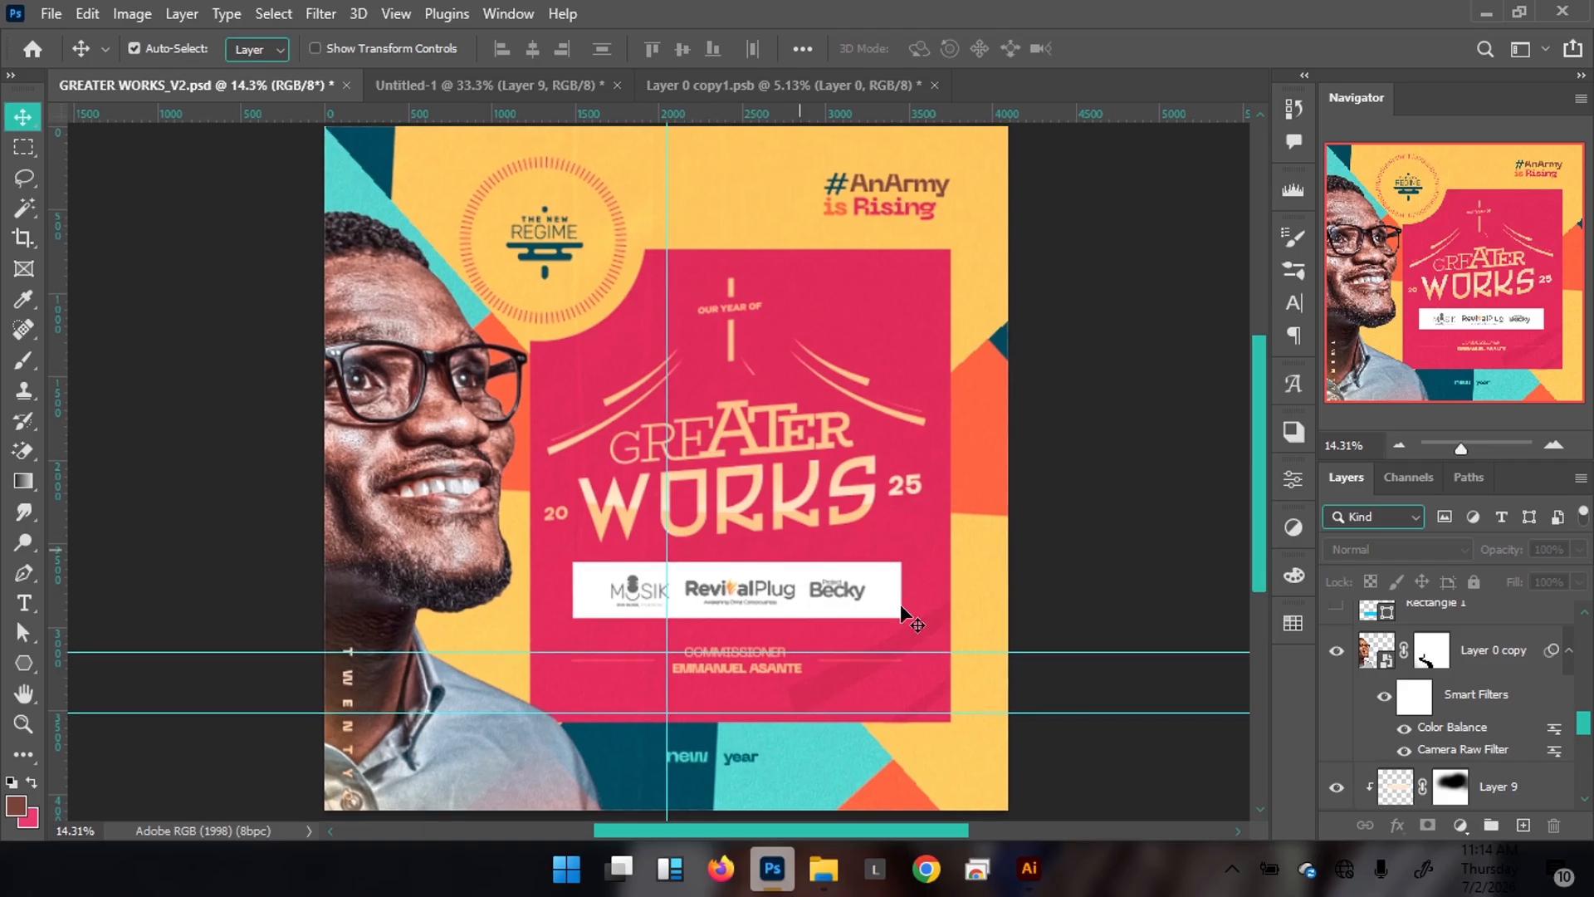
Switch to the GREATER WORKS.ai document in Illustrator
left_click(1029, 868)
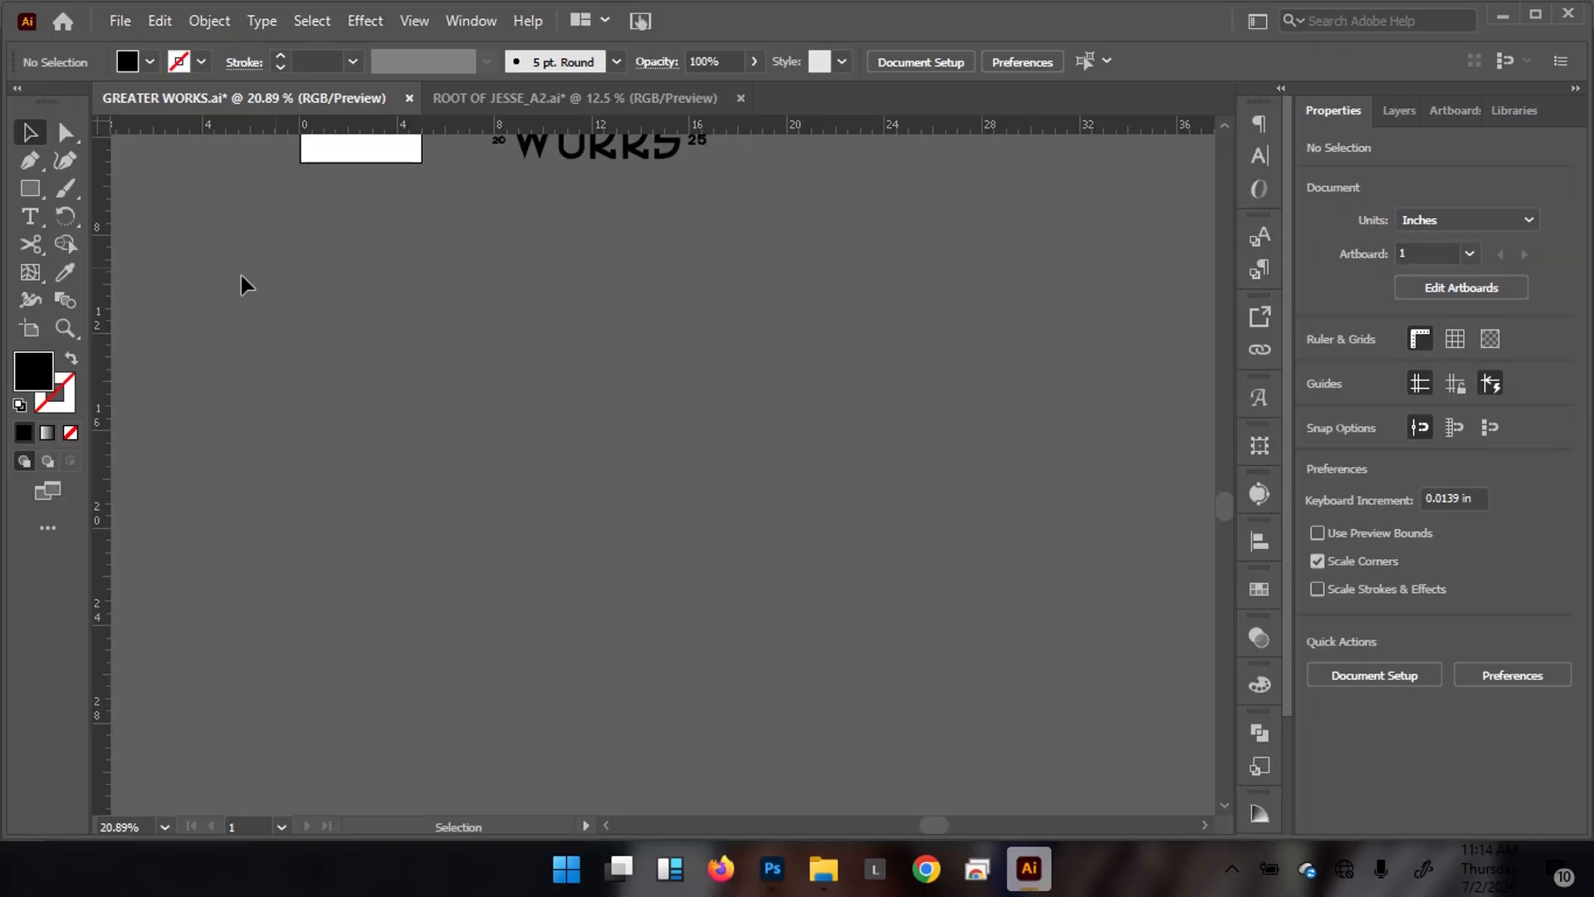
left_click(121, 17)
left_click(216, 47)
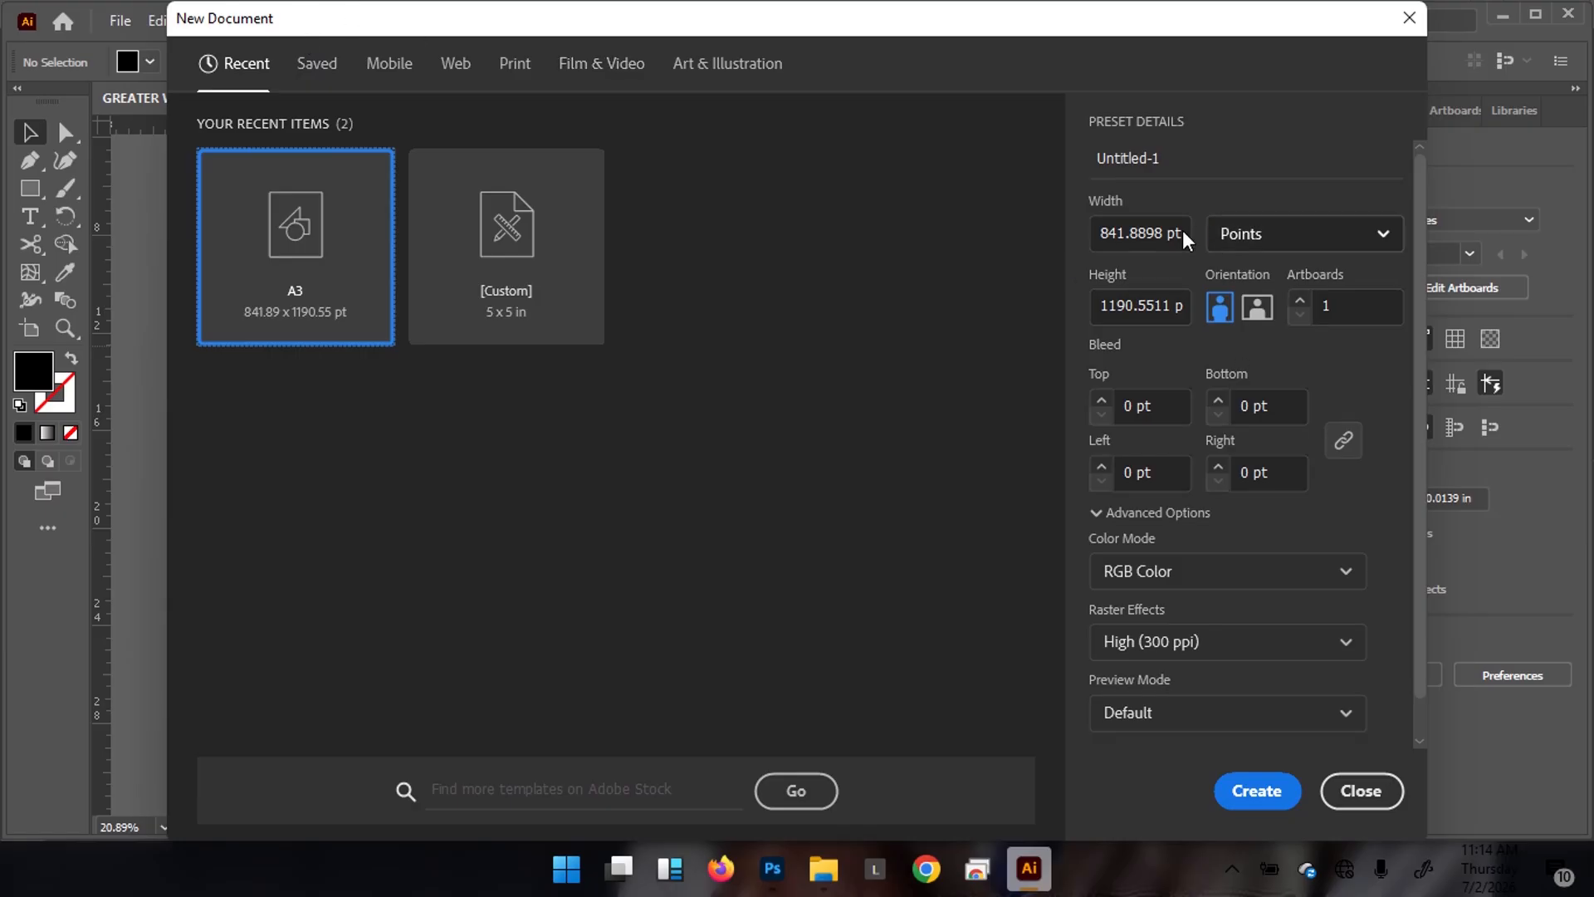
left_click(1283, 239)
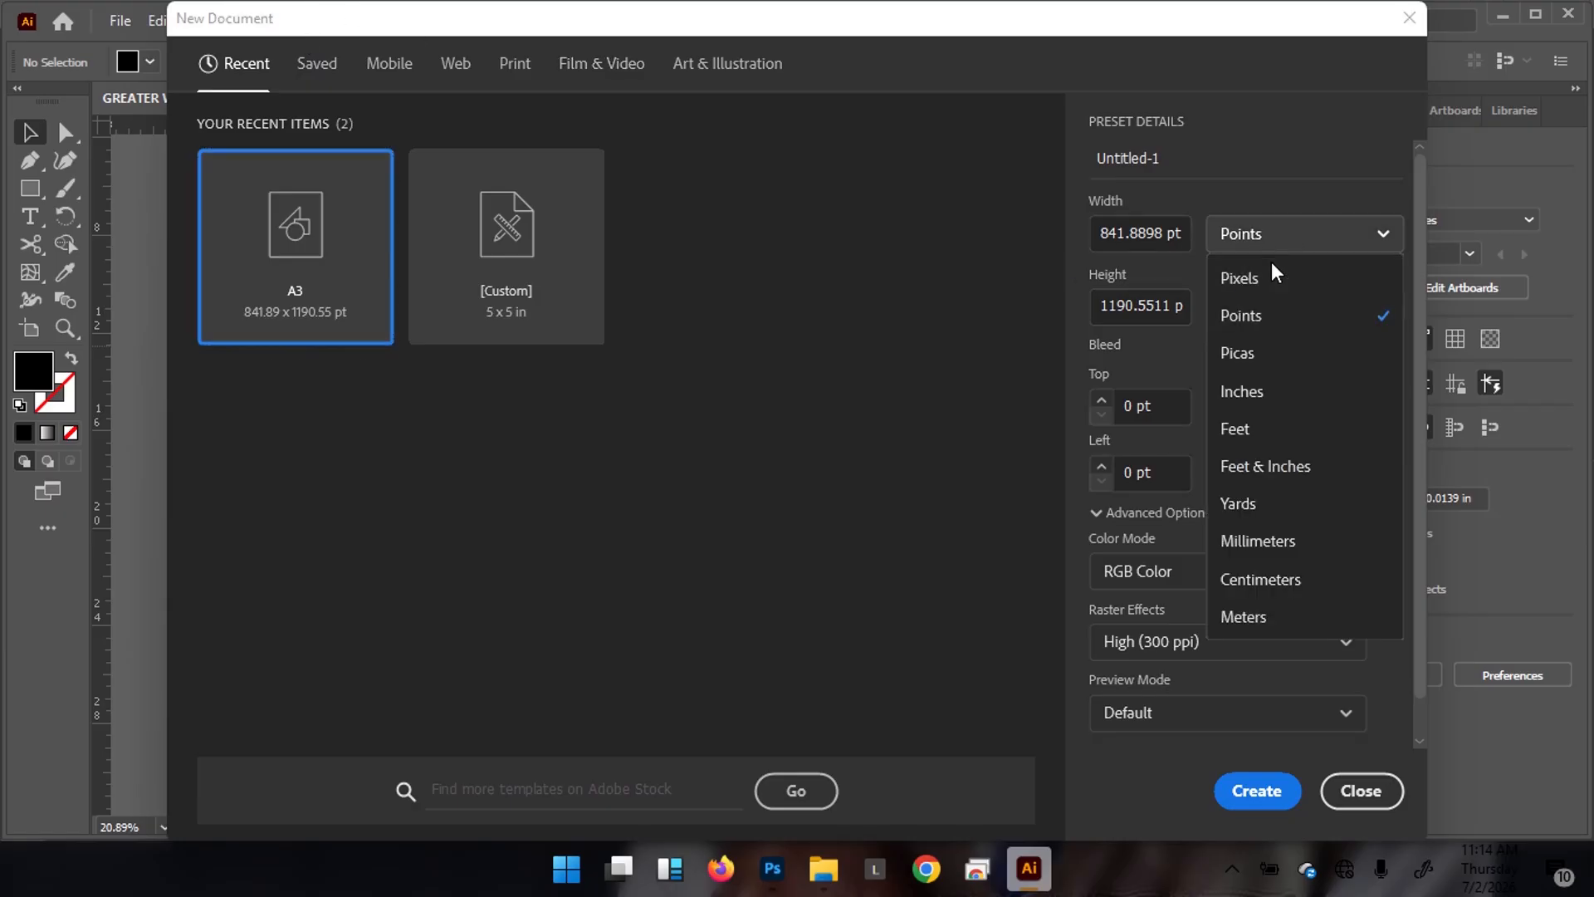
left_click(1229, 396)
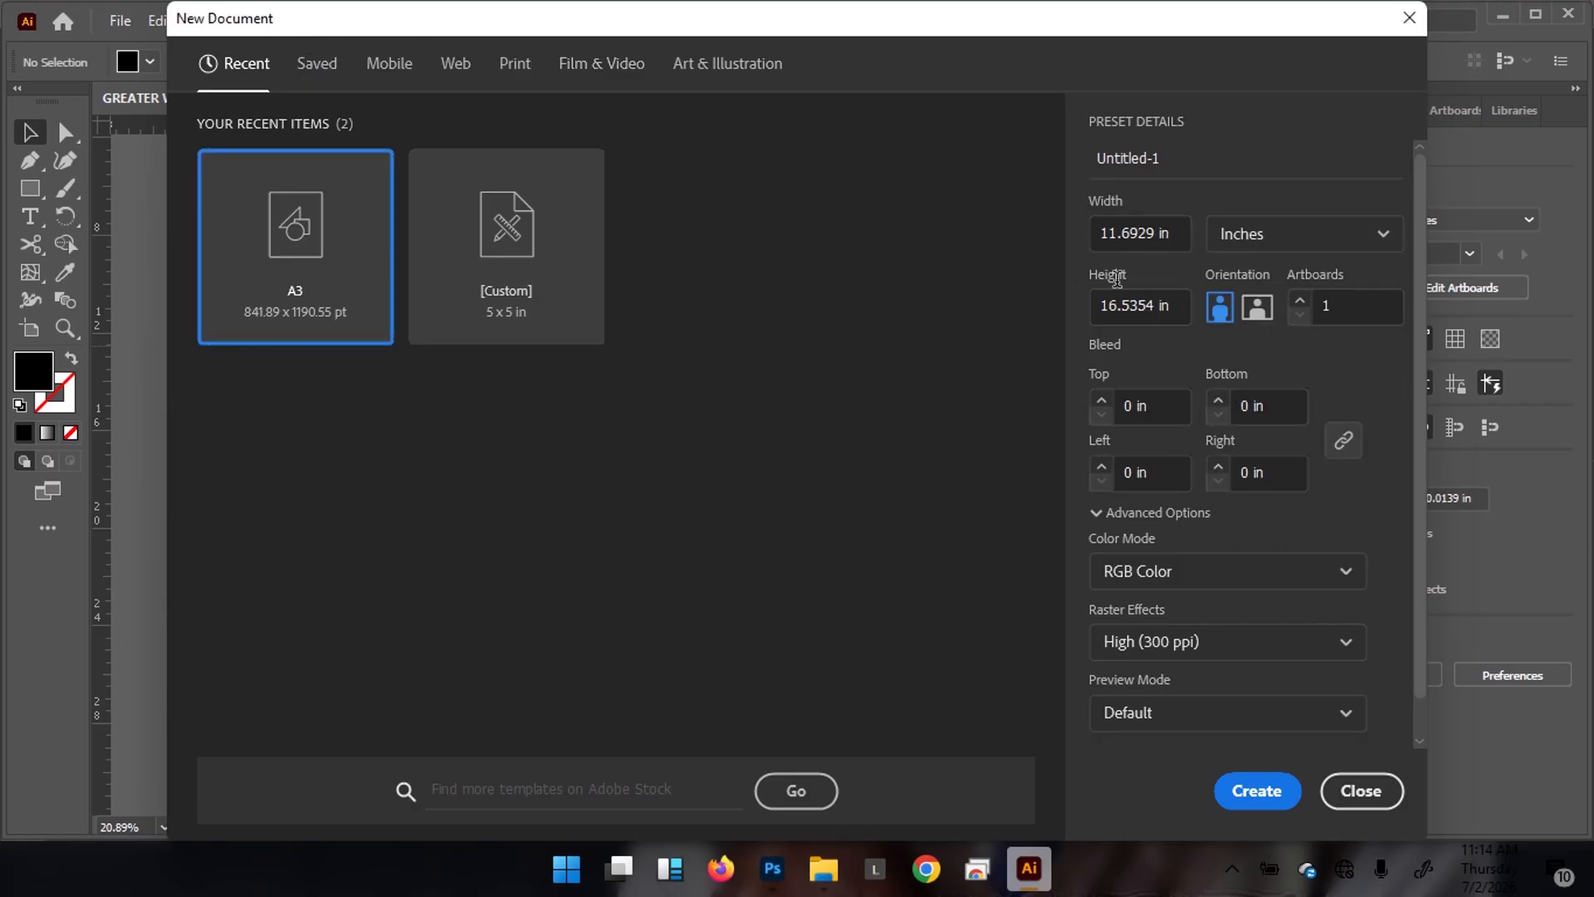
left_click(1181, 233)
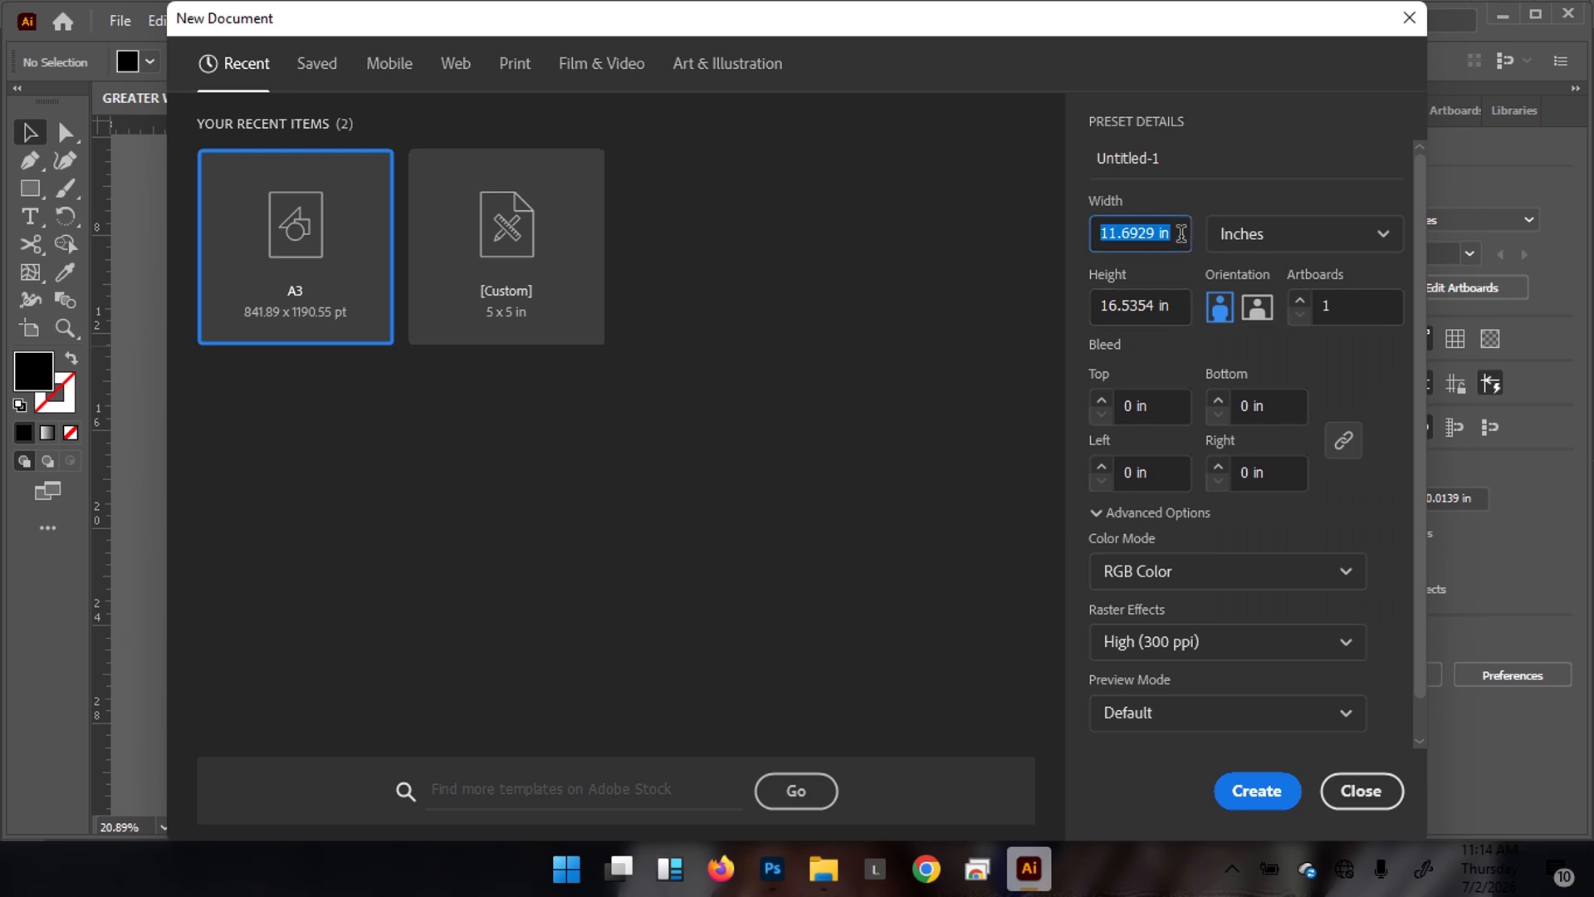
type("5")
left_click(1171, 300)
type("5")
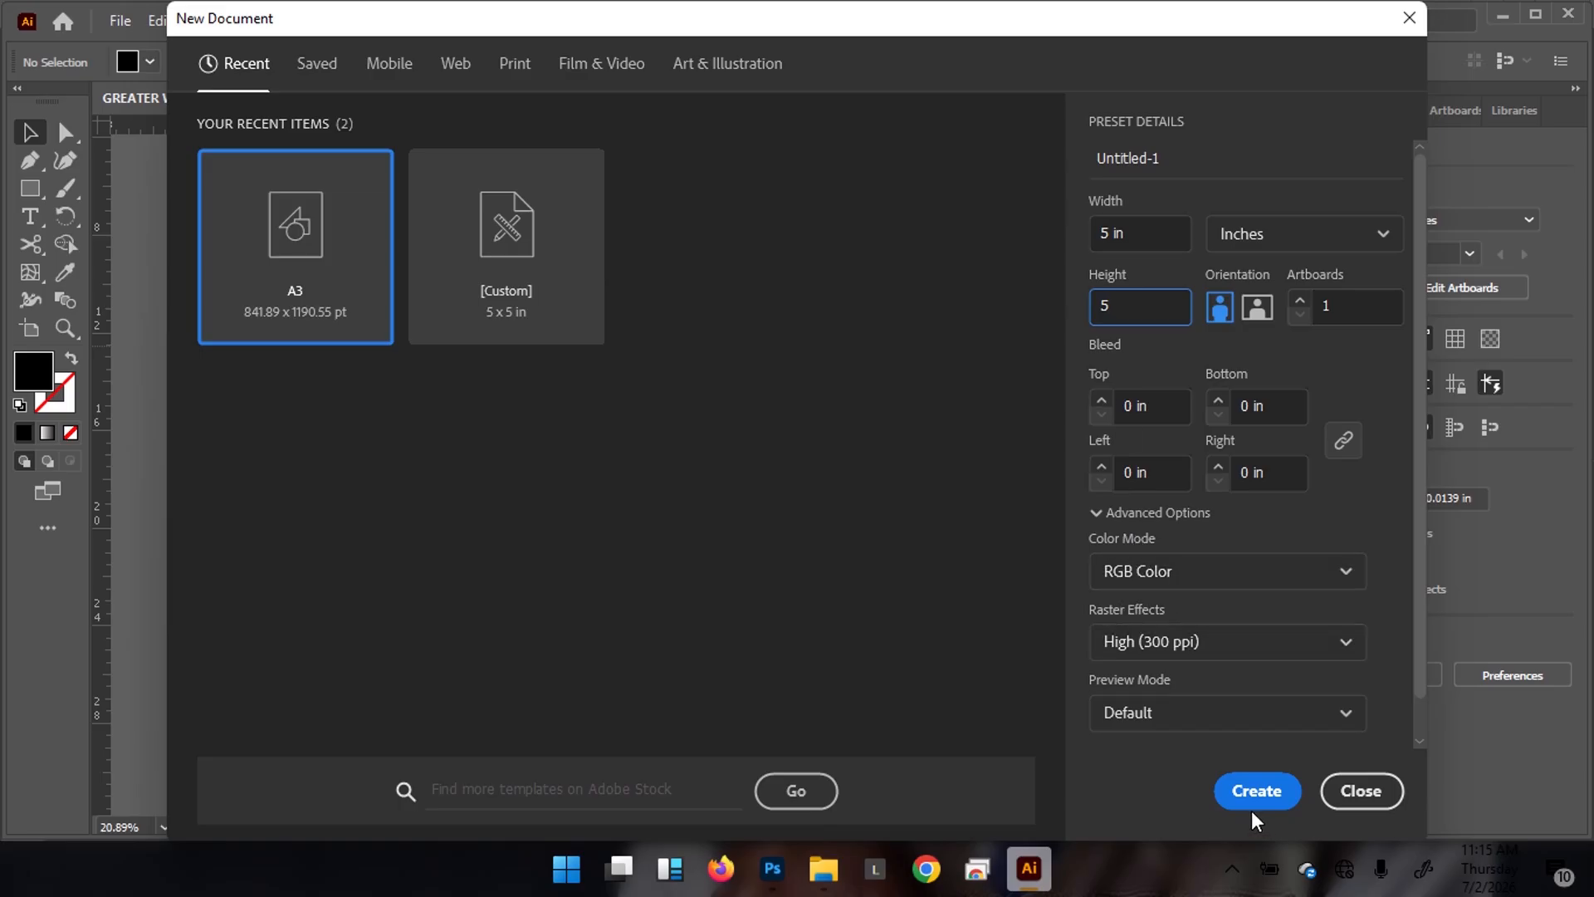
left_click(1342, 790)
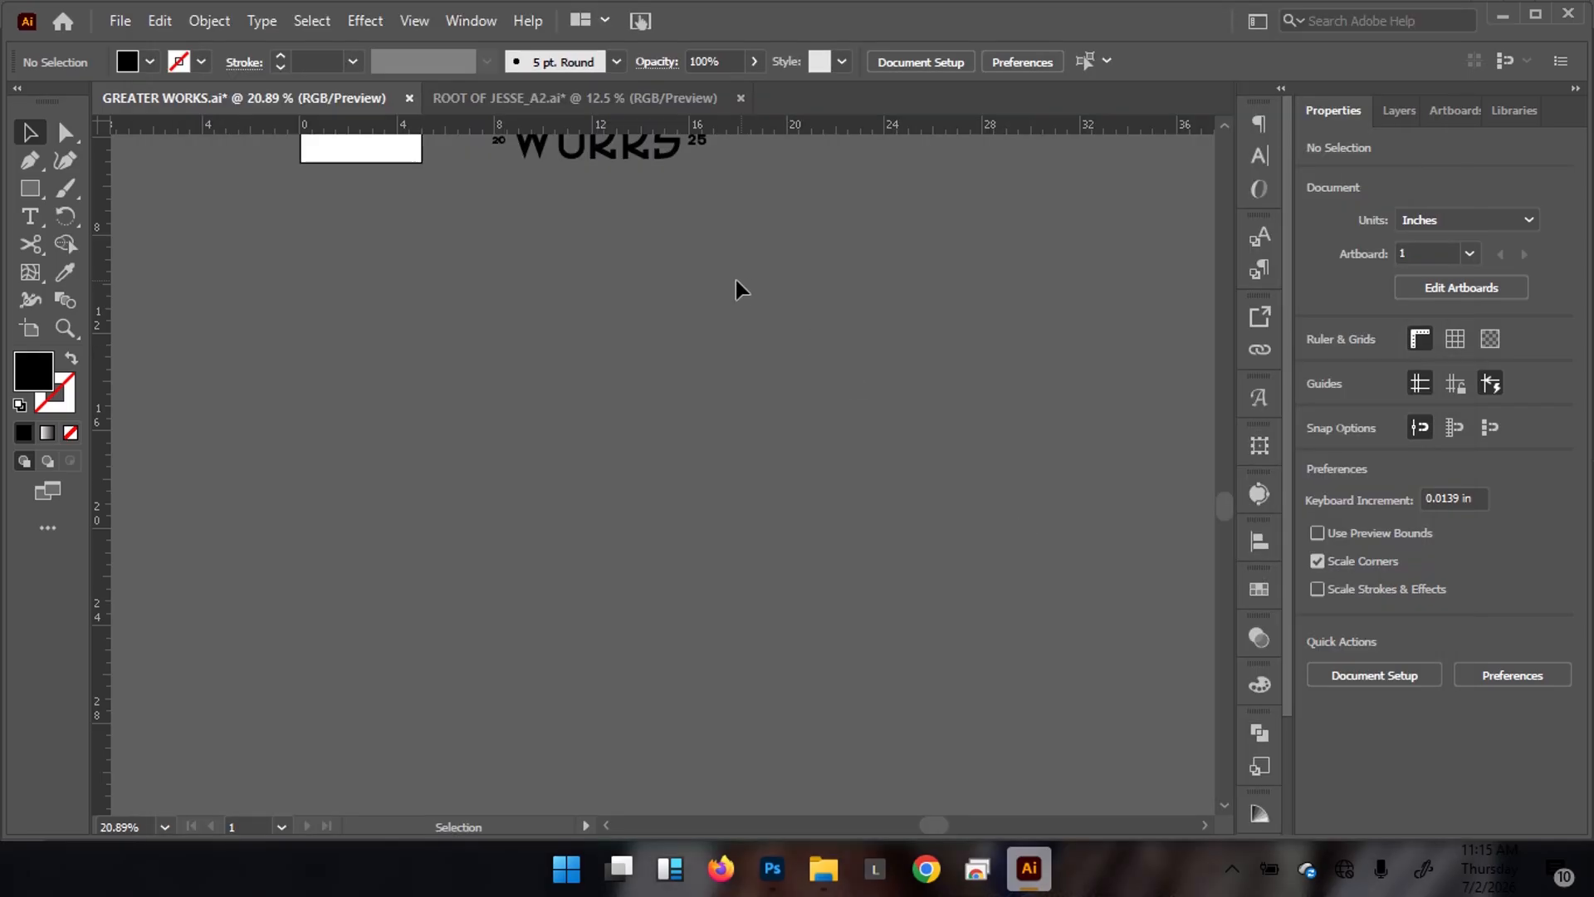
Add the letter G as its own text object in the empty area below the existing lettering
left_click_drag(442, 199, 667, 467)
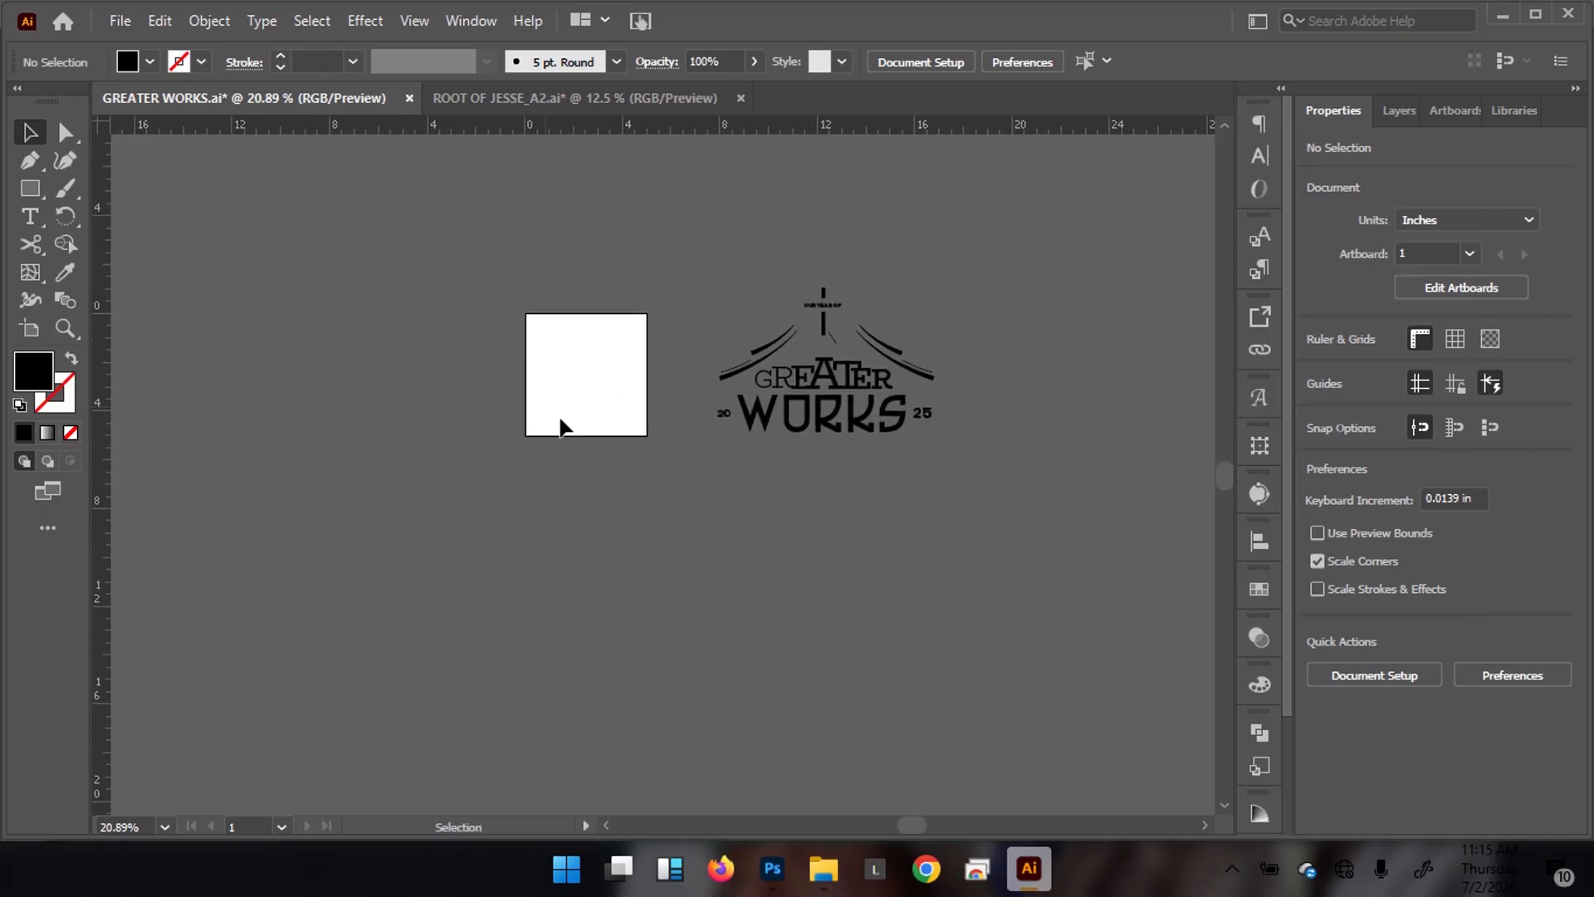
left_click_drag(698, 535, 580, 418)
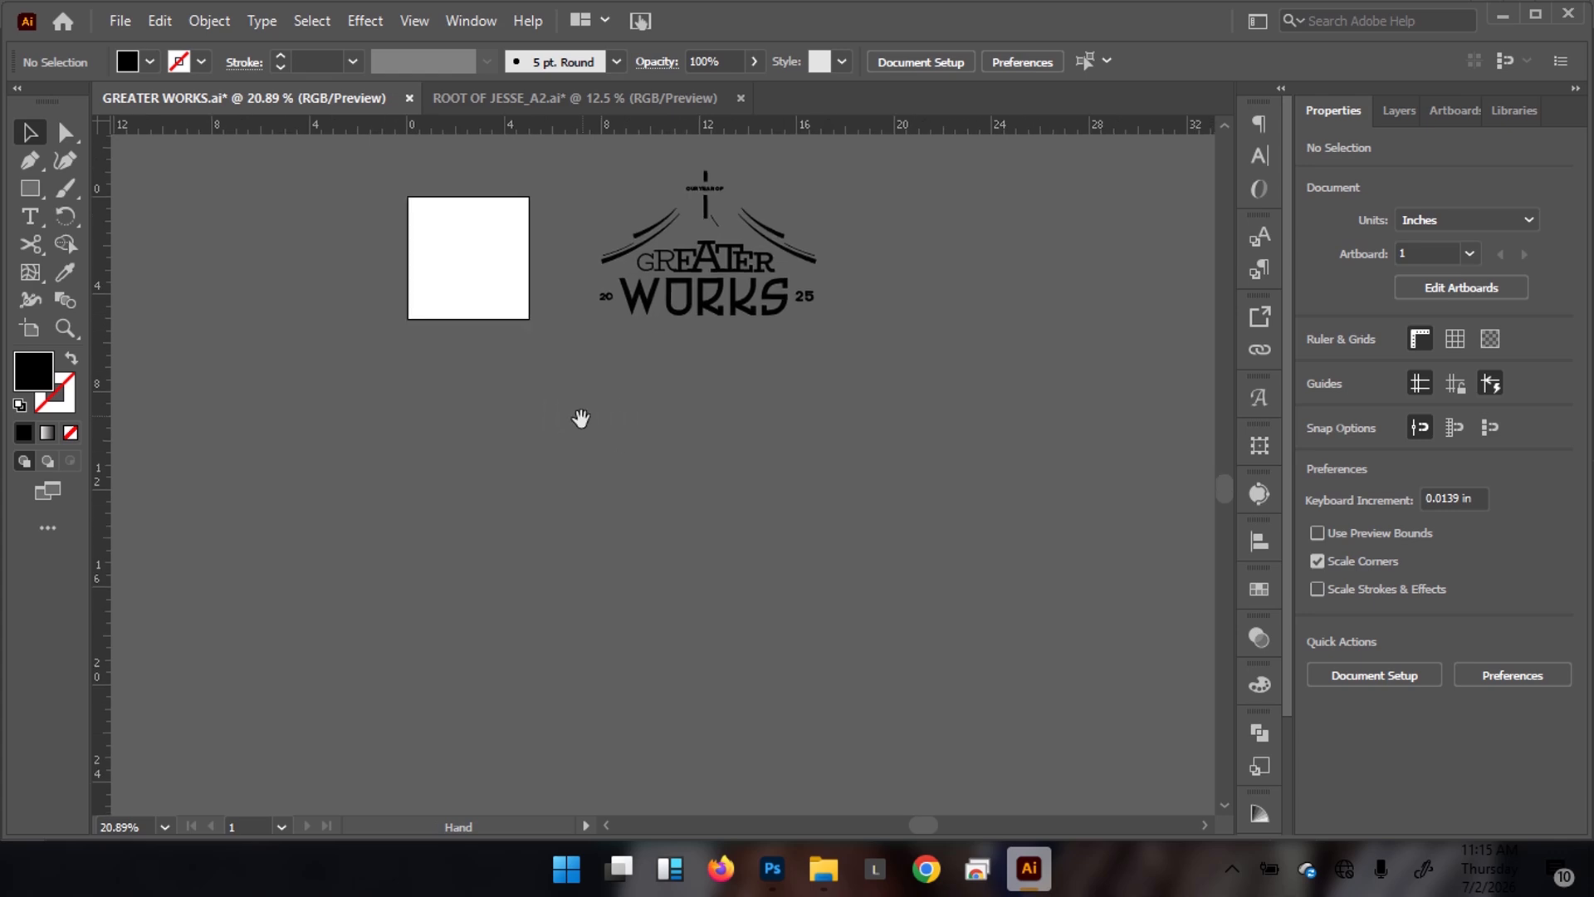
left_click(668, 459)
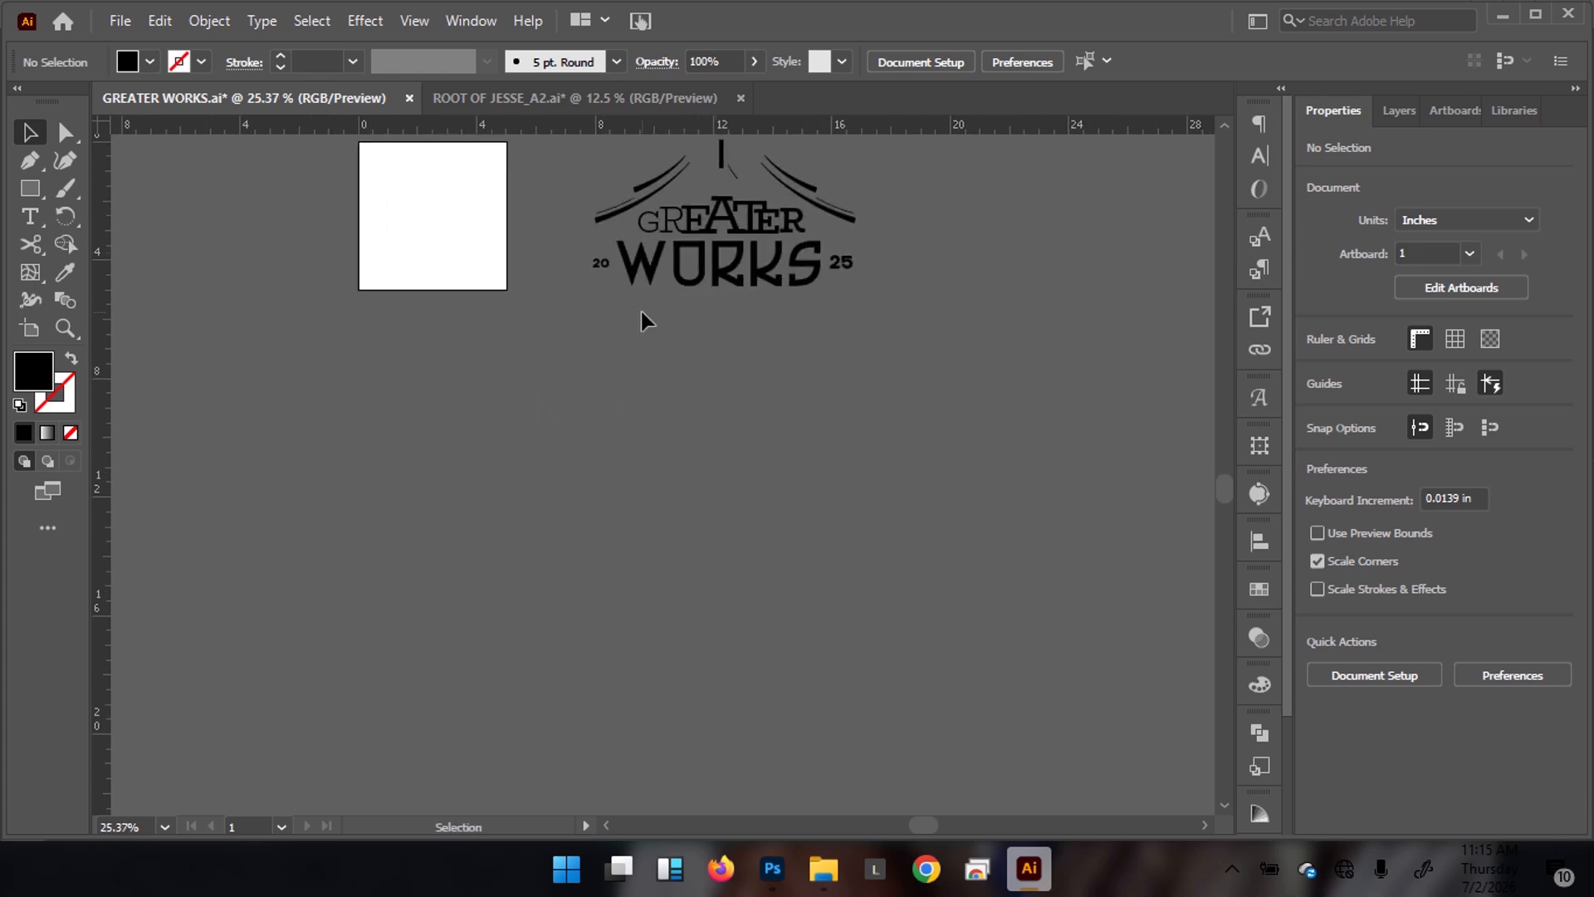
mouse_move(677, 452)
left_mouse_down()
mouse_move(651, 317)
mouse_move(631, 395)
mouse_move(703, 468)
left_mouse_up()
left_click_drag(703, 467, 683, 470)
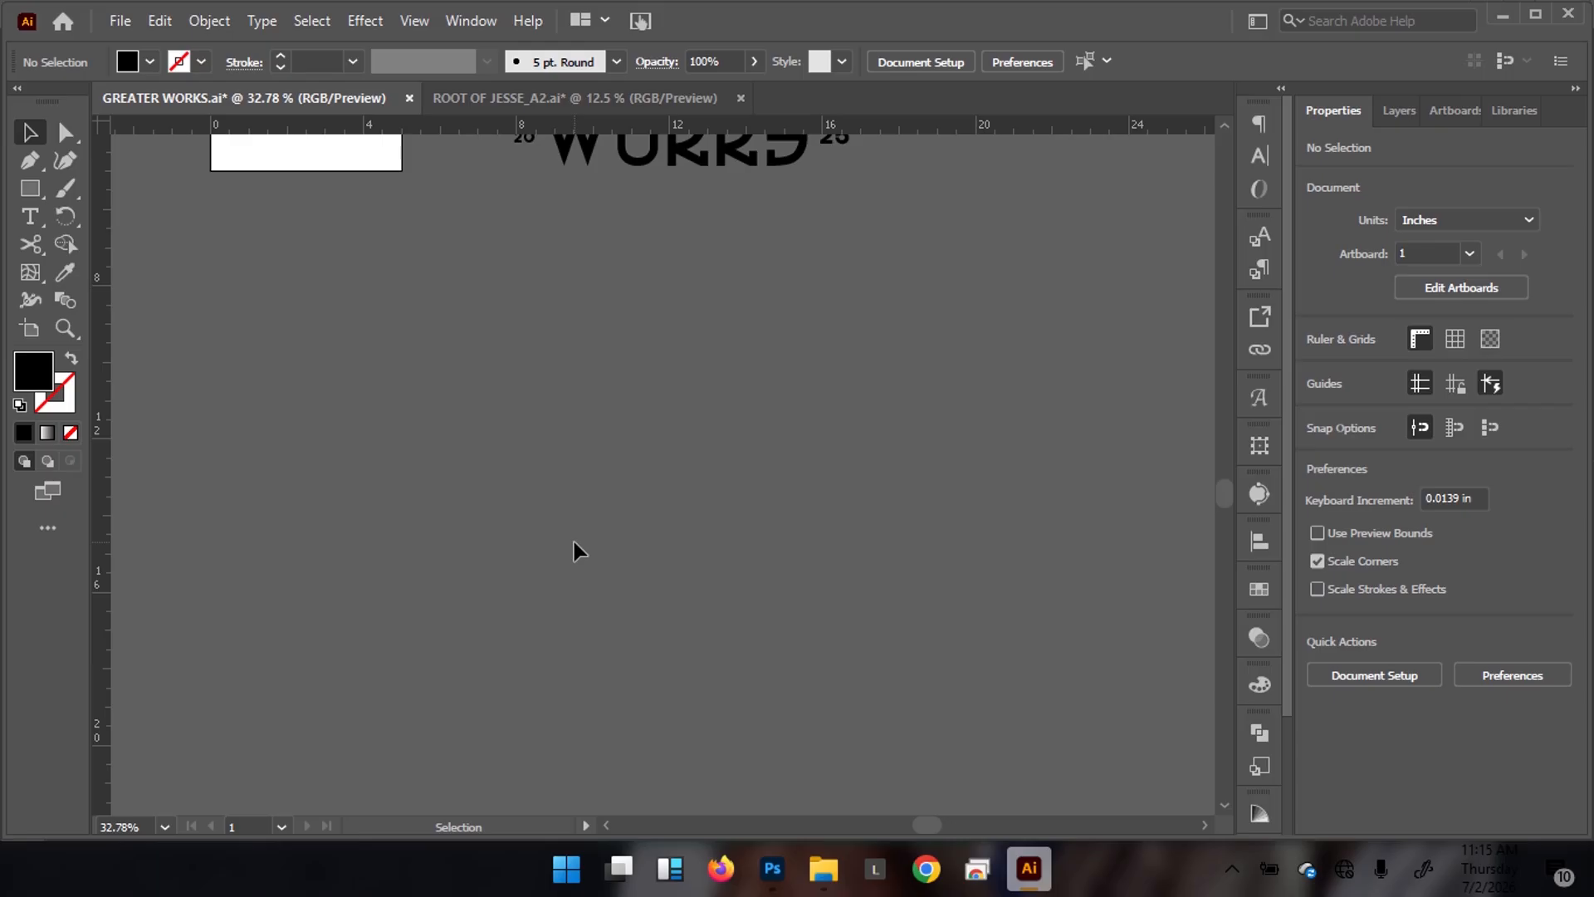
key("t")
left_click(468, 463)
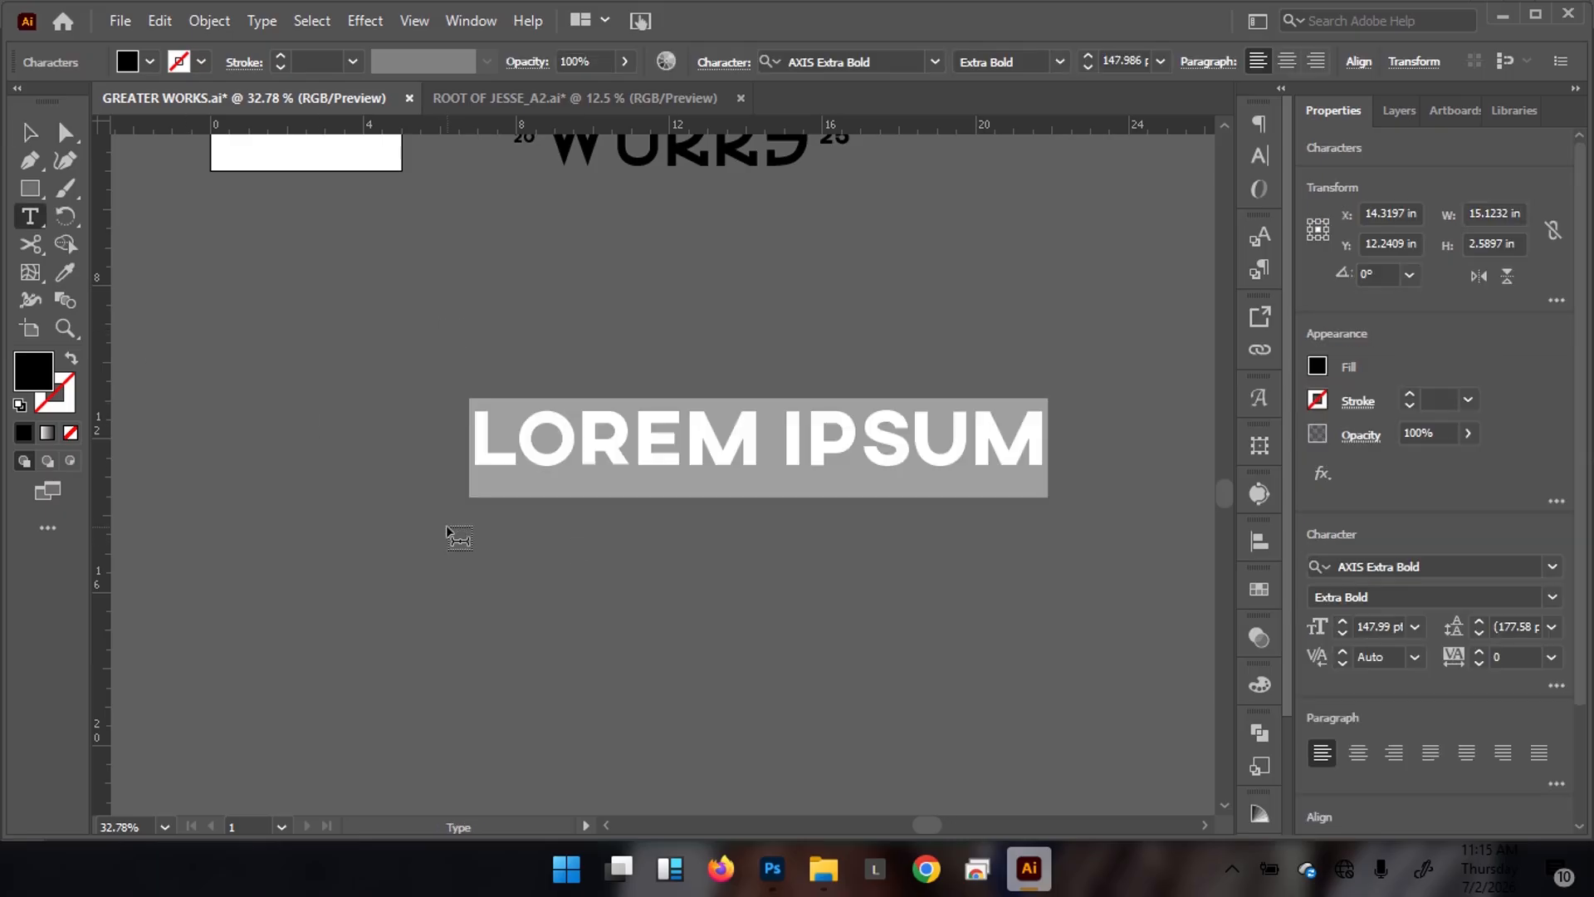
type("G")
key("Escape")
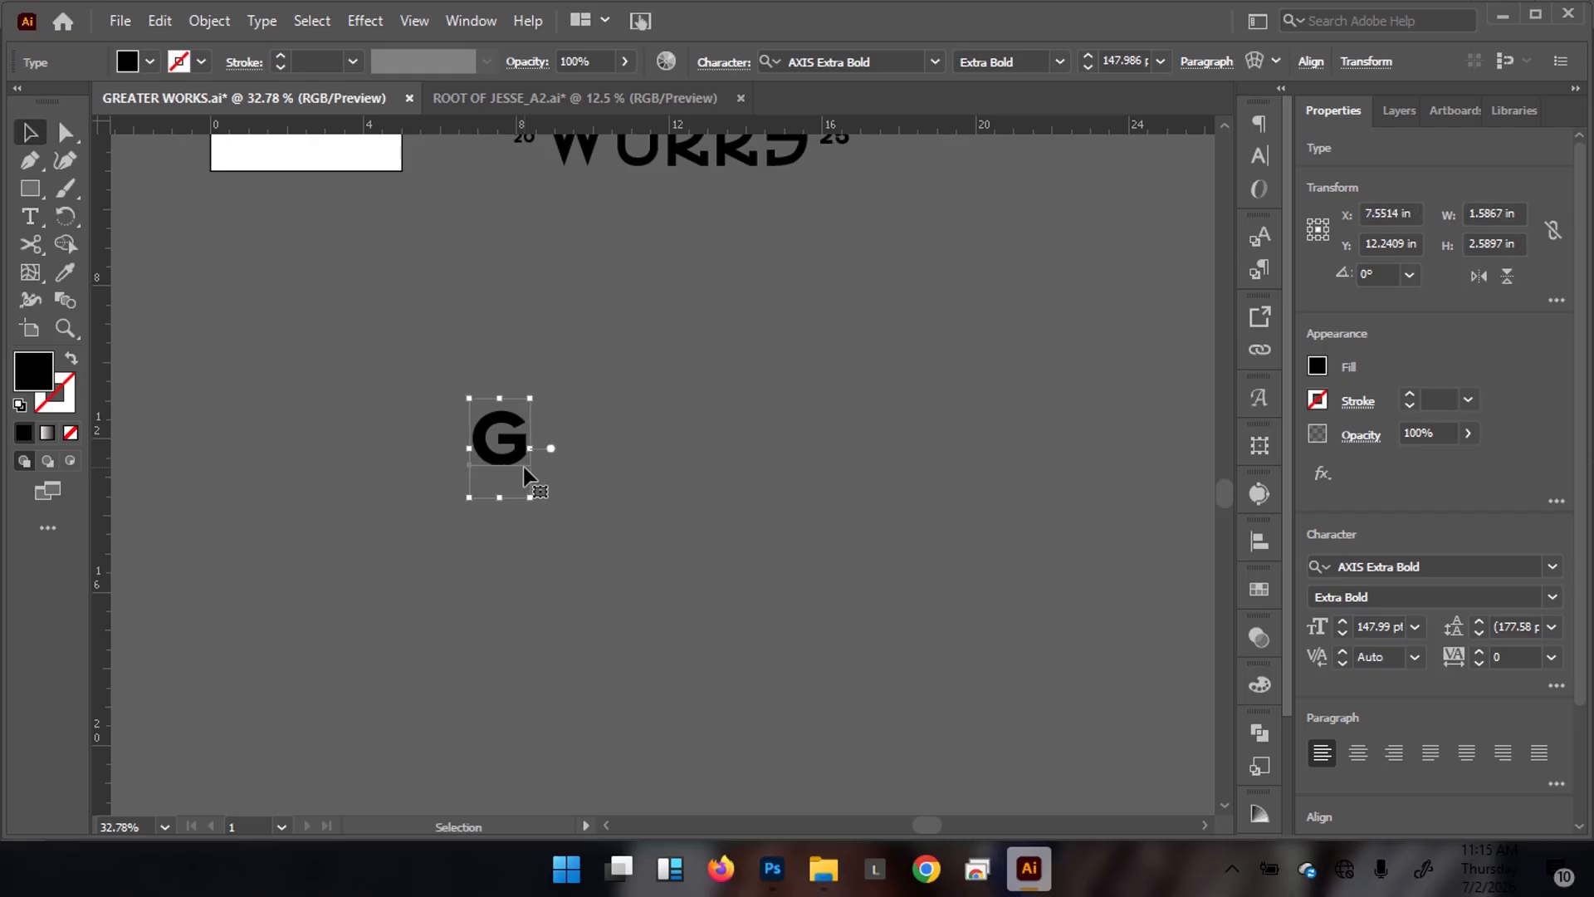
Duplicate the G horizontally to its right and change the copy to R
left_click_drag(508, 462, 571, 462)
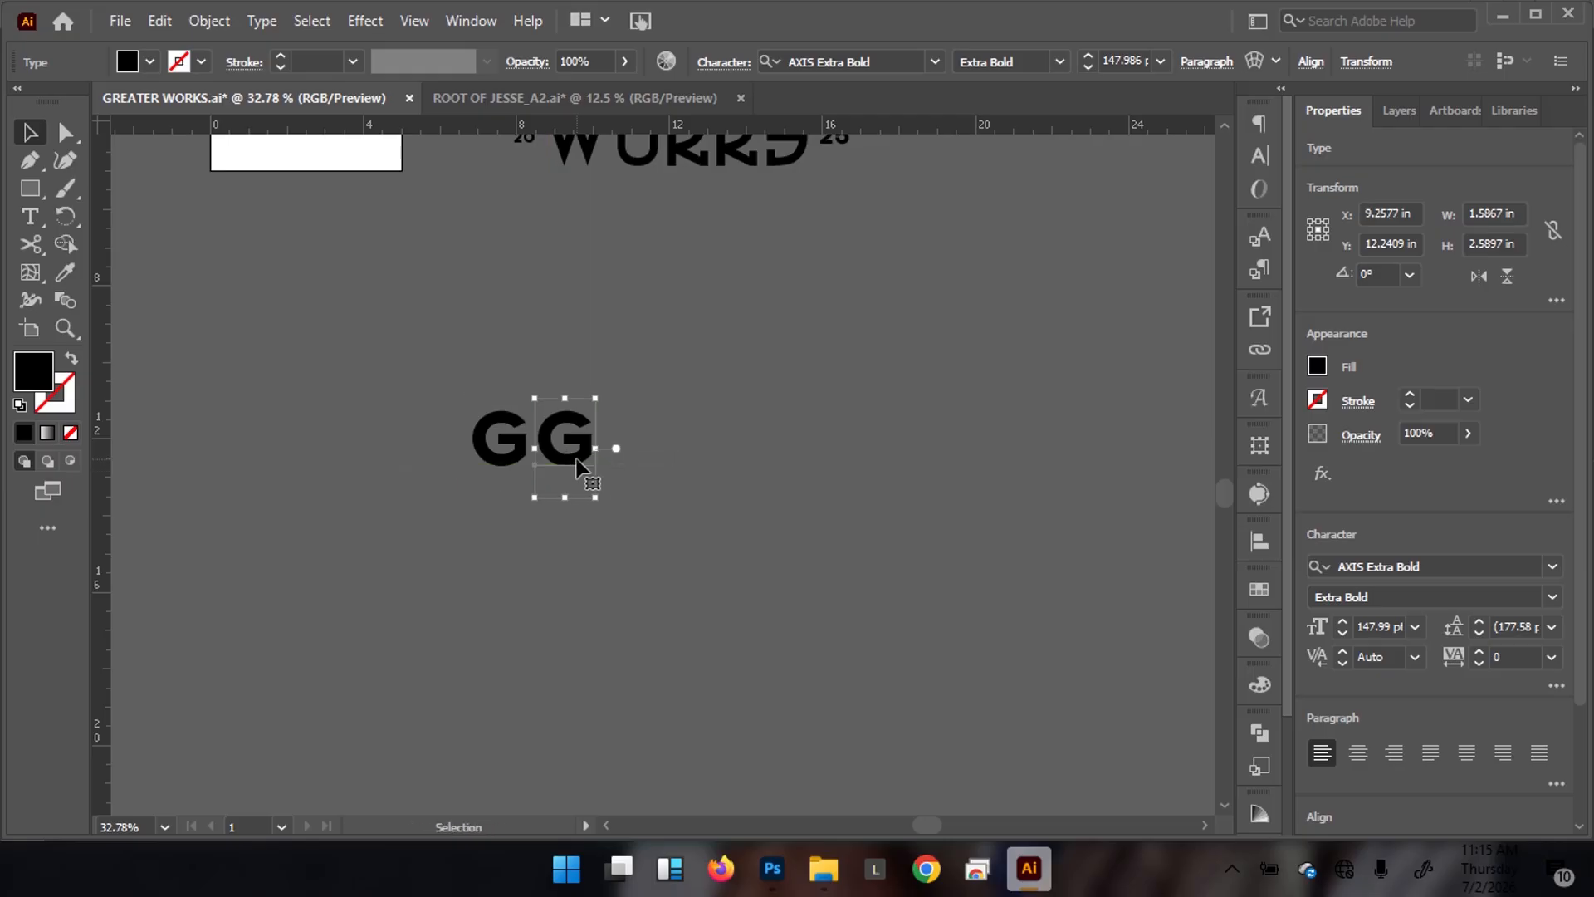
triple_click(574, 456)
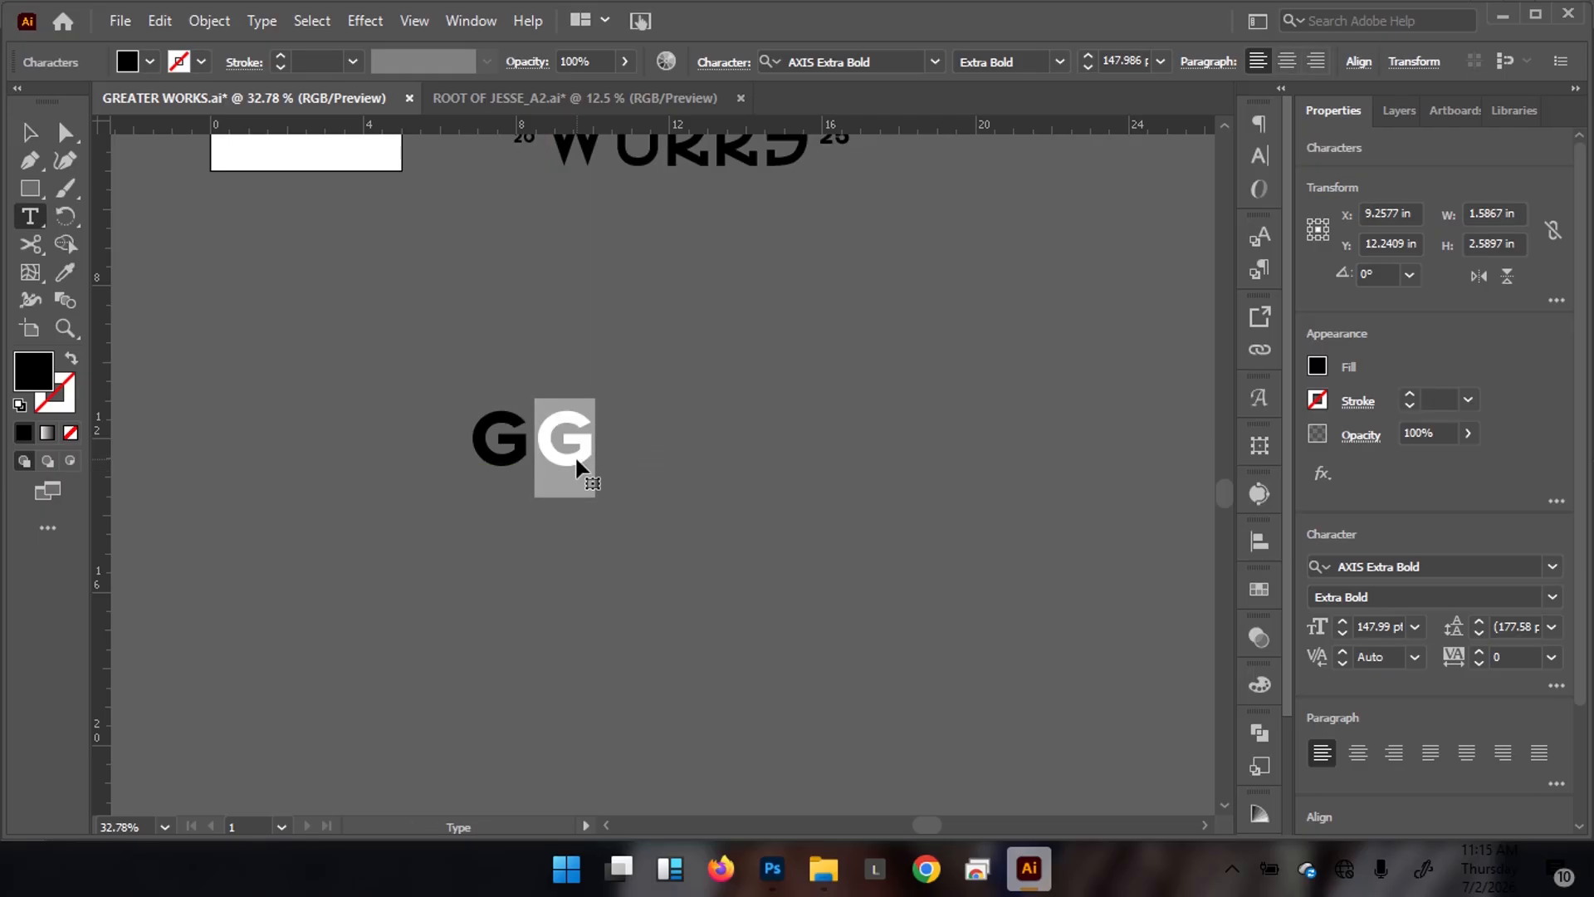
type("R")
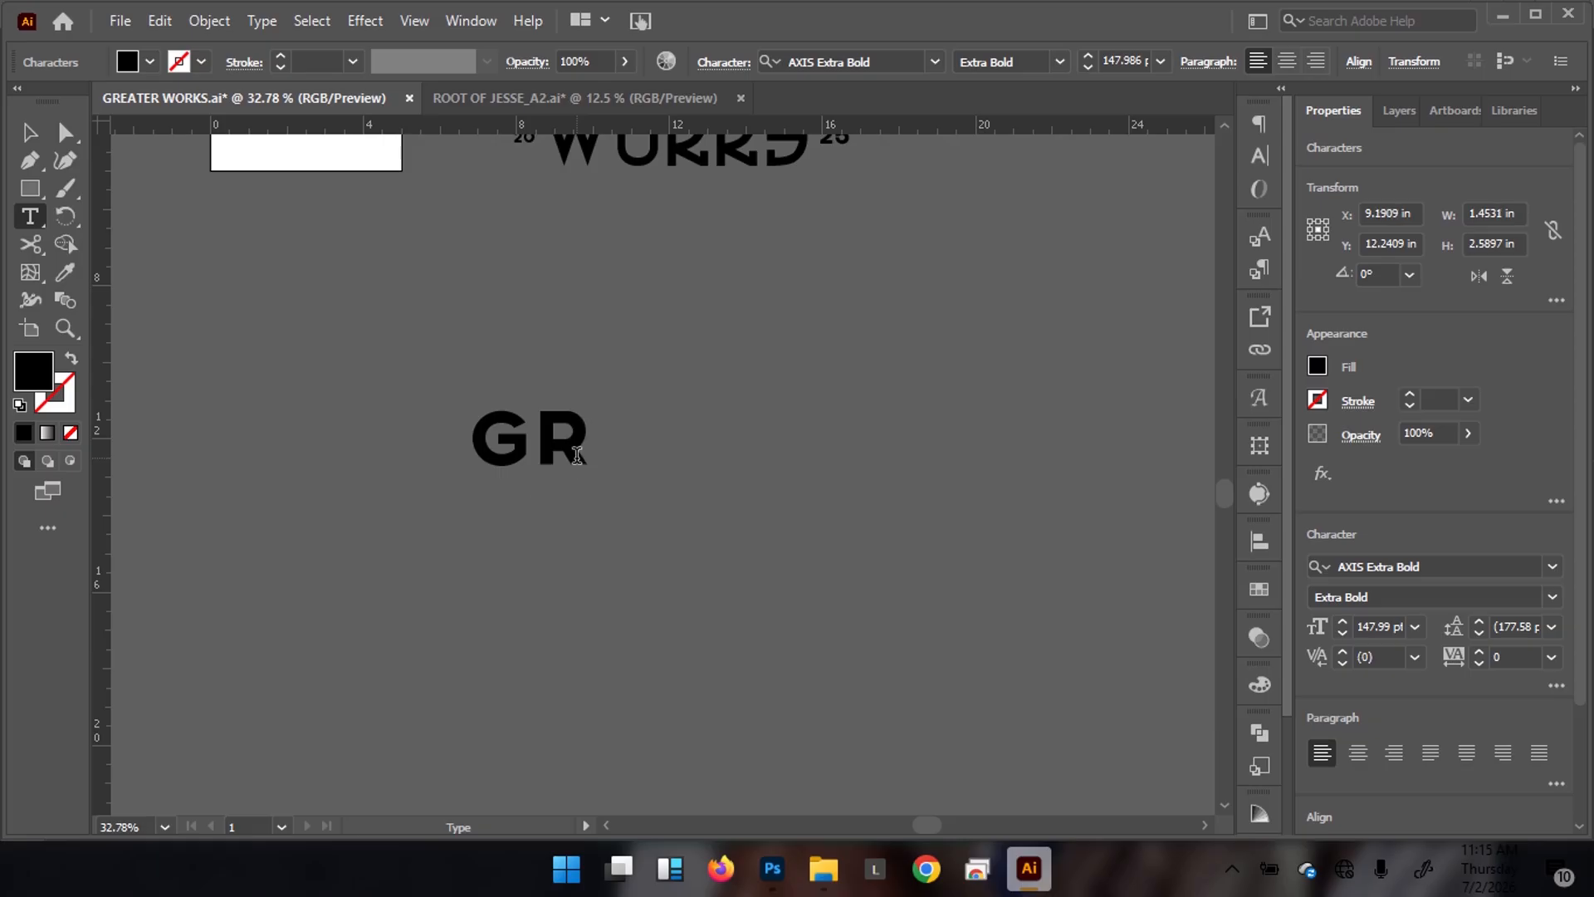
key("Escape")
Duplicate the R horizontally to its right and change the copy to E
left_click_drag(553, 454, 604, 453)
key("t")
double_click(602, 440)
type("E")
key("Escape")
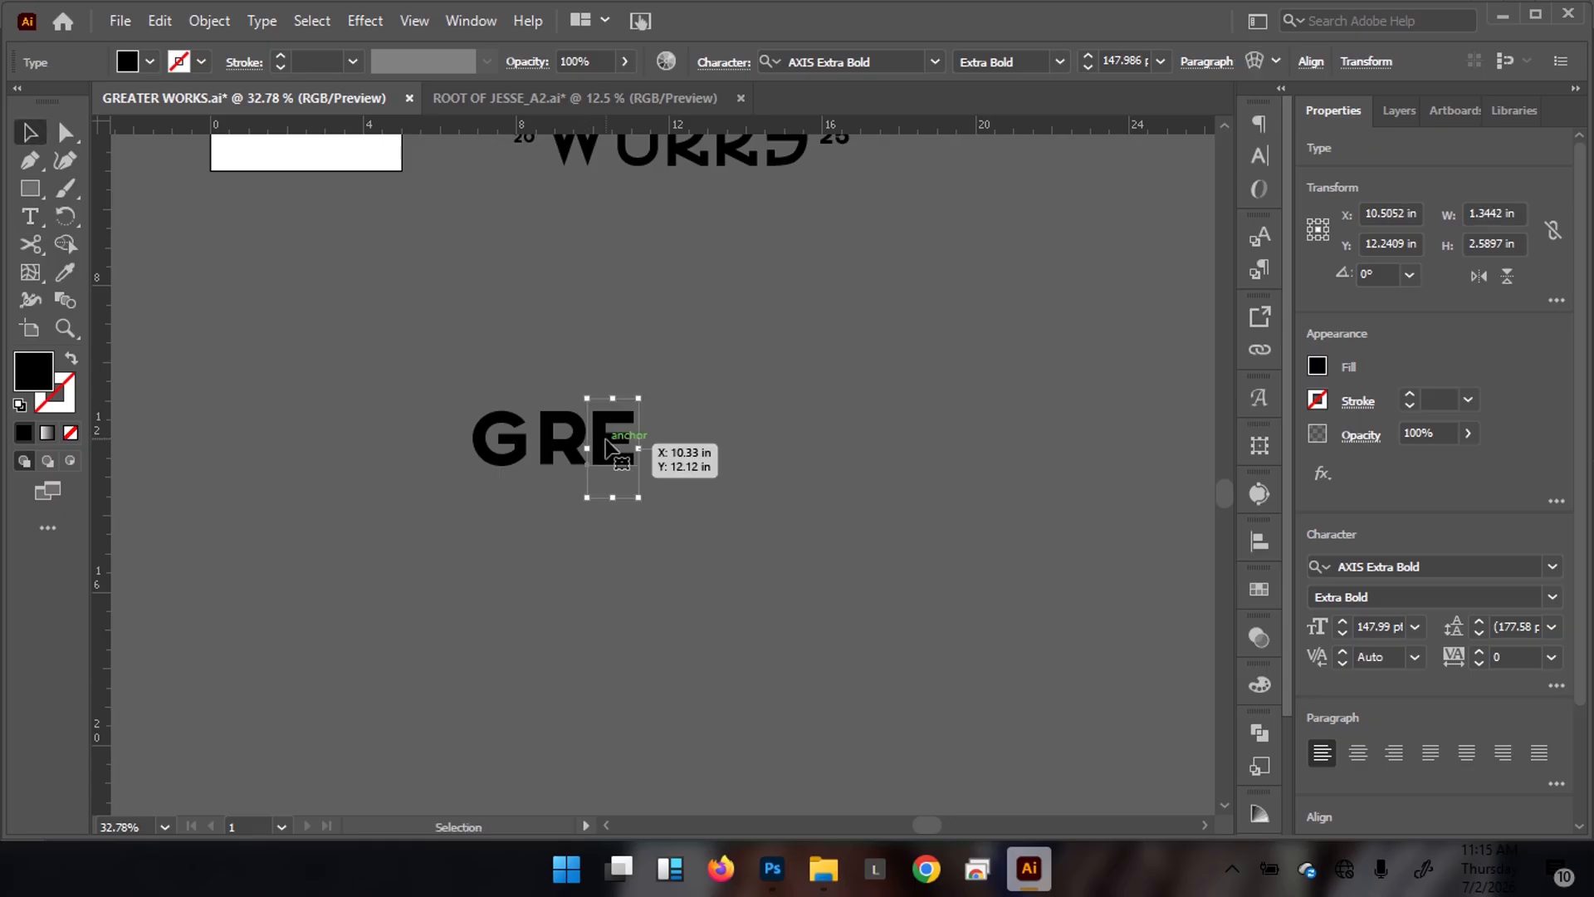
Duplicate the E four times along the row and change the first two copies to A and T
left_click_drag(609, 443, 829, 448)
key("t")
key("ctrl+a")
type("A")
key("Escape")
double_click(732, 457)
type("T")
key("Escape")
Change the last two copied letters to E and R to complete the word GREATER
double_click(782, 451)
type("E")
key("Escape")
double_click(818, 449)
type("R")
key("Escape")
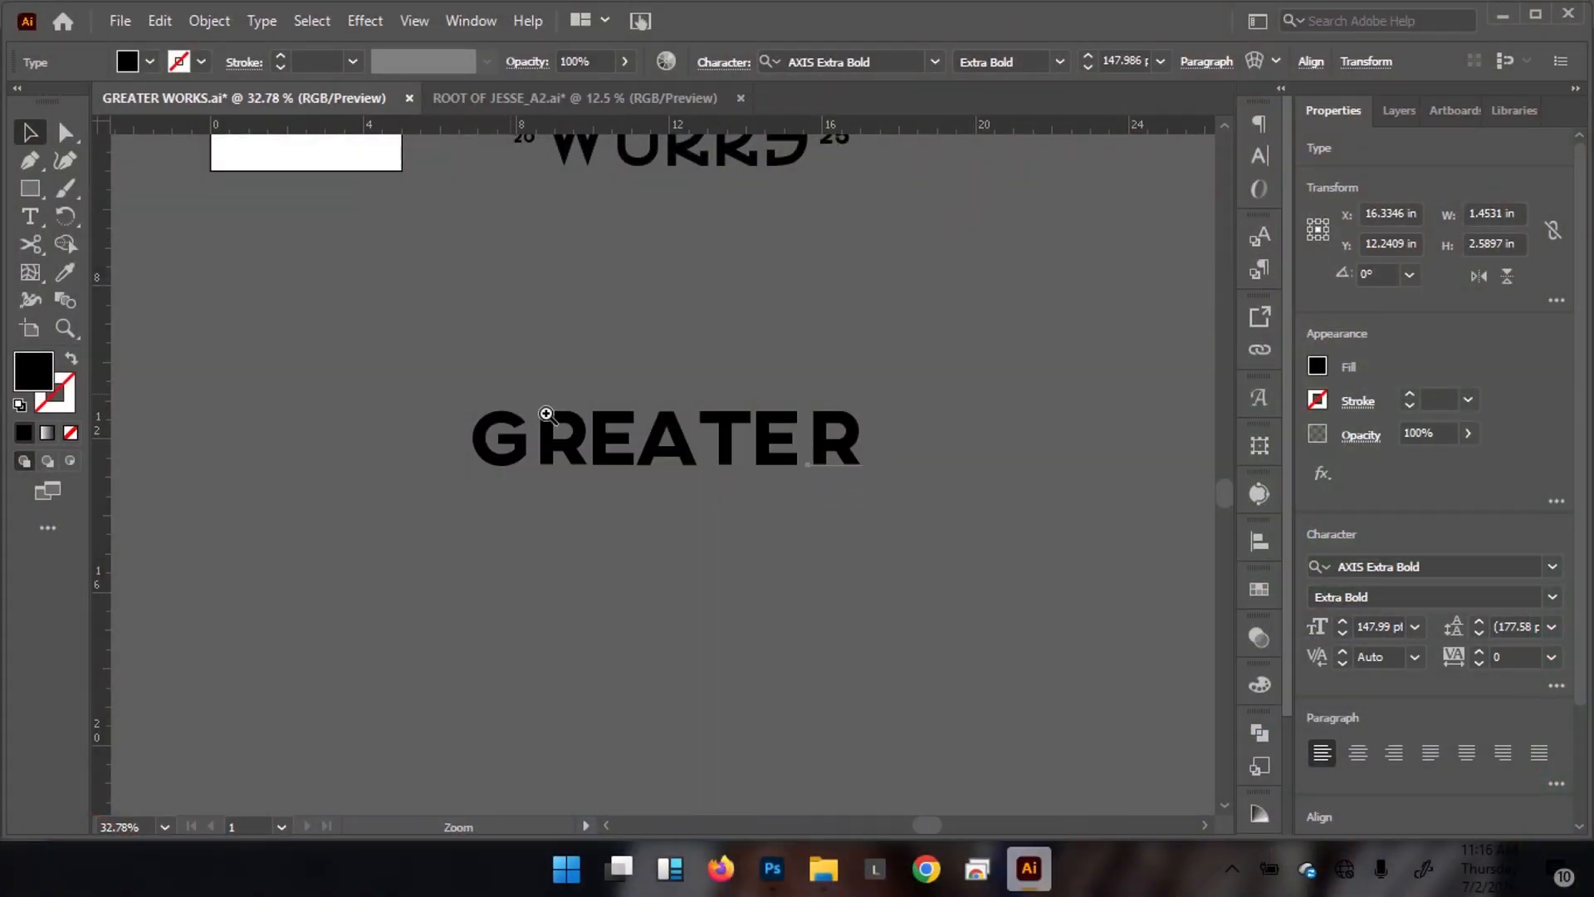
Set all seven separate letters of GREATER in the BioRhyme Light font
left_click_drag(548, 413, 551, 468)
left_click_drag(455, 406, 637, 399)
left_click_drag(495, 431, 479, 472)
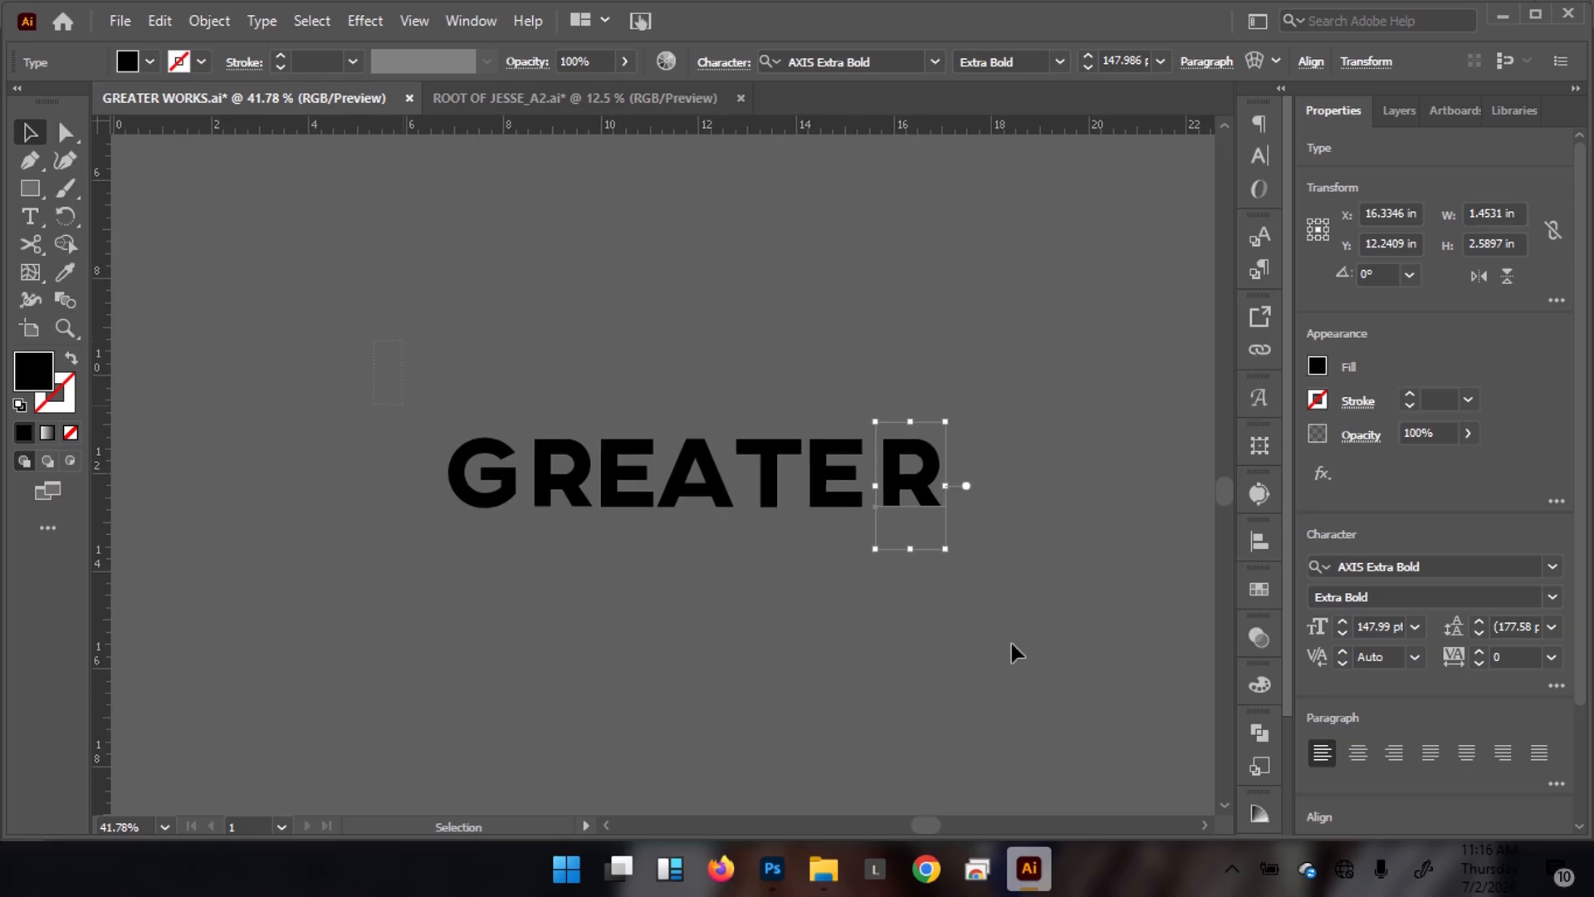
left_click(1090, 655)
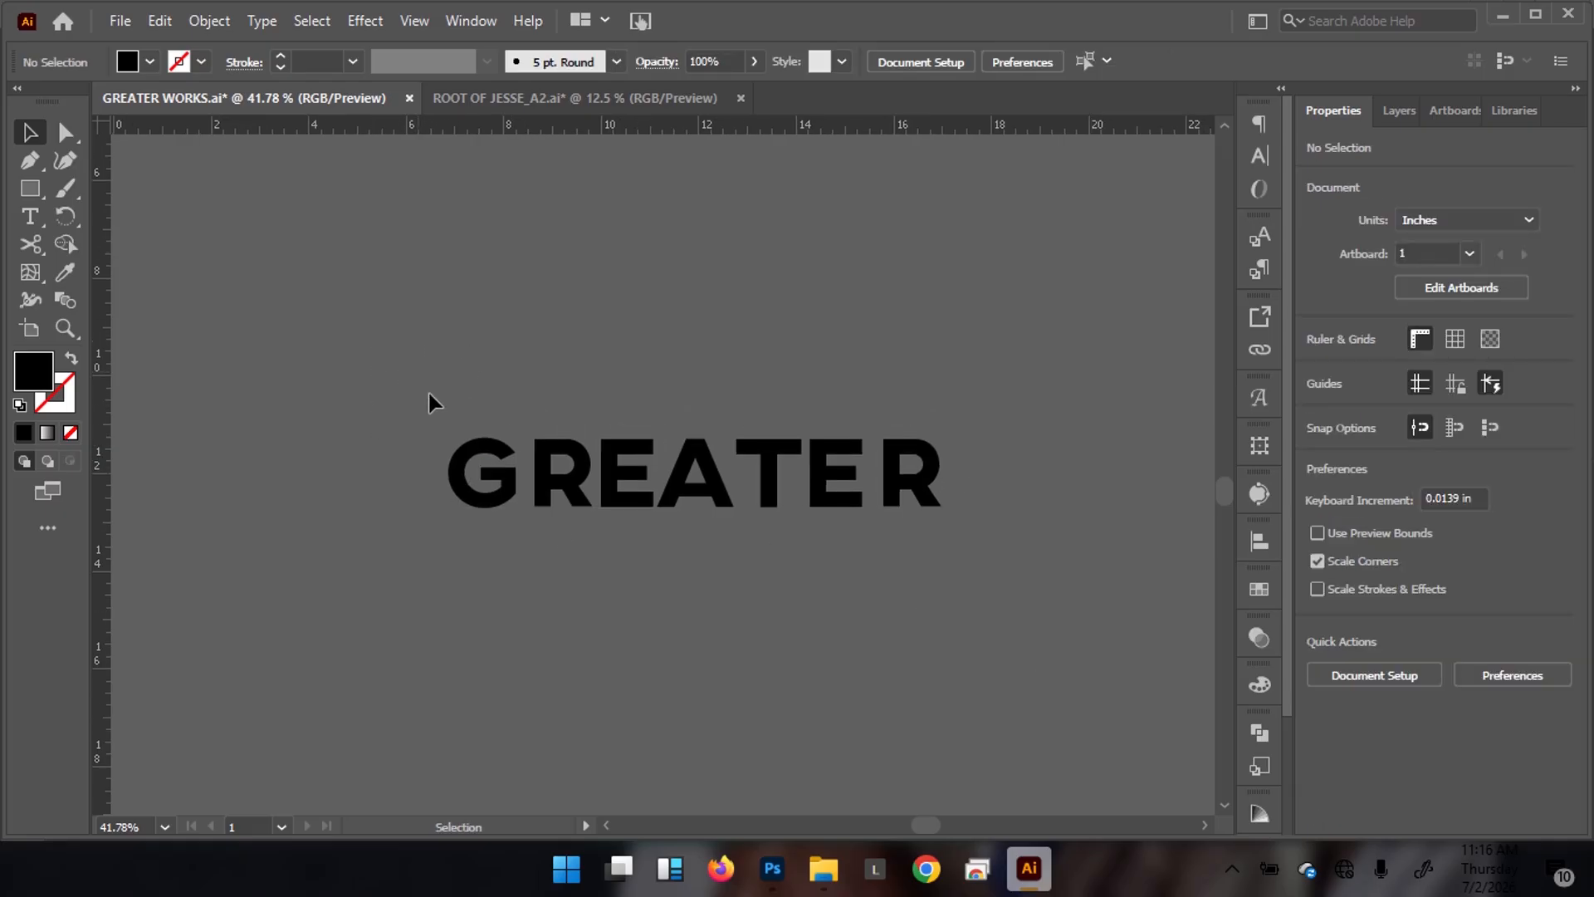
left_click_drag(1021, 621, 1015, 613)
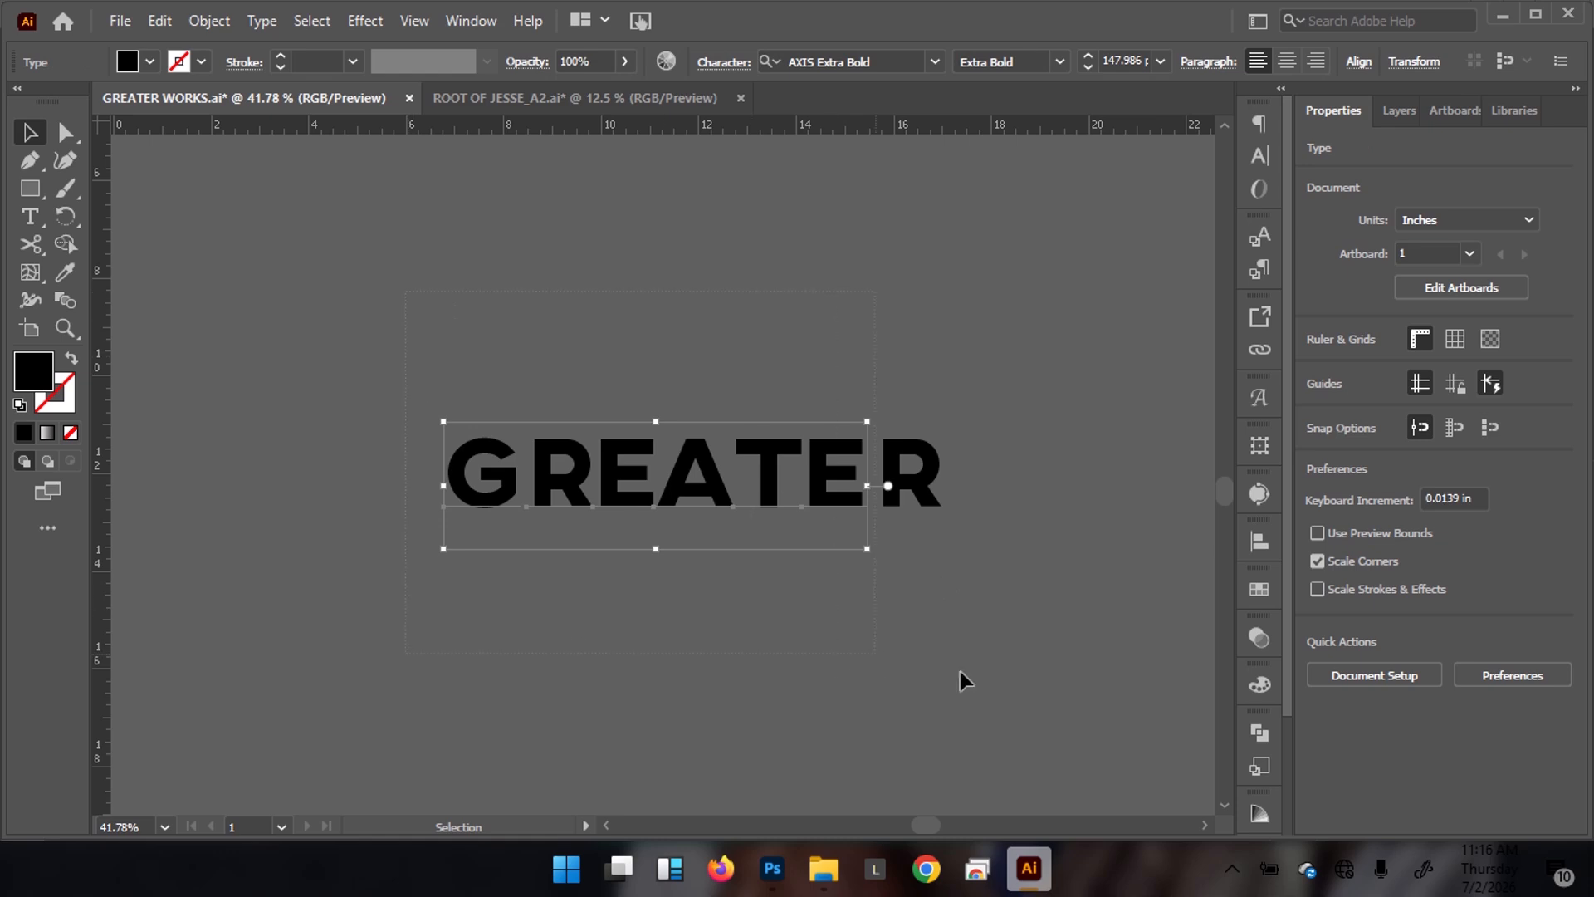
left_click(943, 509, "shift")
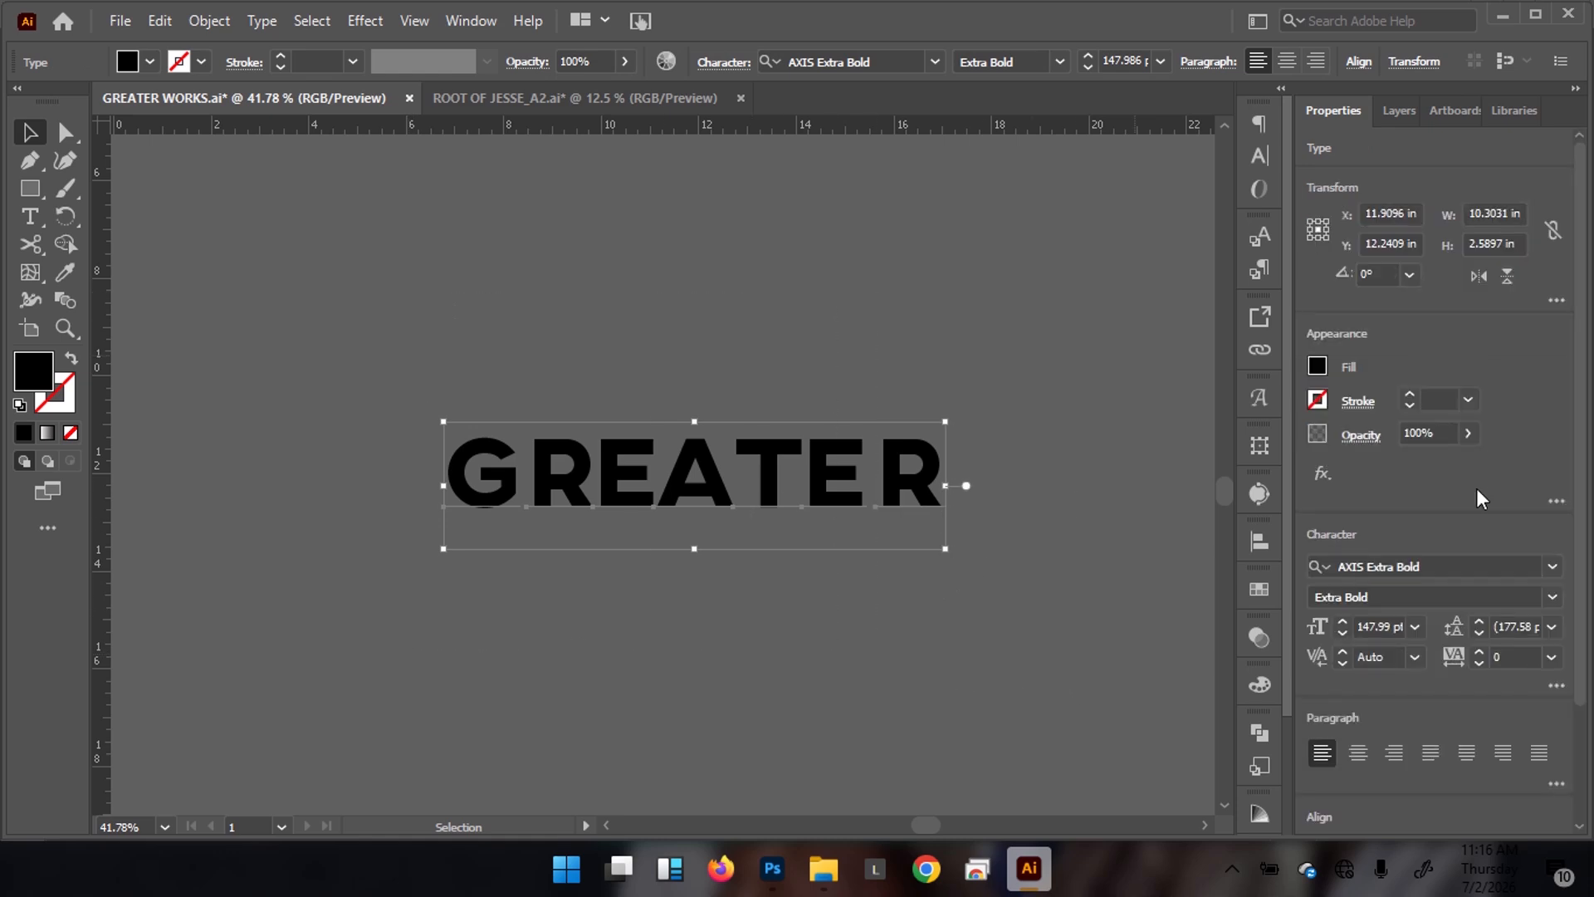
left_click(1483, 566)
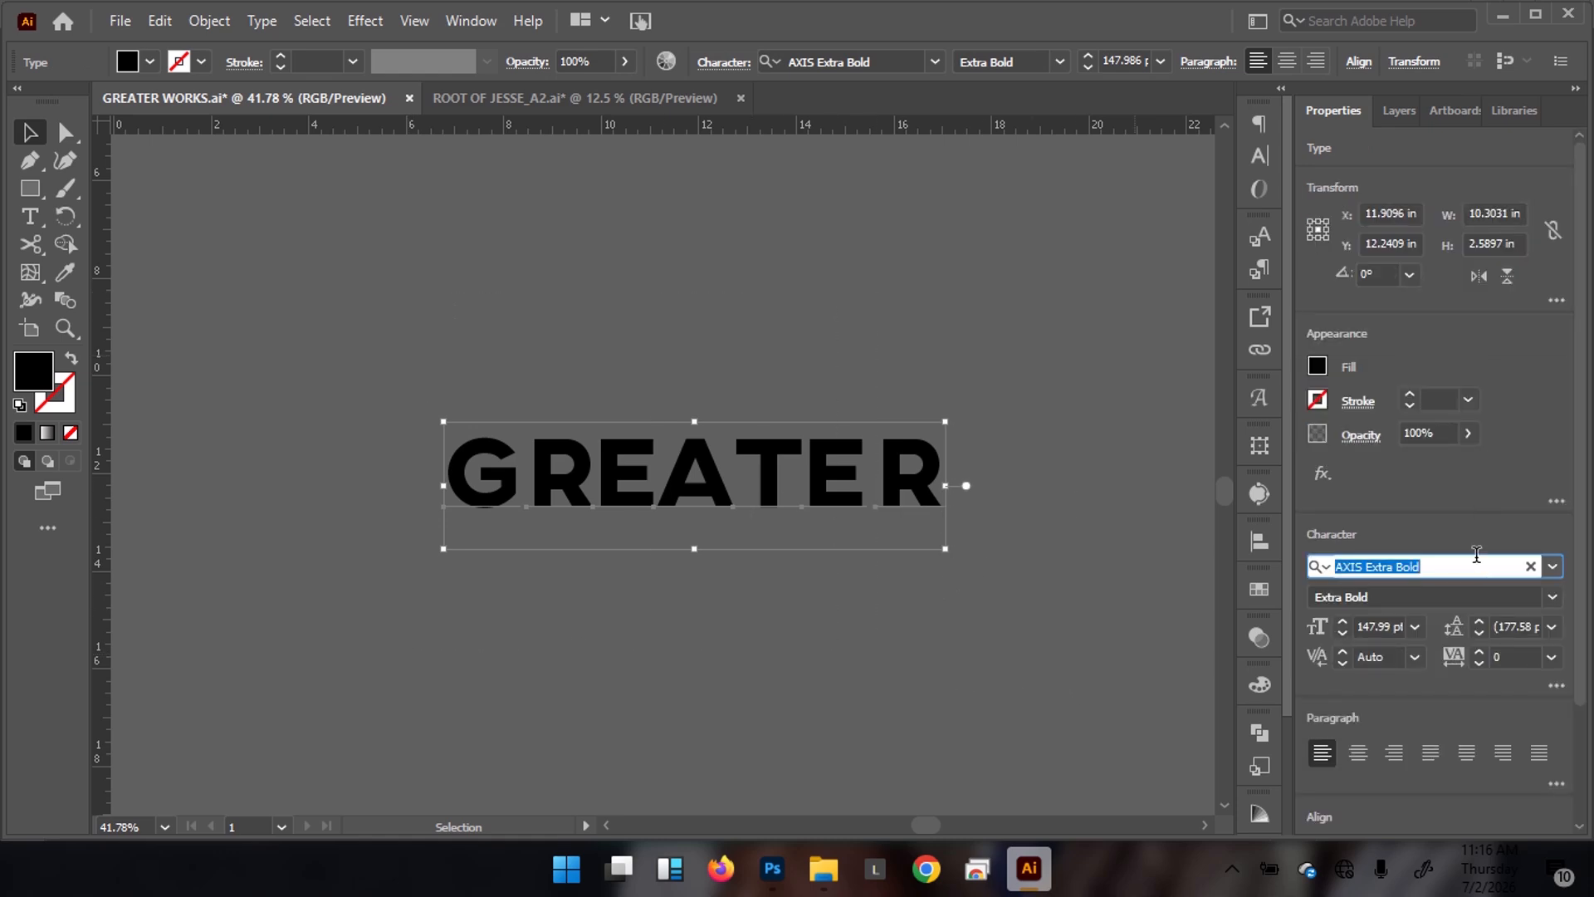
type("biorhyme")
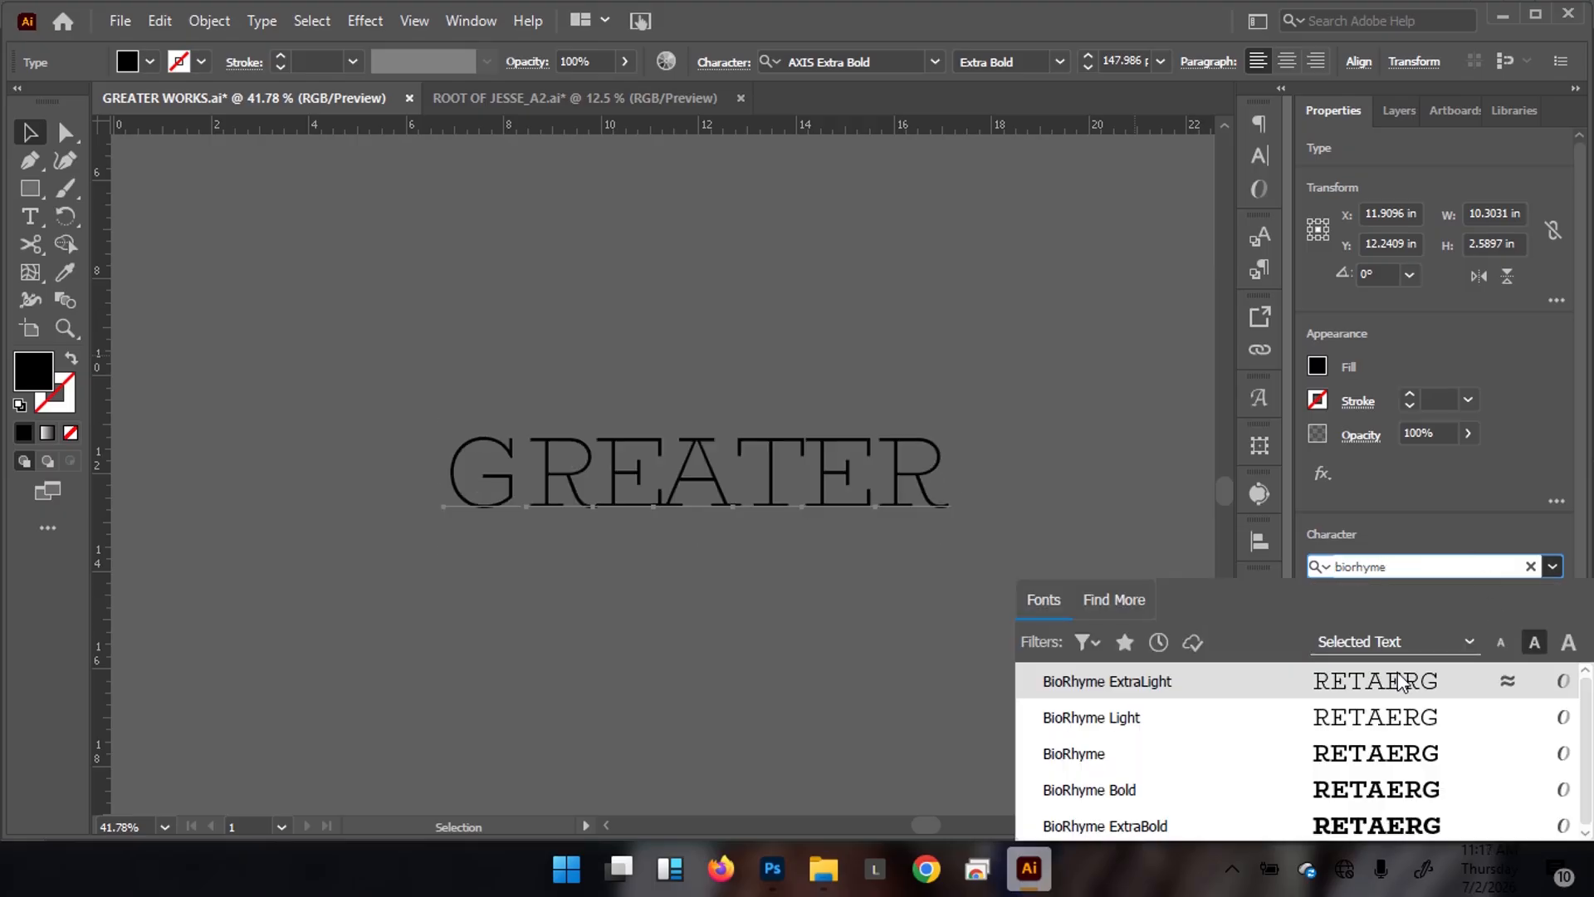
left_click(1219, 719)
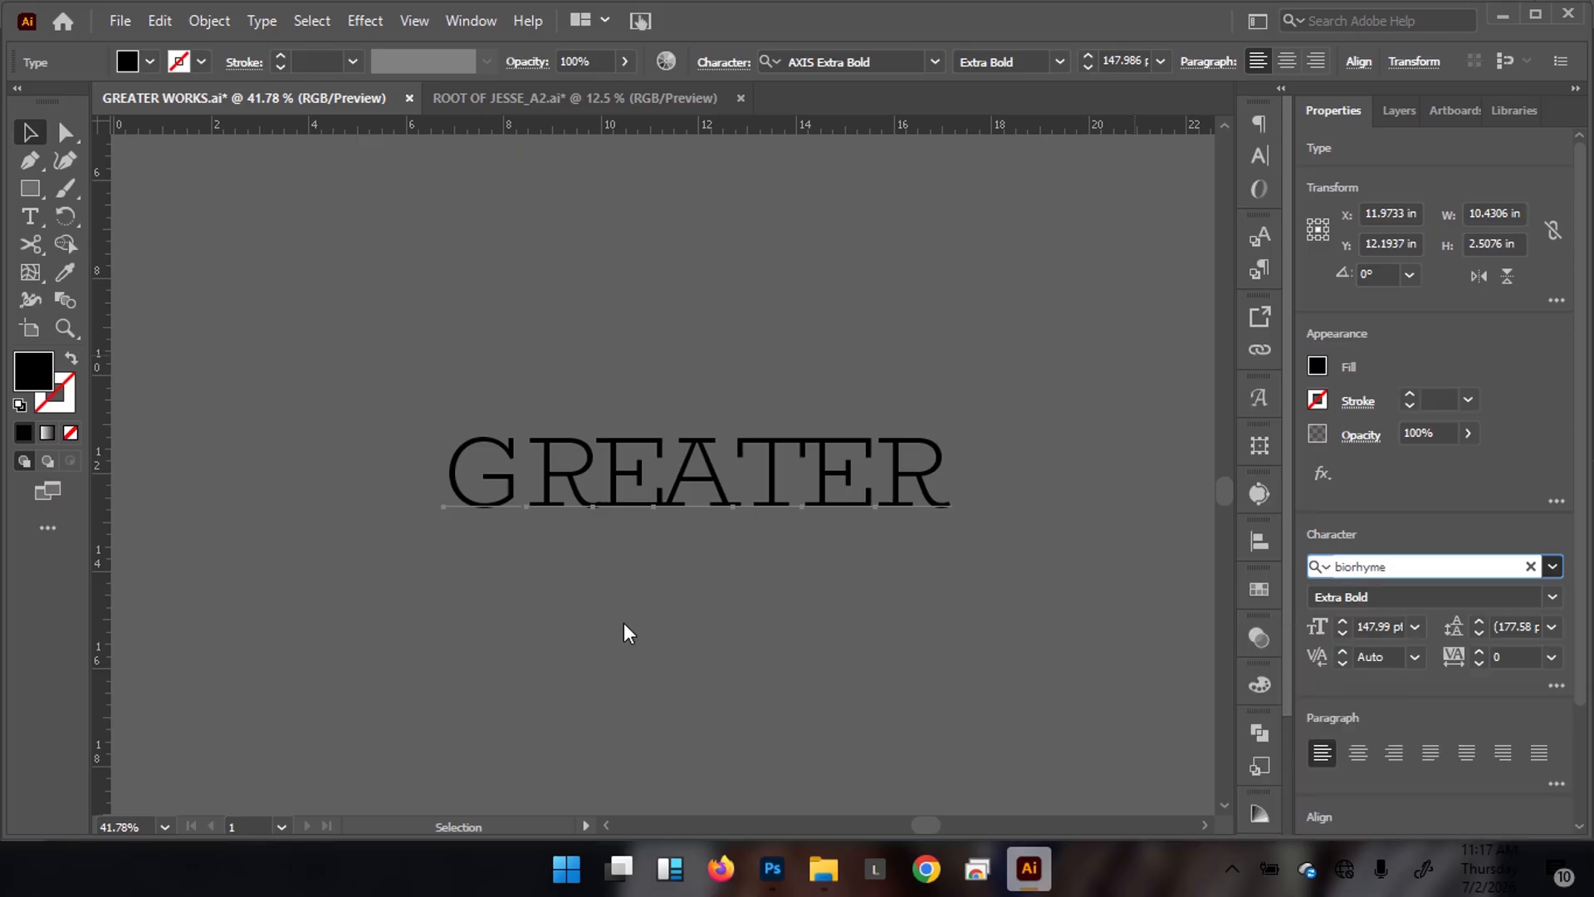
left_click(675, 638)
Scale the letter G down so it is smaller than the R beside it
key("ctrl+space")
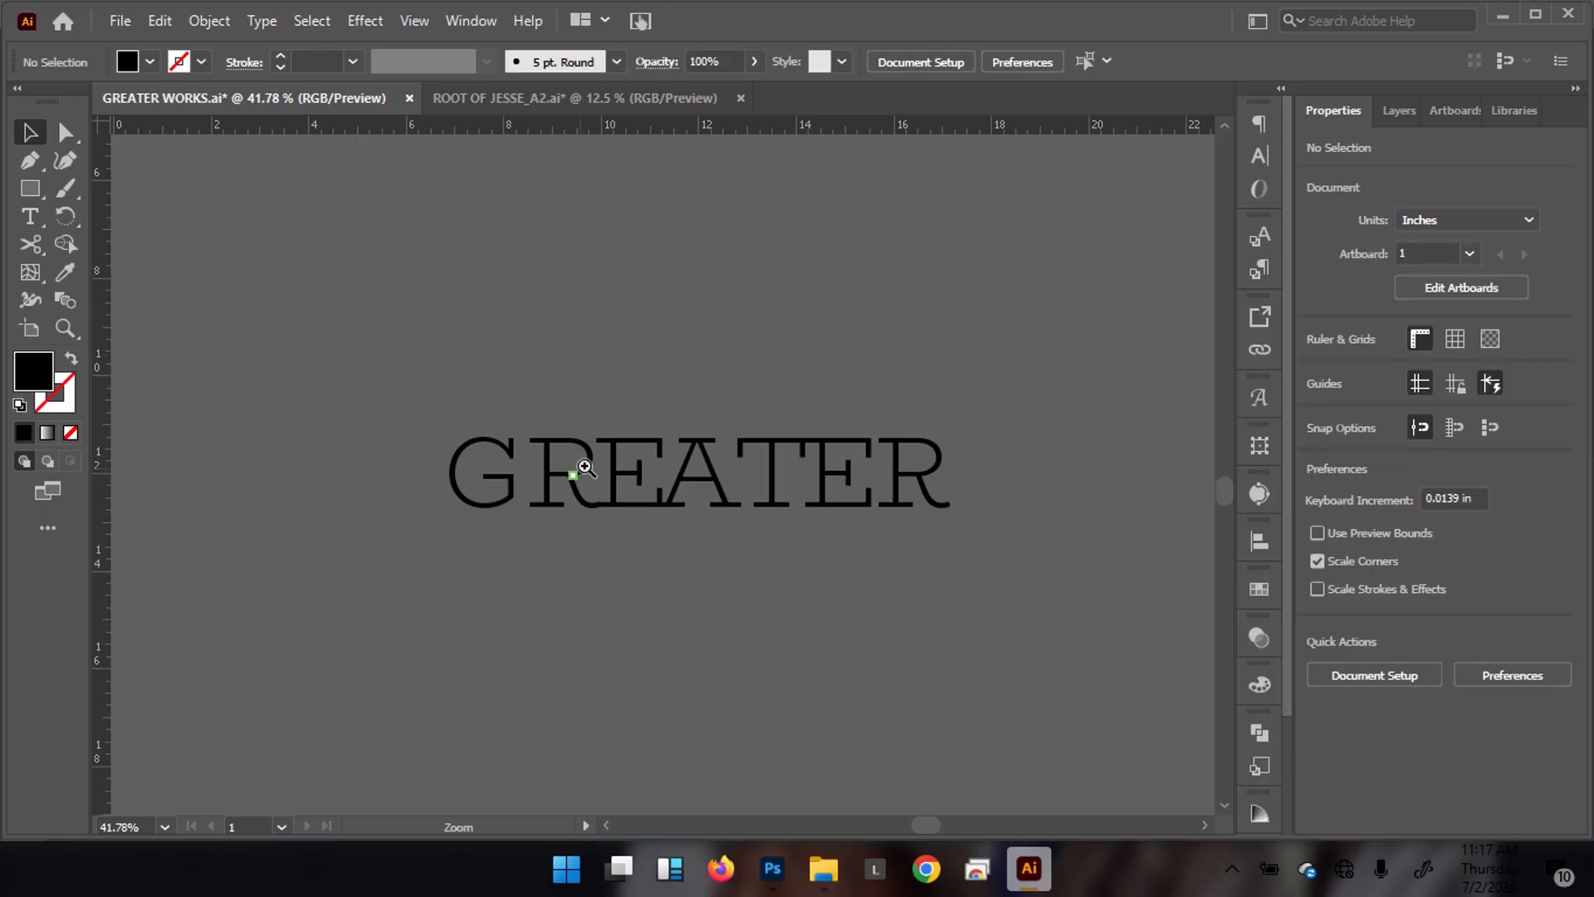
left_click_drag(577, 469, 725, 396)
left_click_drag(605, 468, 605, 514)
key("ctrl+space")
left_click_drag(451, 521, 482, 498)
left_click(454, 502)
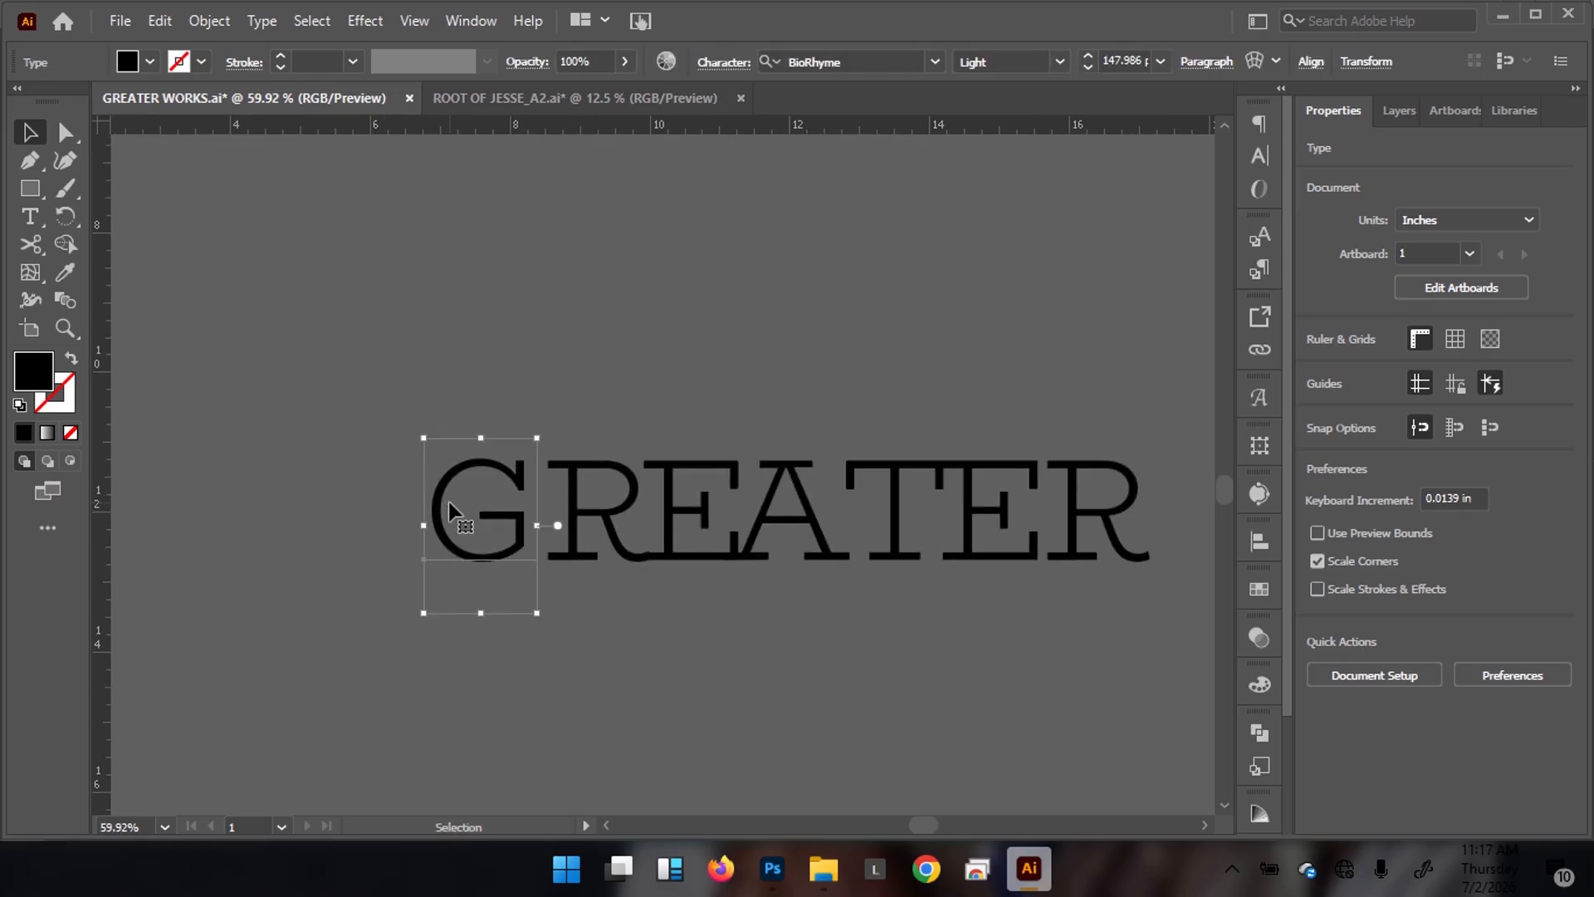
left_click_drag(423, 438, 450, 458)
Move all the GREATER letters up together, closer beneath the finished GREATER WORKS lettering used as reference
left_click(605, 506)
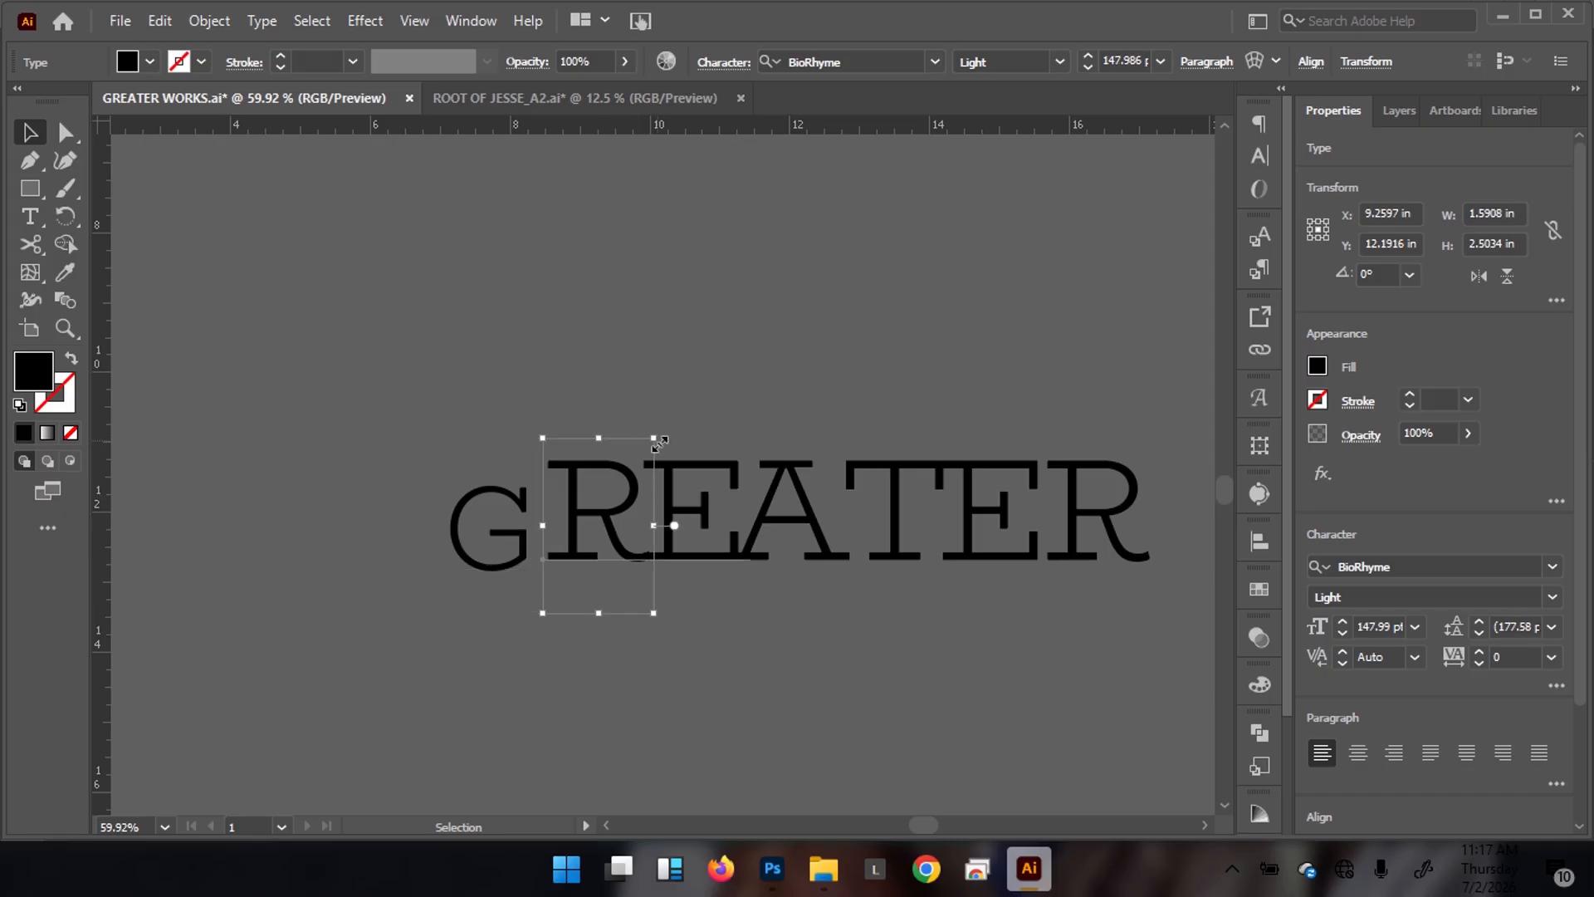
scroll(636, 462, "up", 10)
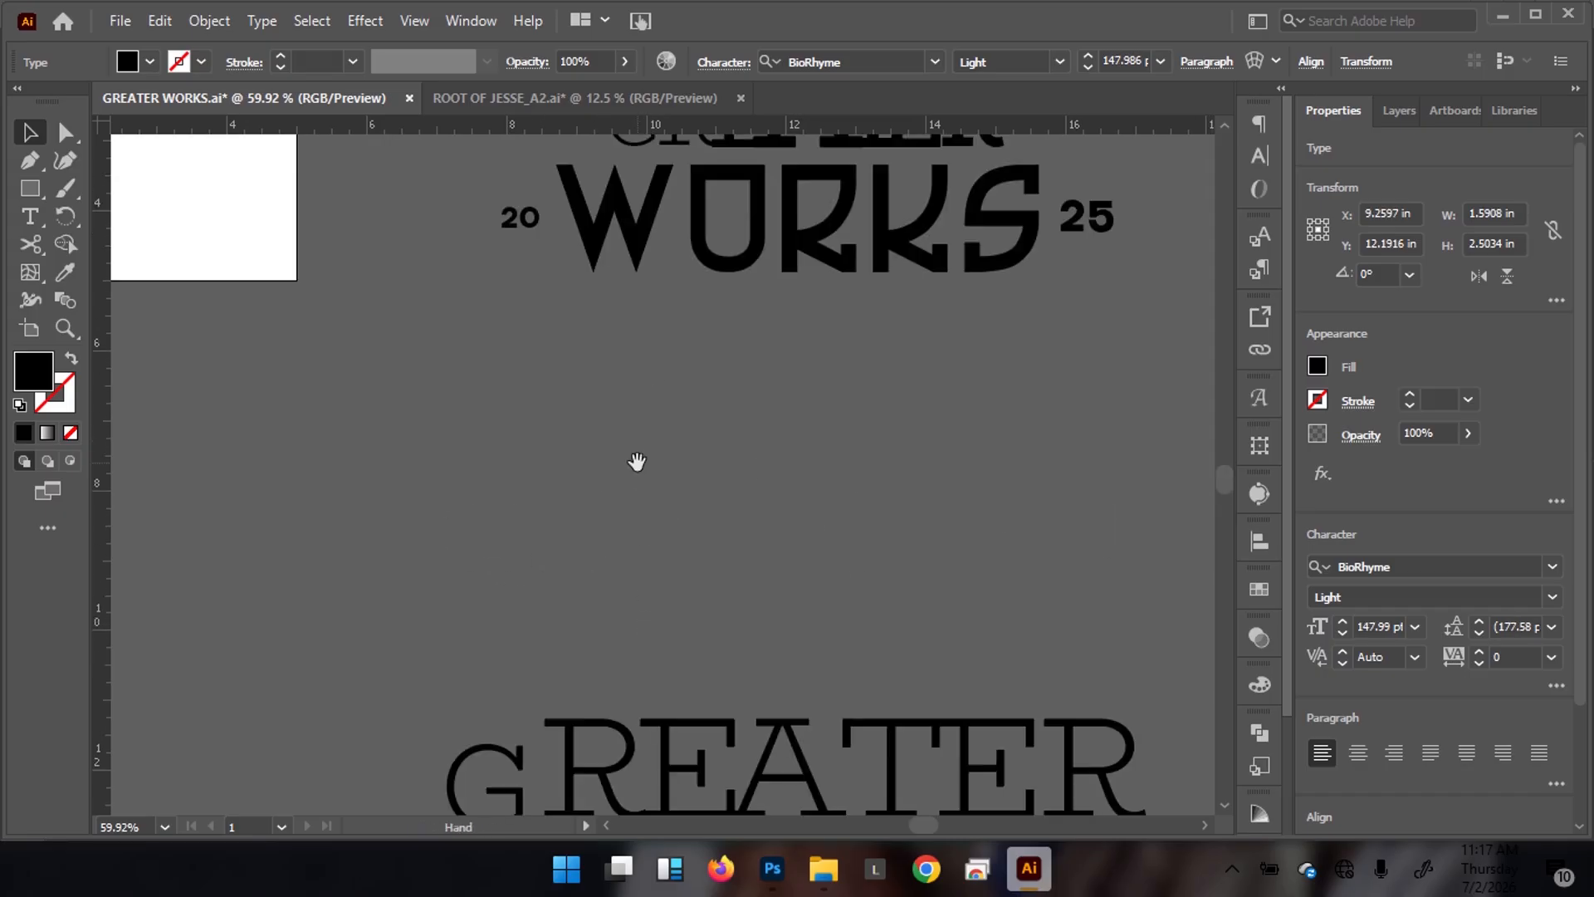
left_click_drag(615, 495, 594, 362)
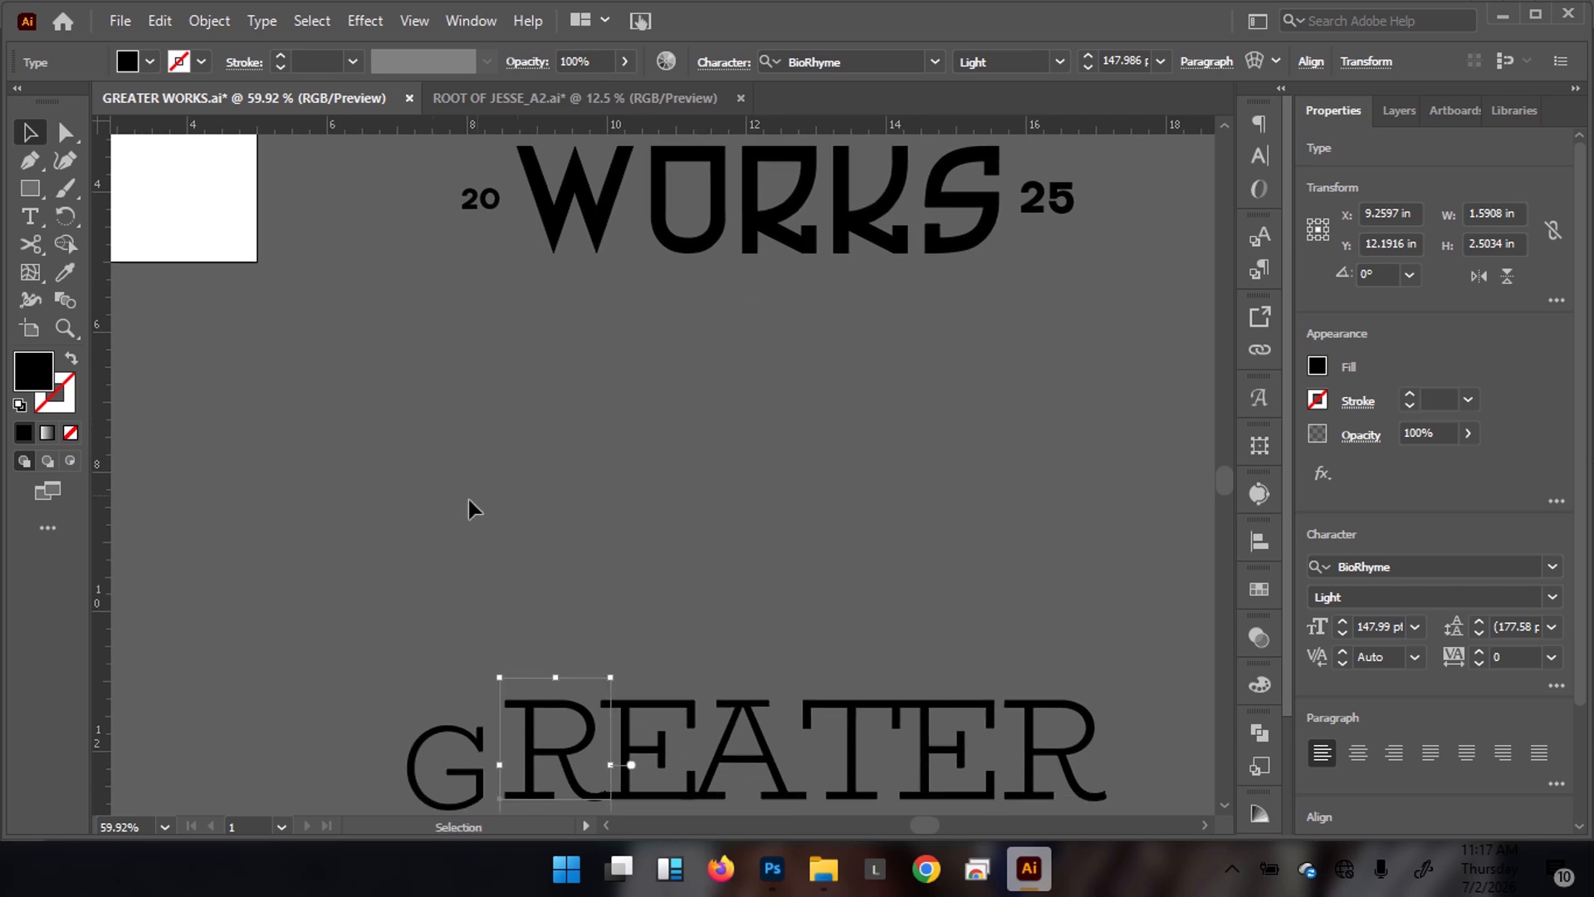
left_click_drag(1068, 804, 1109, 778)
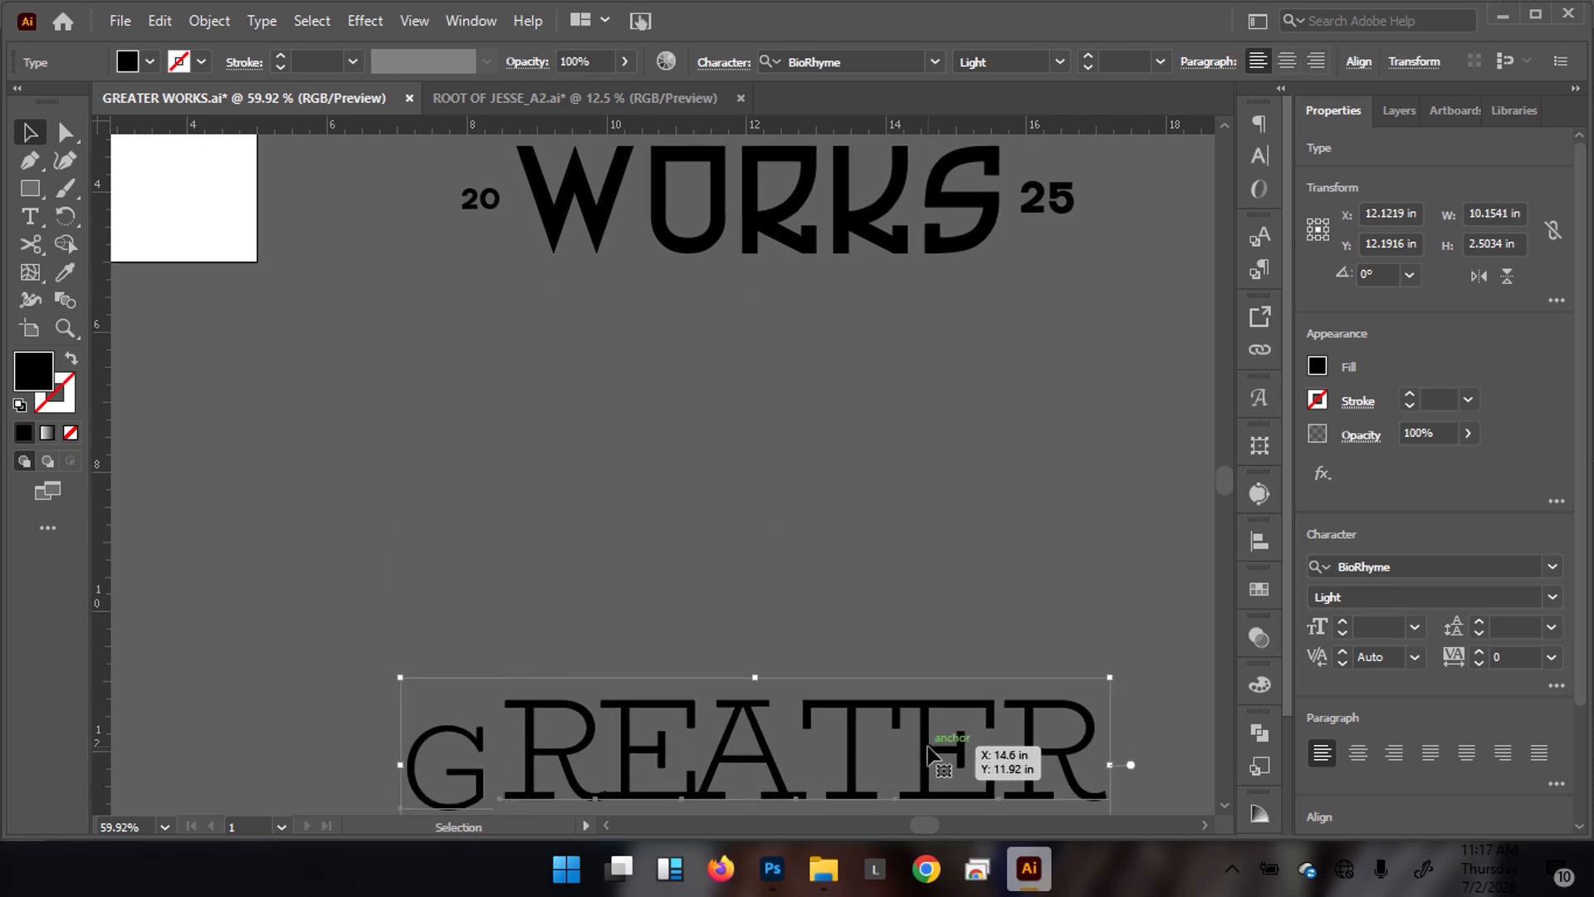
left_click_drag(935, 770, 913, 613)
left_click_drag(826, 496, 820, 573)
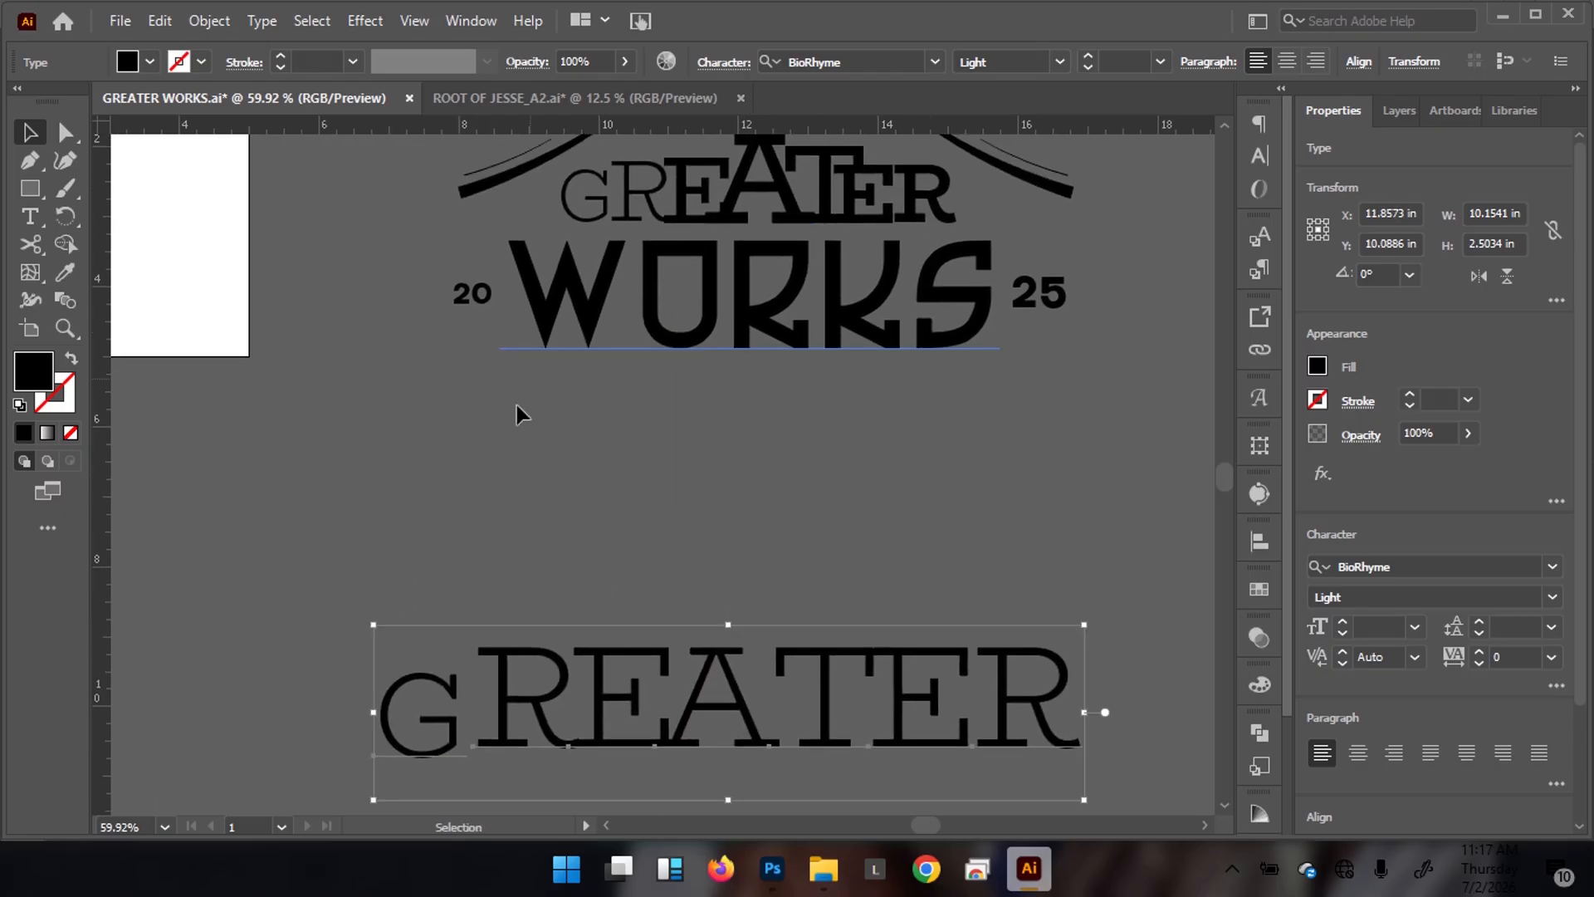
left_click(485, 639)
Scale the first R down slightly and place it close beside the G at the same baseline
left_click(521, 711)
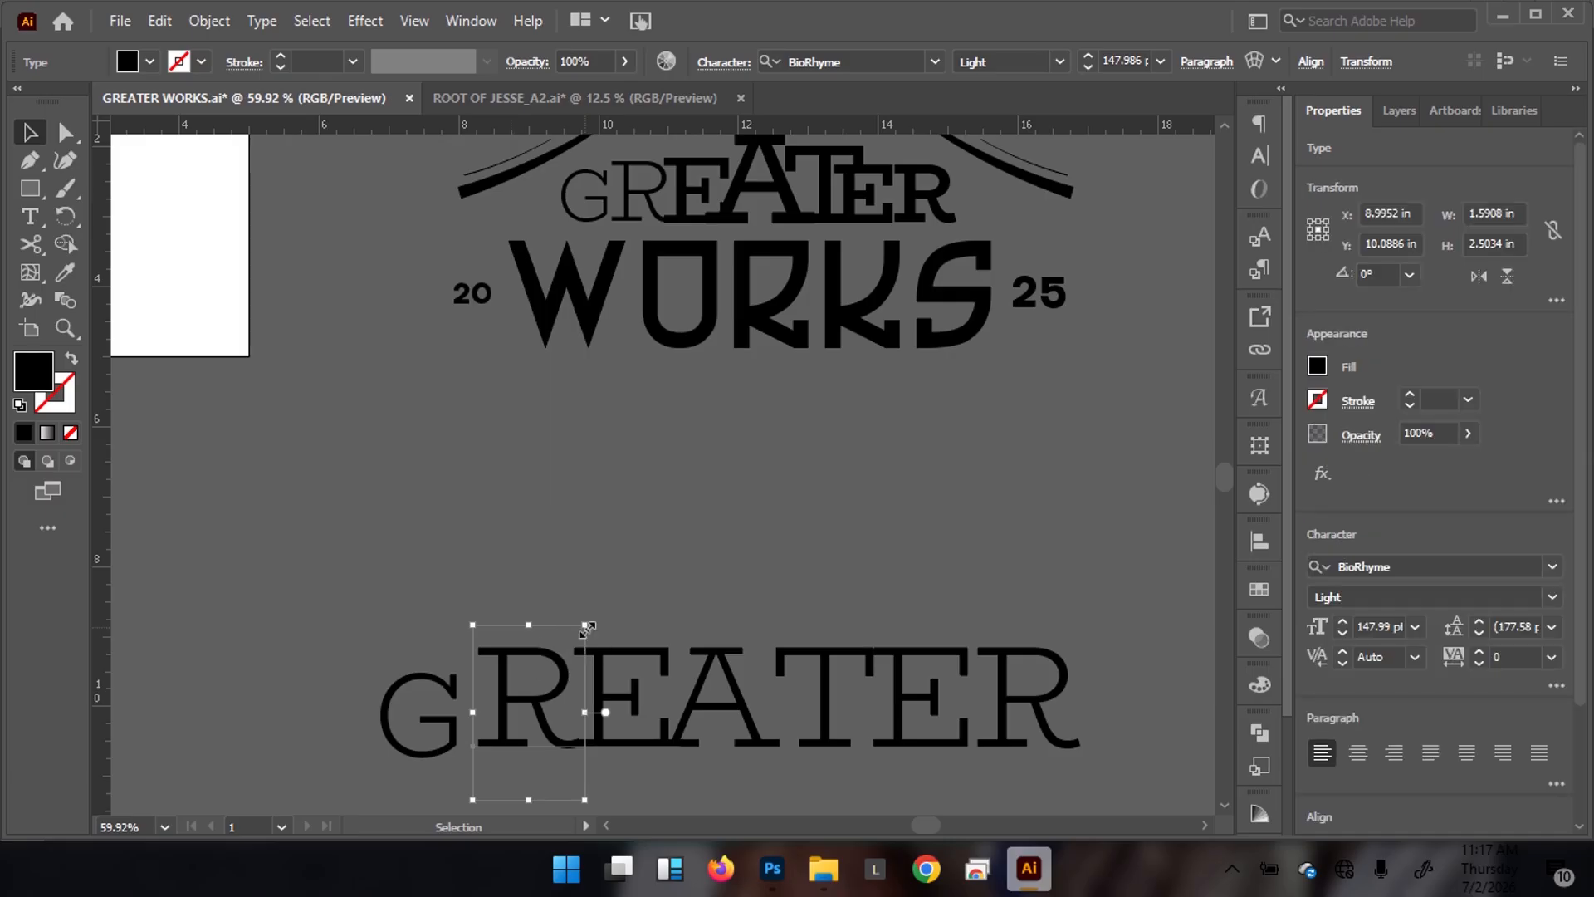
left_click_drag(587, 628, 573, 645)
left_click_drag(531, 725, 523, 722)
left_click_drag(566, 655, 579, 621)
left_click_drag(575, 622, 574, 624)
Scale the first E down and place it tightly beside the R at the same baseline
left_click(628, 685)
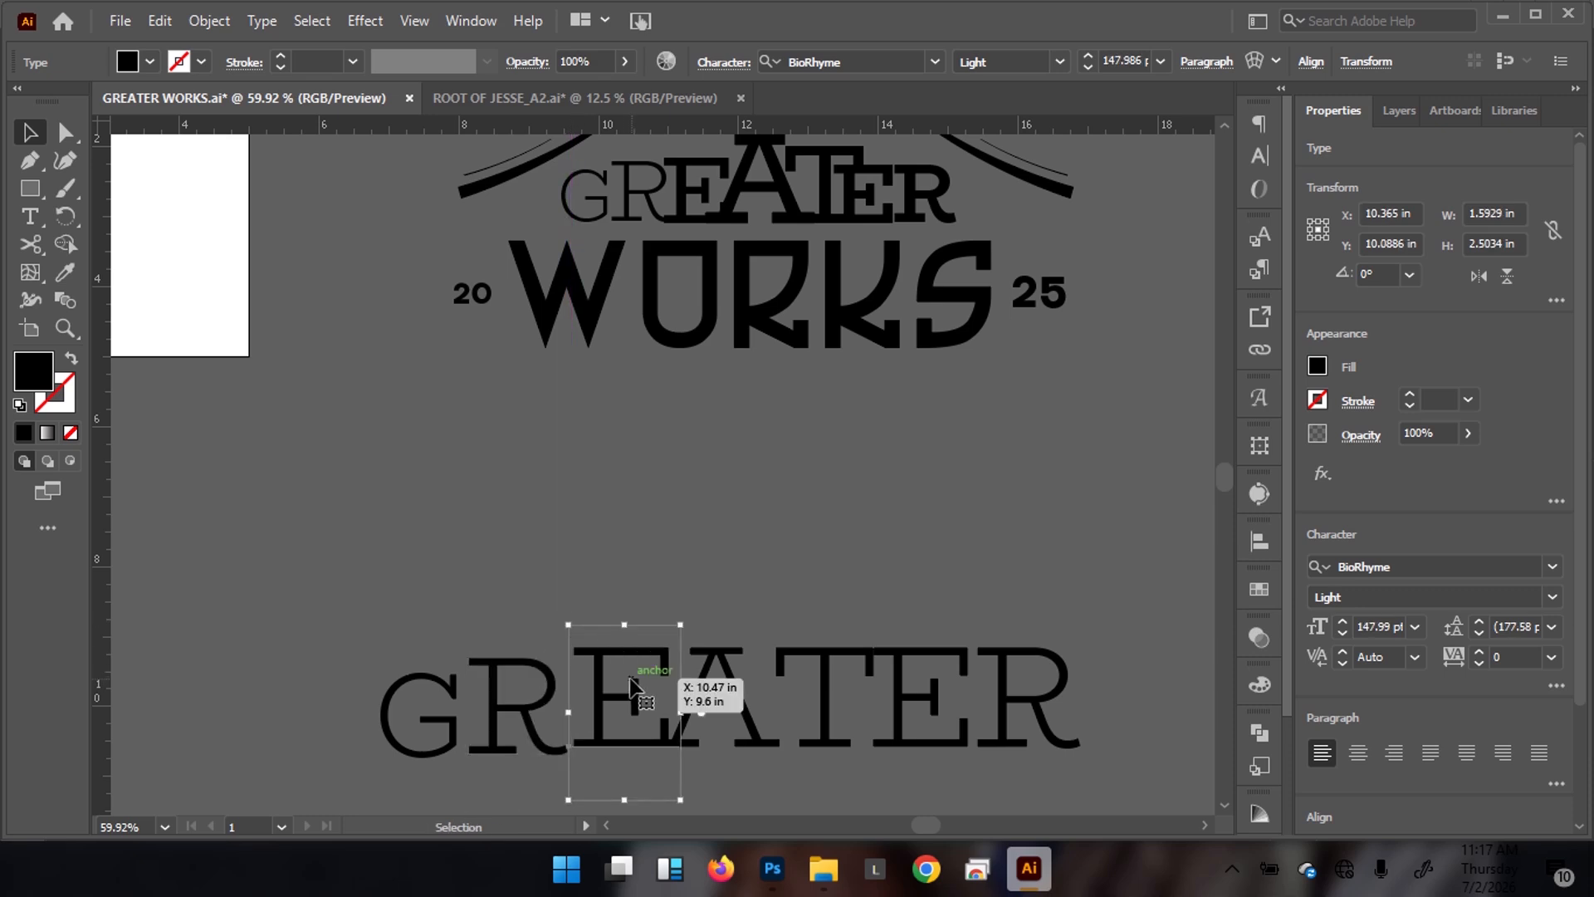
left_click_drag(631, 685, 575, 643)
left_click(528, 702)
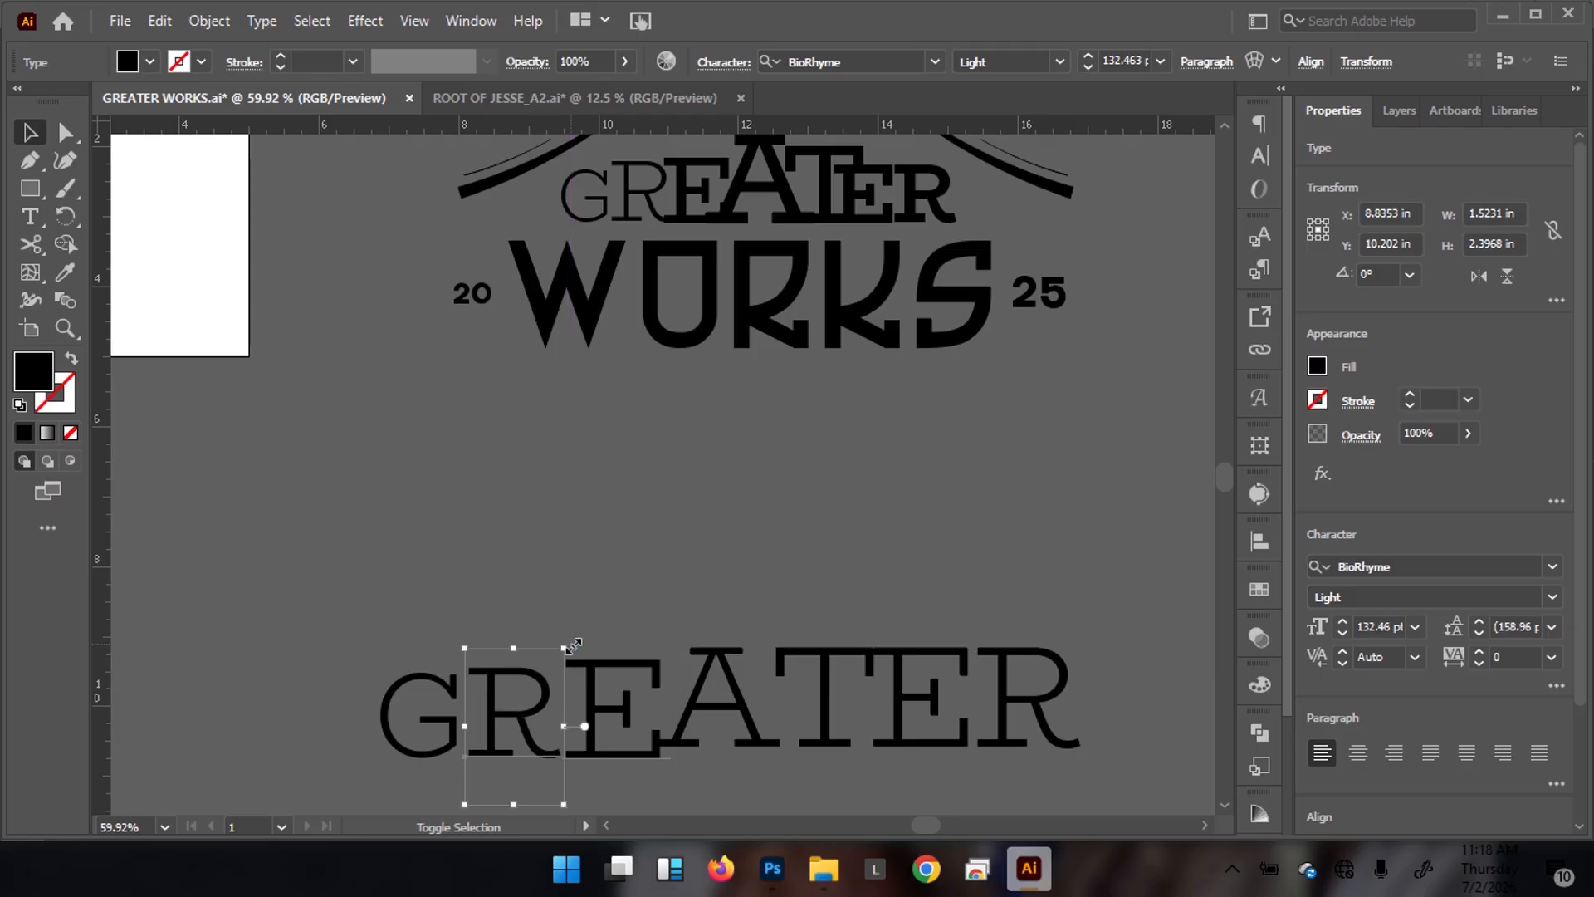
Move the first E of GREATER a little closer so it sits tight against the R
left_click(615, 661)
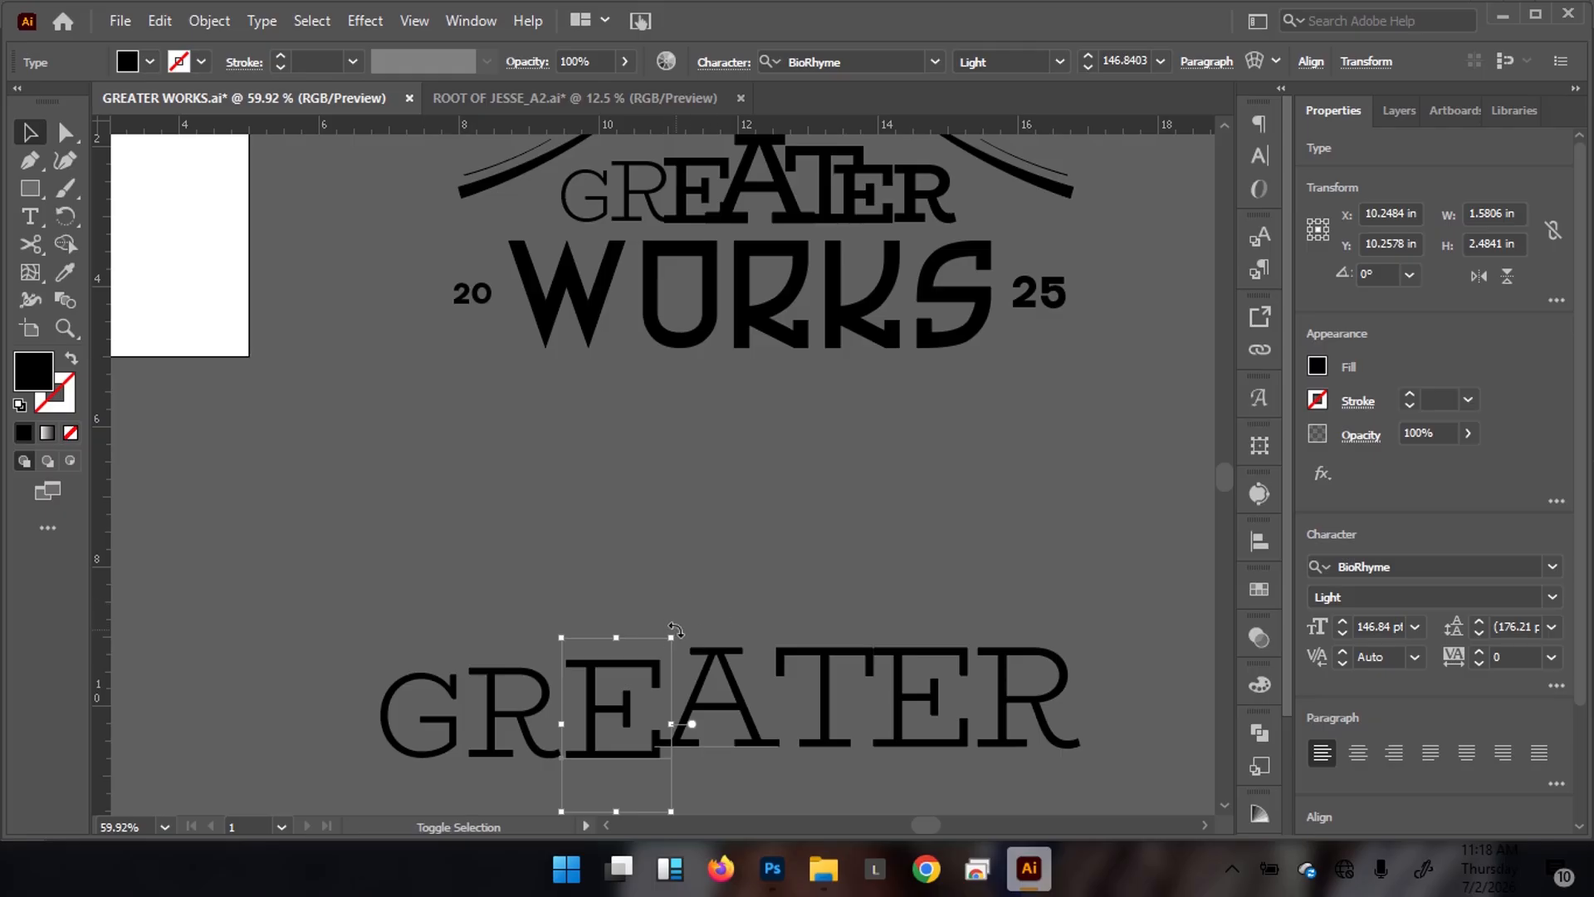
mouse_move(676, 637)
left_mouse_down()
mouse_move(658, 654)
mouse_move(671, 640)
left_mouse_up()
left_click_drag(615, 708, 609, 702)
Set the first E to a heavier BioRhyme weight than the light G and R before it
left_click(729, 689)
left_click(593, 716)
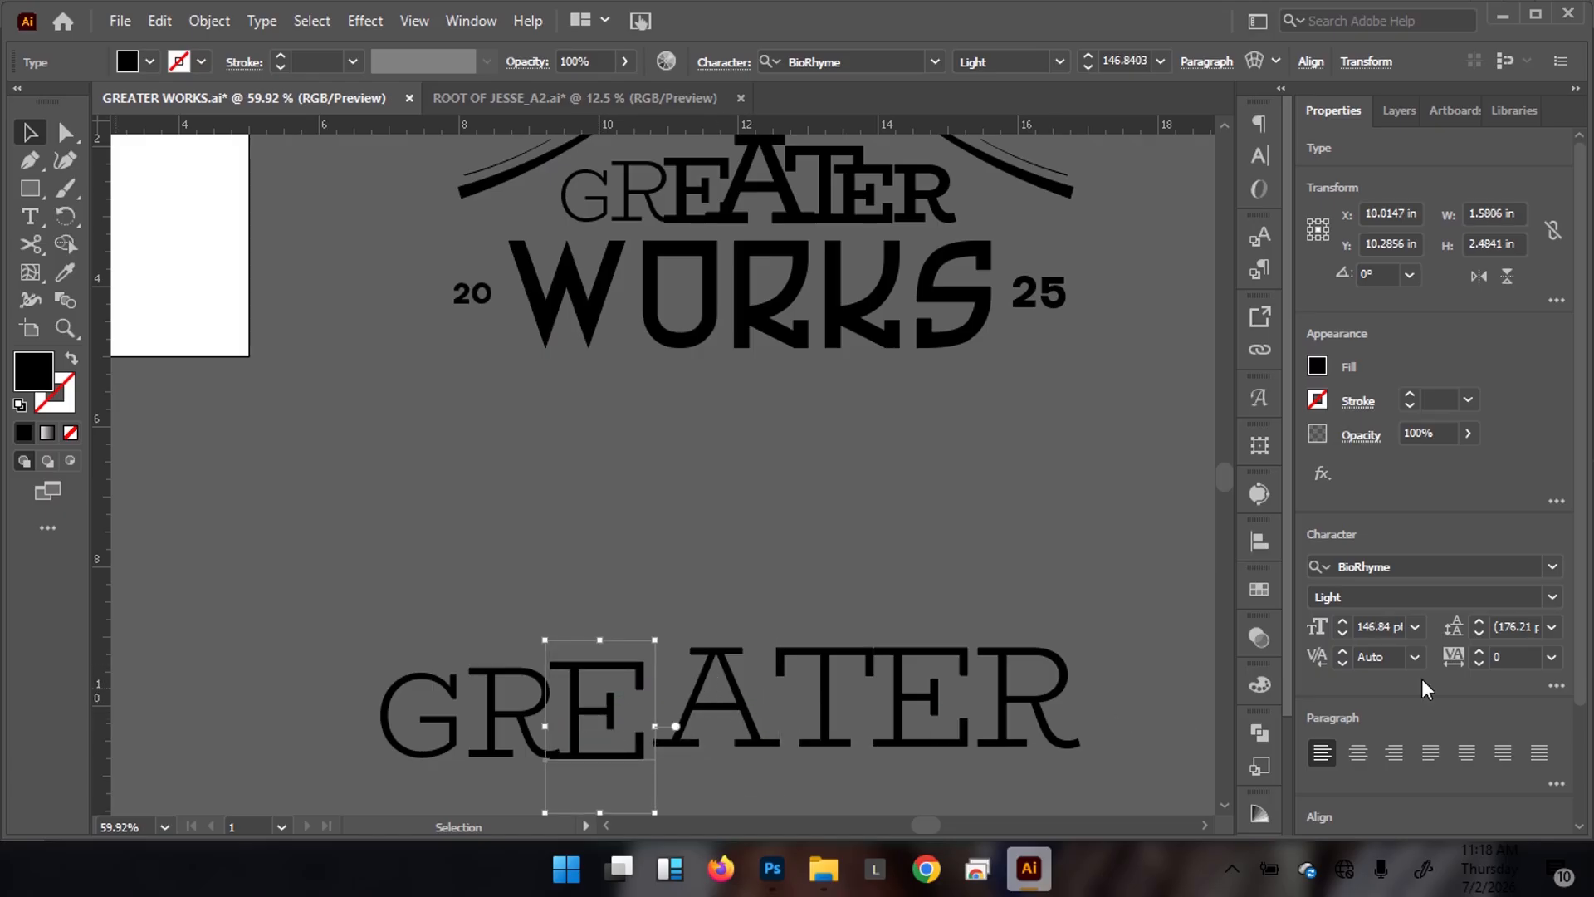
left_click(1558, 598)
left_click(1370, 696)
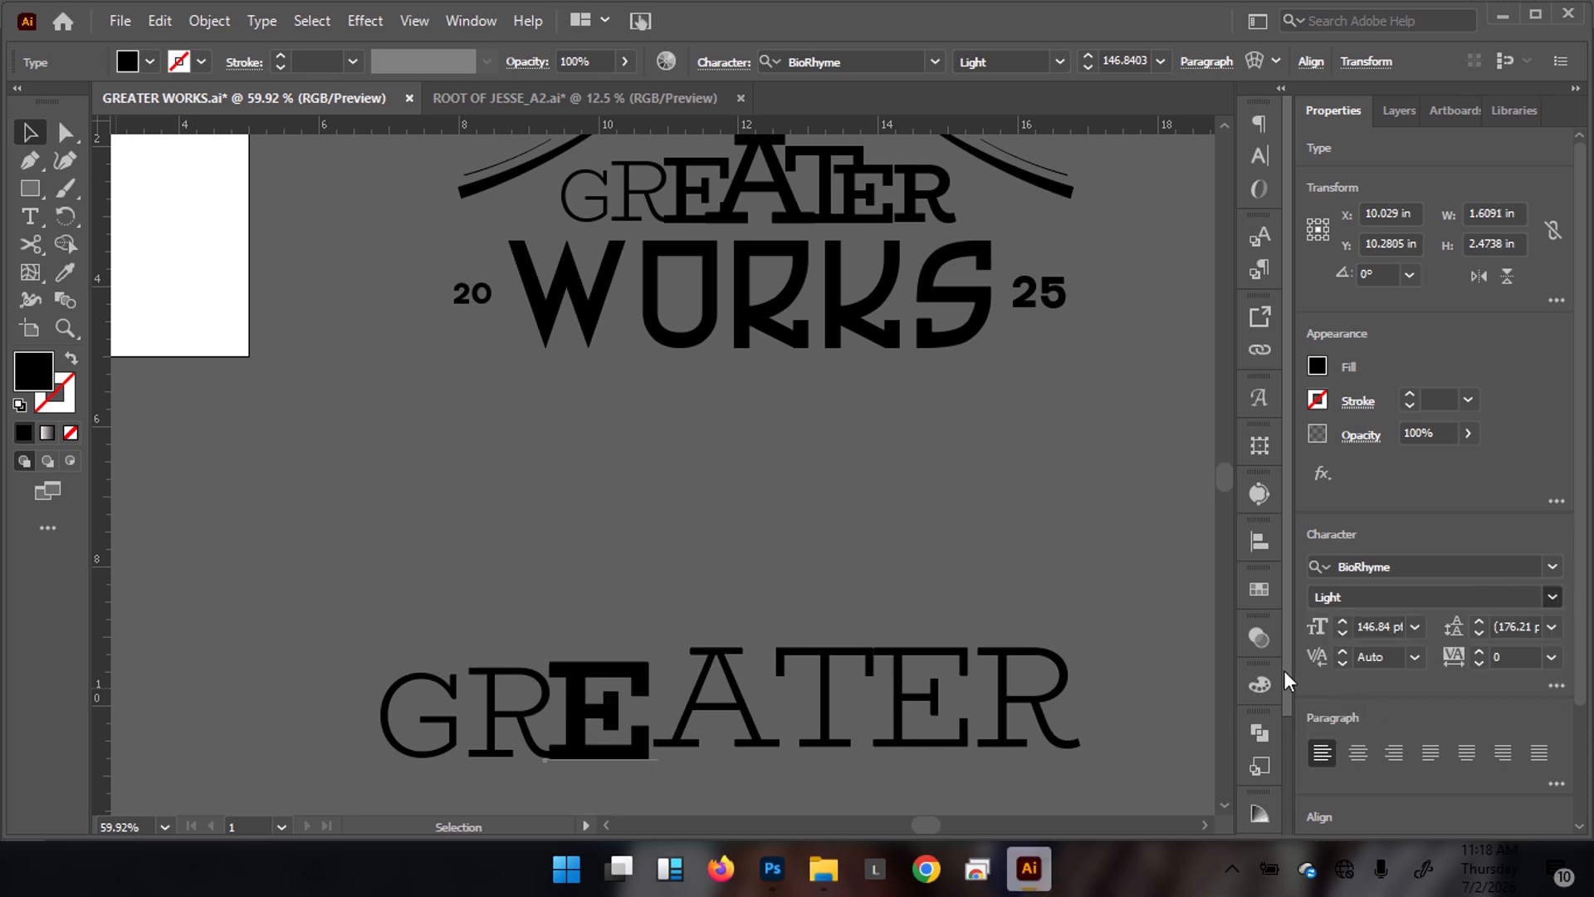
left_click(1551, 594)
left_click(1365, 696)
Set the letter A of GREATER to the Regular weight of BioRhyme
left_click(730, 691)
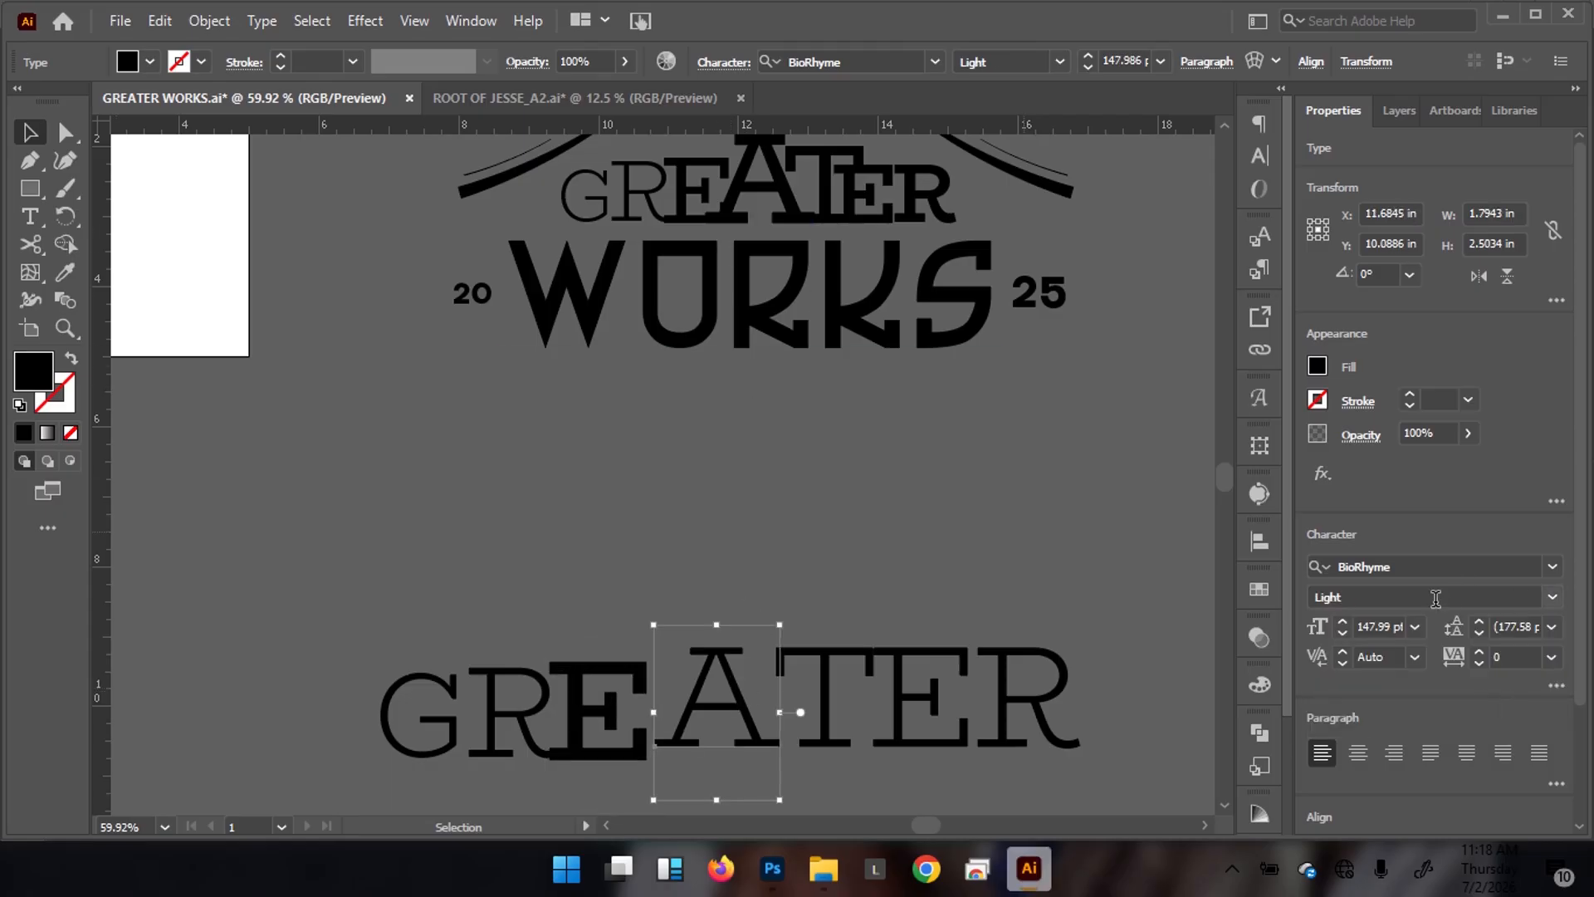
left_click(1543, 595)
left_click(1353, 684)
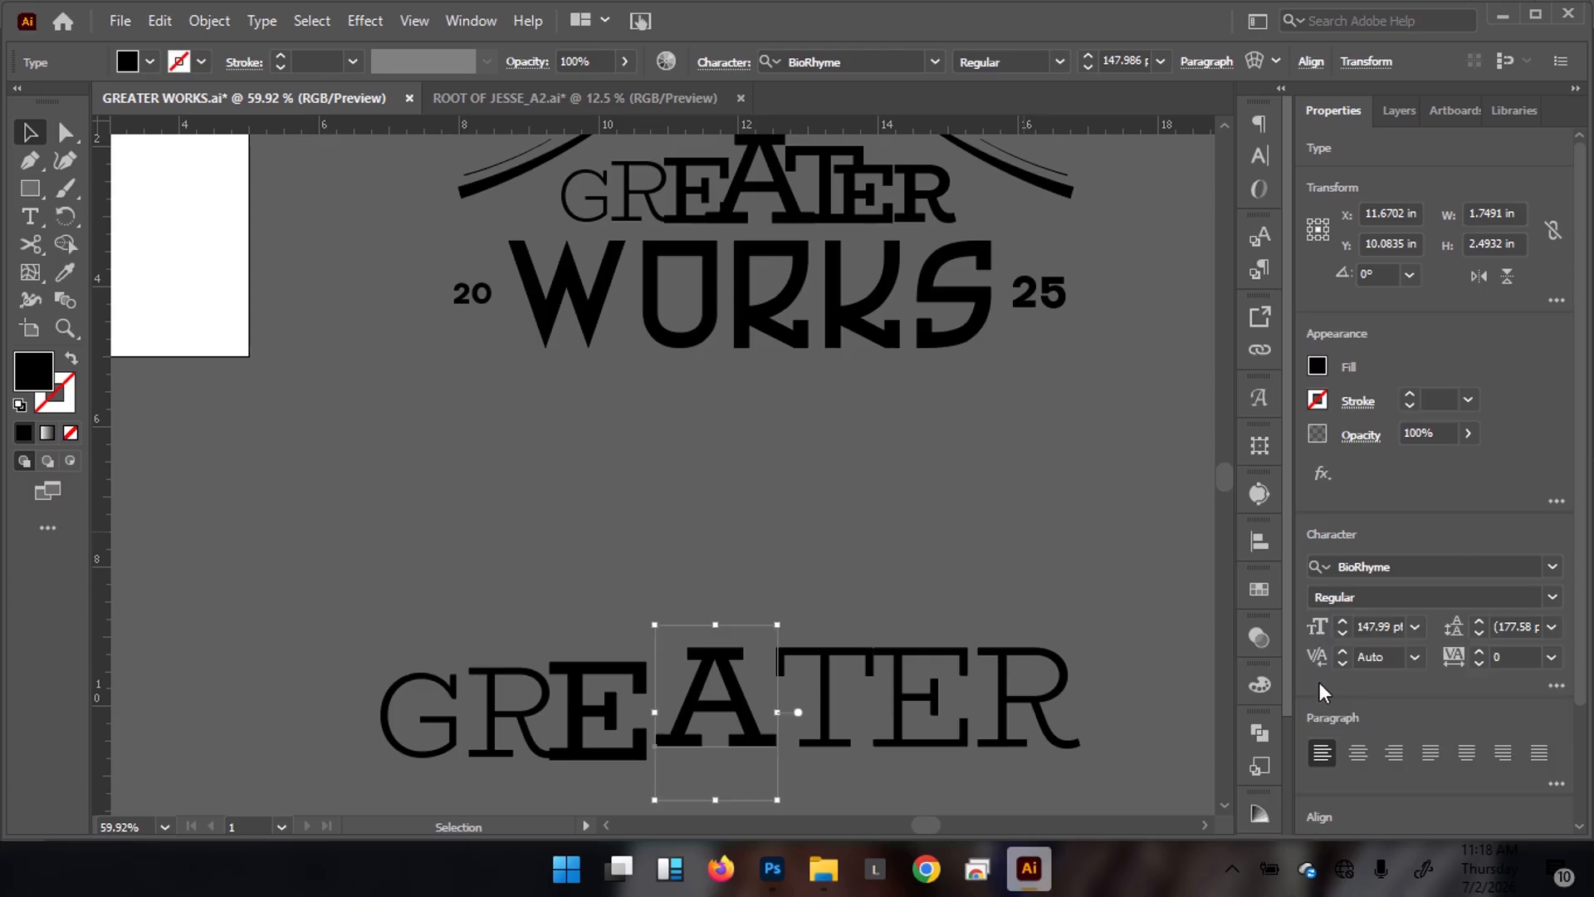
Enlarge the A slightly and place it tight against the first E on the same baseline
left_click_drag(654, 746, 669, 679)
mouse_move(732, 537)
left_mouse_down()
mouse_move(743, 579)
mouse_move(748, 559)
left_mouse_up()
left_click_drag(688, 756, 673, 780)
left_click_drag(672, 584, 655, 572)
key("Down")
key("Left")
key("Down")
left_click_drag(854, 588, 809, 588)
Set the letter T of GREATER to the Regular weight of BioRhyme
left_click(821, 679)
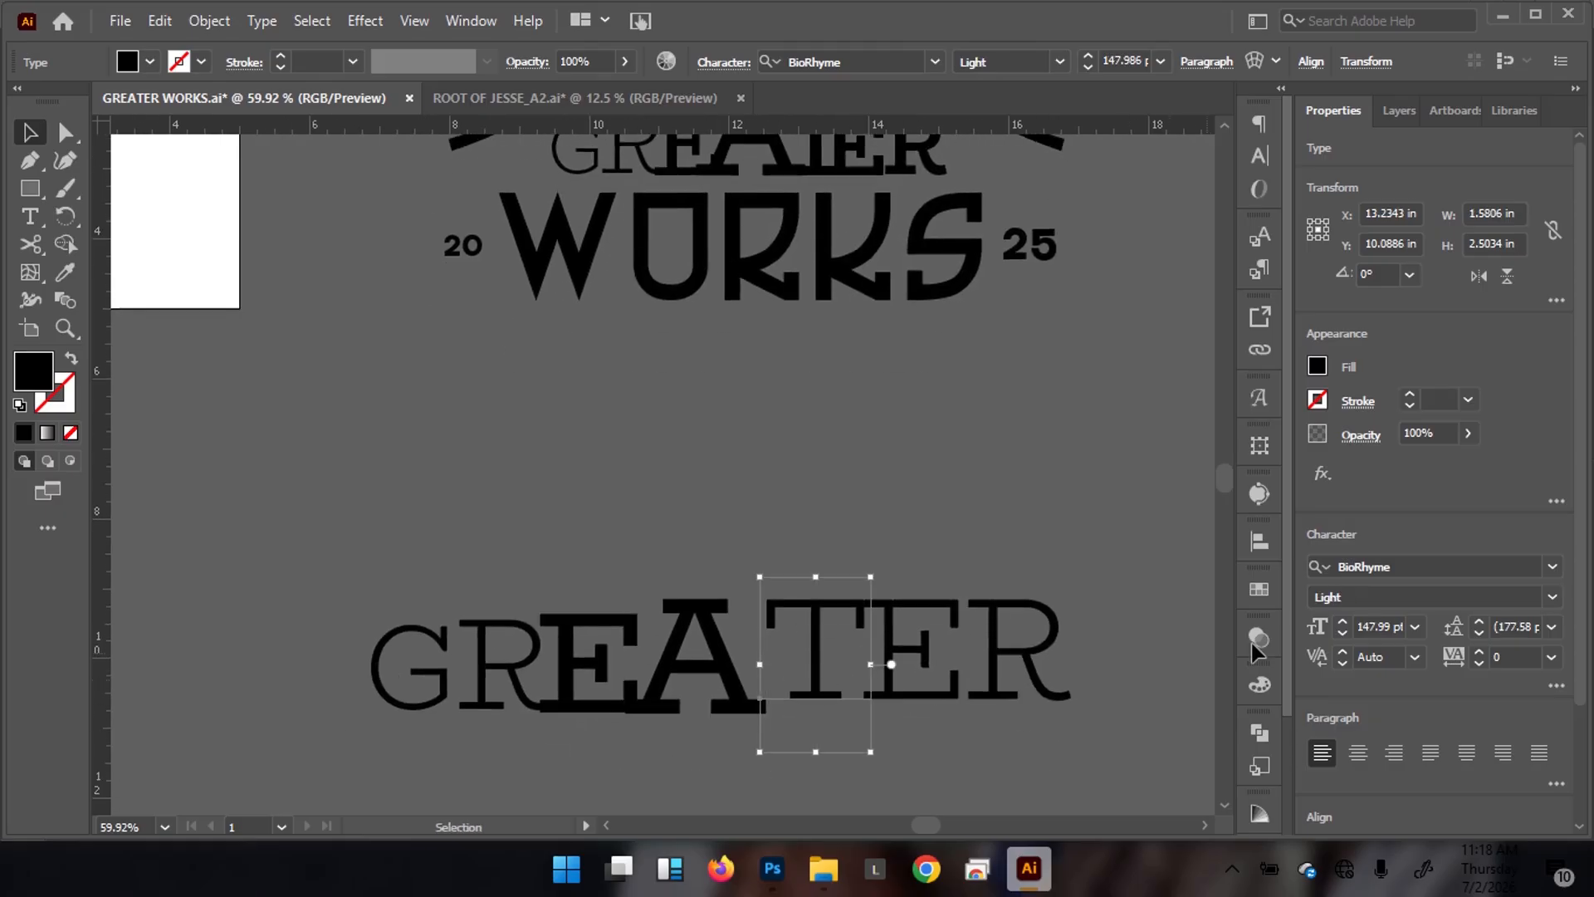
left_click(1551, 594)
left_click(1373, 669)
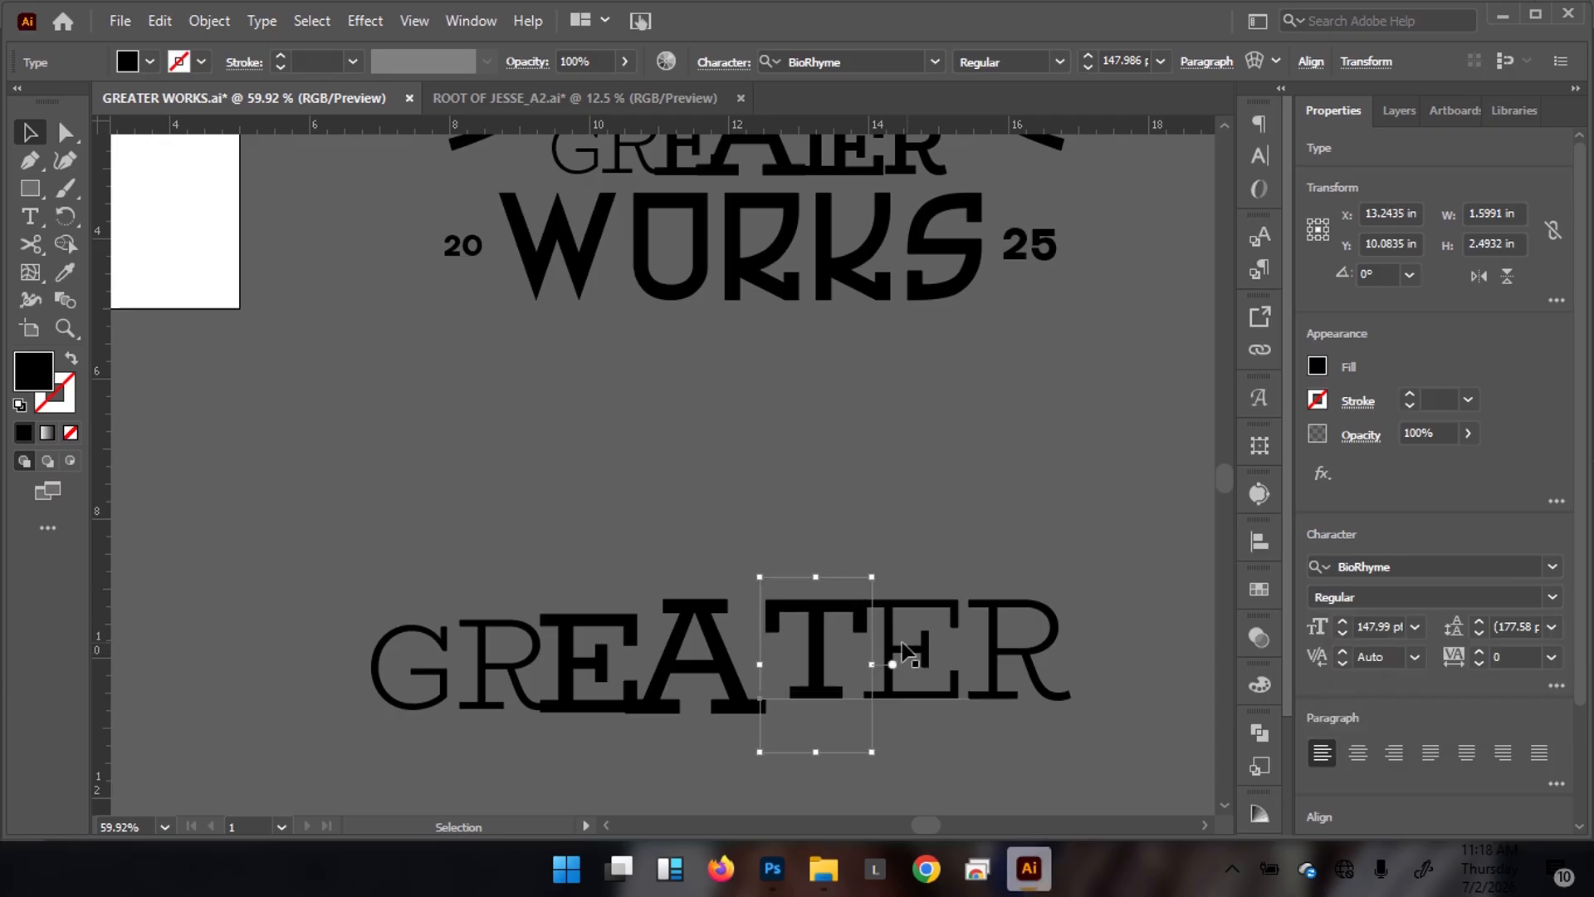
Place the T so its foot overlaps the foot of the A, and align it to the common baseline
left_click_drag(807, 681, 768, 696)
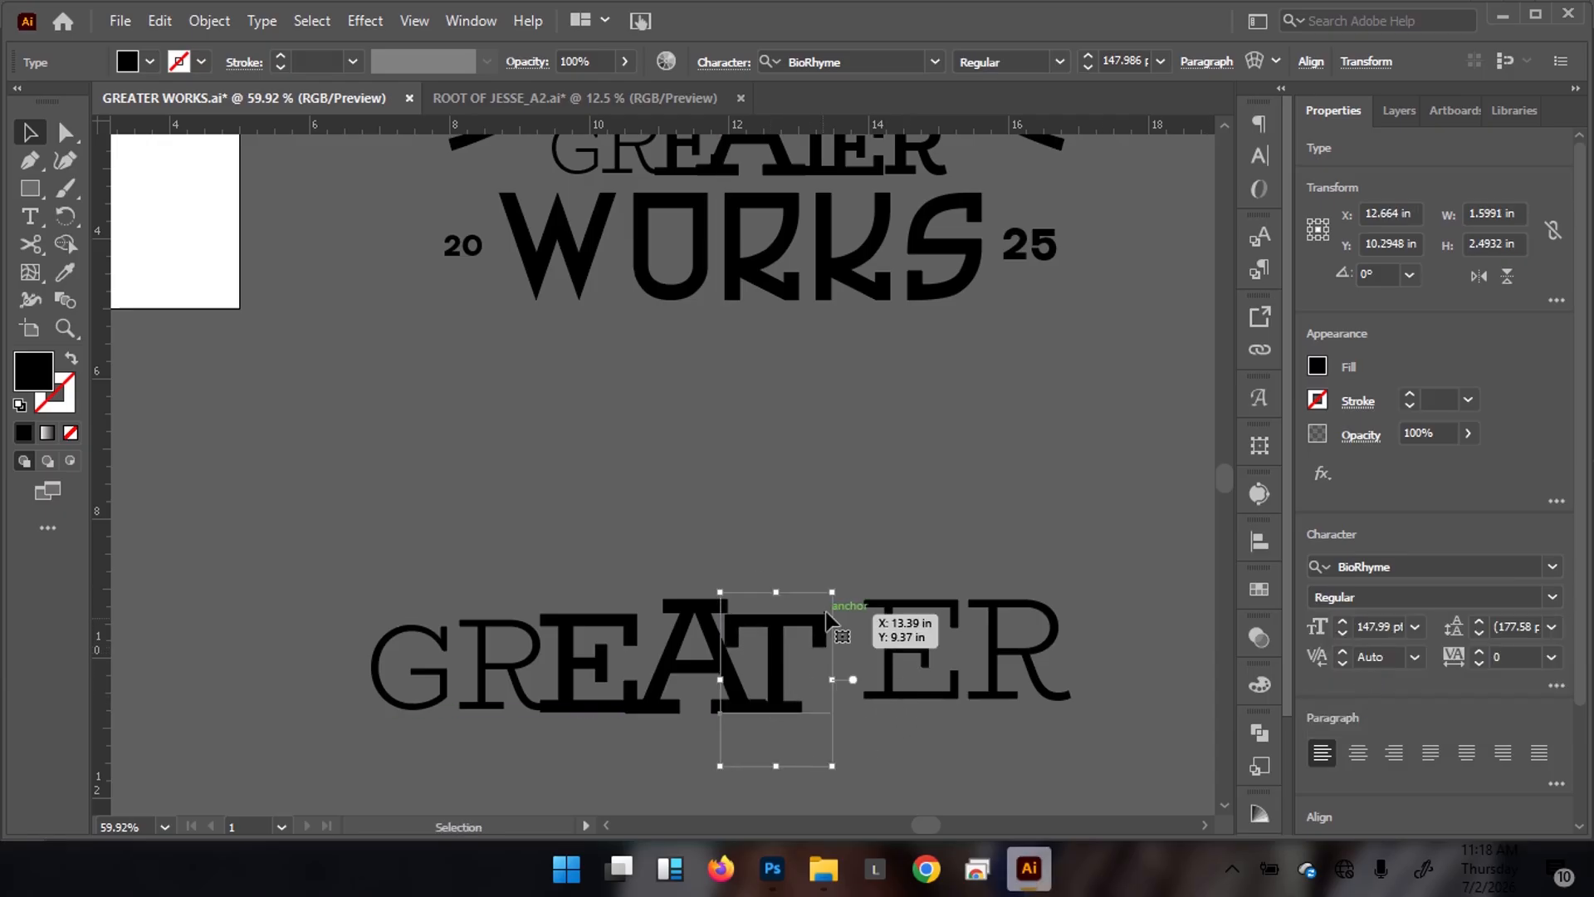
left_click_drag(833, 594, 774, 631)
left_click_drag(745, 683, 749, 711)
key("Right")
key("Right")
key("Right")
key("Right")
key("Up")
key("Up")
key("Up")
key("Up")
key("Up")
Move the second E in beside the T and set it to the Regular weight
left_click_drag(859, 692, 817, 707)
left_click_drag(879, 657, 777, 731)
left_click(1551, 597)
left_click(1345, 669)
Scale the second E down to about 122 pt and tuck it under the T's arm on the common baseline
scroll(790, 612, "up", 3)
left_click_drag(830, 638, 843, 533)
scroll(747, 548, "down", 5)
left_click_drag(661, 513, 609, 593)
key("Down")
key("Down")
key("Down")
key("Left")
Move the final R beside the second E and set it to the Regular weight
left_click_drag(690, 689, 807, 647)
left_click_drag(918, 615, 905, 649)
left_click_drag(939, 645, 863, 660)
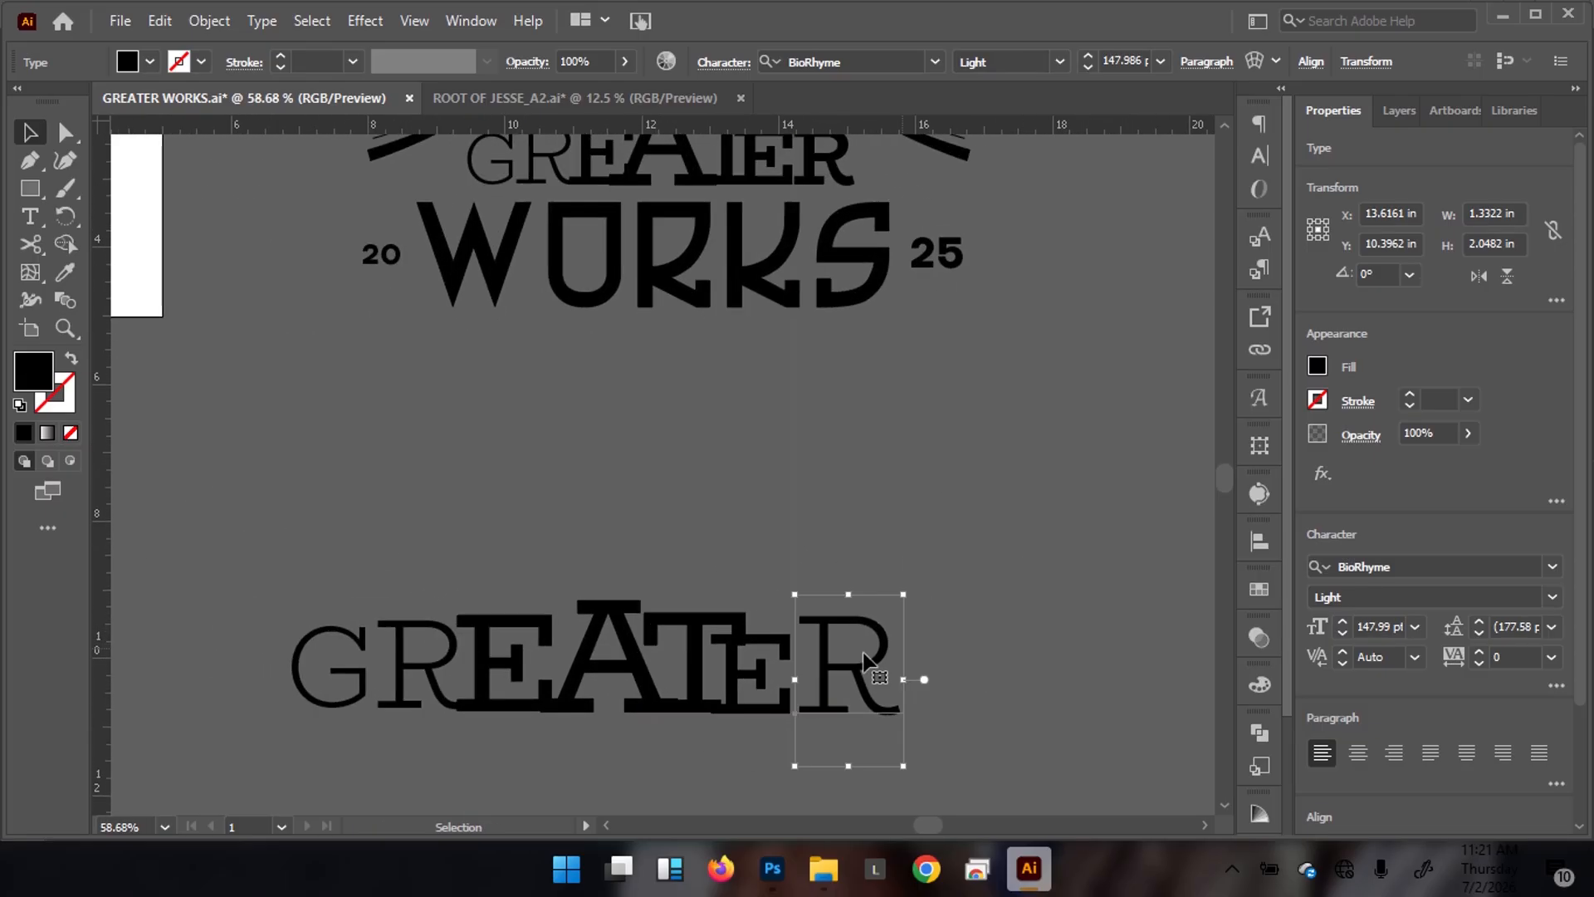
left_click(1547, 595)
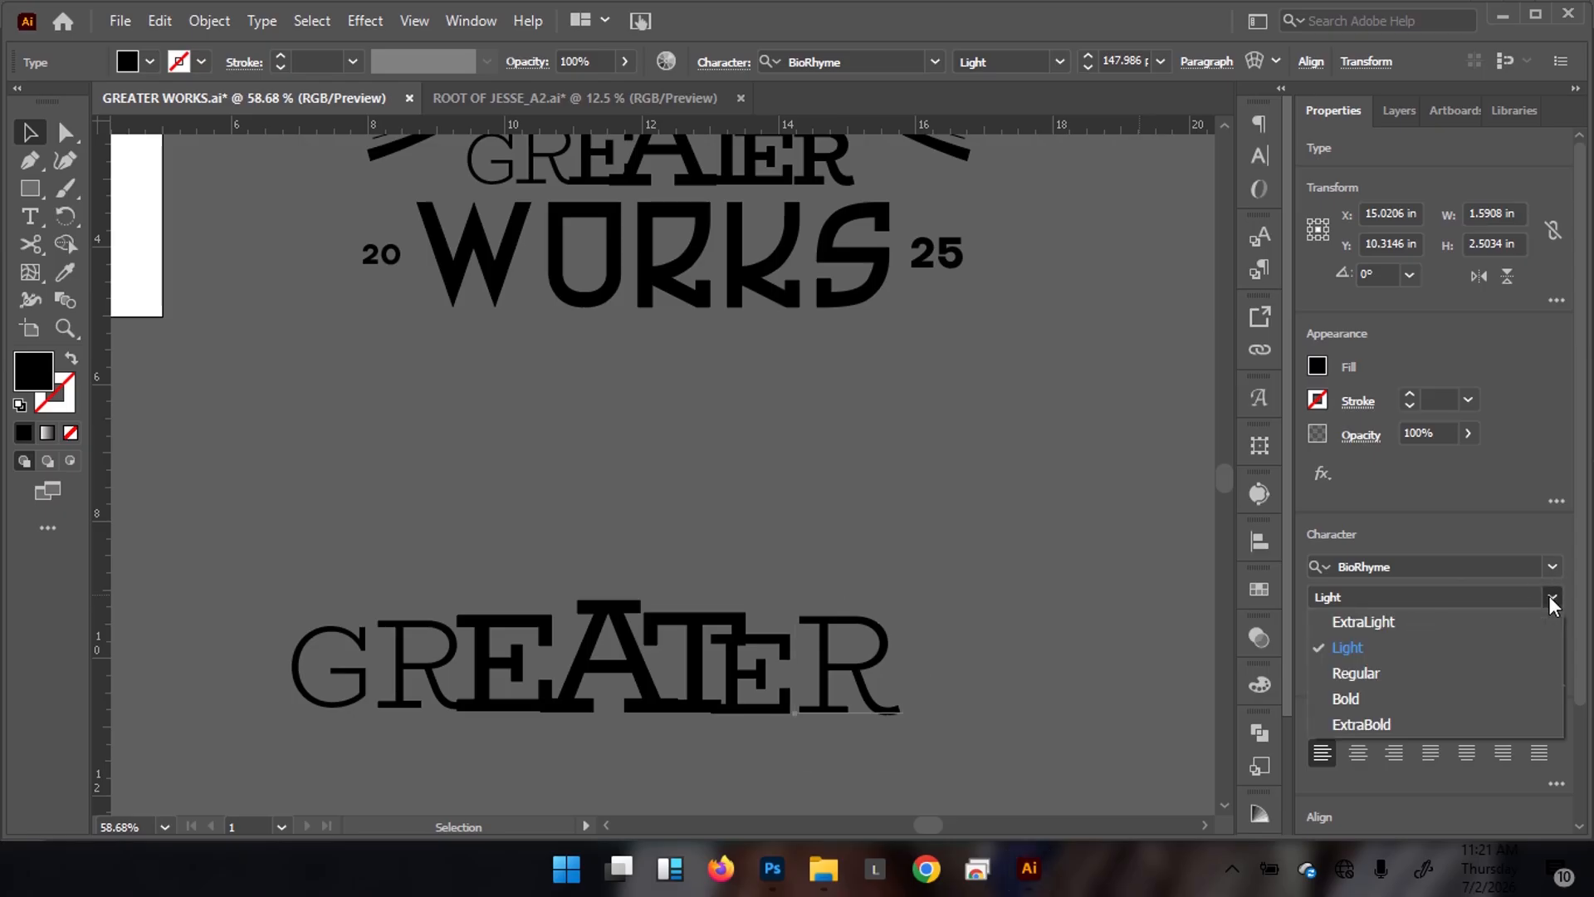
left_click(1342, 673)
Scale the final R down to about 121 pt and align it beside the second E on the baseline
scroll(901, 699, "up", 3)
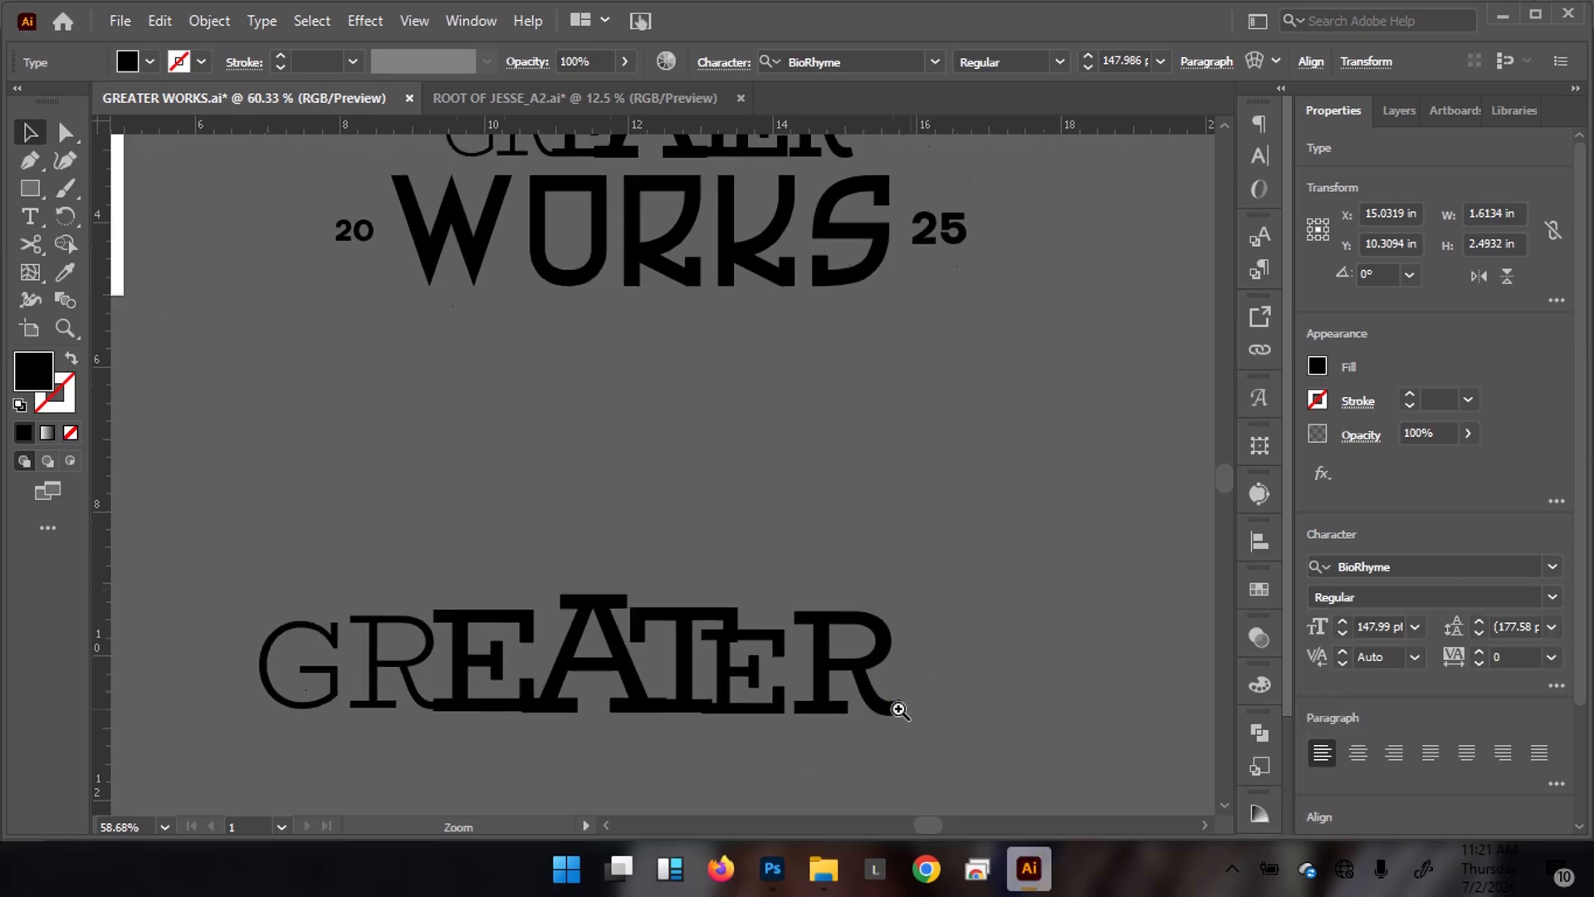
left_click_drag(907, 564, 889, 587)
left_click_drag(799, 688, 961, 580)
key("ctrl+space")
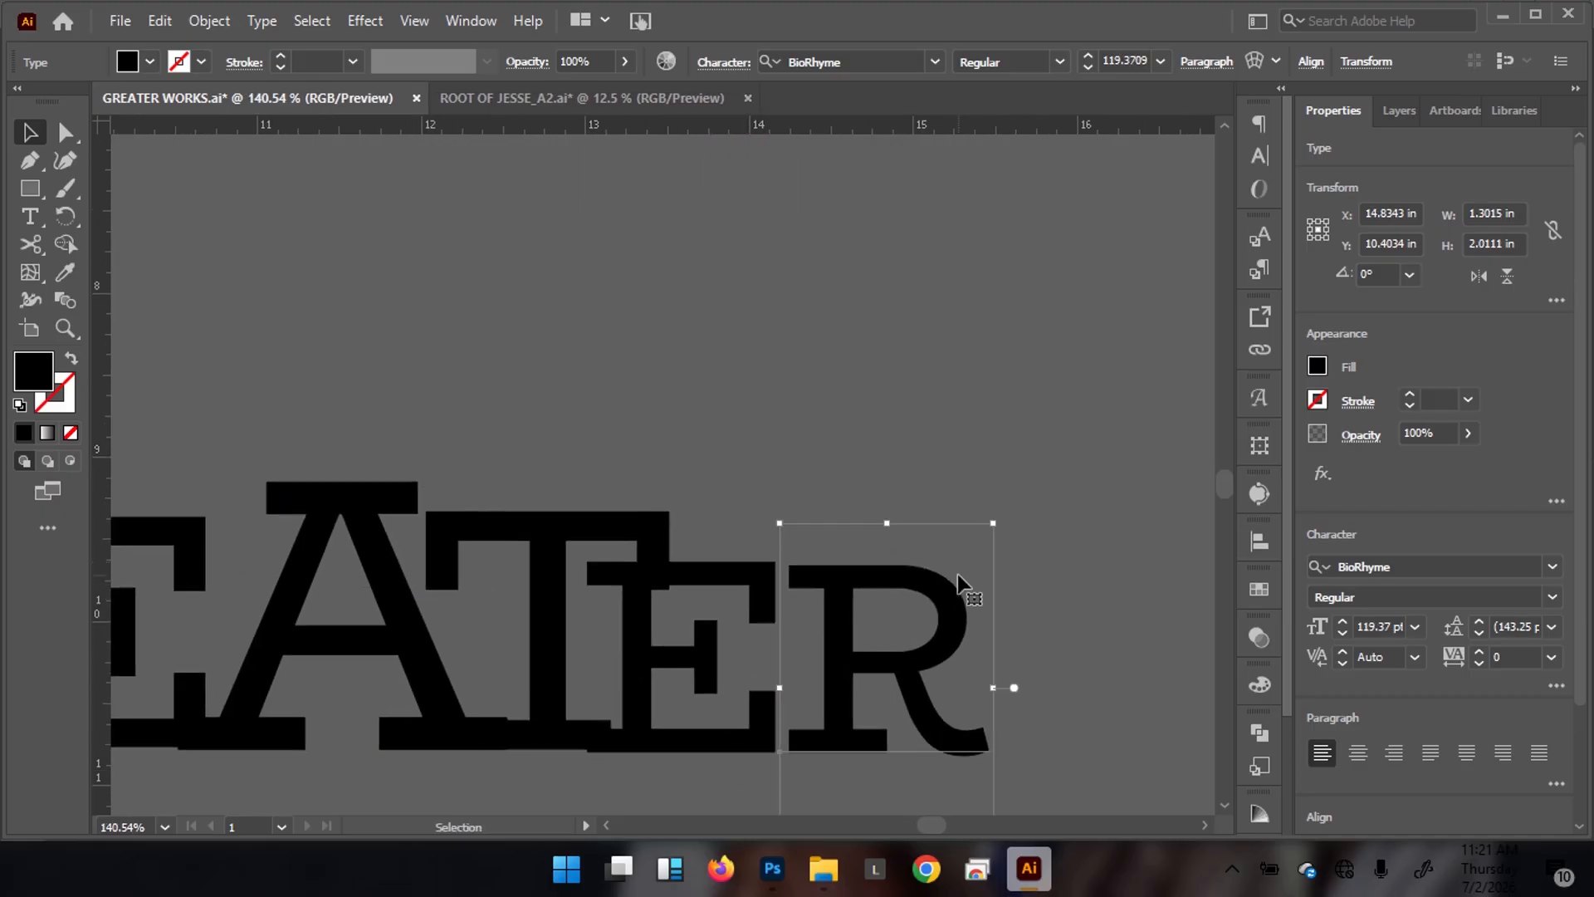
left_click_drag(994, 525, 997, 517)
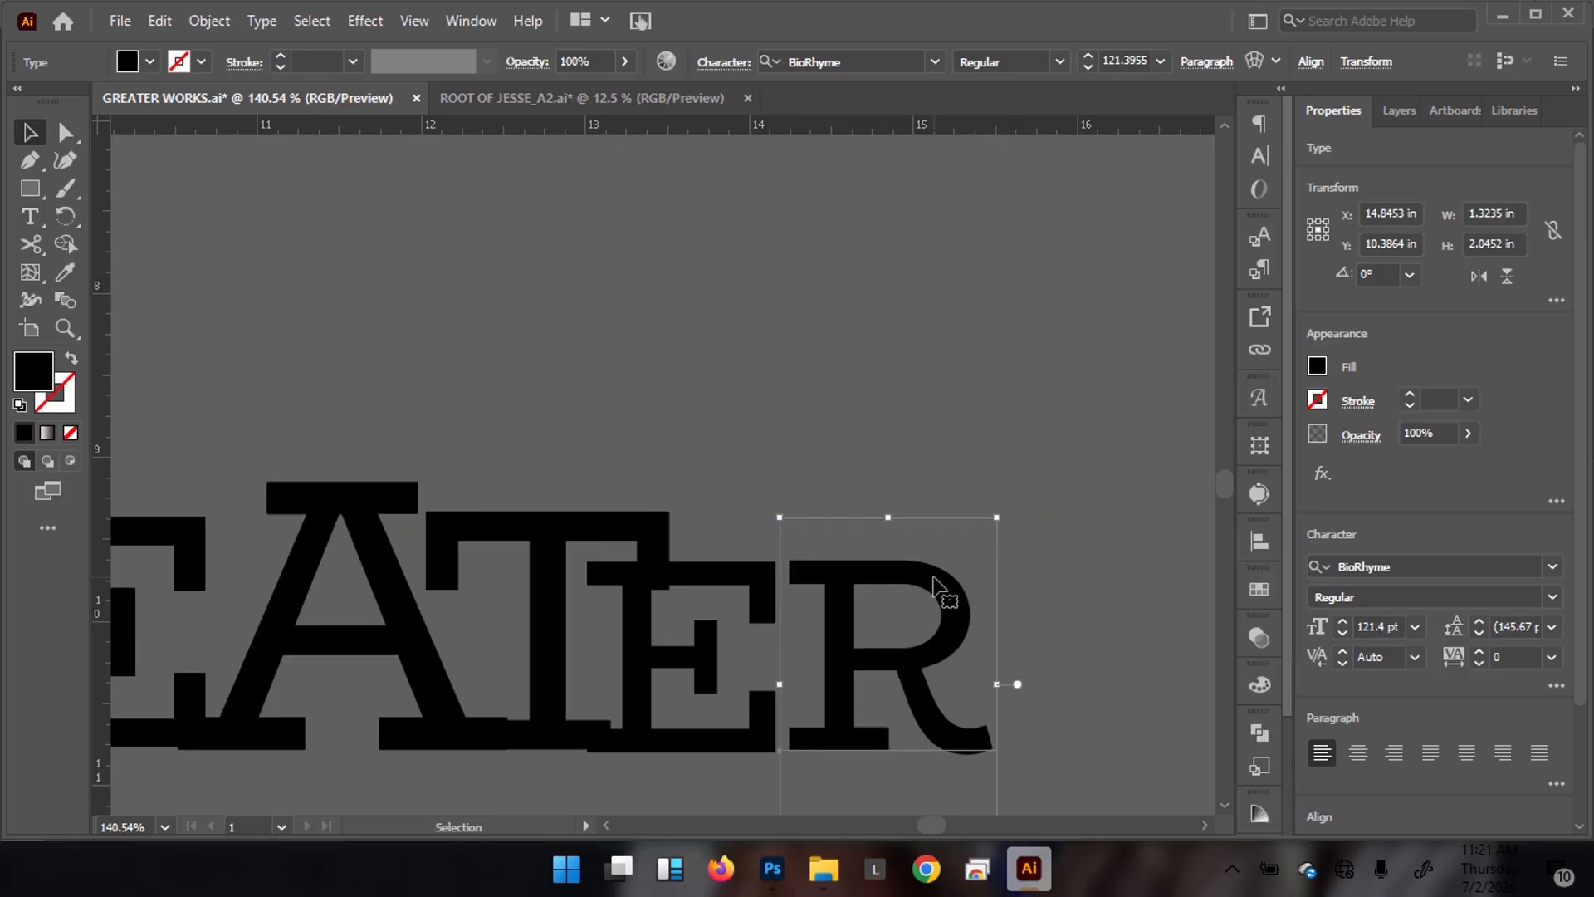
left_click_drag(952, 593, 955, 591)
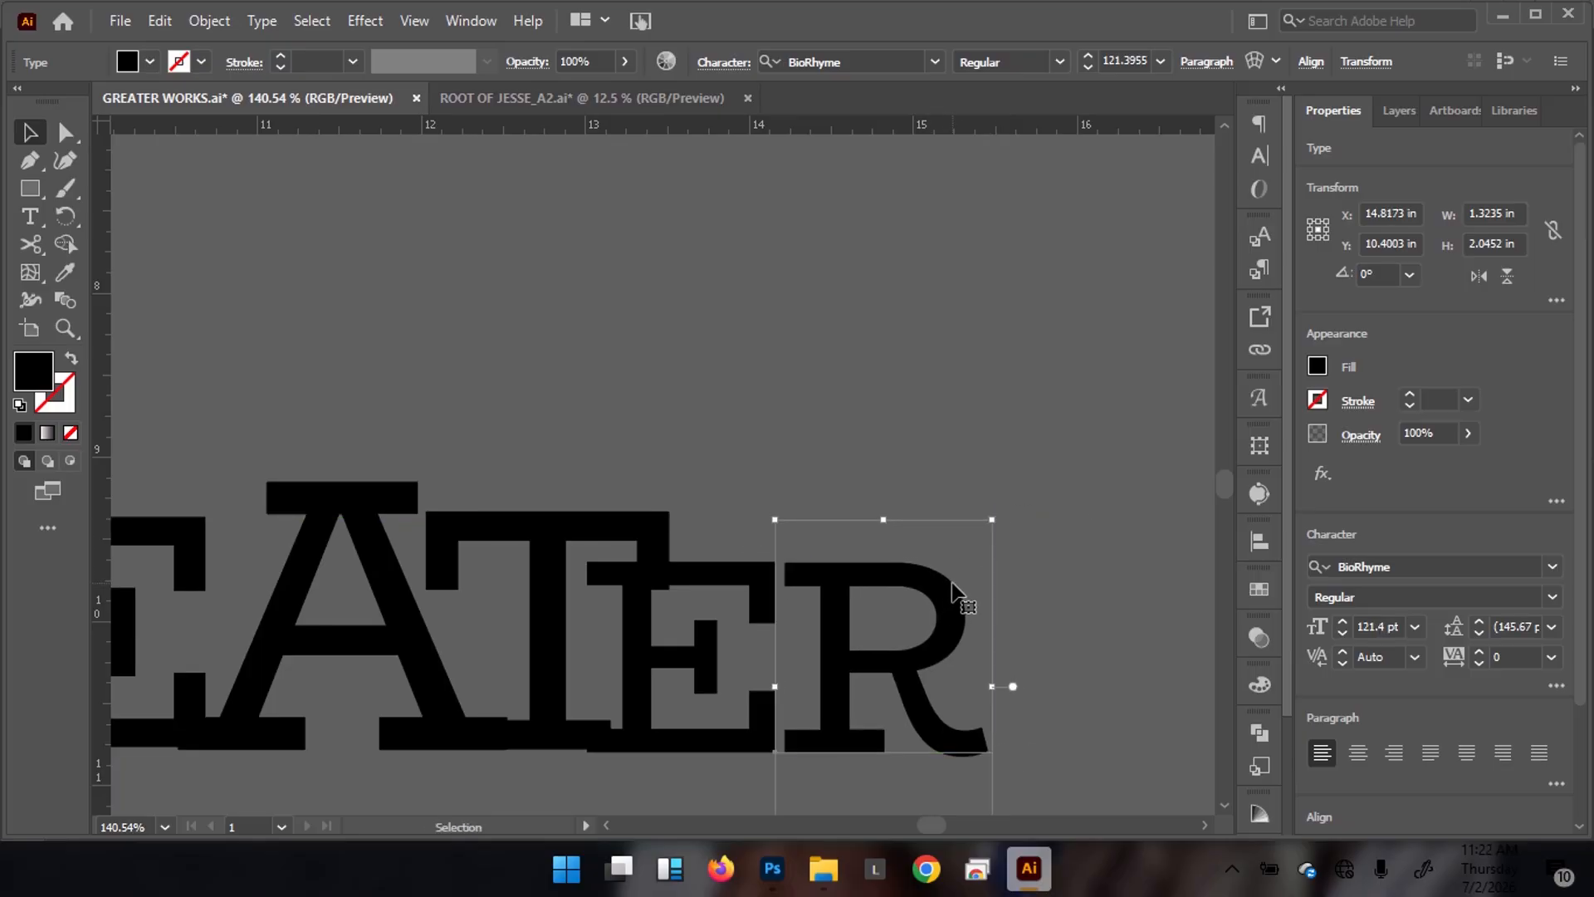
Set the final R of GREATER to the Bold weight
left_click(1107, 474)
left_click_drag(897, 438, 415, 537)
left_click_drag(574, 479, 538, 588)
left_click_drag(775, 622, 815, 656)
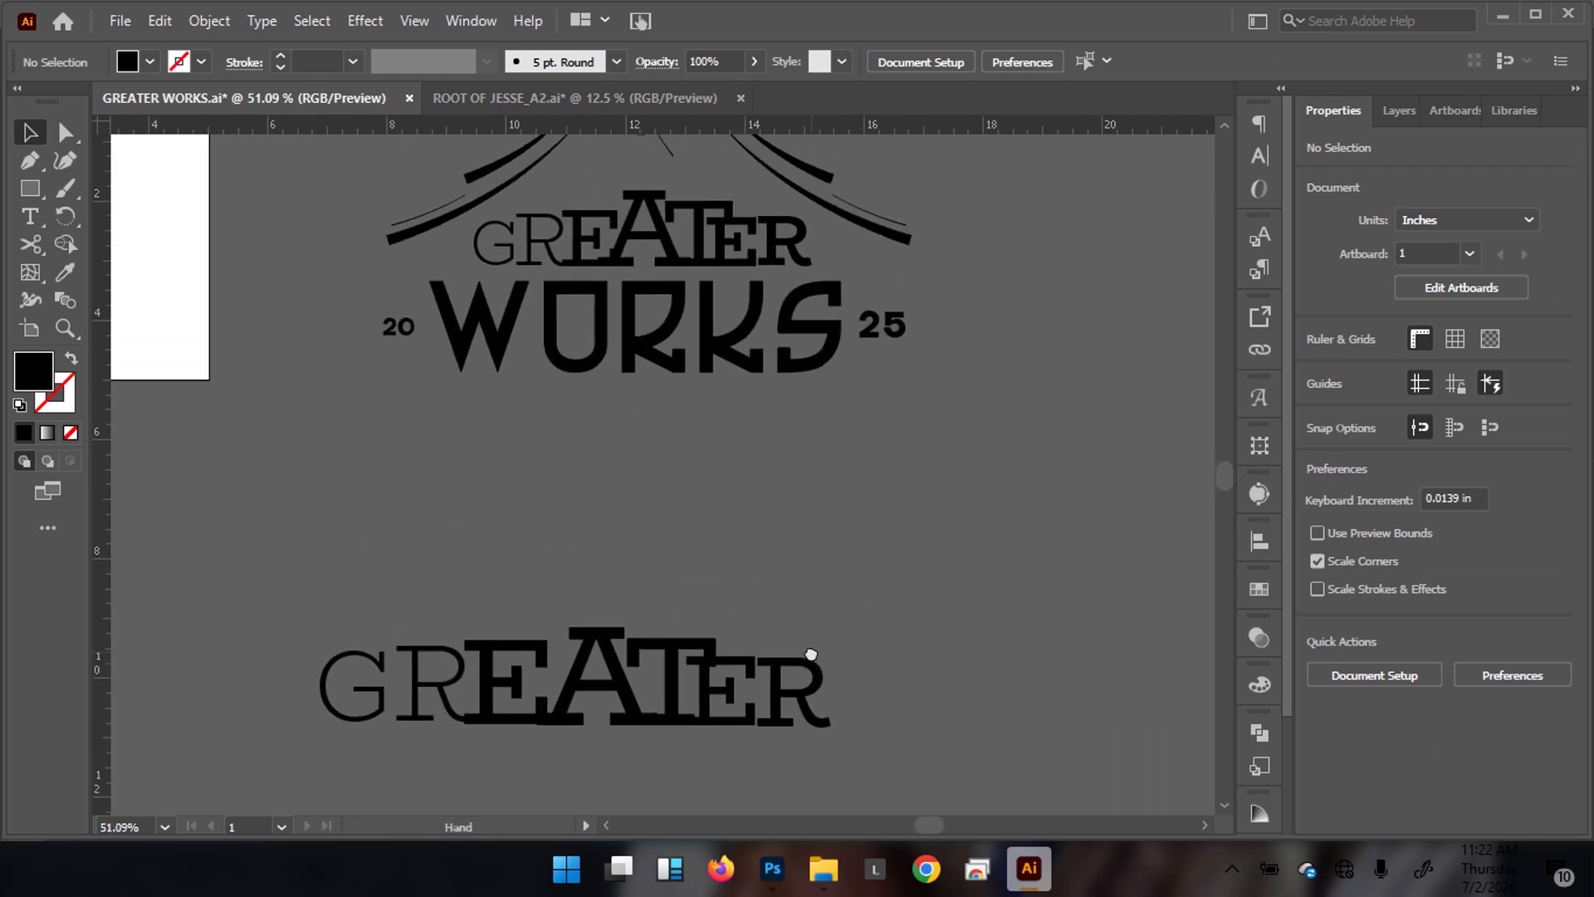
left_click(817, 675)
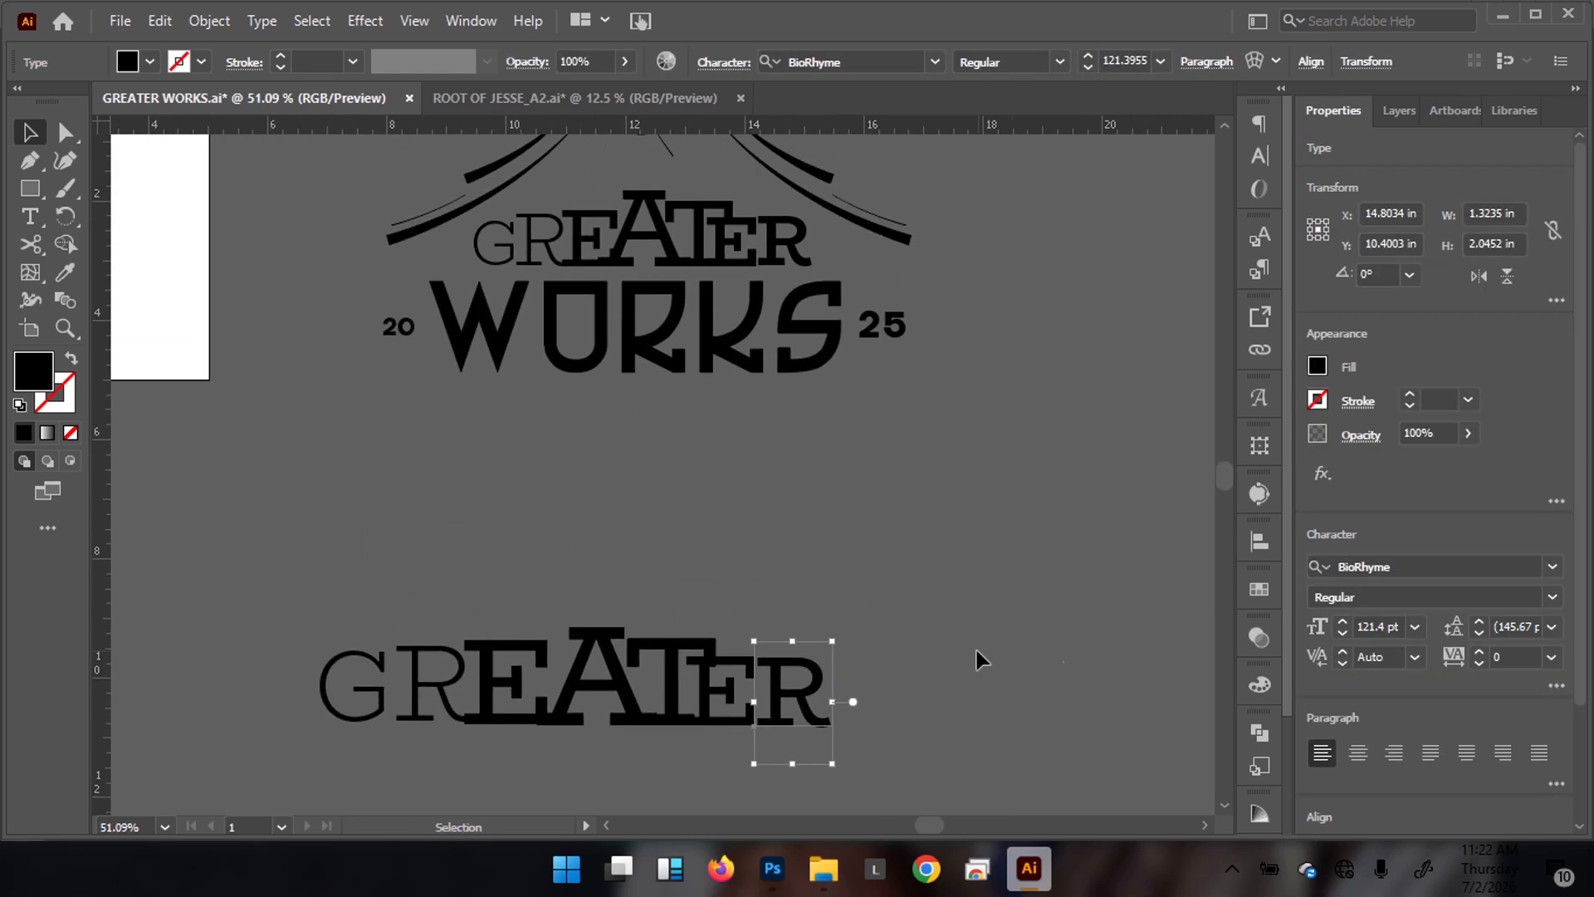
left_click(1537, 586)
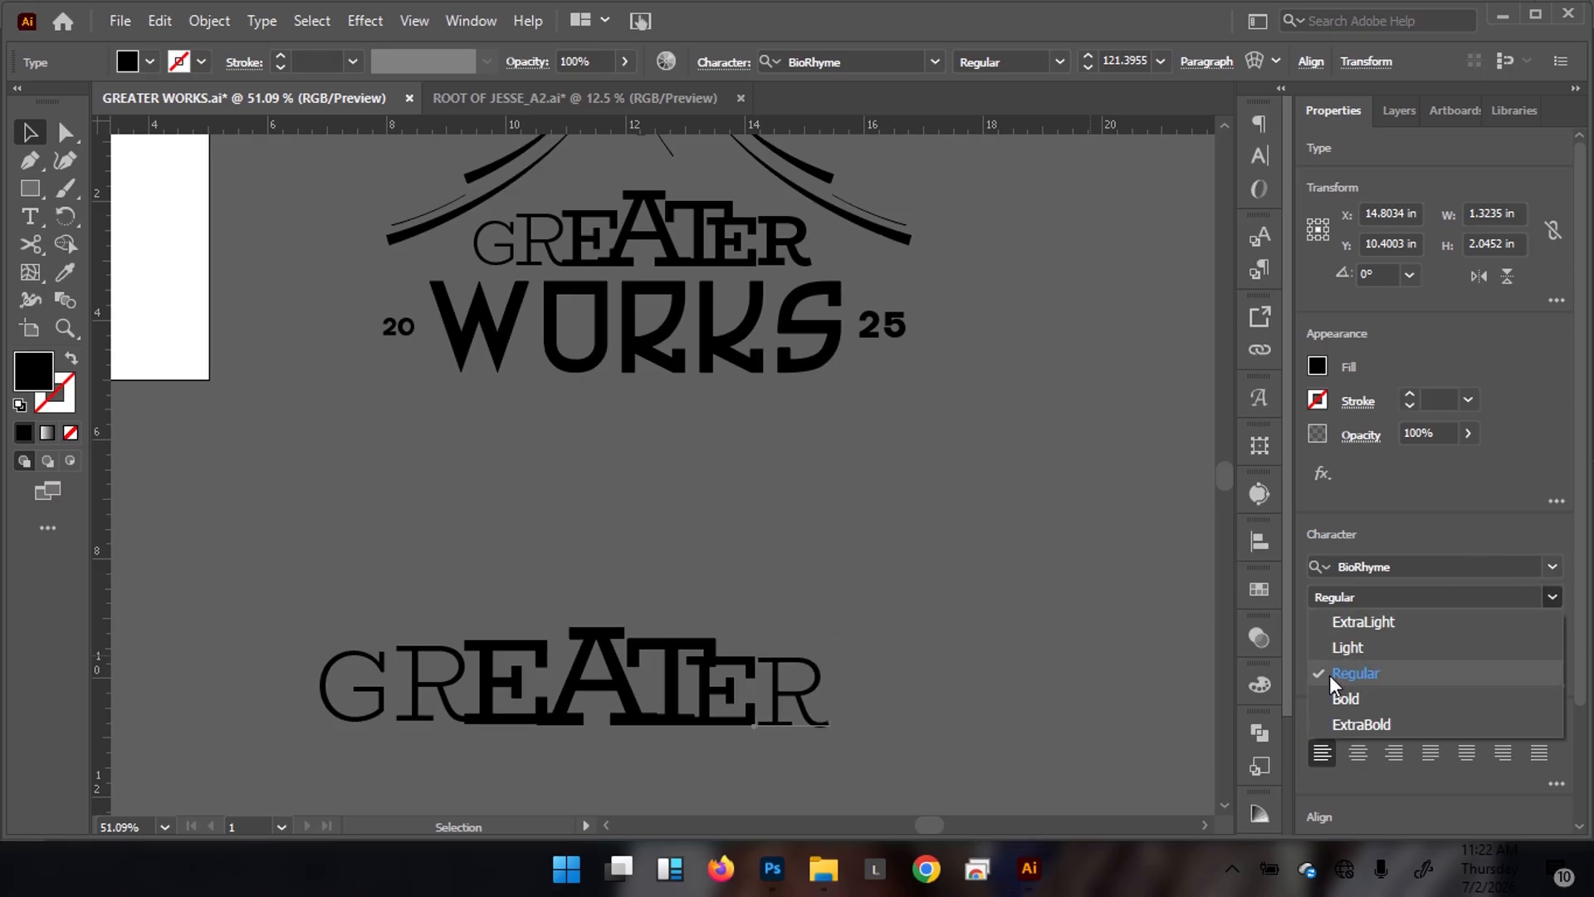
left_click(1341, 699)
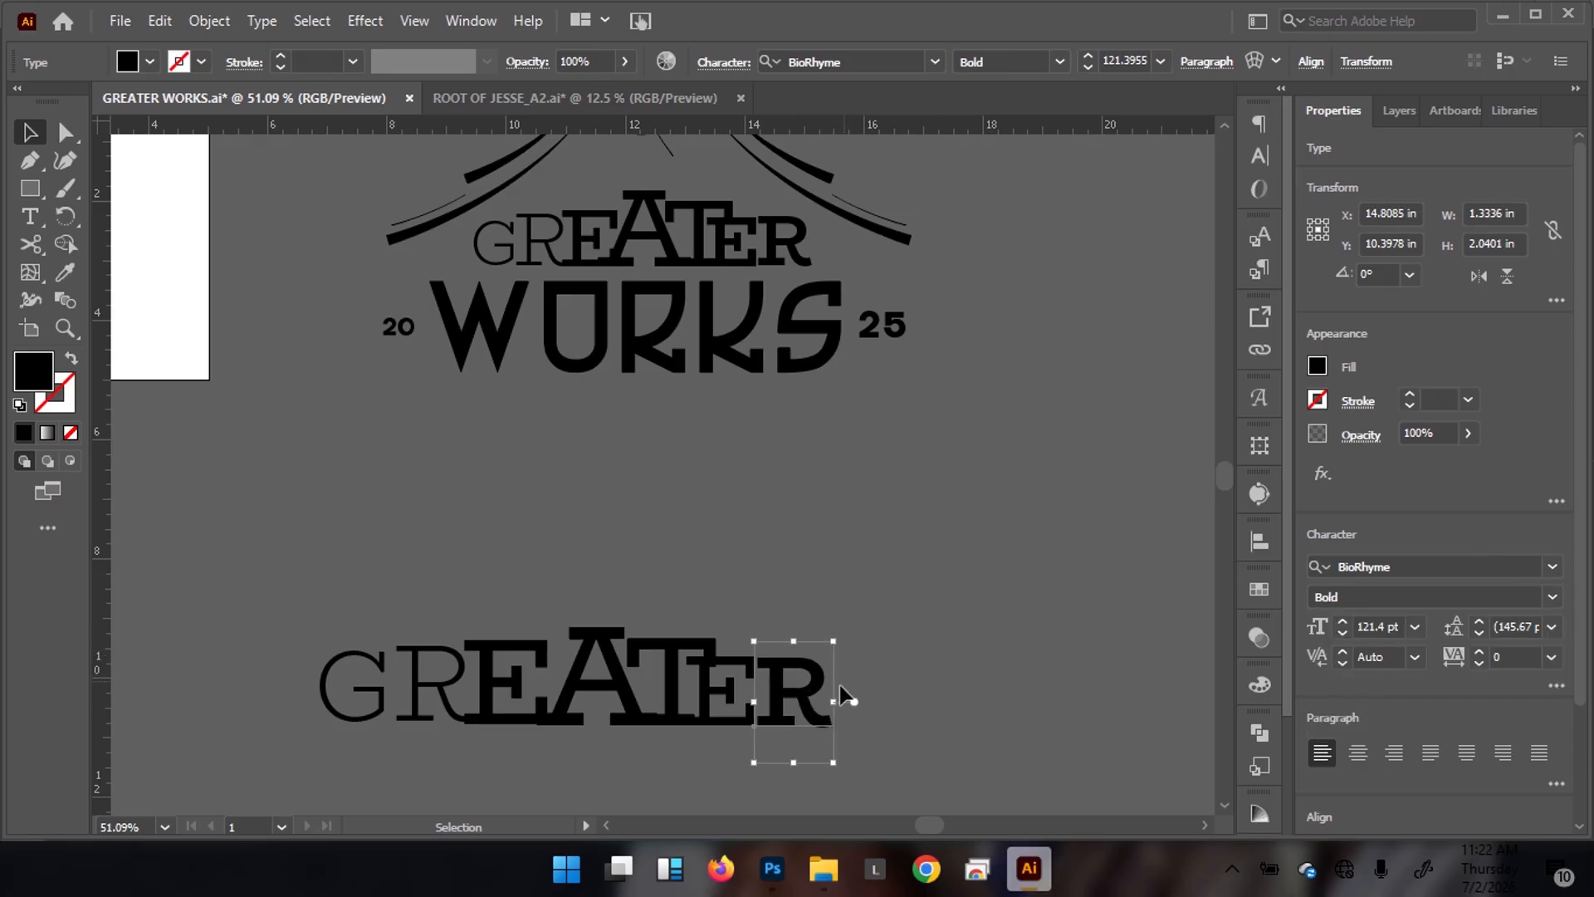
Set the second E of GREATER to the Bold weight and deselect it
left_click(721, 702)
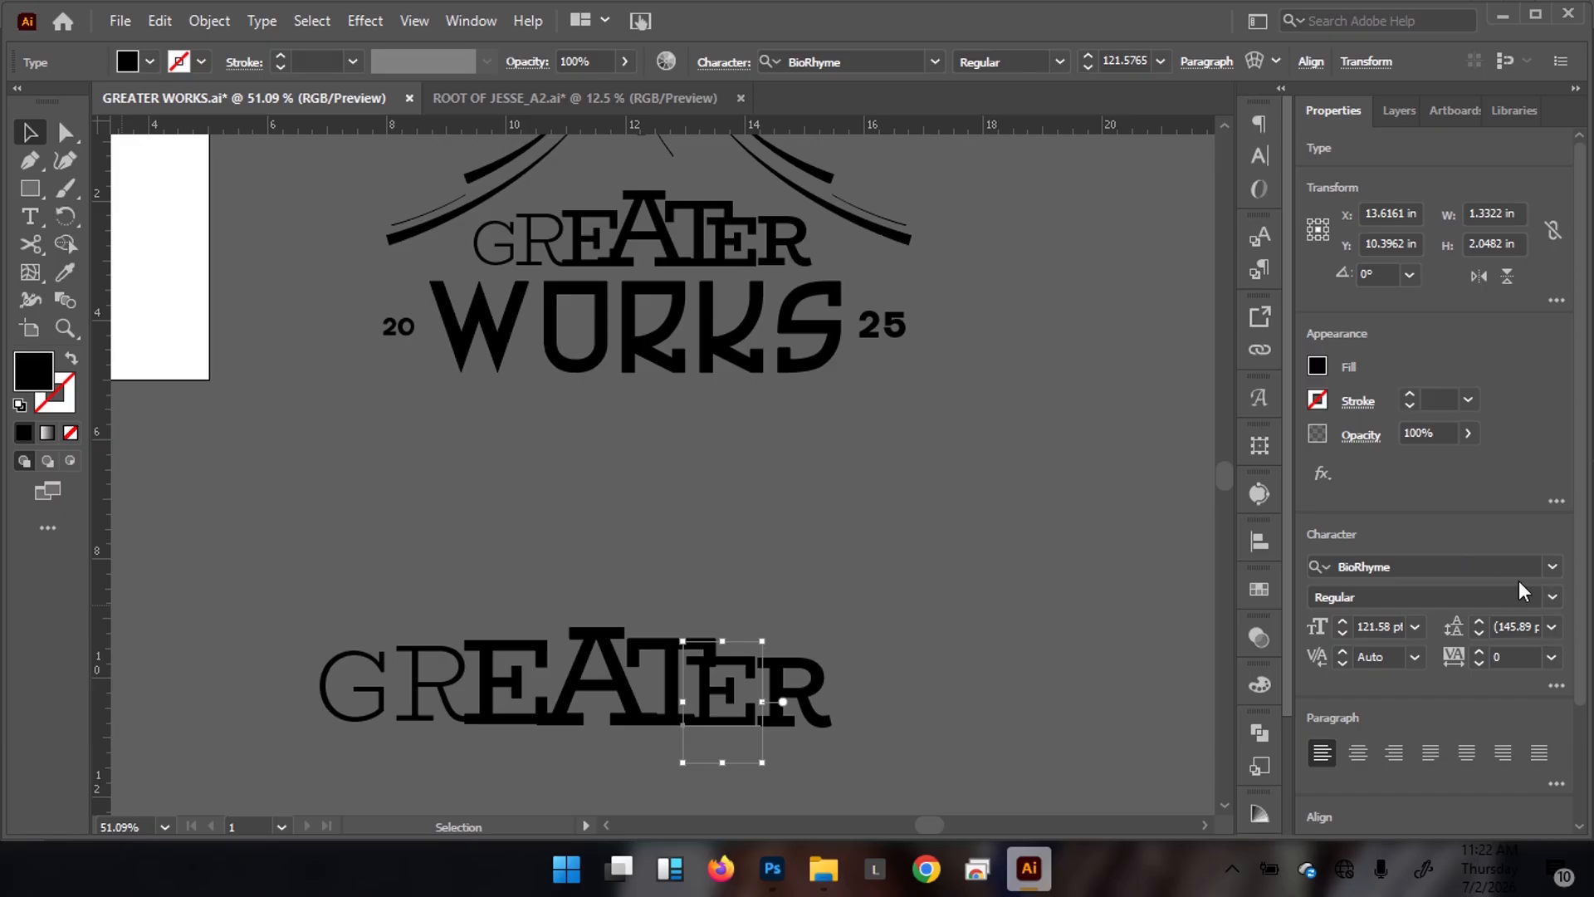
left_click(1552, 597)
left_click(1378, 696)
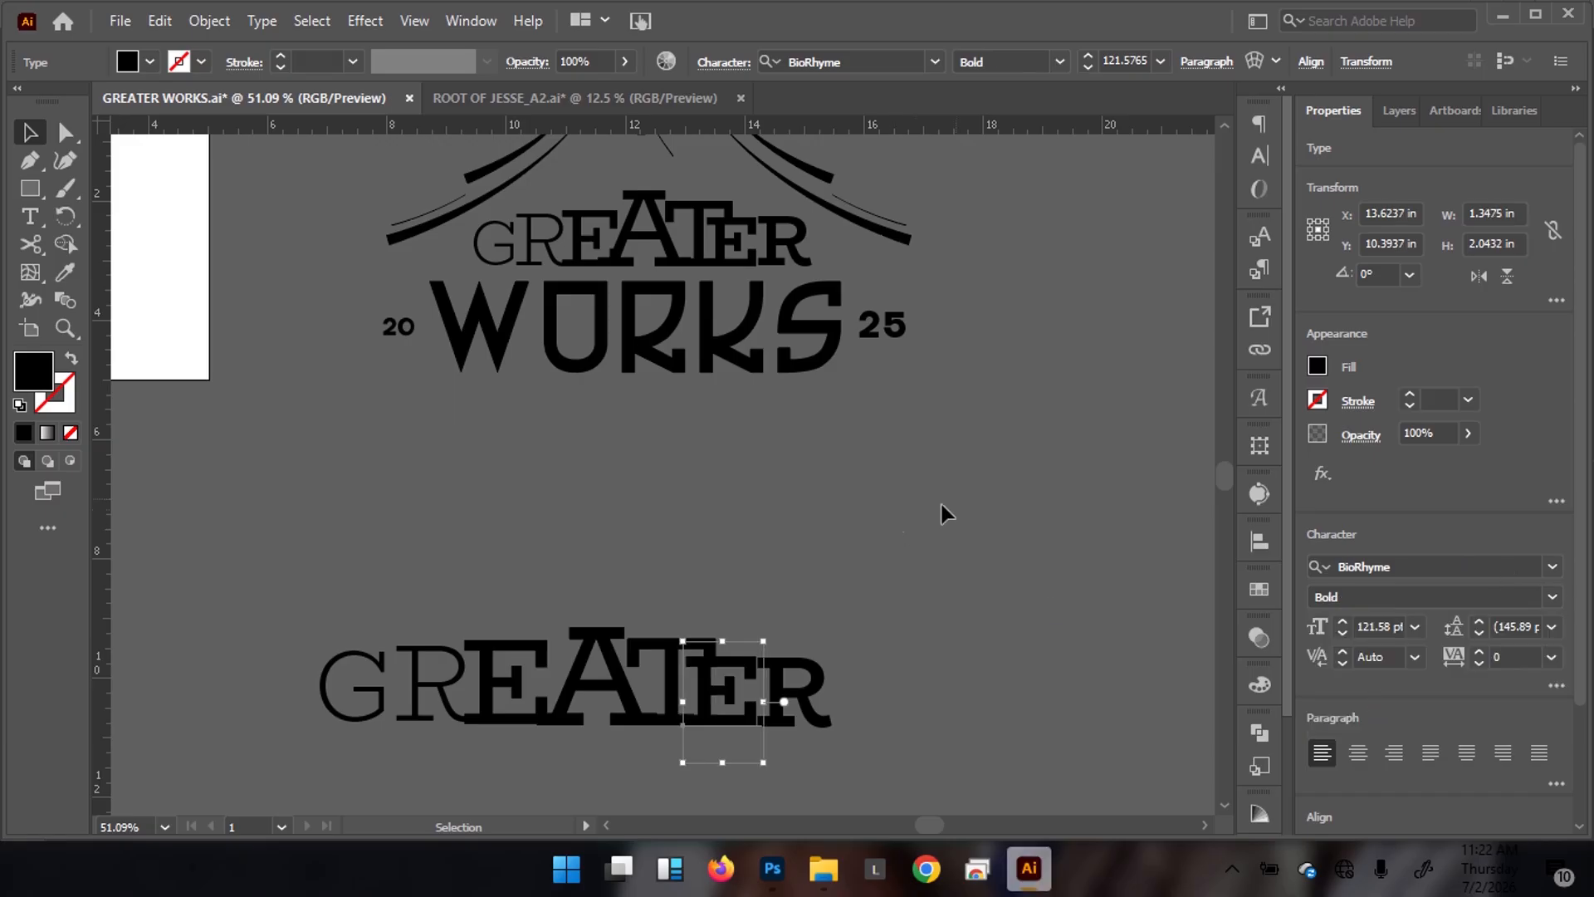
left_click(868, 611)
Nudge the second E up so its foot lines up with the base of the T
left_click_drag(803, 577, 691, 576)
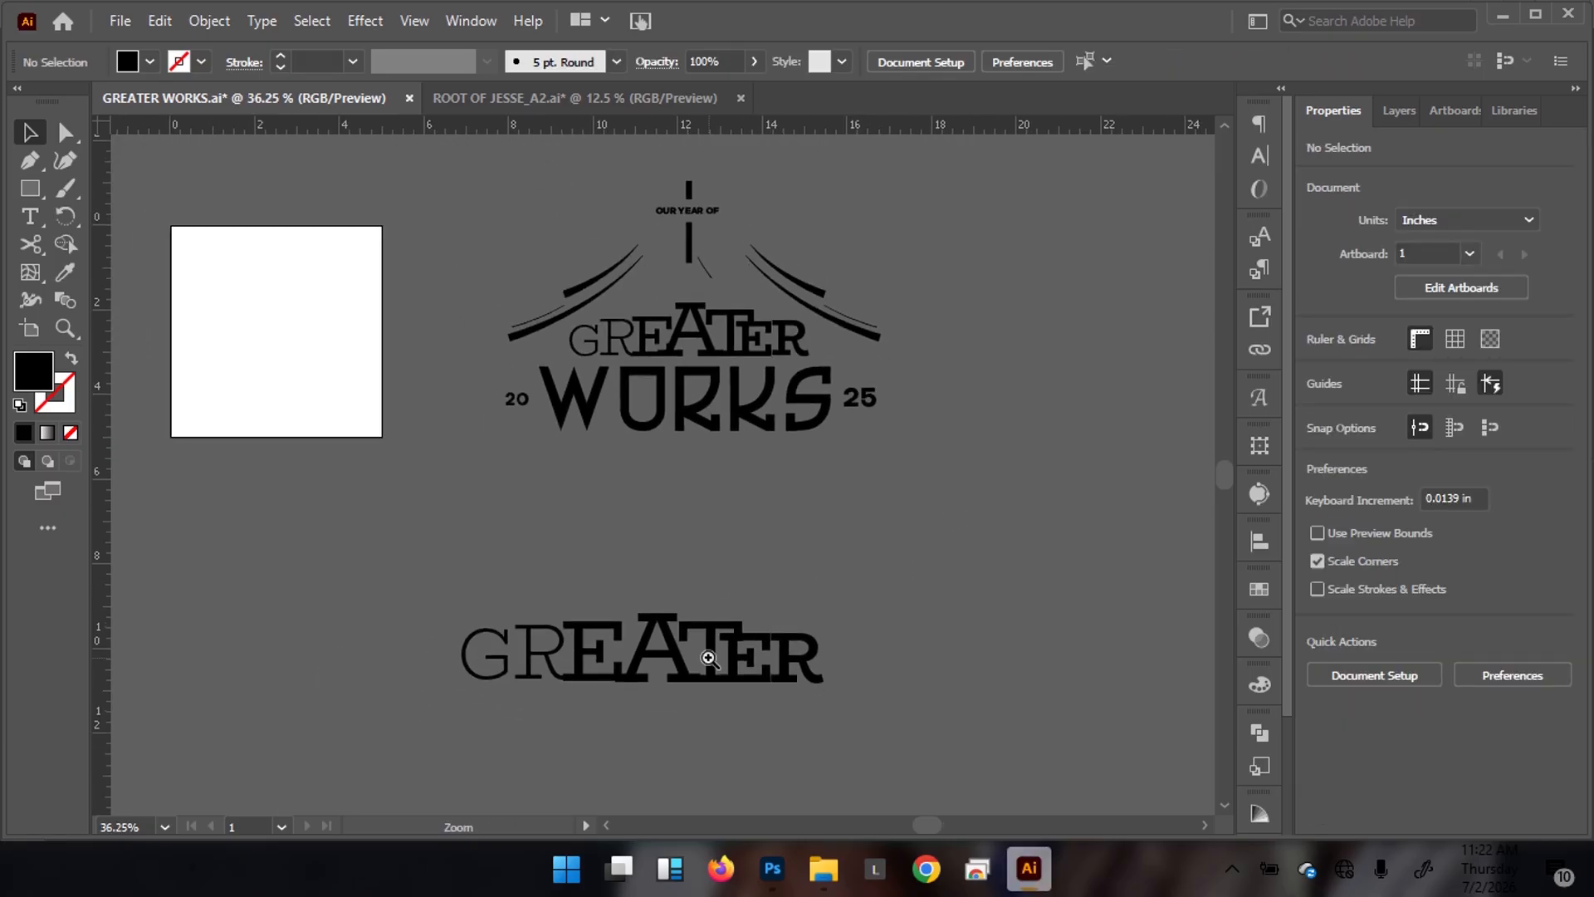
left_click_drag(712, 669, 1060, 565)
left_click_drag(857, 628, 863, 538)
left_click(846, 590)
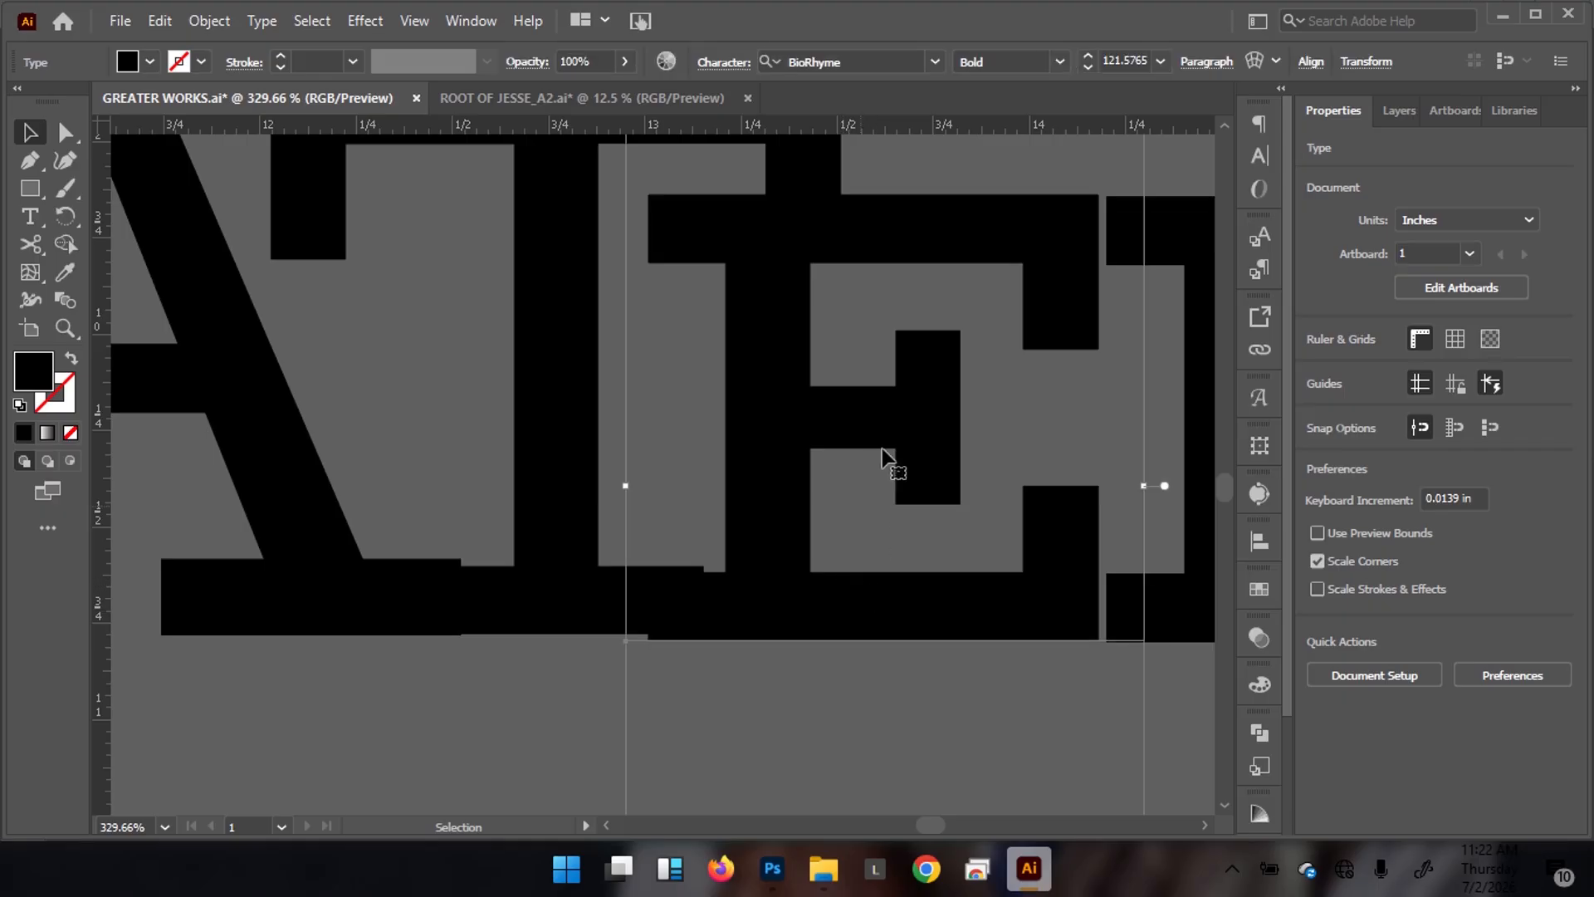
left_click_drag(914, 417, 919, 426)
left_click_drag(870, 510, 982, 555)
Raise the final R slightly so its base lines up with the second E, and deselect it
left_click(1101, 465)
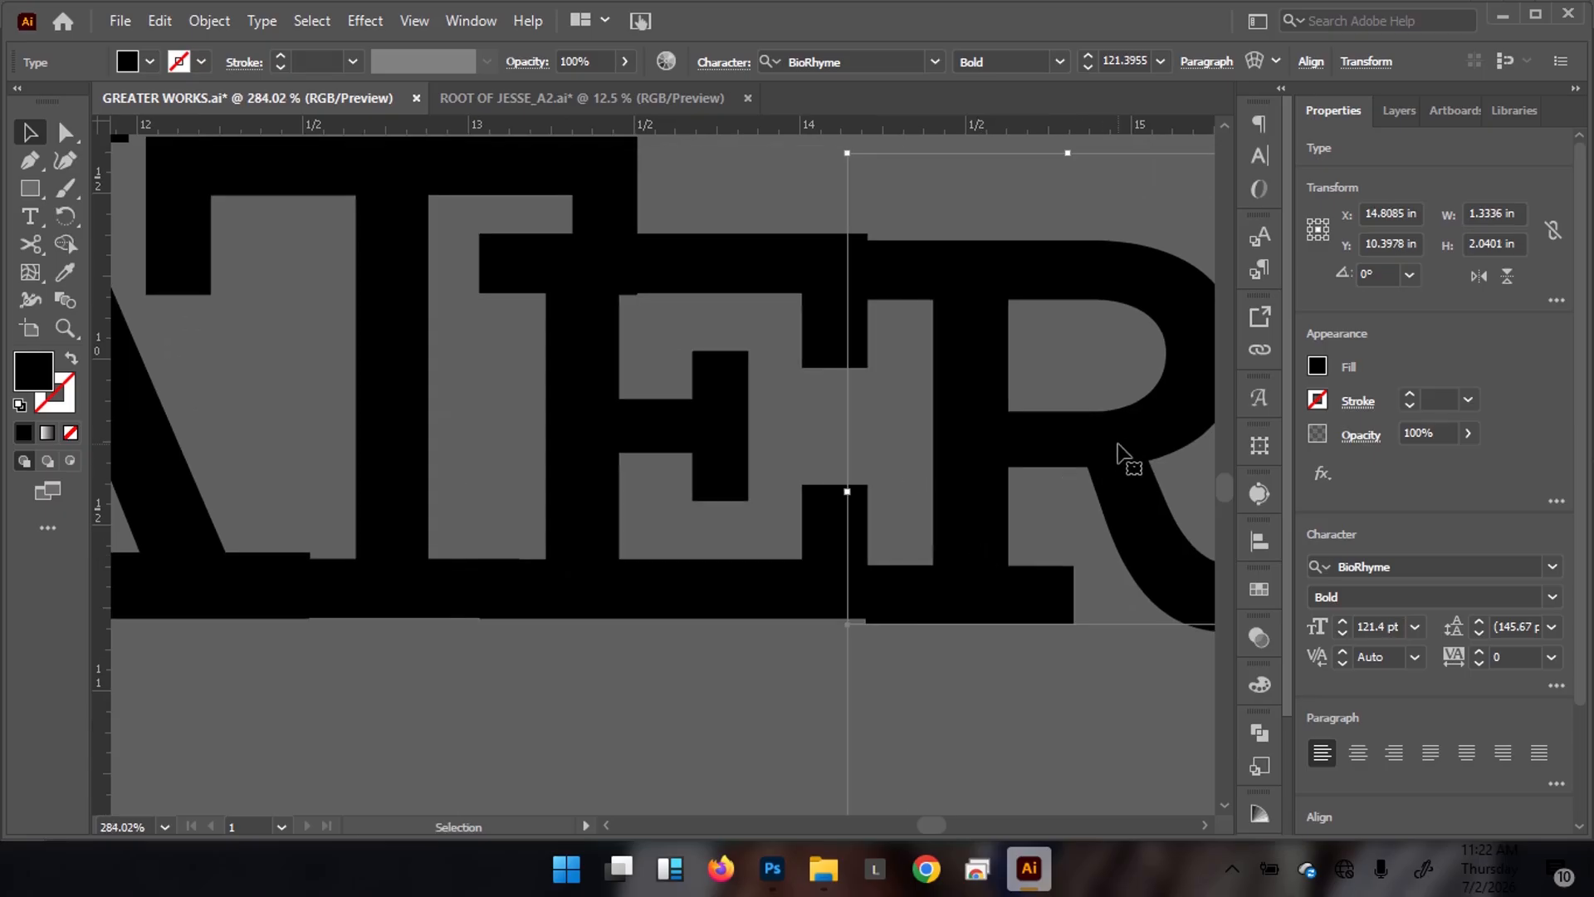
left_click_drag(1121, 448, 651, 357)
left_click_drag(875, 302, 651, 488)
left_click_drag(706, 555, 1065, 505)
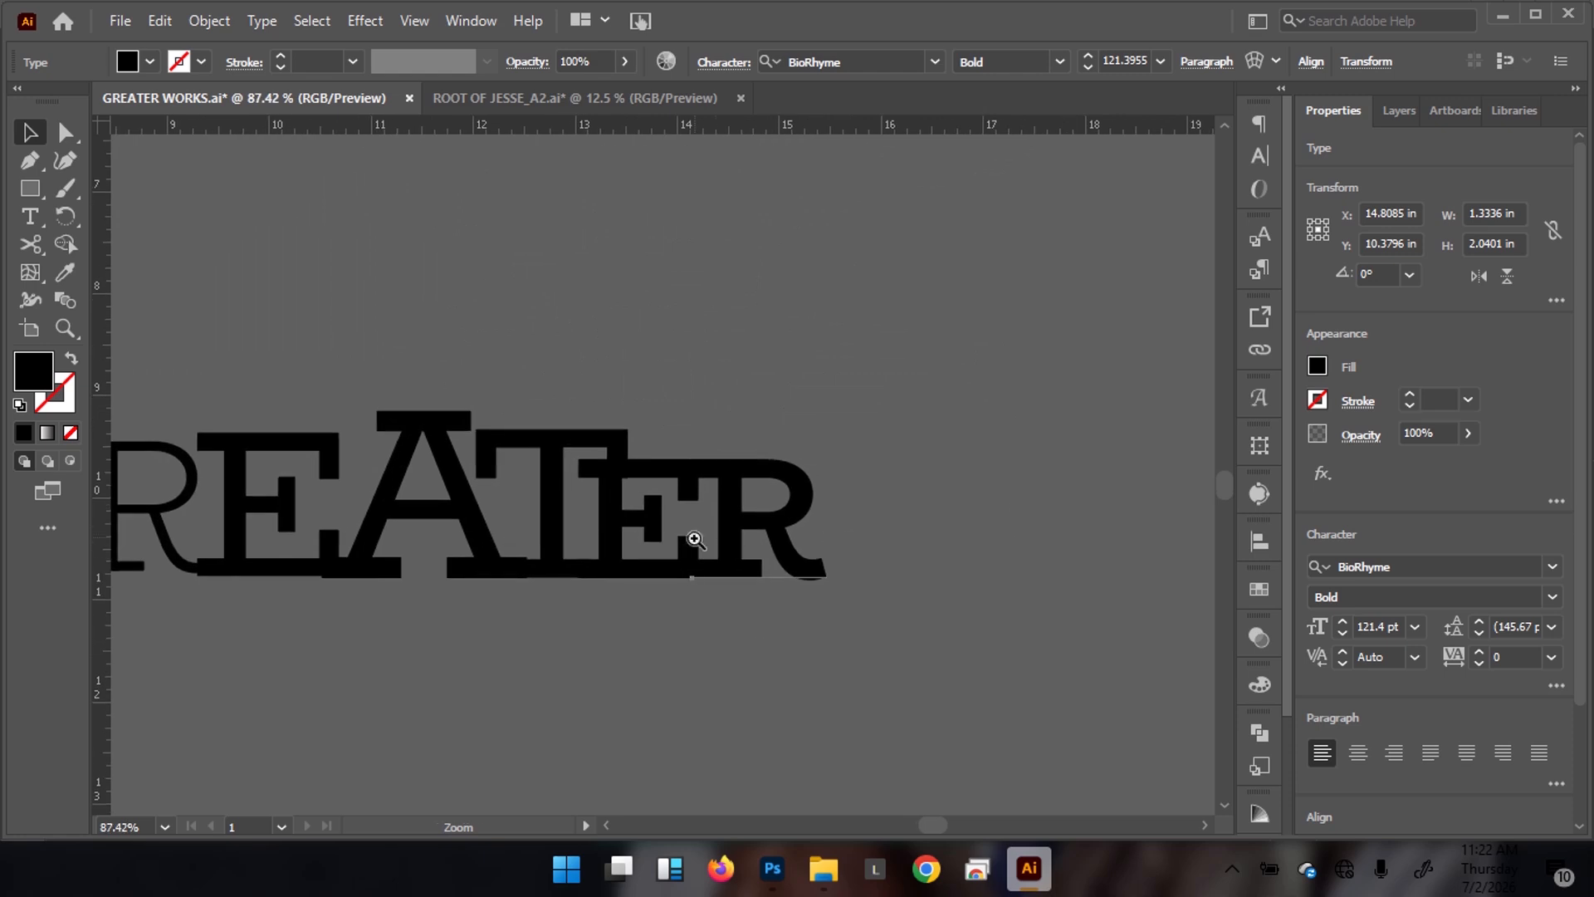
left_click_drag(779, 508, 491, 496)
left_click(915, 403)
Duplicate the first R of GREATER into the empty space below the word
left_click_drag(575, 458, 622, 531)
left_click(566, 506)
left_click_drag(666, 320, 587, 623)
Change the copied R's font to Ultras Liberi and replace its text with WORKS
double_click(583, 616)
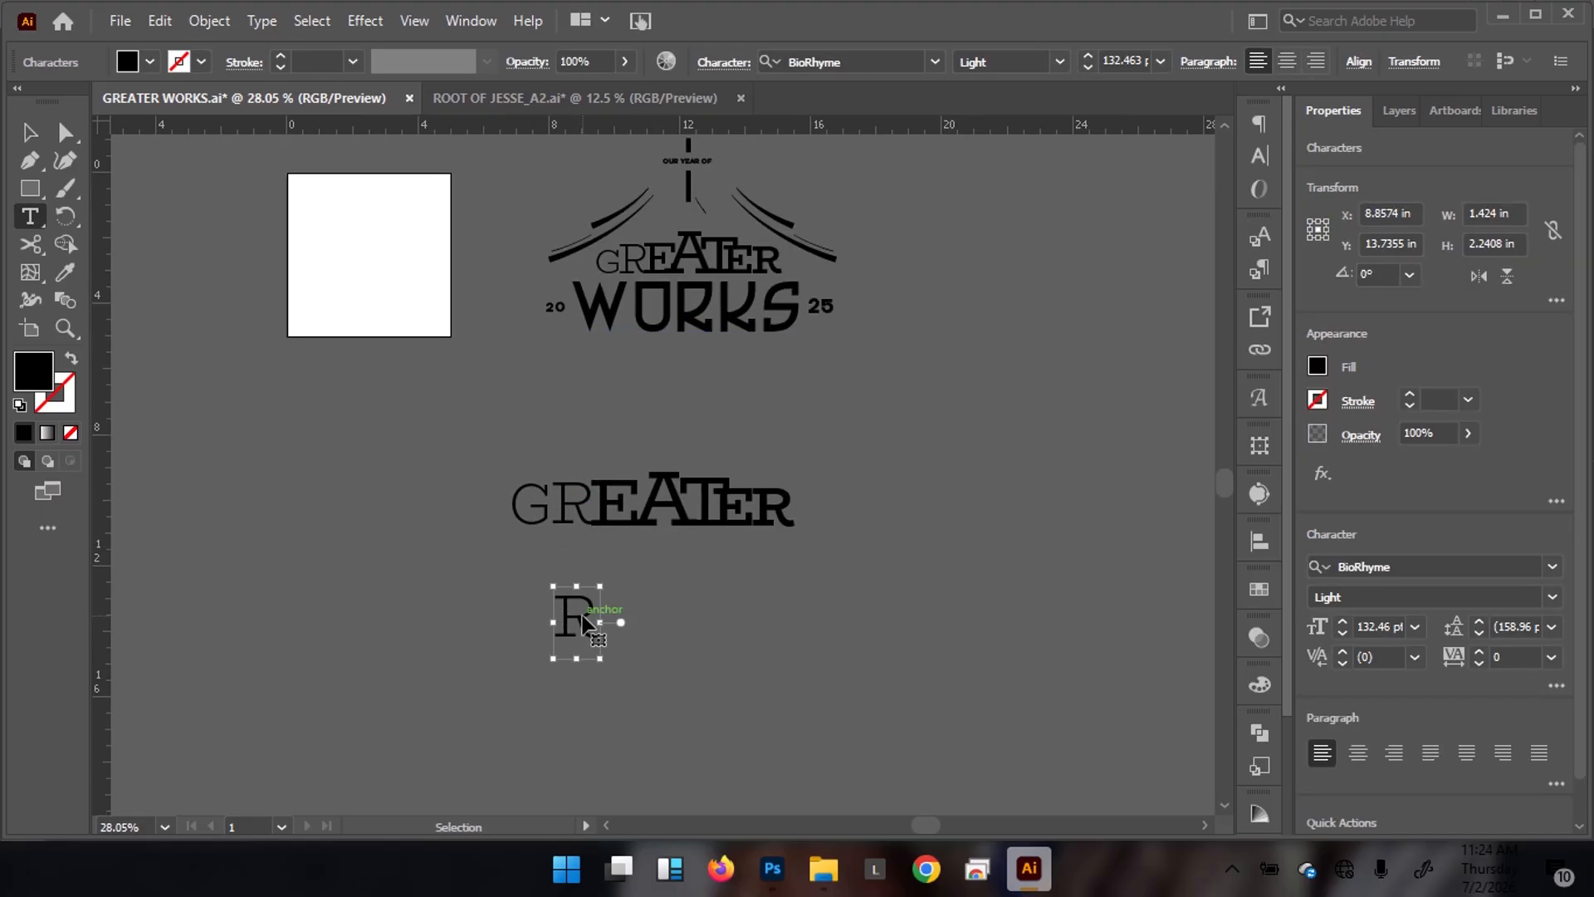
key("ctrl+a")
left_click(1417, 571)
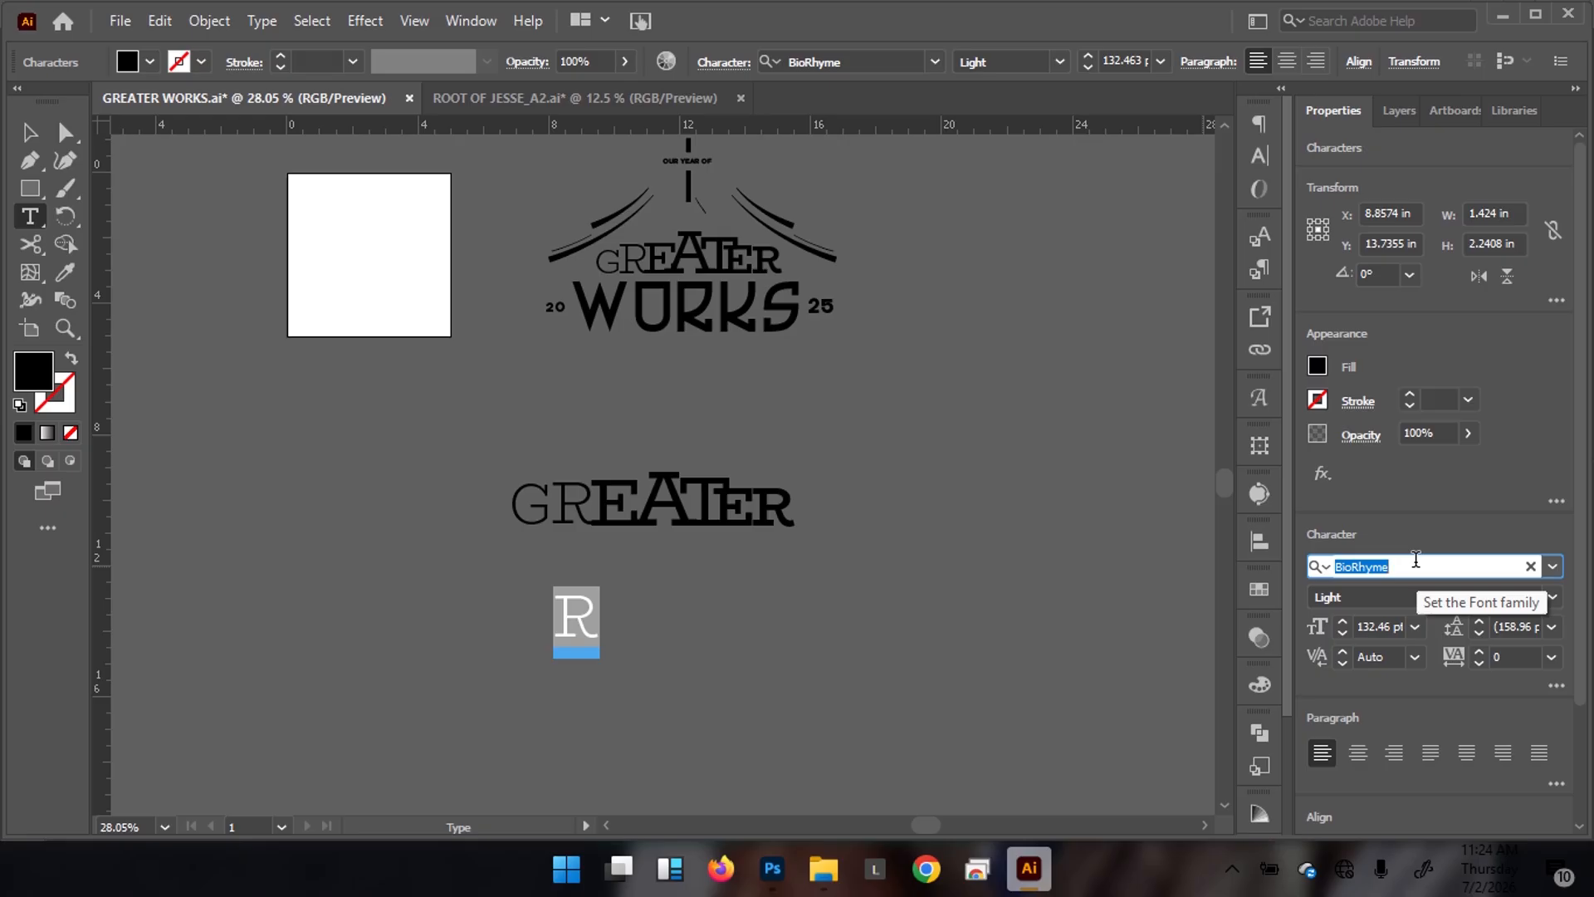
type("w")
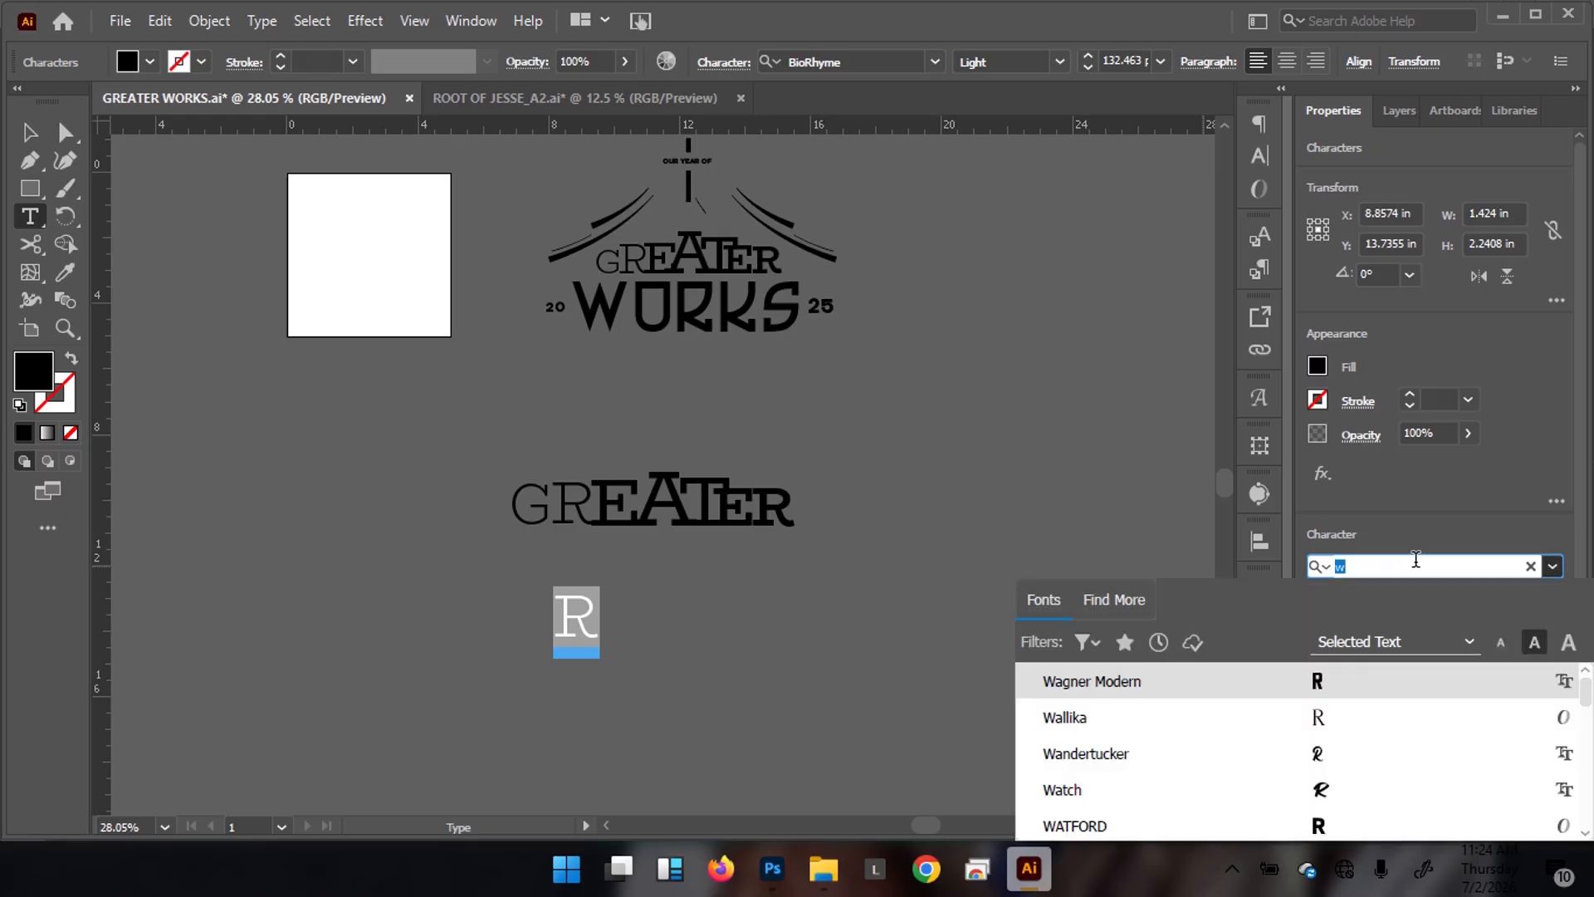
type("ul")
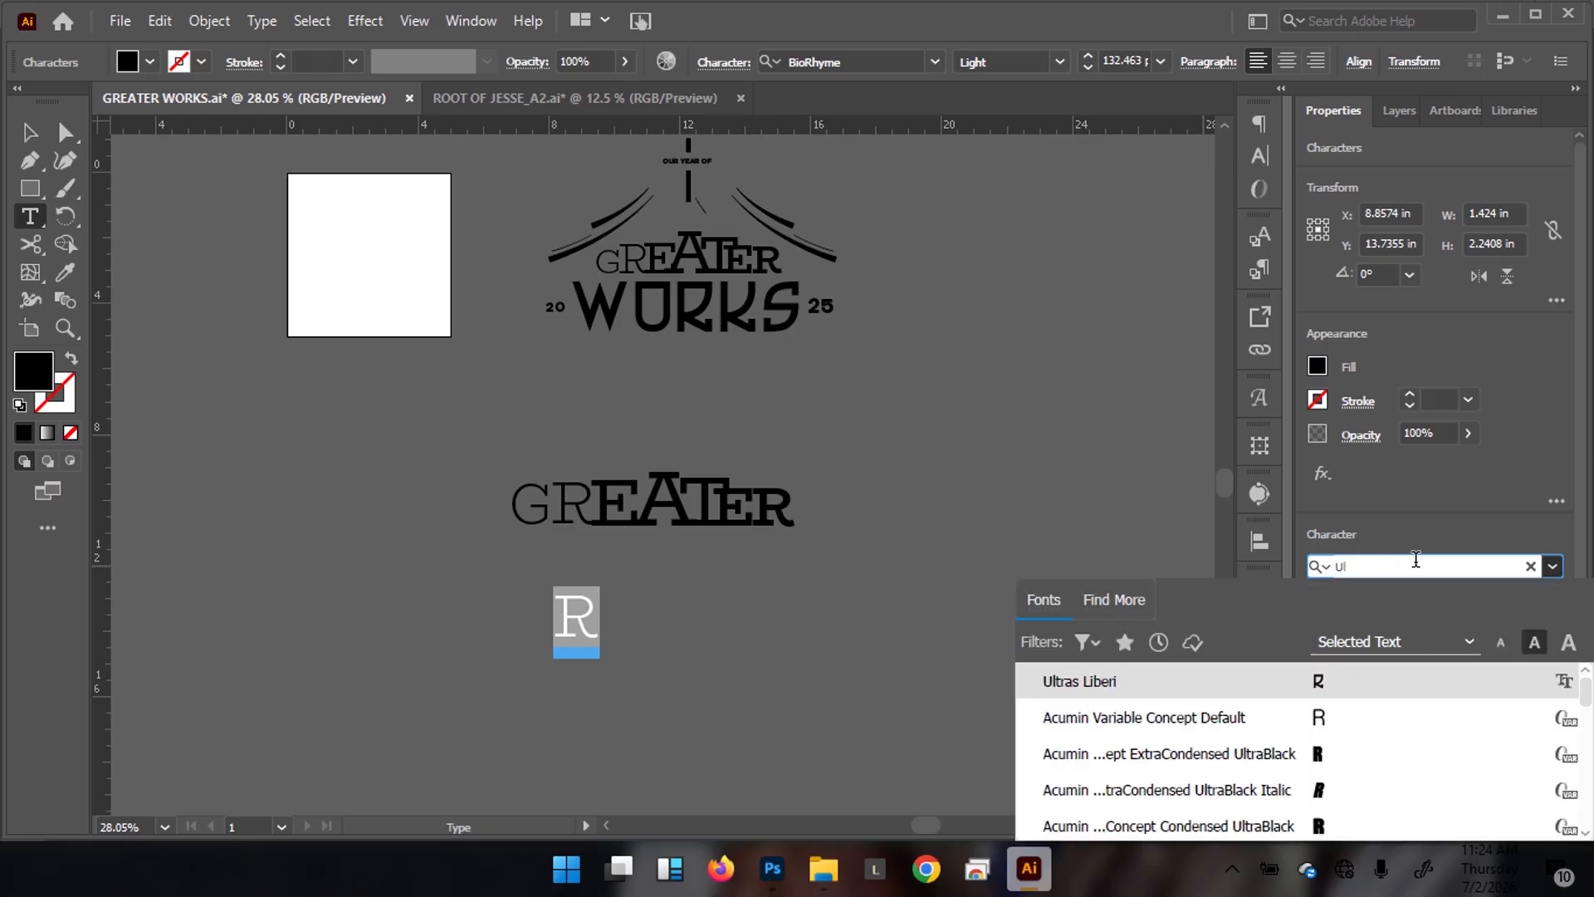
left_click(1288, 674)
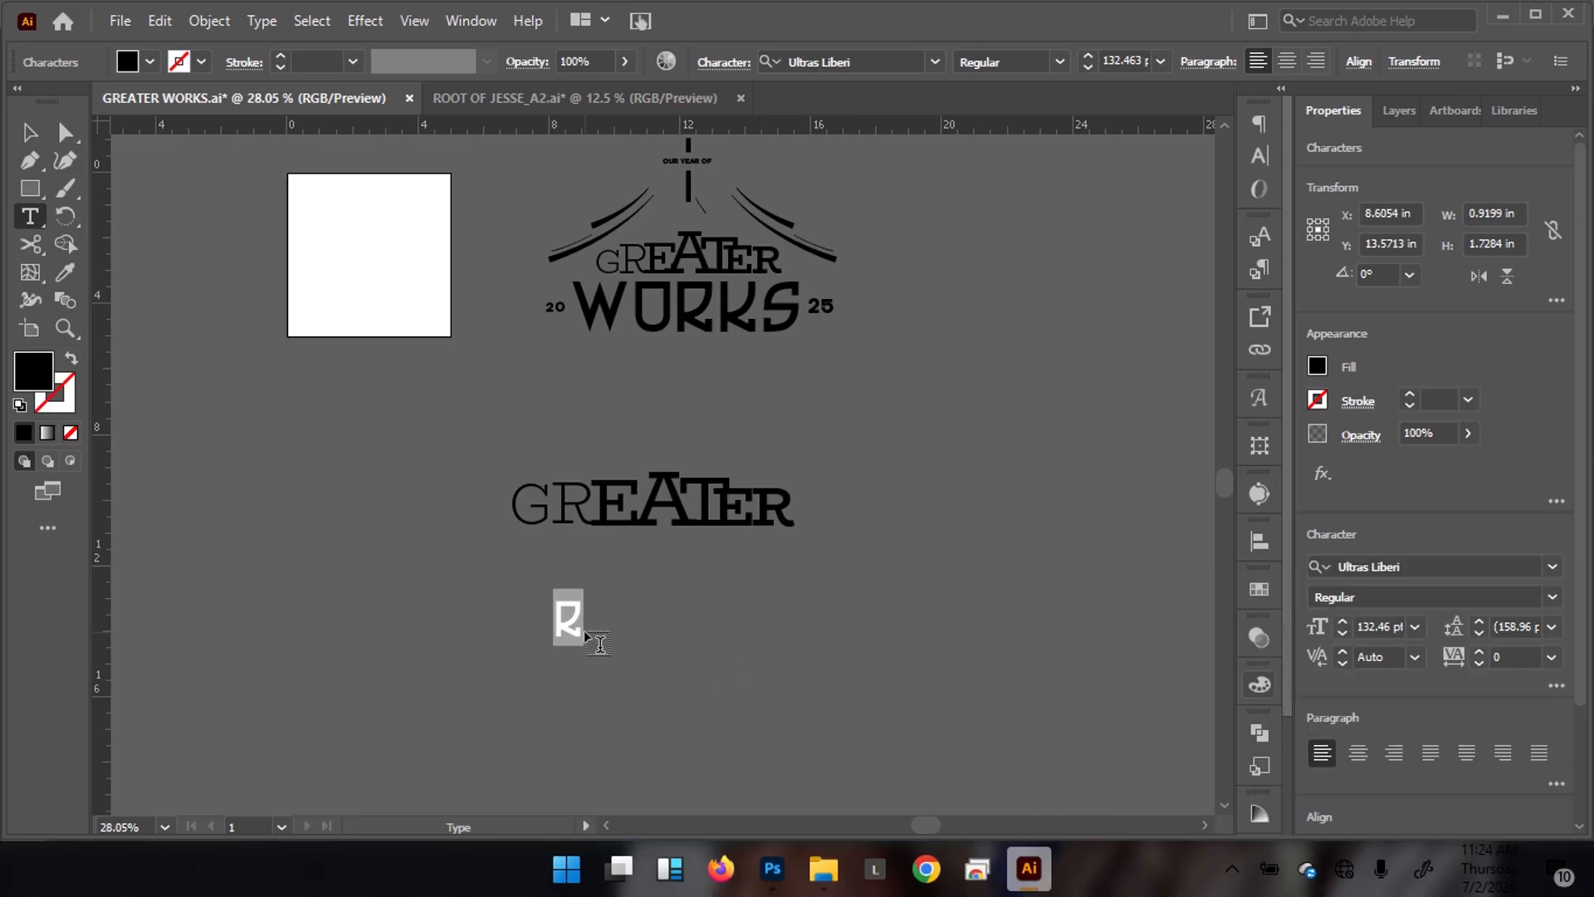
type("WORKS")
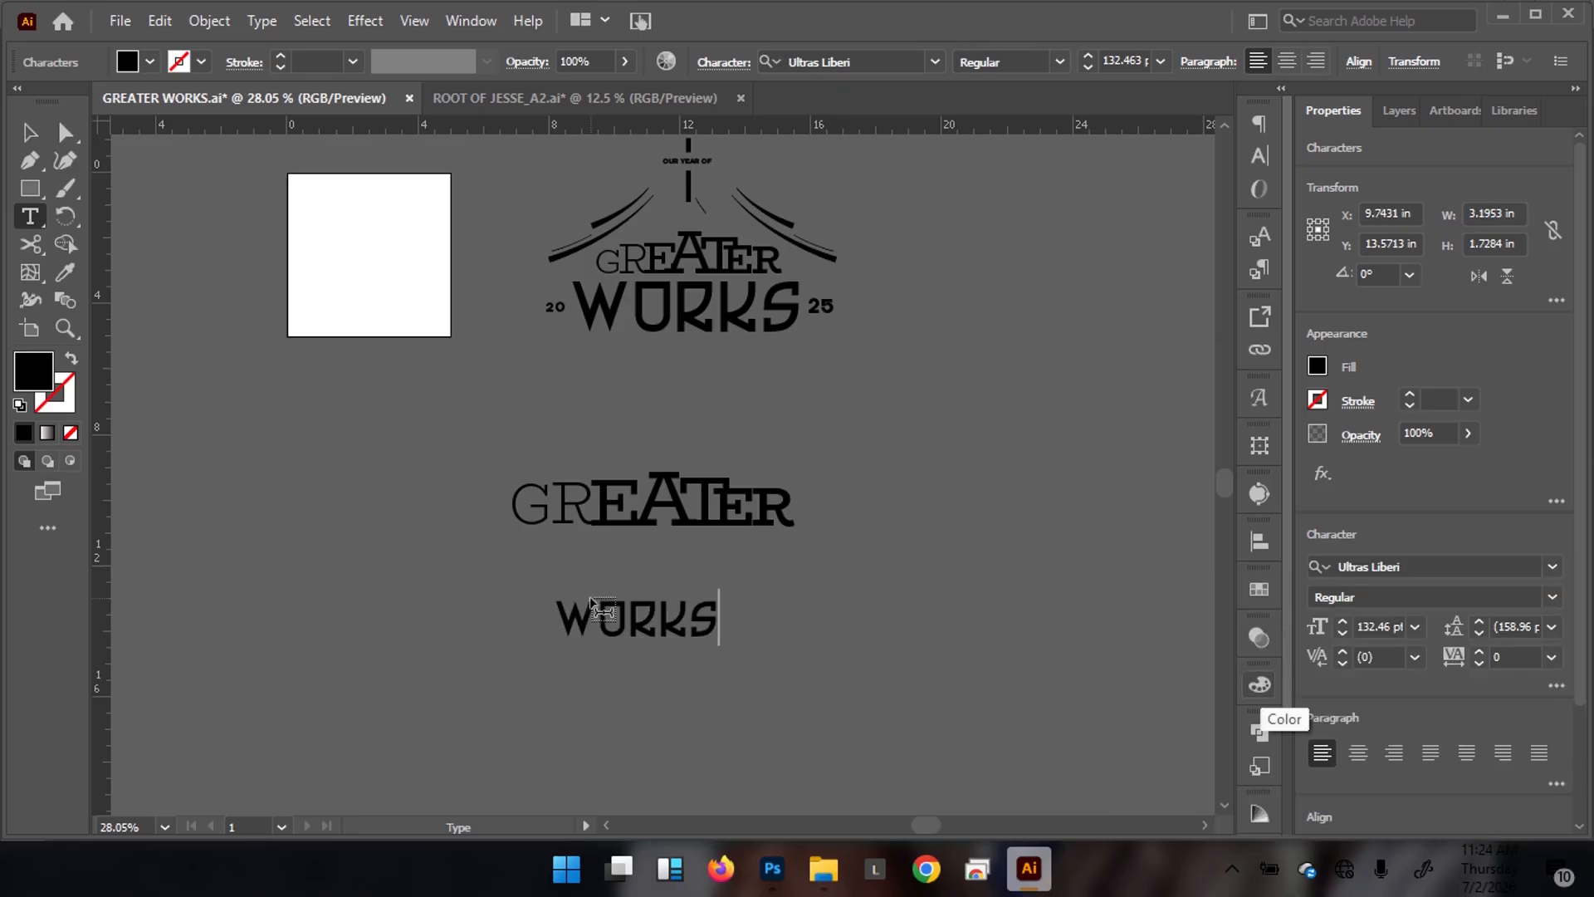
key("Escape")
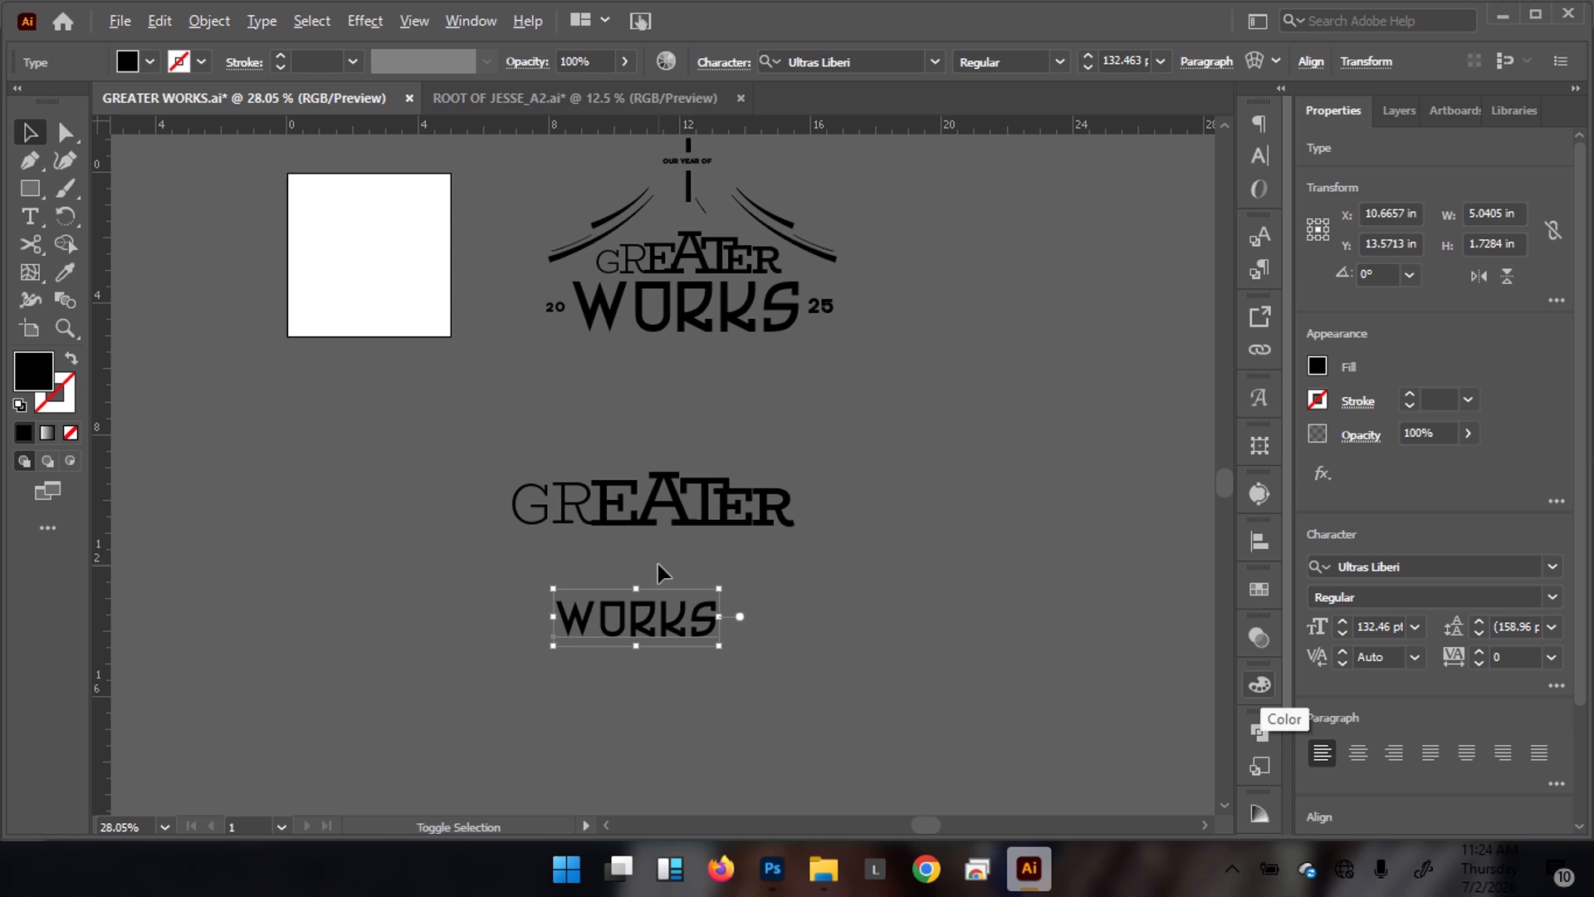
Scale WORKS up to about 409 pt, position it beneath GREATER, and deselect it
left_click_drag(719, 591, 928, 489)
left_click_drag(722, 634, 747, 619)
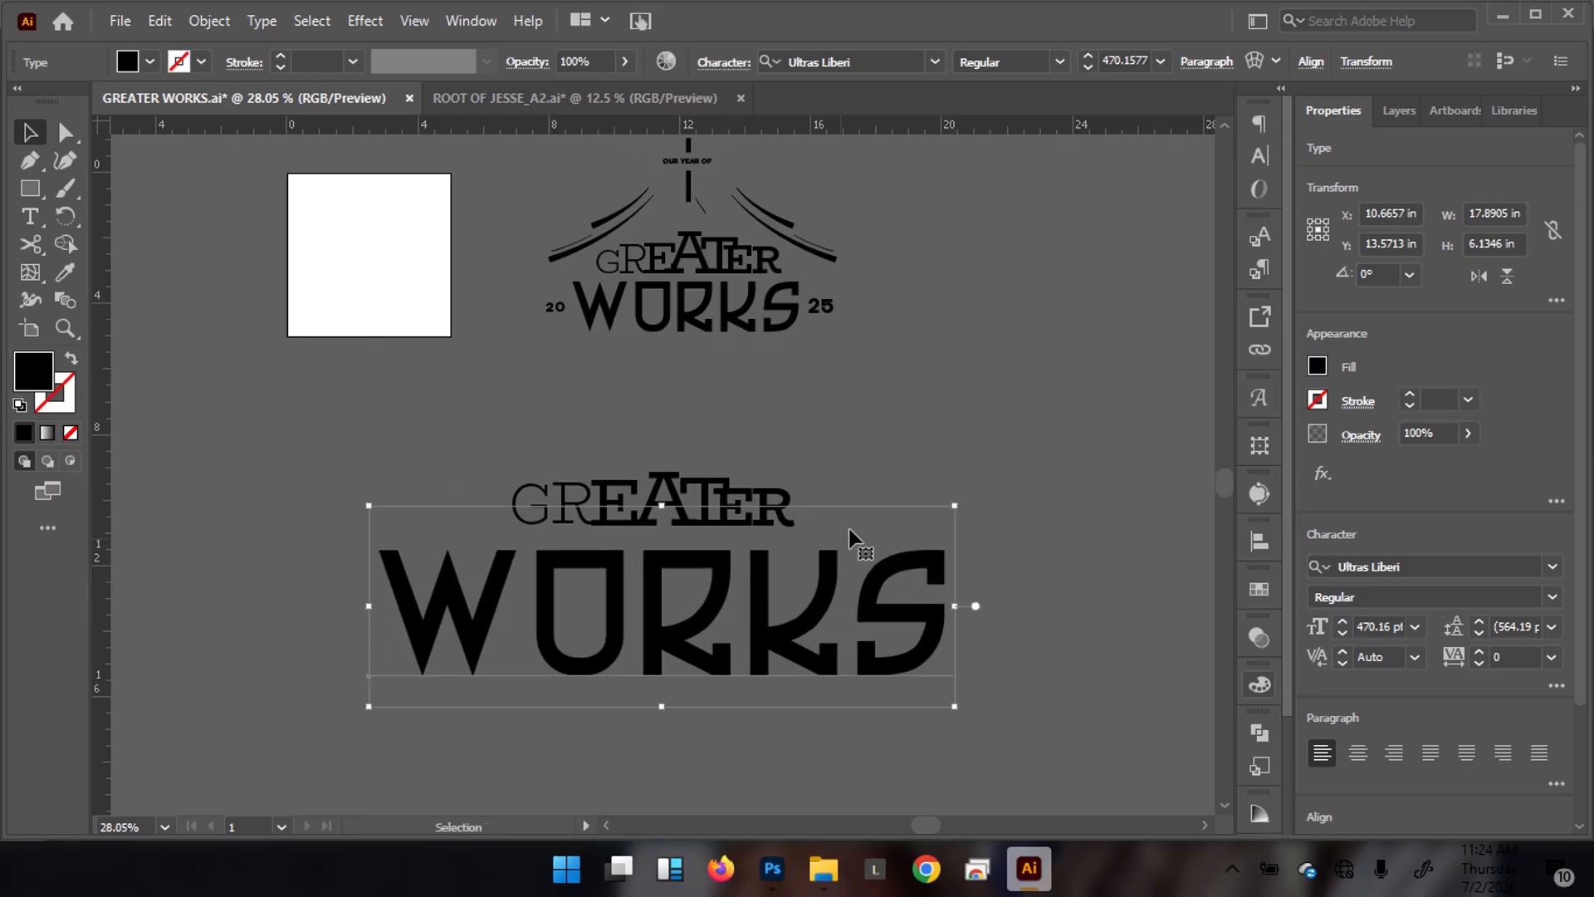
left_click_drag(954, 506, 920, 519)
mouse_move(699, 621)
left_mouse_down()
mouse_move(686, 615)
mouse_move(705, 606)
left_mouse_up()
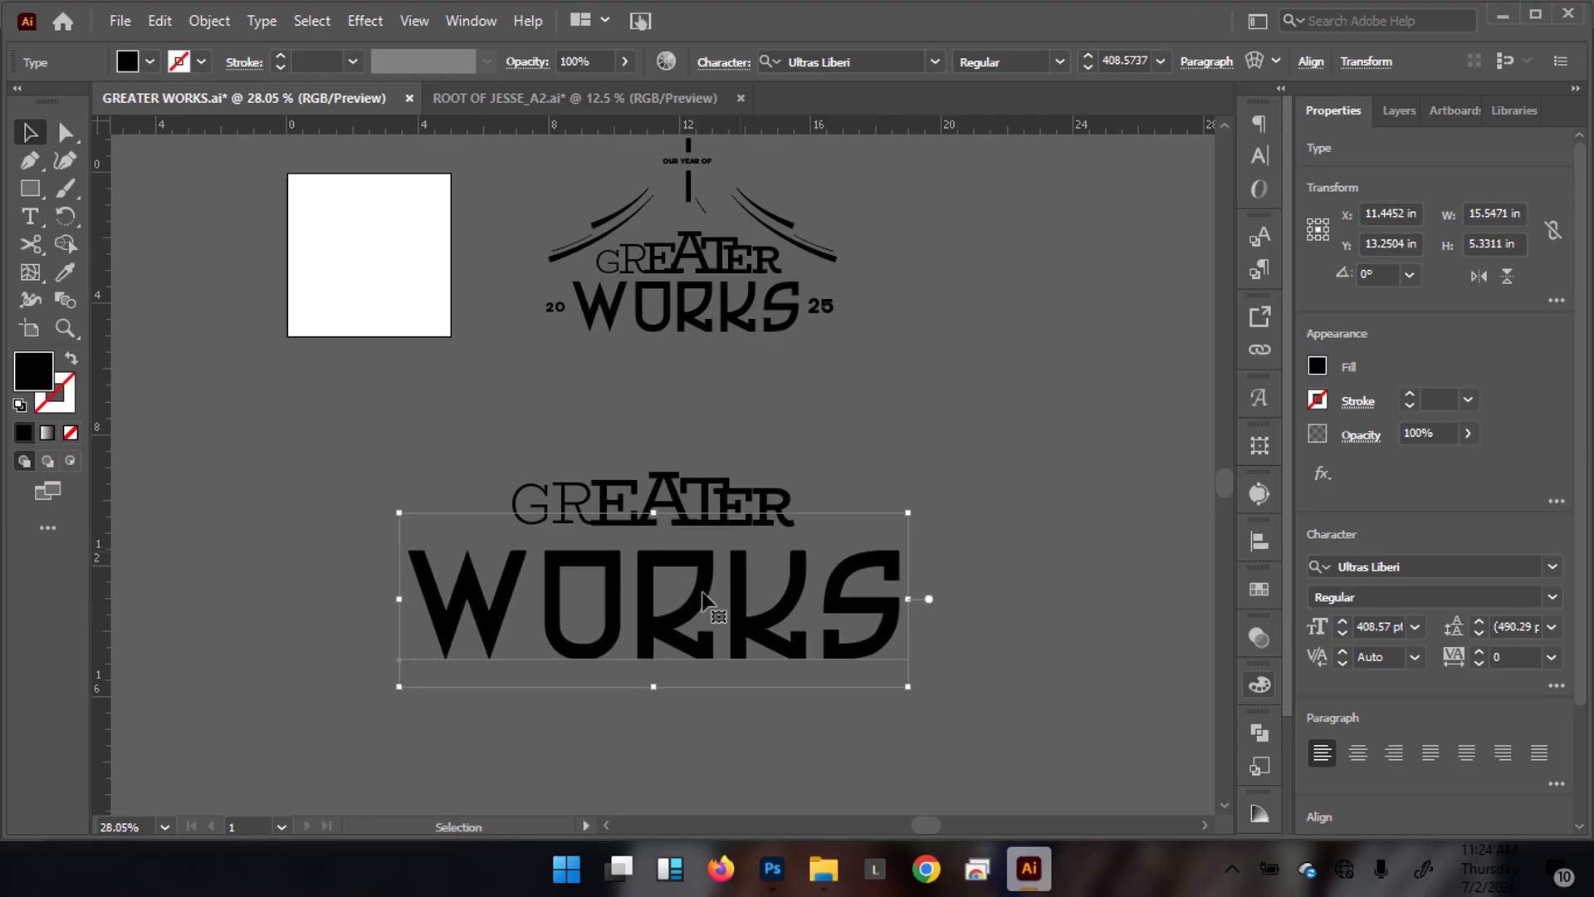
left_click(714, 607)
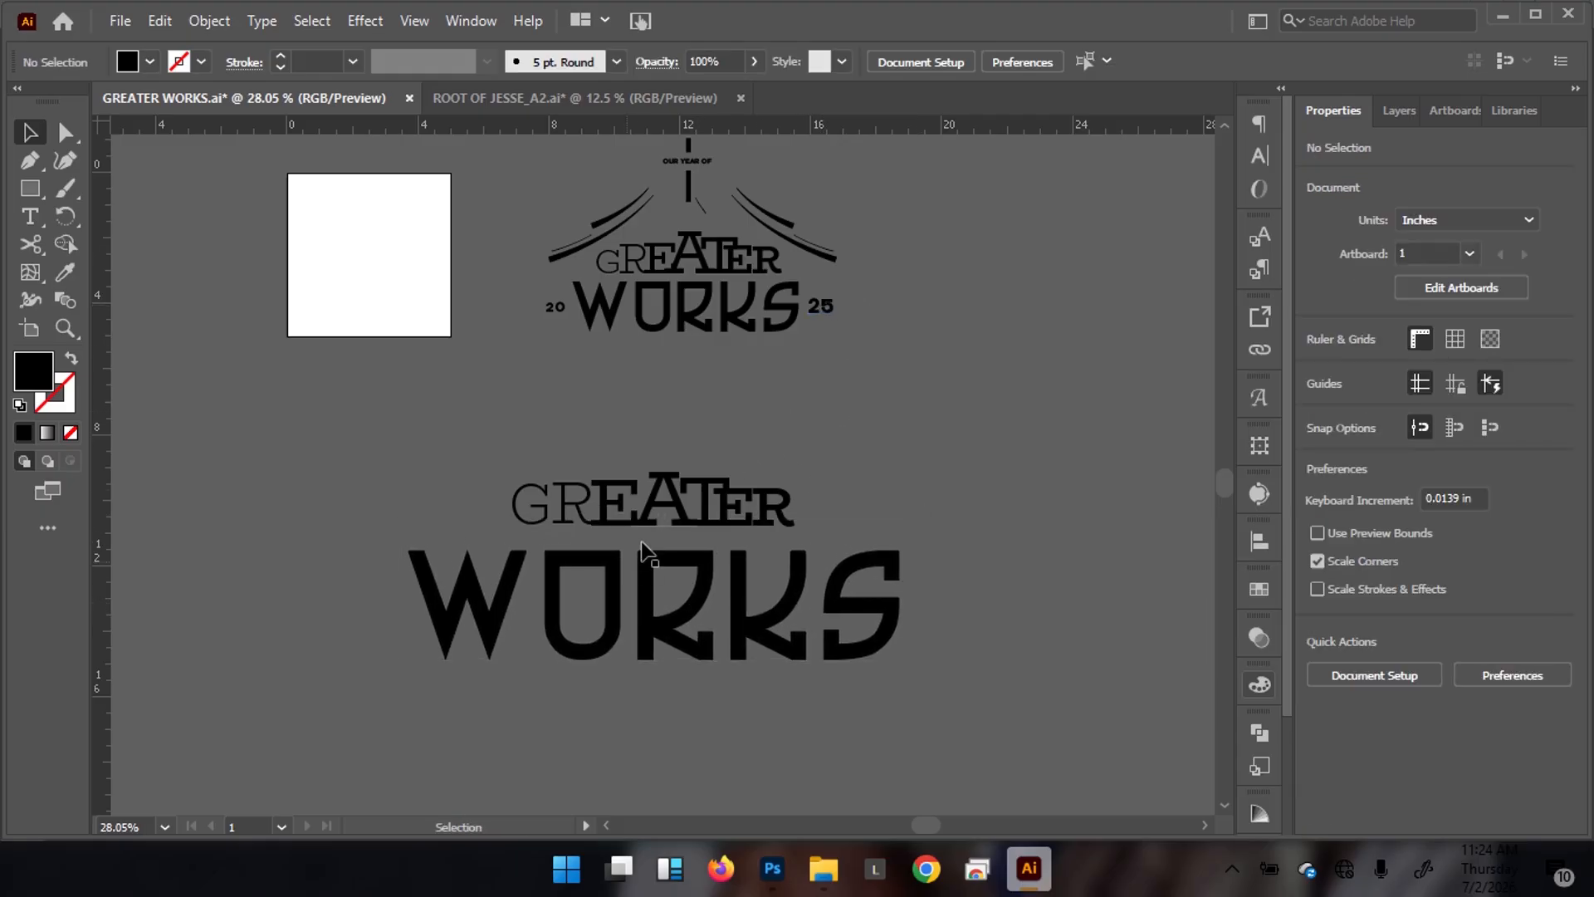
left_click(607, 616)
left_click_drag(607, 616, 476, 756)
double_click(475, 735)
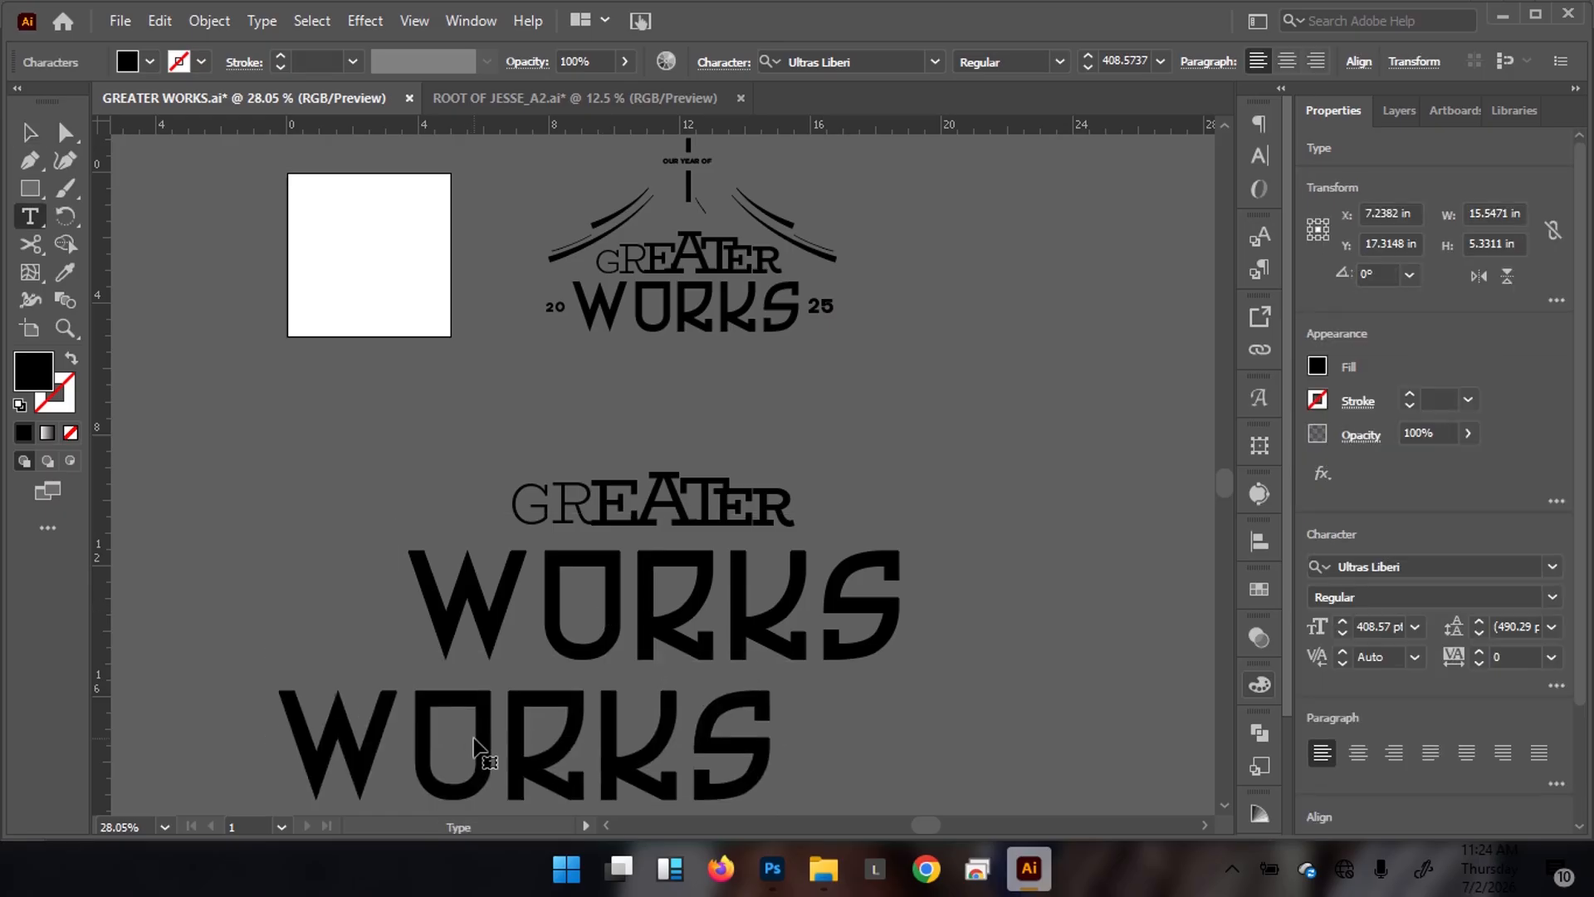
double_click(474, 731)
key("Escape")
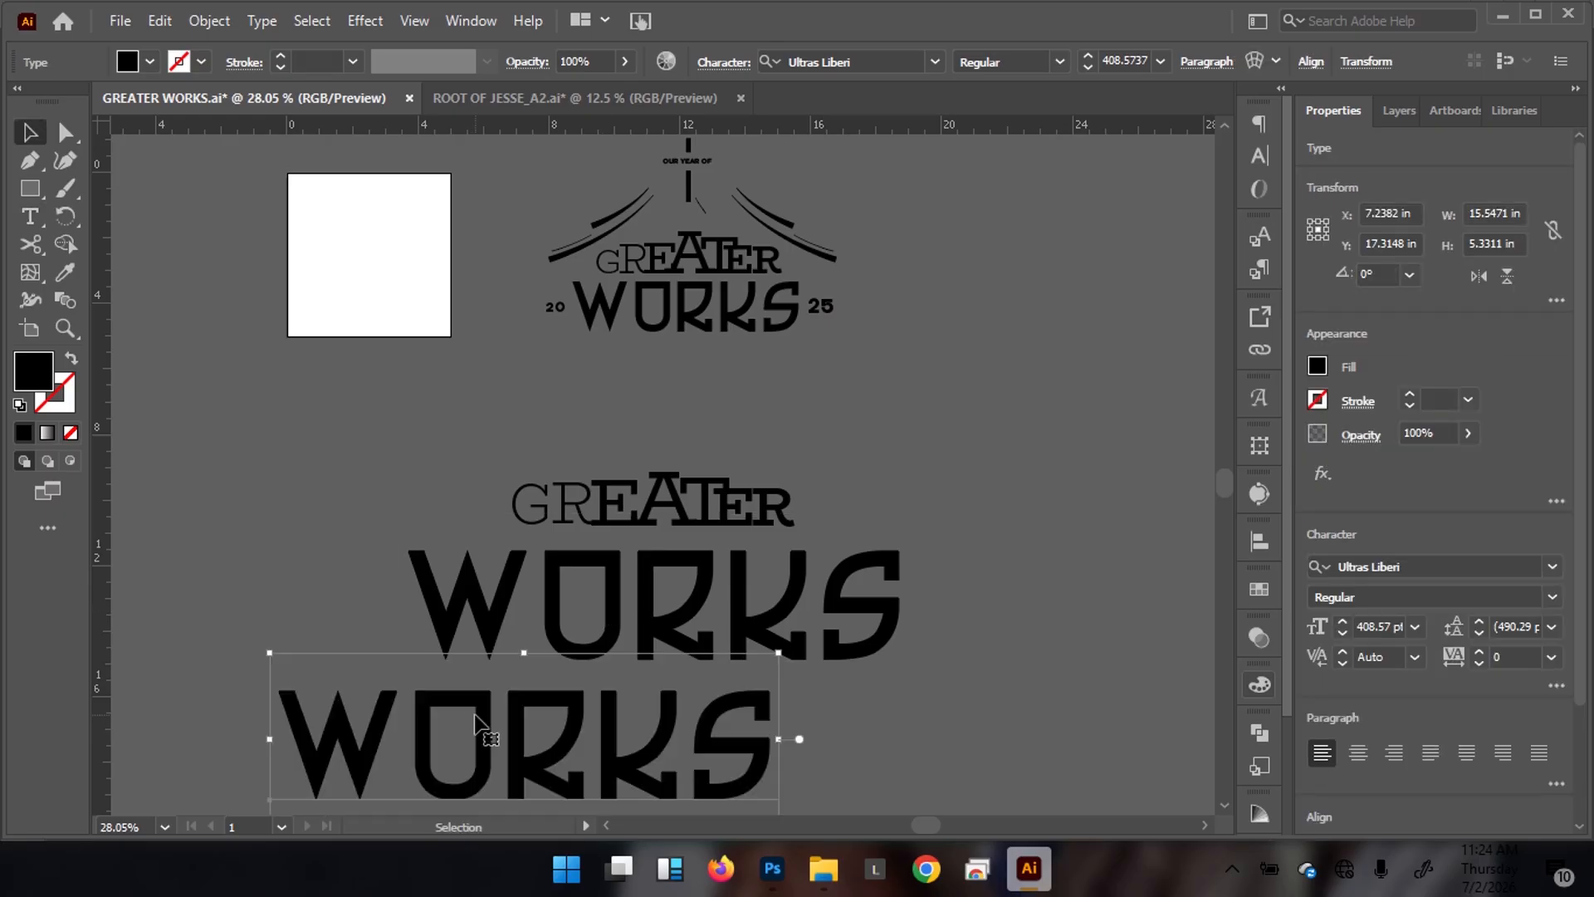
key("Delete")
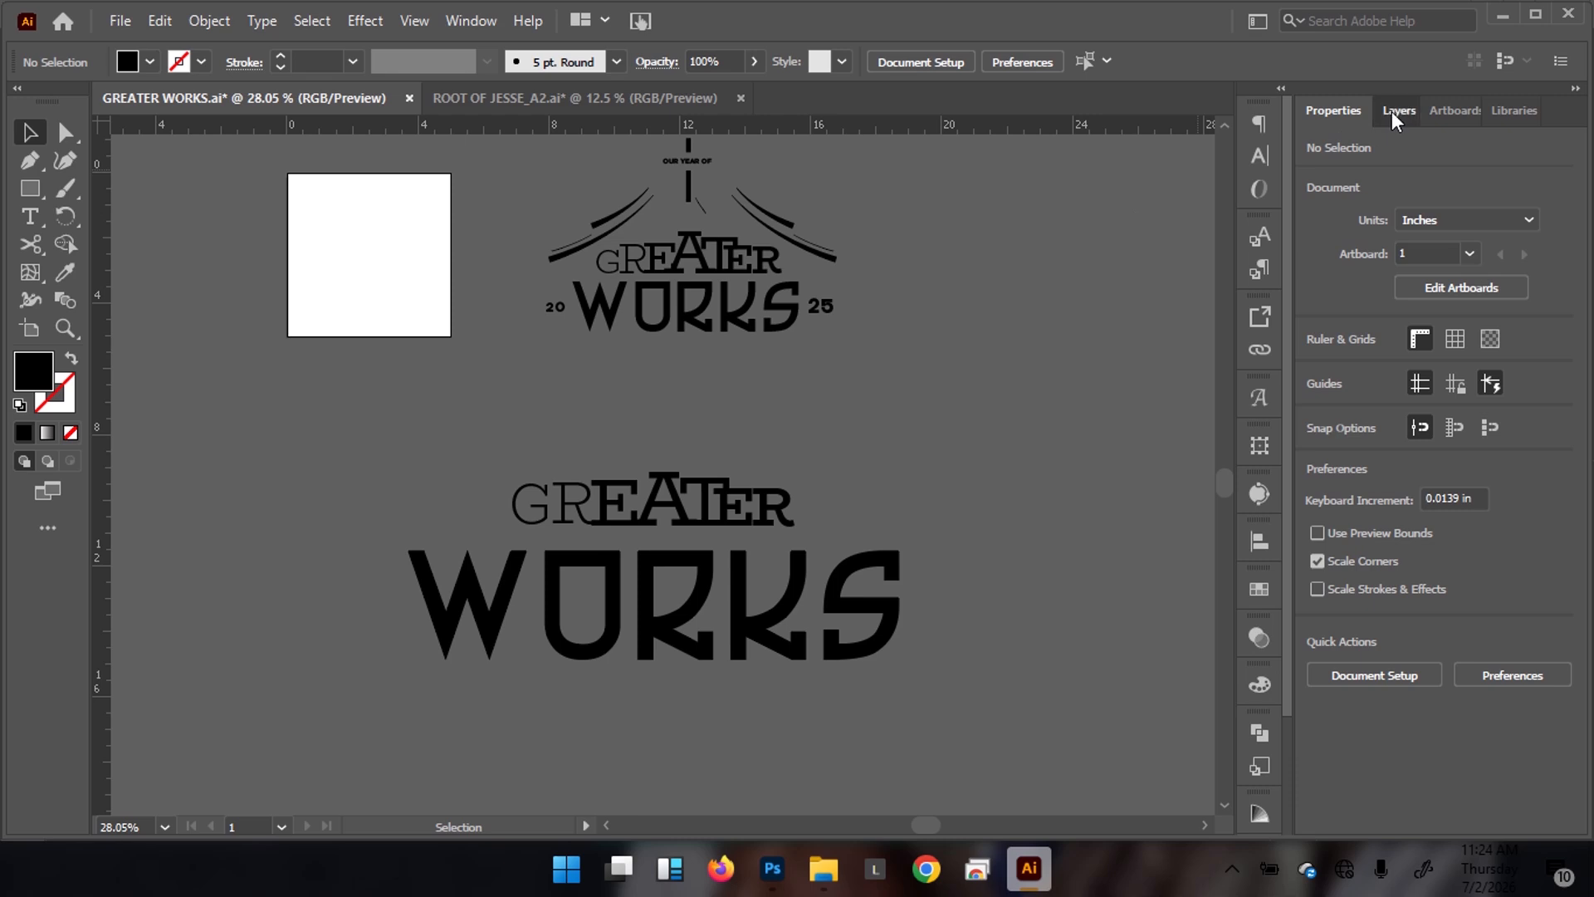
Add two new empty layers, the second directly above the layer holding the new GREATER WORKS lettering, and target that one
left_click(1394, 111)
left_click(1518, 823)
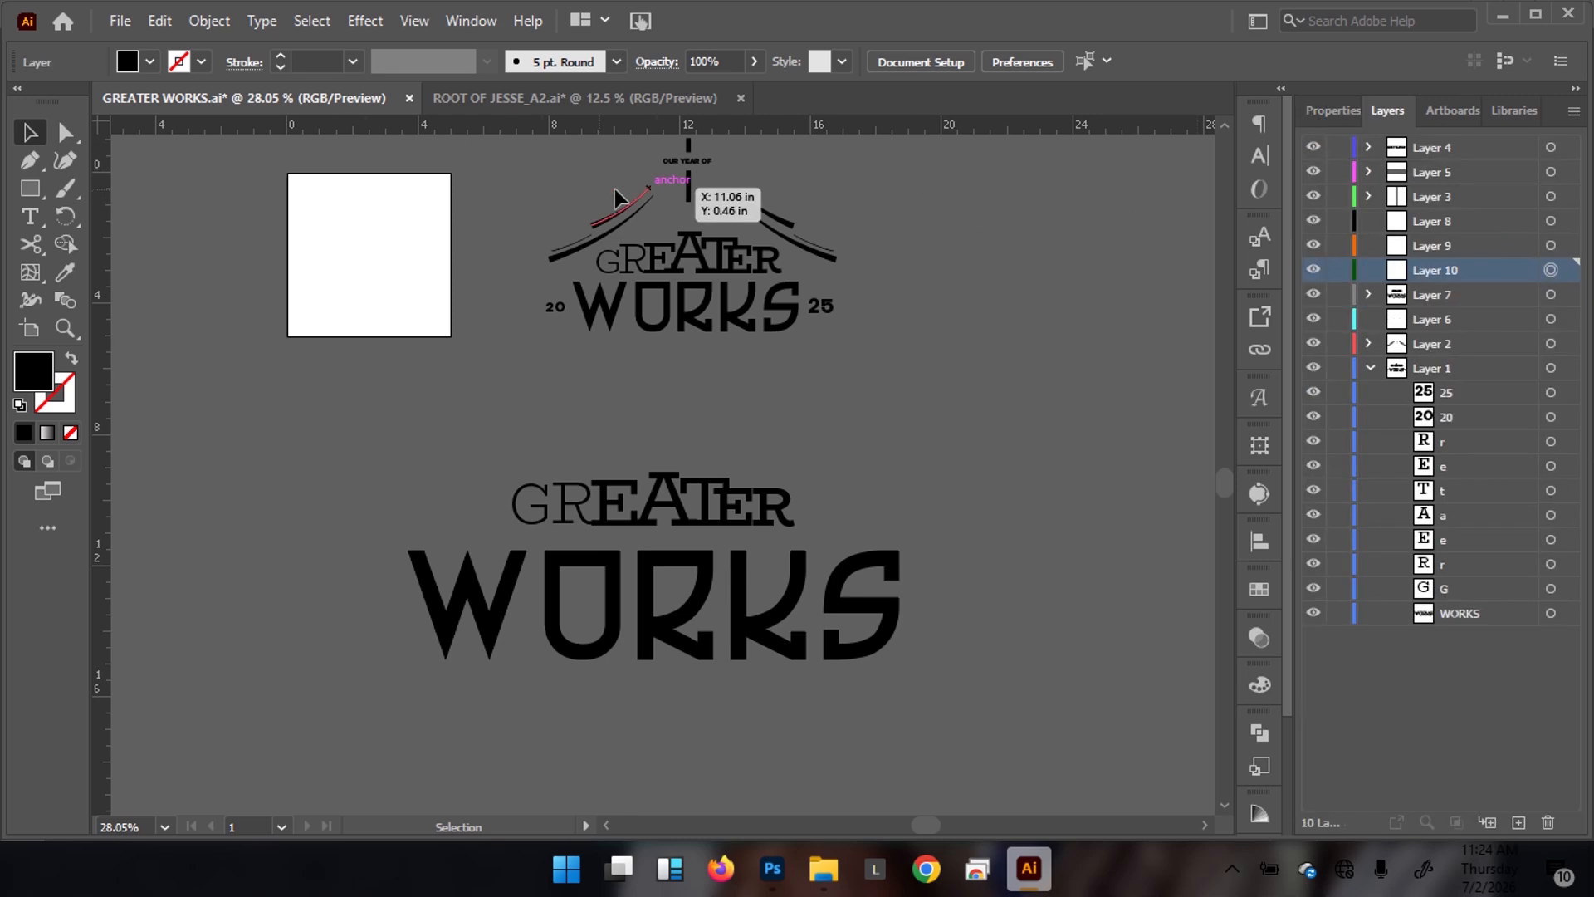
left_click_drag(519, 508, 490, 346)
left_click(725, 504)
left_click_drag(789, 506, 779, 626)
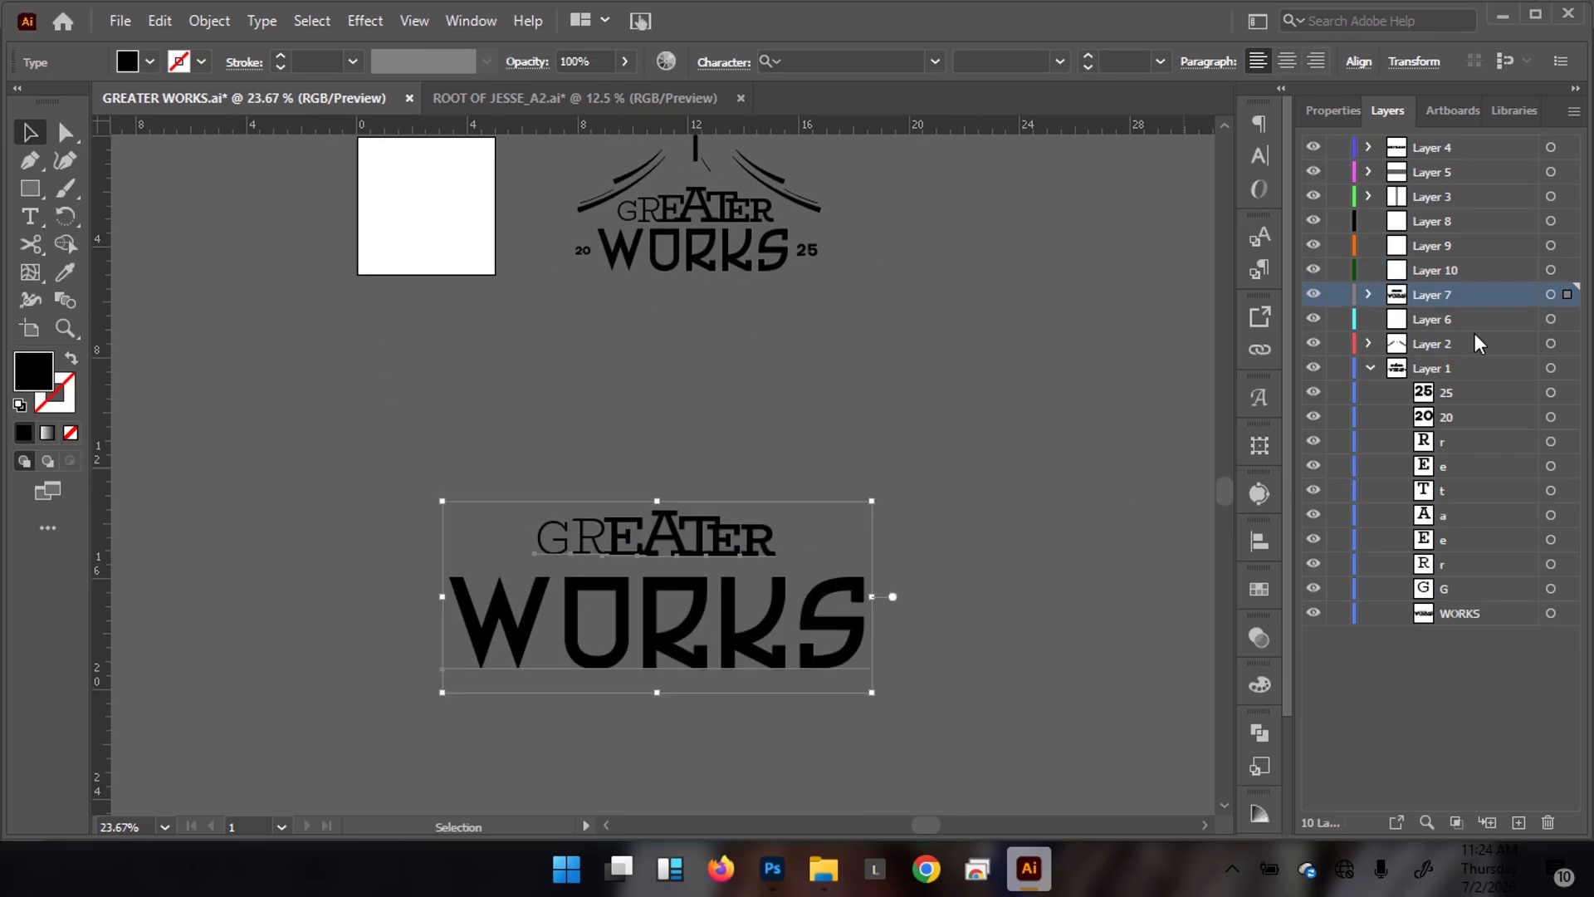
left_click(1518, 822)
left_click(1550, 295)
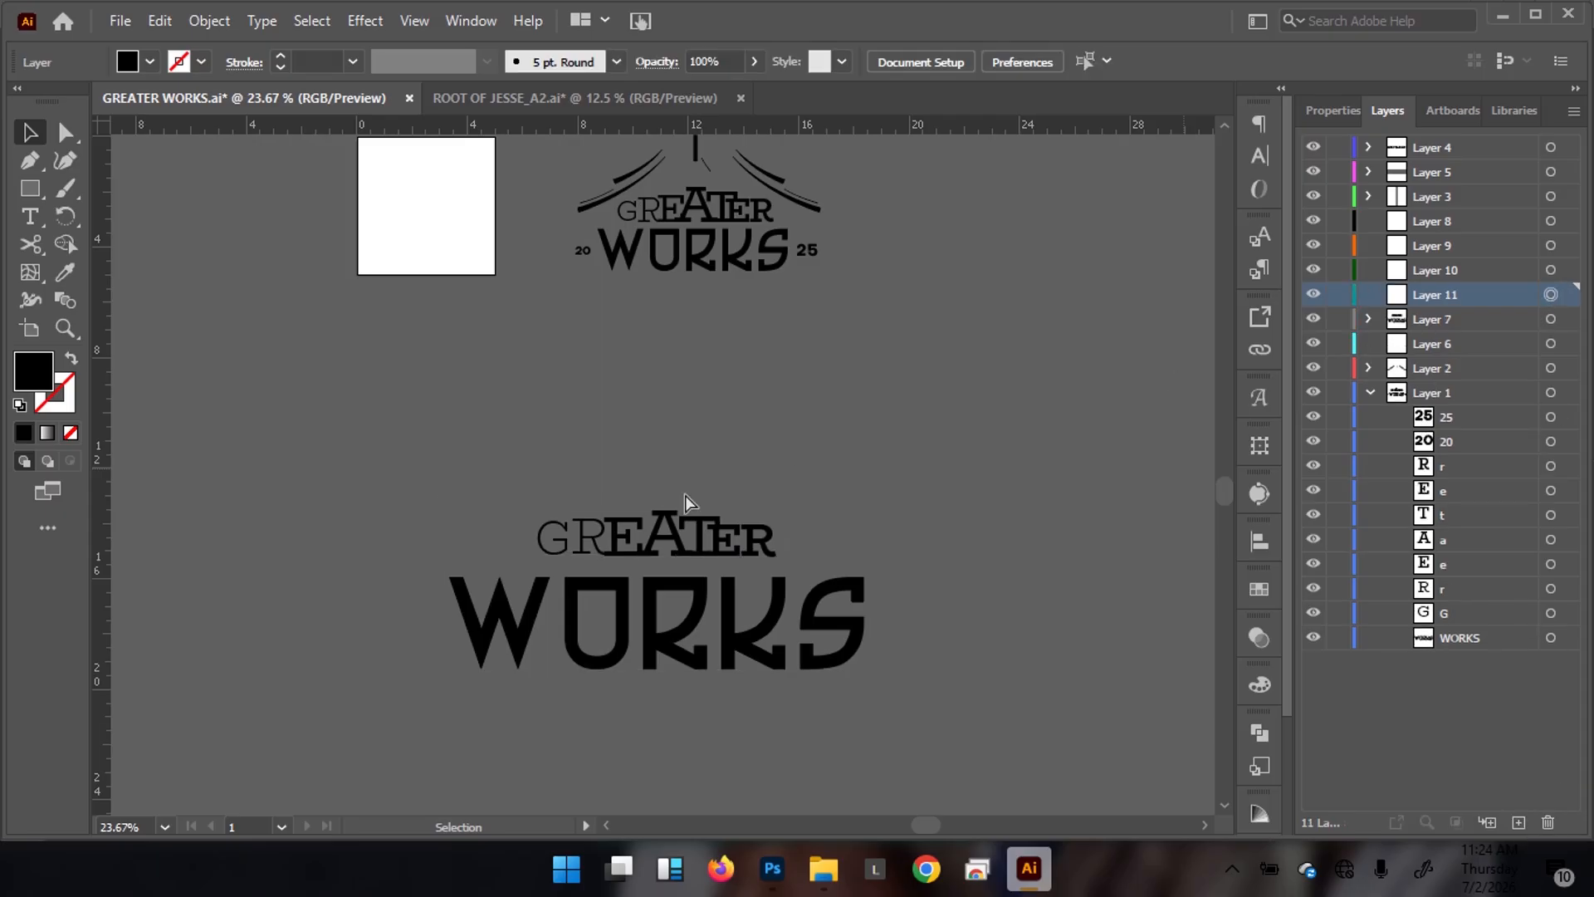
Draw a thin black vertical rectangle and centre it above the A of the lower GREATER as the cross's upright
scroll(640, 462, "up", 1)
left_click_drag(640, 462, 651, 513)
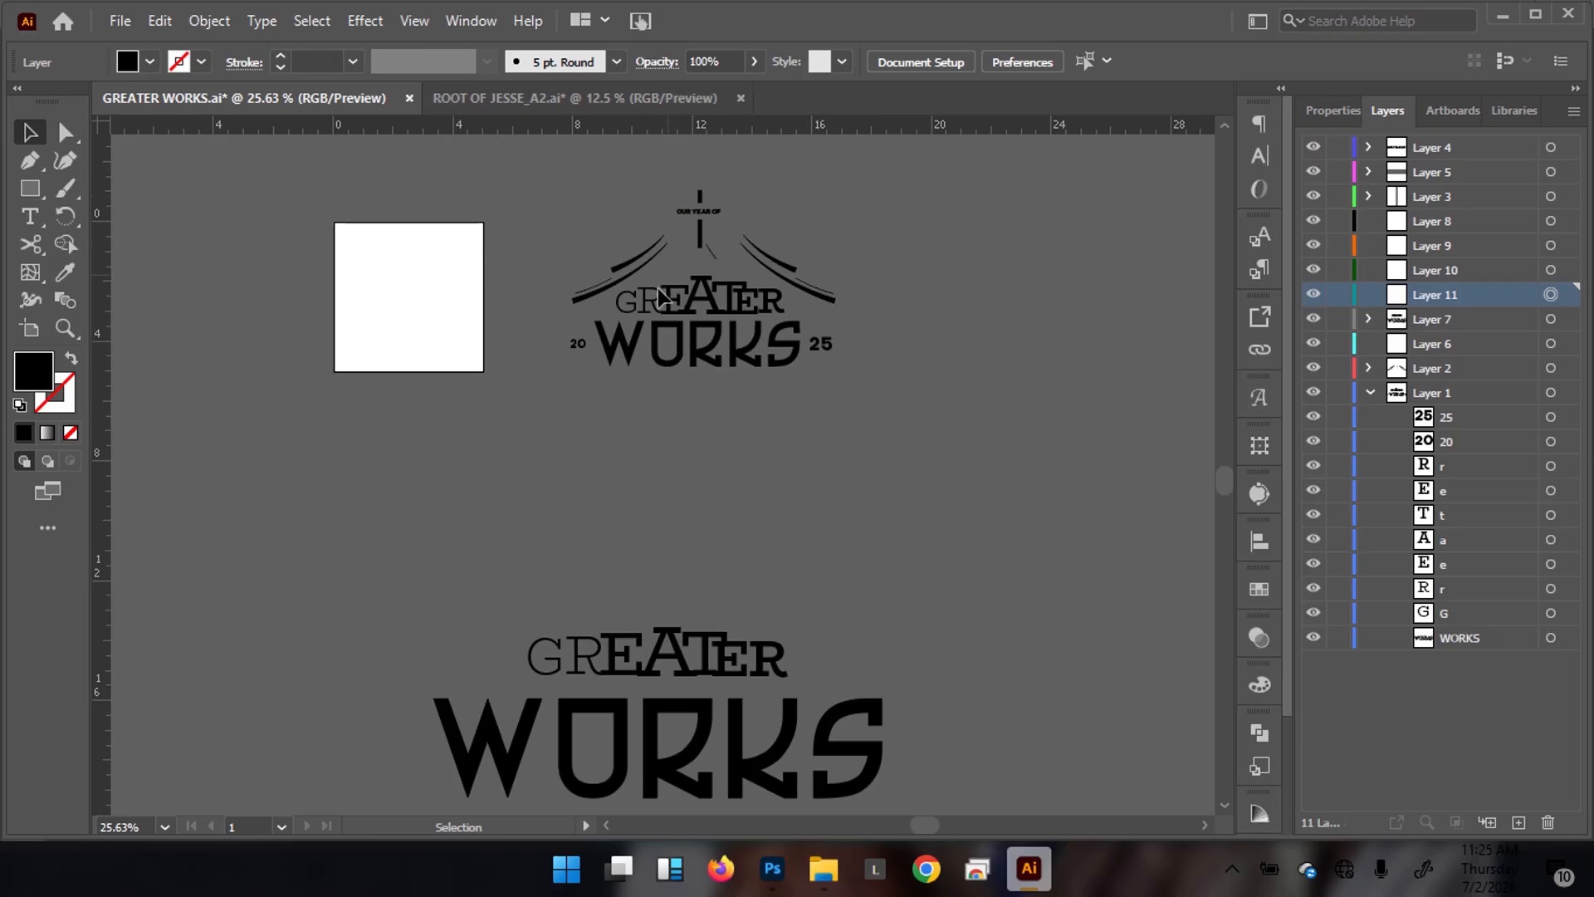
key("u")
key("m")
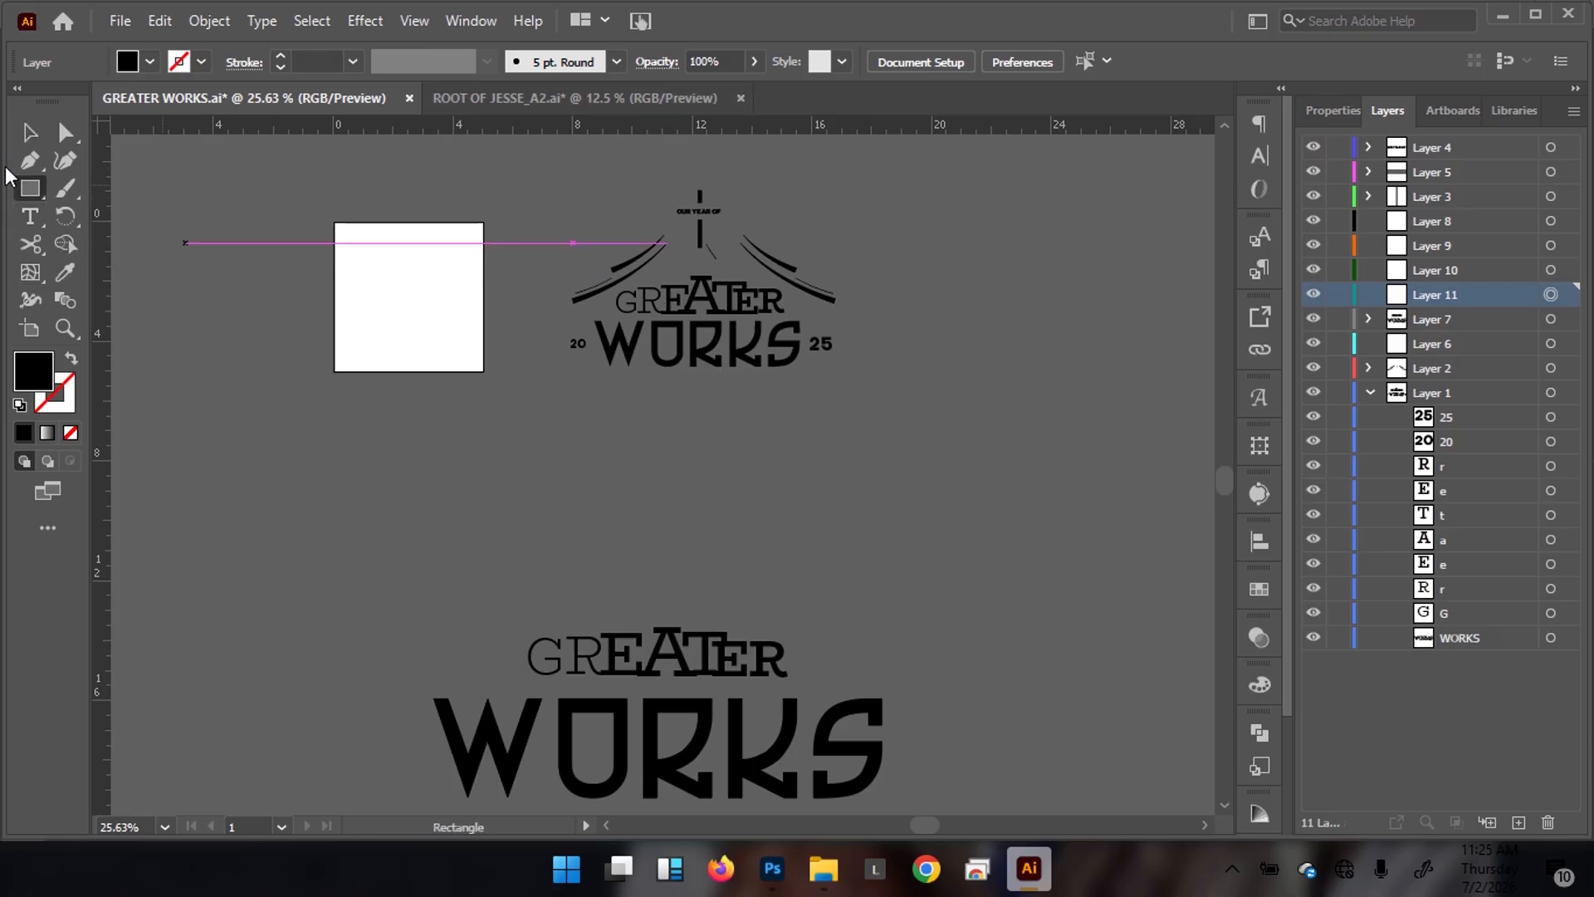
left_click_drag(643, 515, 648, 596)
left_click_drag(641, 542, 699, 449)
key("v")
left_click_drag(606, 502, 680, 464)
key("a")
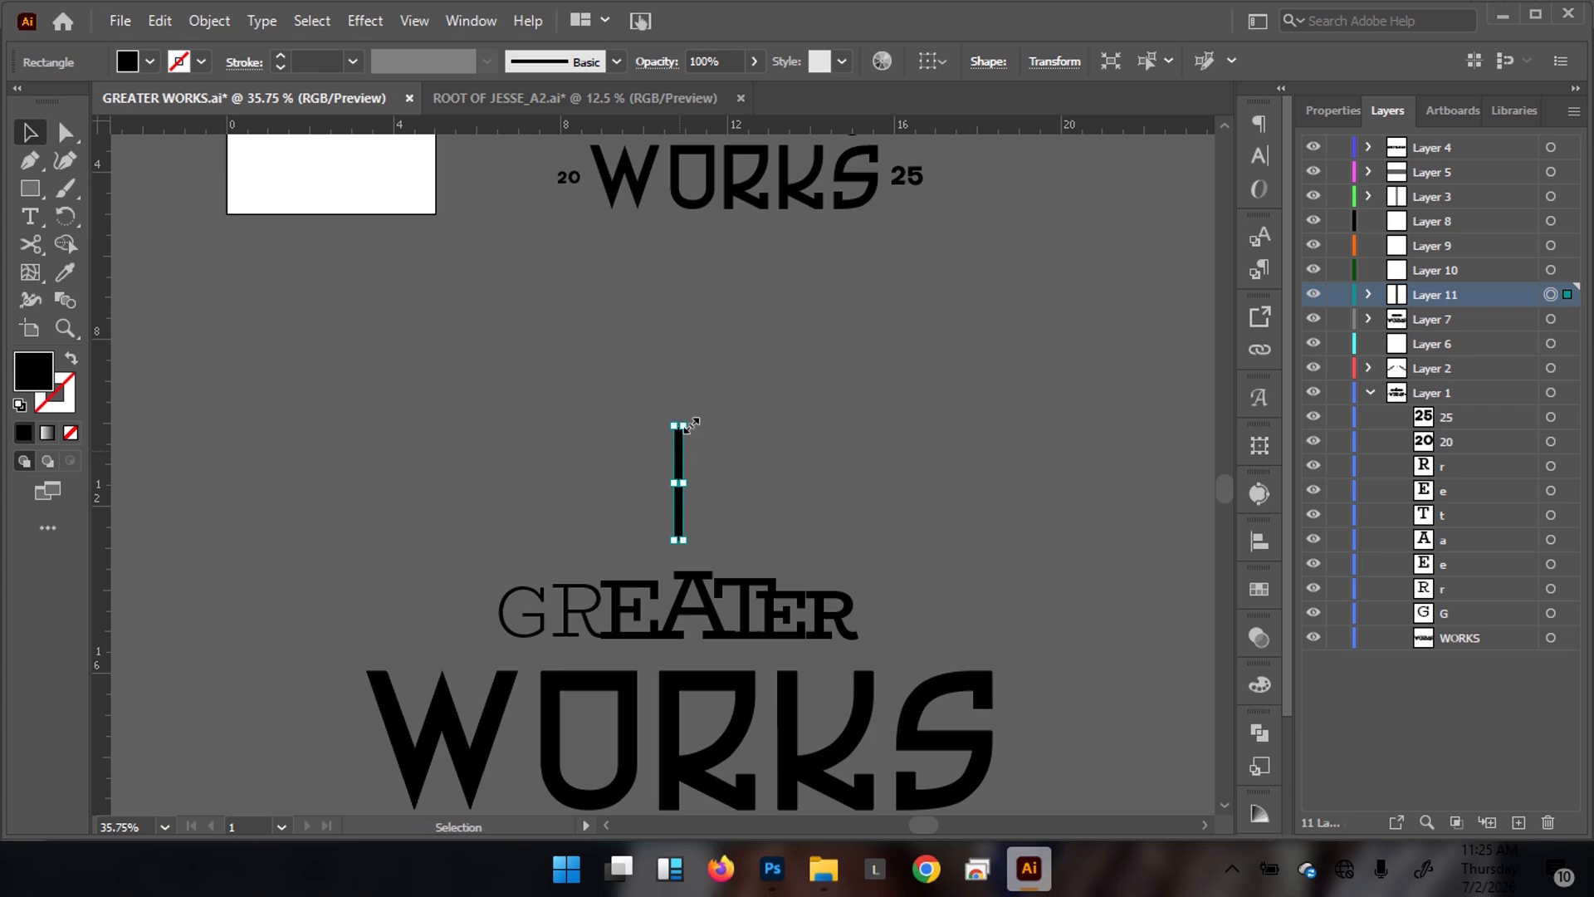
left_click_drag(695, 418, 760, 462)
key("ctrl+z")
Make a copy of the upright bar by reflecting it on the horizontal axis, and rotate the copy into a horizontal crossbar near its upper end
right_click(679, 468)
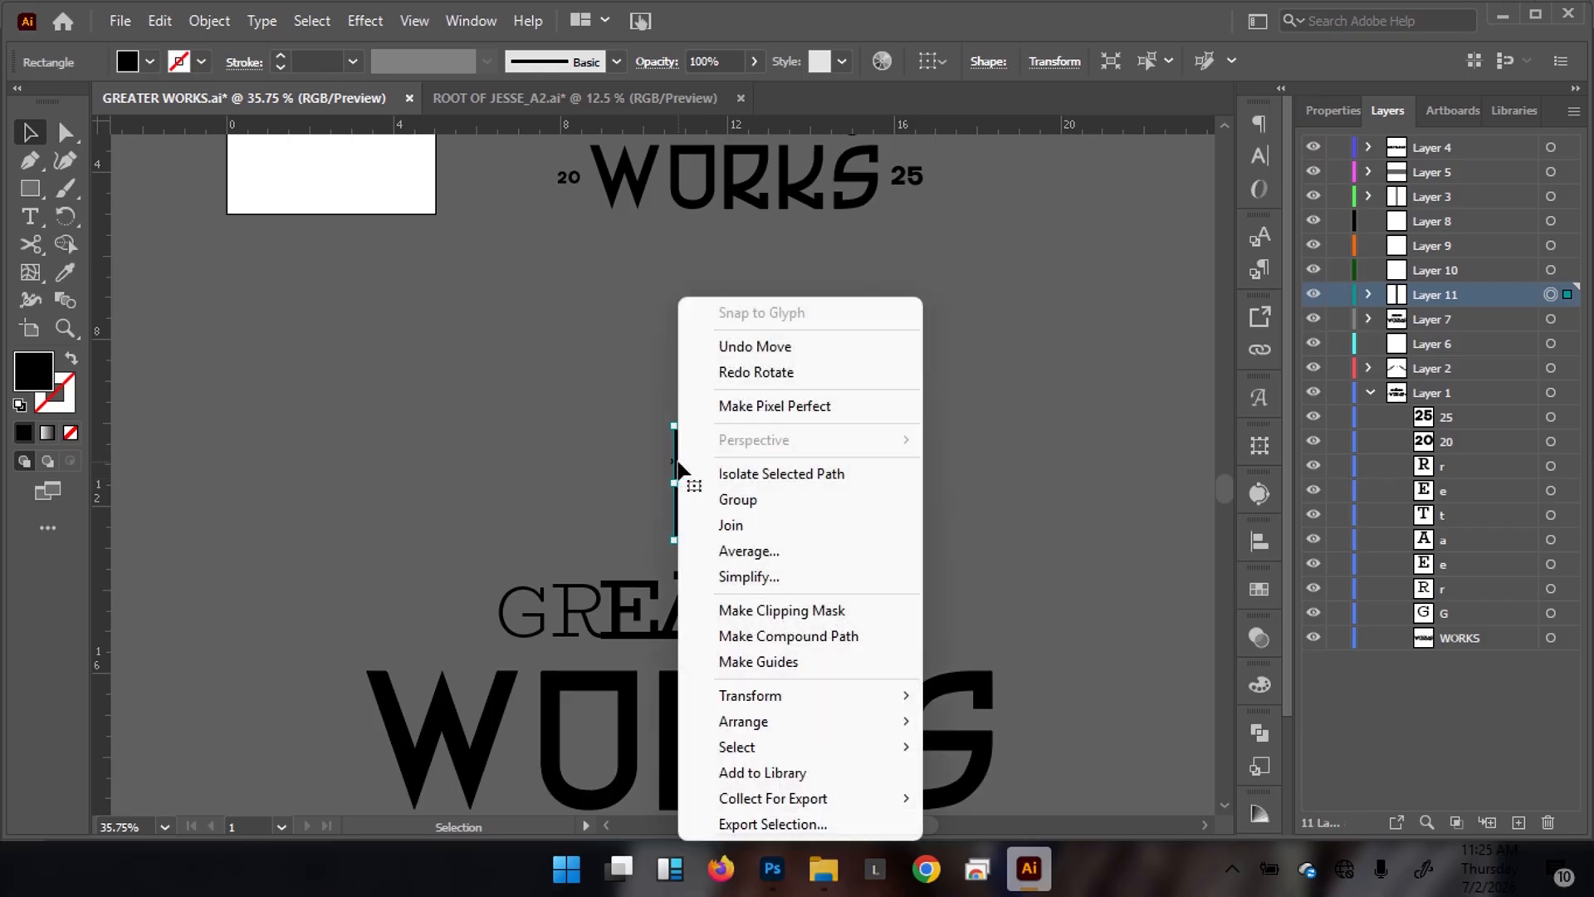
mouse_move(796, 699)
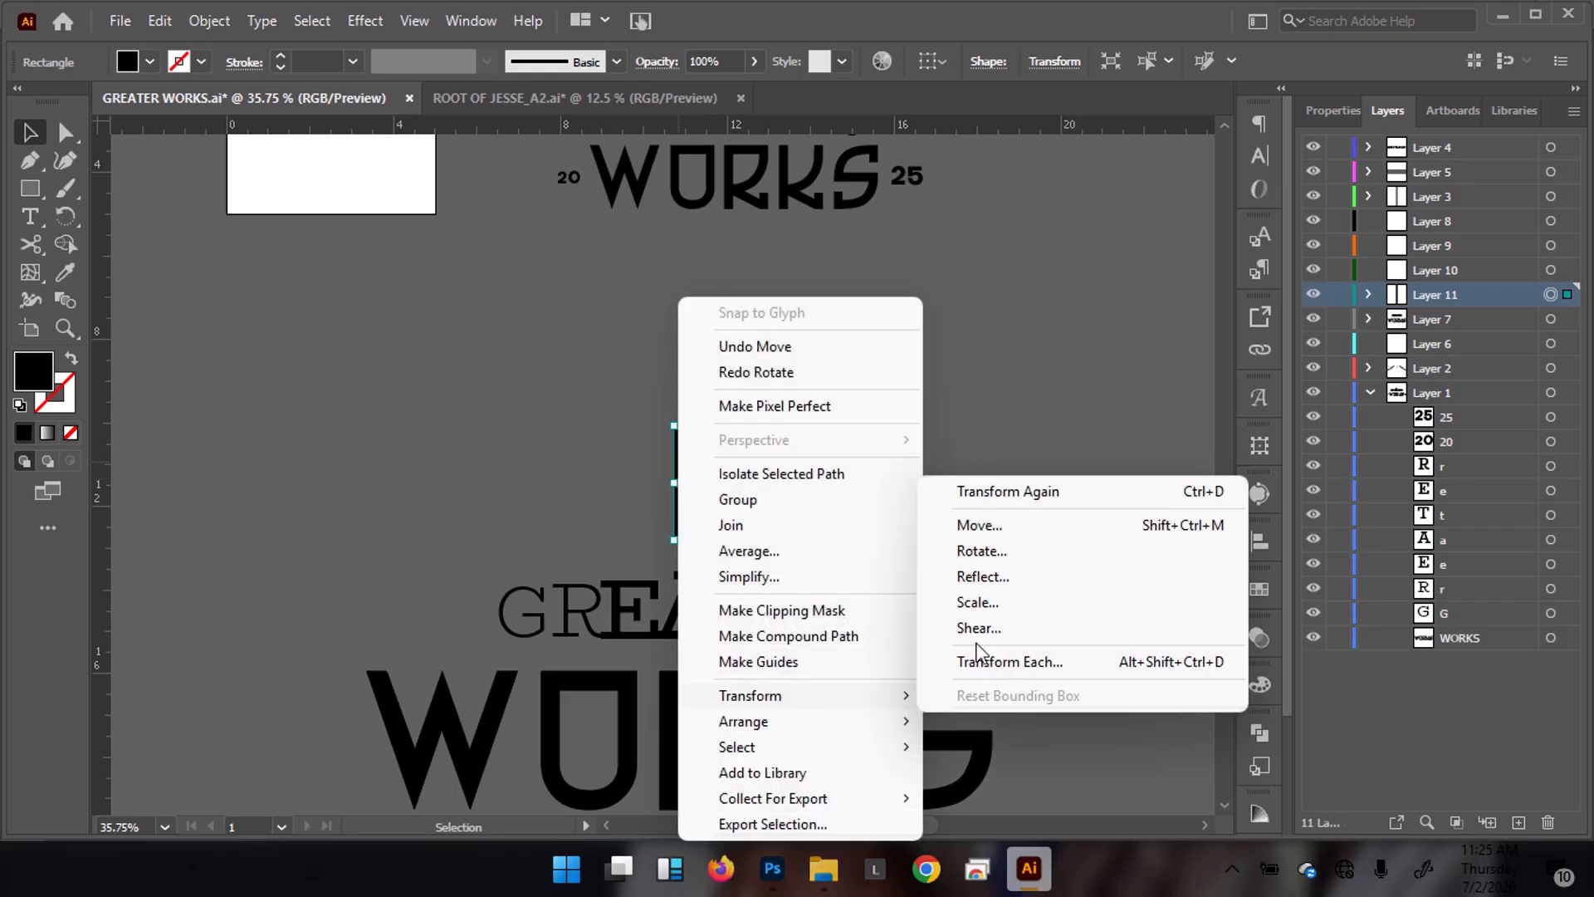
left_click(968, 575)
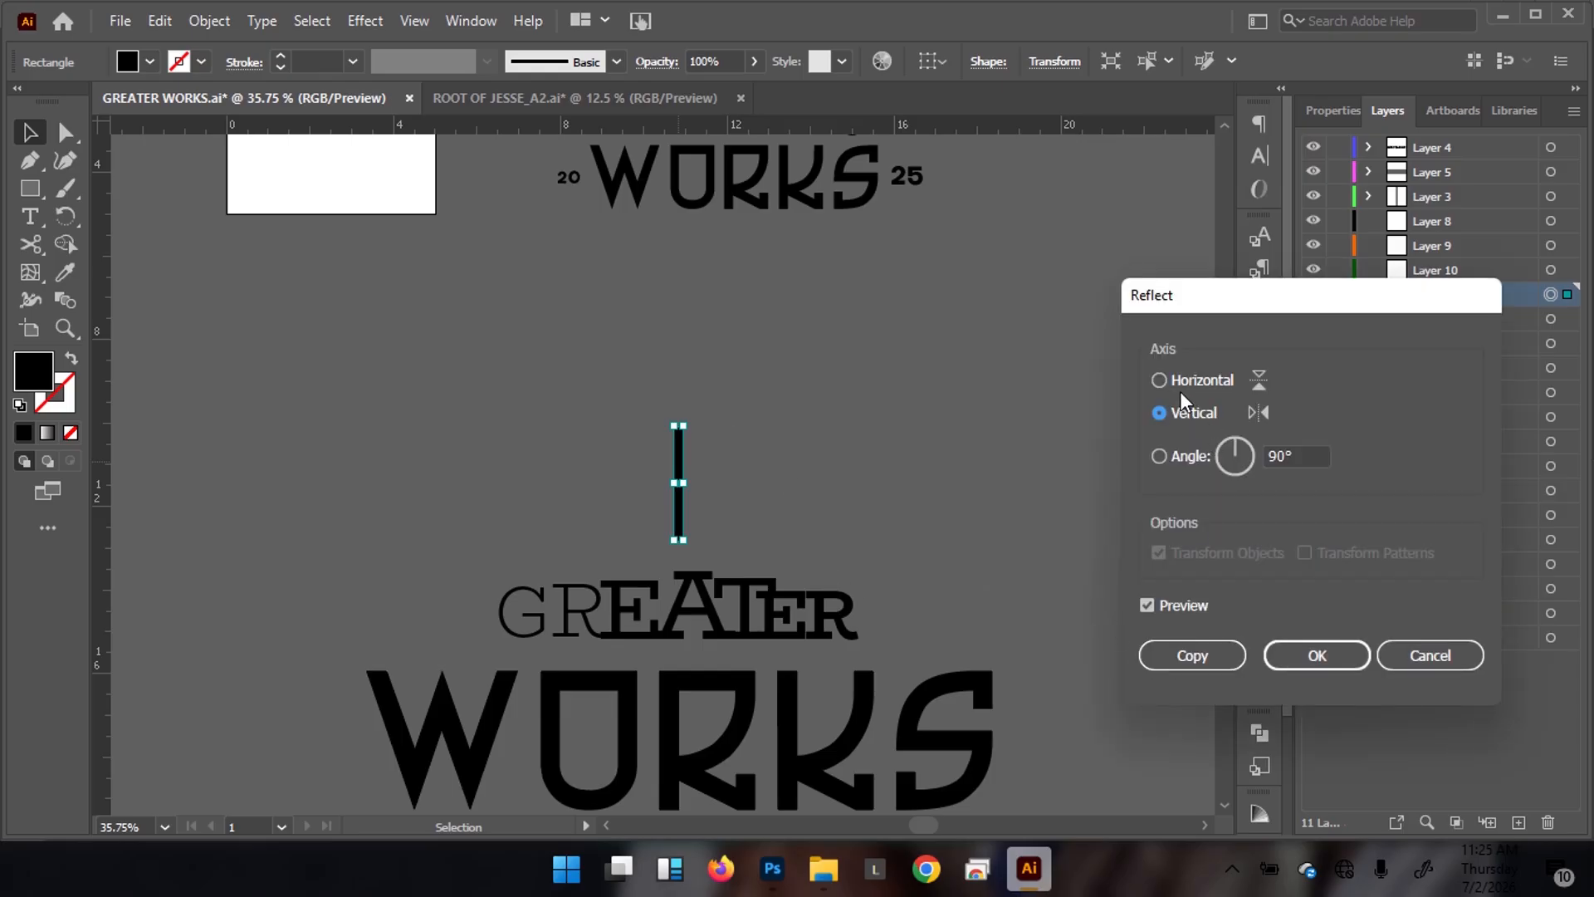
left_click(1186, 380)
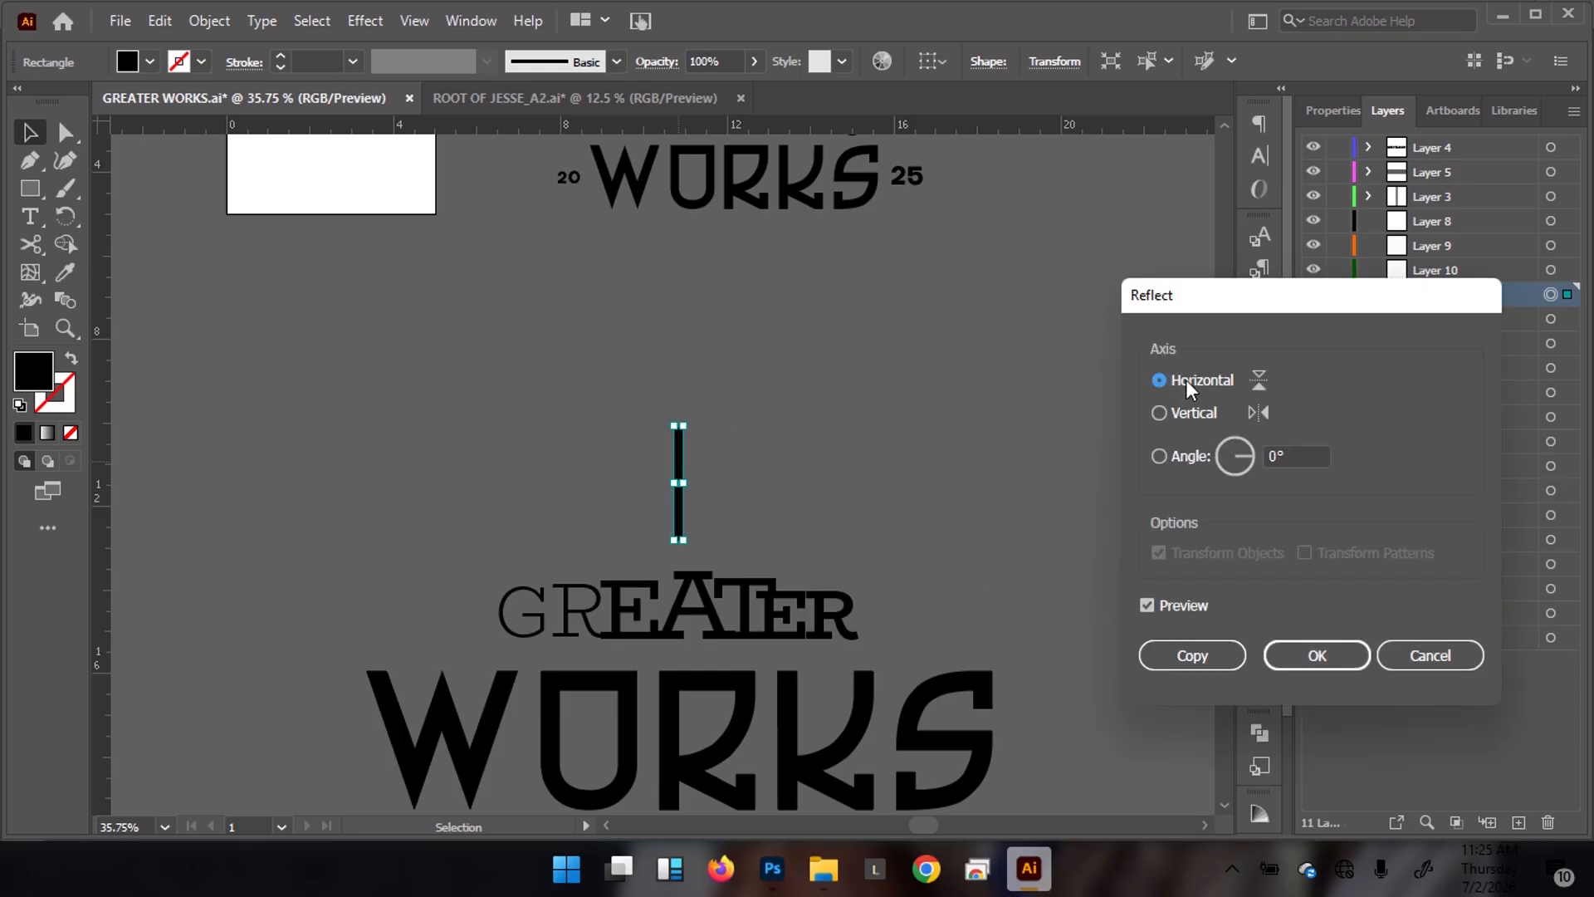
left_click(1174, 655)
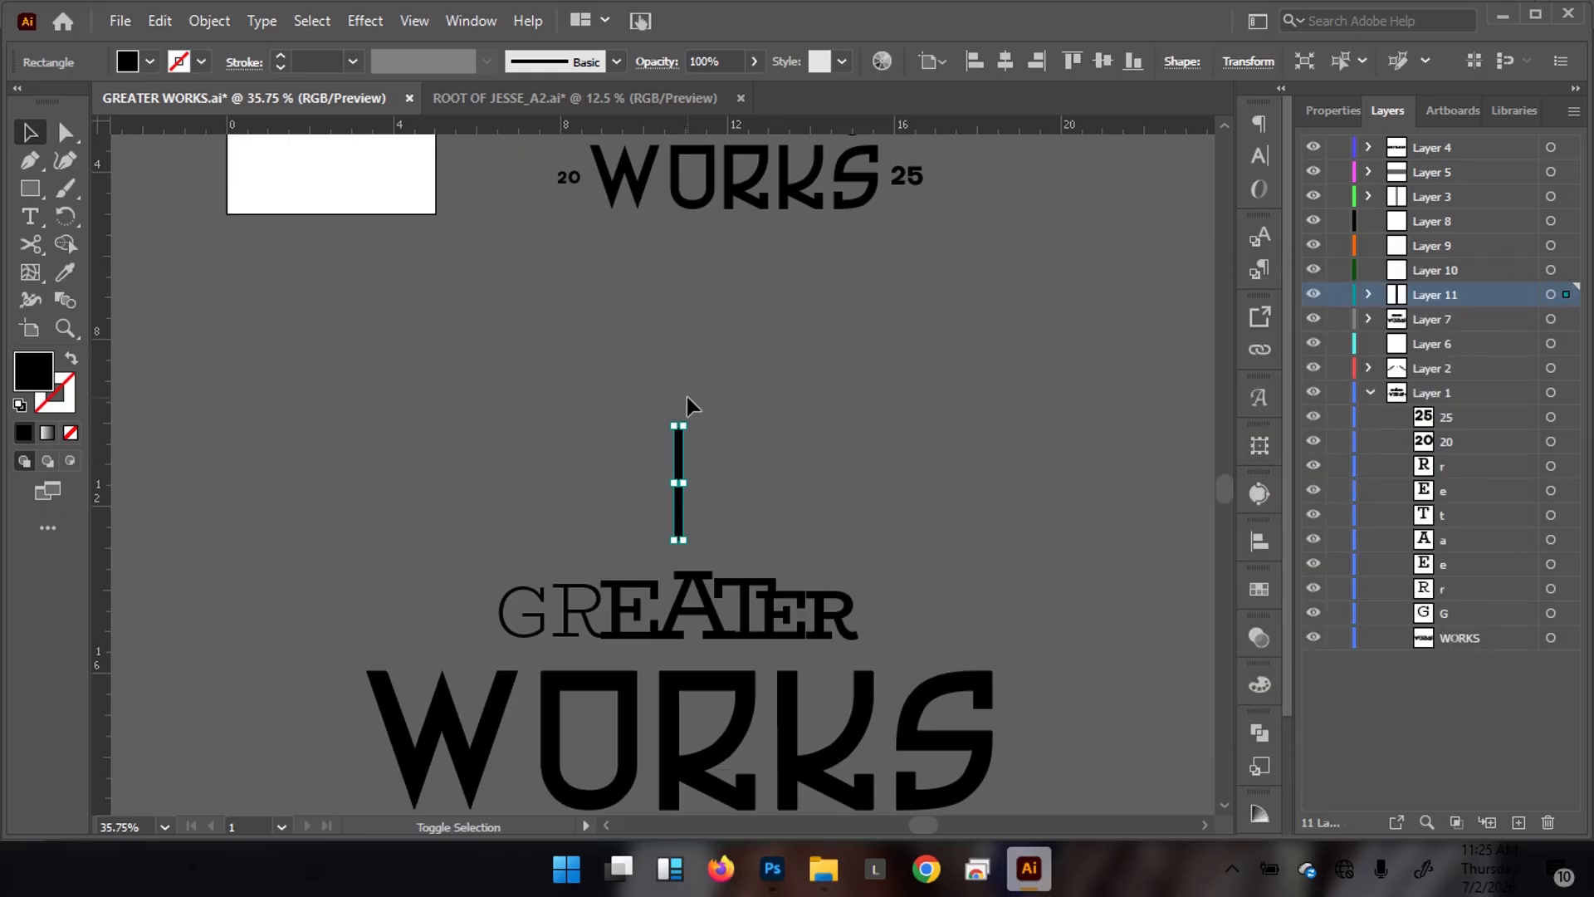
left_click_drag(690, 416, 759, 446)
key("ctrl+plus")
Shorten the crossbar by moving its right-end anchor points in toward the upright in large nudges, and undo the excess
key("a")
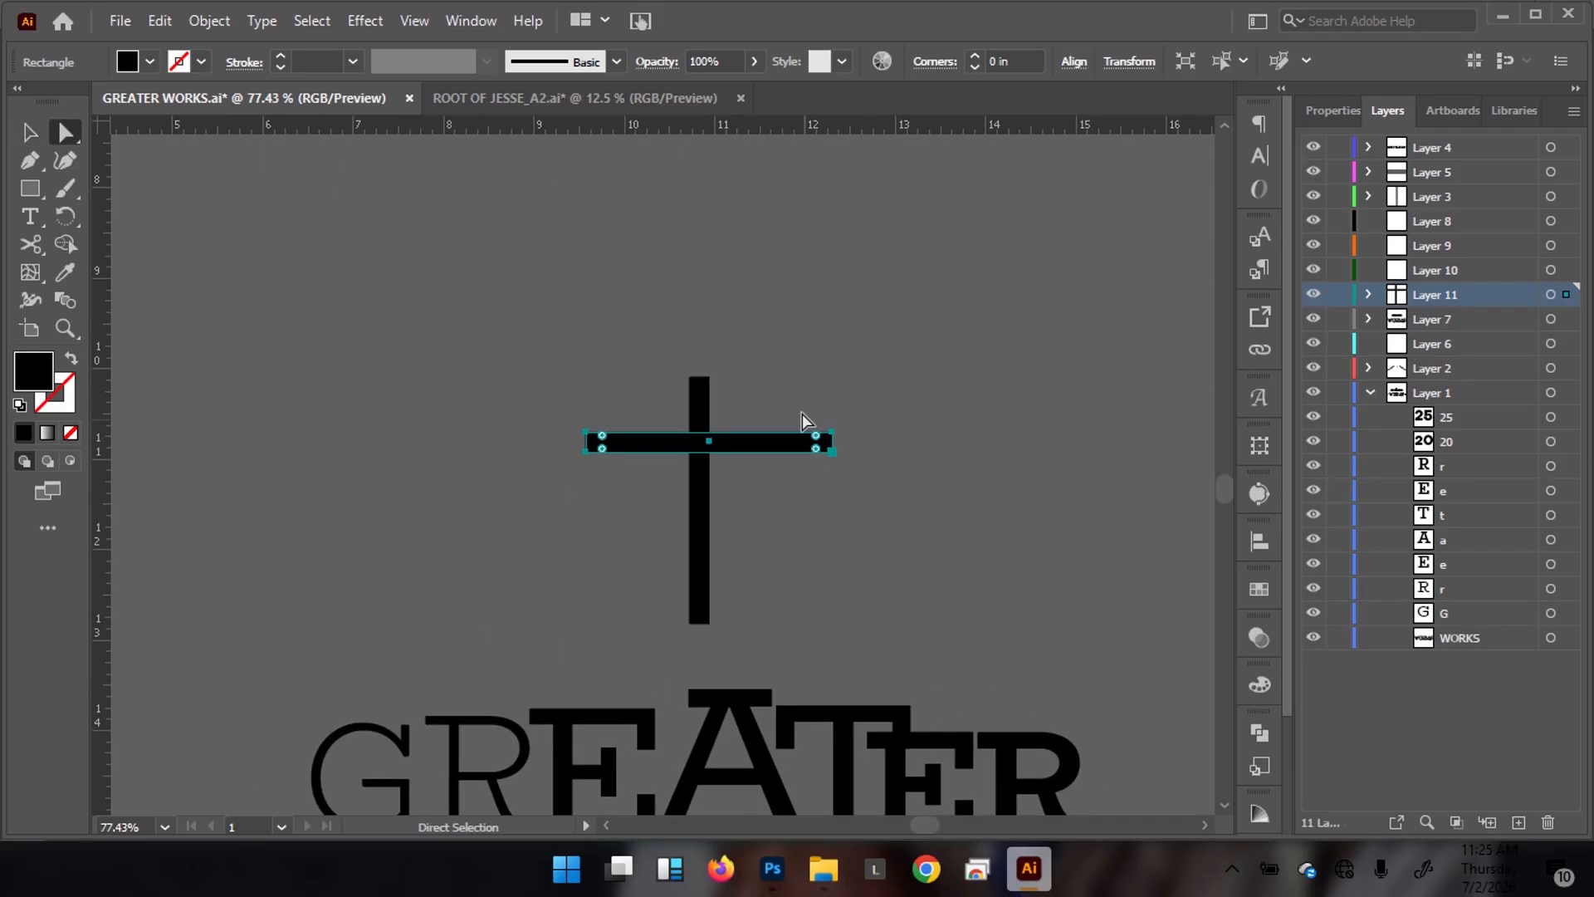
left_click_drag(905, 516, 905, 516)
key("shift+Left")
key("shift+Left")
key("shift+Left")
key("shift+Left")
key("shift+Left")
key("shift+Left")
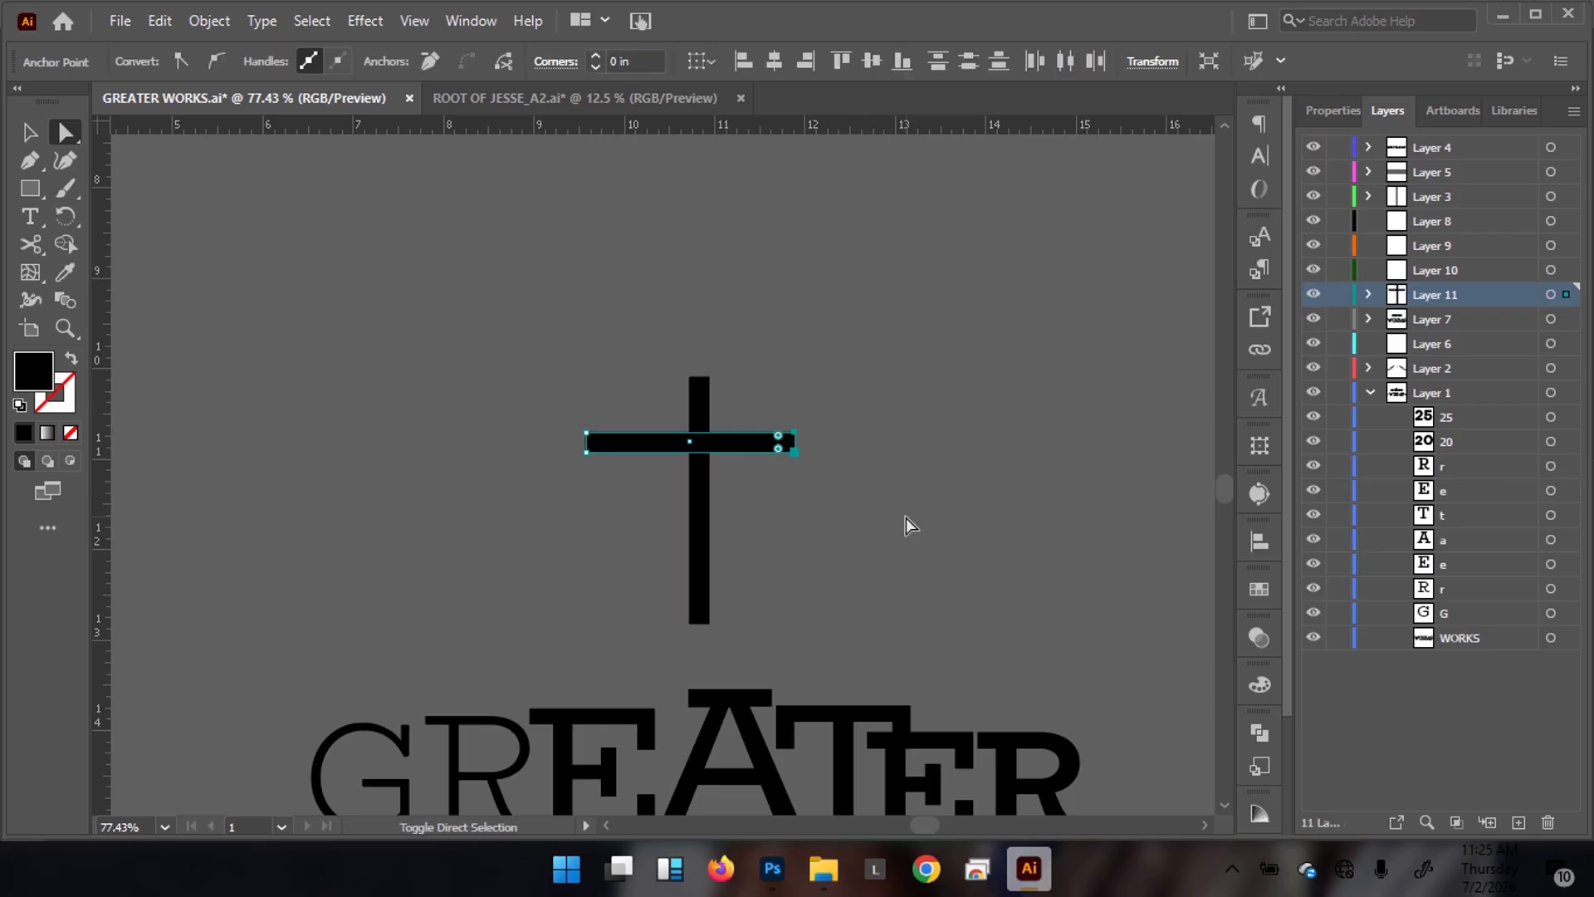
key("shift+Left")
key("v")
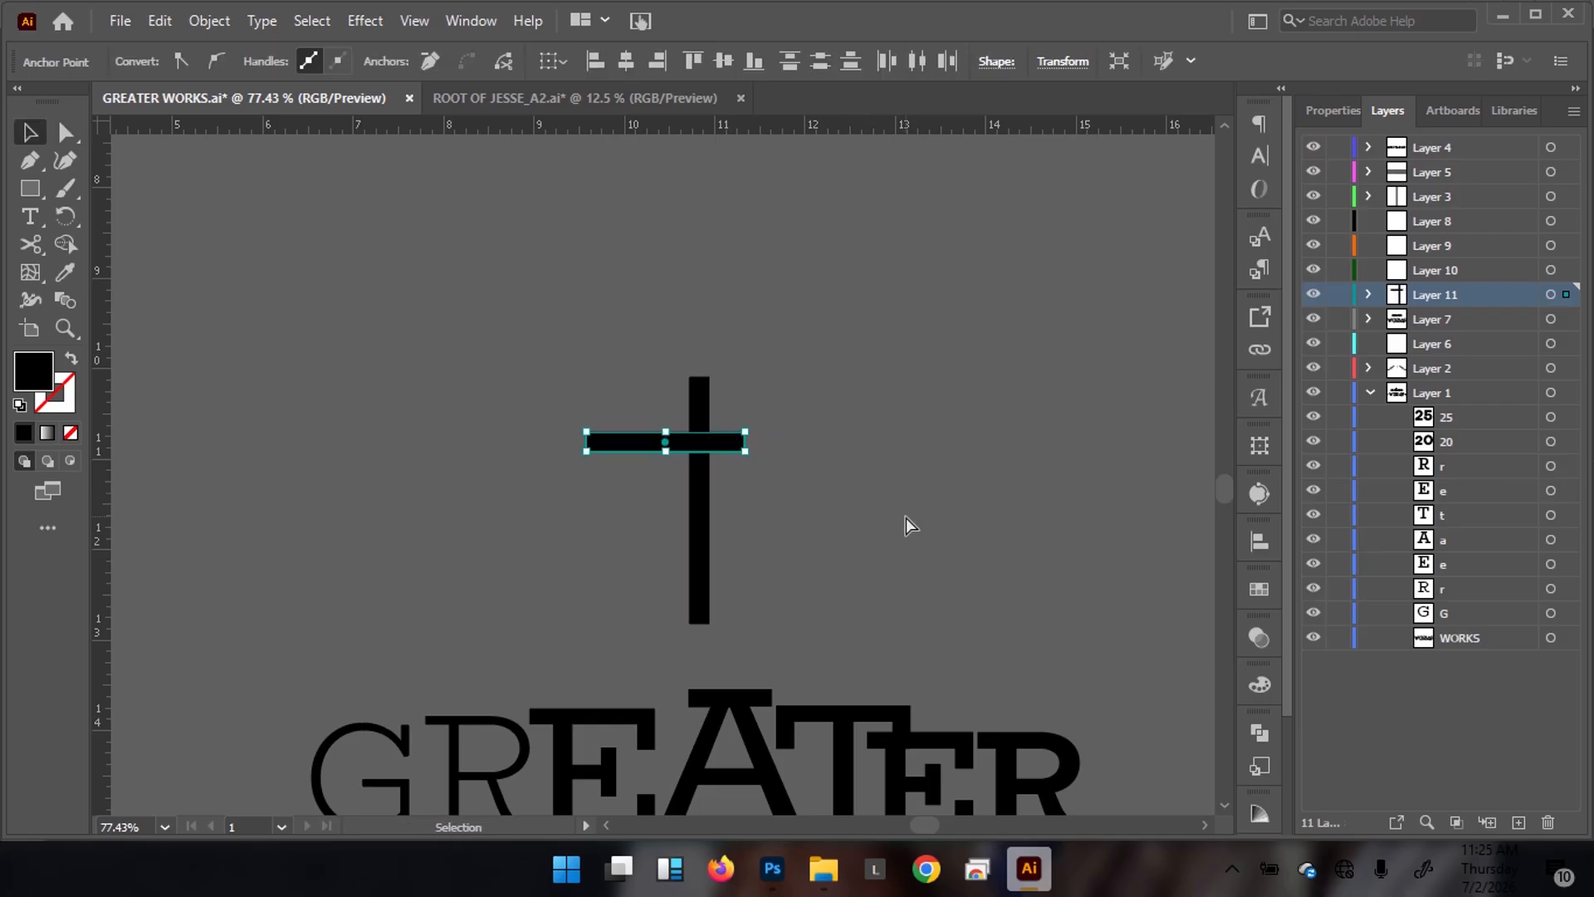
key("shift+Right")
key("shift+Right")
key("ctrl+z")
Trim the crossbar's right end slightly more with fine nudges, and centre the crossbar on the upright
key("a")
left_click_drag(725, 540, 725, 541)
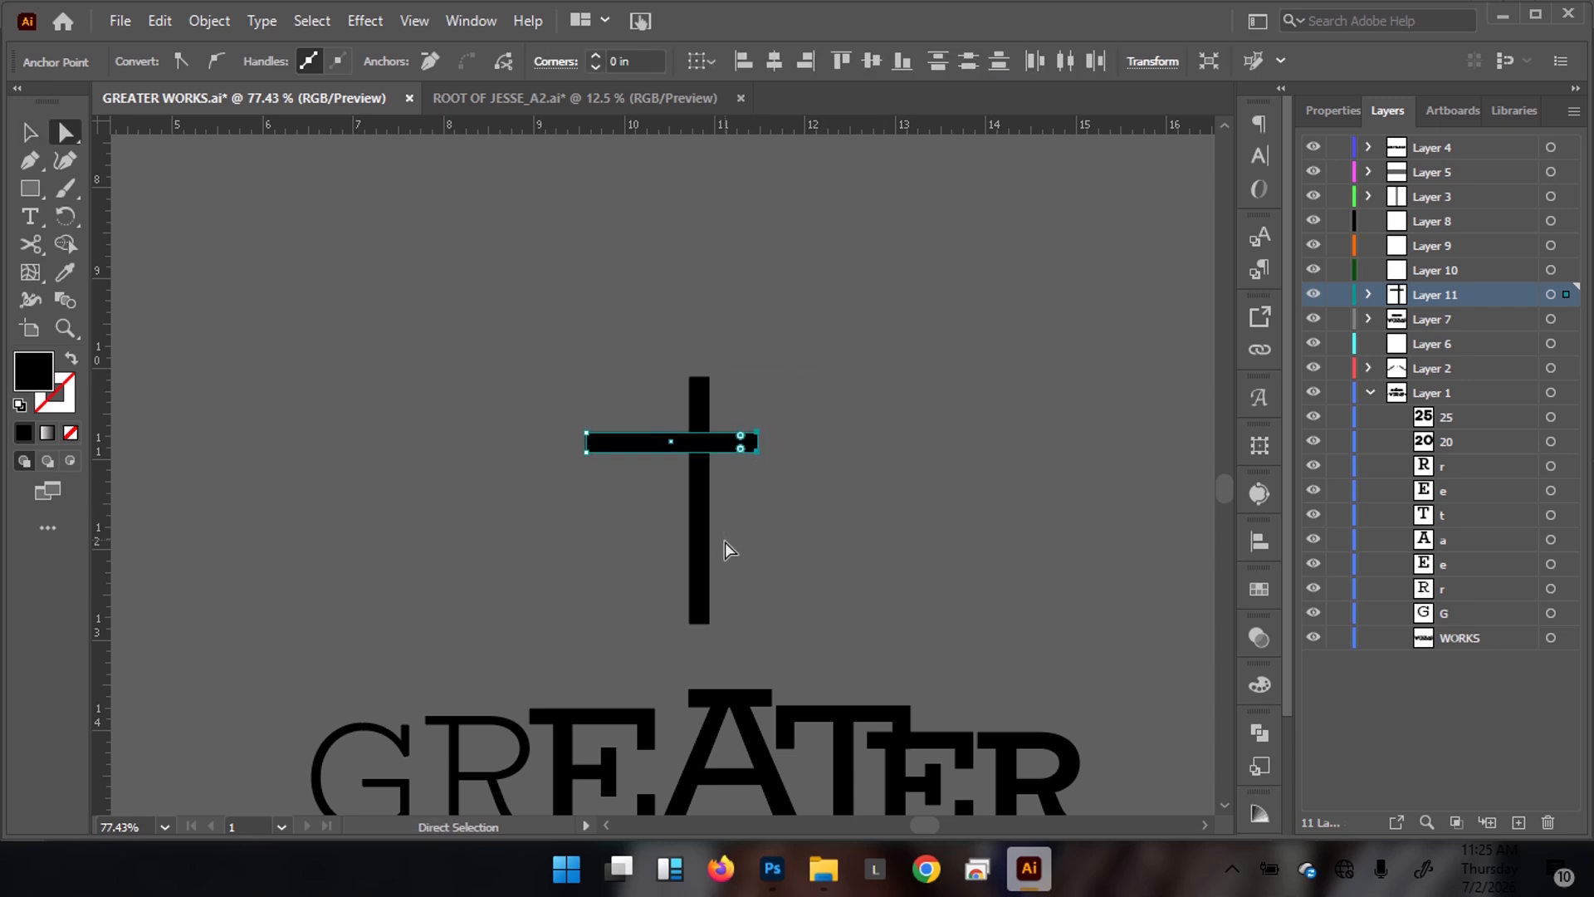
key("Left")
key("Left")
key("Left")
key("Left")
key("Left")
key("Left")
key("Left")
key("Left")
key("Left")
key("v")
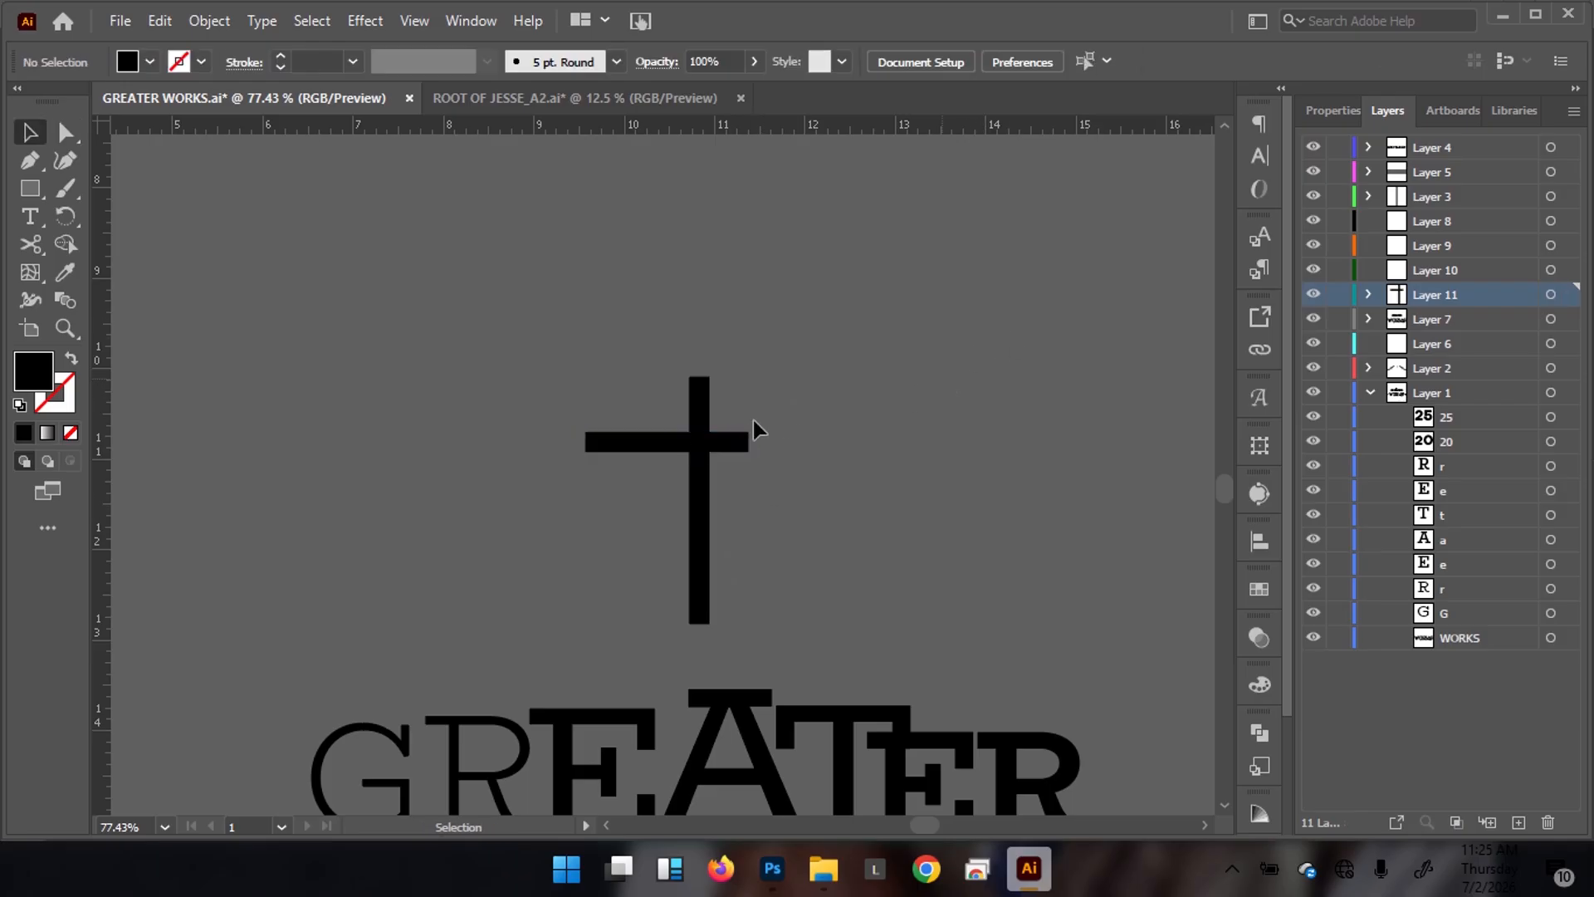
left_click_drag(660, 444, 509, 448)
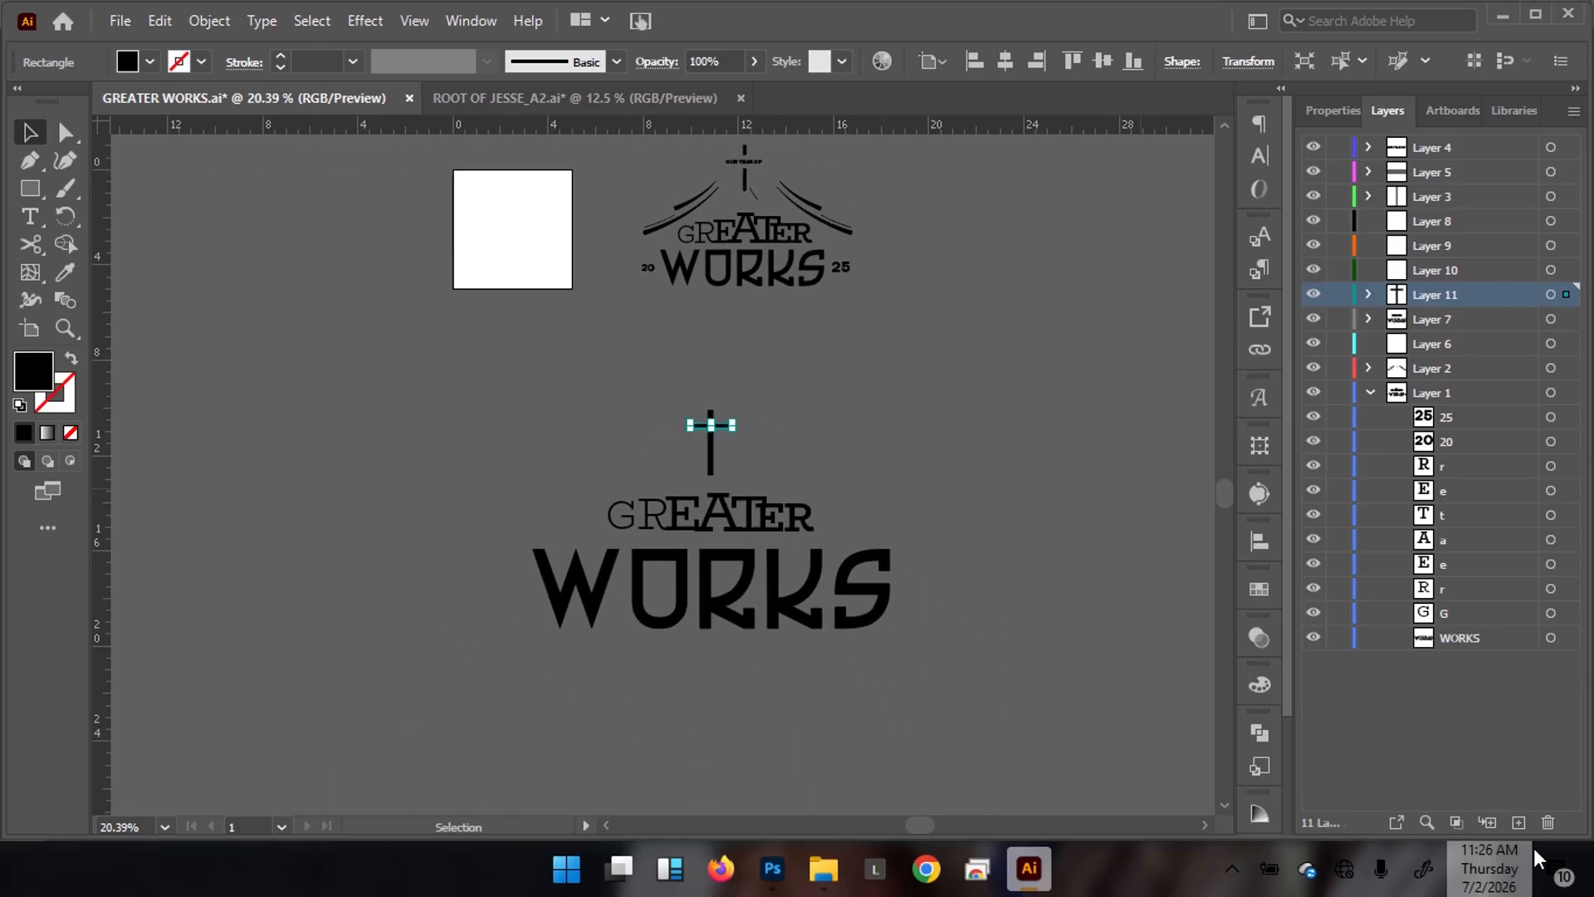
On a new layer, draw an open Pen curve about 5.8 in wide and 3.5 in high, sweeping down from left of the cross past the G
left_click(1518, 822)
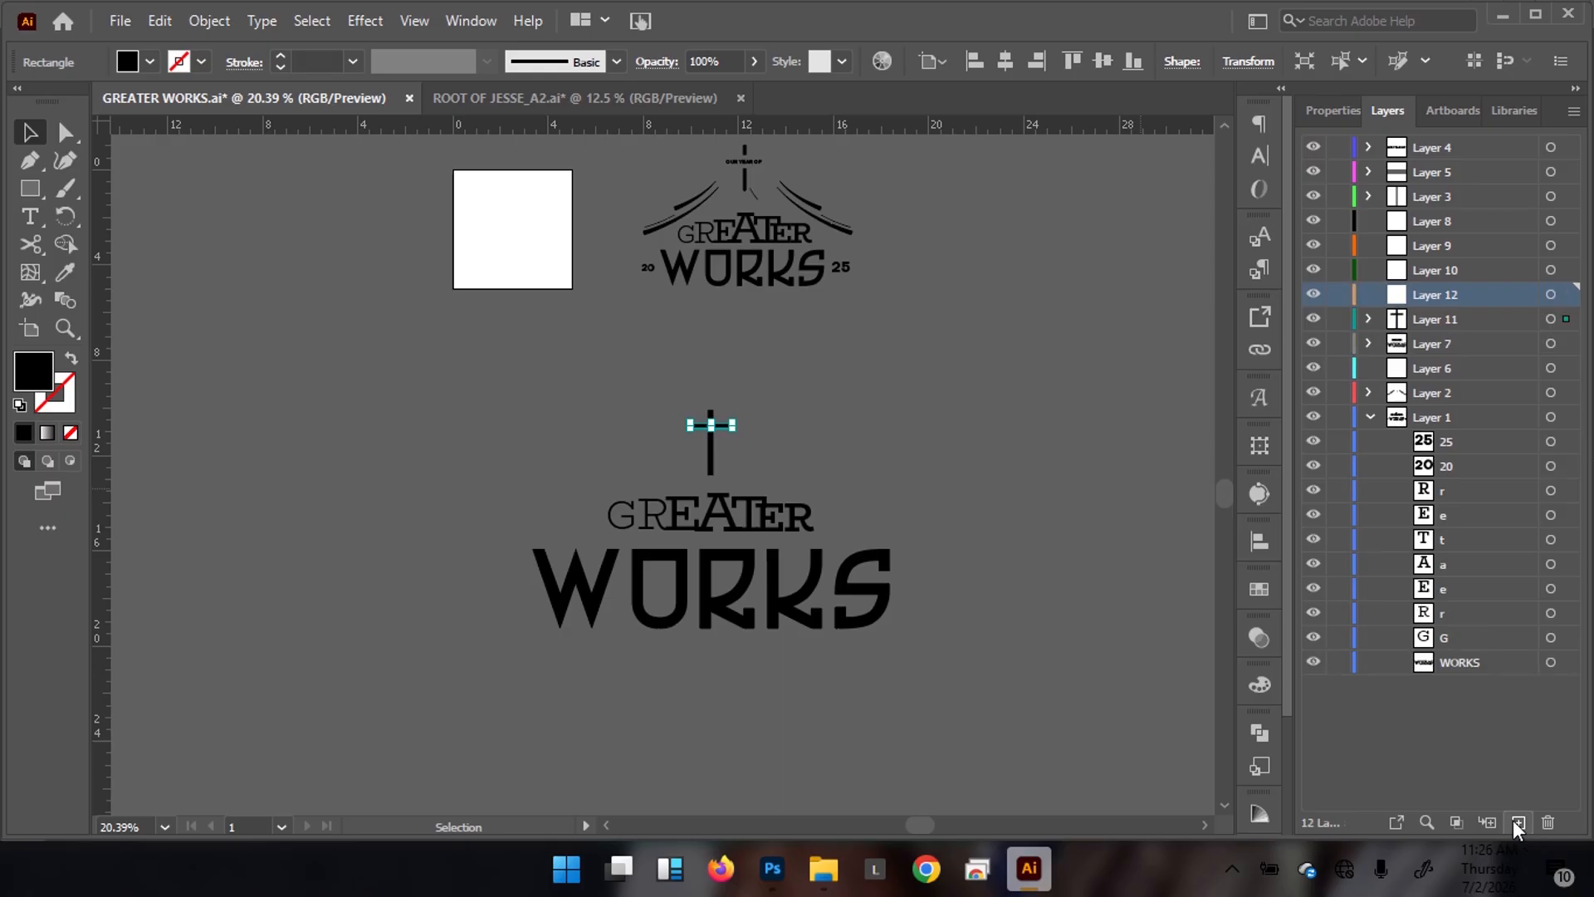
left_click(1550, 296)
left_click_drag(904, 505, 957, 596)
left_click_drag(713, 630, 765, 628)
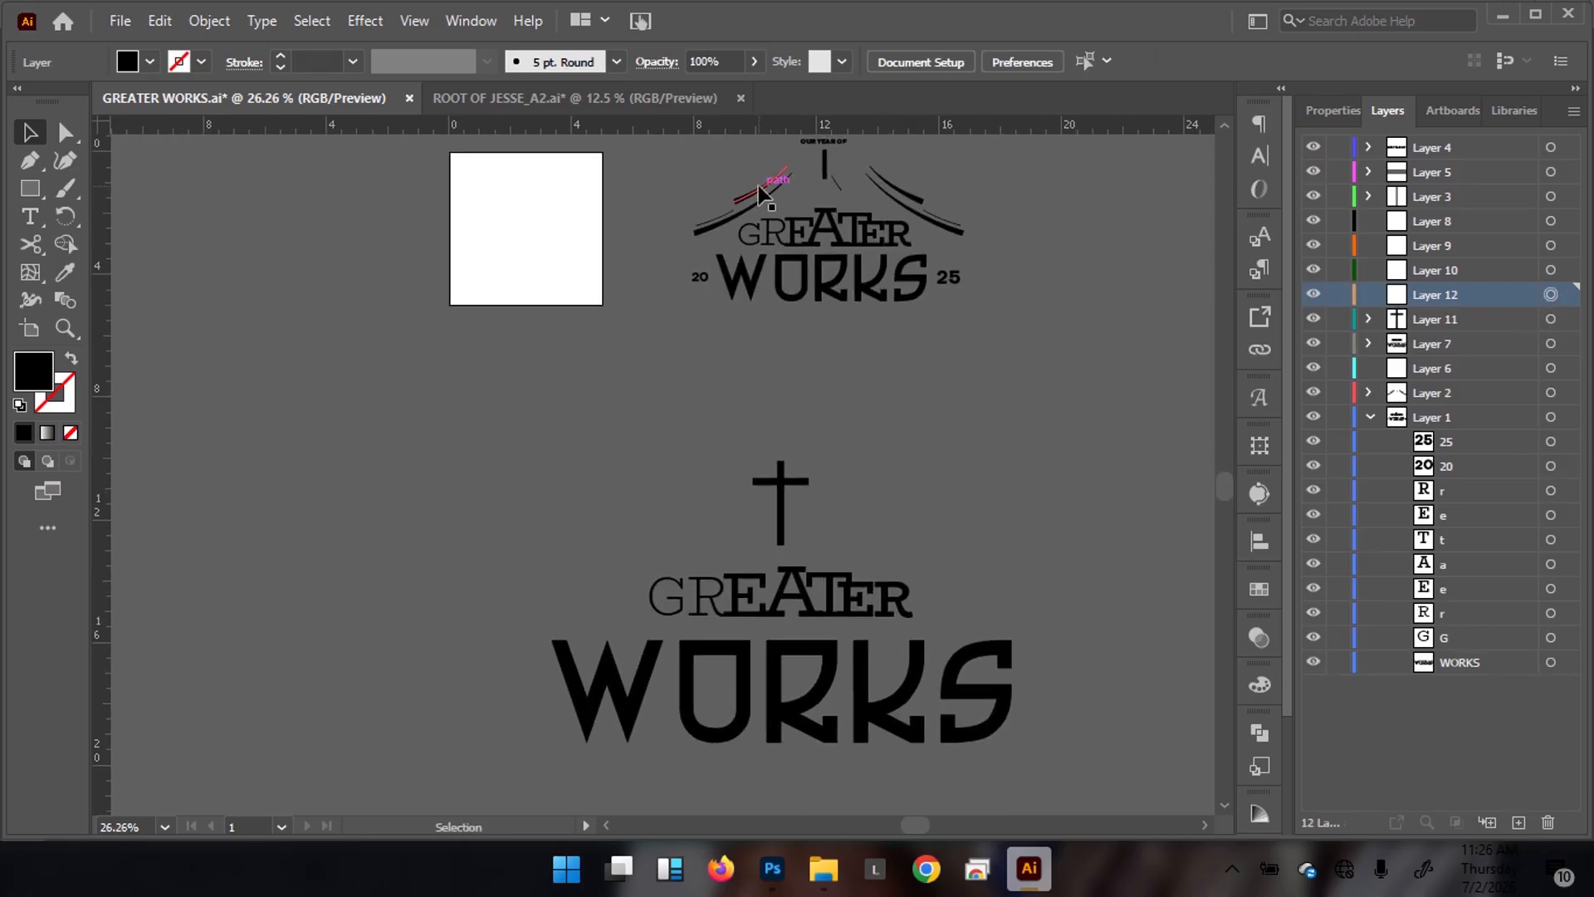
key("p")
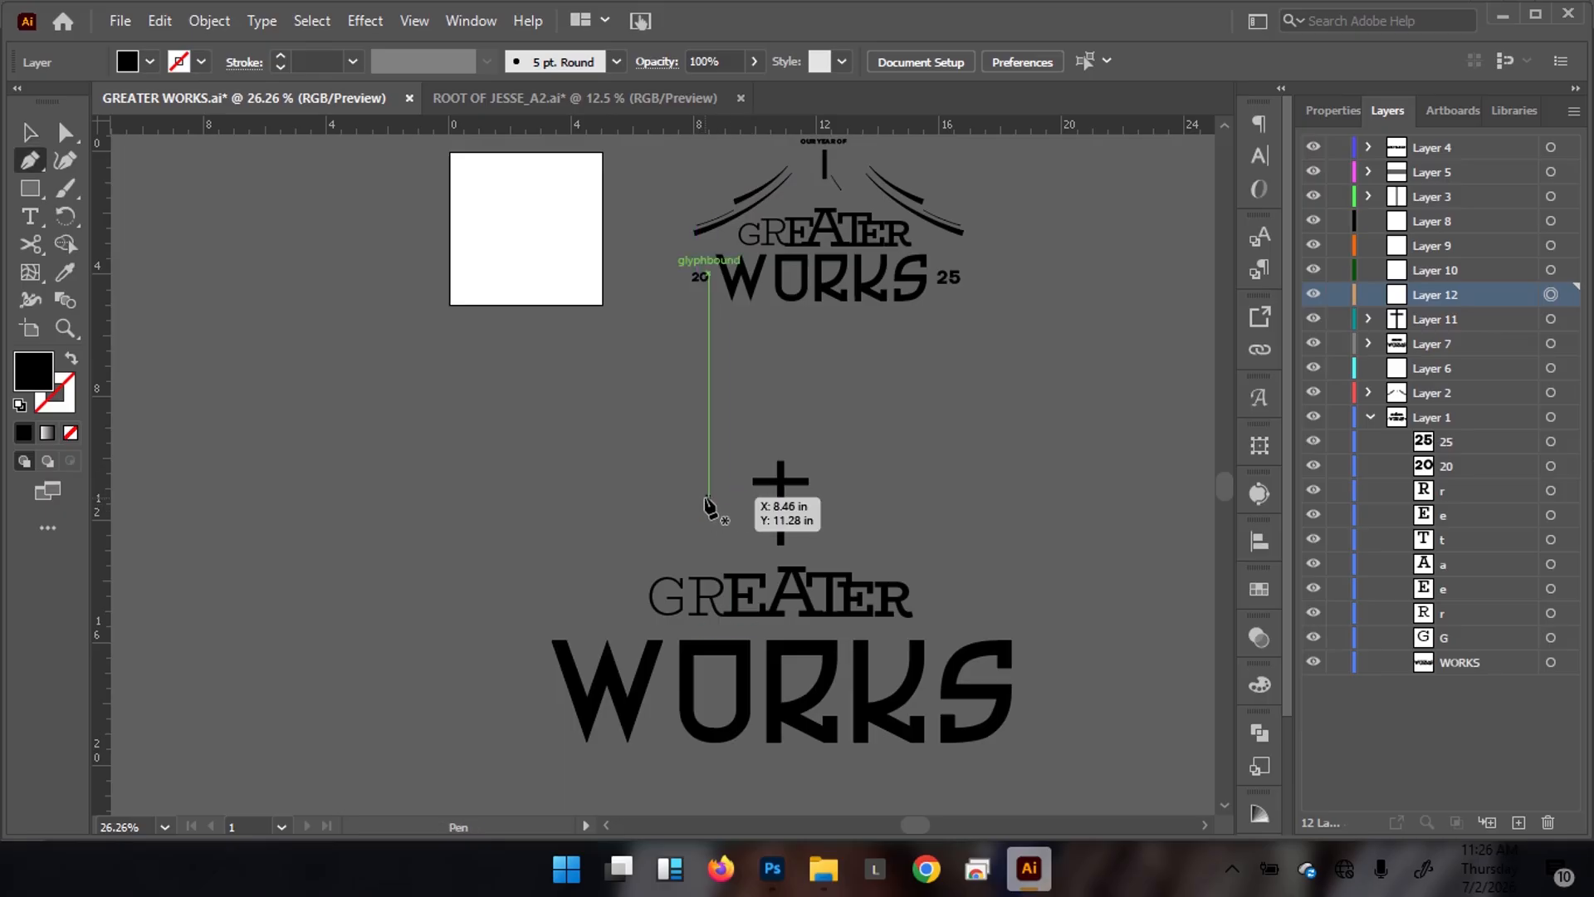
left_click(707, 486)
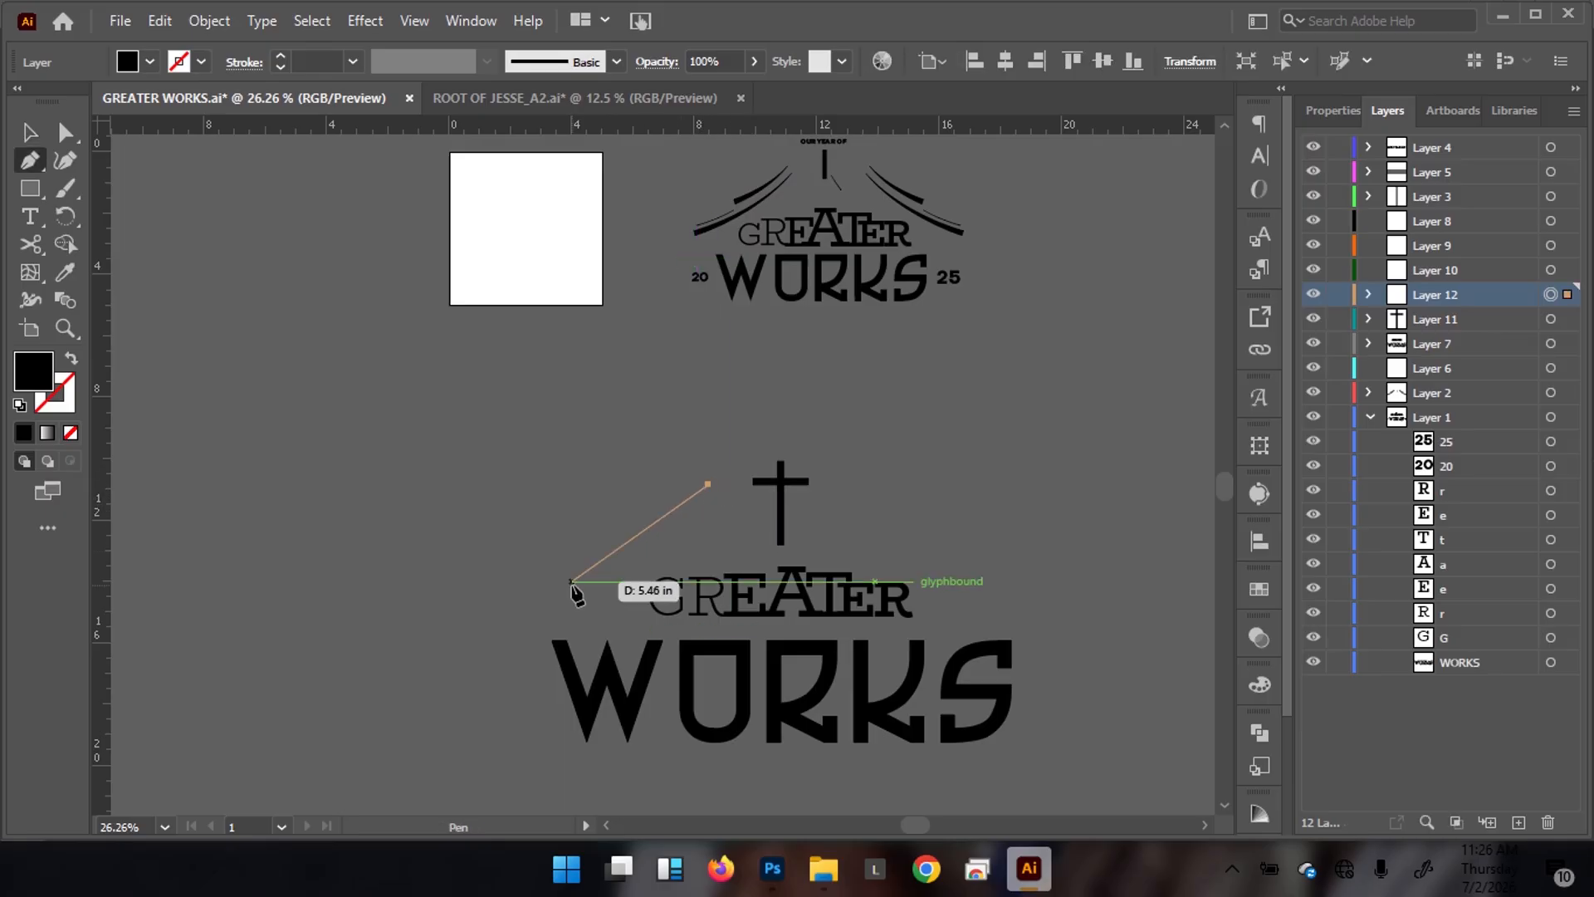
left_click_drag(540, 591, 445, 599)
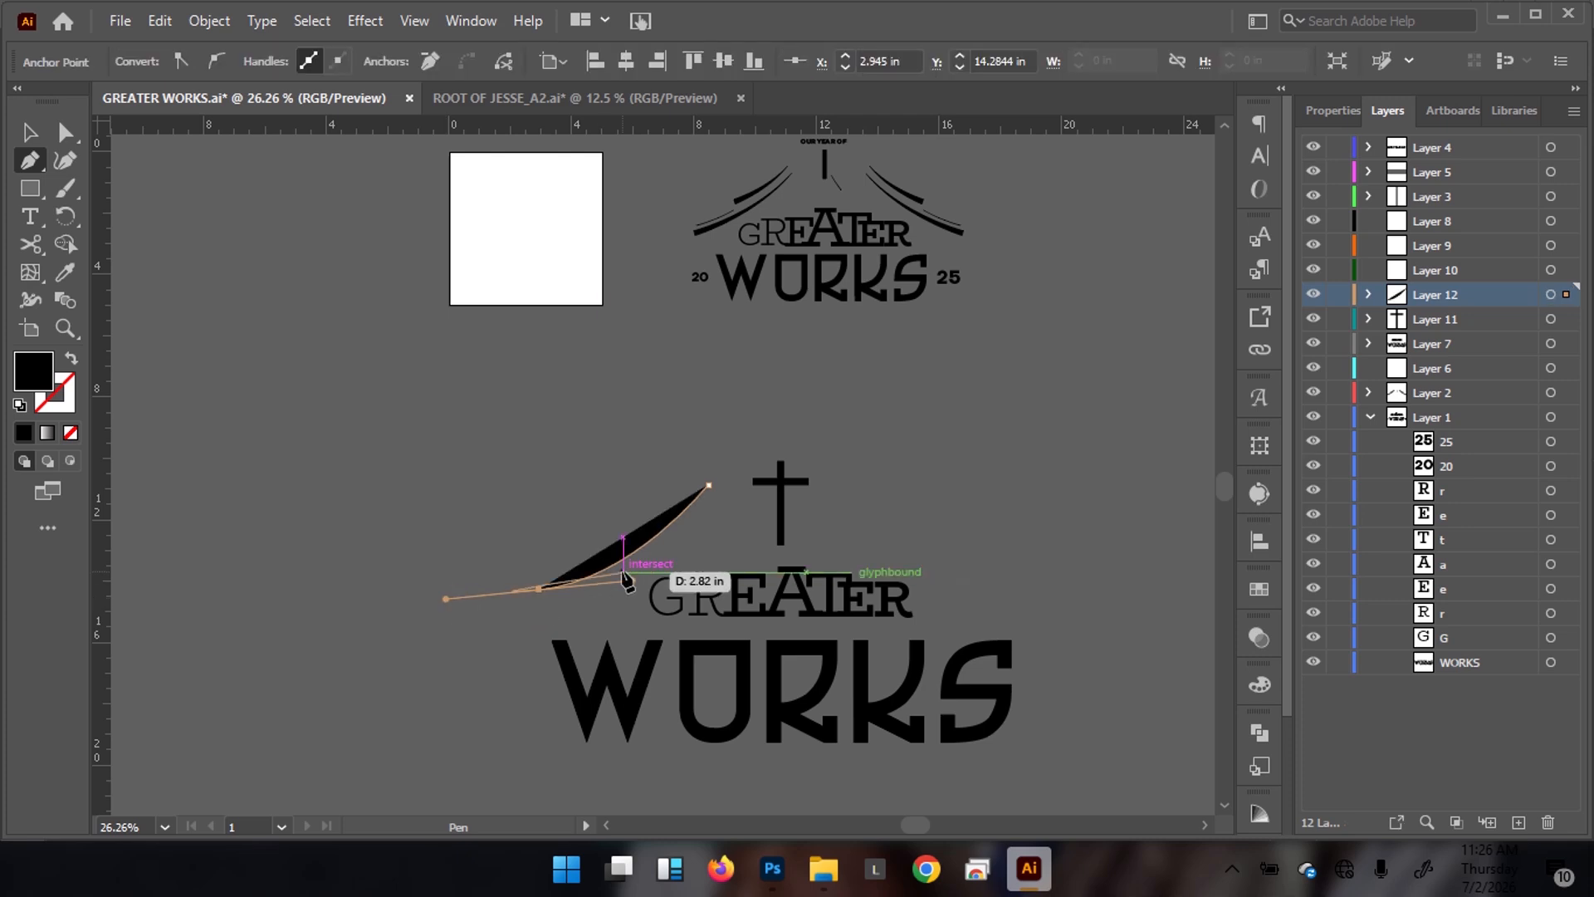
Swap the curve's fill and stroke so it has a black outline and no fill, and deselect it
key("v")
left_click(72, 360)
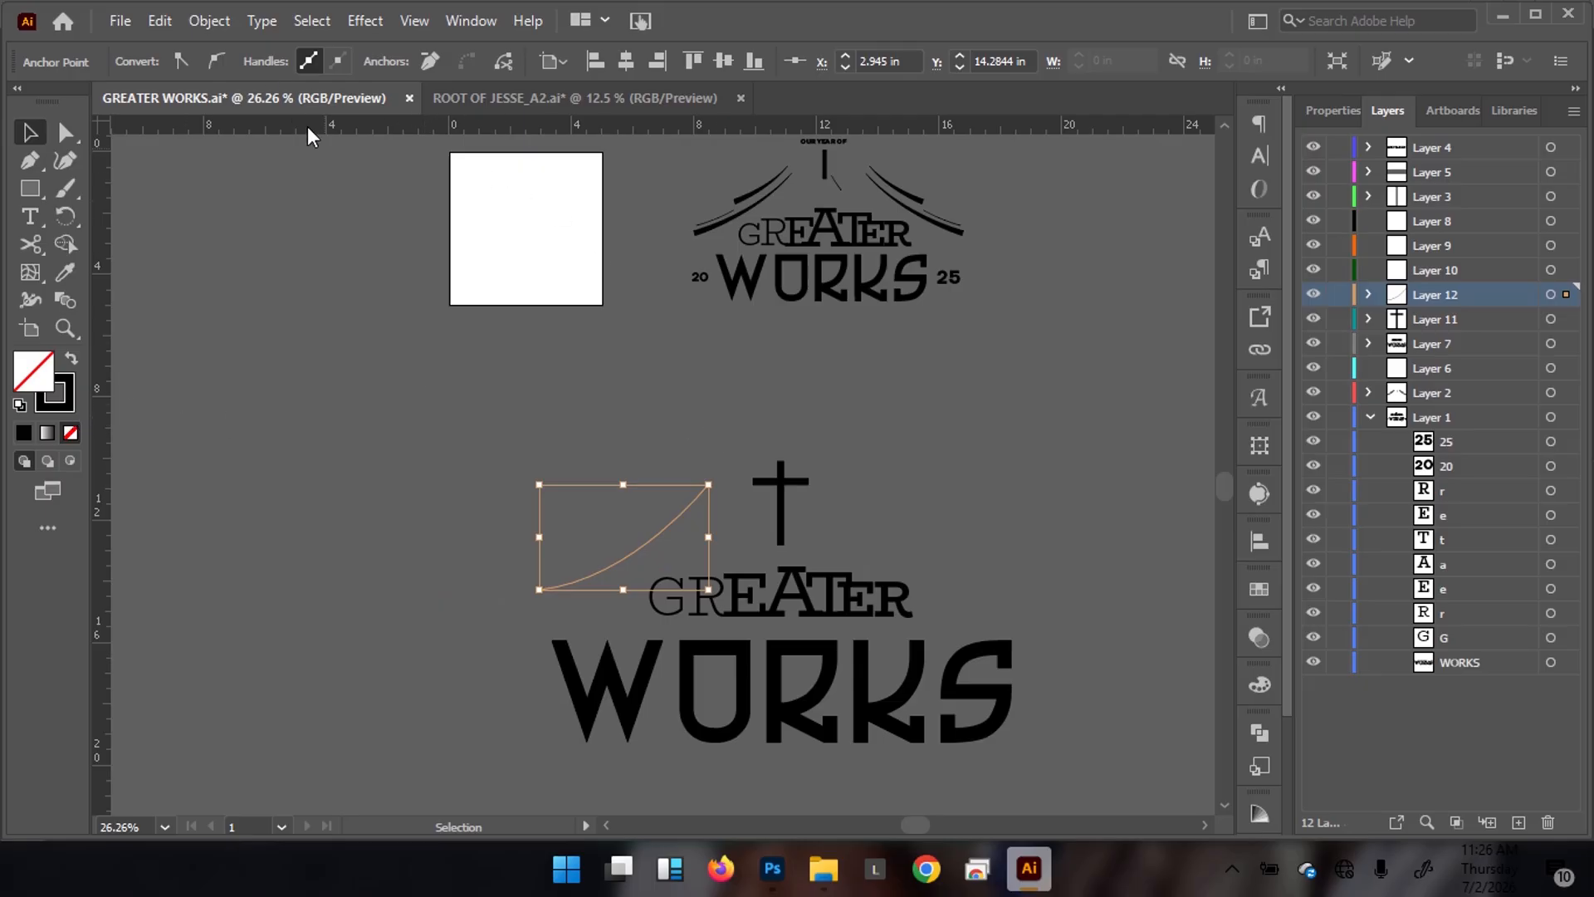
left_click(591, 399)
Duplicate the curve to a position slightly above and to the right of the original
left_click_drag(683, 552, 715, 479)
left_click(704, 492)
key("a")
key("v")
left_click(637, 510)
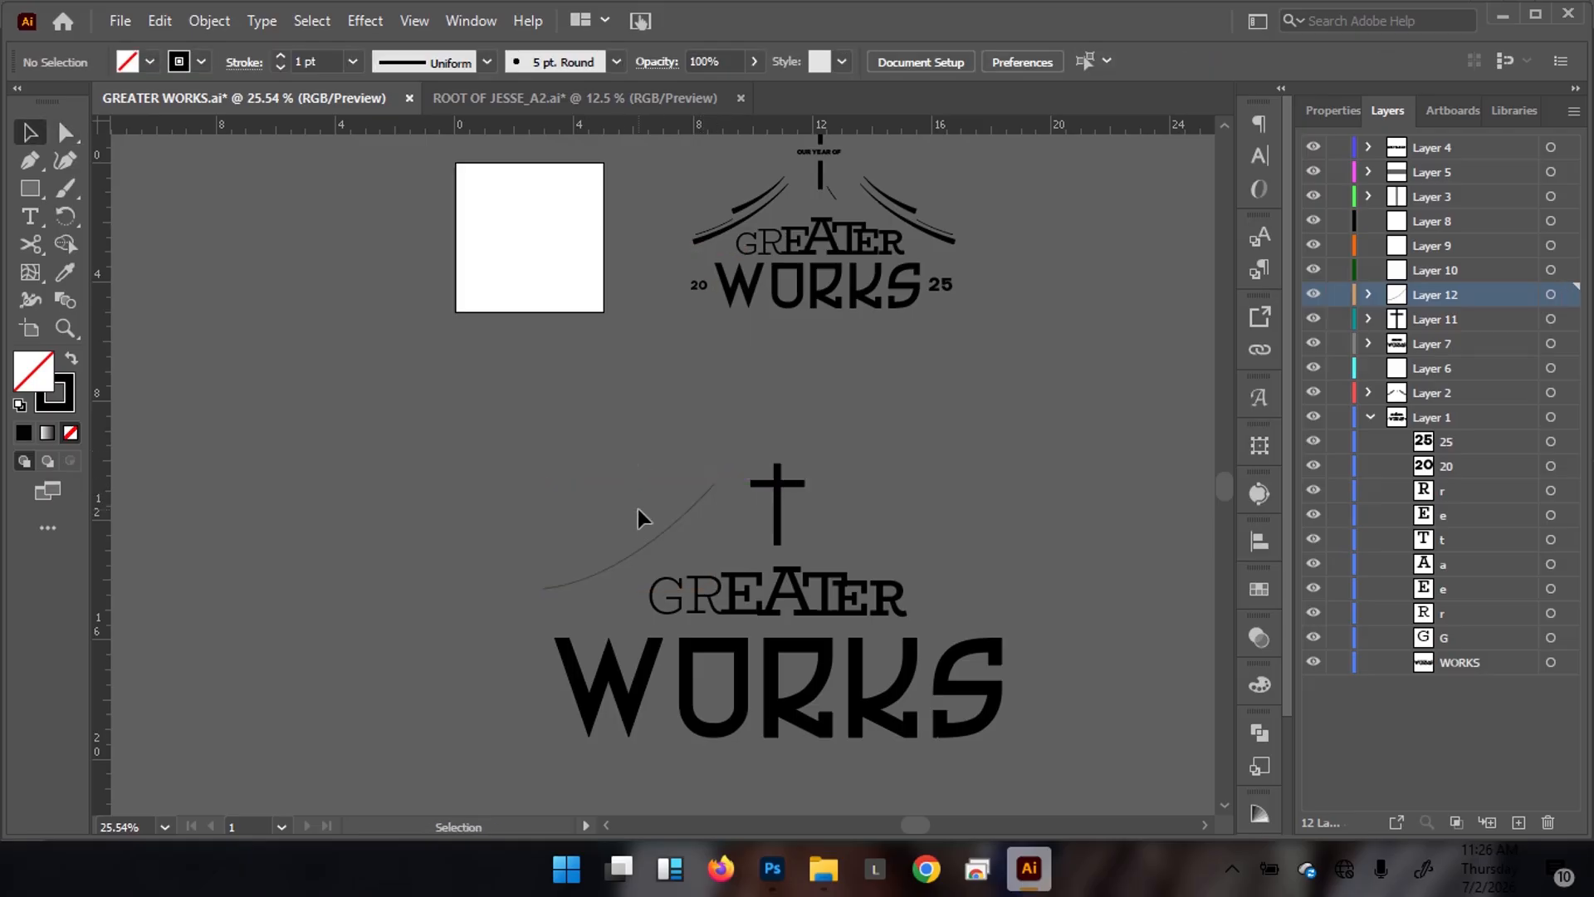
left_click(646, 551)
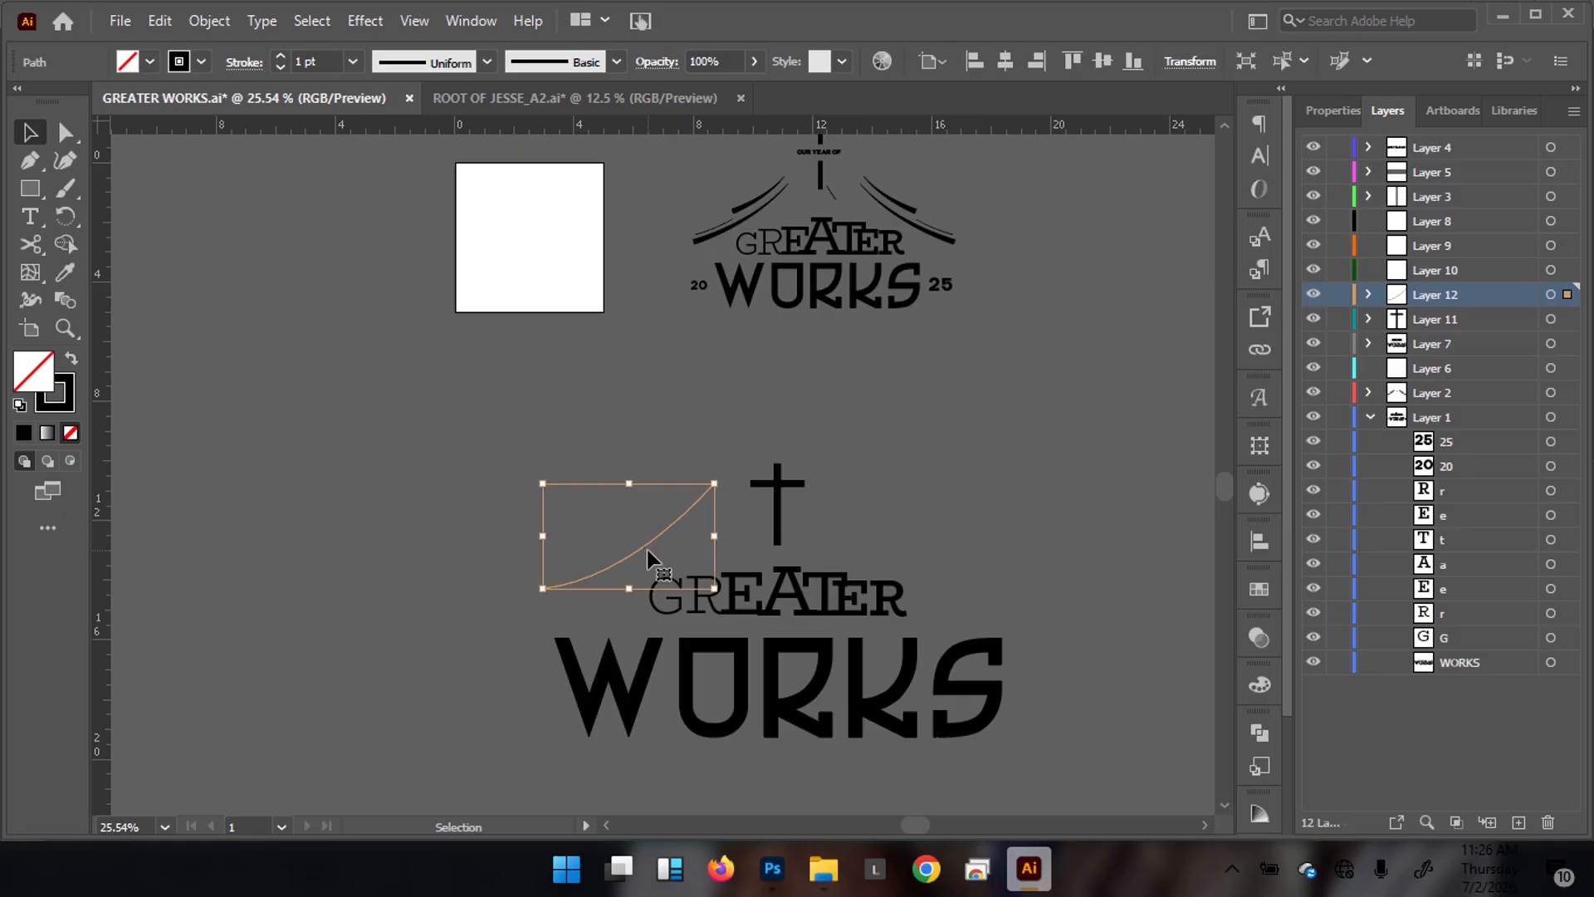
left_click_drag(650, 554, 658, 515)
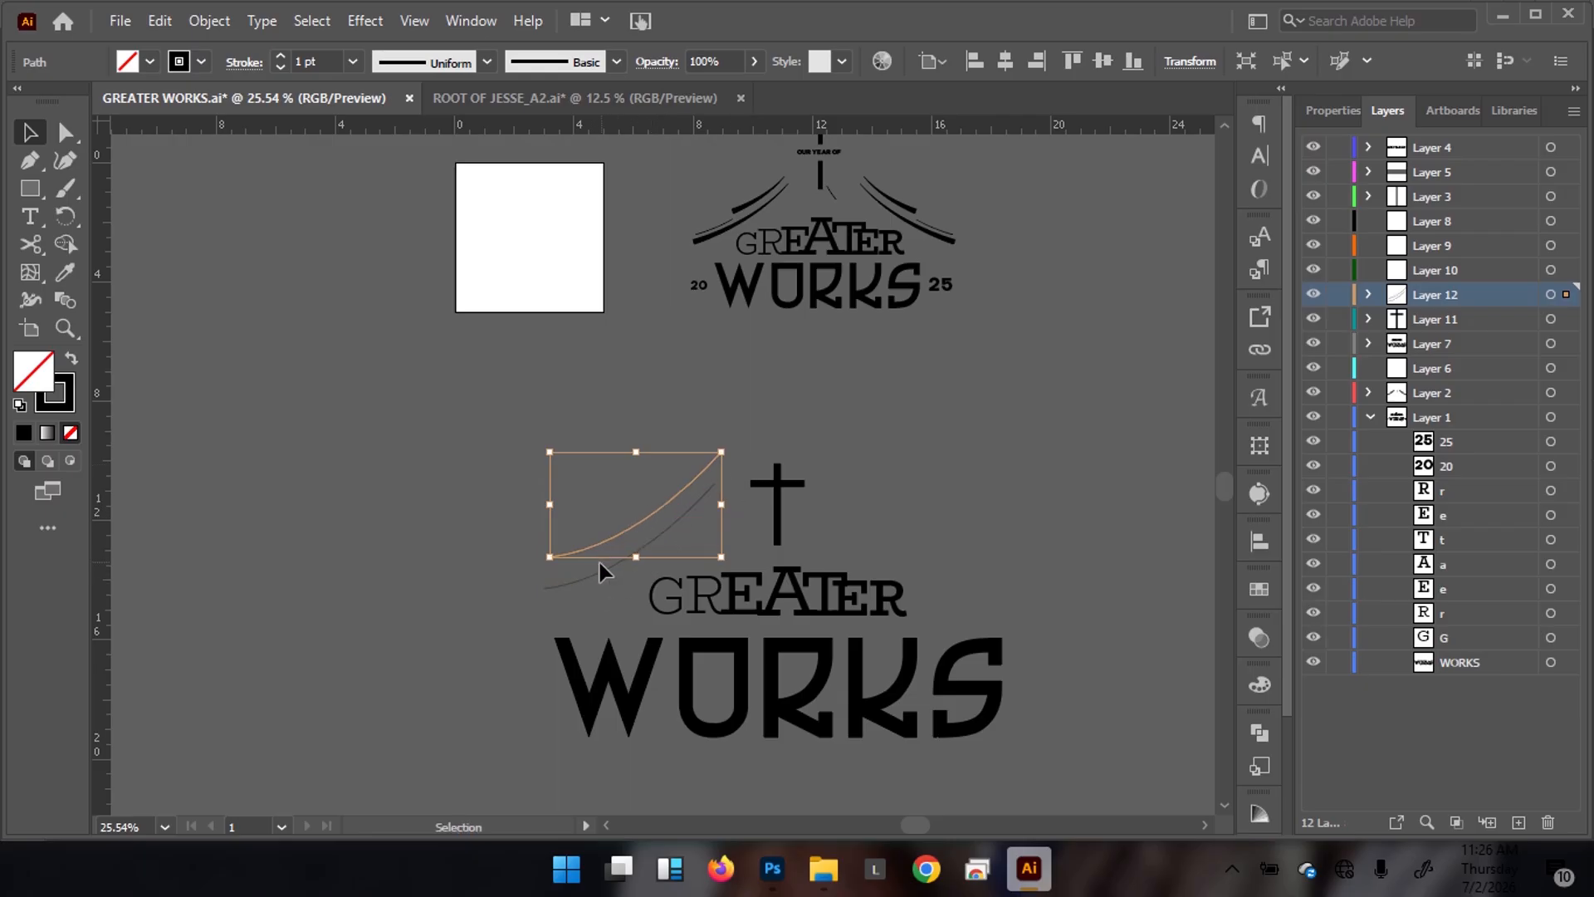
Increase the lower curve's stroke to 13 pt and apply the triangular tapered width profile
left_click(573, 581)
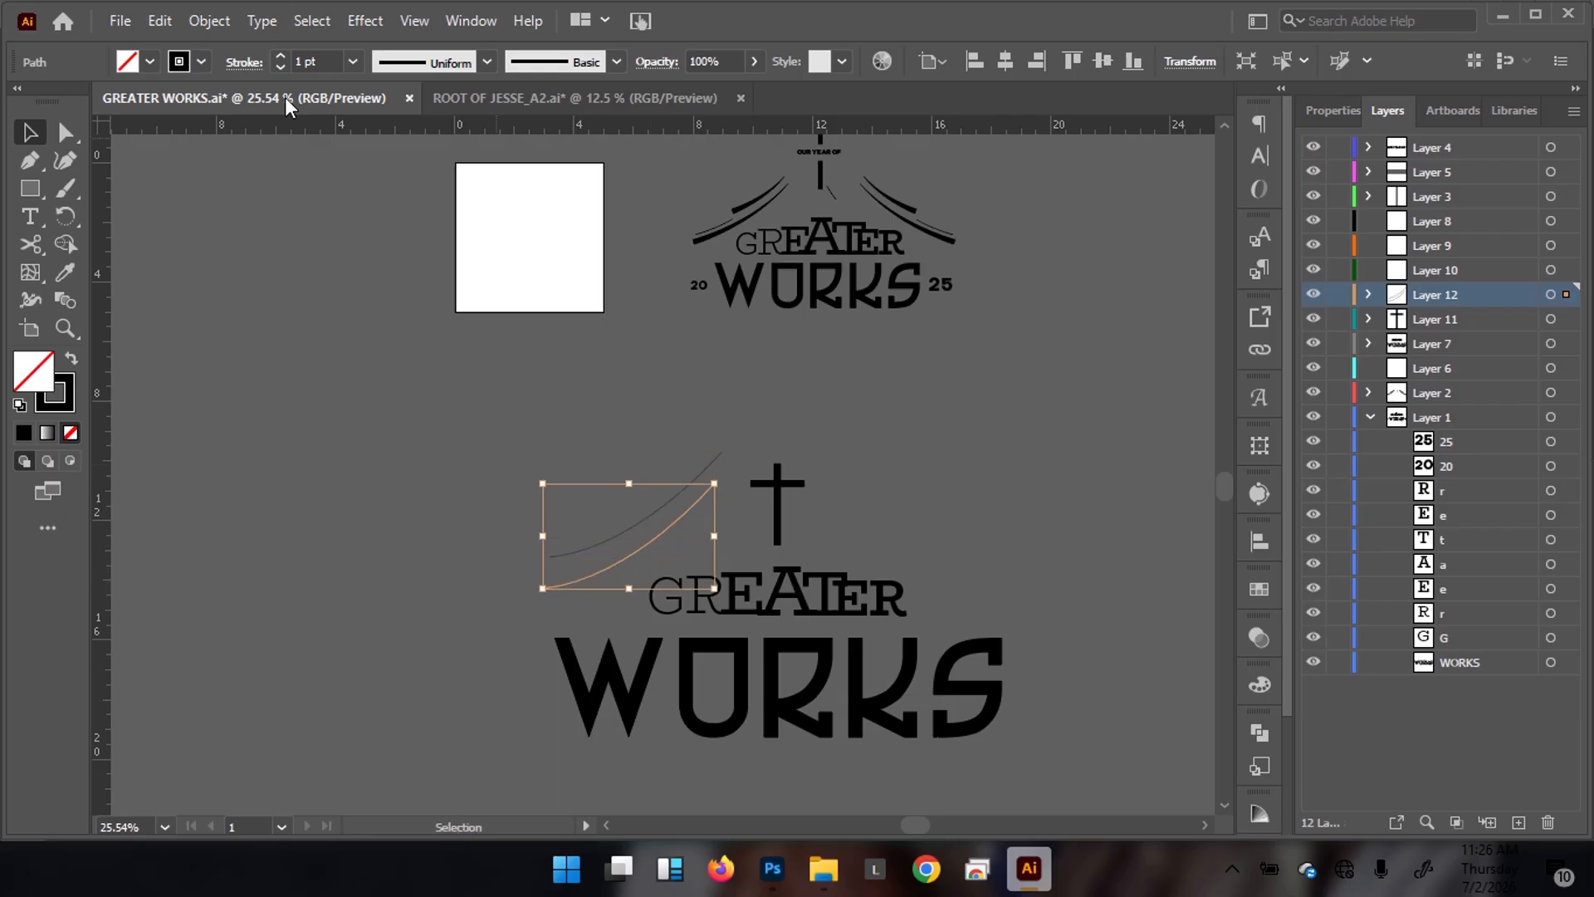
left_click(280, 57)
left_click(279, 57)
left_click(280, 57)
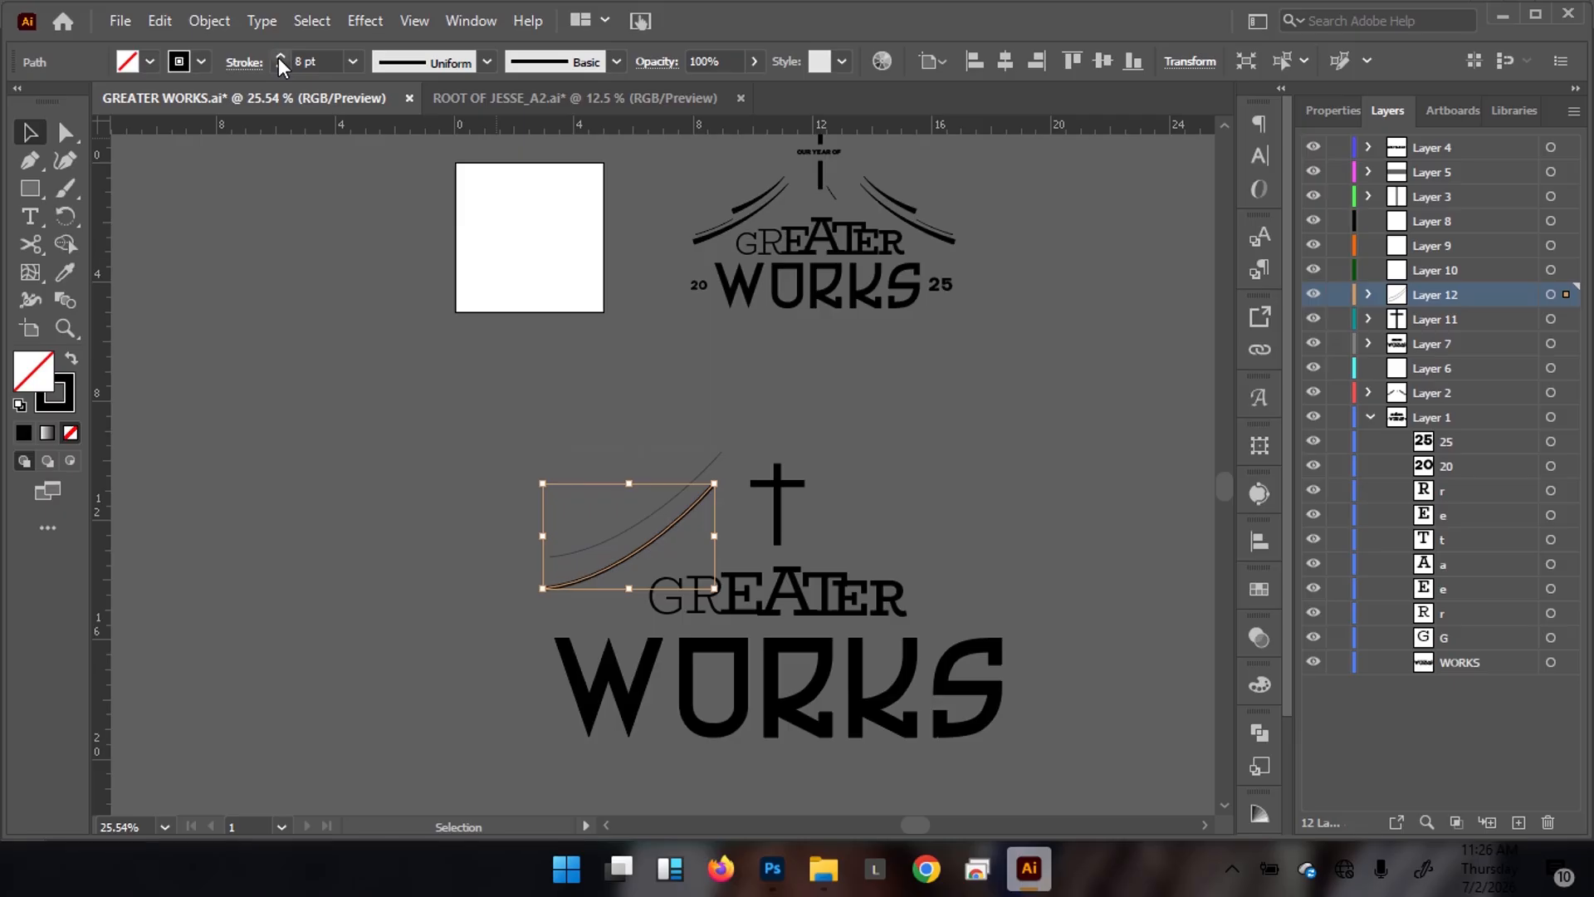
left_click(481, 62)
left_click(407, 246)
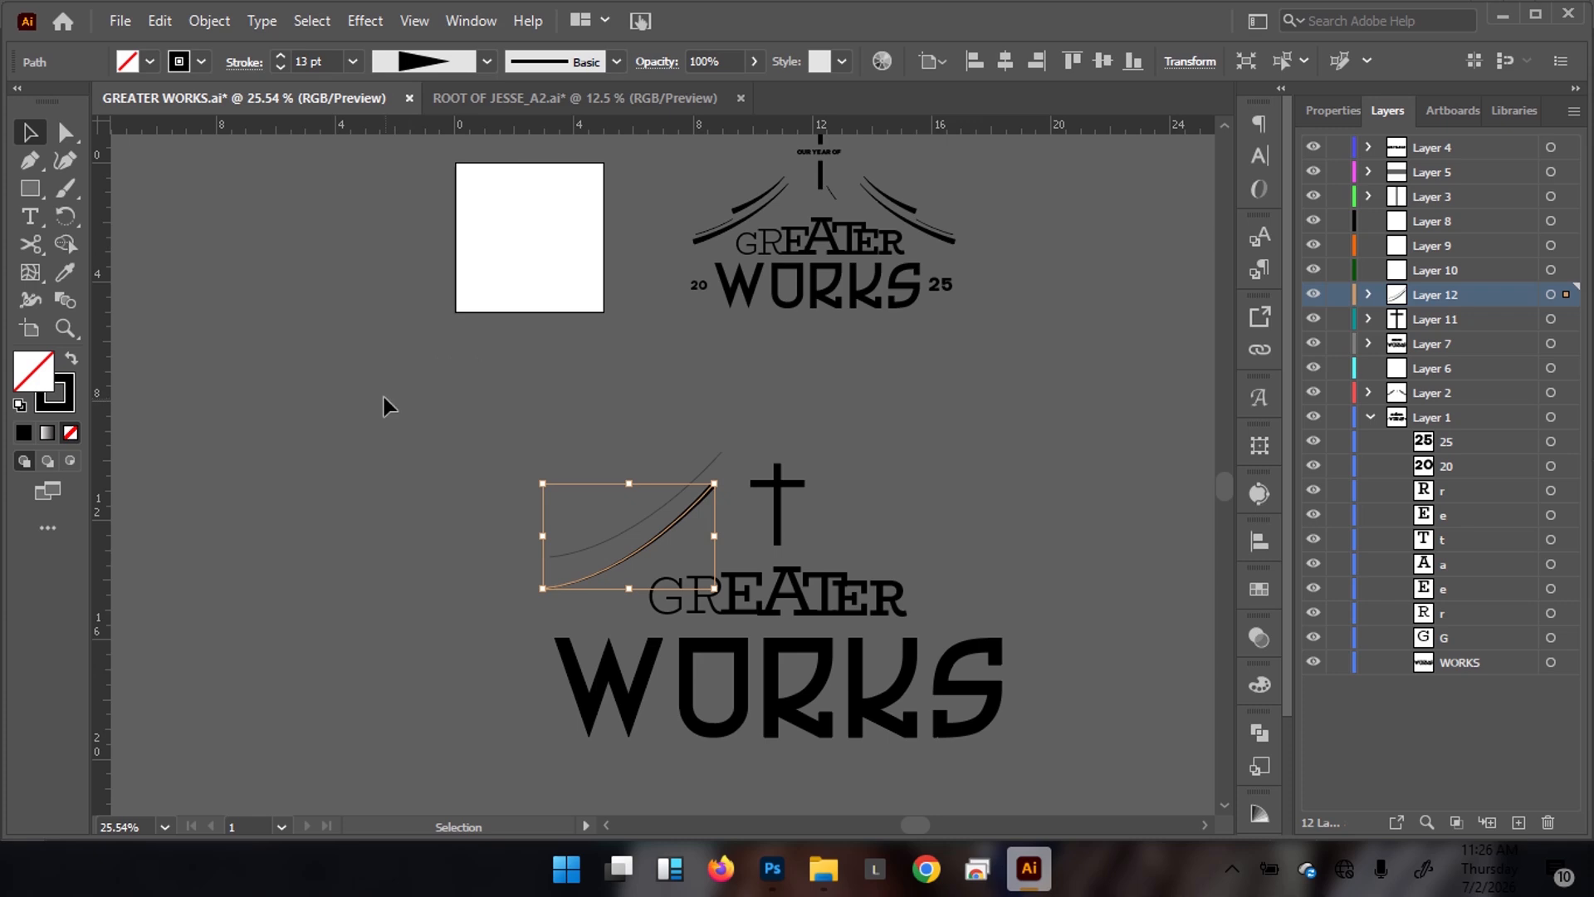
Flip the lower curve's width profile so its outer end is thick, raise the stroke to 15 pt, and deselect it
left_click(1332, 110)
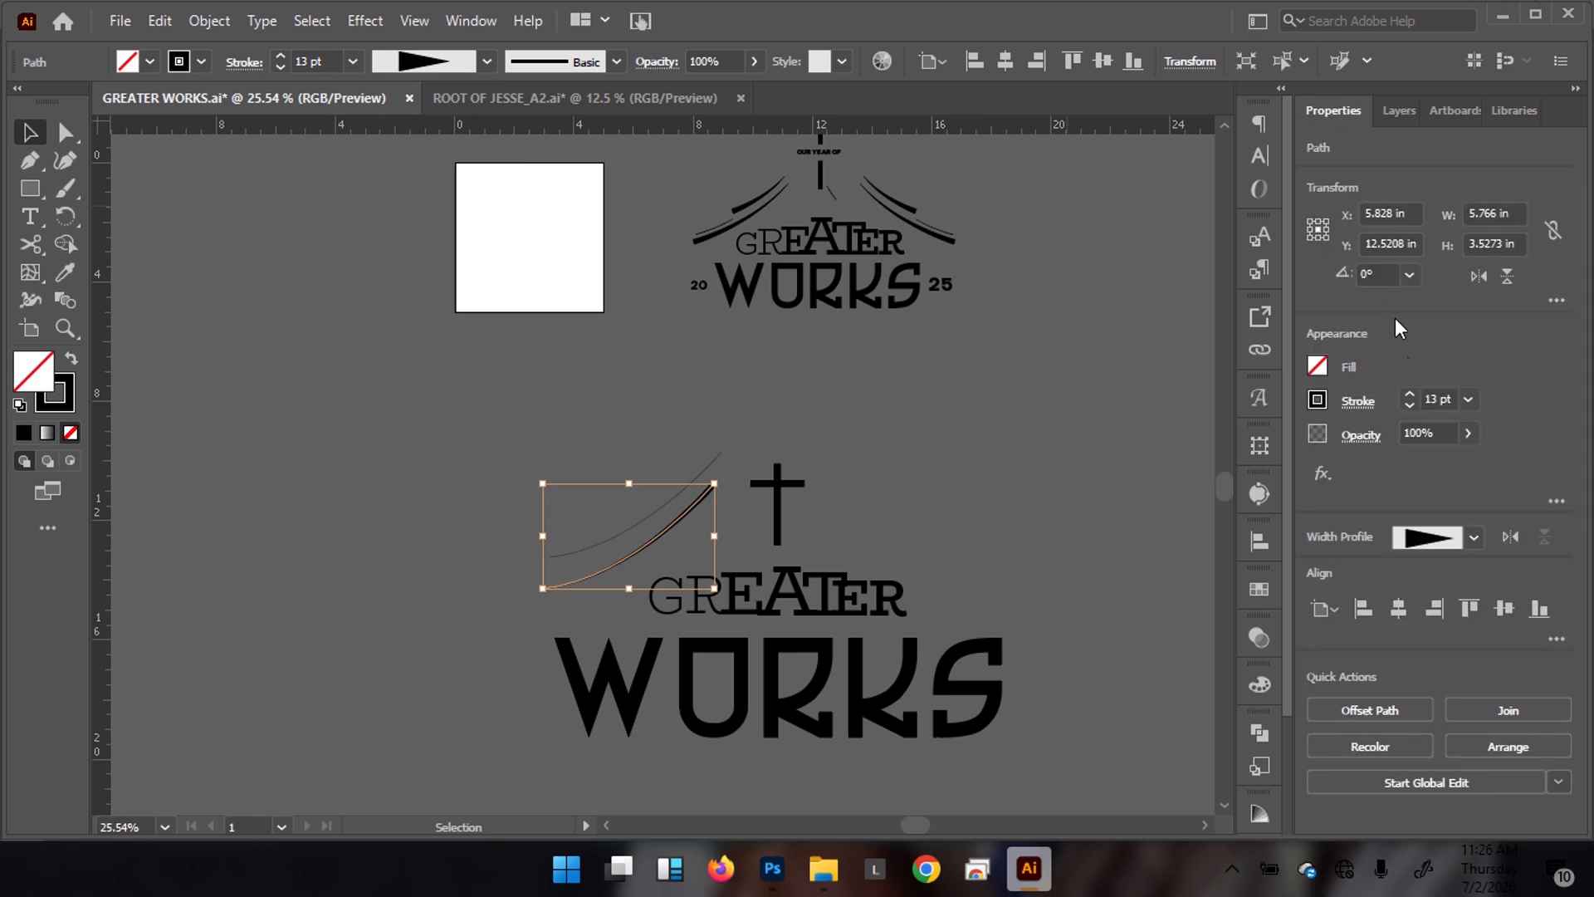
left_click(1510, 536)
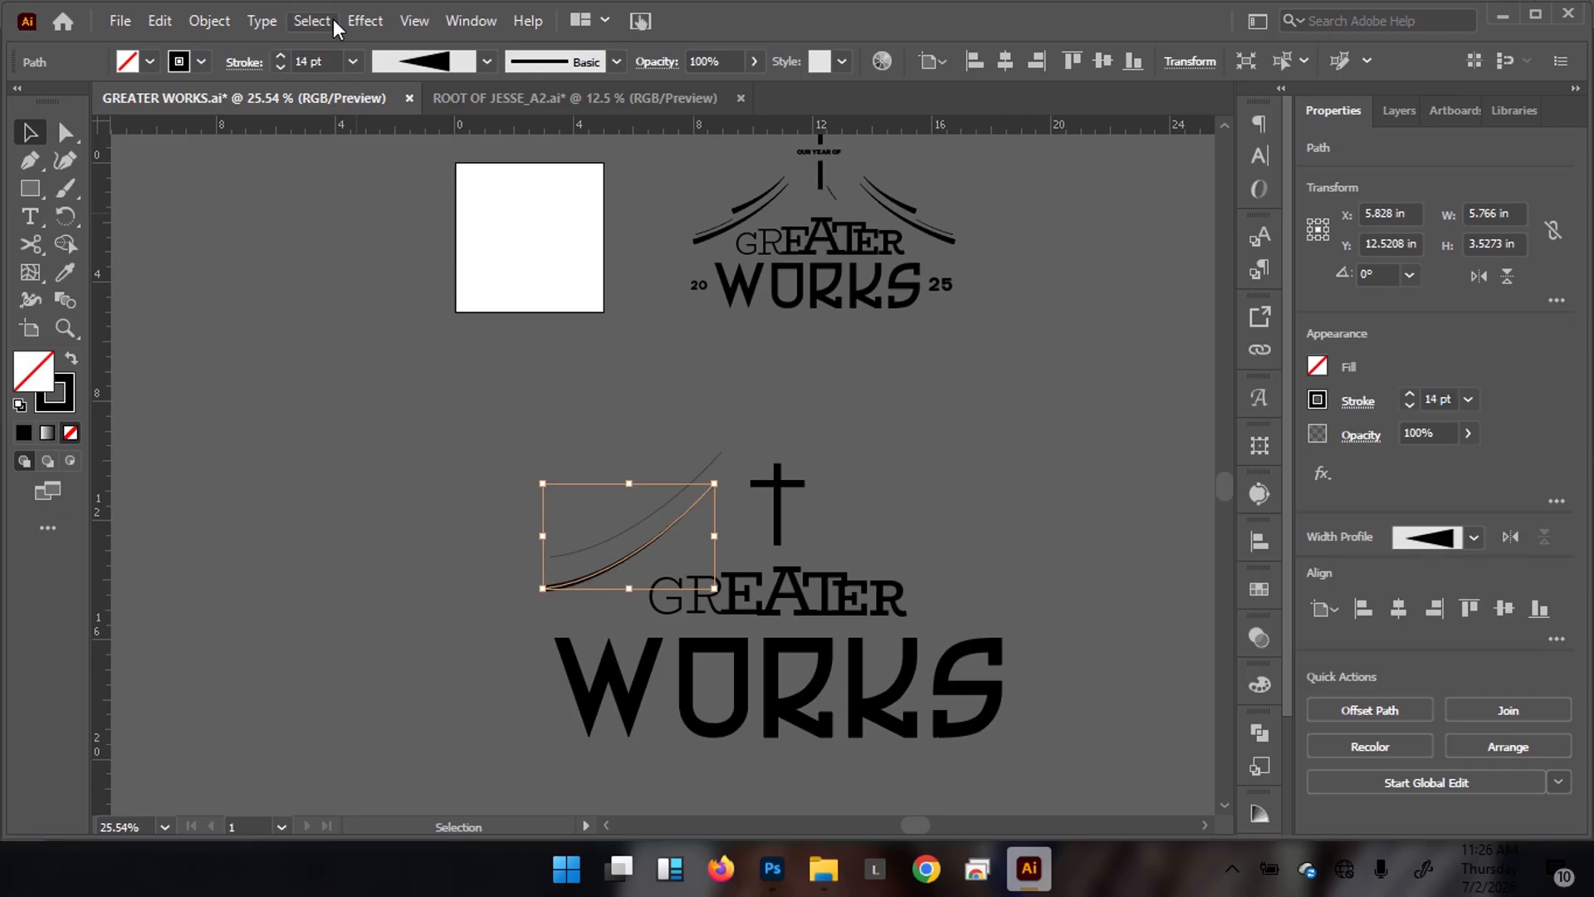
left_click(532, 377)
key("ctrl+space")
left_click_drag(595, 585, 626, 592)
key("space")
left_click_drag(616, 536, 596, 598)
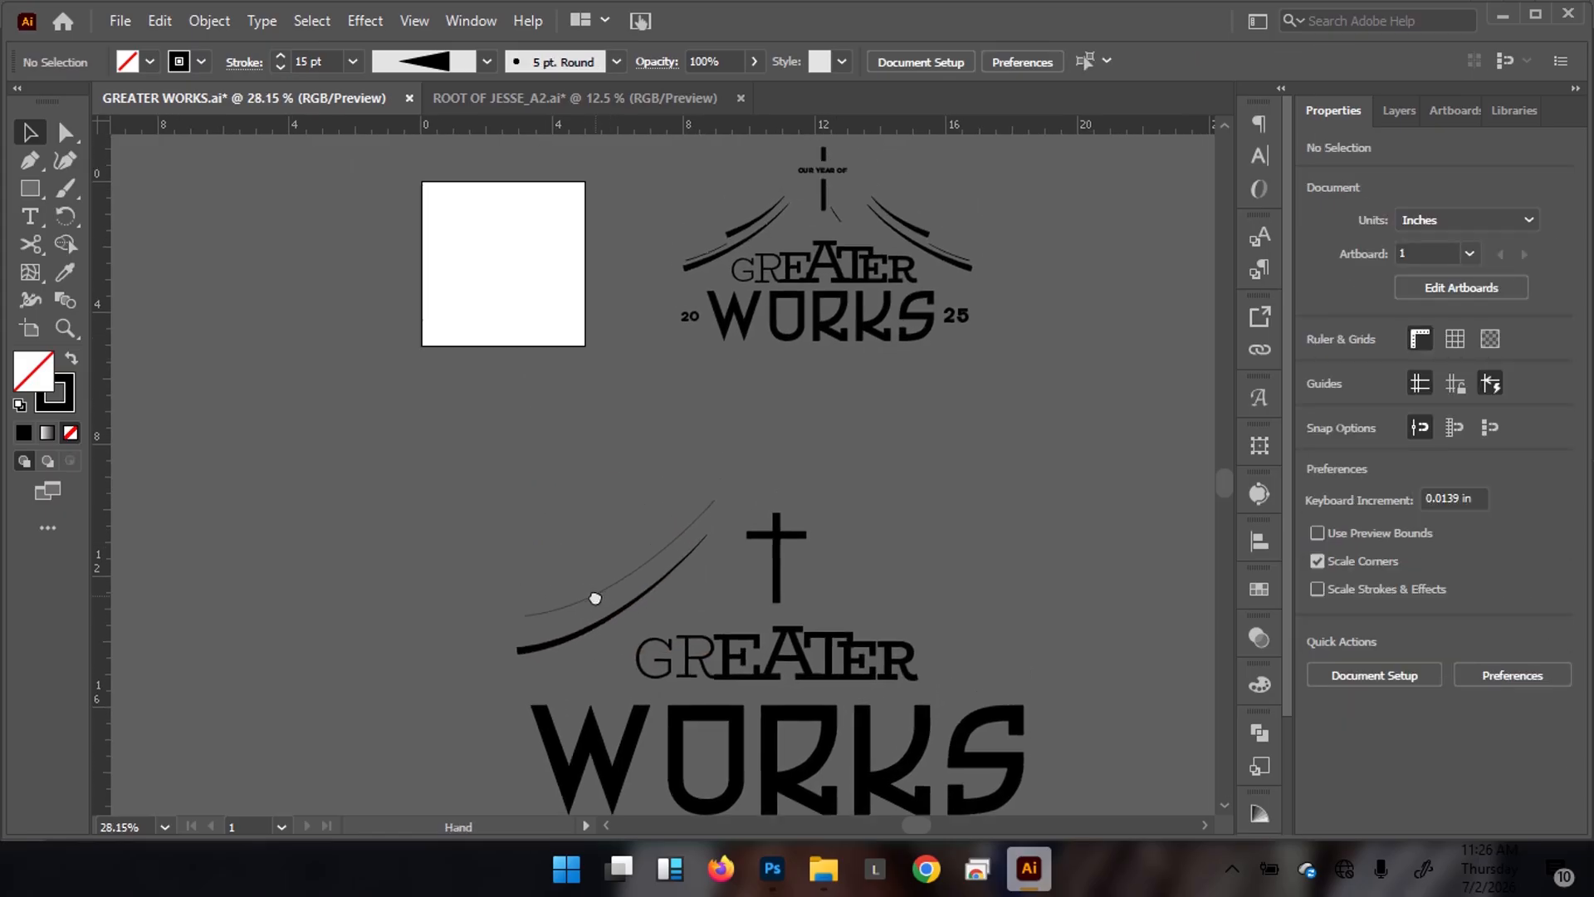
Make another copy of the thin upper curve, placed above the other two curves
left_click(581, 601)
left_click(573, 600)
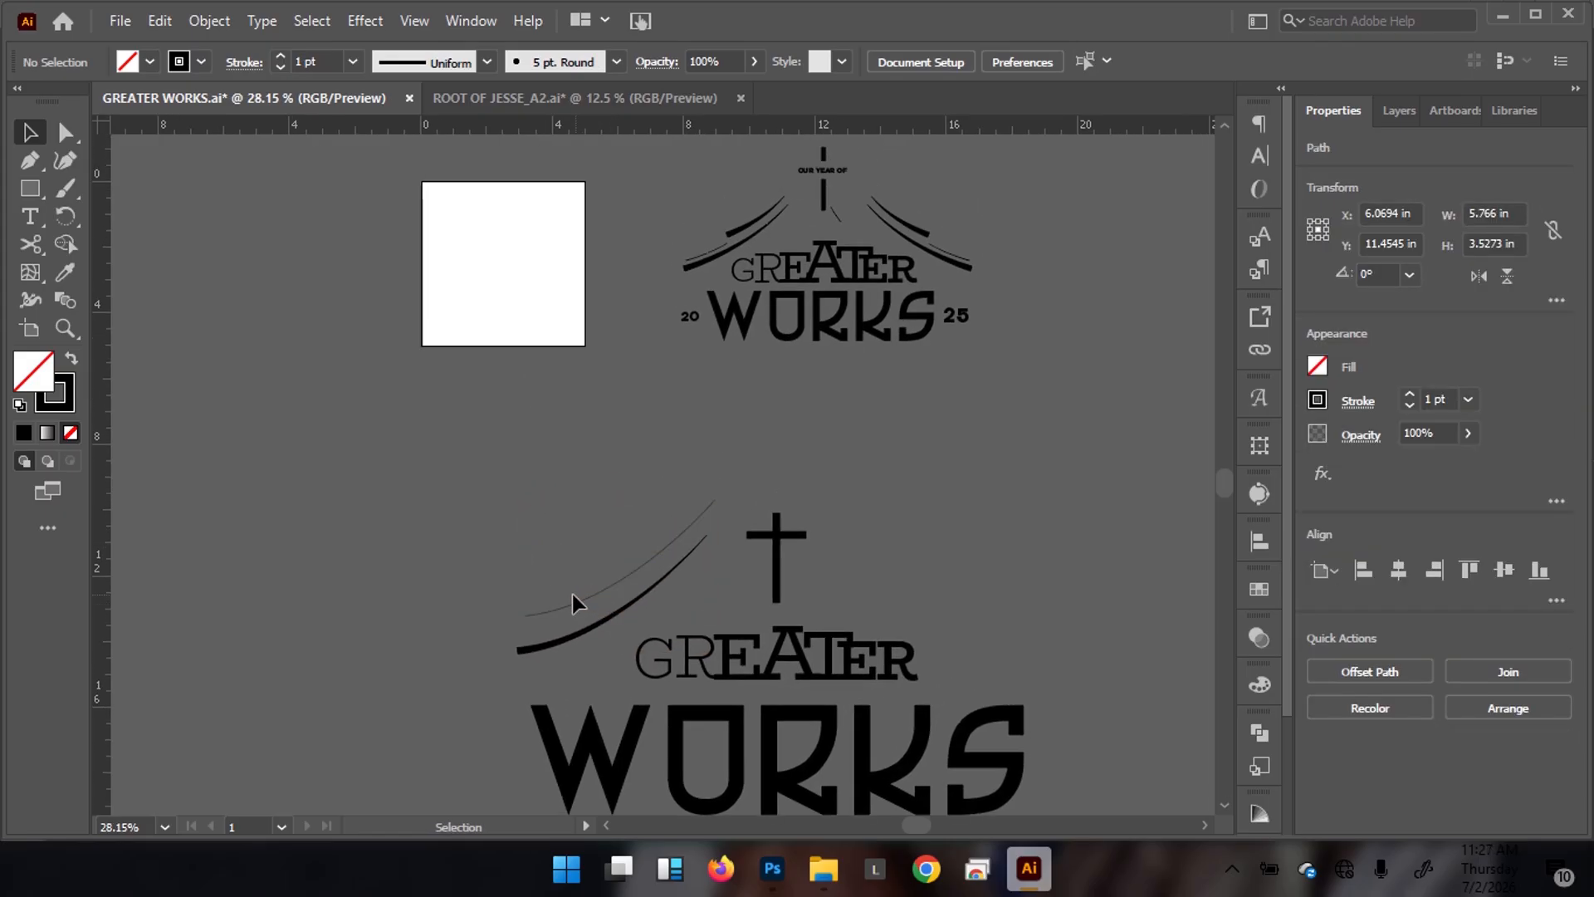
left_click(571, 614)
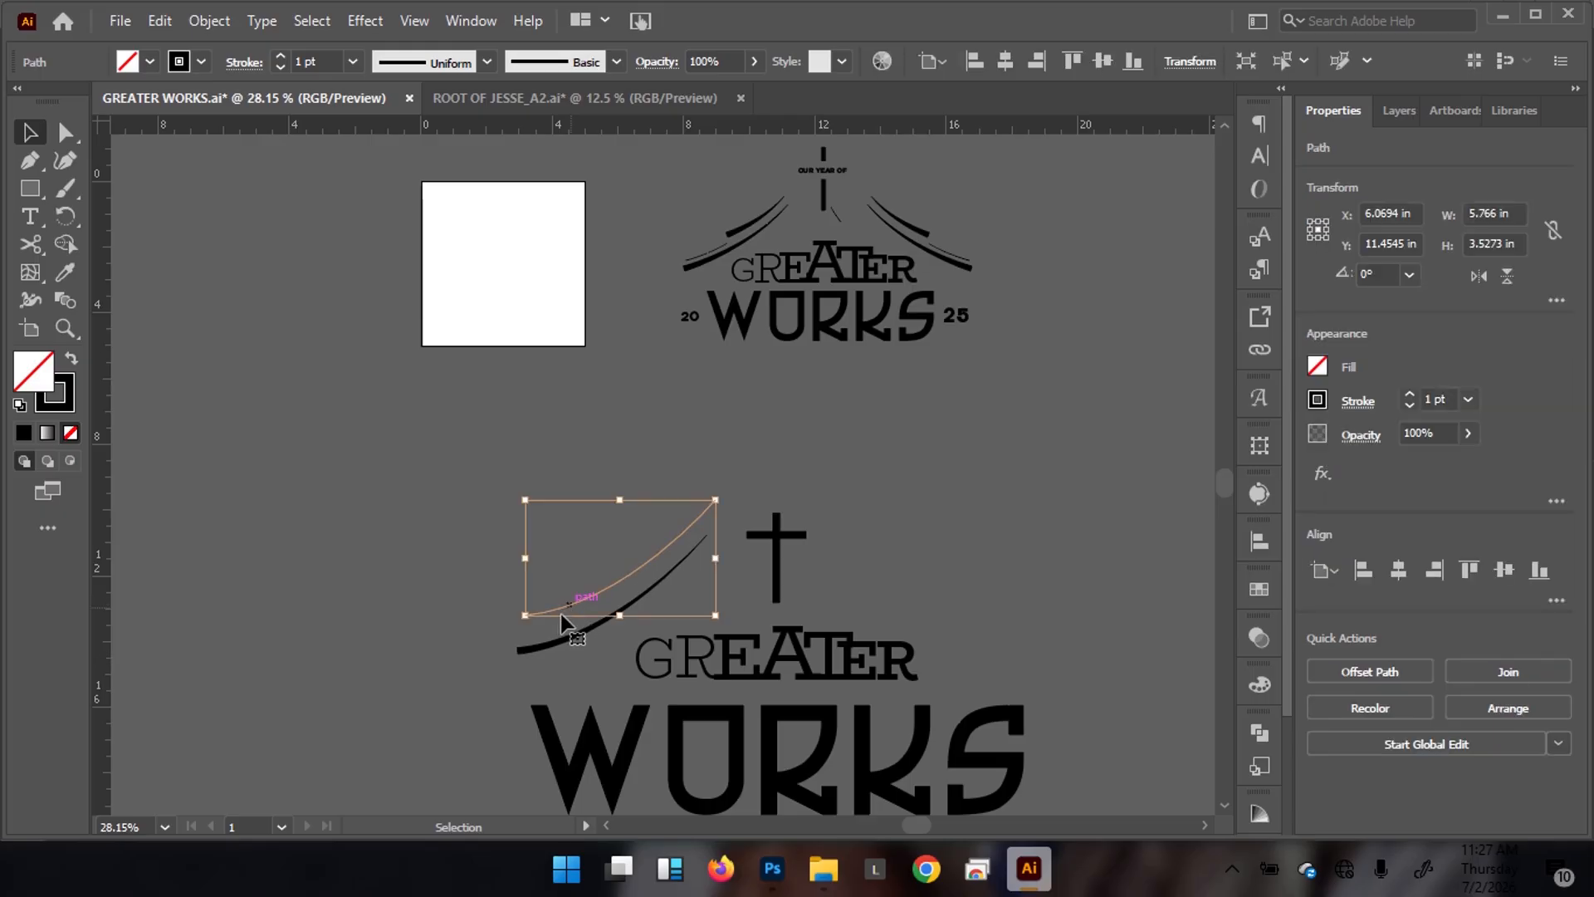
double_click(556, 614)
left_click(482, 523)
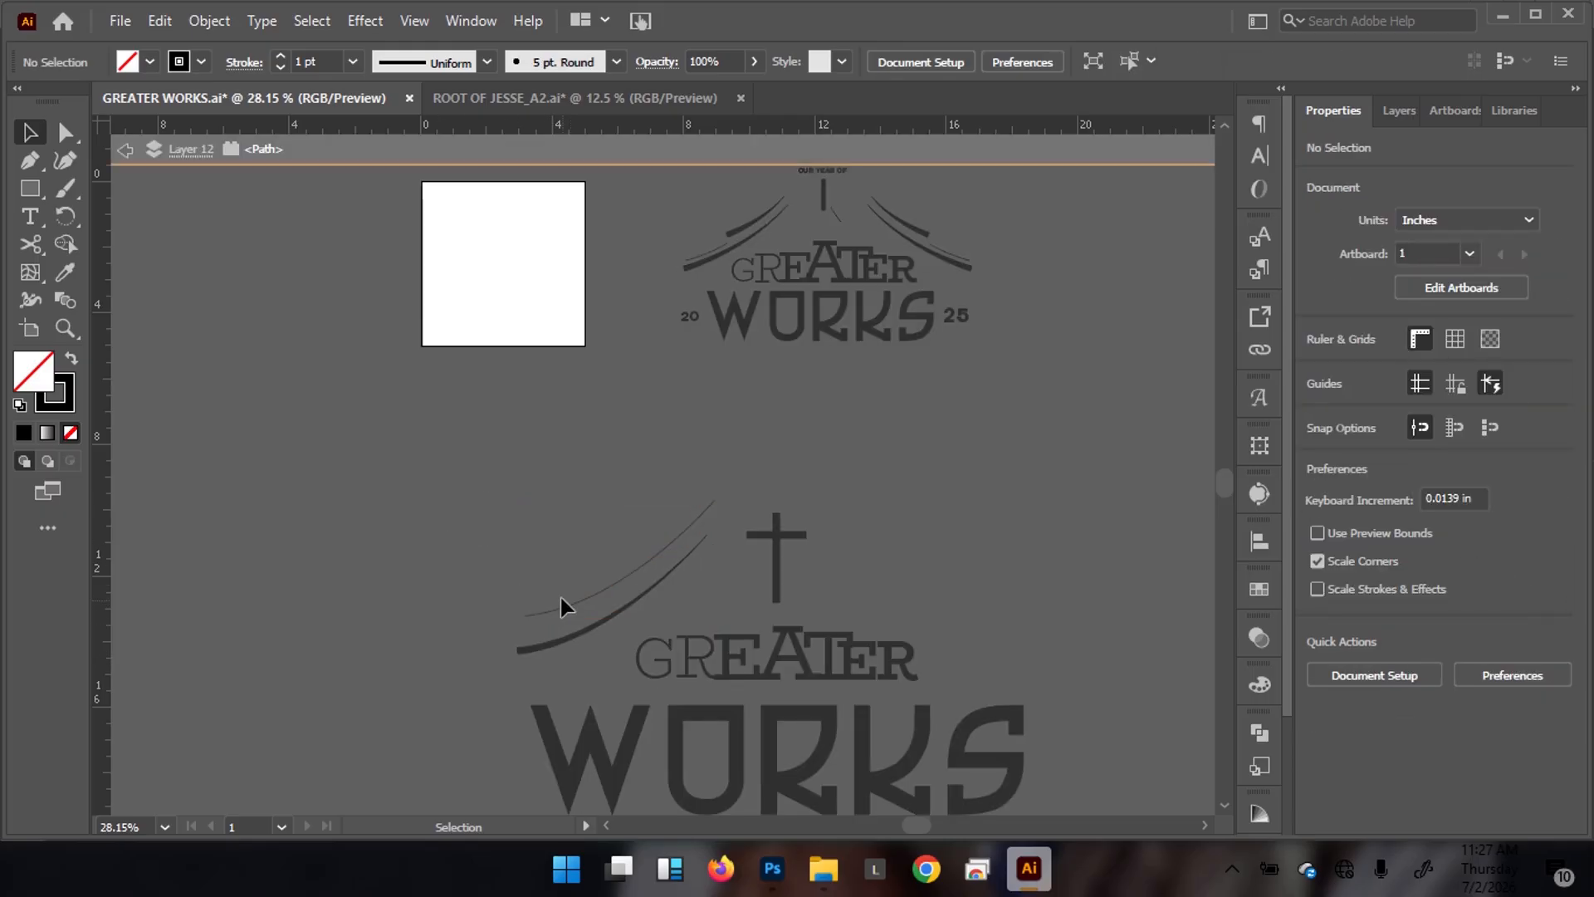
double_click(525, 548)
left_click_drag(581, 610, 616, 559)
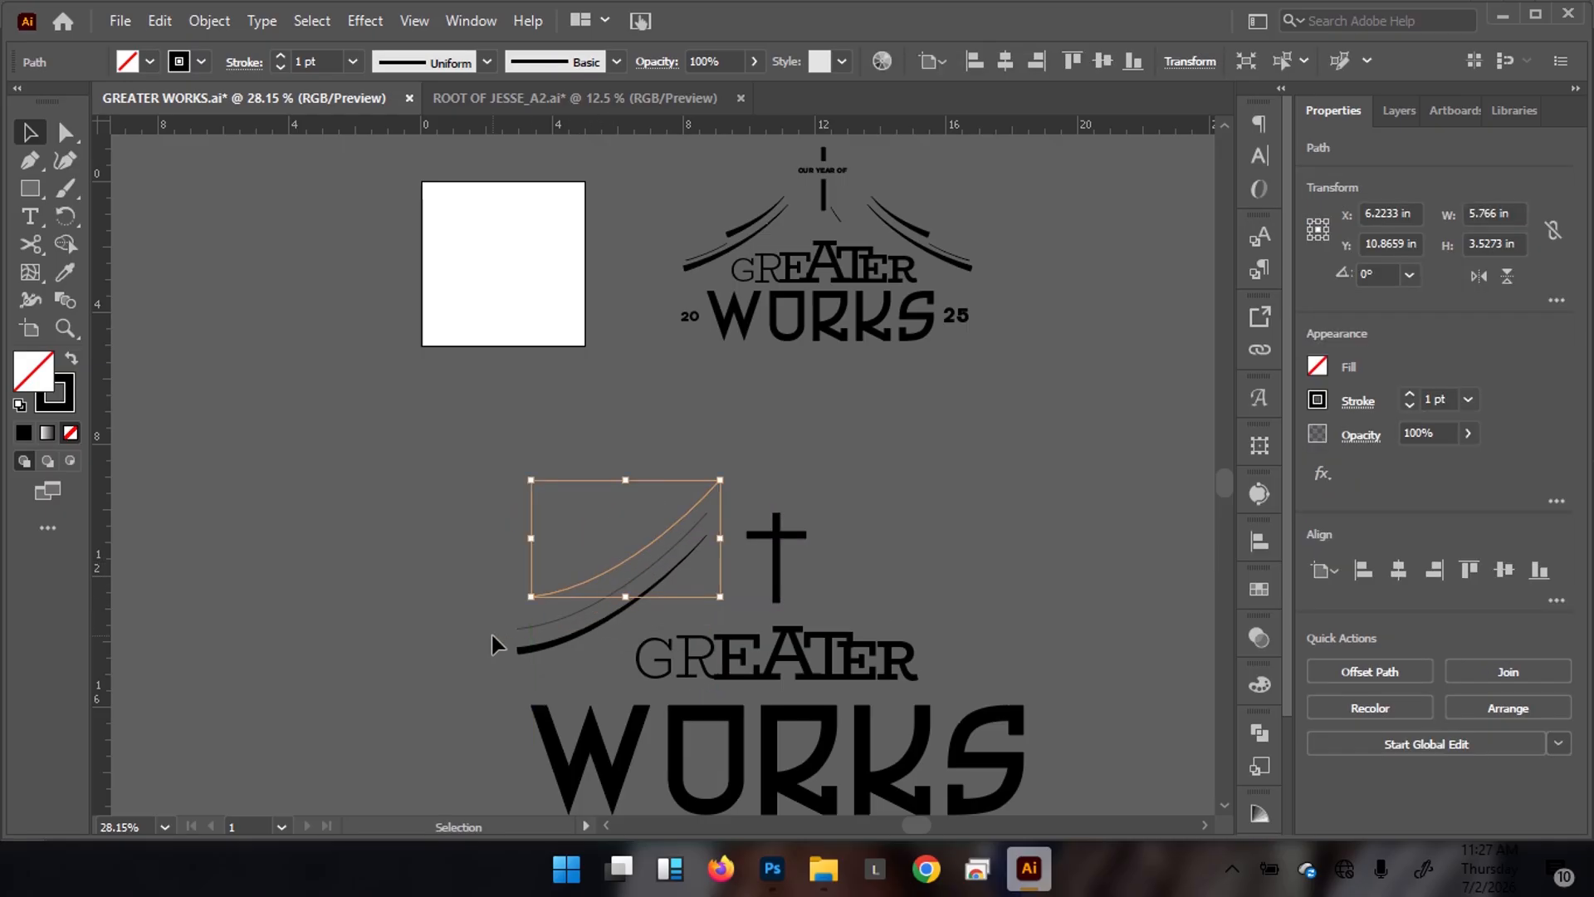
Set the topmost curve's stroke to 10 pt and shorten it by adding a middle anchor point and deleting its outer end anchor
triple_click(278, 55)
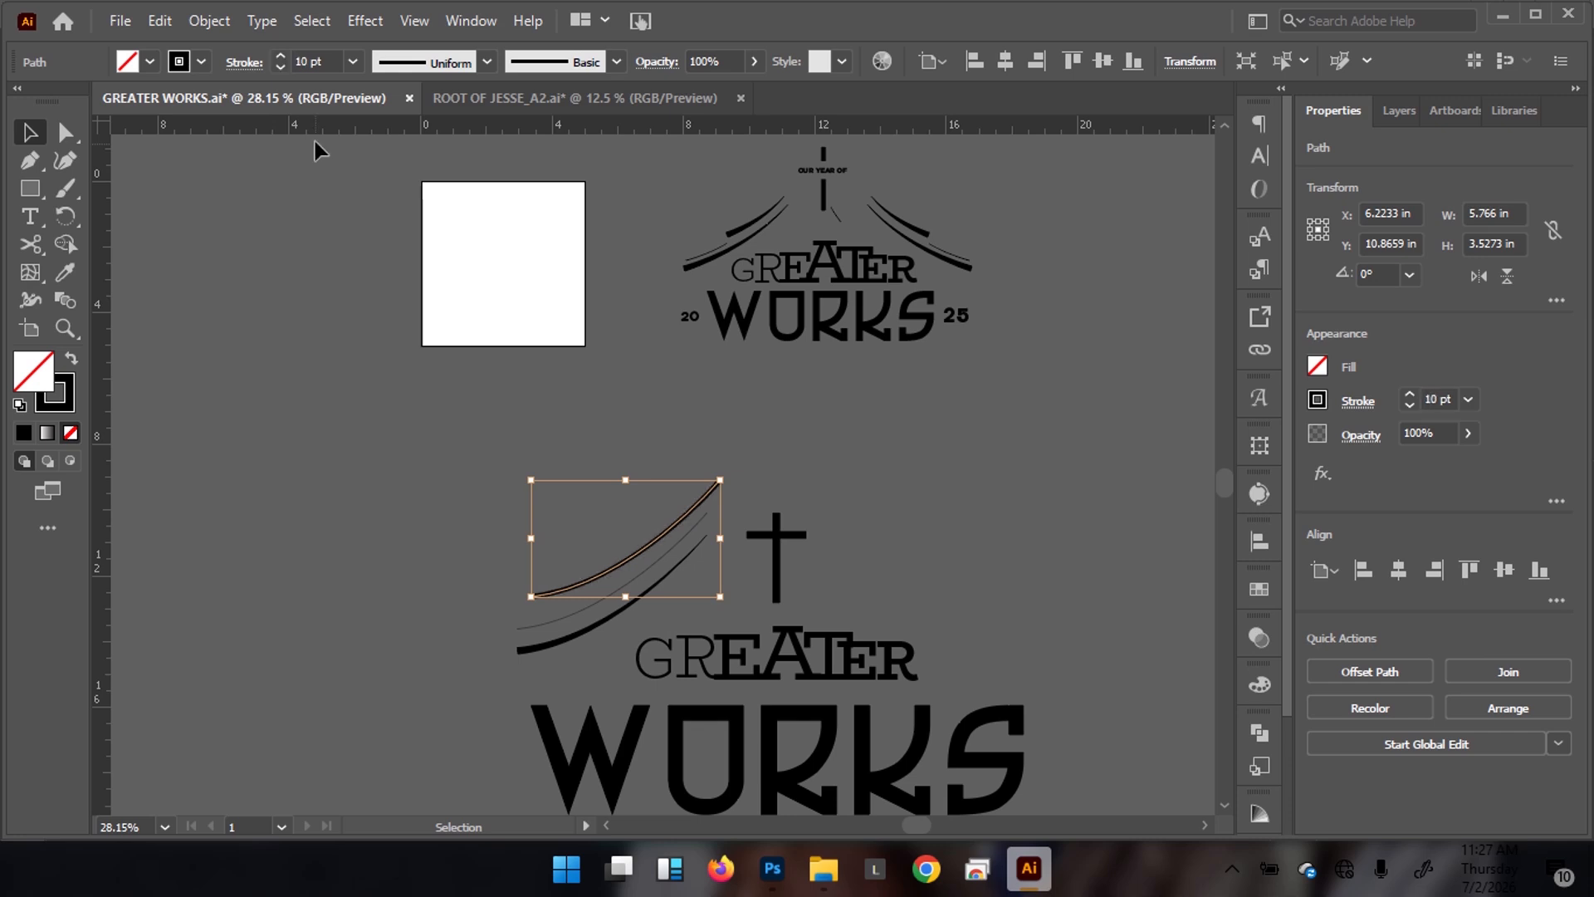
key("p")
left_click(625, 561)
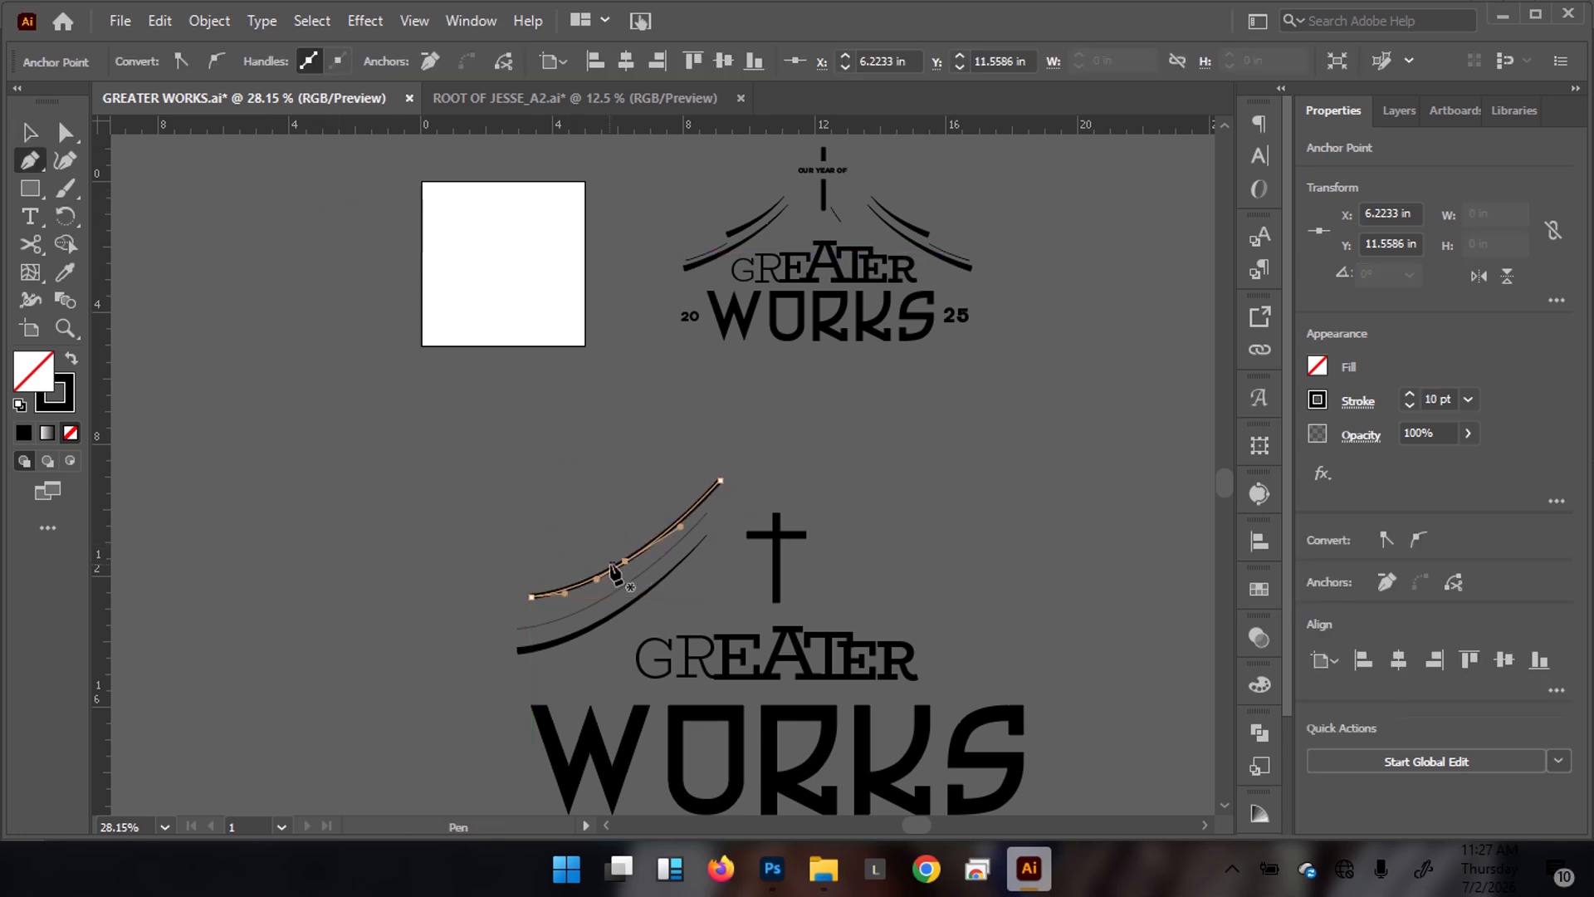
key("minus")
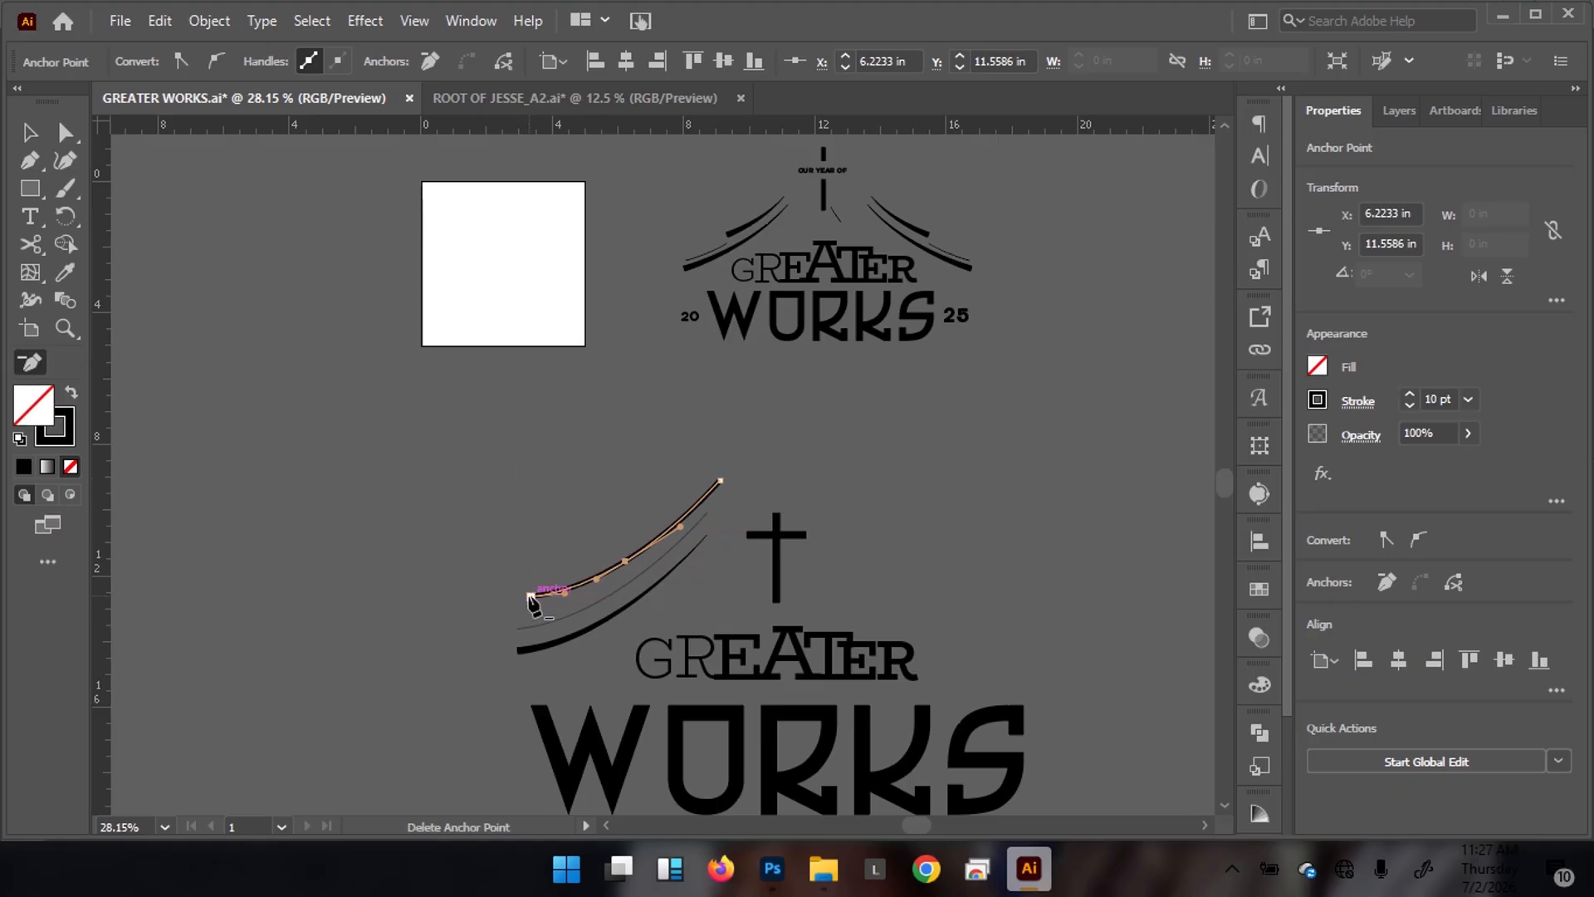
left_click(531, 596)
key("v")
left_click(534, 412)
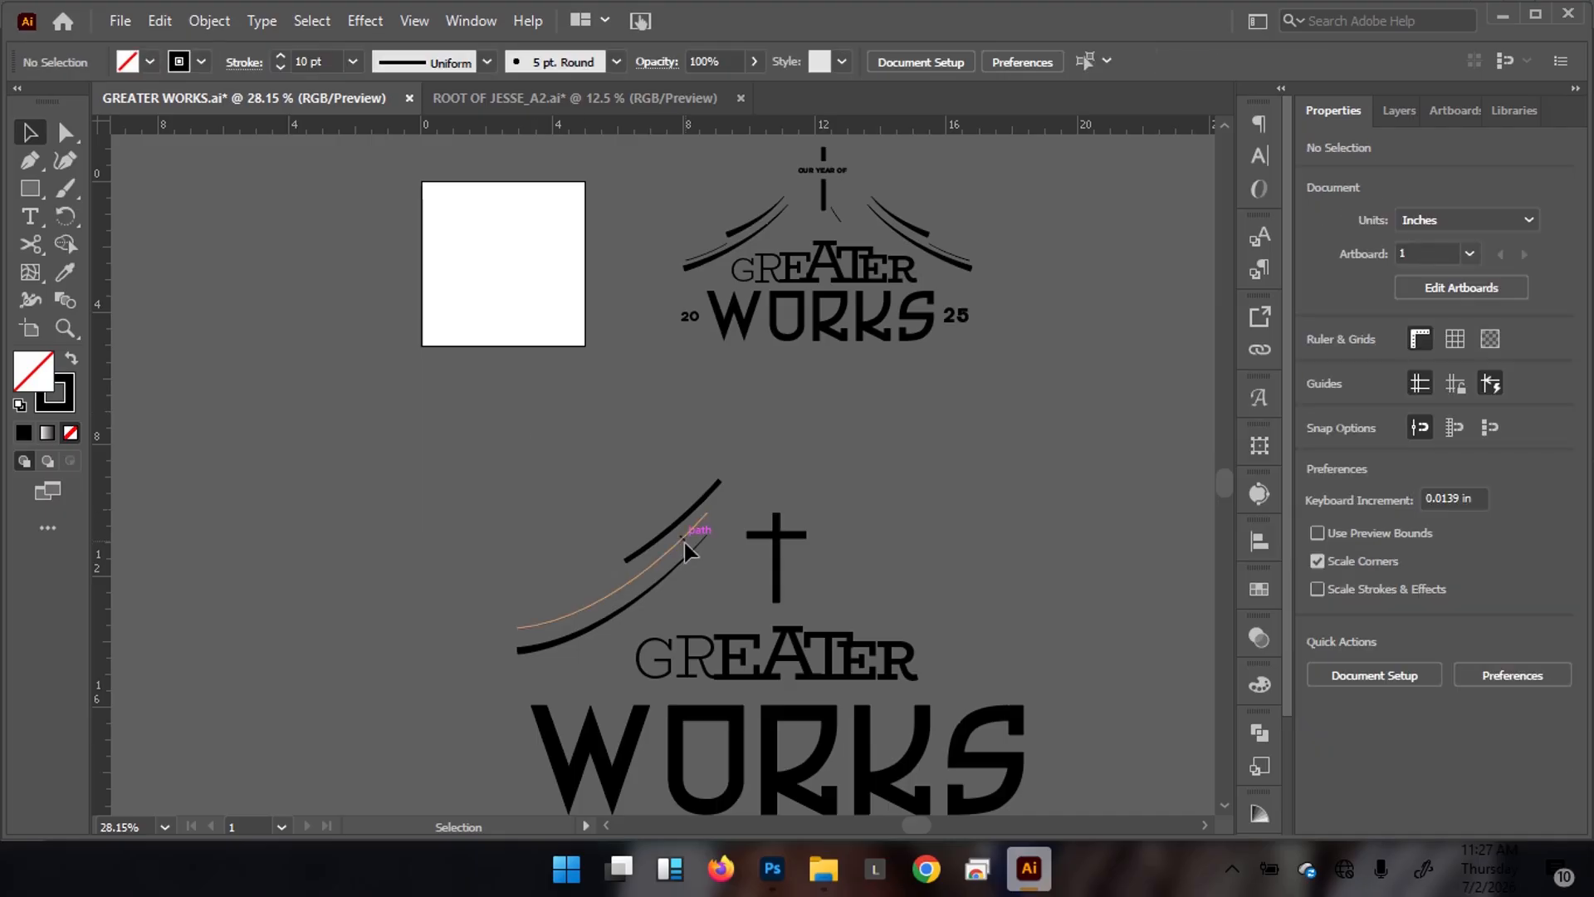
Apply the triangular tapered width profile to the short top curve and flip it so the outer end is thick
left_click(683, 516)
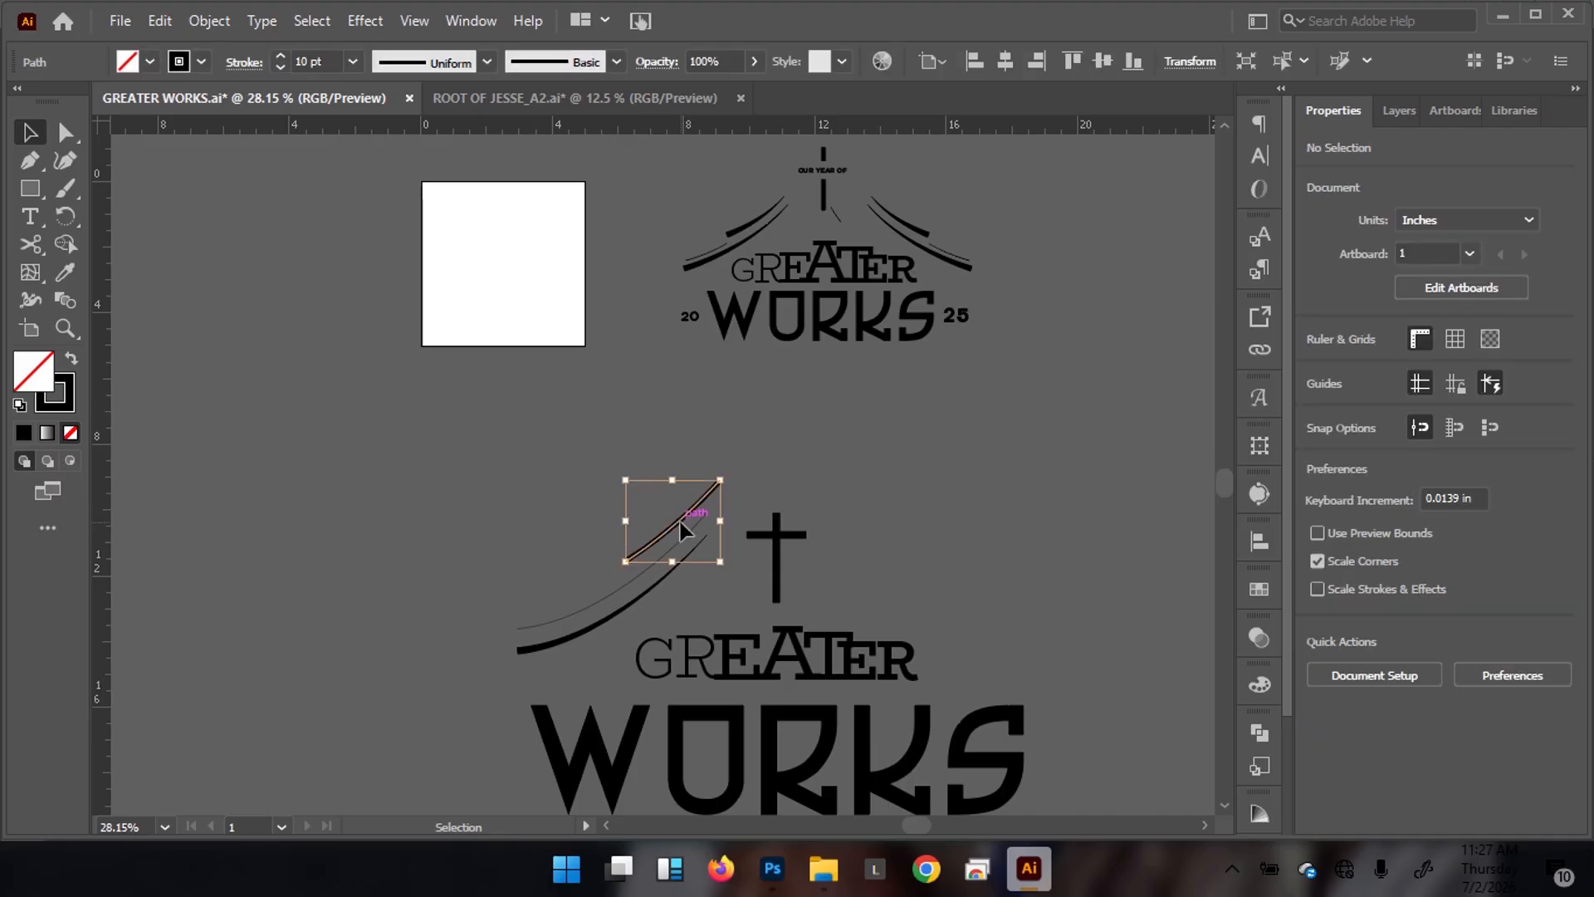
left_click(481, 67)
left_click(411, 253)
left_click(466, 463)
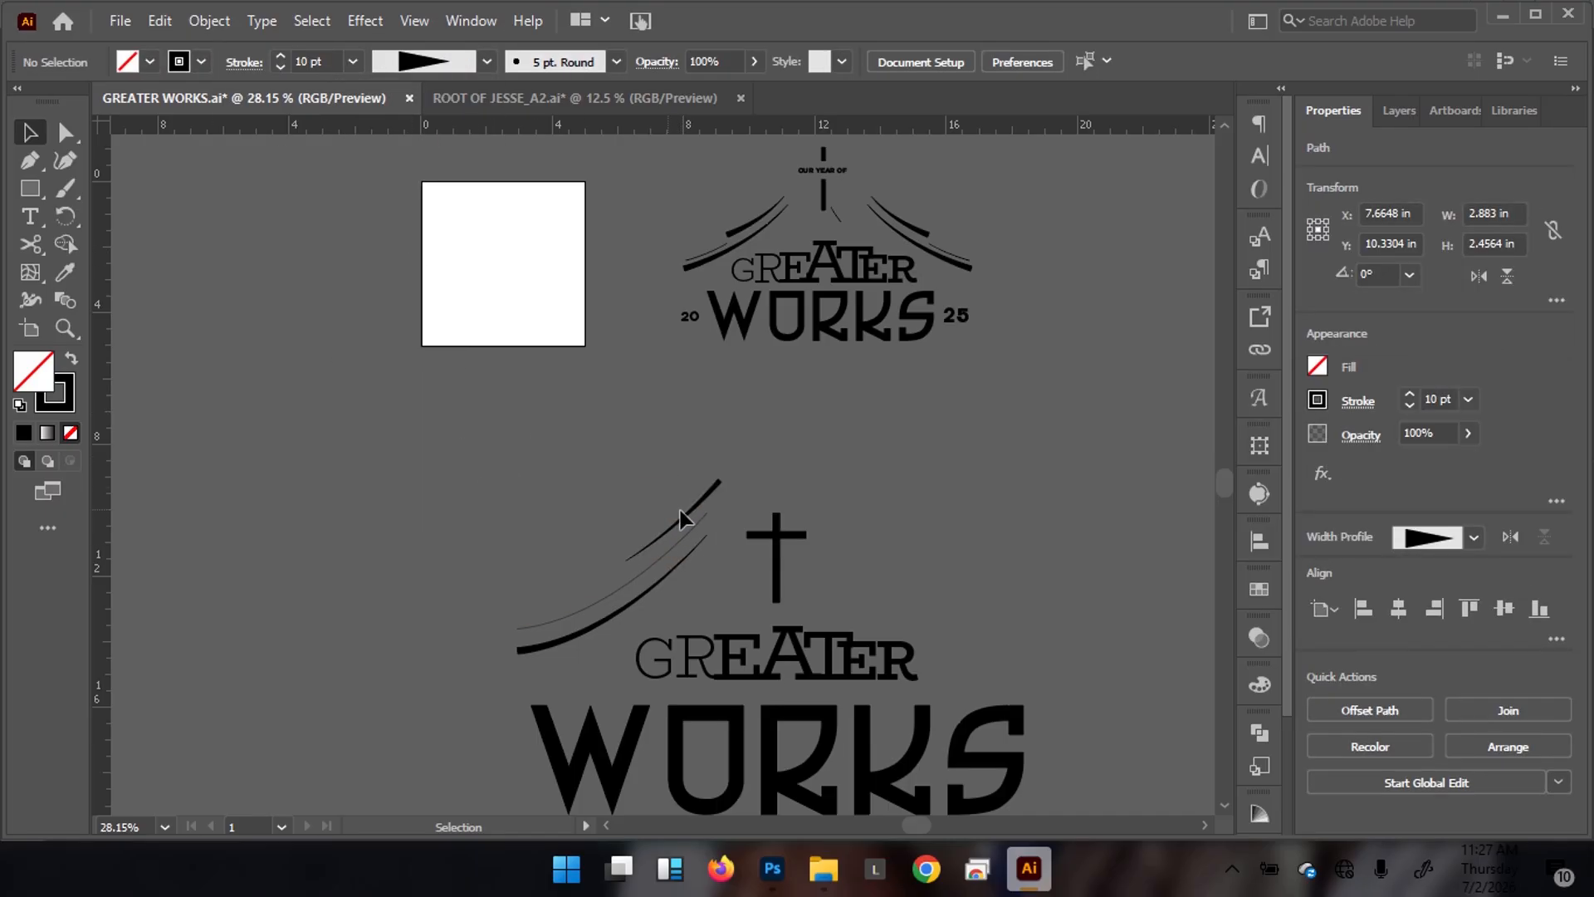
left_click(706, 501)
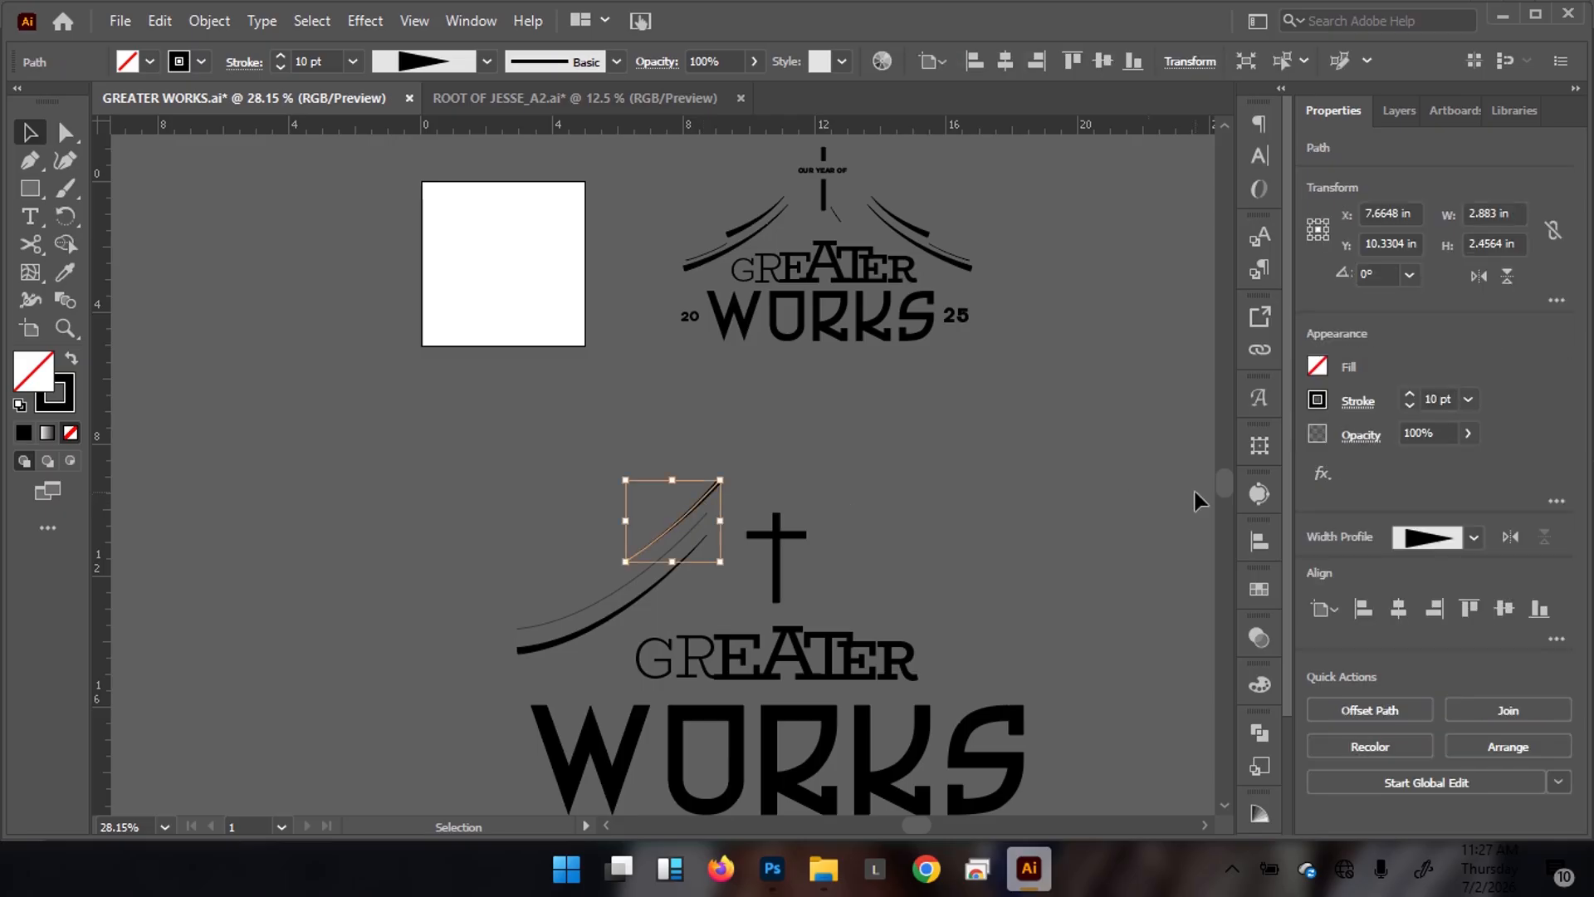
left_click(1509, 540)
left_click(890, 440)
Move the short top curve slightly down, closer to the two curves below it
key("ctrl+space")
left_click_drag(762, 447, 687, 421)
left_click_drag(686, 514, 684, 524)
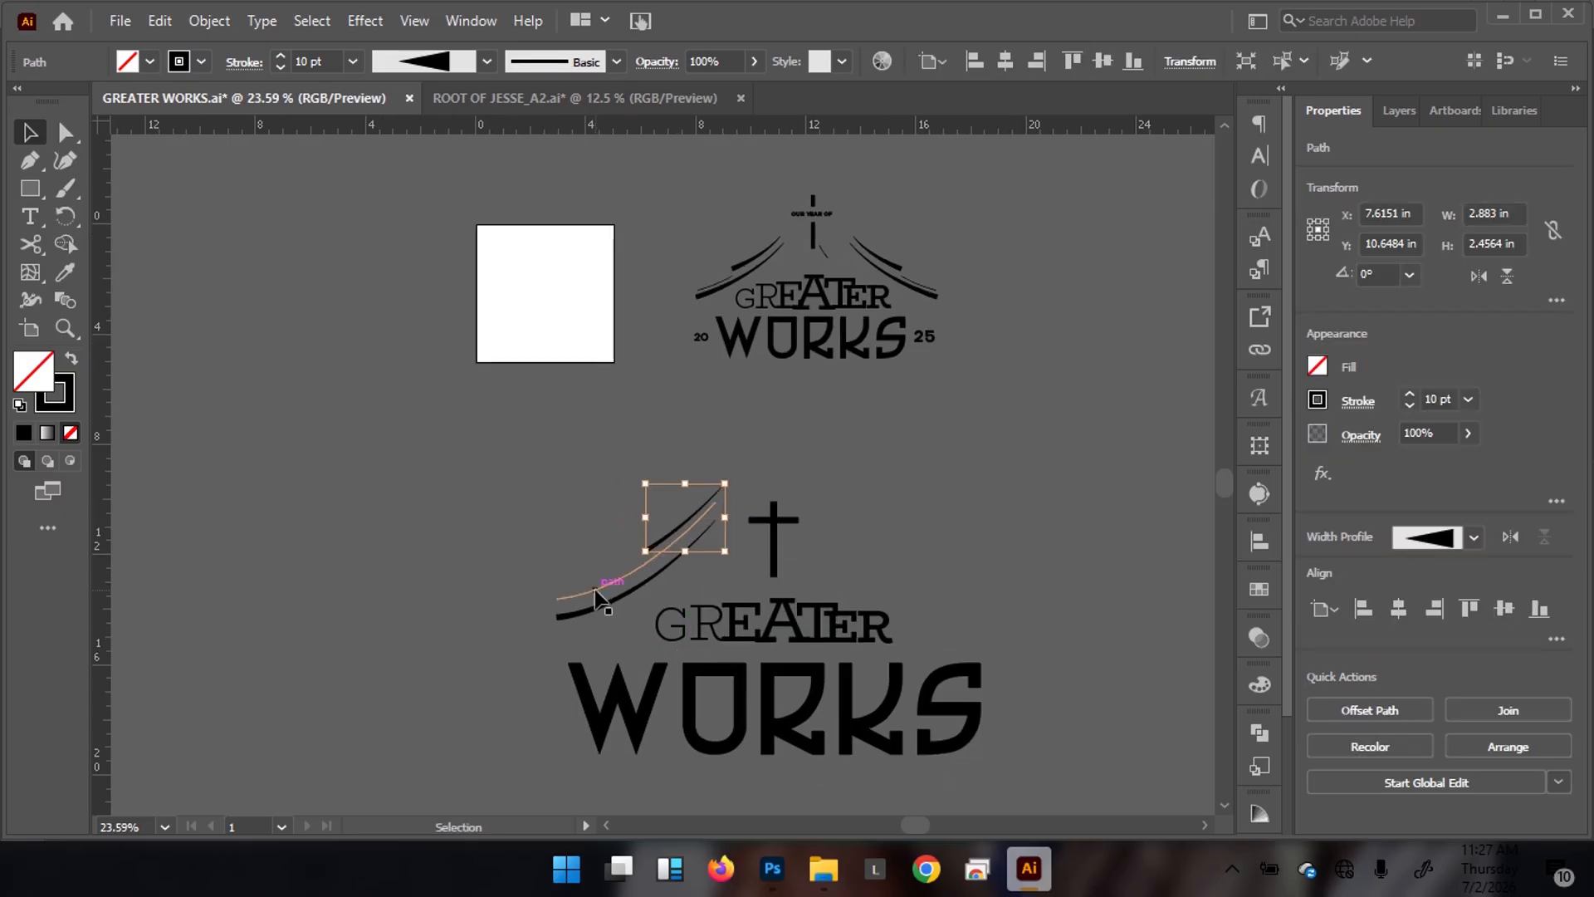
Add an anchor point partway along the thin middle curve and delete its inner end anchor, keeping only the outer part
left_click(603, 587)
key("p")
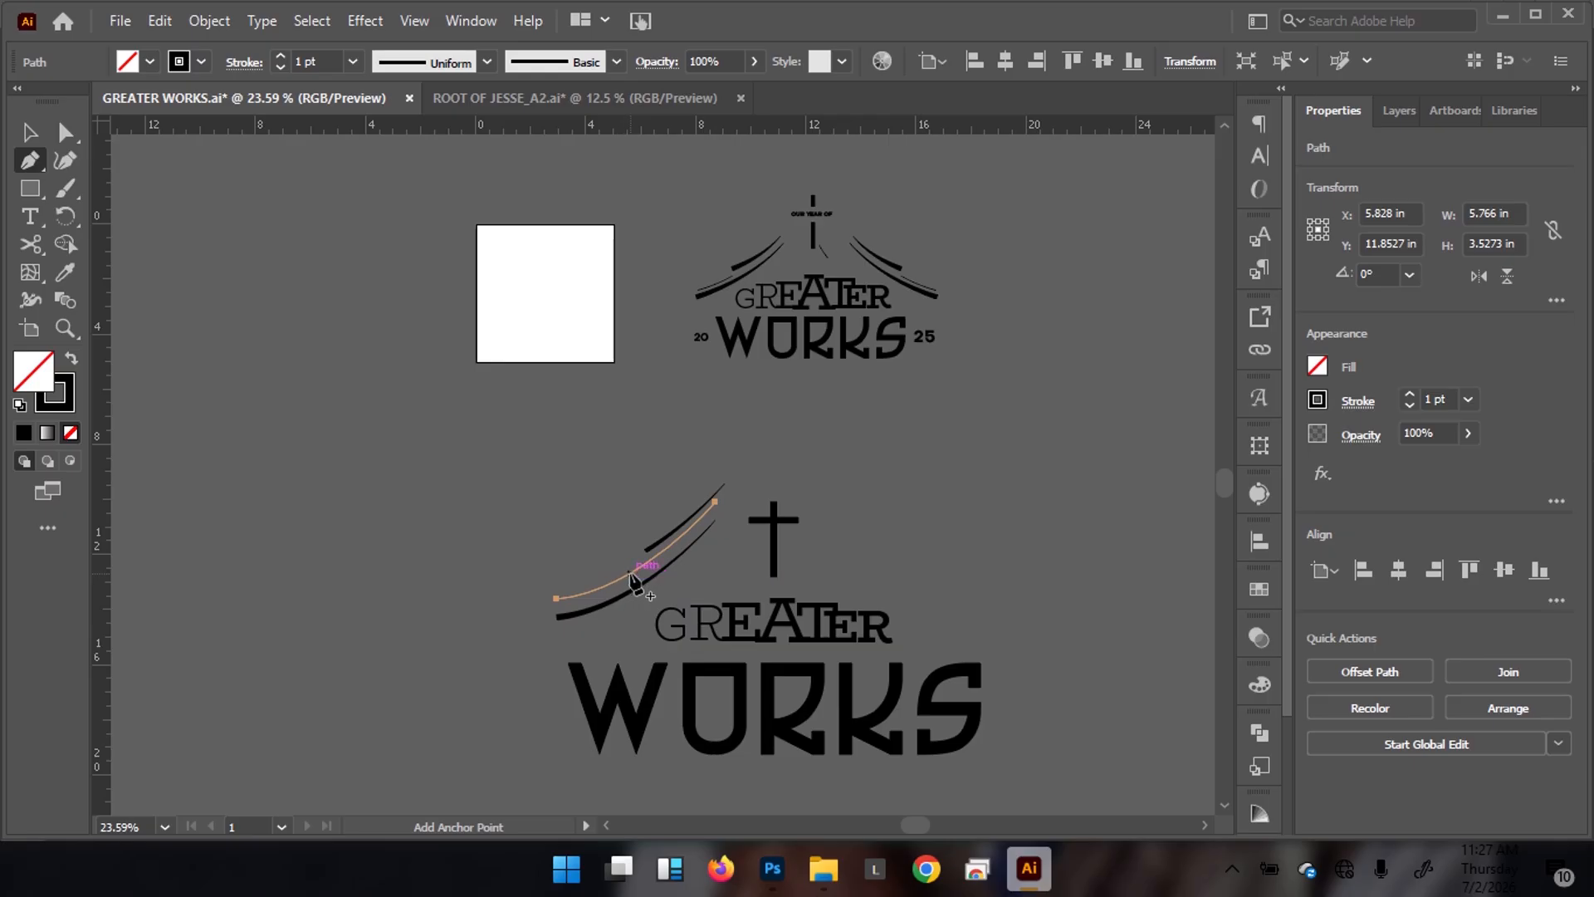
left_click(618, 579)
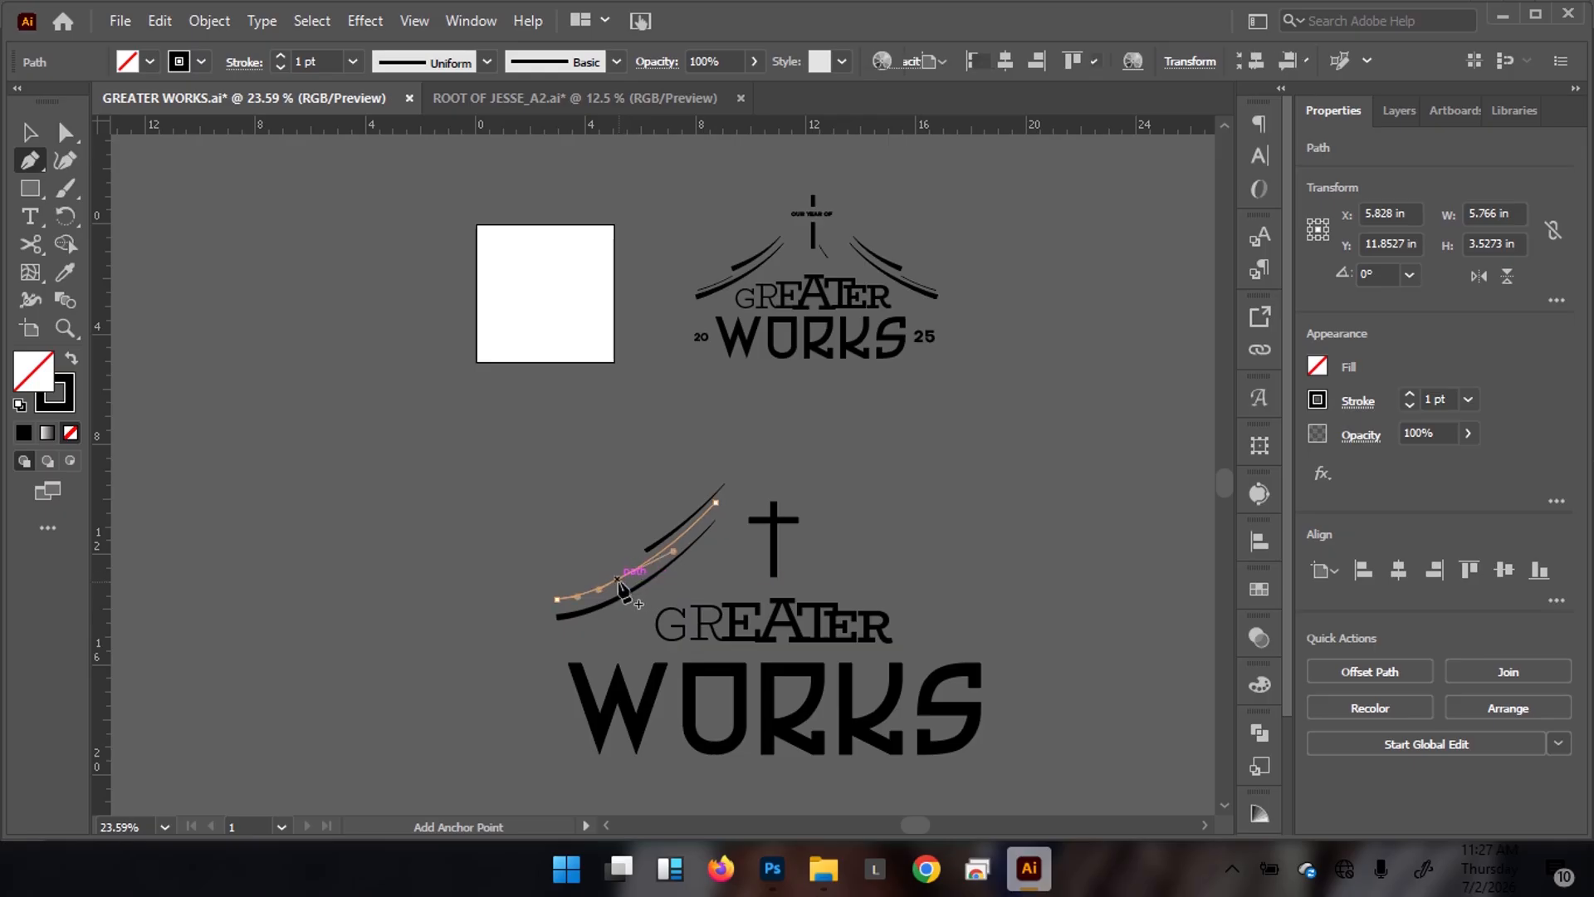
key("minus")
left_click(717, 502)
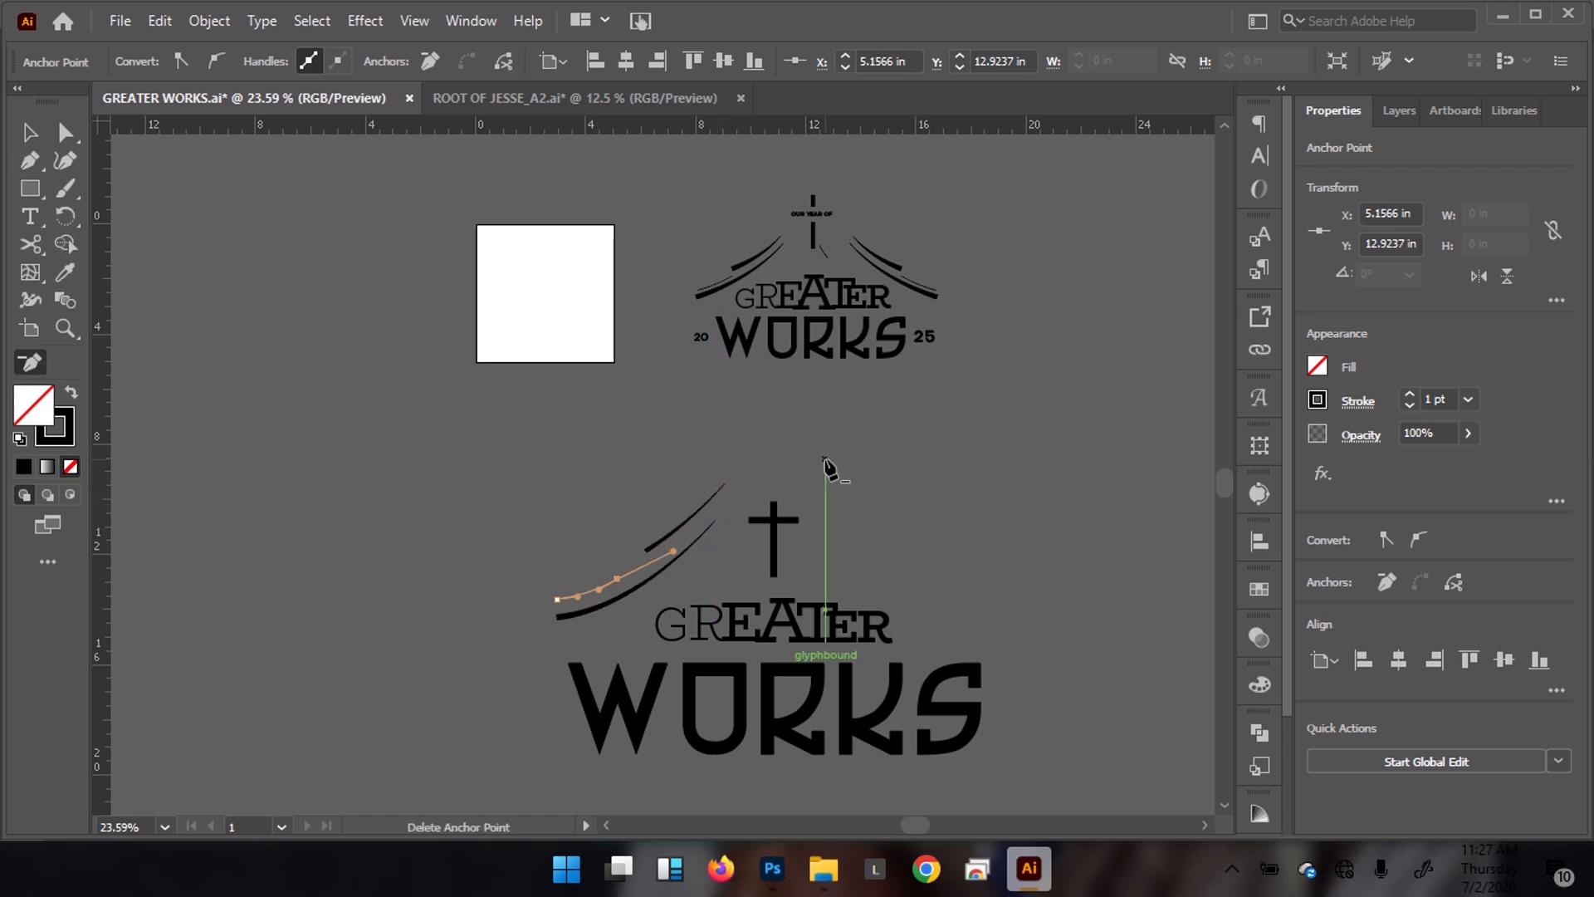
key("v")
left_click(441, 516)
Undo the removal of the thin middle curve's inner end anchor
left_click_drag(611, 591, 706, 523)
left_click_drag(587, 621, 675, 598)
left_click(599, 598)
double_click(614, 605)
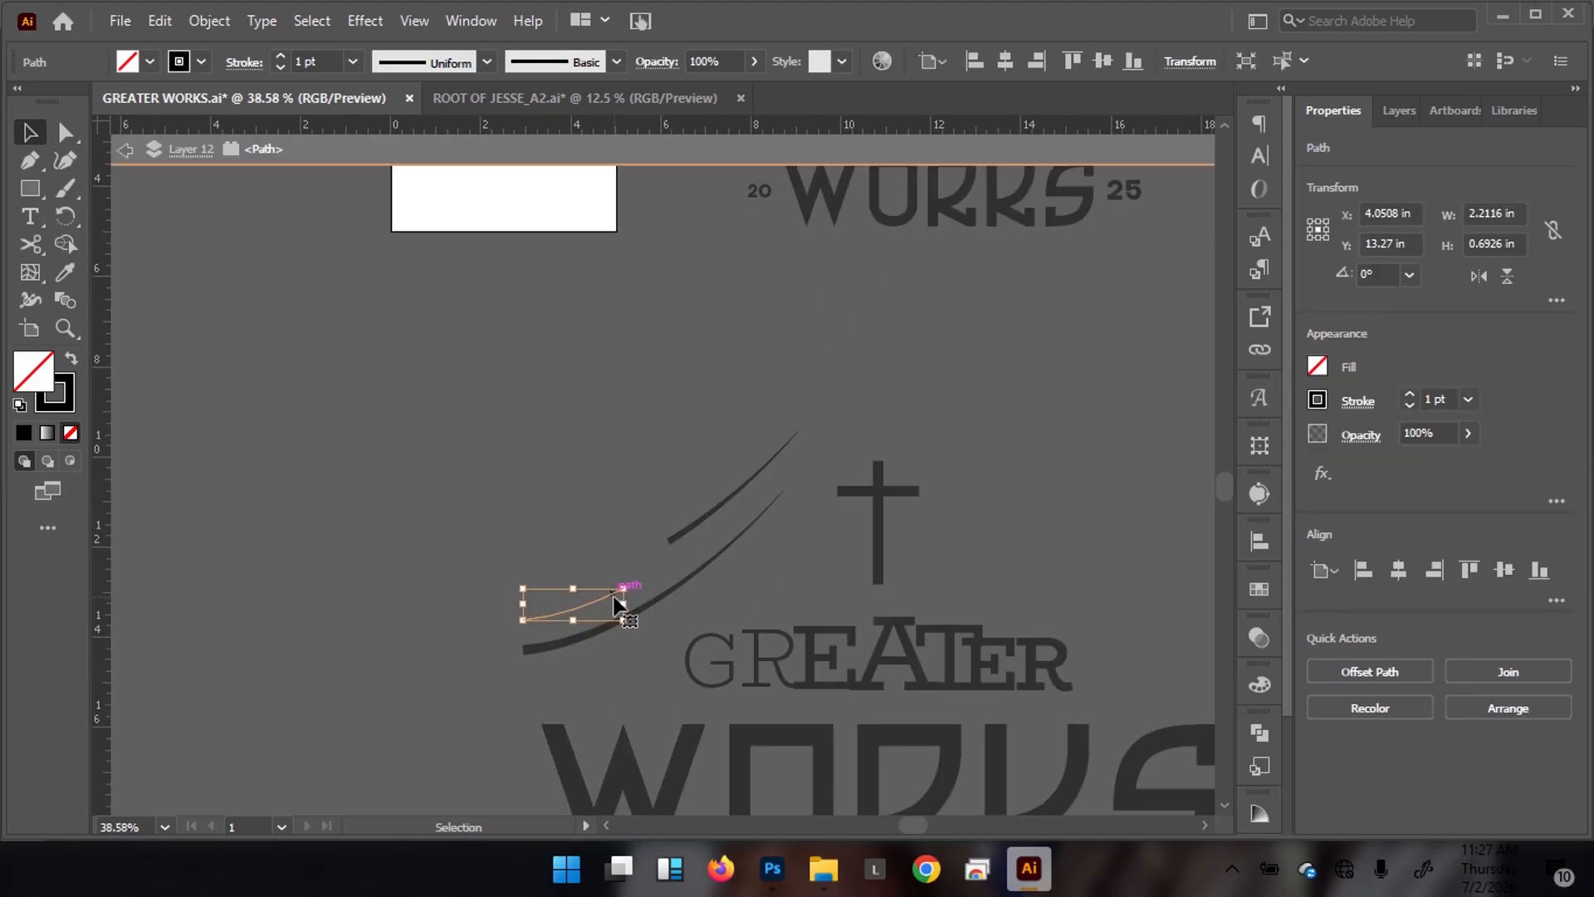
left_click_drag(551, 616, 704, 566)
key("ctrl+z")
left_click(587, 483)
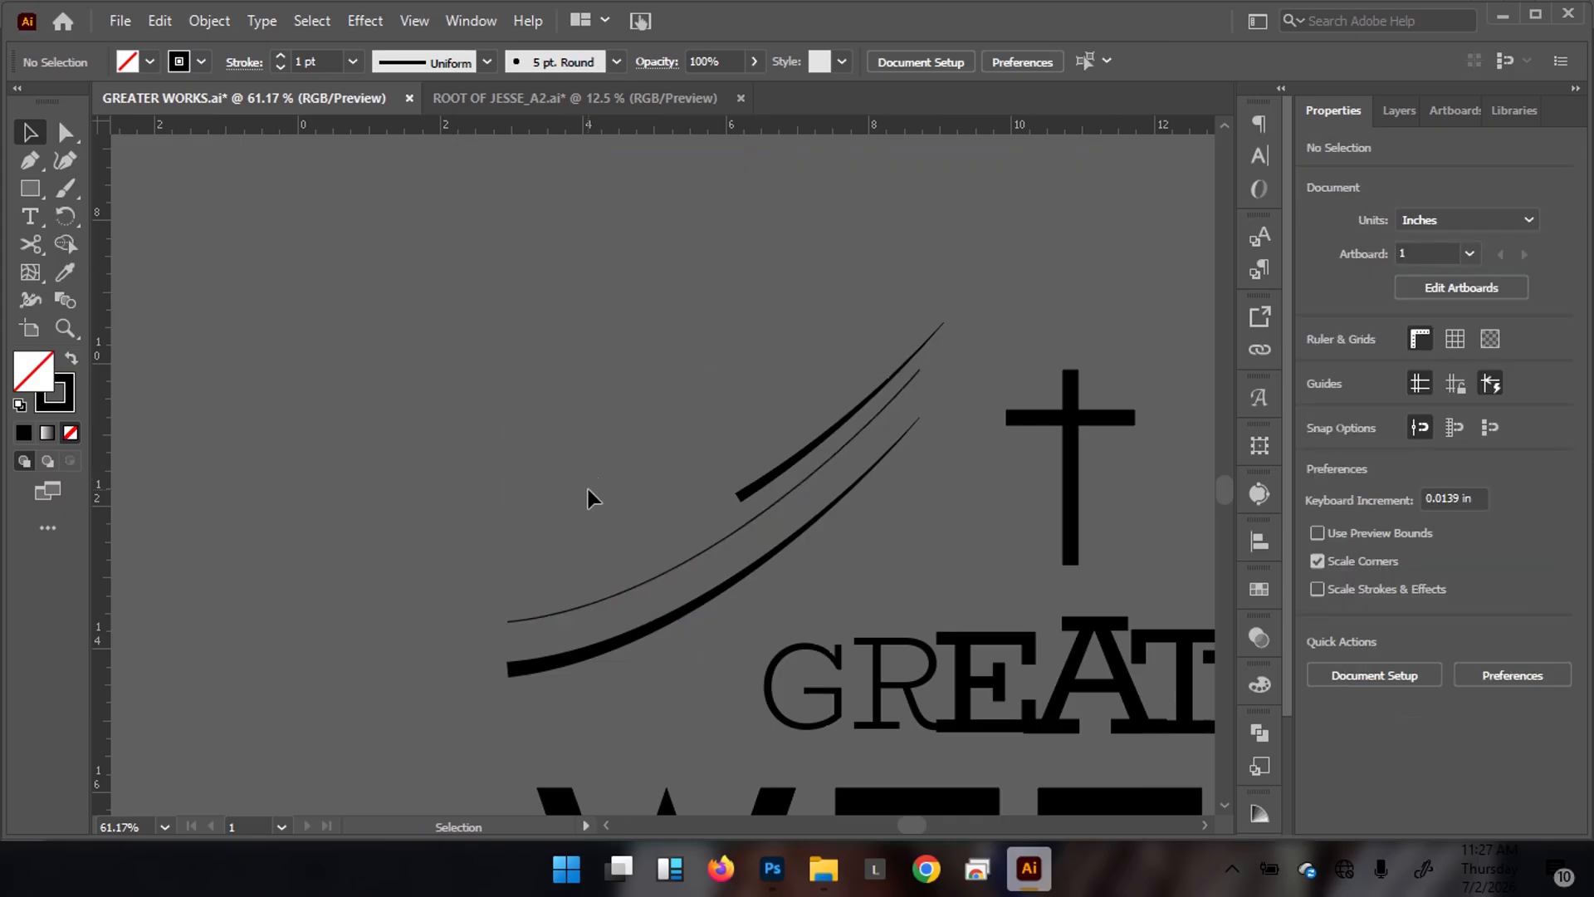
Delete the inner end anchor of the thin middle curve so only its short outer segment is left, and deselect it
left_click(668, 573)
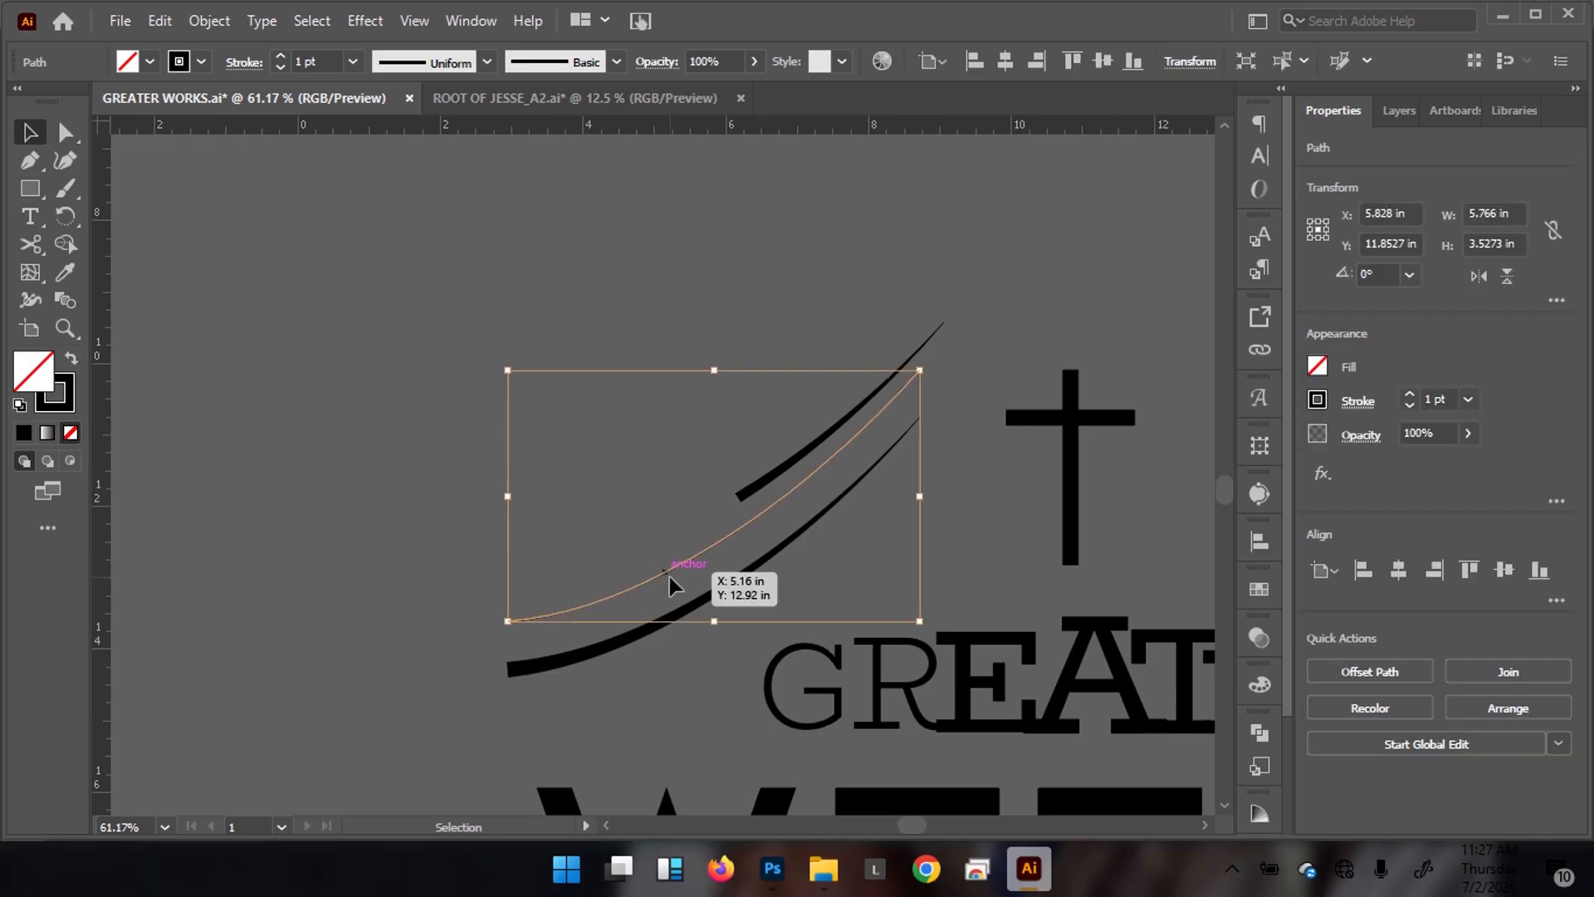
key("p")
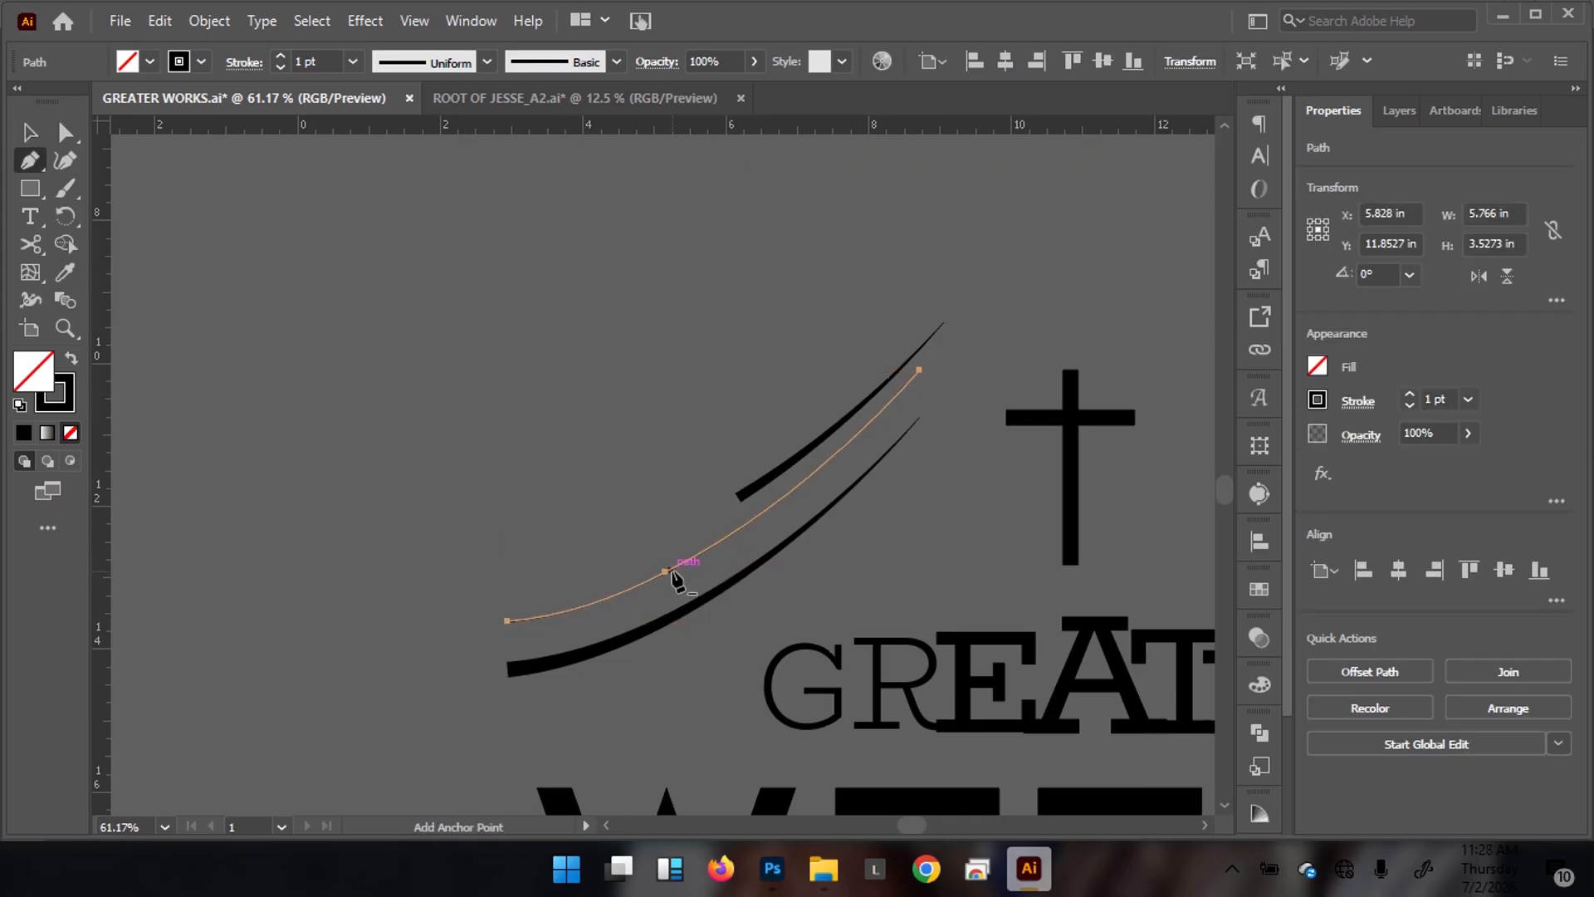
left_click(919, 371, "ctrl")
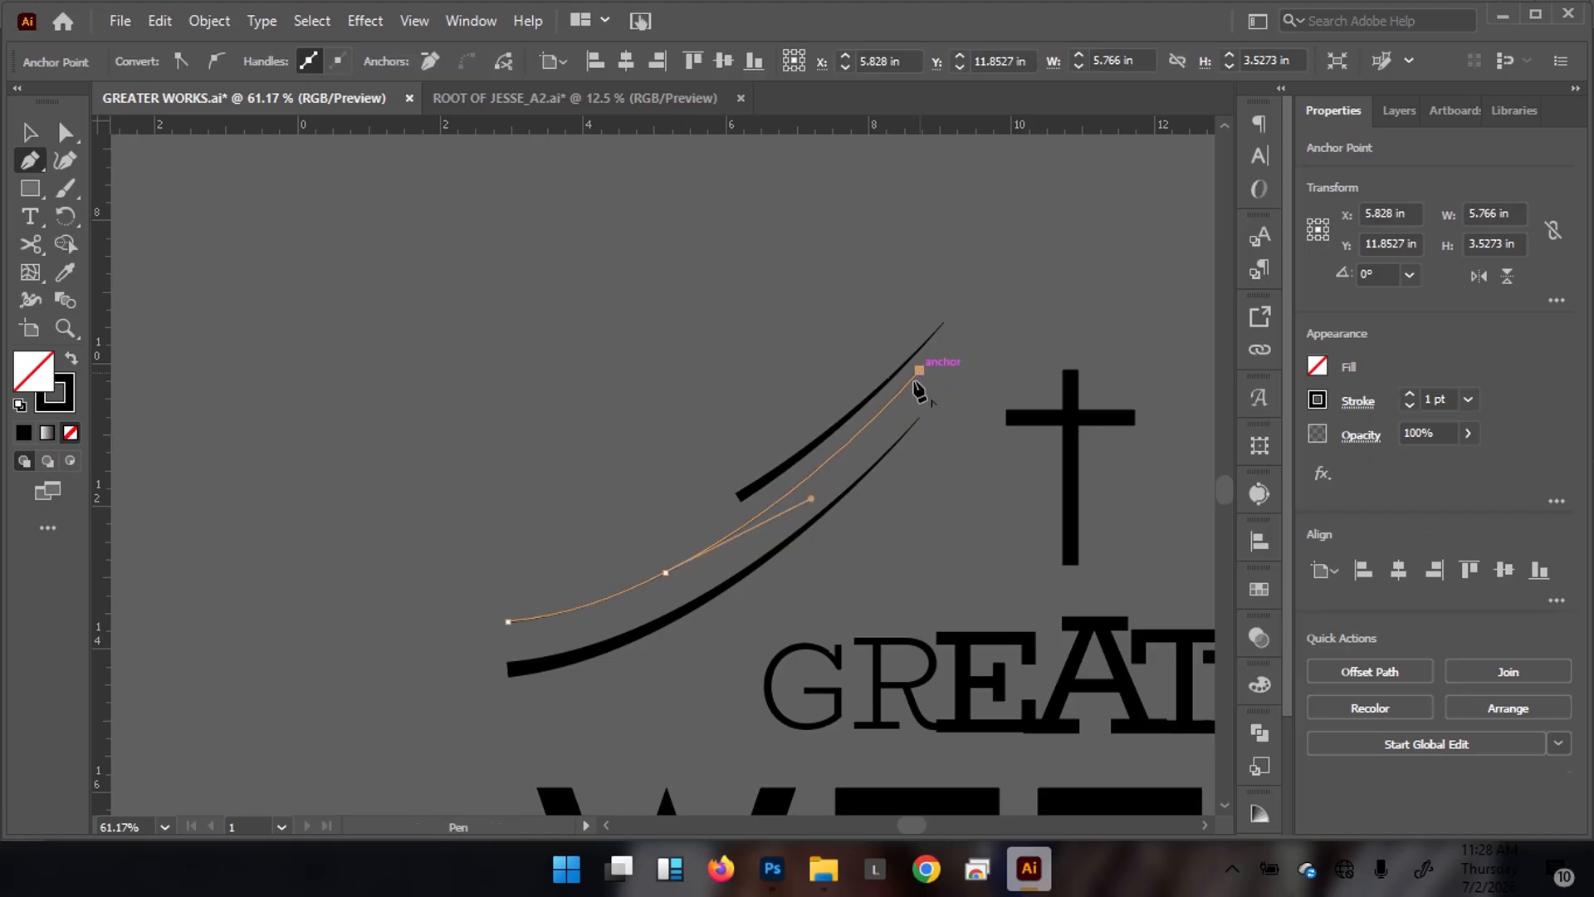
key("minus")
left_click(919, 374)
key("v")
left_click(449, 469)
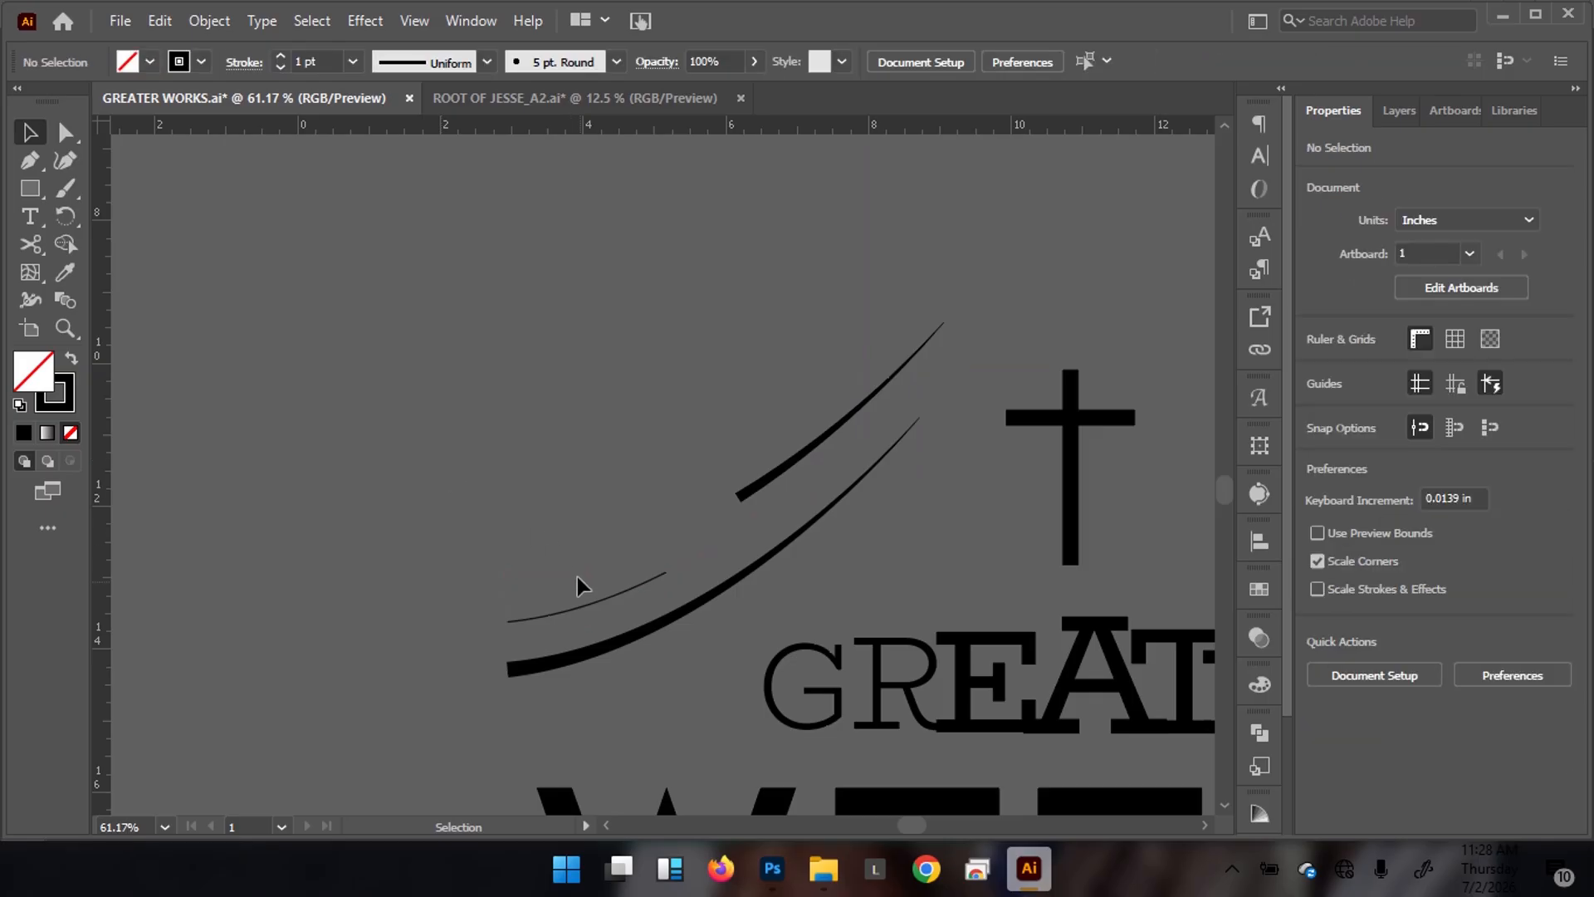
Extend the short thin curve slightly inward by moving its inner end anchor, and deselect it
left_click(590, 612)
key("a")
left_click(664, 573)
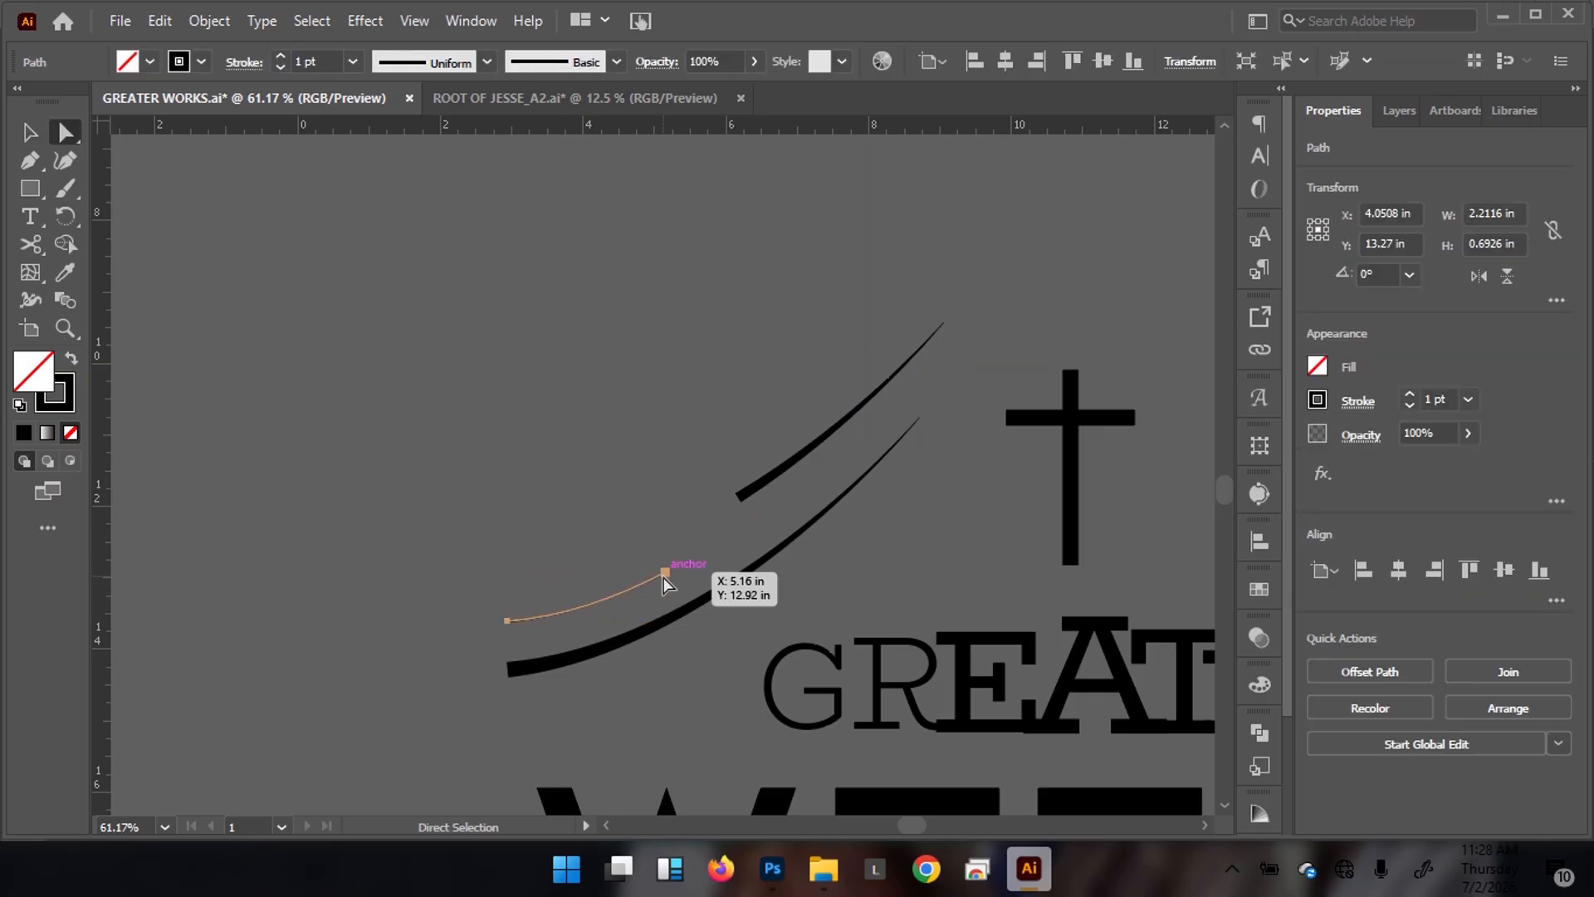
left_click_drag(664, 573, 681, 564)
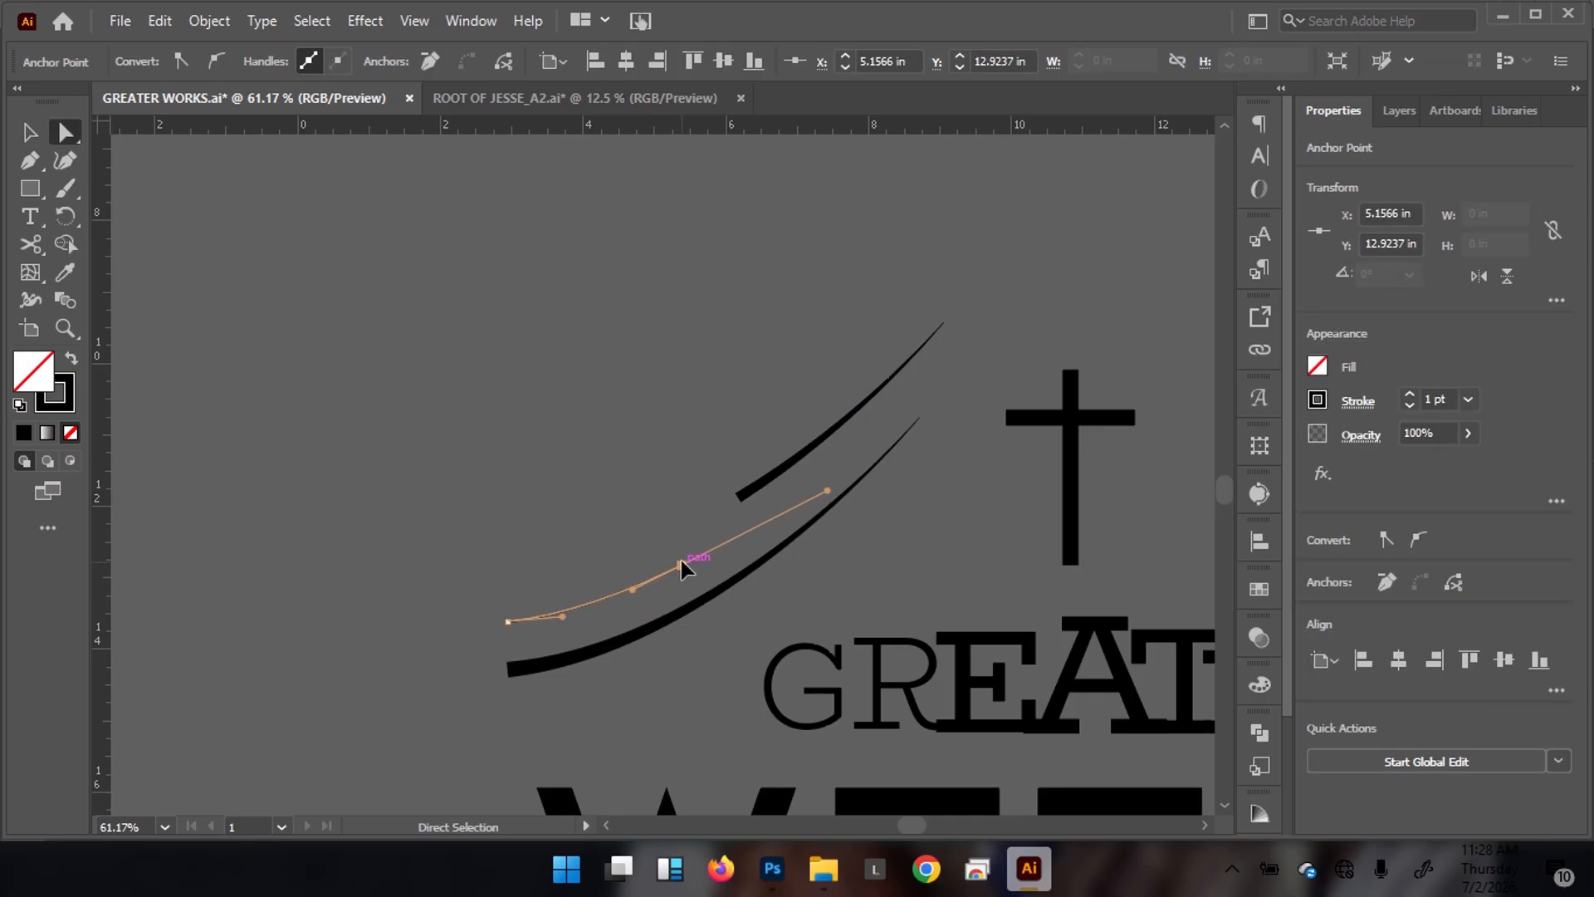
key("v")
left_click(569, 480)
Nudge the short thin curve slightly right and down toward the thick lower curve and set its stroke to 2 pt
scroll(569, 480, "down", 4)
scroll(584, 523, "up", 2)
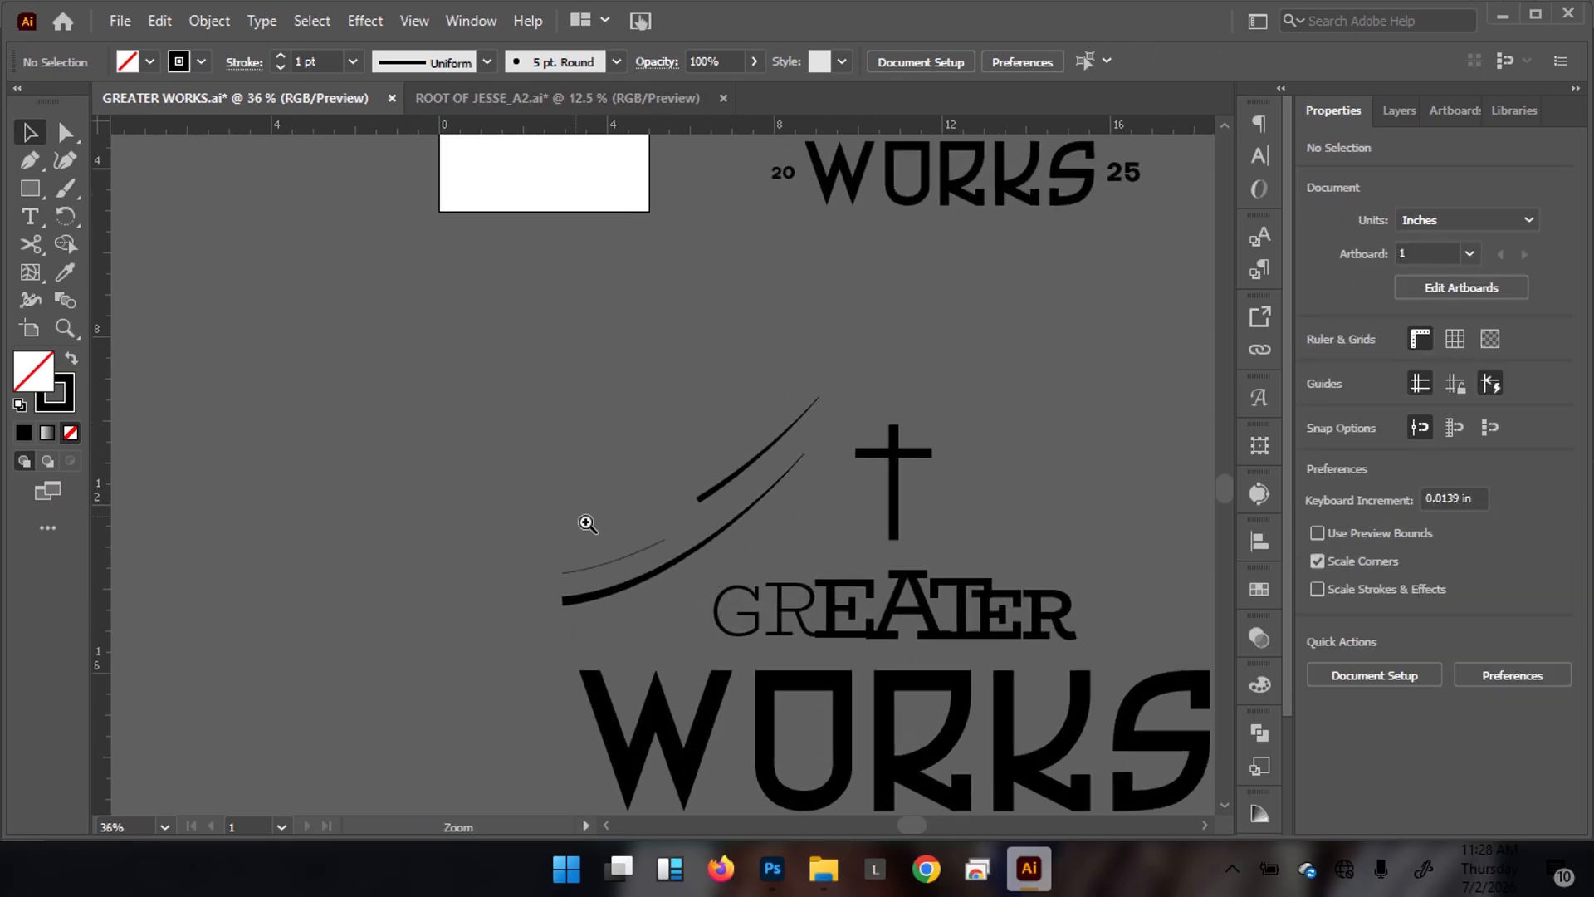
left_click(610, 571)
scroll(610, 571, "up", 8)
left_click_drag(615, 557, 634, 563)
left_click(280, 56)
left_click(440, 390)
Examine the three curves beside the cross and lettering, comparing them with the finished reference design above
key("z")
mouse_move(317, 447)
left_mouse_down()
mouse_move(665, 412)
mouse_move(456, 463)
mouse_move(332, 461)
left_mouse_up()
left_click_drag(845, 419, 431, 416)
left_click_drag(754, 415, 745, 416)
left_click_drag(871, 444, 721, 462)
left_click_drag(864, 358, 872, 356)
left_click_drag(648, 416, 934, 378)
left_click_drag(934, 379, 689, 332)
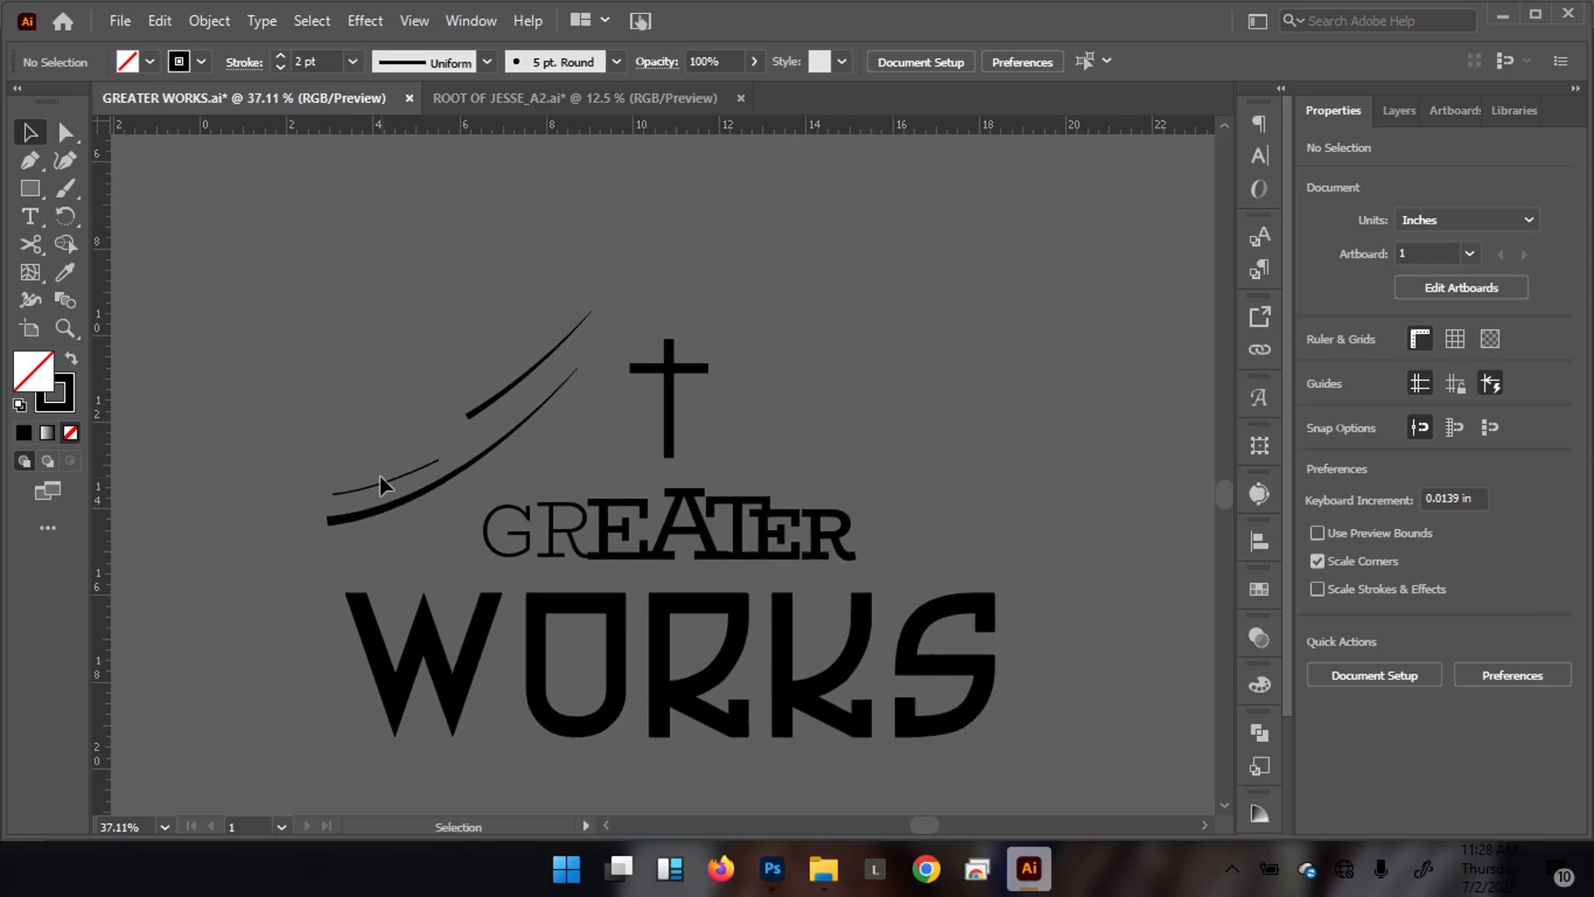
left_click_drag(345, 495, 1025, 395)
left_click_drag(541, 457, 570, 453)
left_click_drag(706, 412, 489, 427)
left_click_drag(616, 411, 428, 493)
left_click_drag(573, 474, 861, 338)
left_click(770, 442)
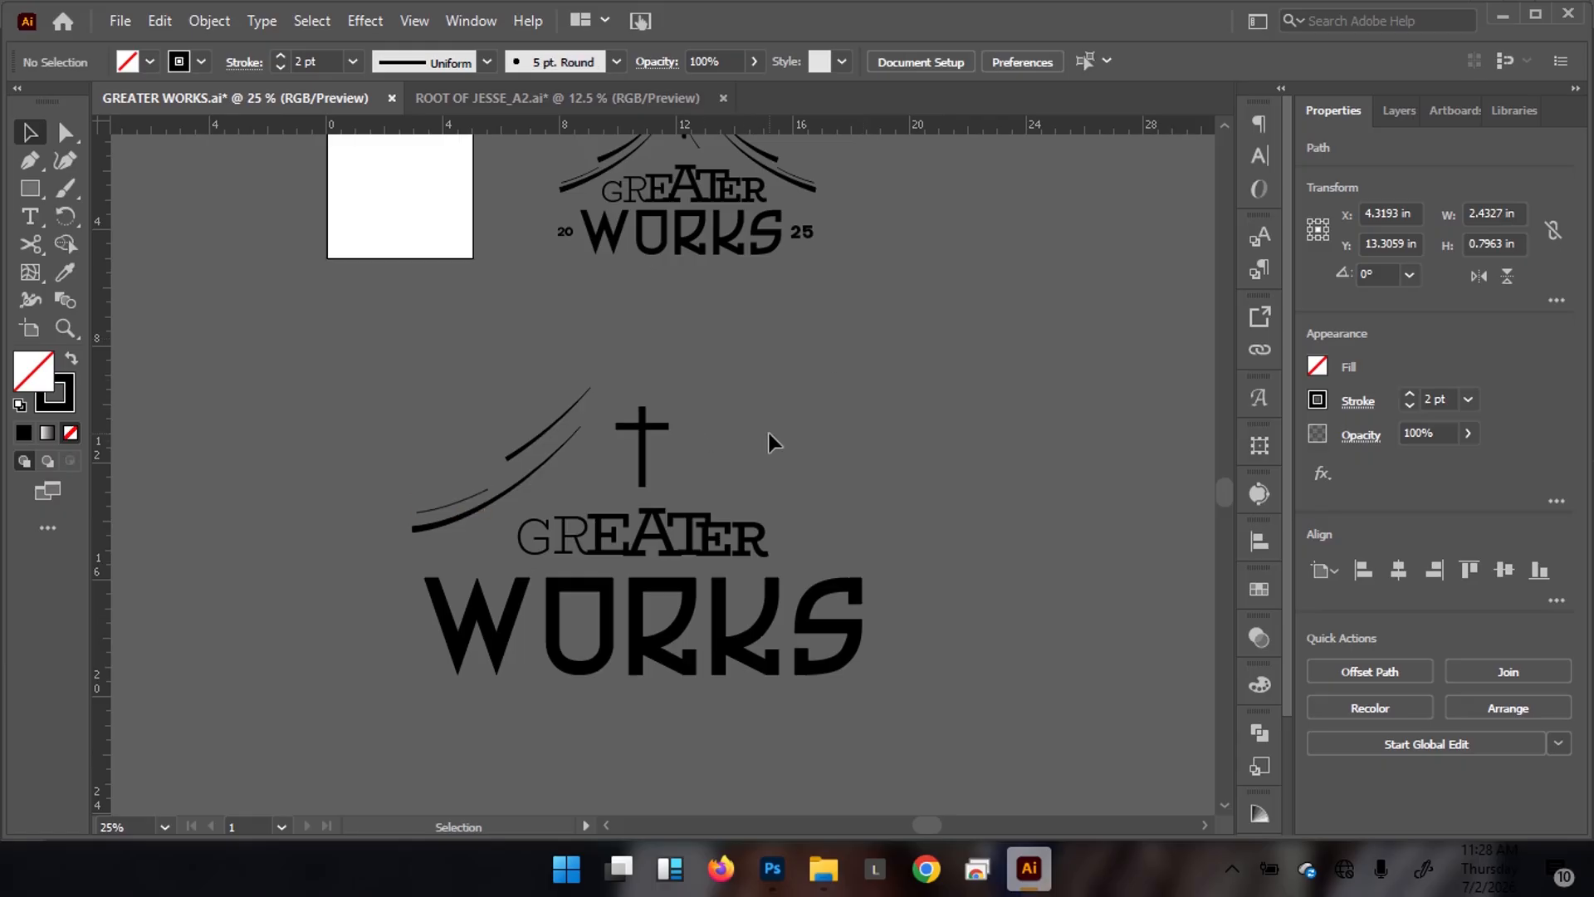
Increase the long lower curve's stroke to 20 pt and deselect it
left_click(517, 483)
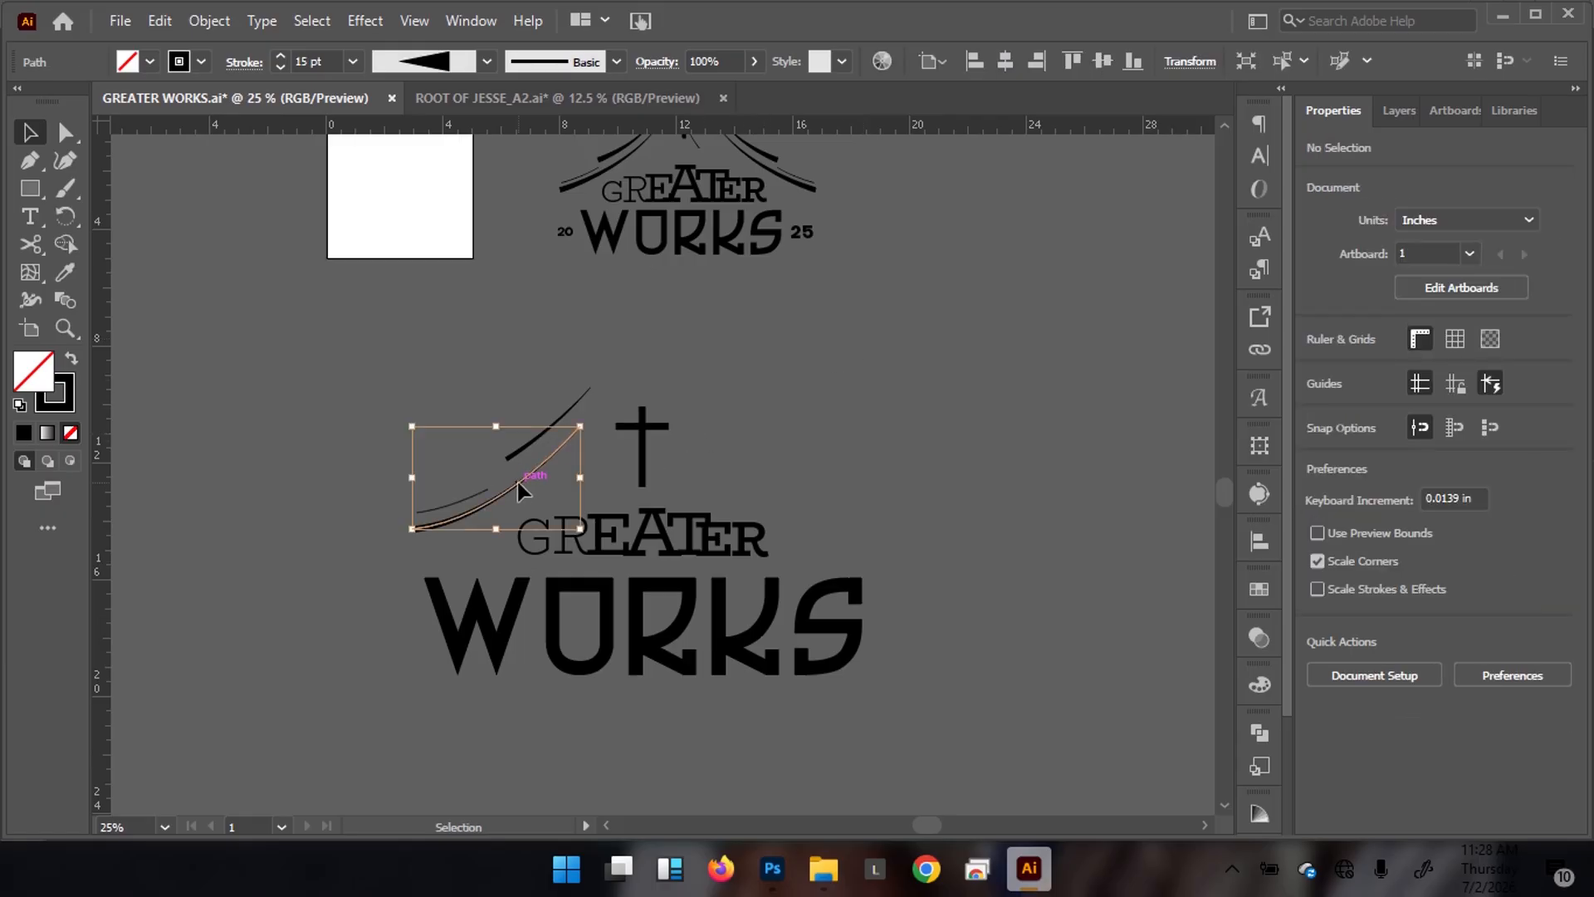
left_click(280, 56)
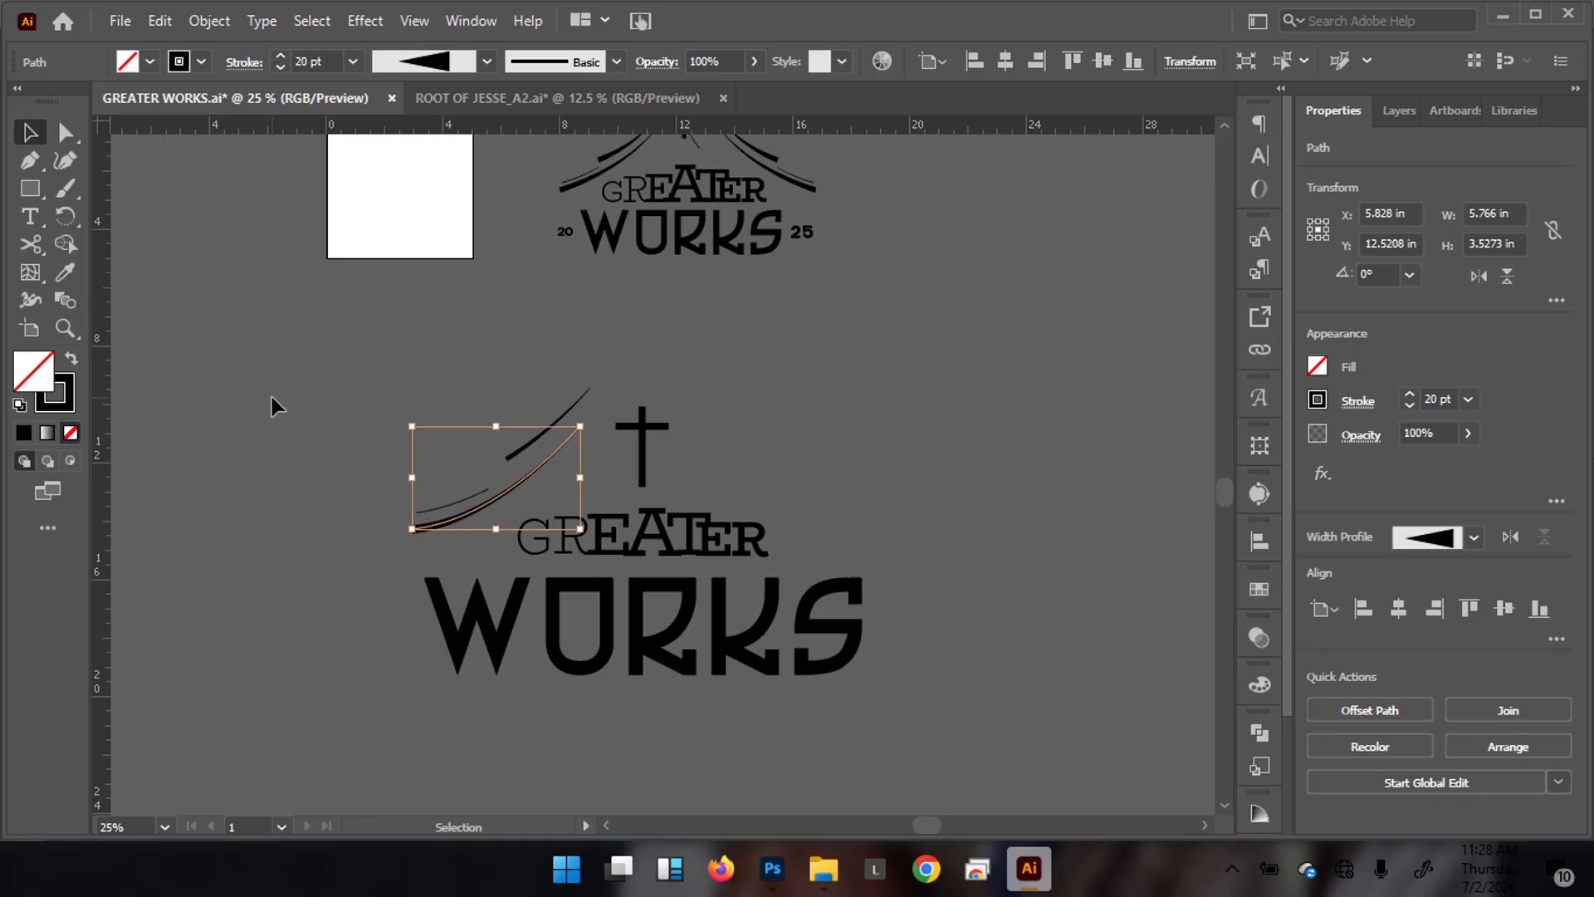
left_click(272, 400)
Lengthen the short top curve by moving its outer end anchor outward, and adjust that anchor's handle to reshape the bend
mouse_move(543, 447)
left_mouse_down()
mouse_move(383, 445)
mouse_move(559, 391)
mouse_move(570, 421)
left_mouse_up()
left_click(522, 446)
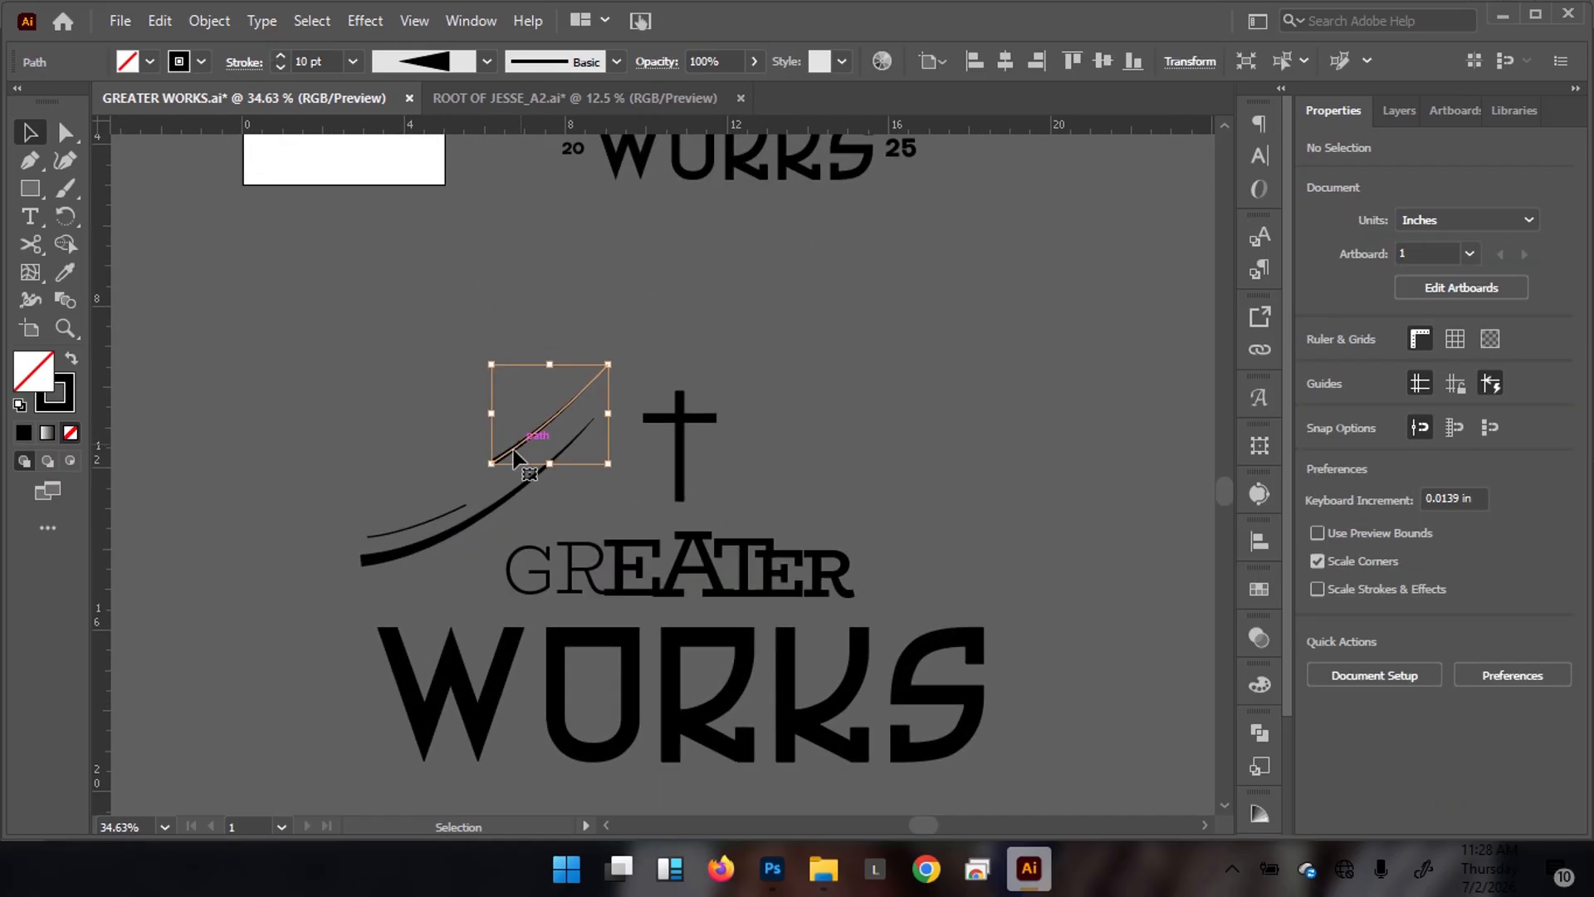
key("a")
left_click_drag(489, 461, 471, 475)
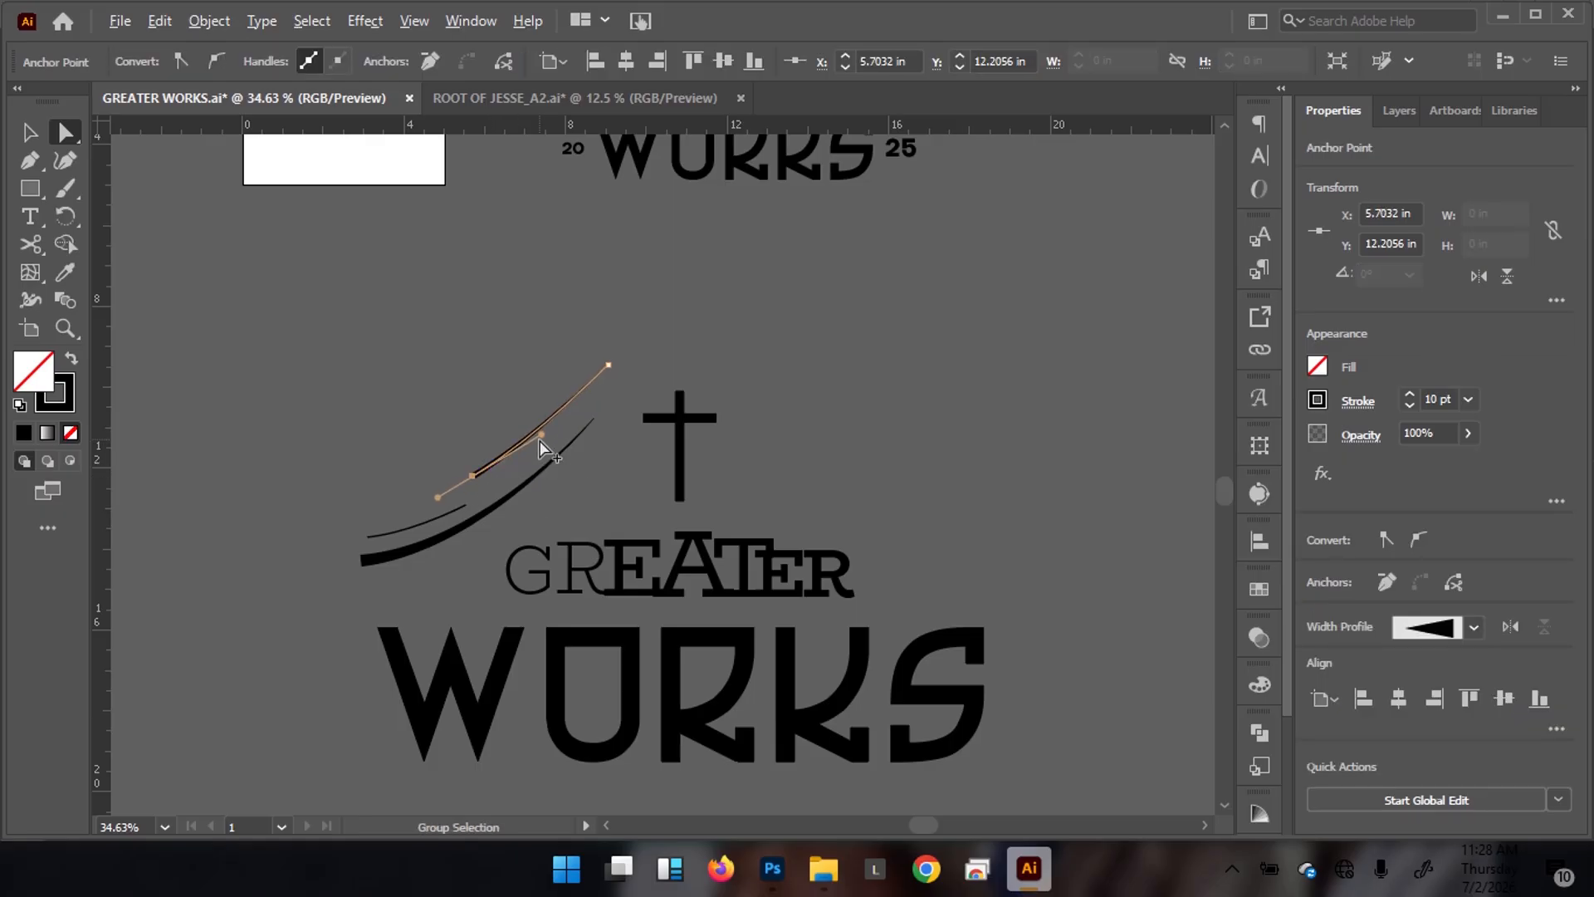
left_click_drag(543, 439, 562, 437)
key("ctrl+space")
left_click_drag(674, 412, 605, 349)
key("v")
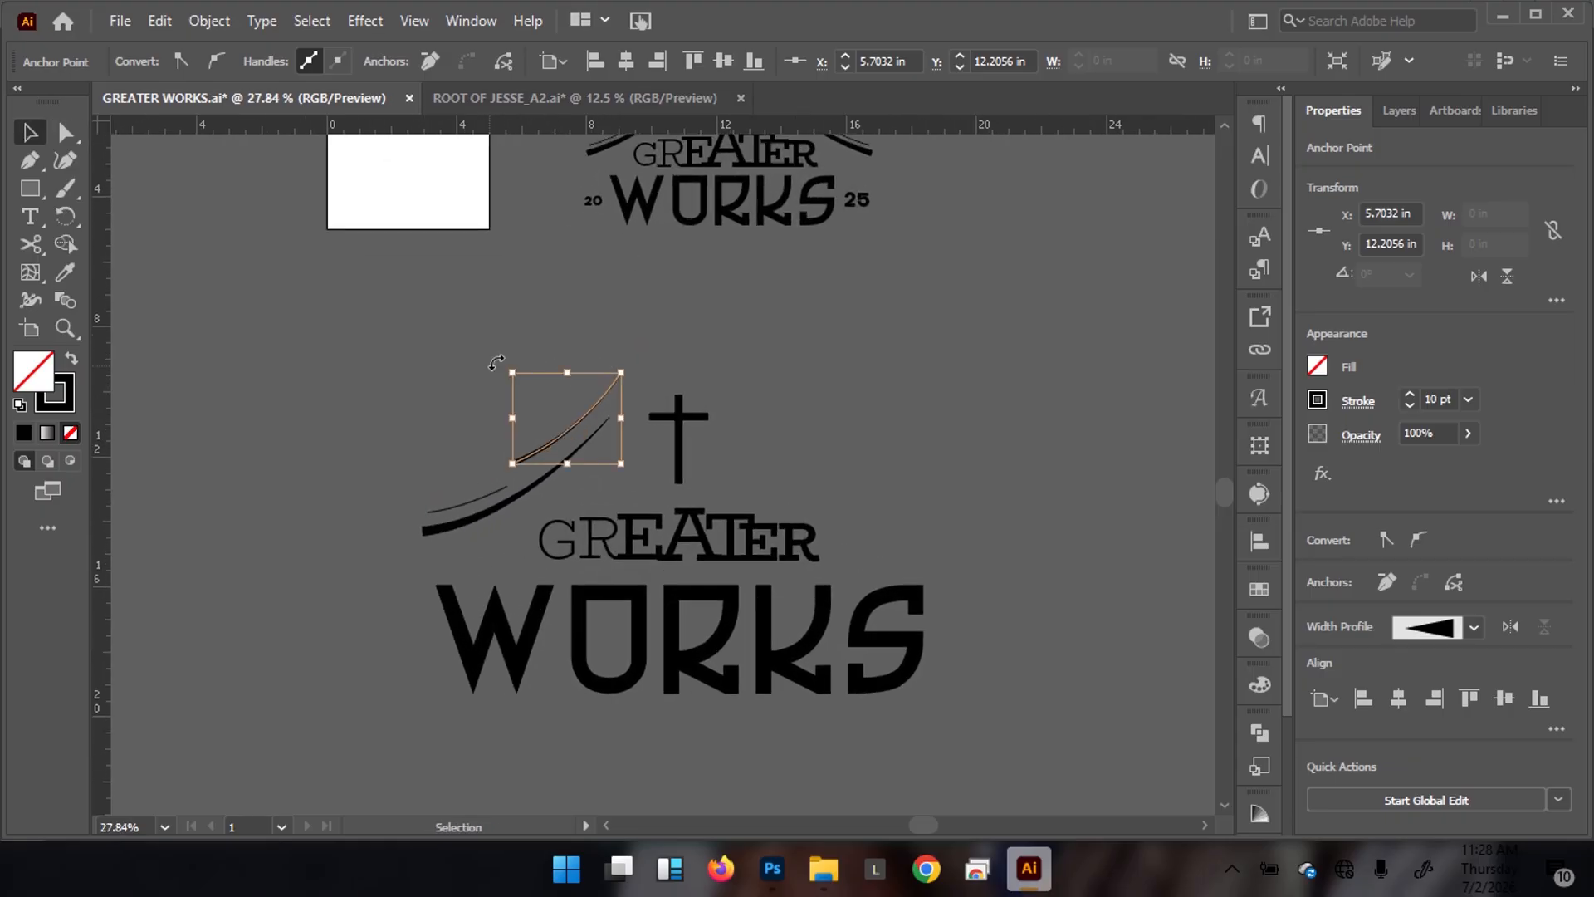
Move the lengthened top curve slightly down and left, closer to the long lower curve
left_click(487, 456)
key("ctrl+space")
left_click_drag(487, 456, 614, 431)
key("ctrl+space")
left_click_drag(668, 363, 403, 394)
key("space")
left_click_drag(550, 385, 480, 510)
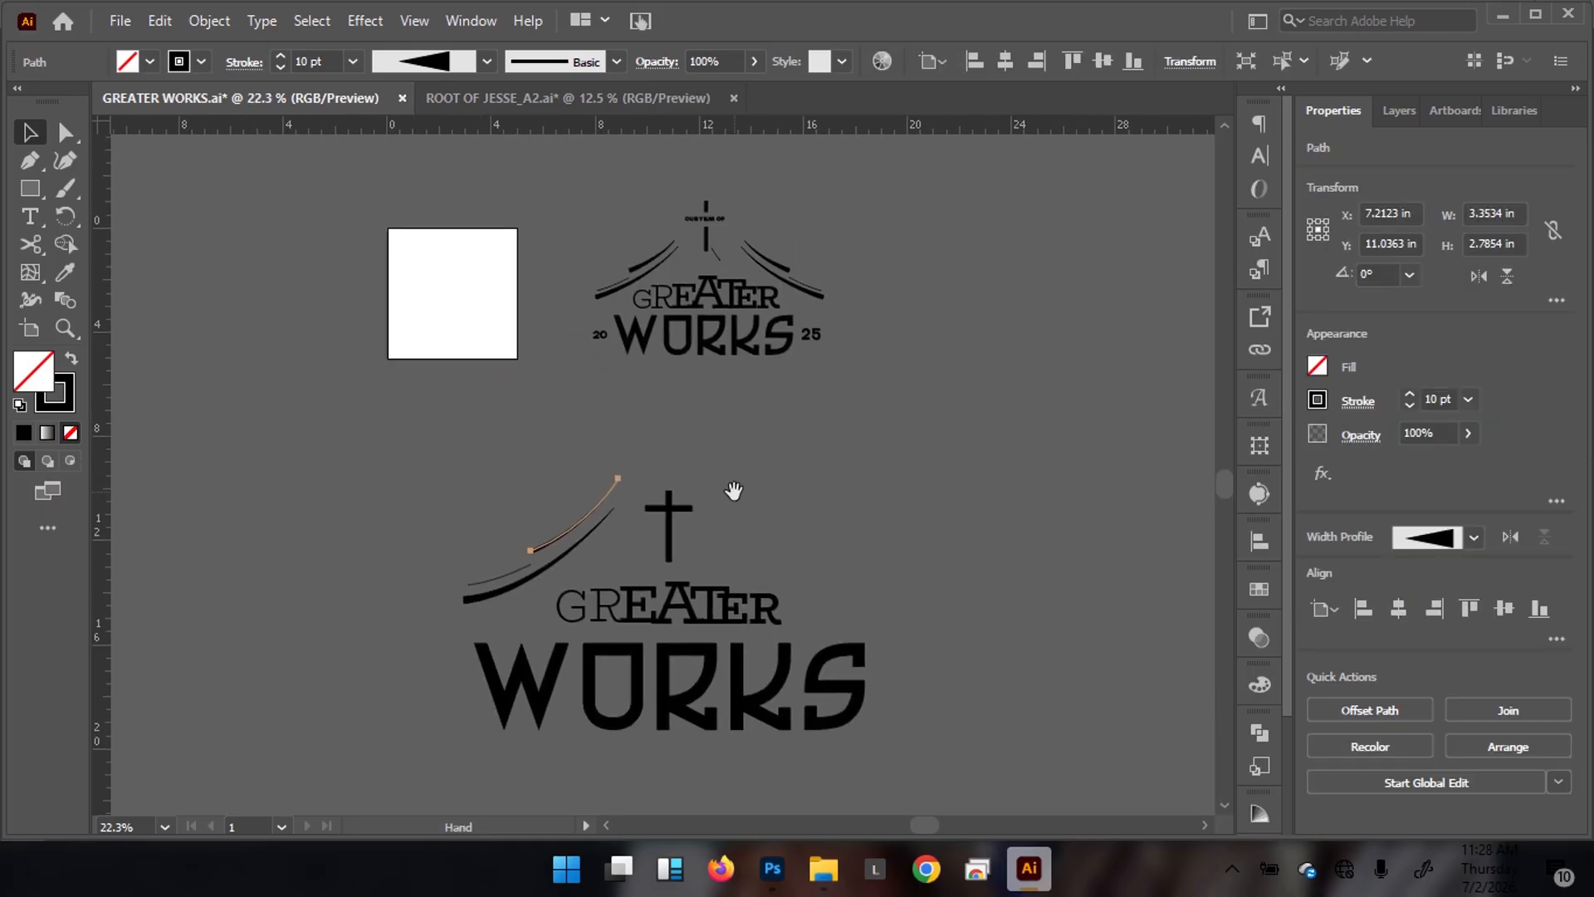
key("ctrl+space")
left_click_drag(643, 548, 694, 550)
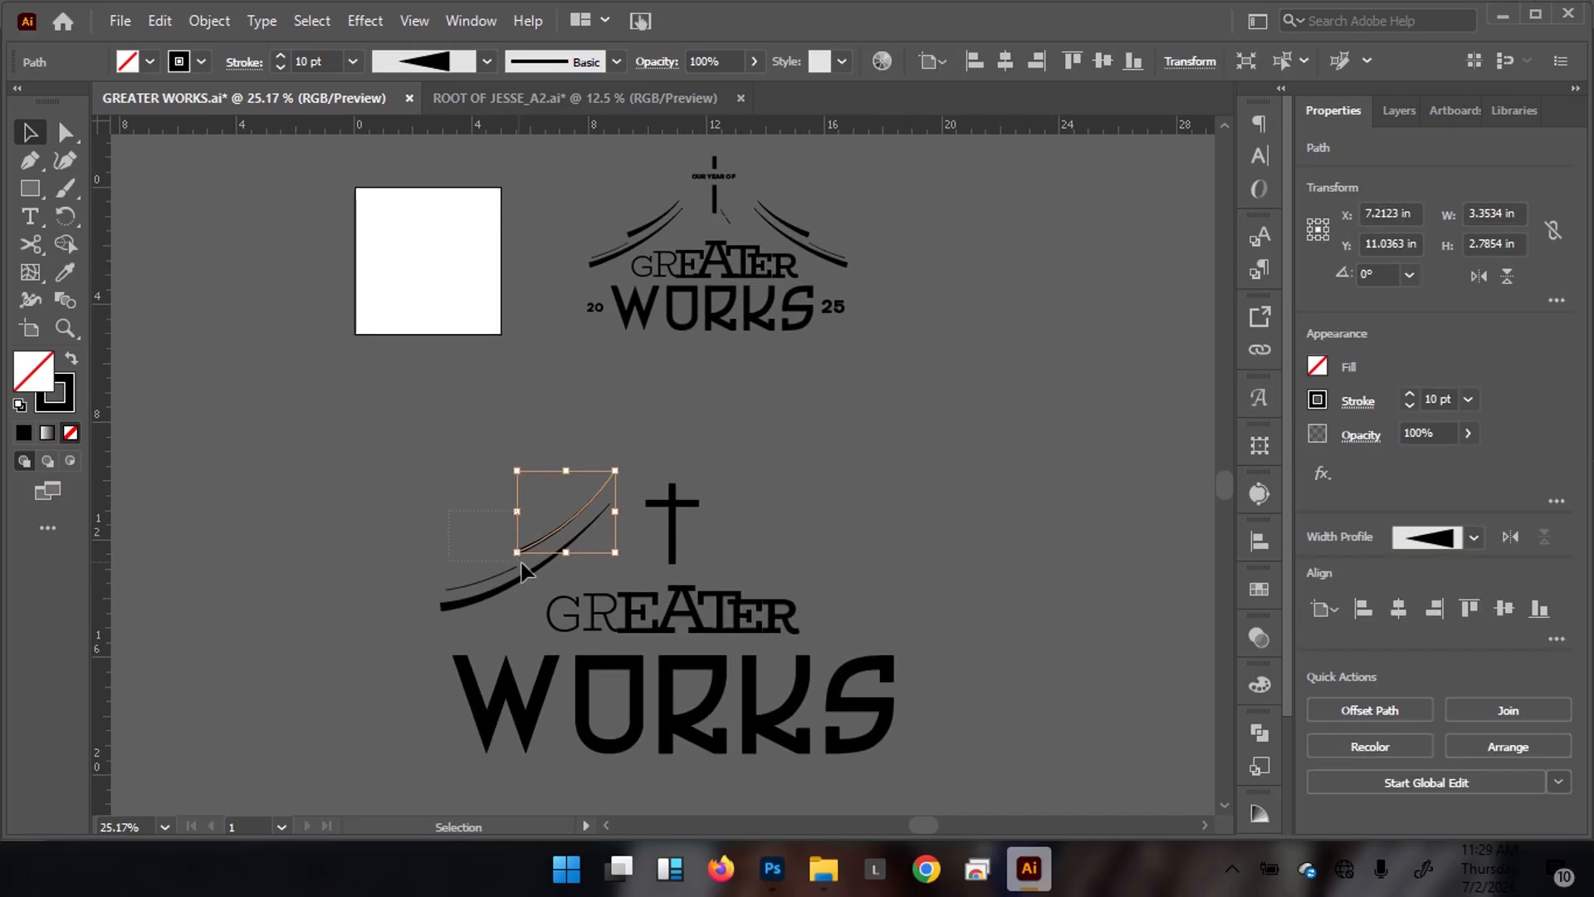
Reflect a copy of the three curves beside the cross across the vertical axis
left_click(538, 569, "shift")
right_click(572, 523)
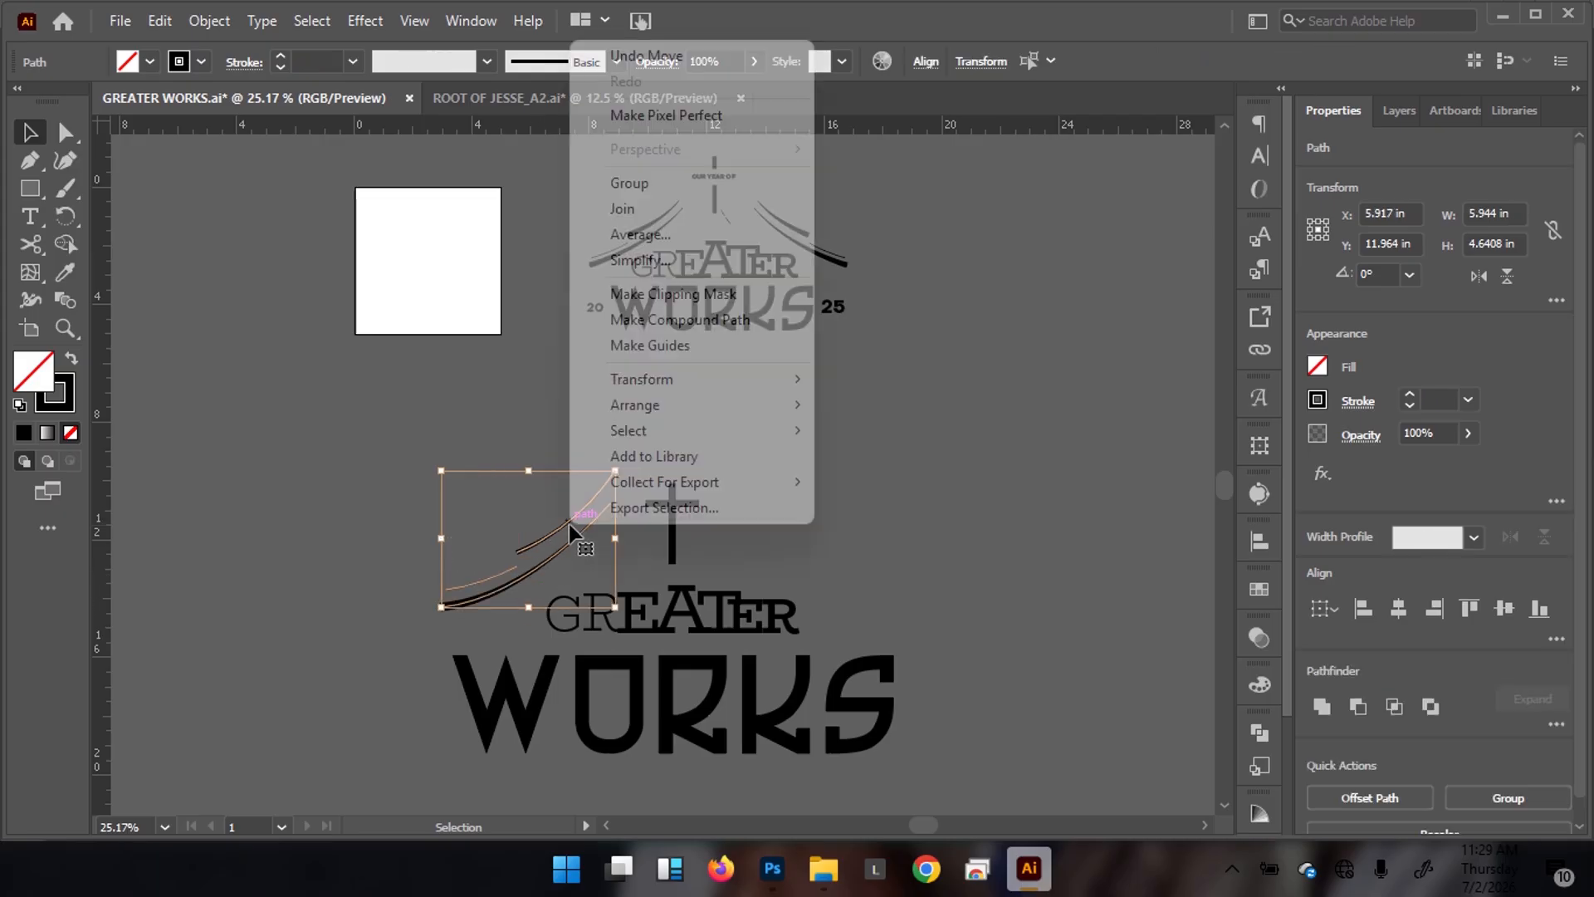
mouse_move(690, 376)
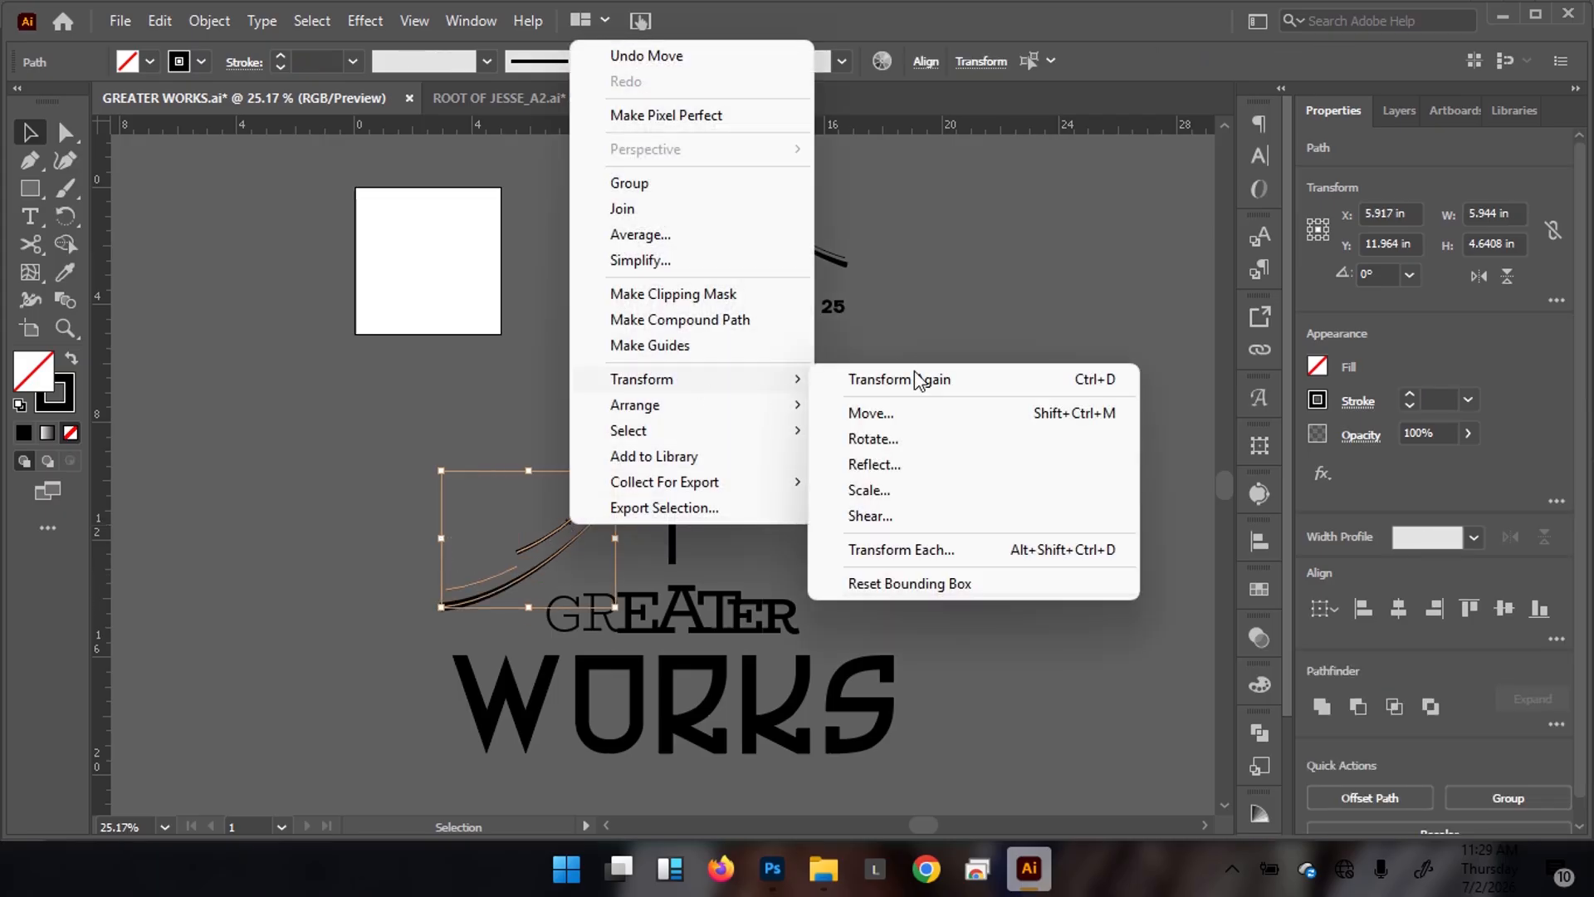
left_click(858, 472)
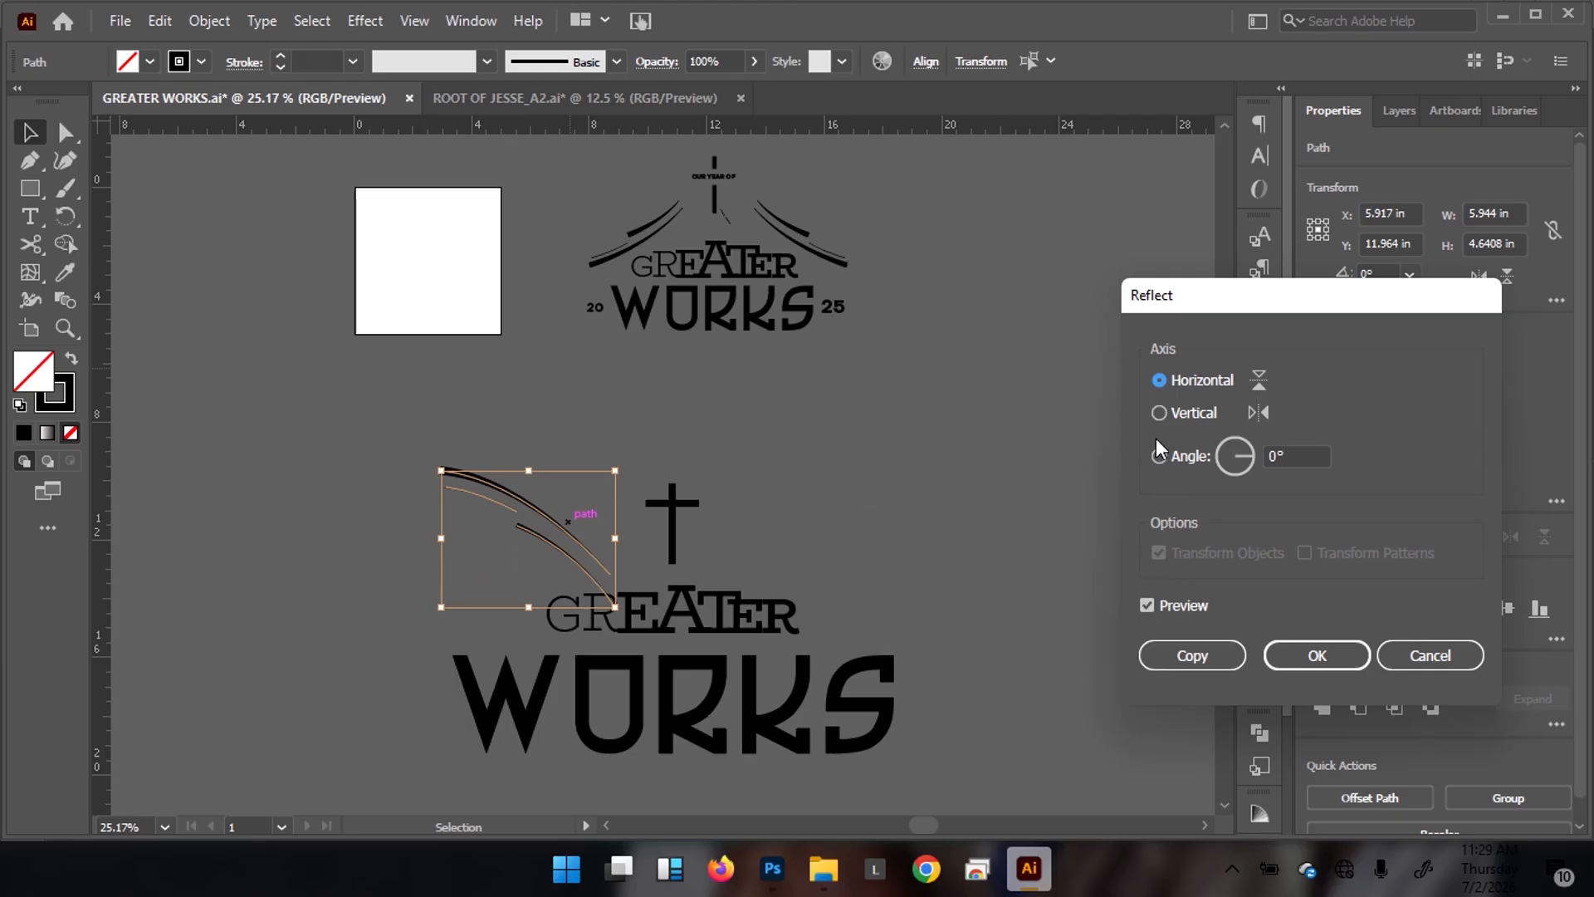
left_click(1158, 413)
left_click(1196, 655)
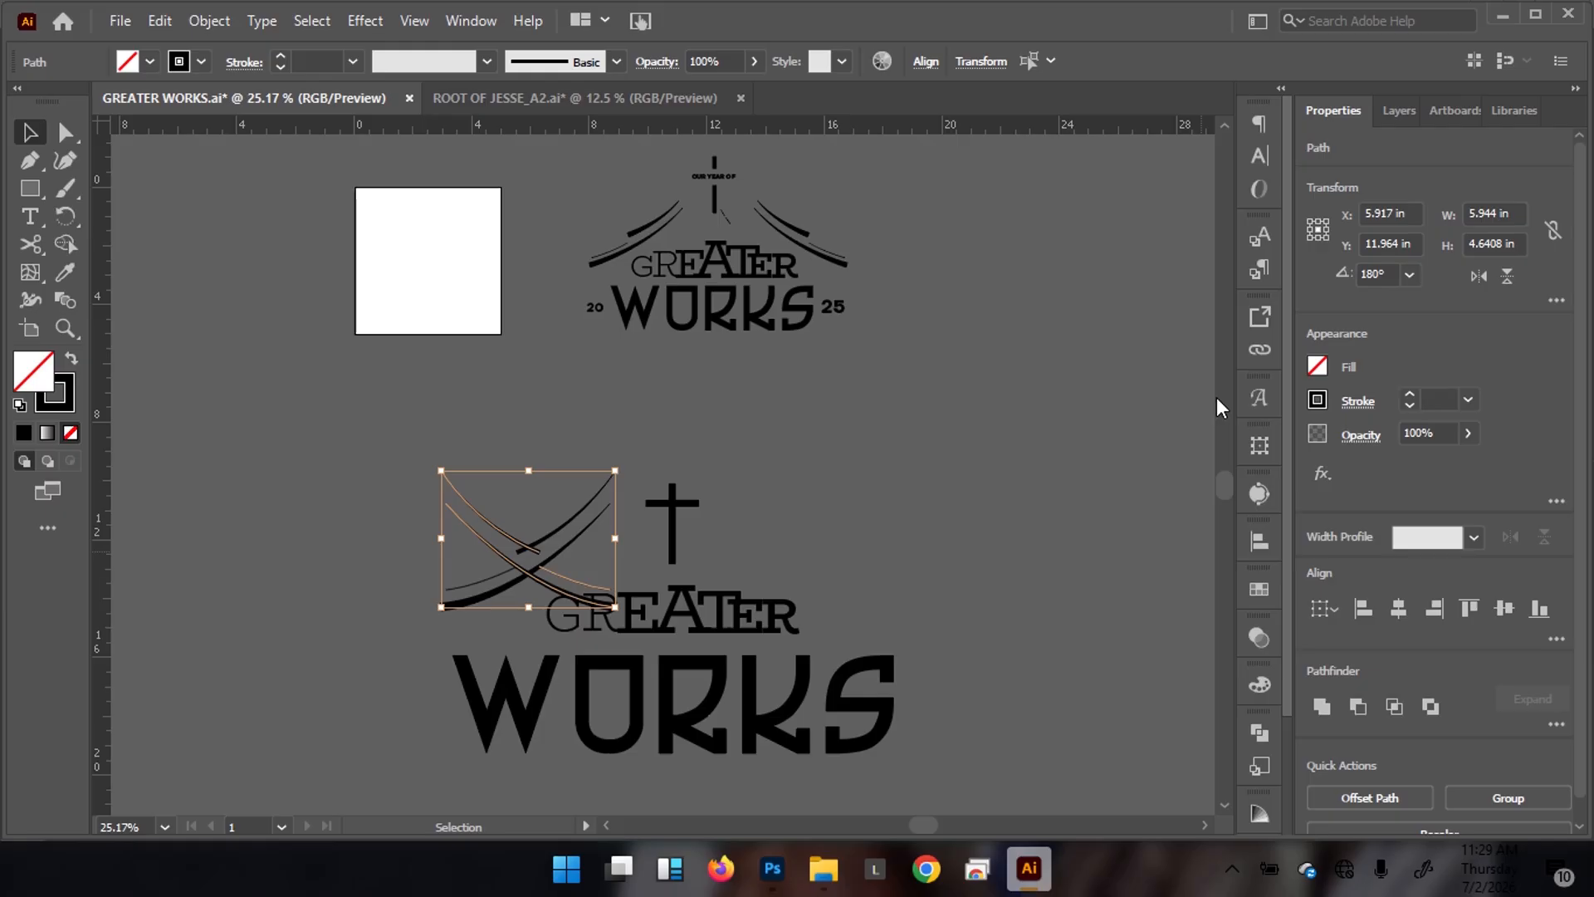
Move the mirrored curves to the opposite side of the cross, spaced to match the original set, and deselect them
key("shift+Right")
key("shift+Right")
key("shift+Right")
key("shift+Right")
key("shift+Right")
key("shift+Right")
key("shift+Right")
key("shift+Right")
key("shift+Right")
key("shift+Right")
key("shift+Right")
key("shift+Right")
key("shift+Right")
key("shift+Right")
key("shift+Right")
key("shift+Right")
key("shift+Right")
key("shift+Right")
key("shift+Right")
key("shift+Right")
key("shift+Right")
key("shift+Right")
key("shift+Right")
key("shift+Right")
key("shift+Right")
key("shift+Right")
key("shift+Right")
key("shift+Right")
key("shift+Right")
key("shift+Right")
key("shift+Right")
key("shift+Right")
key("shift+Right")
key("shift+Right")
key("shift+Right")
key("shift+Right")
key("shift+Right")
key("shift+Right")
key("shift+Right")
key("shift+Right")
key("shift+Right")
key("shift+Right")
key("shift+Left")
key("shift+Left")
key("shift+Left")
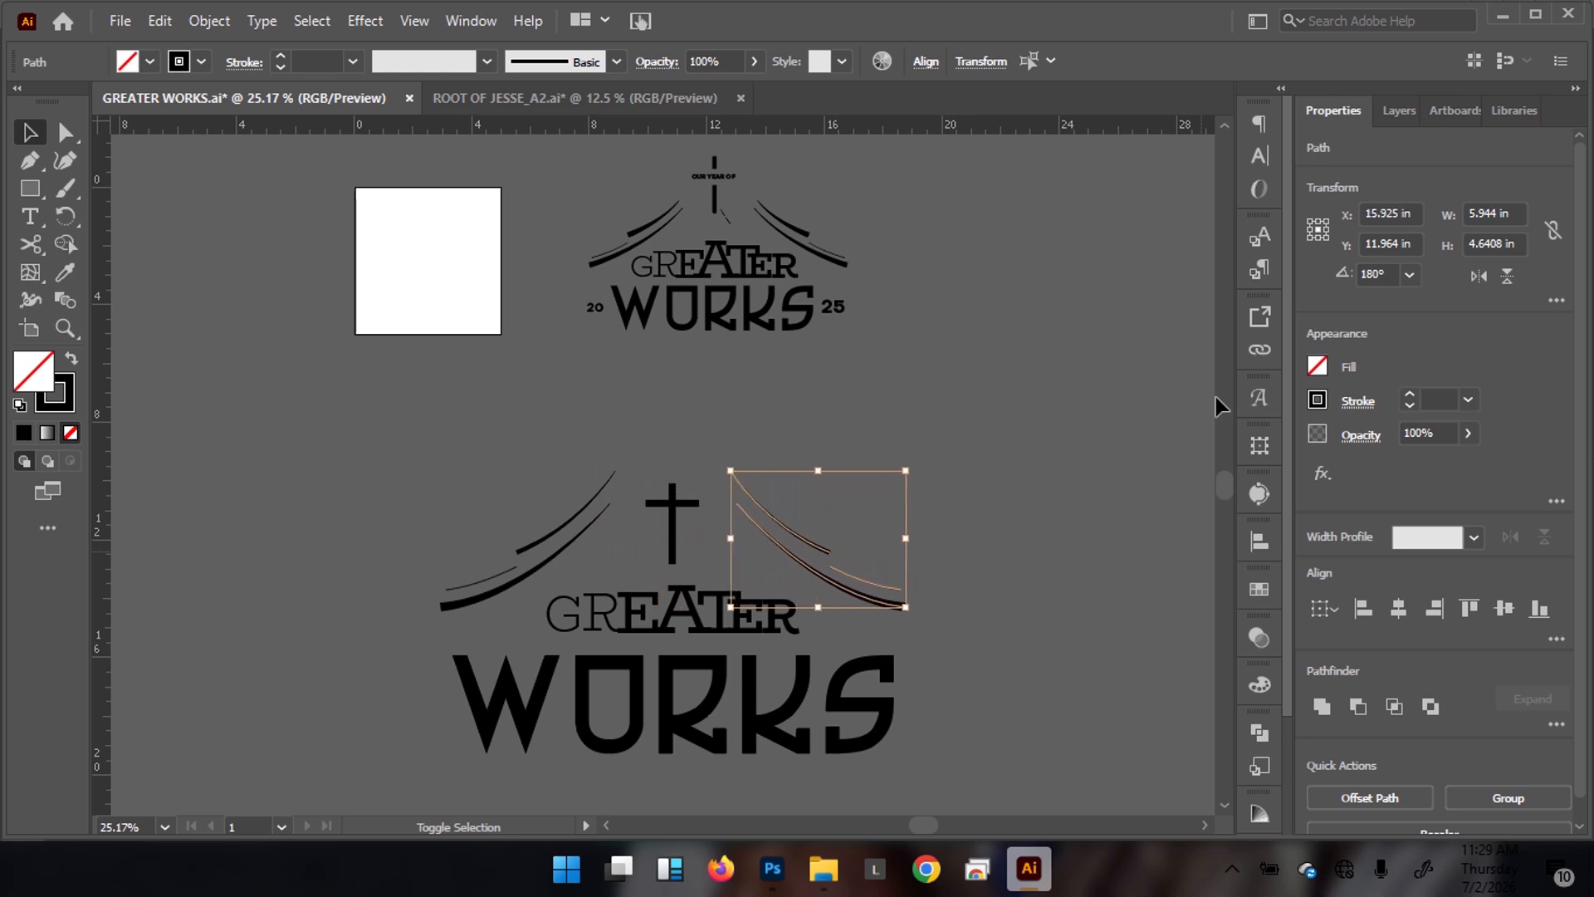
left_click(1024, 391)
Place a copy of the mirrored short thin curve beside the cross's base and rotate it about 30° clockwise
mouse_move(747, 562)
left_mouse_down()
mouse_move(730, 540)
mouse_move(829, 527)
mouse_move(947, 599)
mouse_move(747, 564)
left_mouse_up()
left_click(943, 596)
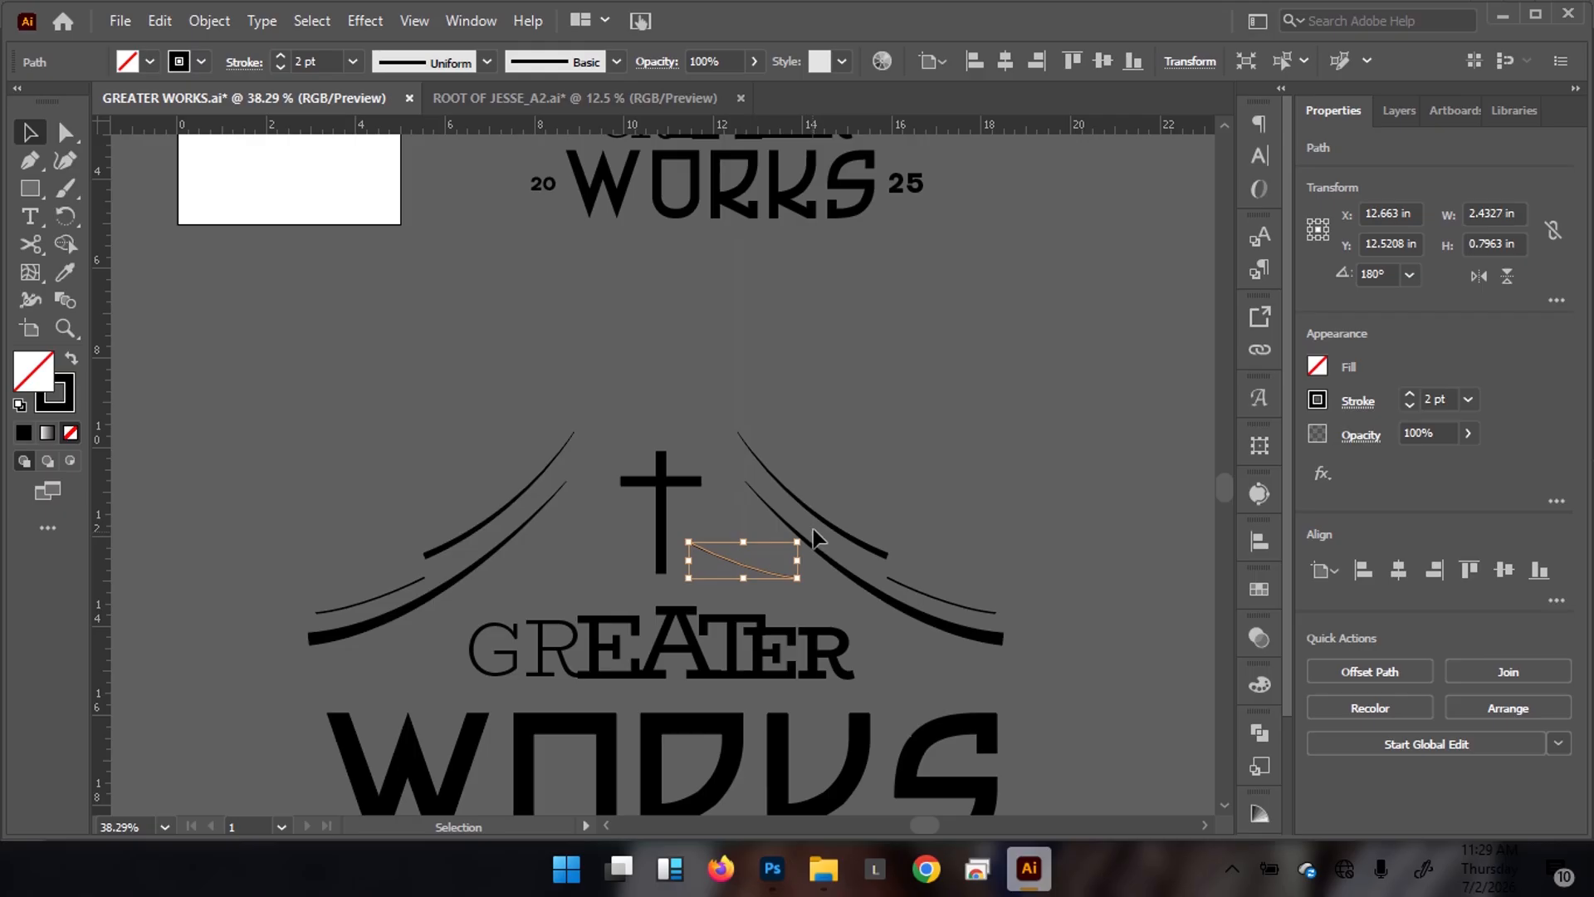
left_click_drag(812, 537, 811, 576)
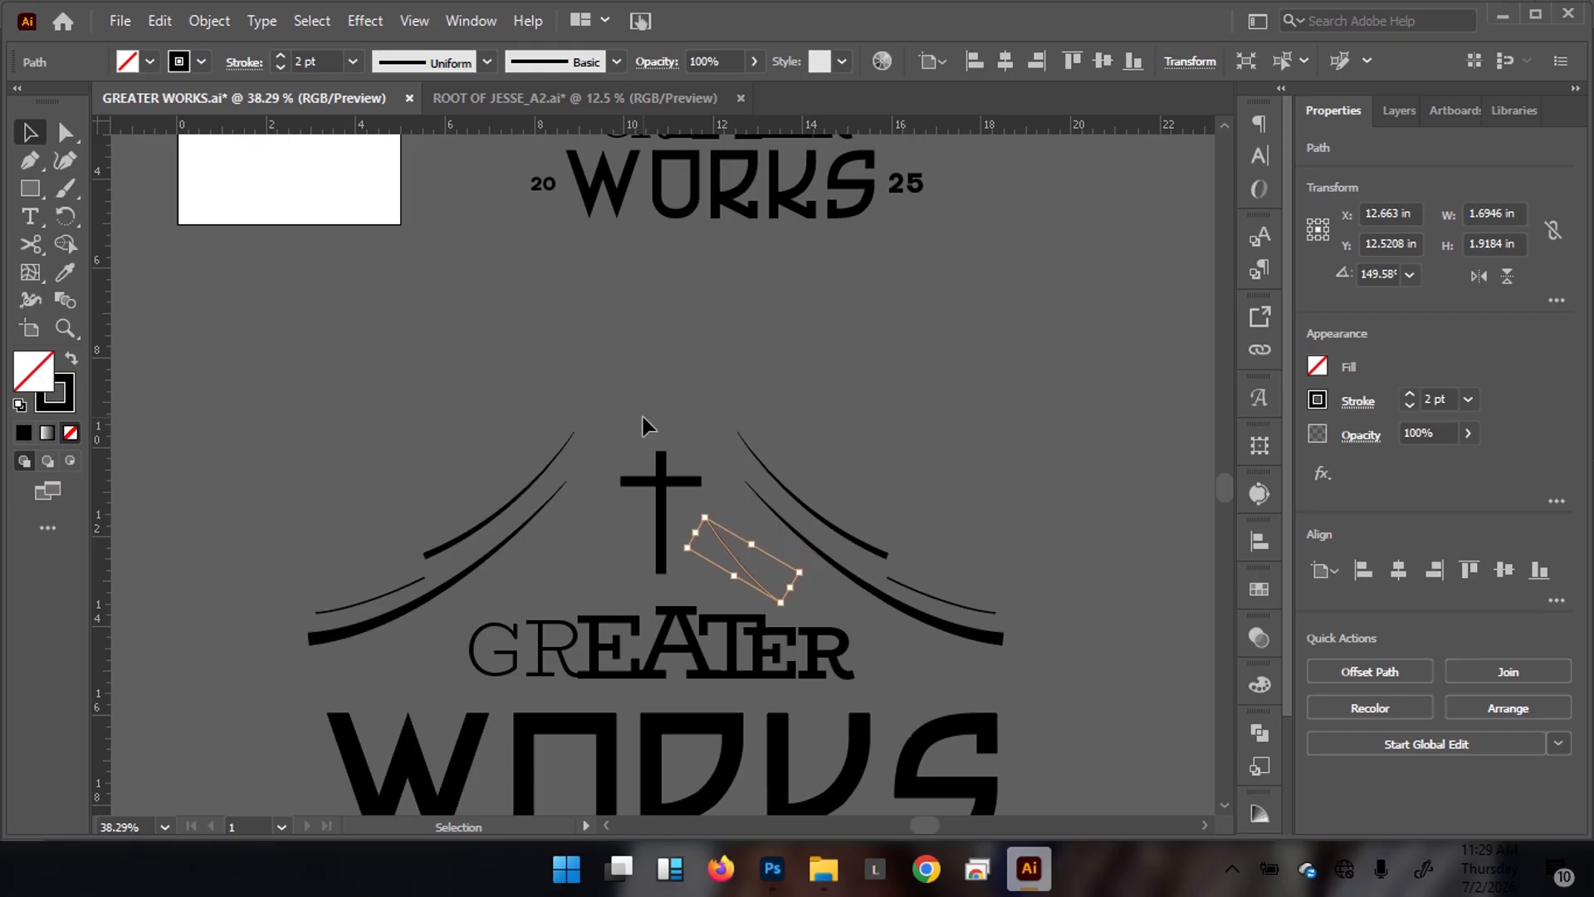
Select both bars of the cross and move them up, clear of the thin curve beside its base
left_click_drag(669, 488, 677, 496)
key("shift+Up")
key("shift+Up")
key("shift+Up")
key("shift+Up")
key("shift+Up")
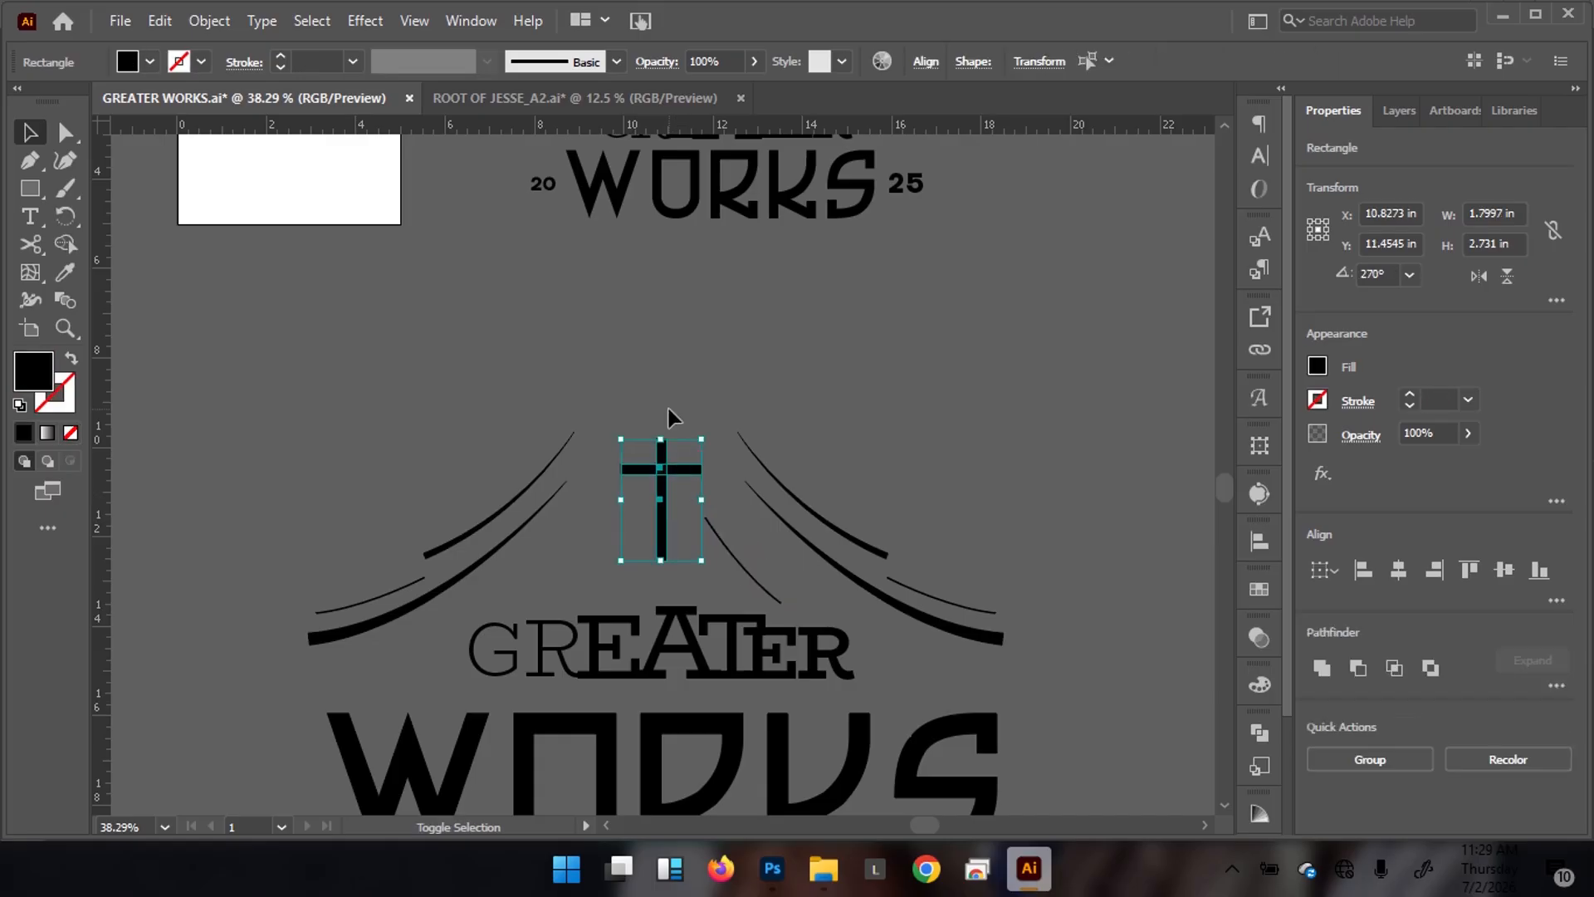
key("shift+Up")
key("shift+Up")
key("shift+Up")
key("shift+Up")
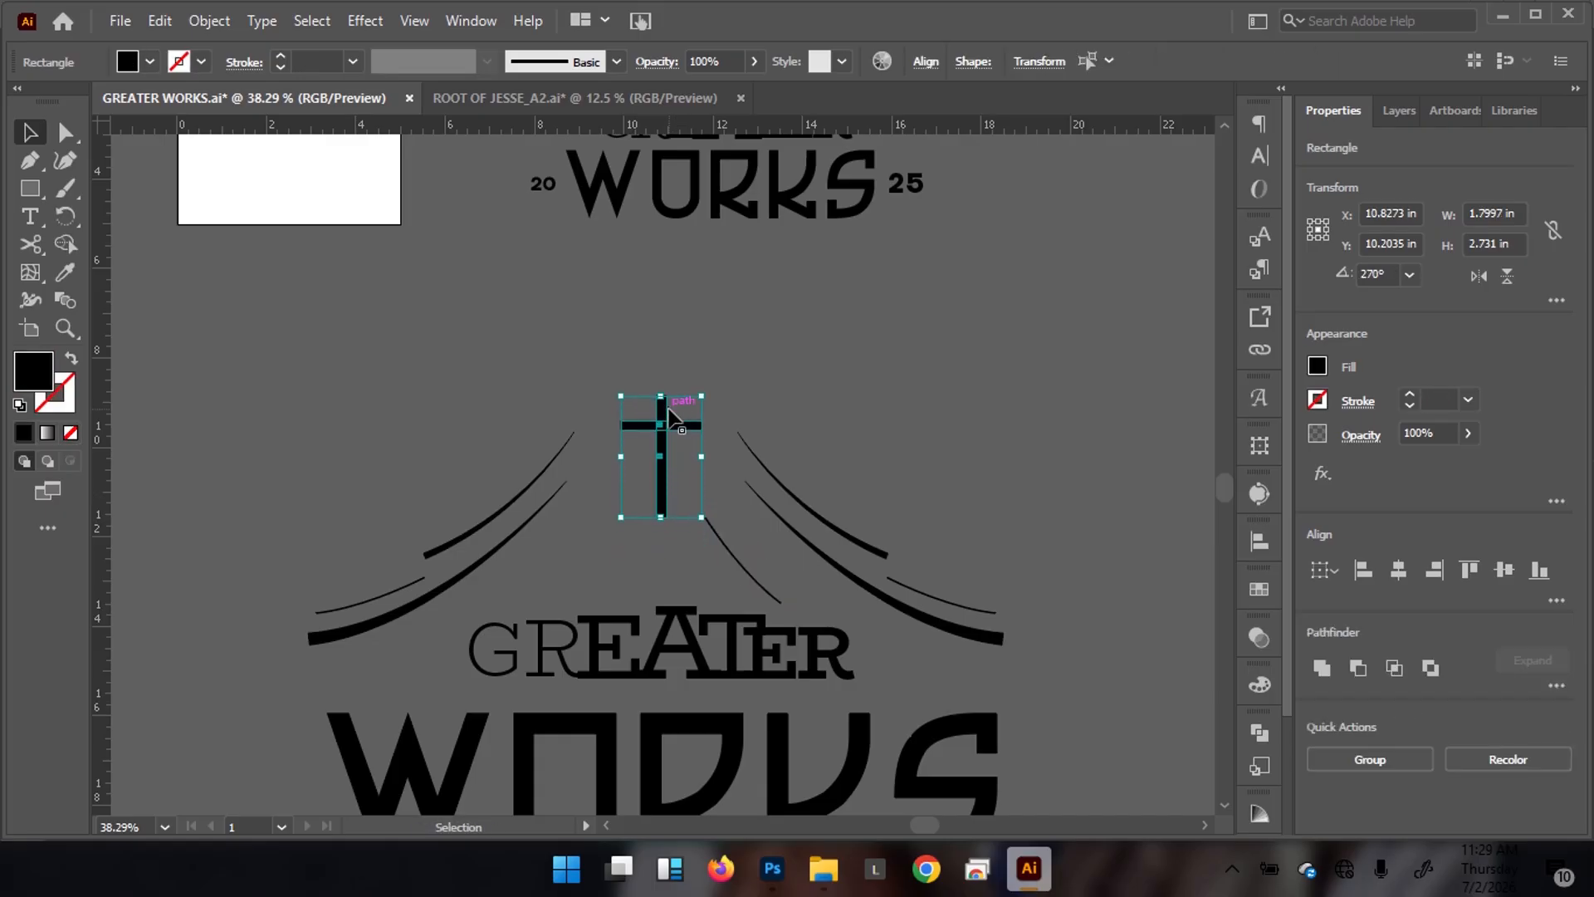
left_click(882, 324)
Move the thin curve closer to the cross's base and shorten its lower end with added and deleted anchor points
scroll(714, 457, "up", 2)
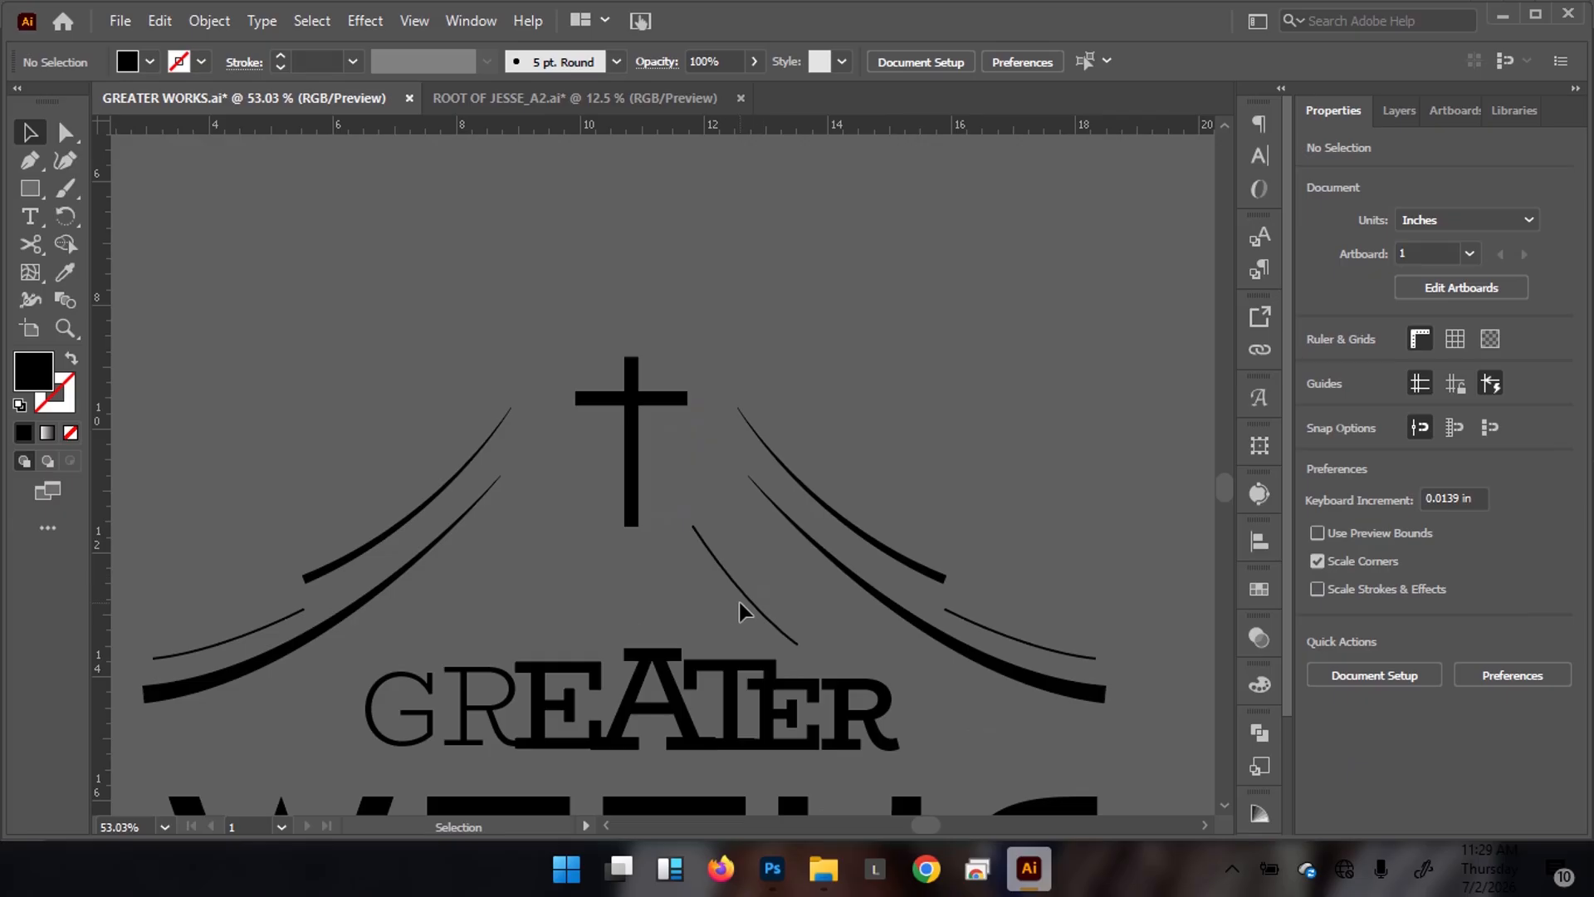
left_click_drag(722, 597, 721, 585)
key("p")
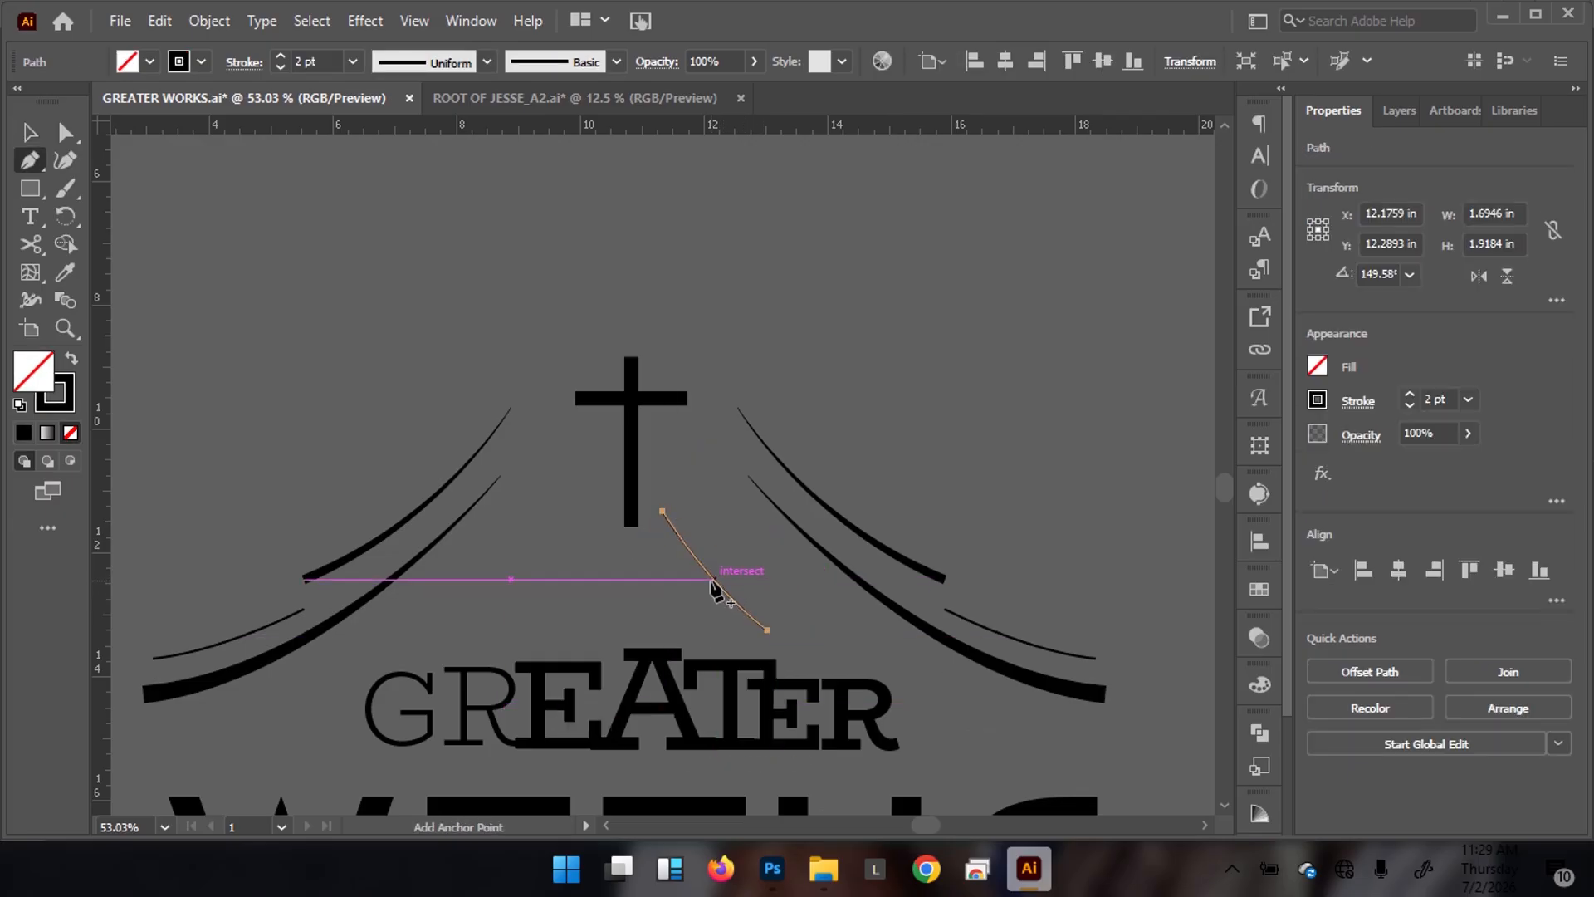
left_click(712, 579)
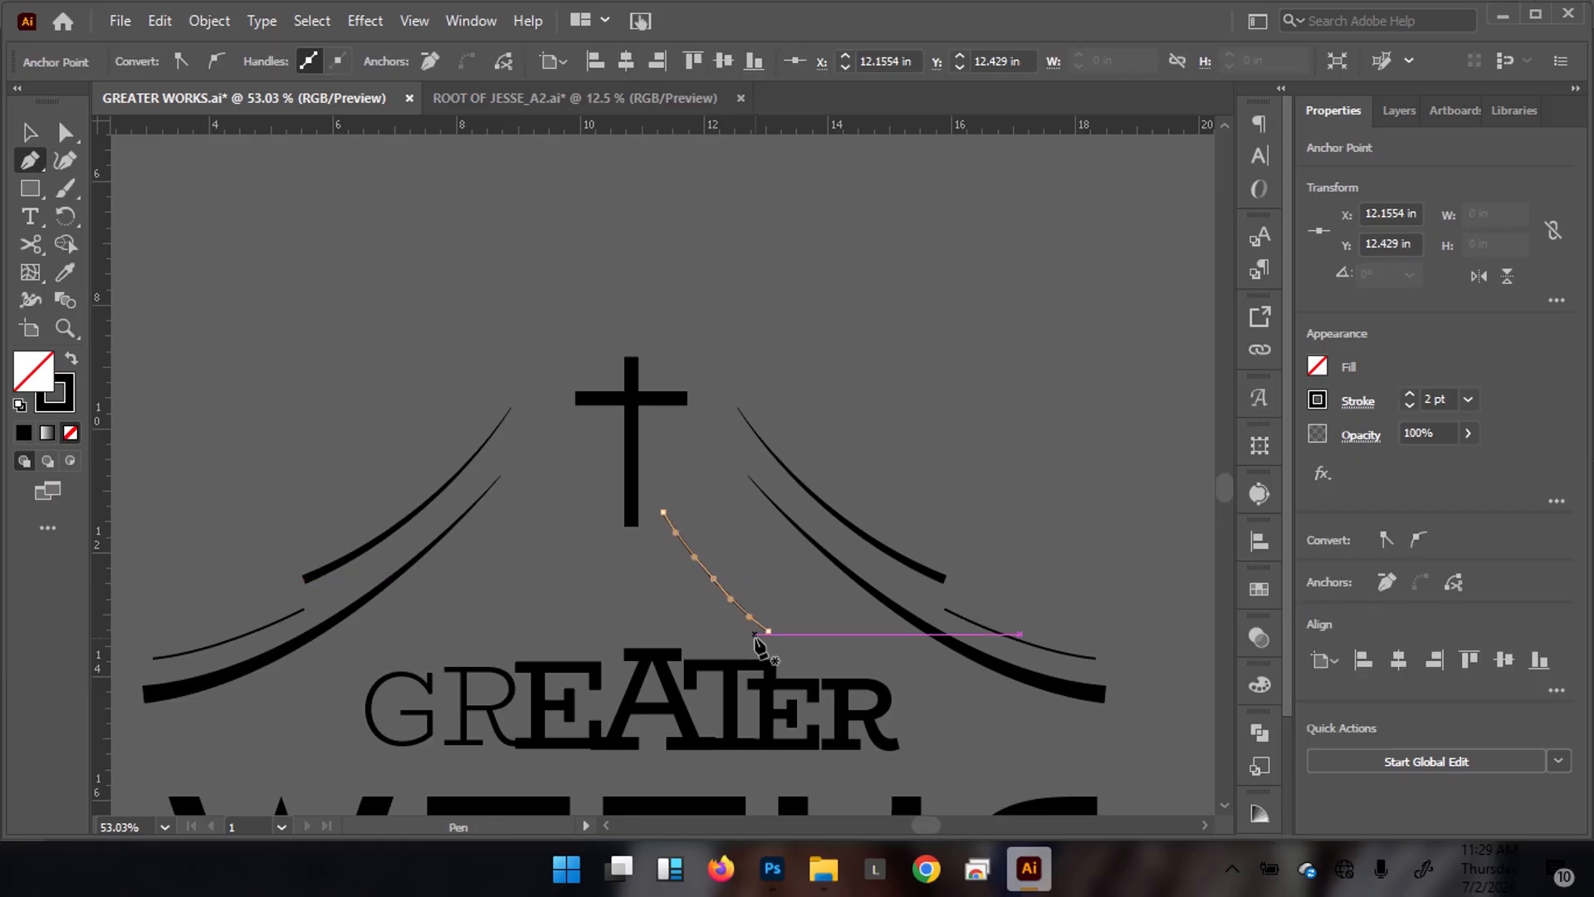
key("-")
left_click(767, 632)
left_click(749, 617)
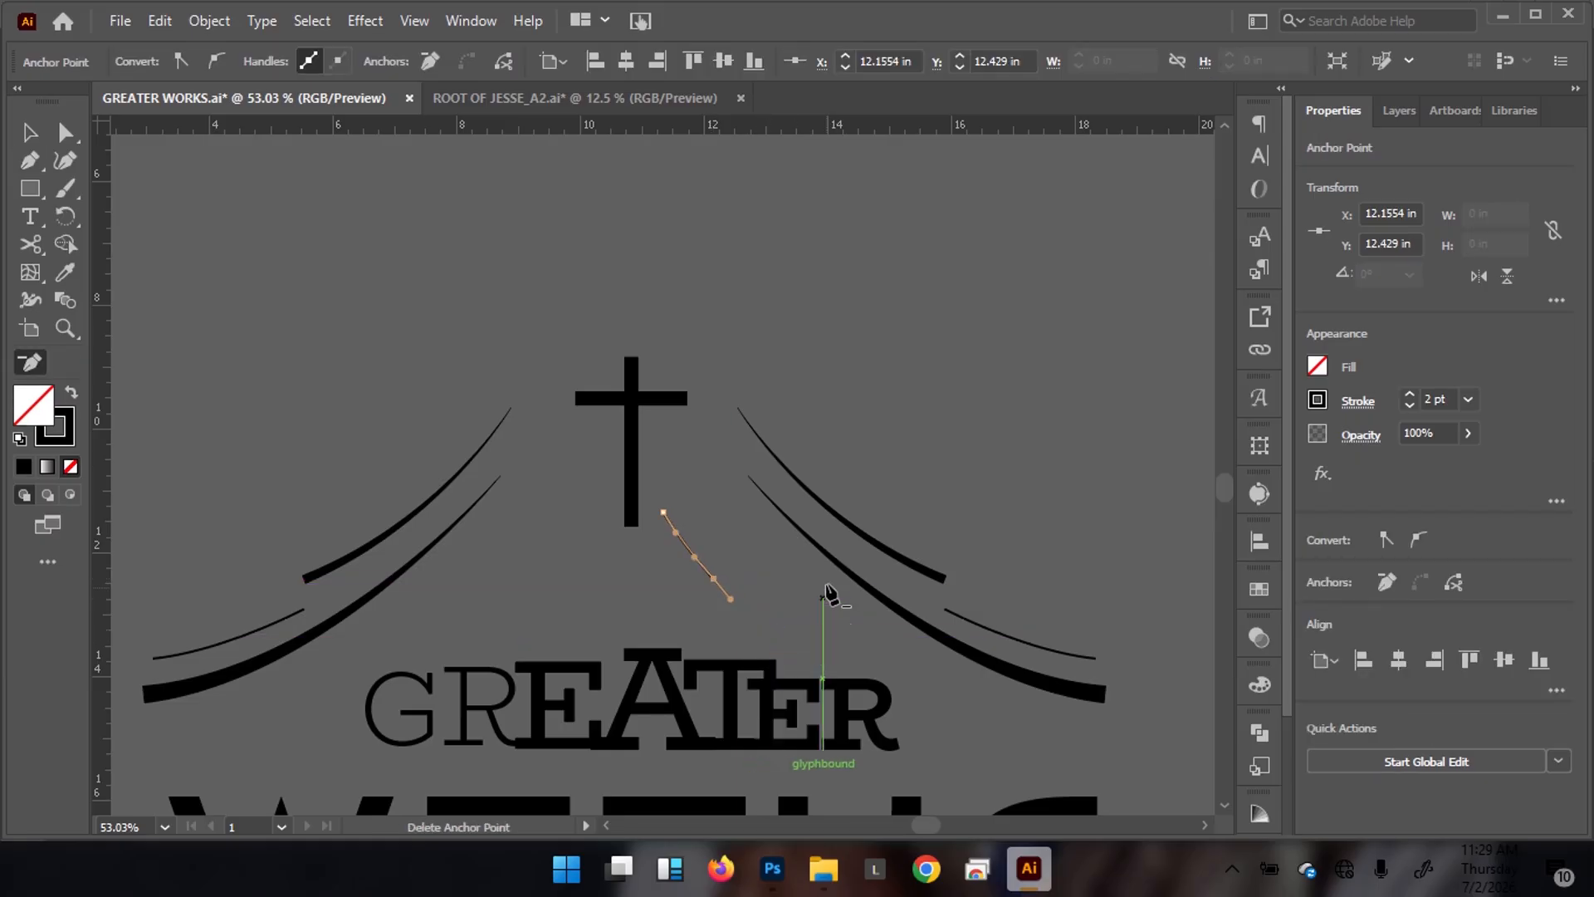
key("v")
left_click(869, 411)
Duplicate the WORKS text below the original and replace the copy's text with 20
key("ctrl+space")
left_click_drag(738, 517, 384, 541)
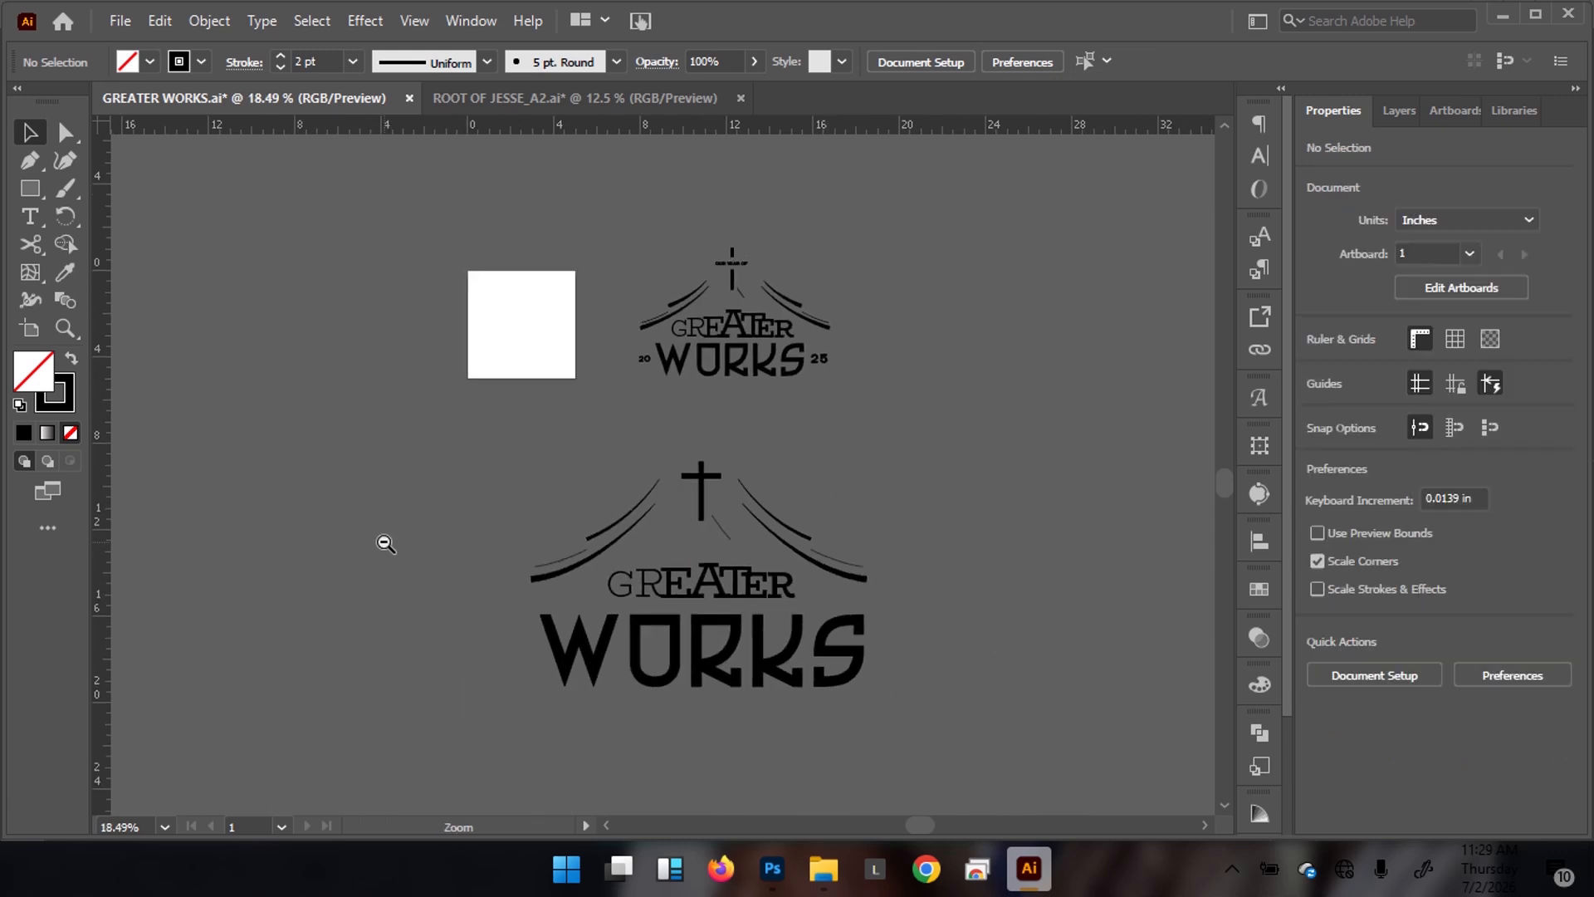
key("space")
left_click_drag(622, 601, 612, 565)
key("ctrl+space")
left_click_drag(613, 648, 649, 652)
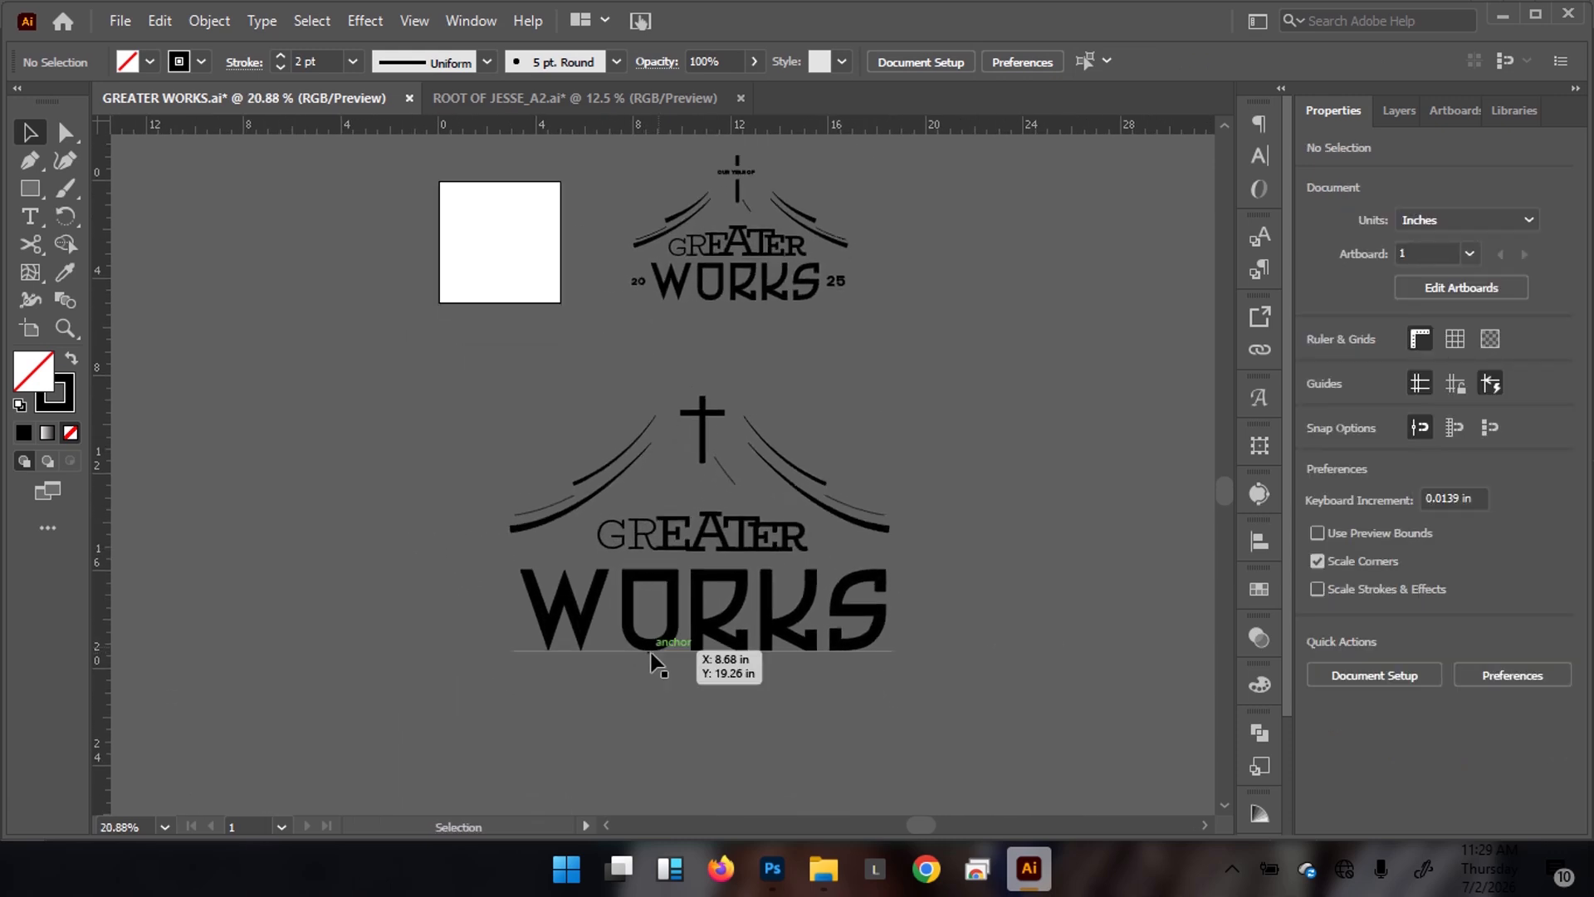
left_click(689, 647)
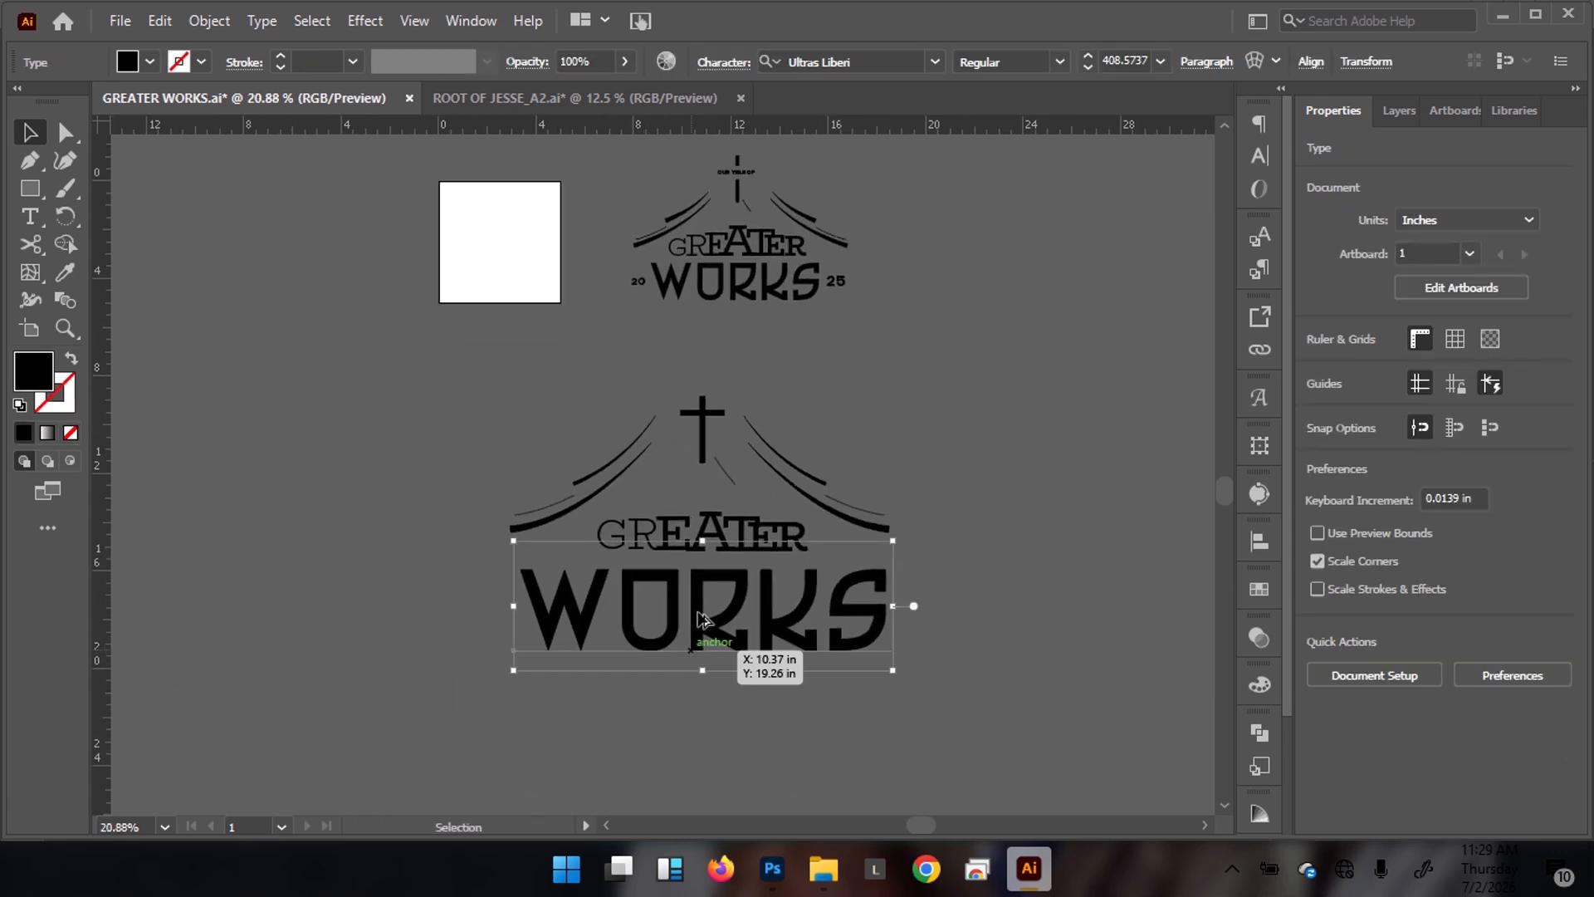
left_click_drag(709, 590, 666, 714)
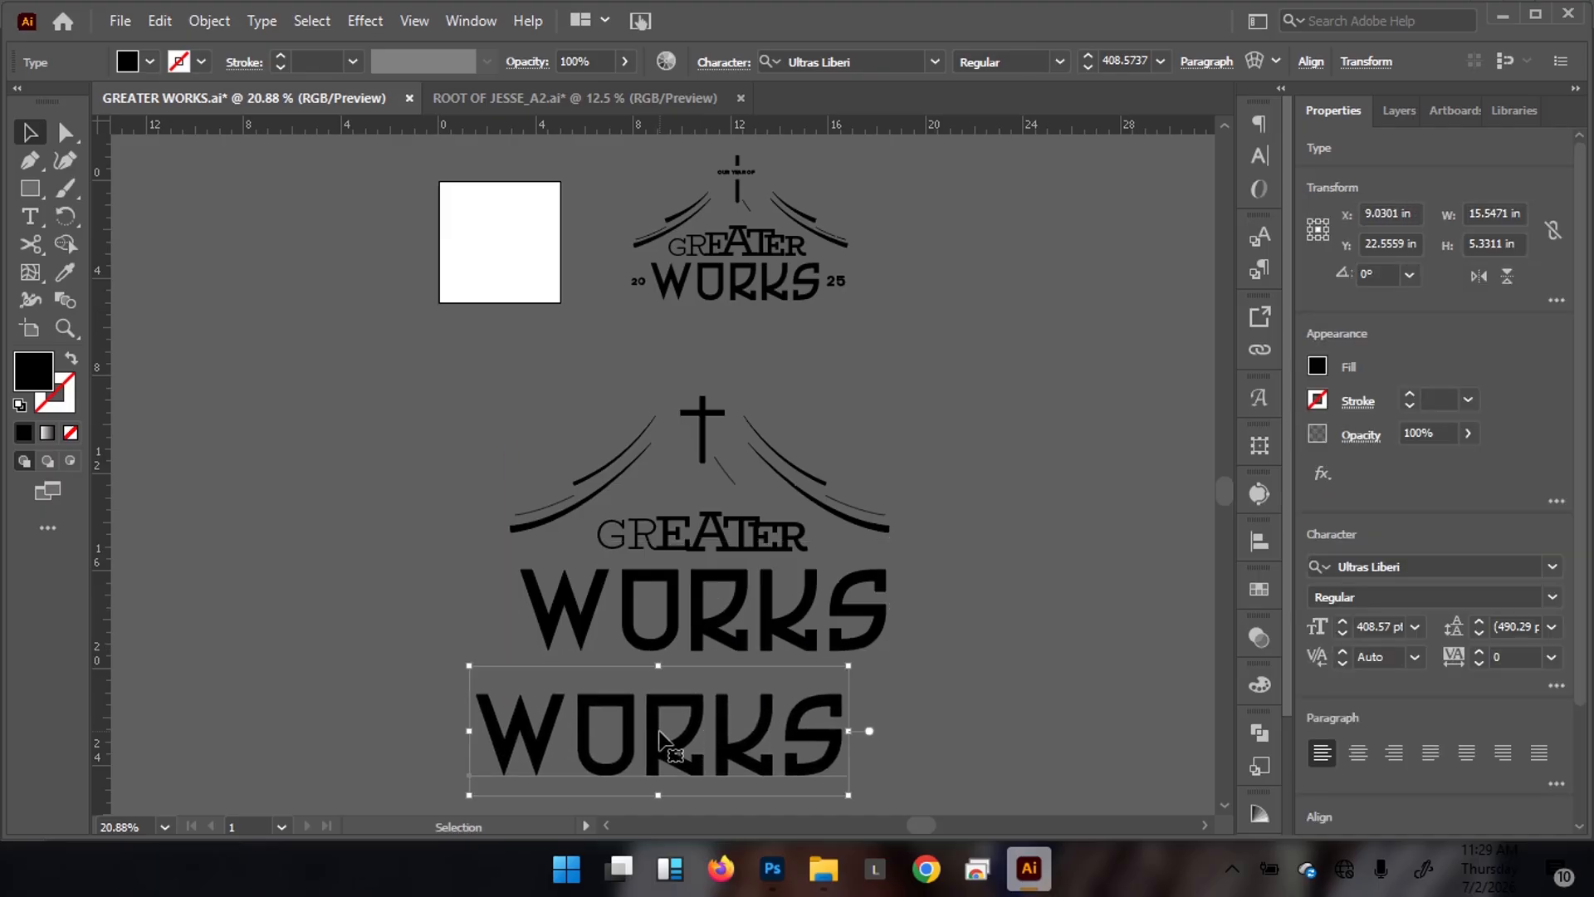
key("t")
double_click(664, 731)
type("20")
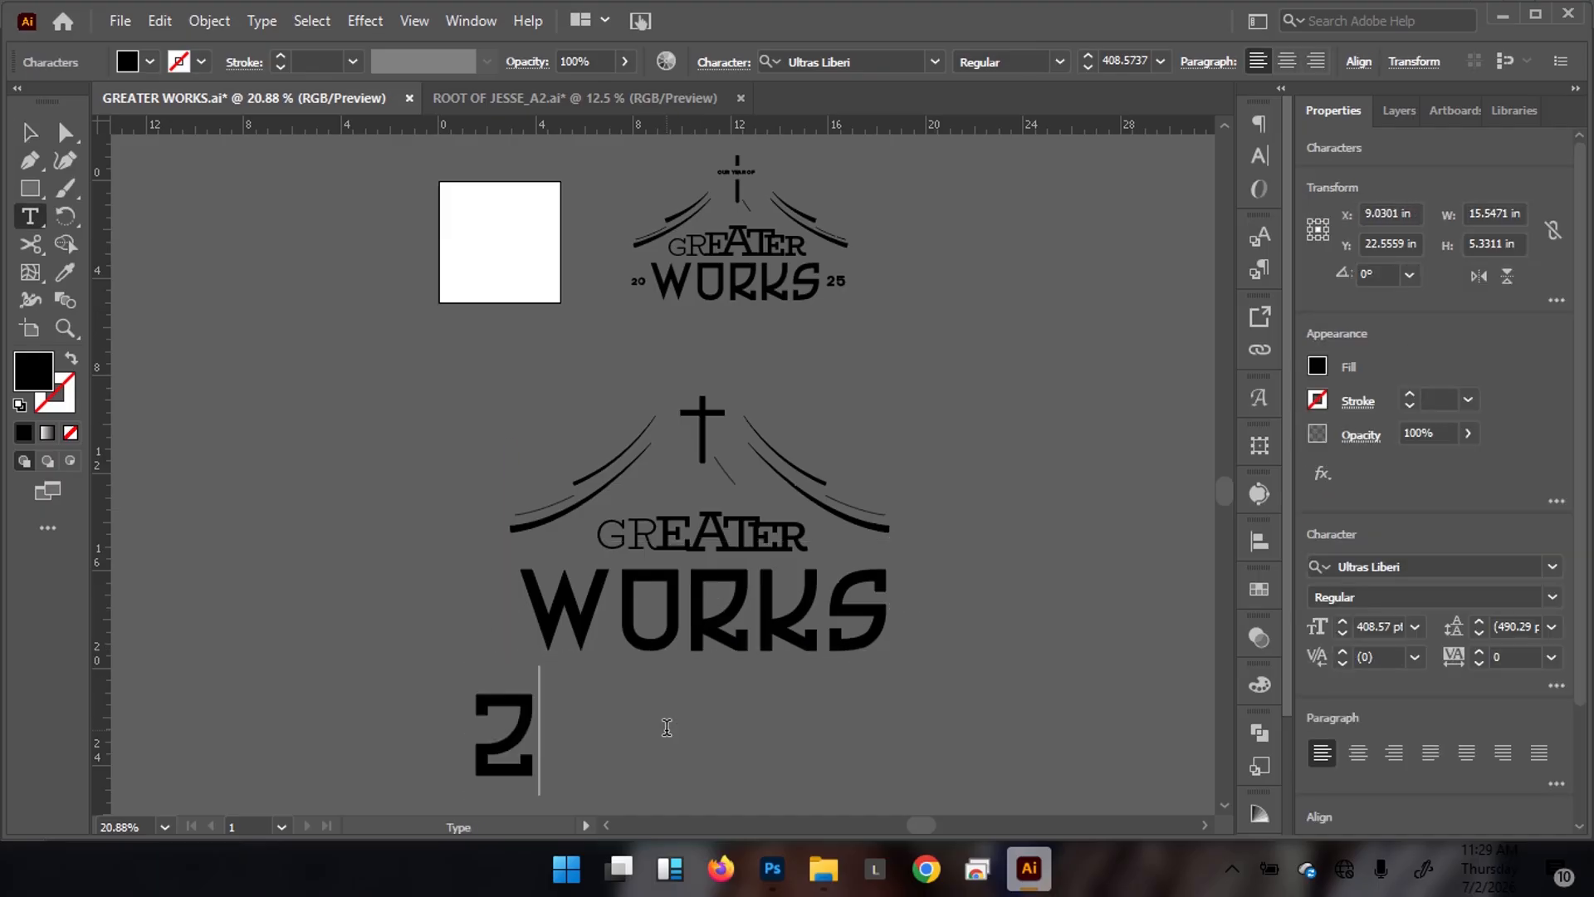
key("Escape")
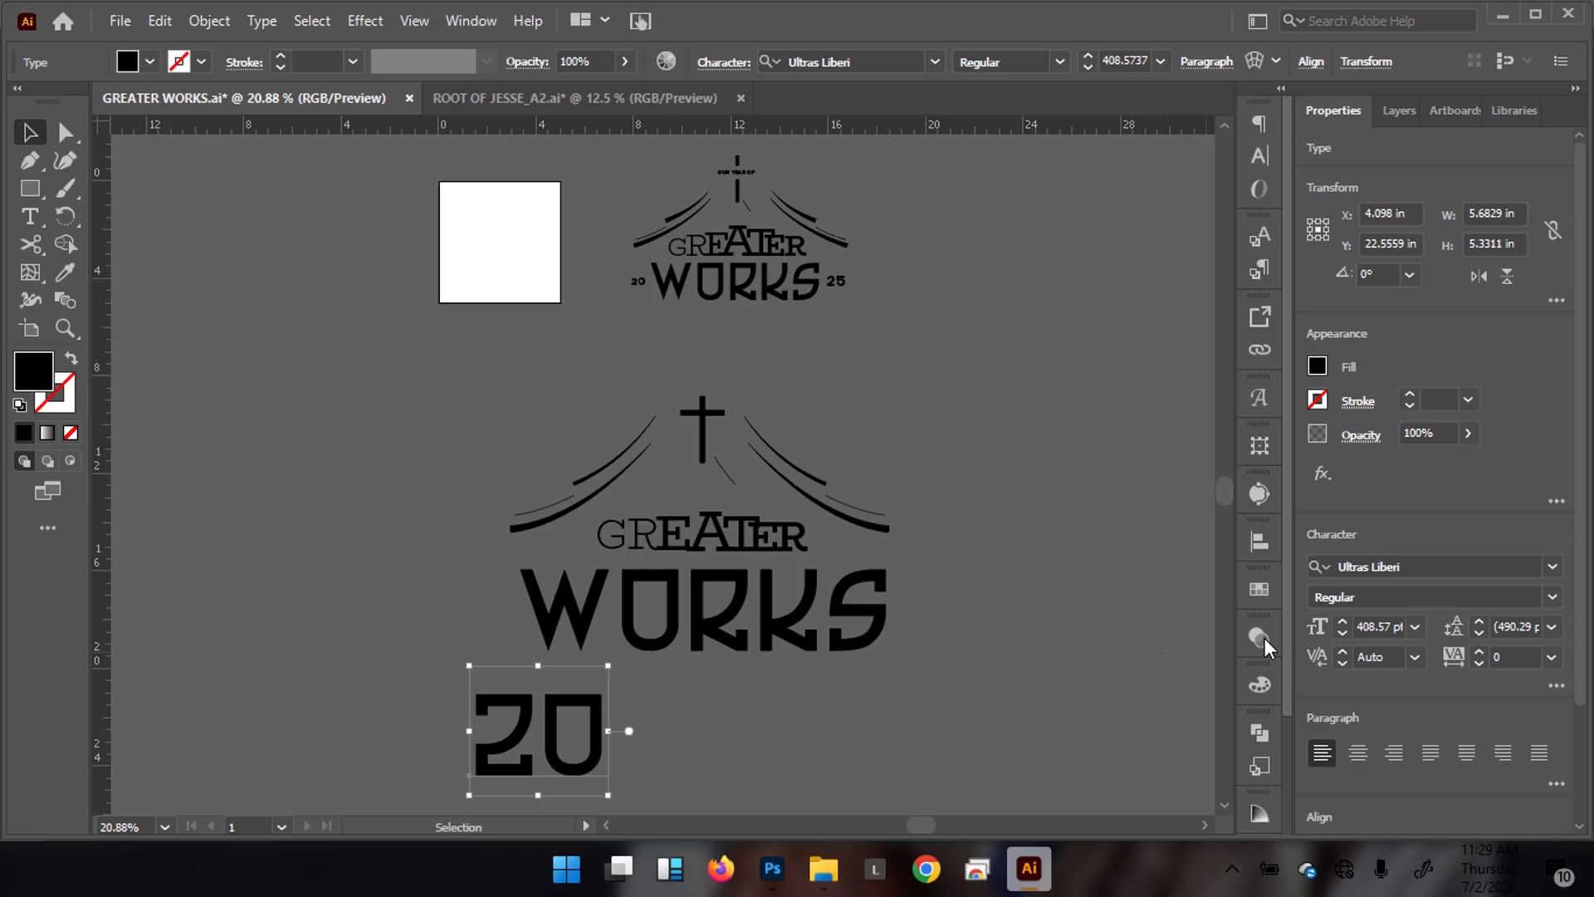
Set the font of the 20 text to AXIS Extra Bold
left_click(1404, 566)
type("axis")
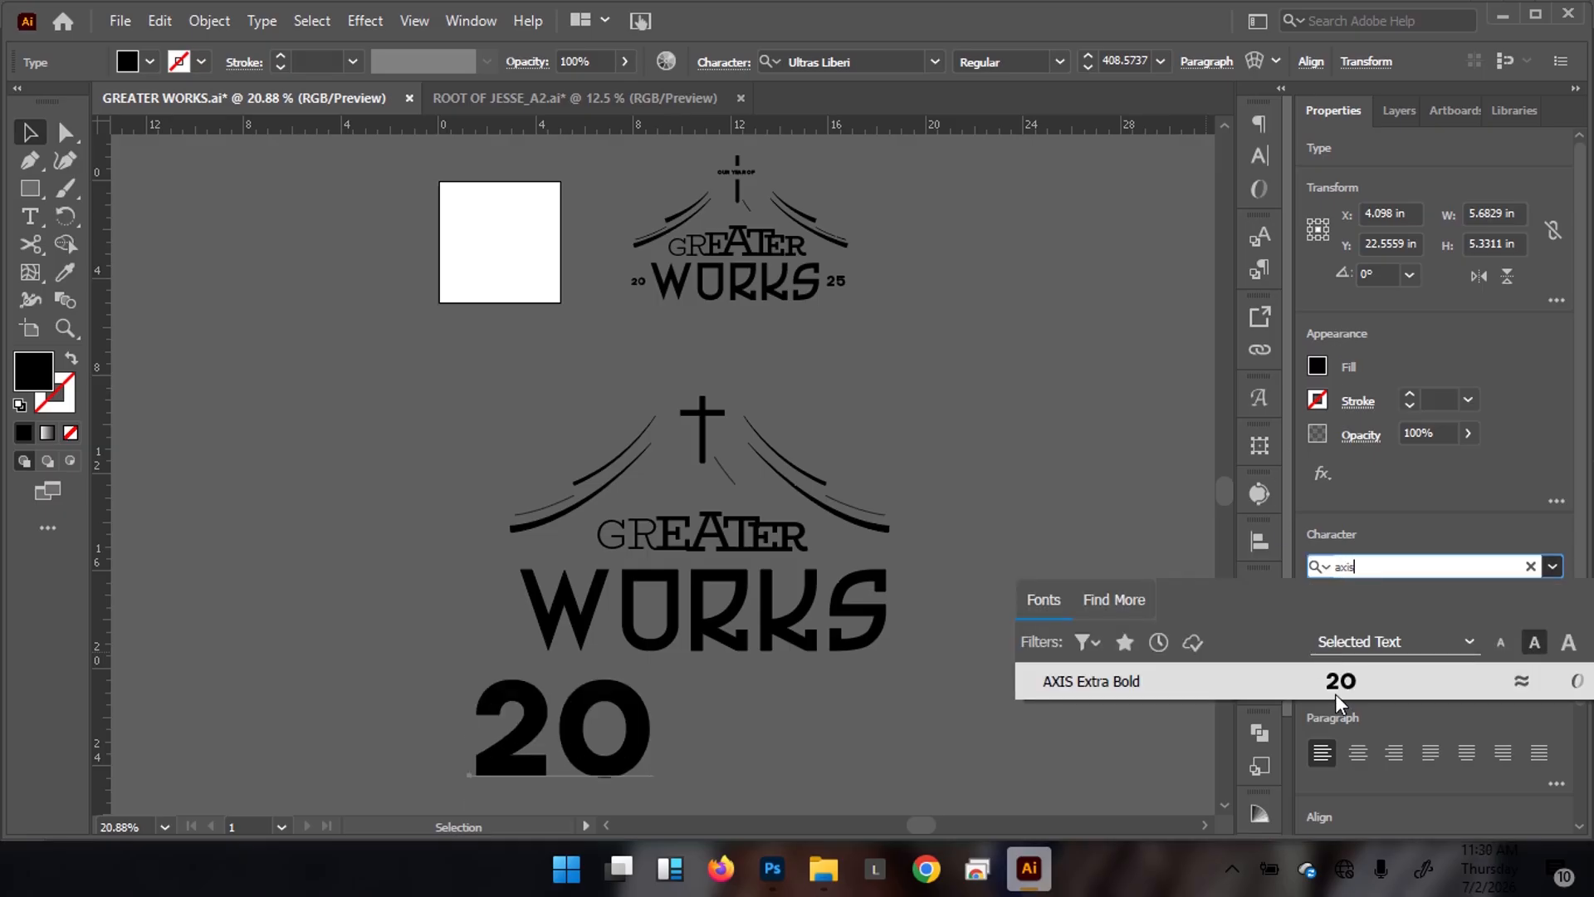
left_click(1340, 687)
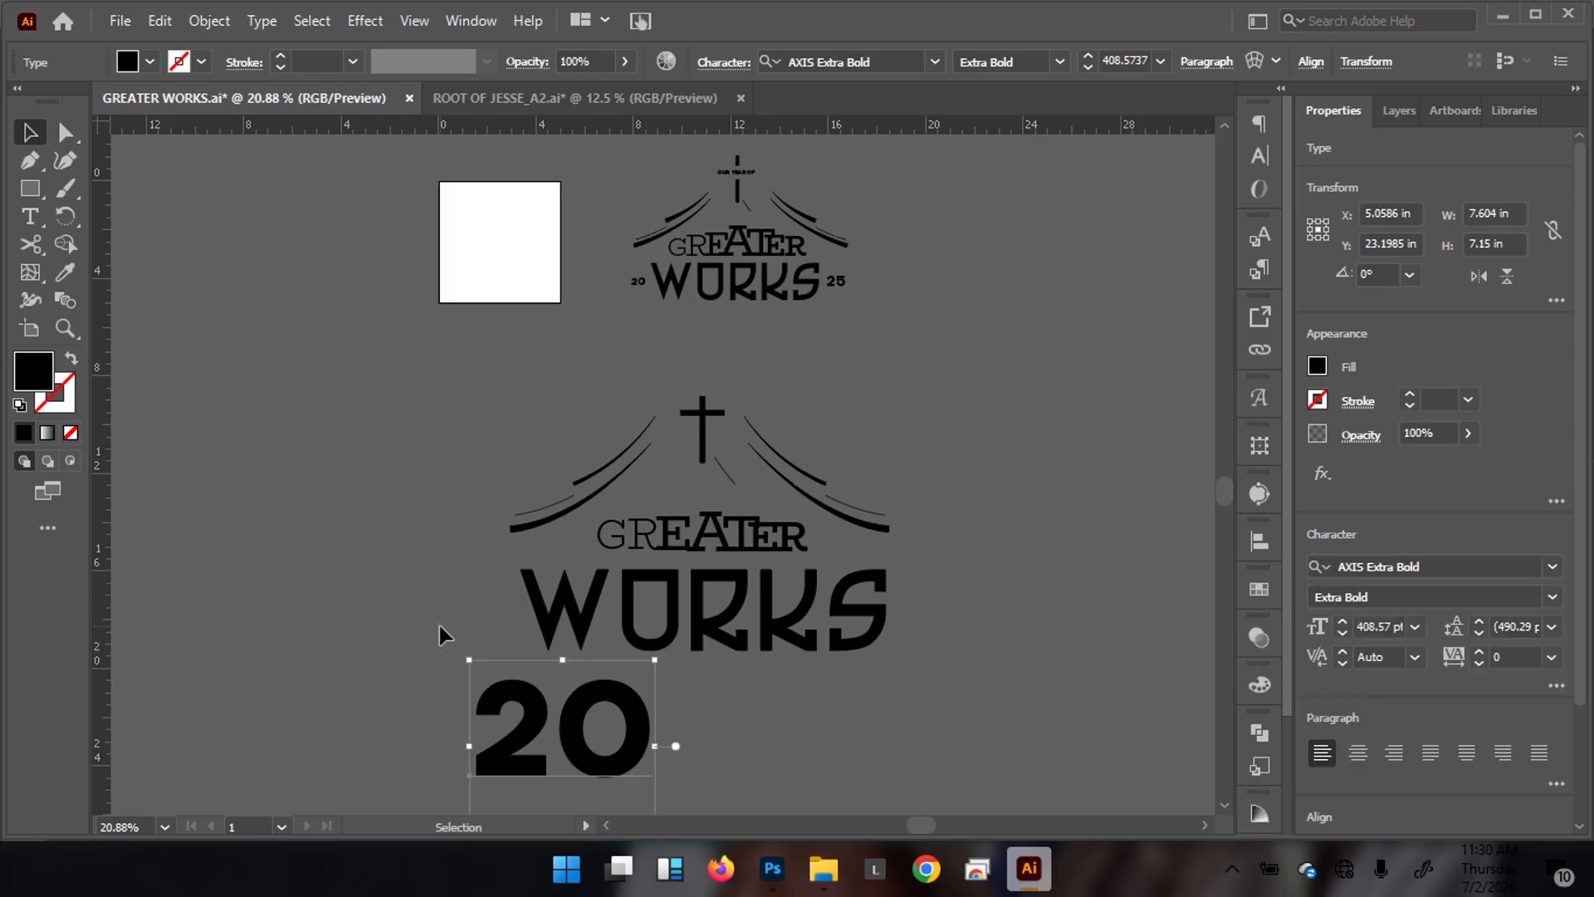
Place the 20, reduced to about 106 pt, before WORKS and change a copy of it after WORKS to 25
left_click_drag(466, 660, 928, 615)
type("t")
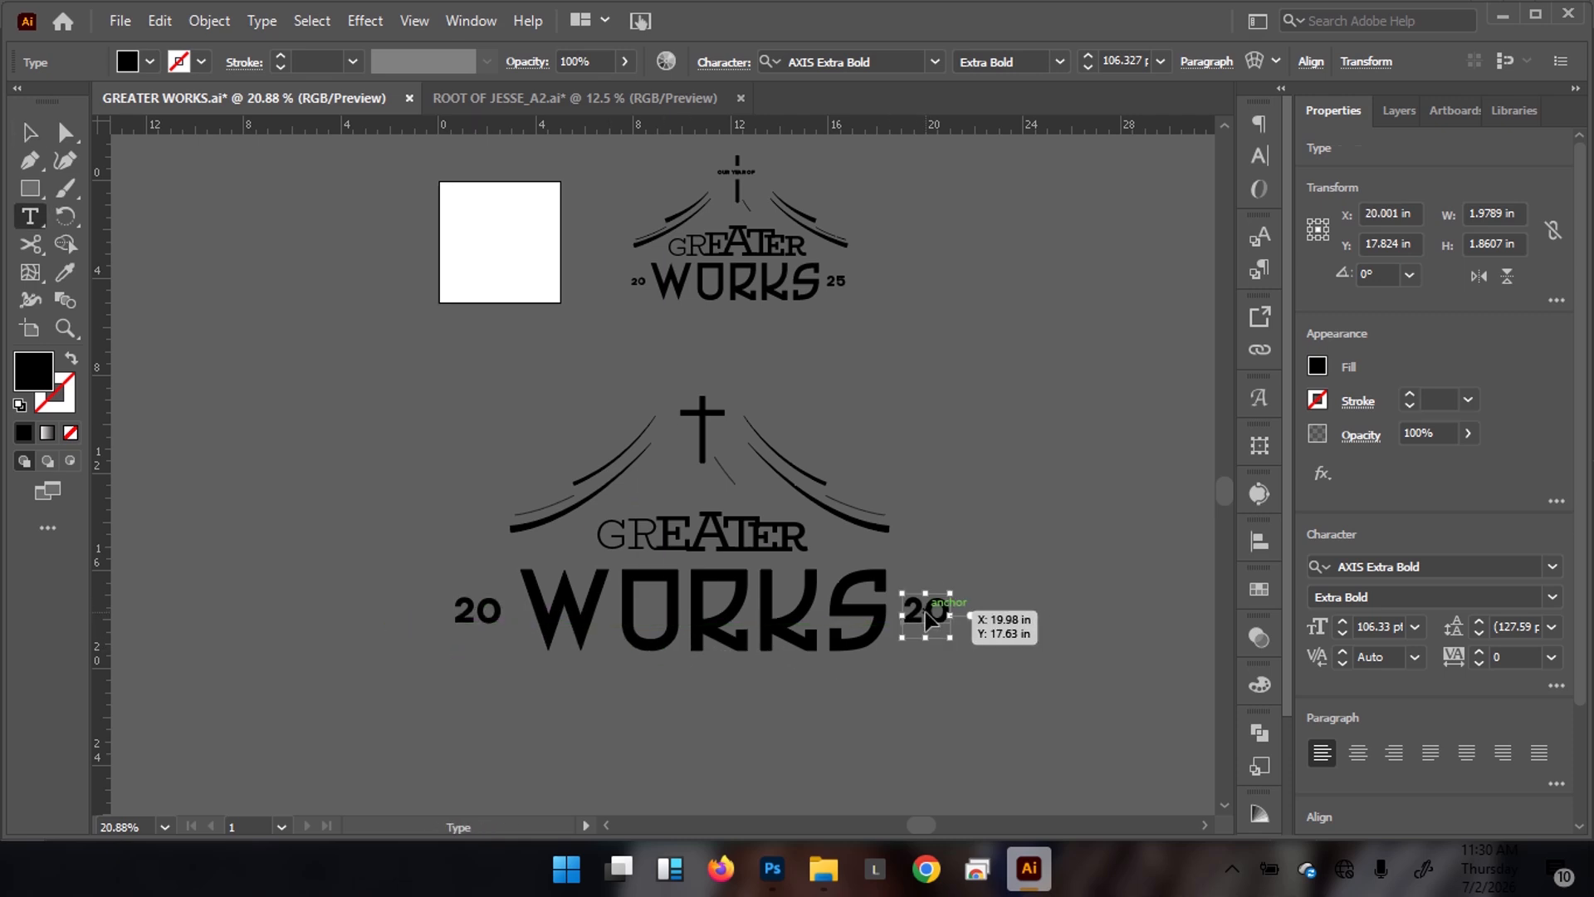
type("25")
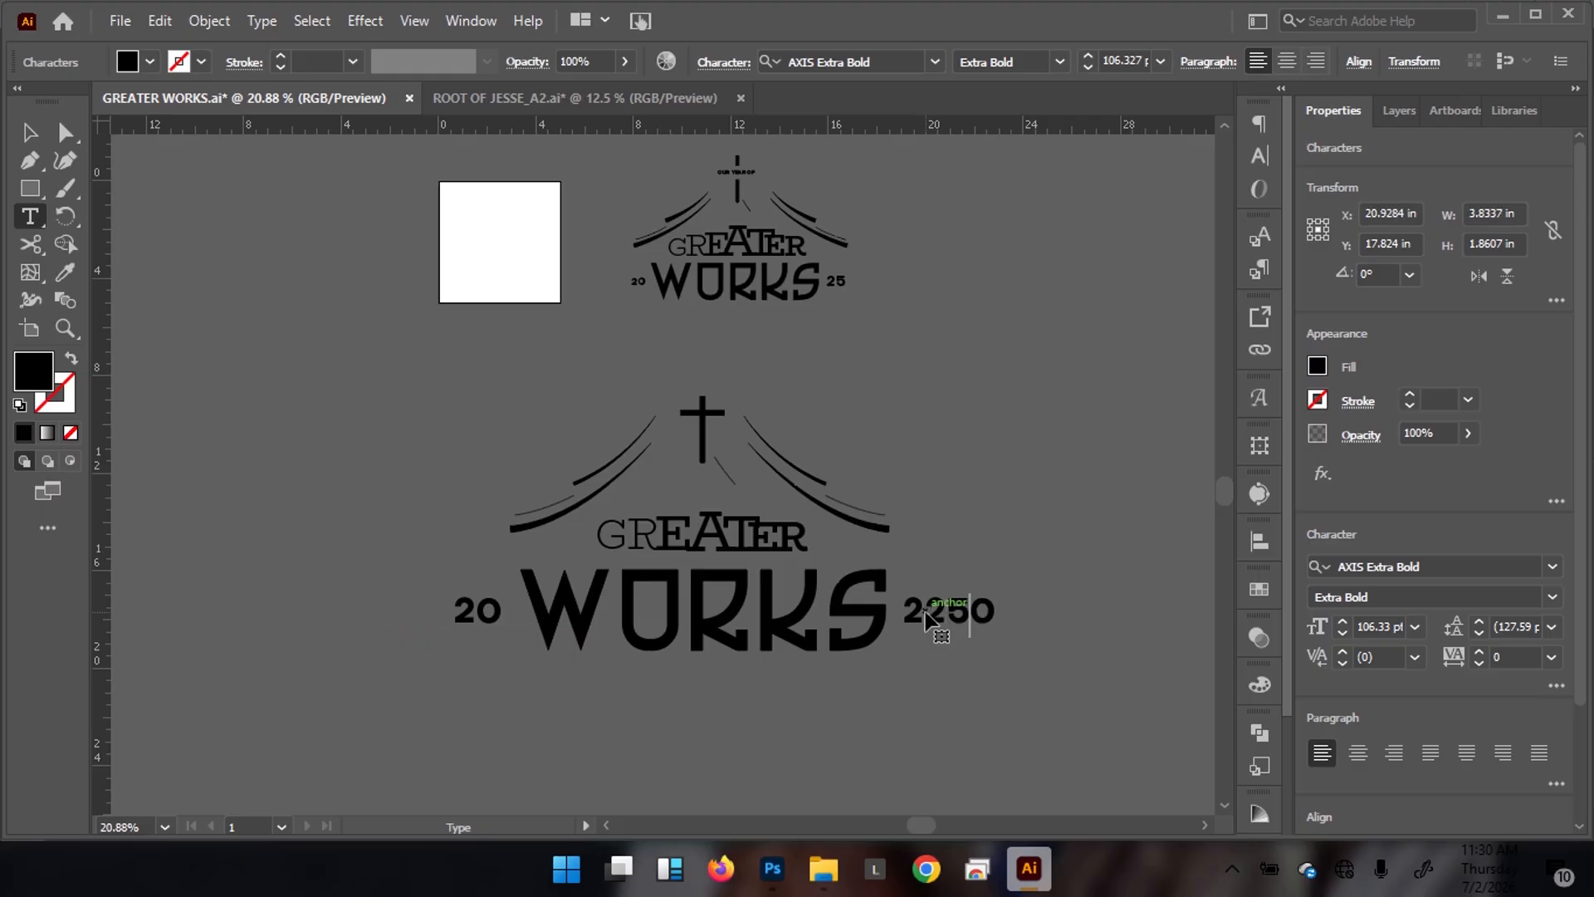
key("ctrl+z")
double_click(926, 613)
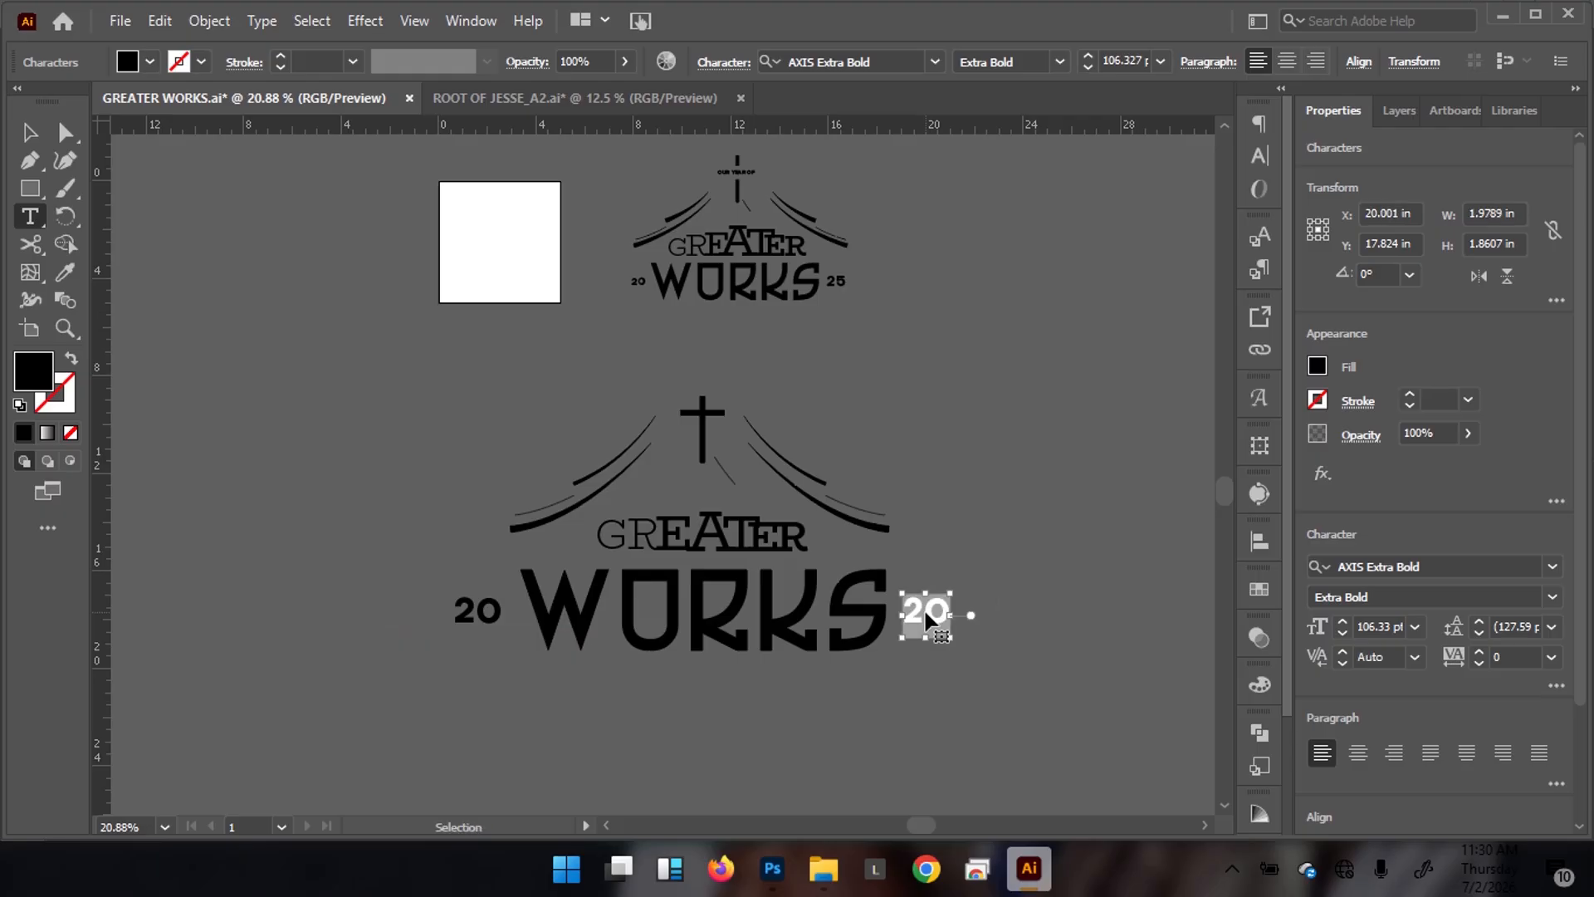
type("25")
key("Escape")
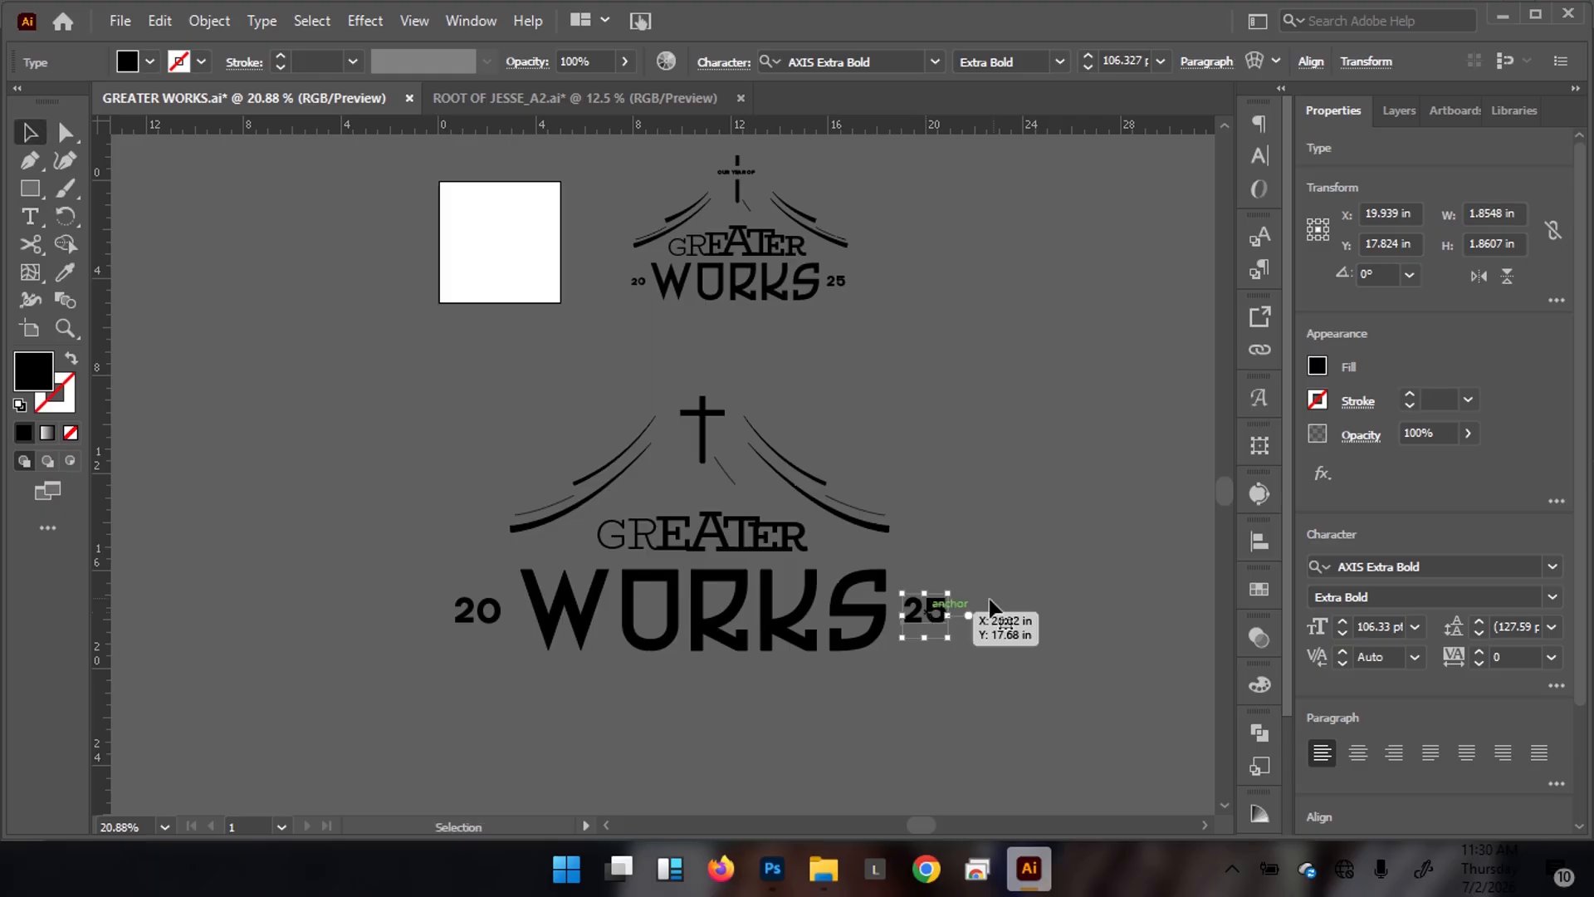
Enlarge the 25 text proportionally from its centre to about 128 pt
scroll(996, 629, "up", 8)
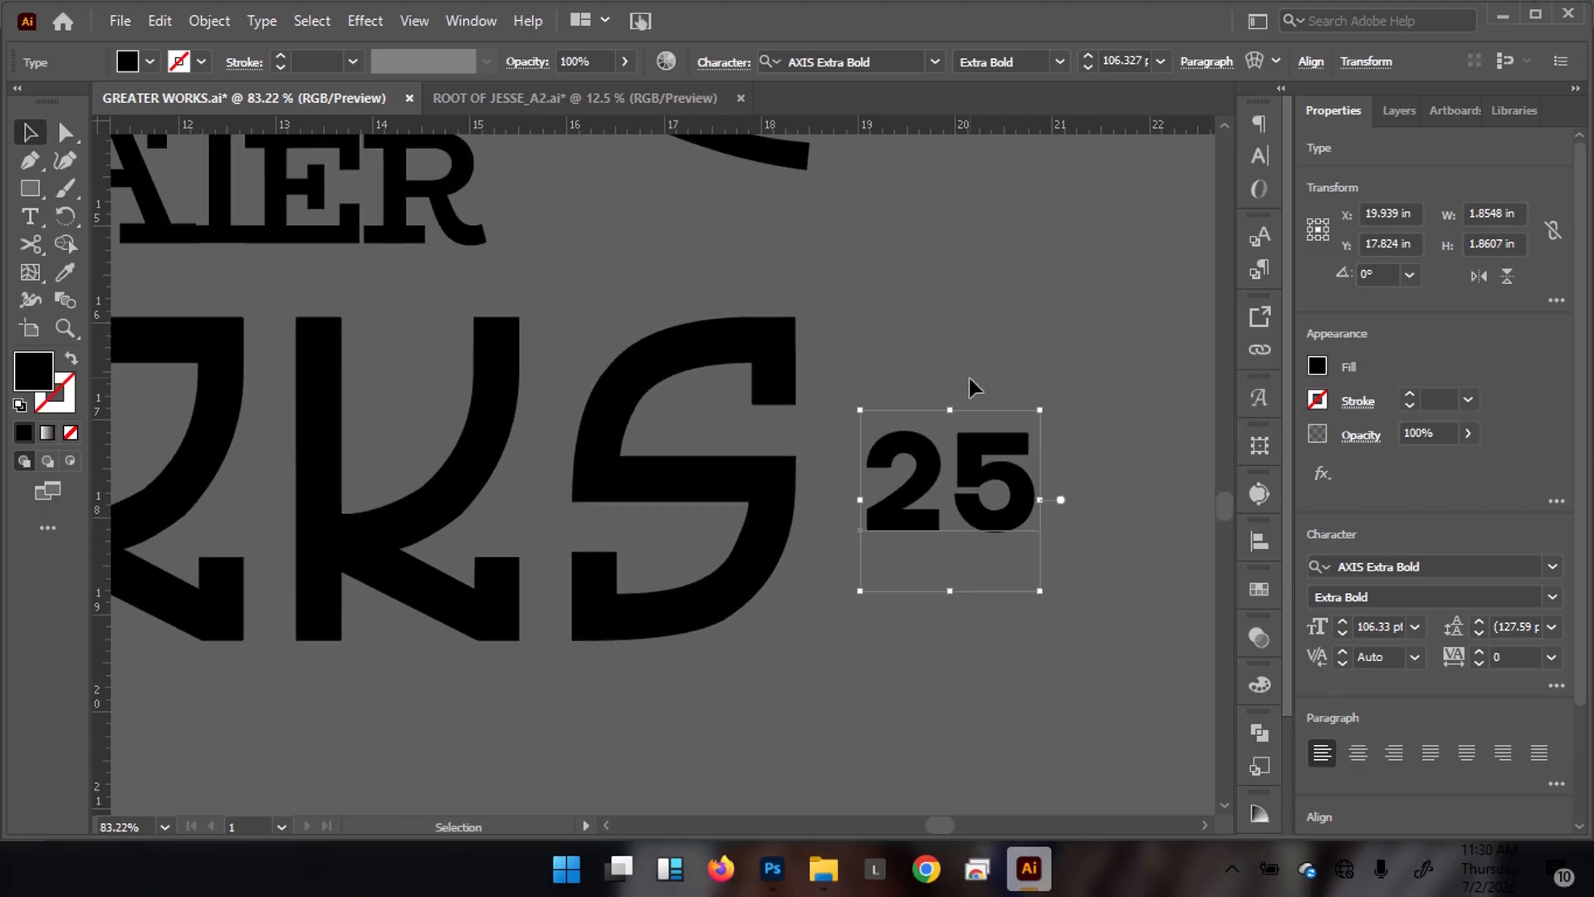
key("ctrl+space")
left_click(973, 516)
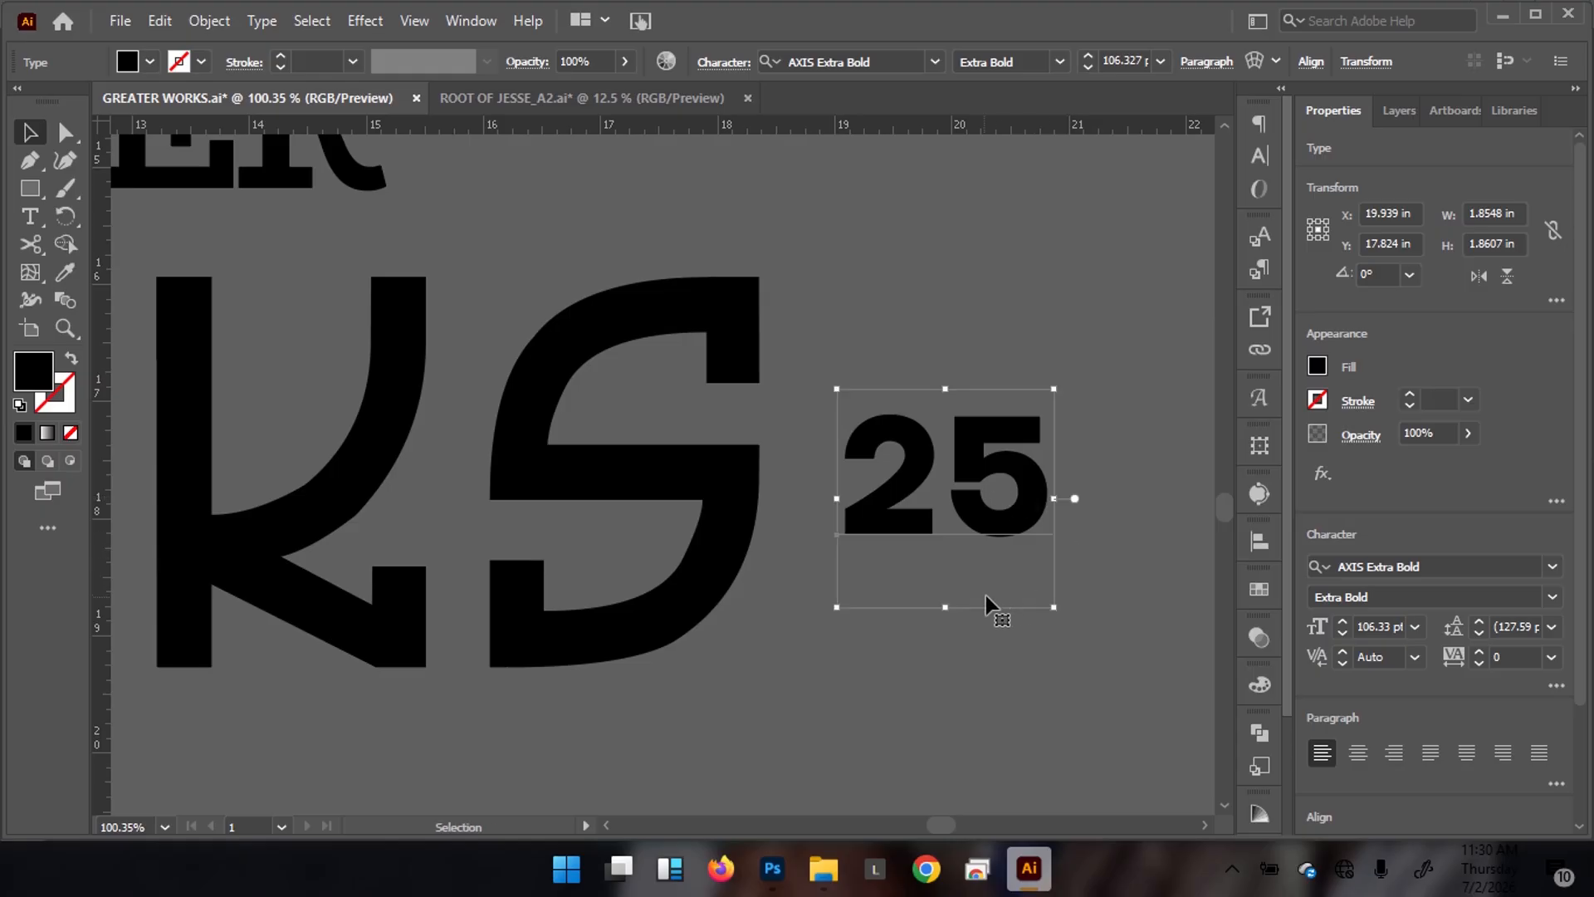
key("shift")
left_click_drag(1054, 609, 1077, 631)
scroll(534, 416, "down", 3)
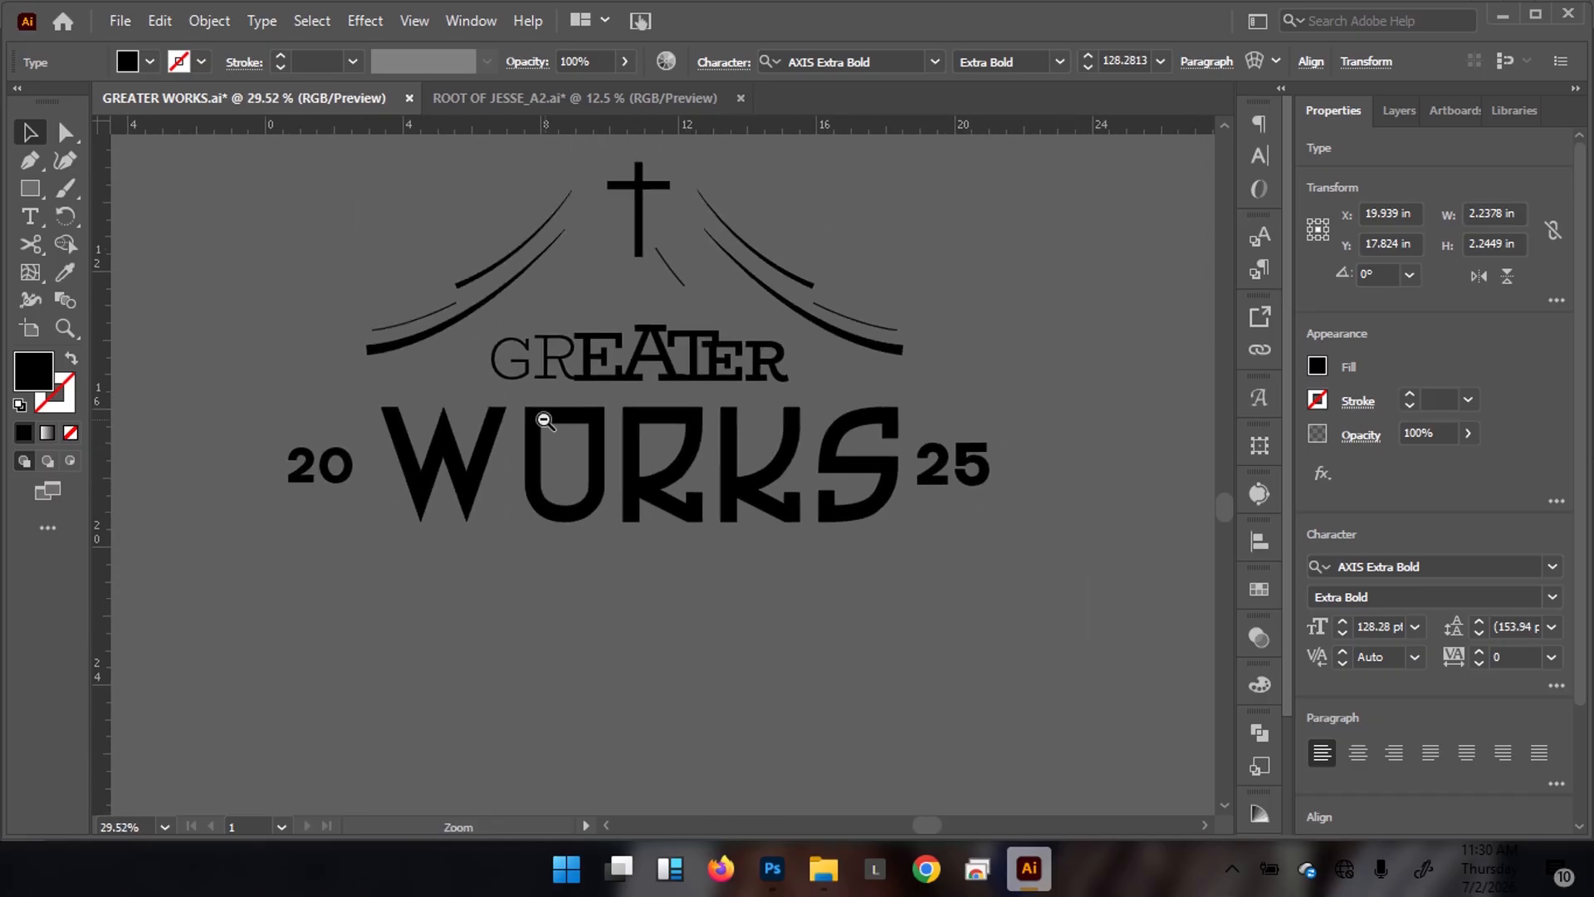
Select the entire recreated title design and move it down, farther from the reference
scroll(543, 428, "down", 3)
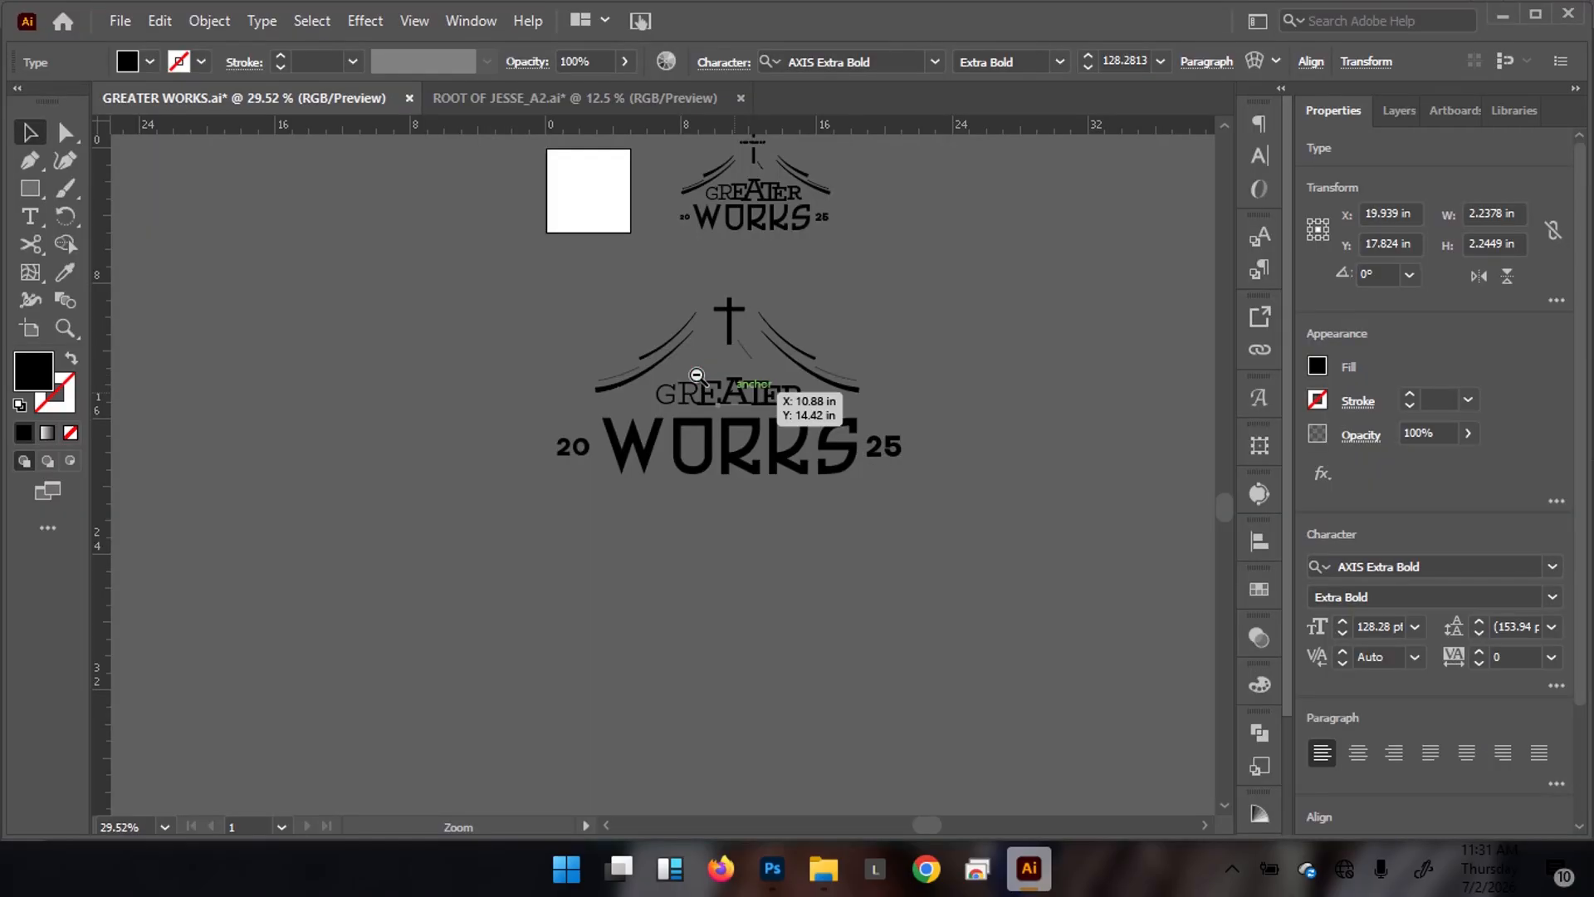
left_click(734, 386)
left_click(698, 394)
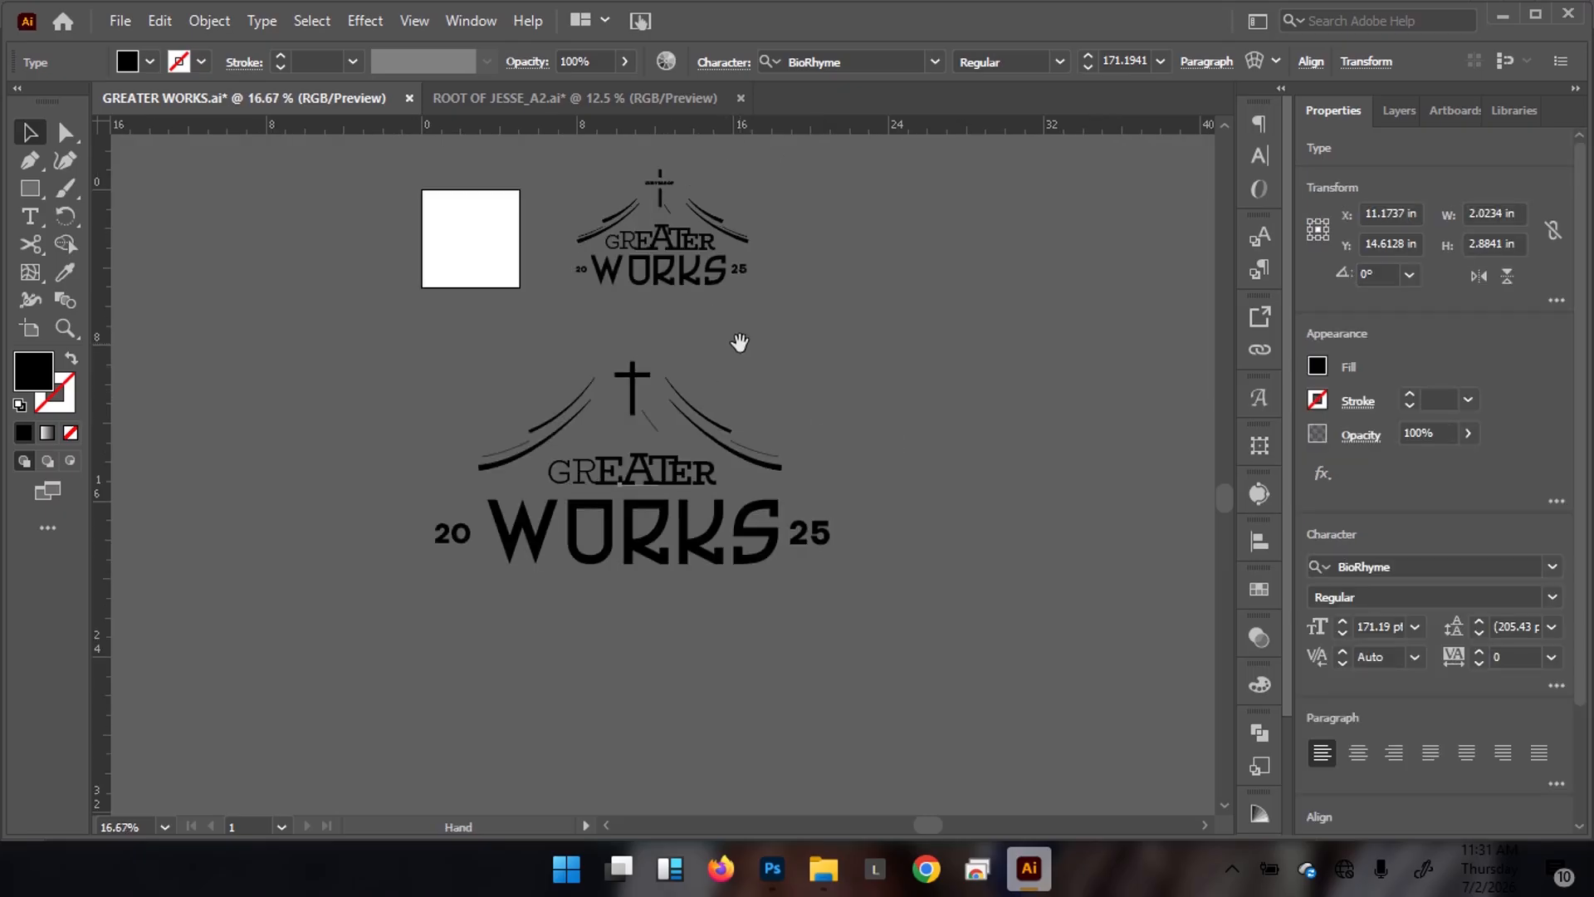
left_click_drag(749, 615, 929, 684)
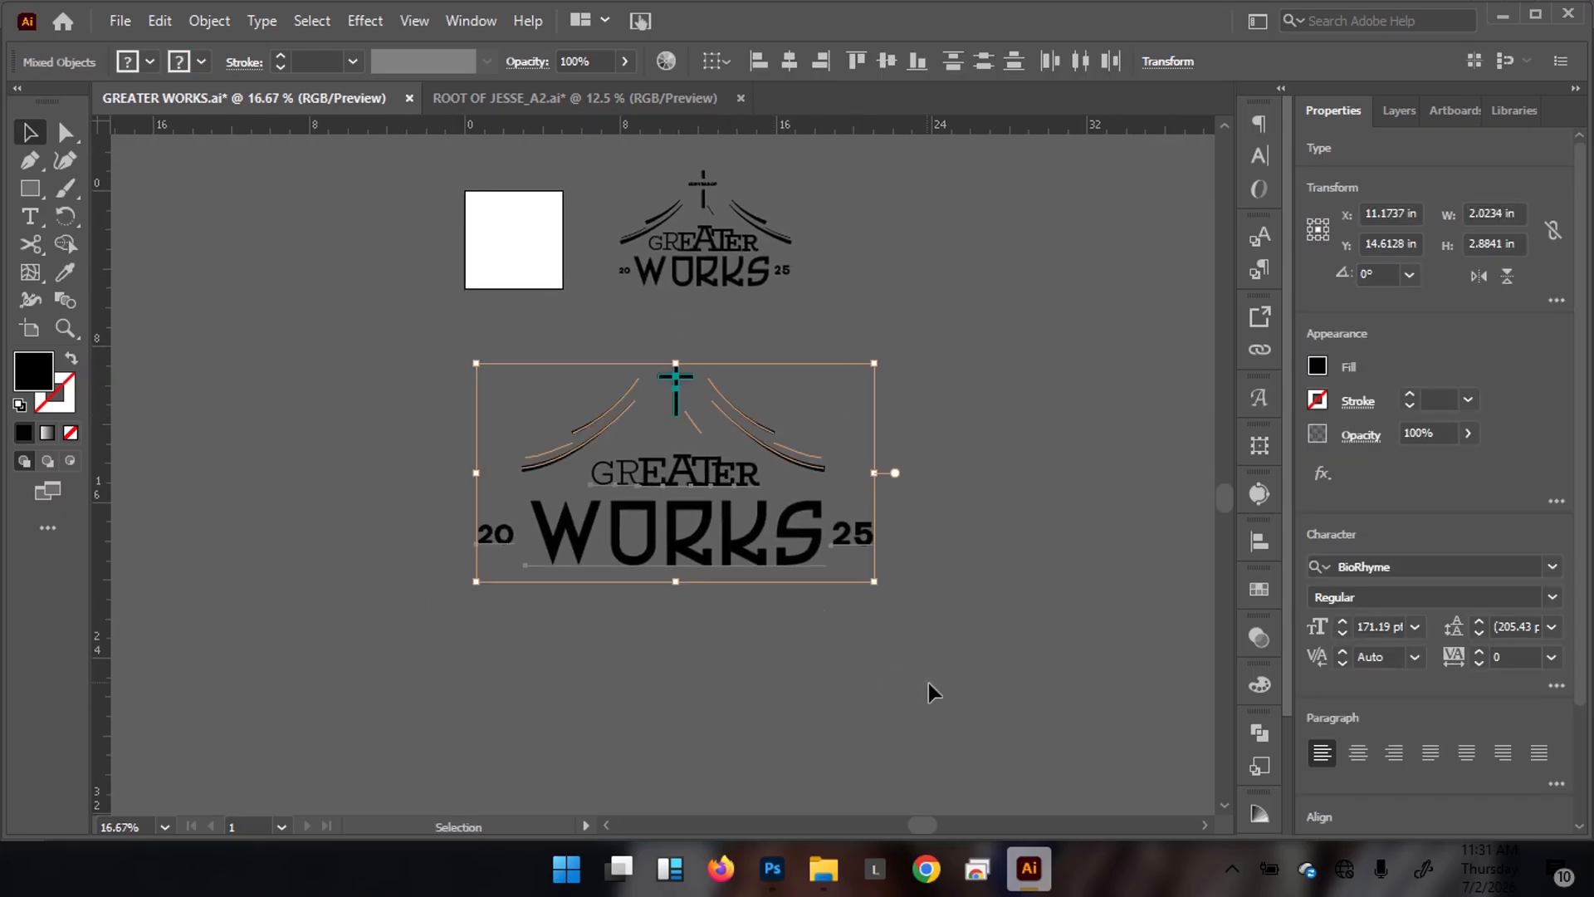
left_click_drag(731, 524, 734, 616)
left_click(858, 380)
Select both bars of the cross, raise them slightly above the curves, and deselect them
scroll(731, 456, "up", 5)
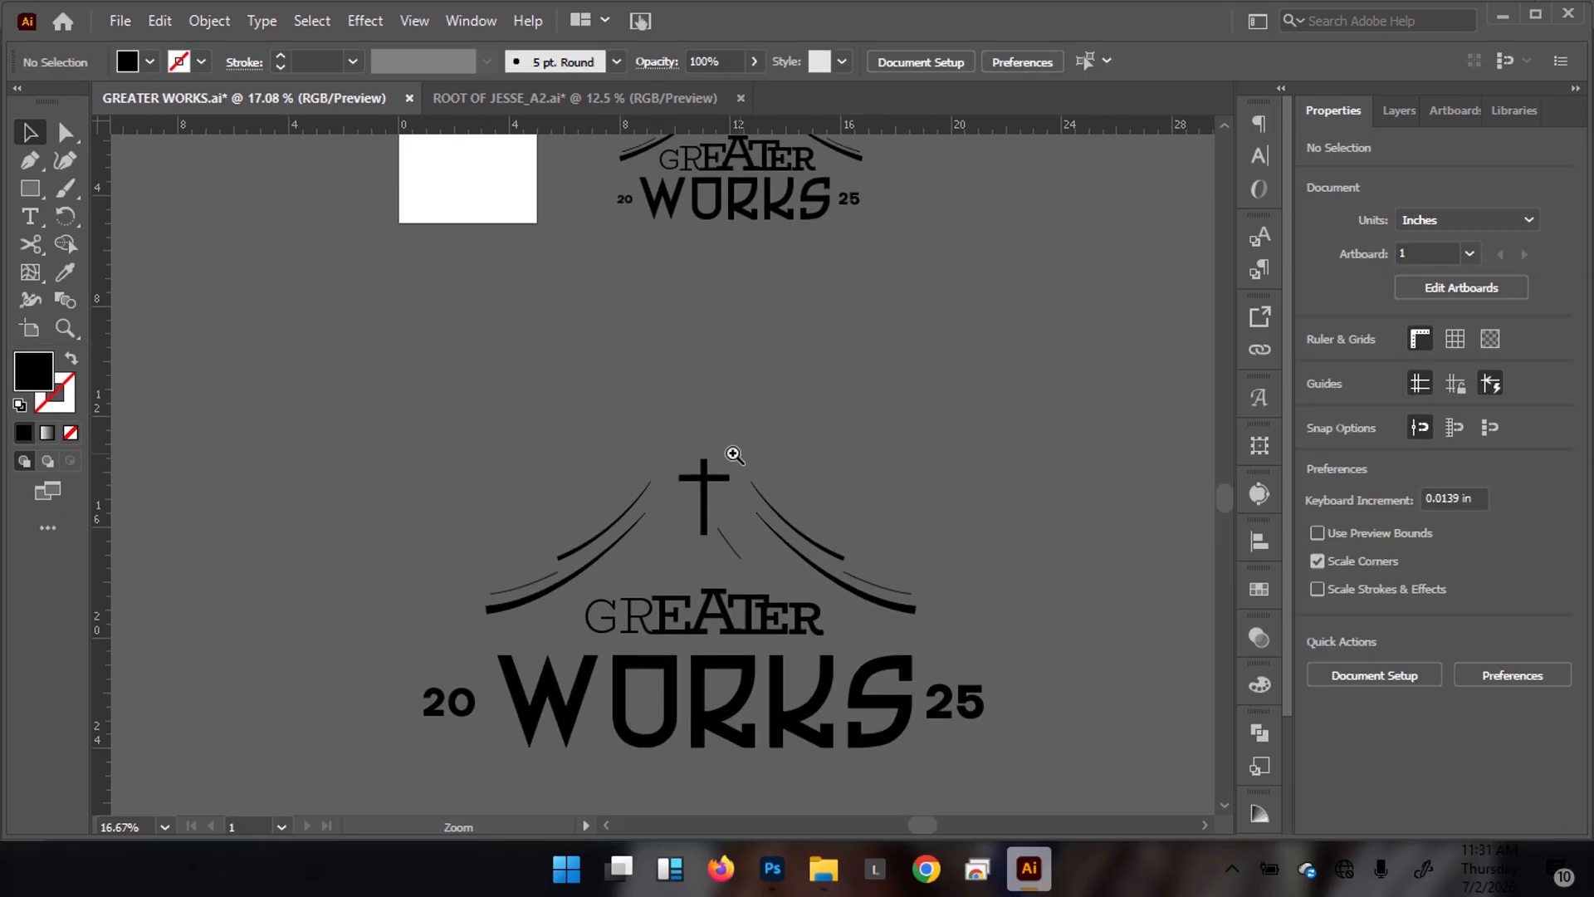
left_click(766, 531)
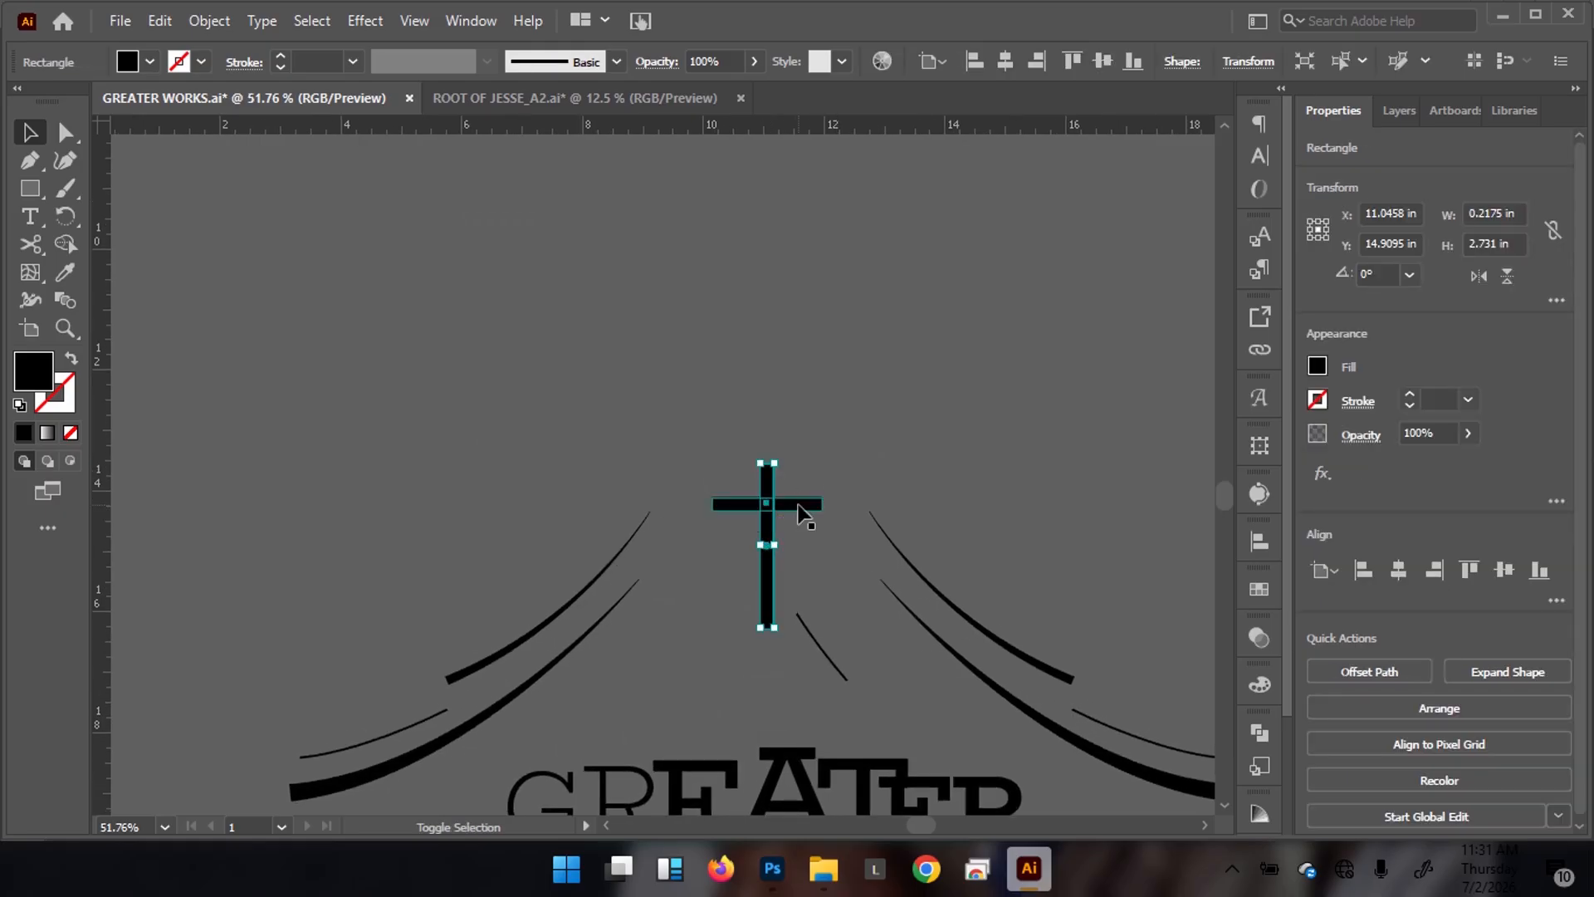
left_click(802, 503, "shift")
key("shift+Up")
key("shift+Up")
key("shift+Up")
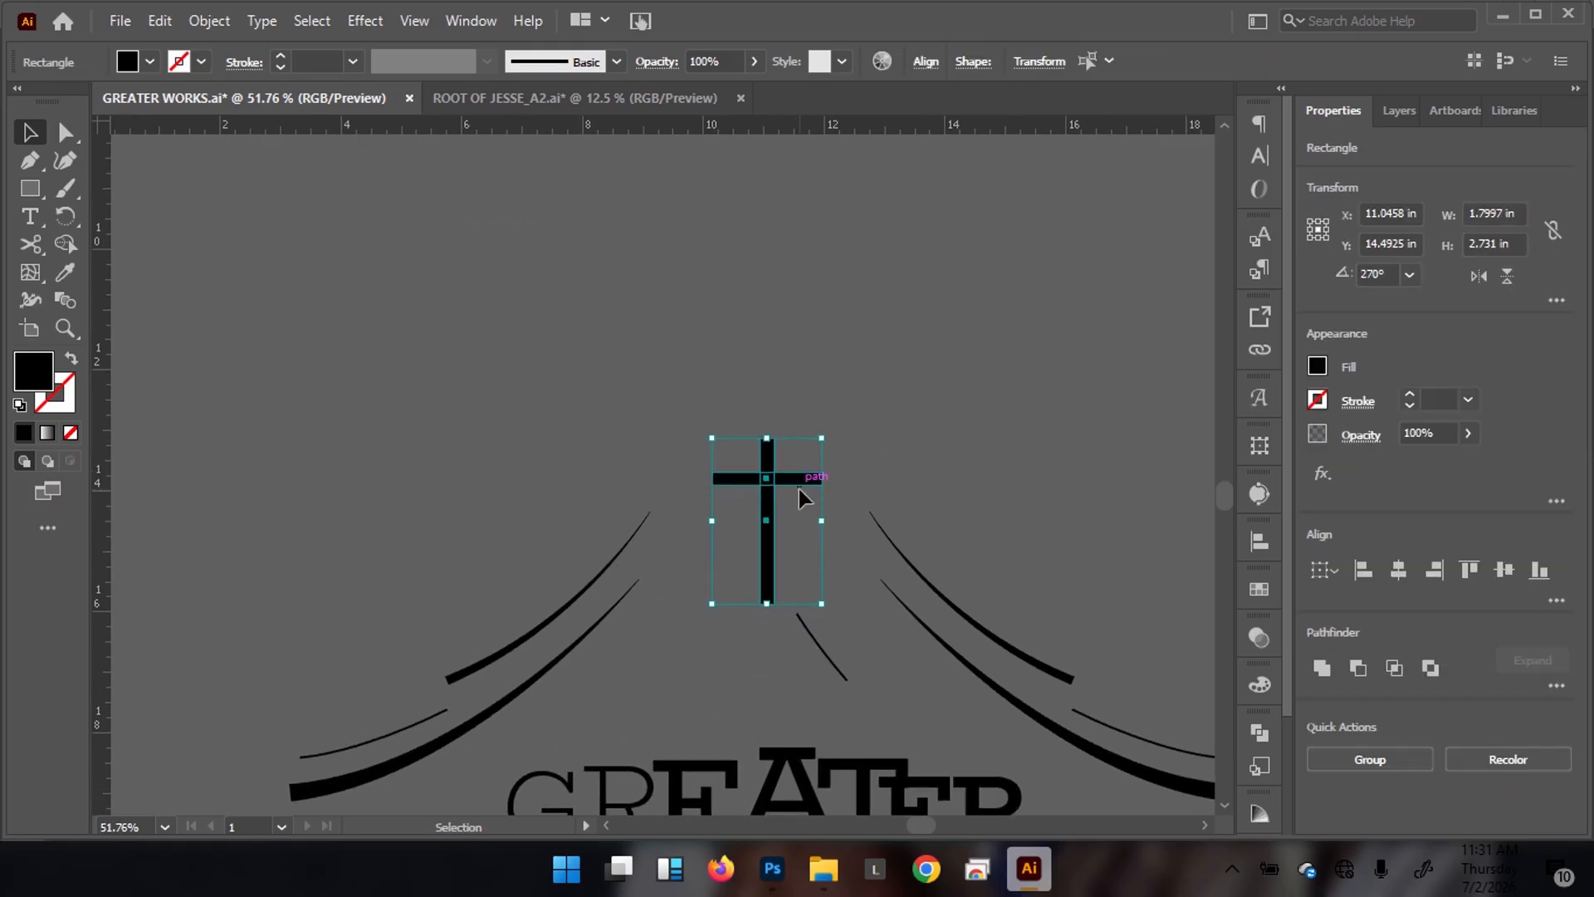
left_click(979, 299)
scroll(796, 483, "down", 5)
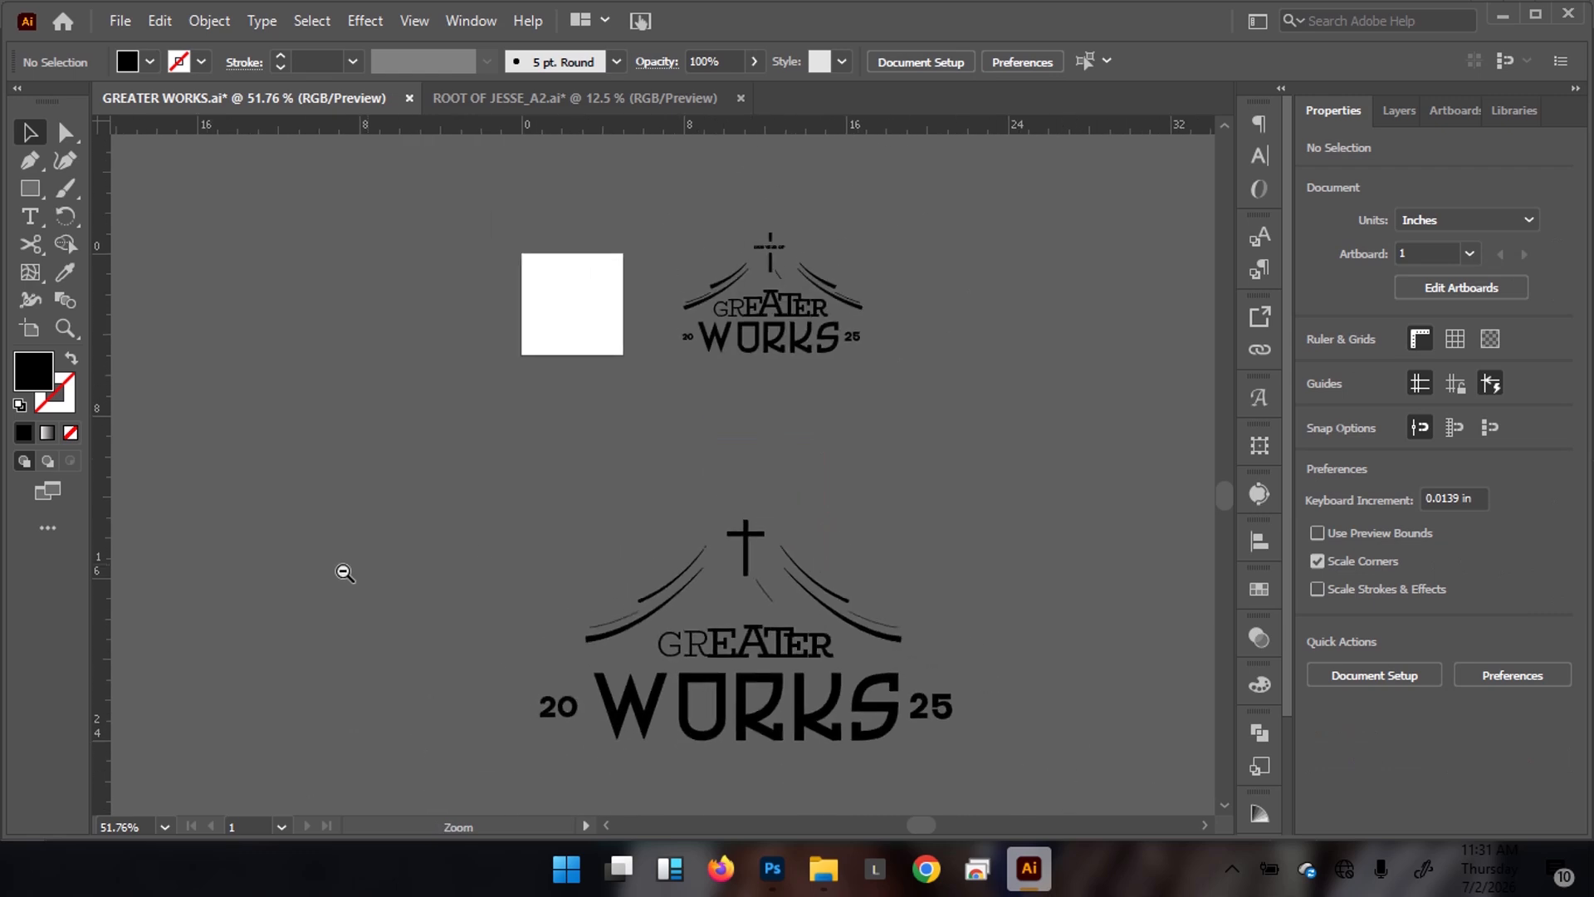
Copy the 20 text to the space above the curves and change the copy to OUR YEAR OF
left_click(583, 689)
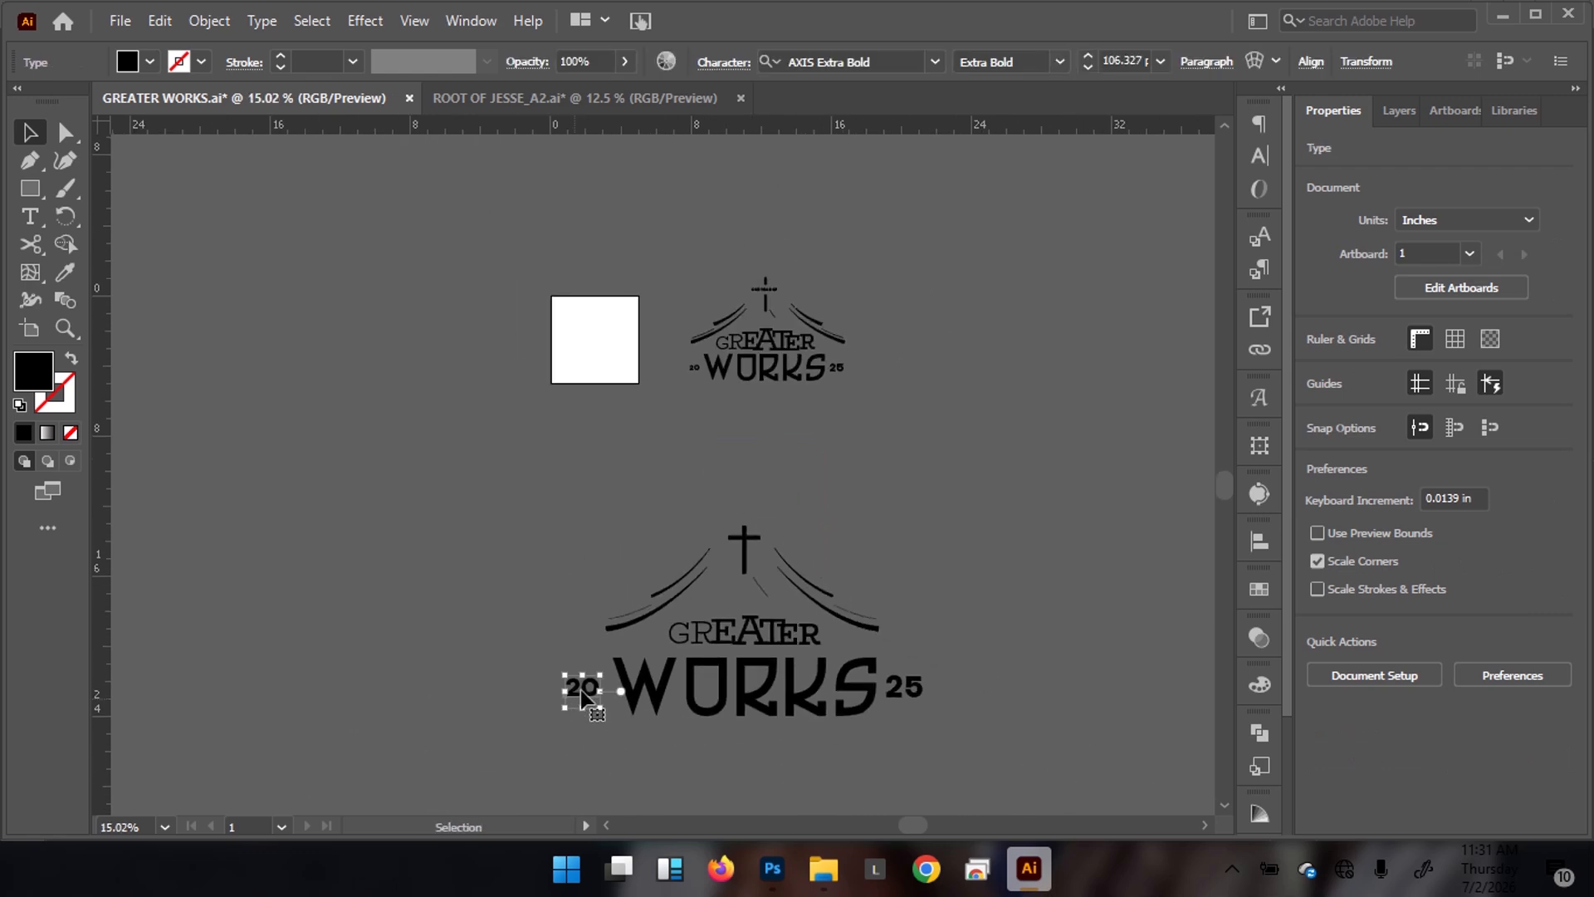
left_click_drag(581, 691, 771, 491, "alt")
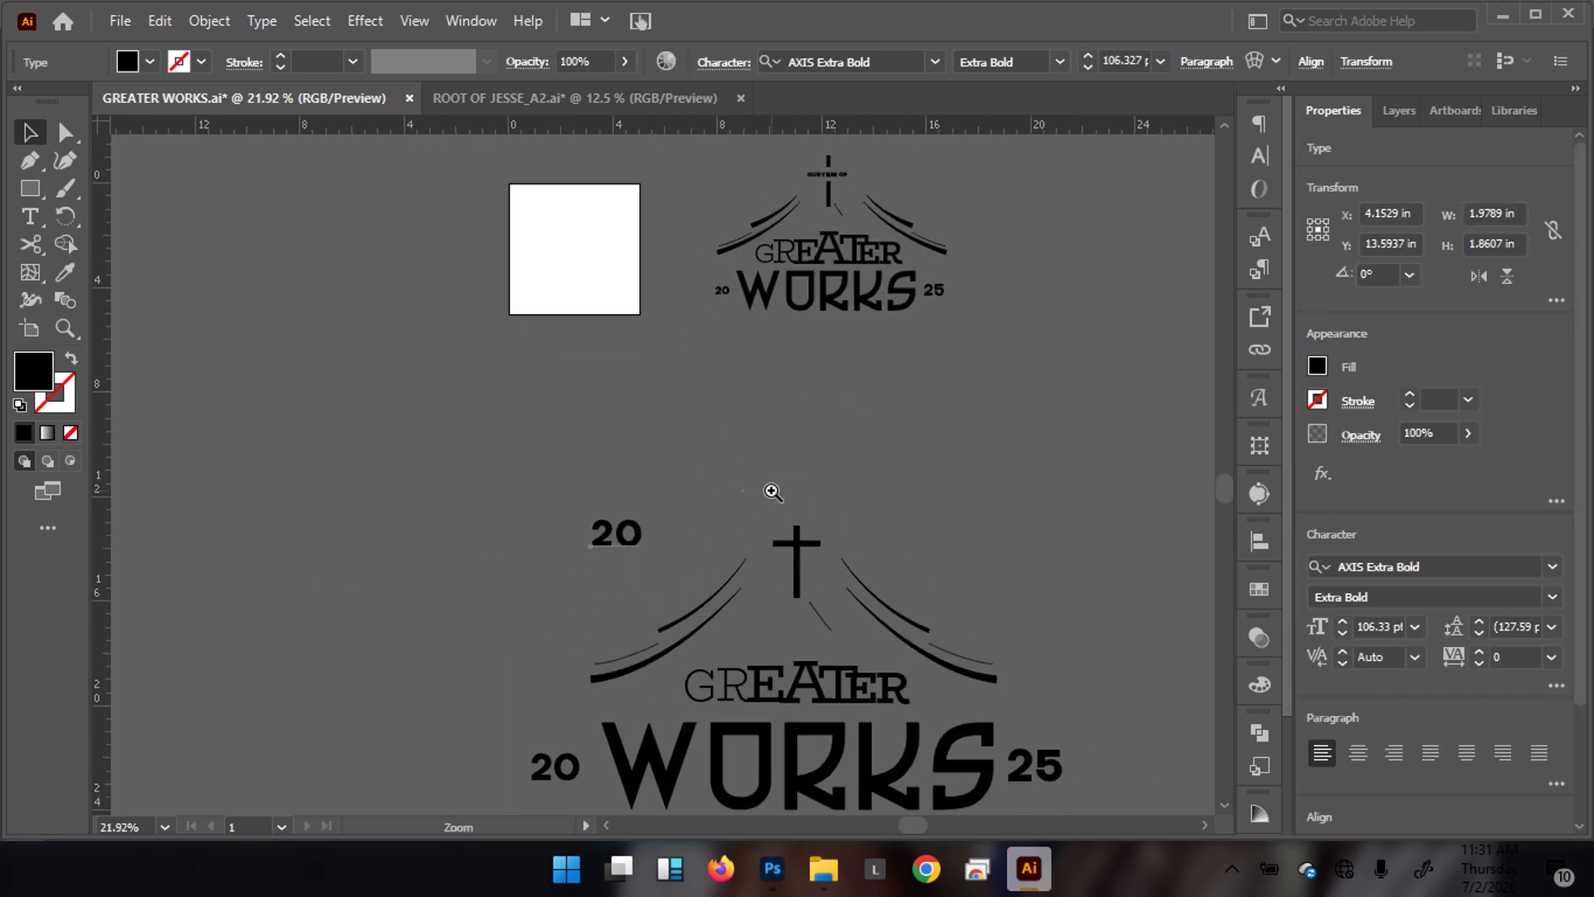
double_click(616, 532)
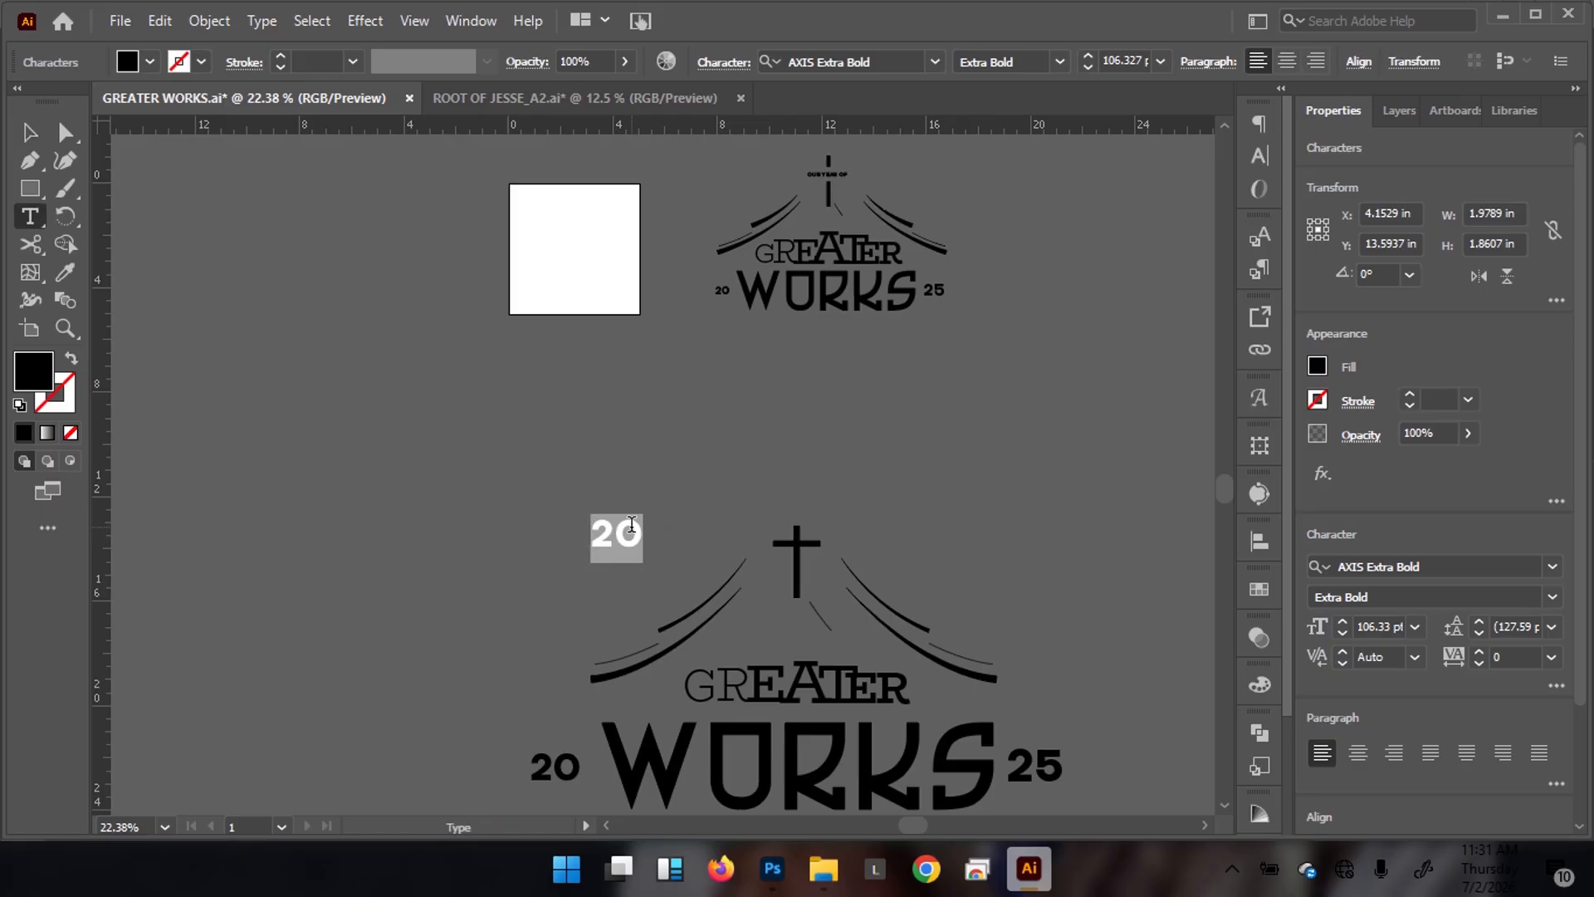
type("O")
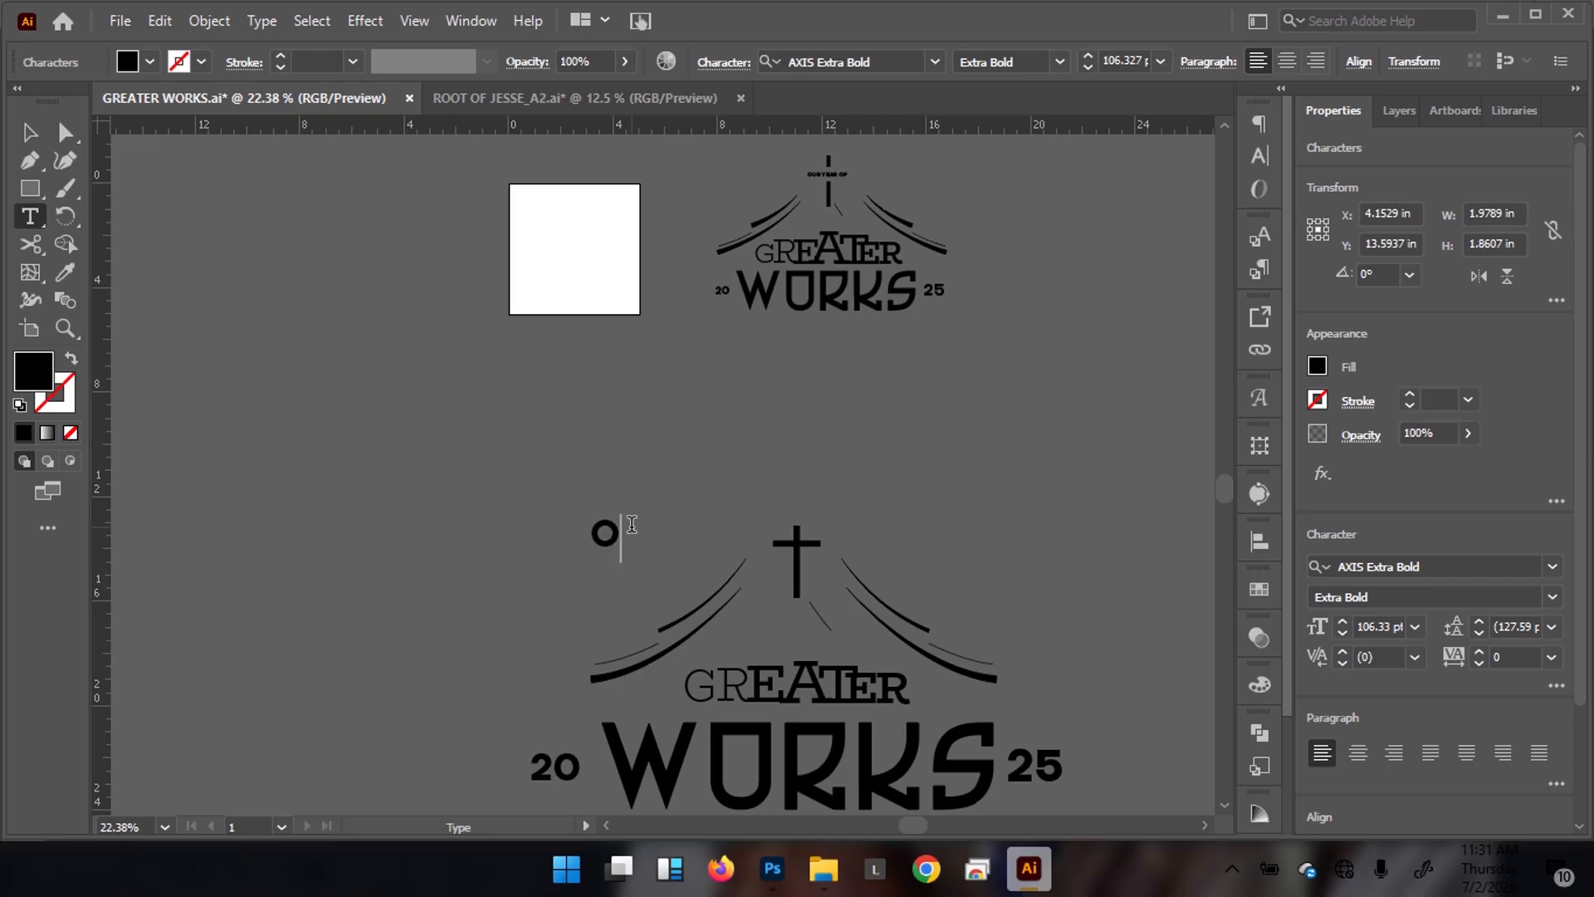
type("UR YEAR ")
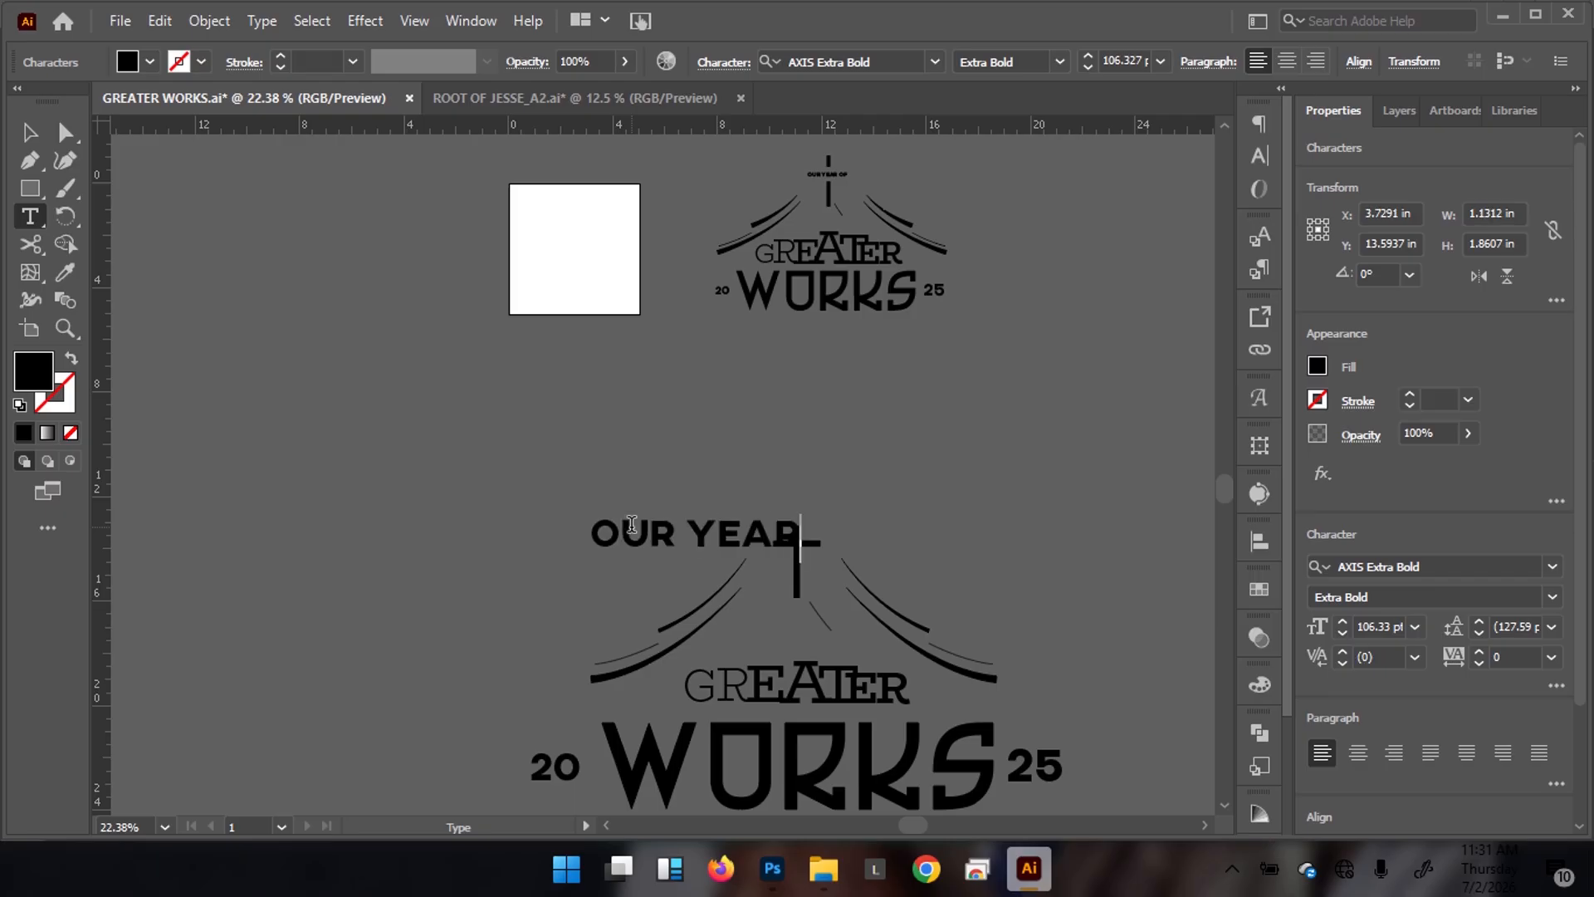
type("OF")
Set the OUR YEAR OF text in Gotham Black and move it up, clear of the cross
key("ctrl+a")
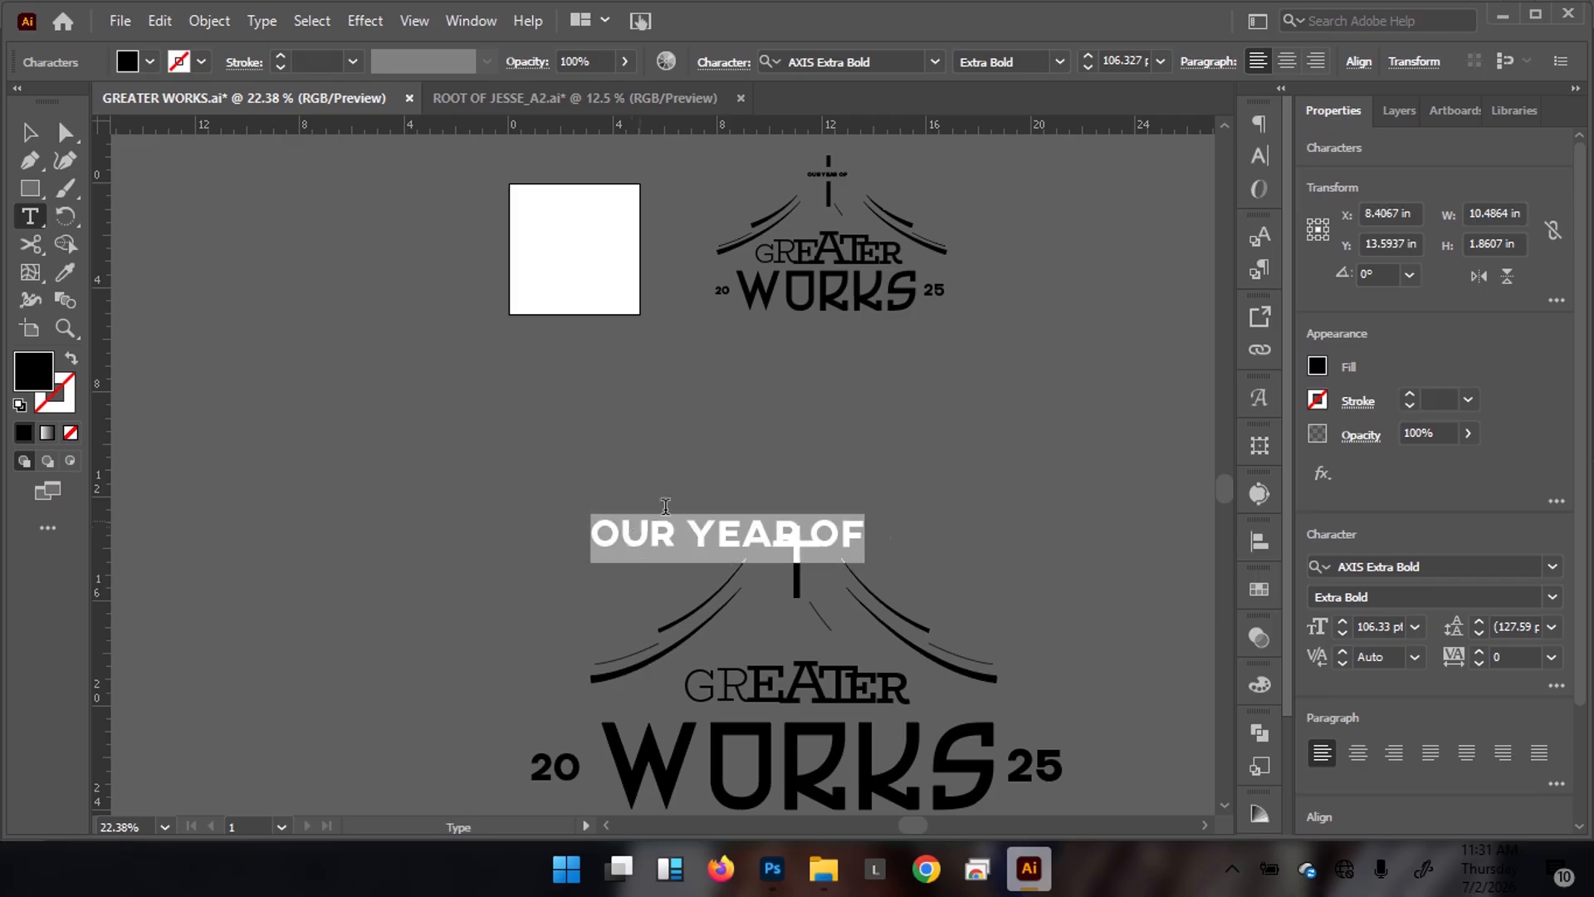
left_click(1432, 565)
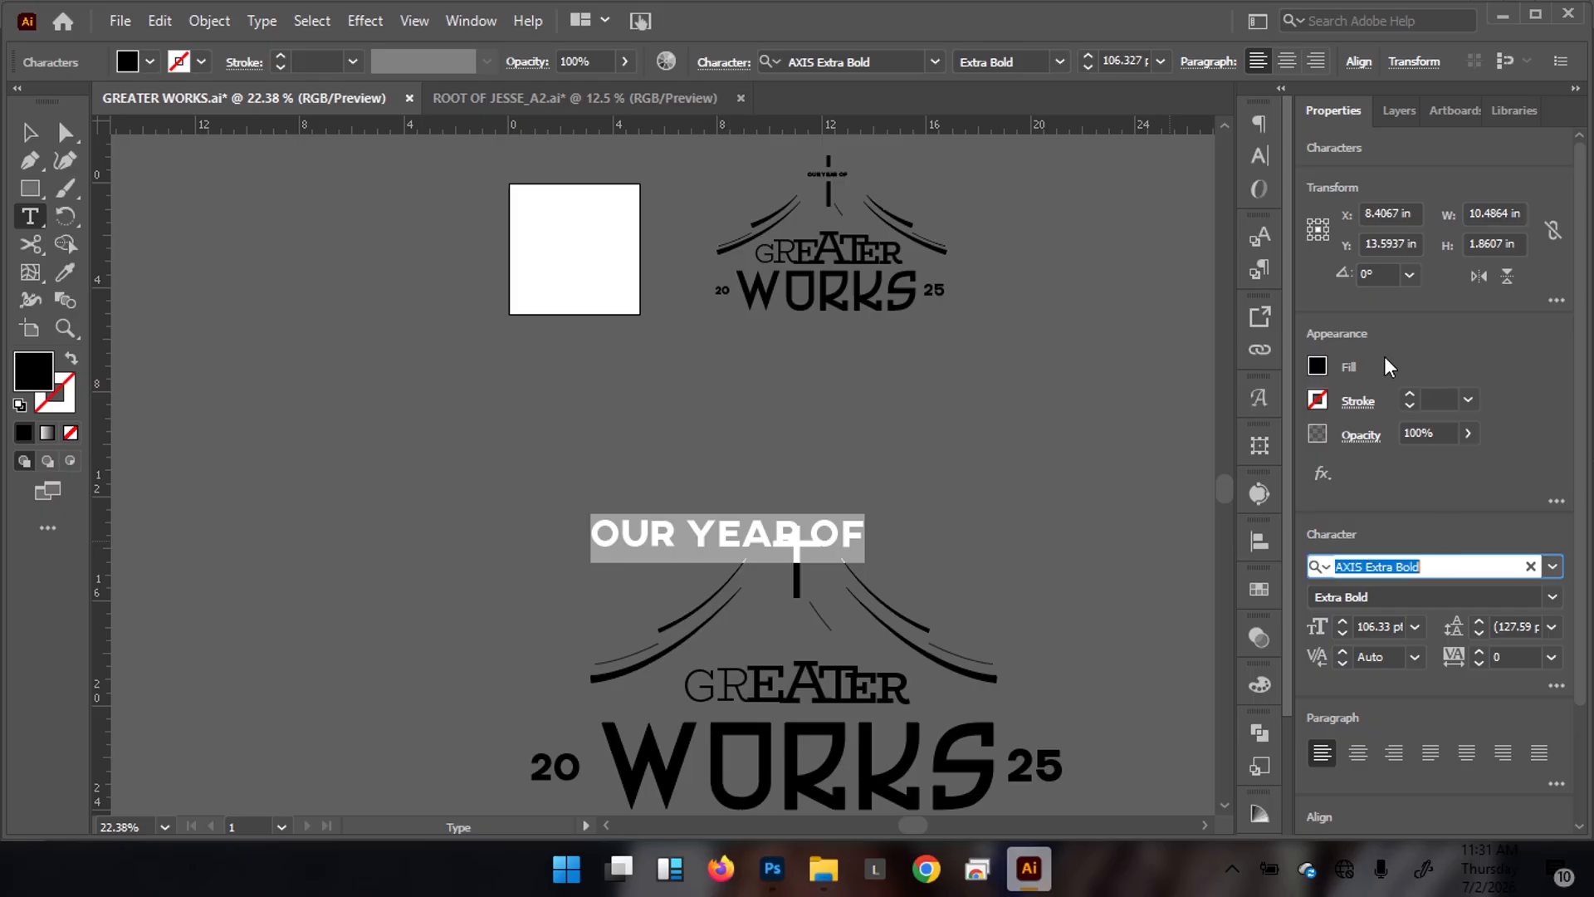
type("gotham")
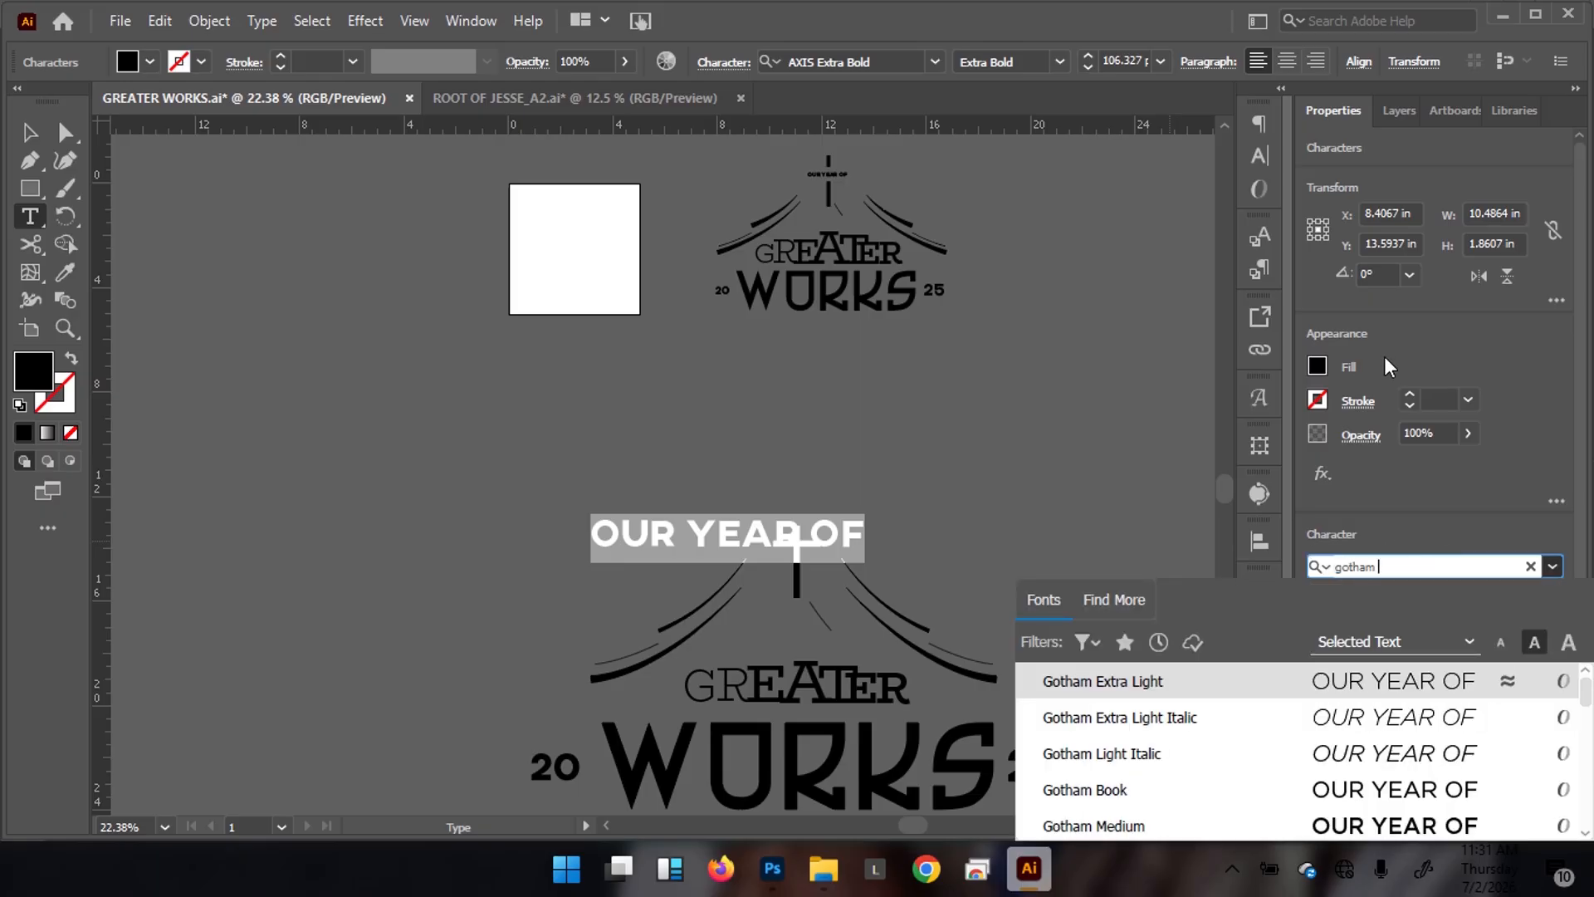
type(" bl")
key("Return")
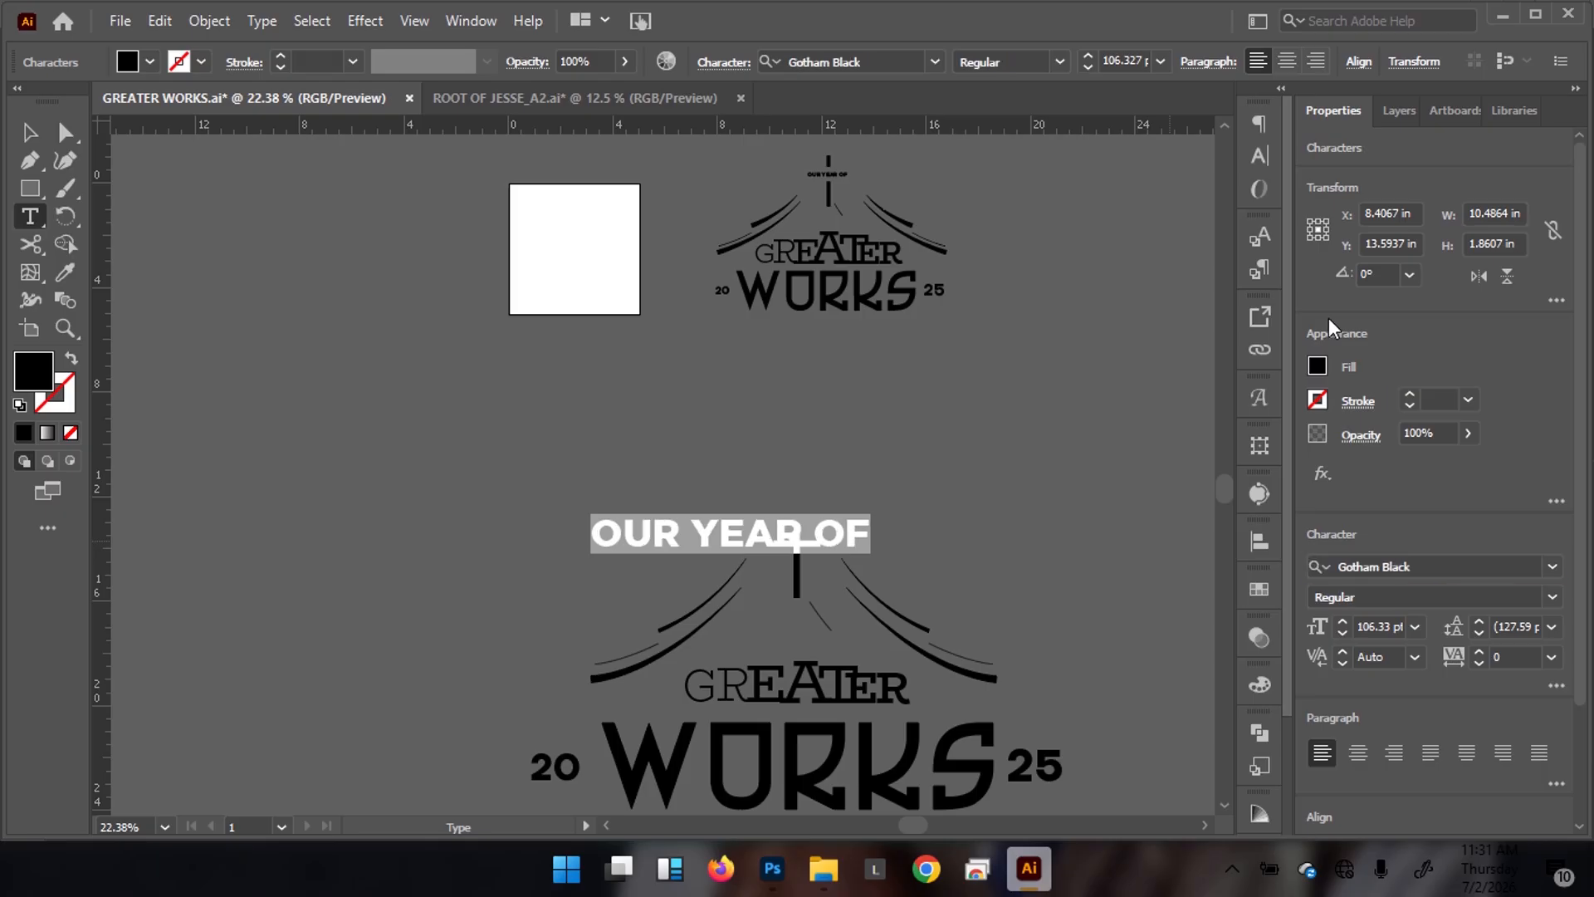
left_click(28, 133)
scroll(746, 576, "up", 6)
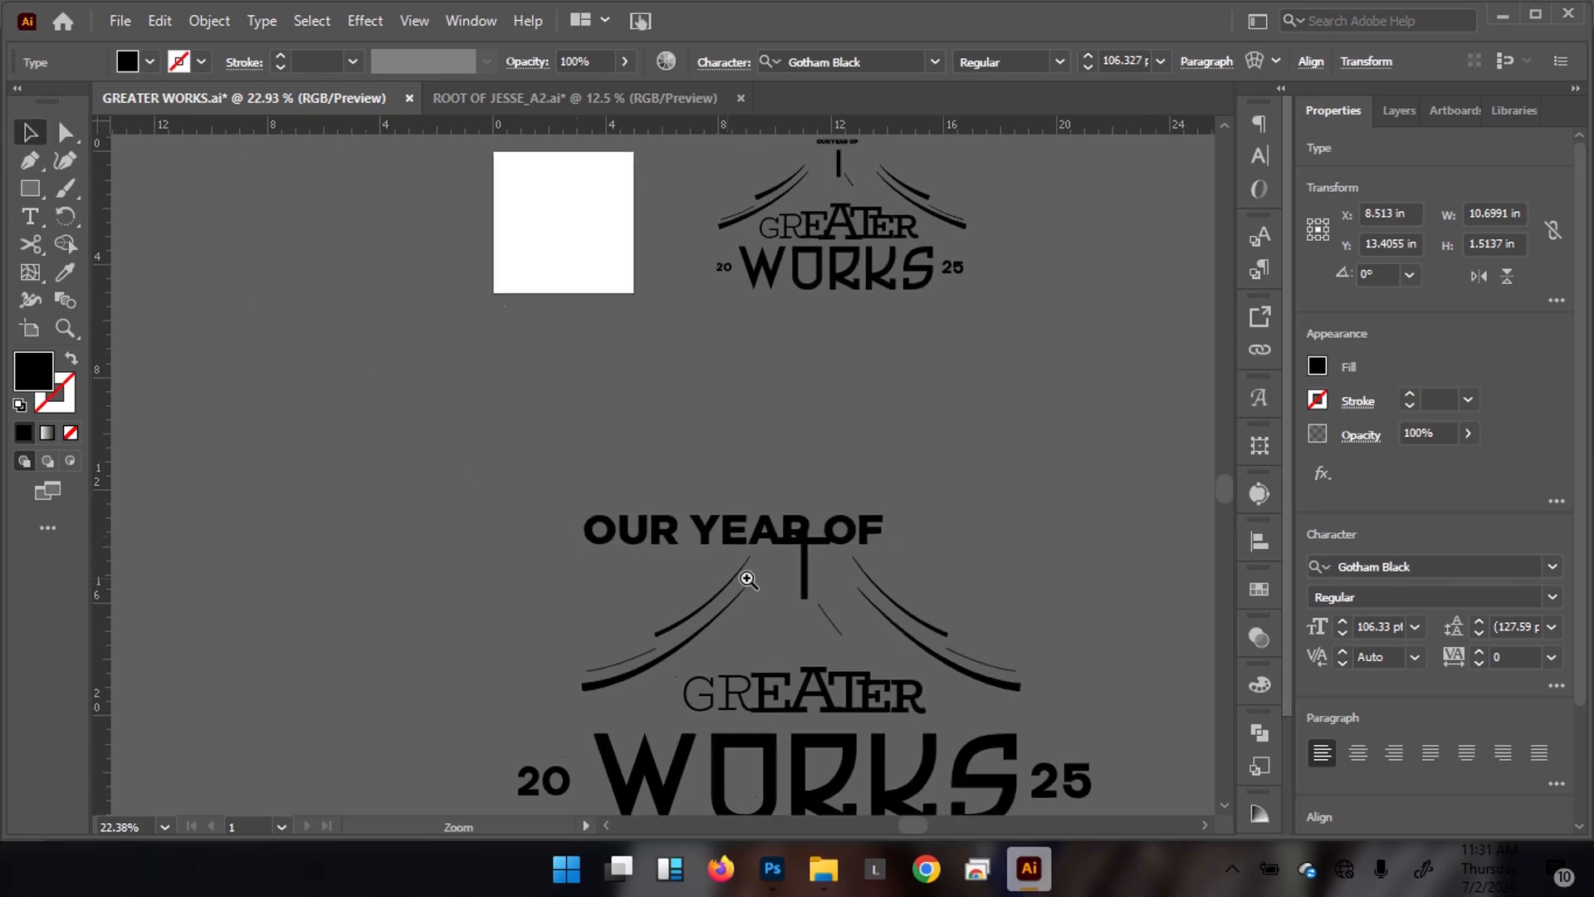
left_click_drag(617, 439, 691, 270)
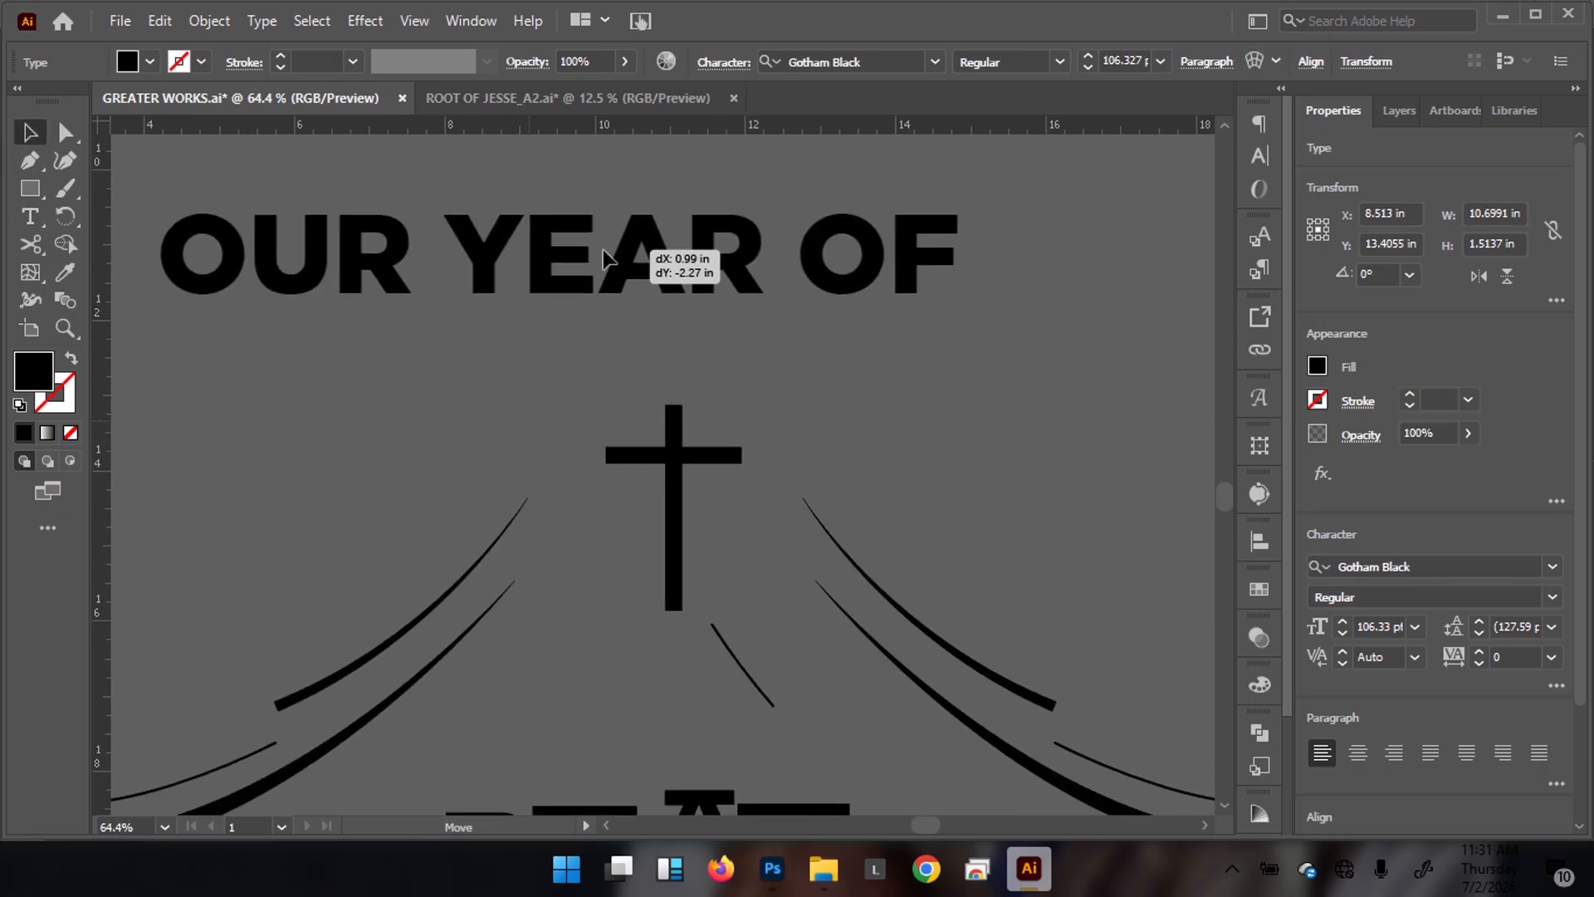
Thicken the cross's horizontal bar to about 0.33 in
scroll(745, 489, "up", 4)
left_click(815, 370)
left_click_drag(733, 369, 736, 387)
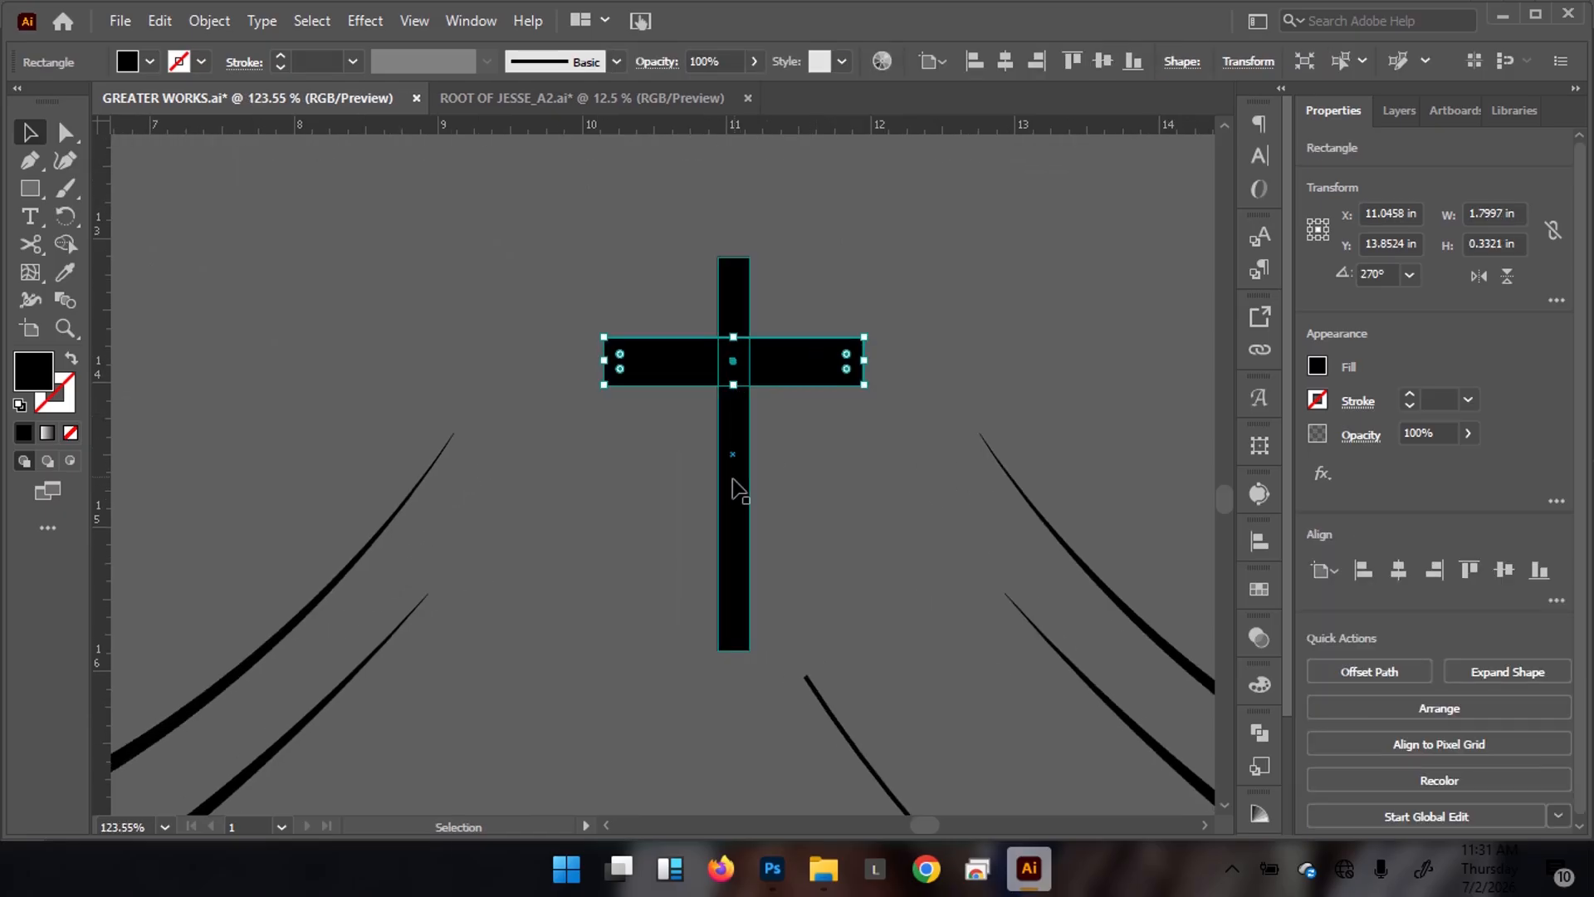
Divide the two overlapping cross bars with Pathfinder and ungroup the resulting pieces
left_click(732, 524, "shift")
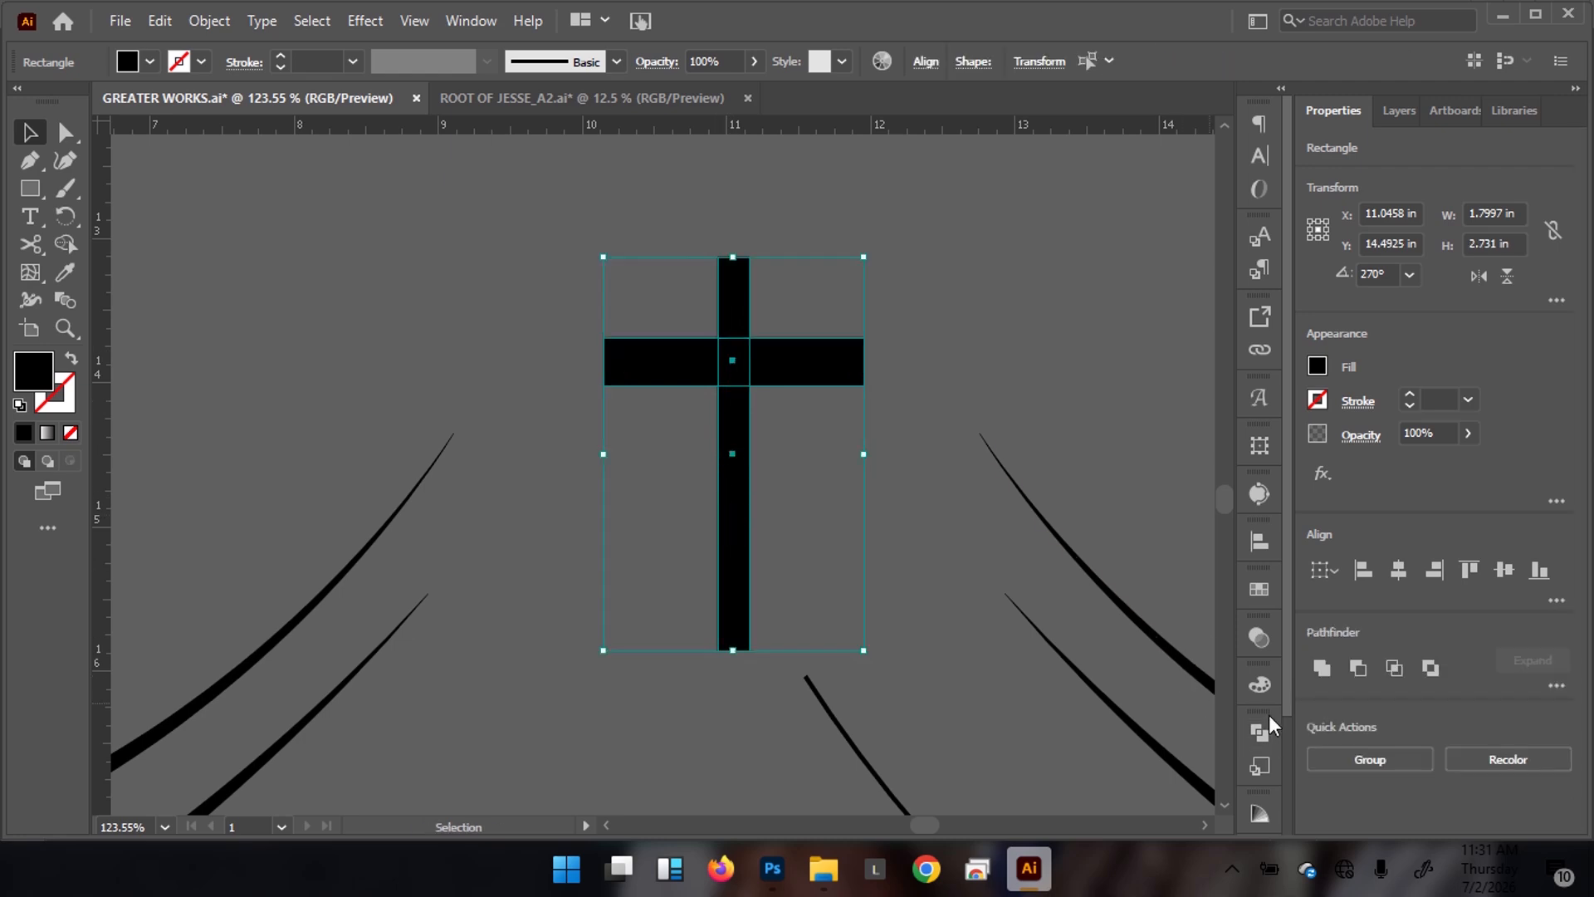
left_click(1258, 734)
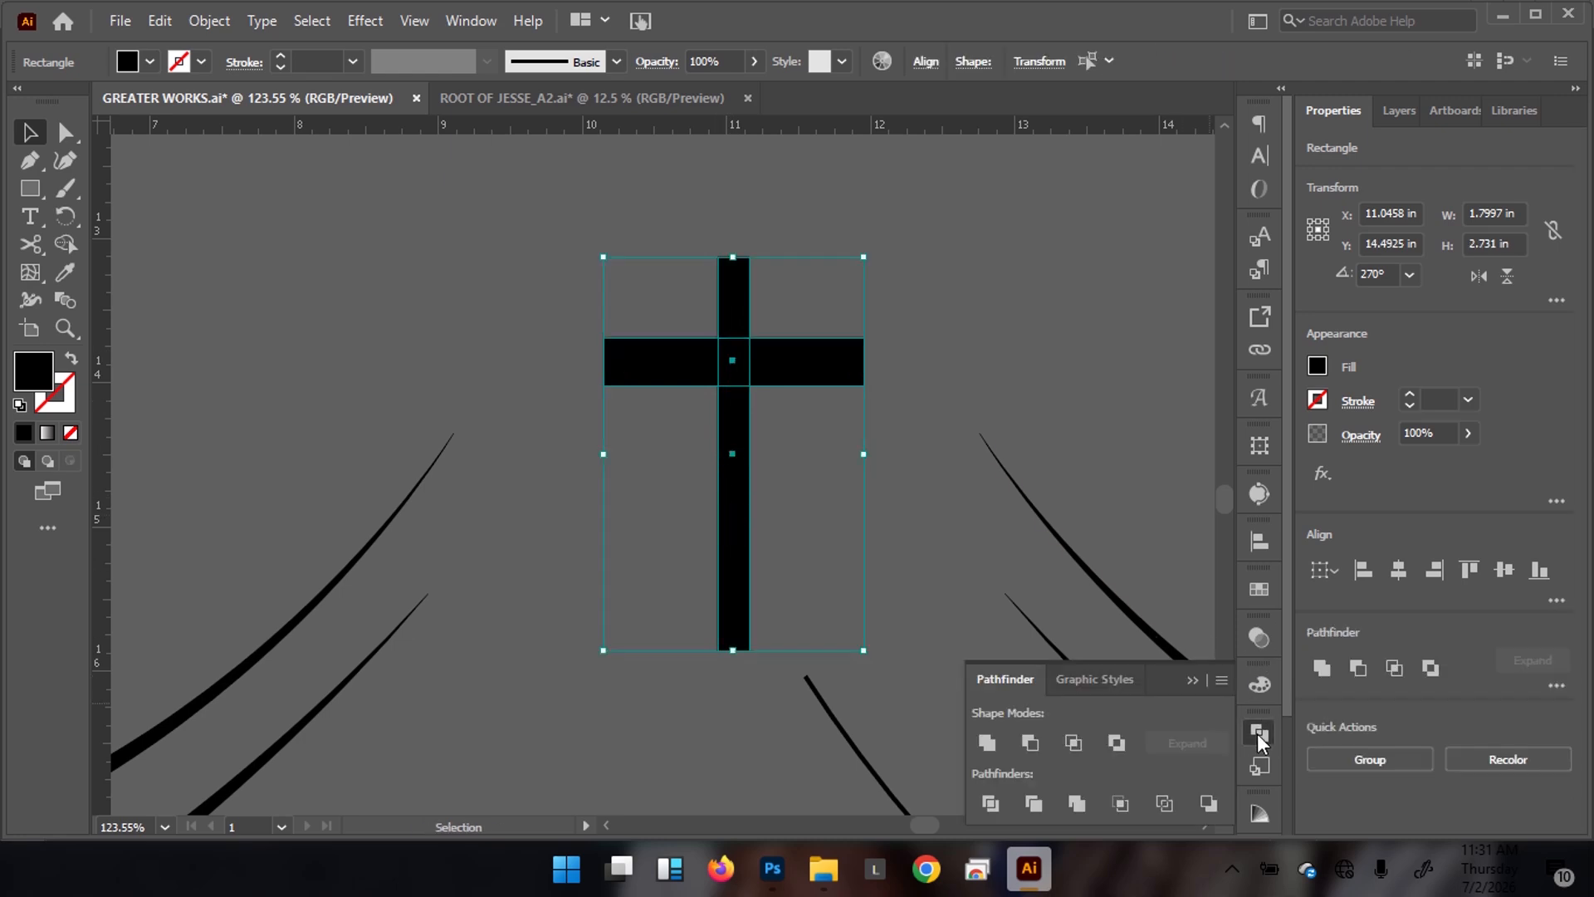
left_click(987, 804)
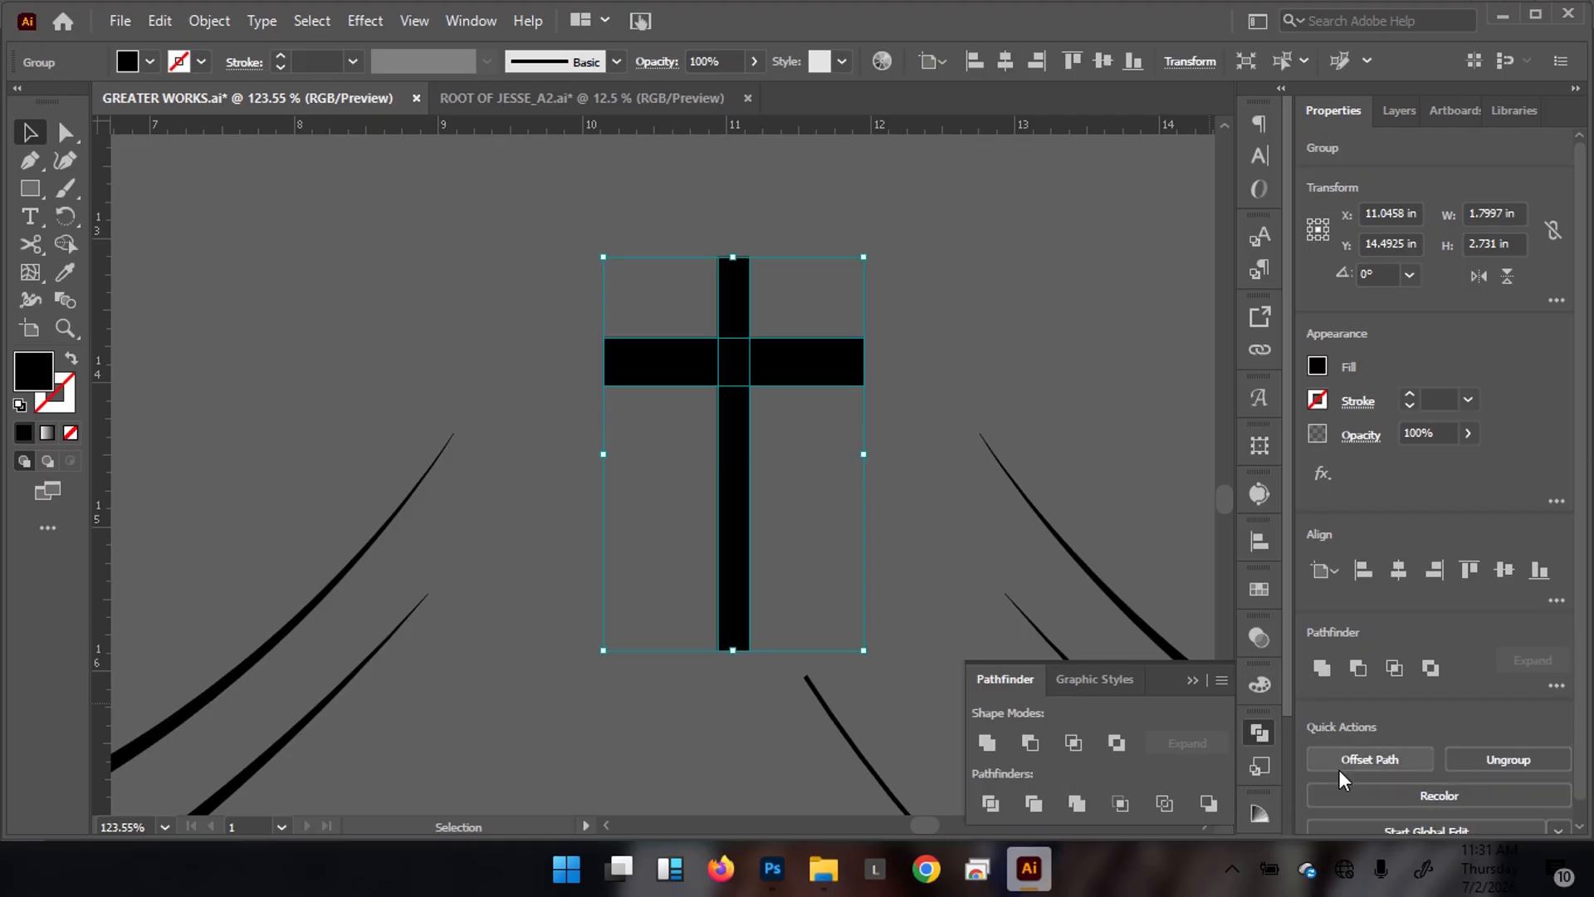
left_click(1508, 760)
Delete the three pieces of the horizontal bar, leaving a gap in the cross's upright
left_click(886, 370)
left_click(831, 363)
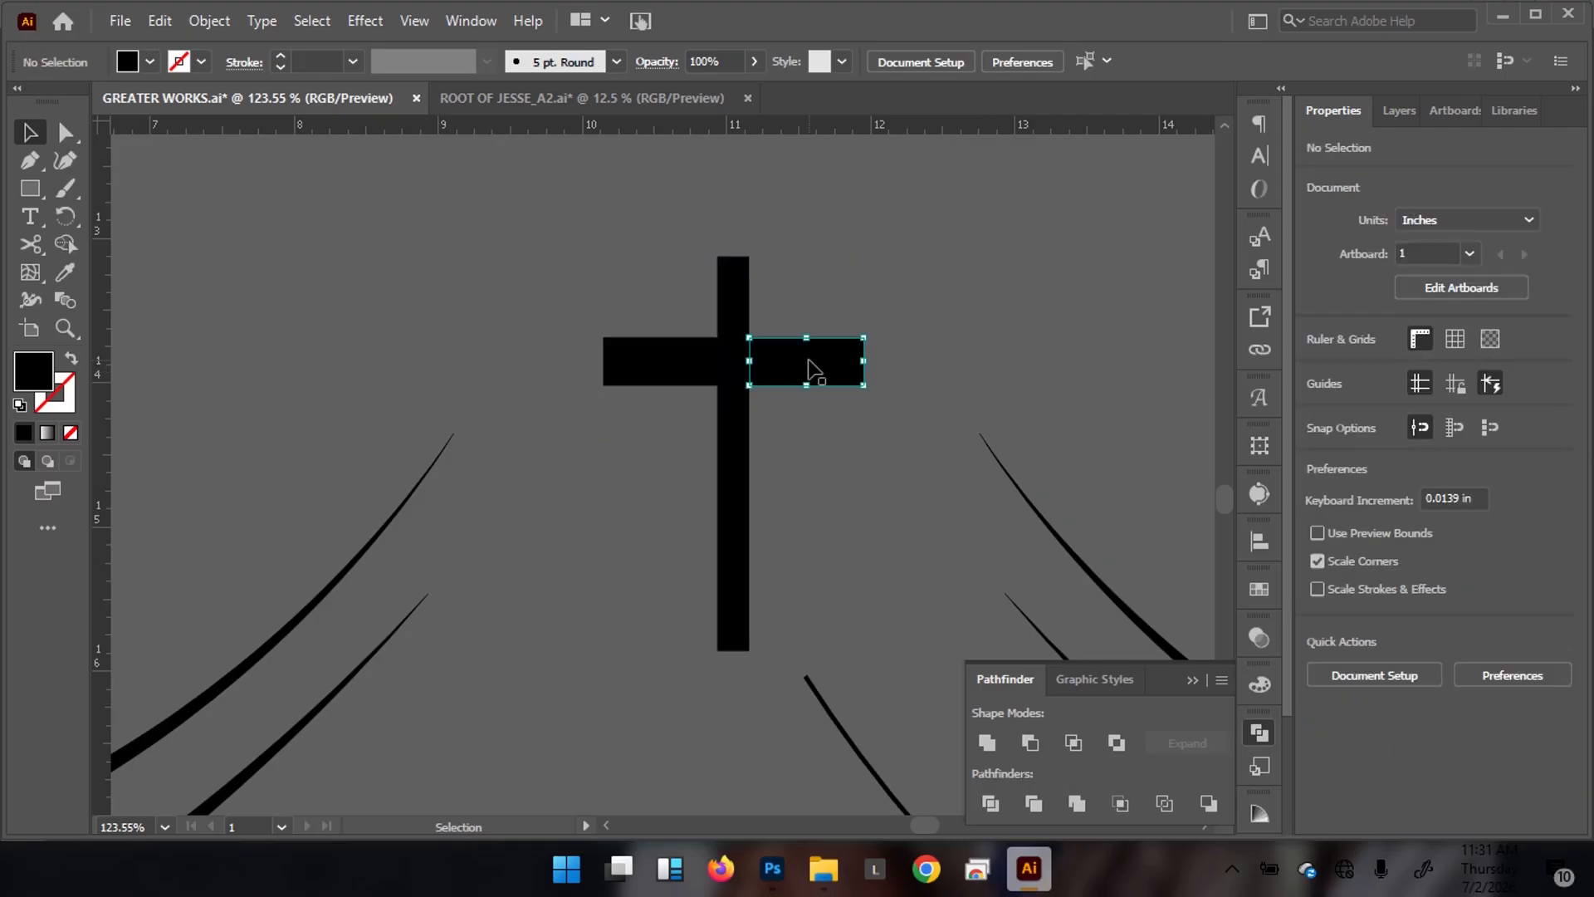
left_click(731, 374, "shift")
left_click(659, 370, "shift")
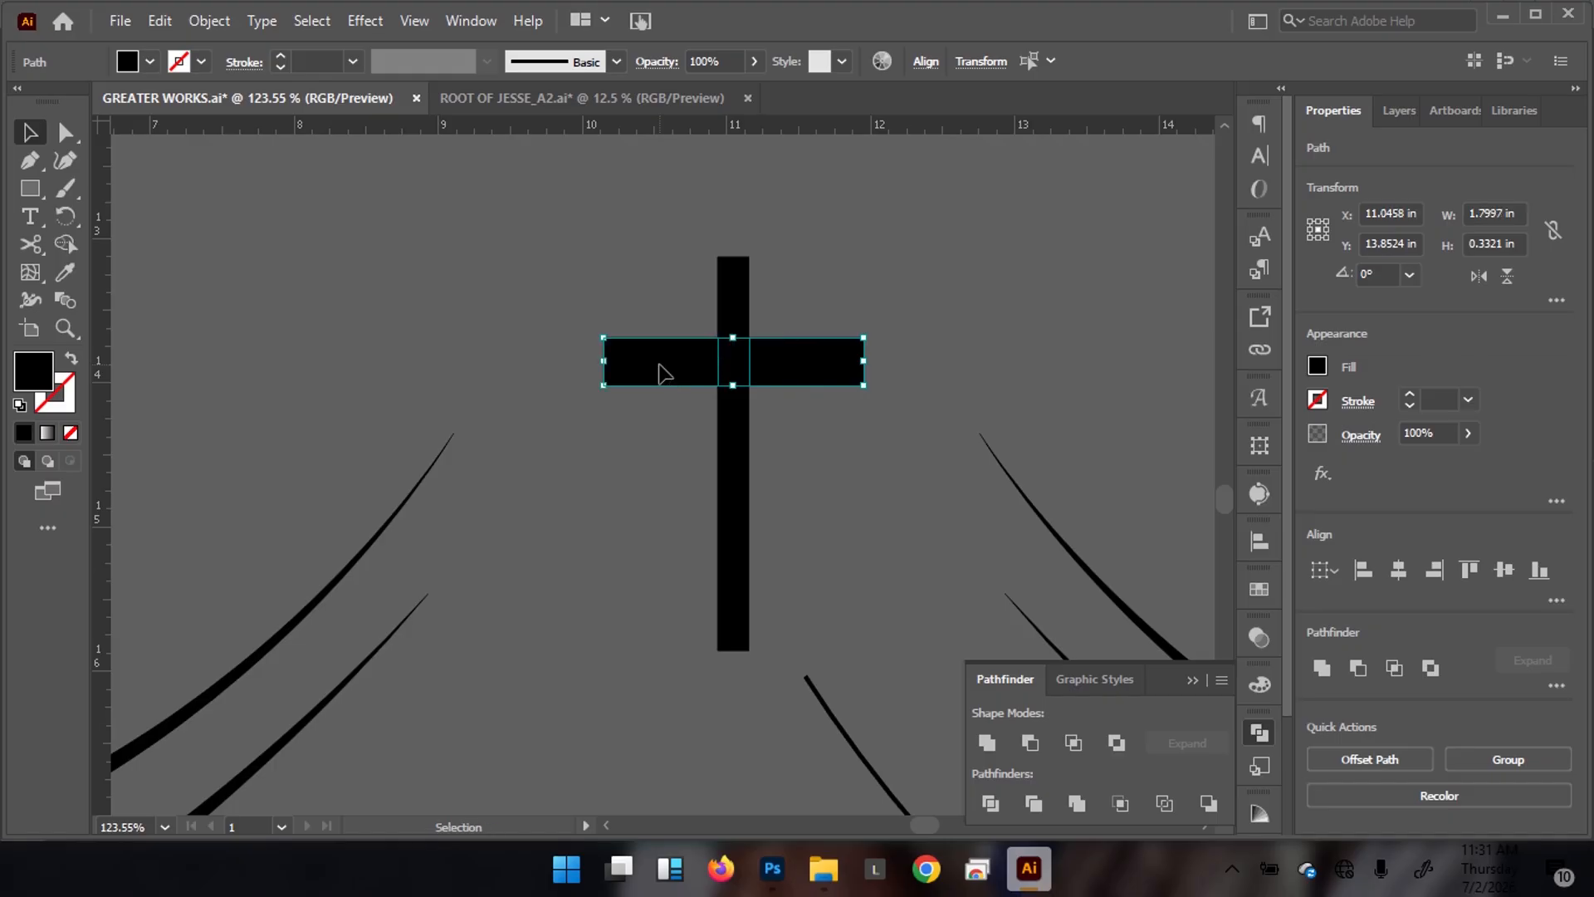
key("Delete")
Reduce the OUR YEAR OF text to about 31 pt and place it across the gap in the upright
left_click_drag(761, 380, 451, 398)
left_click_drag(664, 353, 769, 412)
left_click_drag(1029, 382, 877, 395)
left_click_drag(695, 490, 934, 498)
left_click_drag(860, 348, 914, 483)
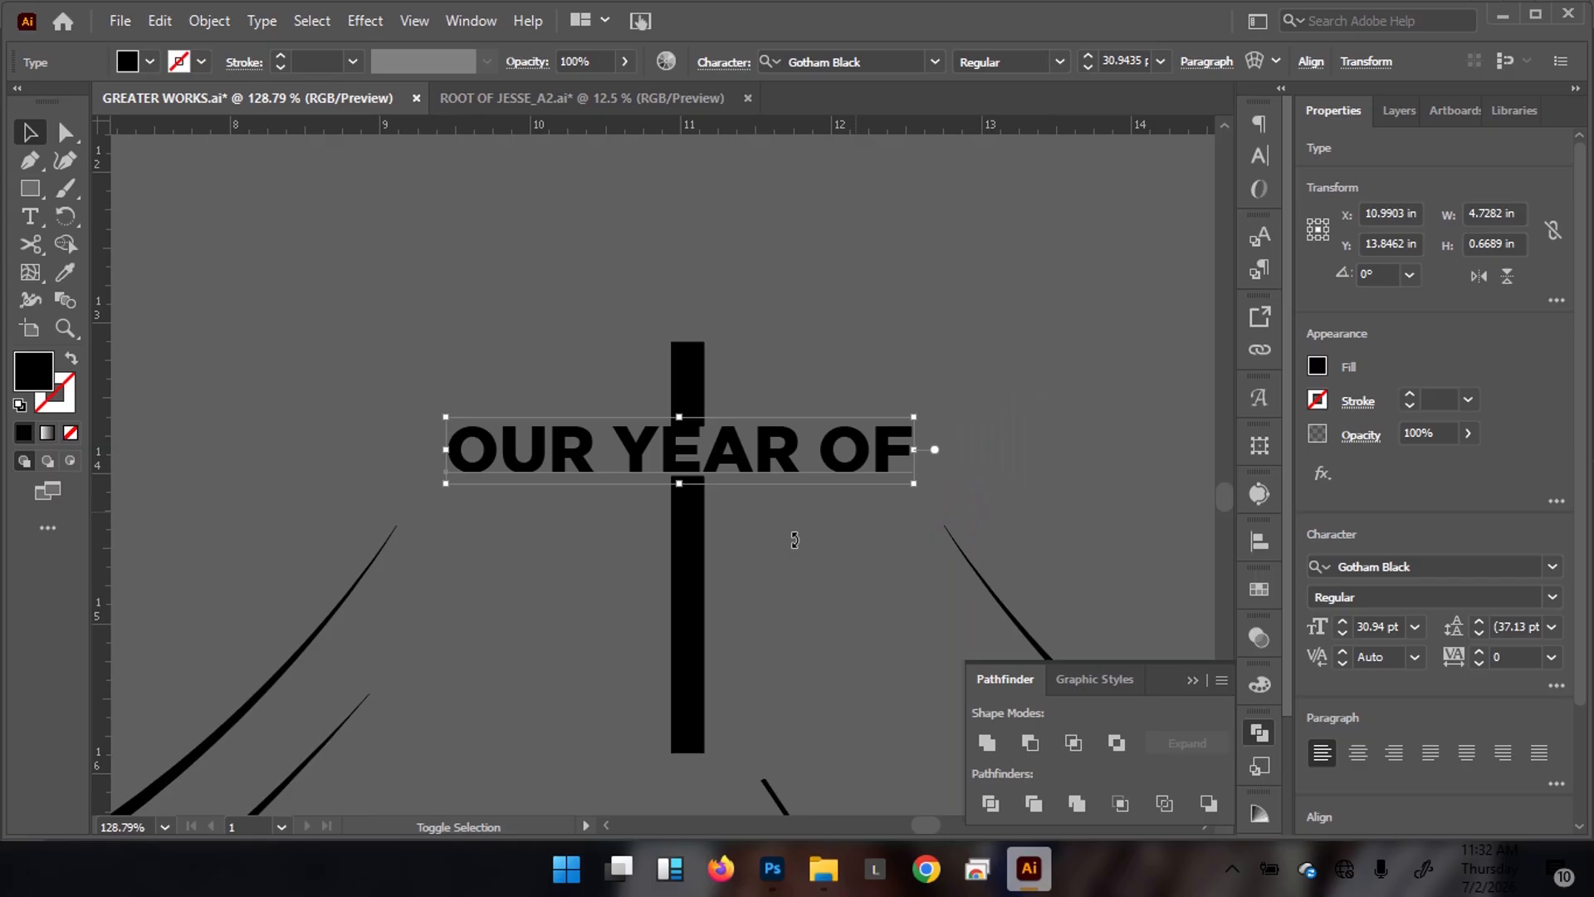
Lower the top edge of the upright's lower segment, shortening the segment to about 1.70 in
left_click(683, 602)
key("a")
left_click(672, 479)
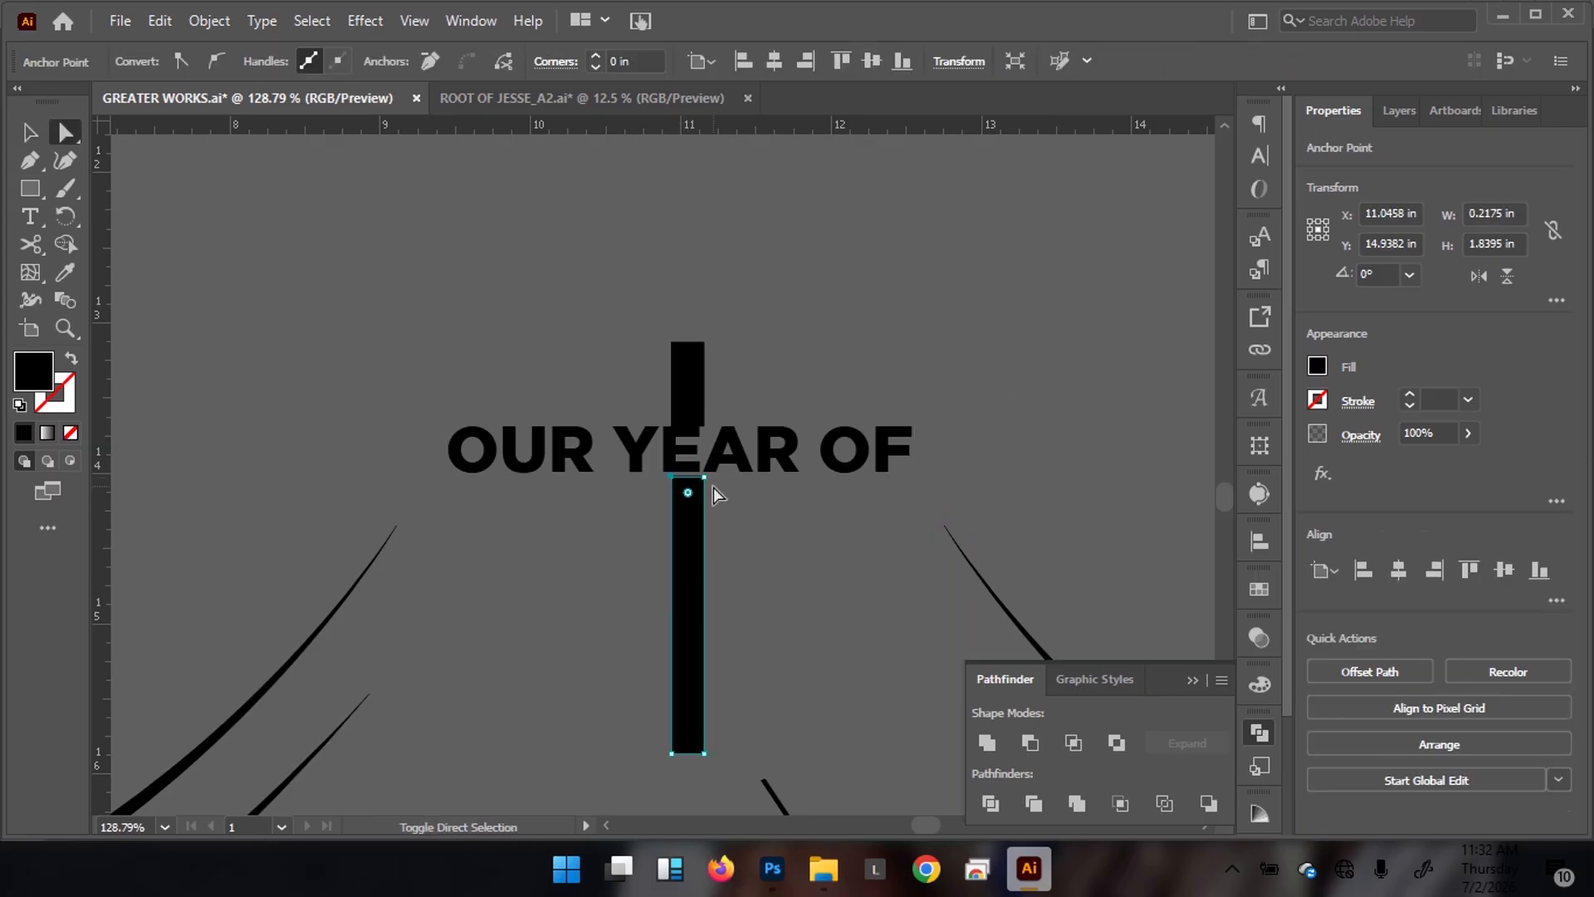
left_click(703, 480)
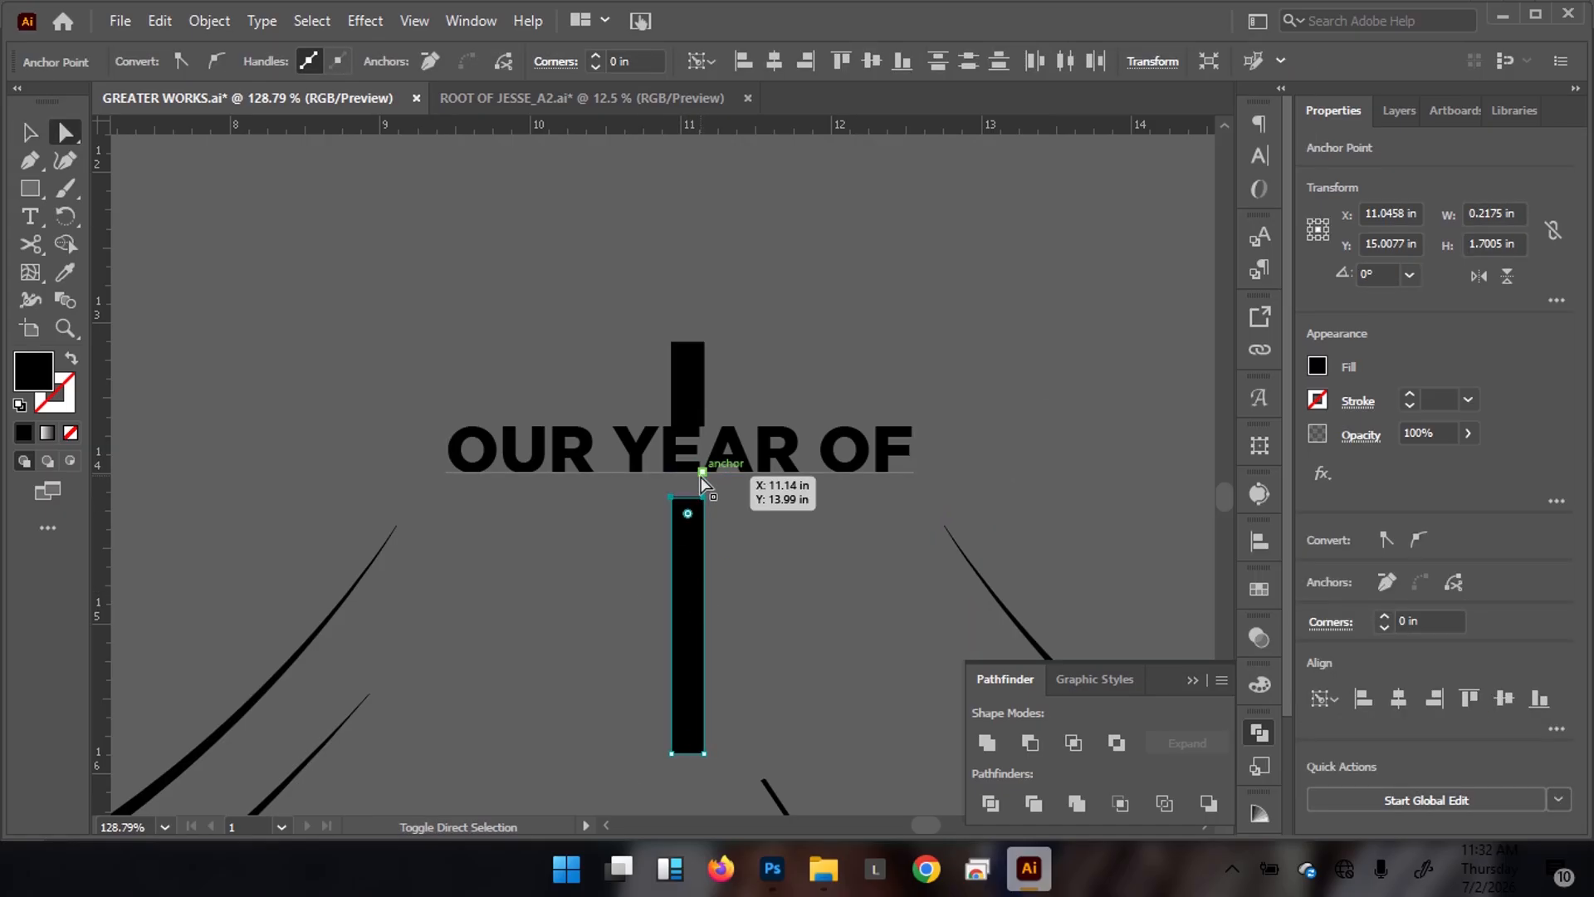
Reduce the OUR YEAR OF text to about 20 pt so it sits within the gap in the upright
key("v")
left_click(766, 455)
left_click_drag(763, 469, 757, 481)
left_click_drag(913, 504, 842, 488)
left_click(900, 377)
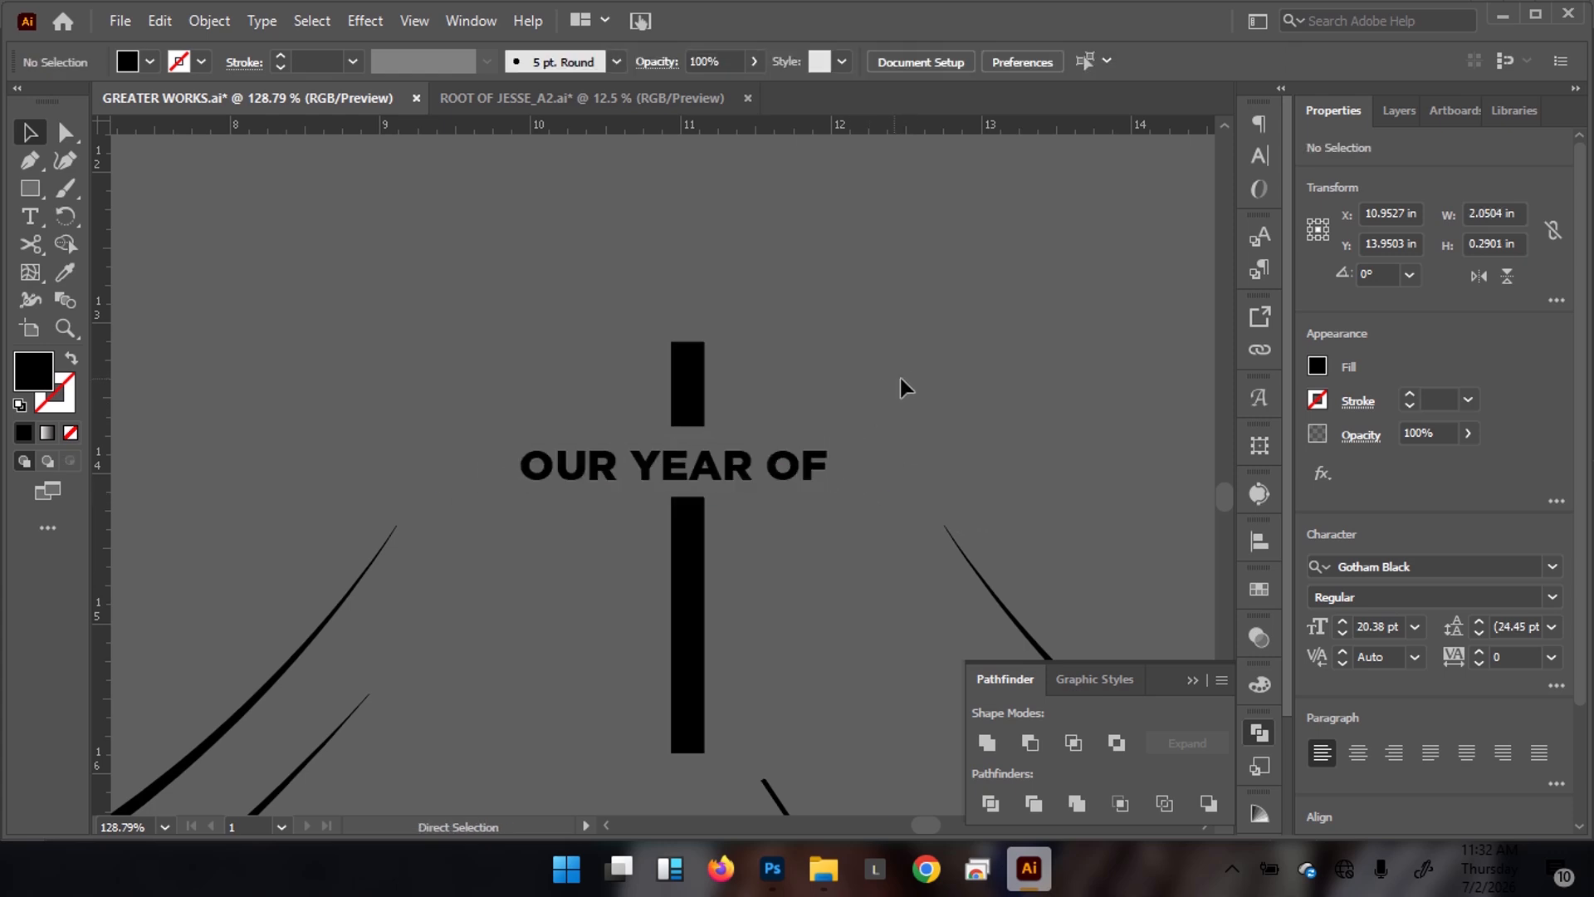
Nudge the OUR YEAR OF text six steps right and one step up to centre it in the gap, and deselect it
scroll(622, 420, "down", 3)
left_click(692, 445)
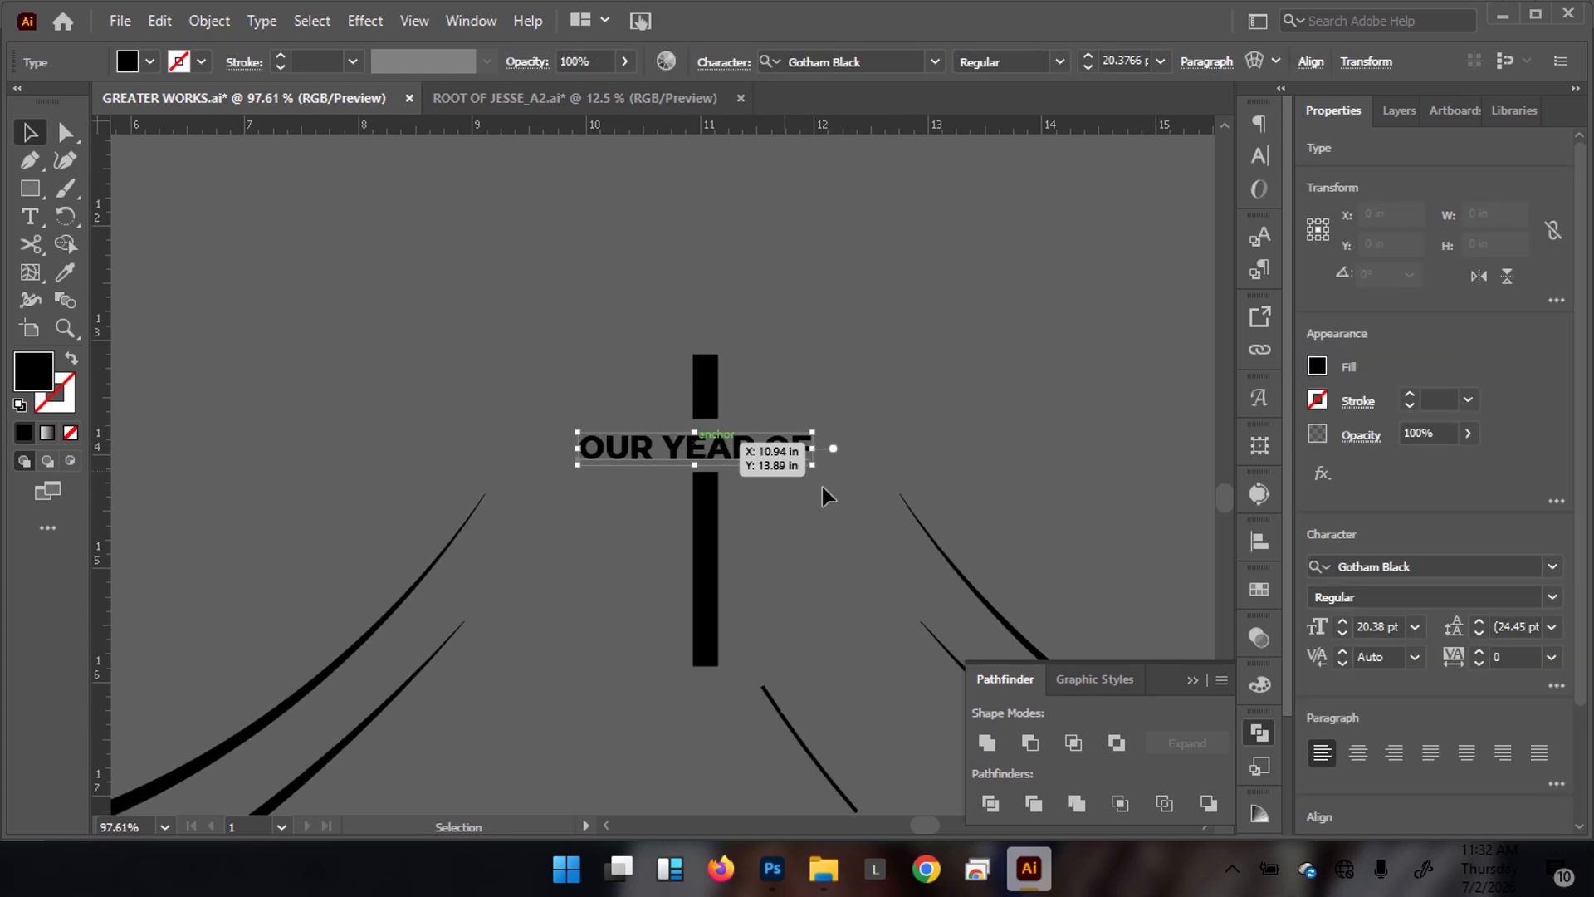
key("Right")
key("Right")
key("Right")
key("Right")
key("Right")
key("Right")
key("Up")
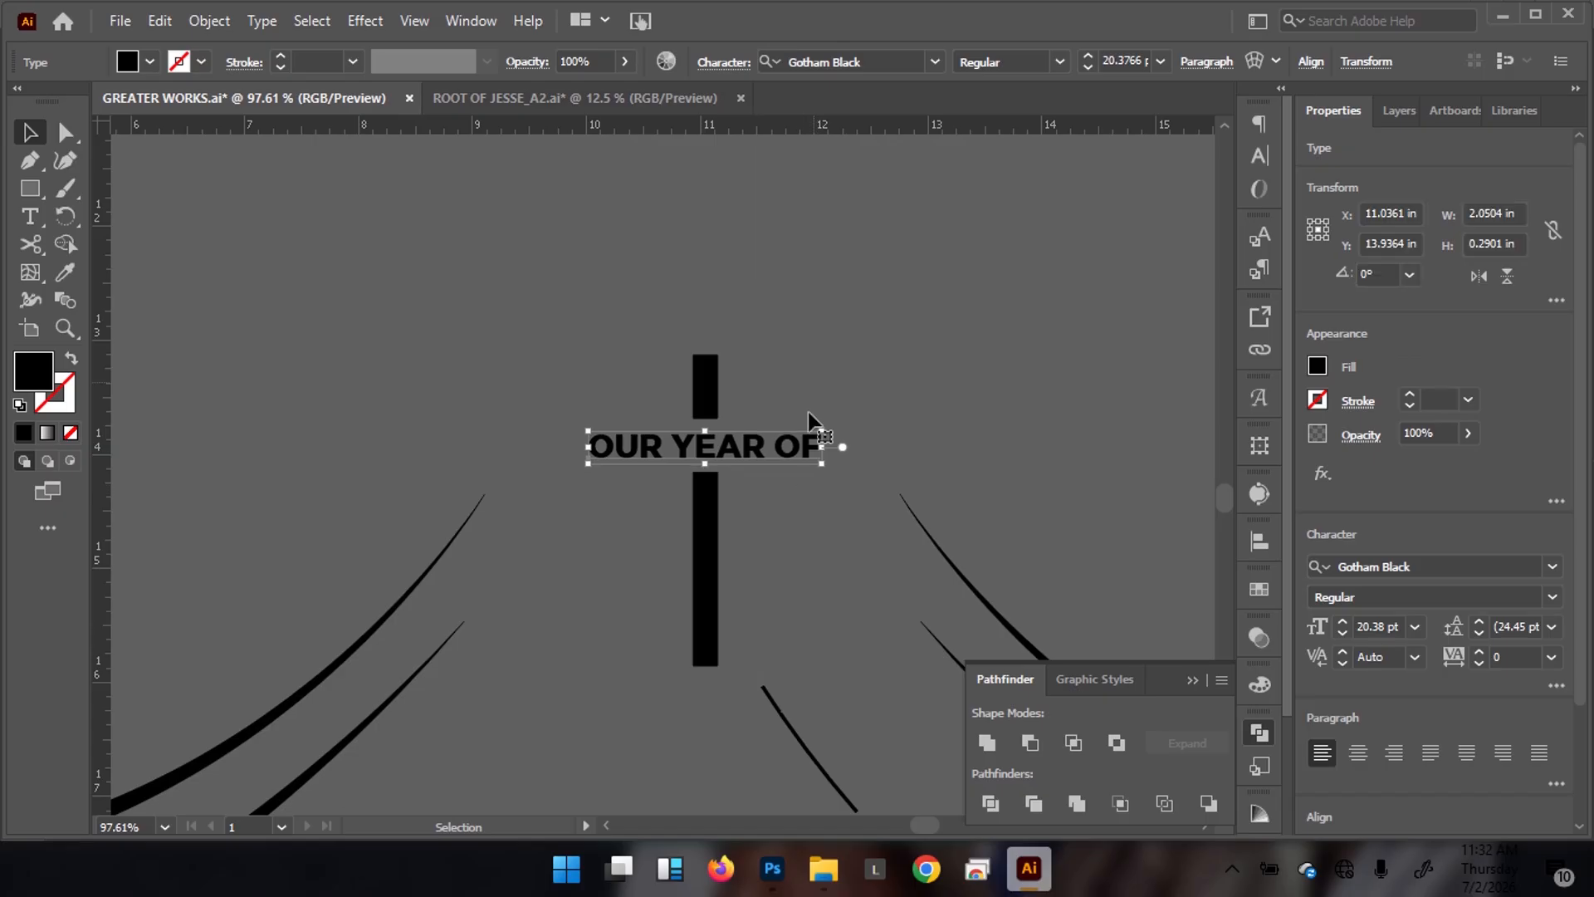
left_click_drag(788, 314, 202, 429)
left_click_drag(727, 501, 601, 480)
left_click_drag(623, 370, 587, 481)
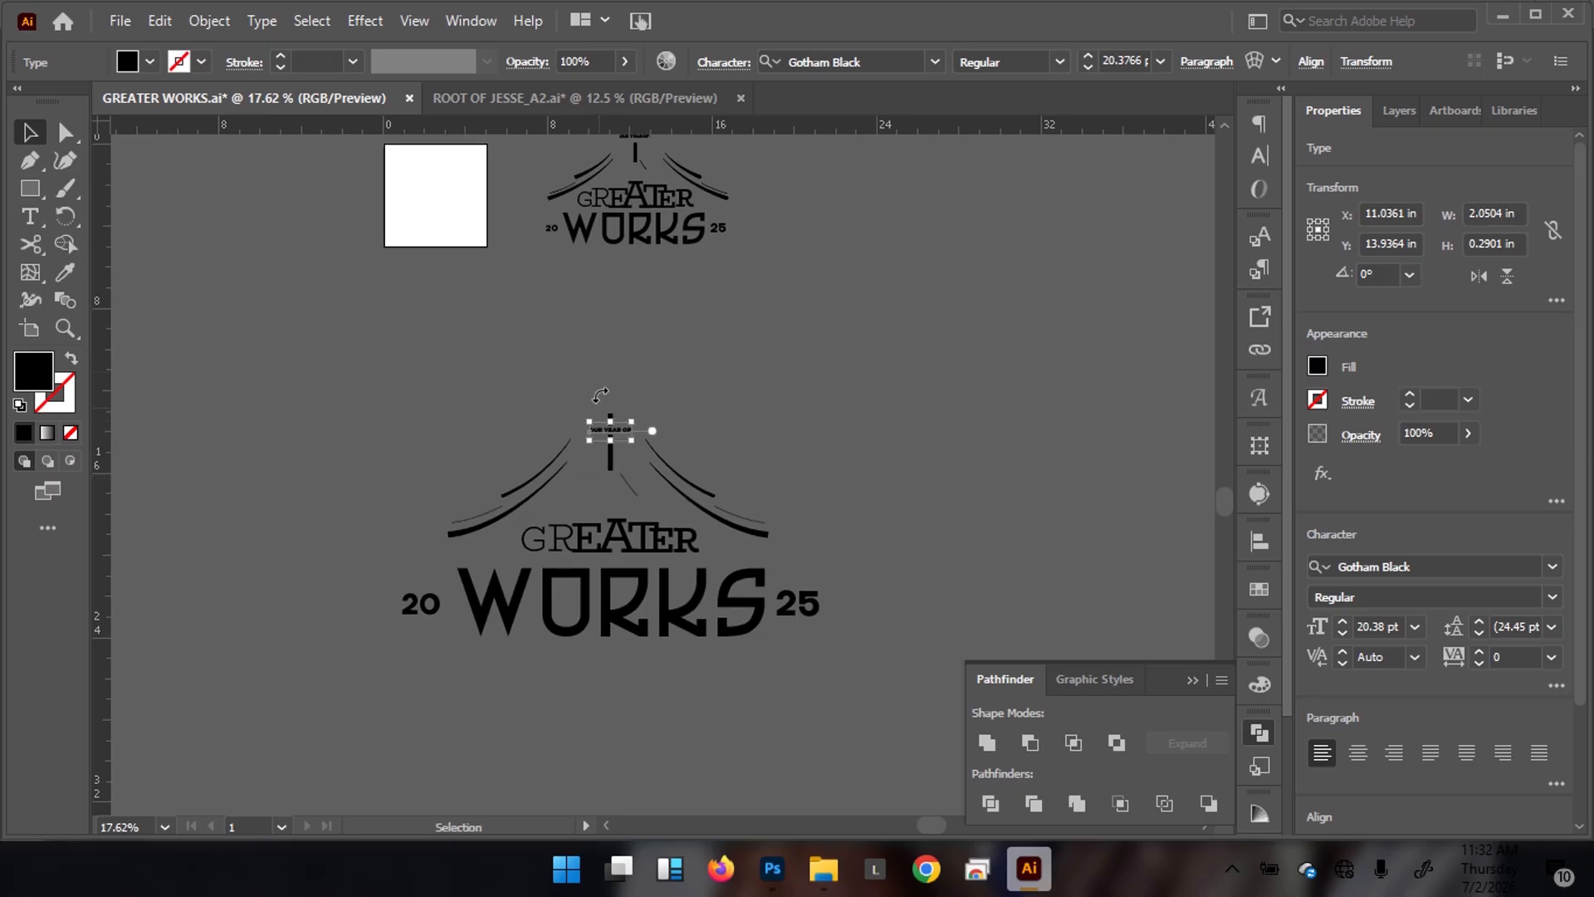
left_click(895, 516)
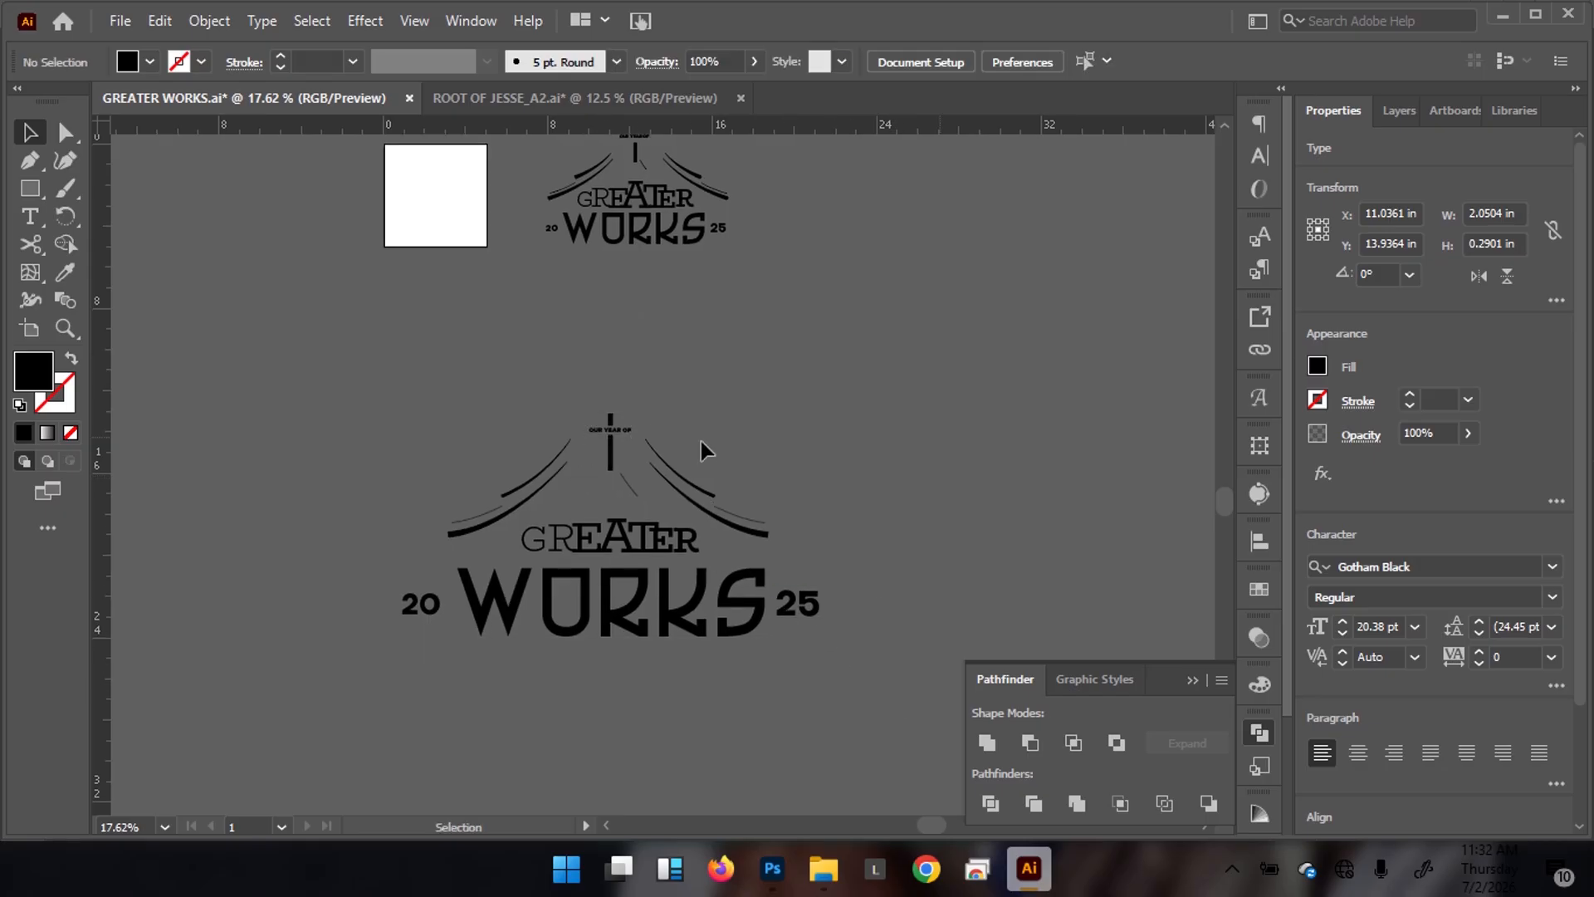
scroll(701, 443, "down", 3)
Switch to Photoshop and start a new document measured in pixels
mouse_move(773, 867)
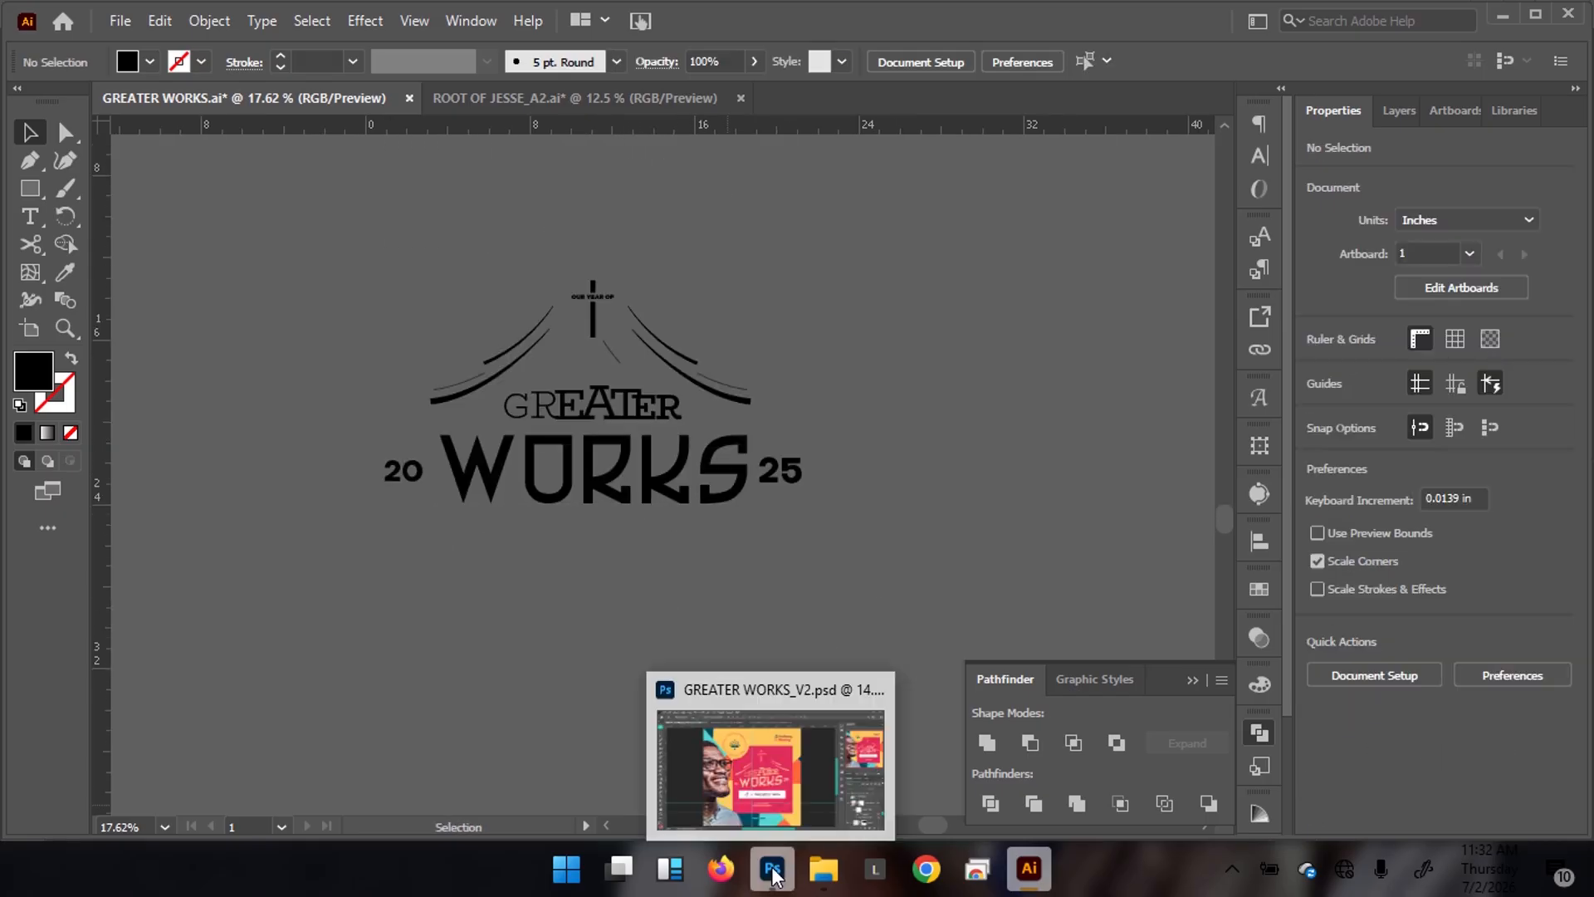
left_click(785, 762)
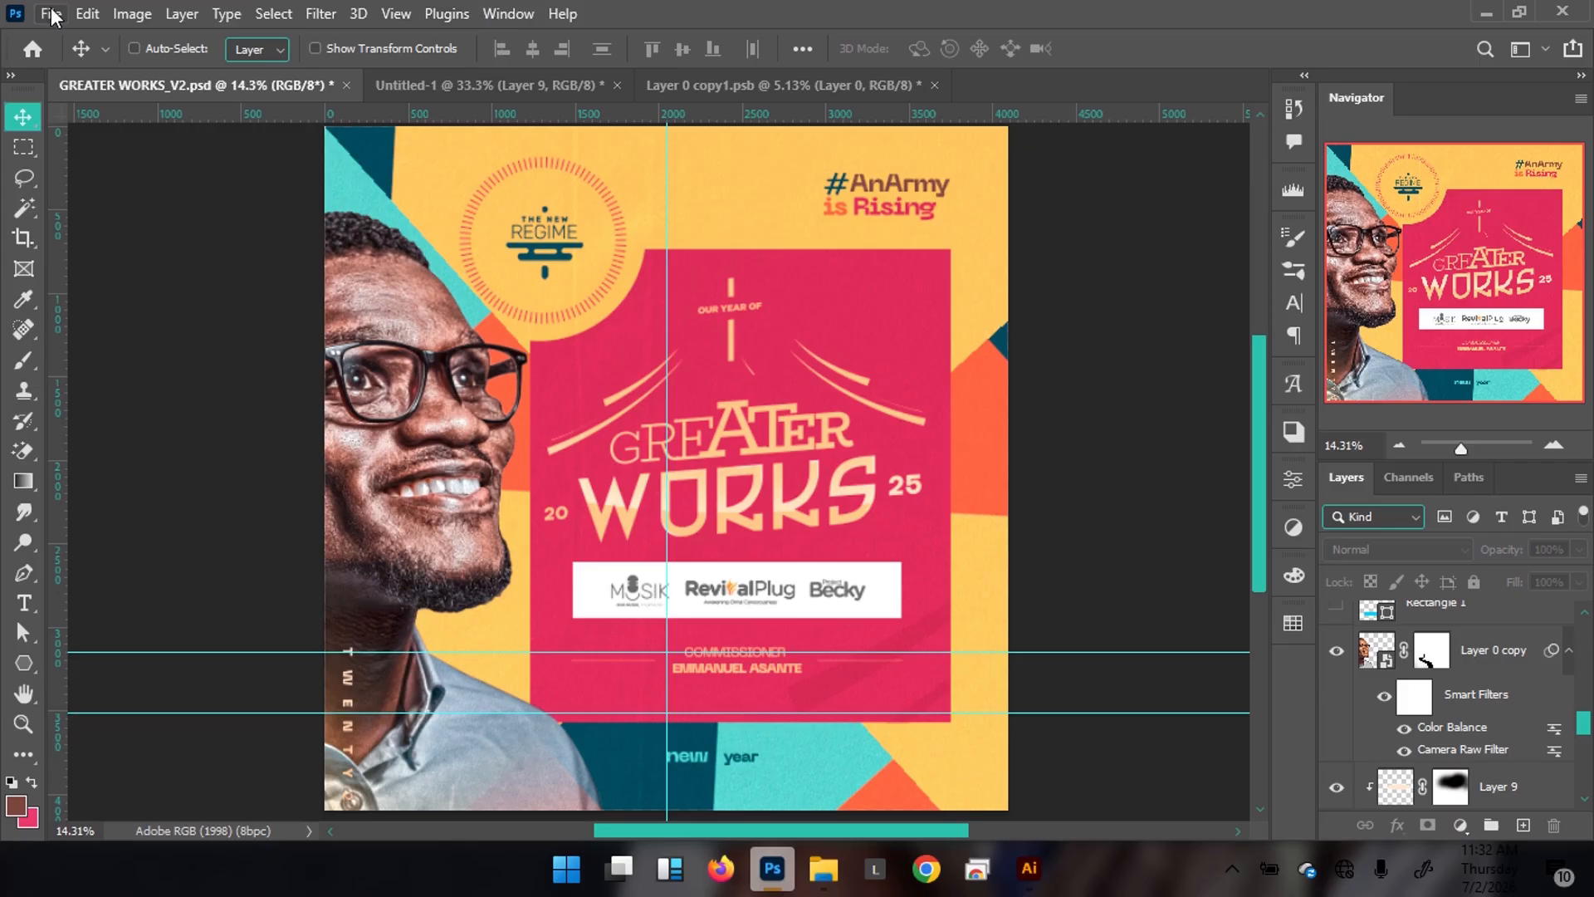
key("ctrl+n")
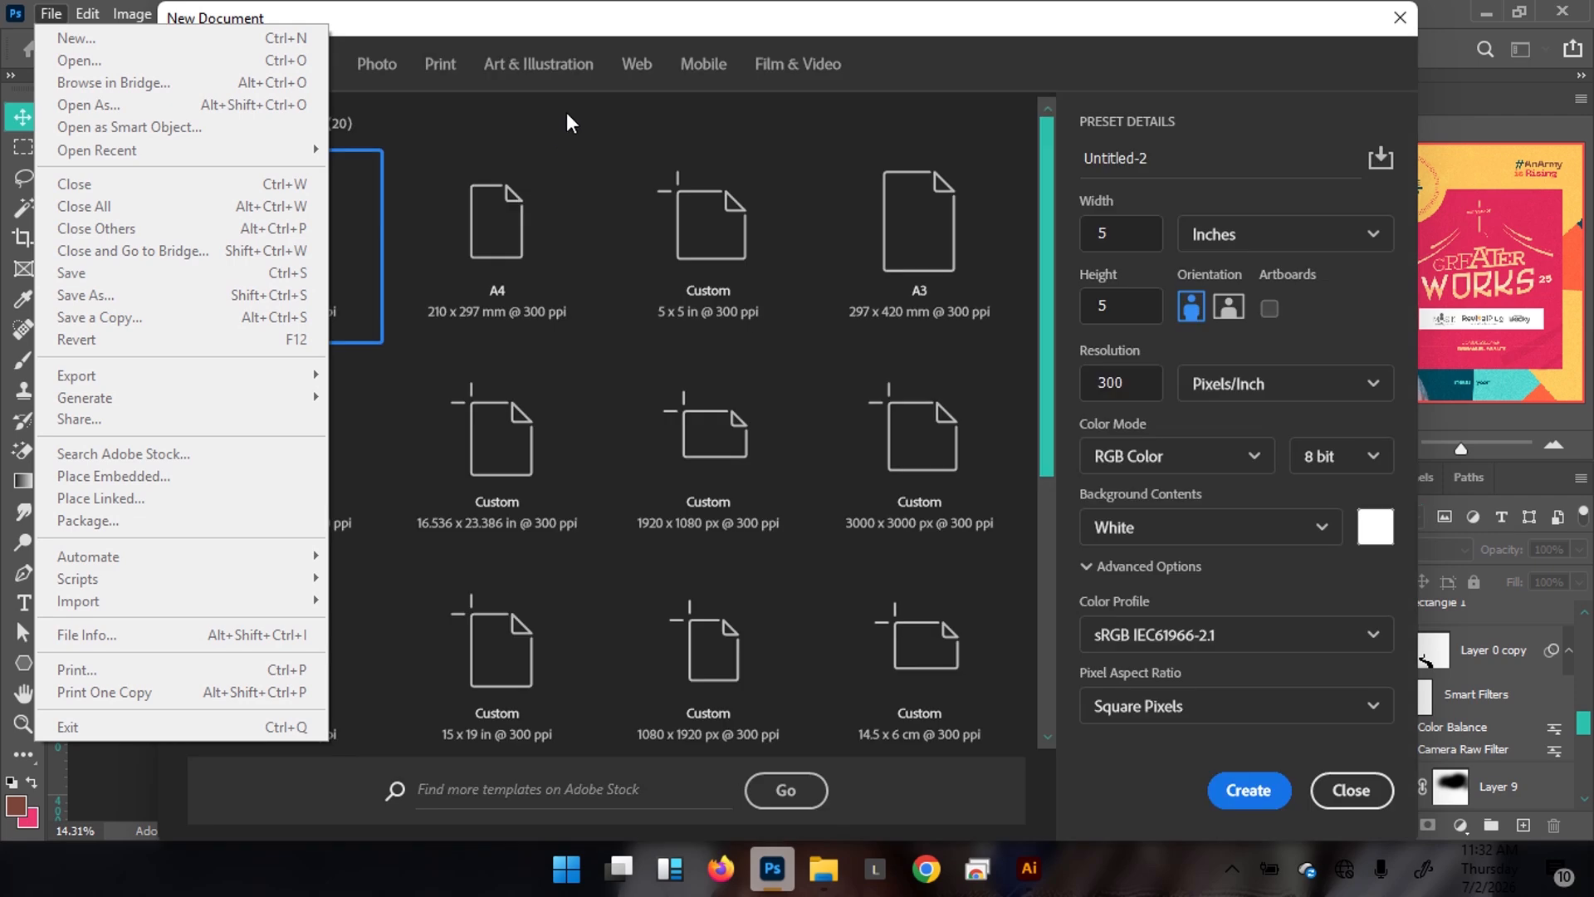
left_click(1249, 236)
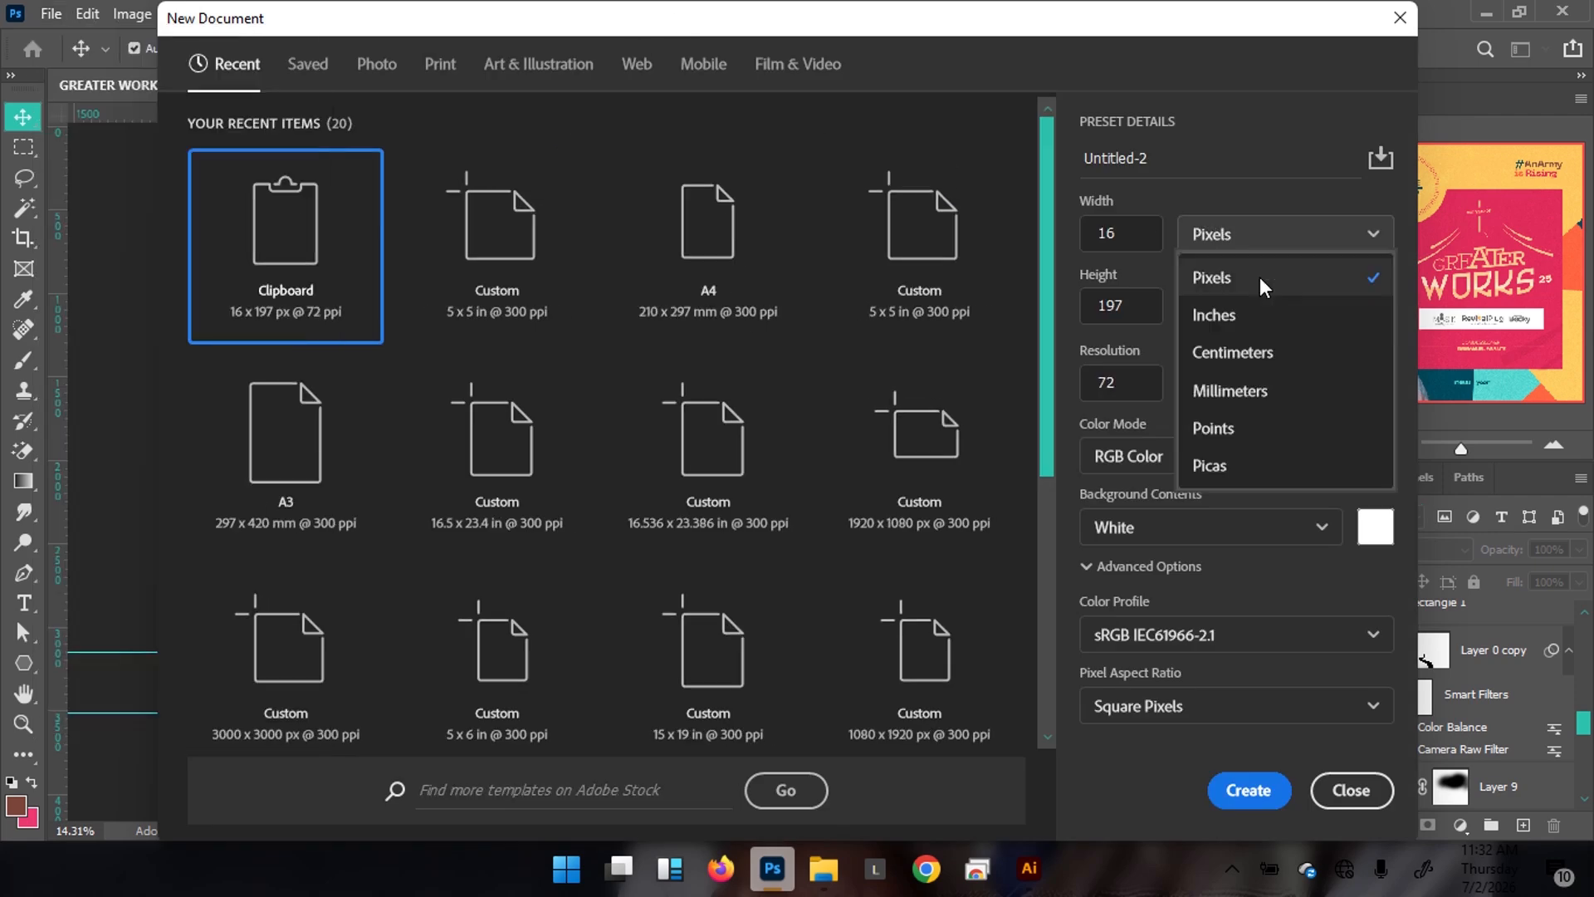
left_click(1305, 291)
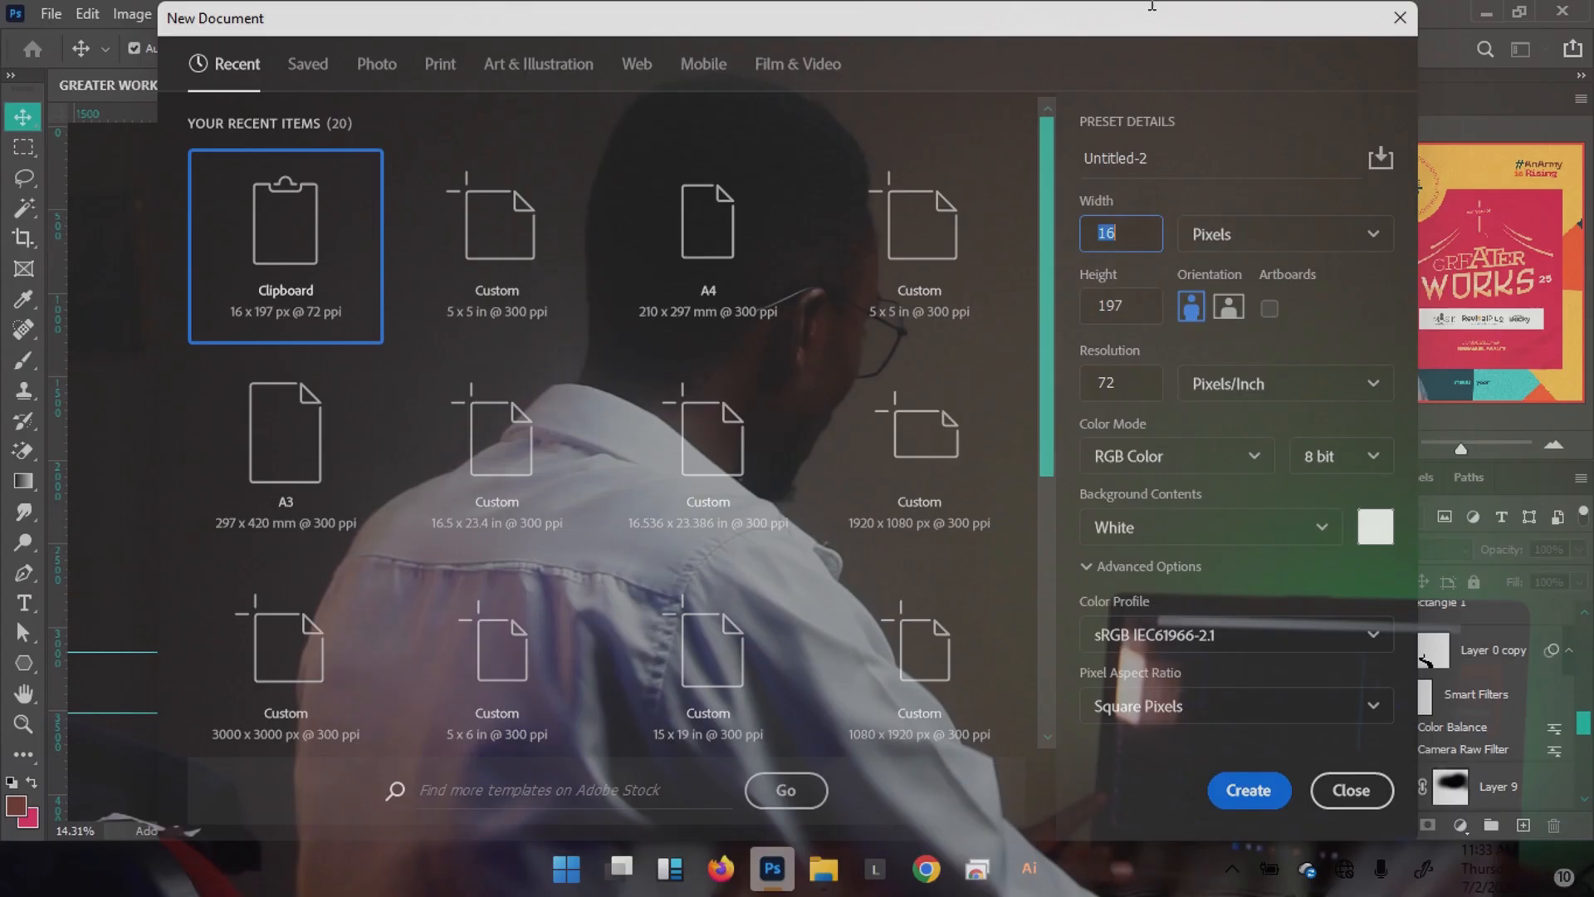
Set both the width and the height of the new document to 4096 pixels
type("409")
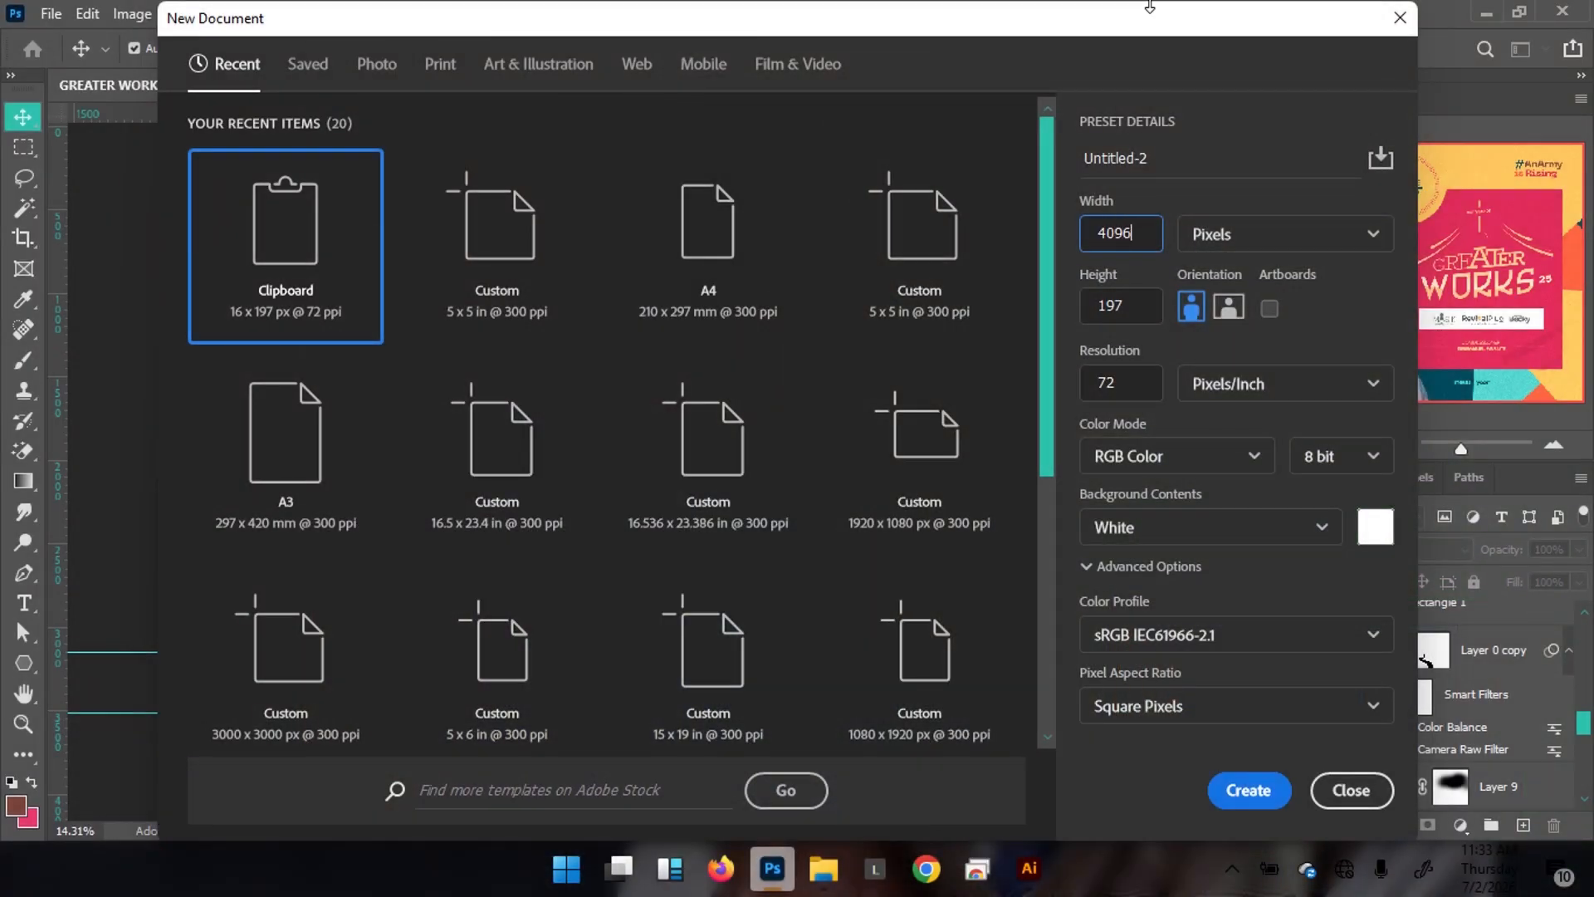
key("ctrl+a")
key("ctrl+c")
left_click(1147, 303)
key("ctrl+v")
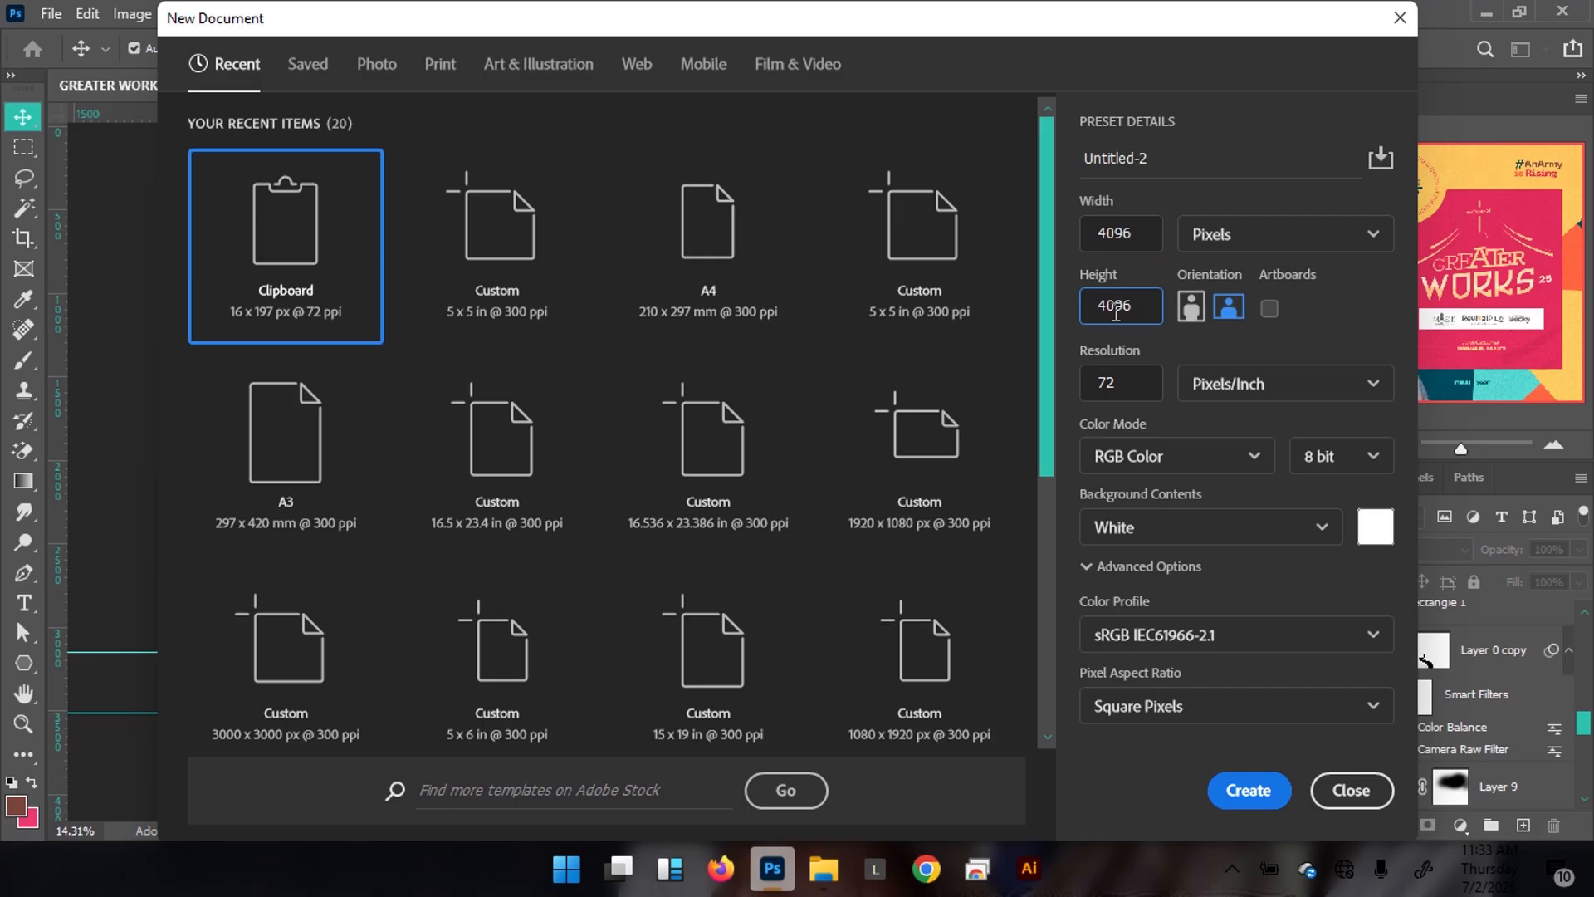
Set the new document's resolution to 300 pixels/inch and its color profile to Adobe RGB (1998)
left_click(1139, 387)
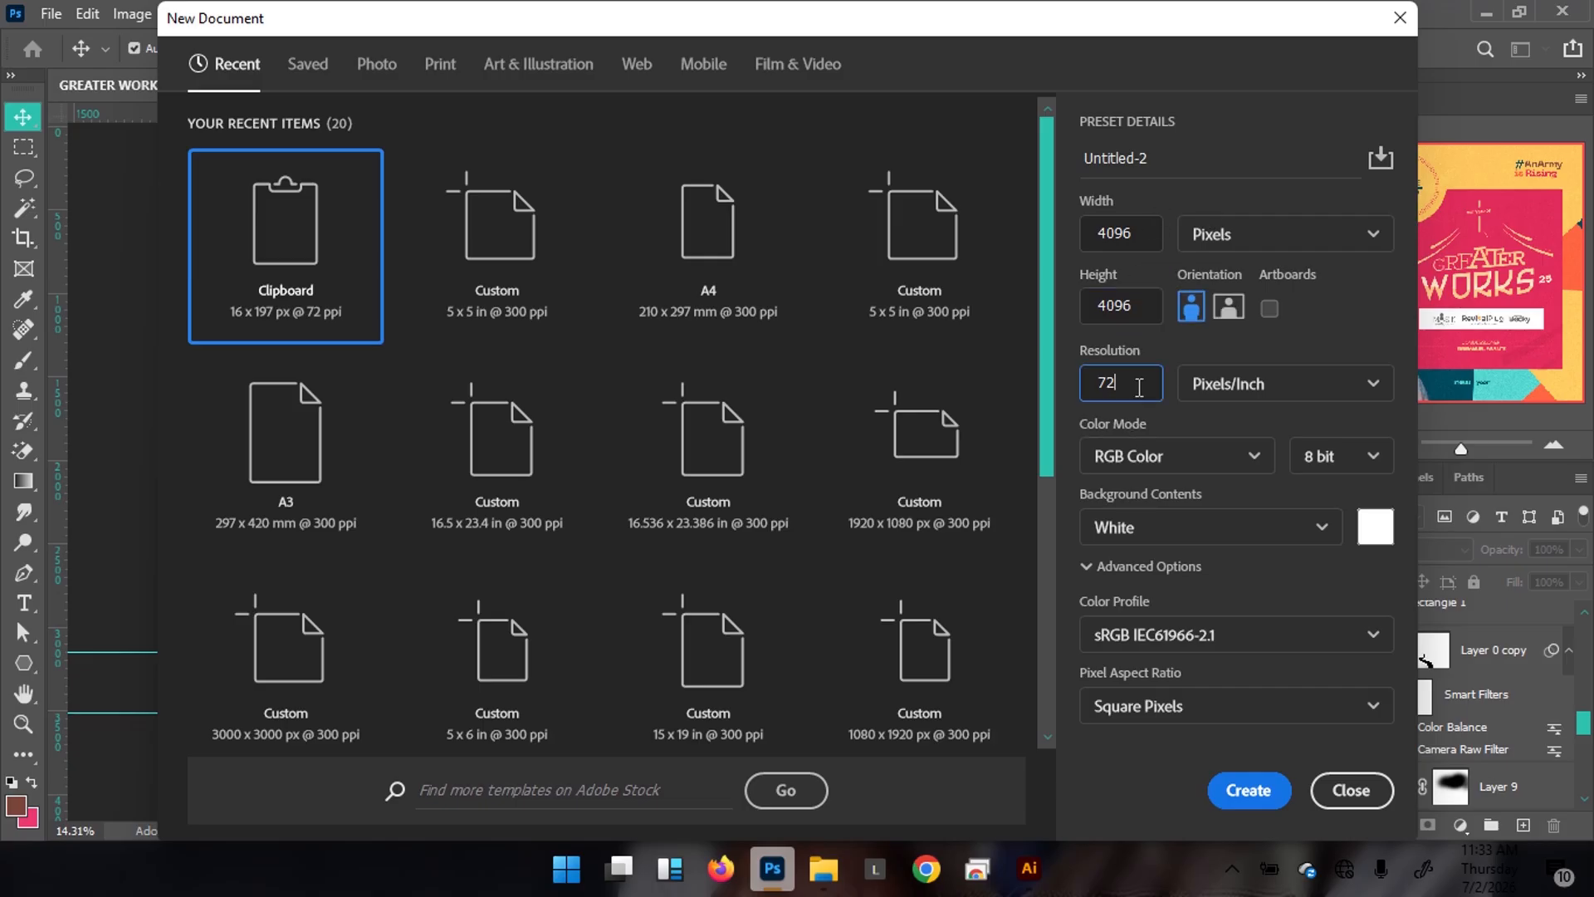
type("300")
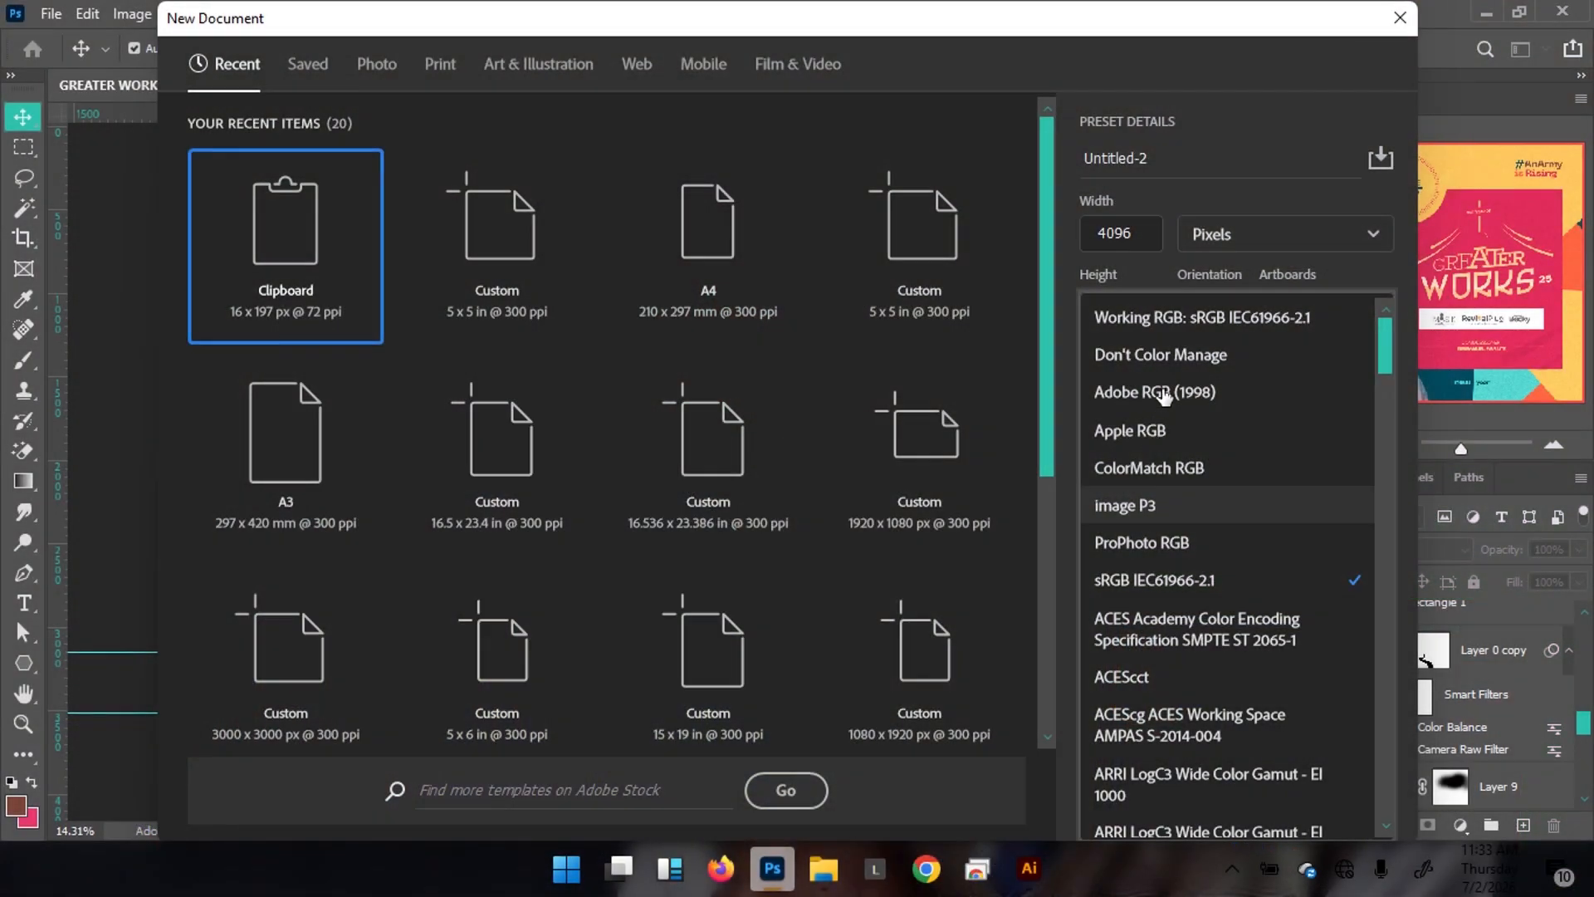
left_click(1163, 393)
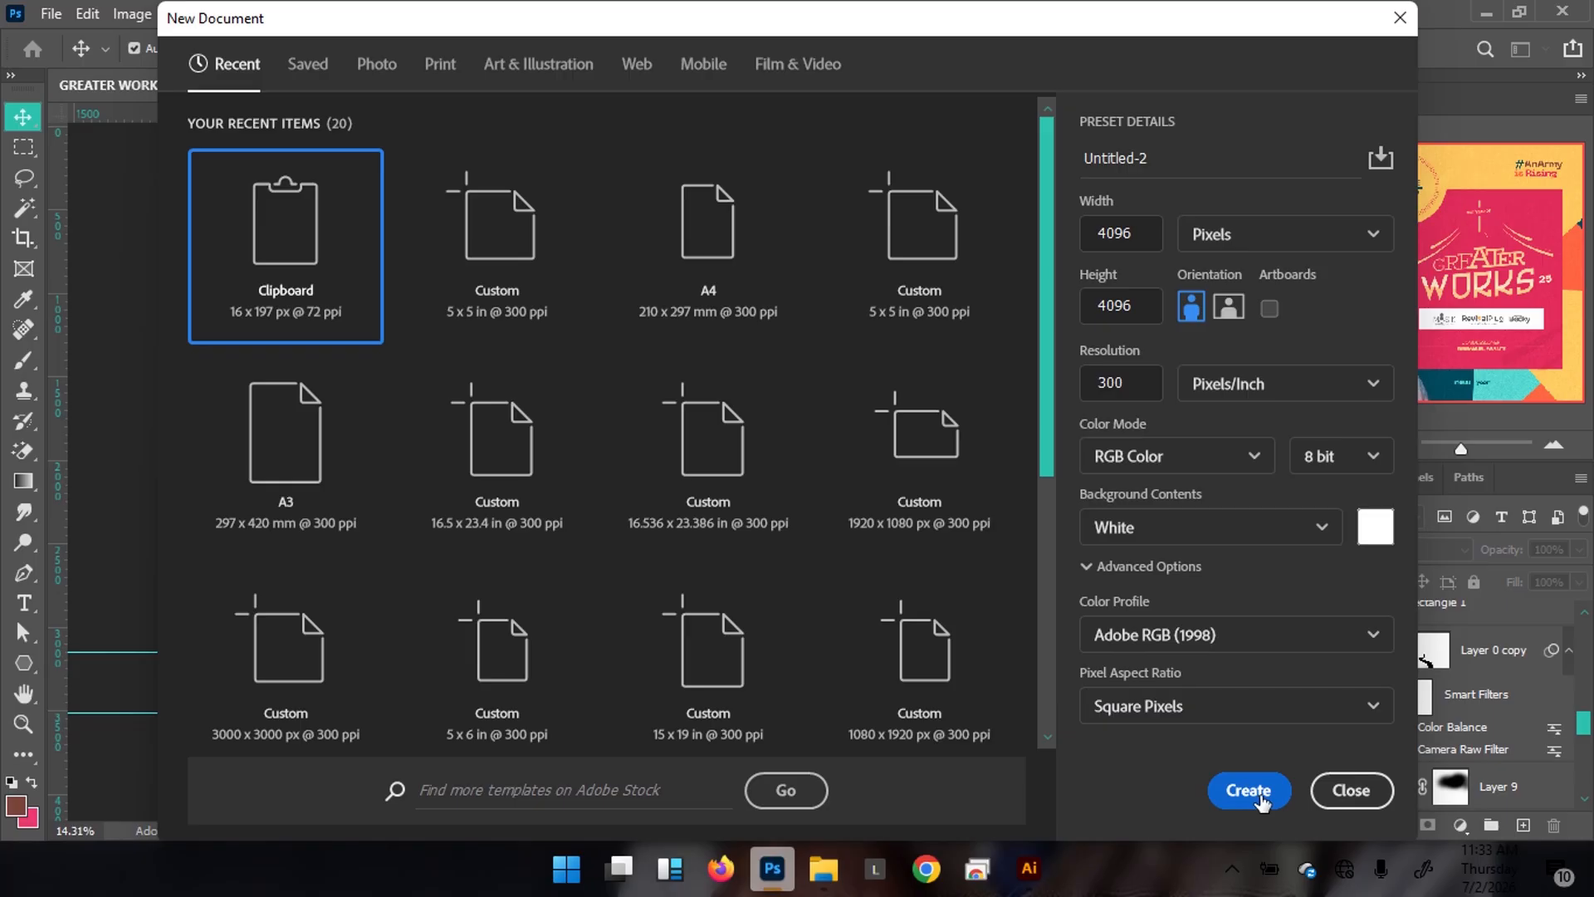
Create the document, add a new layer above the background and fill it with the brown foreground color
left_click(1260, 799)
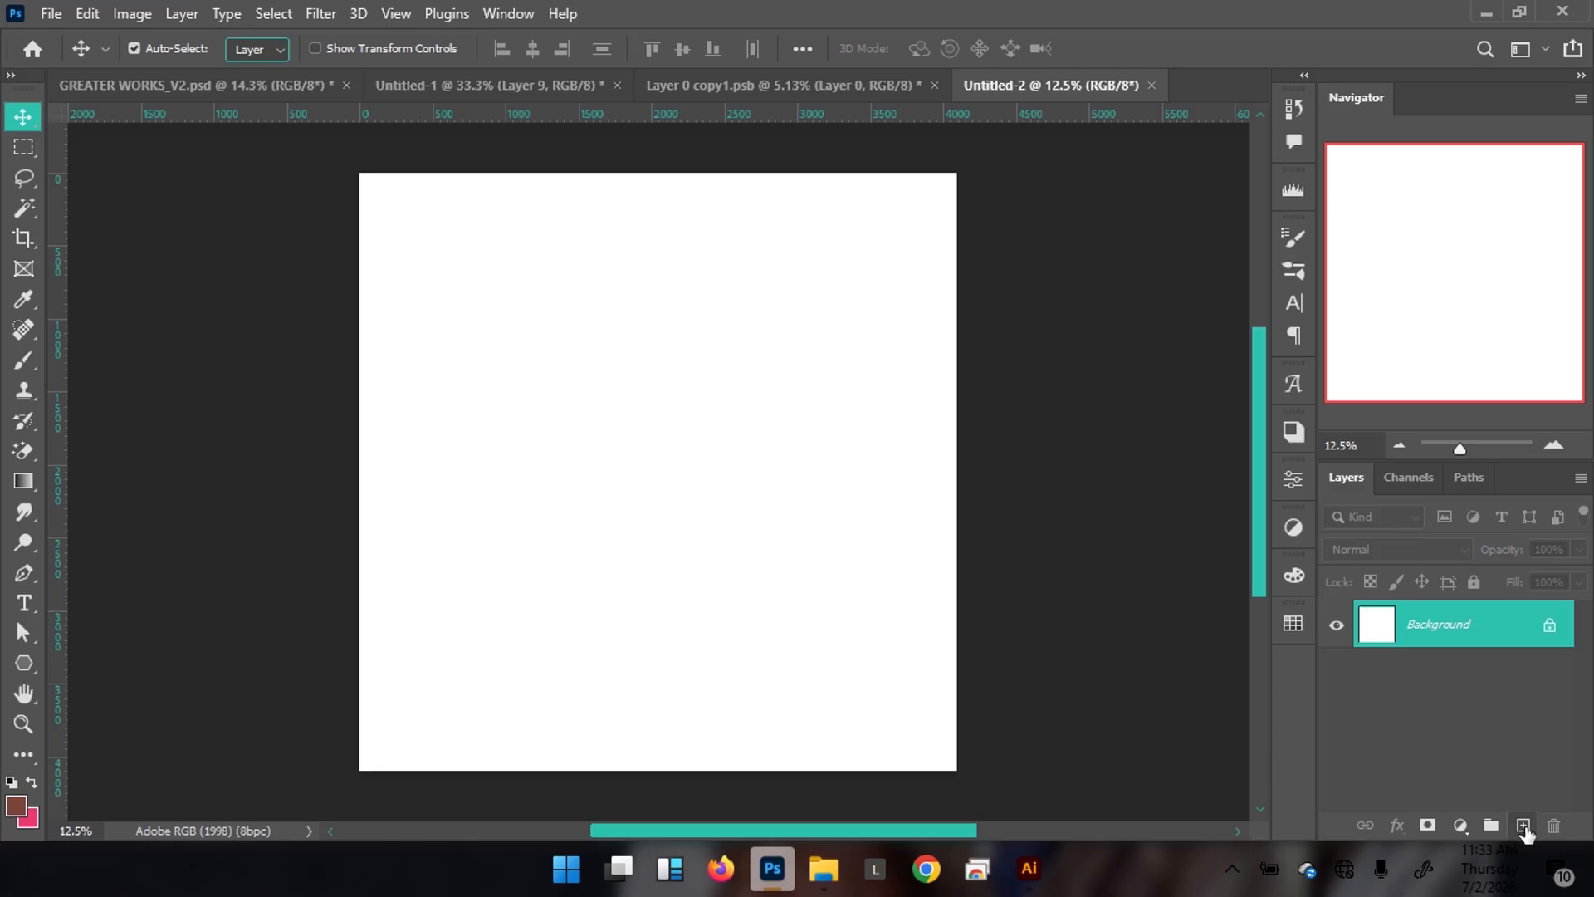
left_click(1524, 826)
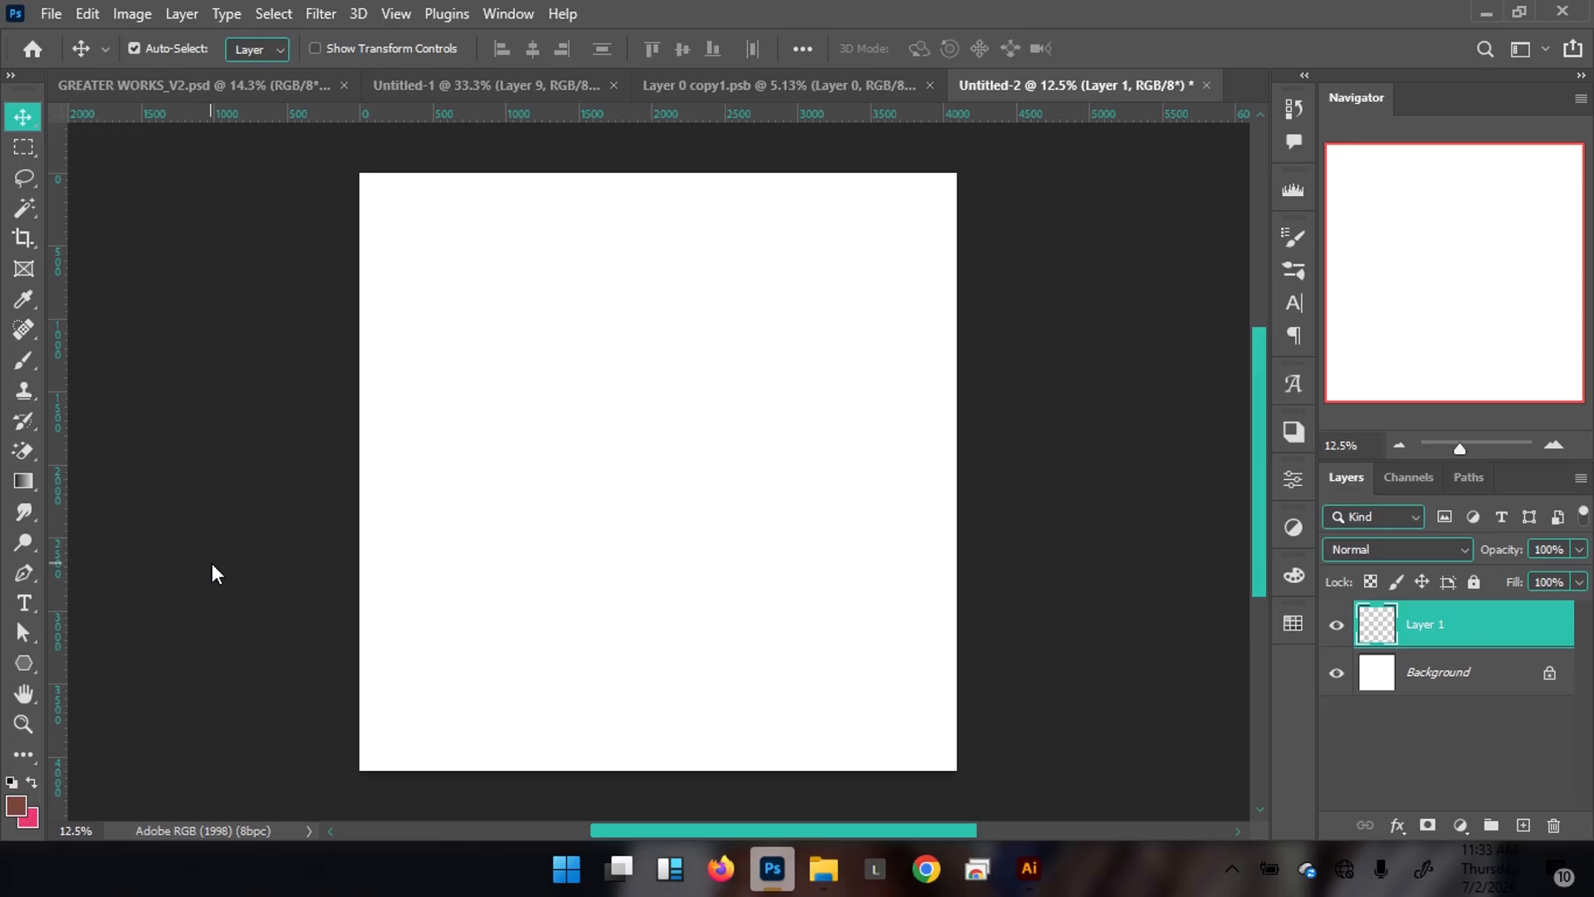
key("alt+BackSpace")
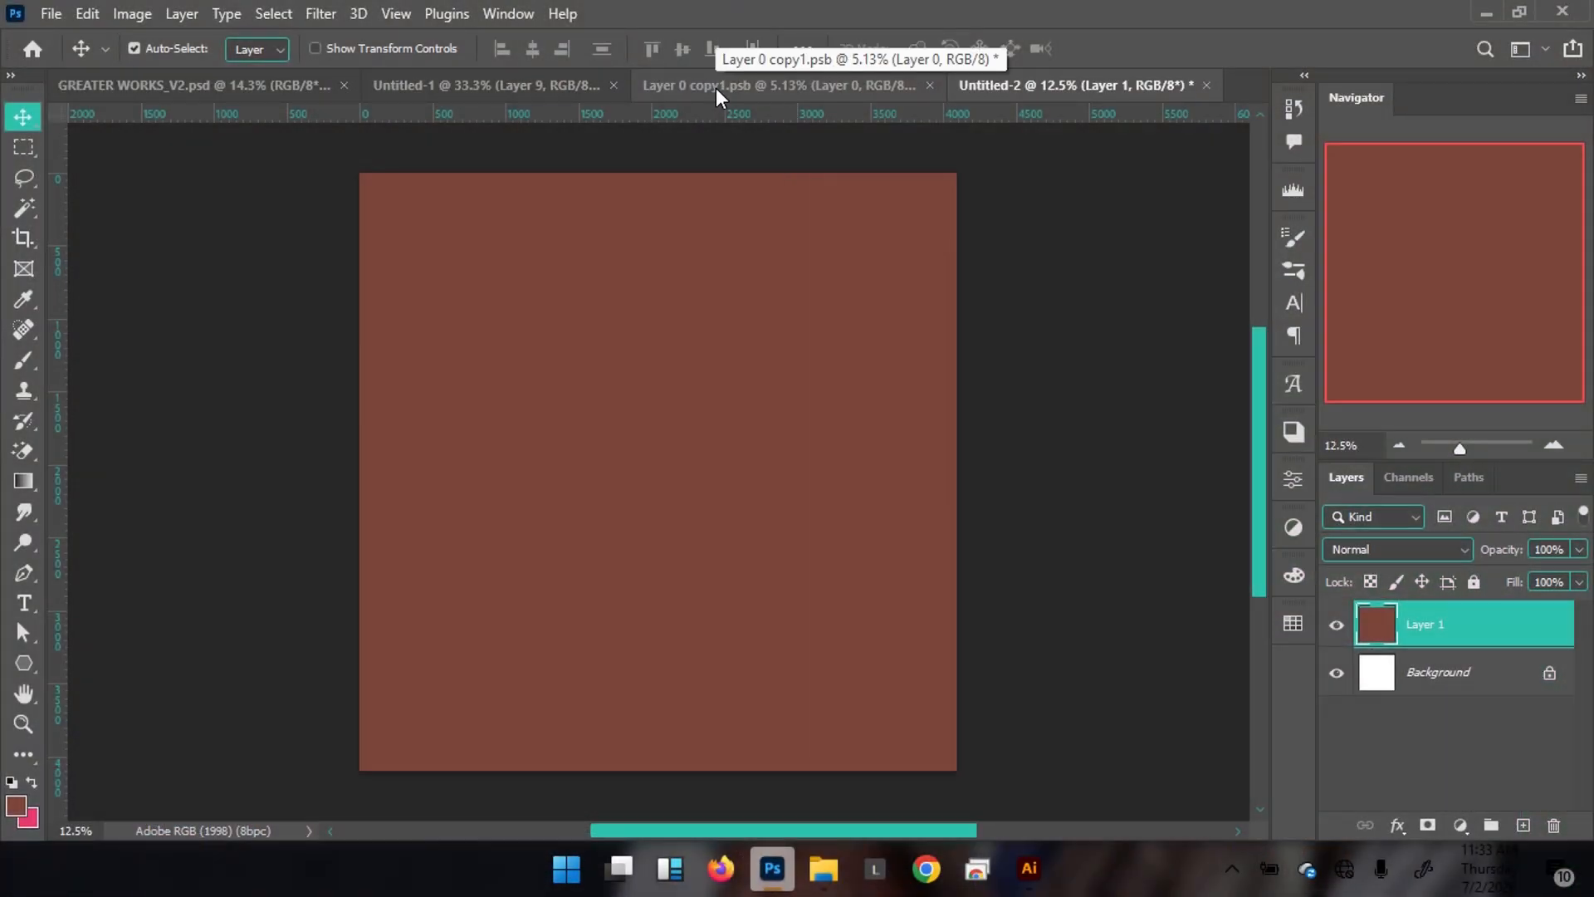
Bring the cut-out portrait from Layer 0 copy1.psb into Untitled-2, accept the color conversion, and shift it down and right
left_click(719, 98)
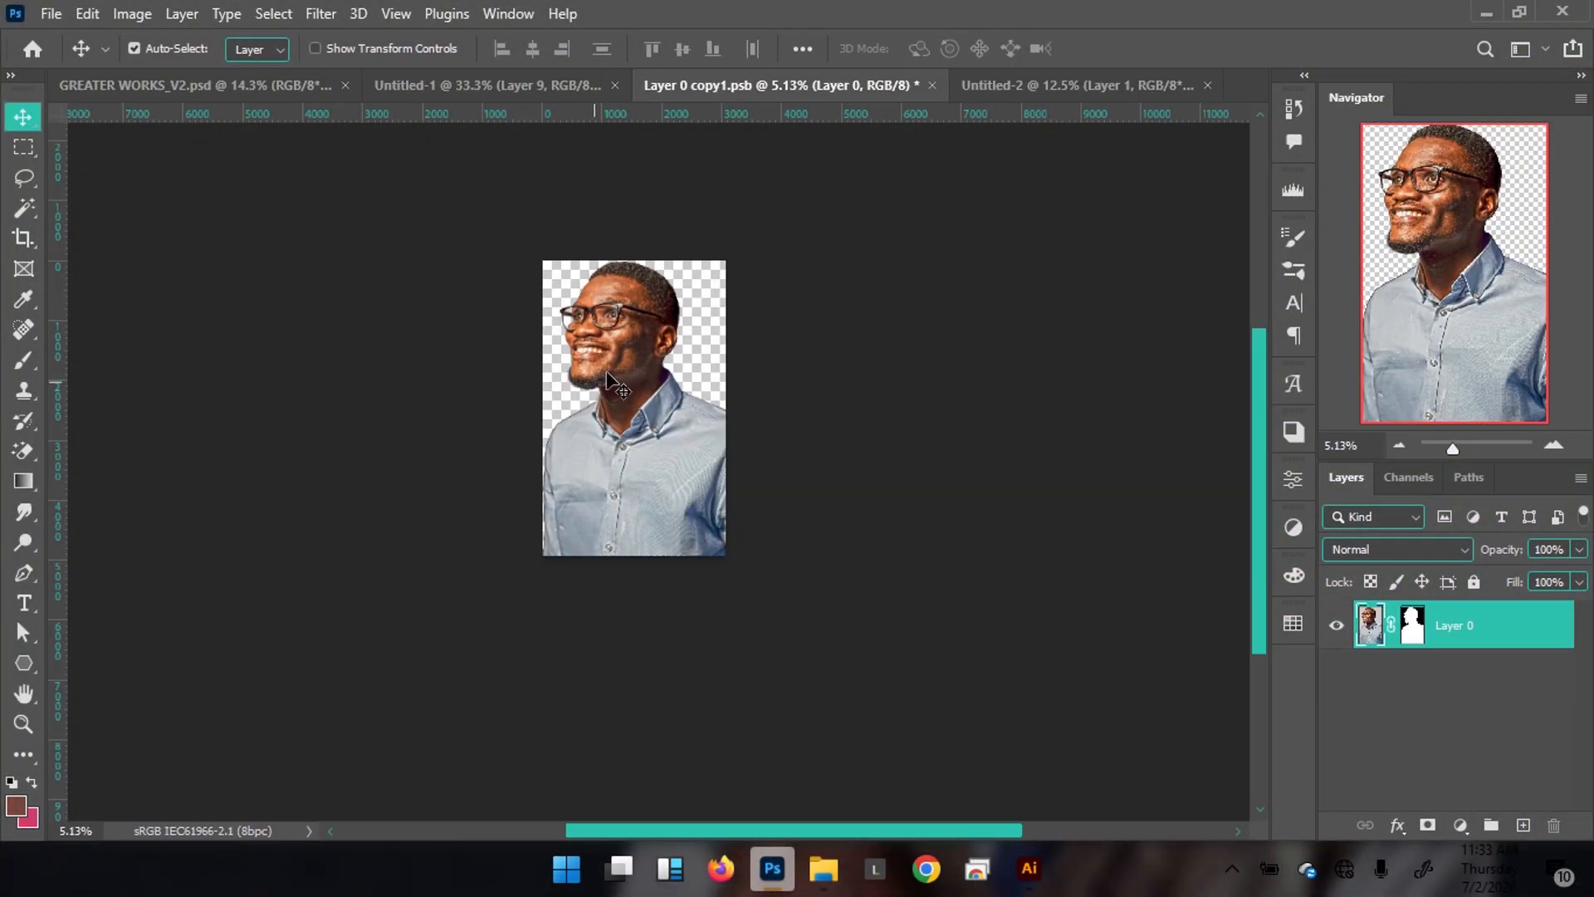
left_click_drag(627, 349, 660, 498)
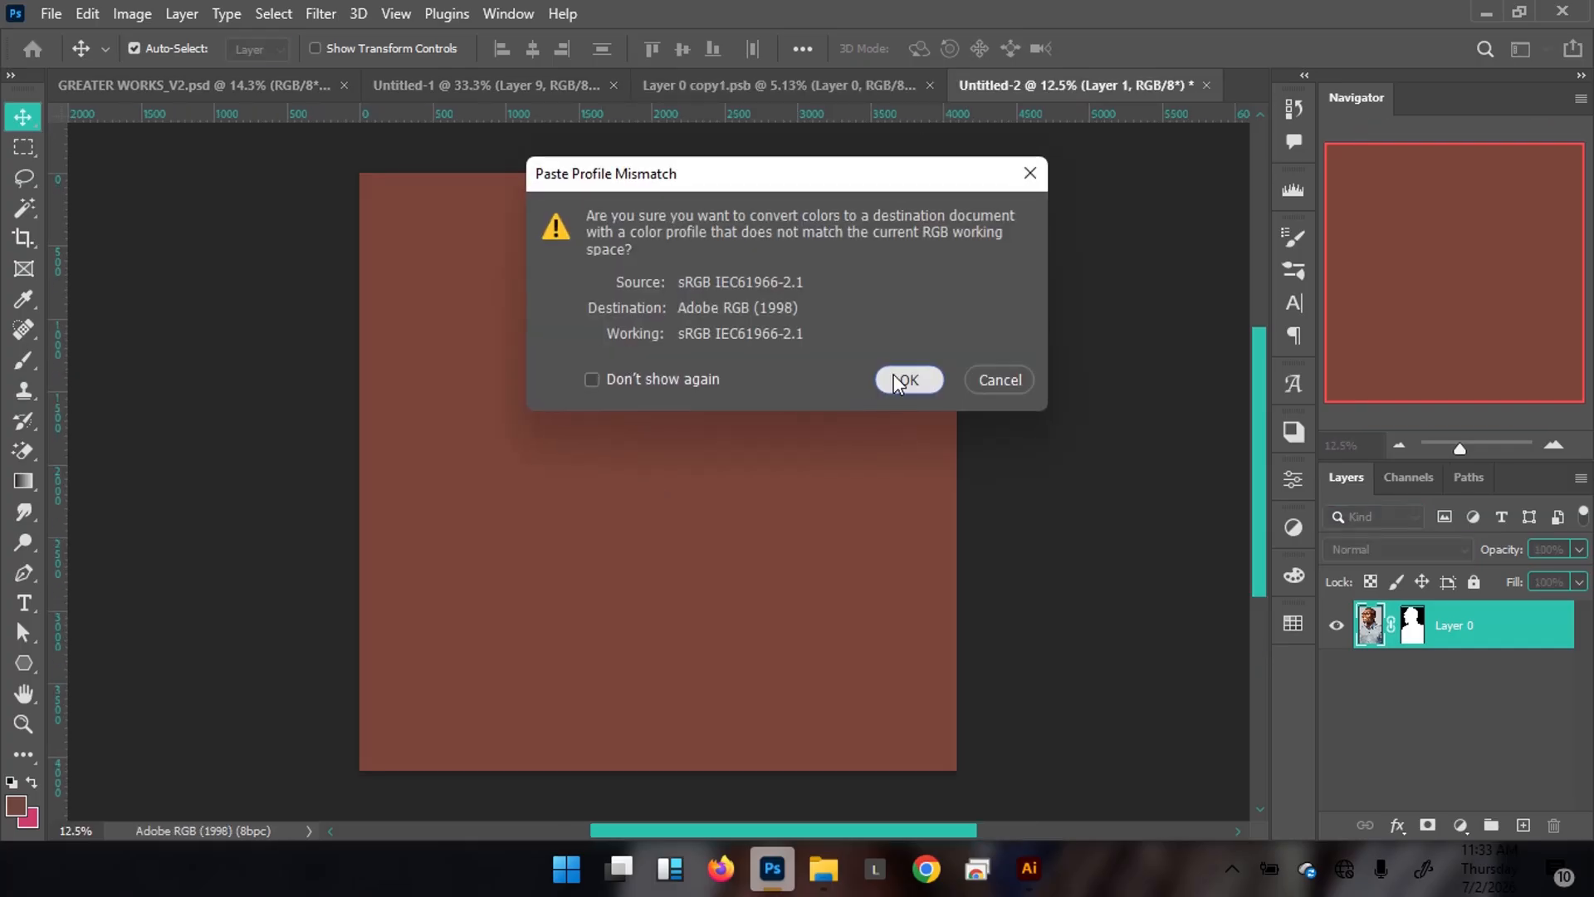
left_click(897, 386)
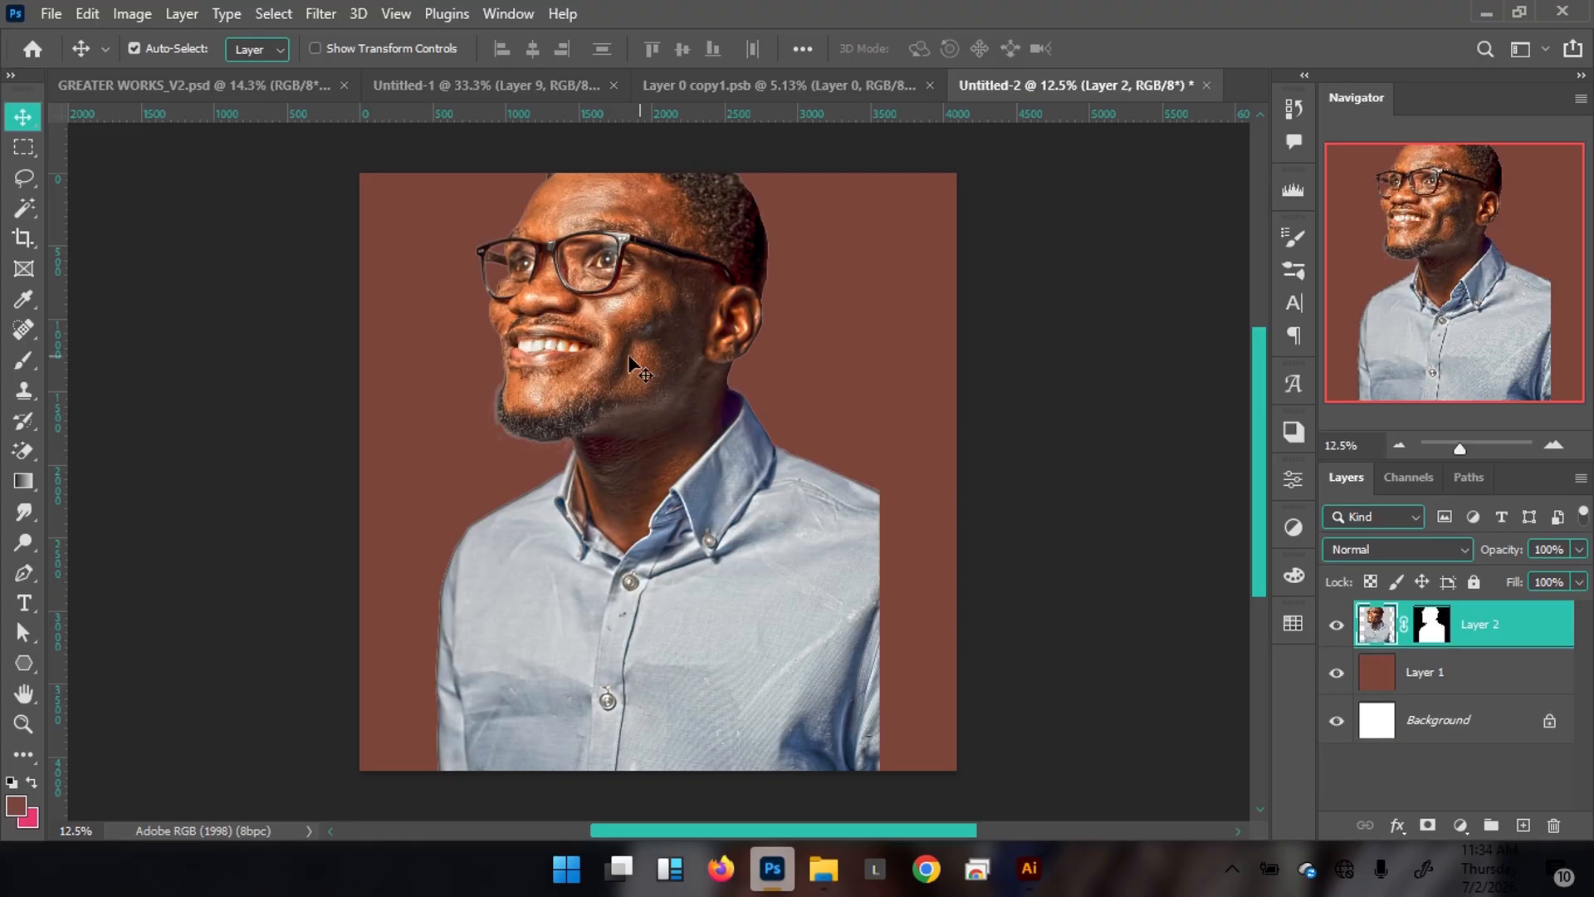
left_click_drag(650, 428, 785, 503)
key("ctrl")
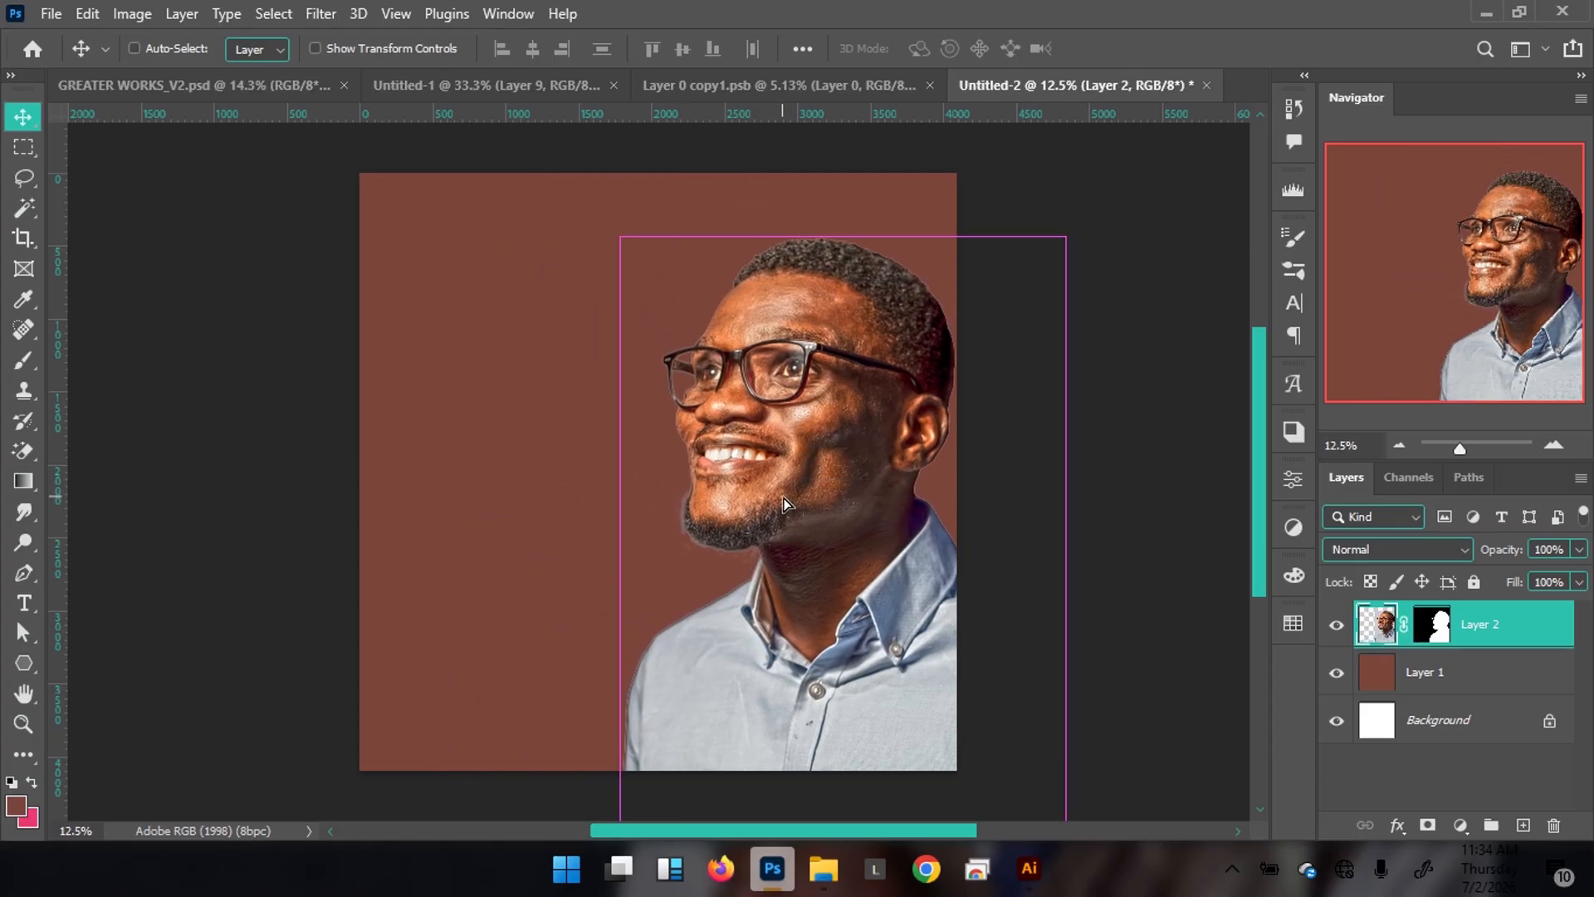
Flip the portrait horizontally, place it against the canvas's left edge, and convert its layer to a smart object
key("ctrl+t")
right_click(785, 451)
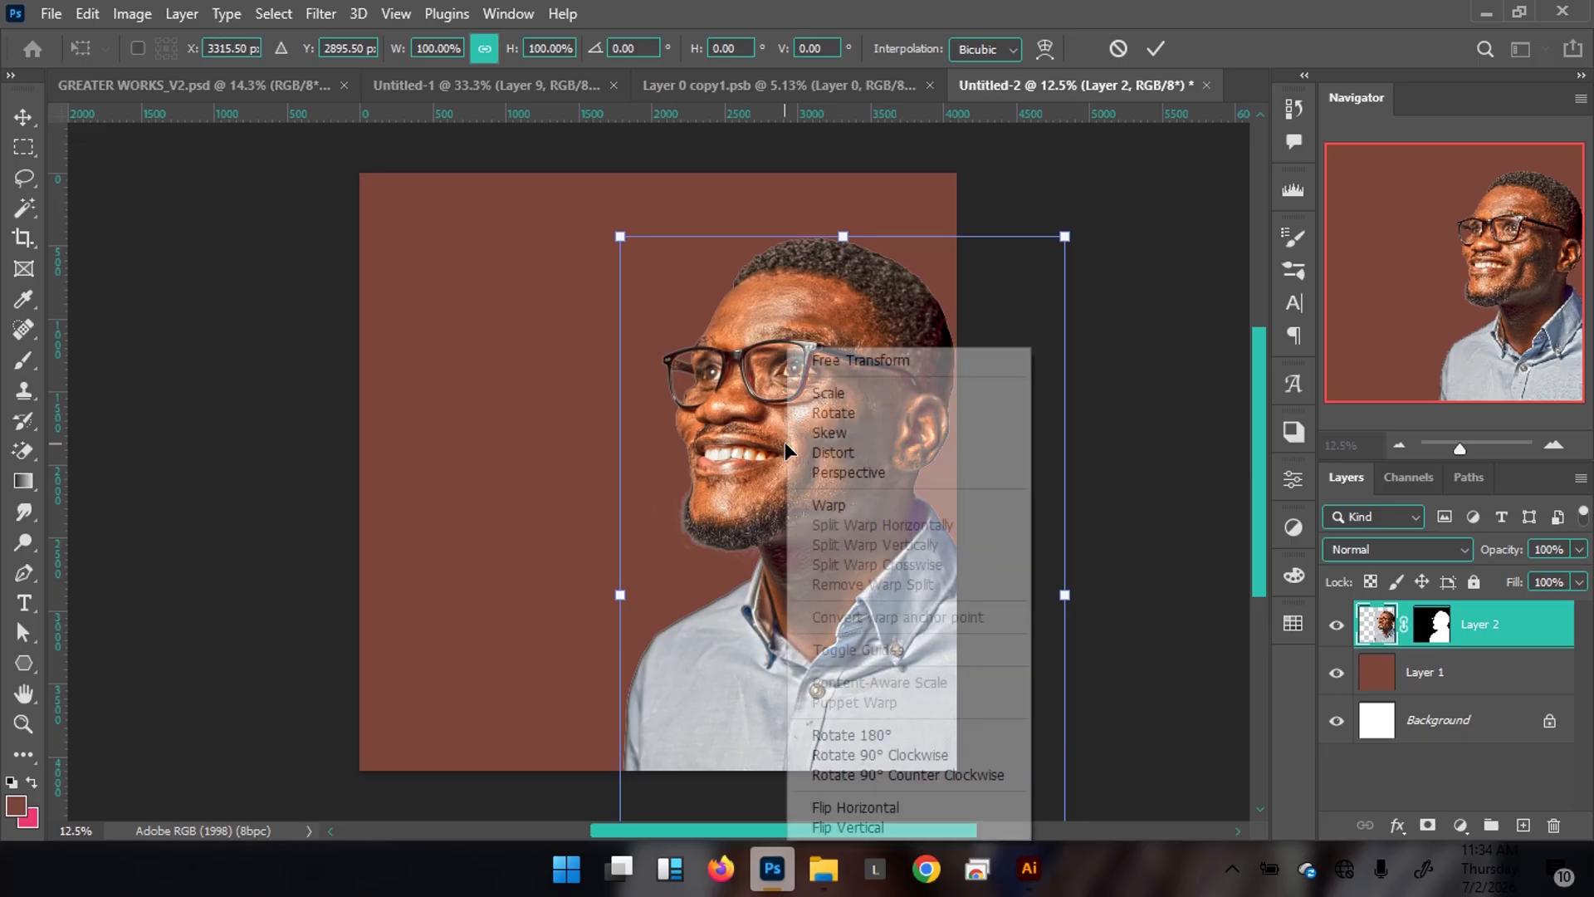
left_click(856, 807)
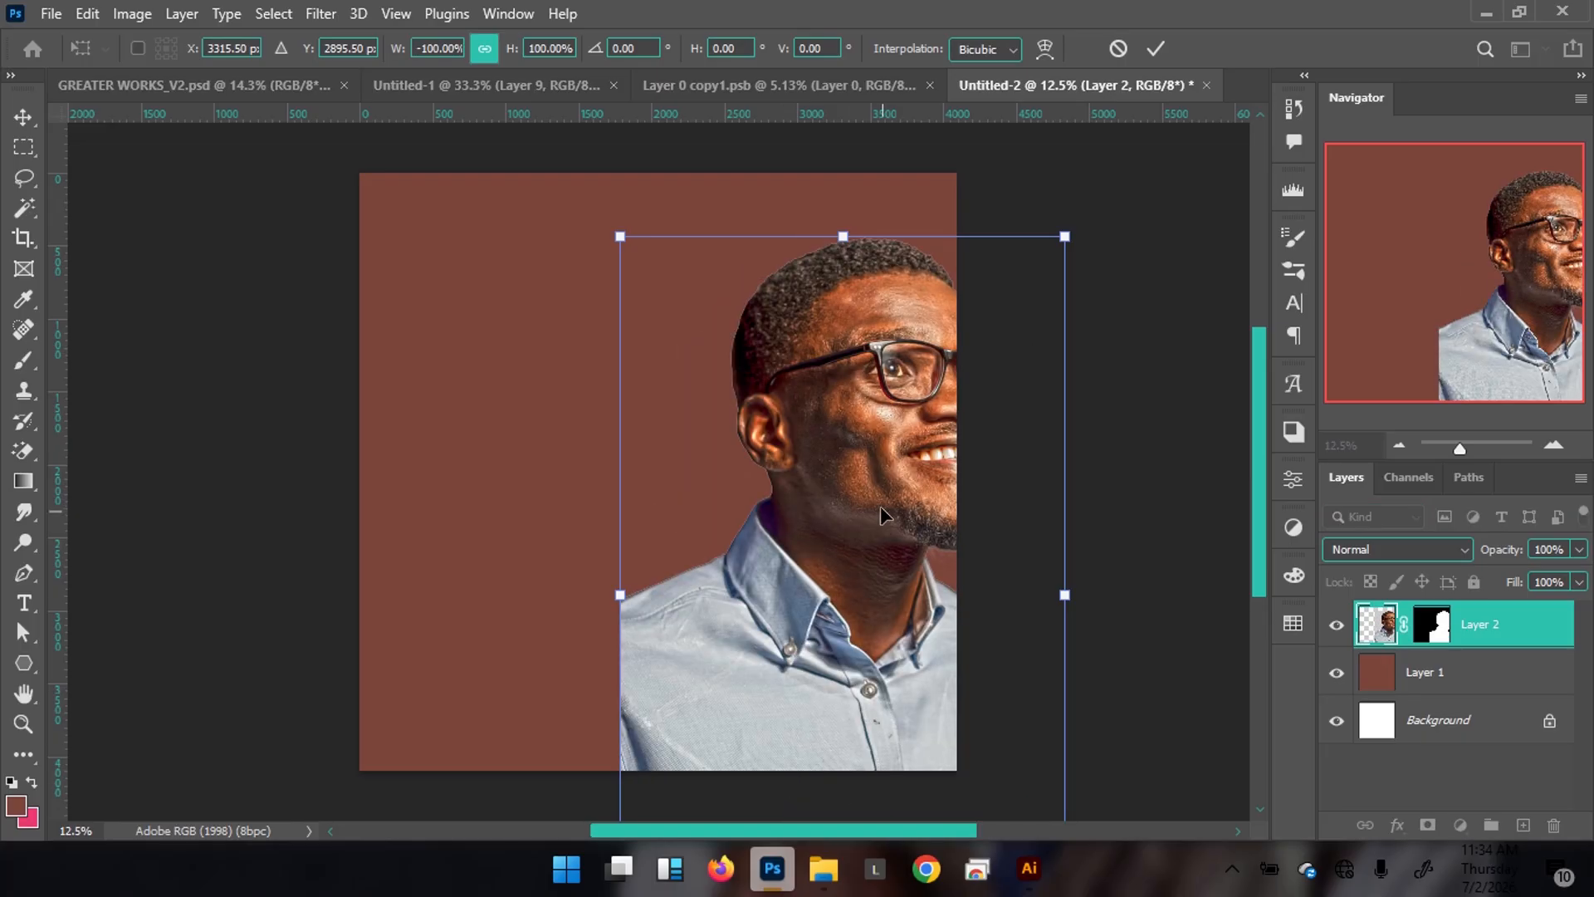
left_click_drag(670, 499, 482, 510)
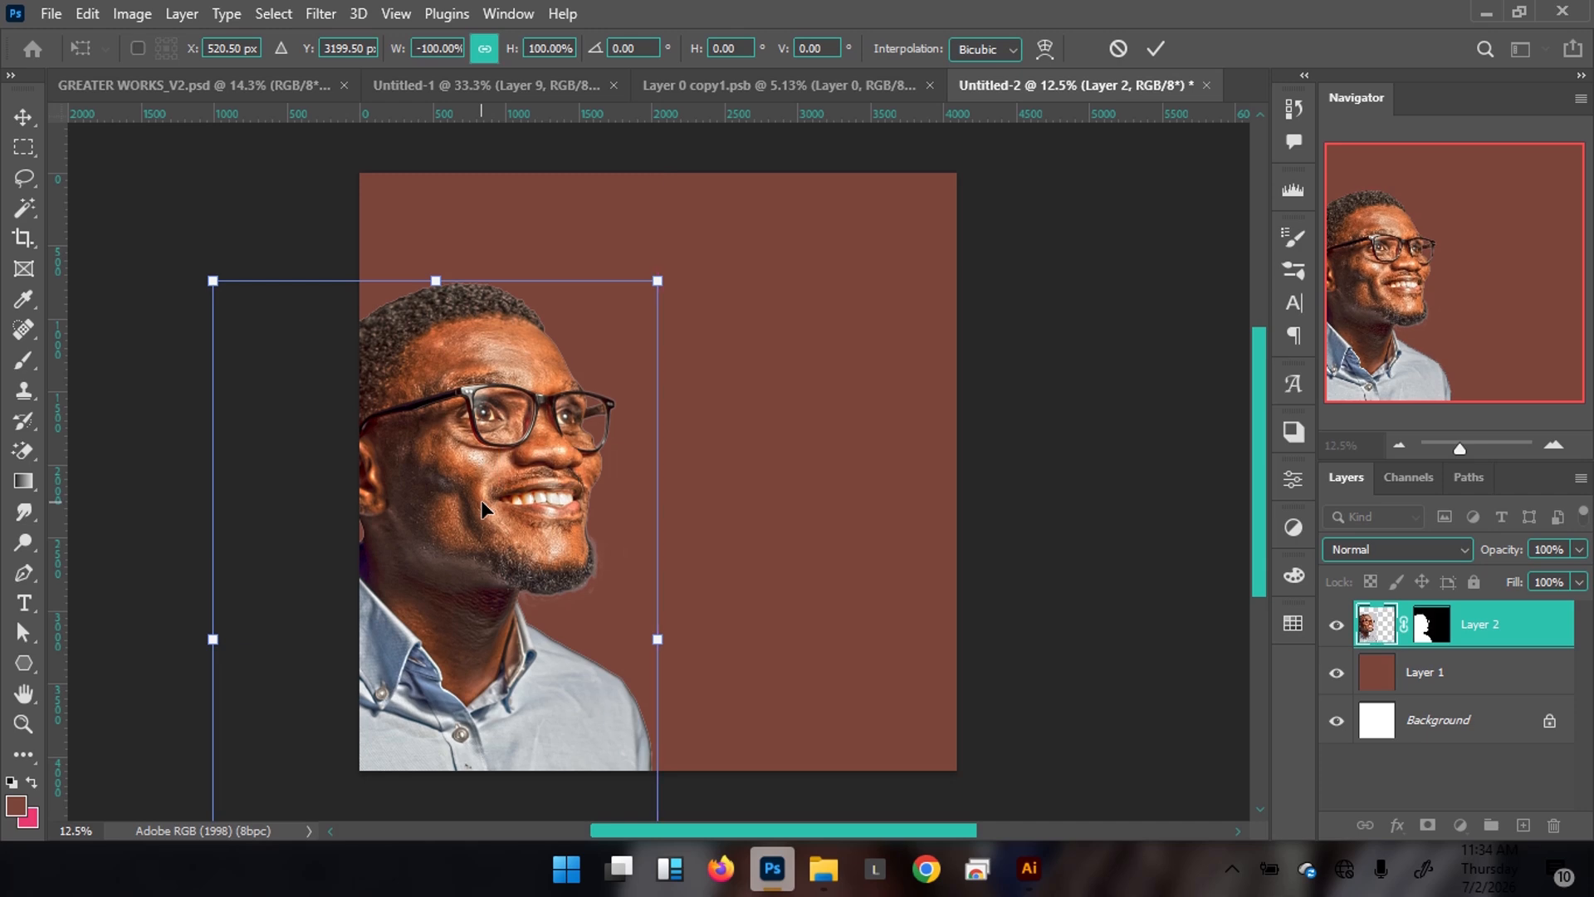
key("Return")
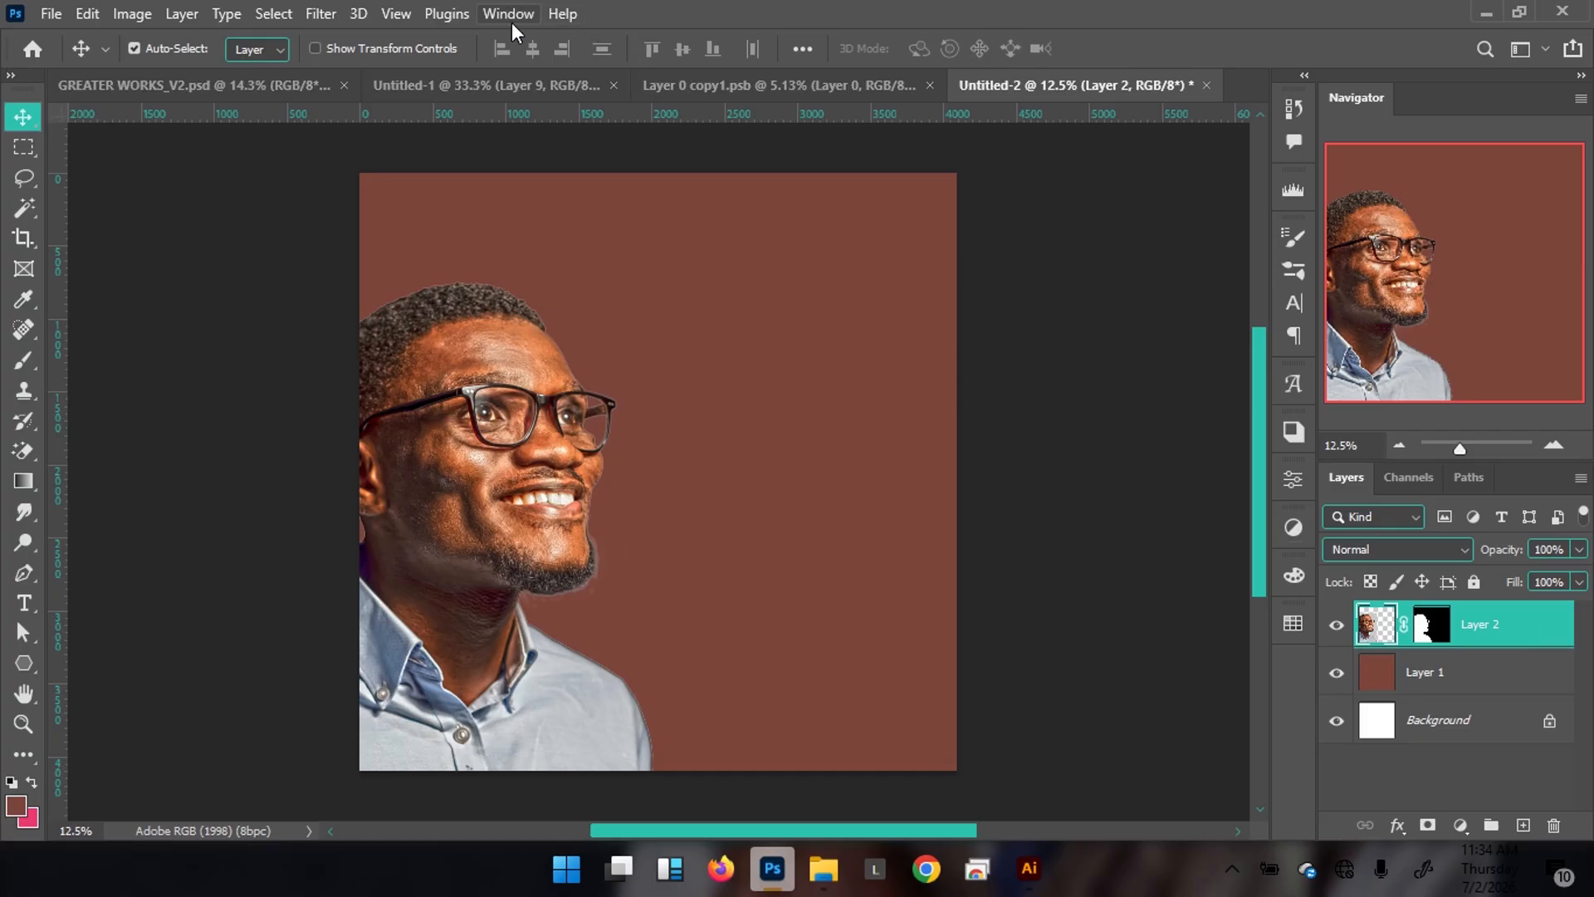
right_click(1532, 634)
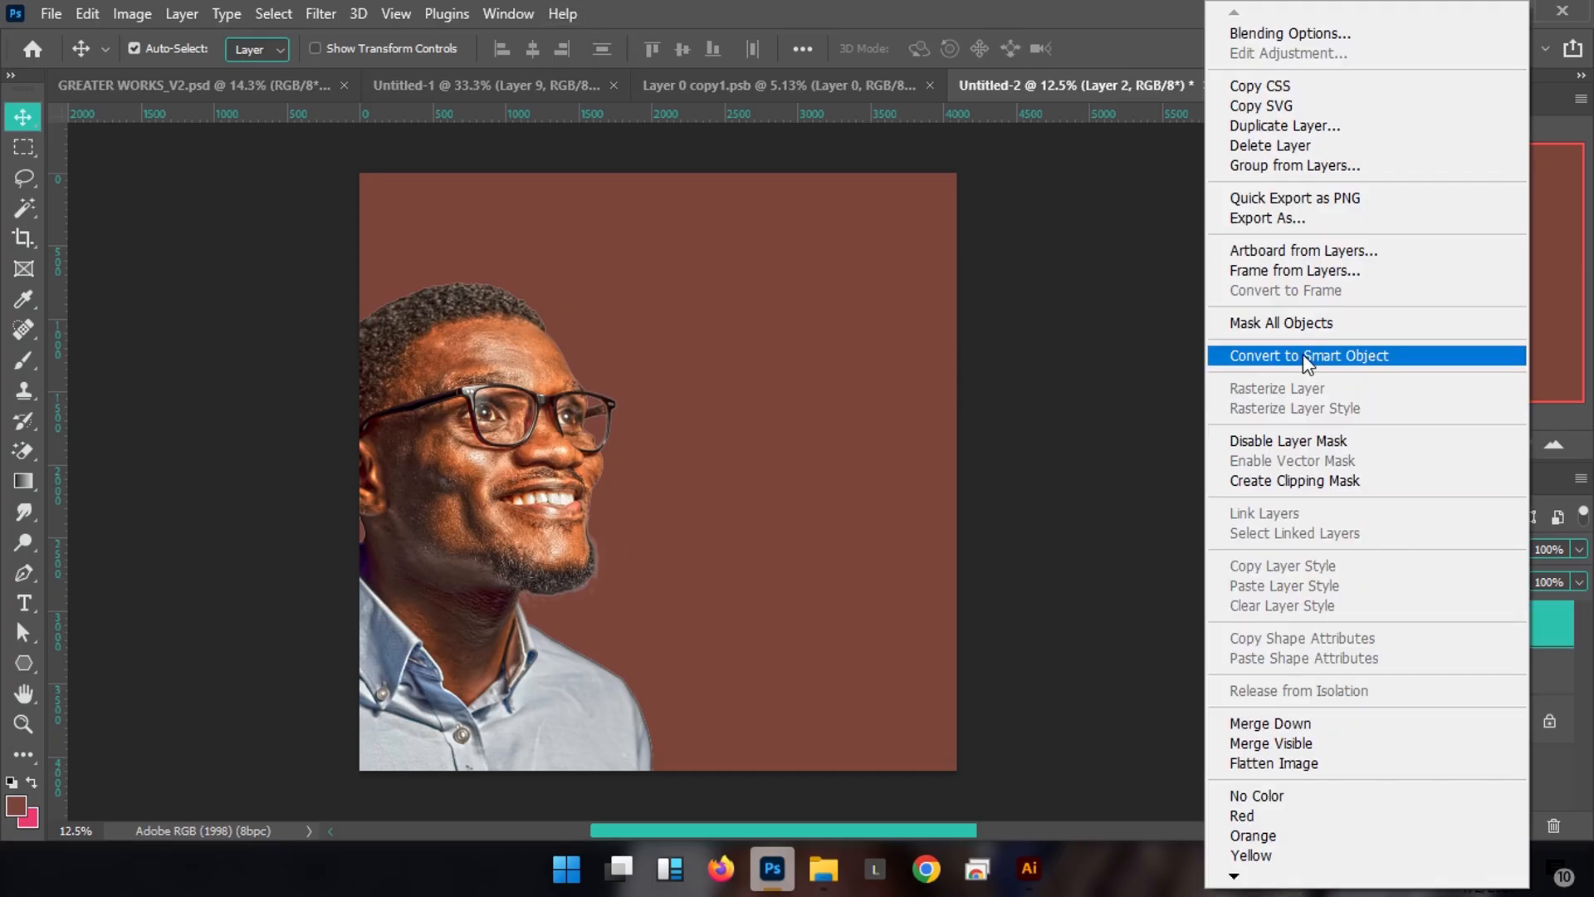
left_click(1336, 359)
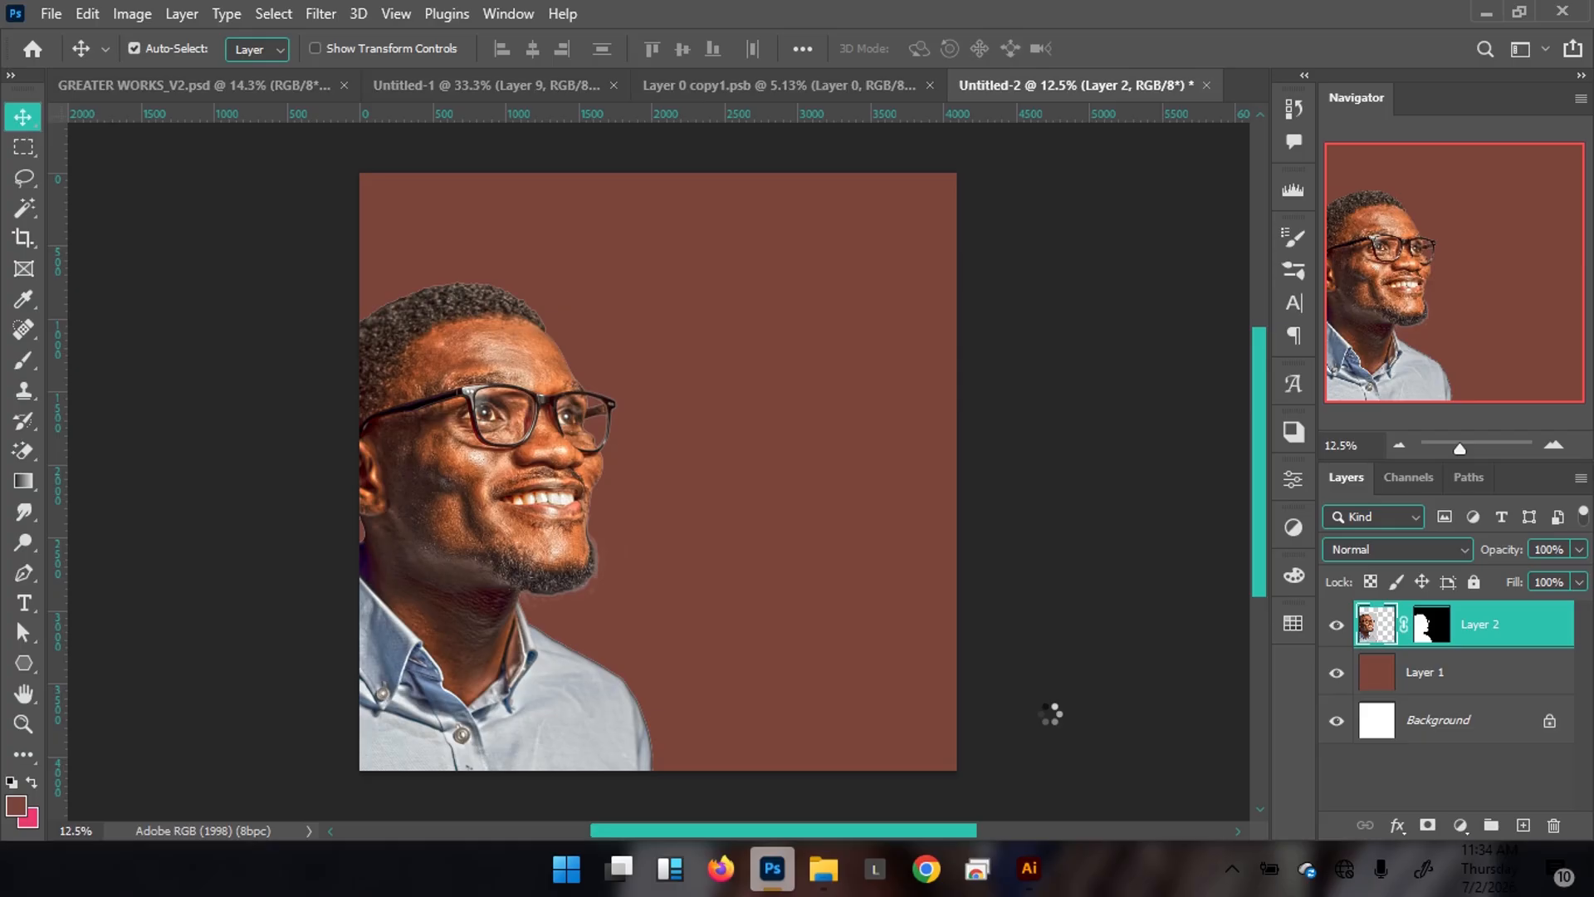
Switch to Illustrator and nudge the cross with its OUR YEAR OF text nine steps up, leaving it deselected
left_click(1027, 872)
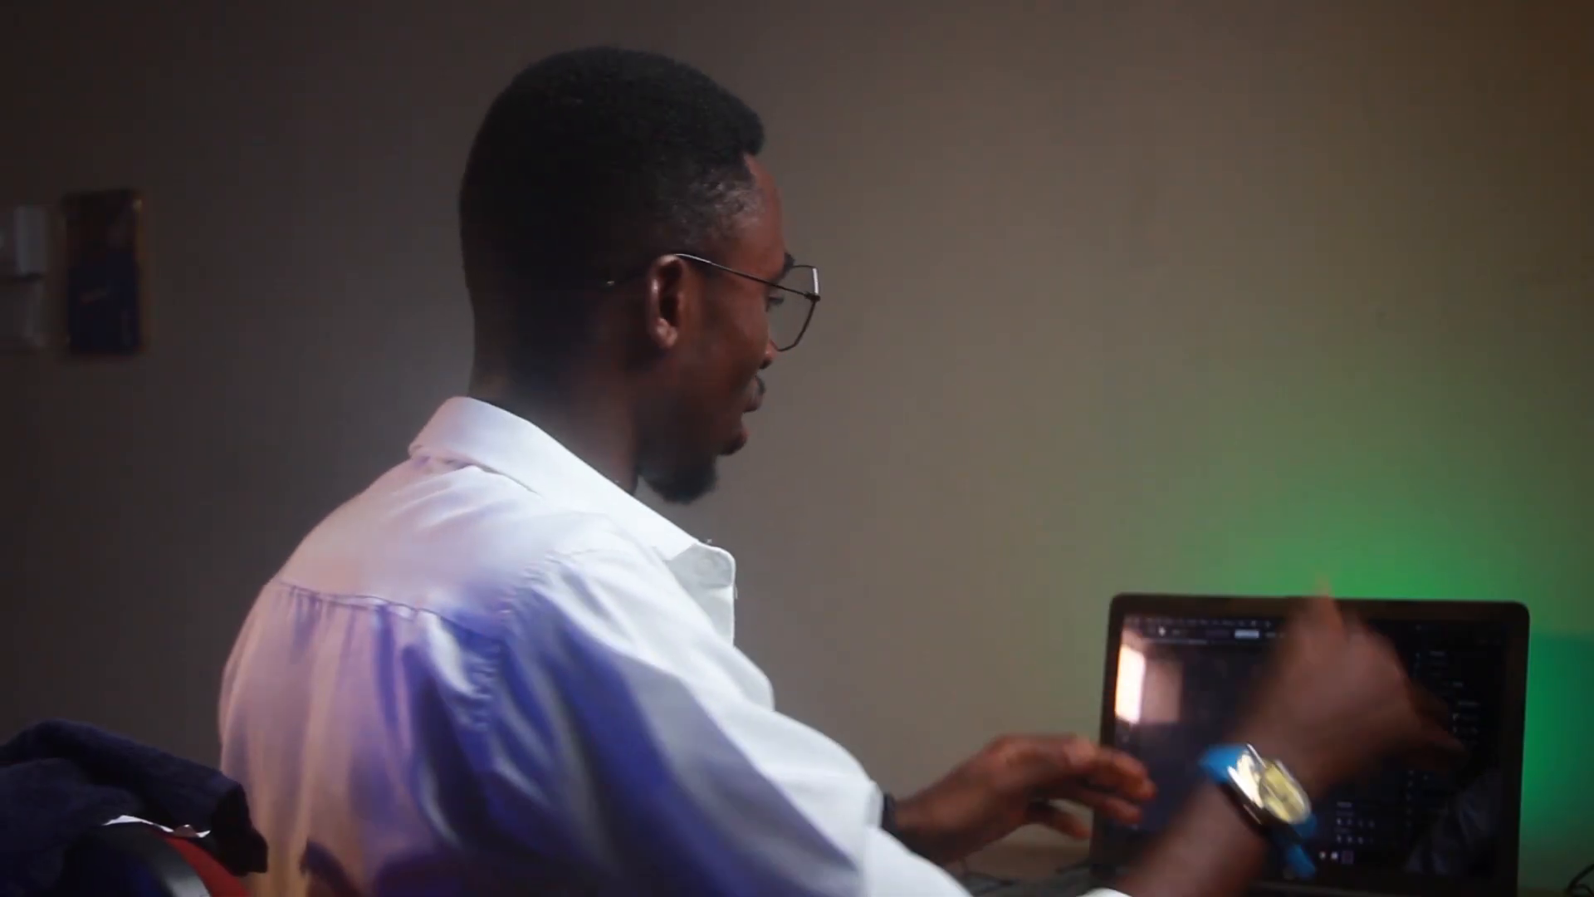
left_click_drag(572, 255, 606, 325)
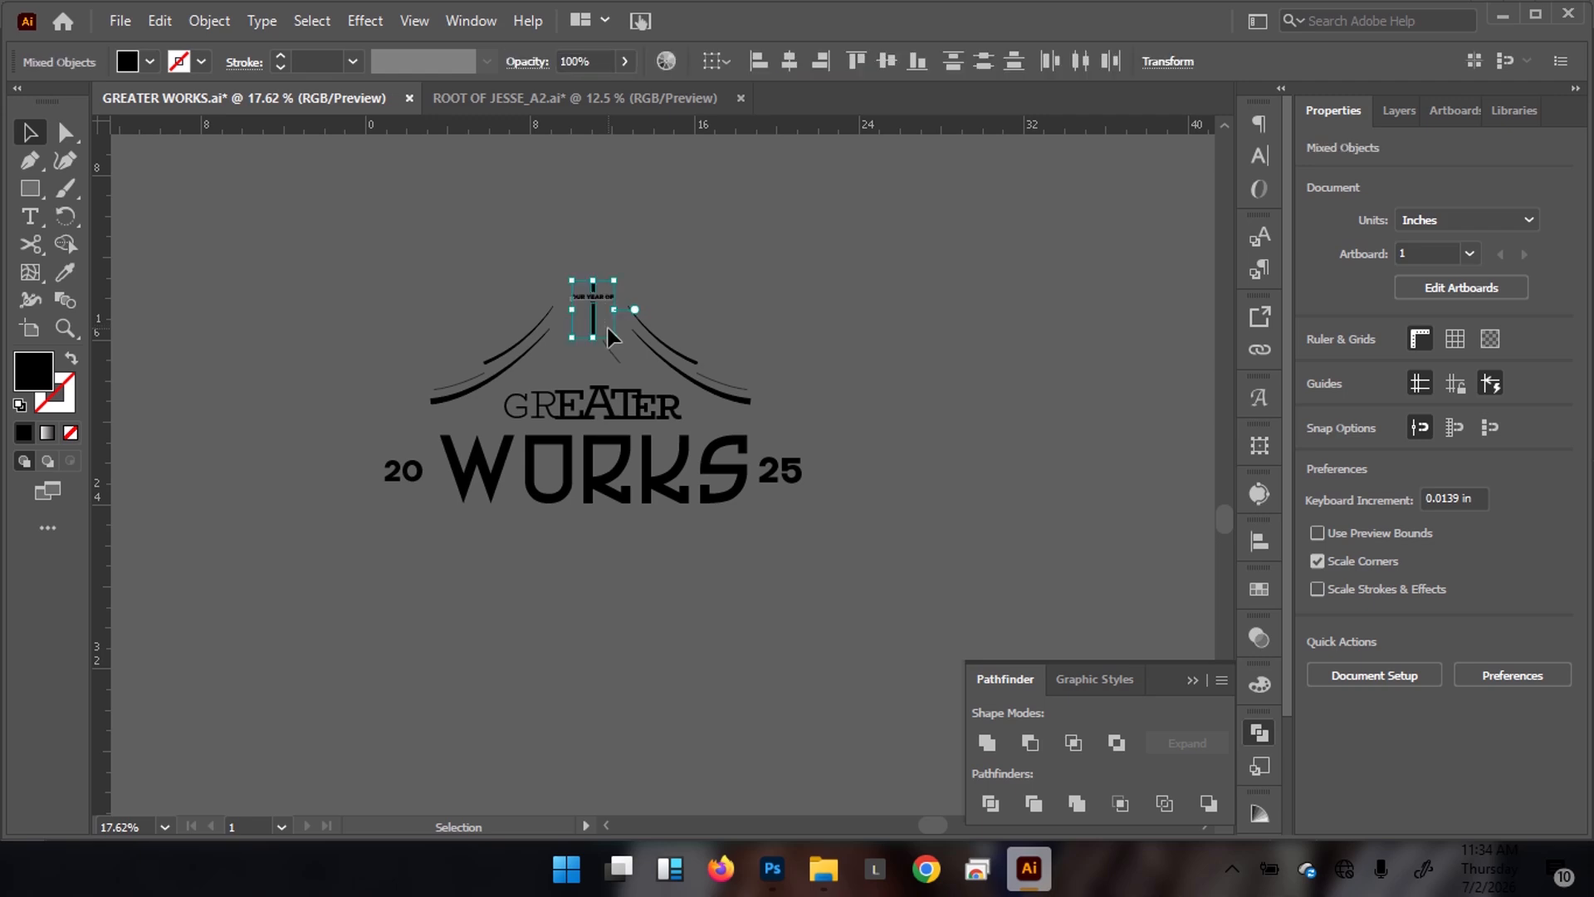
key("Up")
key("Up")
key("Up")
key("Up")
key("Up")
key("Up")
key("Up")
key("Up")
key("Up")
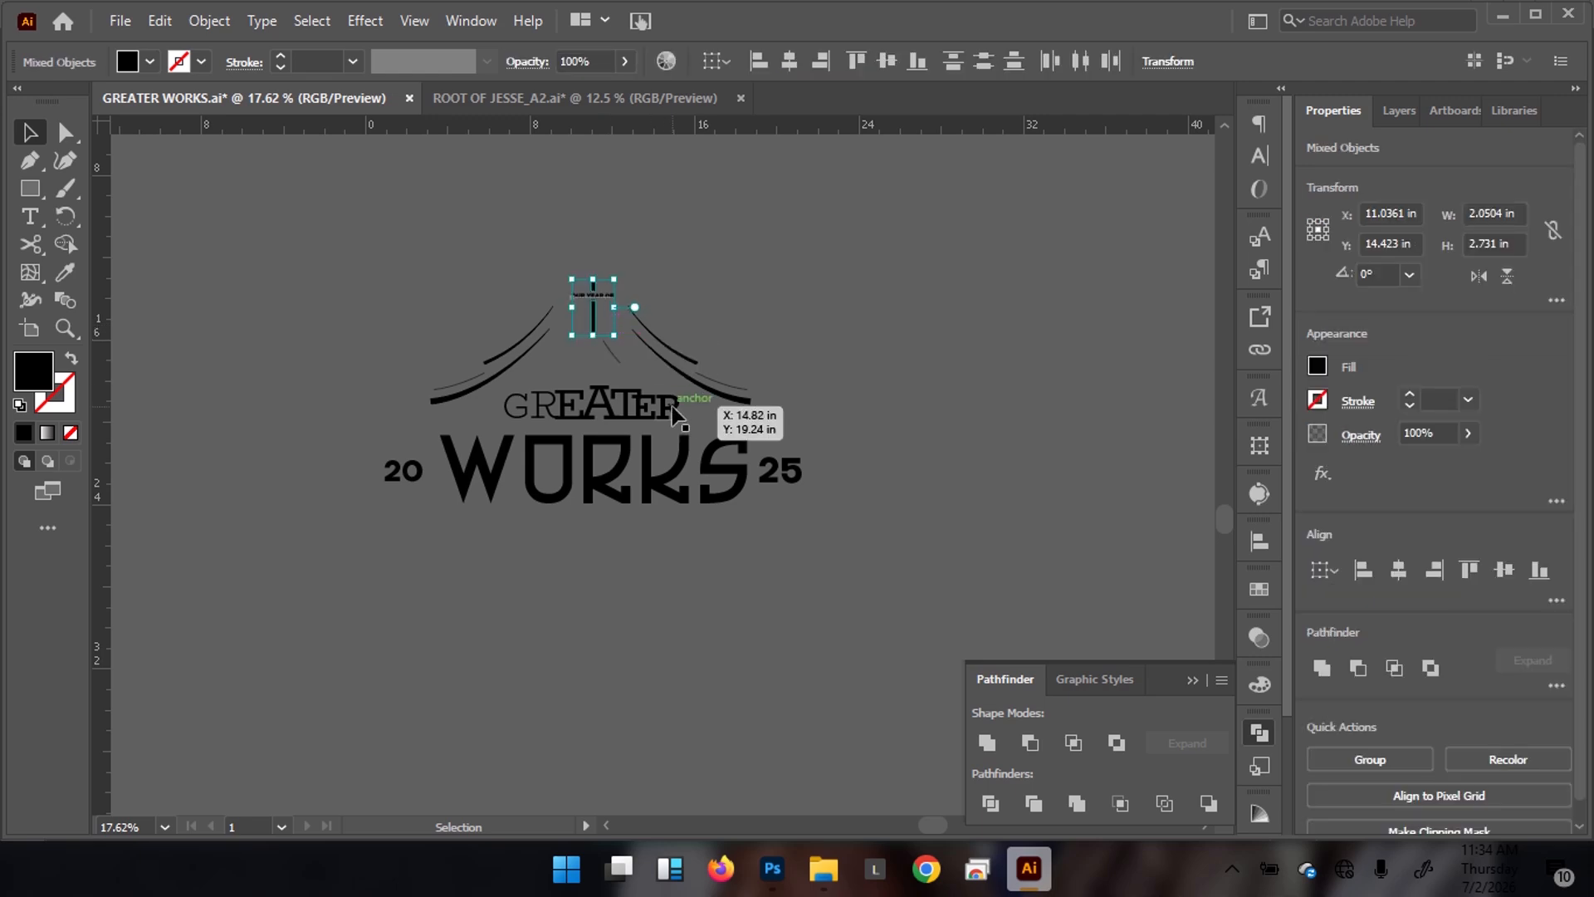
left_click(773, 365)
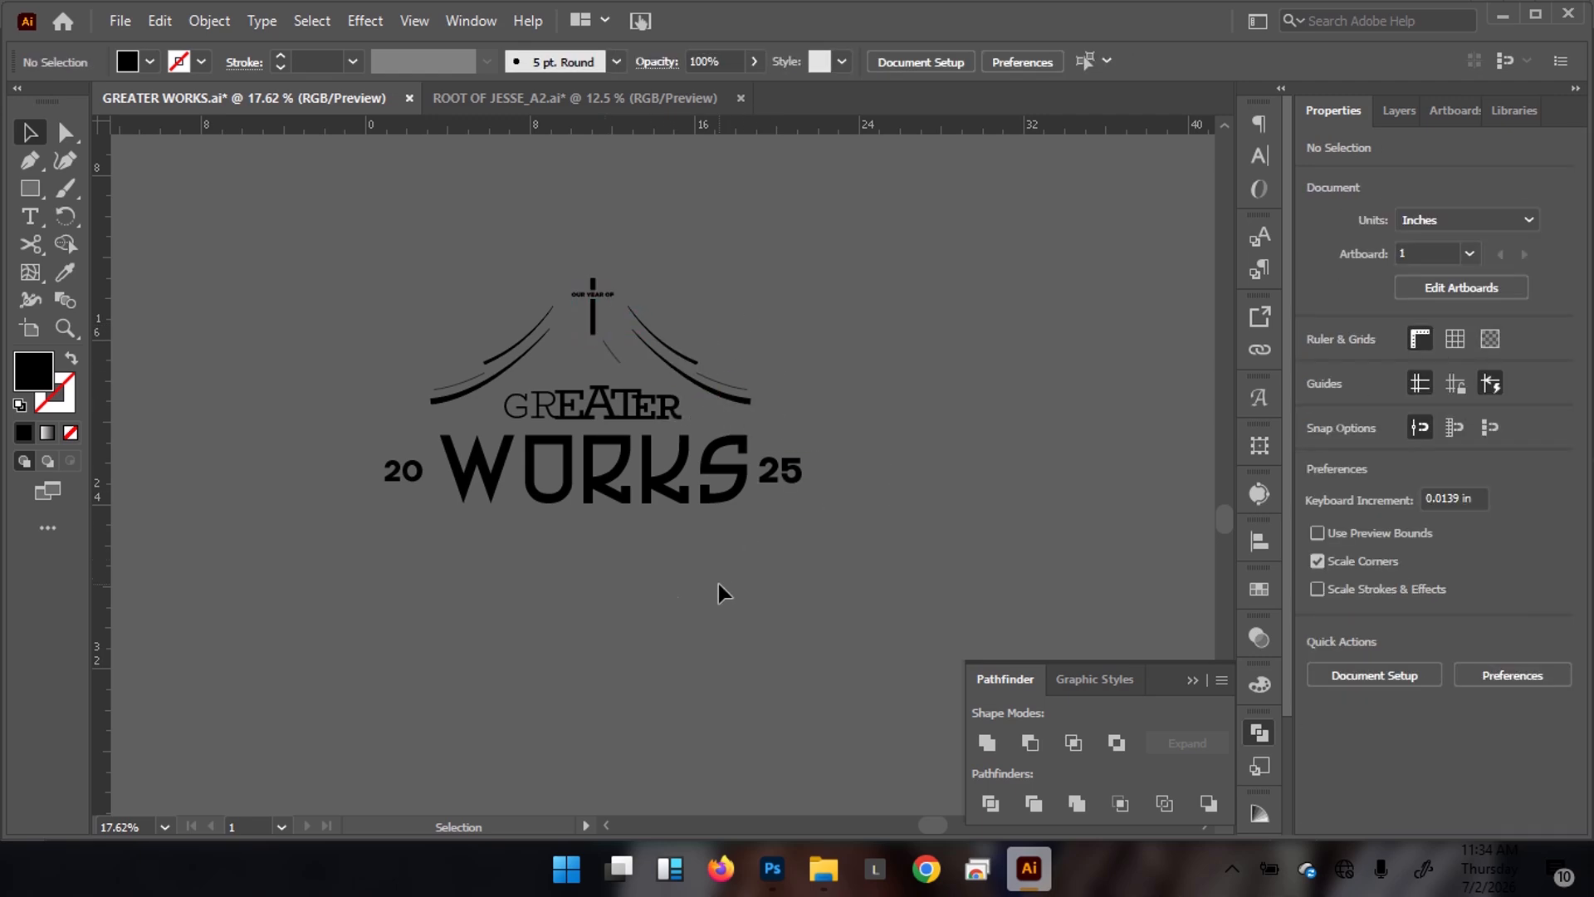
Move the 20 slightly right, closer to the W of WORKS, and deselect it
left_click(407, 475)
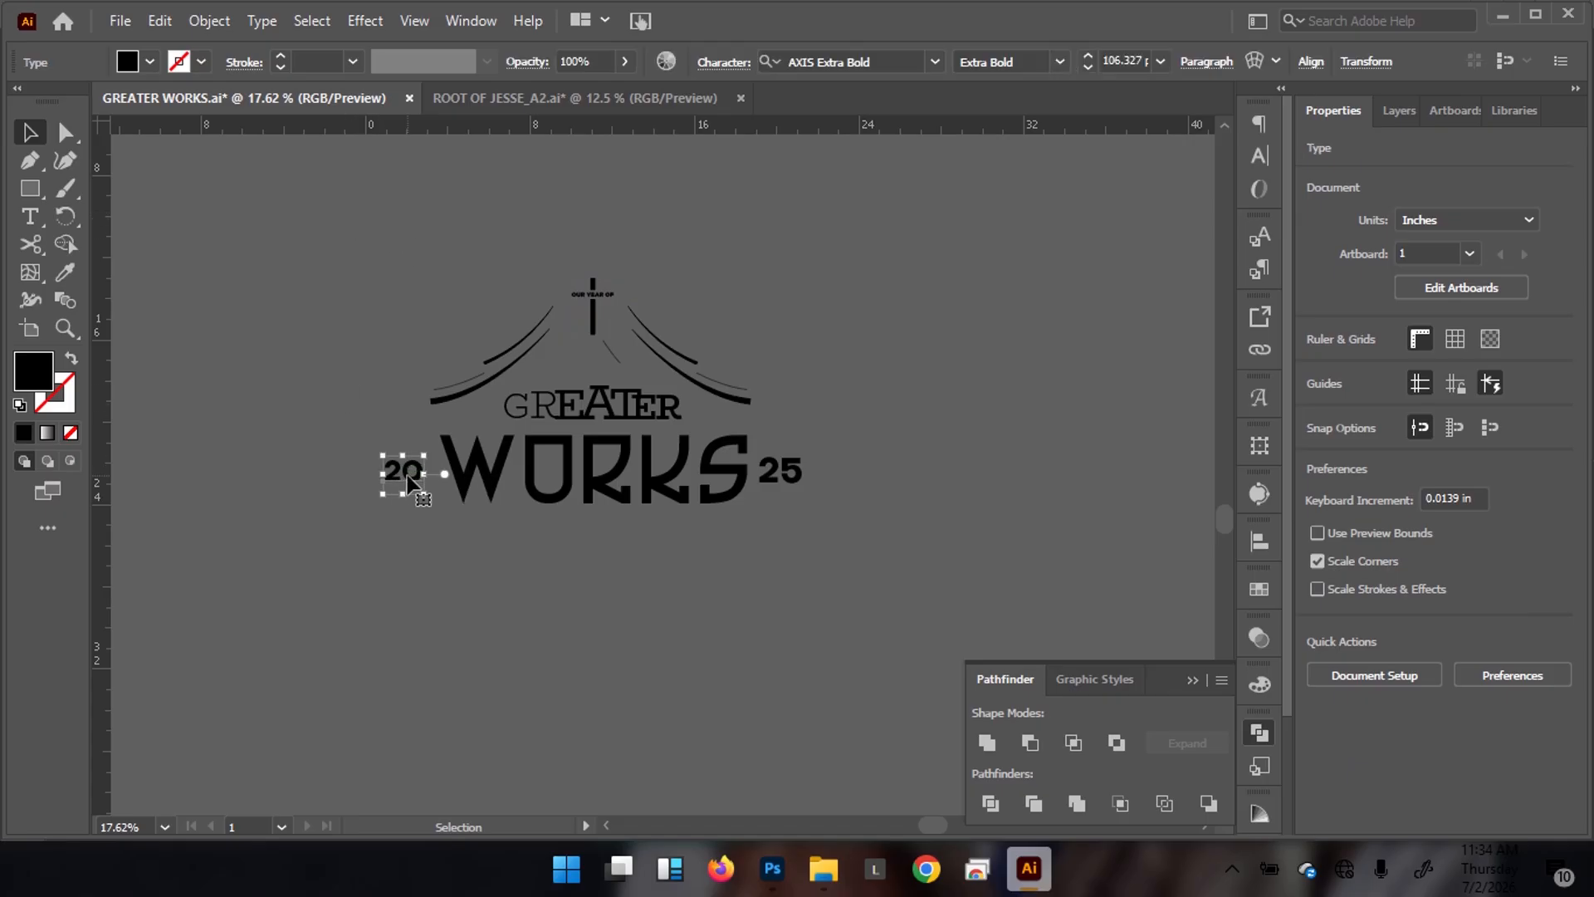
left_click_drag(409, 481, 420, 483)
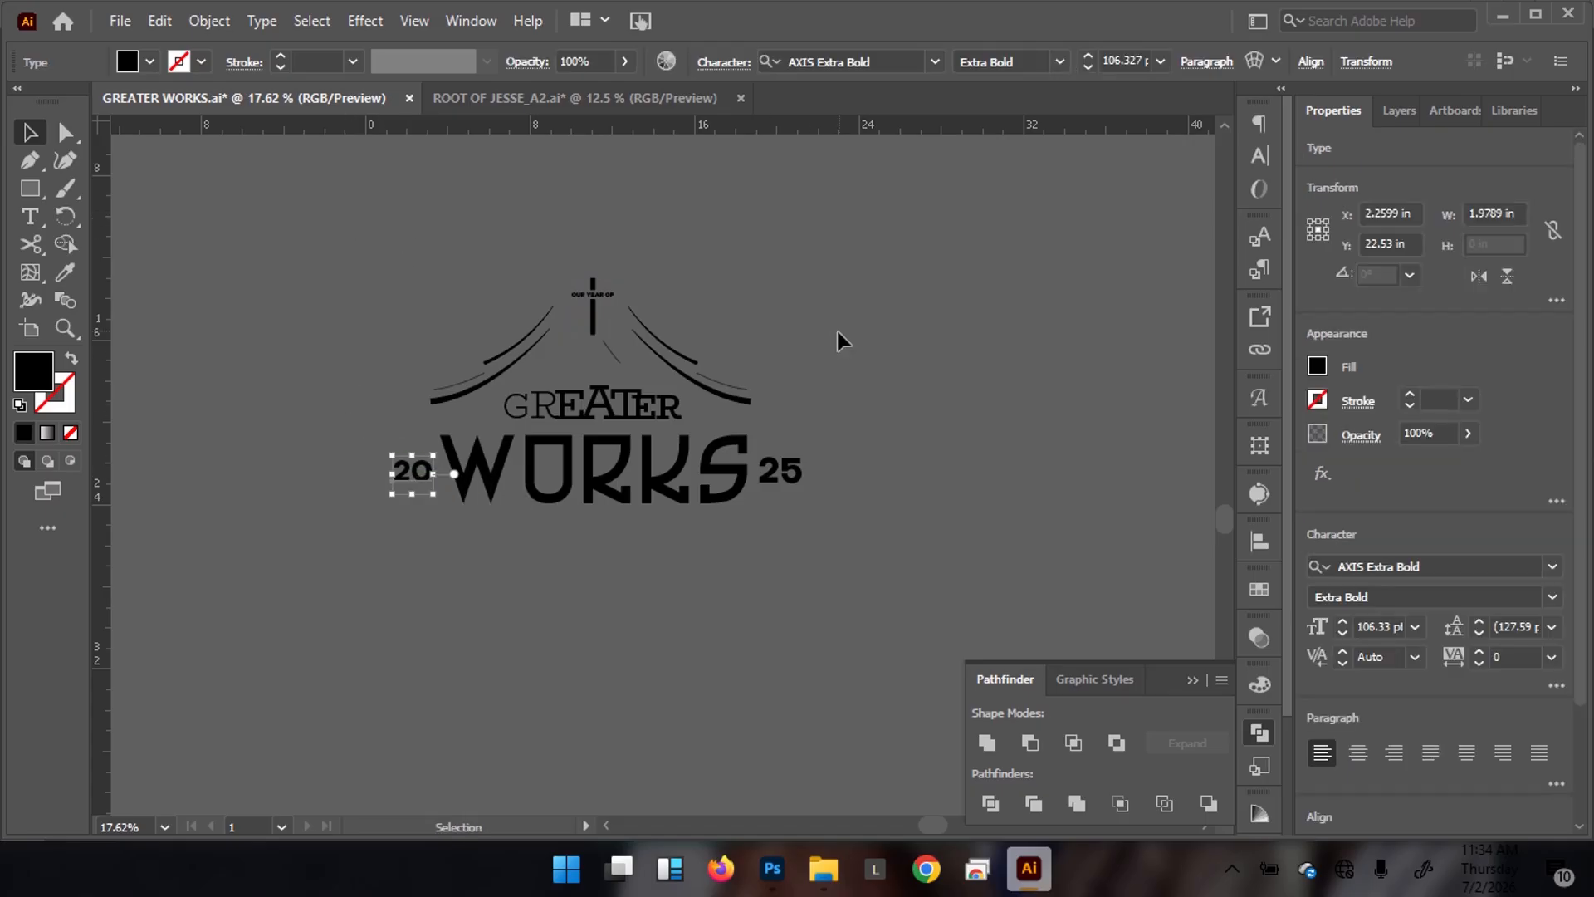
left_click(656, 330)
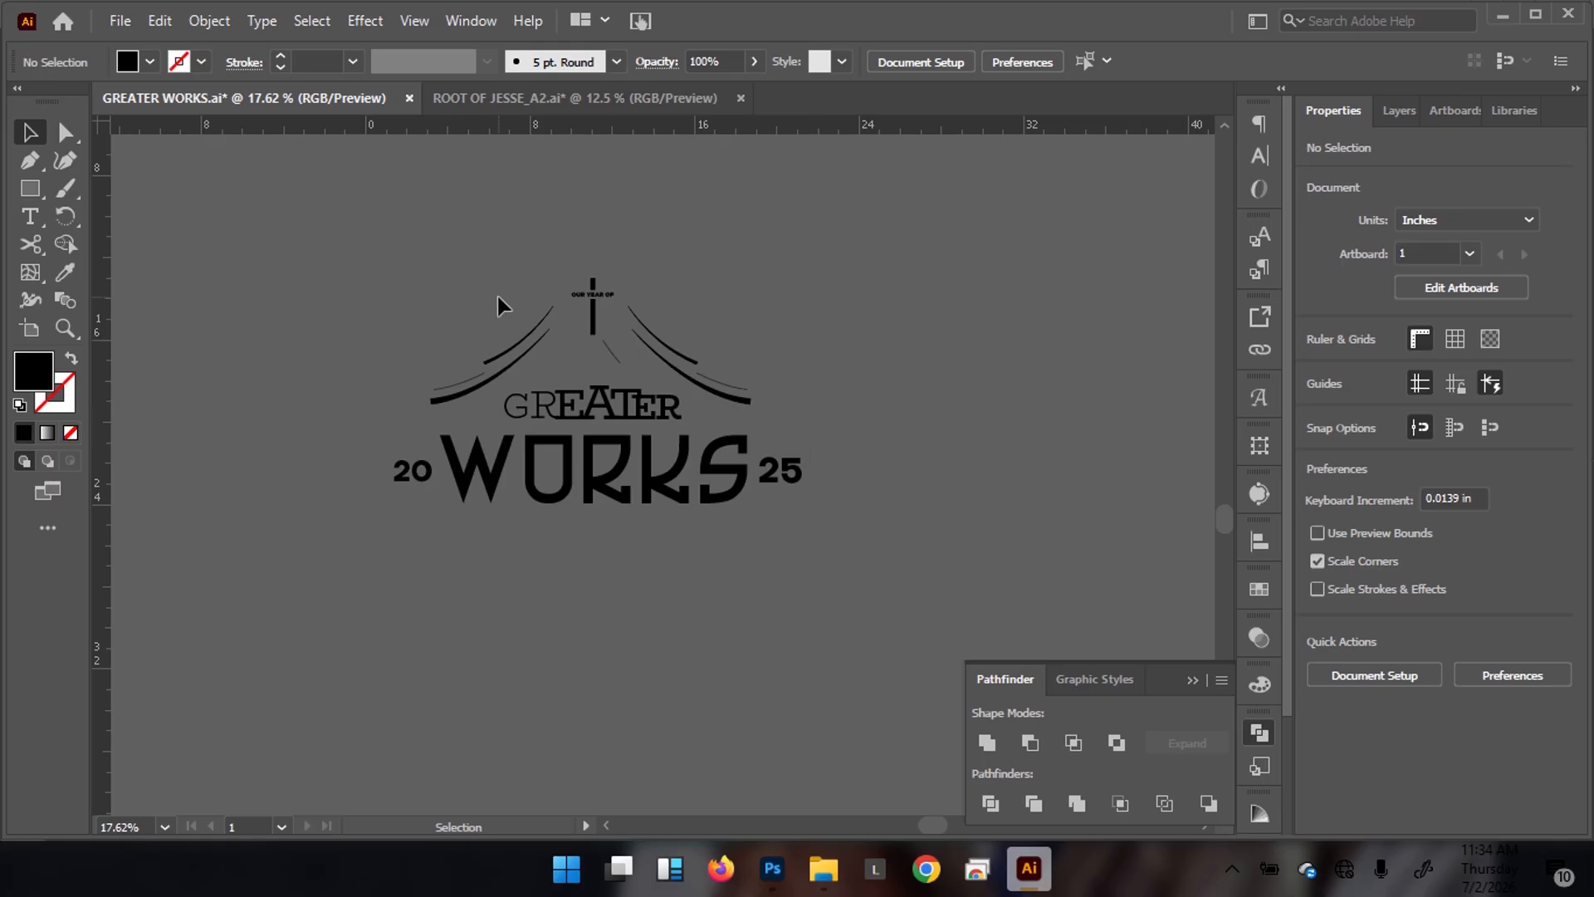
Scale down the 25 and the 20 slightly on either side of WORKS
left_click_drag(631, 249, 614, 376)
scroll(712, 660, "up", 5)
left_click(821, 610)
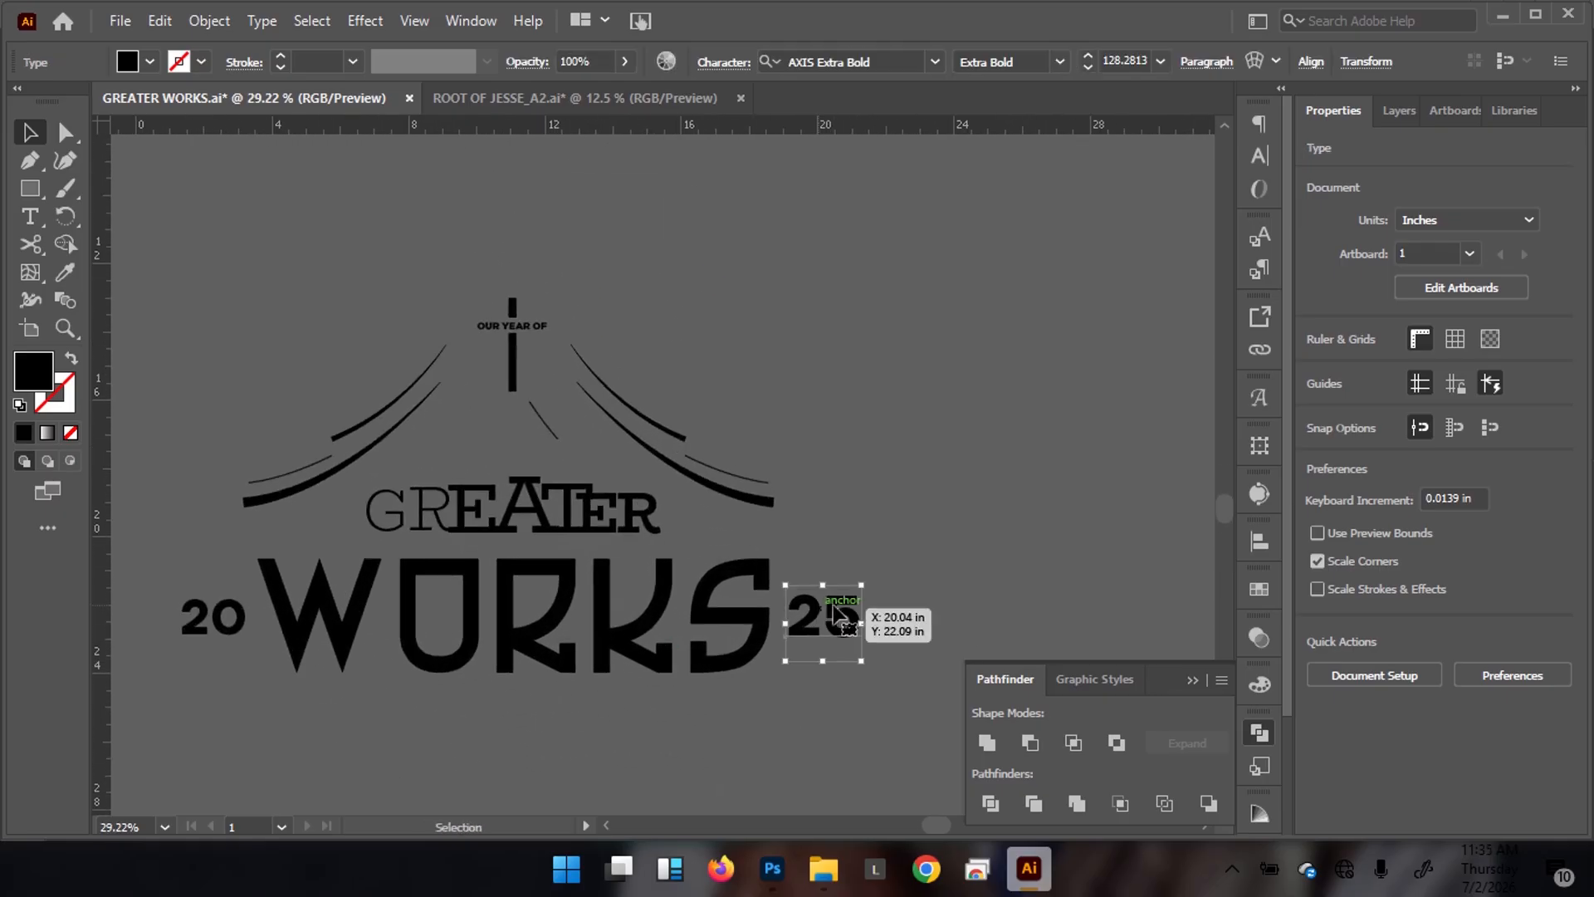
mouse_move(860, 586)
left_mouse_down()
mouse_move(888, 582)
mouse_move(853, 594)
left_mouse_up()
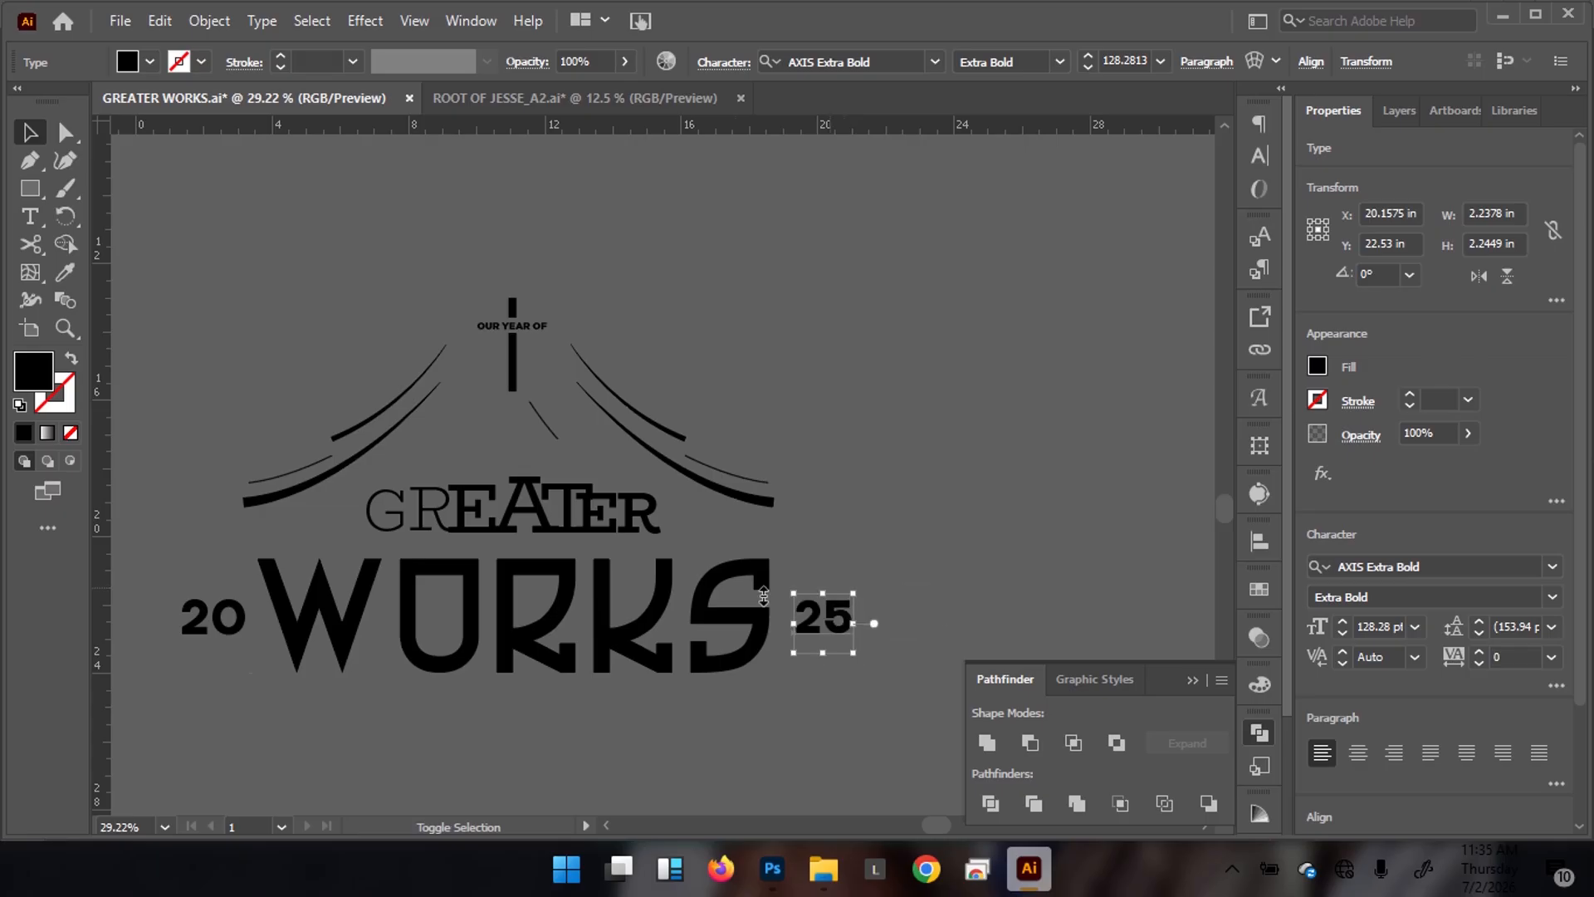
left_click(219, 606)
left_click_drag(259, 595, 244, 594)
left_click(885, 478)
Copy the whole large GREATER WORKS title, switch to Photoshop and paste it as a smart object above a new layer
left_click_drag(577, 406, 604, 475)
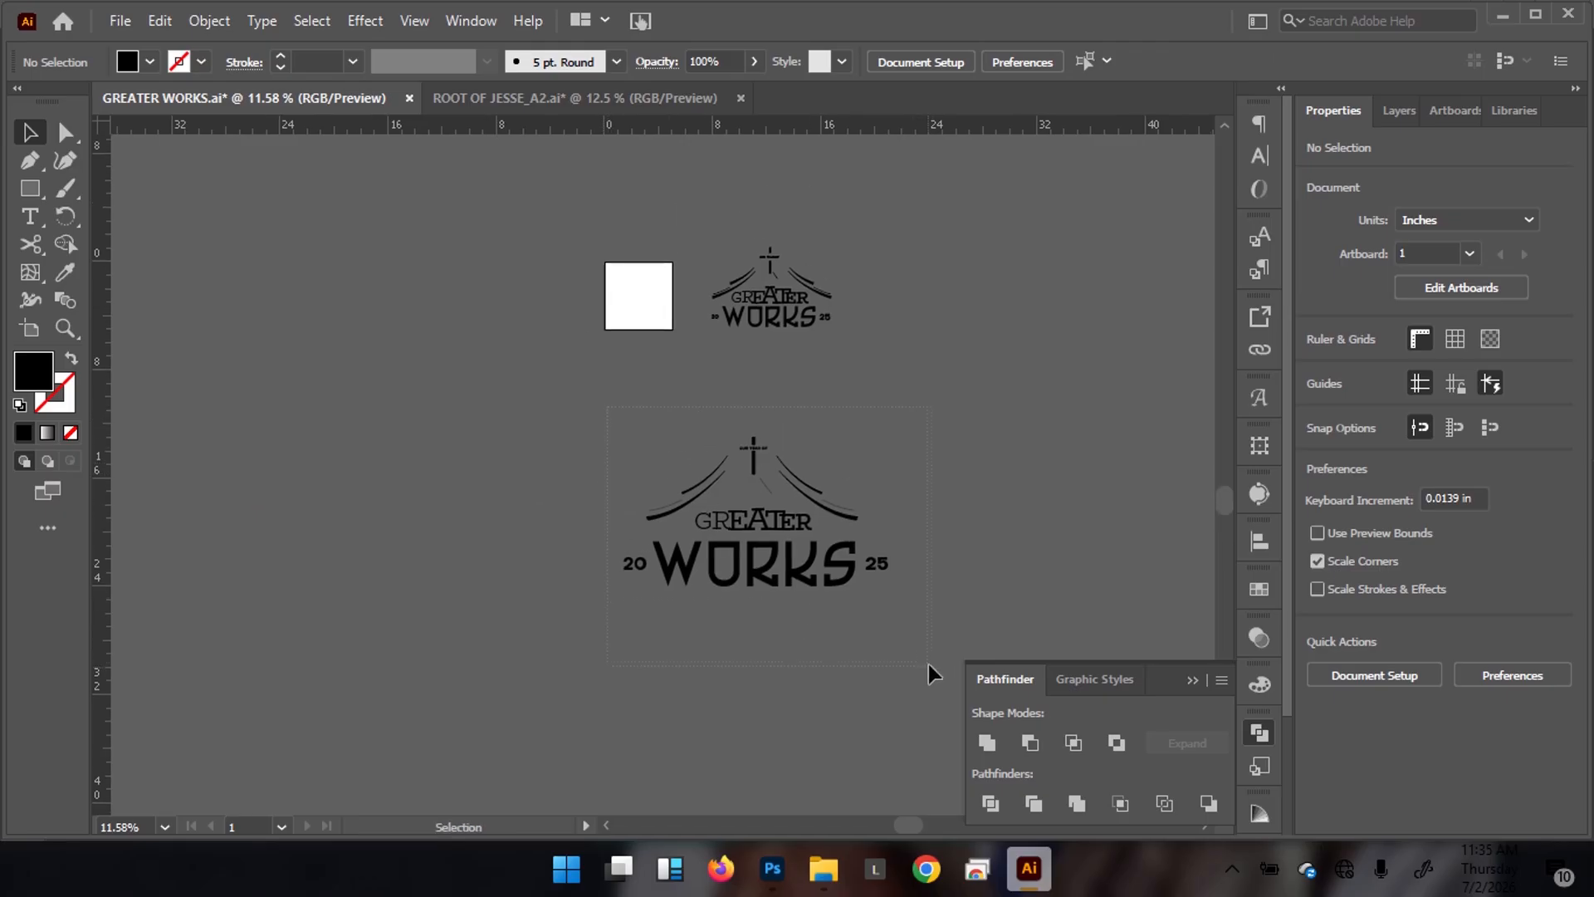
left_click_drag(929, 665, 934, 663)
key("ctrl+c")
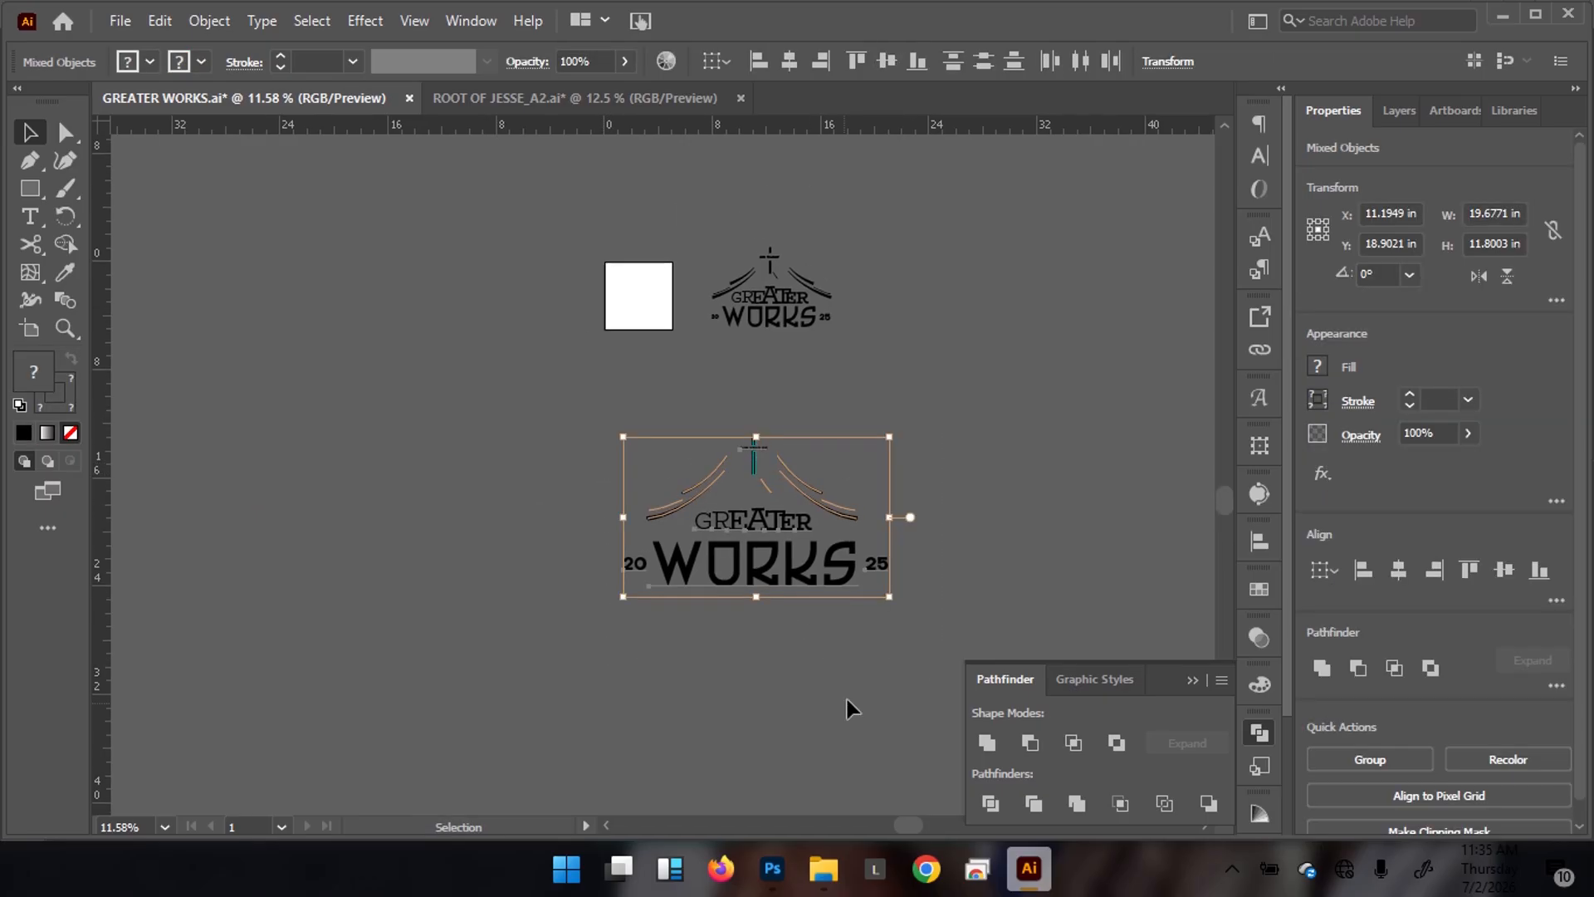
left_click(772, 867)
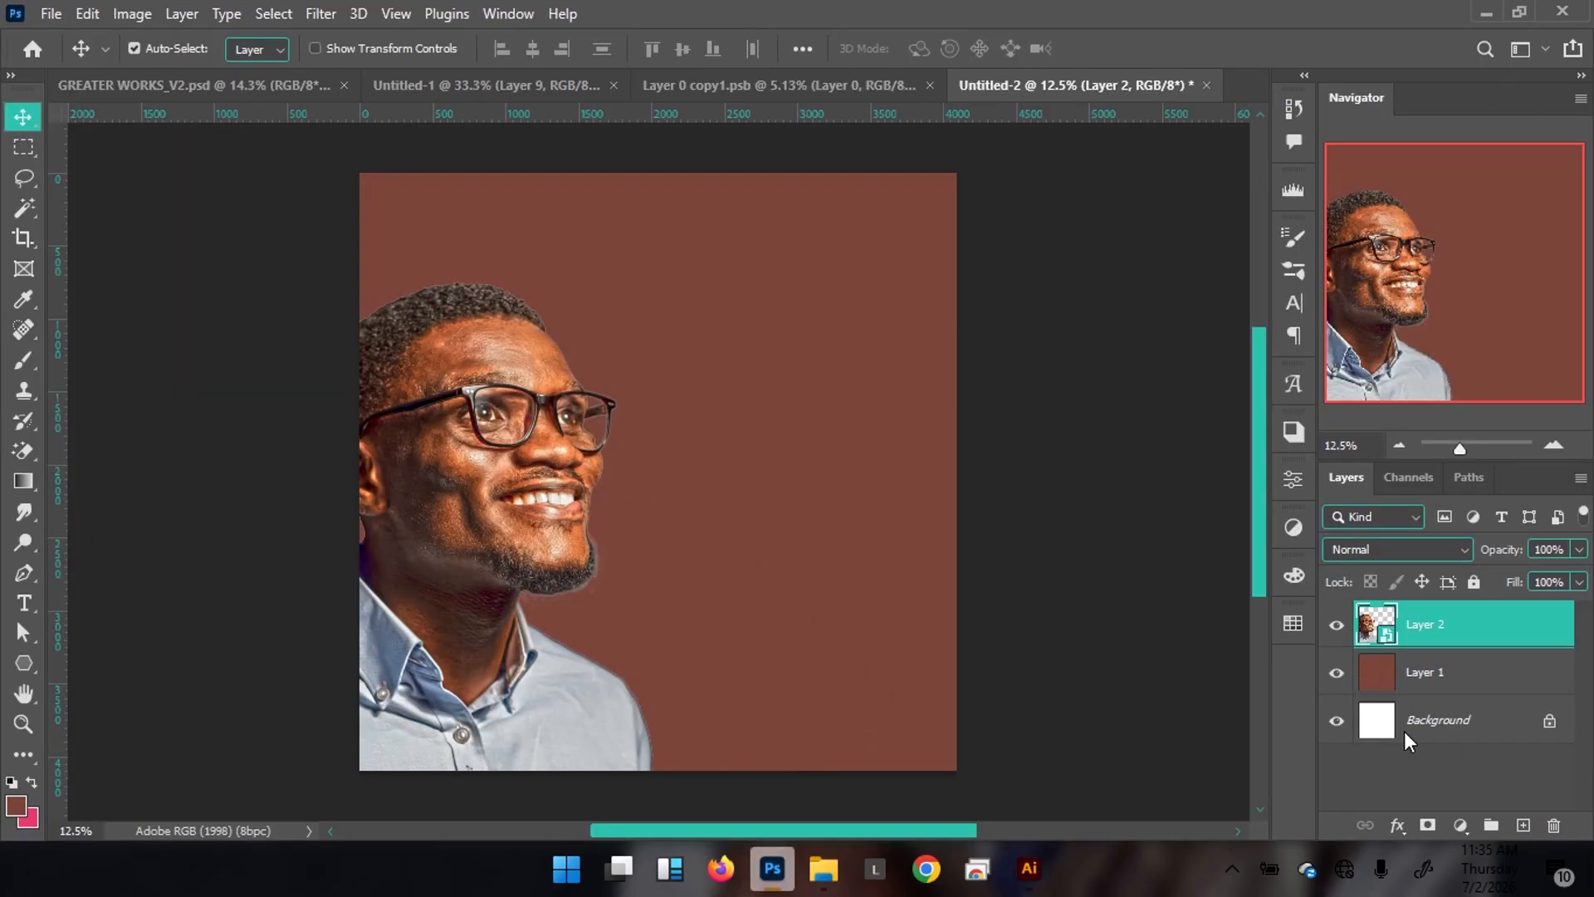
left_click(1523, 826)
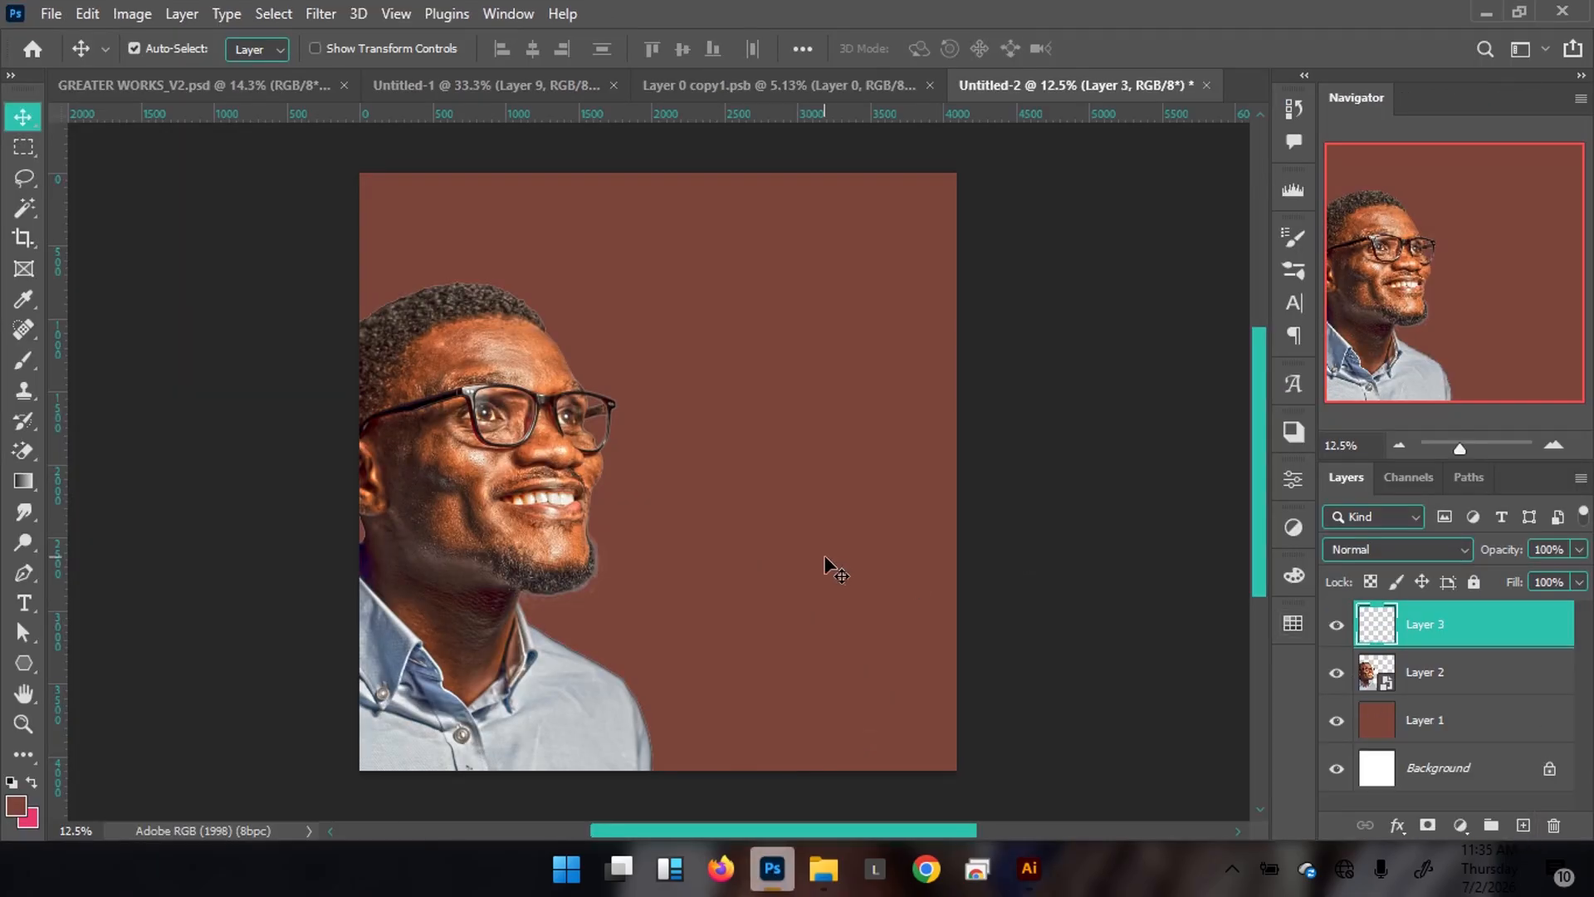
key("ctrl+v")
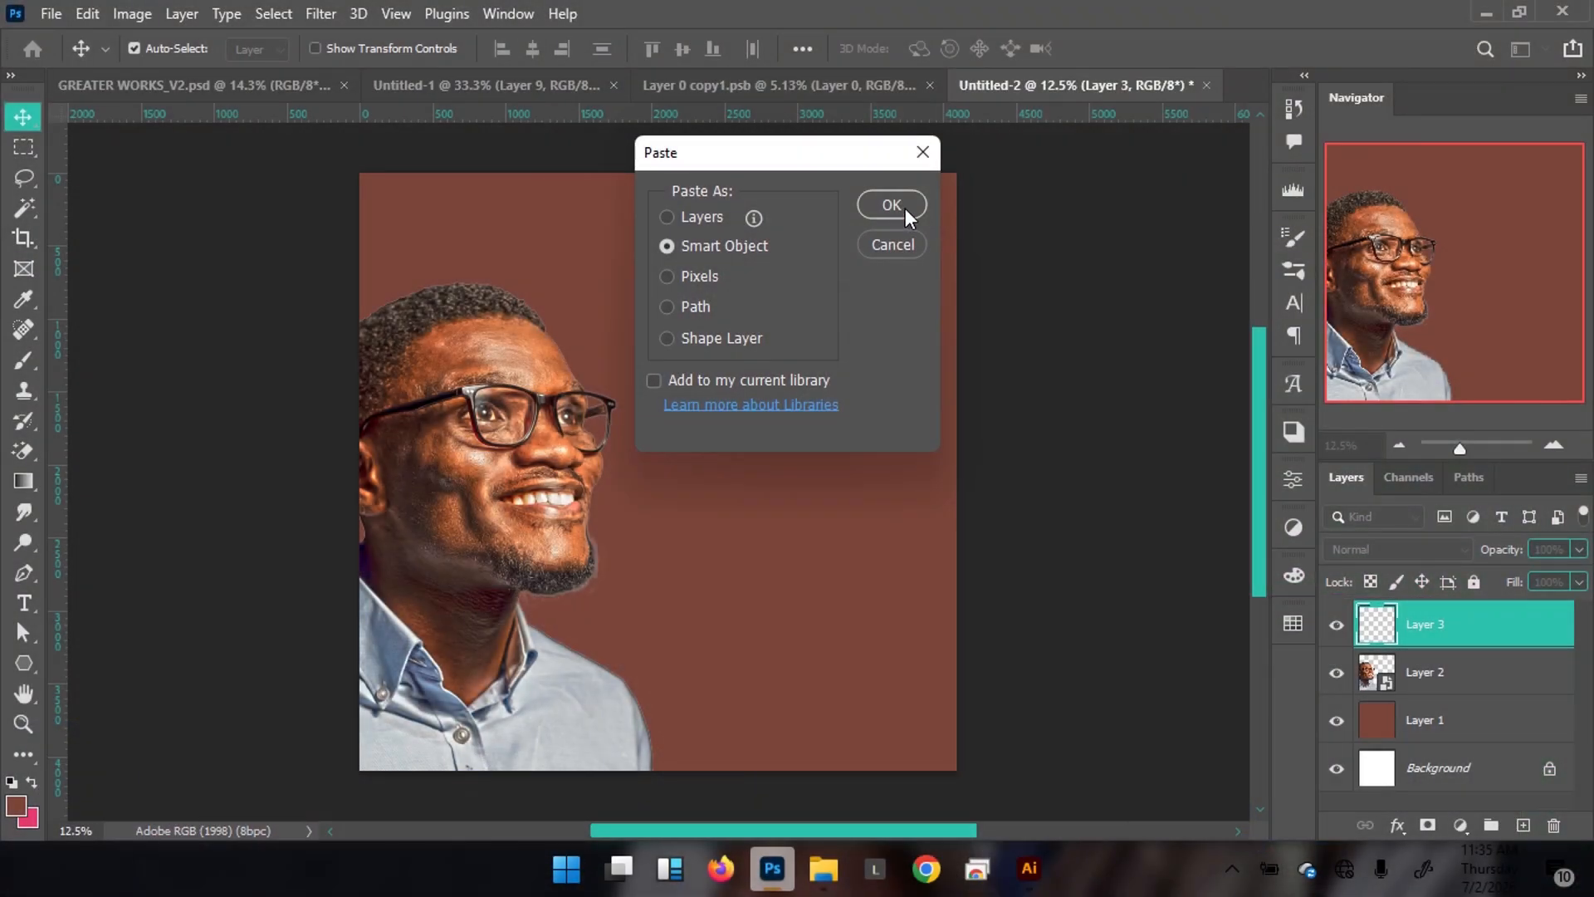
left_click(886, 203)
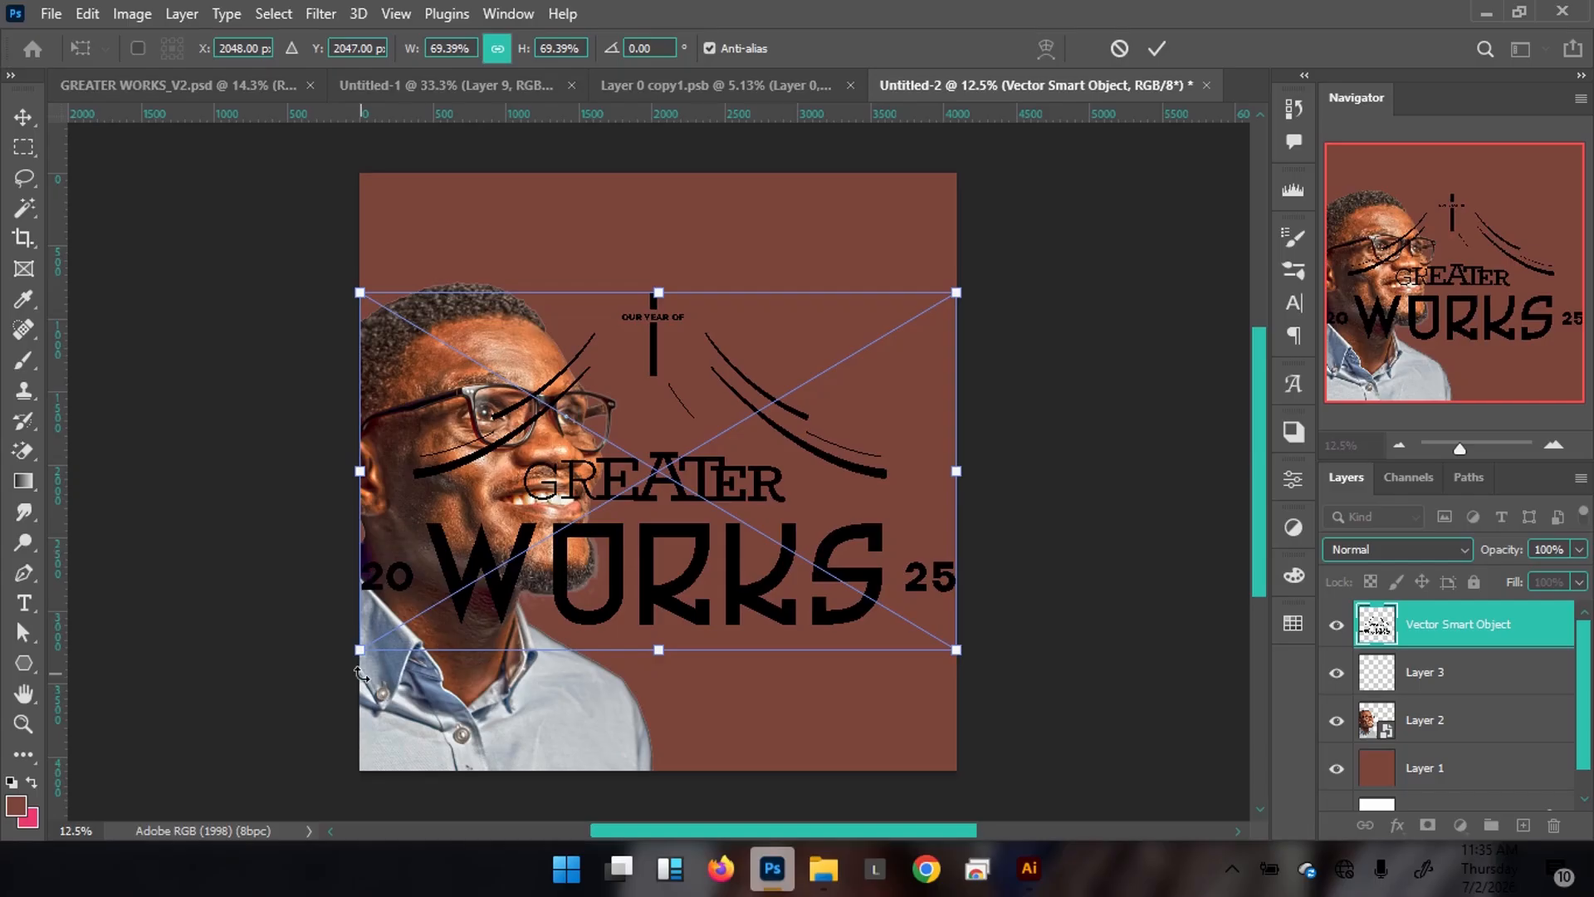
Scale down the pasted GREATER WORKS title and position it in the empty area right of the man's face
left_click_drag(469, 588, 707, 496)
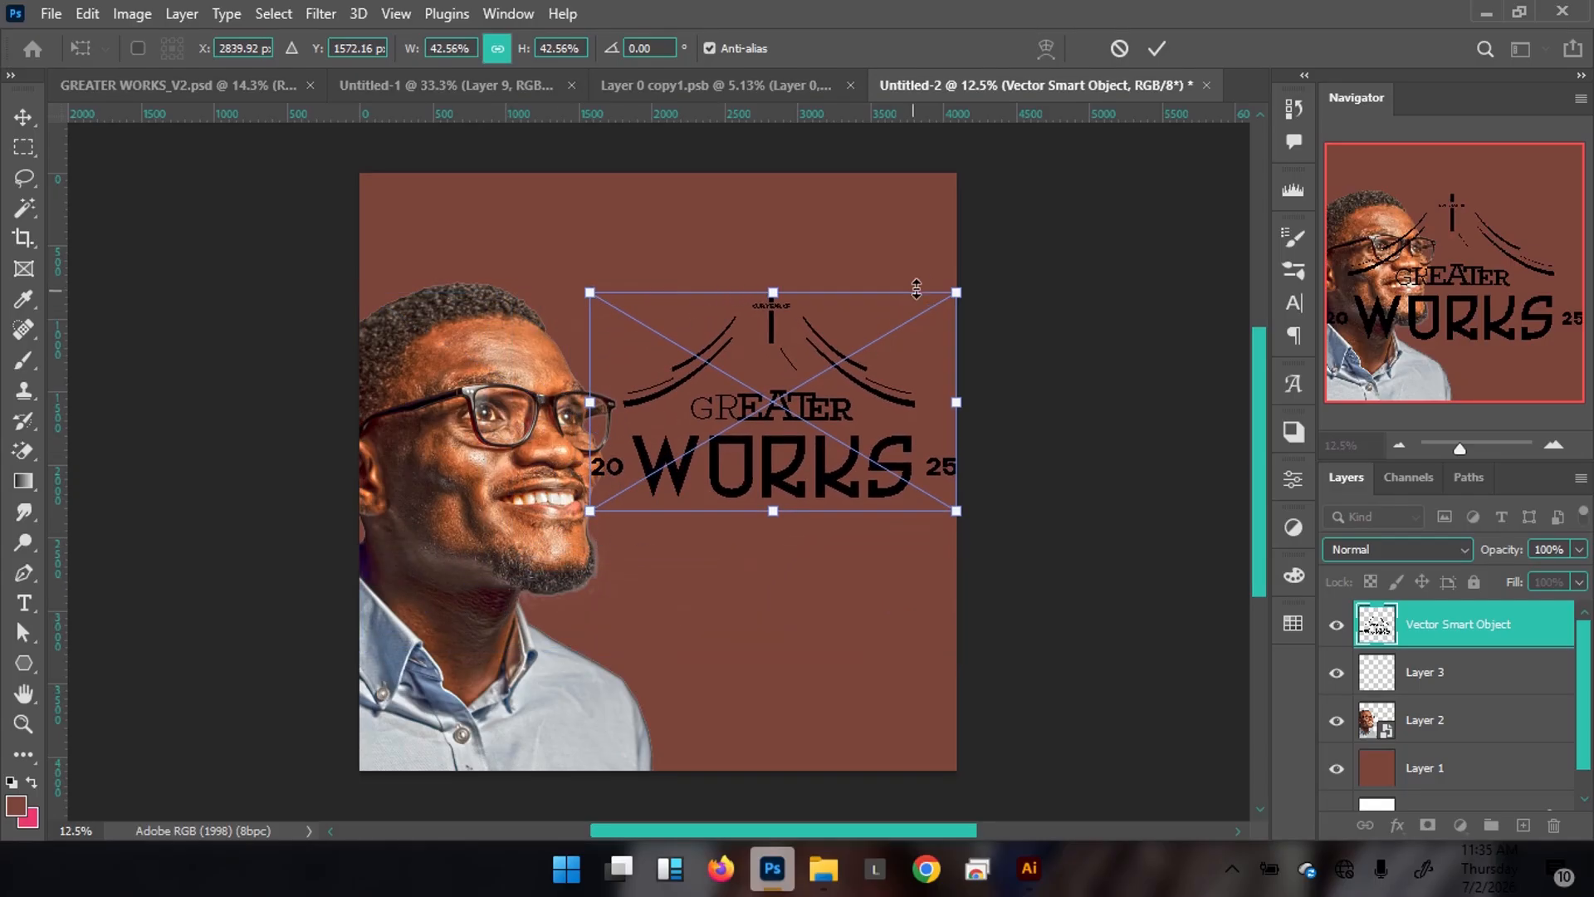
left_click_drag(946, 301, 873, 342)
left_click_drag(735, 489, 752, 481)
key("Return")
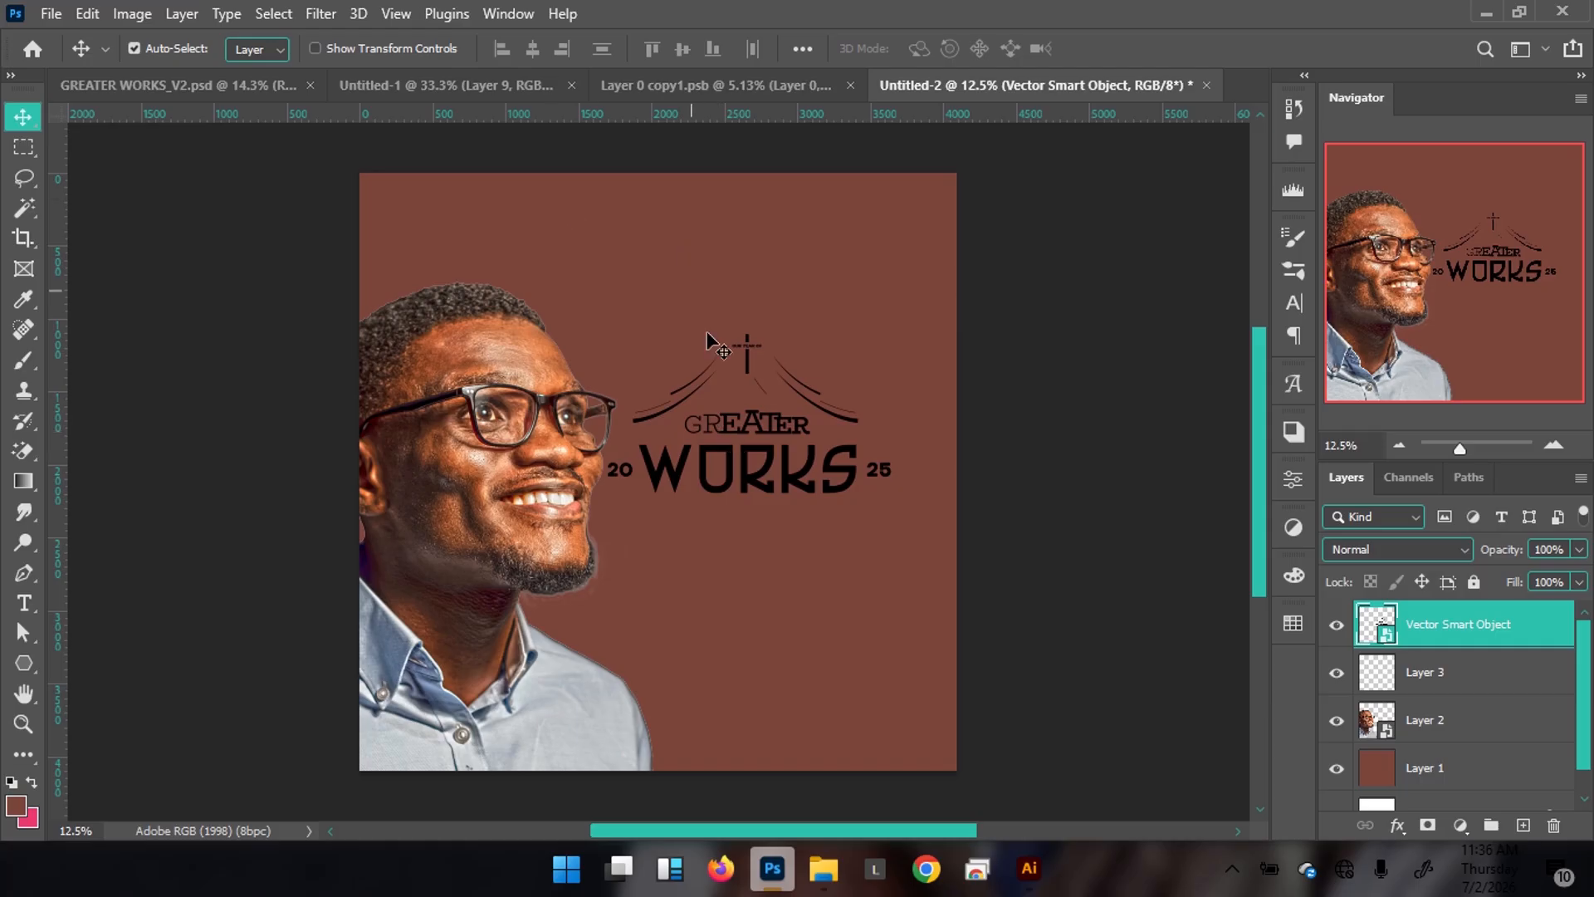
left_click_drag(749, 490, 749, 484)
Select the portrait and nudge it eleven large steps left, away from the title
left_click(529, 506)
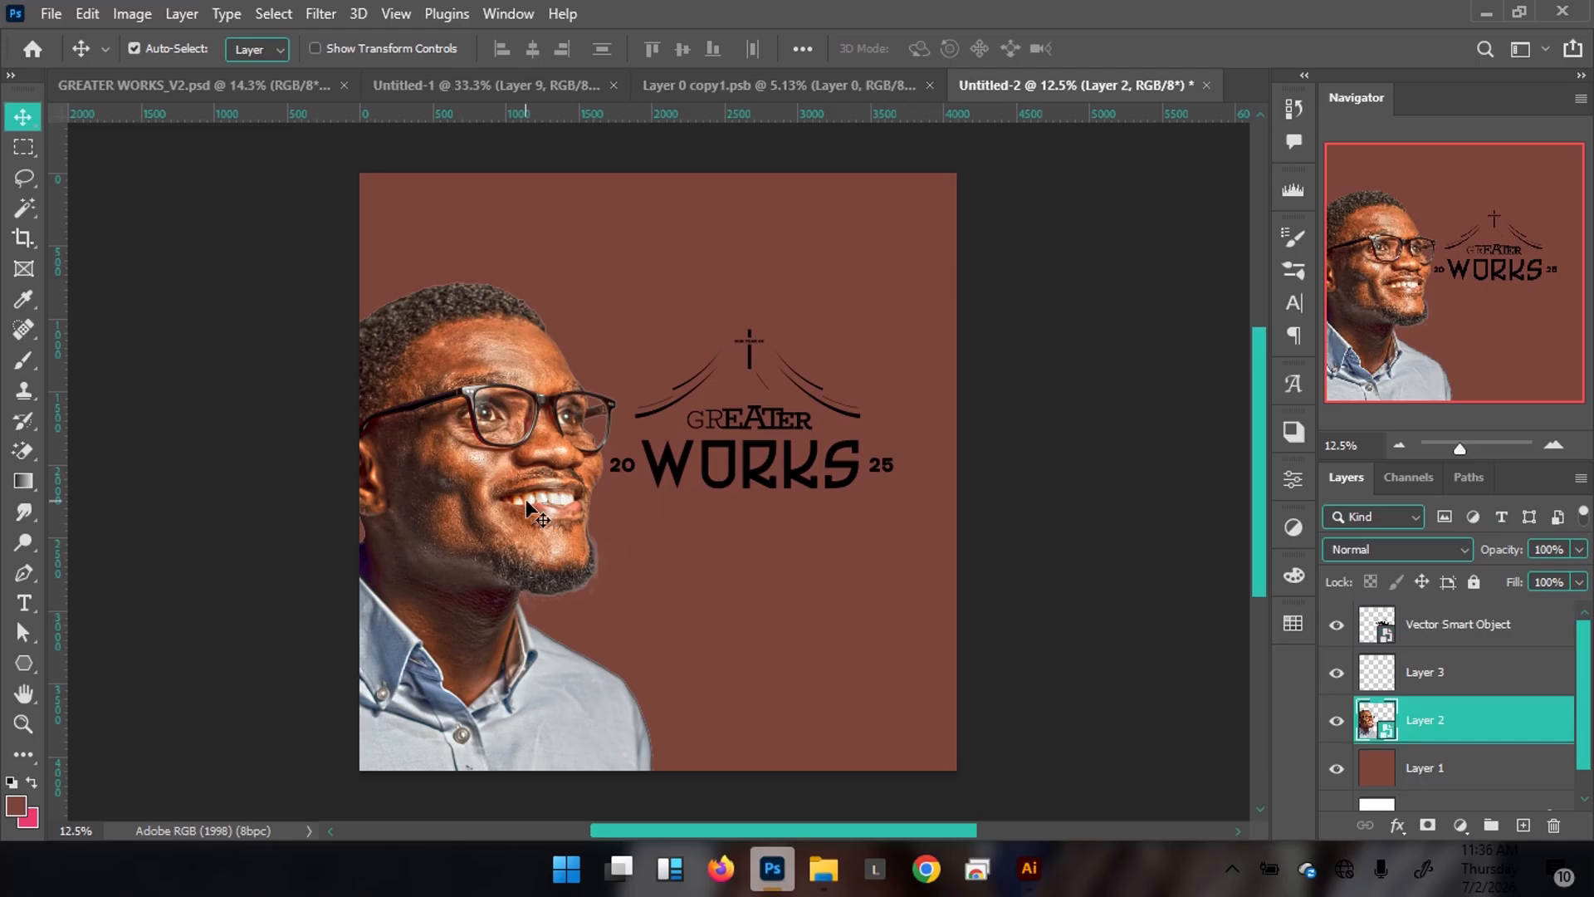
key("shift+Left")
key("shift+Left")
key("shift+Left")
key("shift+Left")
key("shift+Left")
key("shift+Left")
key("shift+Left")
key("shift+Left")
key("shift+Left")
key("shift+Left")
key("shift+Left")
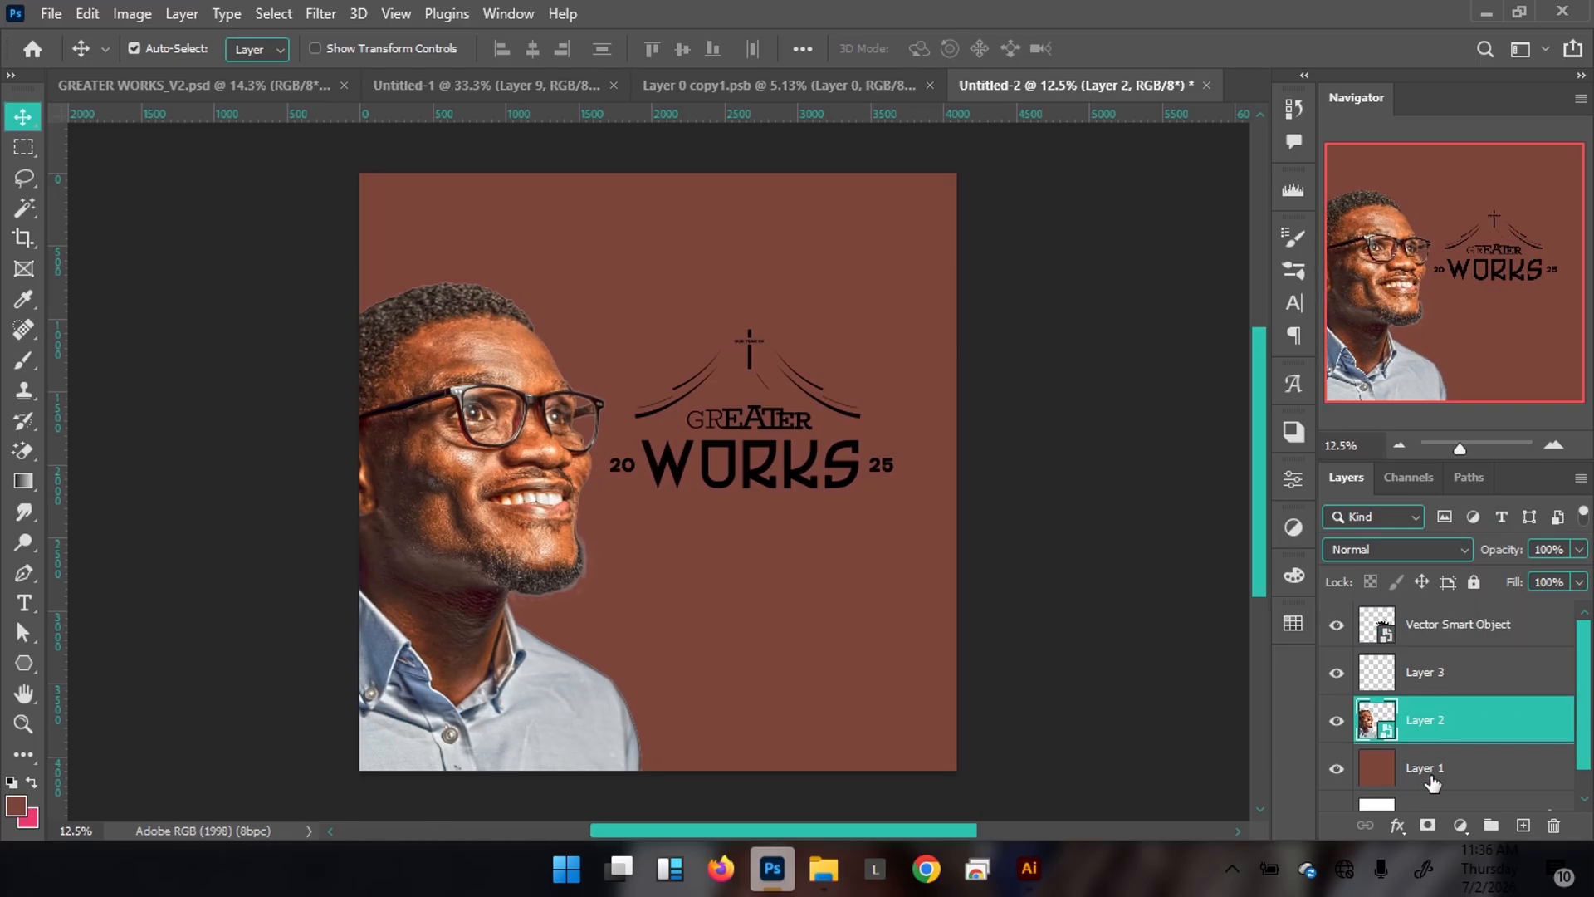
Add a new layer above the brown background and draw a rectangle about 2540 × 2704 px behind the portrait and title
left_click(1459, 779)
left_click(1523, 824)
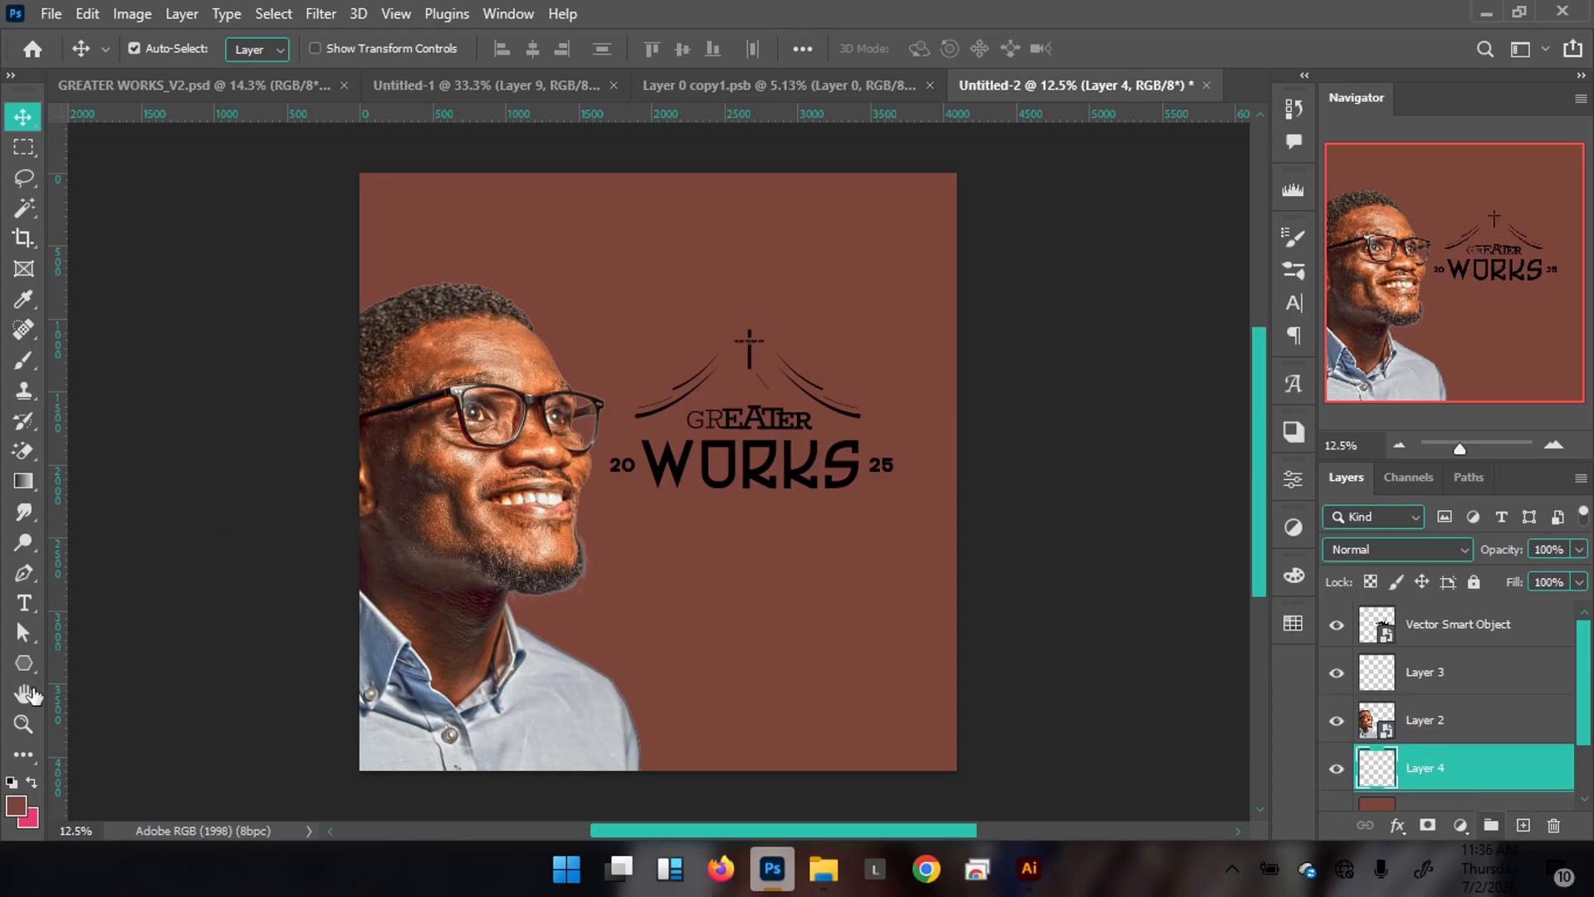
left_click(25, 664)
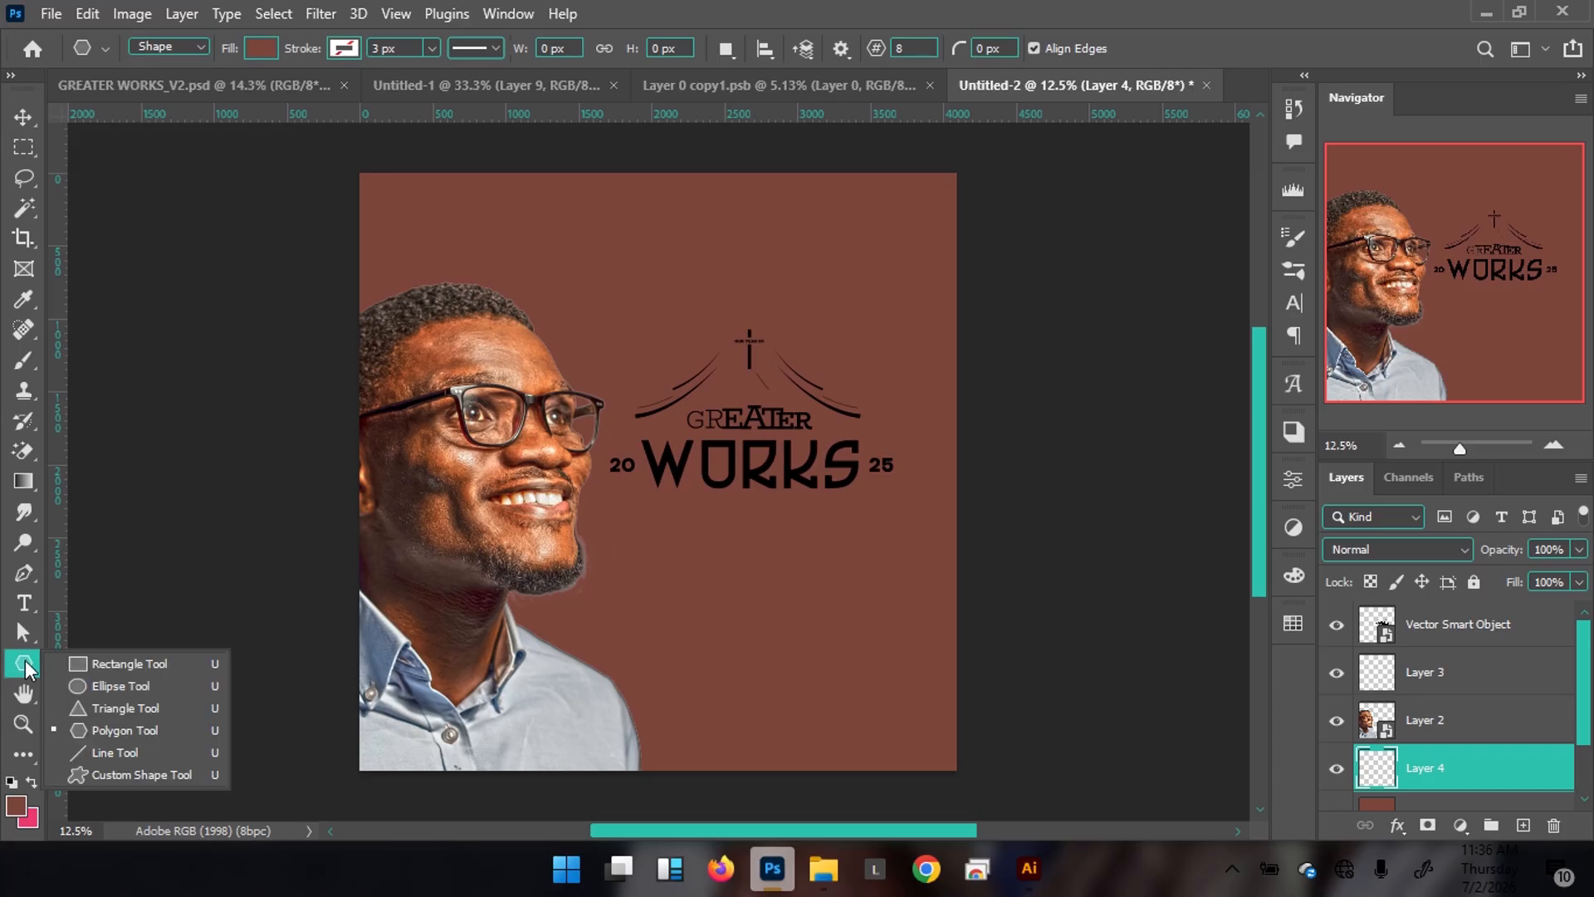
left_click(104, 664)
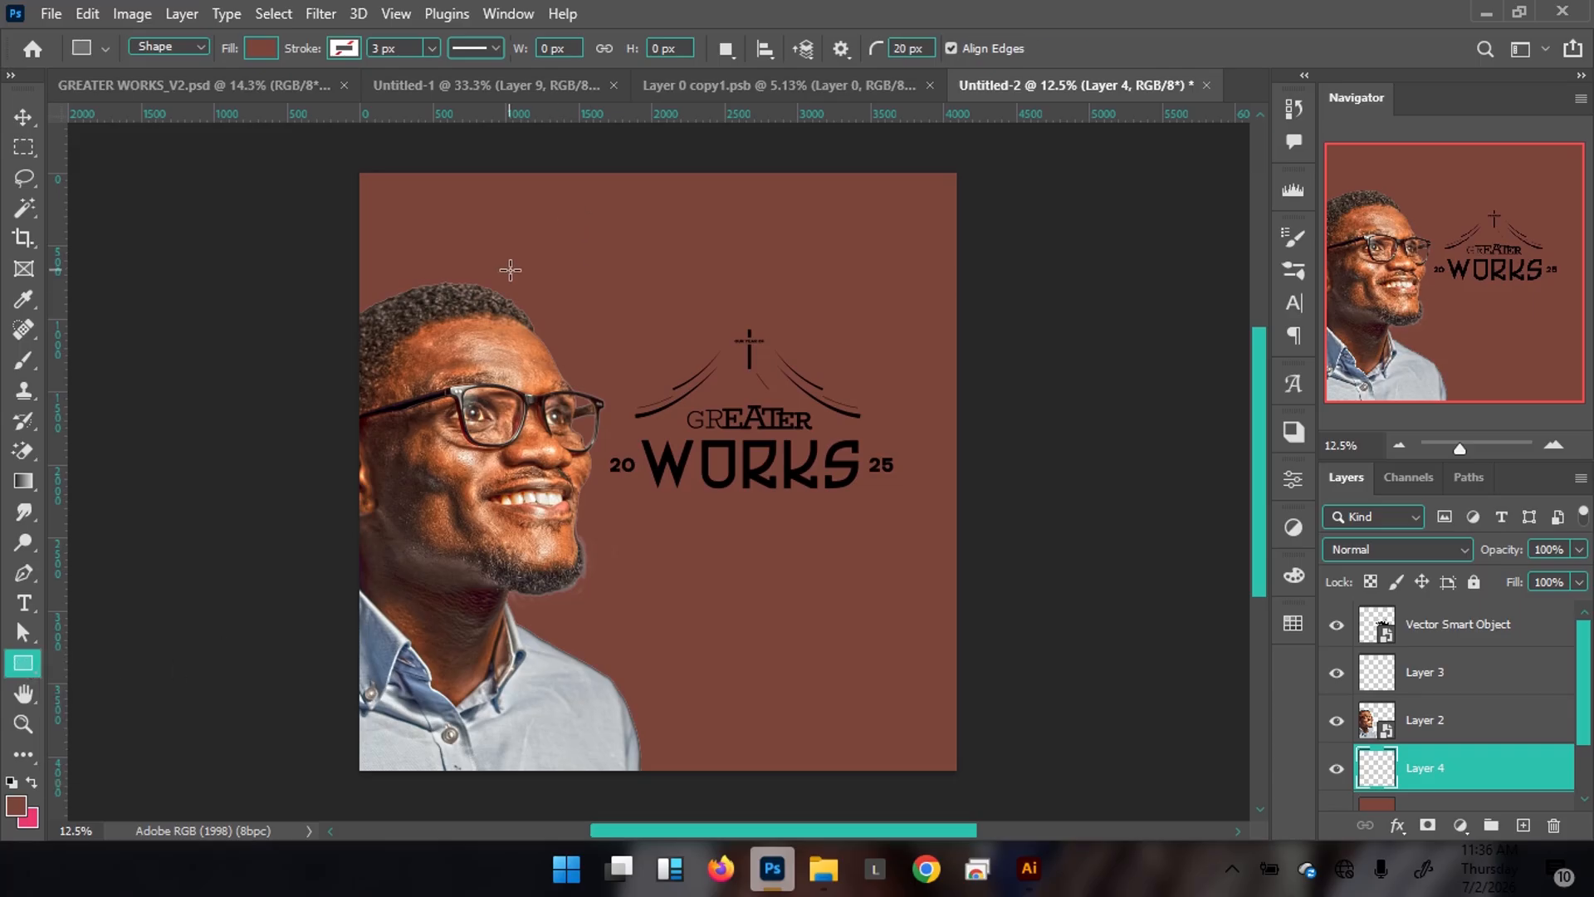
left_click_drag(516, 259, 885, 653)
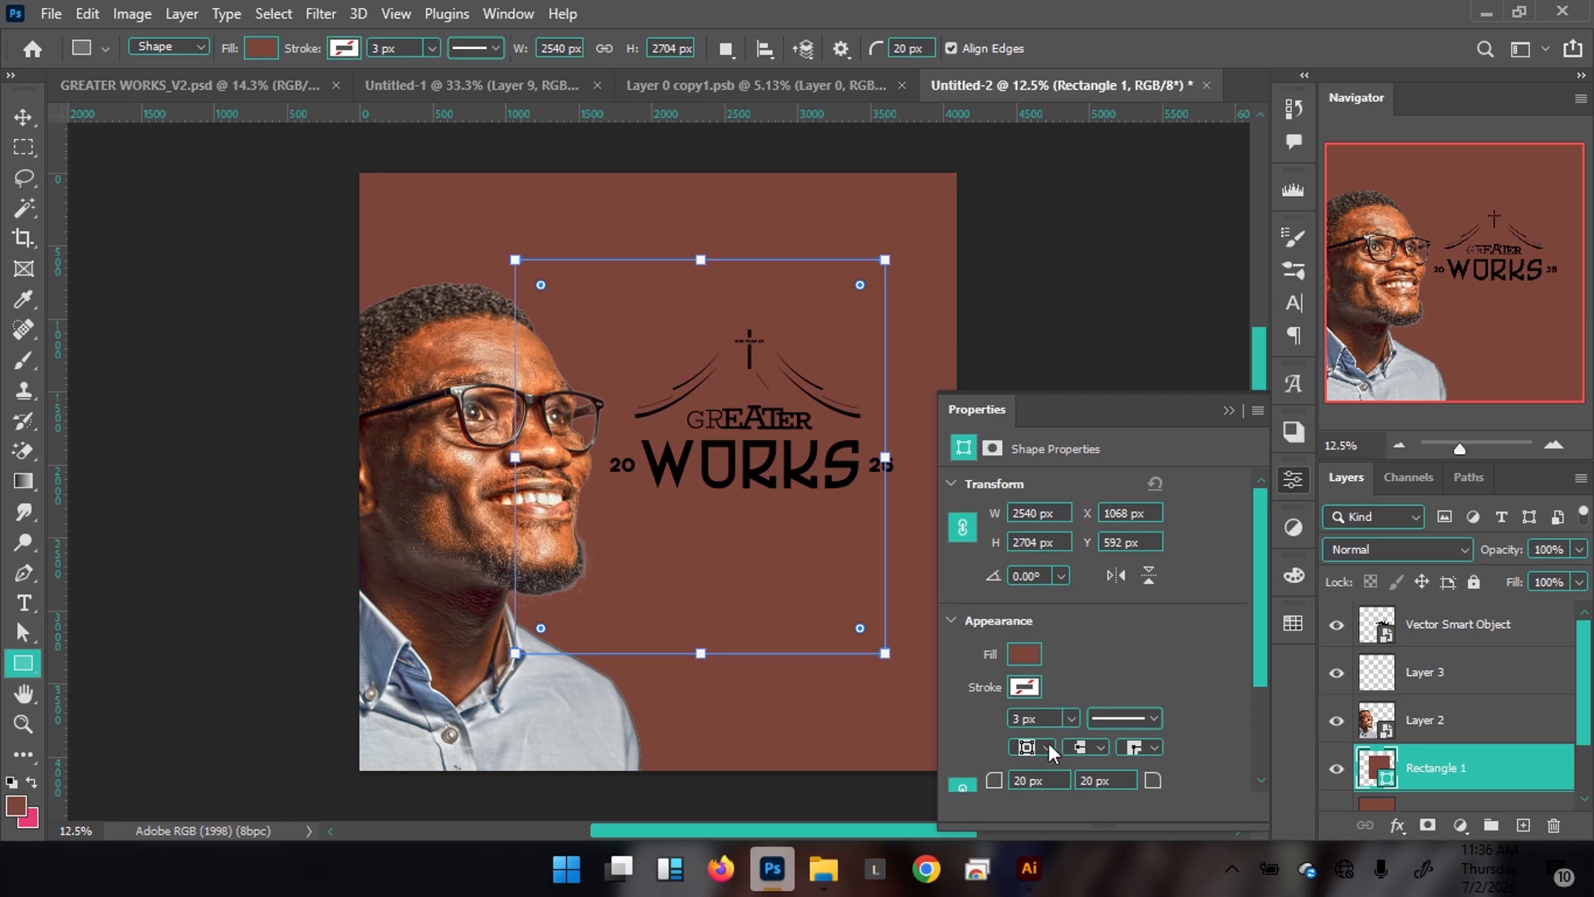
Set all corner radii of the rectangle to 0 px
left_click(1046, 781)
type("0")
key("Return")
left_click_drag(1260, 637, 1202, 719)
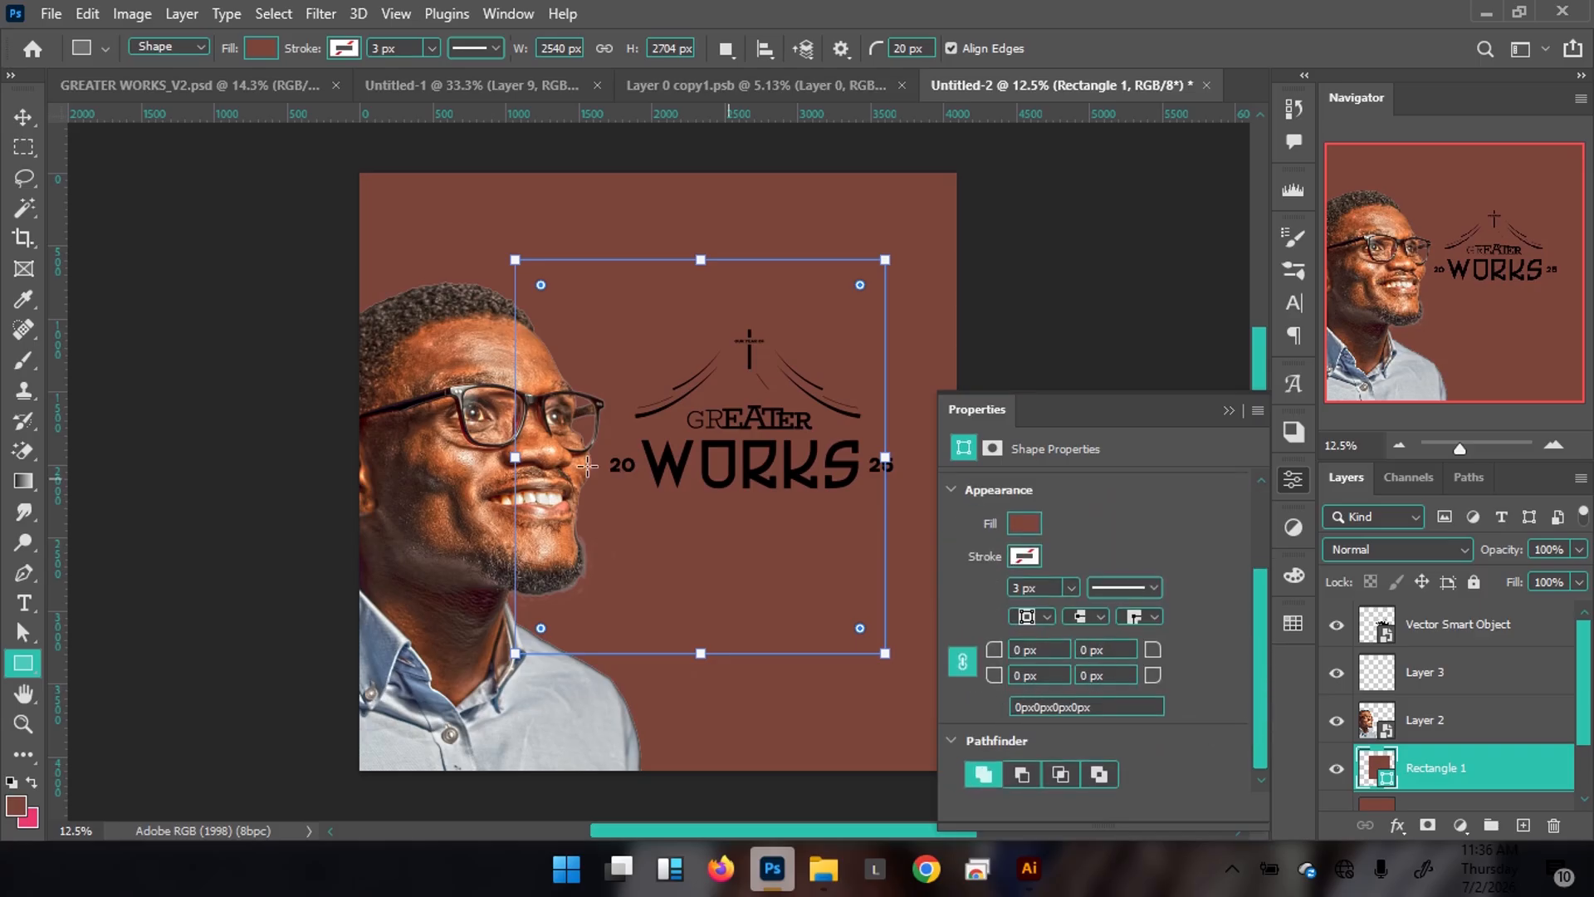
key("v")
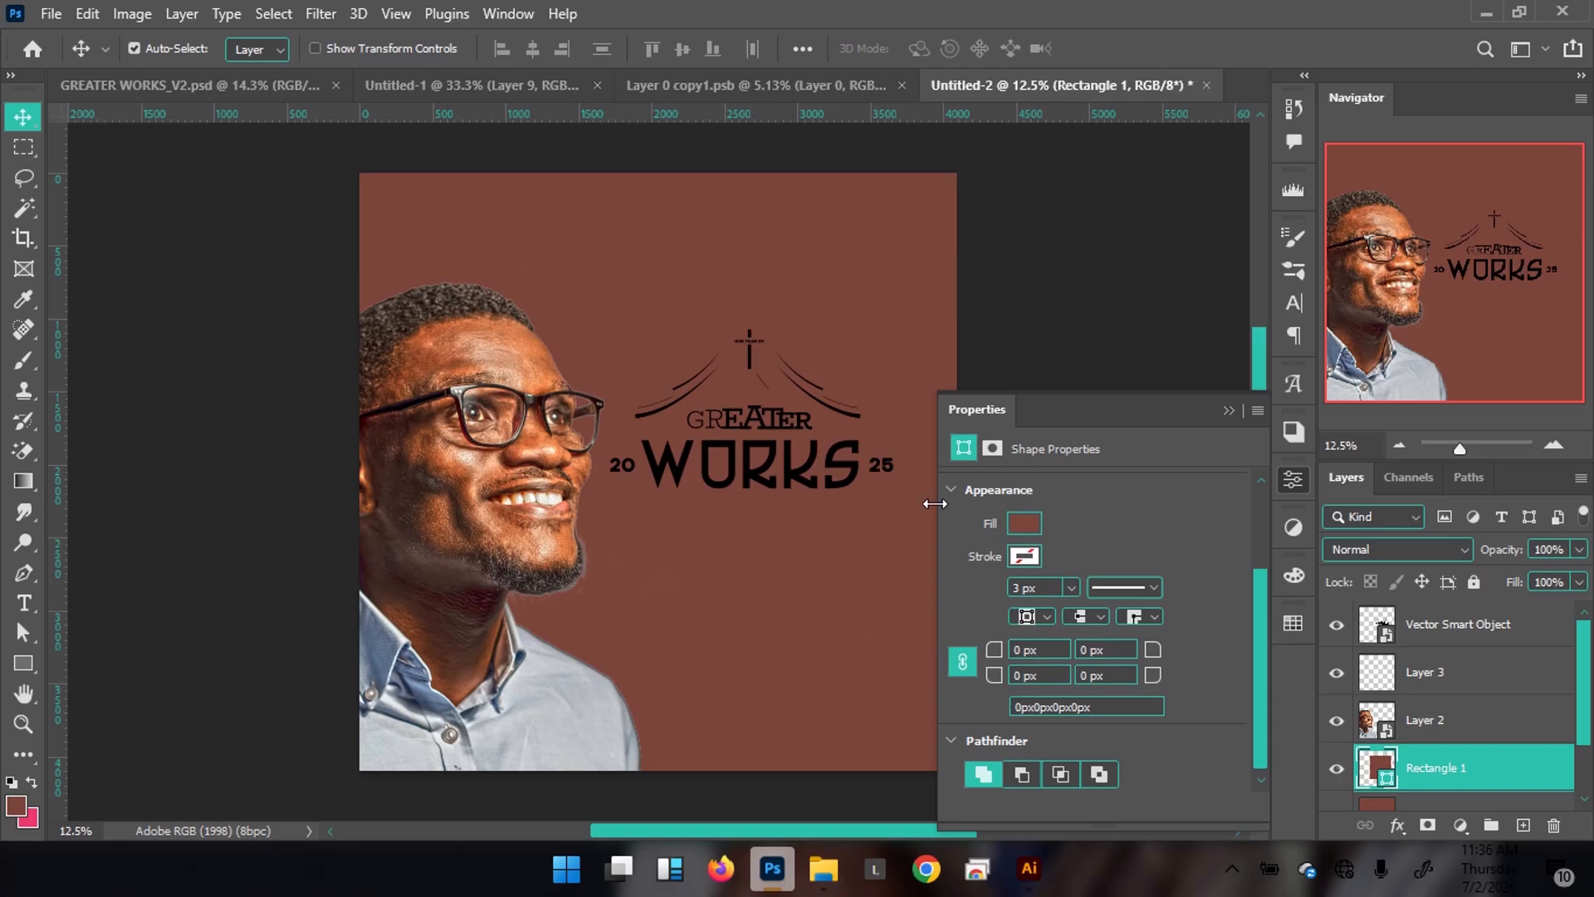
Recolor the rectangle's fill to dark grey #252525
double_click(1375, 767)
mouse_move(930, 627)
left_mouse_down()
mouse_move(869, 644)
mouse_move(850, 665)
mouse_move(878, 675)
mouse_move(851, 689)
left_mouse_up()
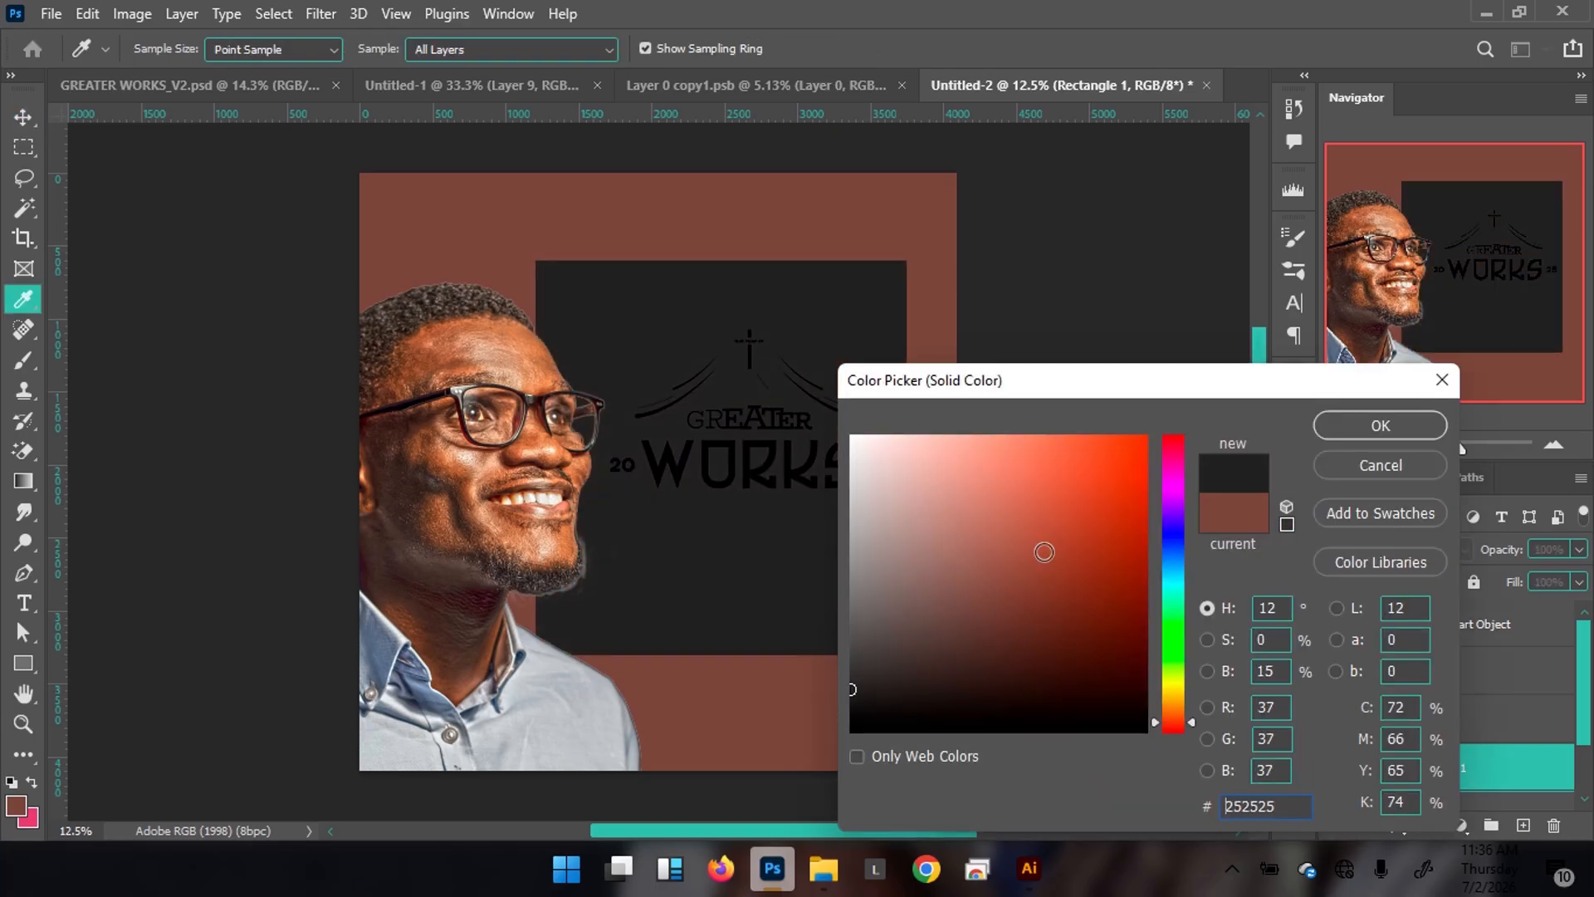
left_click(1364, 419)
left_click(1230, 410)
Shift the GREATER WORKS title slightly down and left on the dark rectangle and compare with the GREATER WORKS_V2.psd flyer
mouse_move(768, 479)
left_mouse_down()
mouse_move(789, 432)
mouse_move(797, 449)
mouse_move(752, 489)
left_mouse_up()
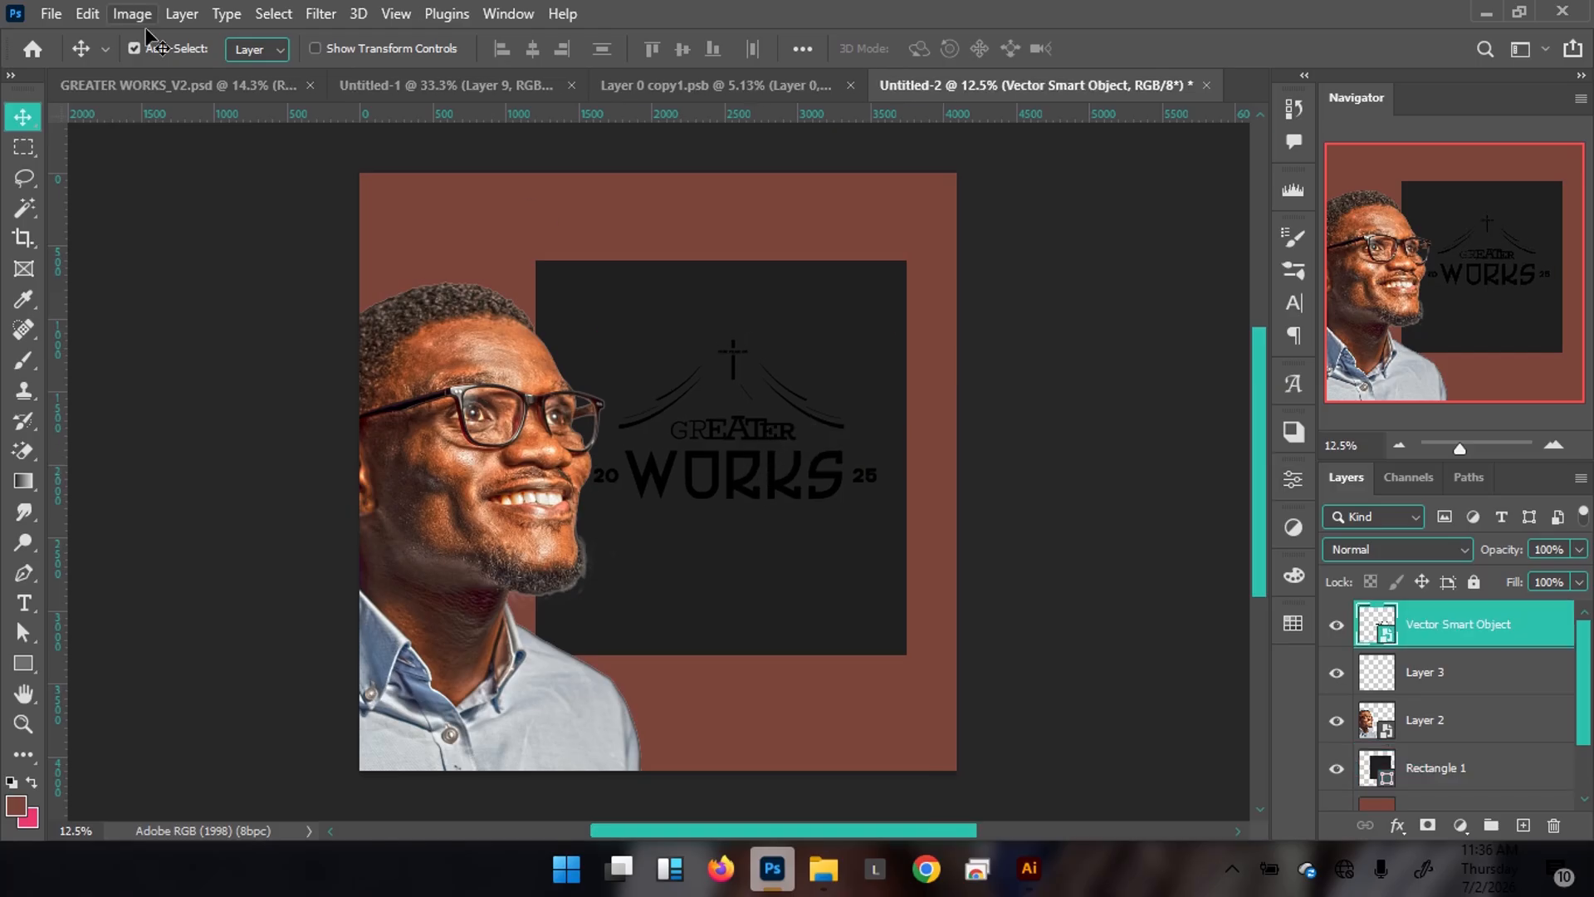
left_click(117, 88)
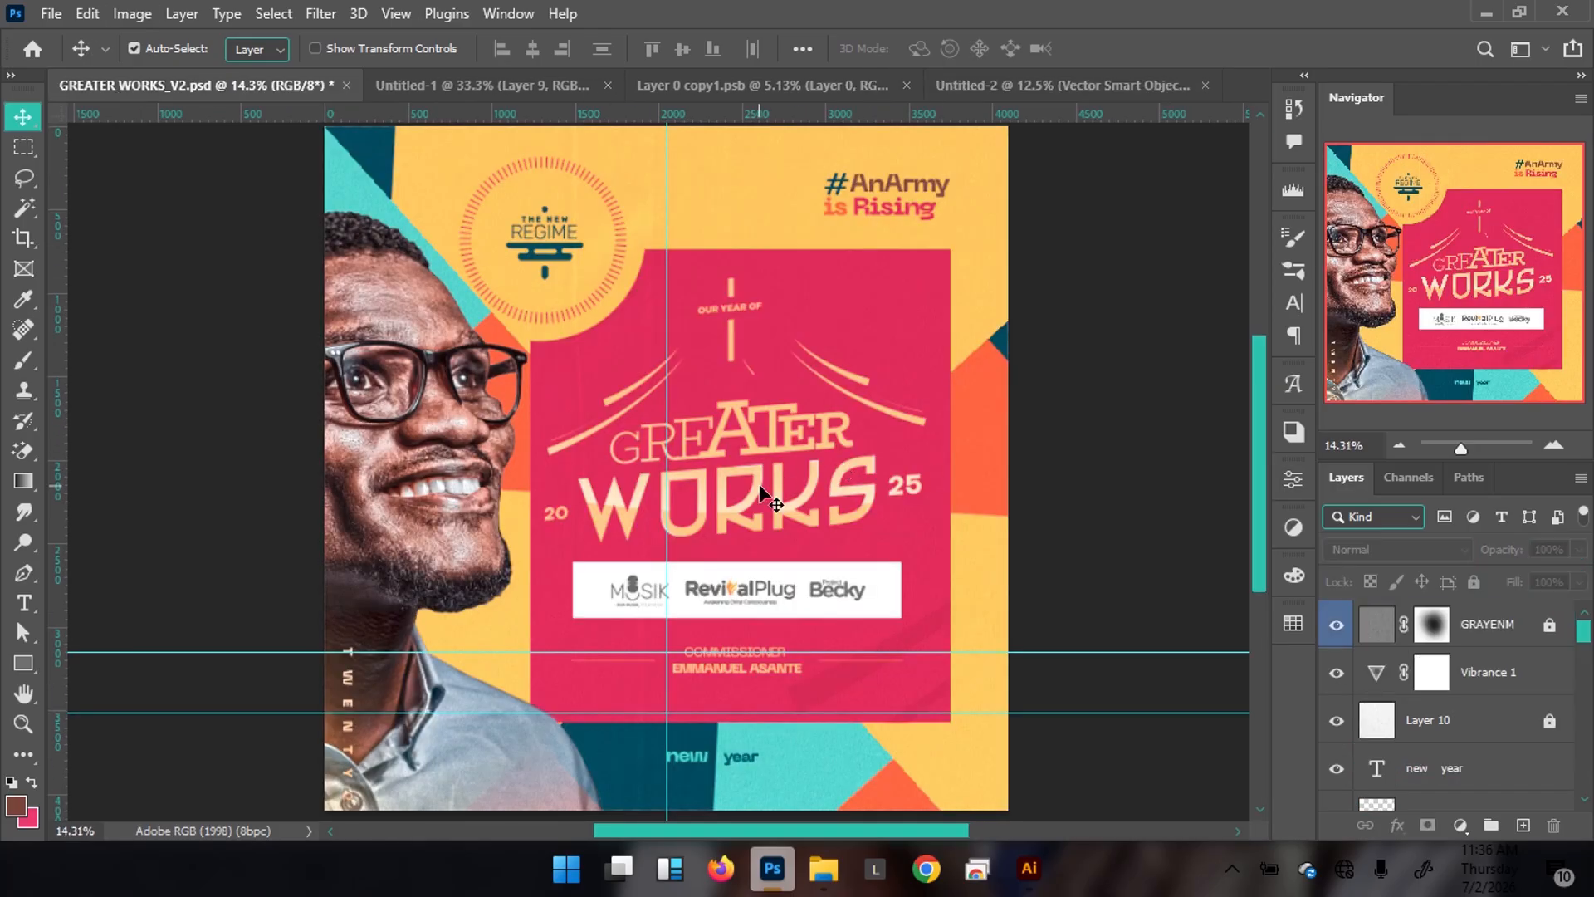
left_click(1033, 82)
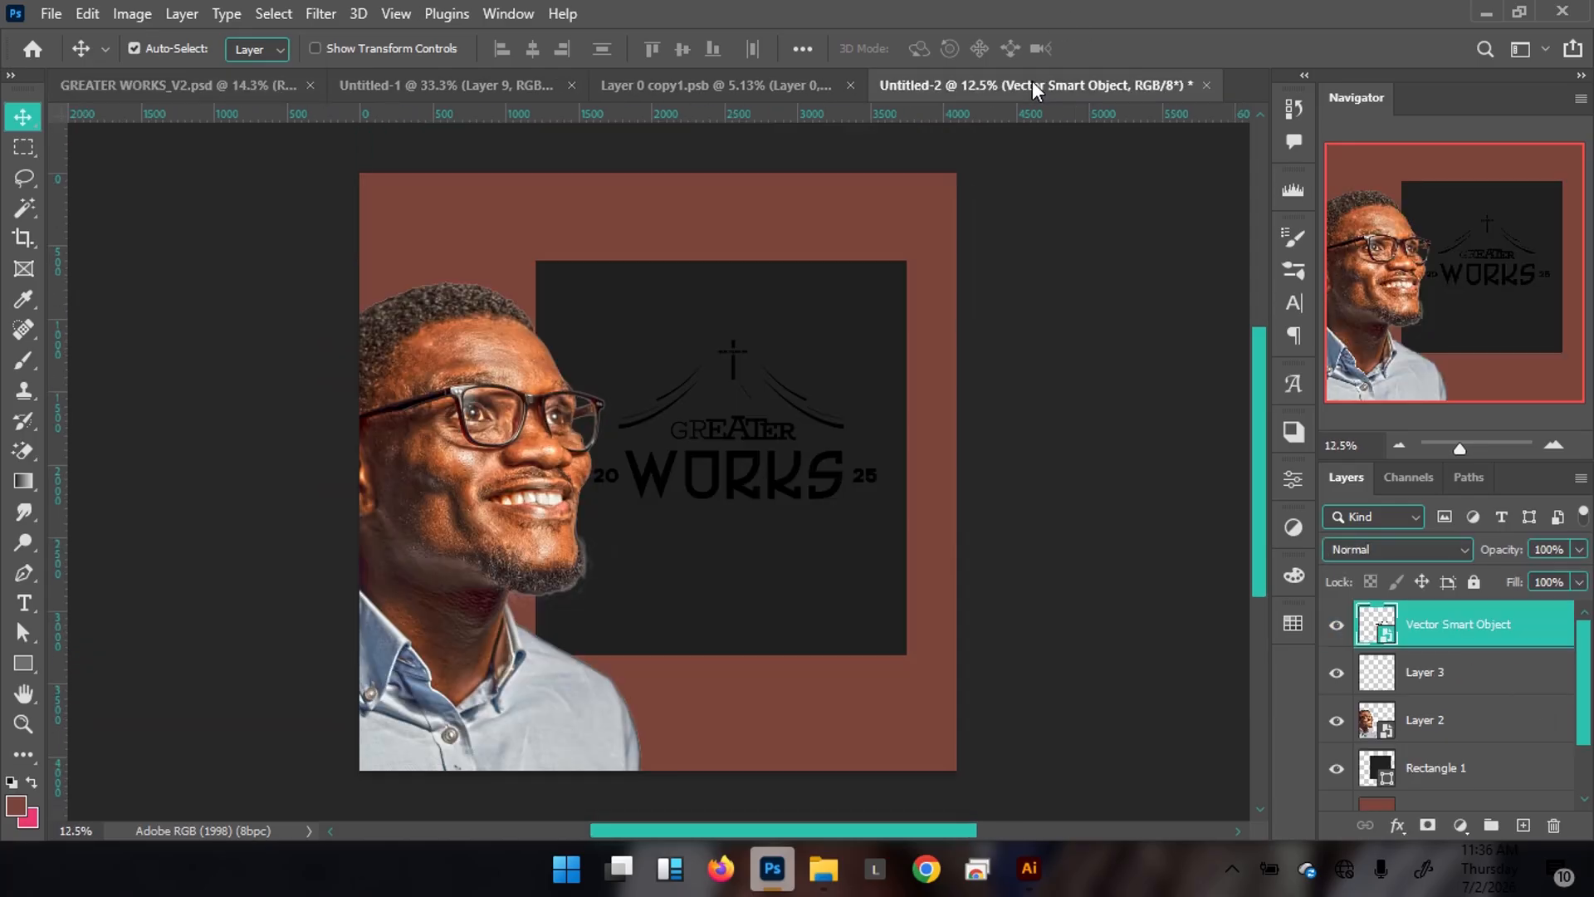
Add a new layer on top and draw a circle about 1136 px wide over the dark rectangle's upper-left corner
left_click(1524, 826)
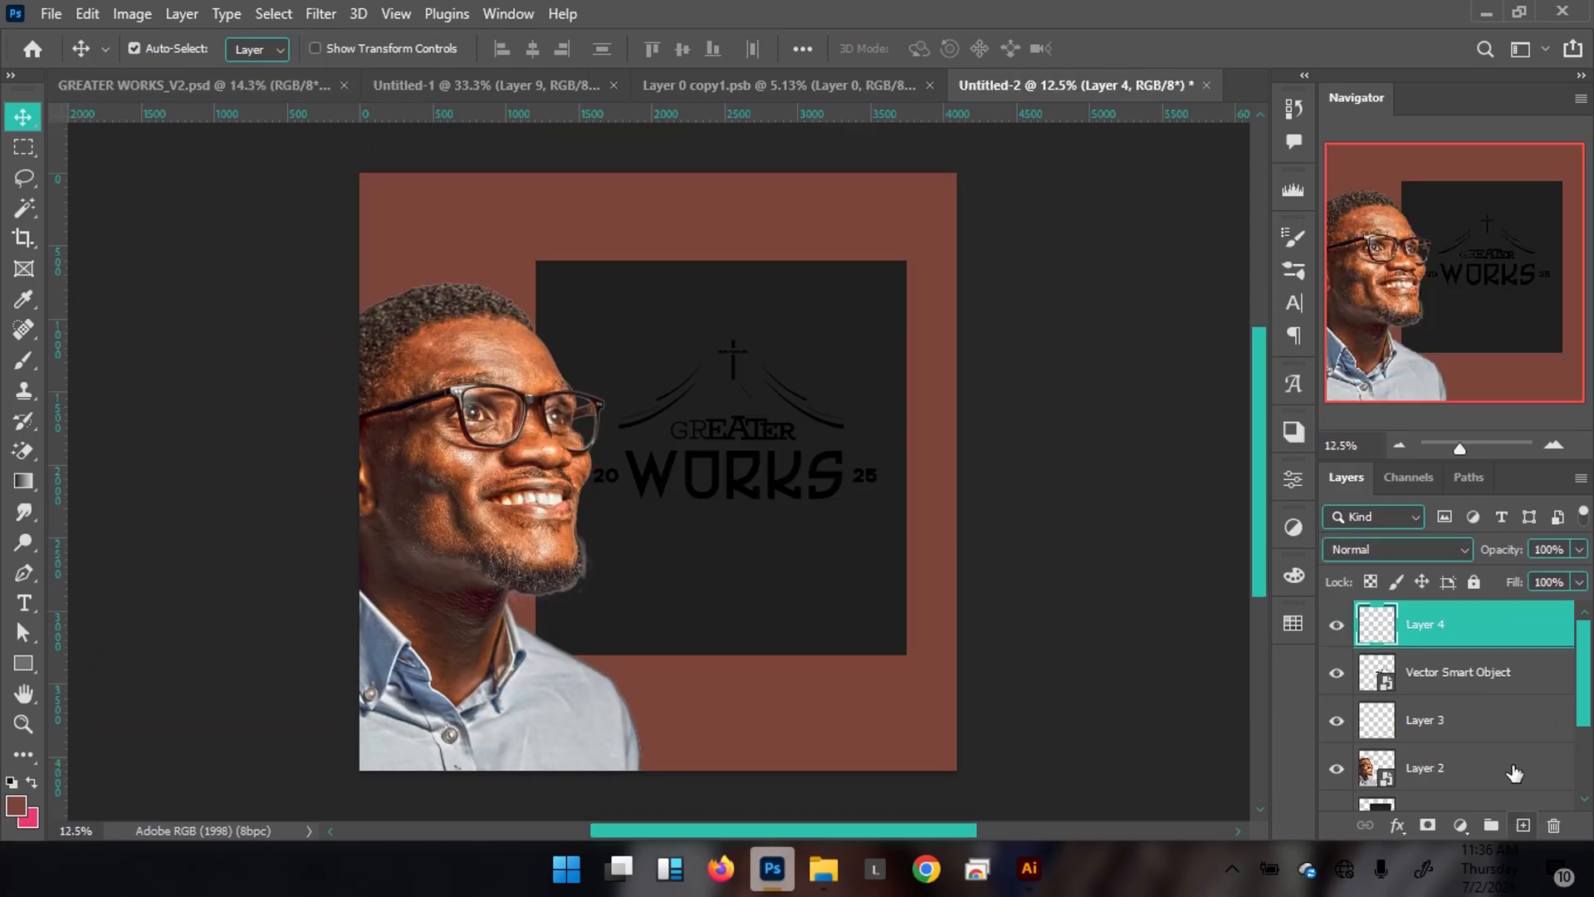
key("u")
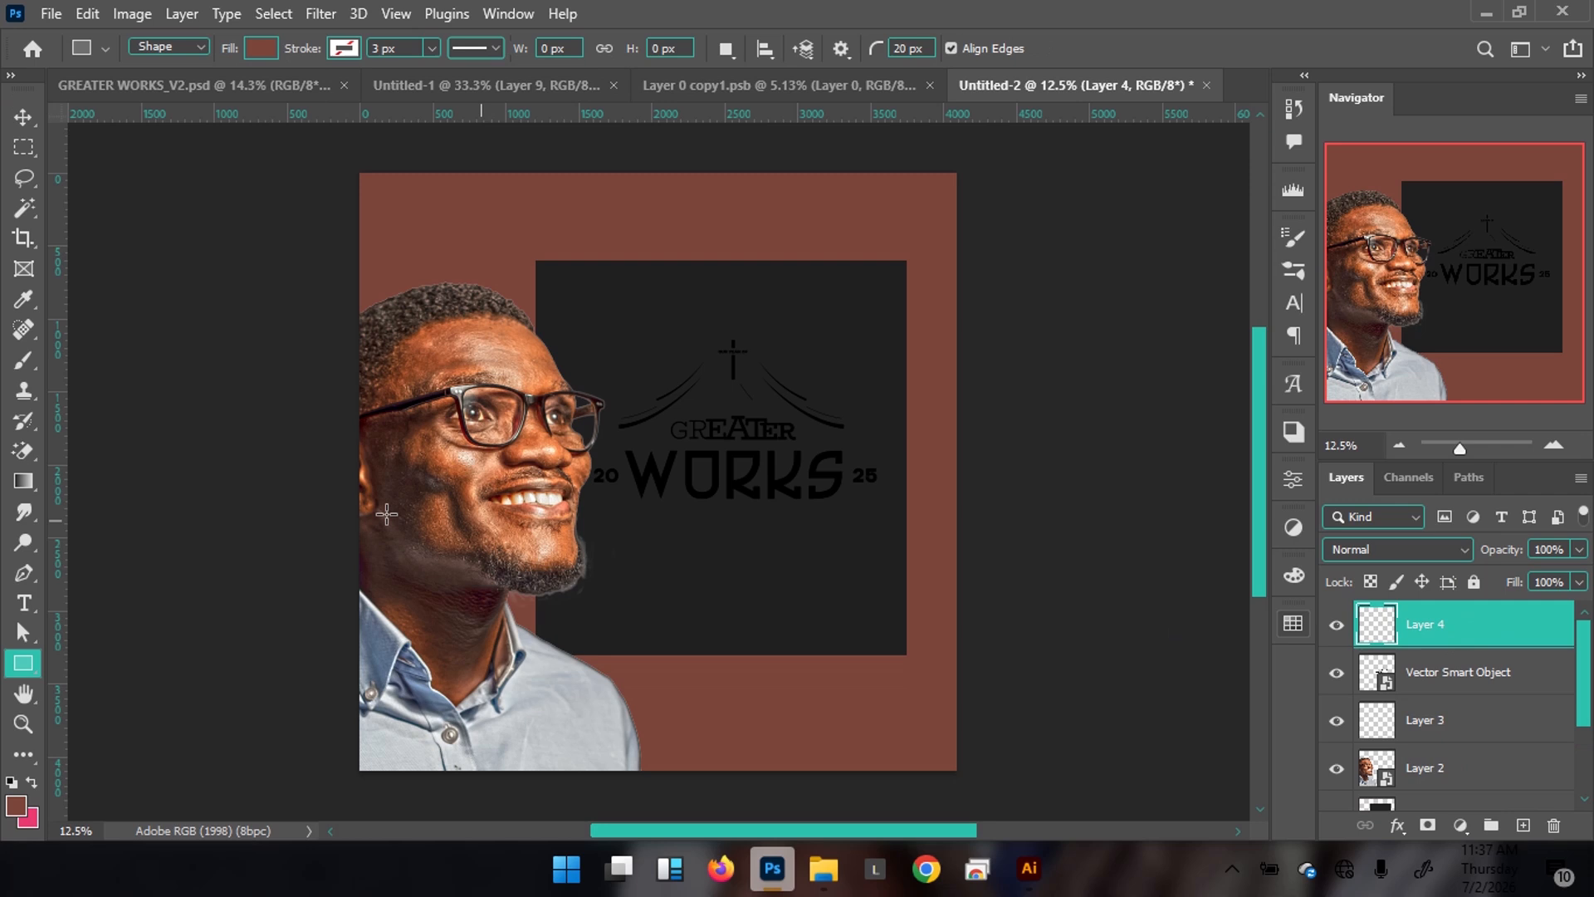
right_click(23, 664)
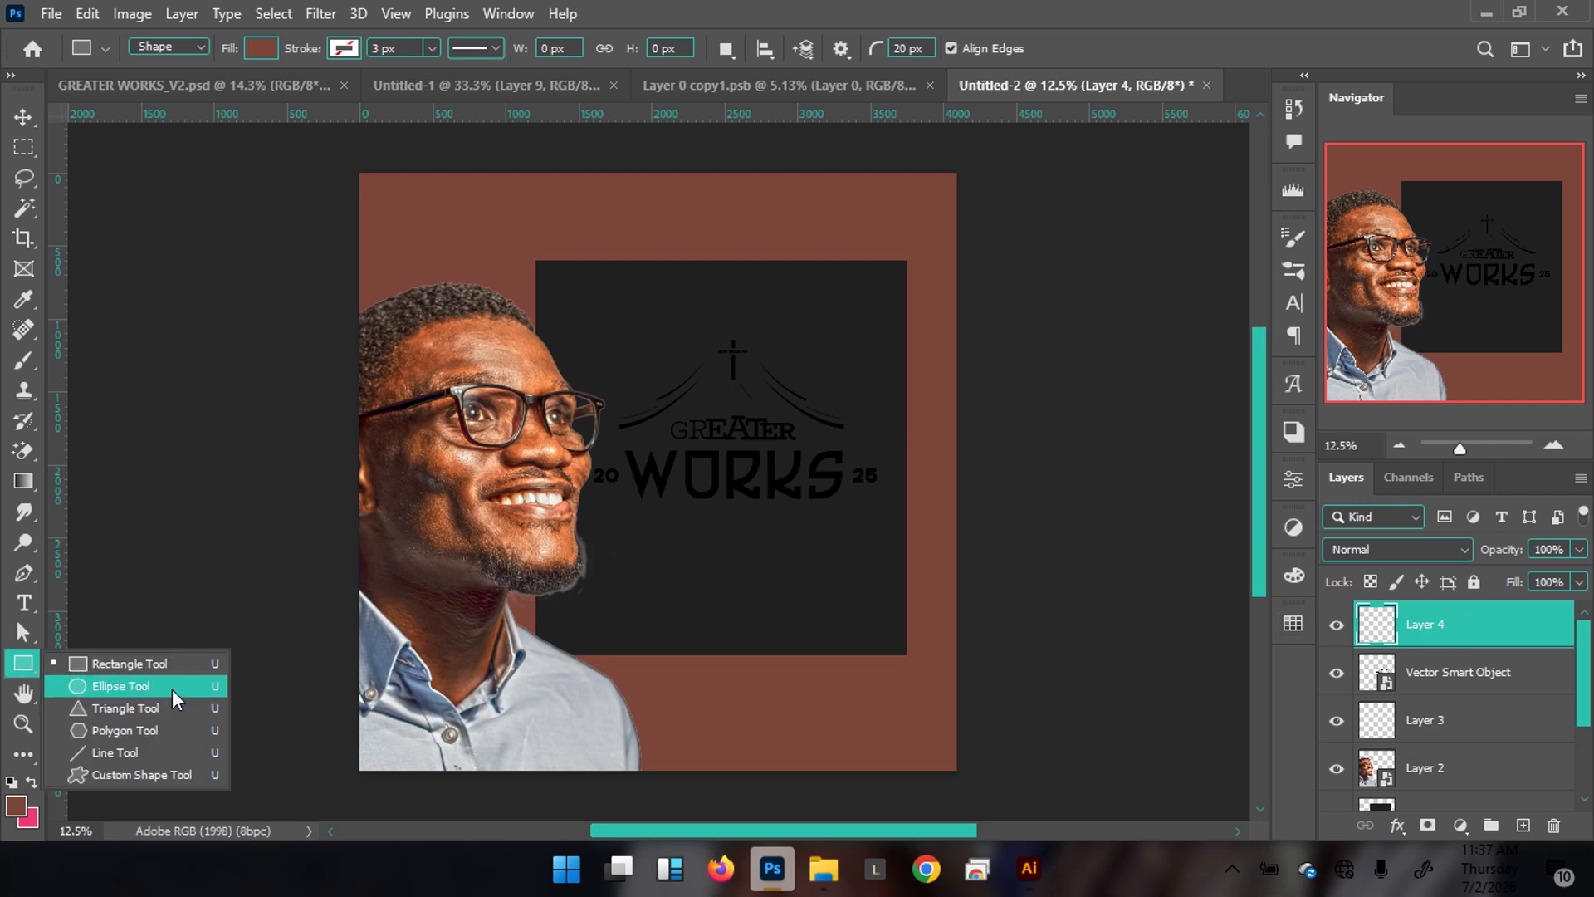
left_click(172, 689)
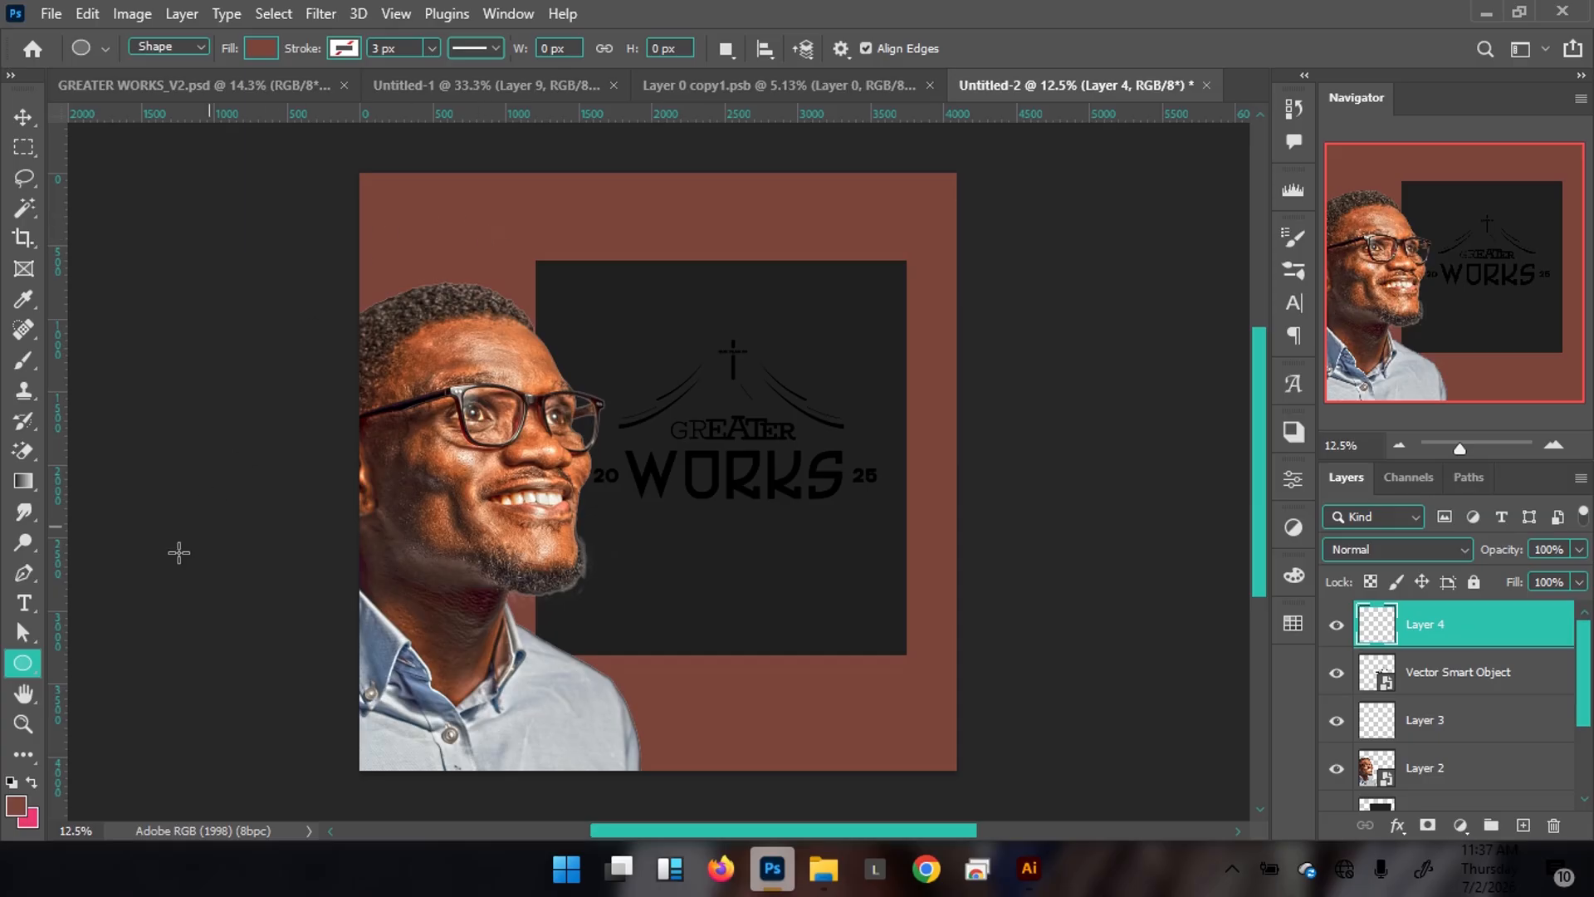
left_click_drag(503, 224, 667, 425)
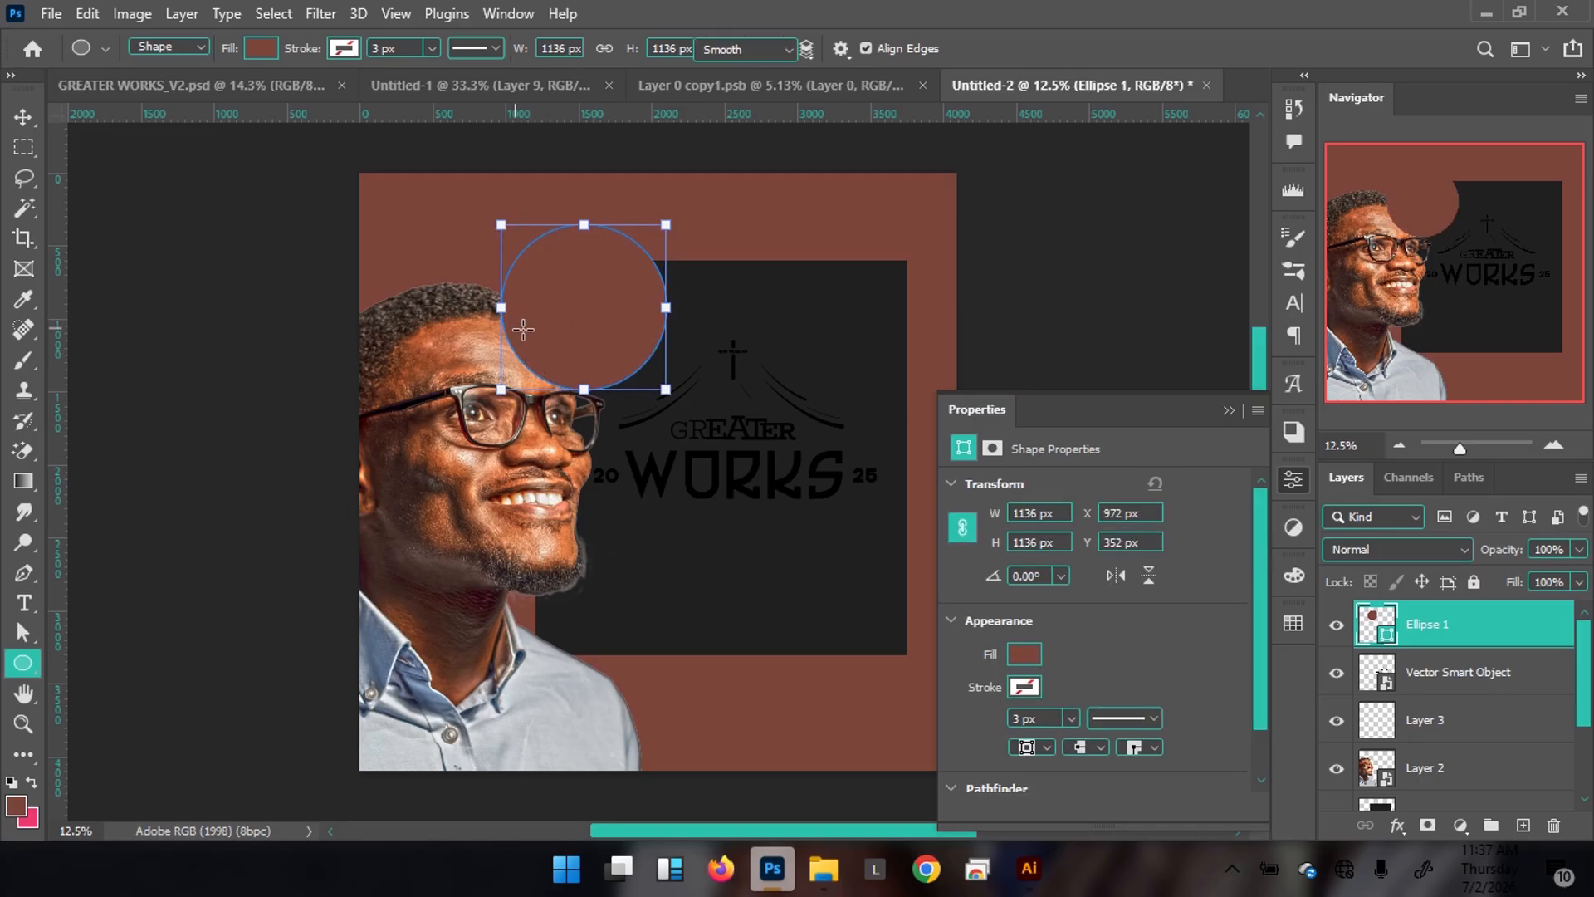
Place type on the circle's path and fill it with light vertical bars in 45 pt Neue Machina Ultrabold
key("t")
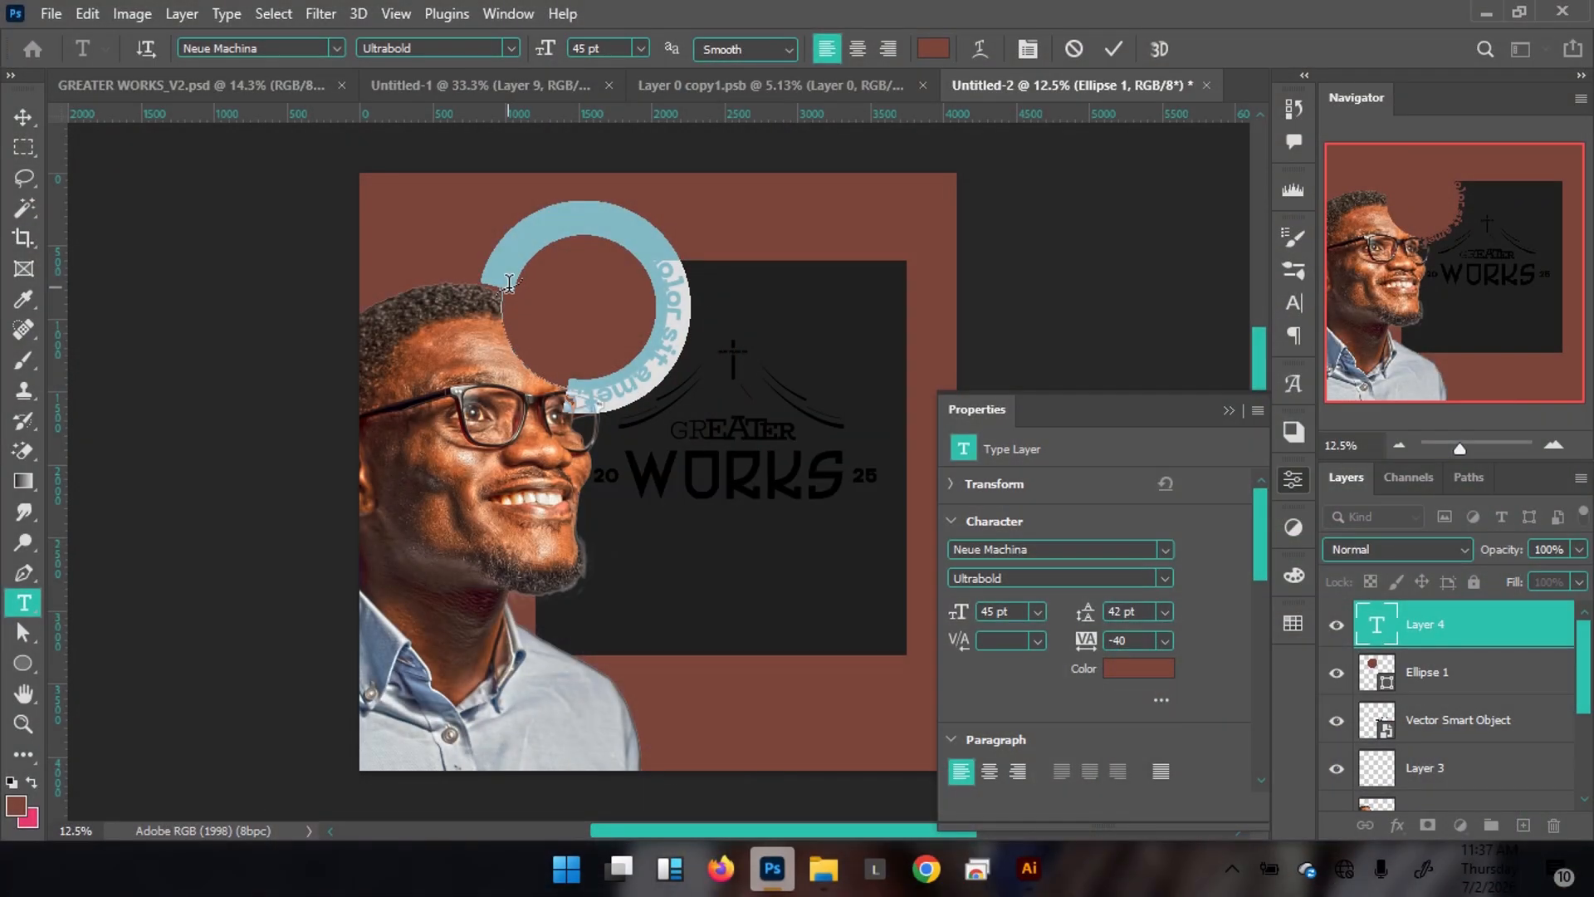
left_click(509, 283)
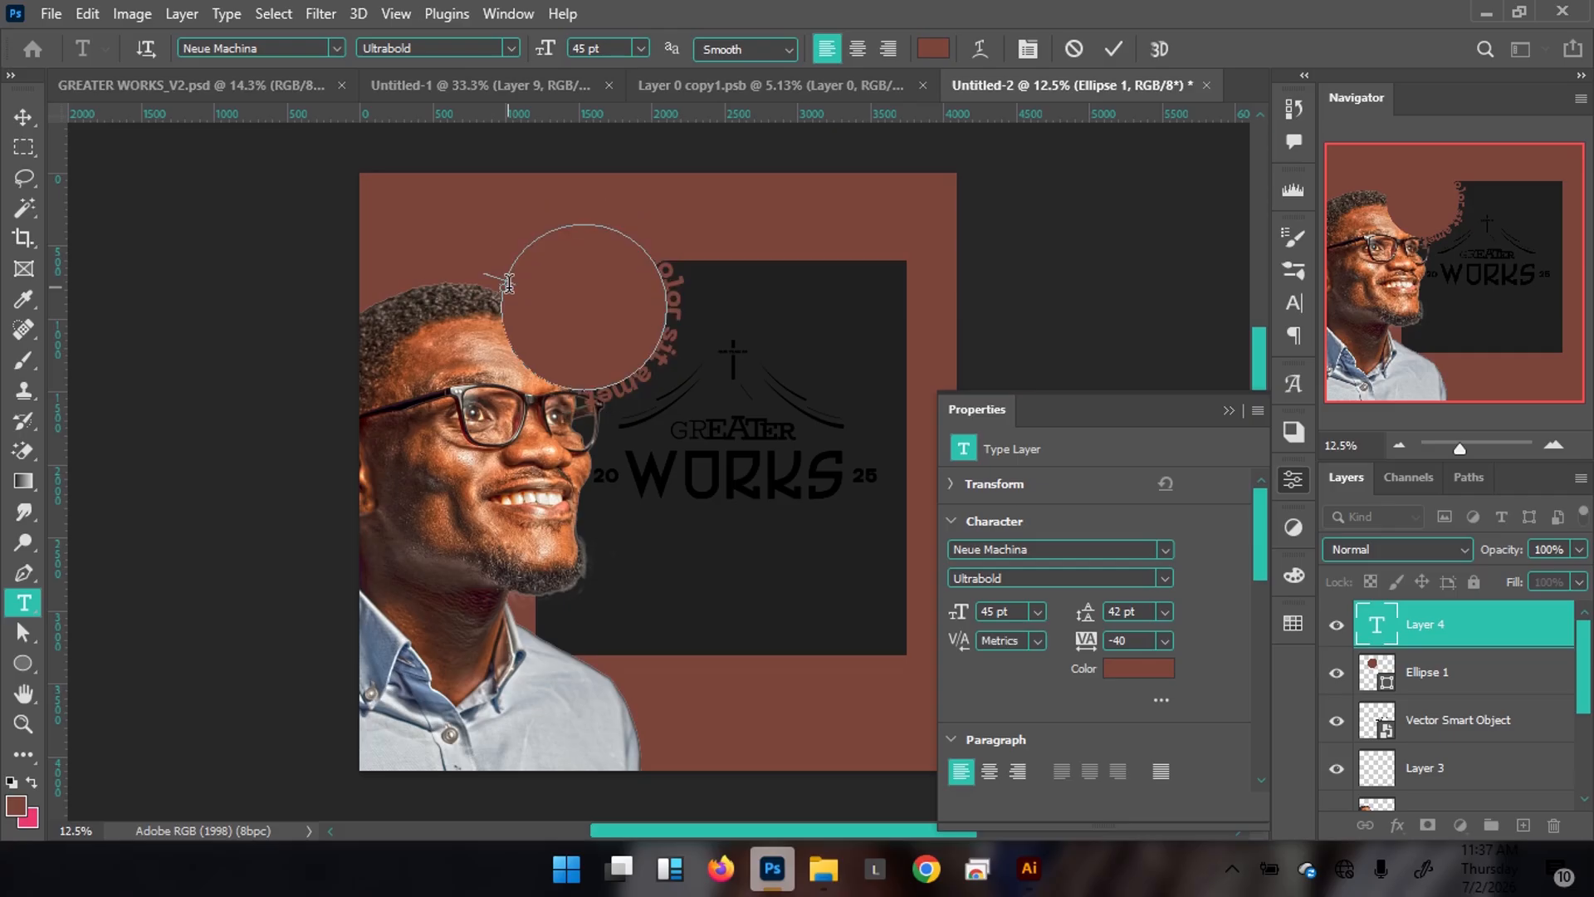
type("t")
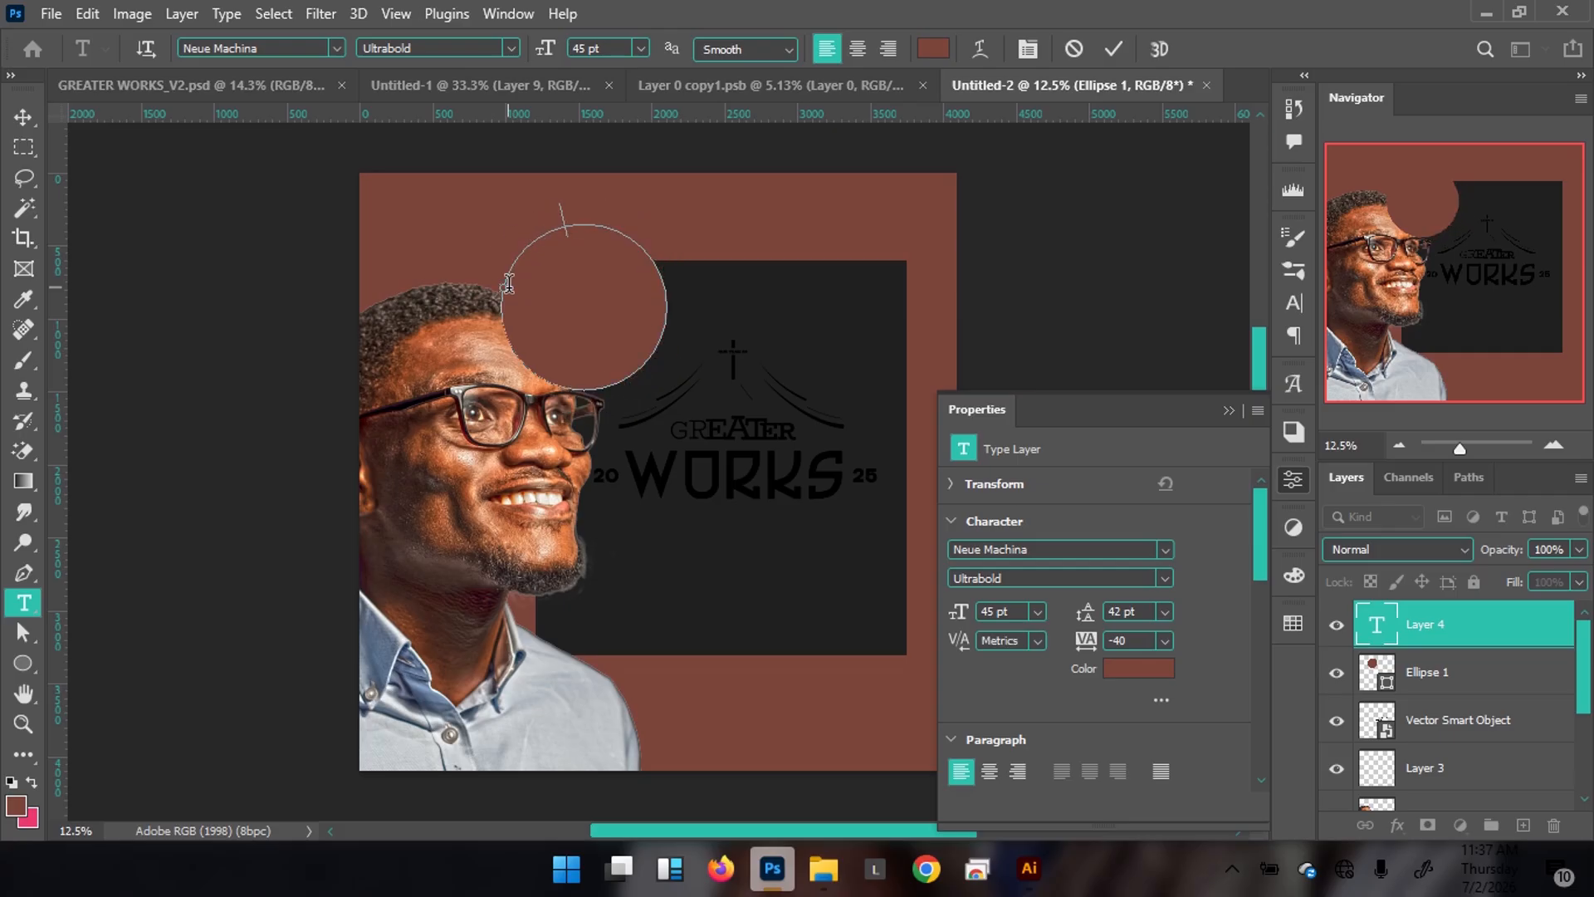
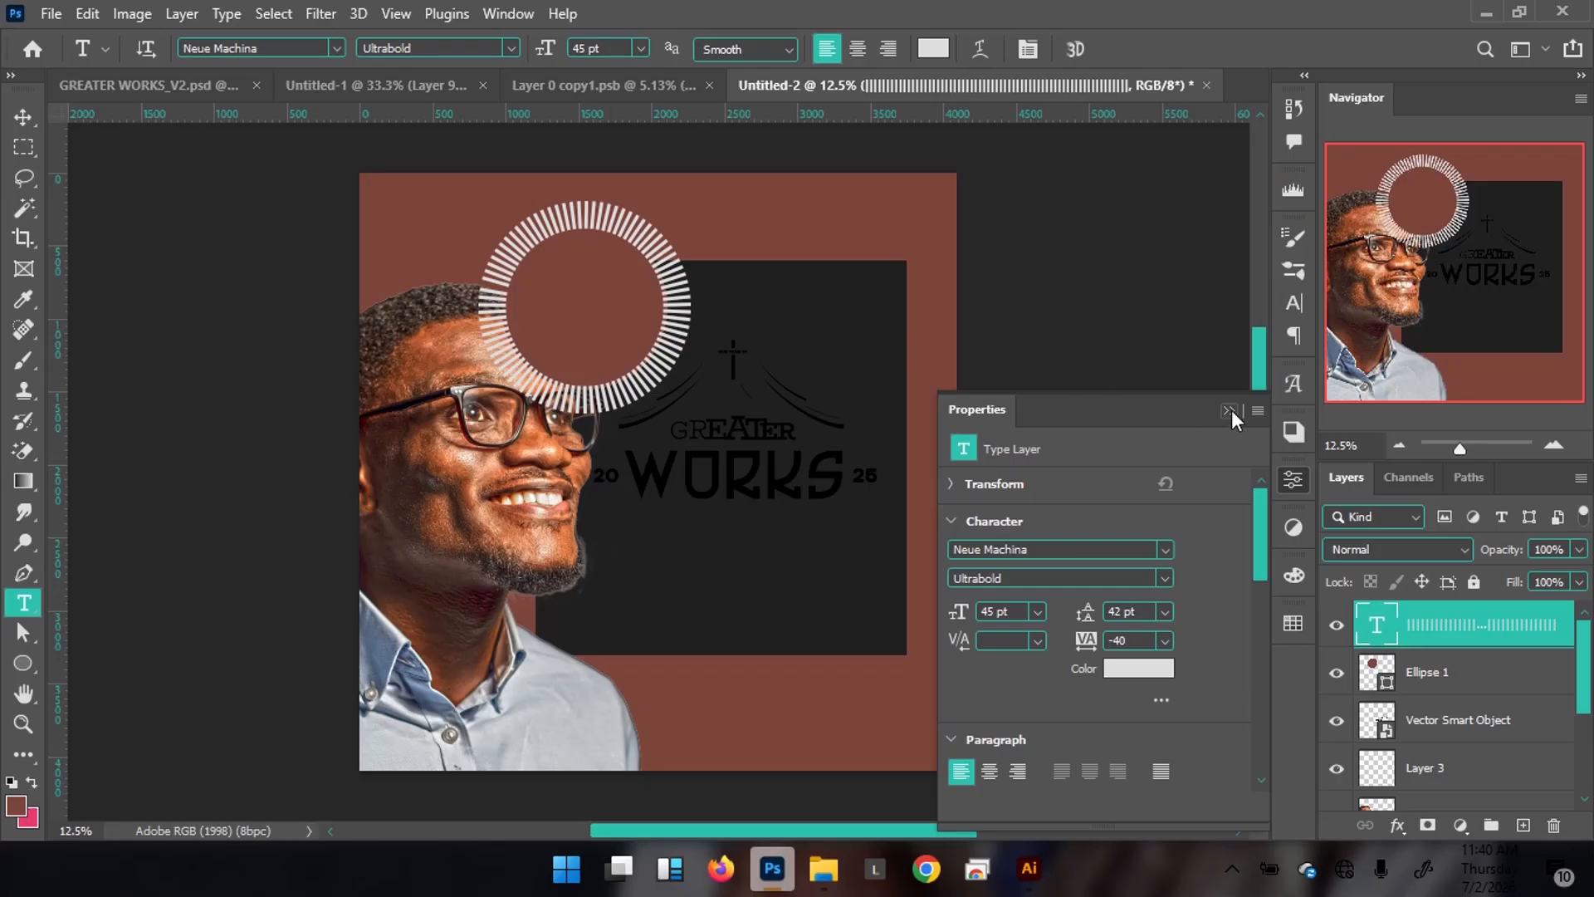
left_click(1228, 411)
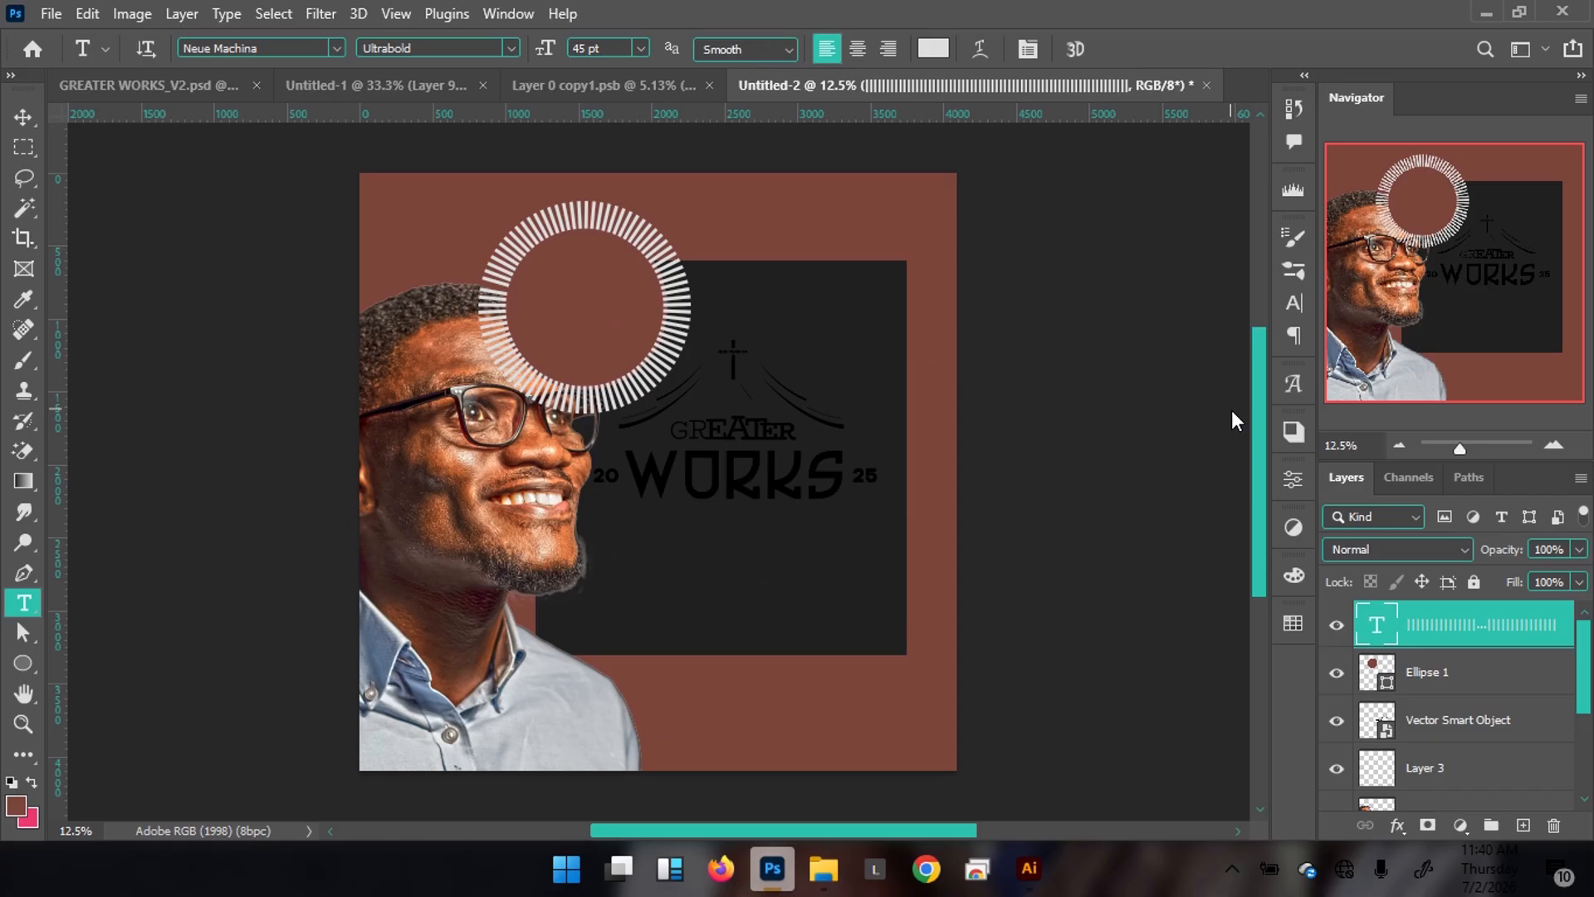
Reduce the size of all the vertical-bar text around the circle to 15 pt
left_click(604, 400)
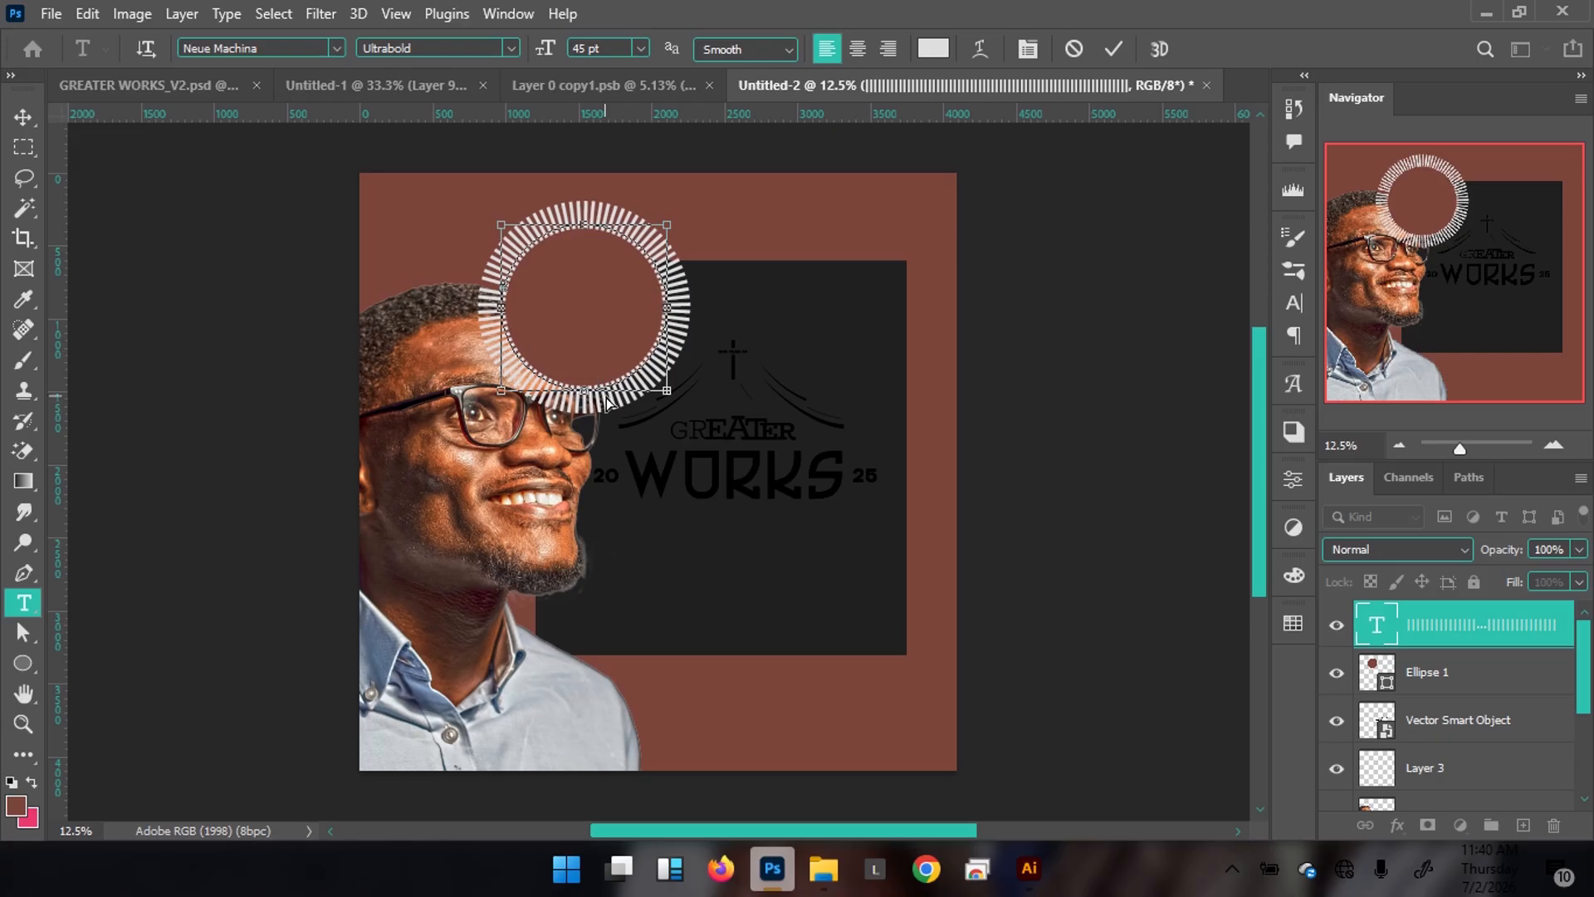
key("ctrl+a")
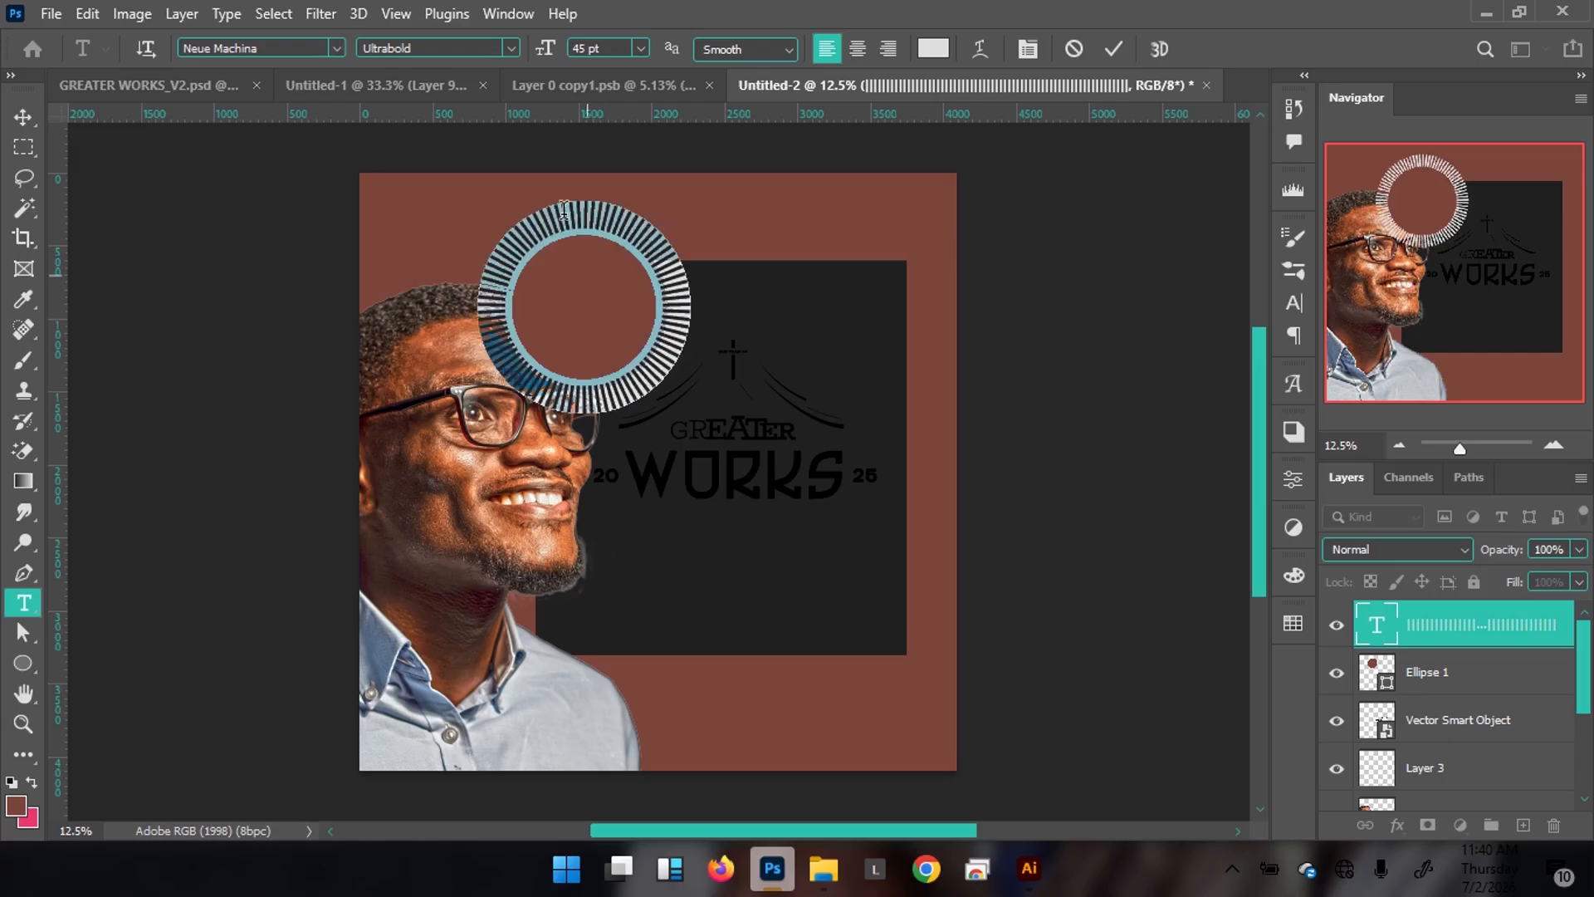
left_click_drag(548, 52, 520, 58)
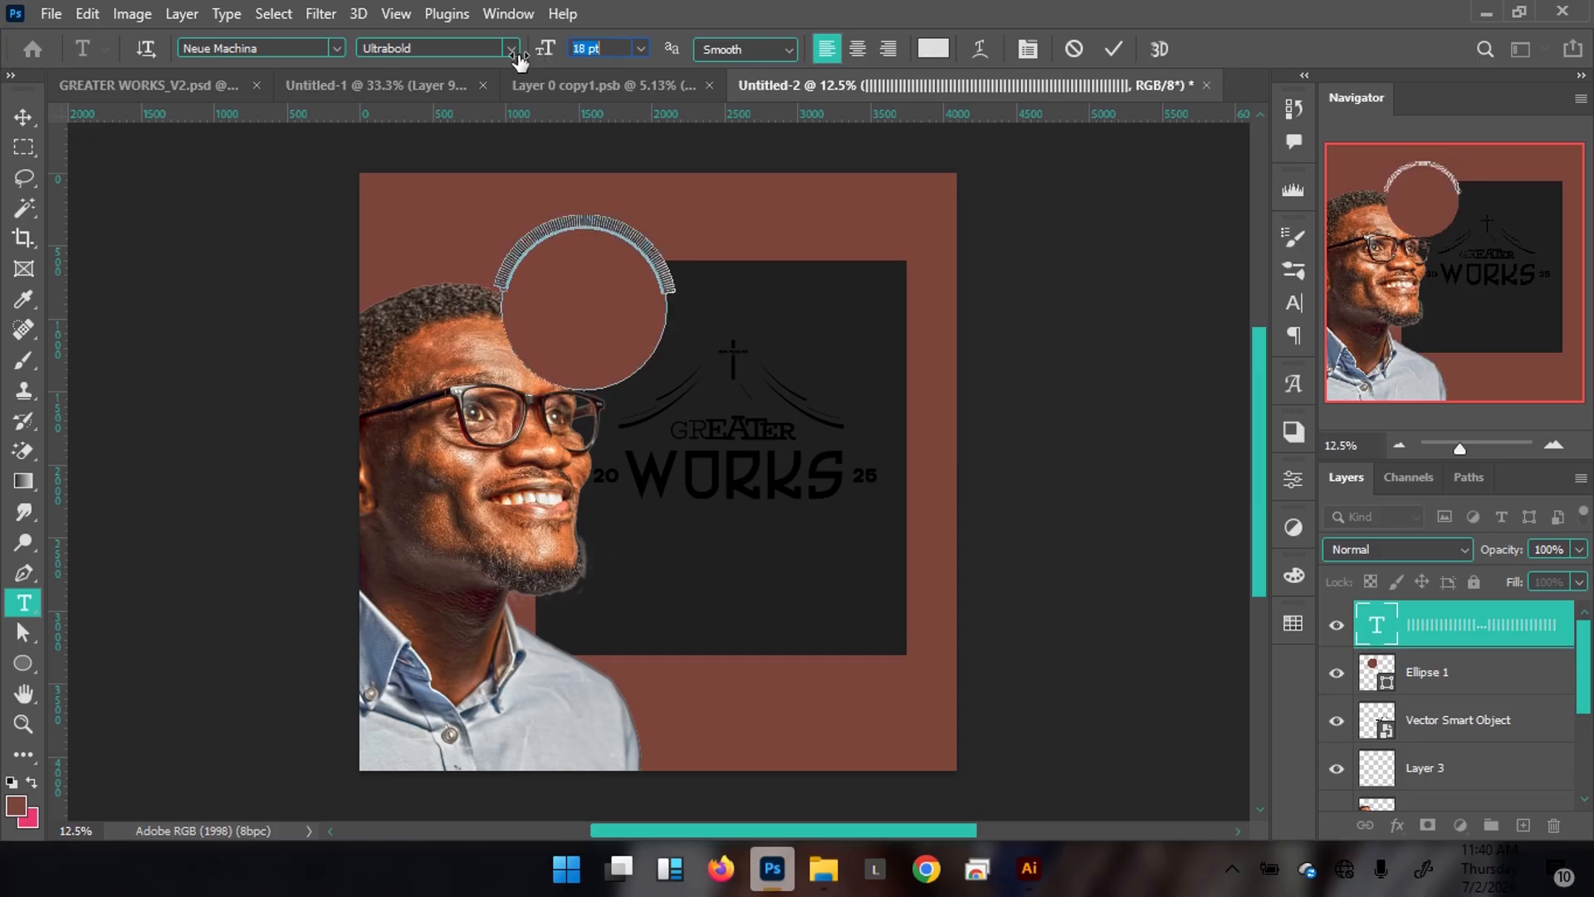
left_click_drag(520, 60, 513, 61)
key("Return")
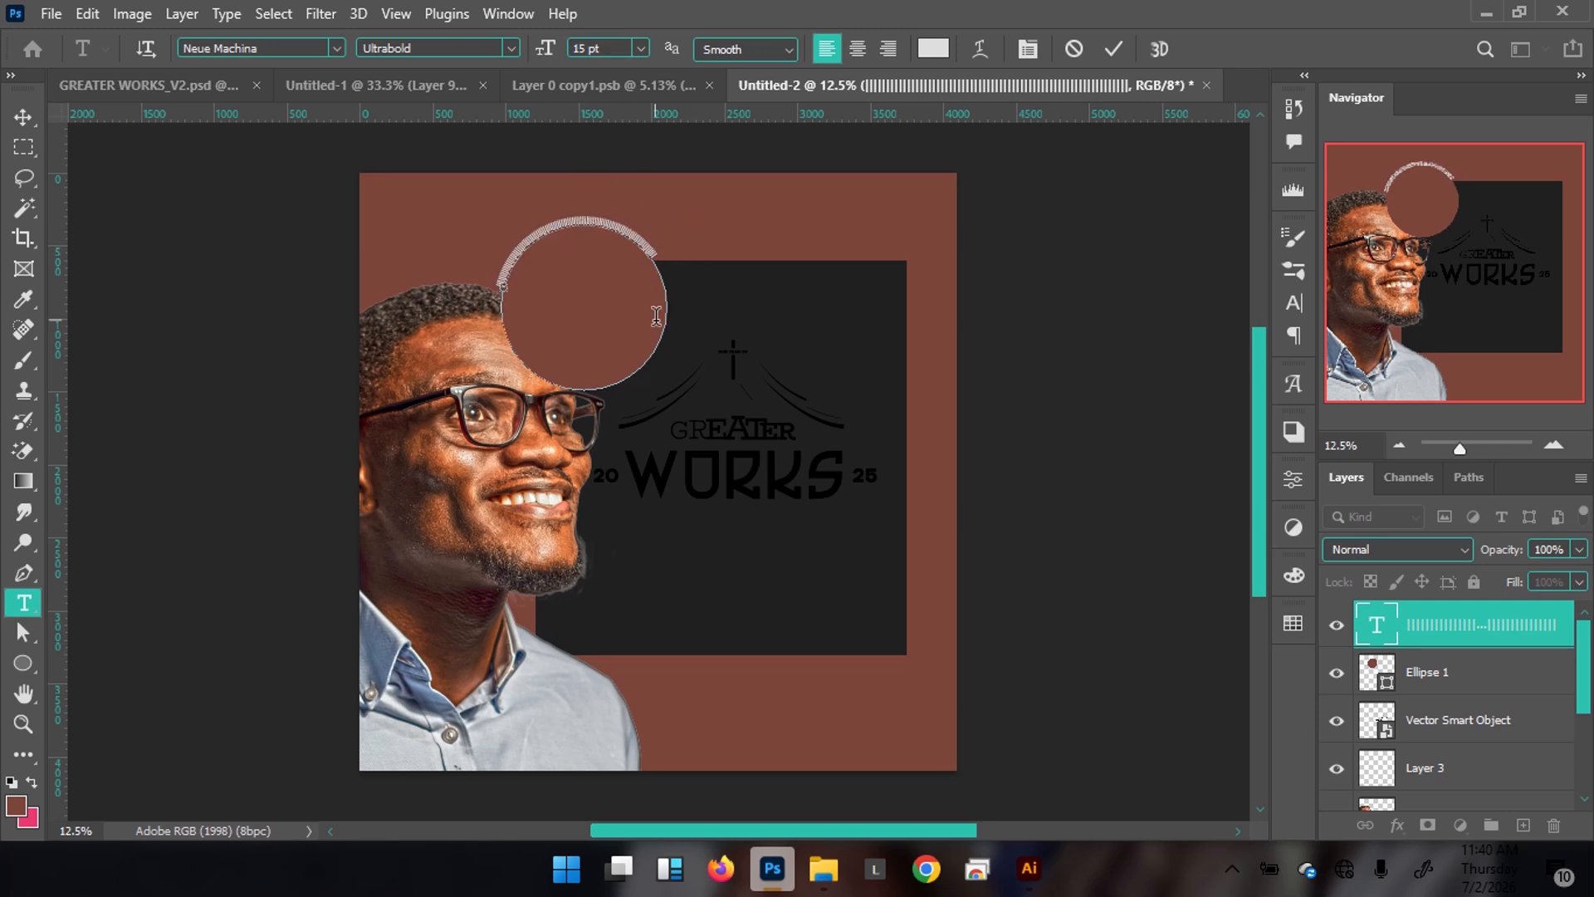
Add more vertical bars until they close the ring around the circle, and hide the filled circle layer
key("ctrl")
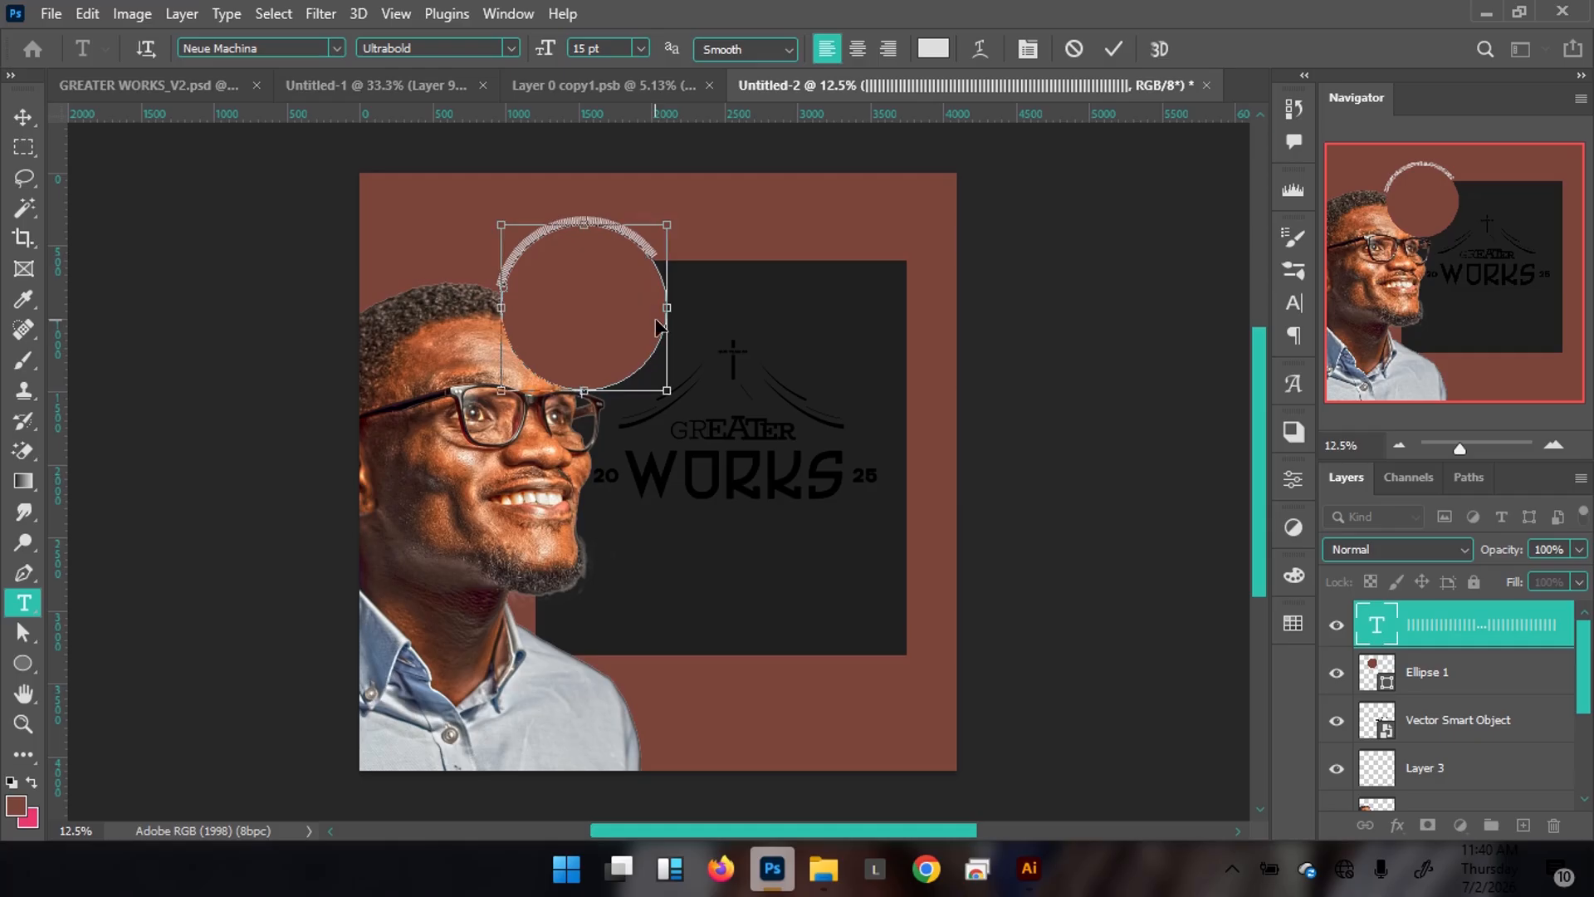
type("||||||||||||||||||||||||||||||||||||||||||||||||||||||||||||||||||||||")
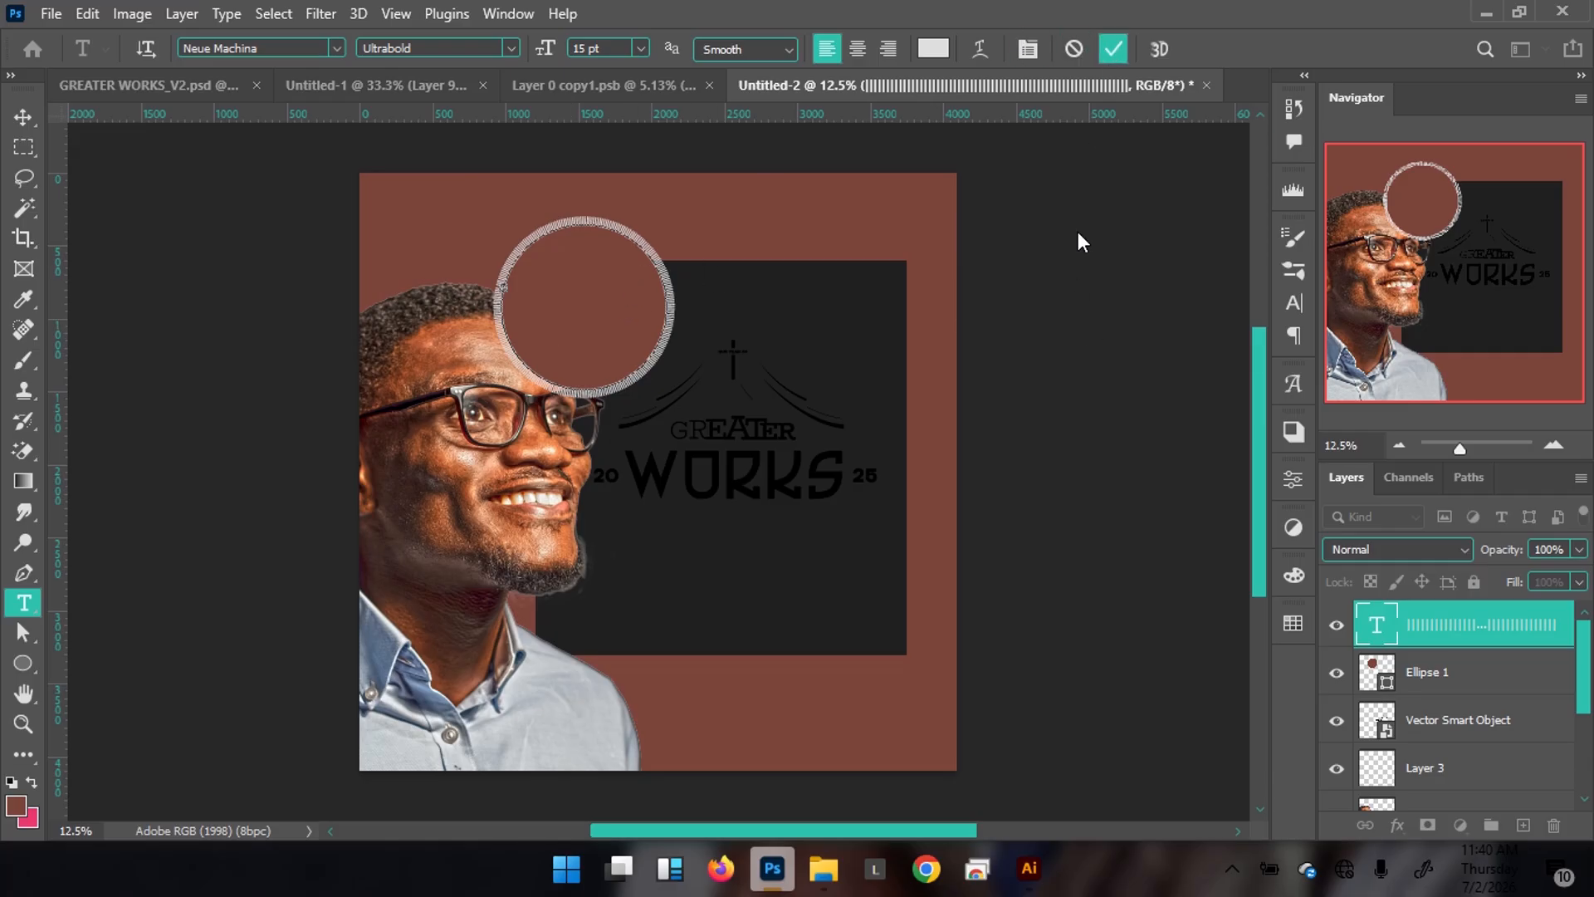
left_click(1334, 670)
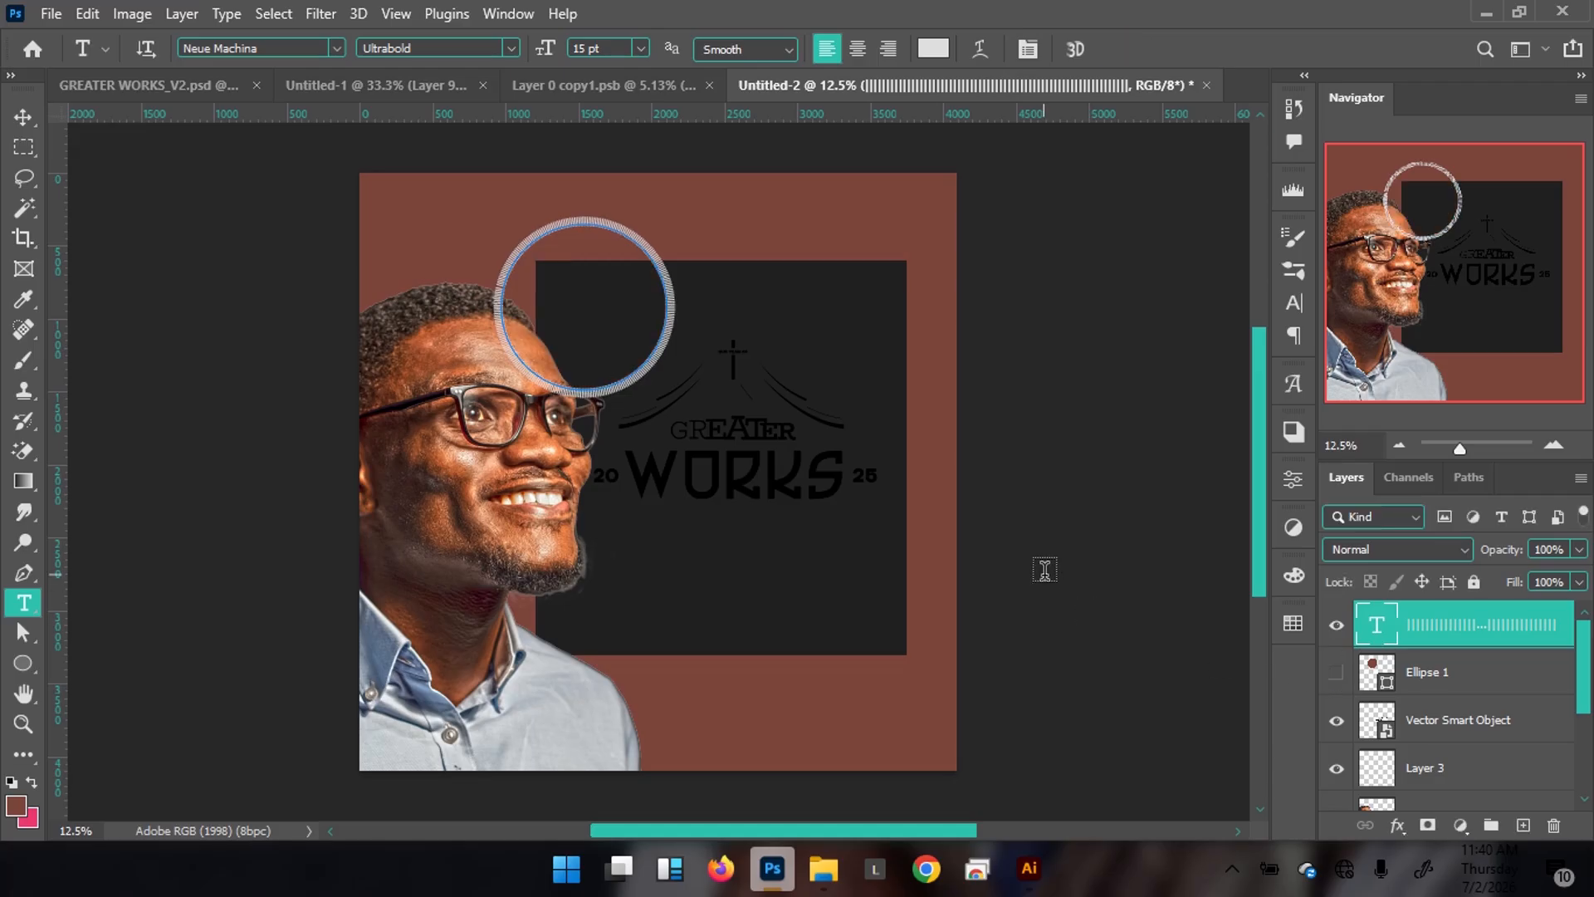
key("v")
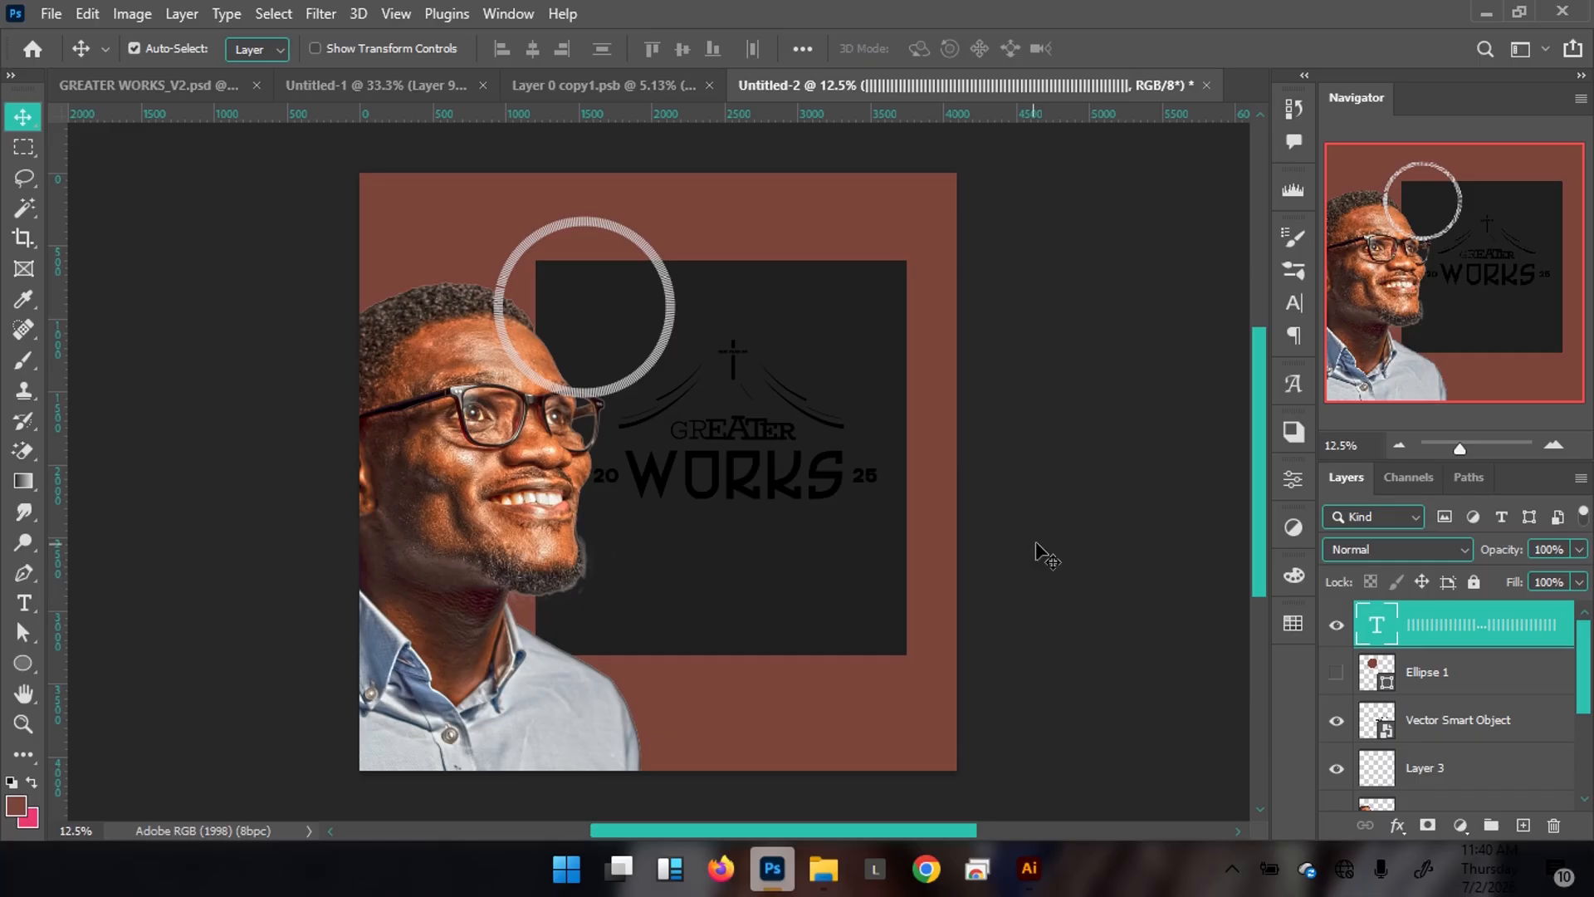
Scale down the vertical-bar ring together with the hidden circle, using the GREATER WORKS_V2.psd flyer as reference
left_click(176, 82)
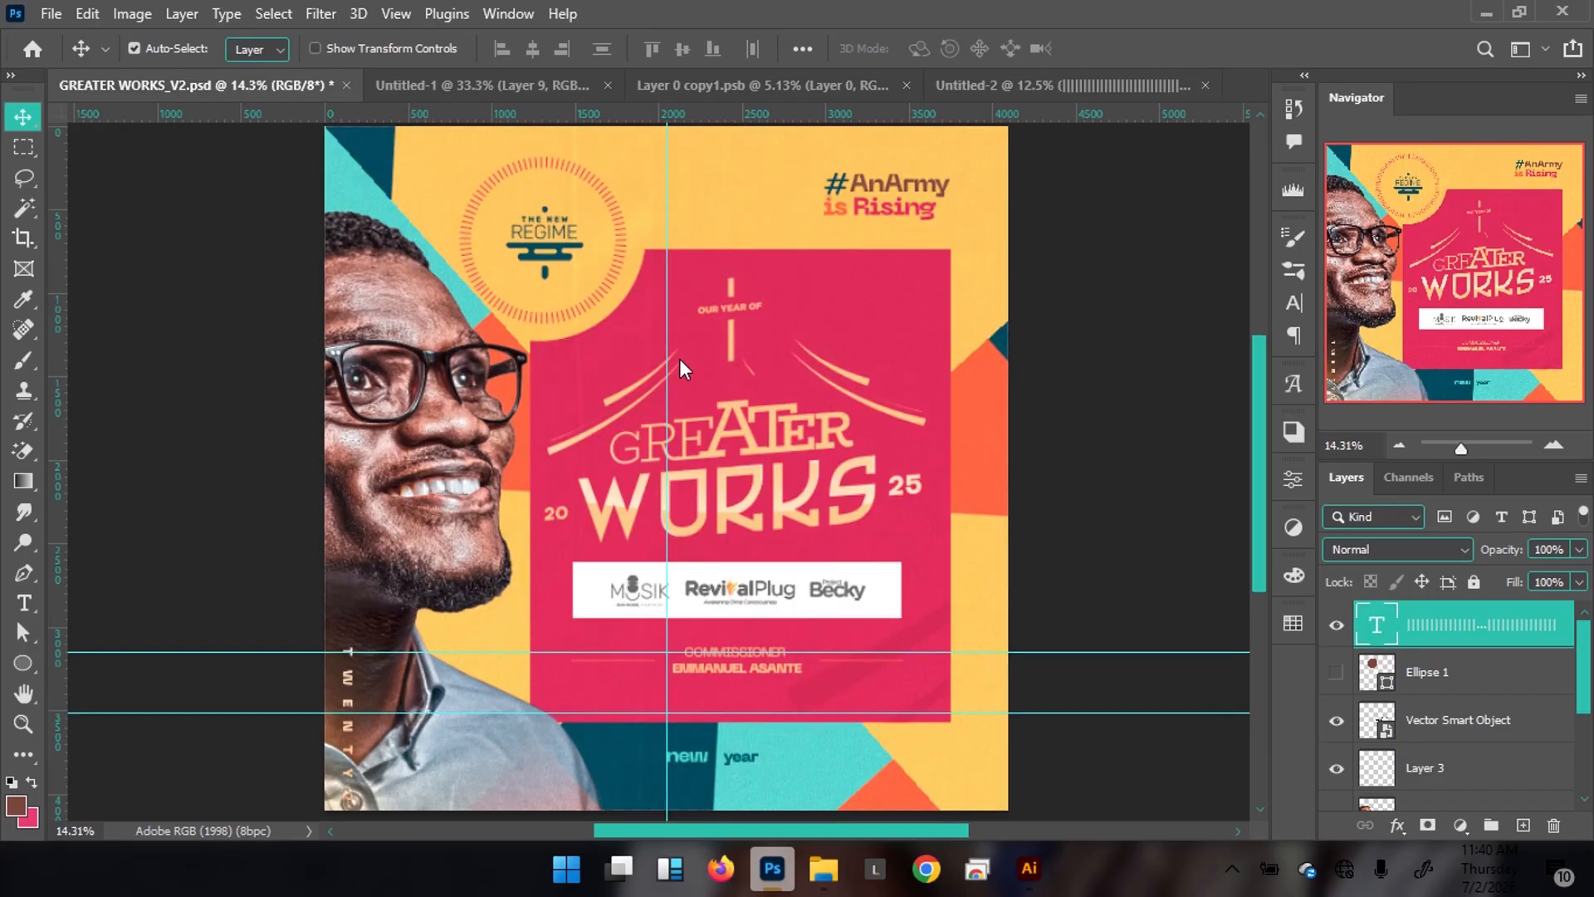
left_click(989, 83)
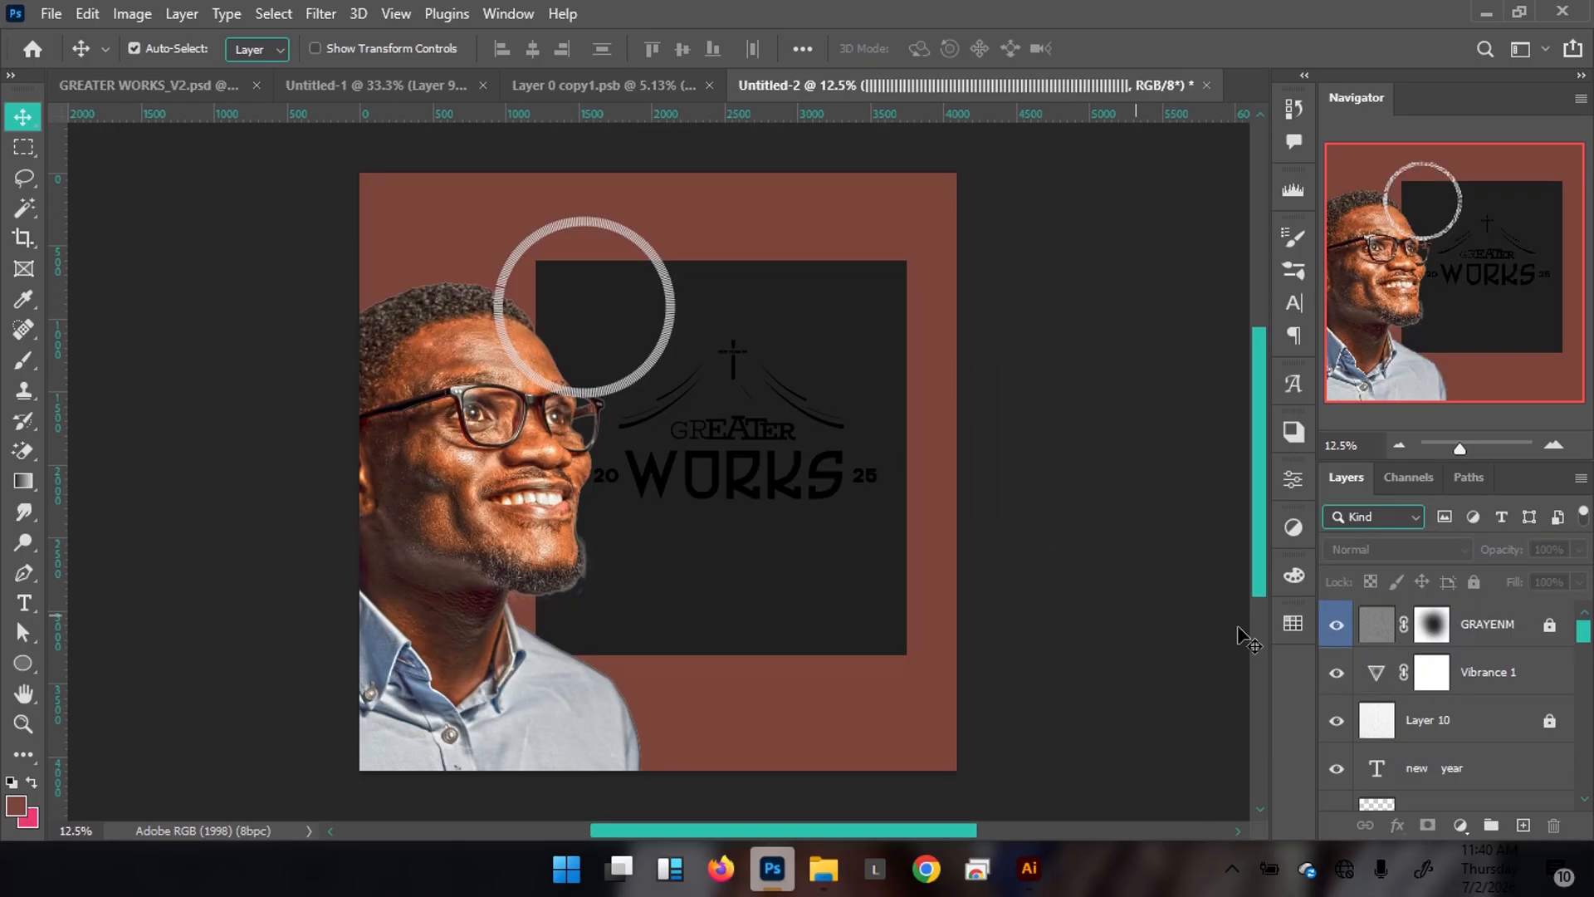
key("ctrl")
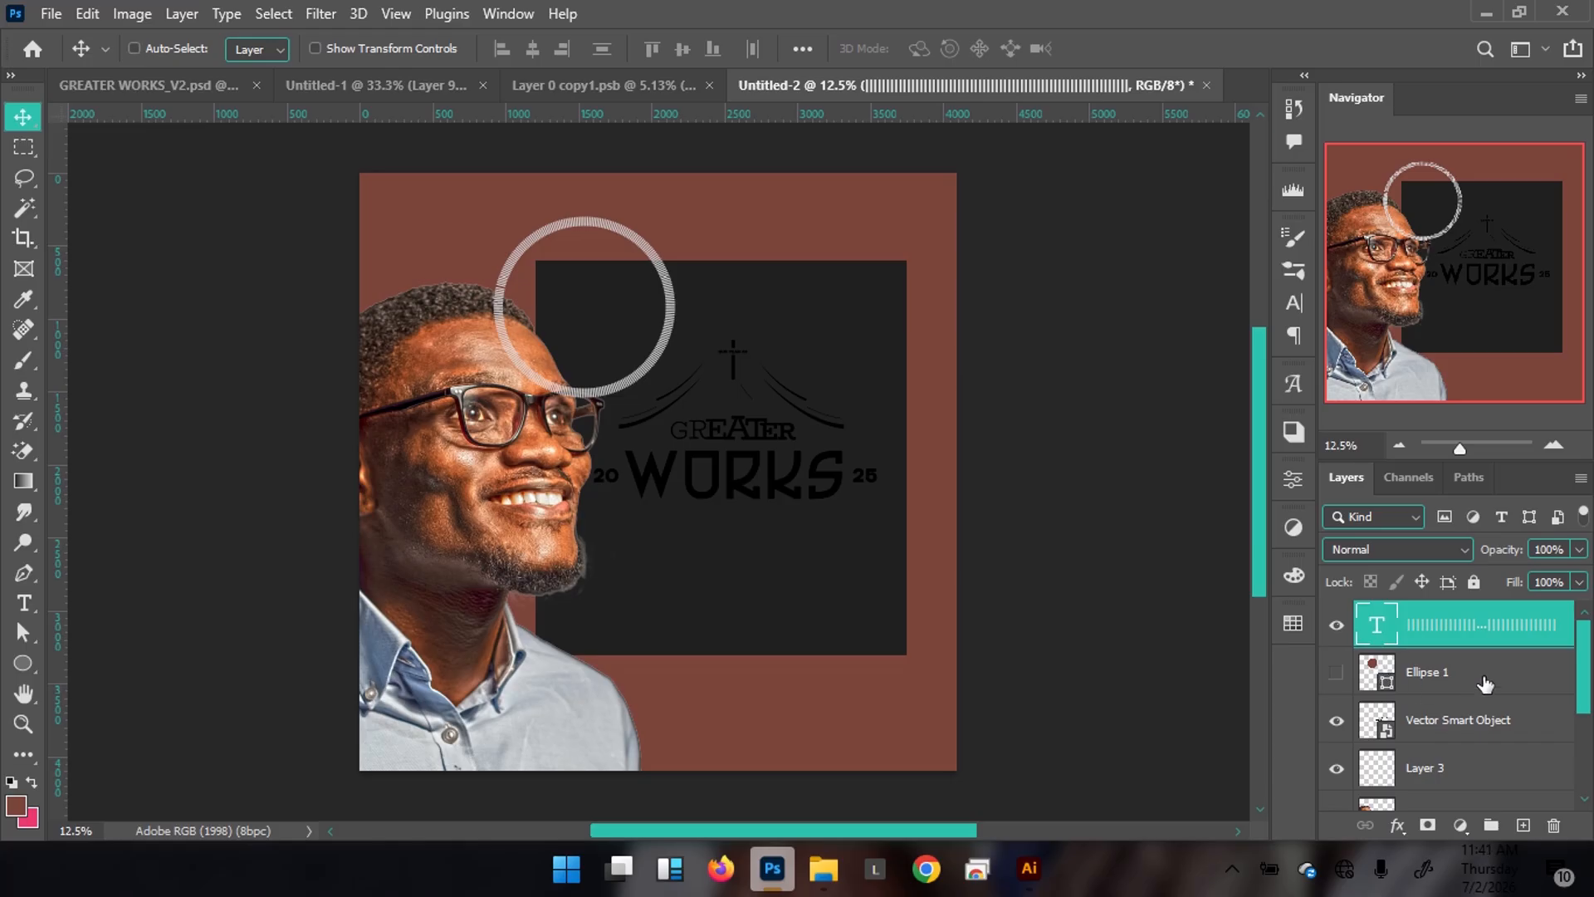
left_click(1485, 683, "ctrl")
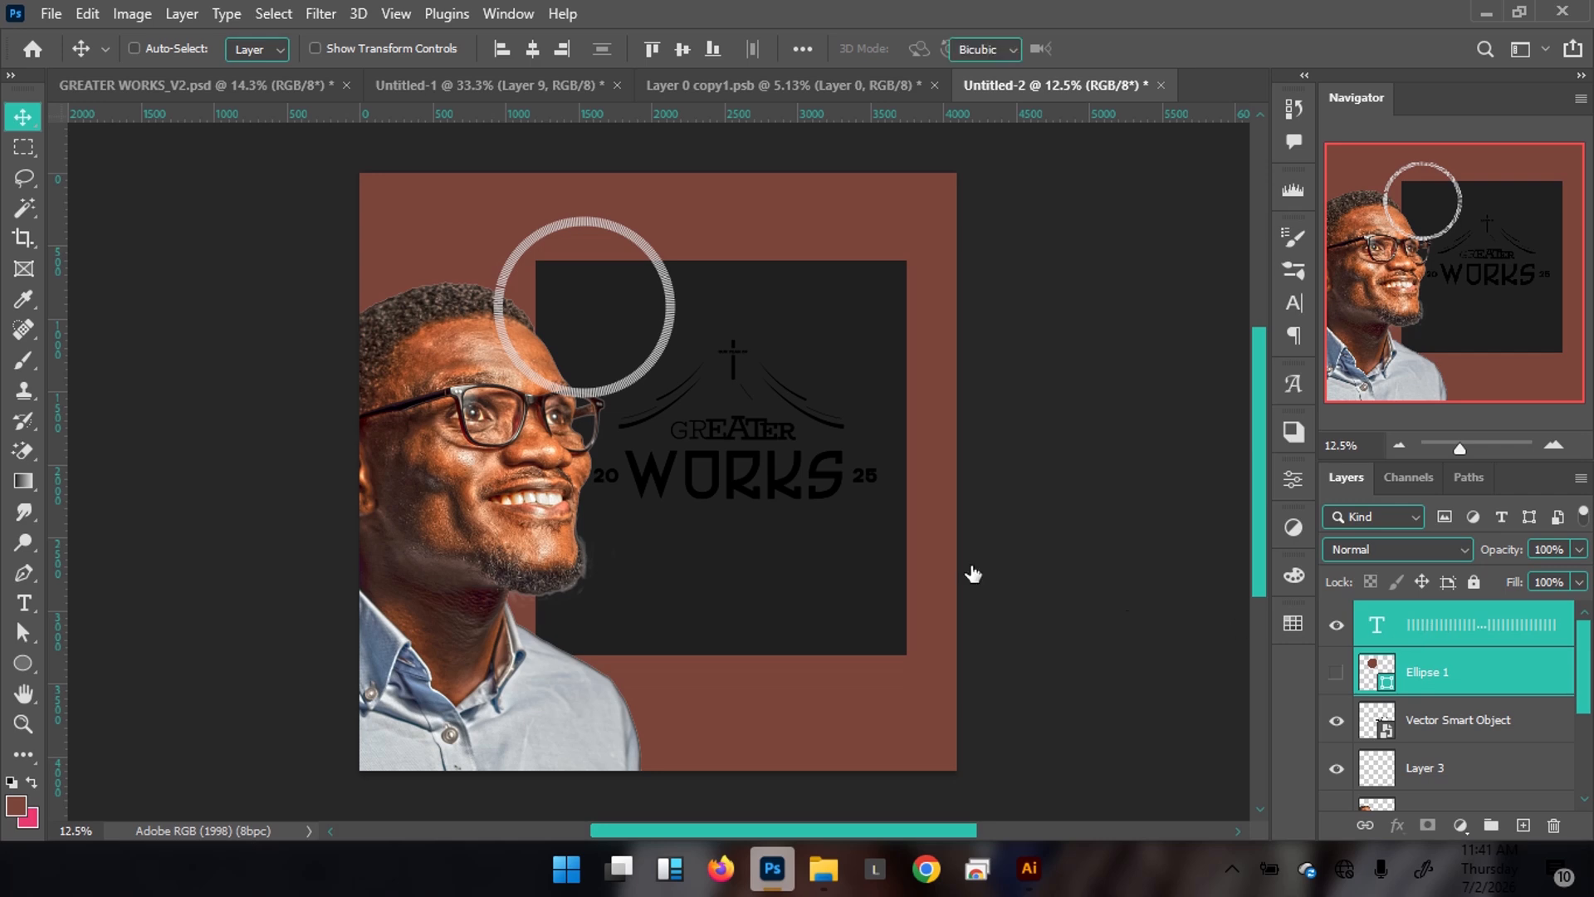
key("ctrl+t")
left_click_drag(670, 398, 612, 374)
left_click(1156, 50)
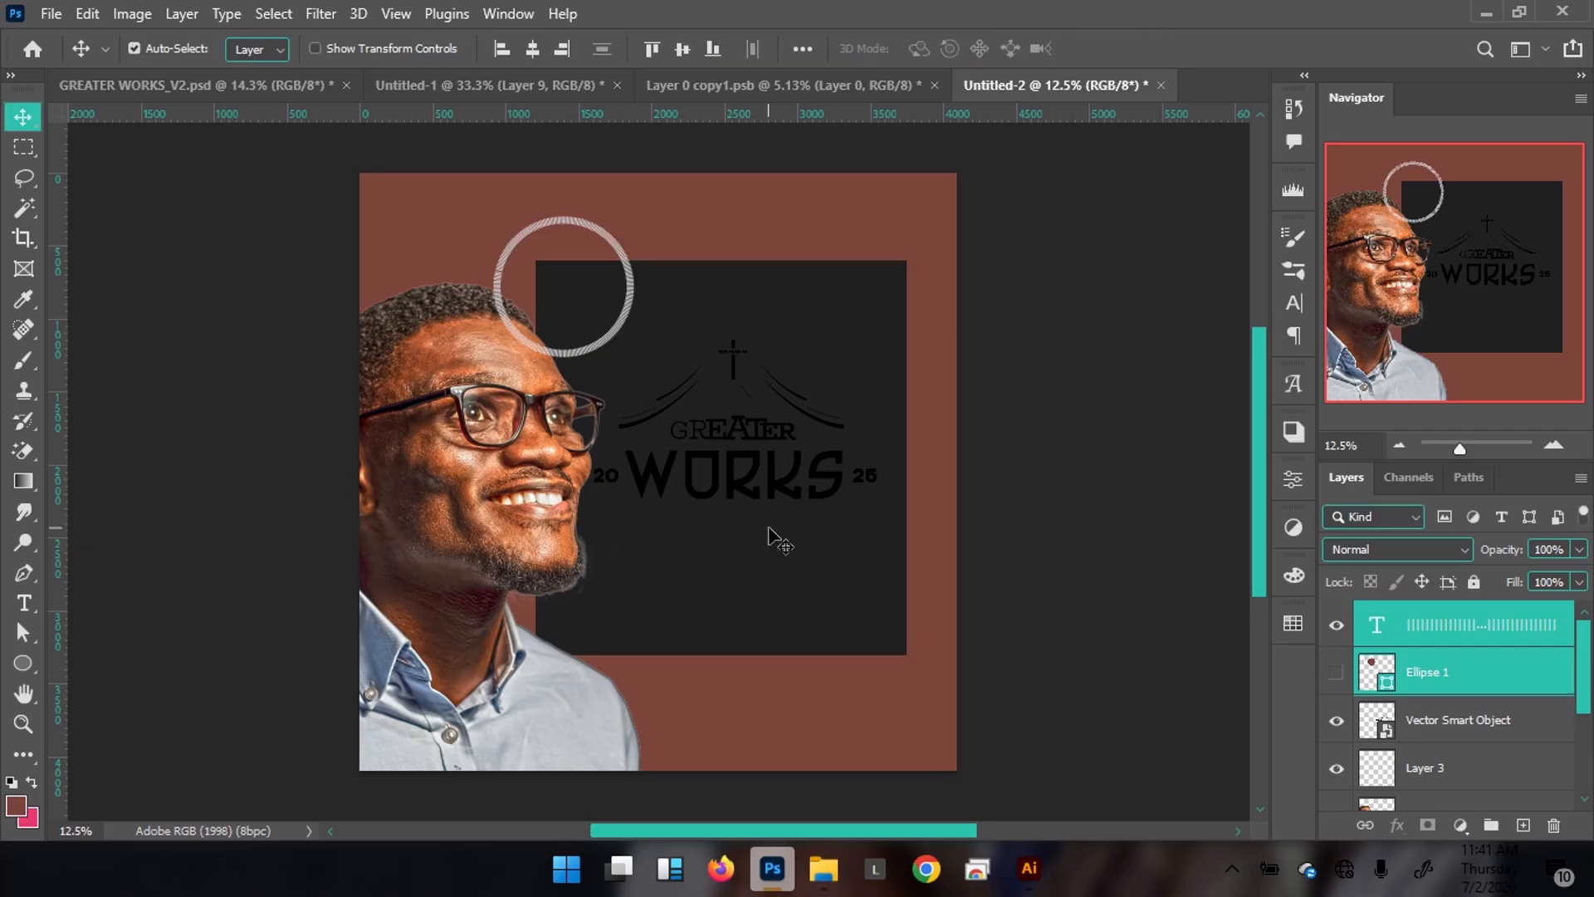
left_click(267, 92)
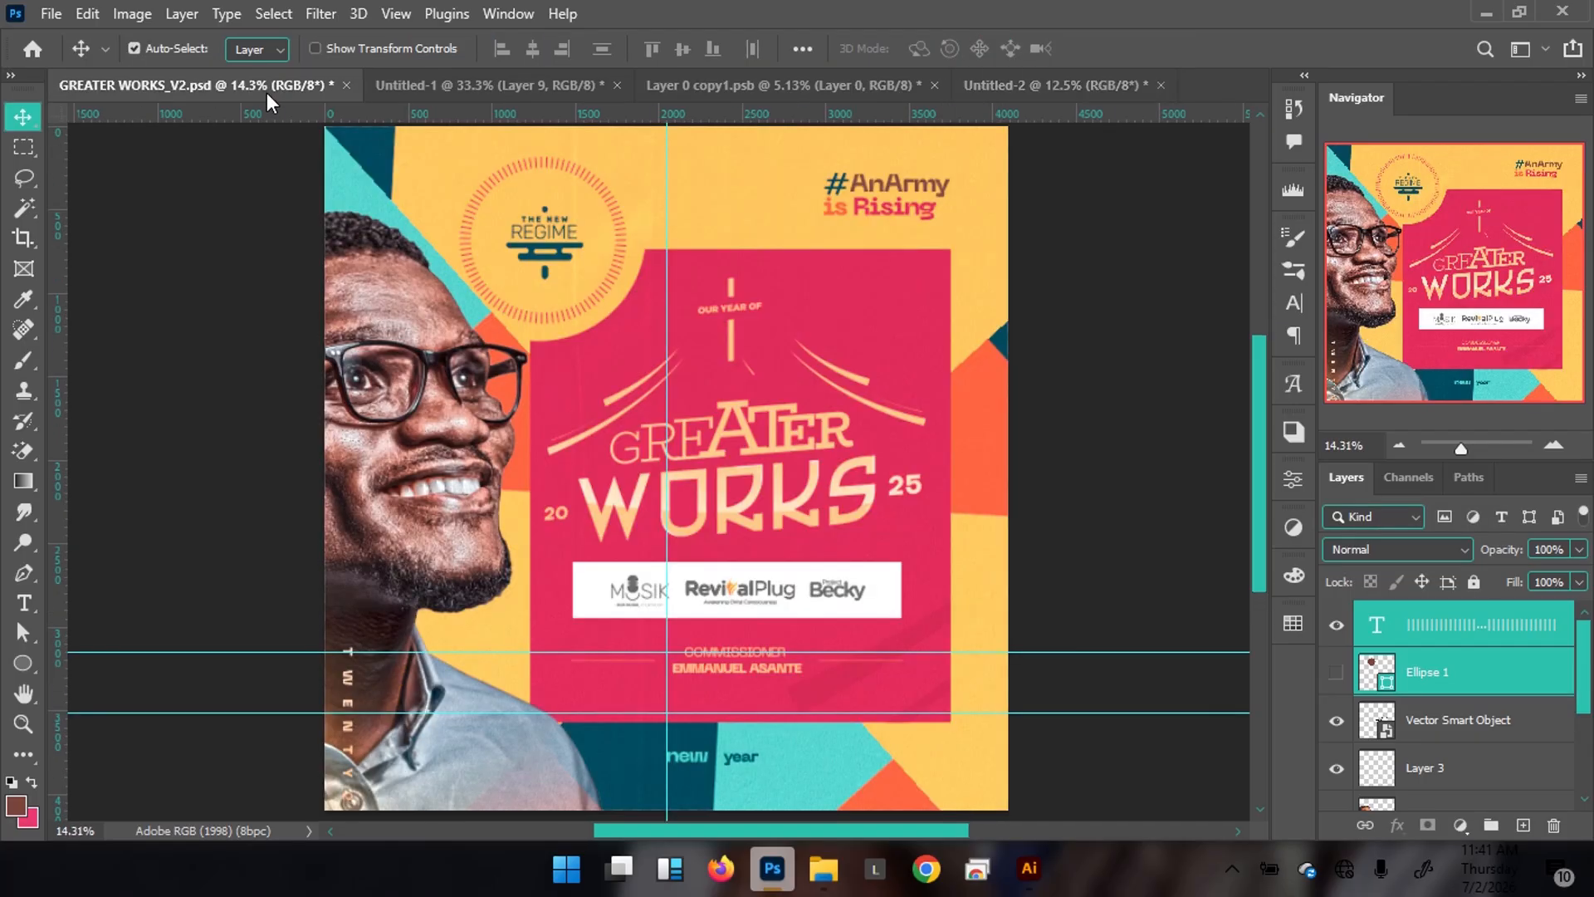
left_click(1030, 86)
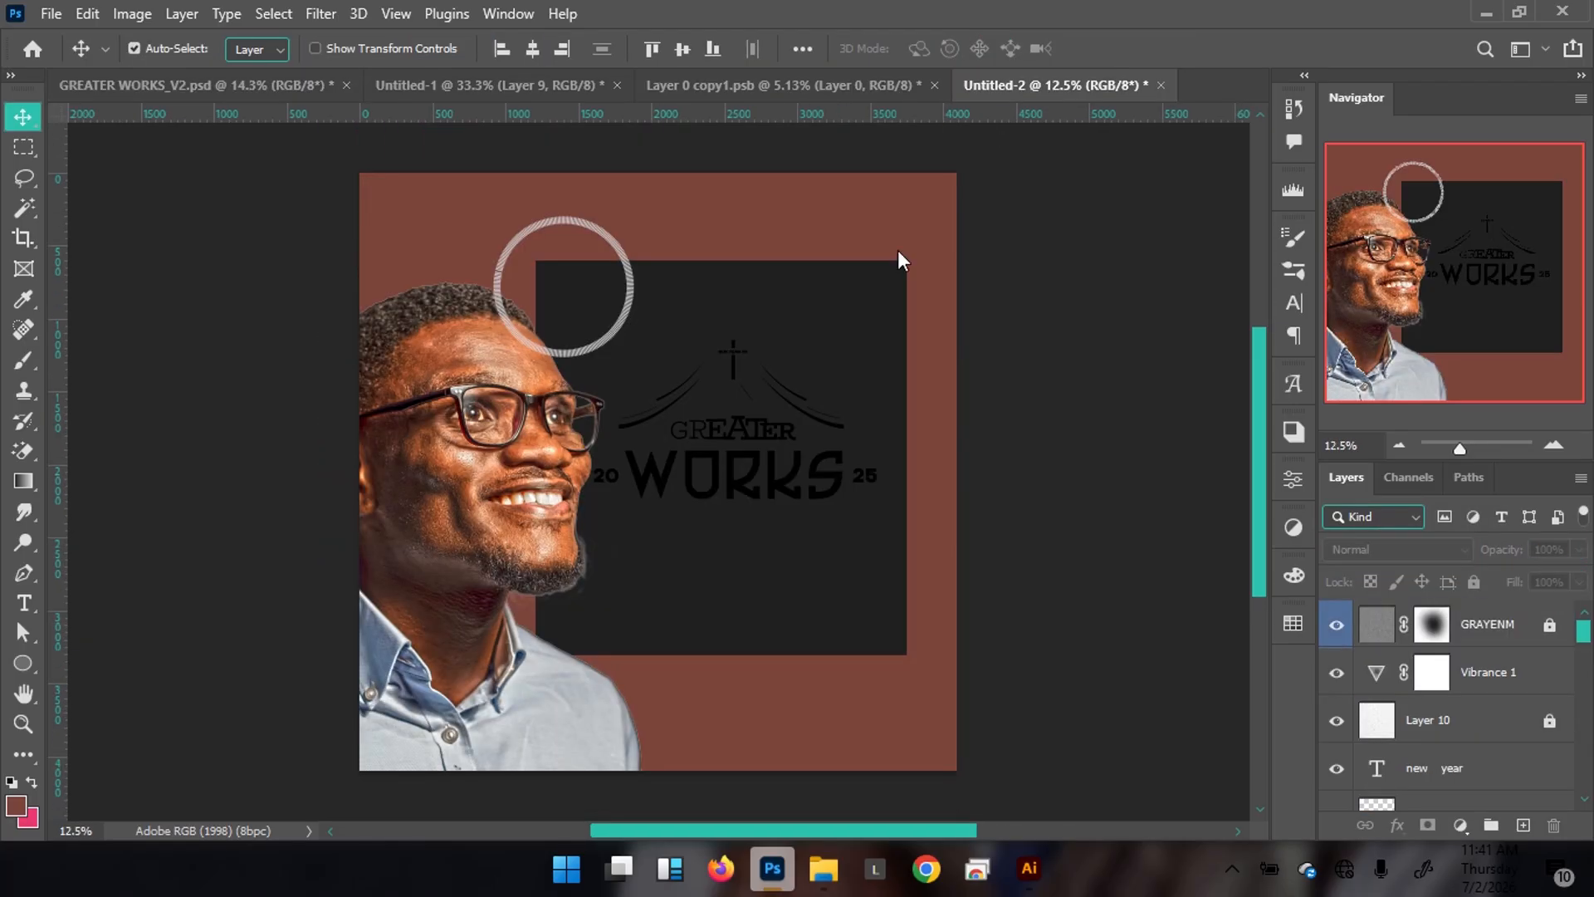
Enlarge the GREATER WORKS title to about 37.37% around its centre within the dark rectangle
left_click(837, 491)
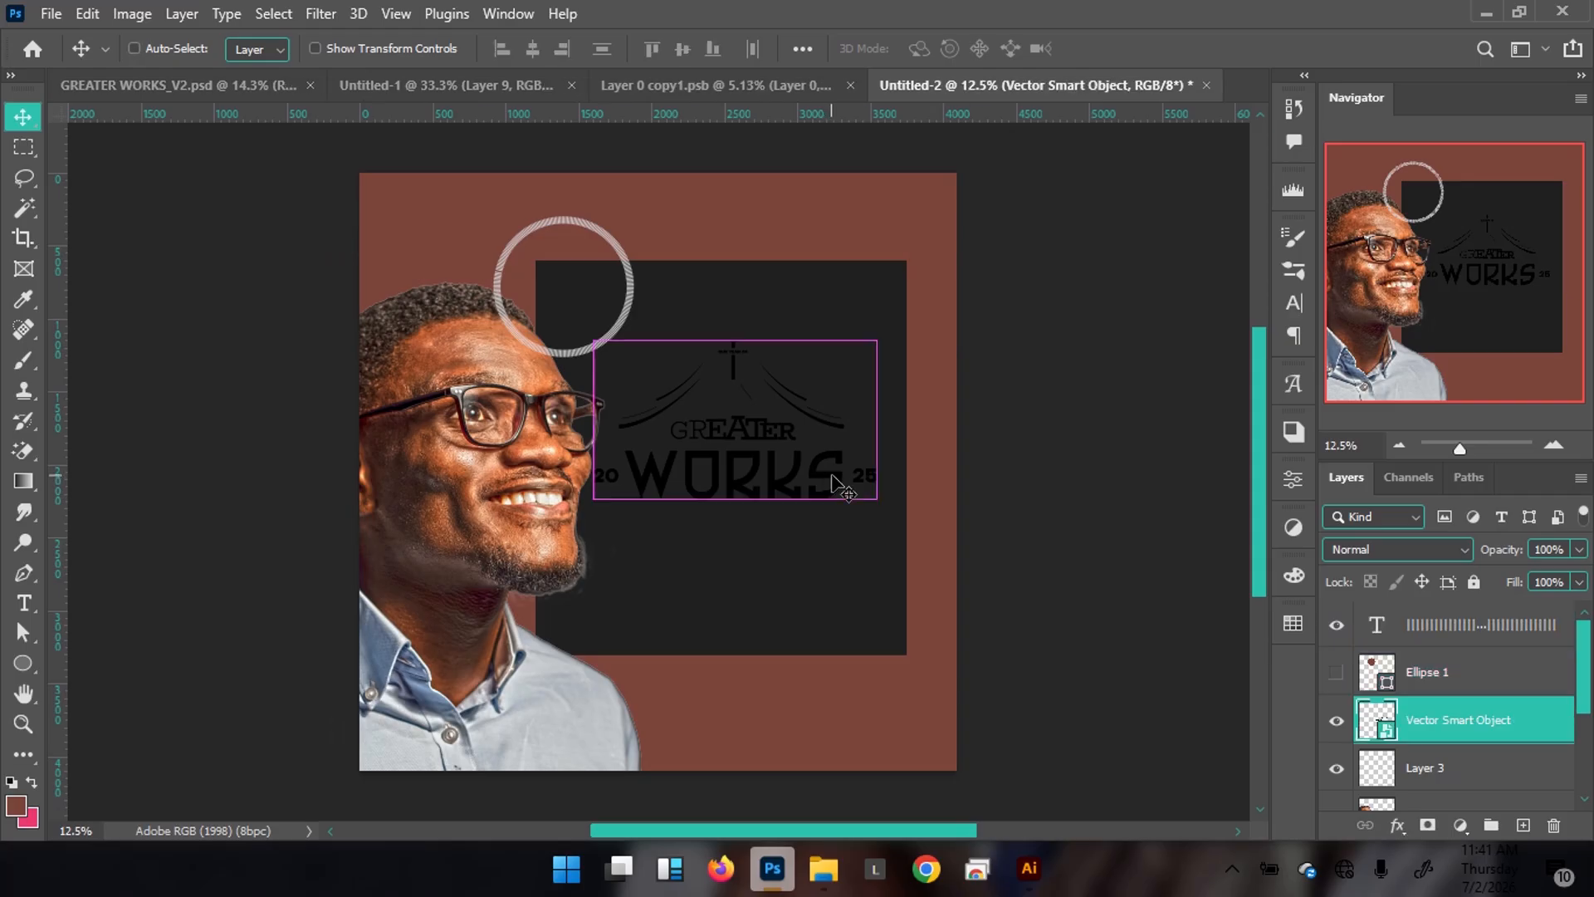
key("ctrl+t")
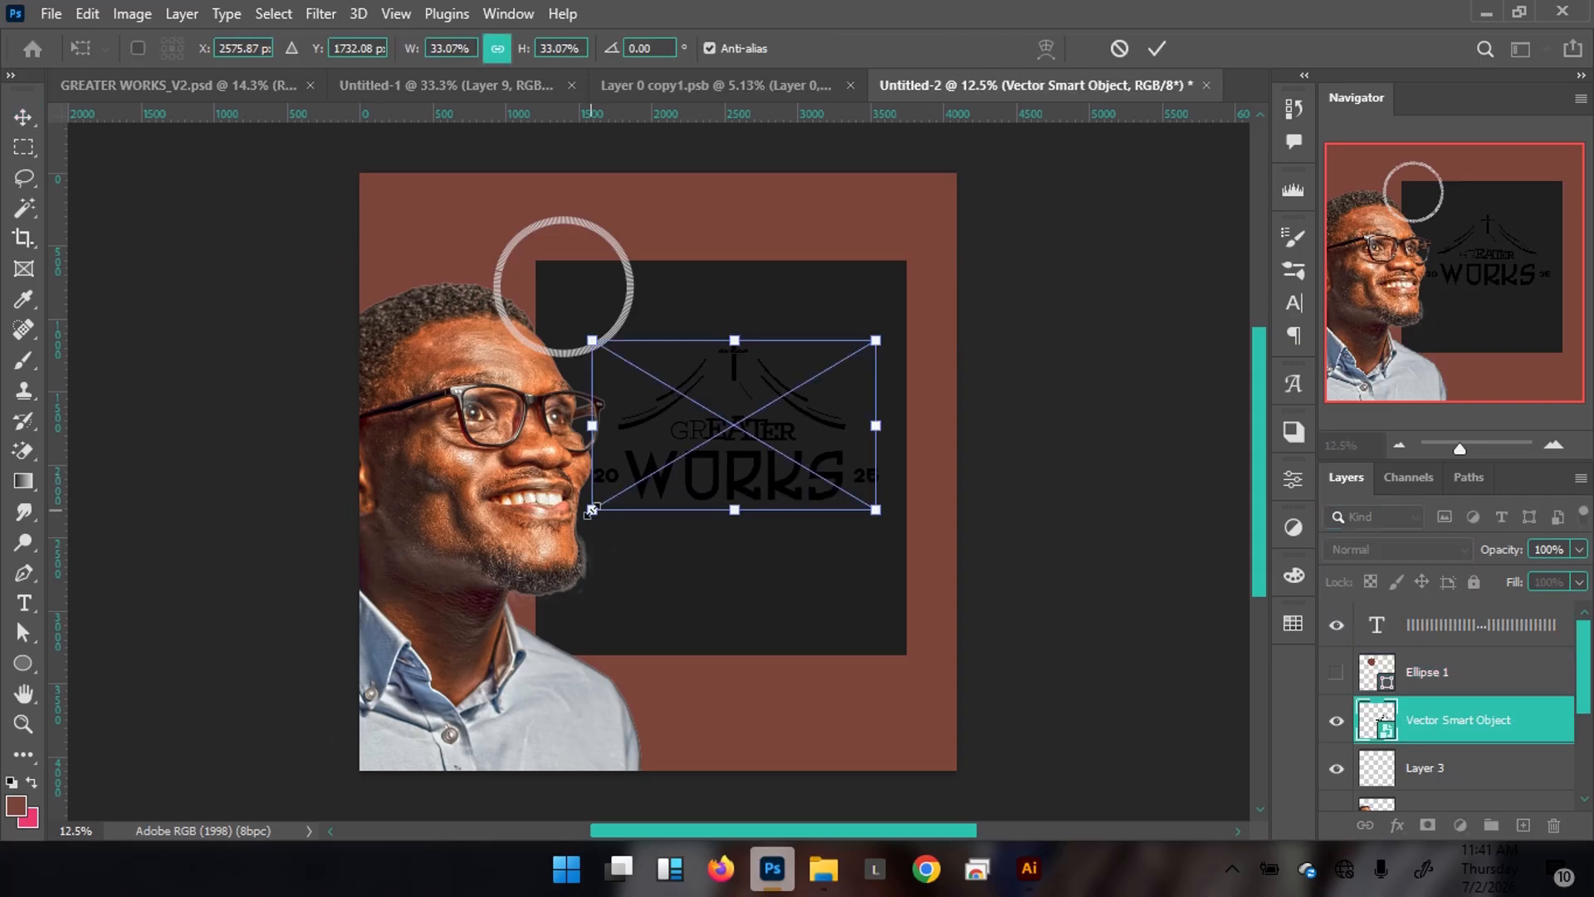
left_click_drag(584, 514, 572, 525)
key("Return")
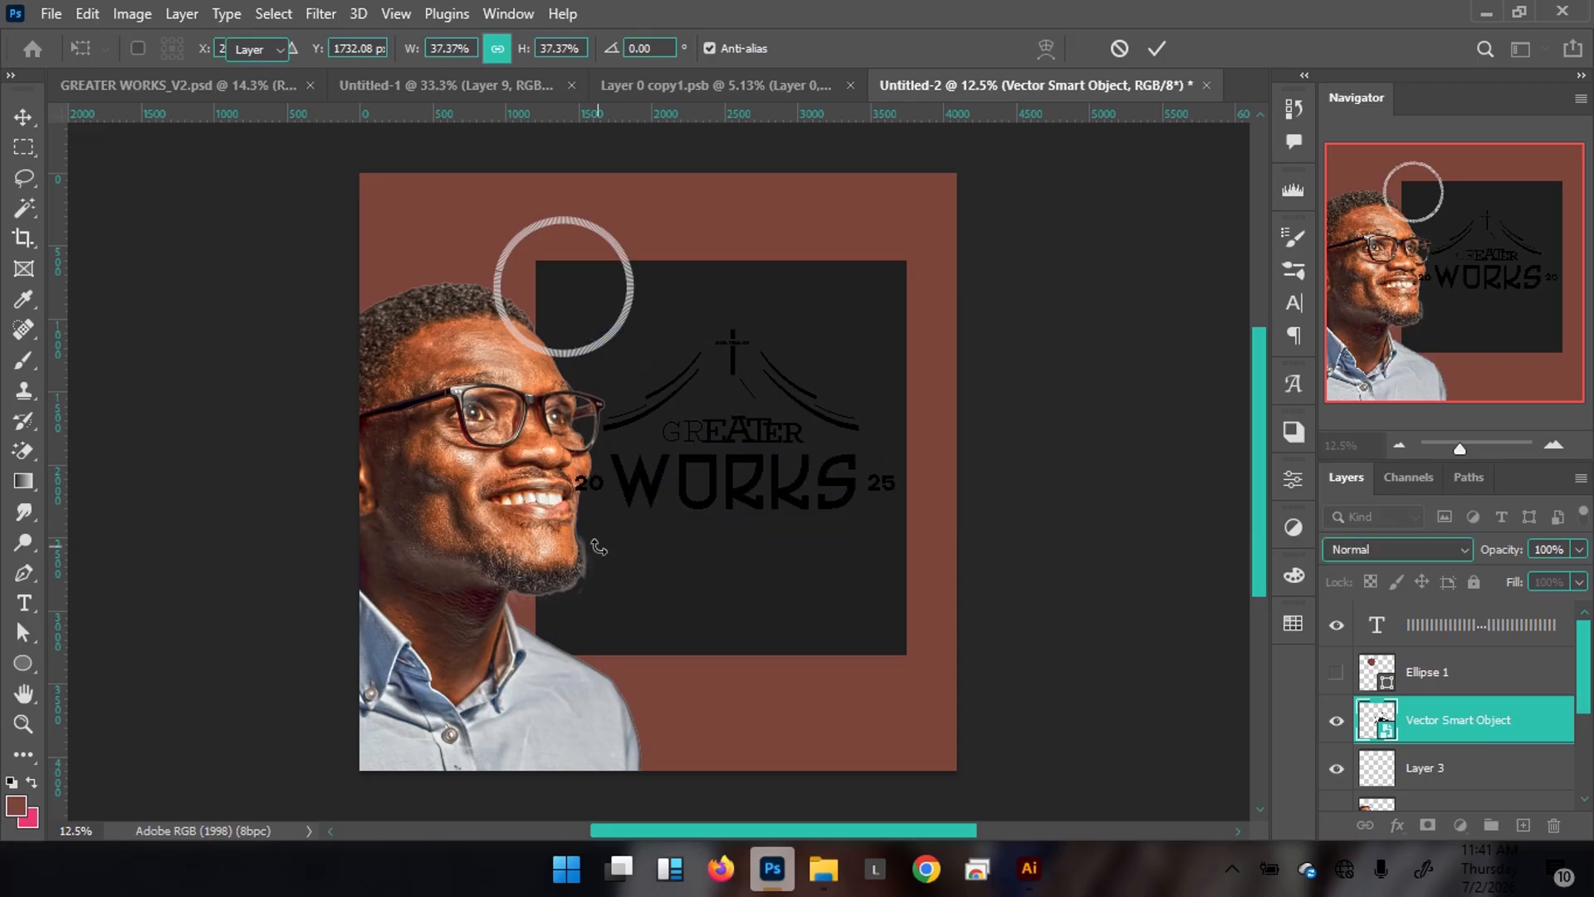
Create a layer named PATTERN directly above the brown background, in Overlay mode and filled with the 50% gray neutral color
left_click(818, 747)
key("ctrl")
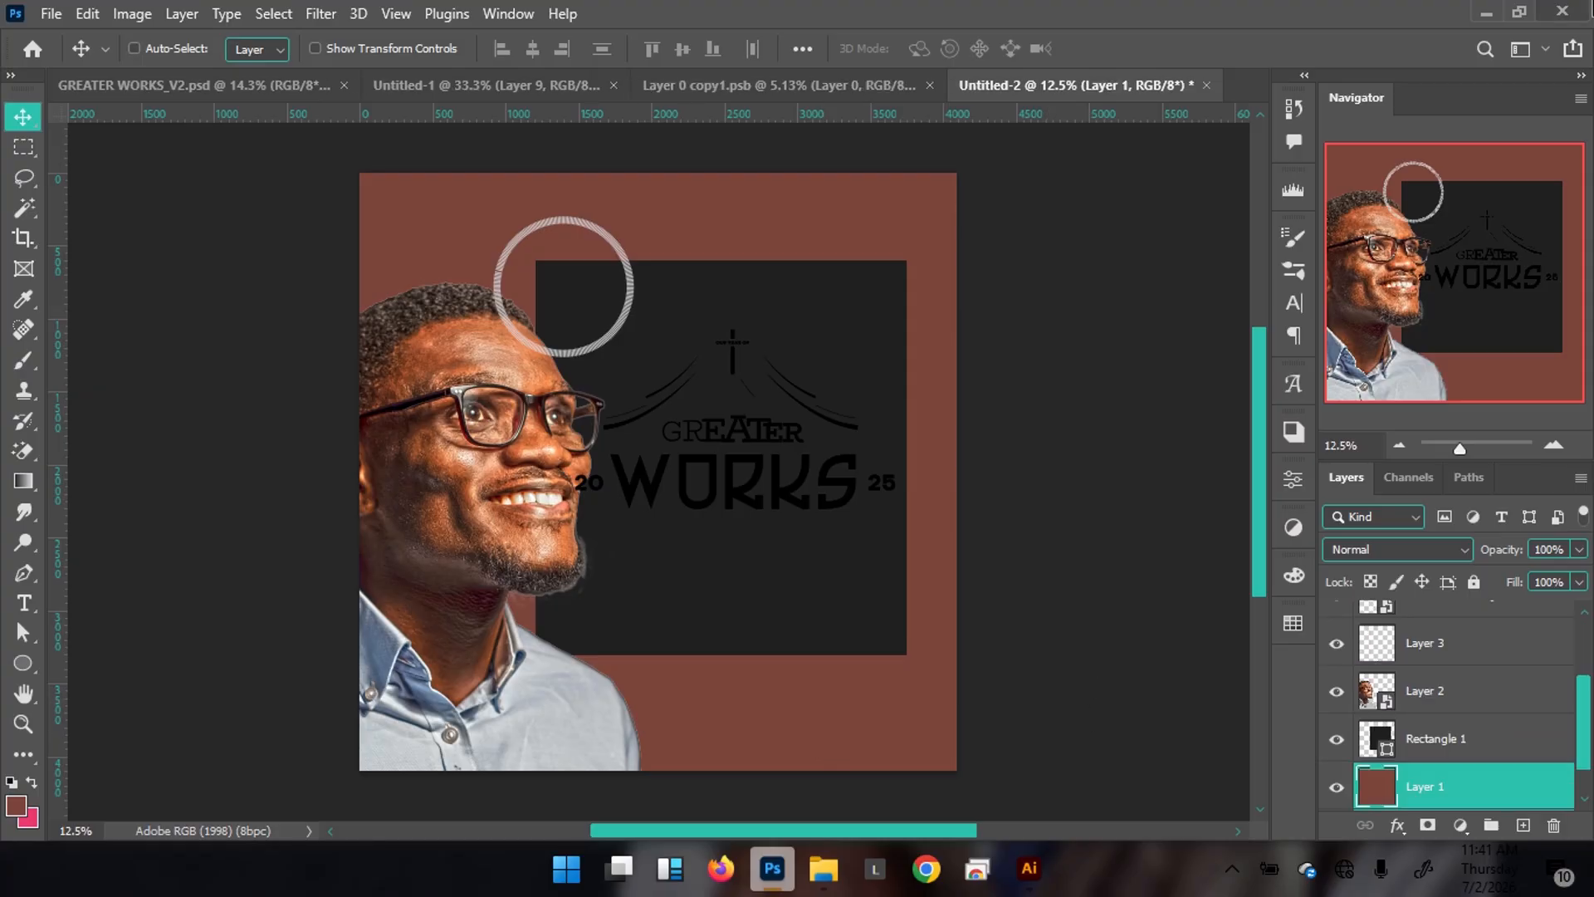
key("ctrl+shift+n")
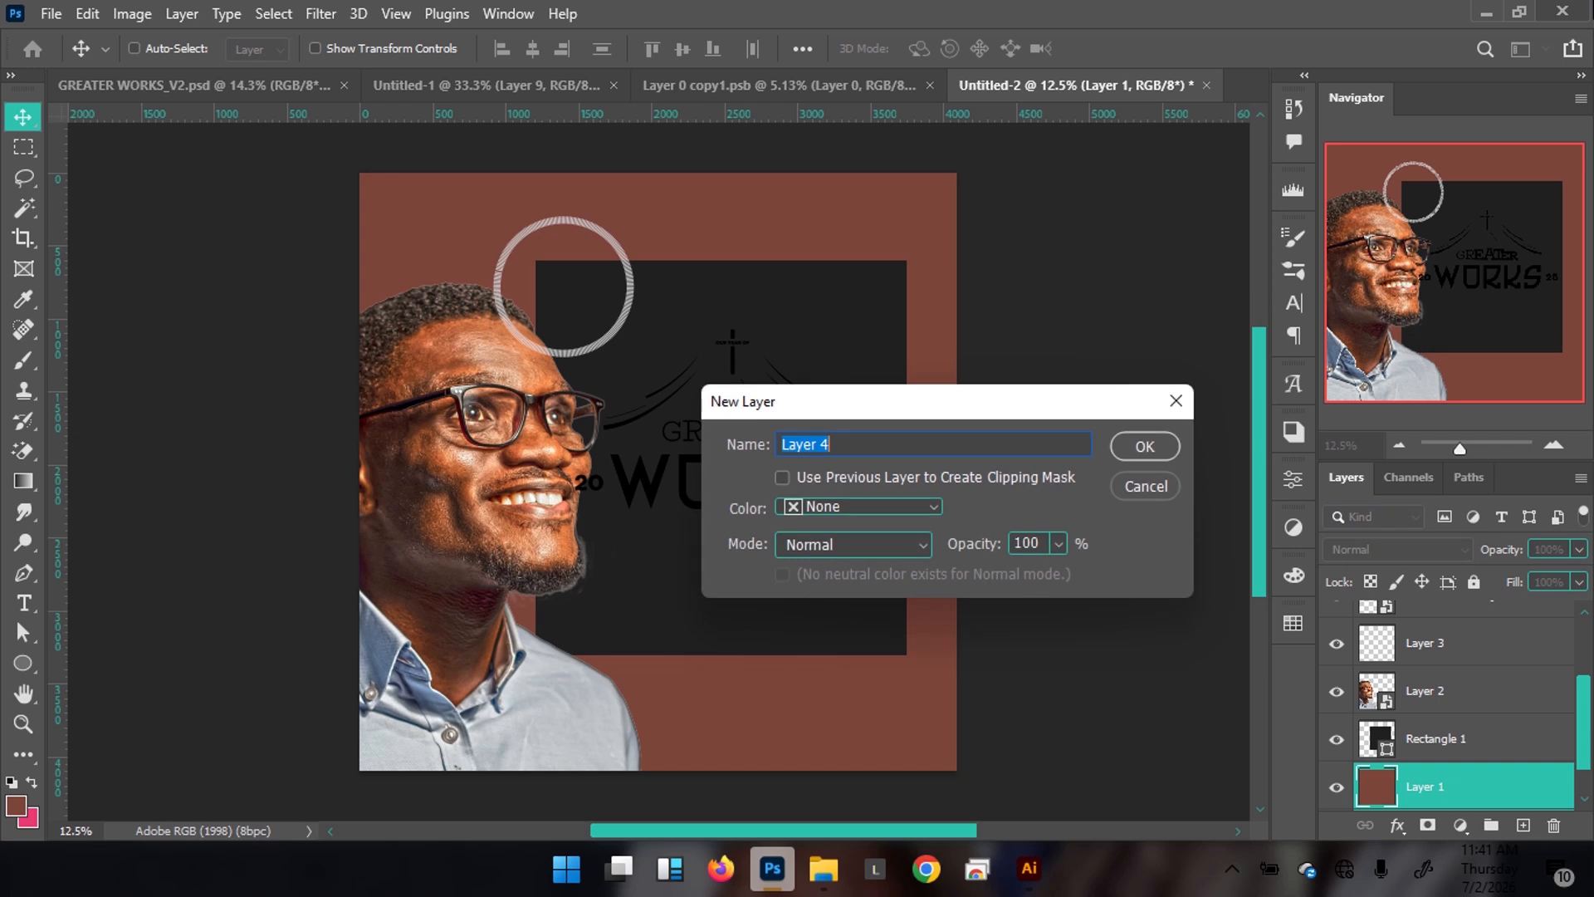
type("GRAYEN")
key("ctrl+a")
type("PA")
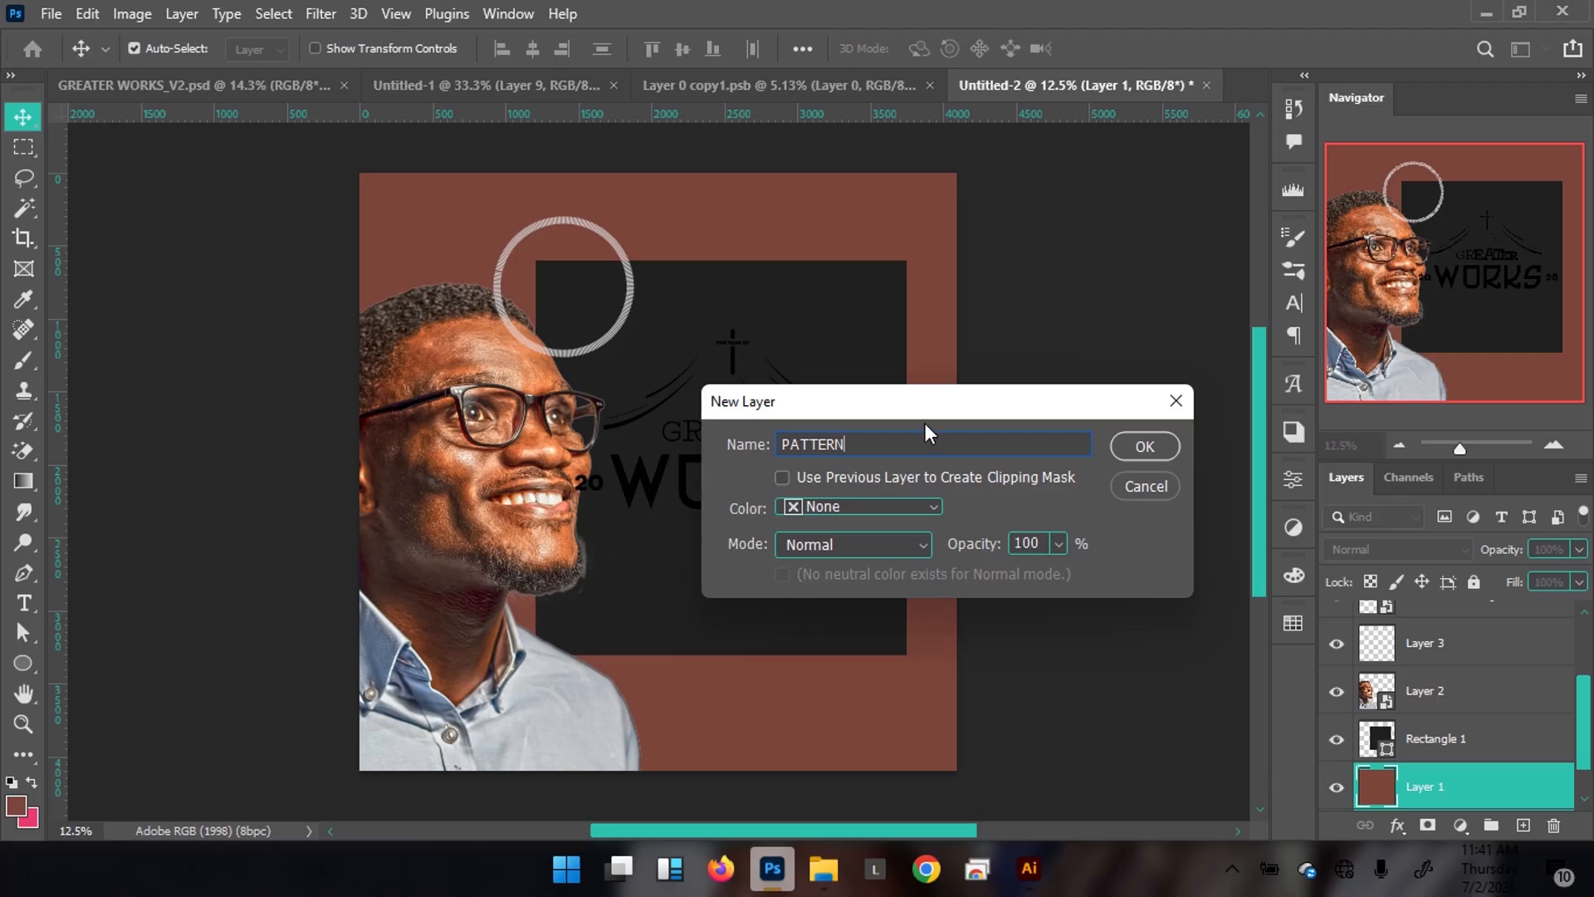
left_click(883, 536)
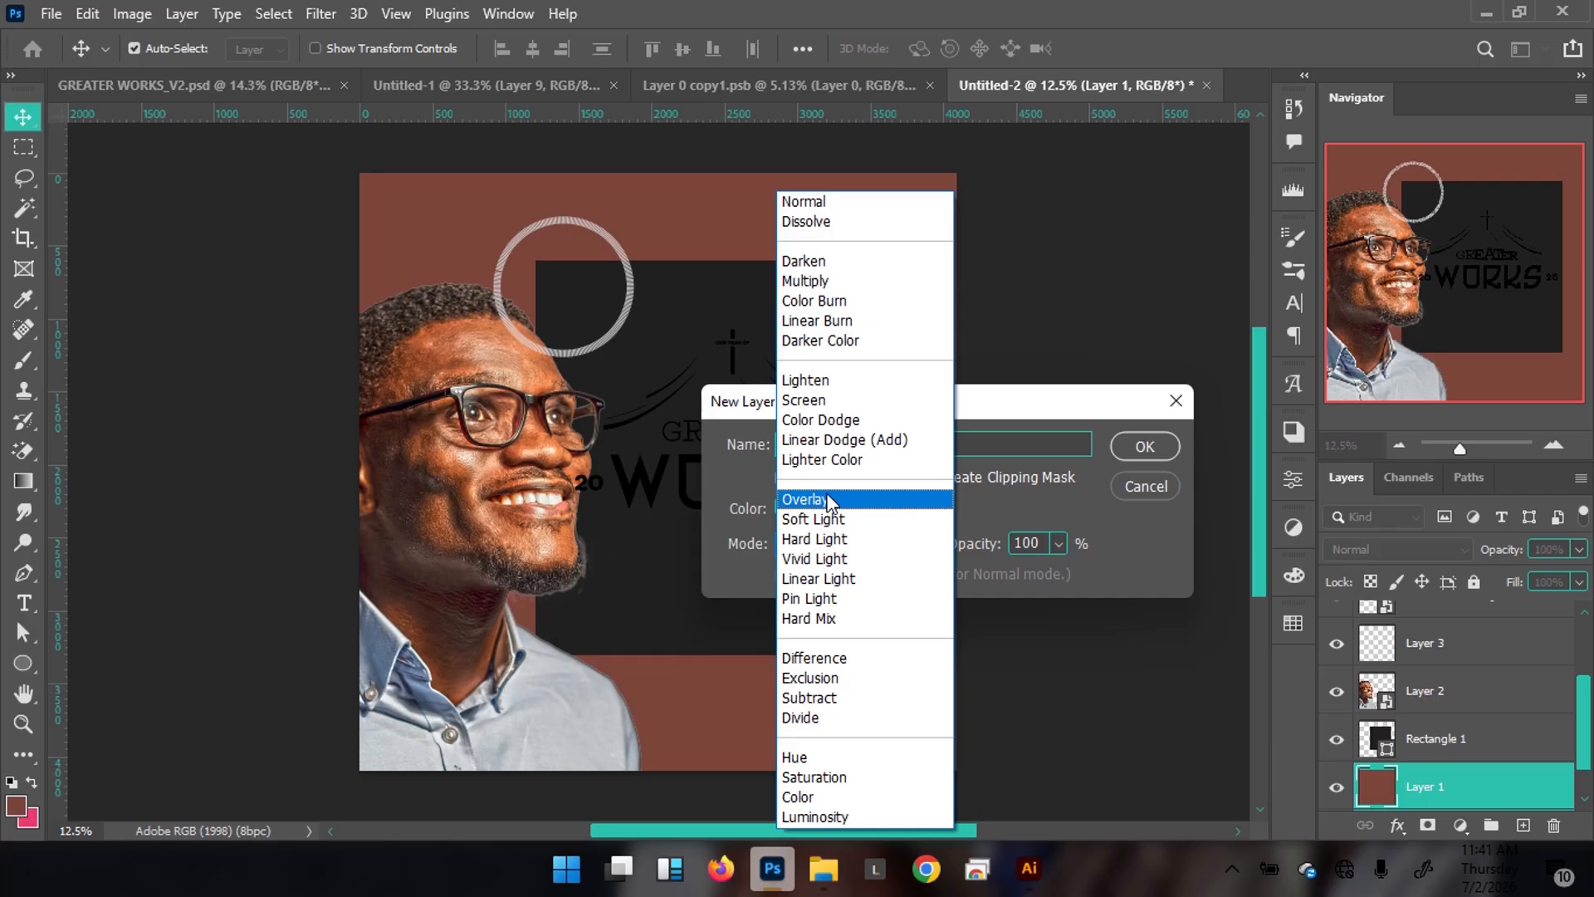
left_click(830, 499)
left_click(865, 575)
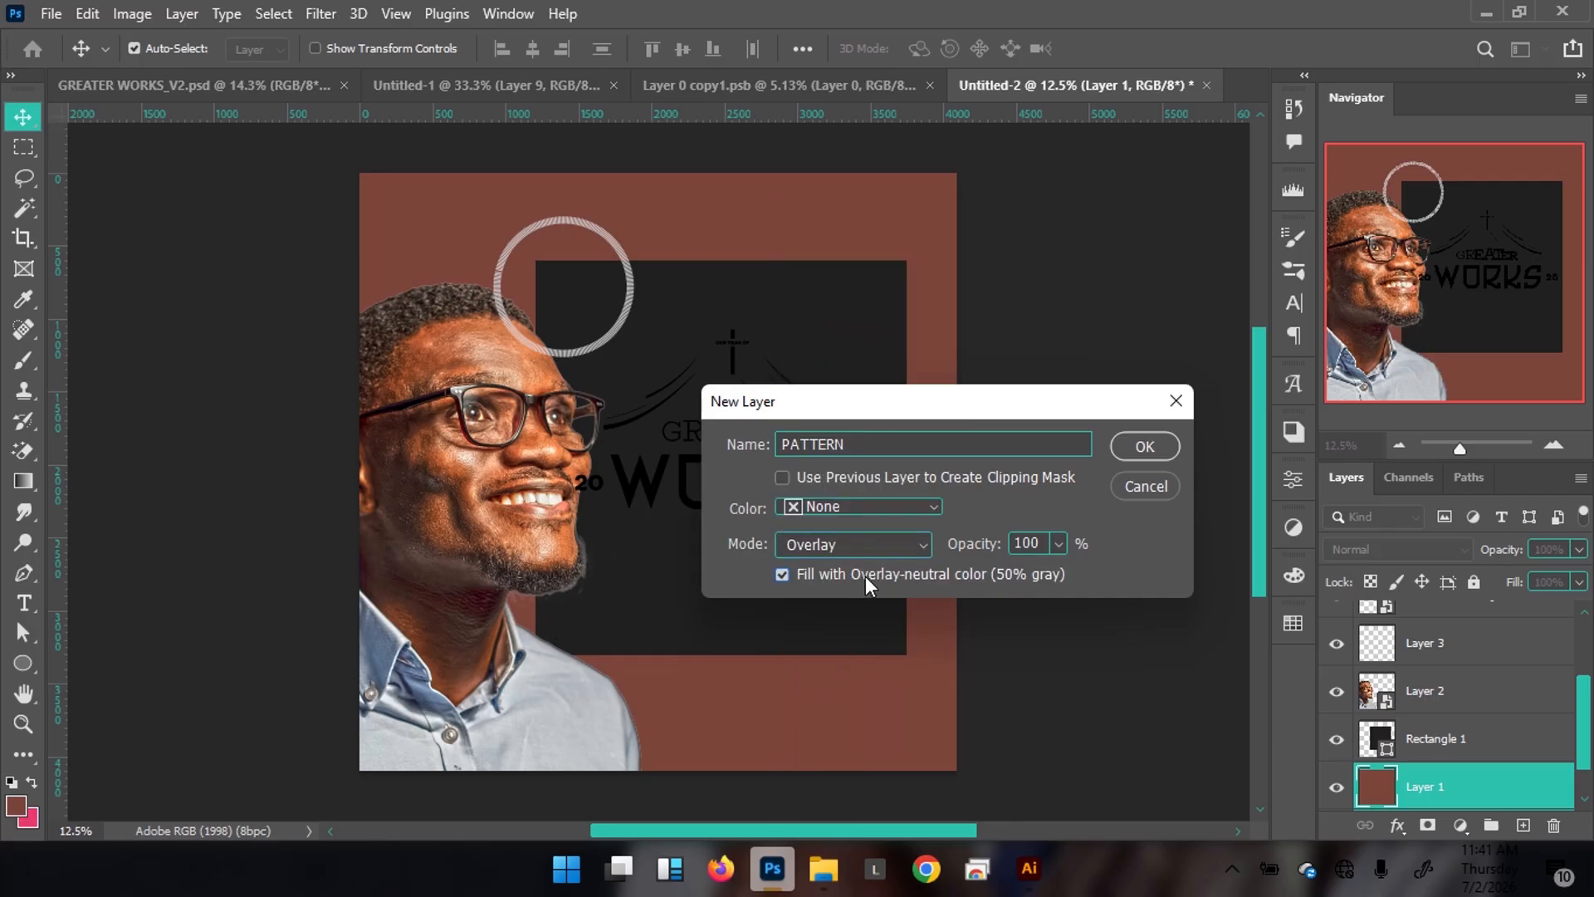
left_click(1149, 445)
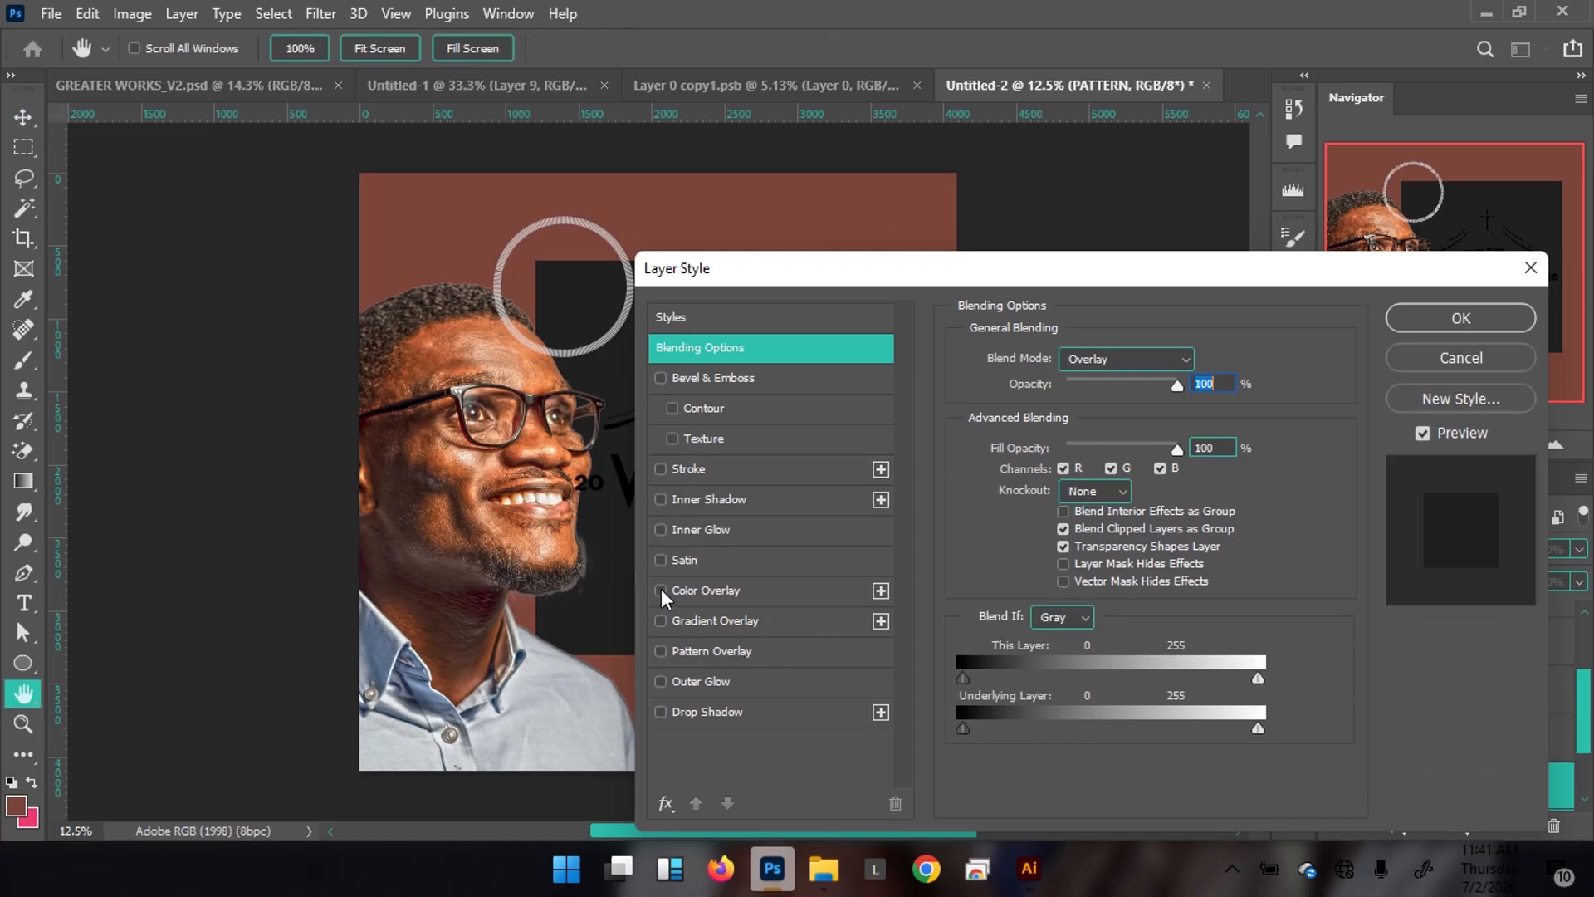
Add a Pattern Overlay to the PATTERN layer using the first orange-and-teal pattern of the GeometricPatternsDeeezy set
left_click(731, 654)
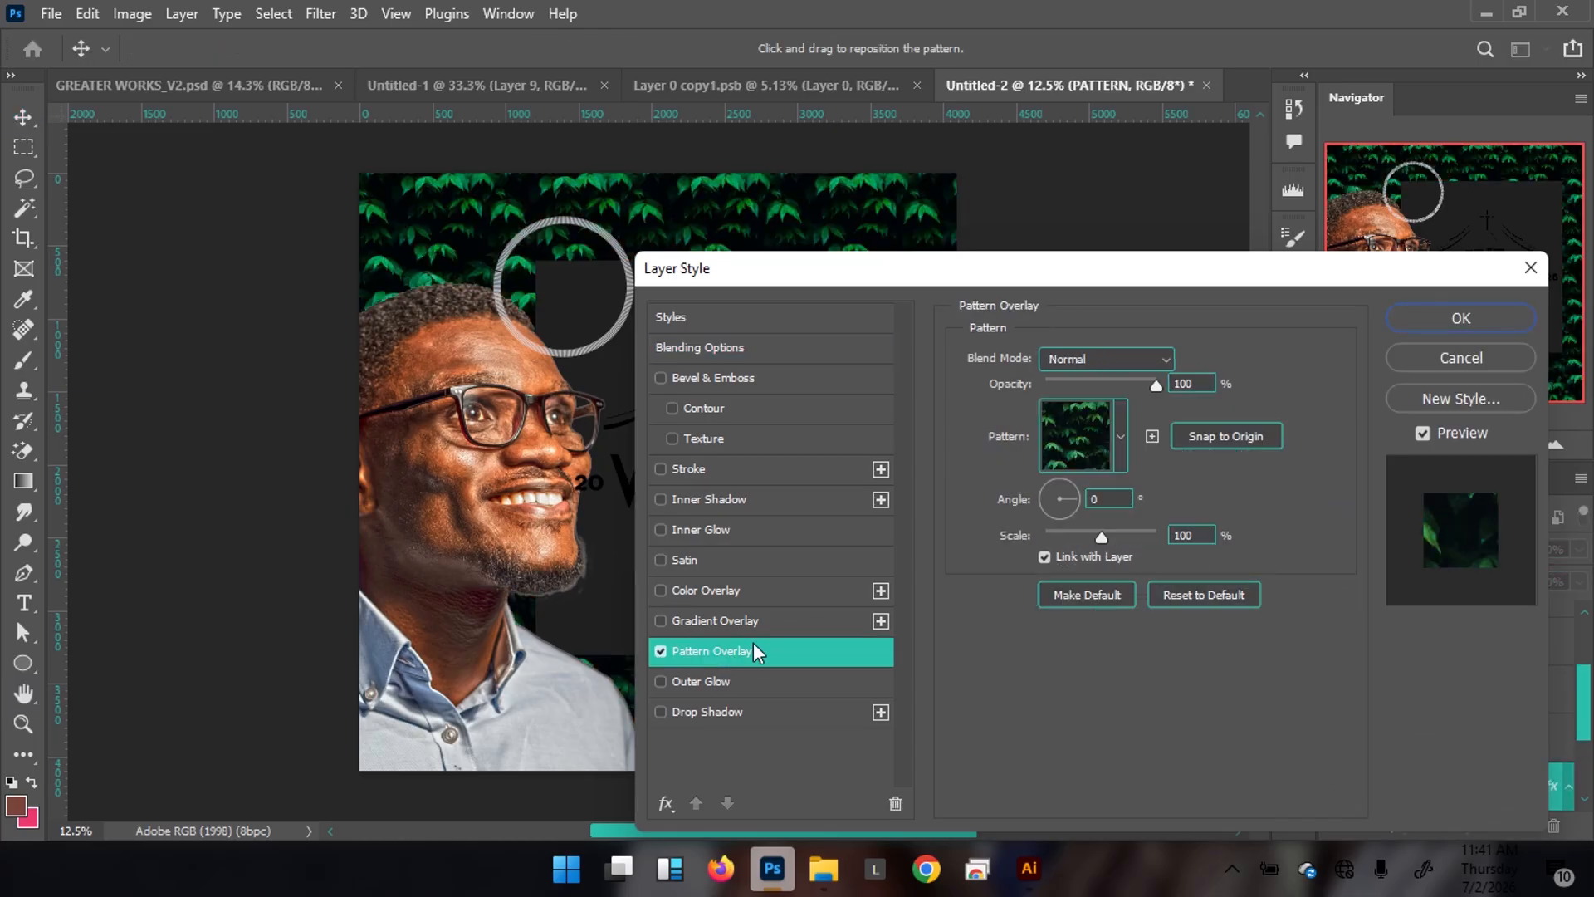
left_click(1114, 441)
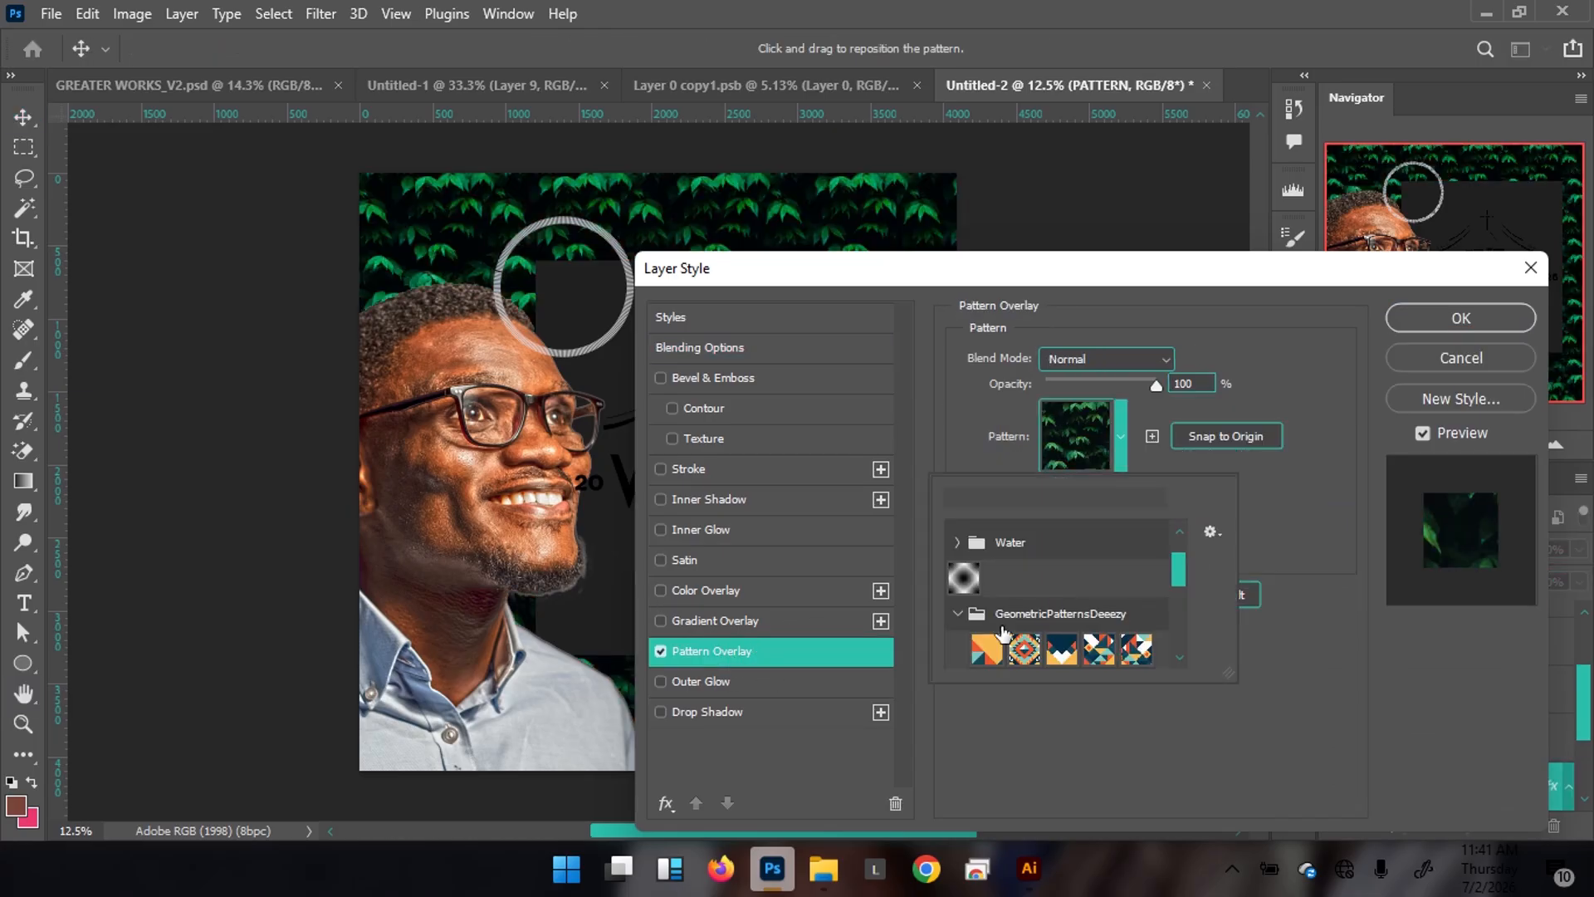
left_click(986, 649)
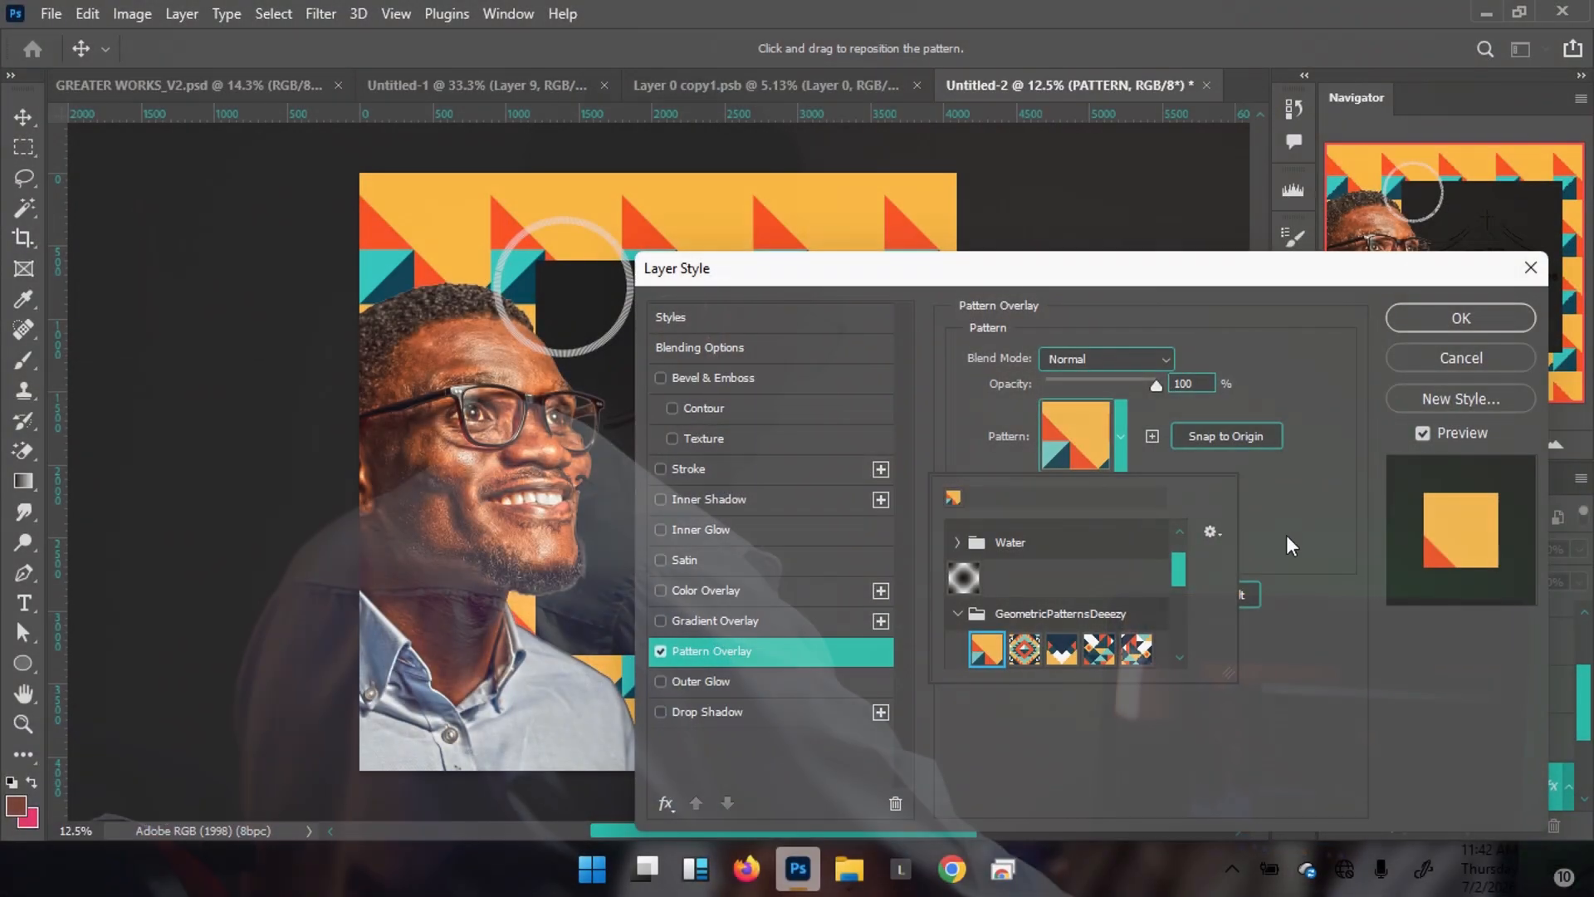
left_click(1287, 534)
Set the pattern overlay's angle to -138° and its scale to 400%, keeping the artwork in view
double_click(1125, 499)
type("-138")
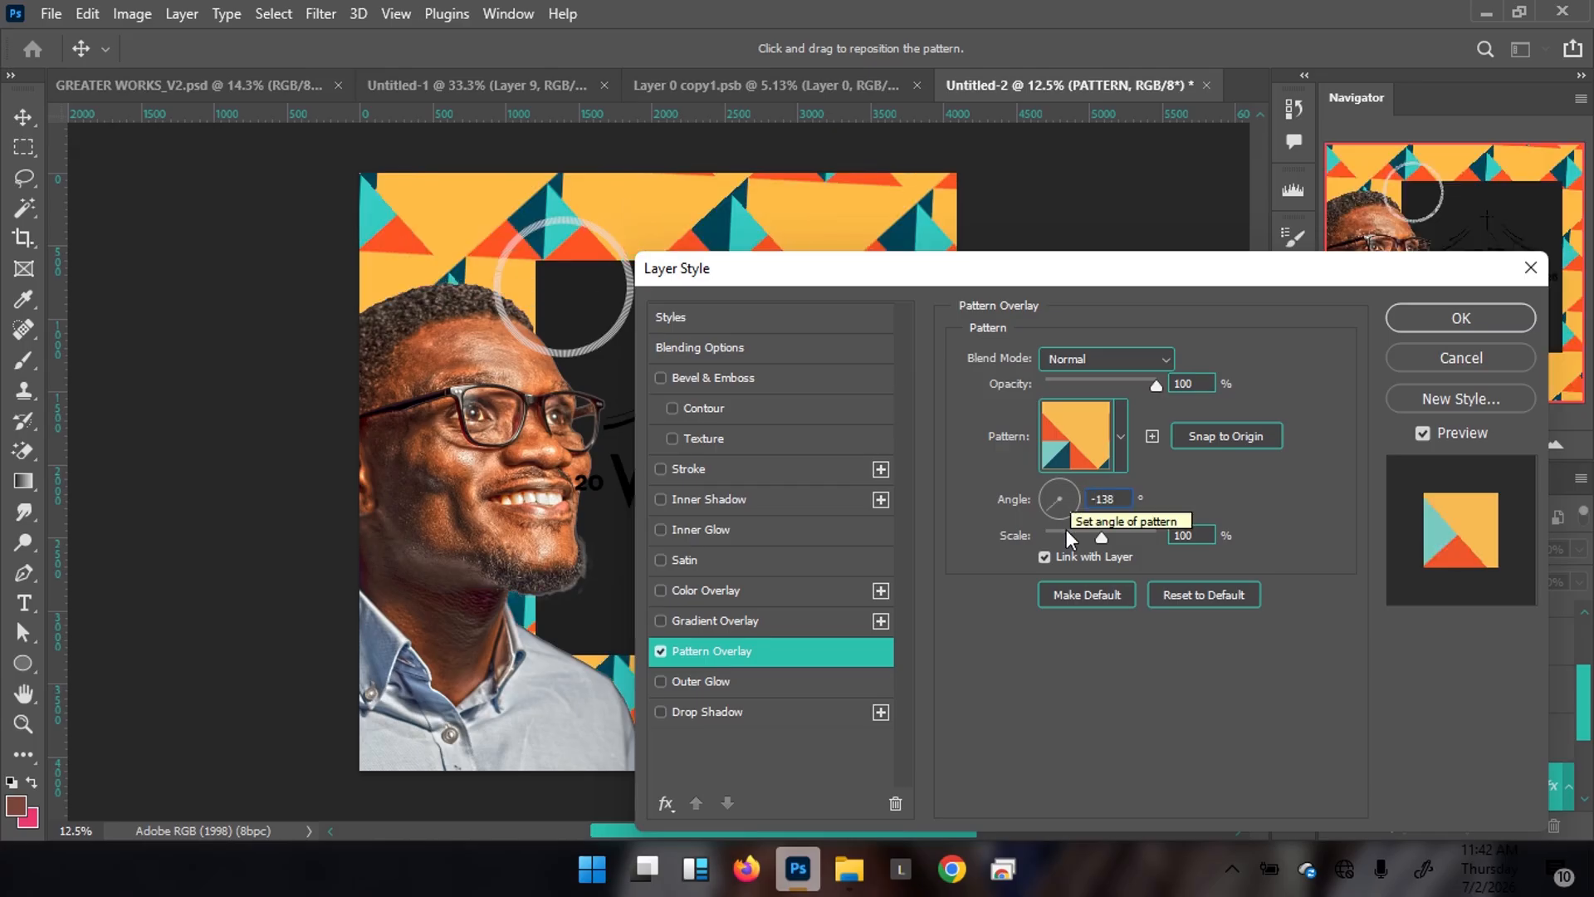
double_click(1185, 535)
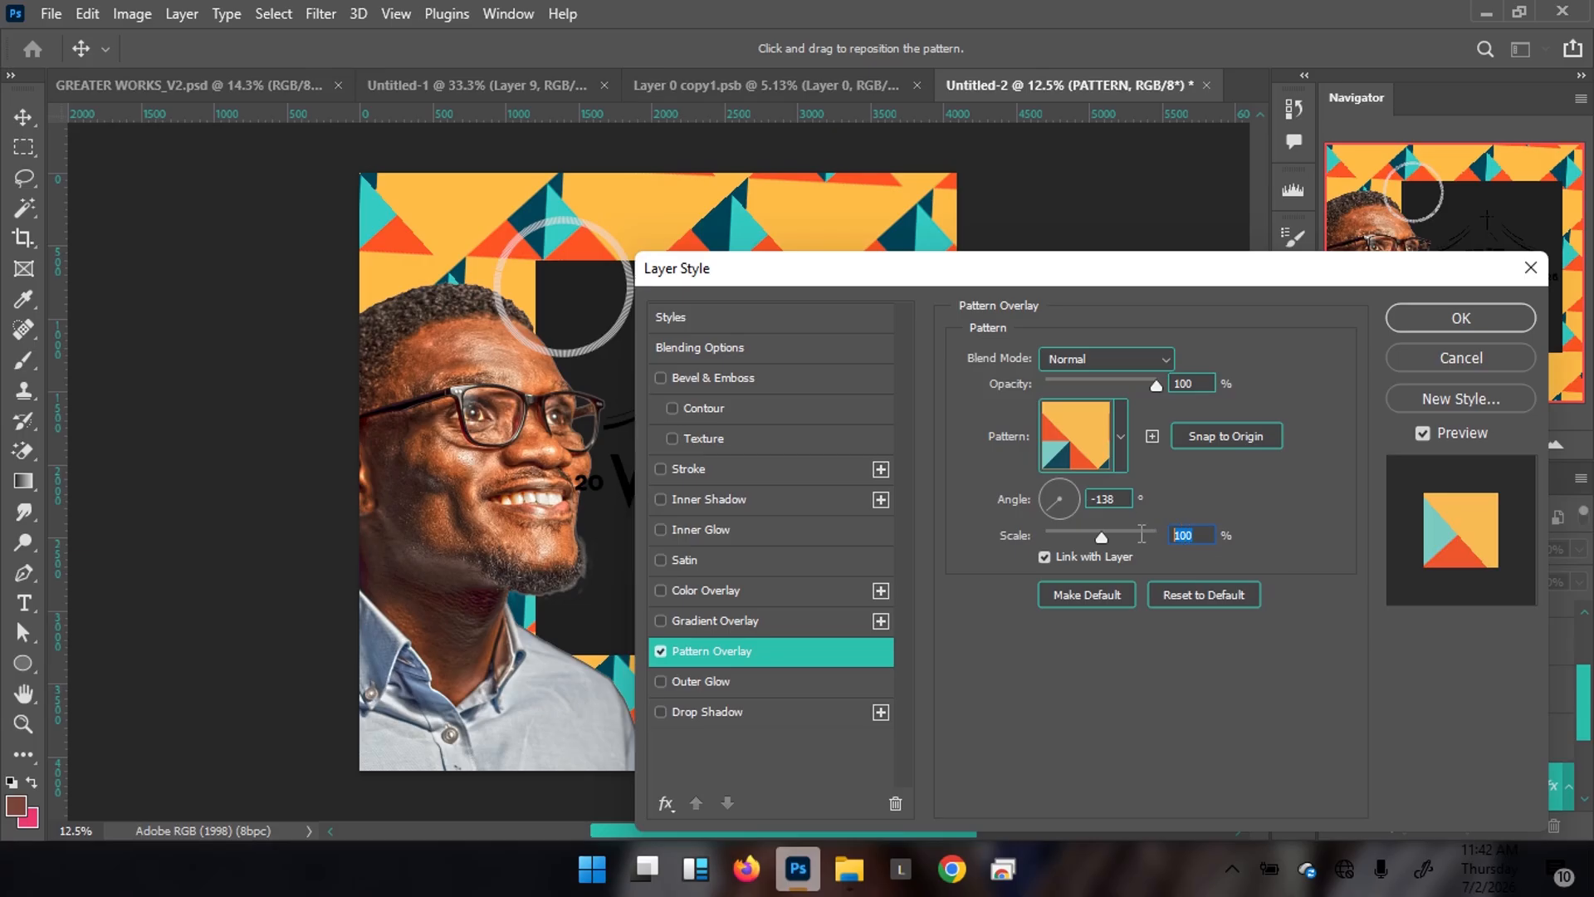
type("400")
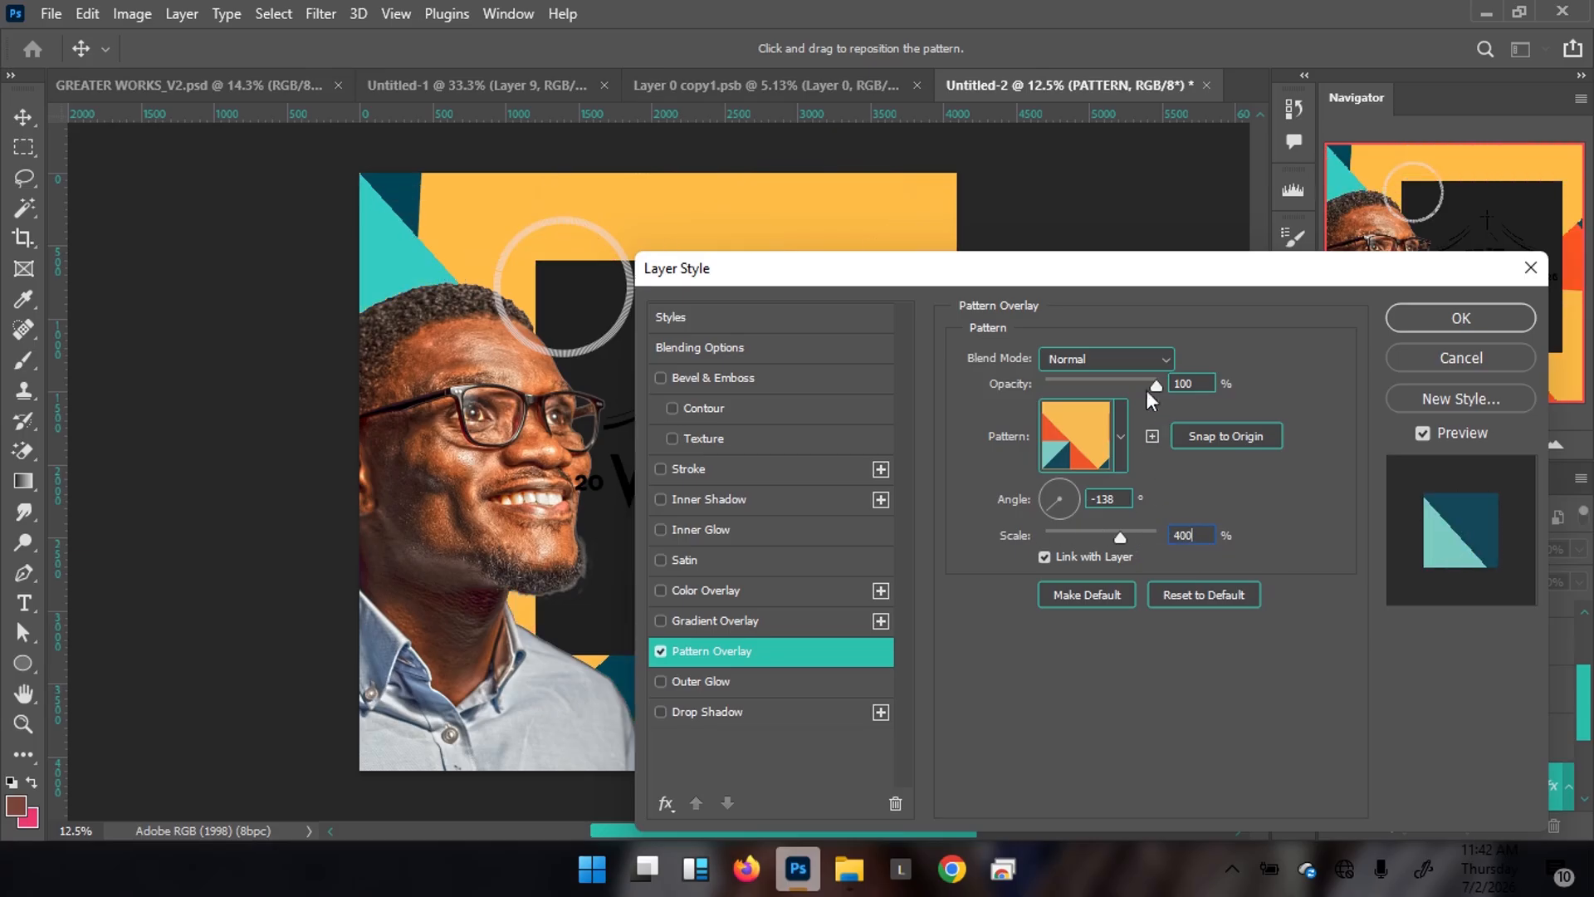
left_click_drag(1022, 287, 1222, 307)
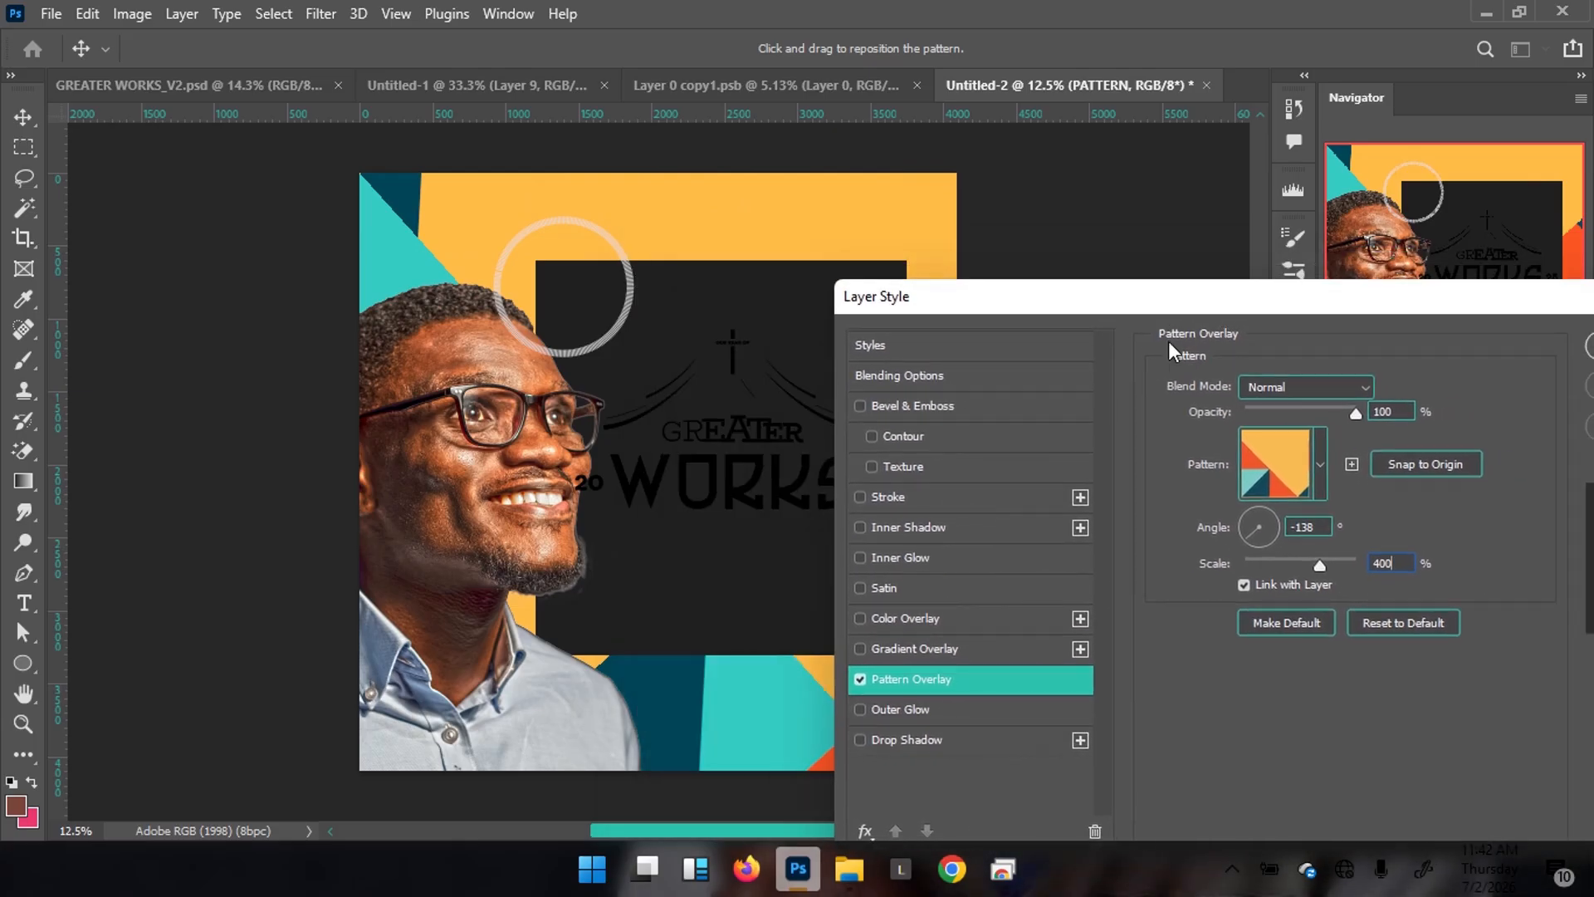
Accept the Pattern Overlay settings for the PATTERN layer
left_click_drag(1322, 304, 1043, 301)
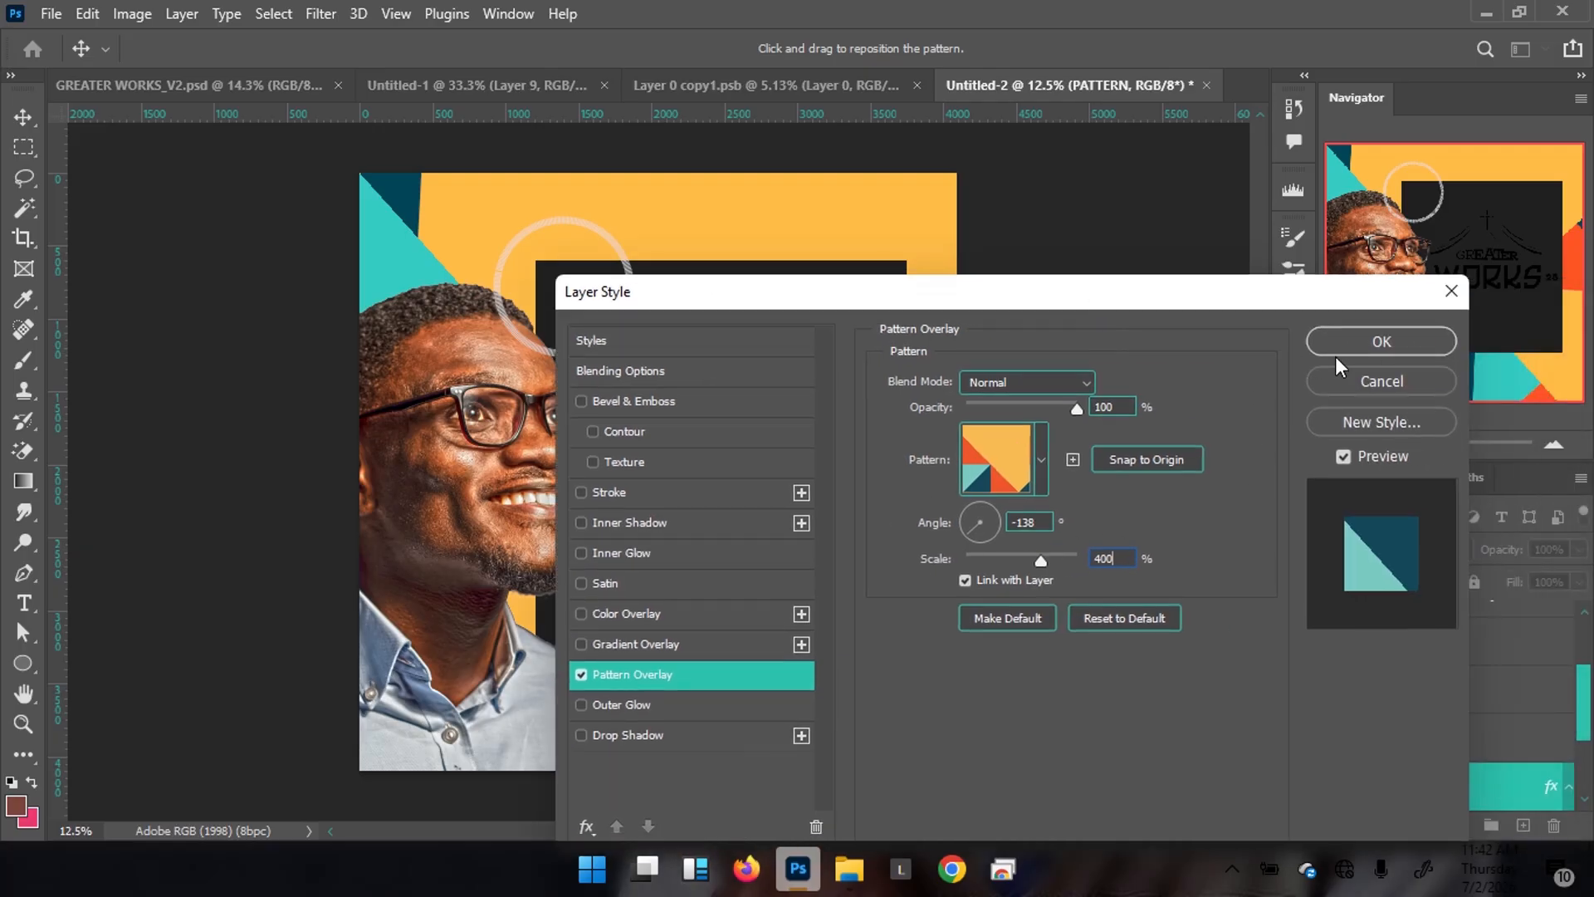
left_click(1403, 337)
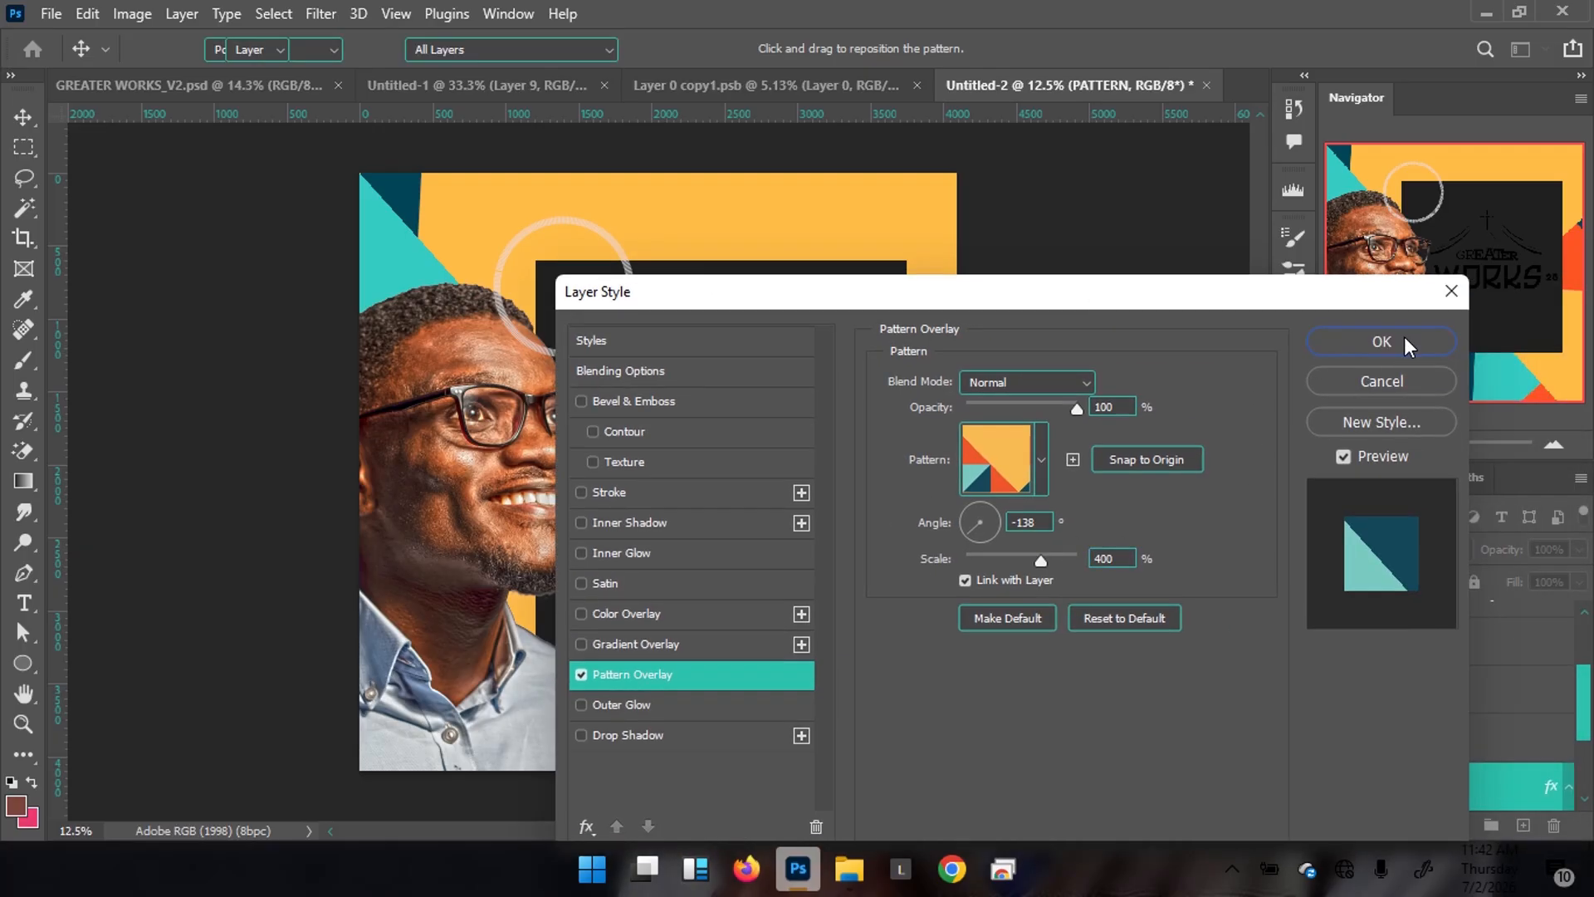
Compare the poster with the GREATER WORKS_V2 reference and inspect the Pattern Overlay settings of its GRAYEN layer
left_click(222, 88)
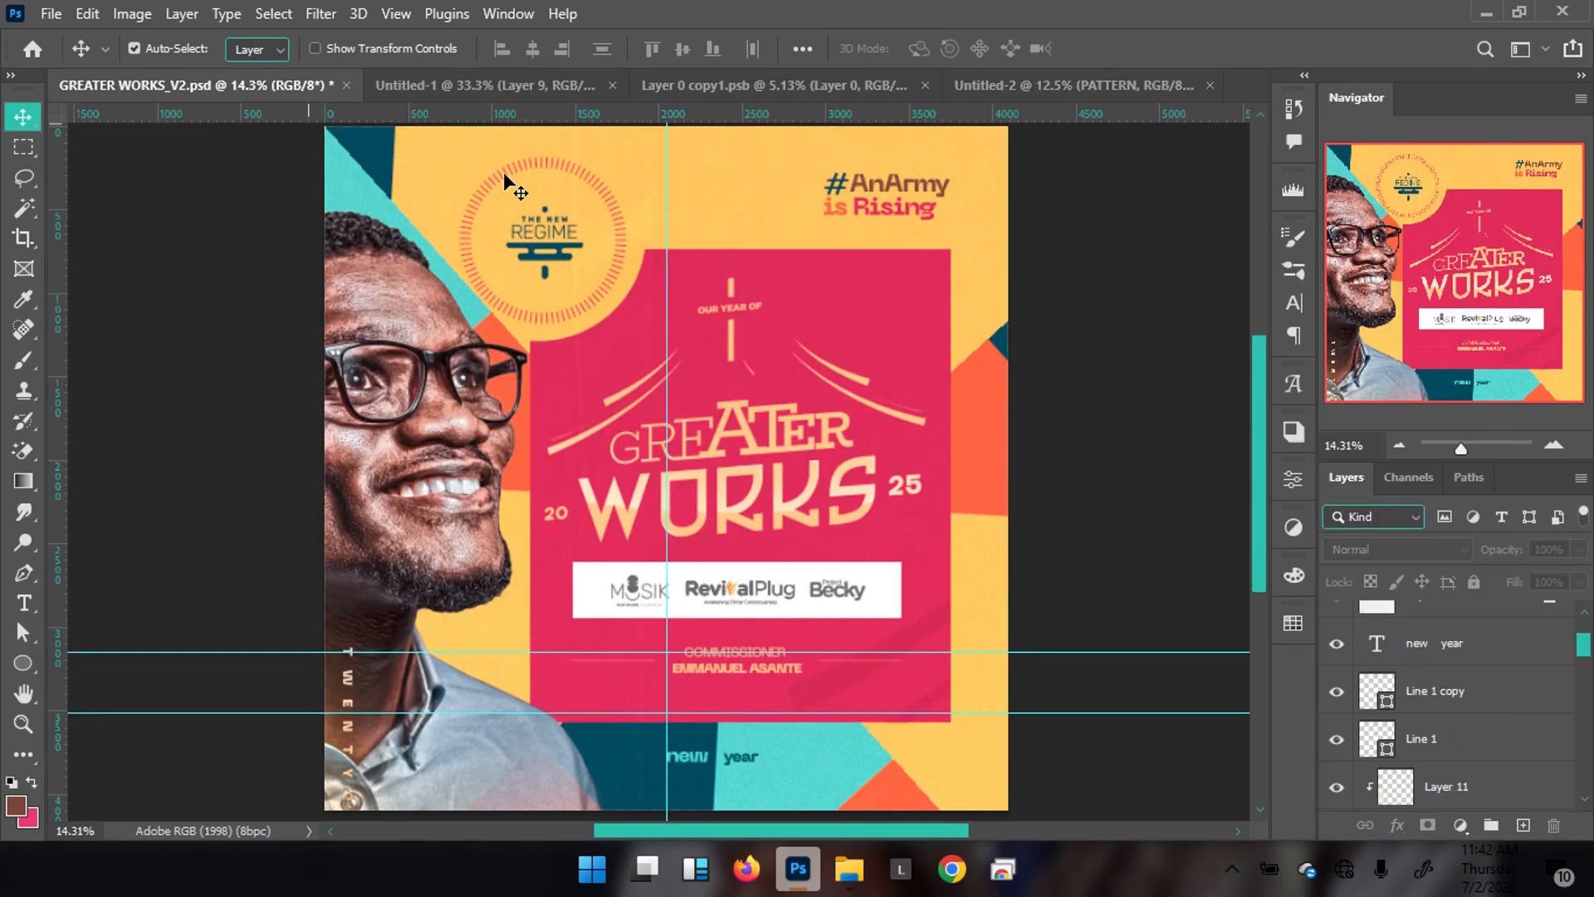
left_click(988, 429)
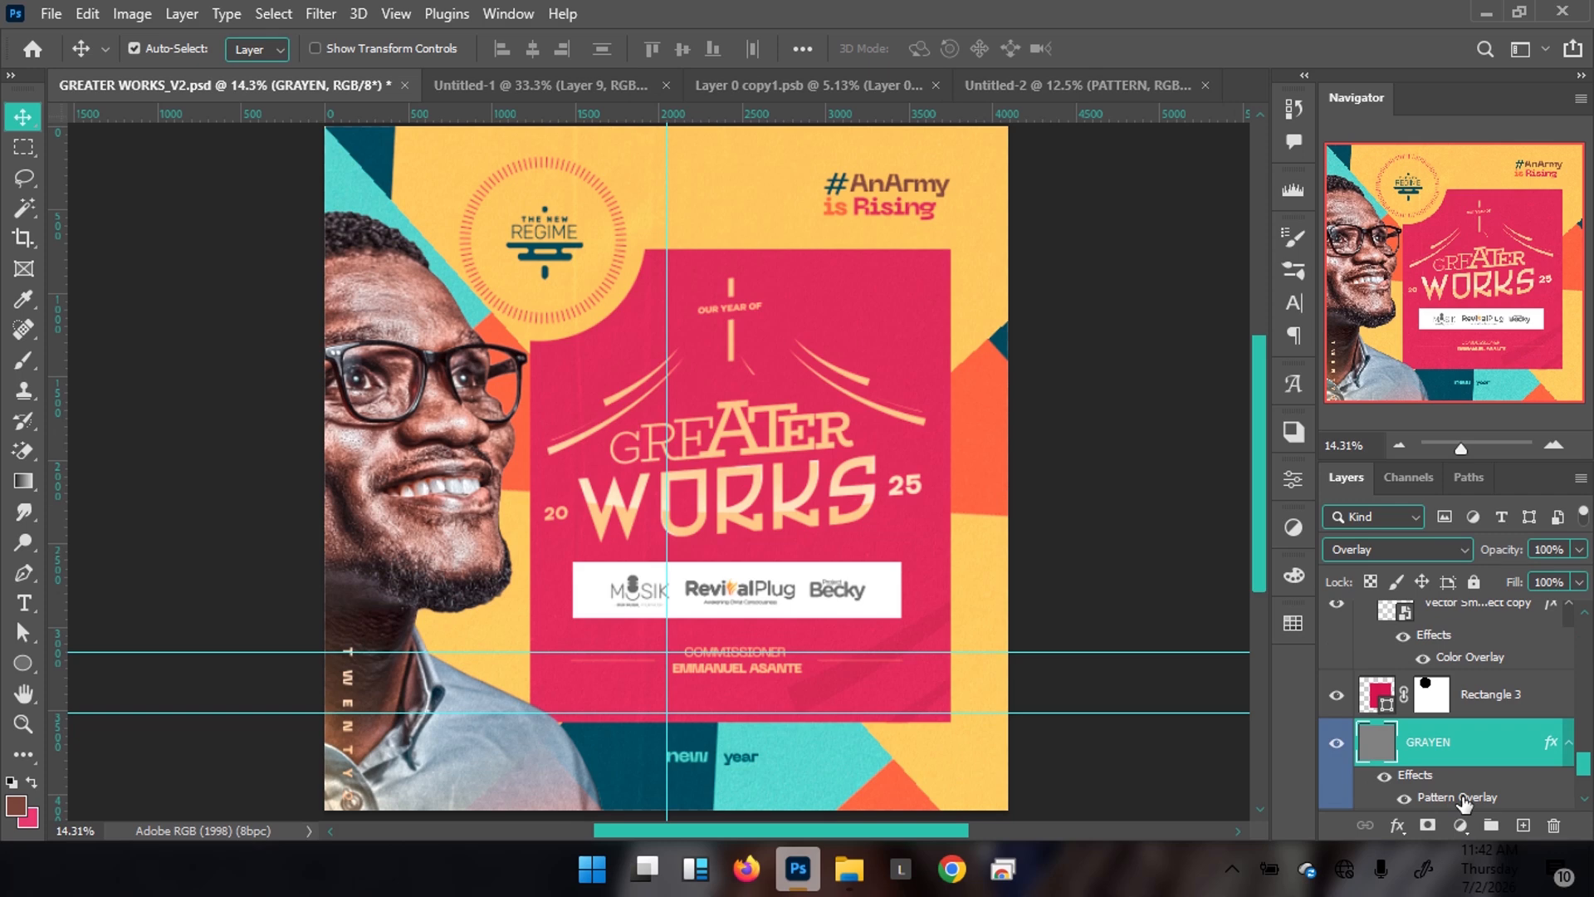
double_click(1464, 798)
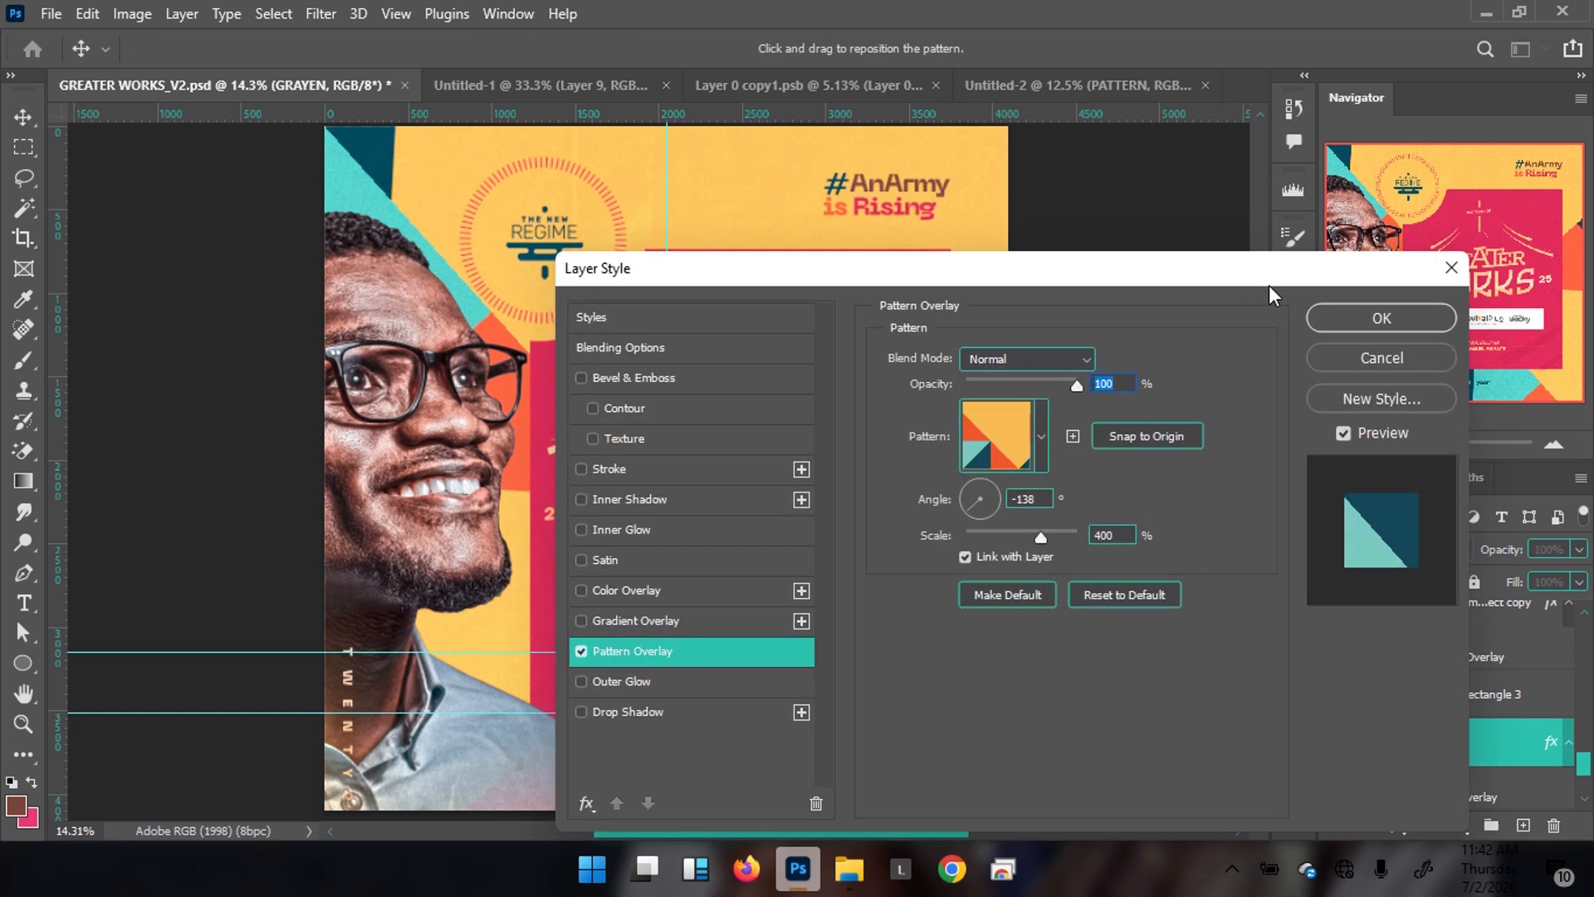
left_click(1362, 354)
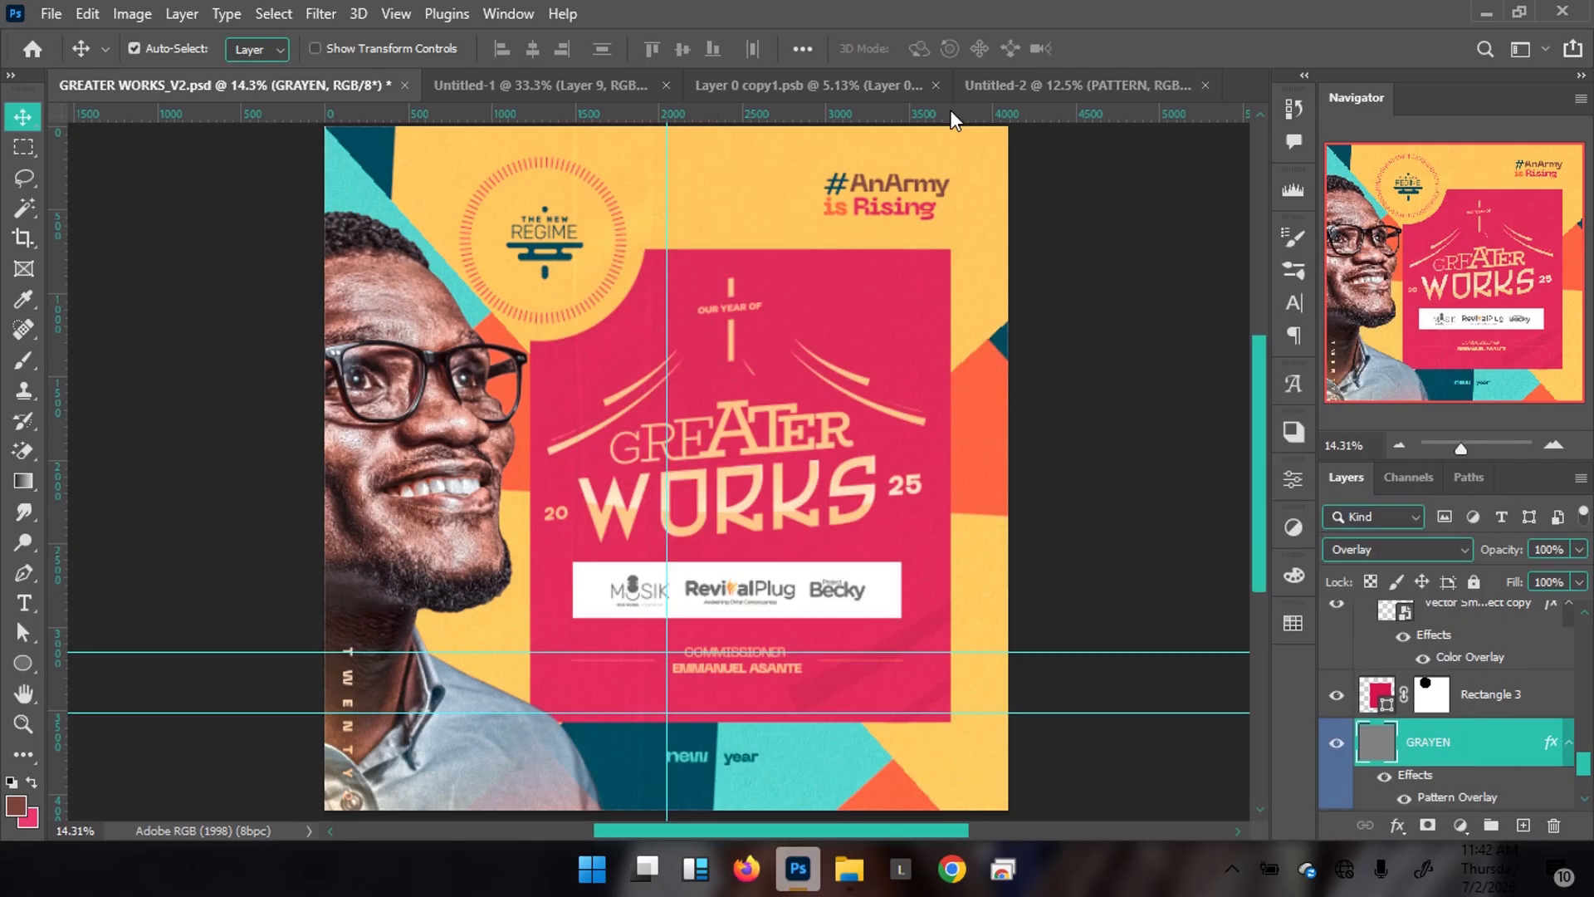
left_click(1094, 84)
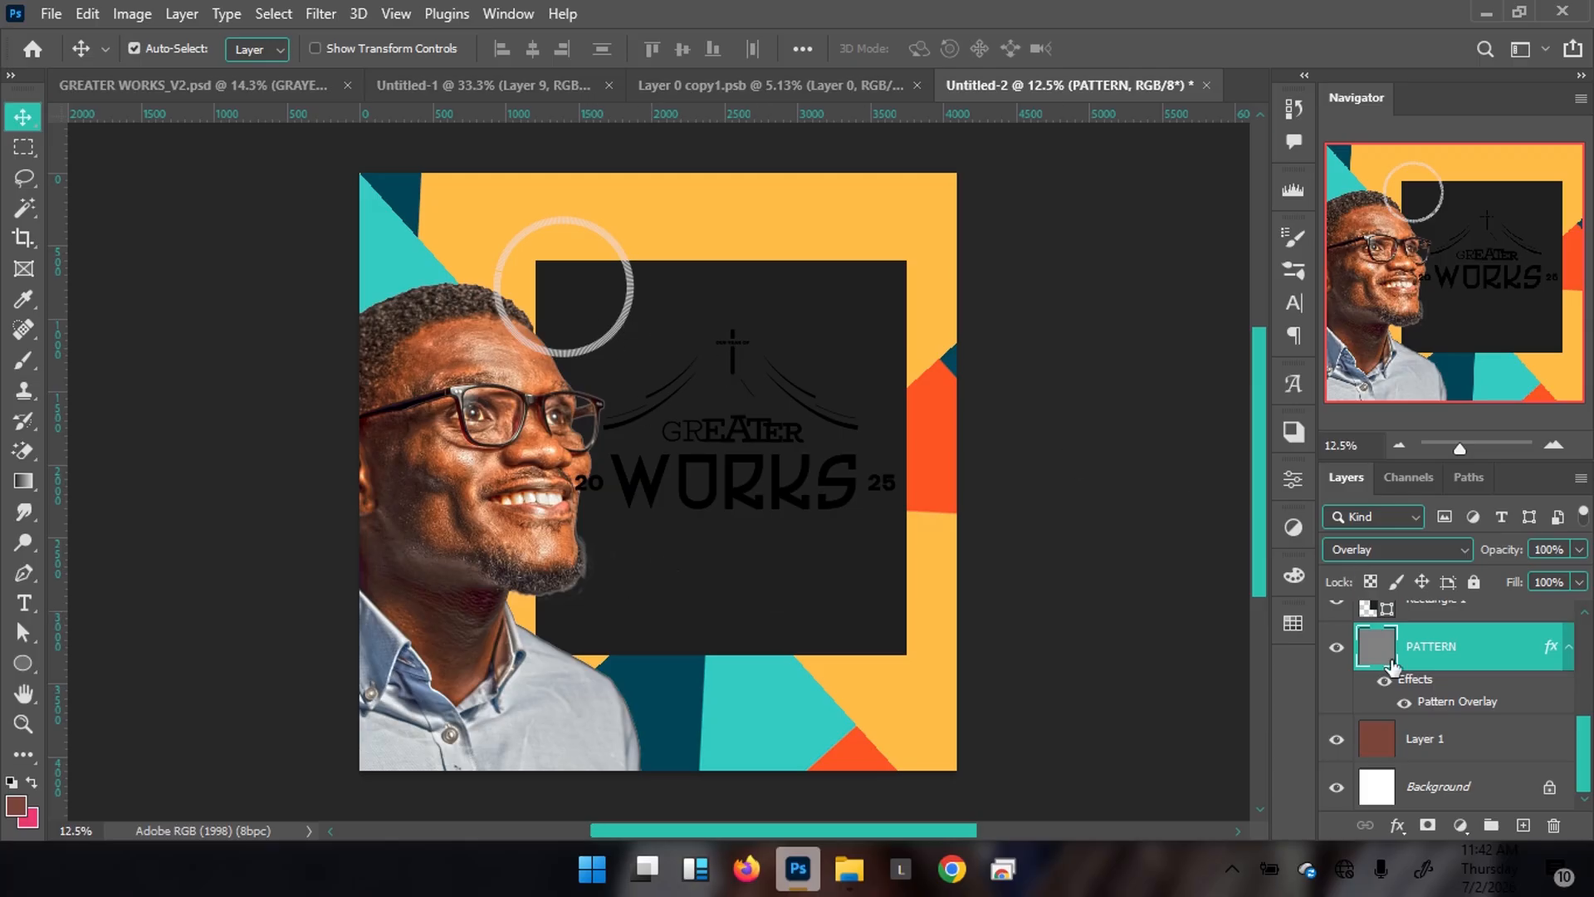
left_click(259, 86)
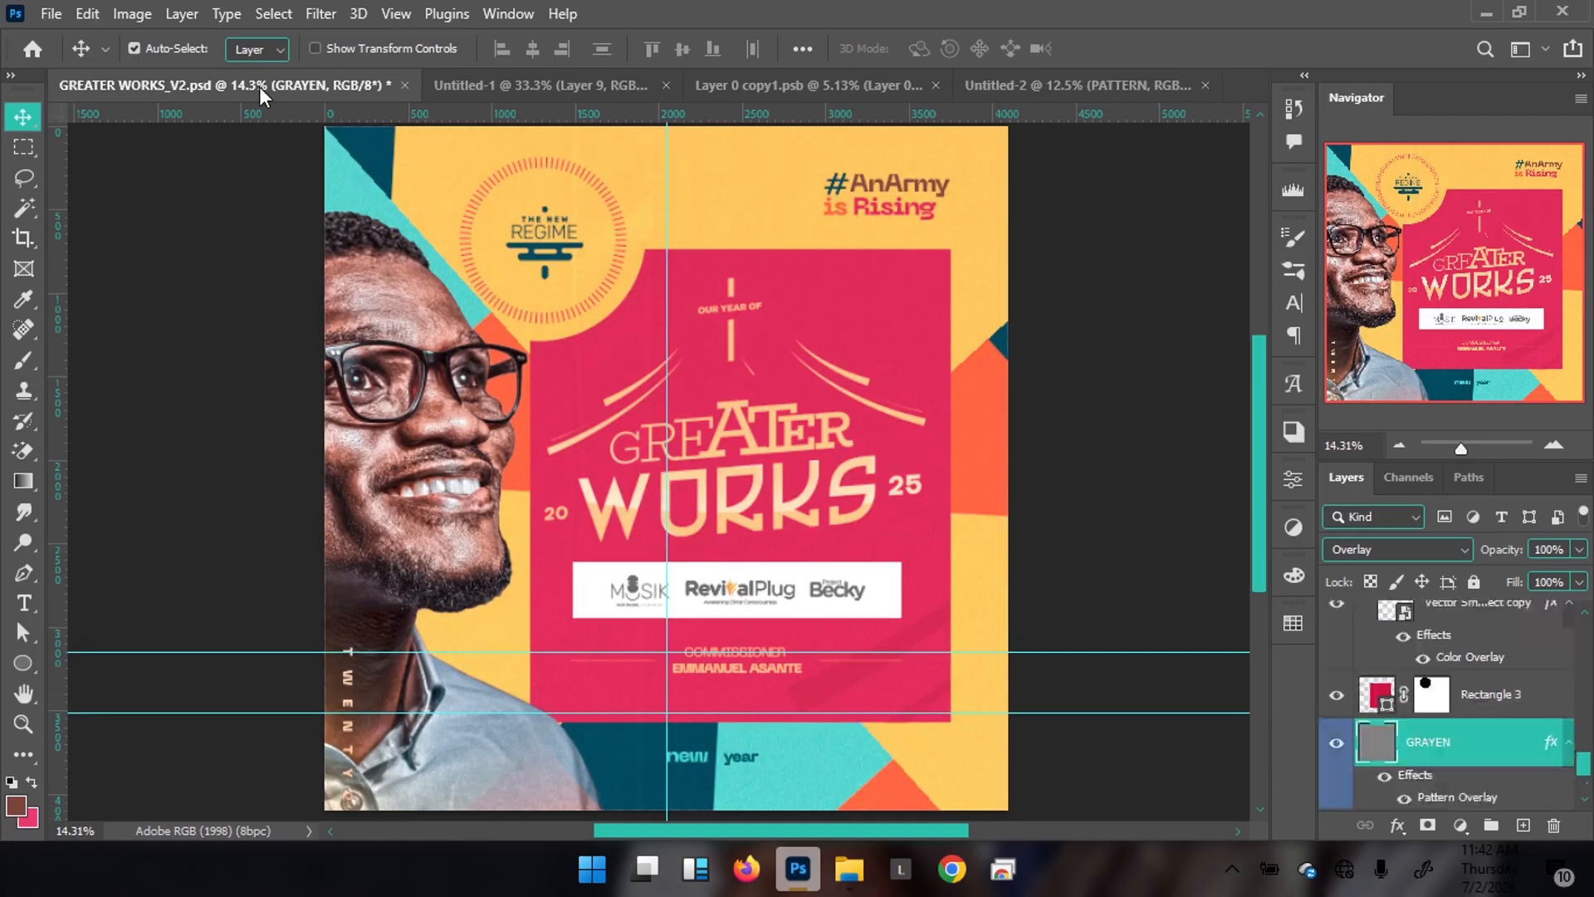
left_click(1148, 83)
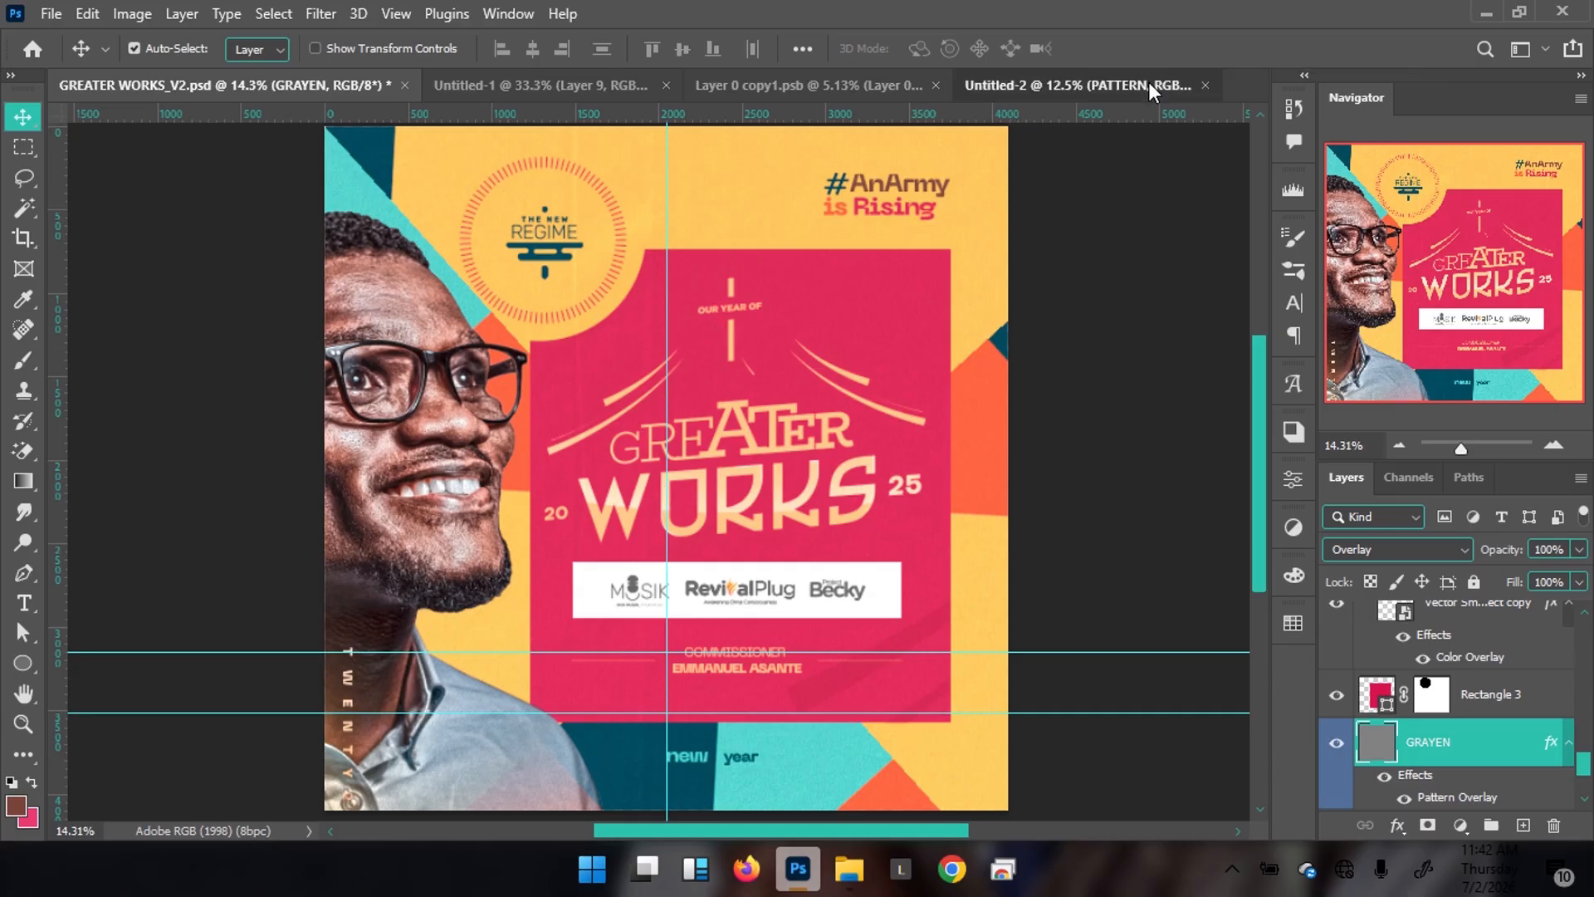
Stretch the dark rectangle behind the title downward to 115.68% of its height, keeping its width at 100%
left_click_drag(970, 353, 872, 605)
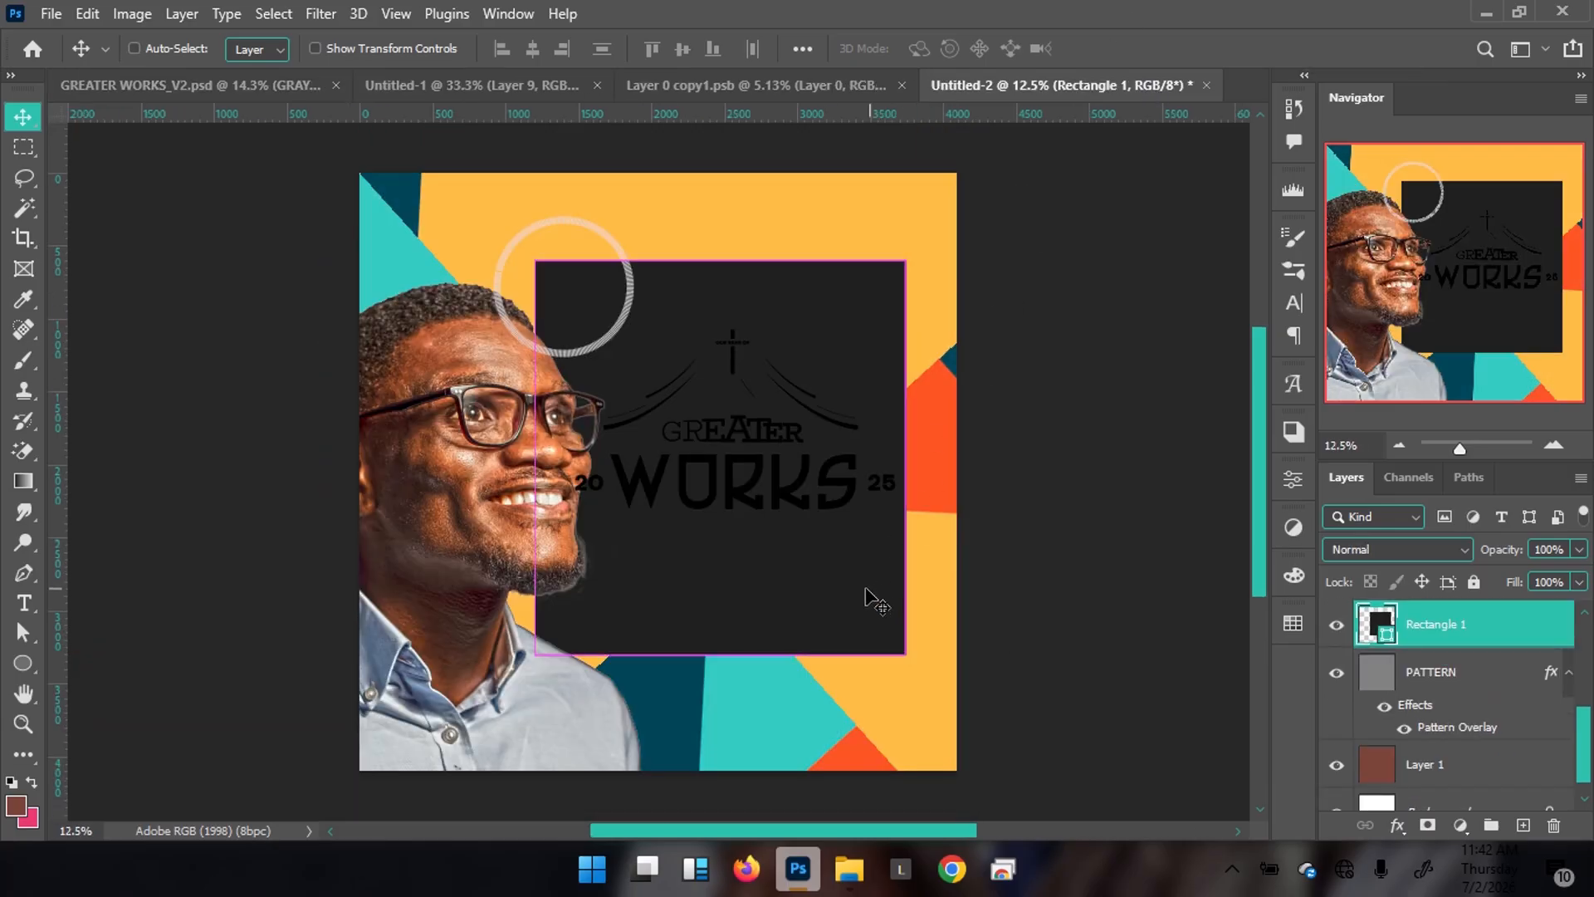
key("ctrl+t")
left_click_drag(717, 686, 717, 747)
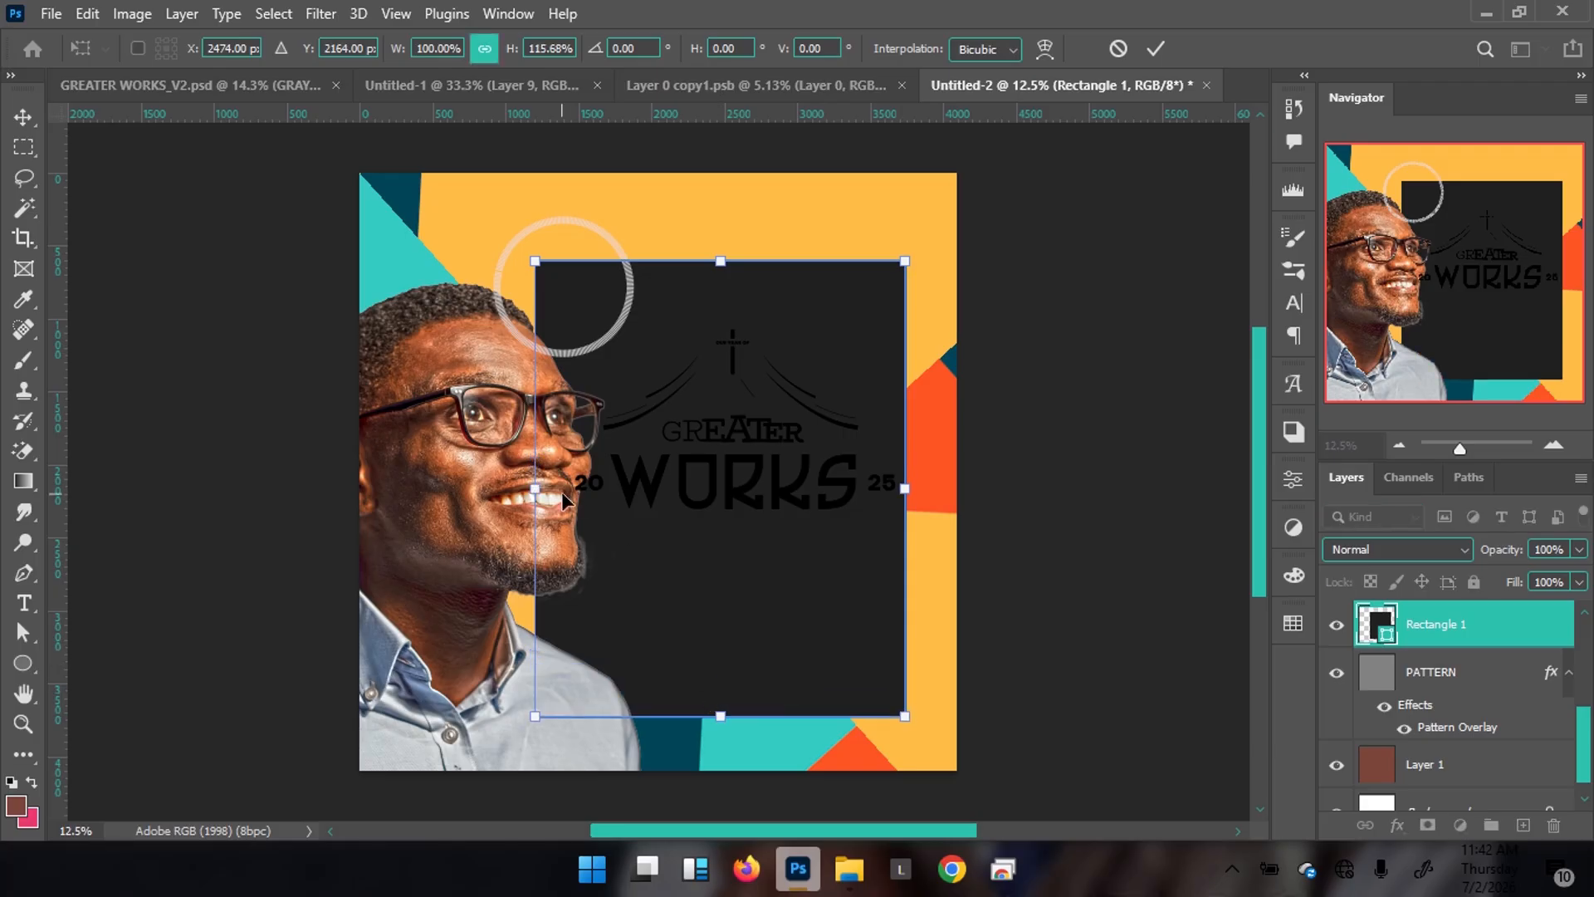
key("Return")
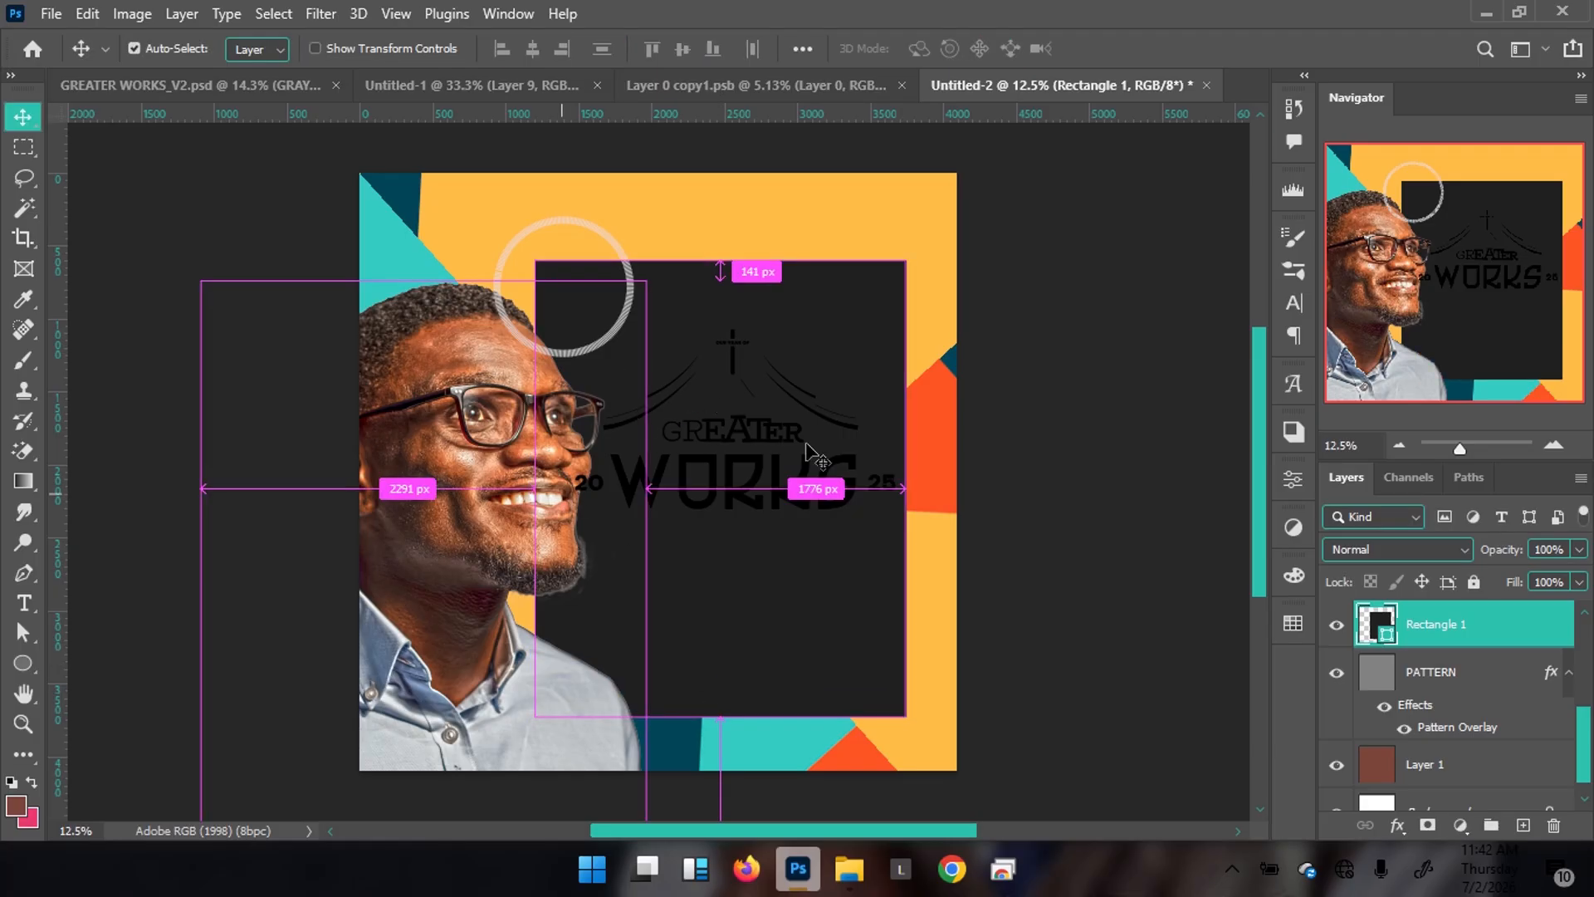
Move the GREATER WORKS title to the middle of the dark rectangle and skew its right side upward
left_click(826, 489)
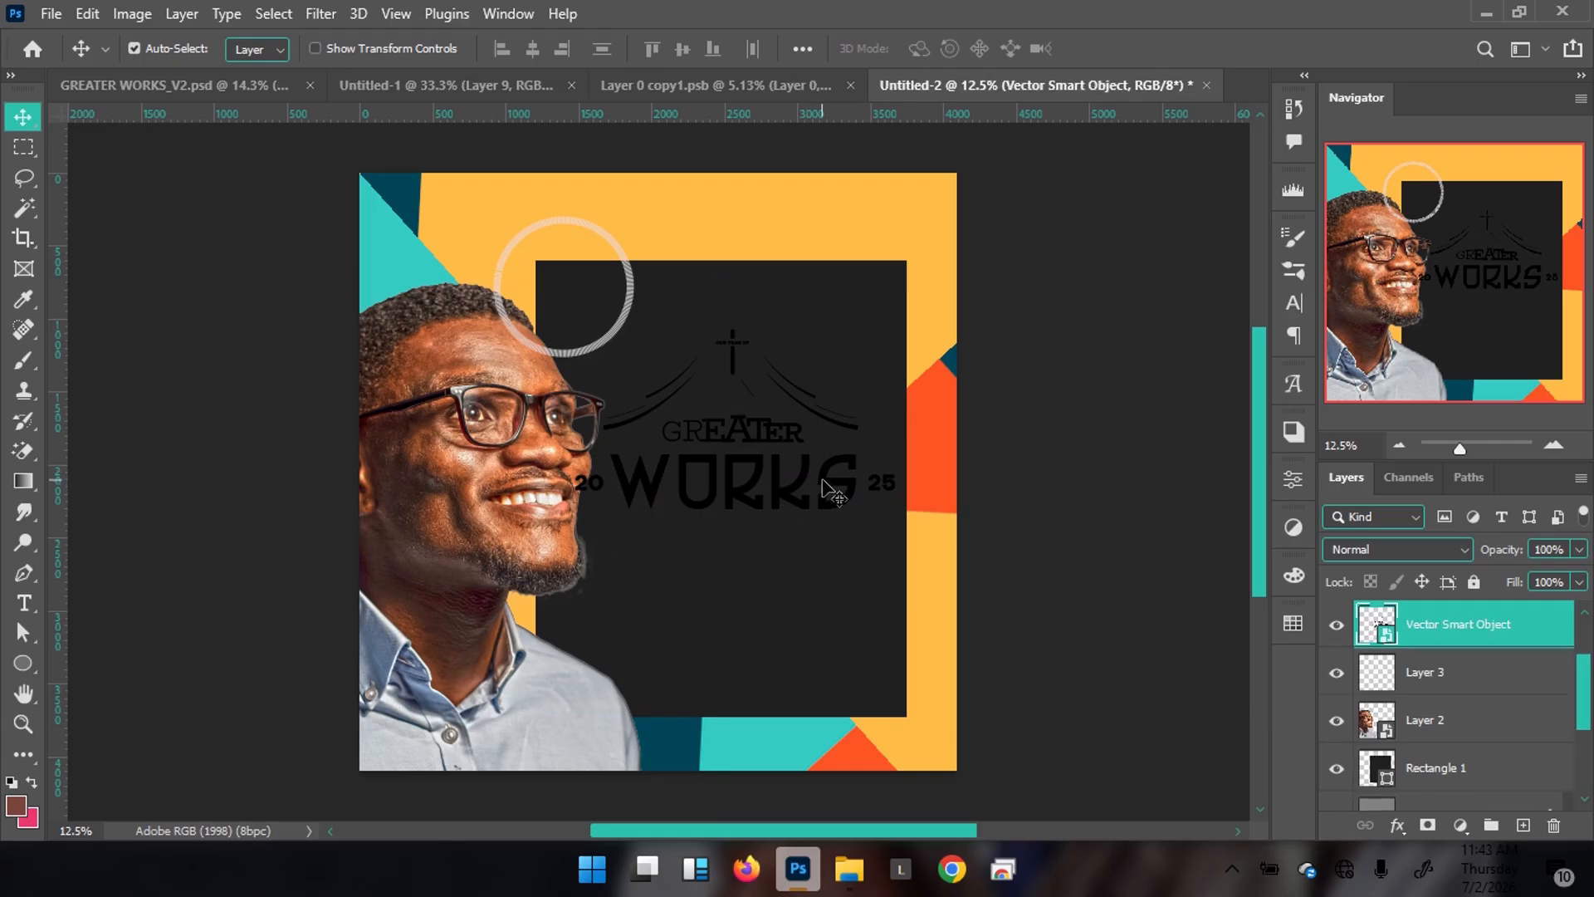
left_click_drag(822, 480, 837, 496)
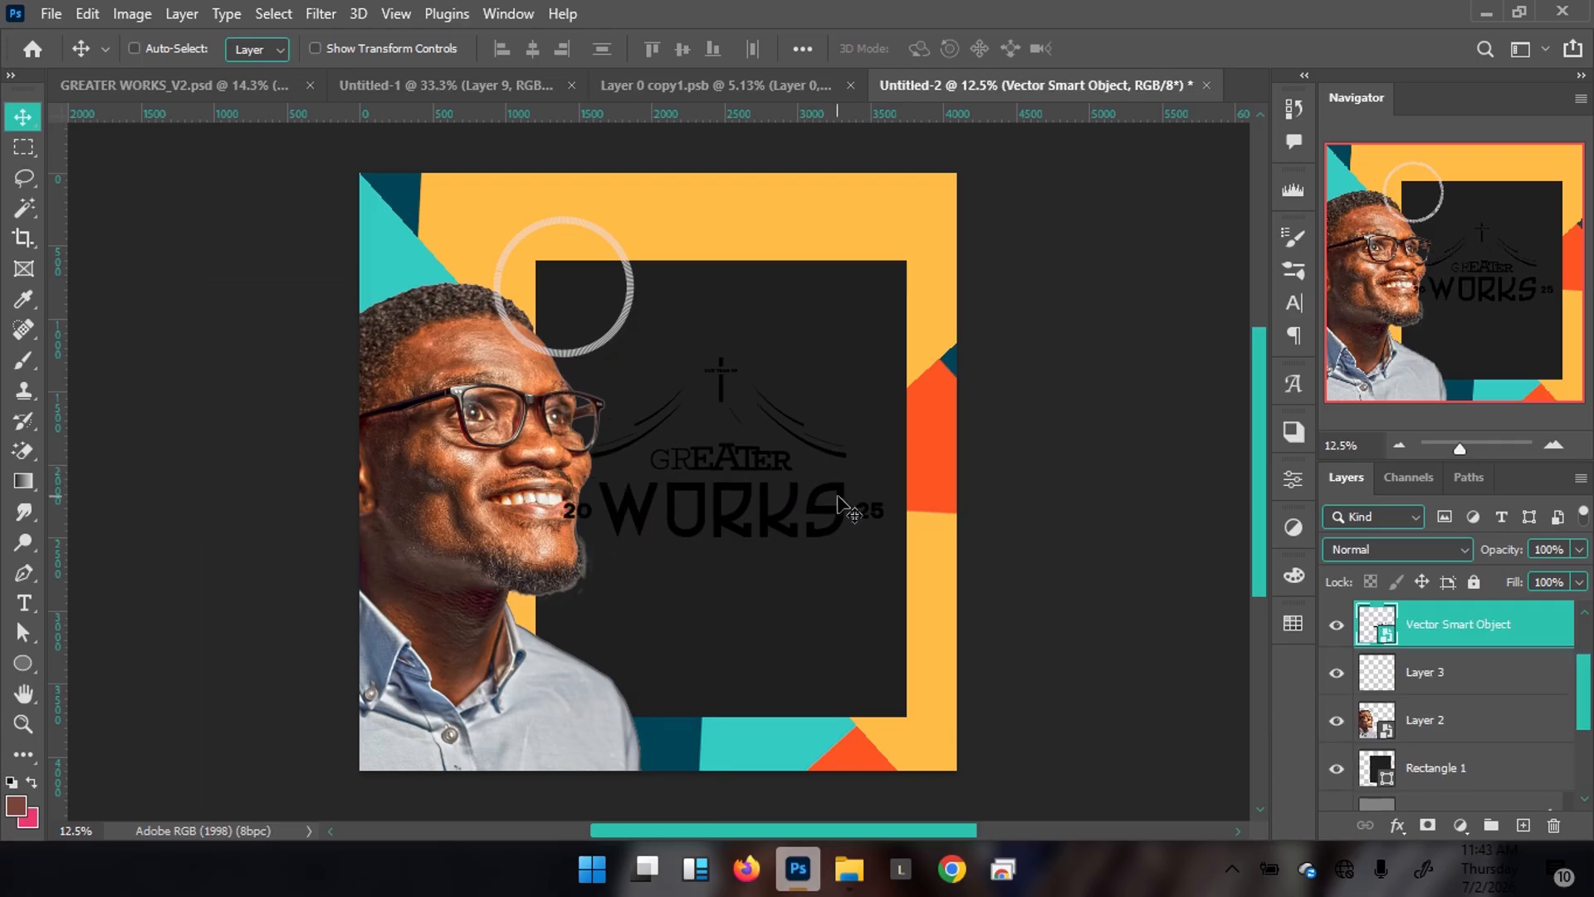
key("ctrl+t")
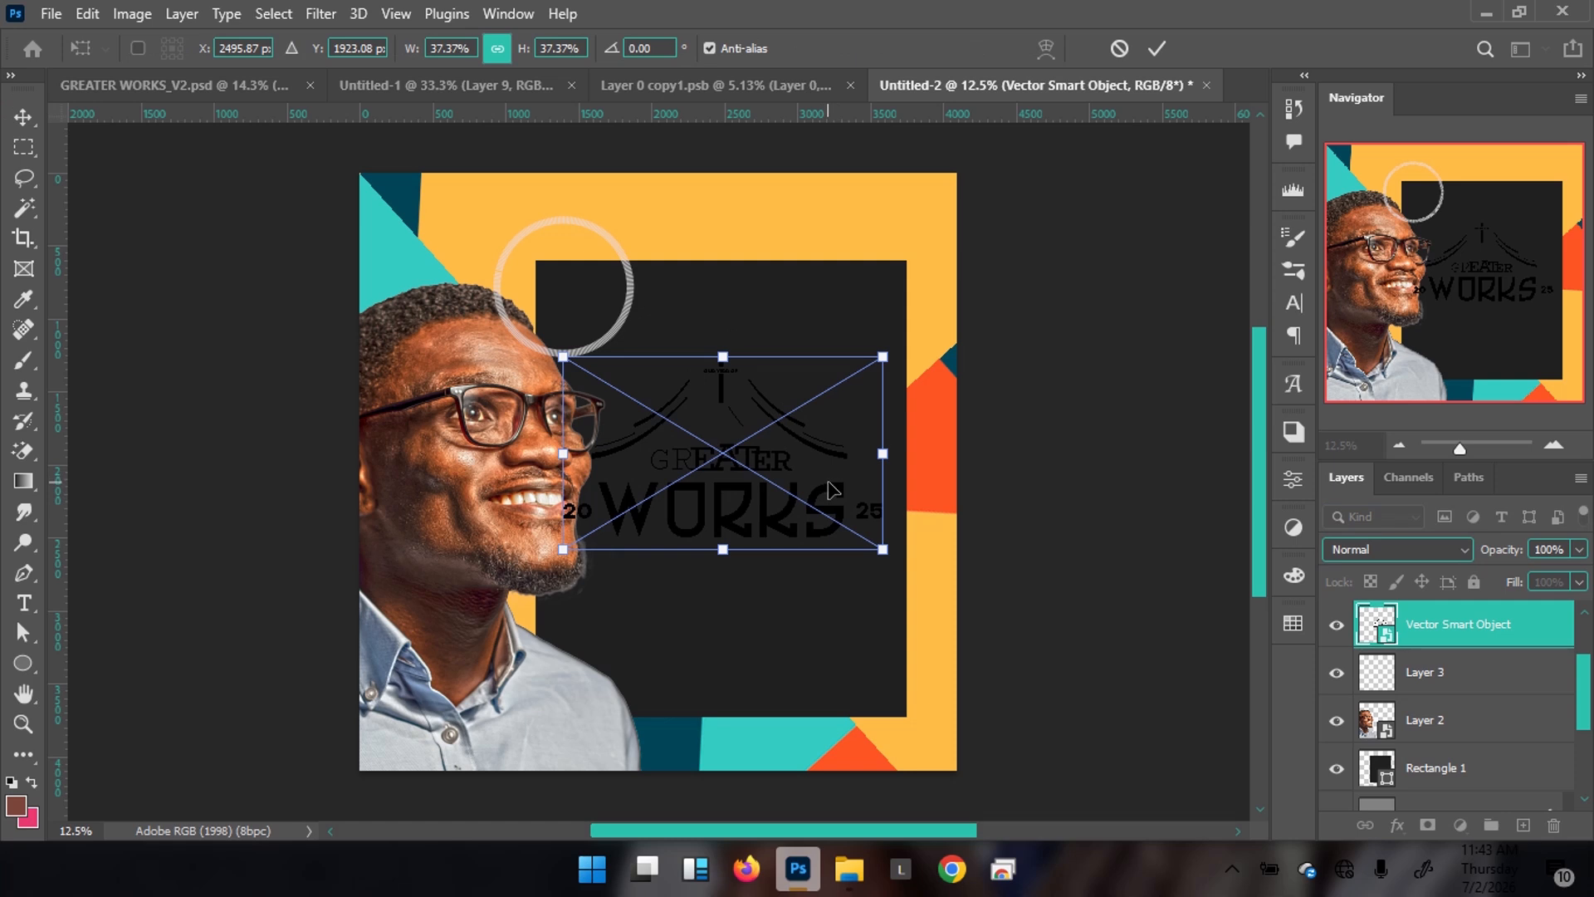
right_click(830, 483)
left_click(890, 127)
left_click_drag(876, 433, 877, 426)
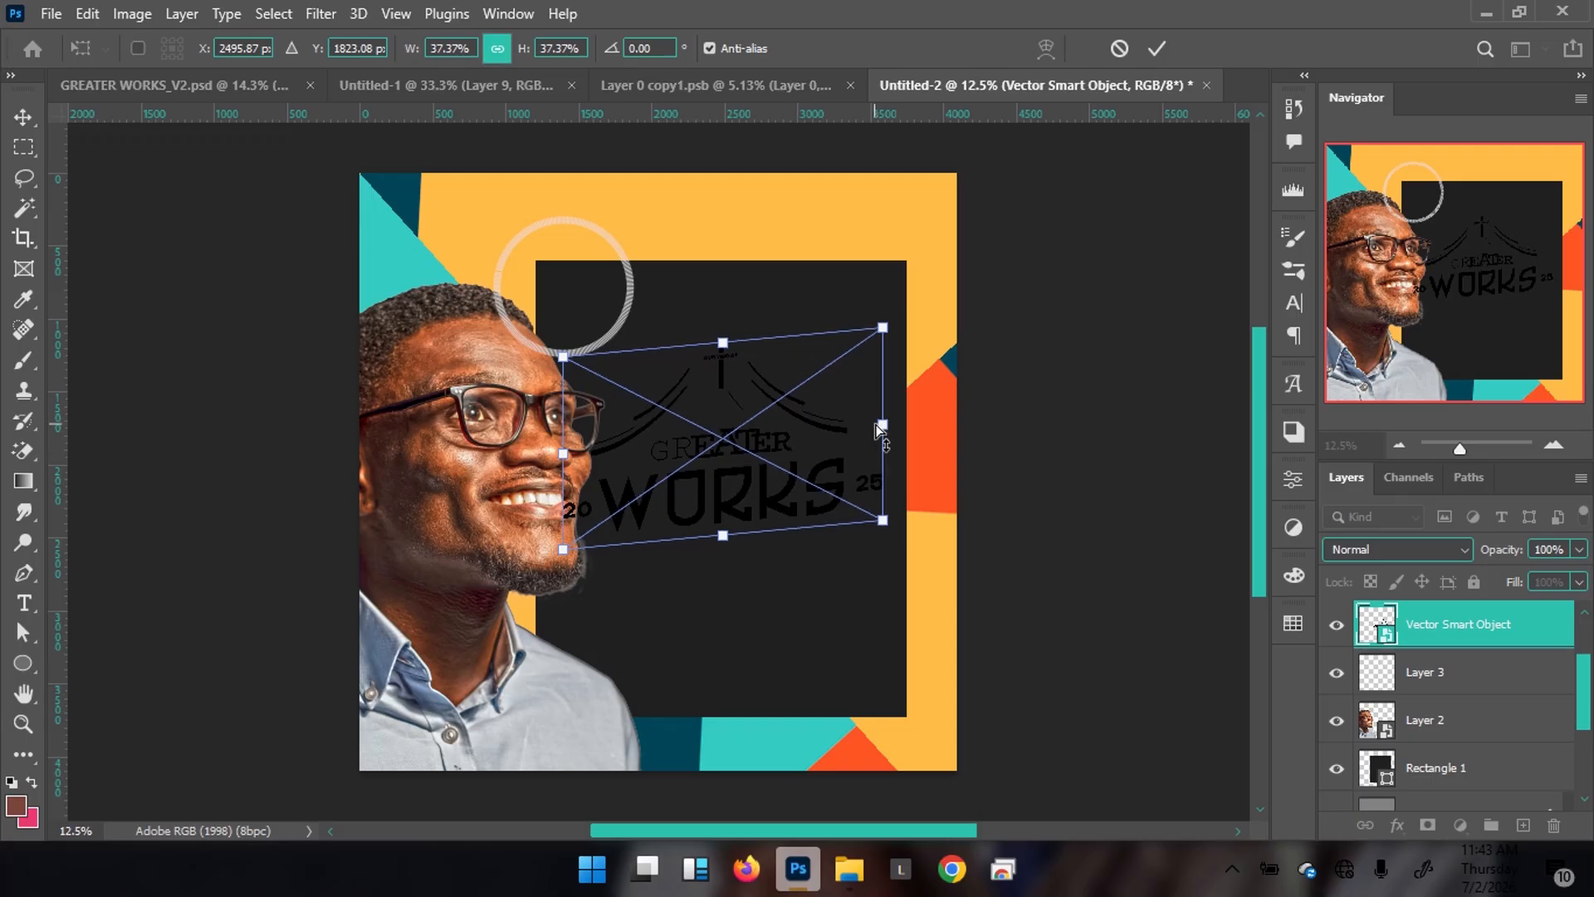
key("Return")
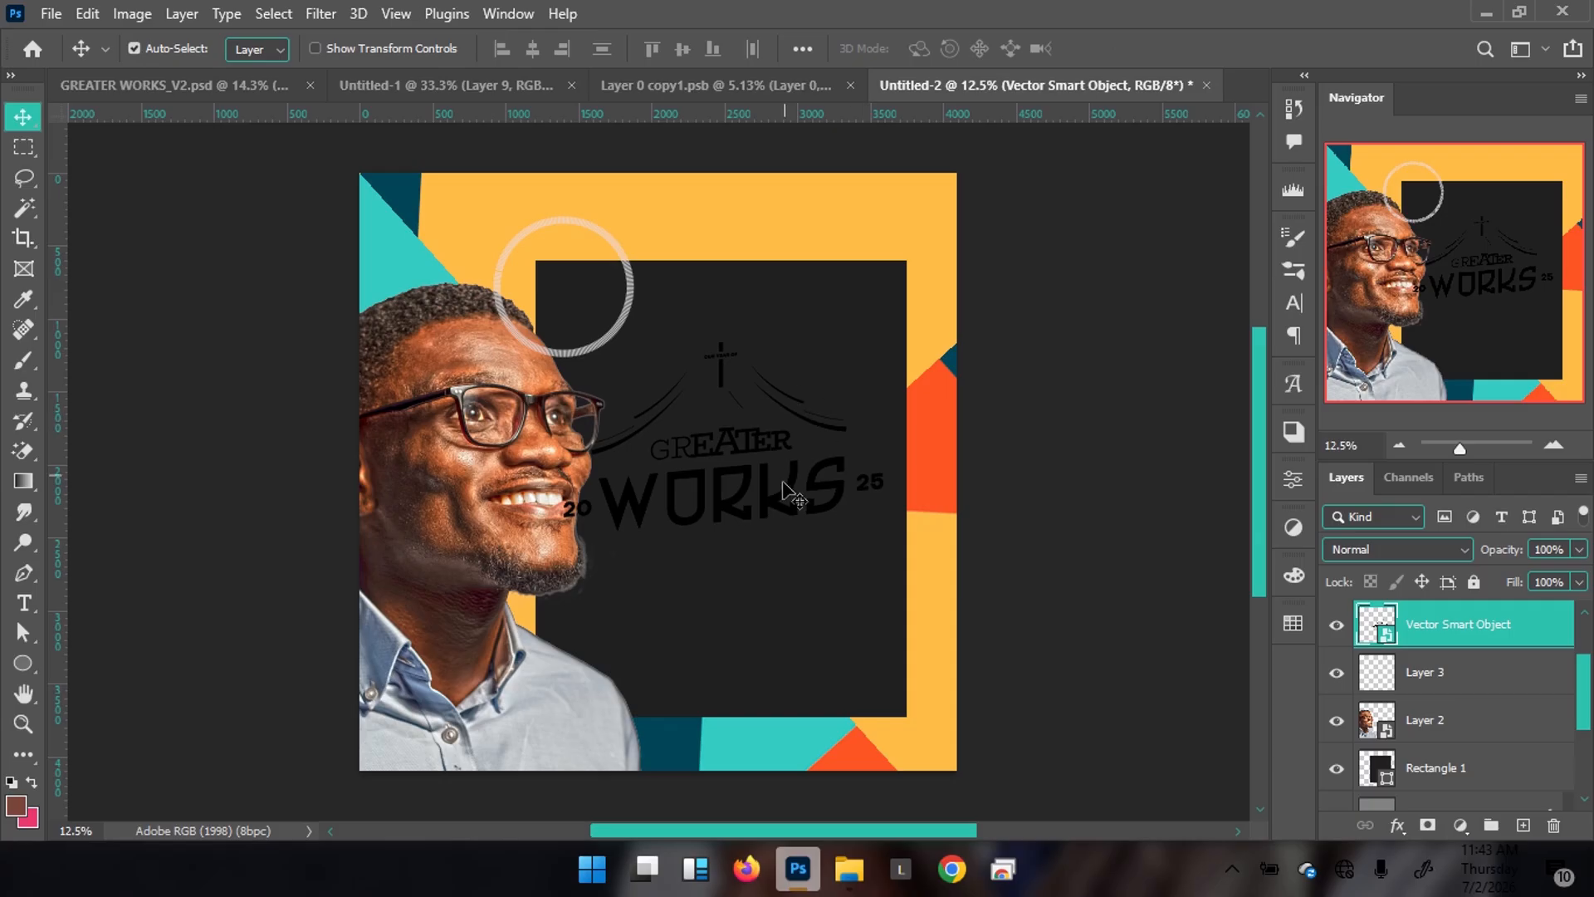
Shift the skewed GREATER WORKS title slightly down and nudge it back up by 80 px
left_click_drag(766, 498, 769, 507)
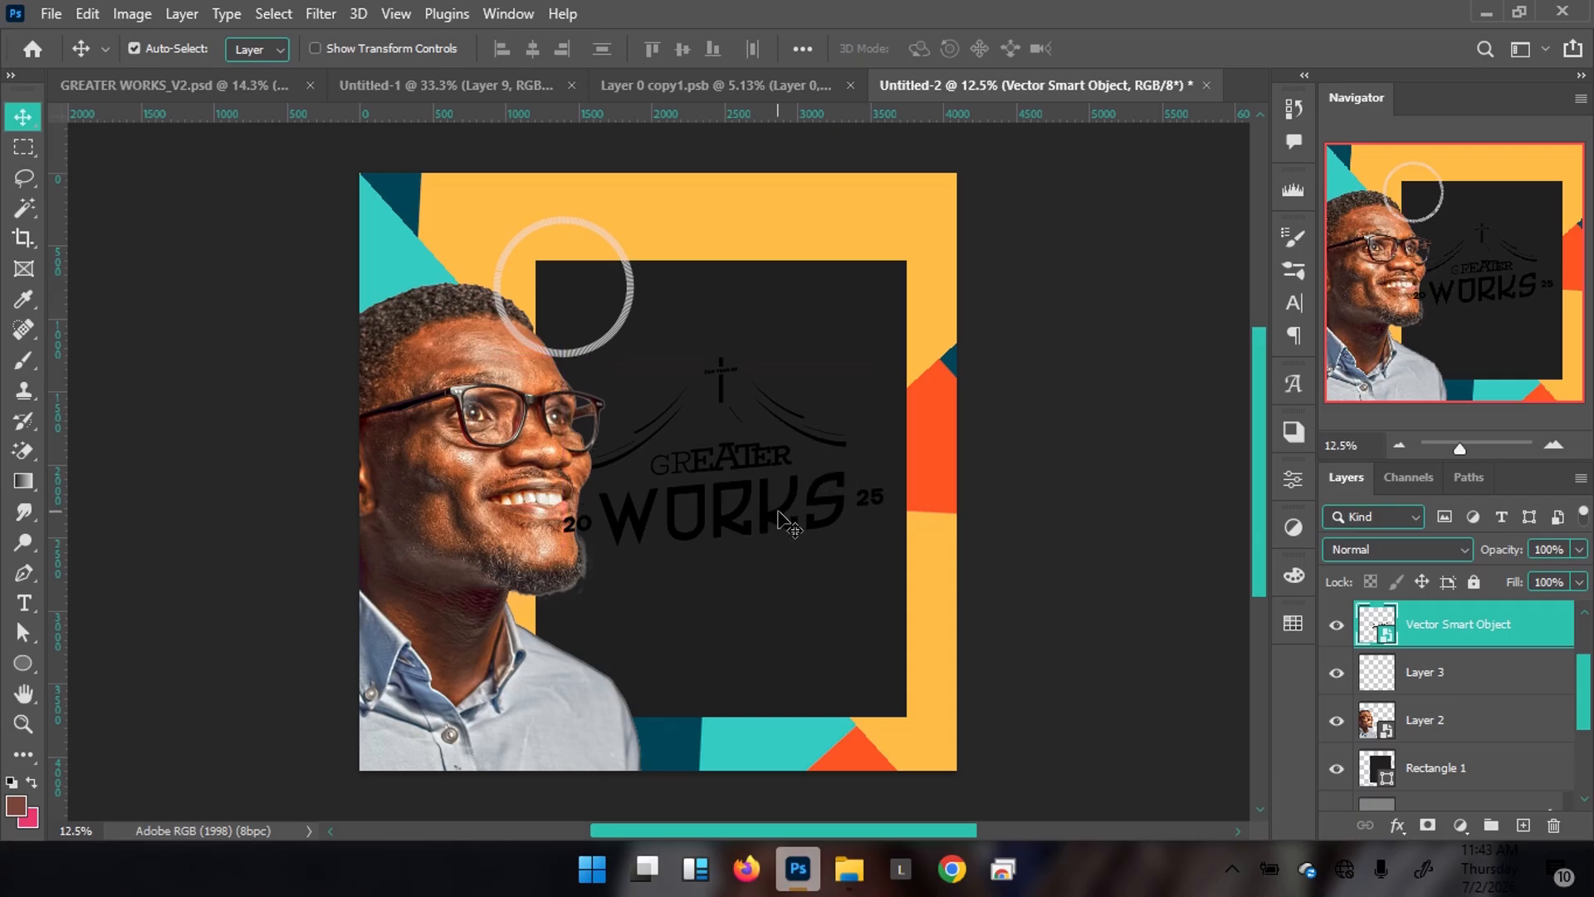
key("shift+Up")
key("shift+Up")
key("shift+Up")
key("shift+Up")
key("shift+Up")
key("shift+Up")
key("shift+Up")
key("shift+Up")
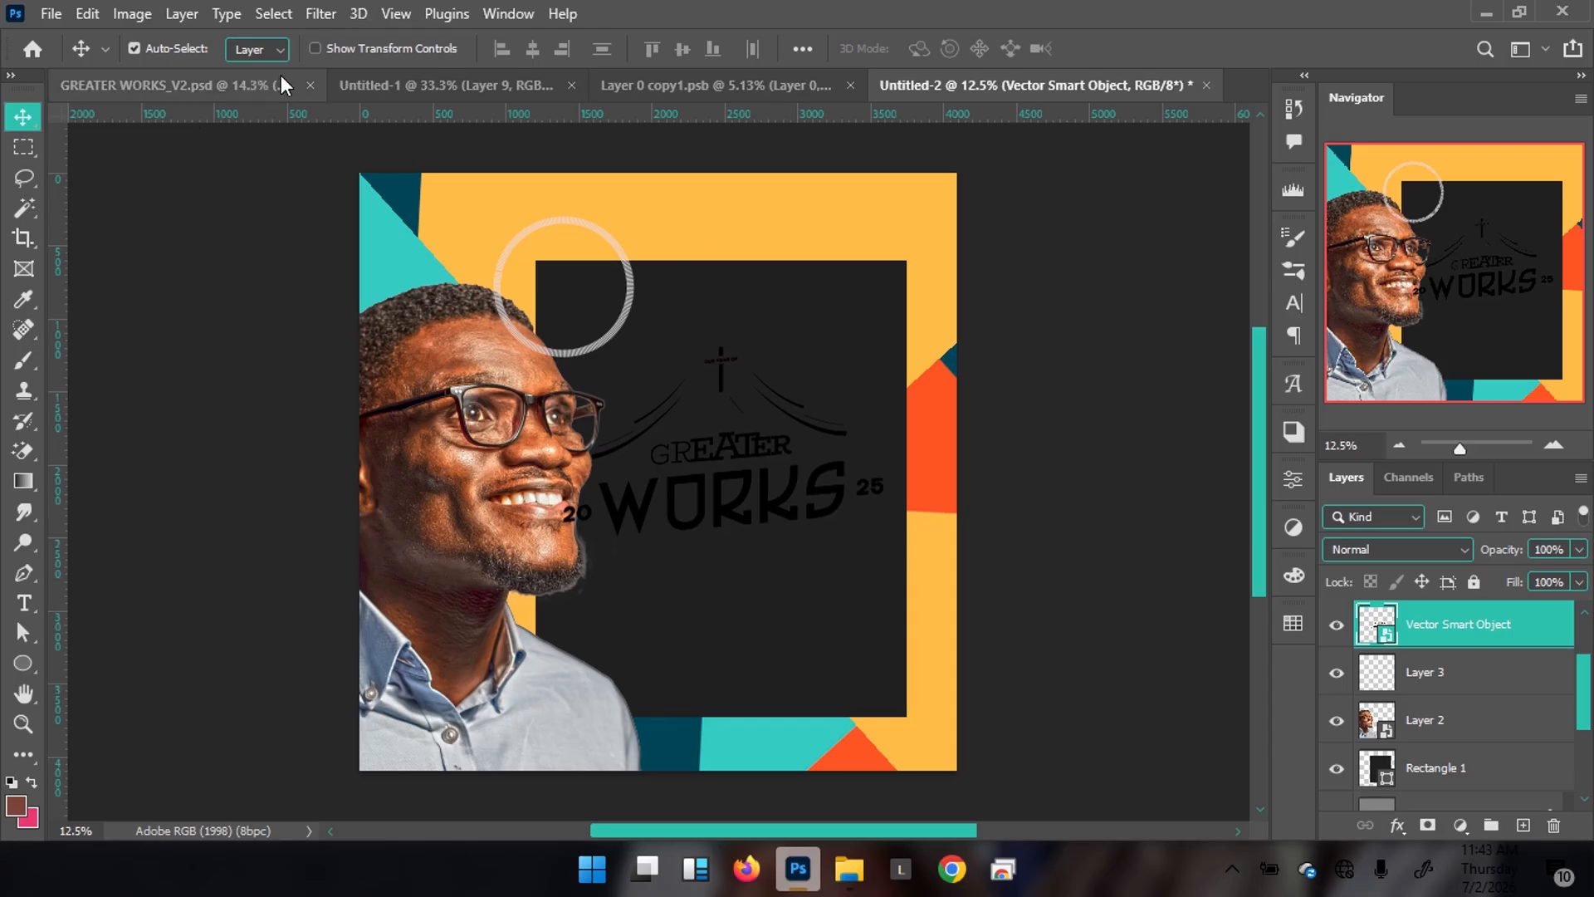
Check the reference design and shift the man's photo on Layer 2 about 320 px to the left
left_click(241, 84)
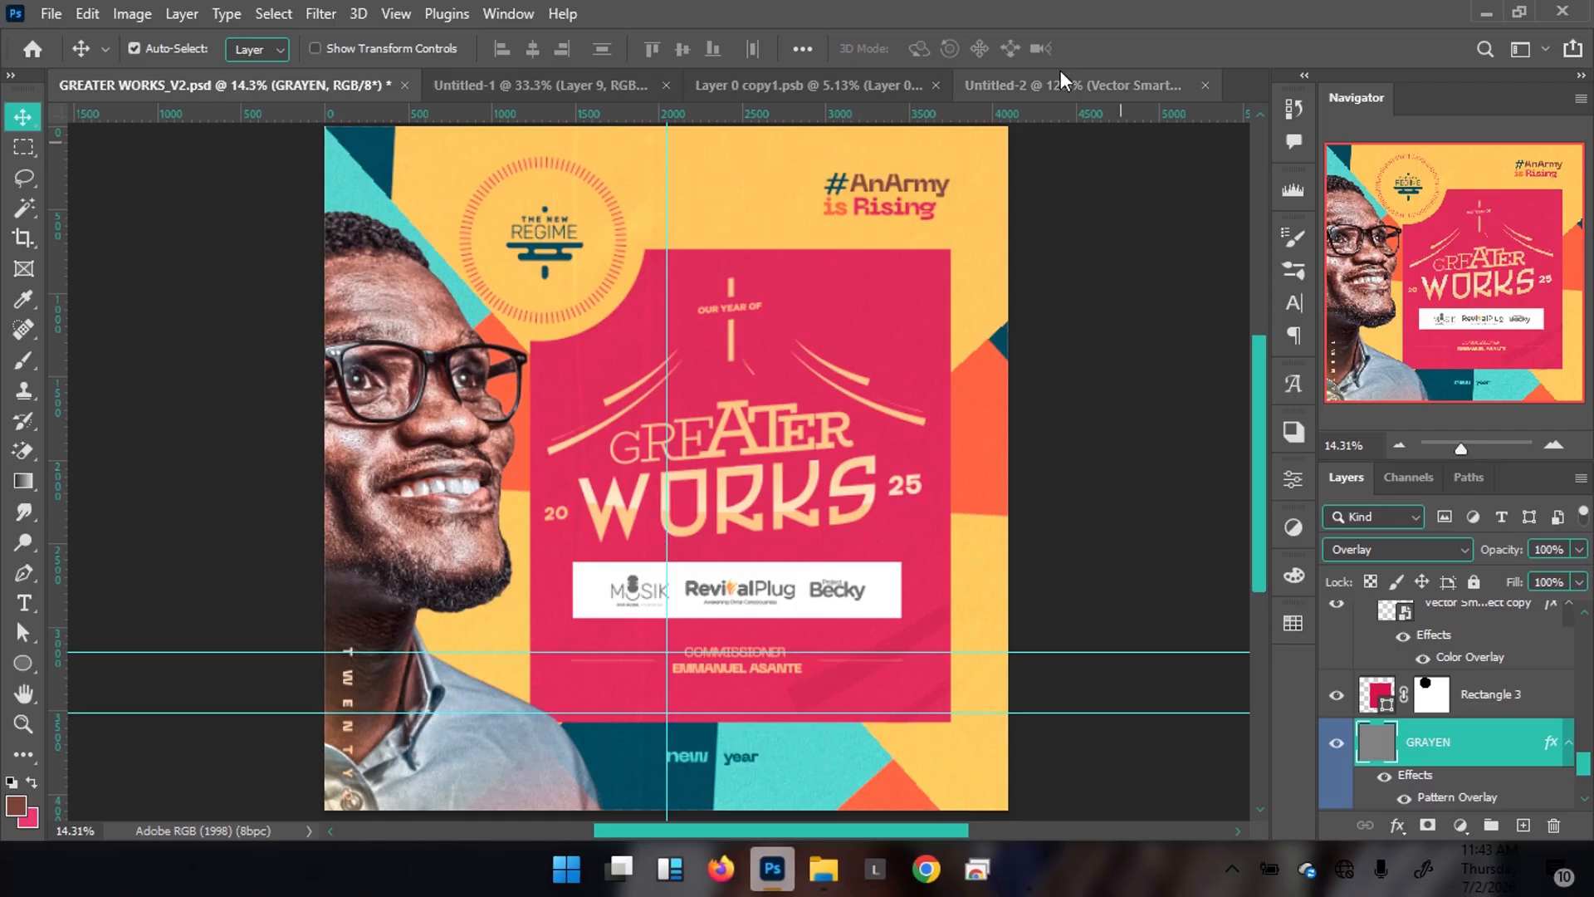
left_click(1062, 84)
left_click(451, 522)
key("shift+Left")
key("shift+Left")
key("shift+Left")
key("shift+Left")
key("shift+Left")
key("shift+Left")
key("shift+Left")
key("shift+Left")
key("shift+Left")
key("shift+Left")
key("shift+Left")
key("shift+Left")
key("shift+Left")
key("shift+Left")
key("shift+Left")
key("shift+Left")
key("shift+Left")
key("shift+Left")
key("shift+Left")
key("shift+Left")
key("shift+Left")
key("shift+Left")
key("shift+Left")
key("shift+Left")
key("shift+Left")
key("shift+Left")
key("shift+Left")
key("shift+Left")
key("shift+Left")
key("shift+Left")
key("shift+Left")
key("shift+Left")
key("shift+Left")
key("shift+Left")
key("shift+Left")
key("shift+Left")
key("shift+Left")
key("shift+Left")
key("shift+Left")
key("shift+Left")
key("shift+Left")
key("shift+Left")
key("shift+Left")
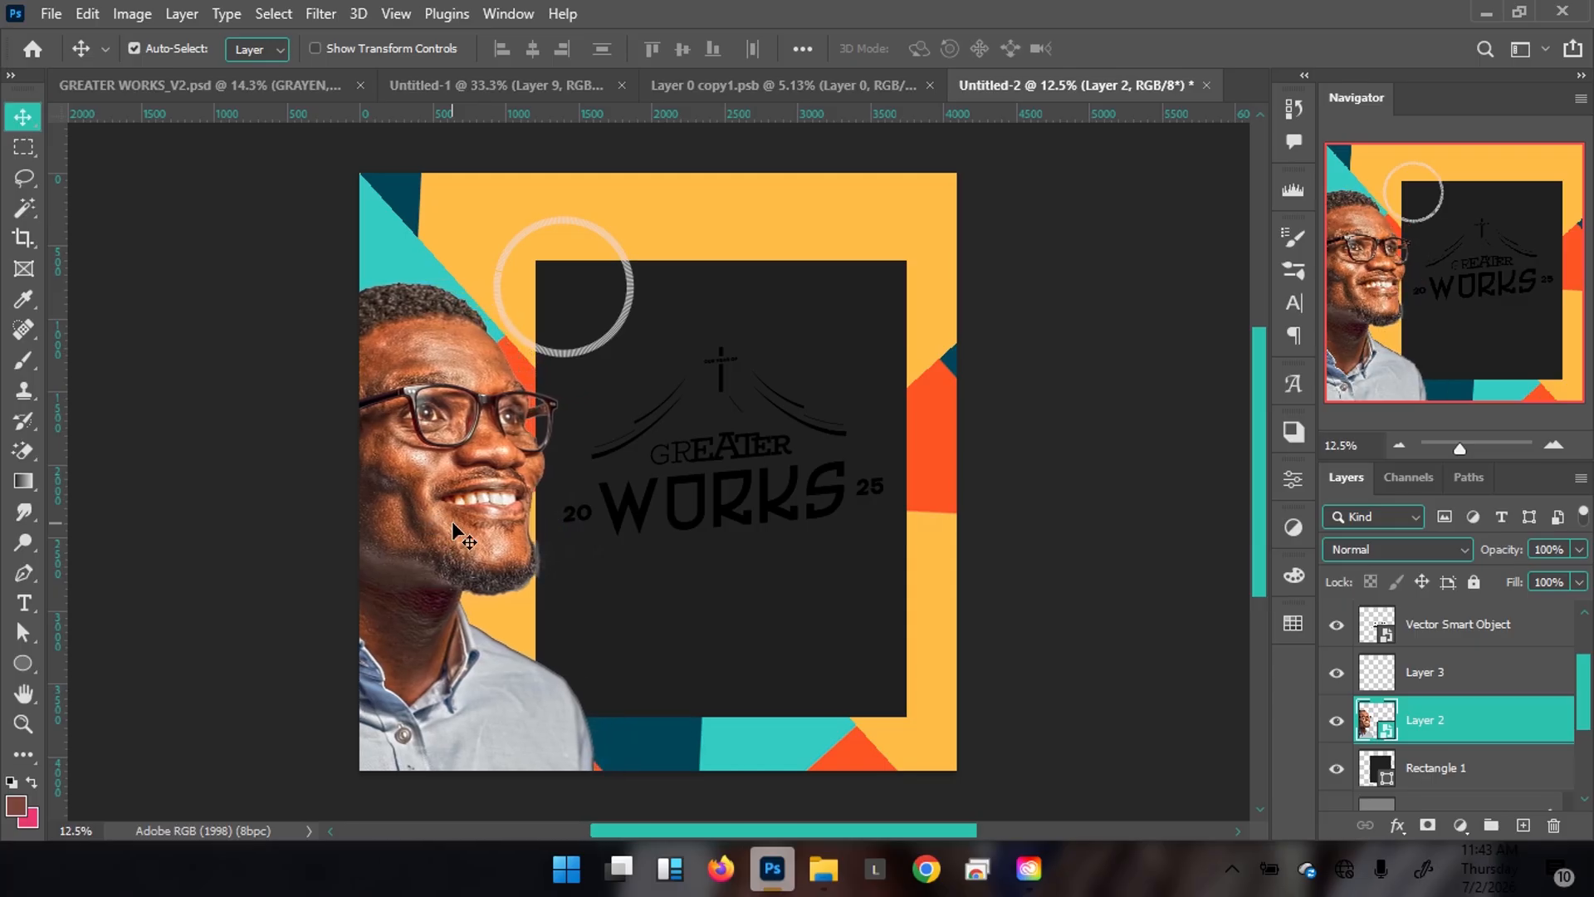
Compare the man's size with the reference design and scale up his photo on Layer 2 slightly
left_click(157, 86)
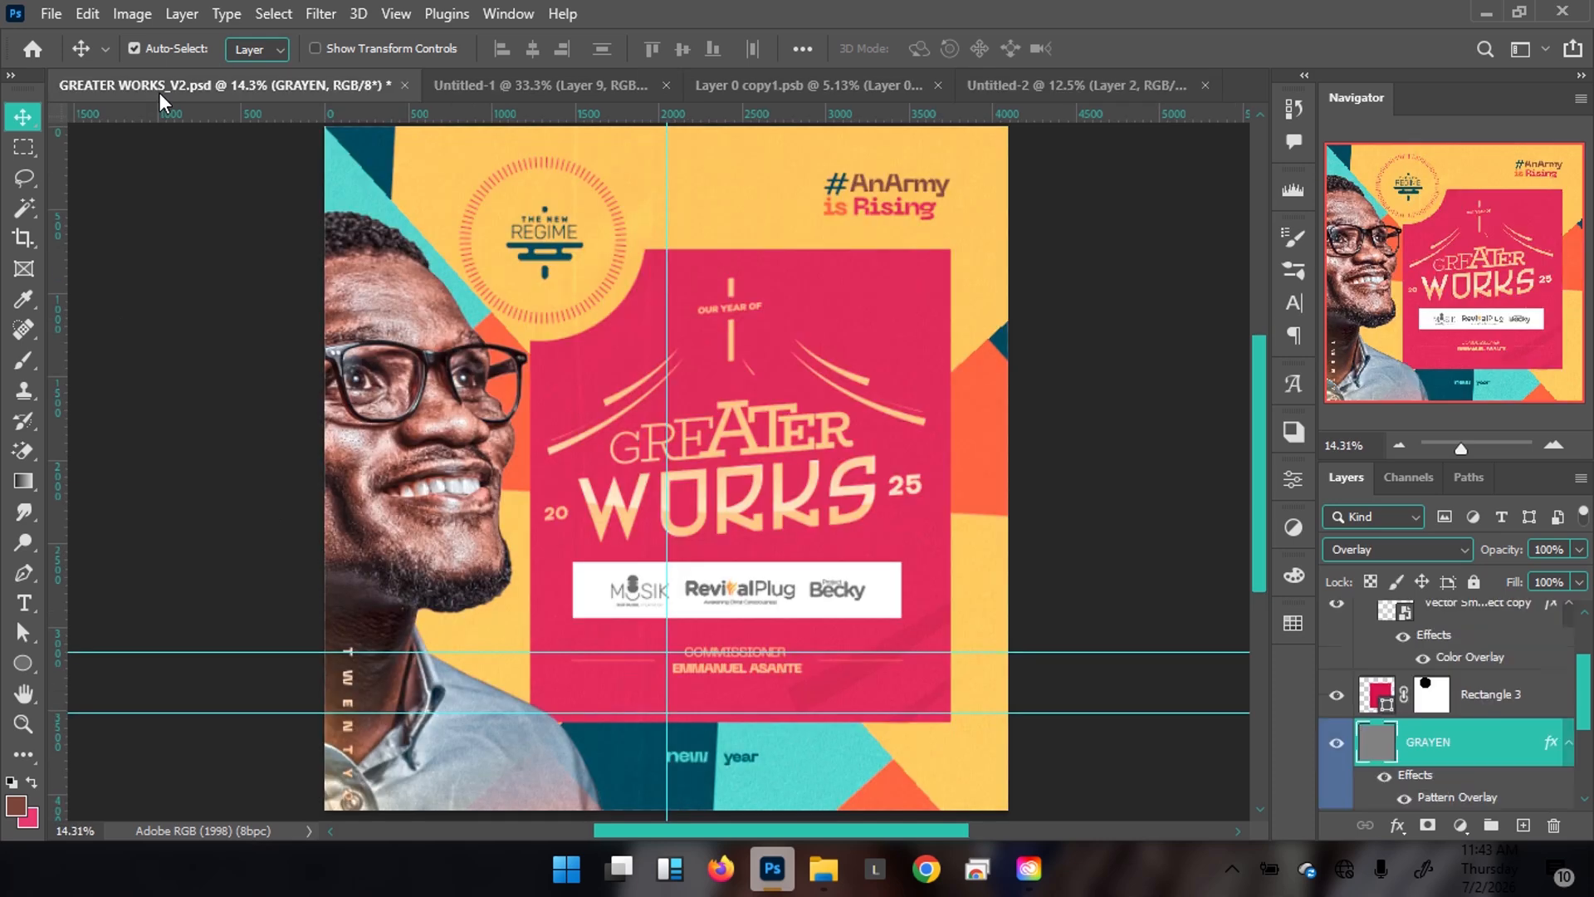
left_click(1039, 83)
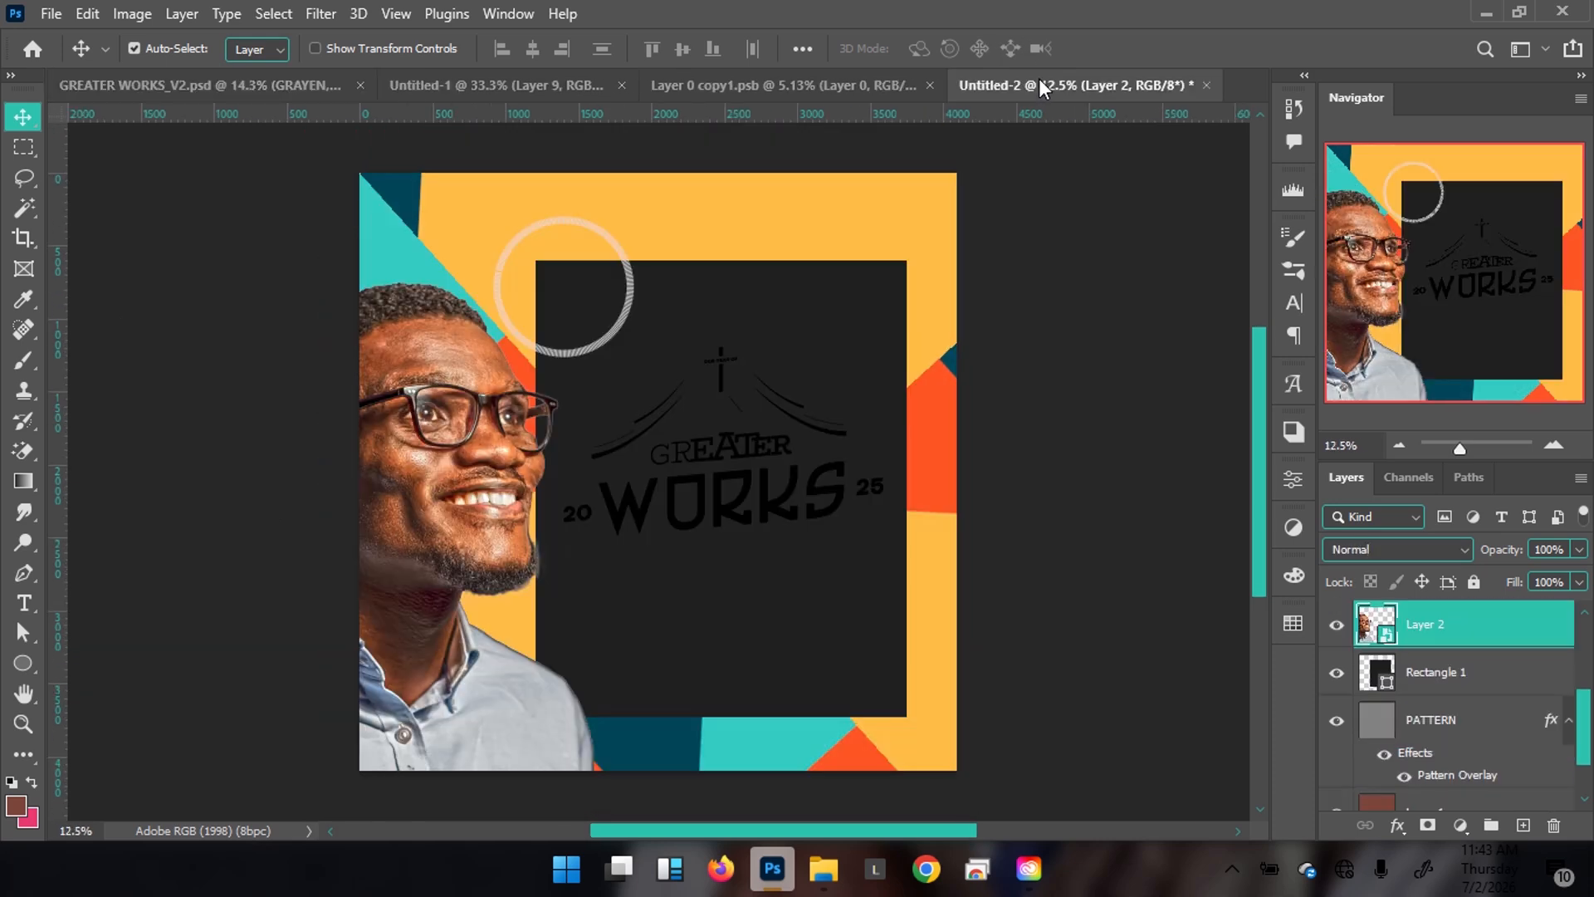
key("ctrl+t")
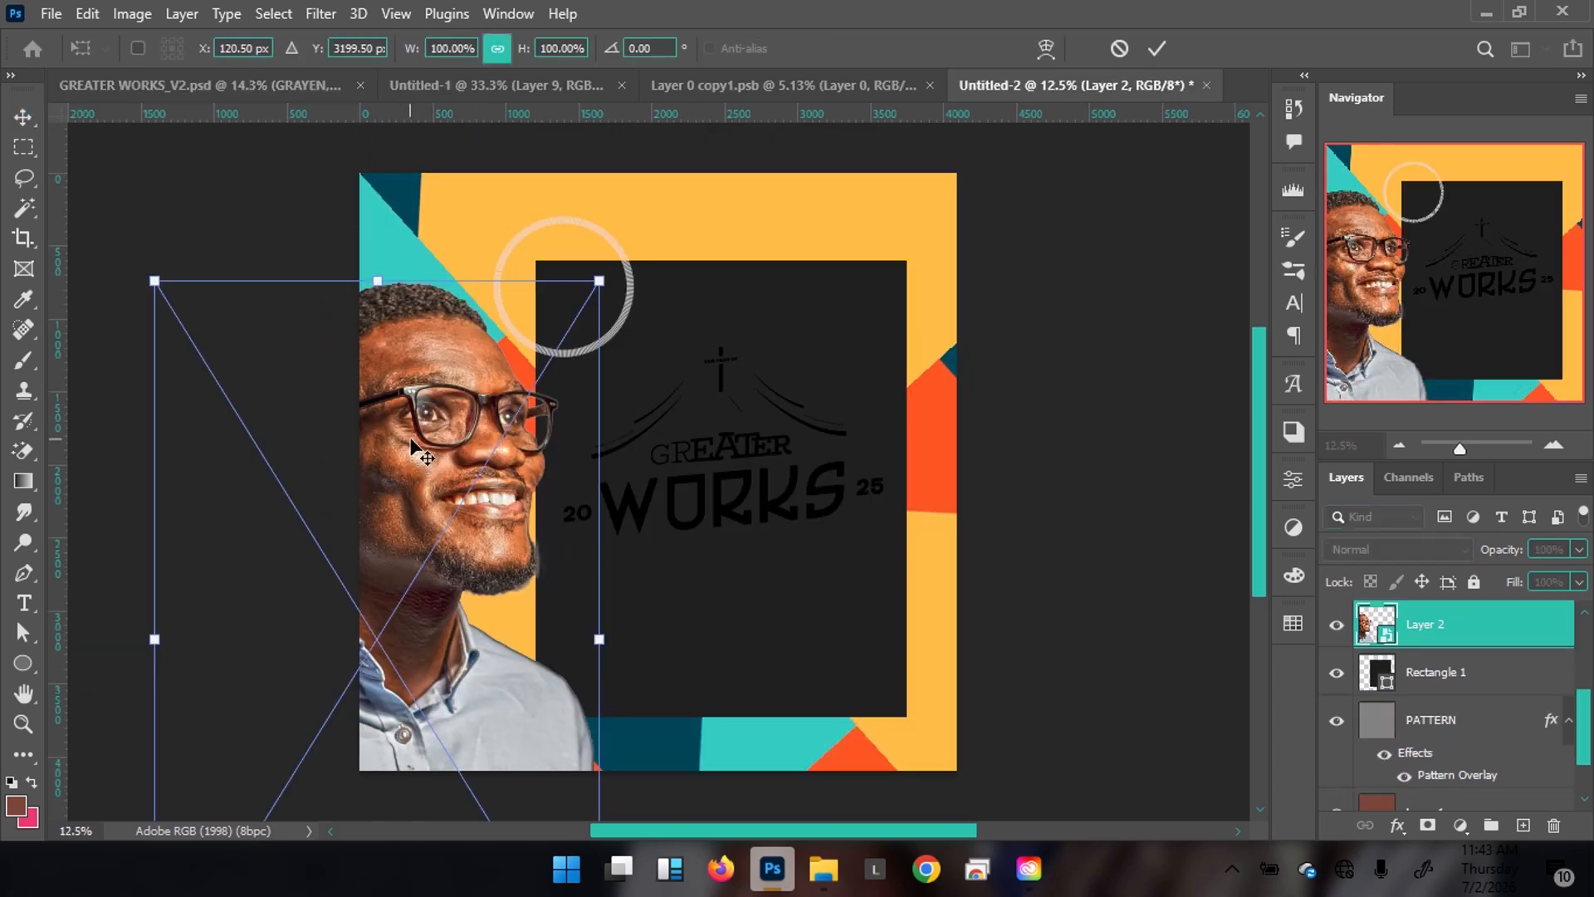
left_click_drag(153, 281, 110, 237)
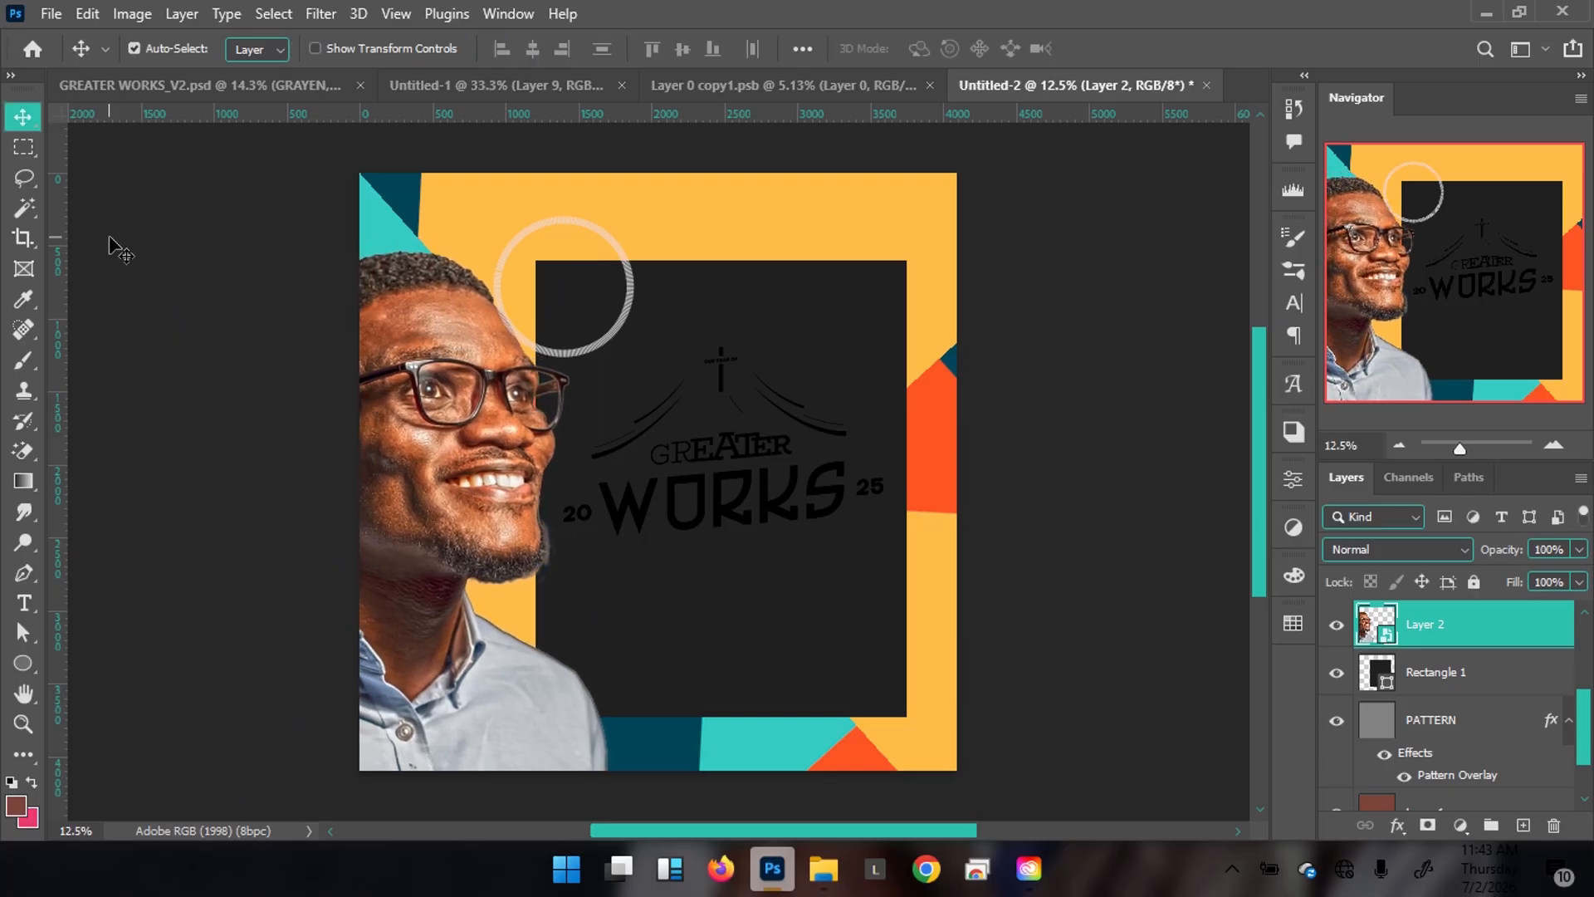
Change the fill colour of the dark rectangle behind the title to pink cd3c6f
left_click(791, 591)
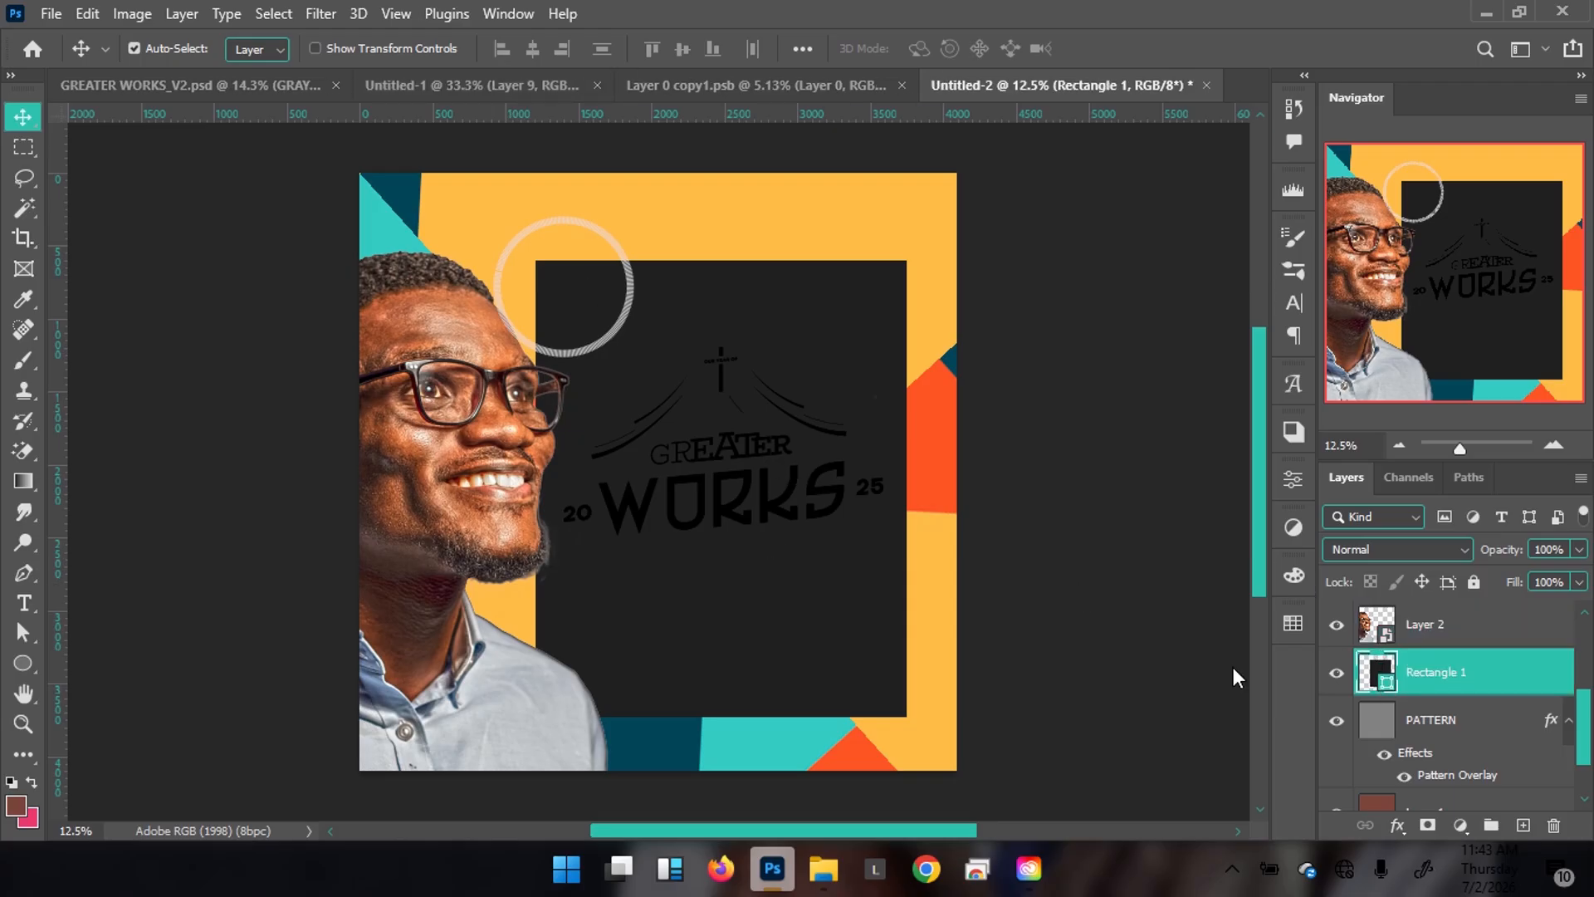
double_click(1380, 673)
type("cd3c6f")
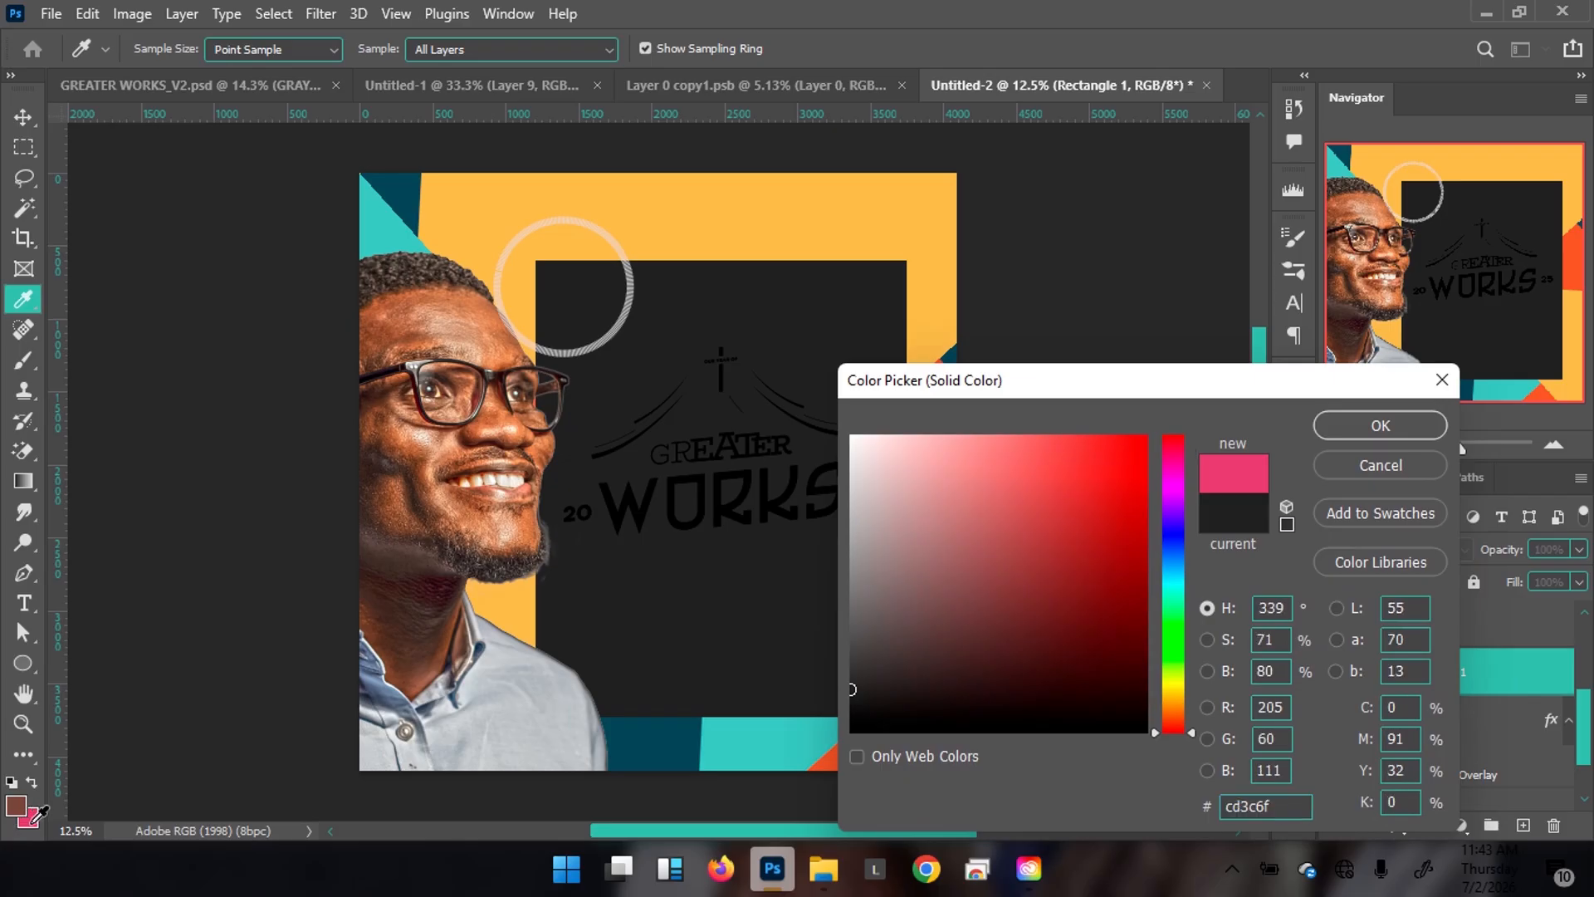
left_click(1394, 427)
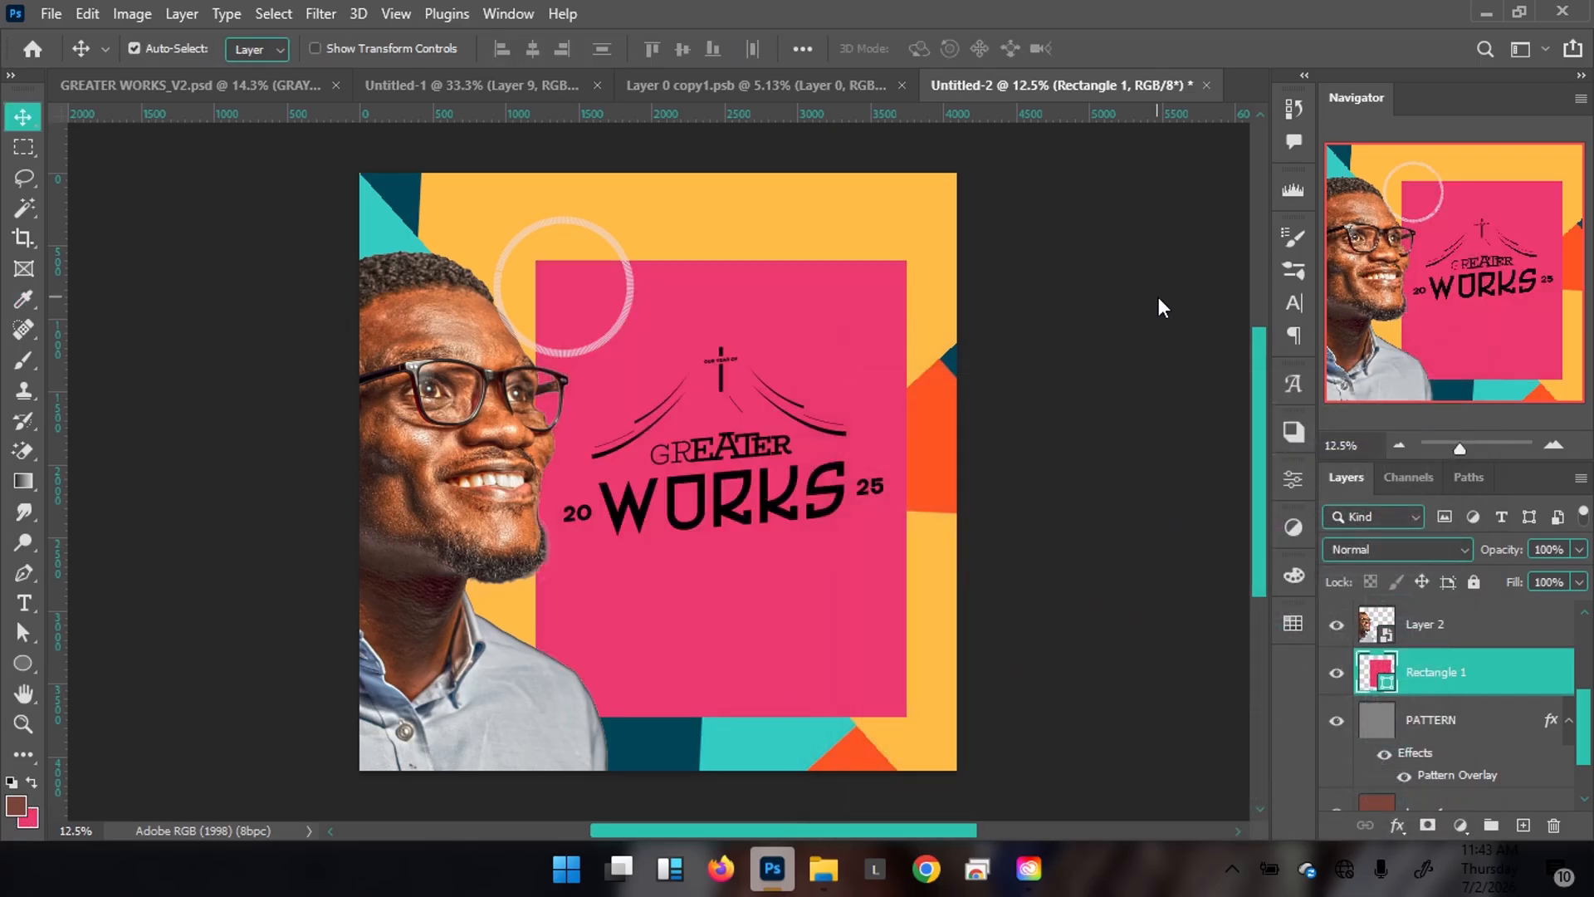
Select the GREATER WORKS title layer, set the foreground colour to the reference lettering's cream ffda96, and return to Untitled-2
left_click(771, 502)
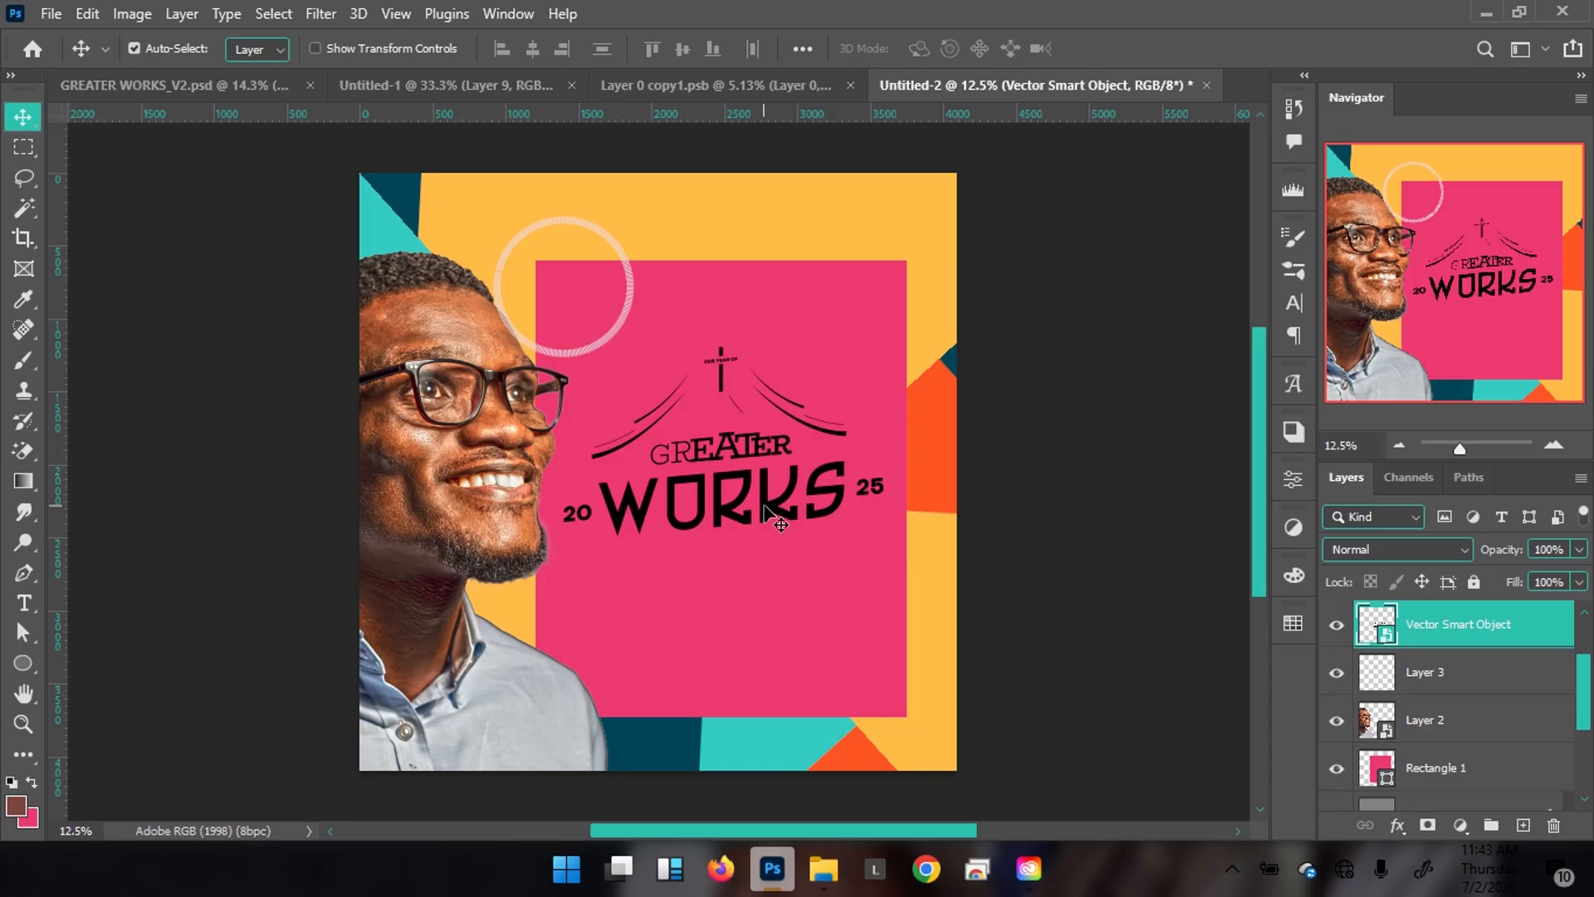
left_click(236, 83)
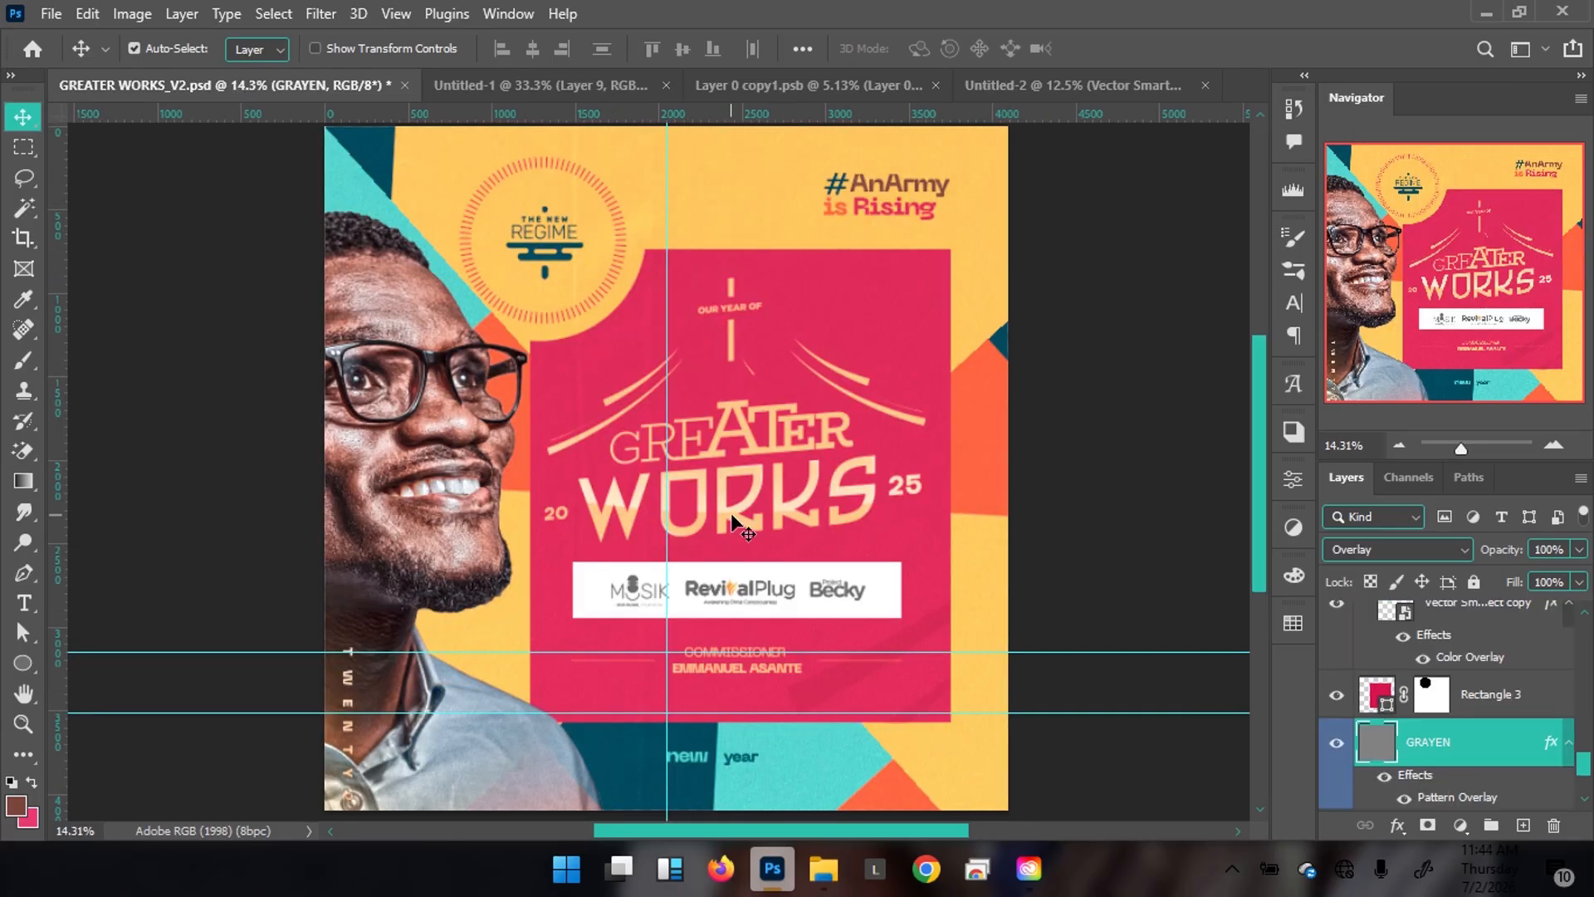
left_click(1095, 83)
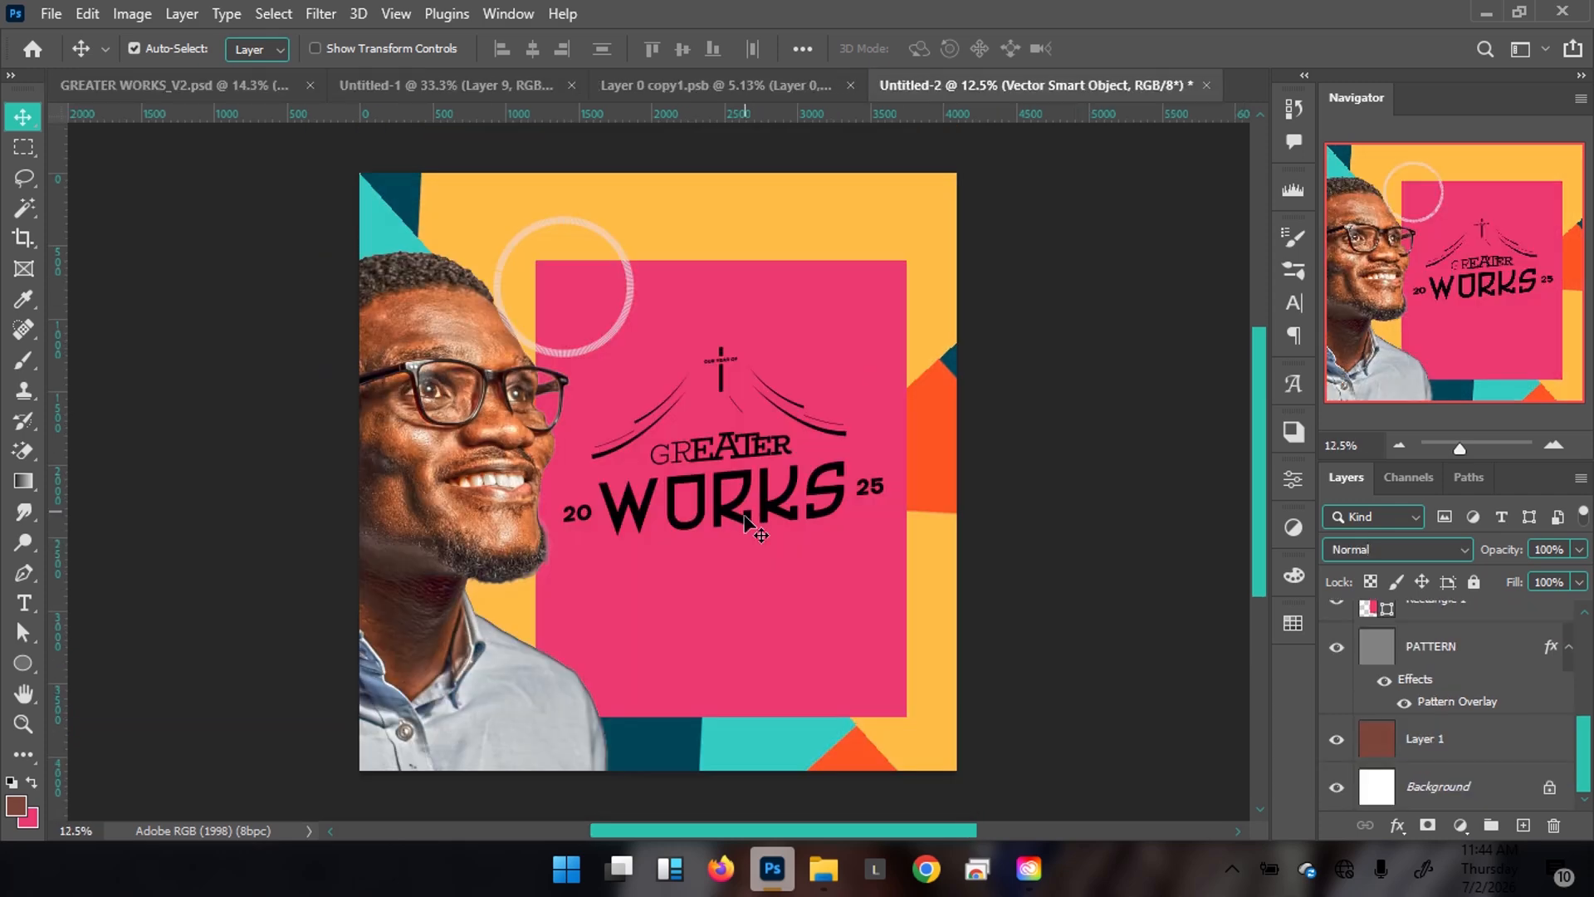
left_click(209, 86)
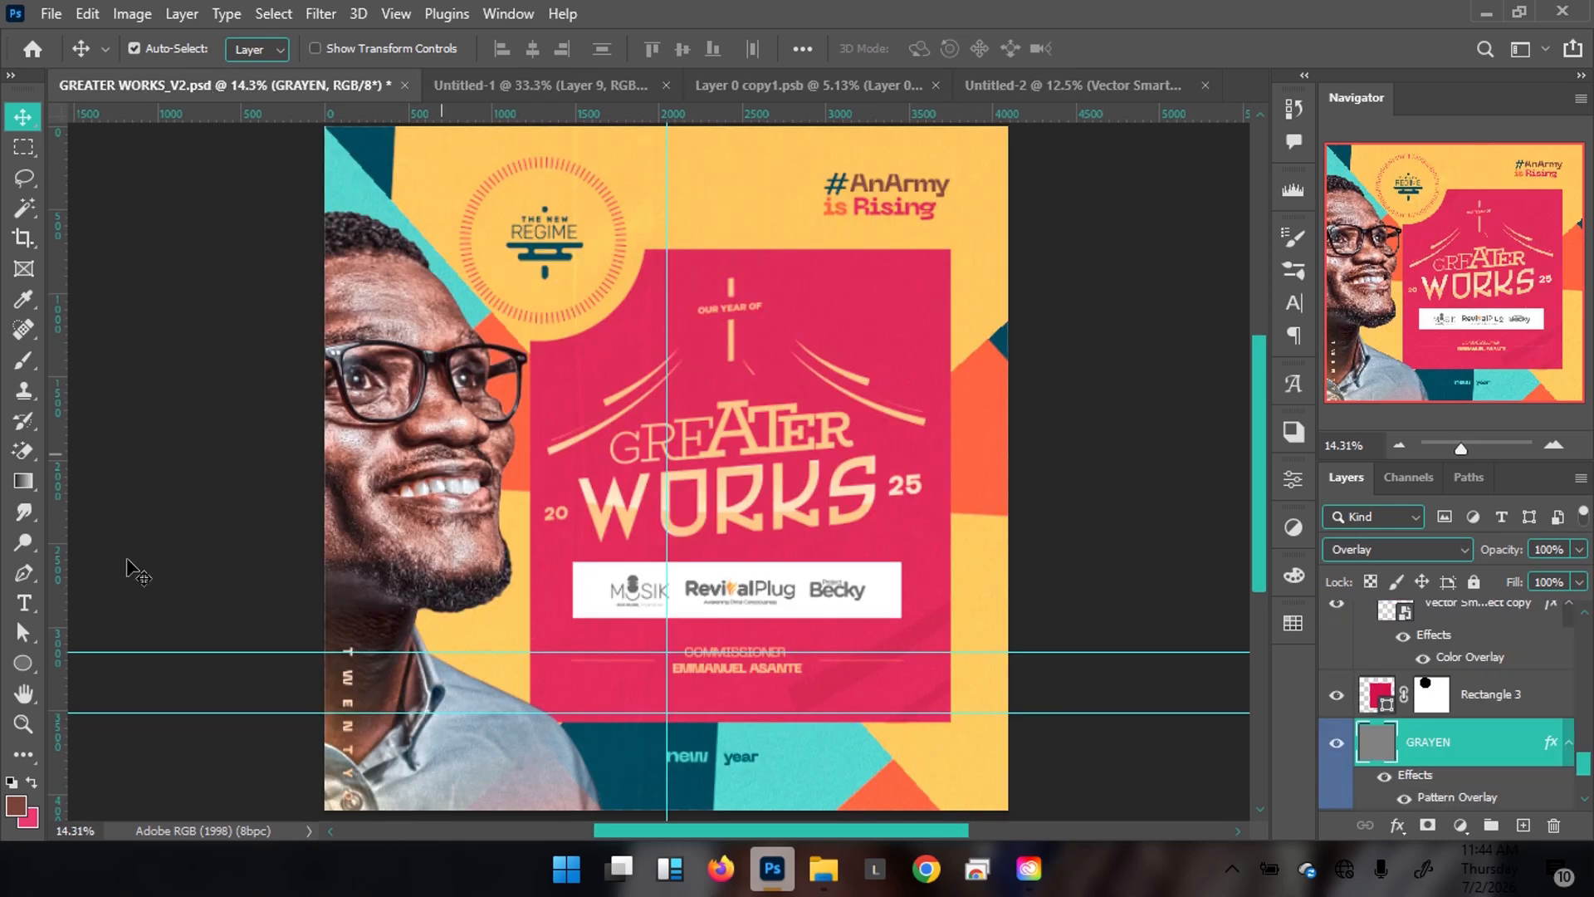
left_click(14, 810)
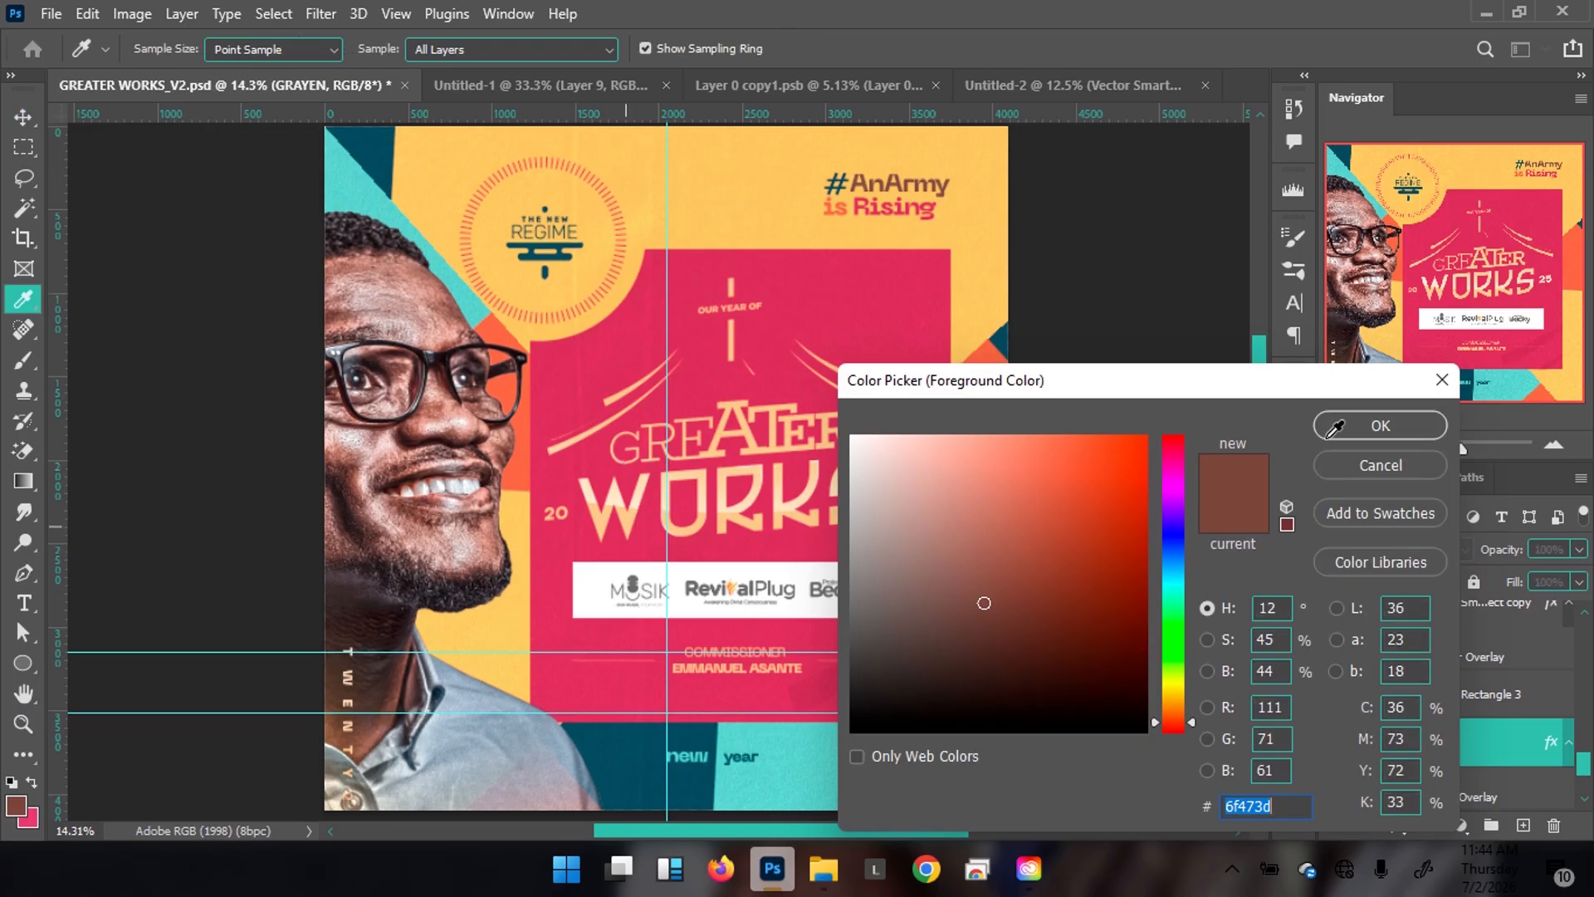
type("ffda96")
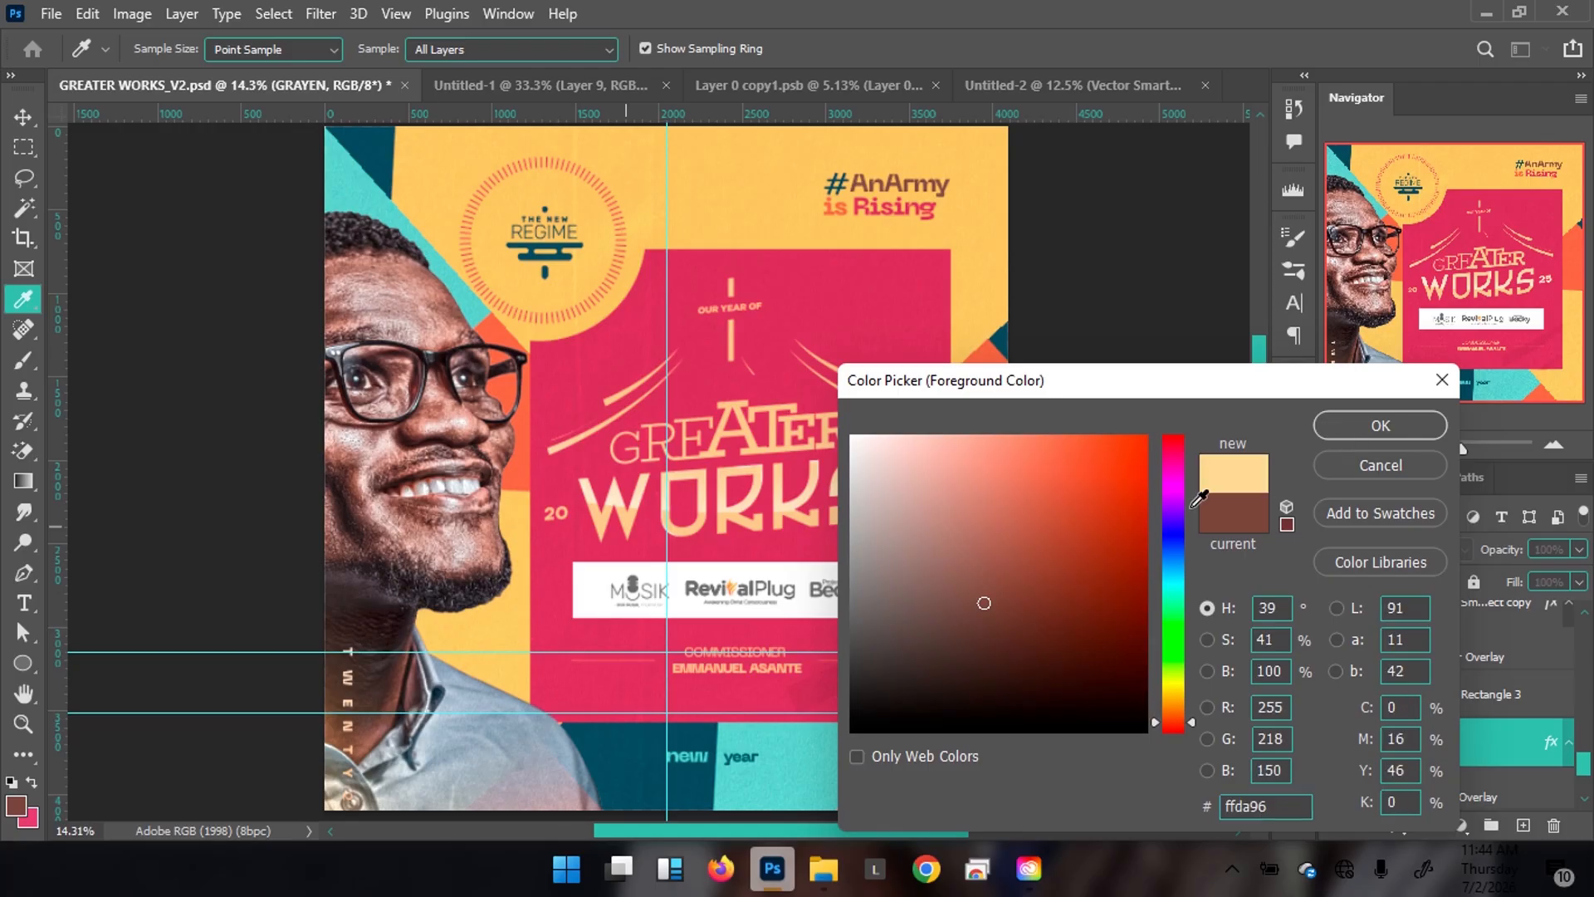
left_click(1363, 426)
key("v")
left_click(1046, 83)
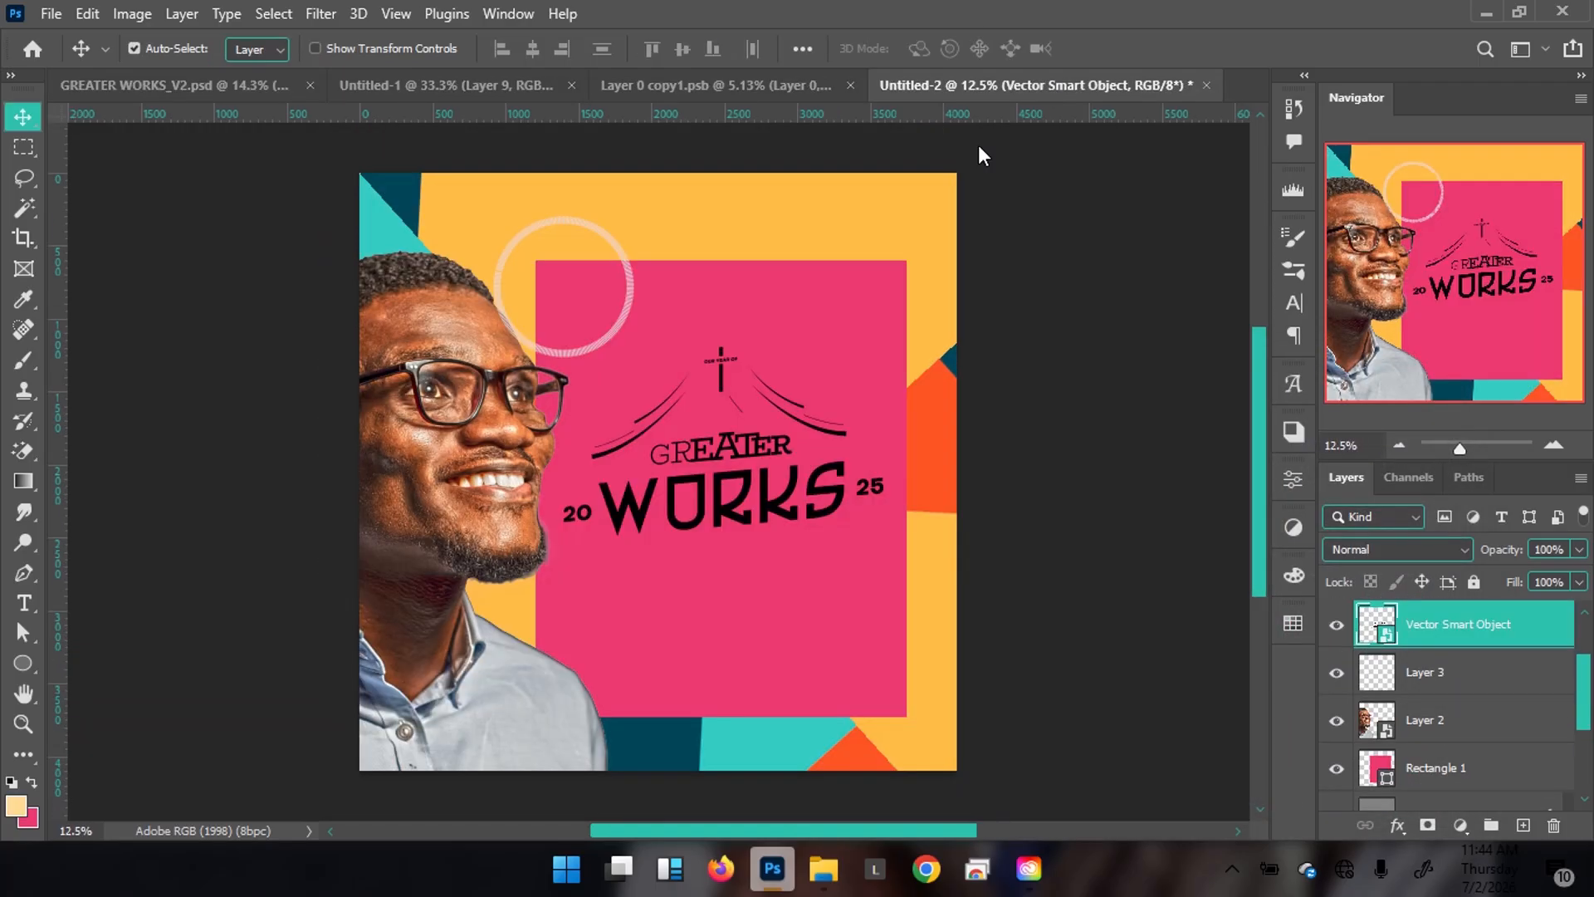
Apply a Color Overlay in cream ffda96 to the black GREATER WORKS title layer
left_click(777, 503)
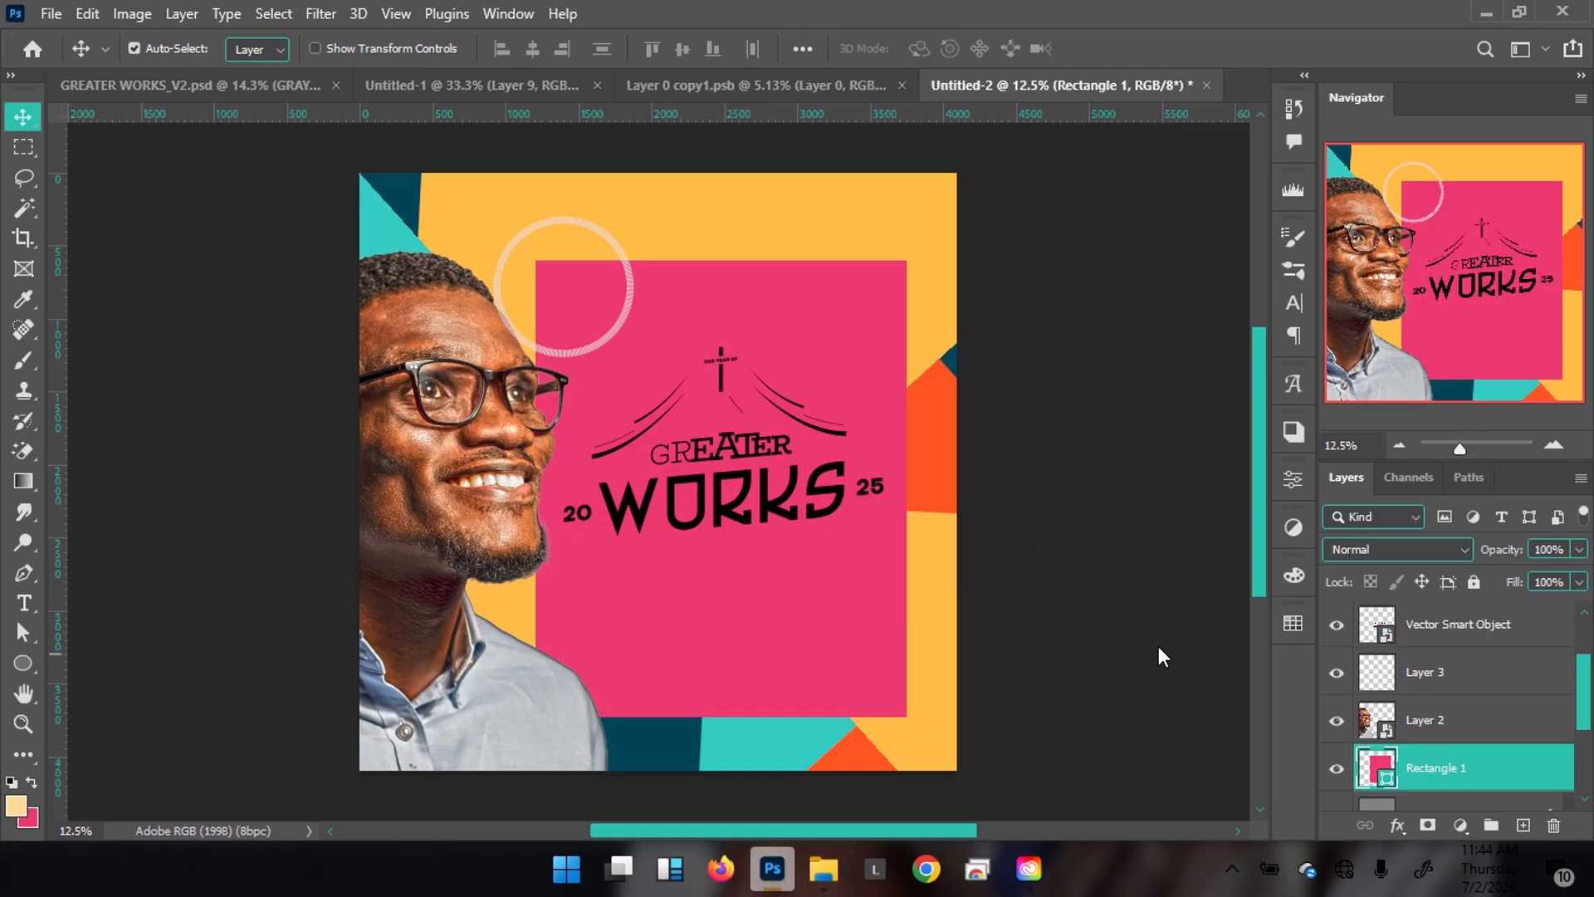
left_click(850, 506)
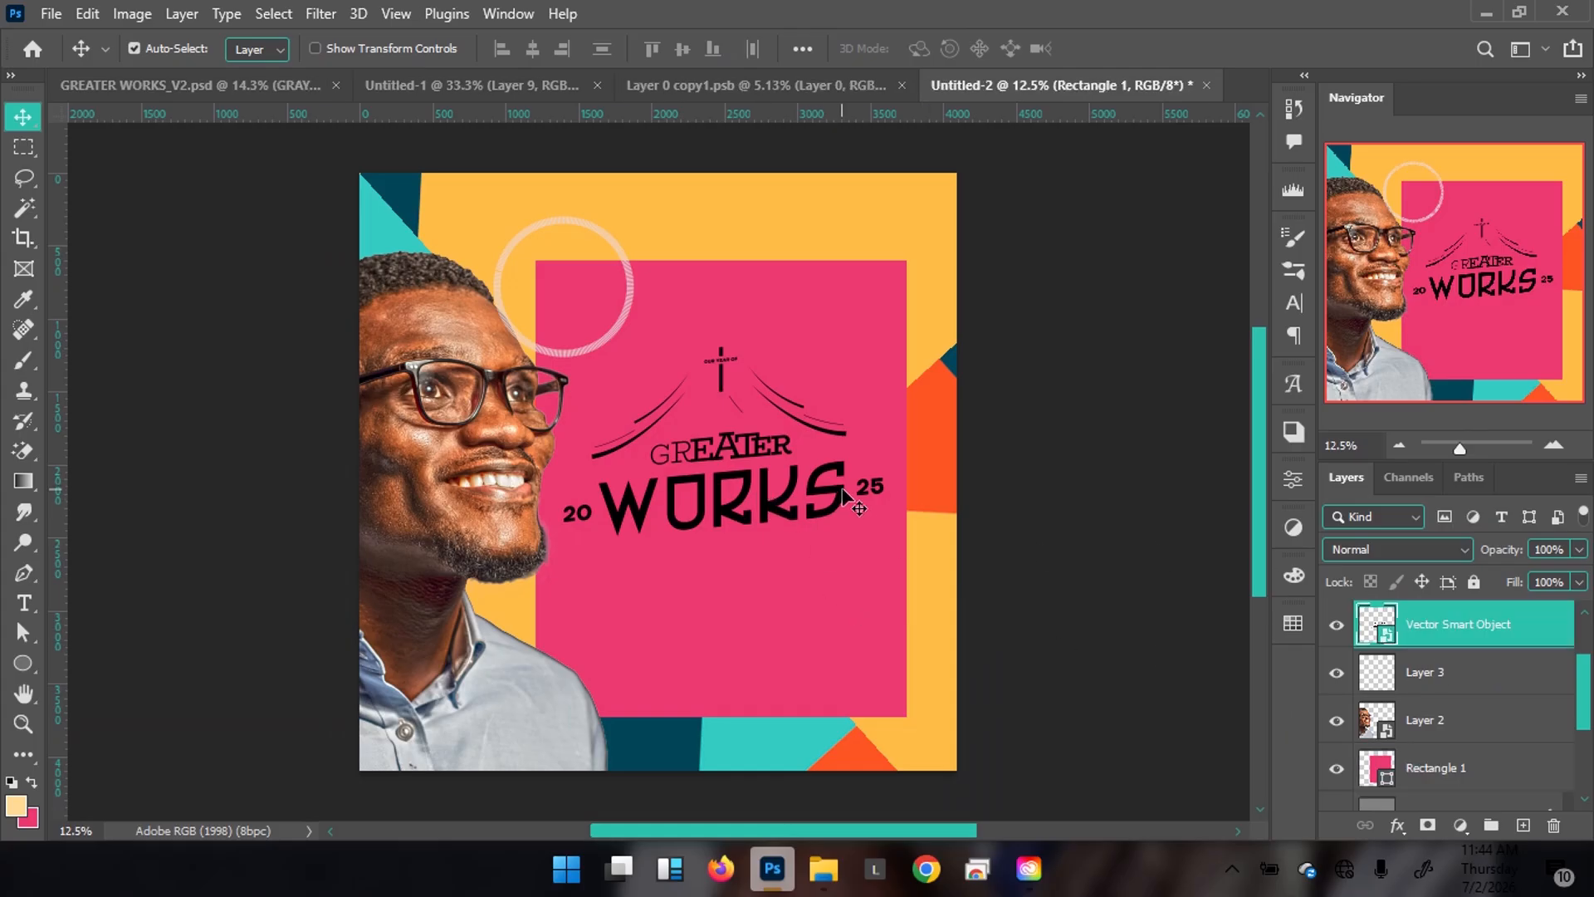
double_click(1538, 623)
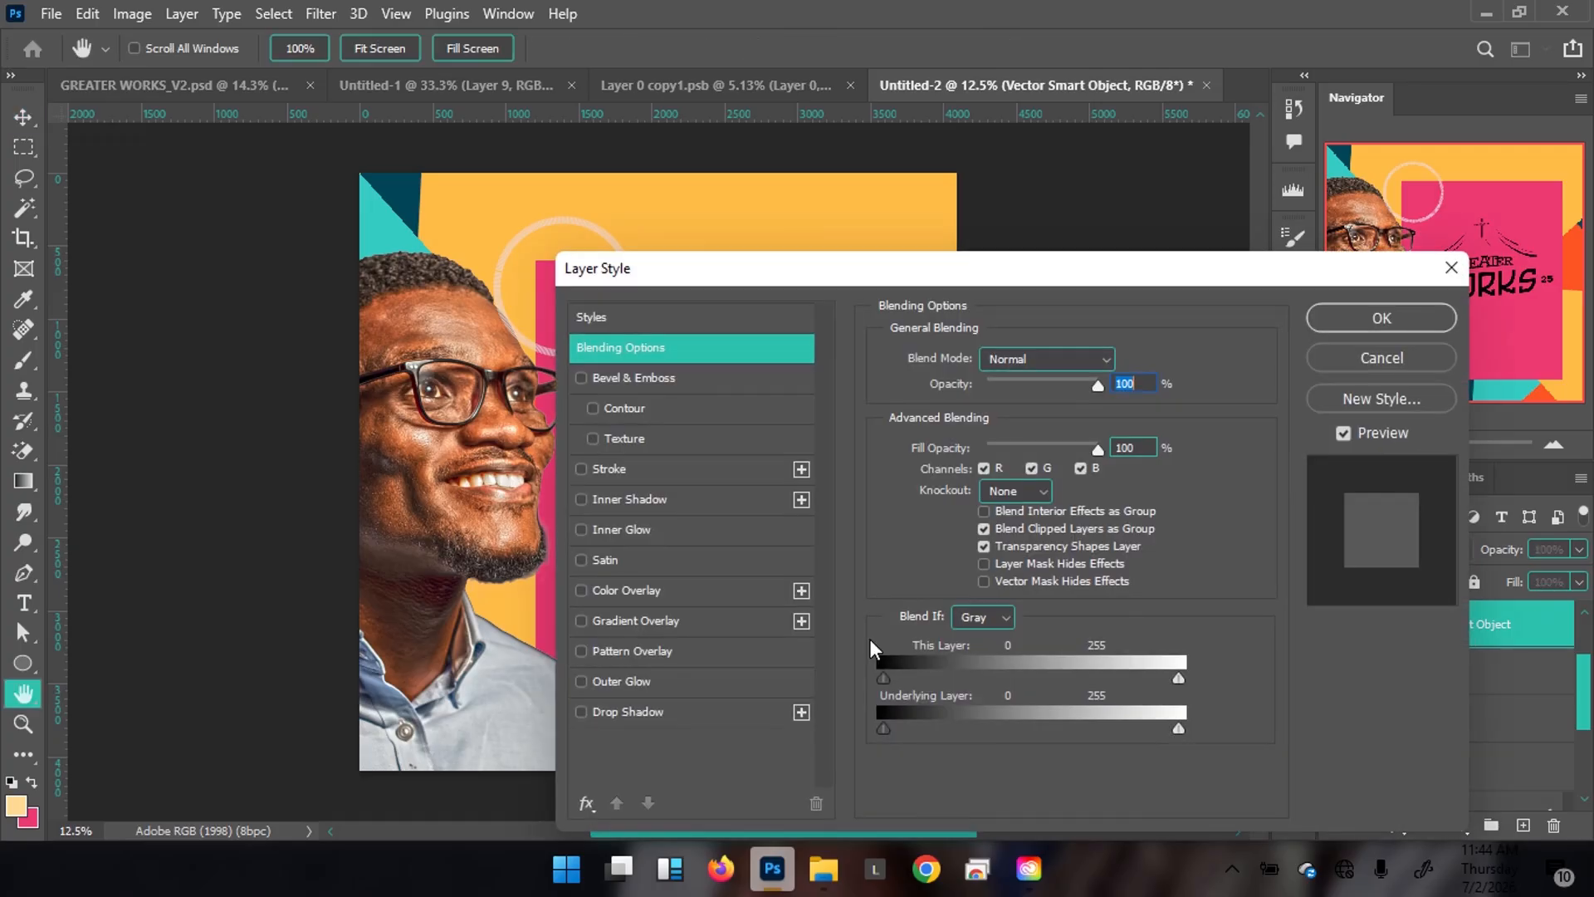
left_click(672, 590)
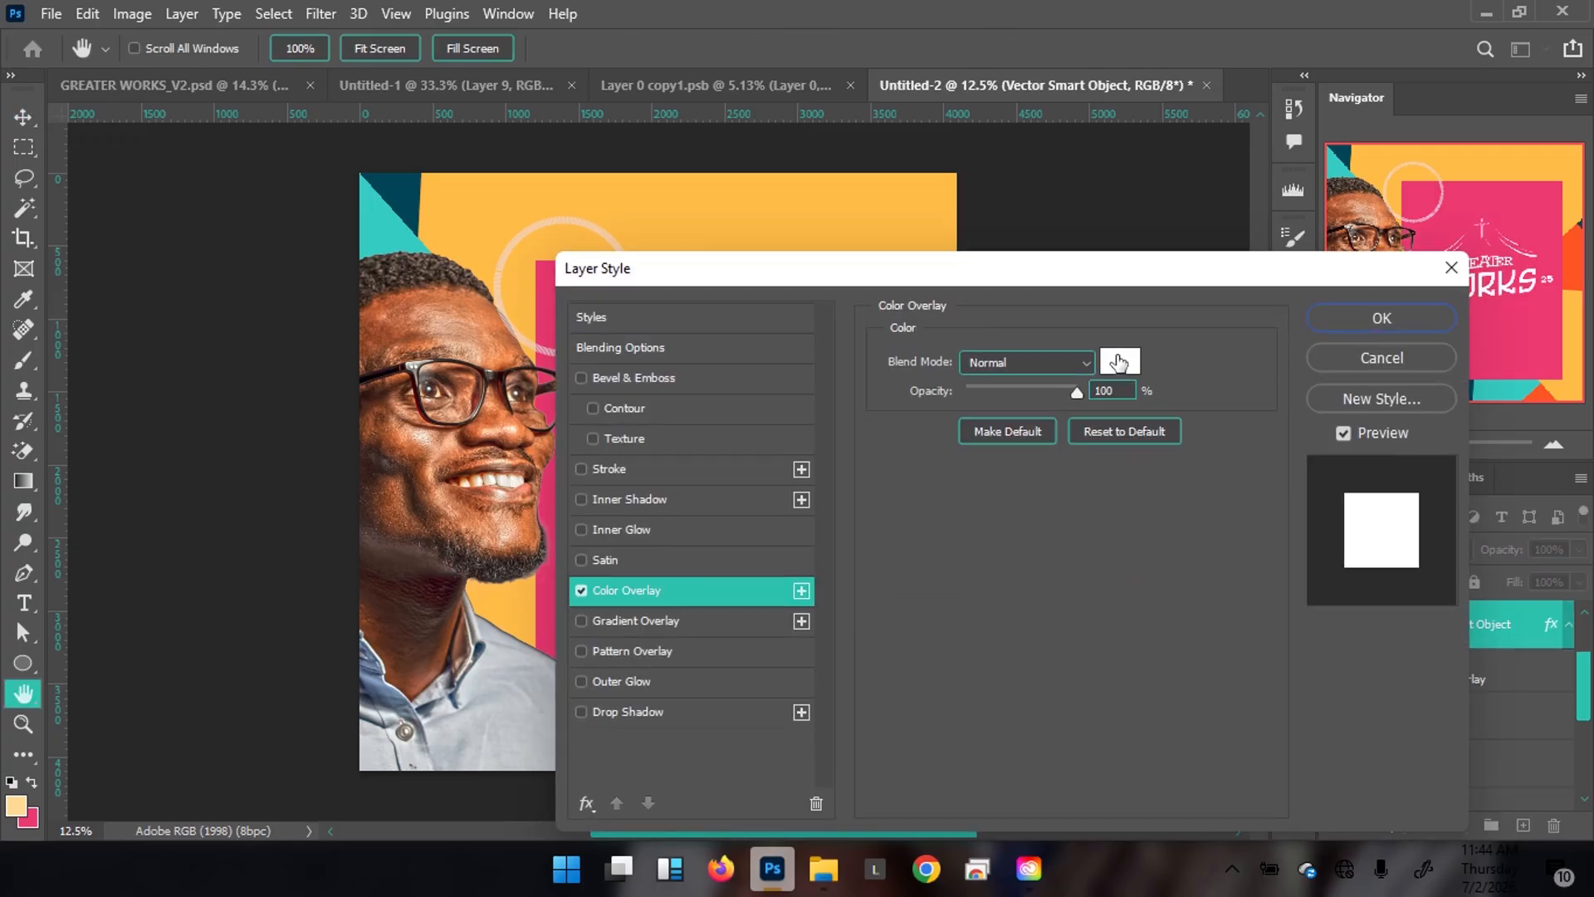
left_click(1118, 362)
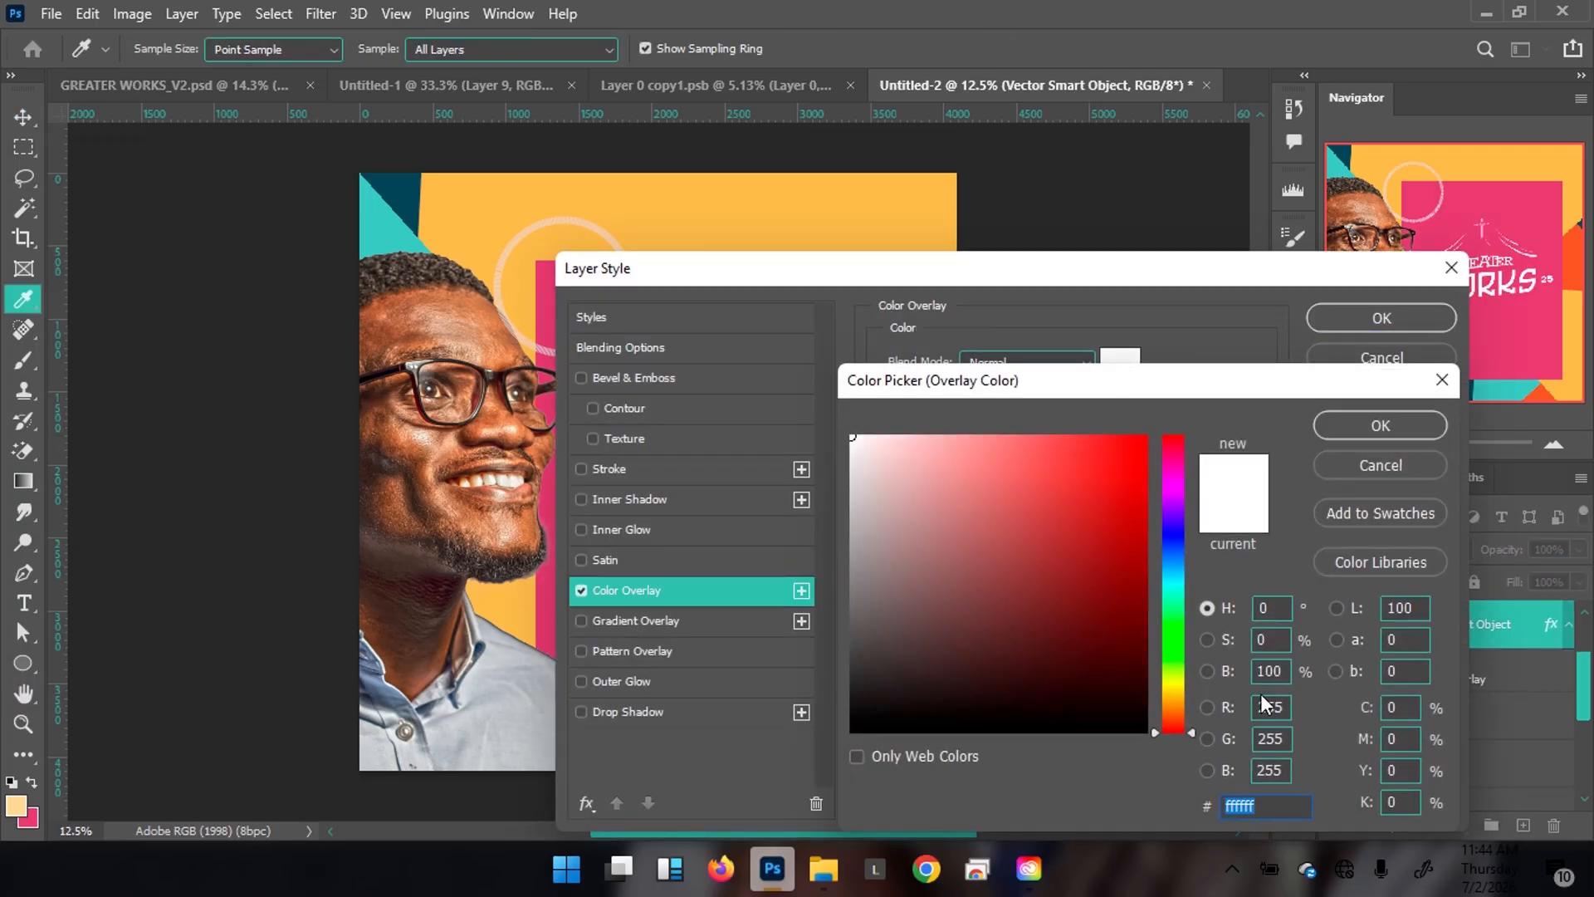
left_click(23, 802)
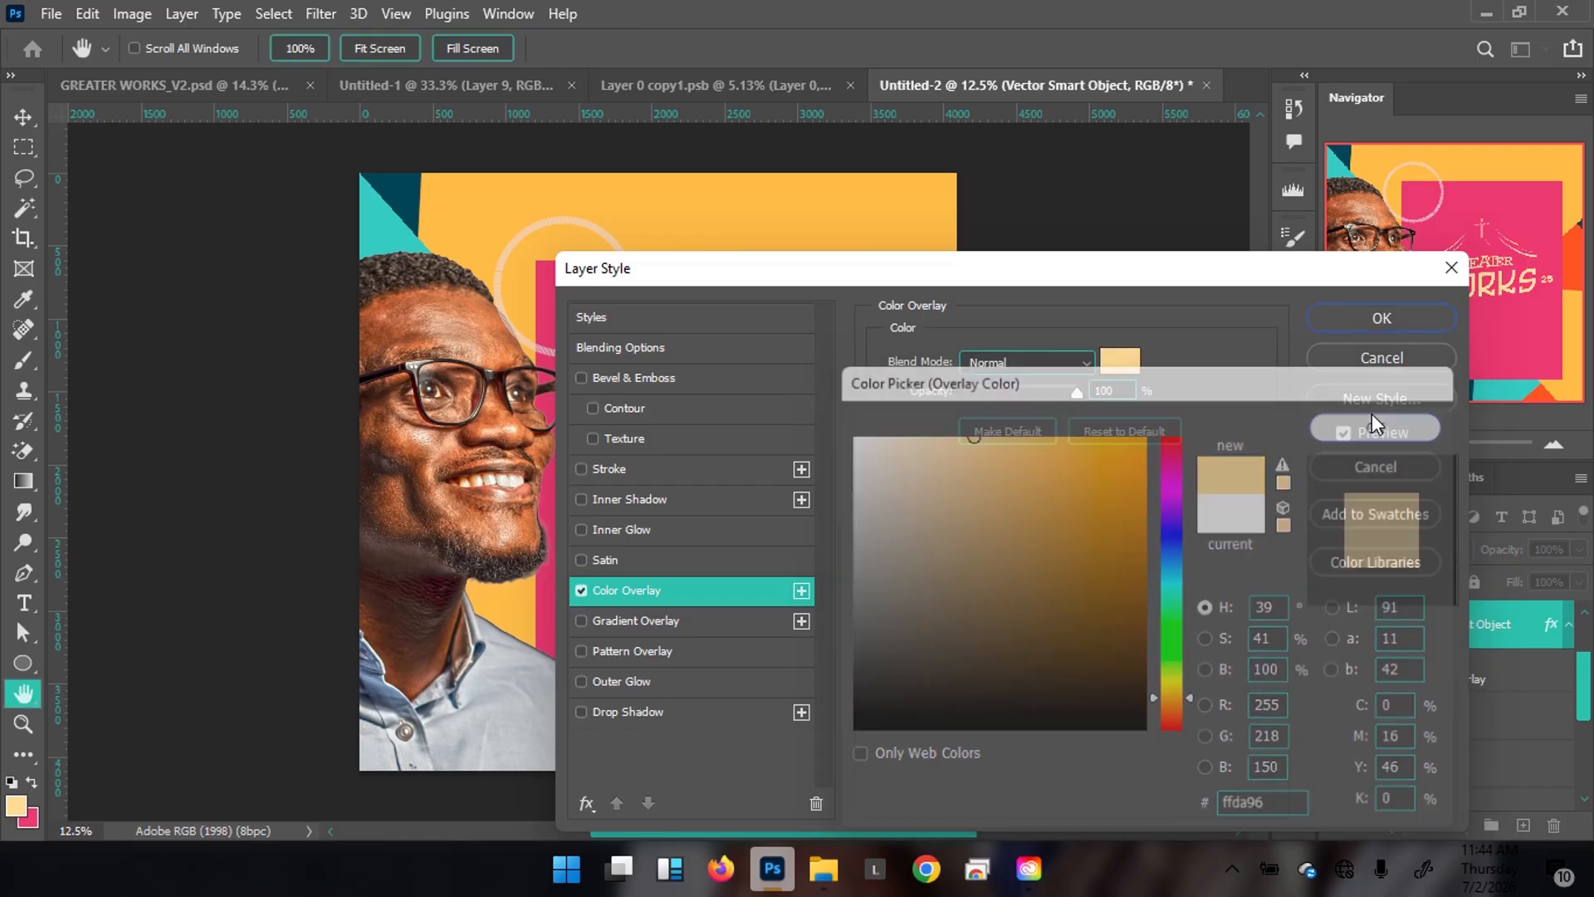
left_click(1374, 423)
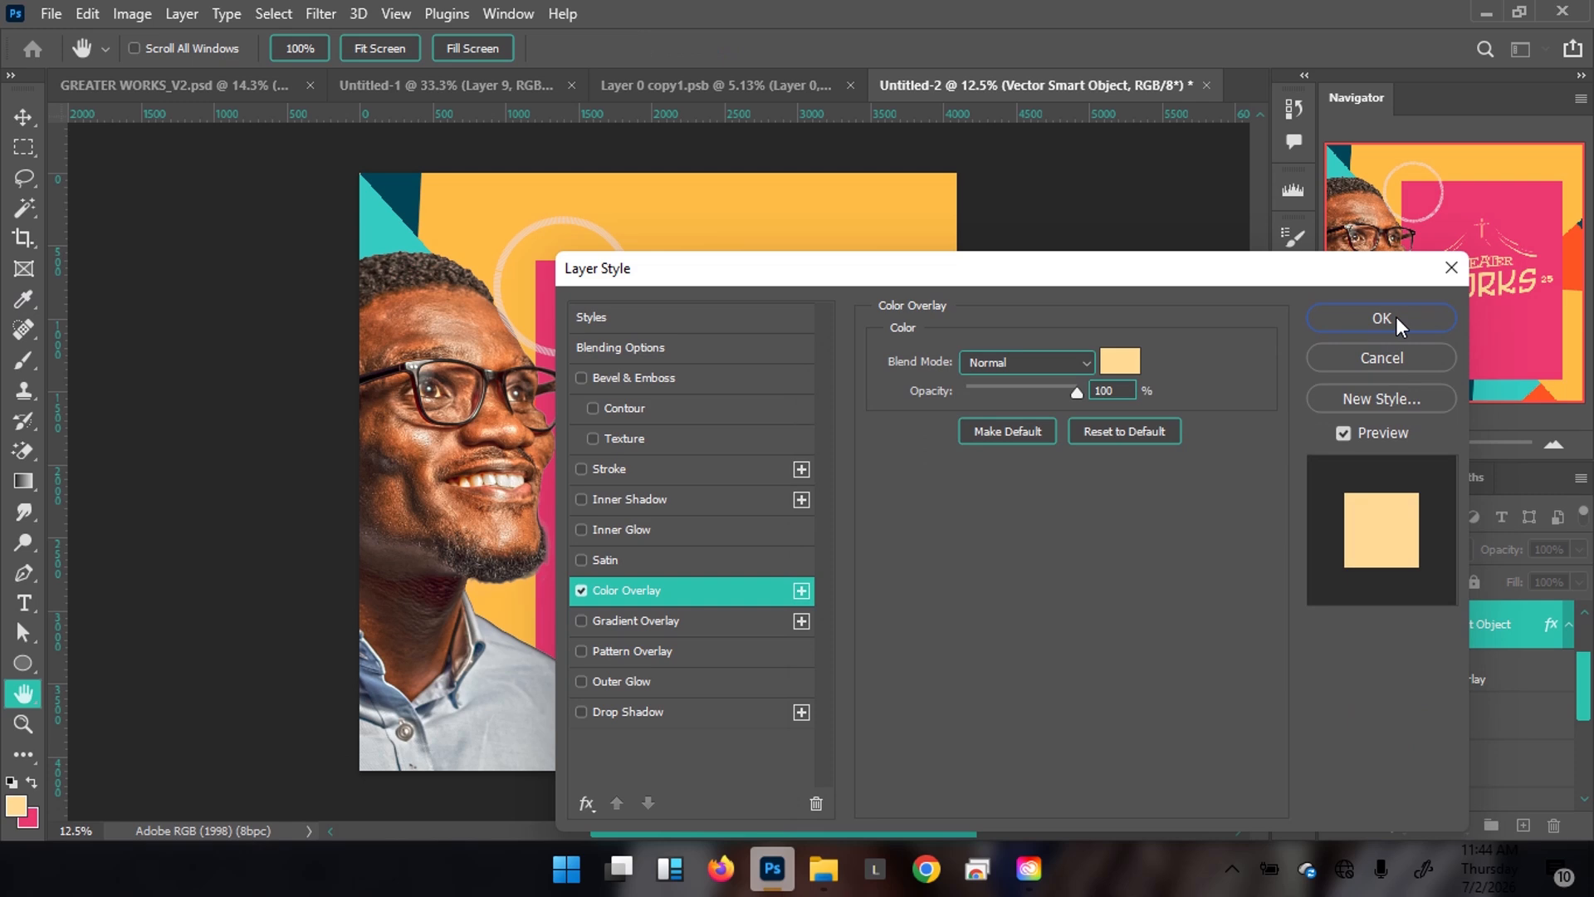
left_click(1381, 318)
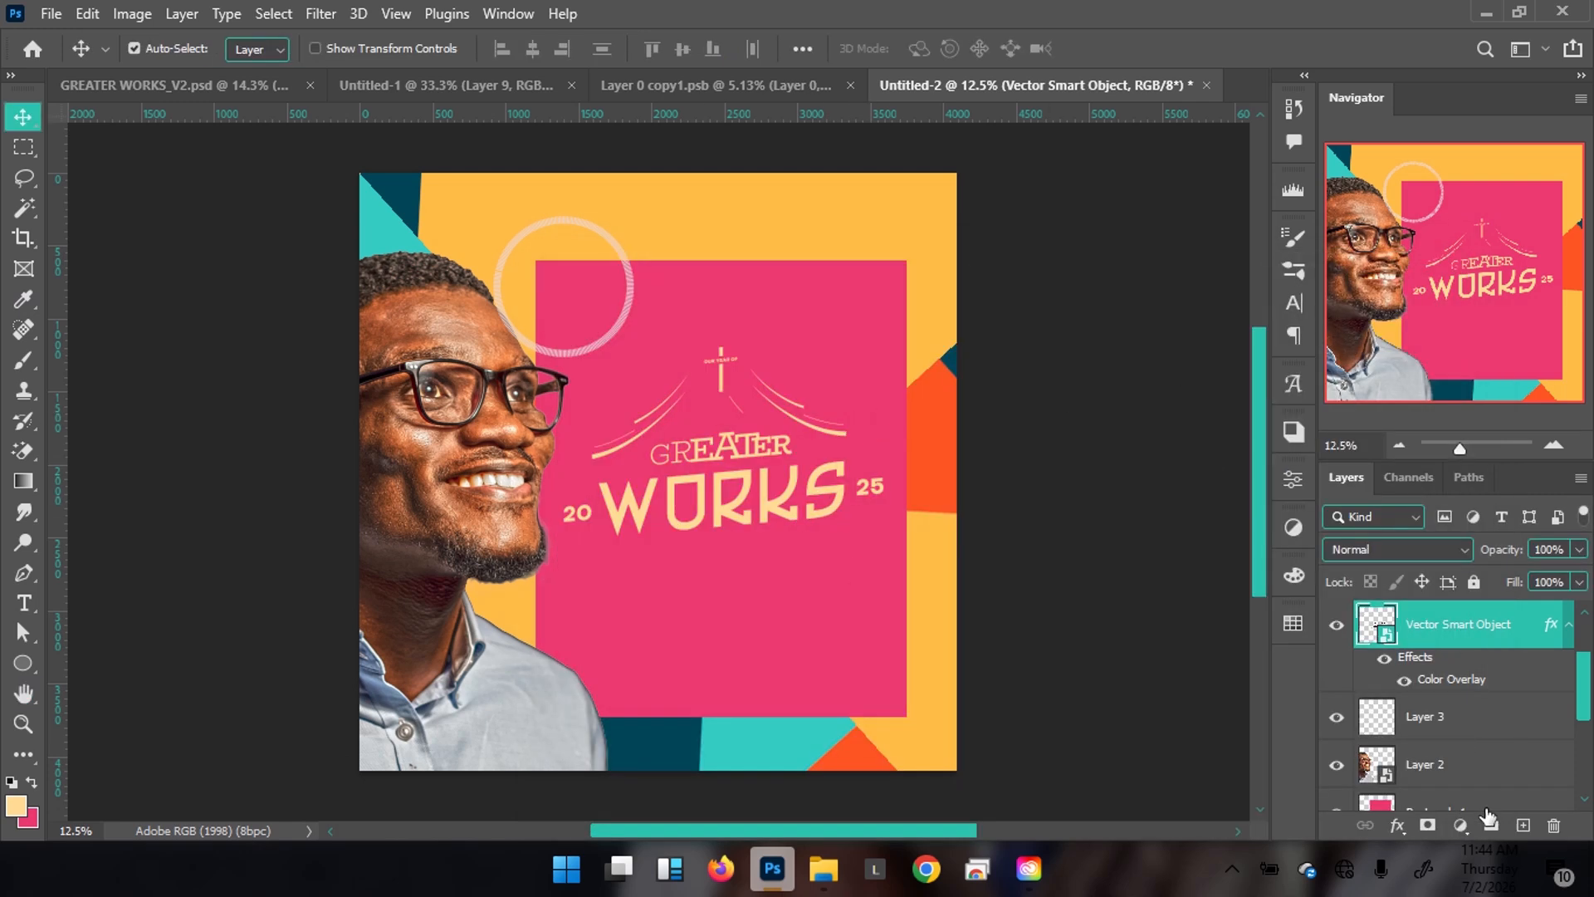
Draw a cream rectangle about 1932 x 352 px on a new layer below the title and set its corner radius to 0 px
left_click(1520, 826)
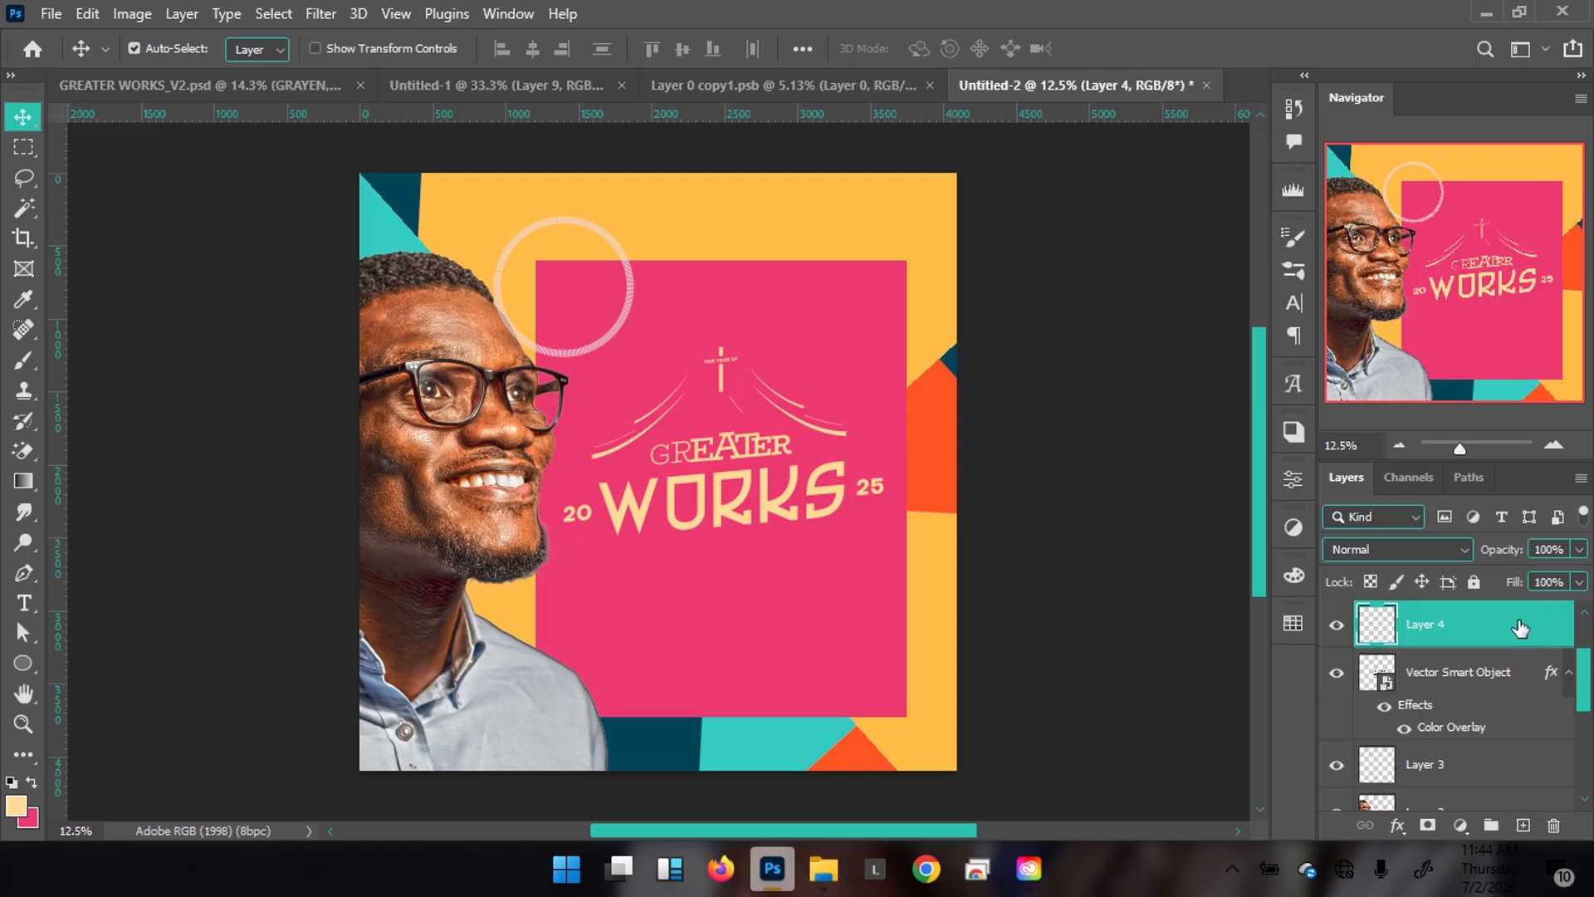
key("u")
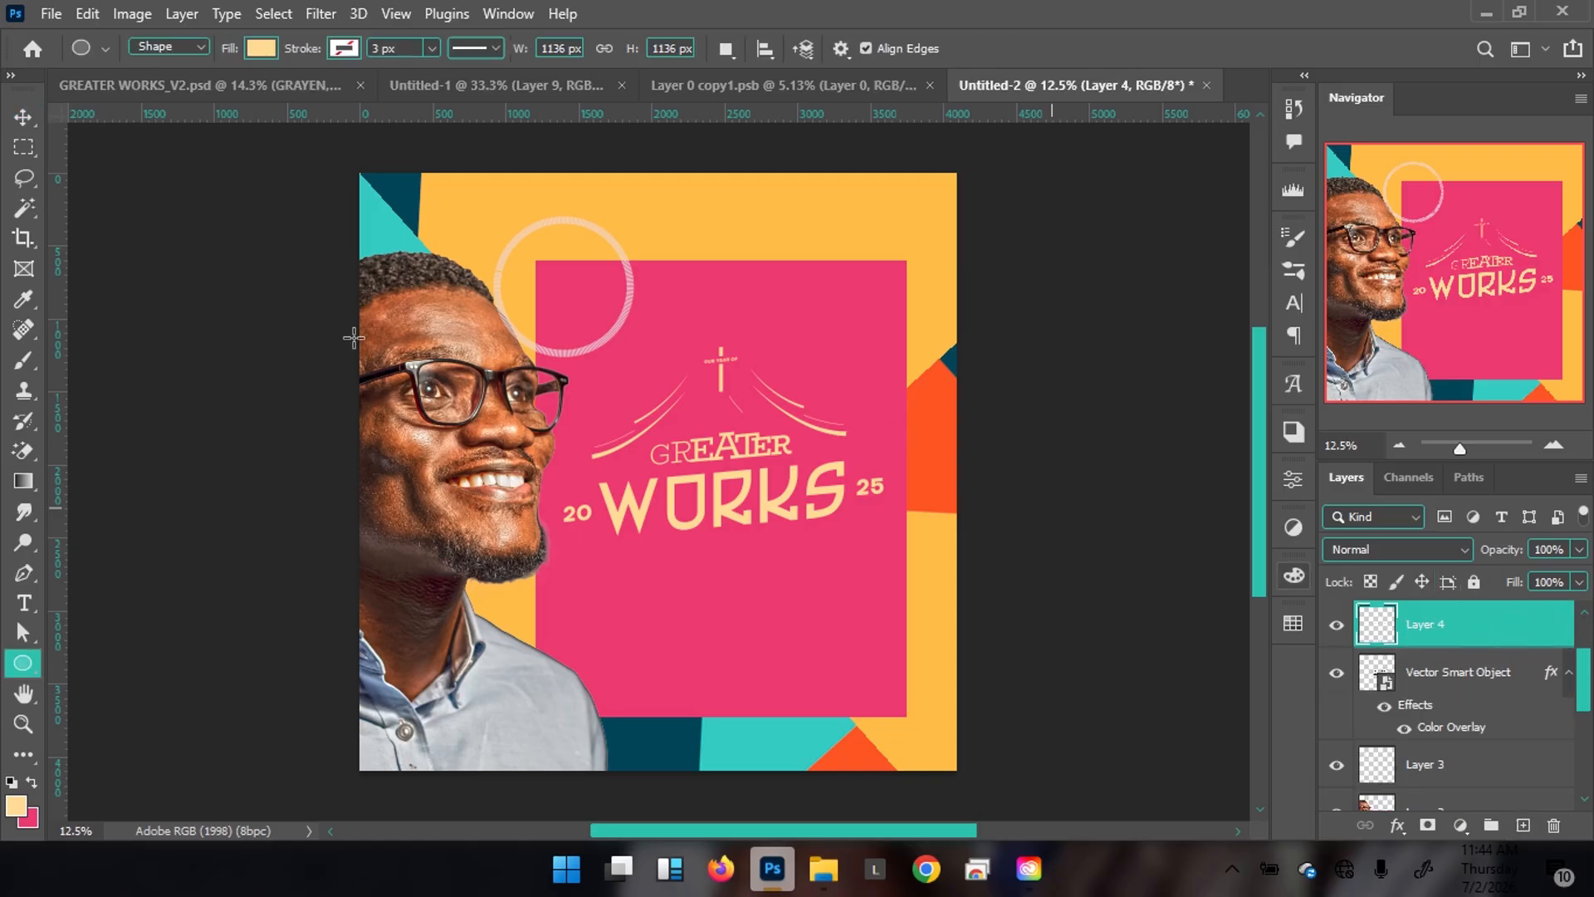
right_click(28, 661)
left_click(110, 664)
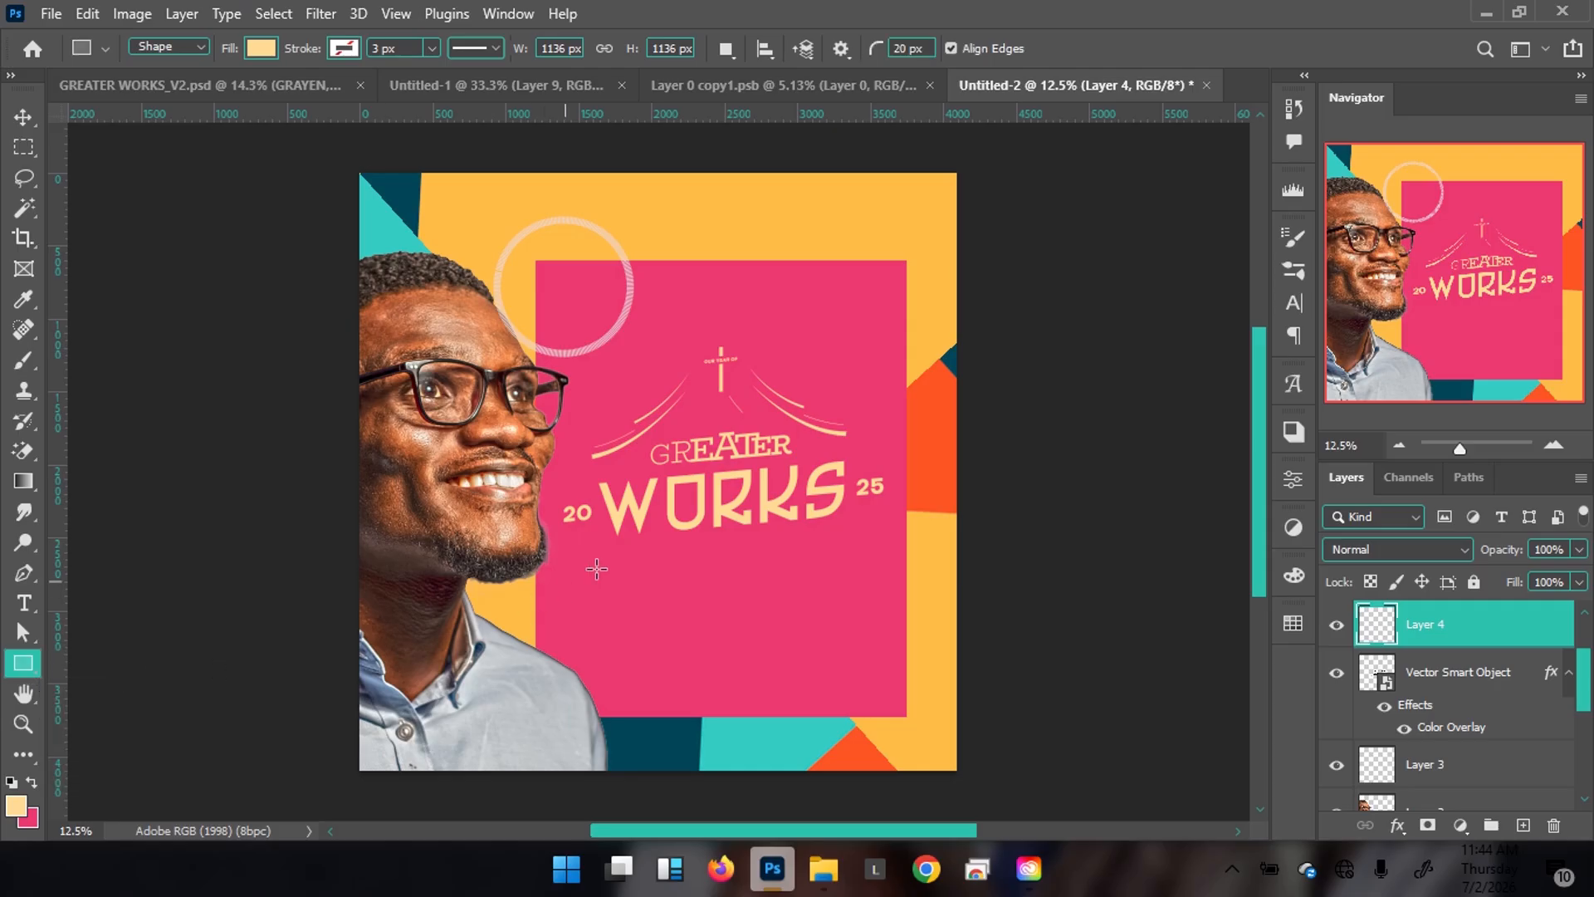
left_click_drag(581, 566, 857, 603)
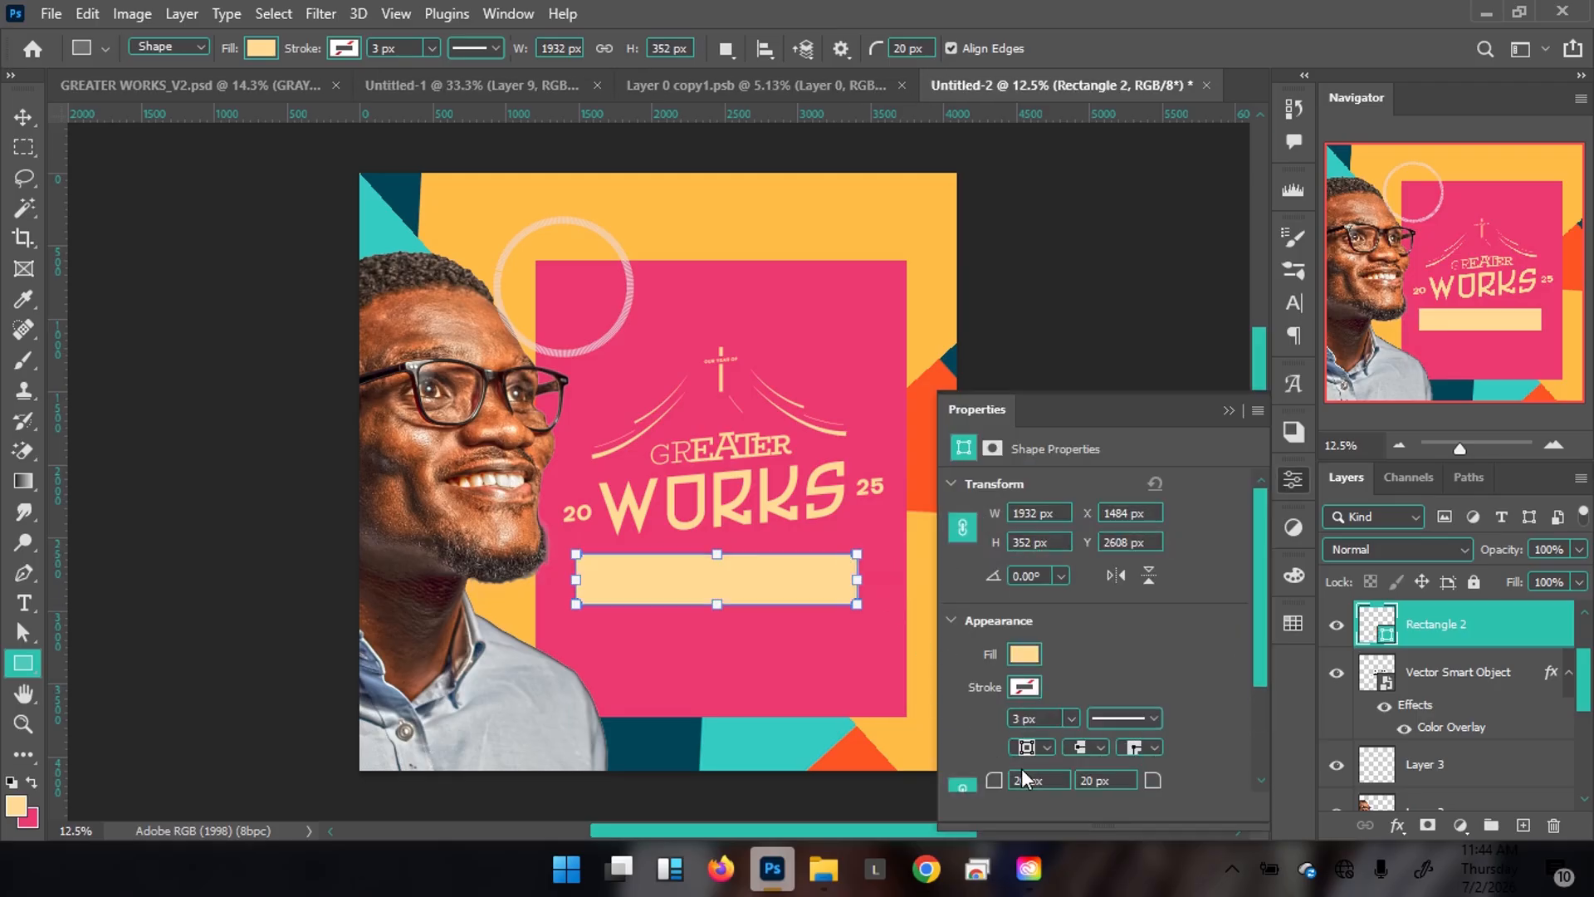
left_click(1047, 785)
type("0")
key("Return")
key("v")
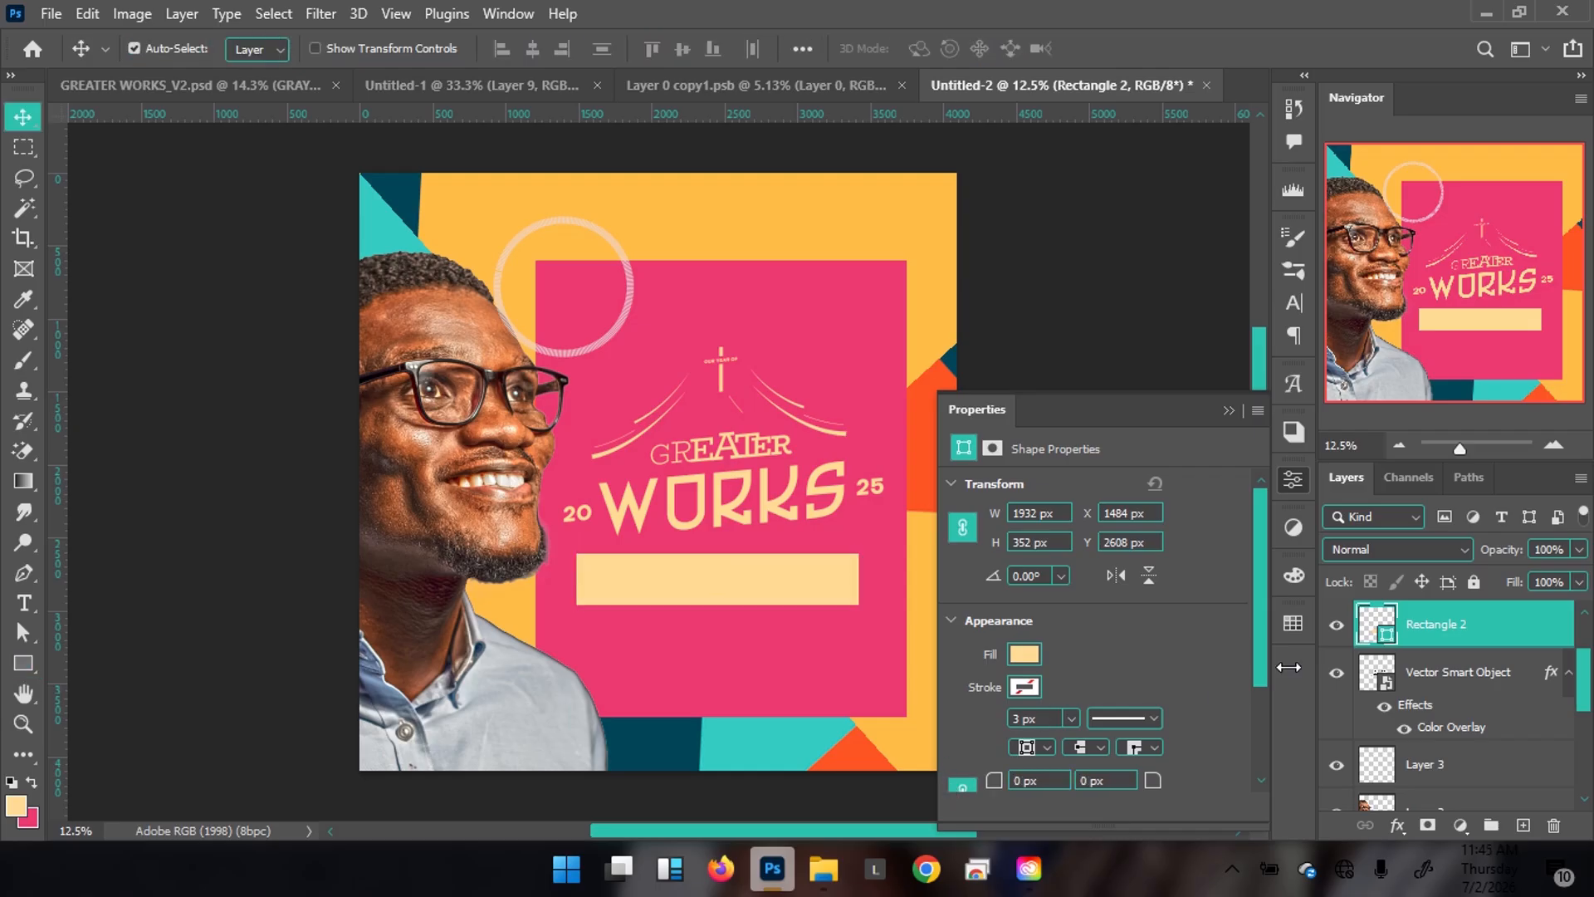
Add a new layer above the cream bar and bring the Group 2 logos from Untitled-1 onto the bar in Untitled-2
left_click(1524, 826)
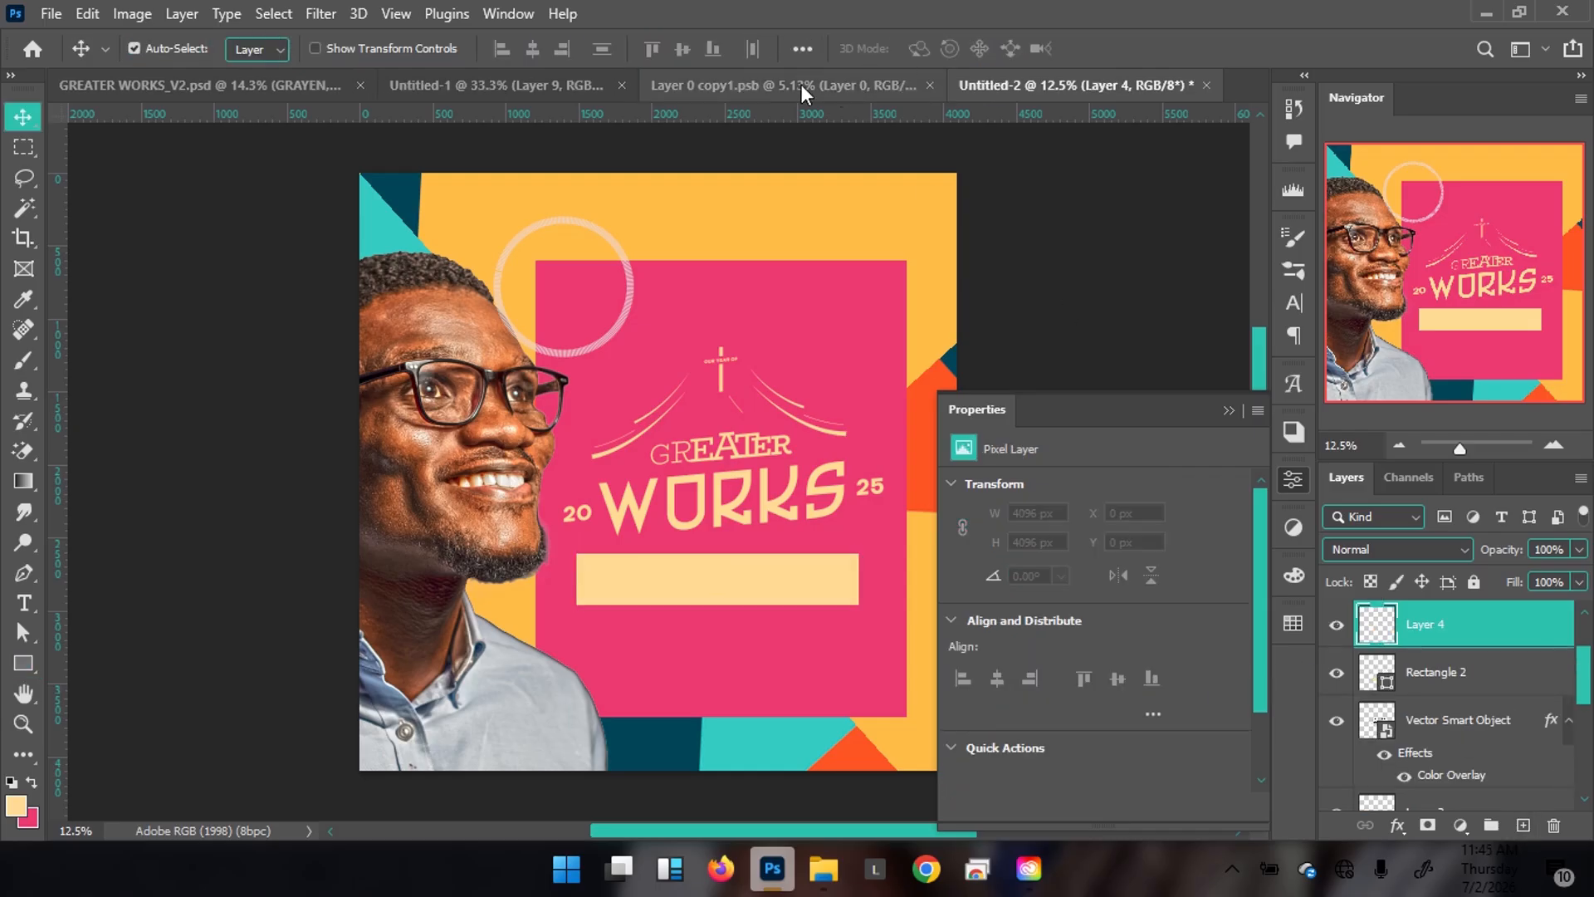
left_click(491, 90)
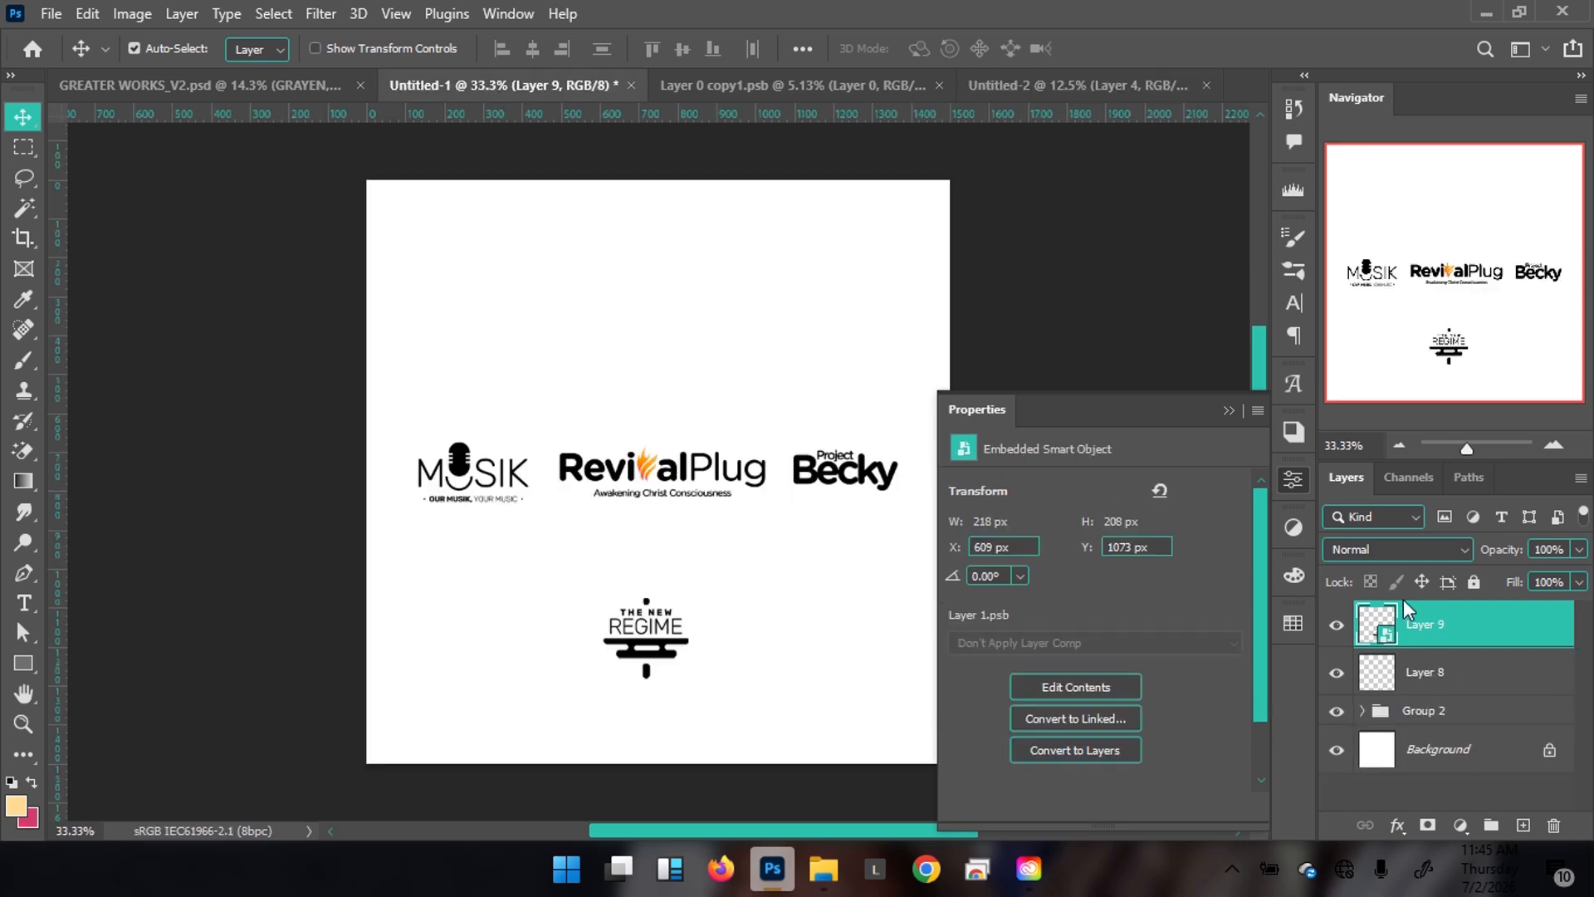
left_click(1480, 712)
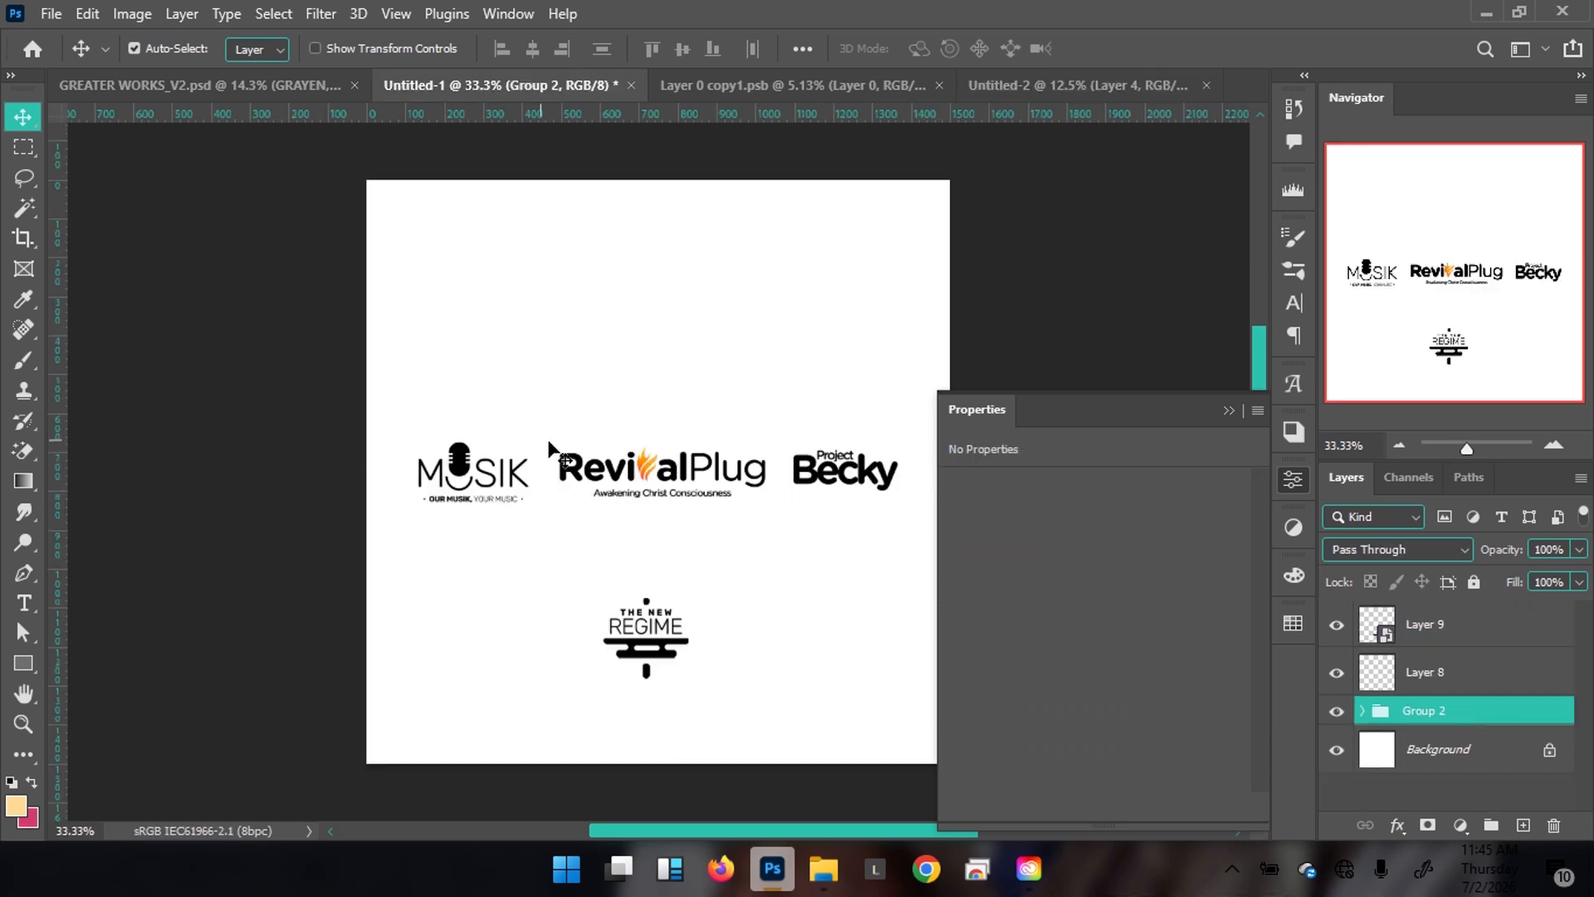
left_click_drag(616, 473, 621, 475)
left_click_drag(597, 264, 744, 495)
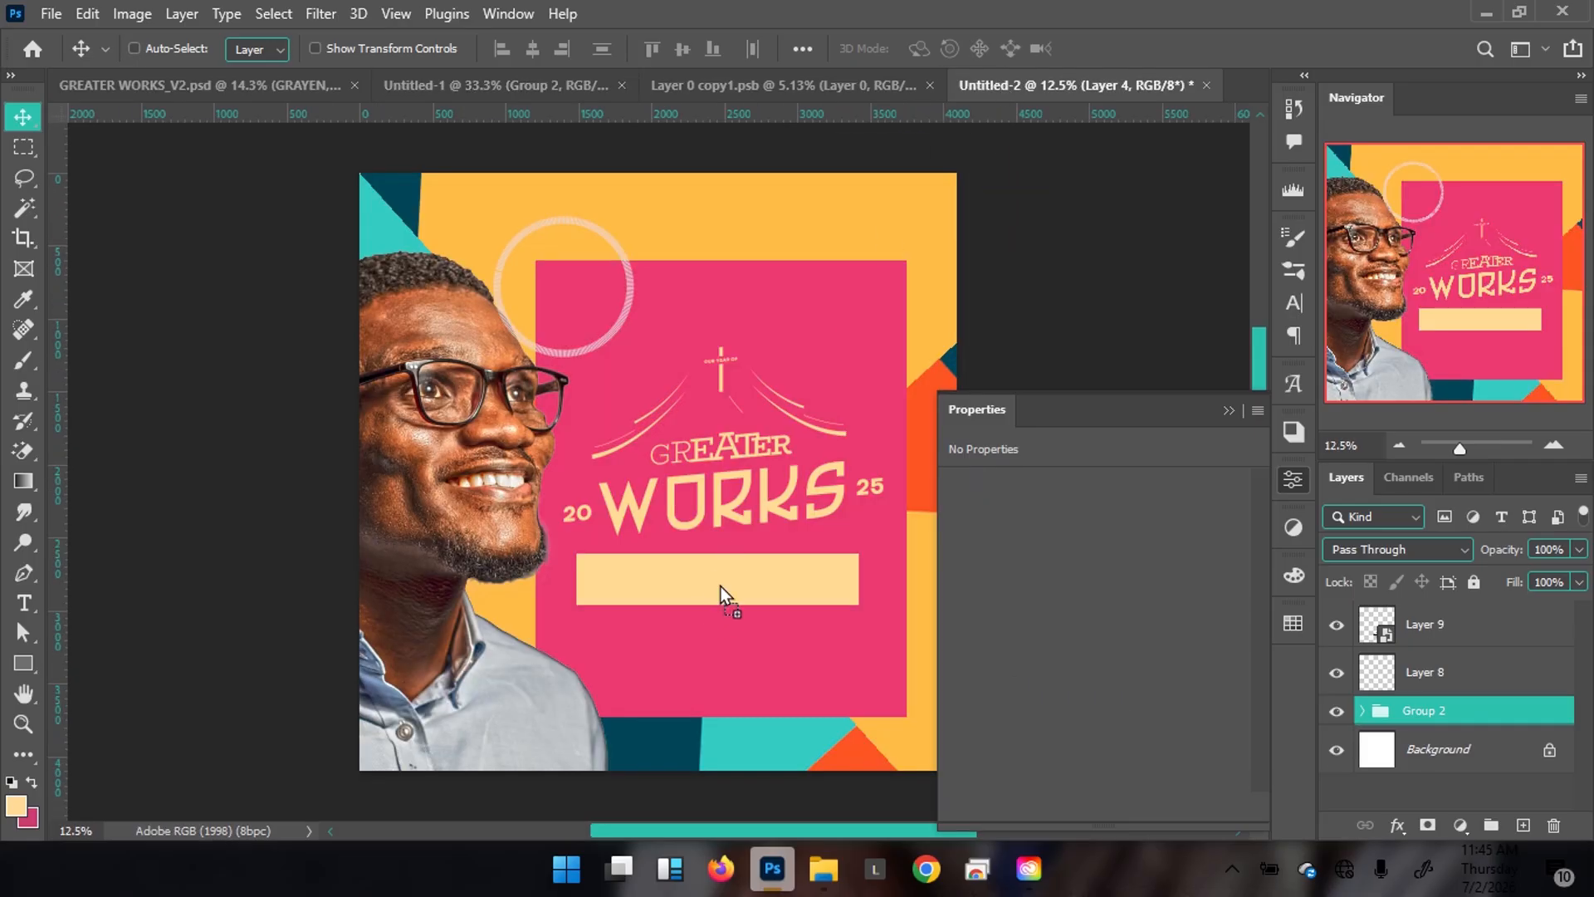
left_click_drag(720, 587, 720, 586)
Scale the Group 2 logos to about 137% and nudge them up 32 px to sit within the cream bar
left_click(909, 381)
key("ctrl")
key("ctrl+t")
left_click_drag(807, 574, 841, 559)
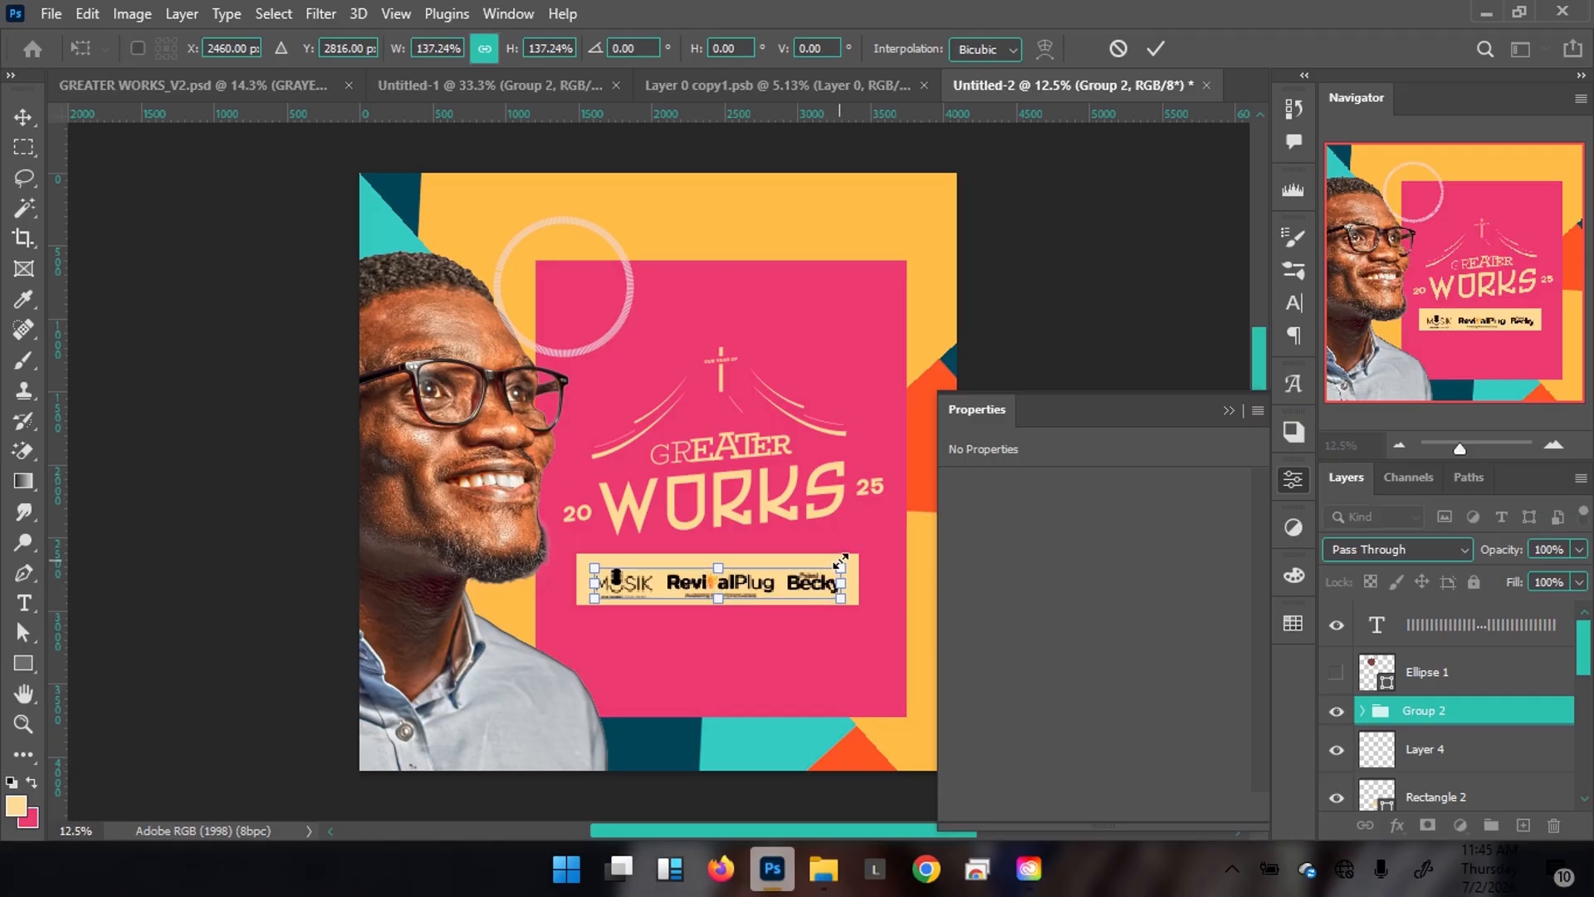
key("Up")
key("Up")
key("Up")
key("Up")
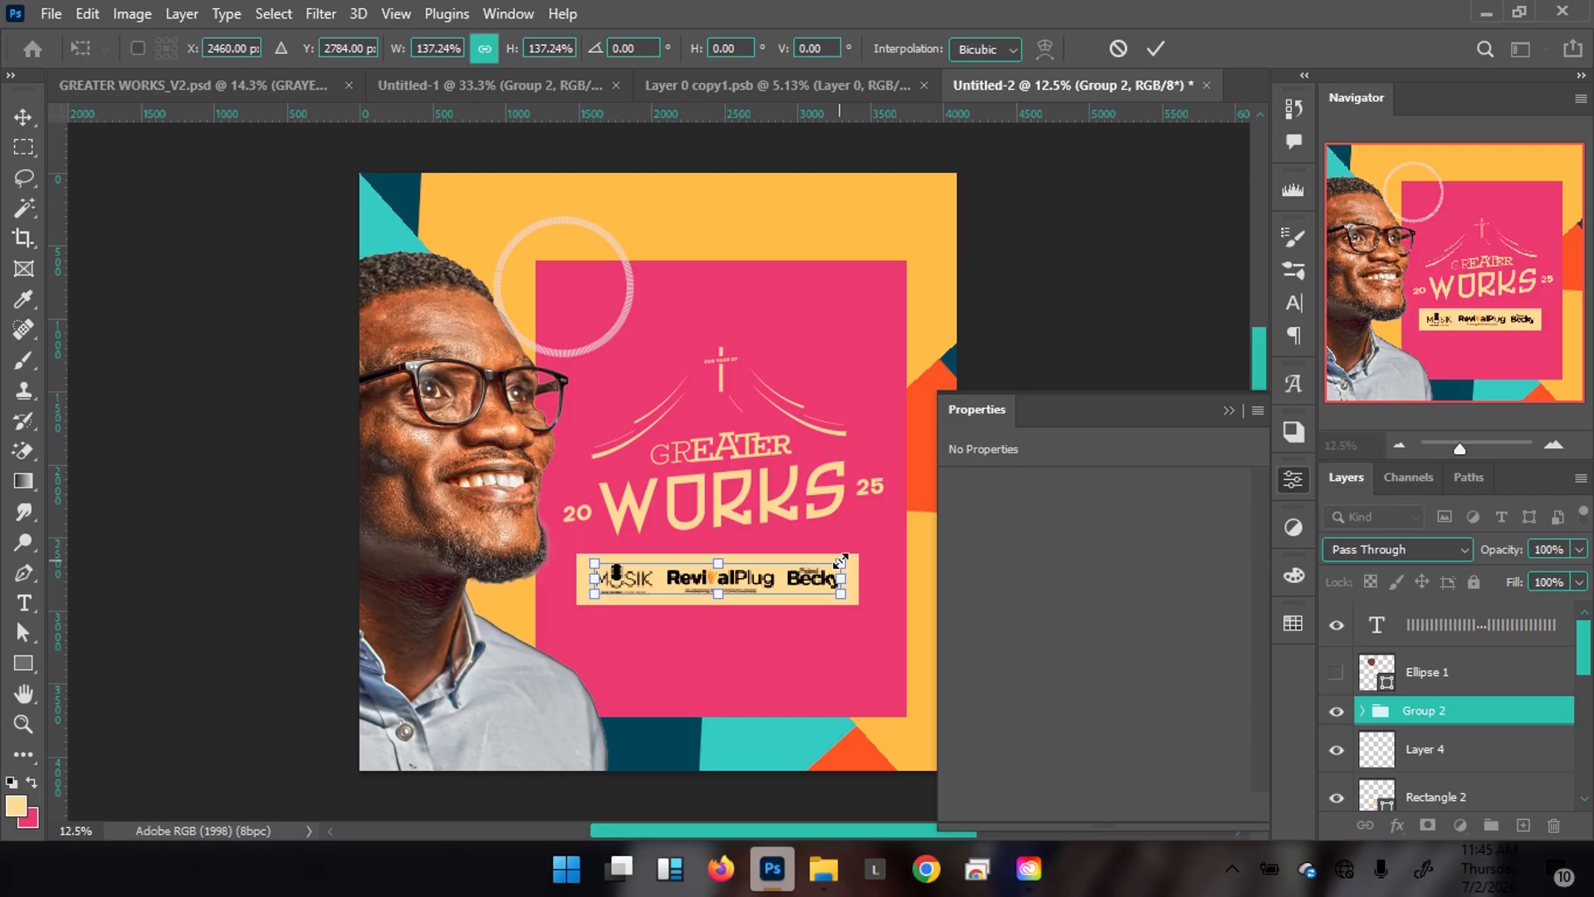
key("Return")
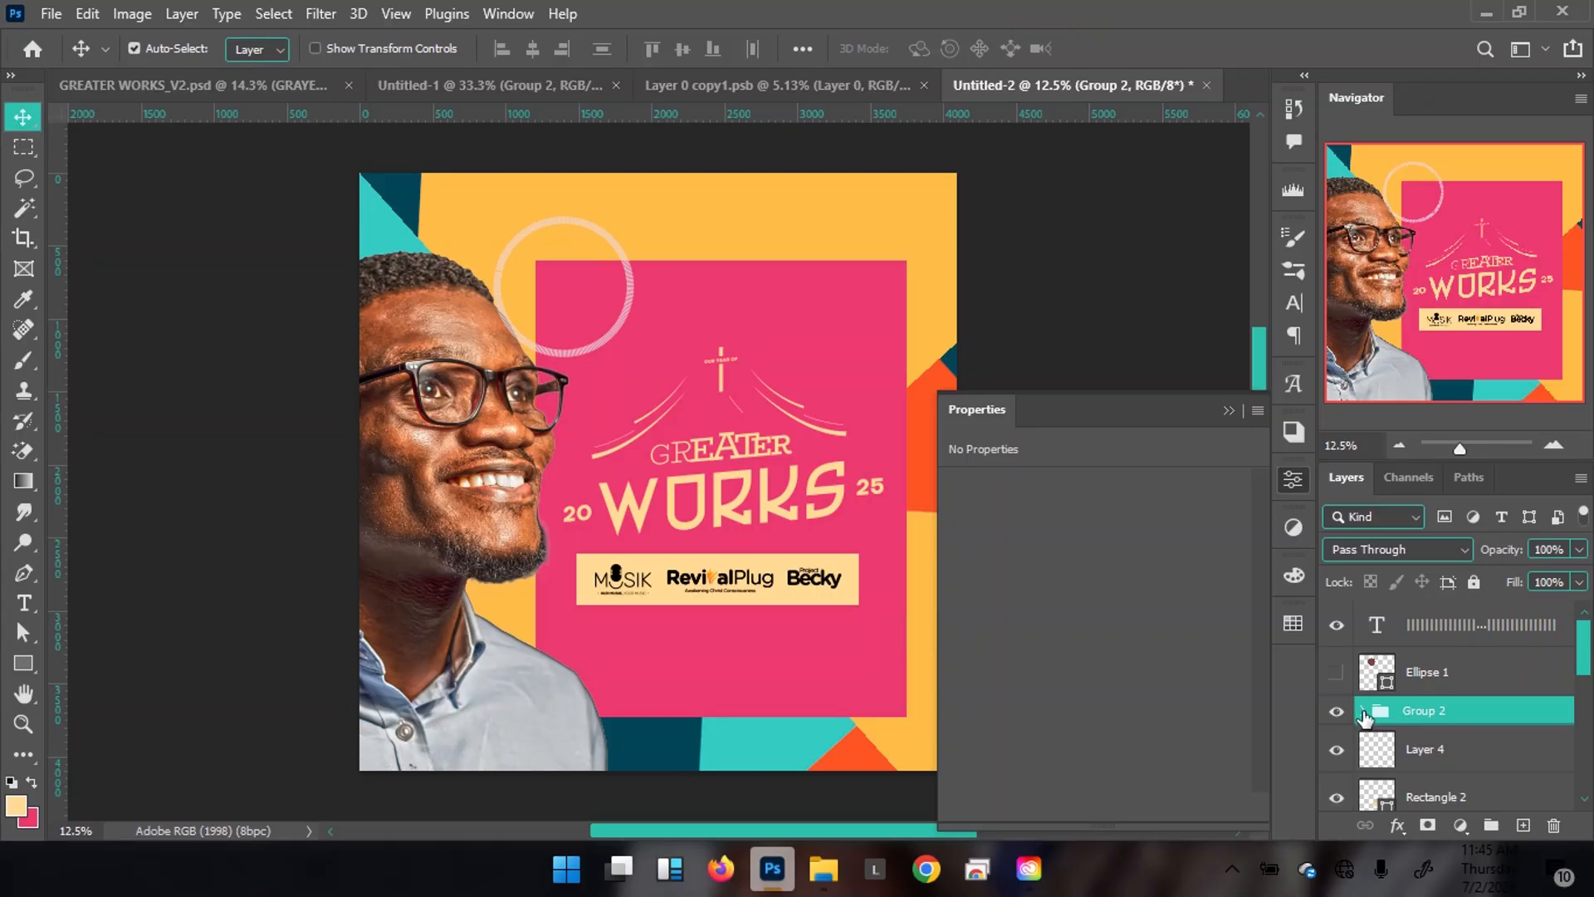
Turn on the grey 666666 Color Overlay of the Project Becky logo, Layer 7 in Group 2, and check its colour
left_click(1364, 714)
scroll(1476, 776, "down", 1)
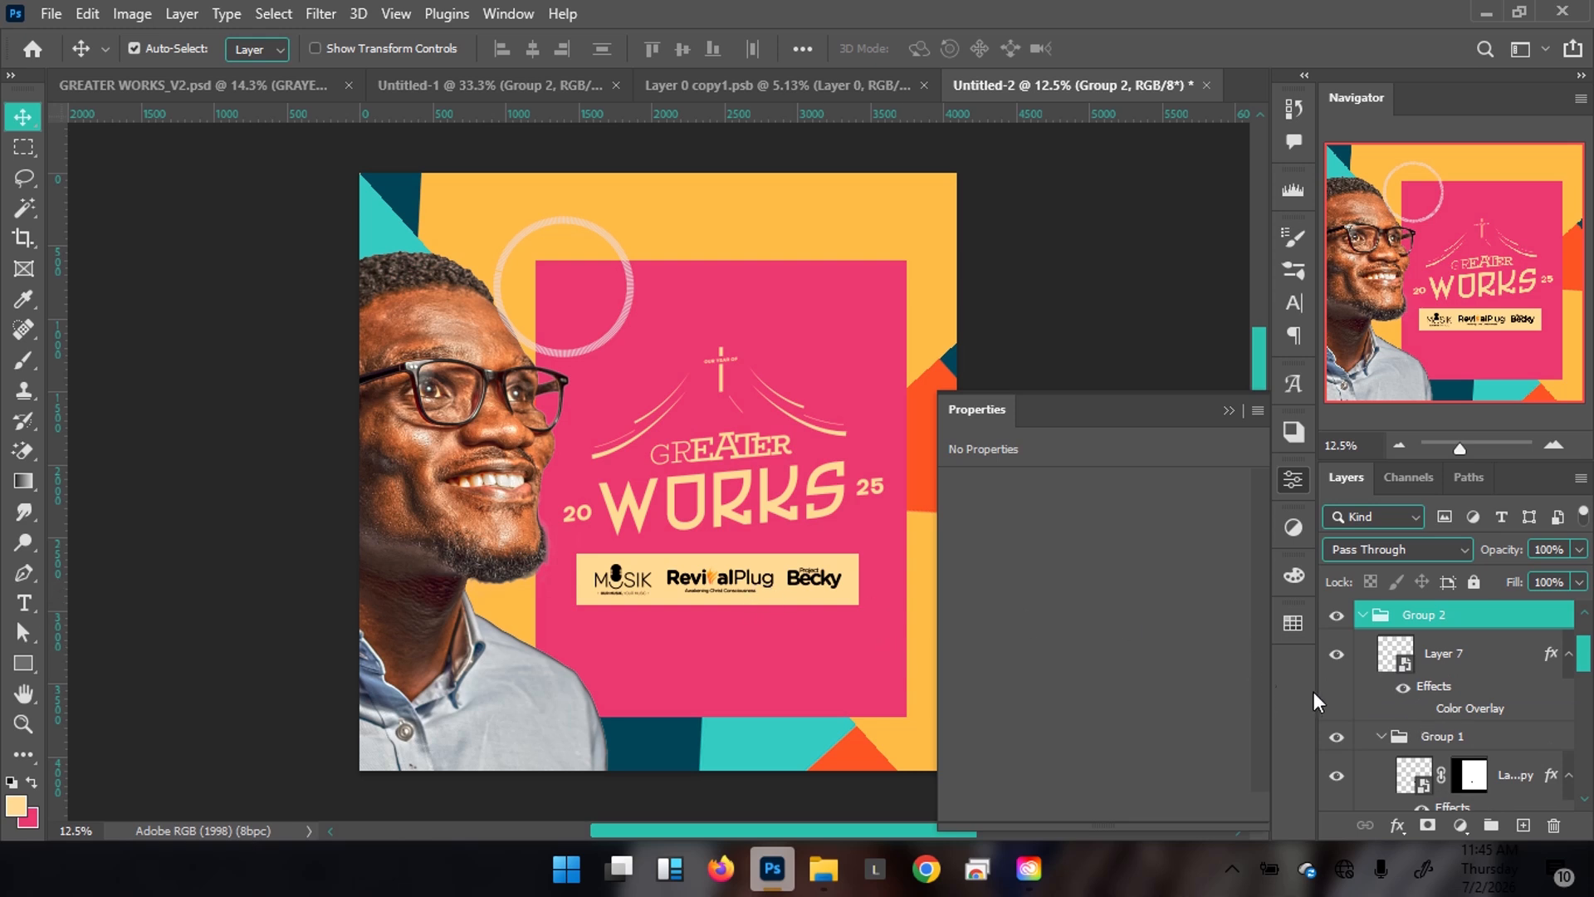
left_click(1423, 711)
left_click(1528, 658)
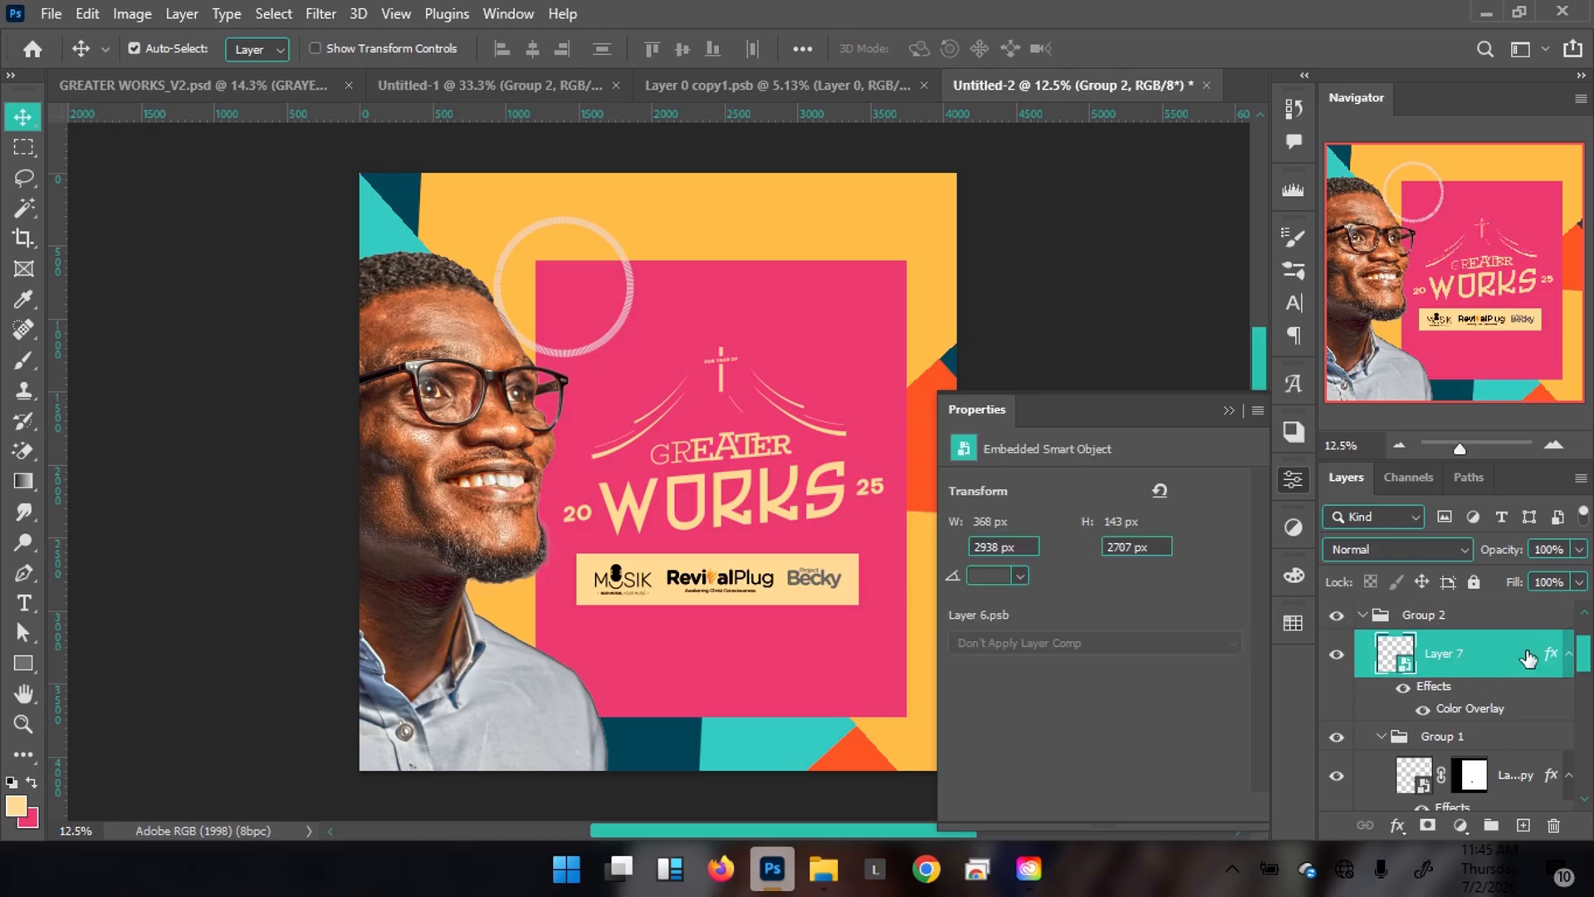
double_click(1529, 659)
left_click(671, 591)
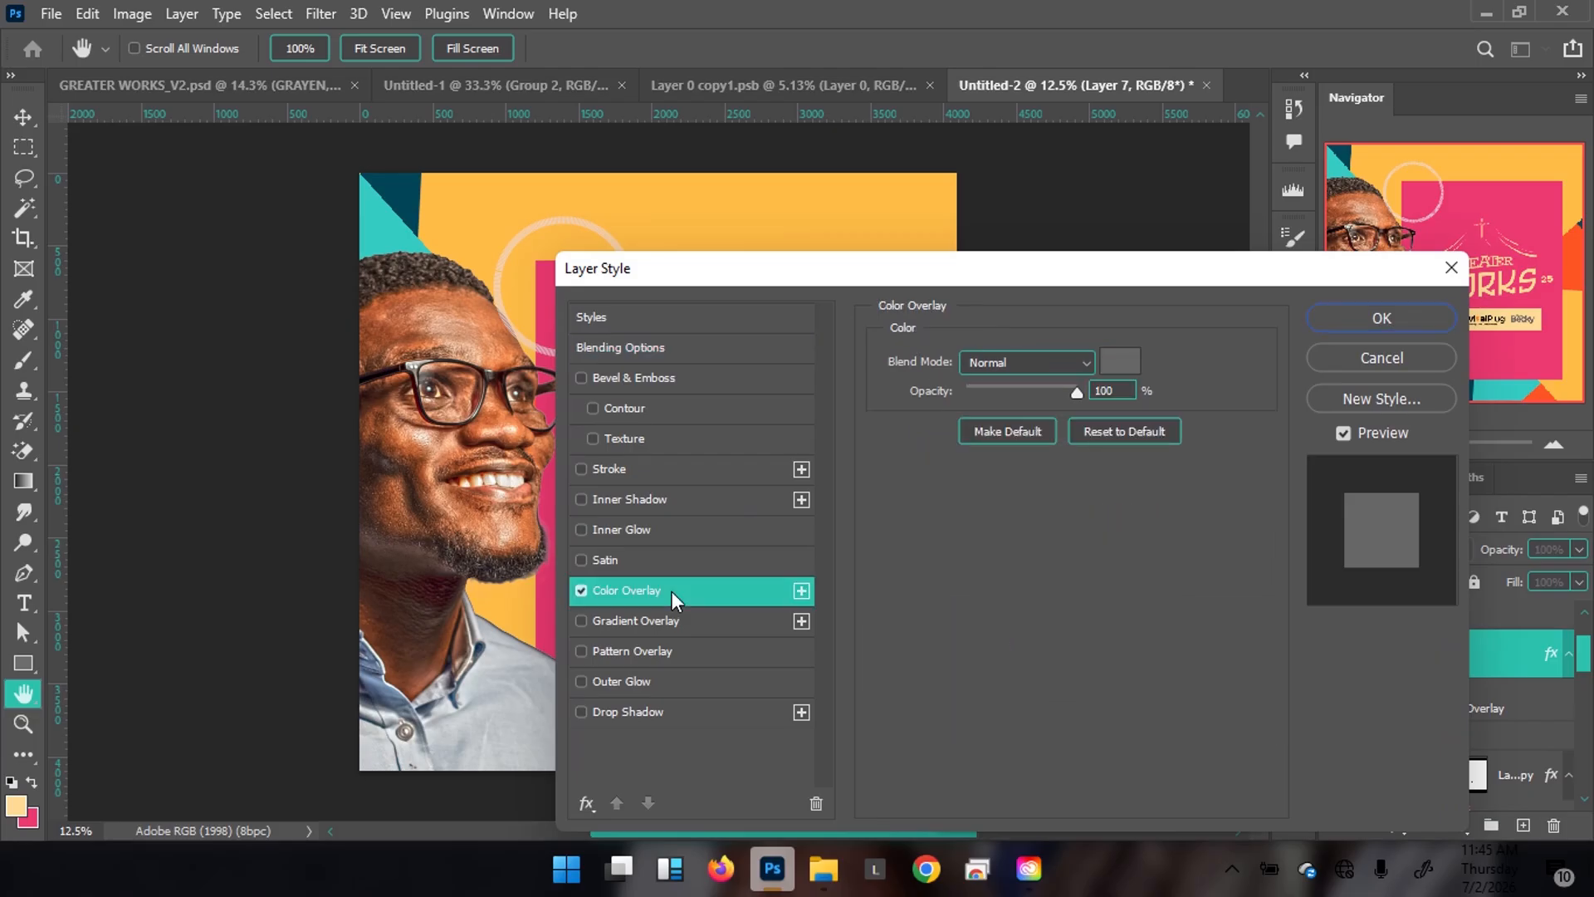
left_click(1105, 365)
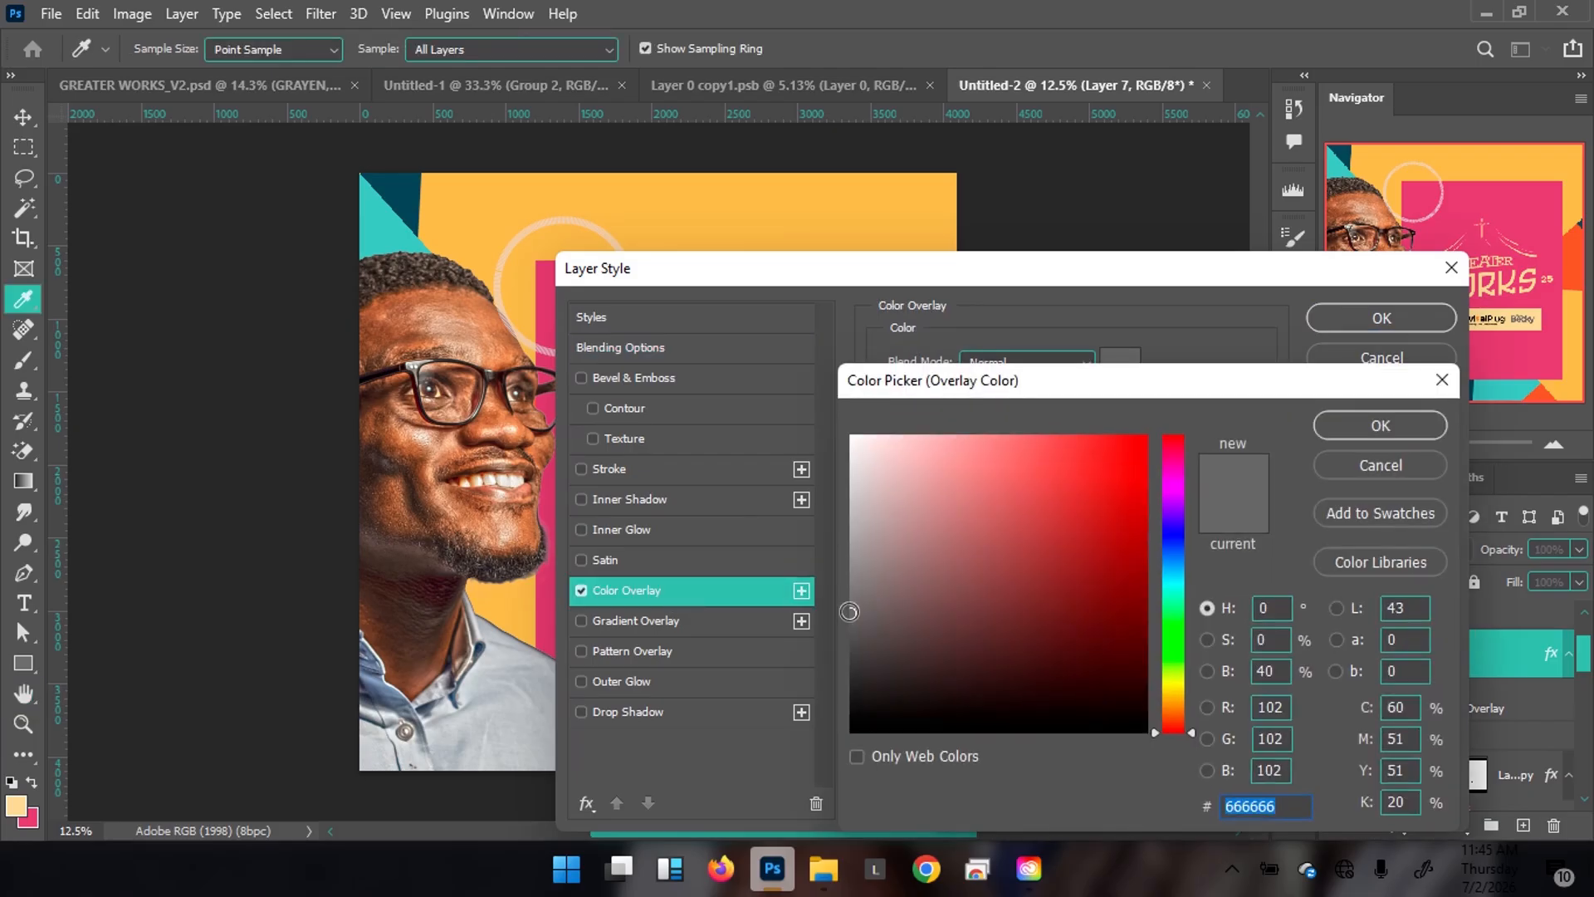
left_click(1340, 422)
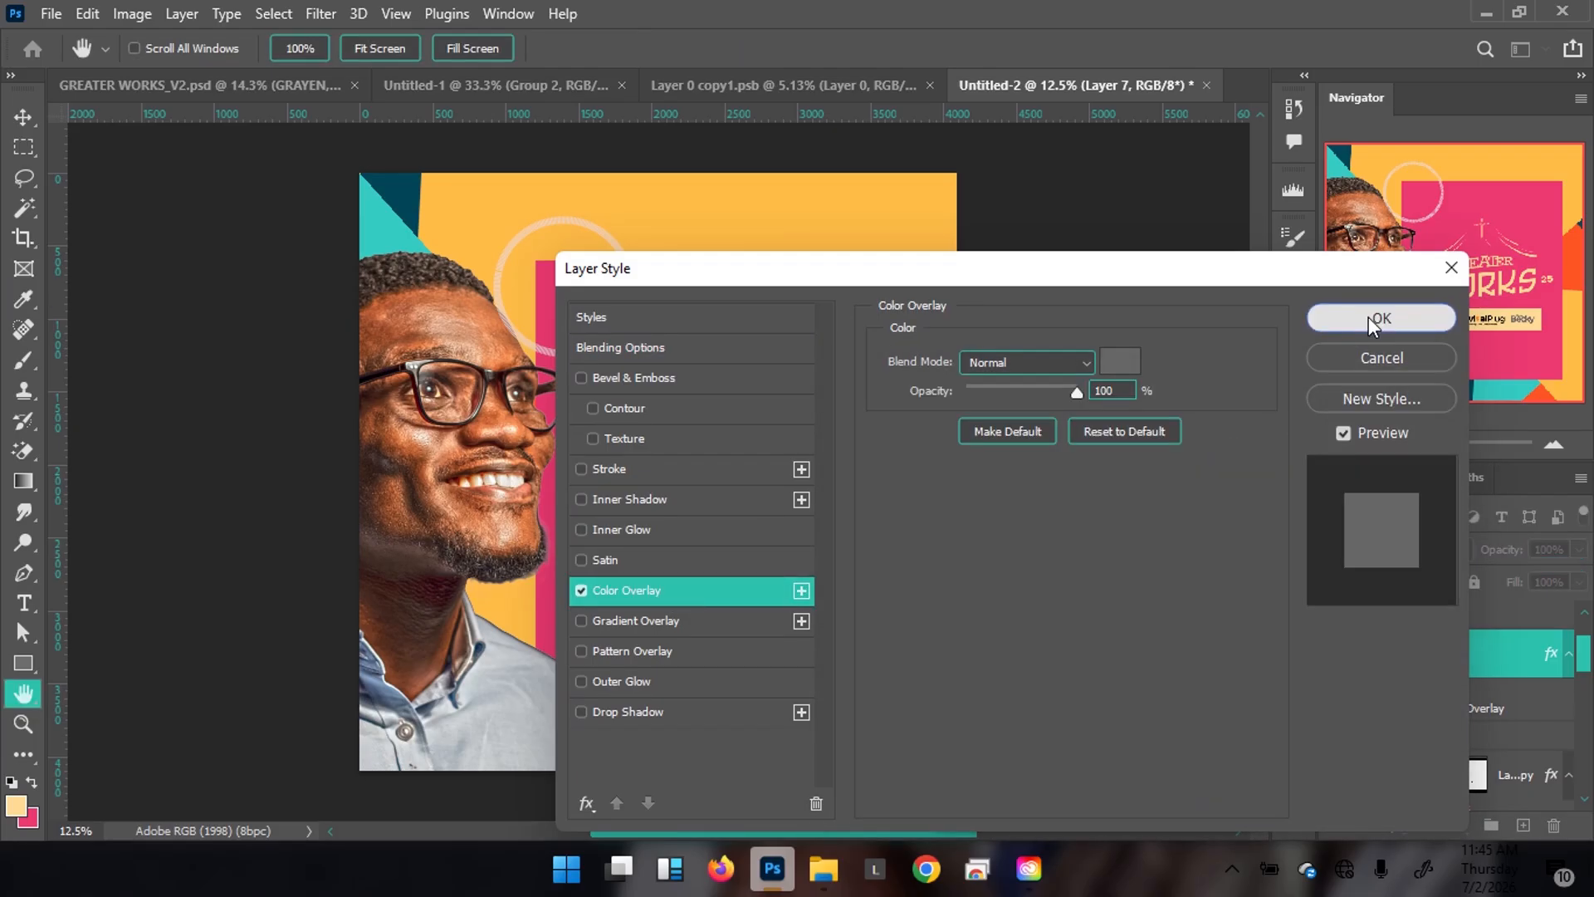
left_click(1368, 316)
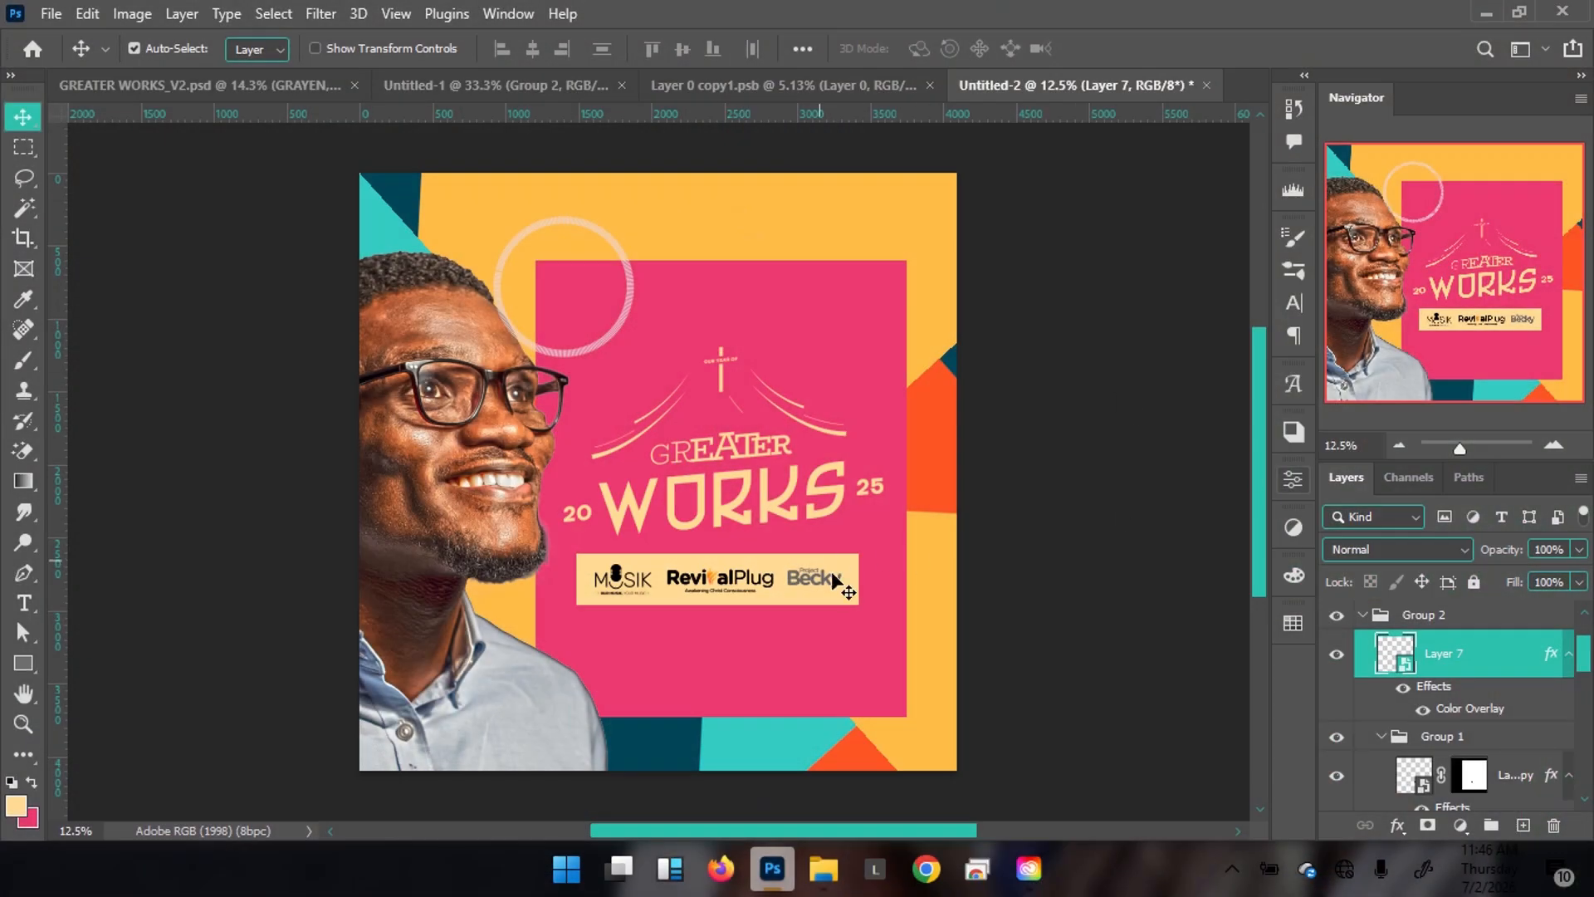
Turn on the grey Color Overlay of the RevivalPlug logo's masked copy layer in Group 1
scroll(1475, 730, "down", 2)
scroll(1475, 755, "down", 1)
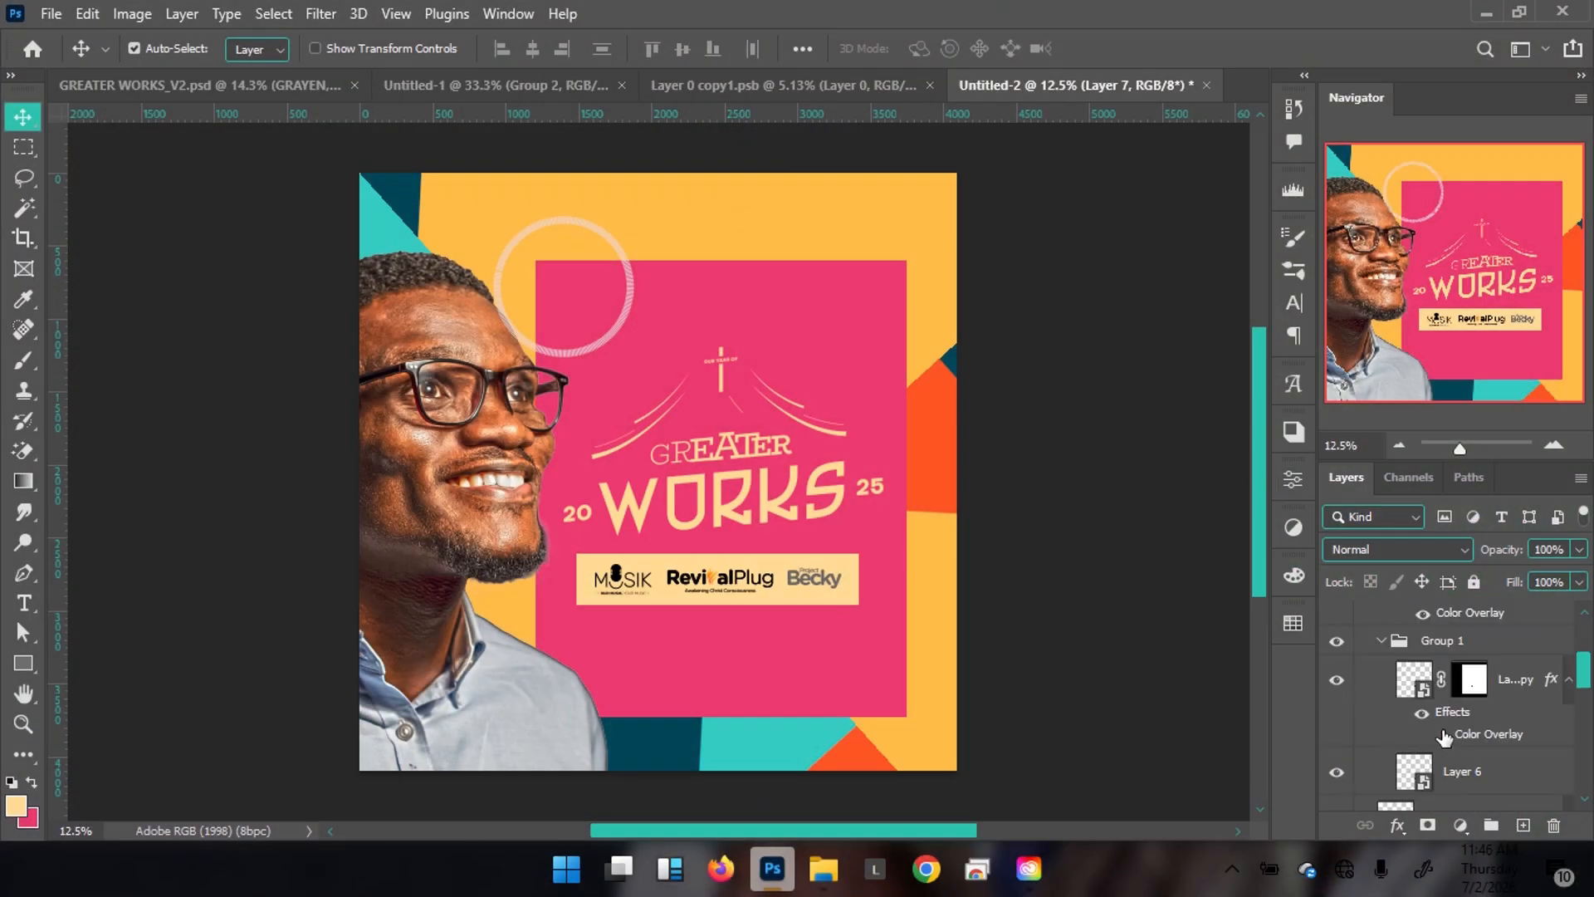
scroll(1447, 742, "down", 2)
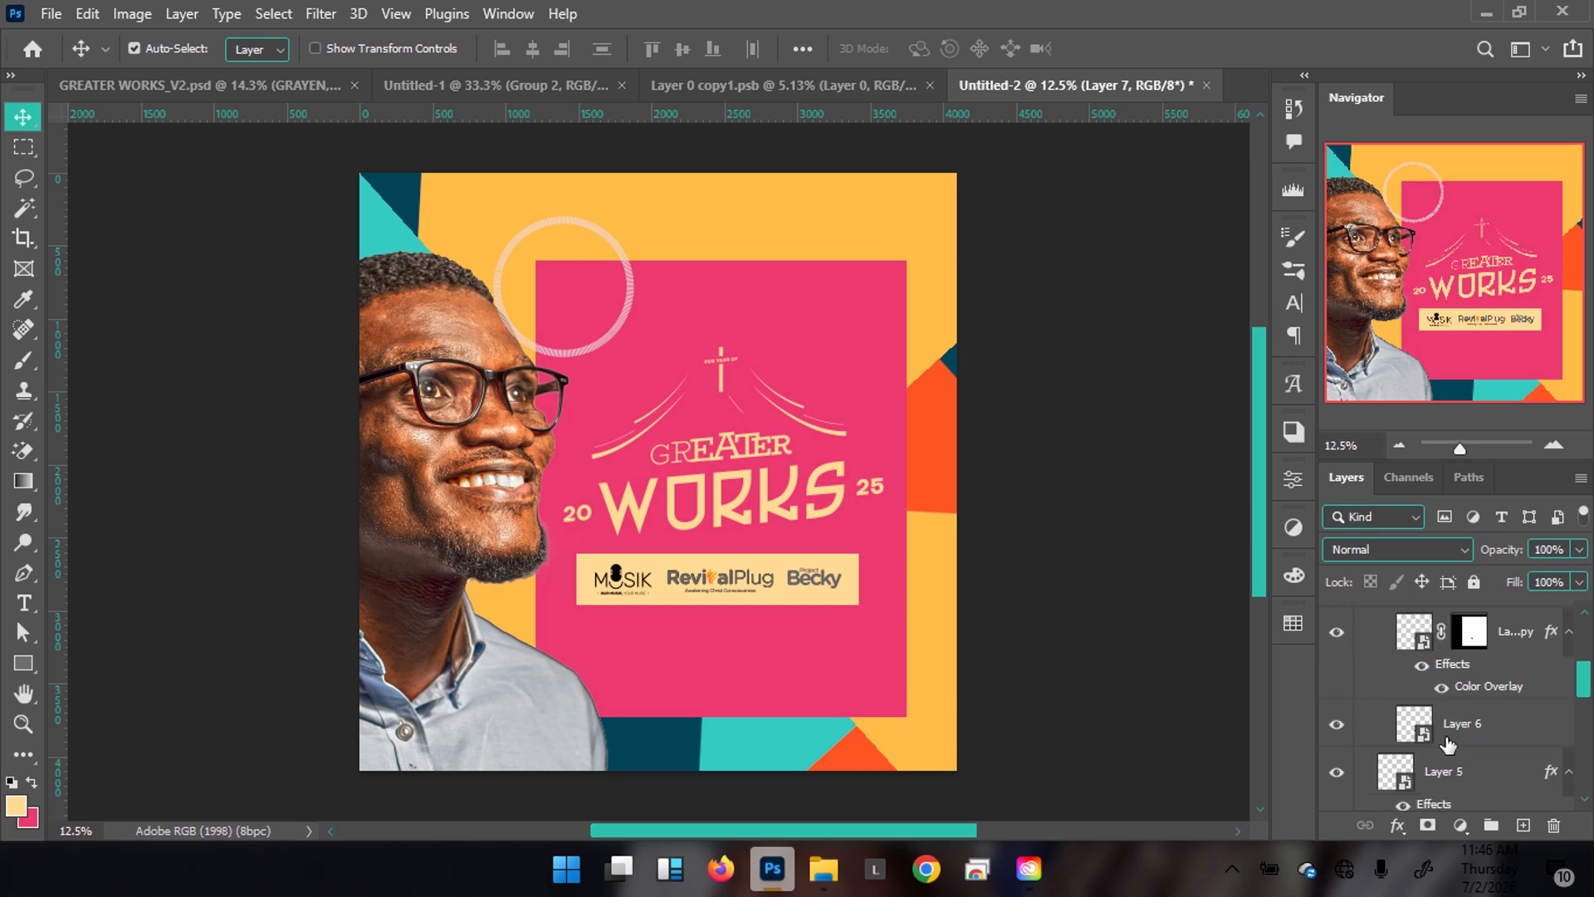
scroll(1446, 724, "up", 1)
Turn on the grey 666666 Color Overlay of the MUSIK logo on Layer 5 and check its colour
left_click(621, 581)
scroll(1473, 747, "down", 1)
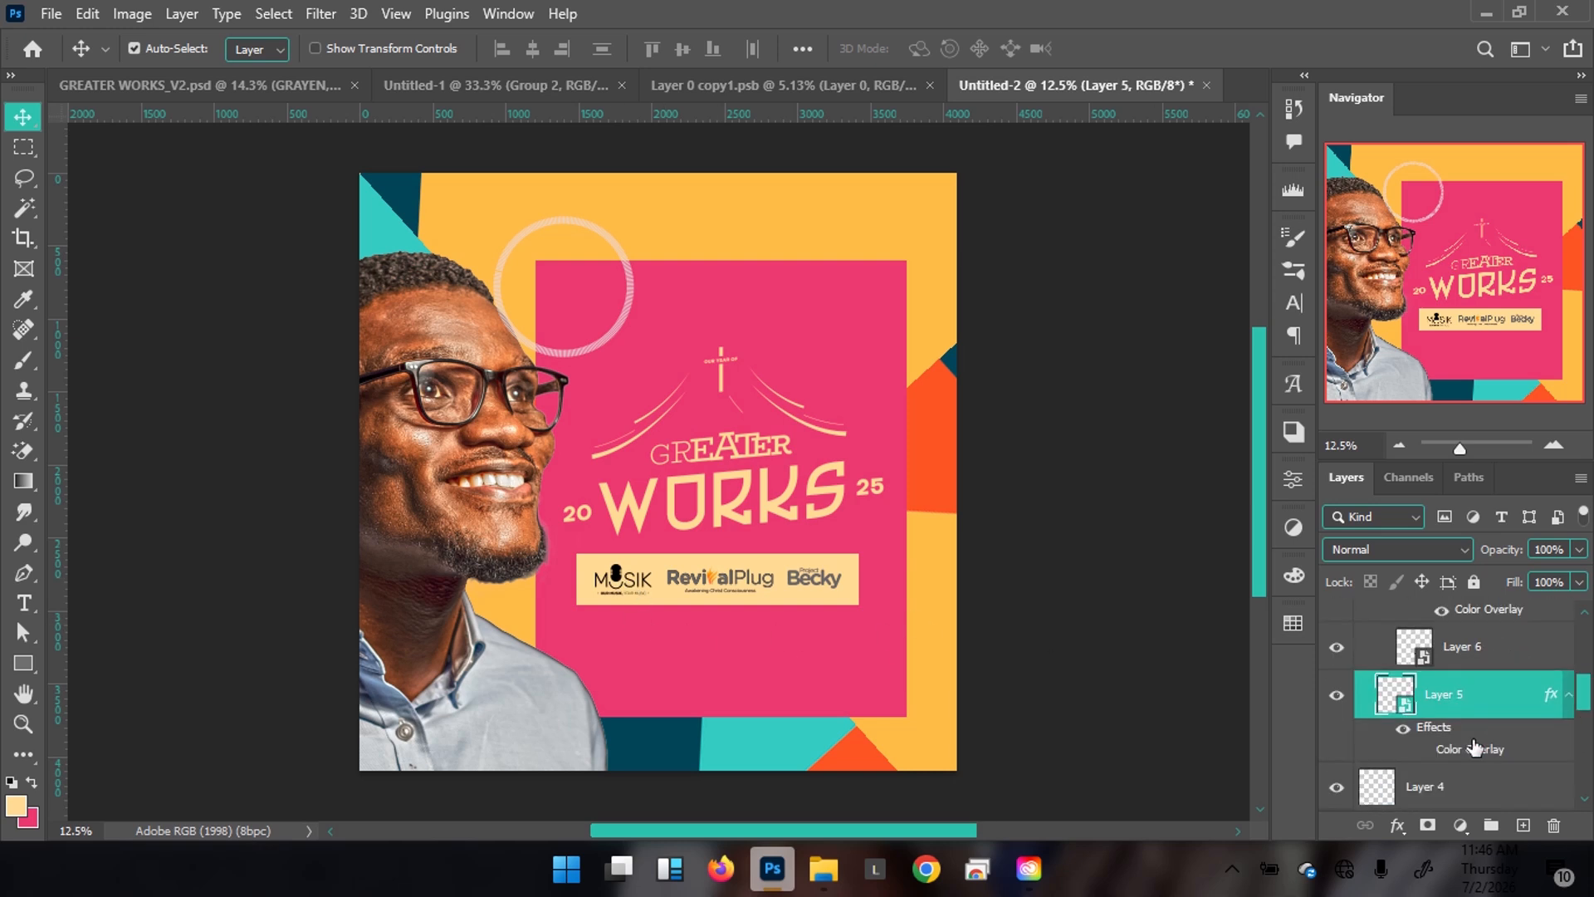
left_click(1423, 751)
double_click(1464, 745)
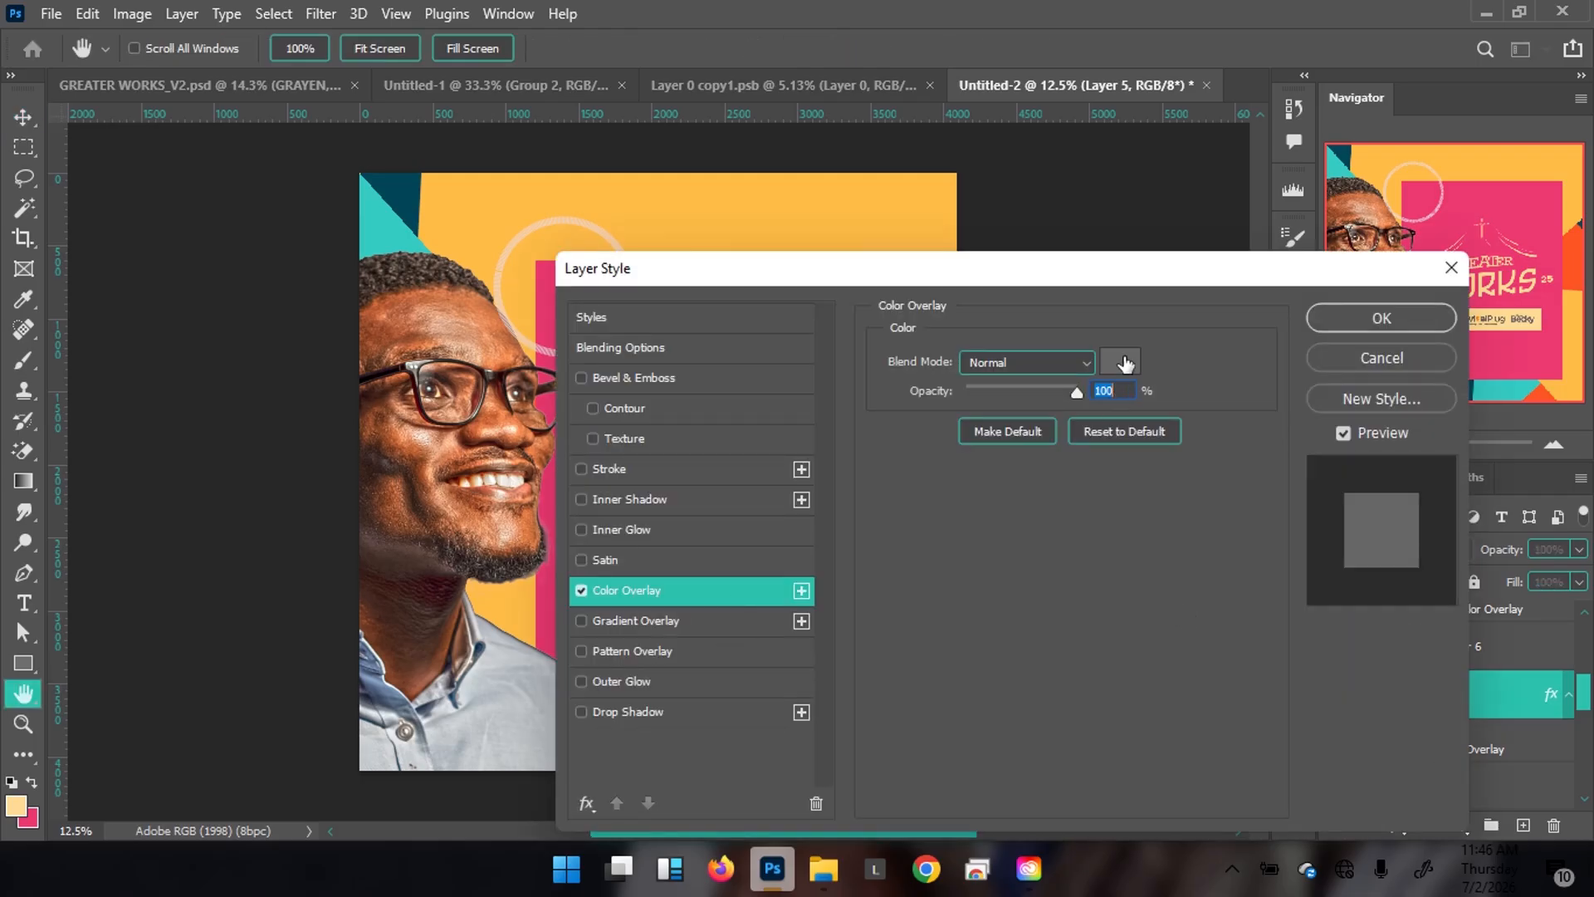
left_click(1125, 364)
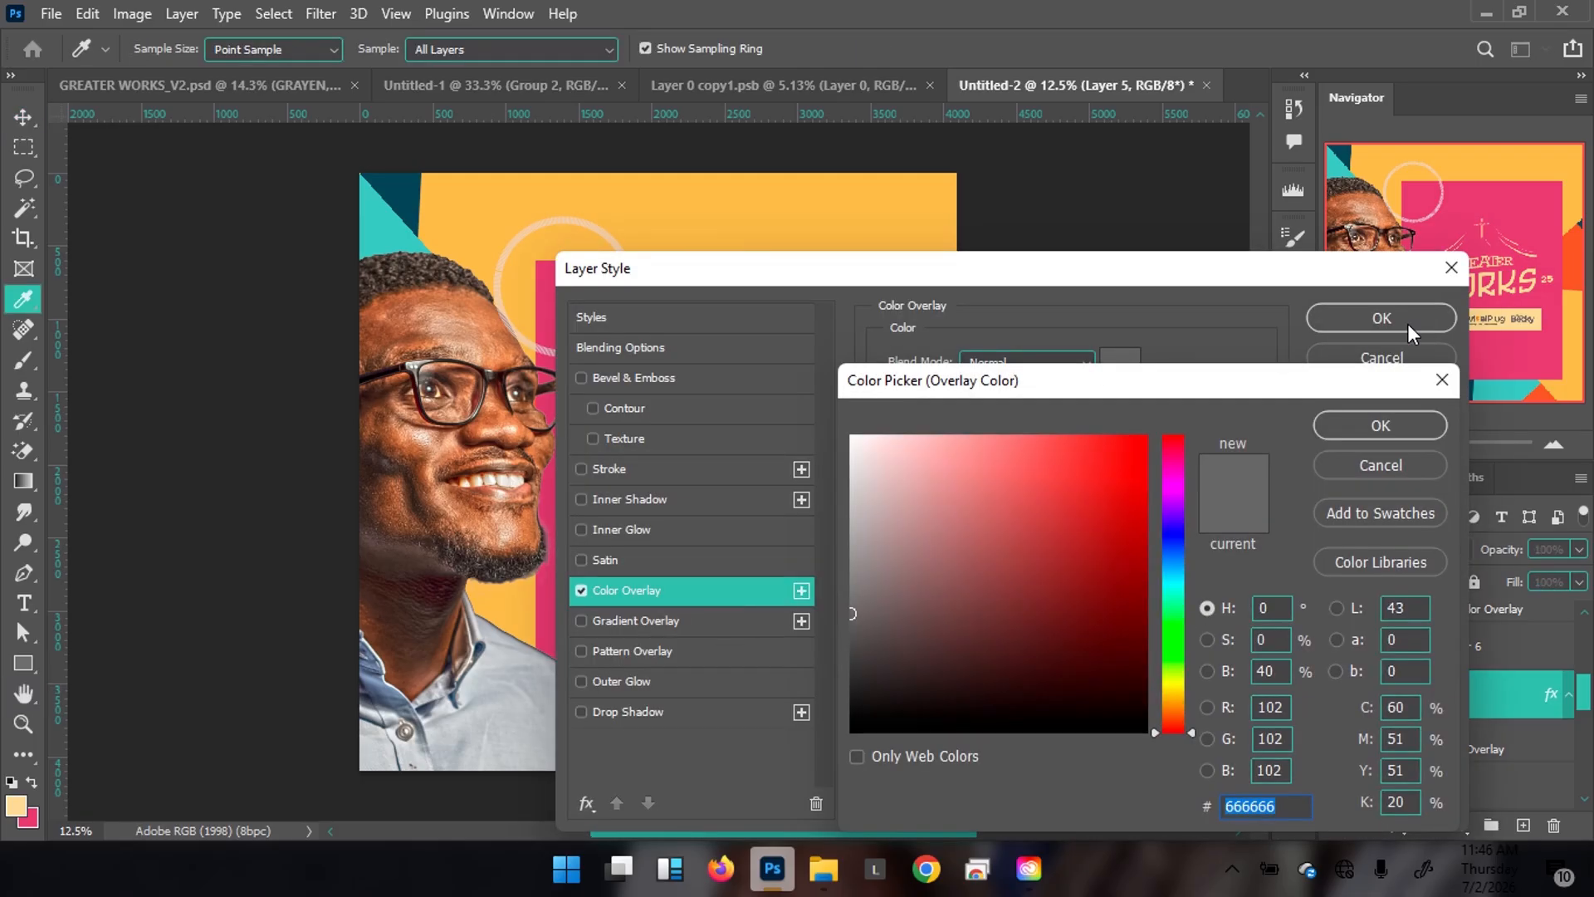
left_click(1403, 422)
left_click(1382, 316)
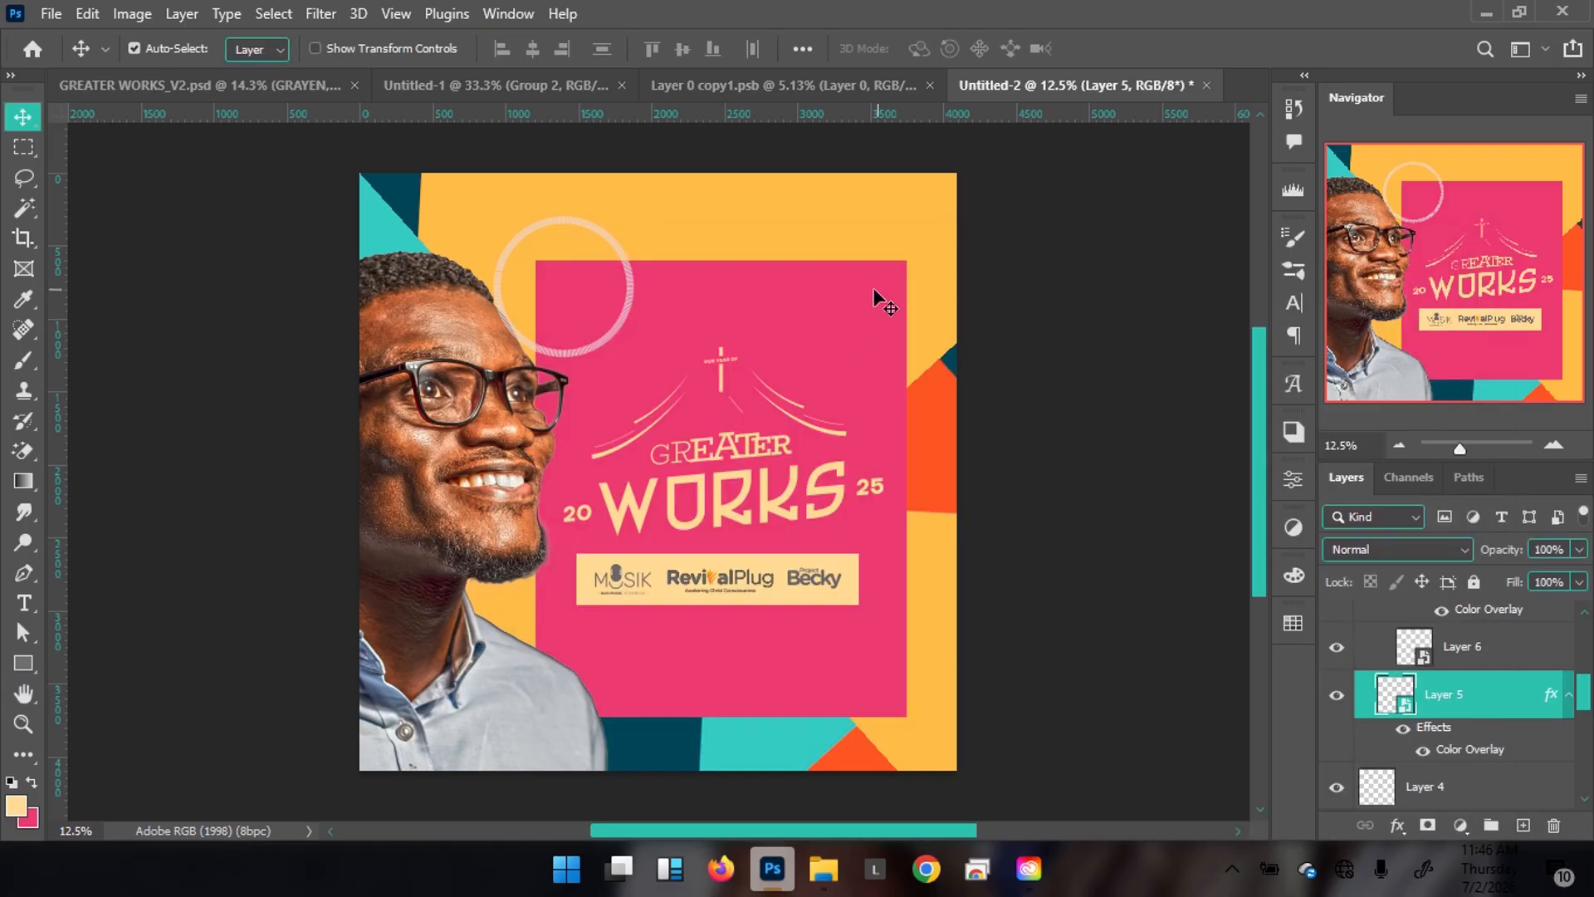
Show the hidden Ellipse 1 and scale it together with the dashed ring text to about 113%
scroll(1535, 696, "up", 4)
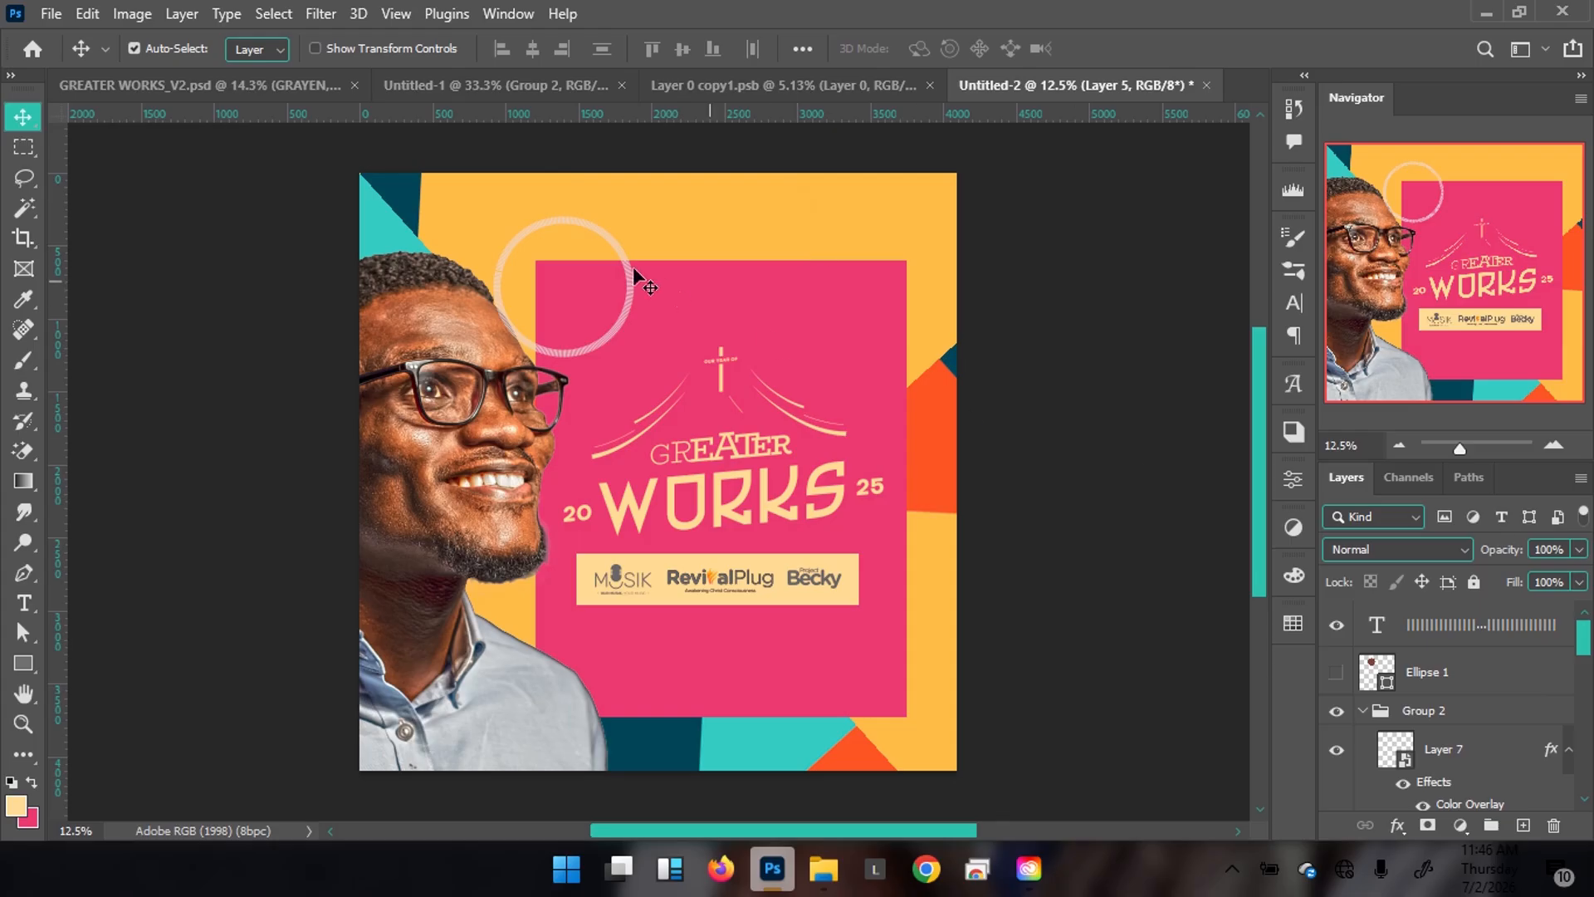
left_click(631, 307)
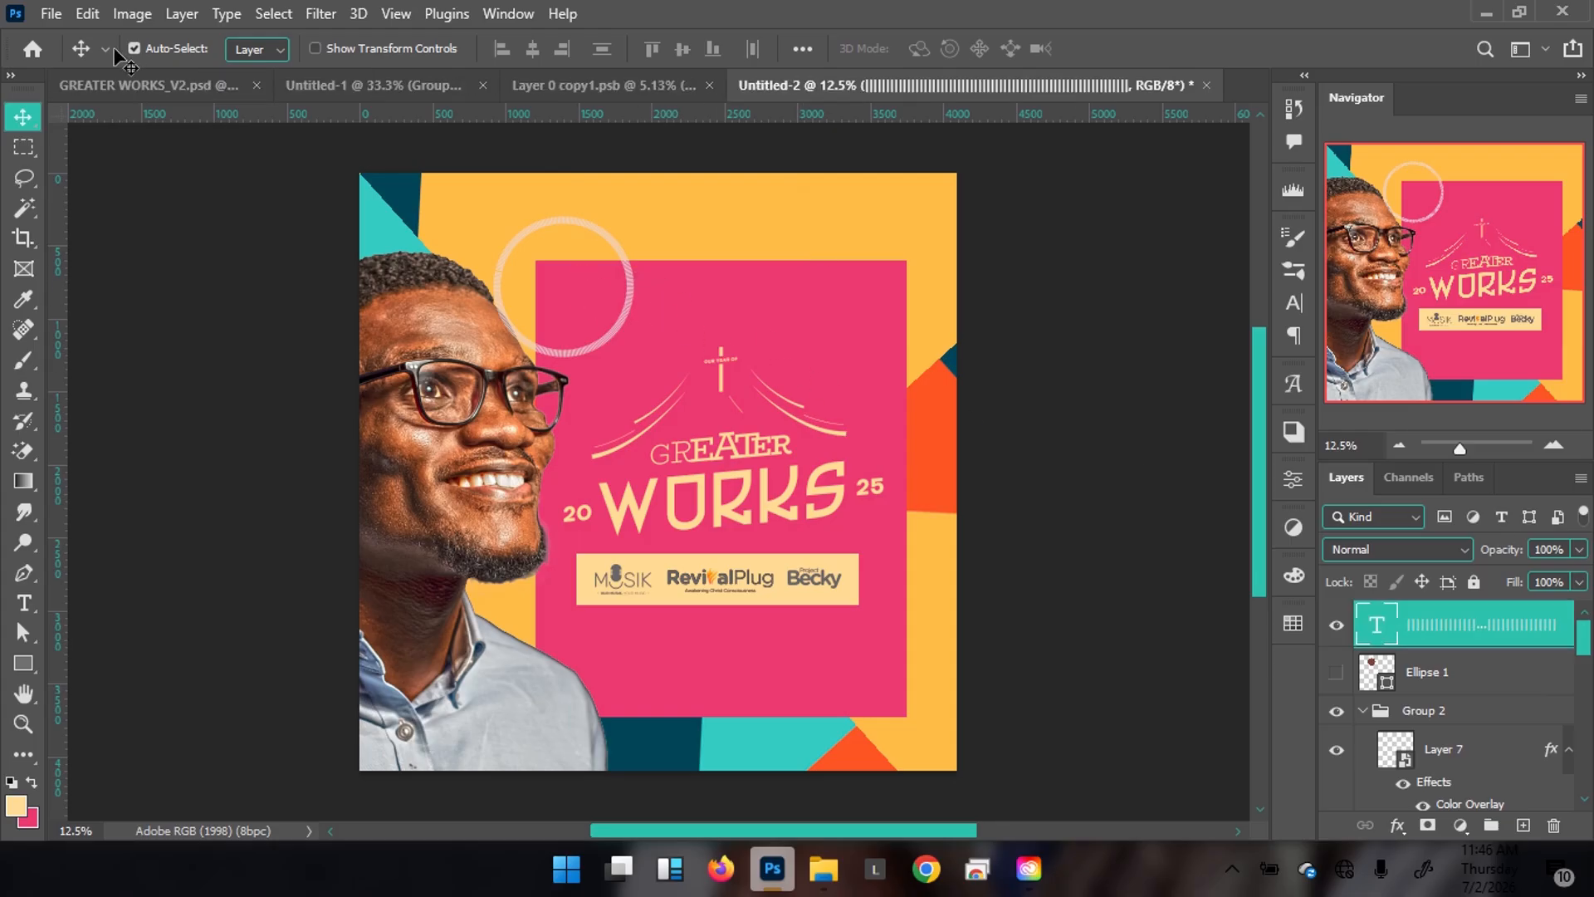
left_click(152, 87)
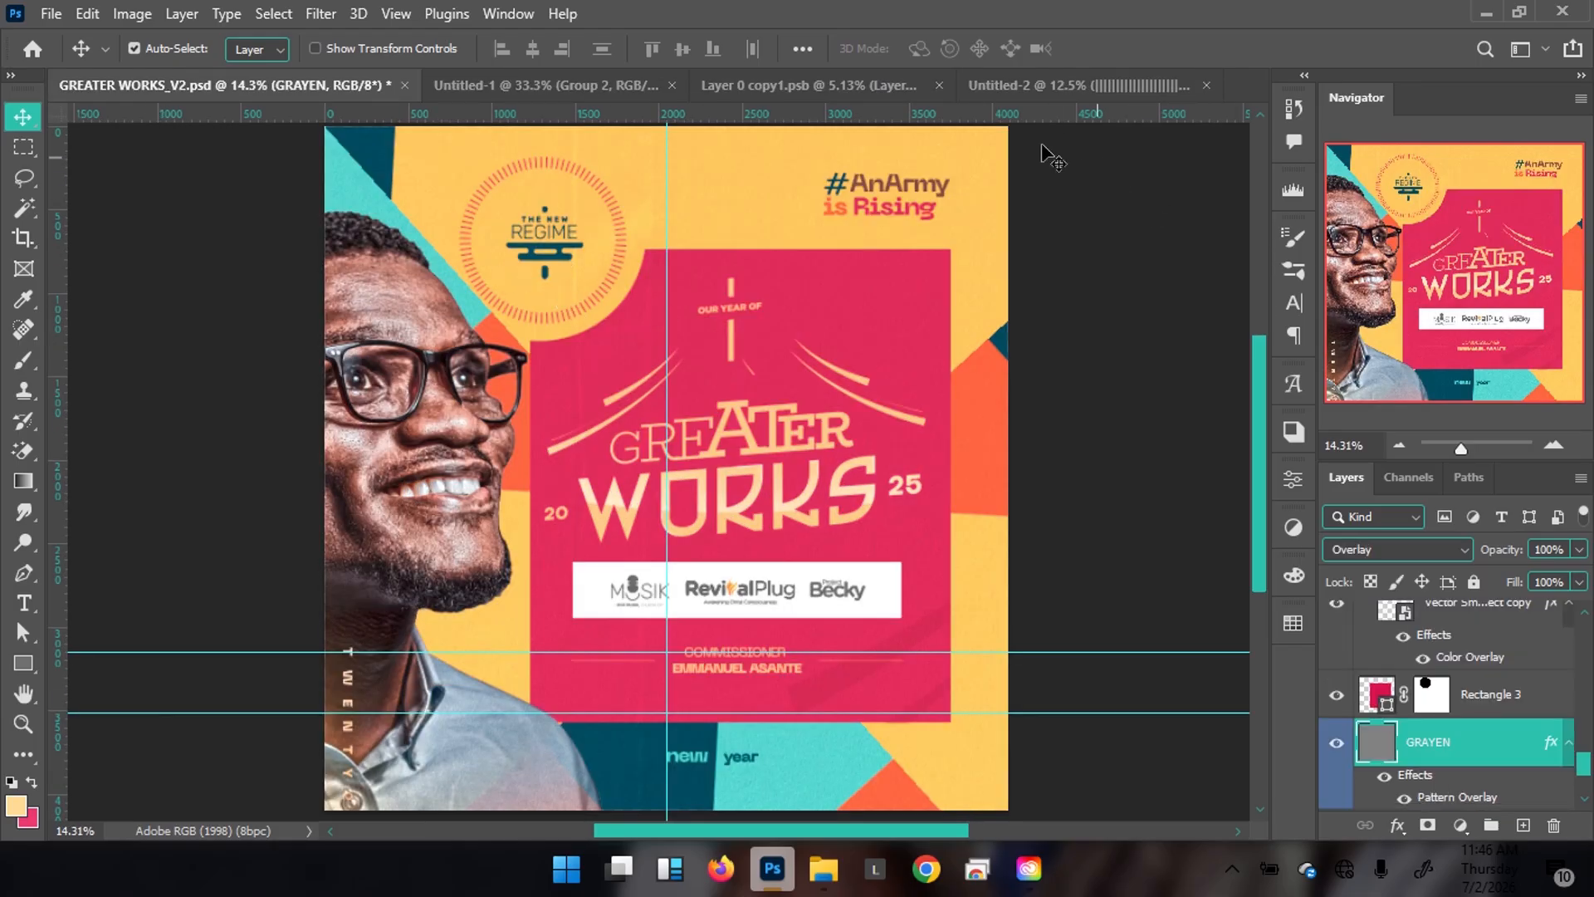
left_click(1065, 85)
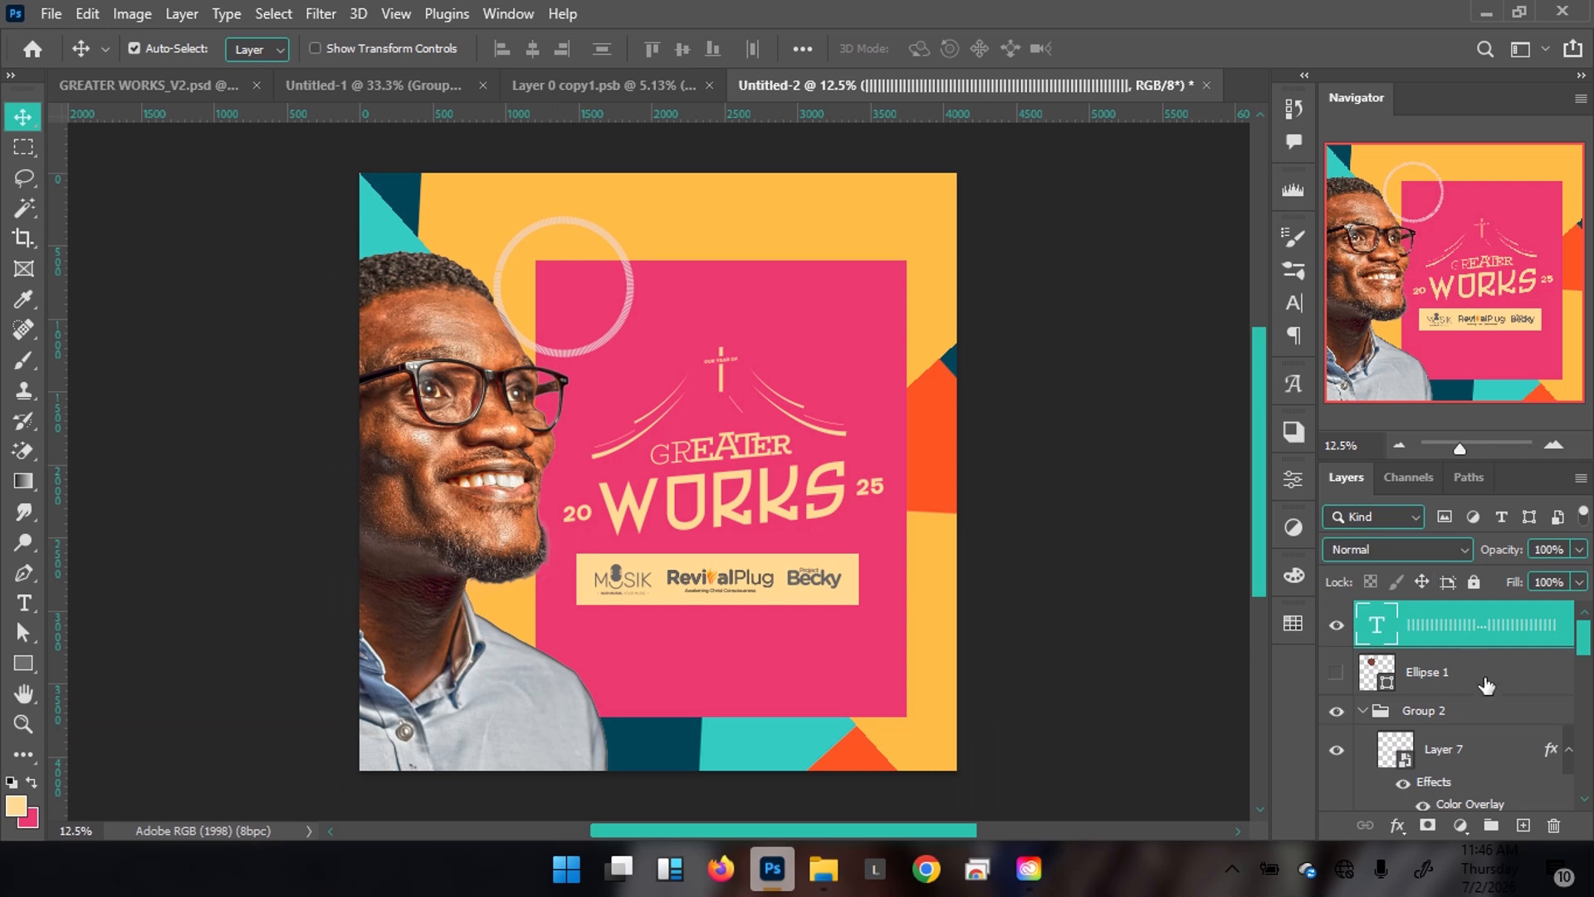
left_click(1336, 672)
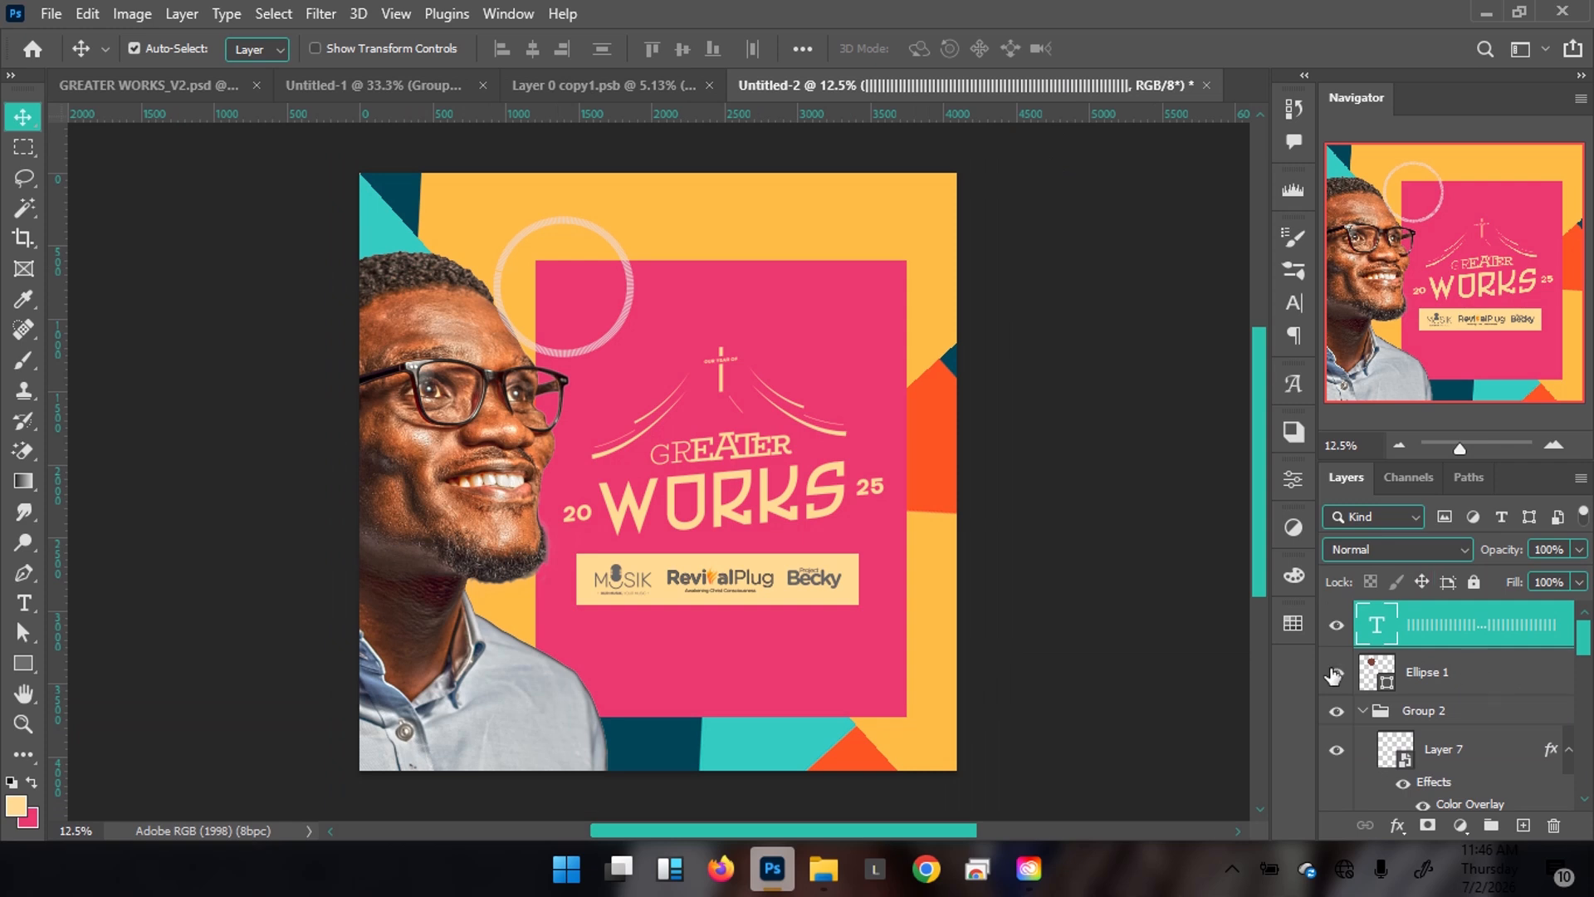
left_click(1497, 683)
key("ctrl+t")
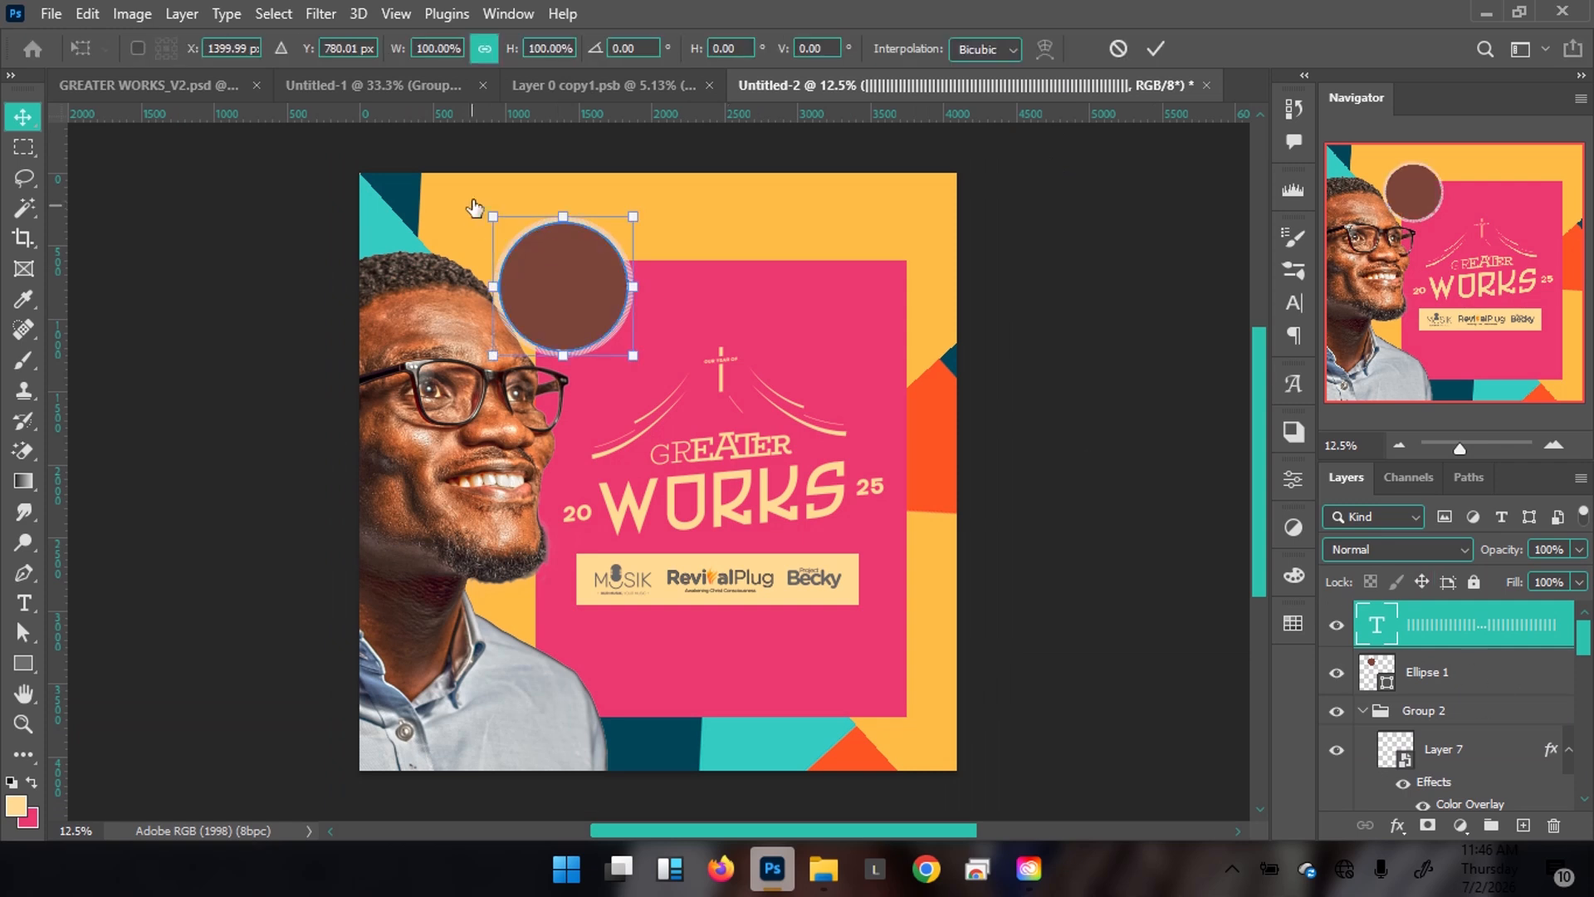
left_click_drag(639, 217, 658, 200)
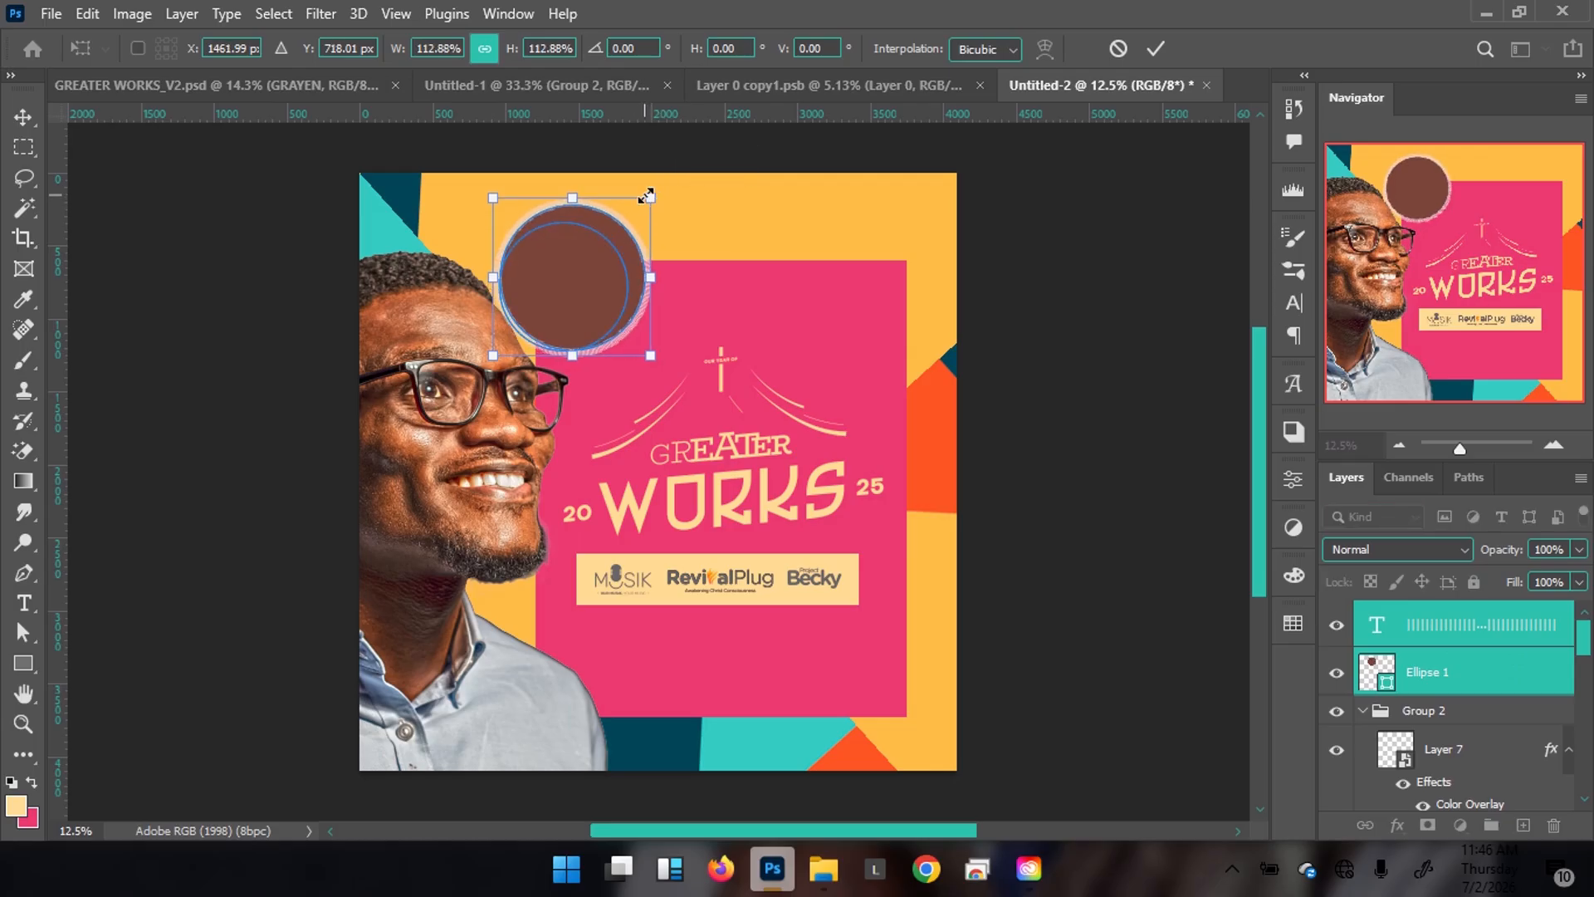
key("Return")
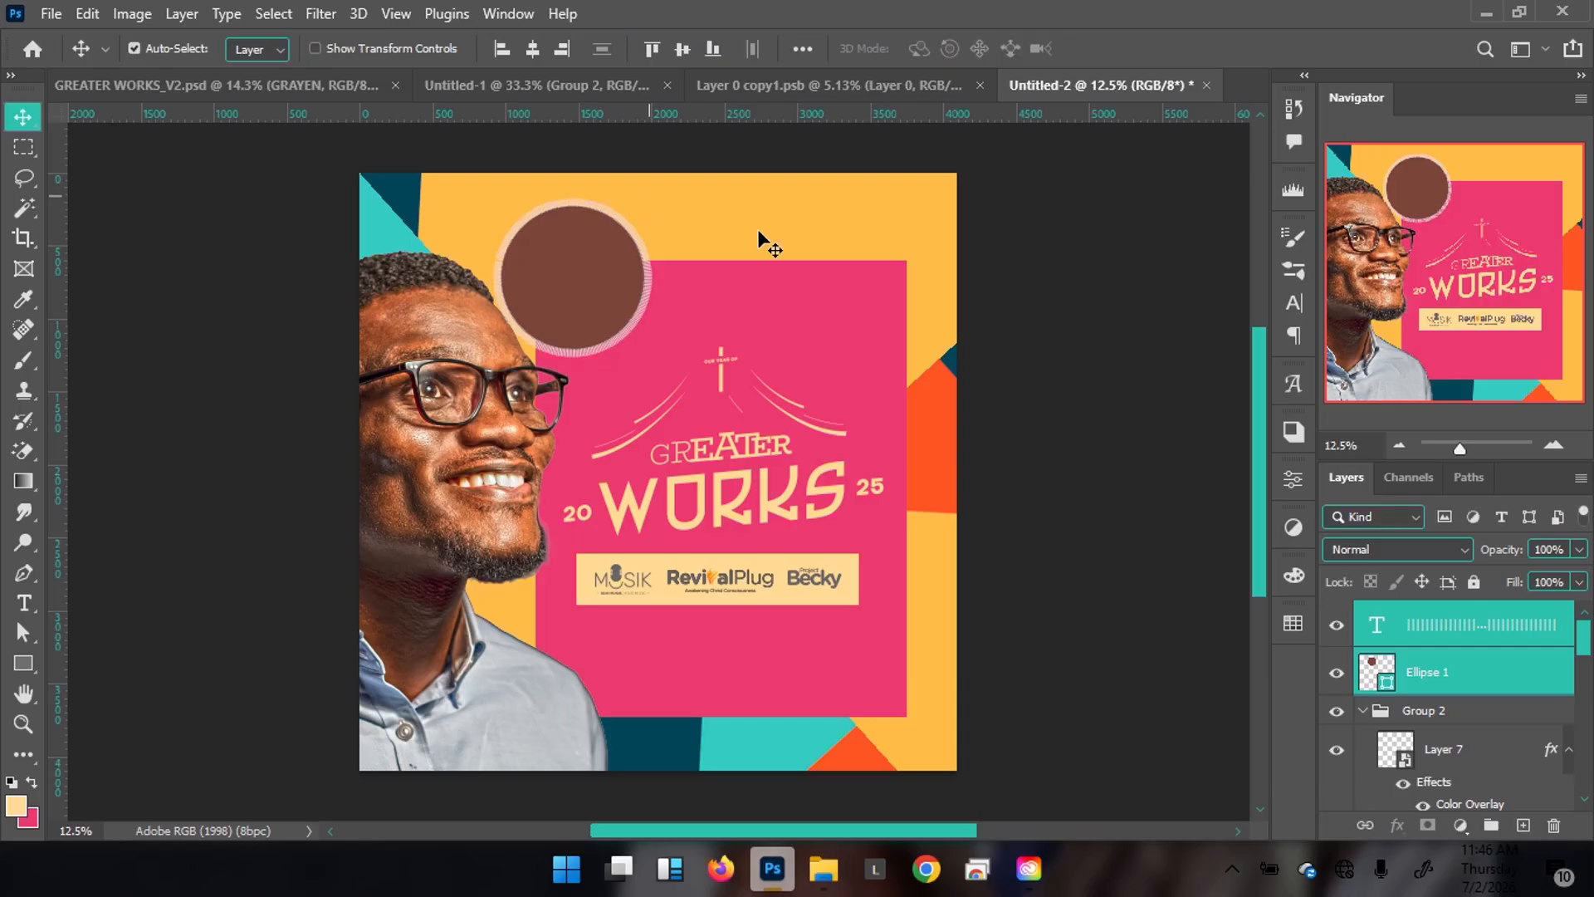
Hide Ellipse 1 and use its outline as an inverted layer mask on the pink Rectangle 1, cutting a circular notch
left_click(1379, 680)
left_click(1370, 673, "ctrl")
left_click(1337, 672)
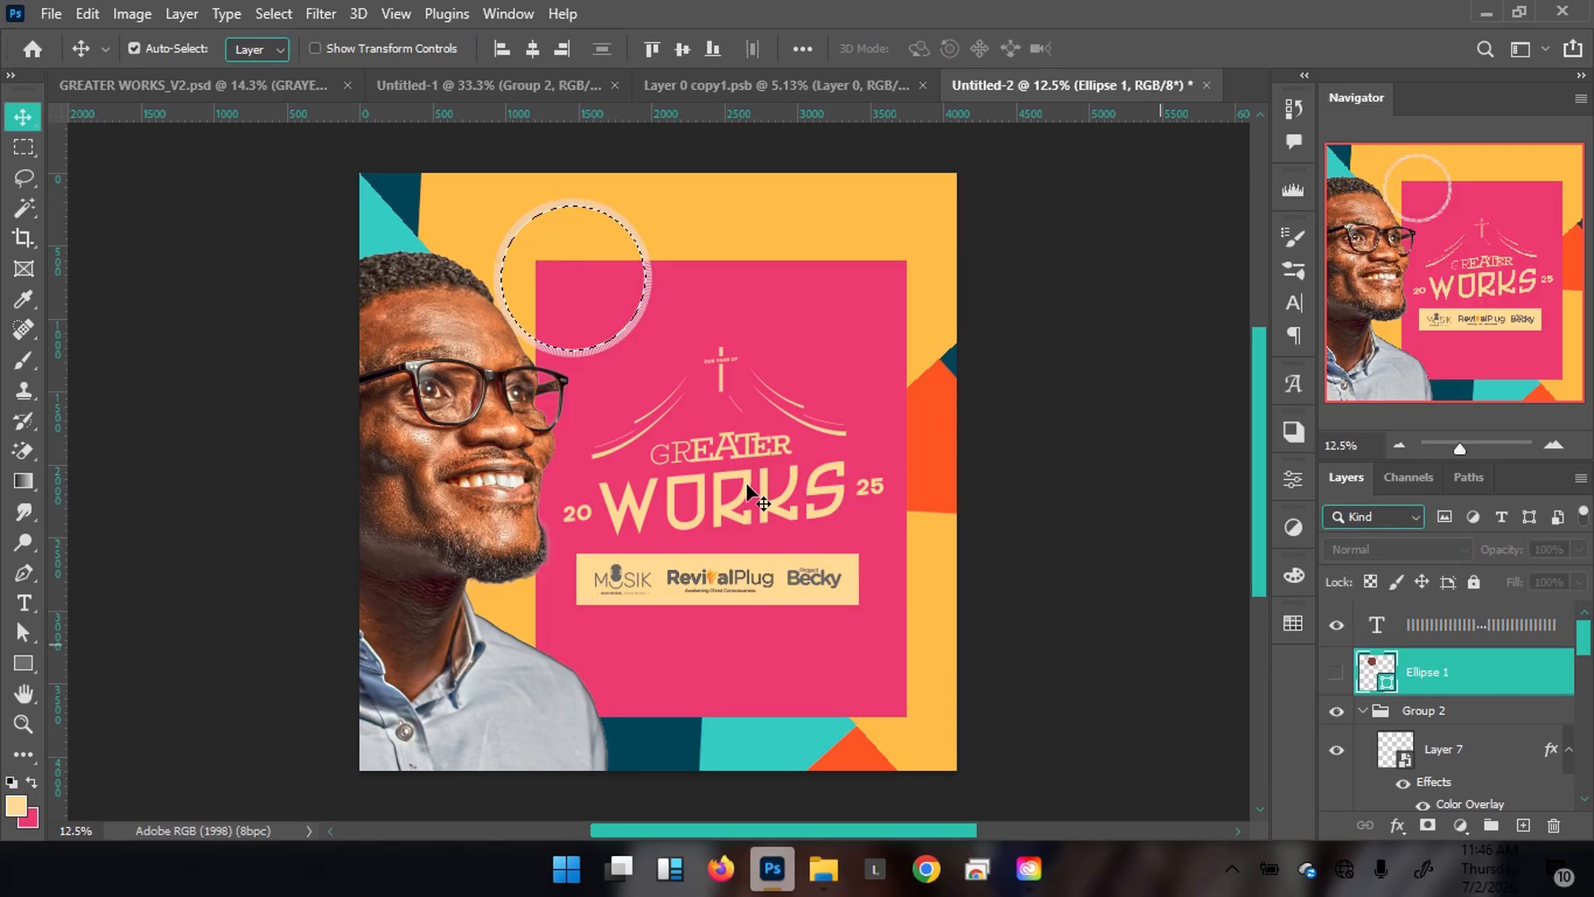
left_click(886, 378)
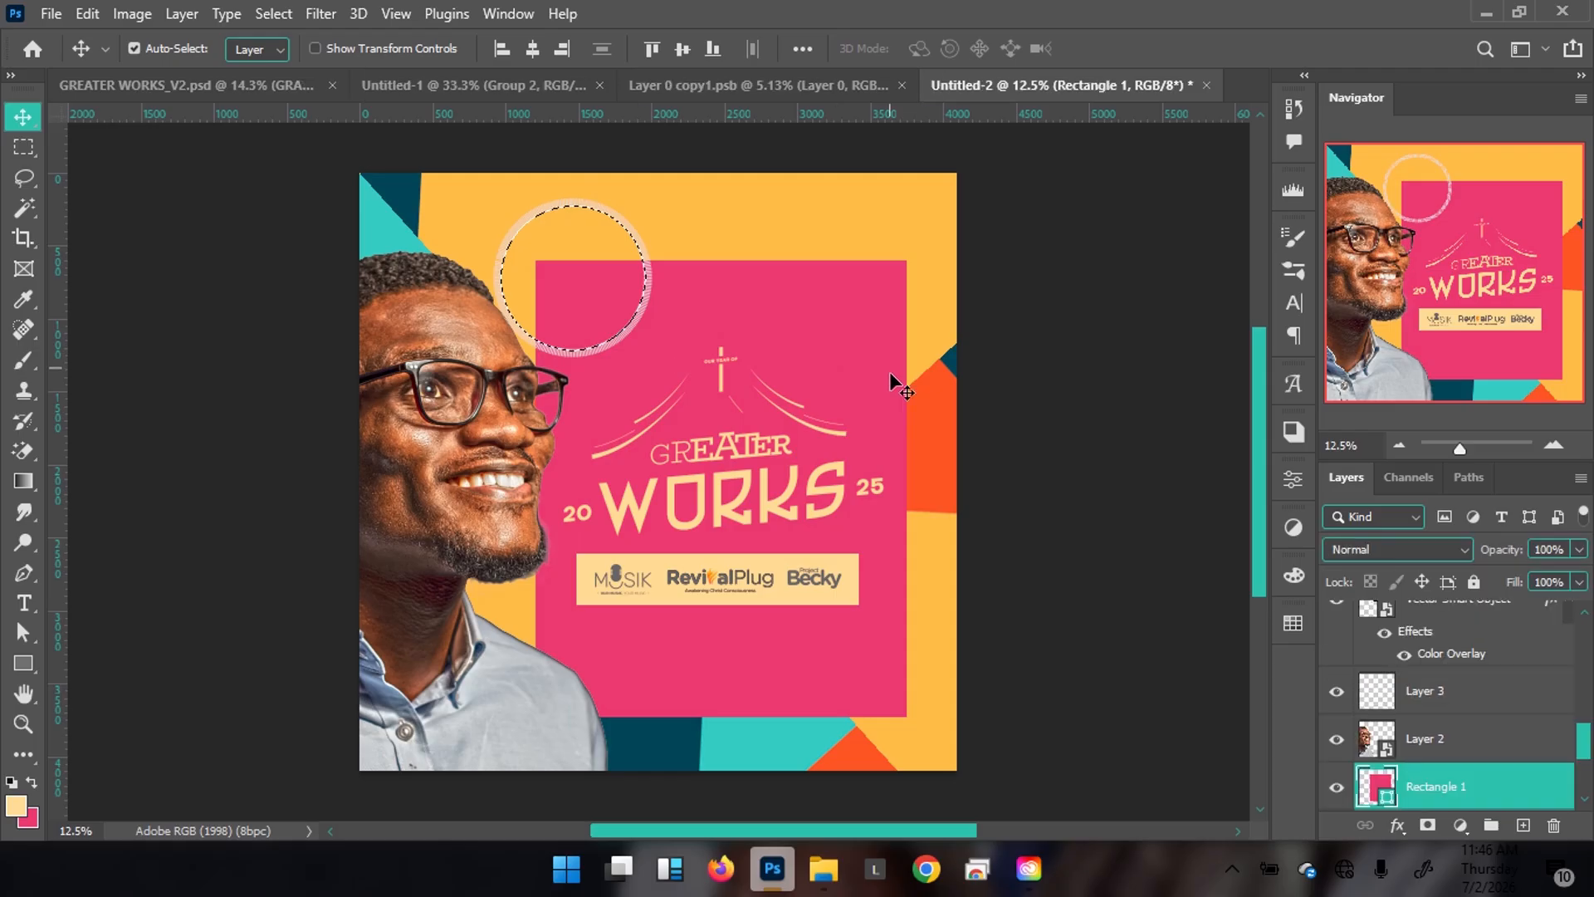
left_click(1428, 826)
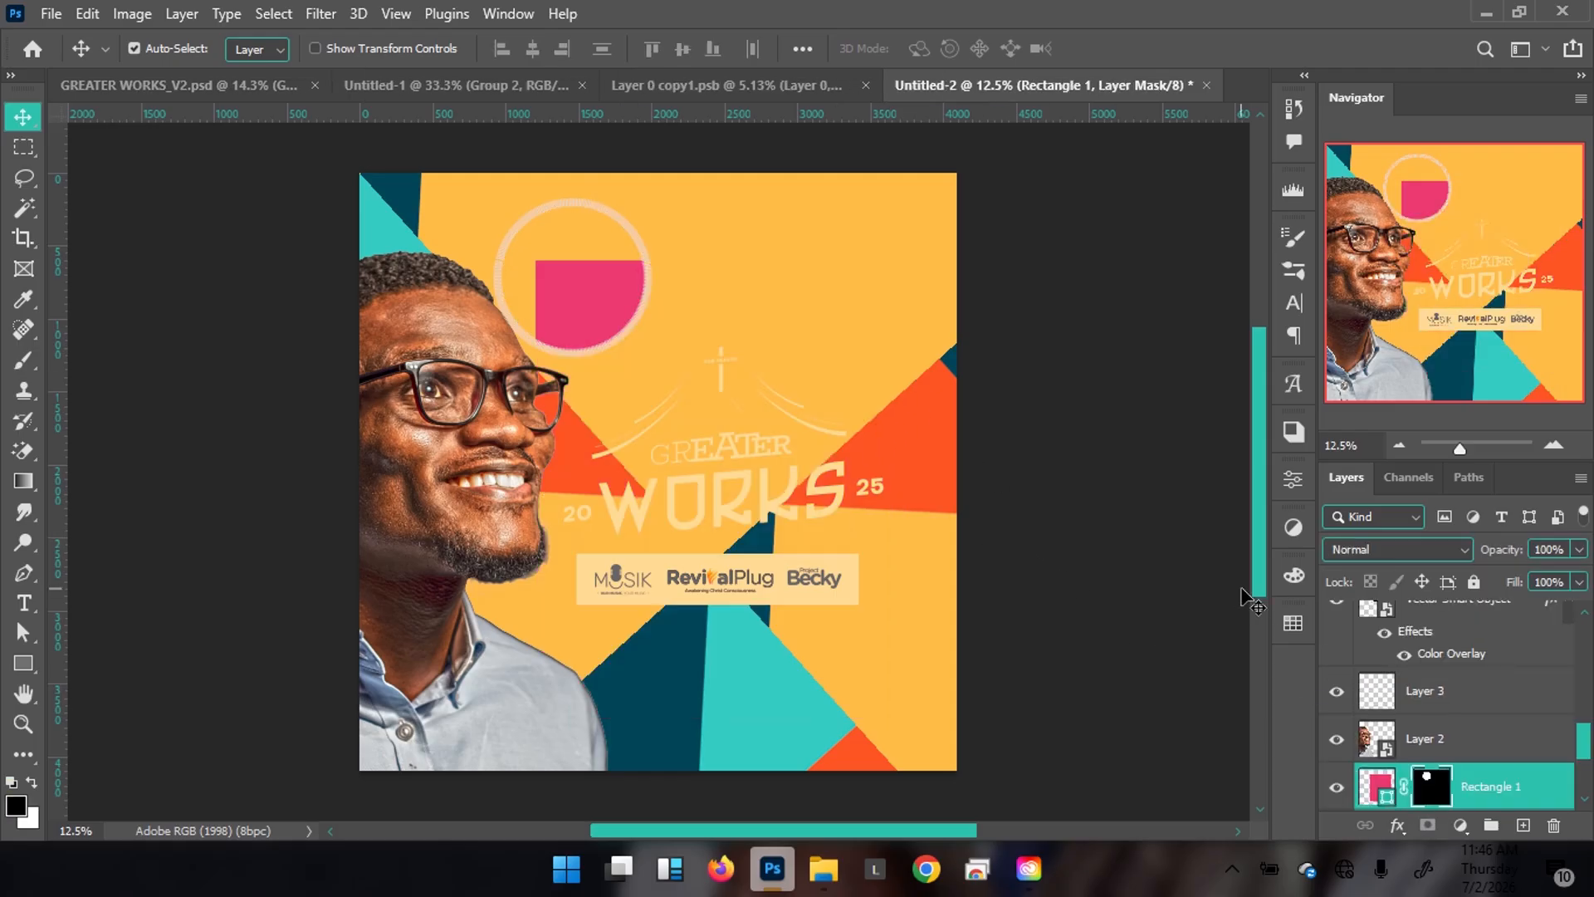
key("ctrl+i")
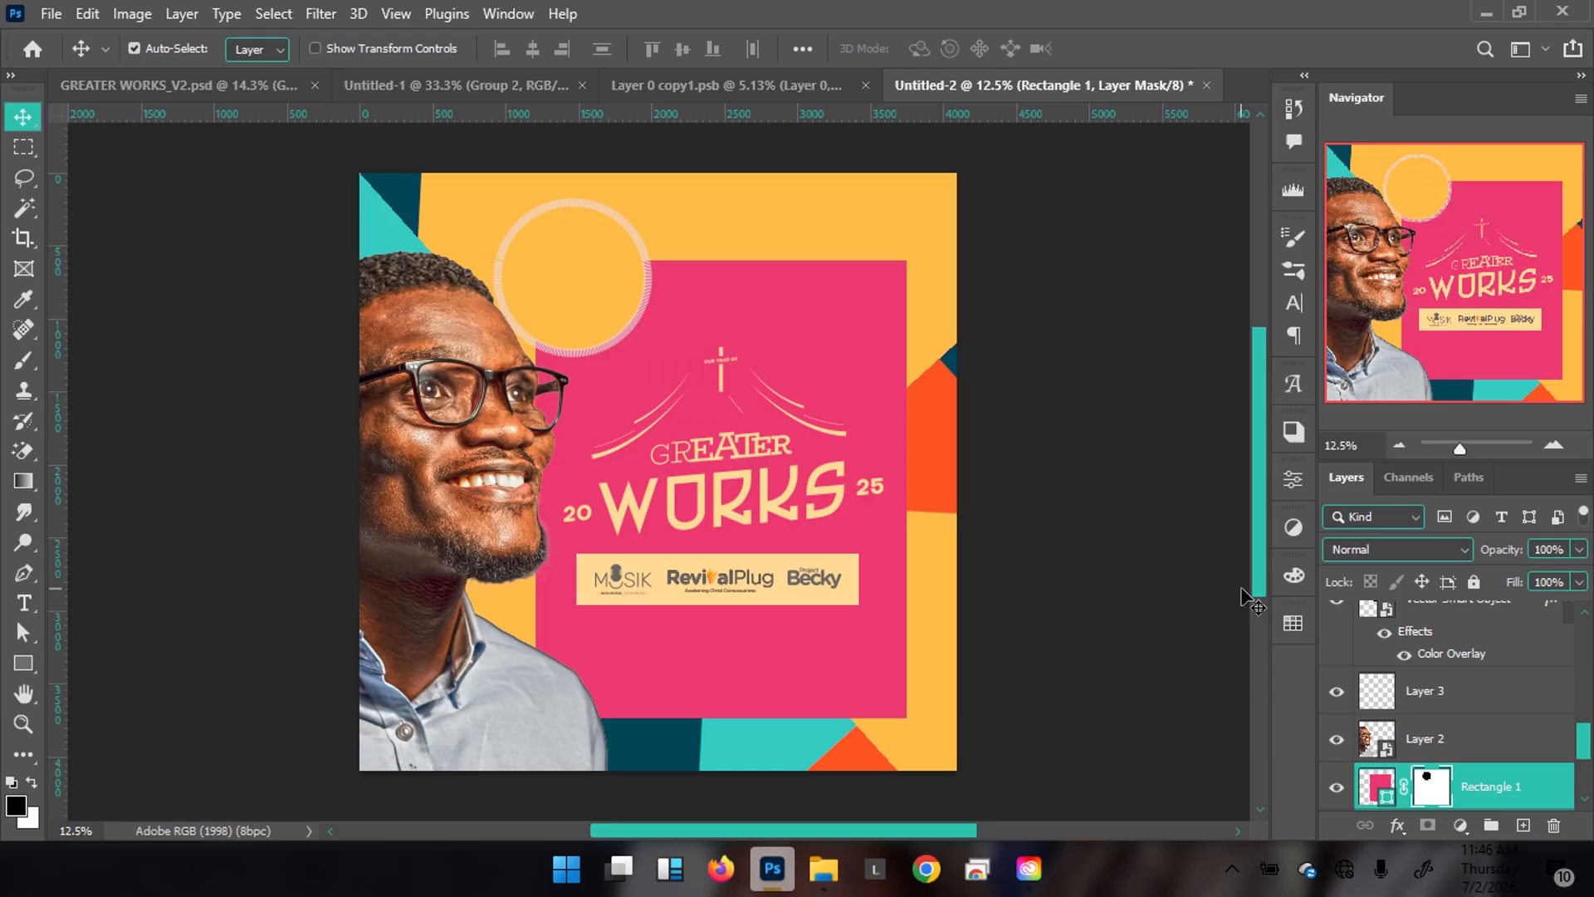
Scale the dashed ring text down to about 81% around its centre, inside the circular notch
left_click(629, 230)
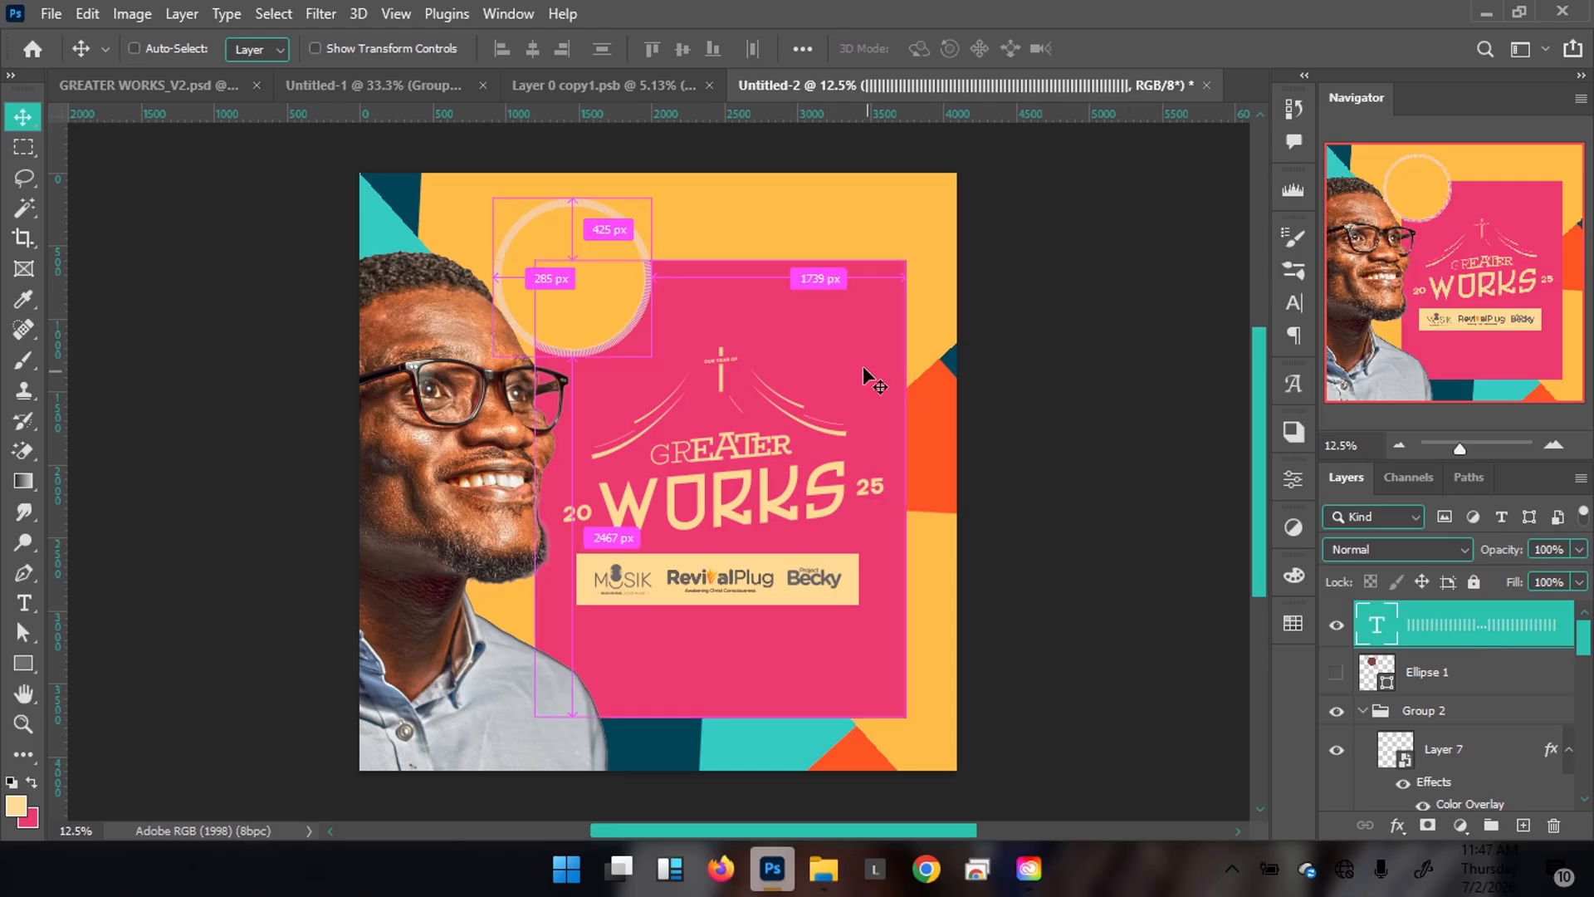
key("ctrl+t")
left_click_drag(641, 362, 636, 352)
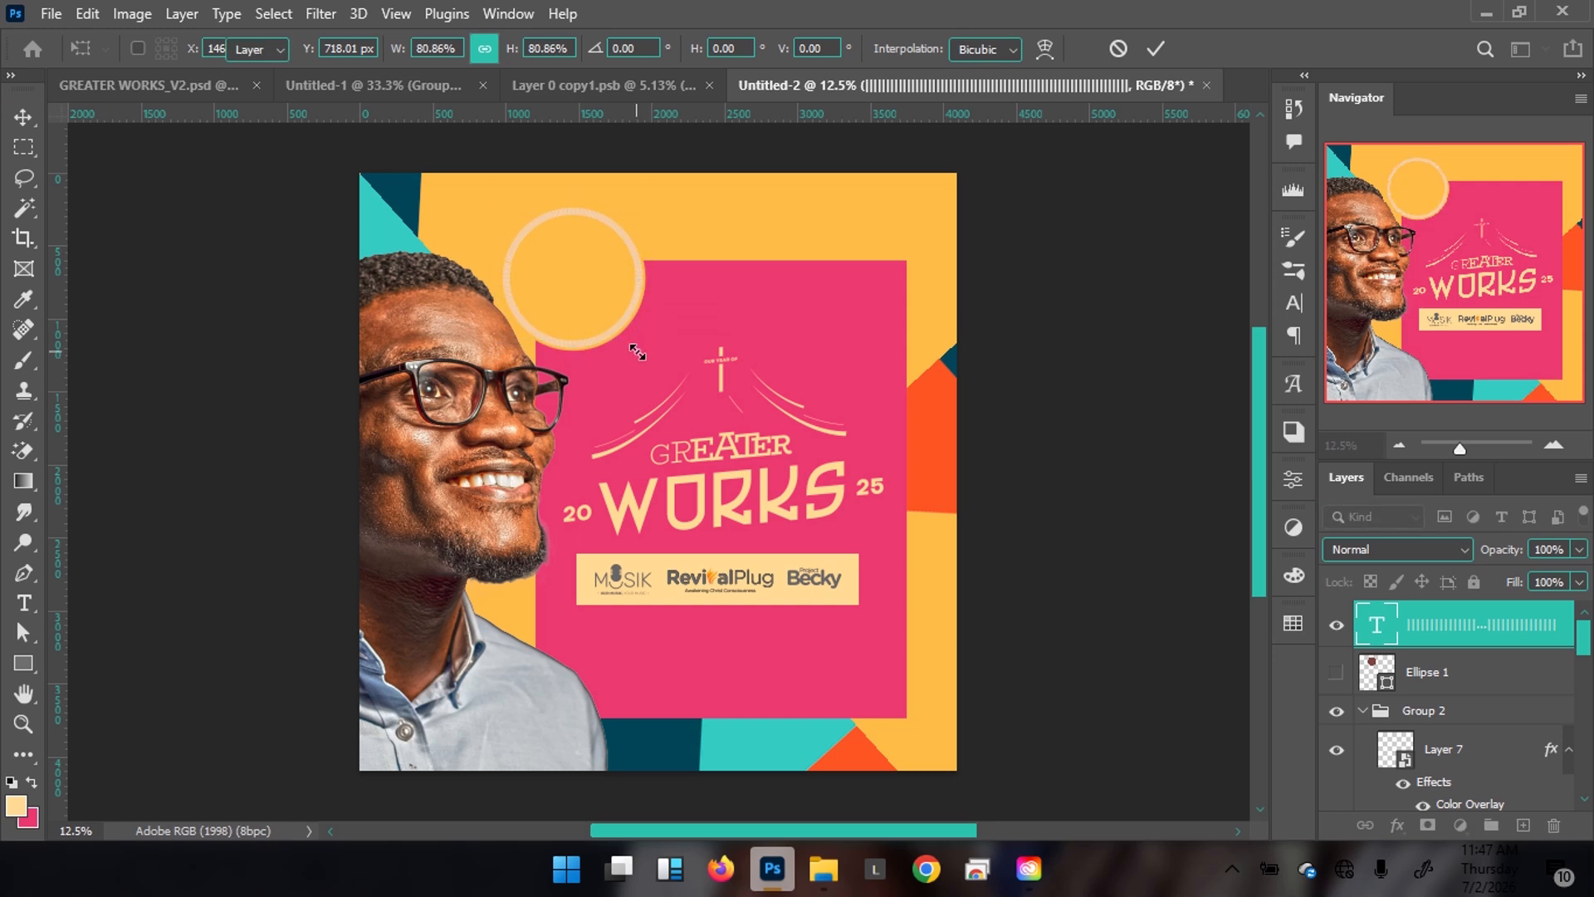
key("Return")
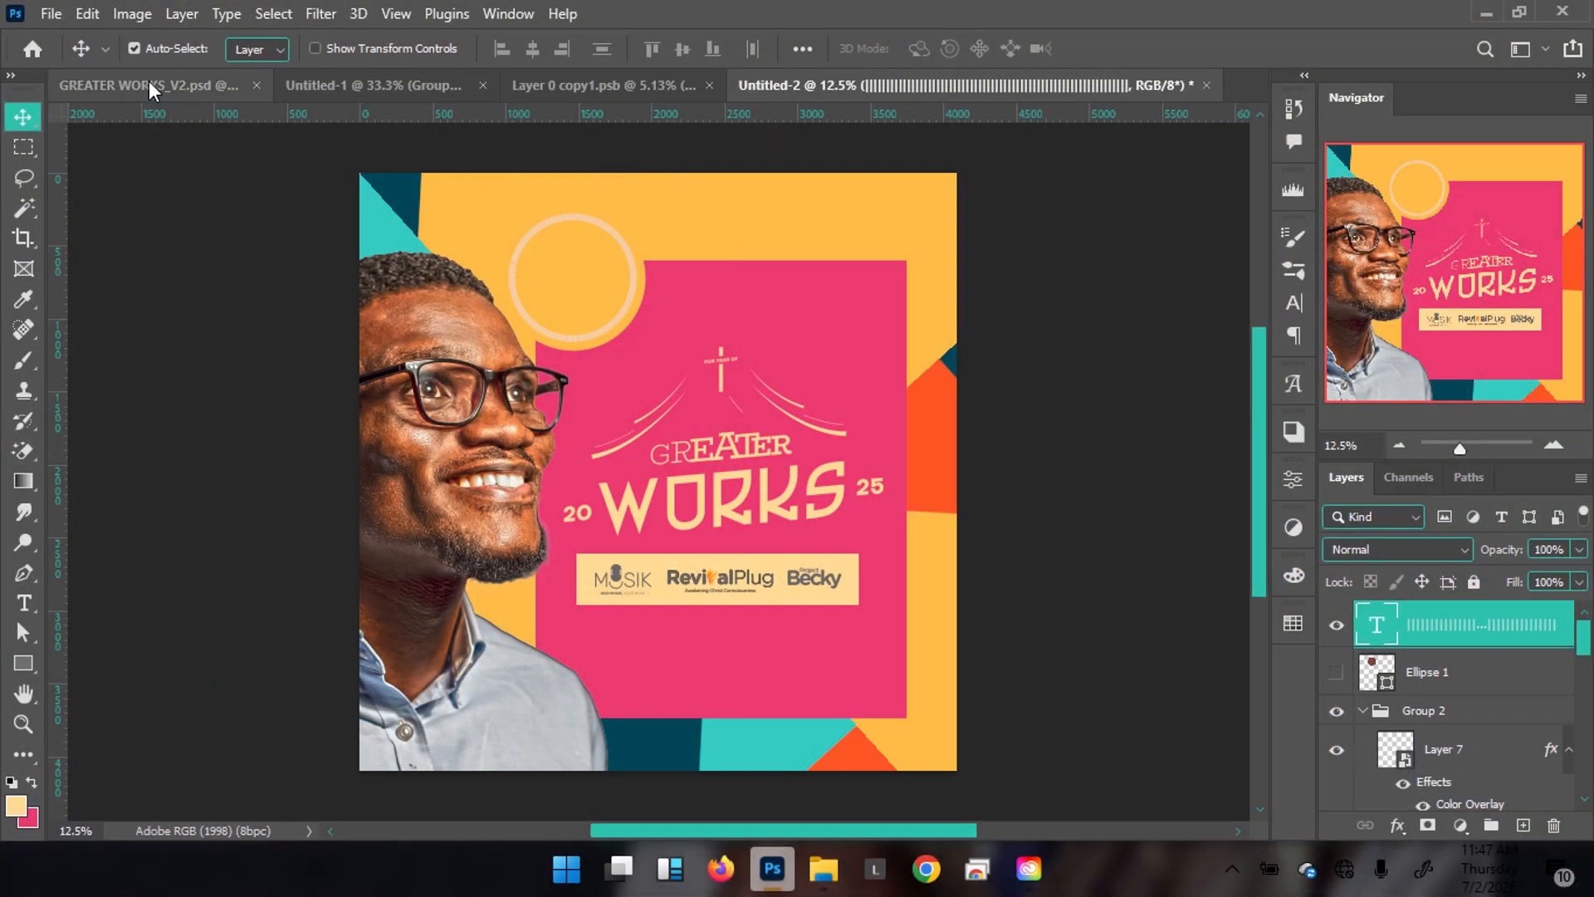
Recolour the dashed ring text with the pink sampled from the rectangle and set its font size to 15 pt
left_click(147, 83)
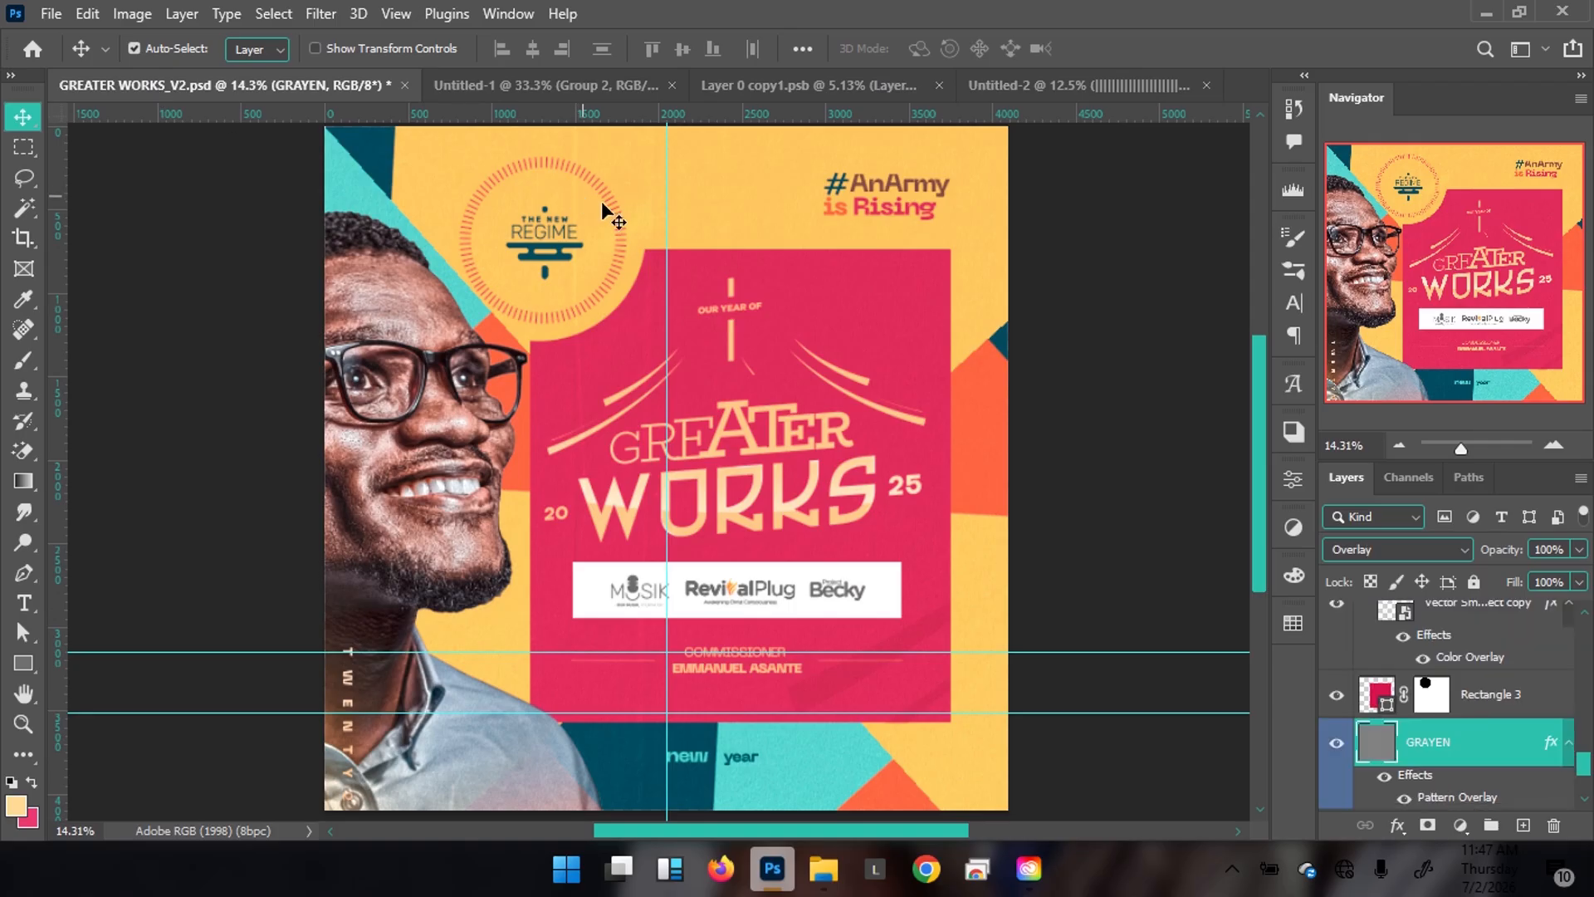
left_click(1153, 96)
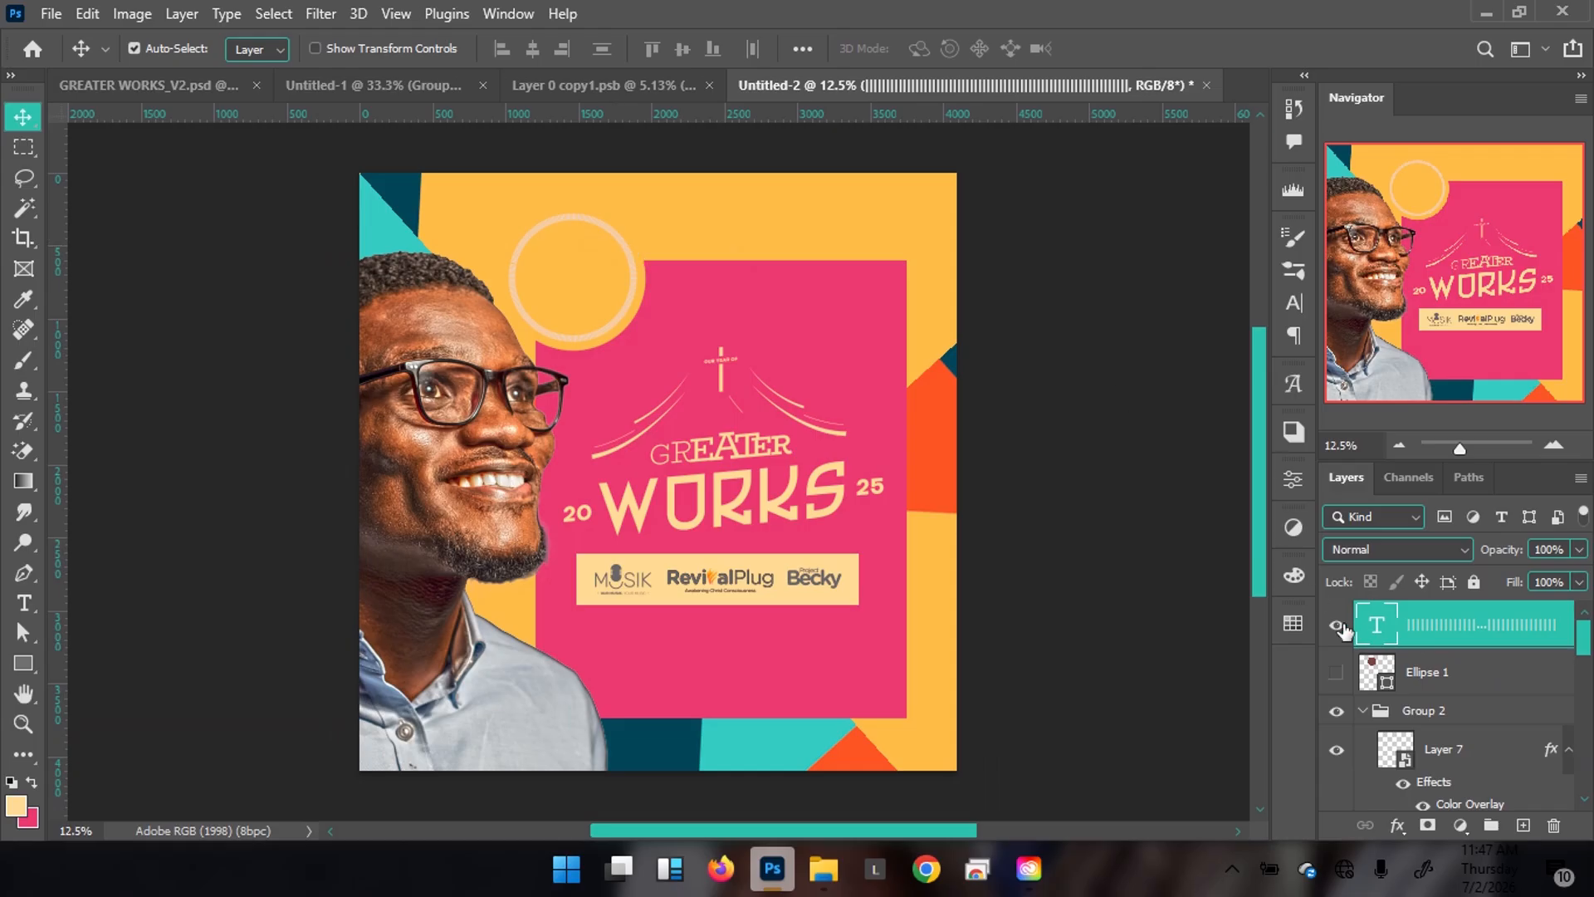
double_click(1377, 634)
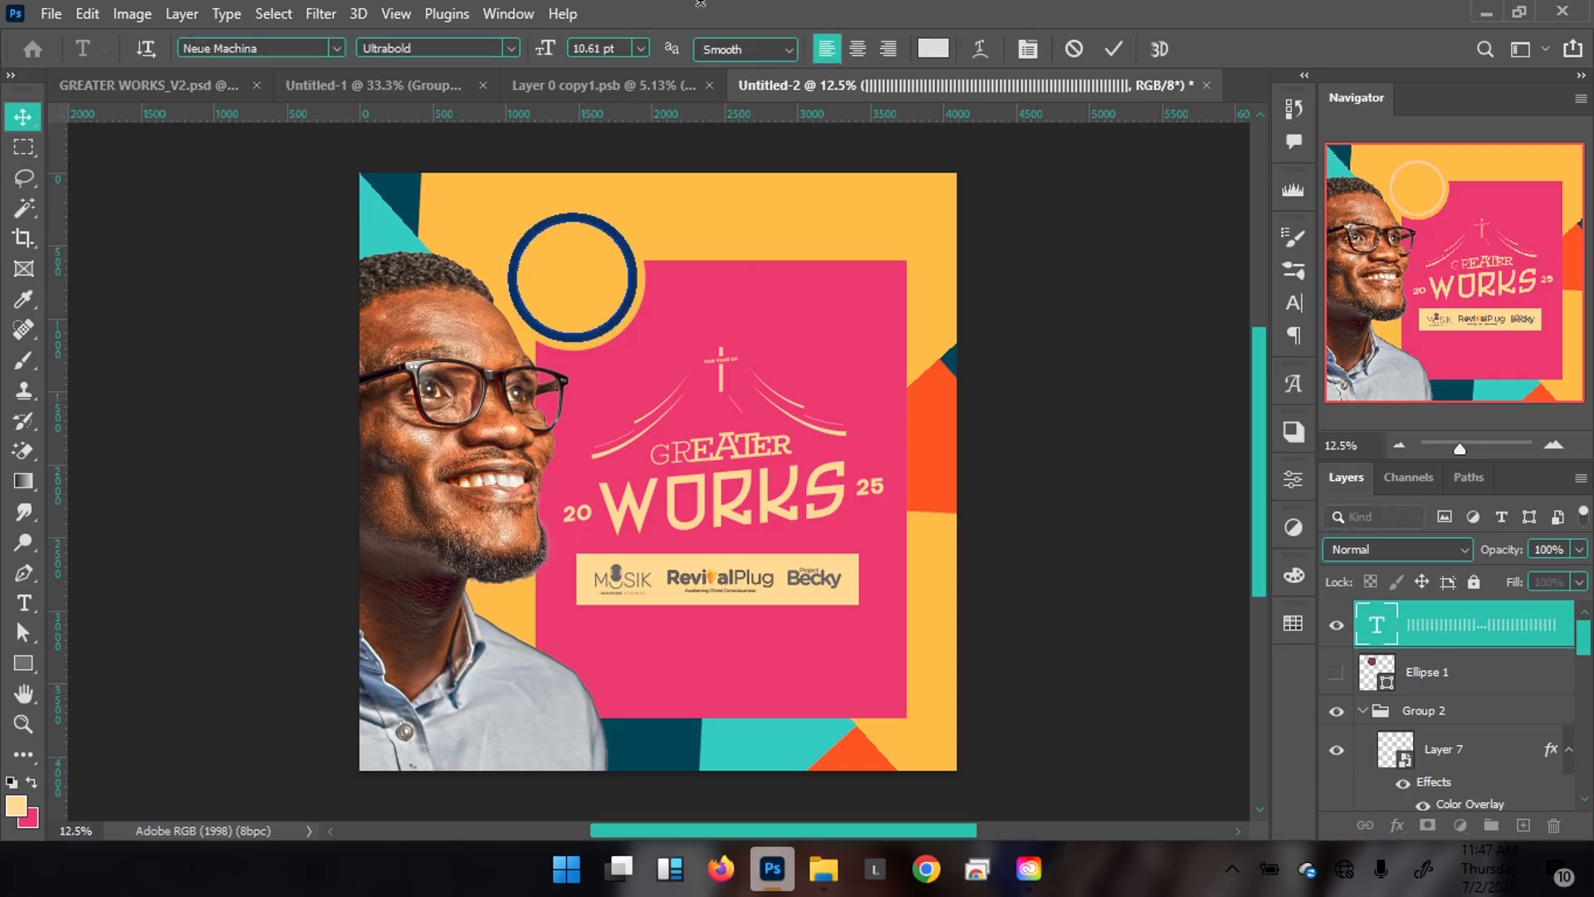
left_click(933, 49)
left_click(805, 300)
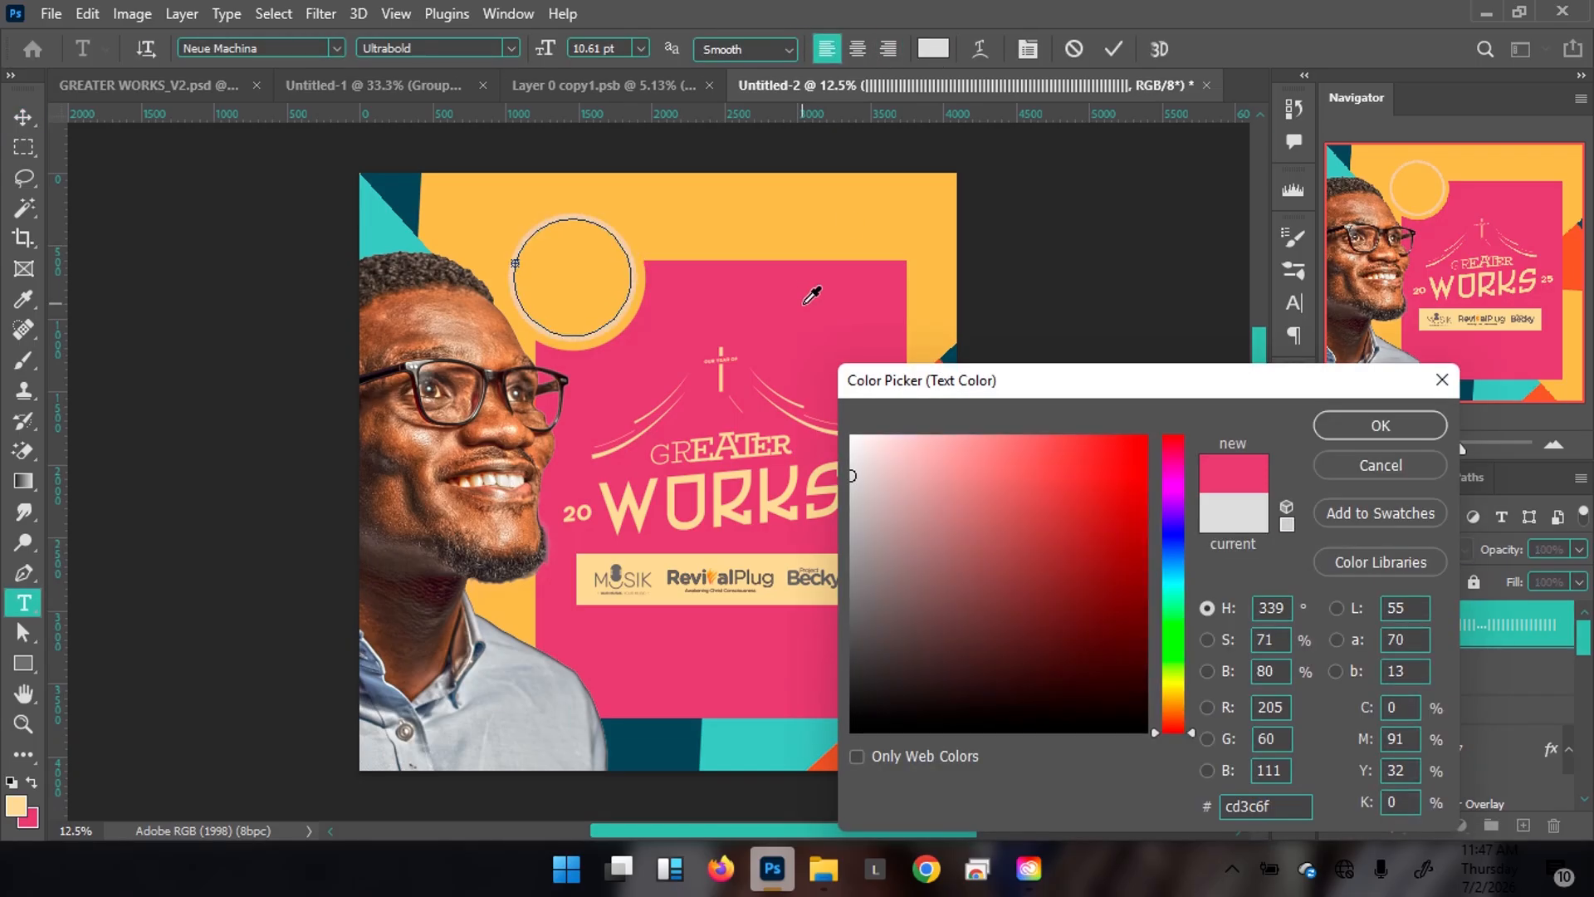
left_click(1379, 425)
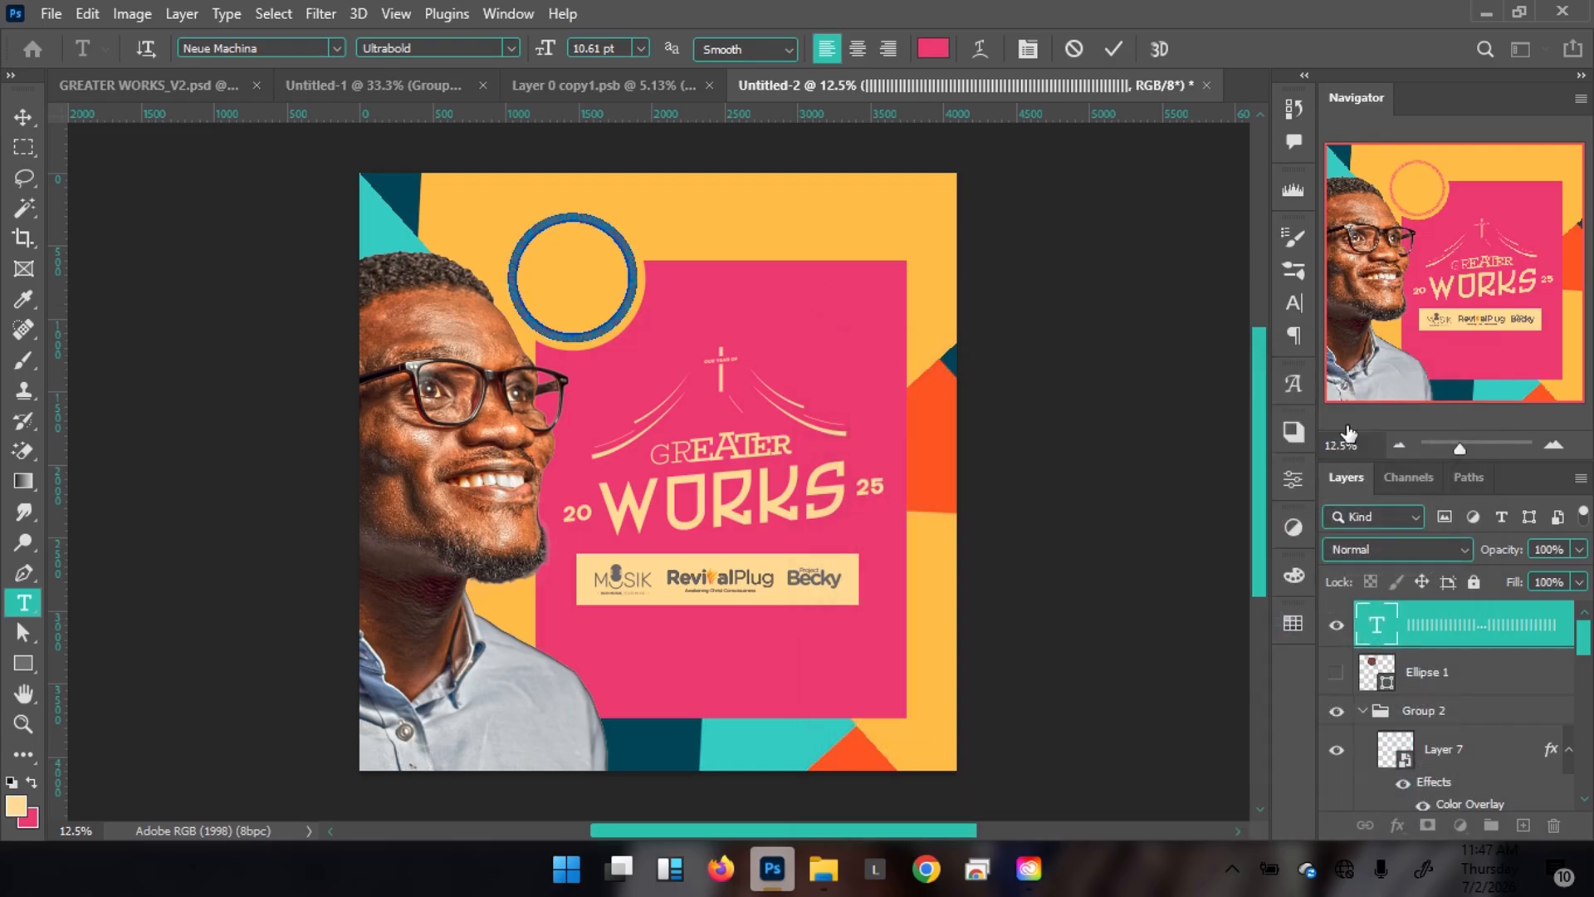
left_click_drag(541, 54, 552, 56)
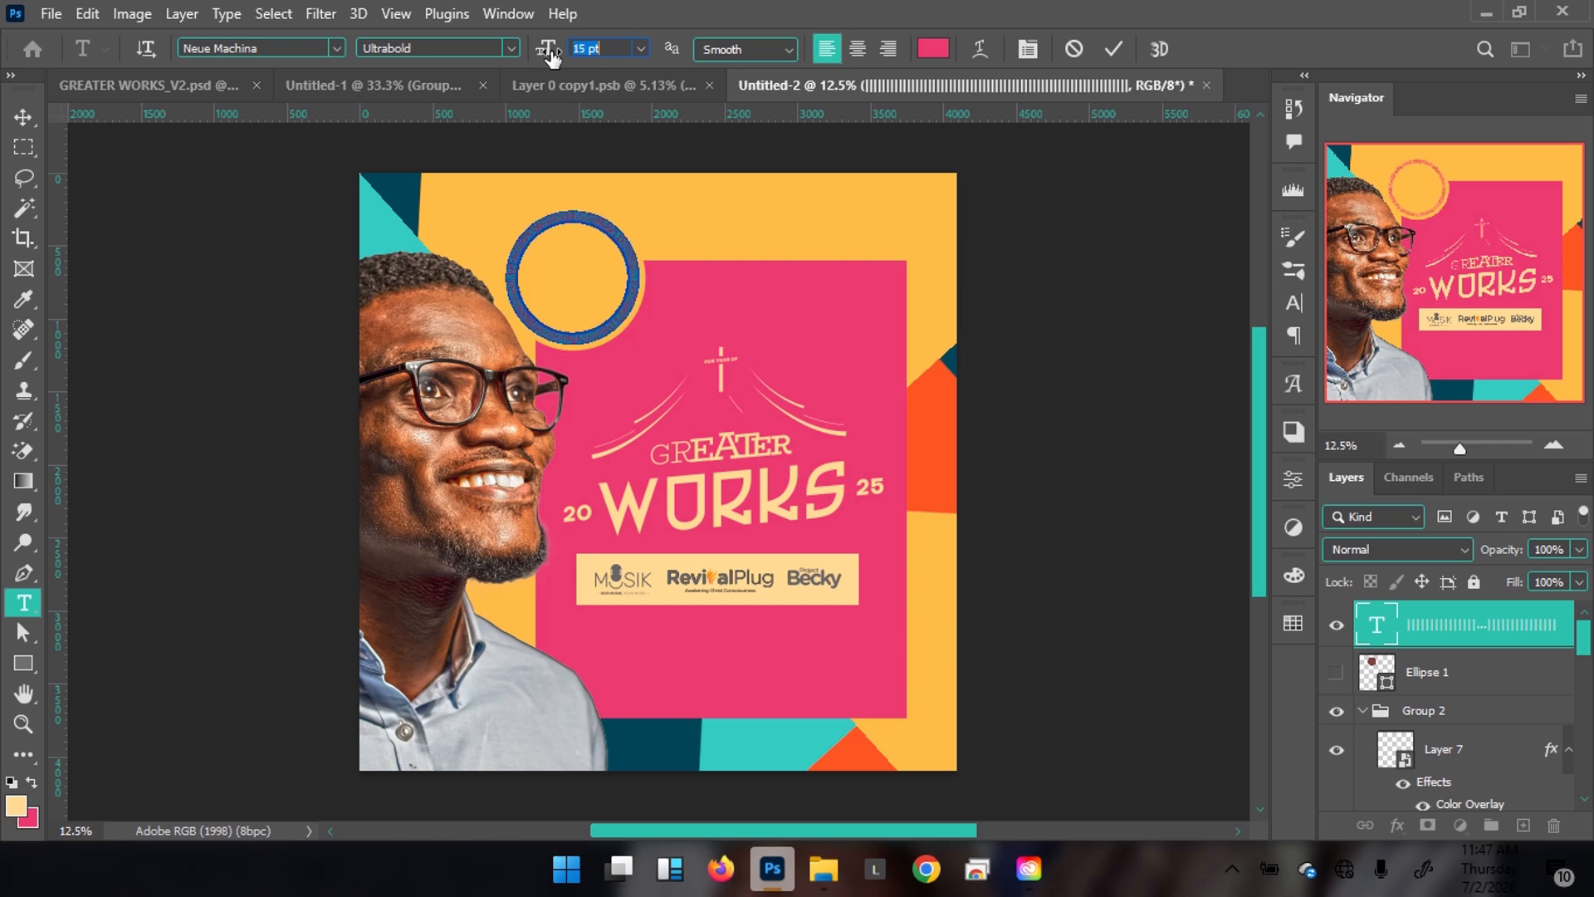
left_click(1113, 48)
key("v")
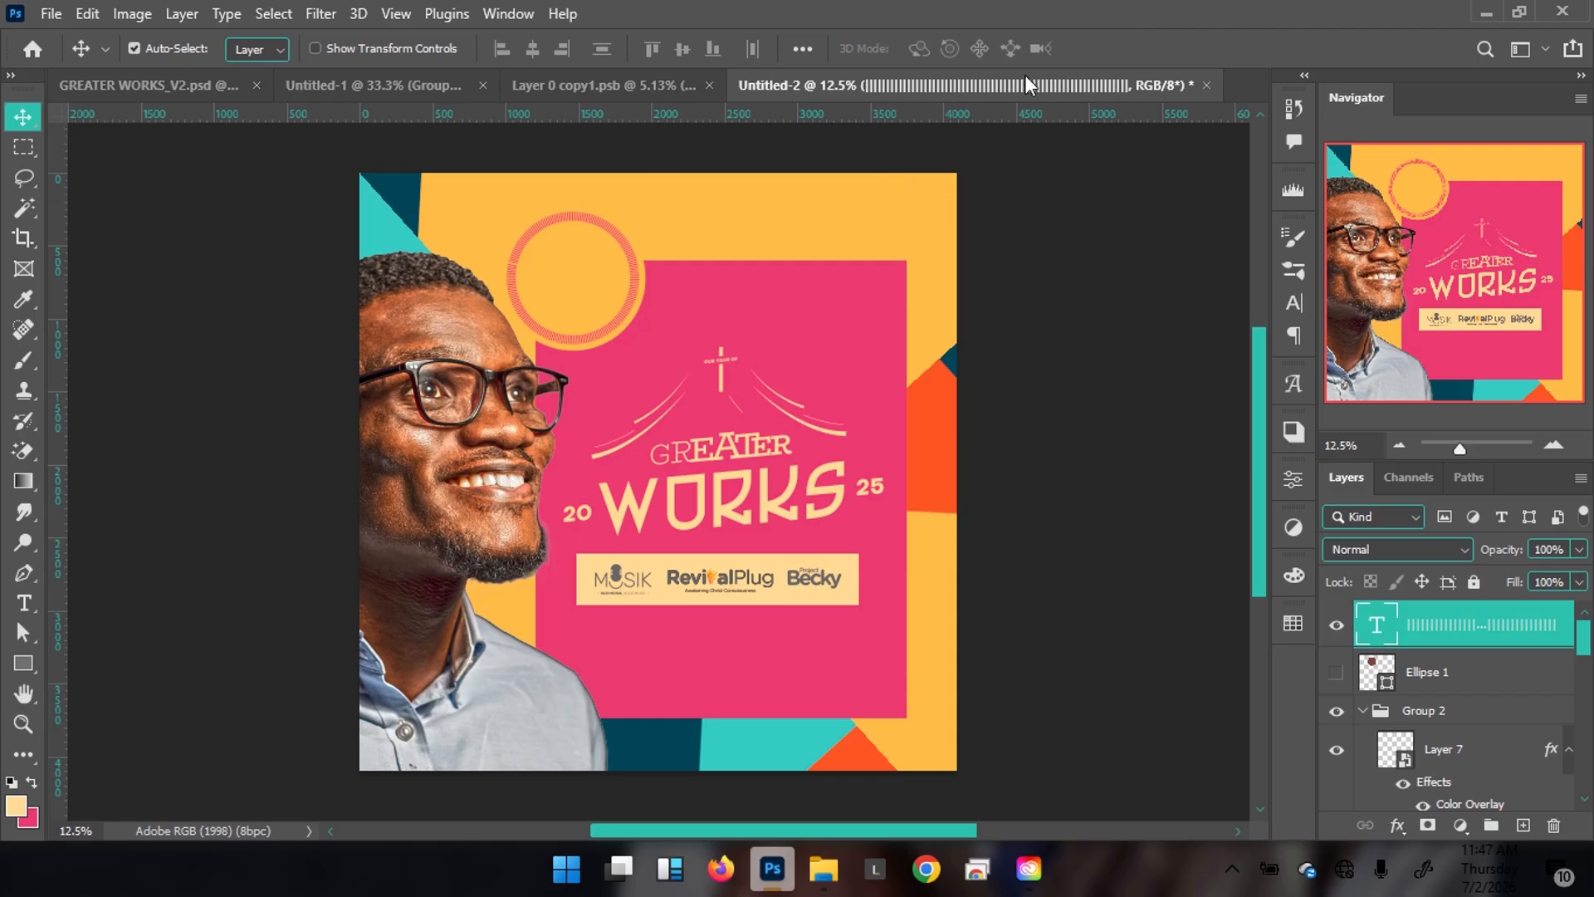
Copy THE NEW REGIME logo from the Untitled-1 document into the poster, placing it inside the dashed ring
left_click(628, 83)
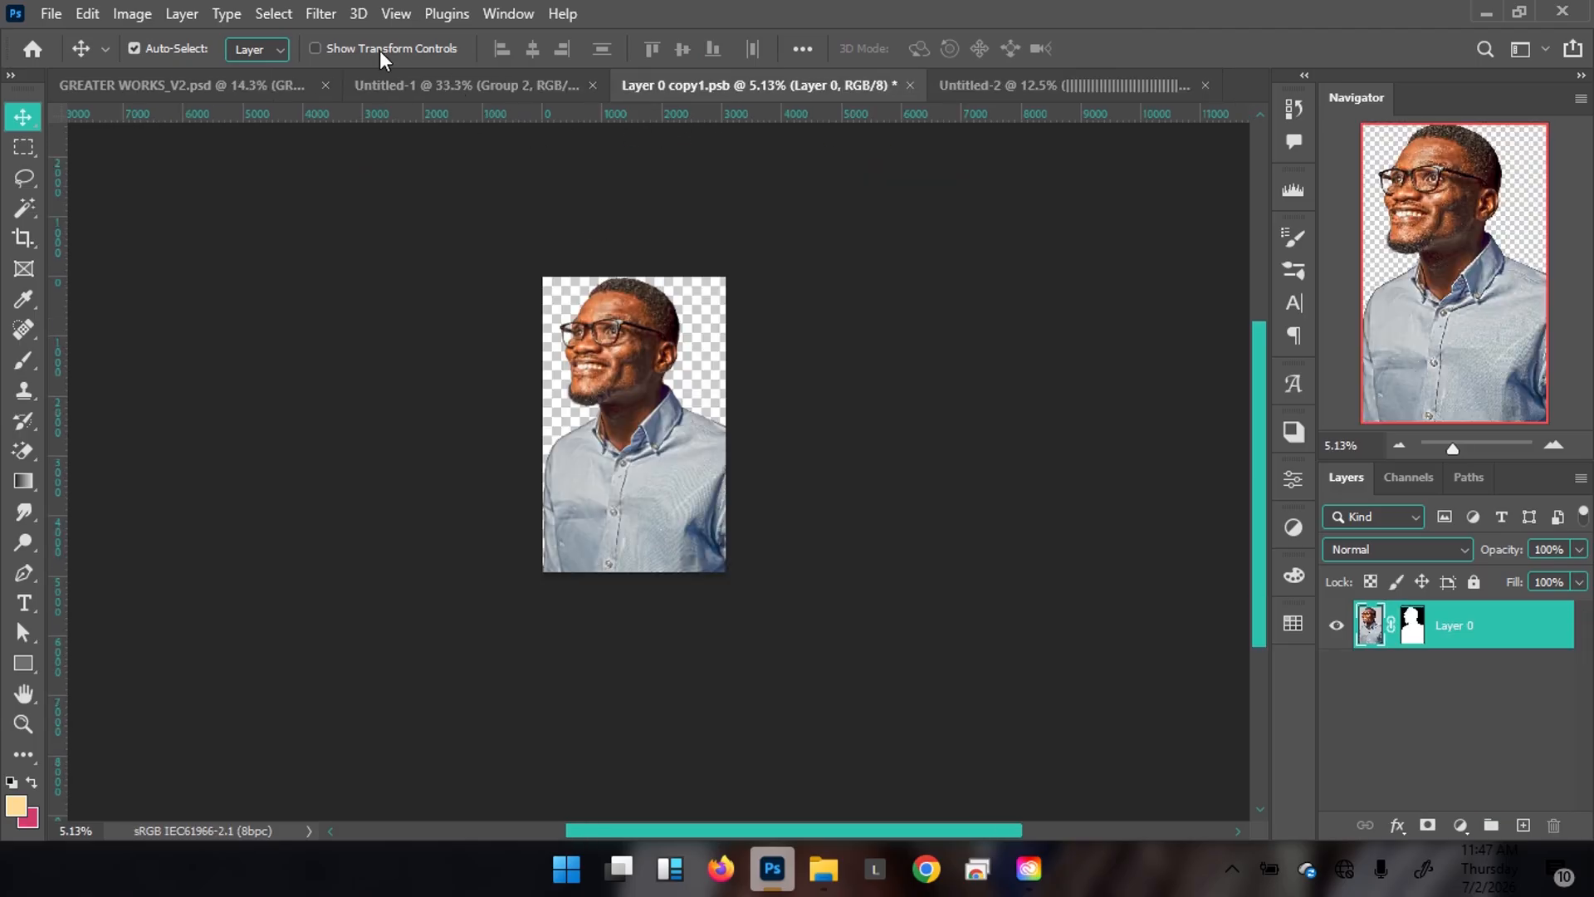
left_click(405, 88)
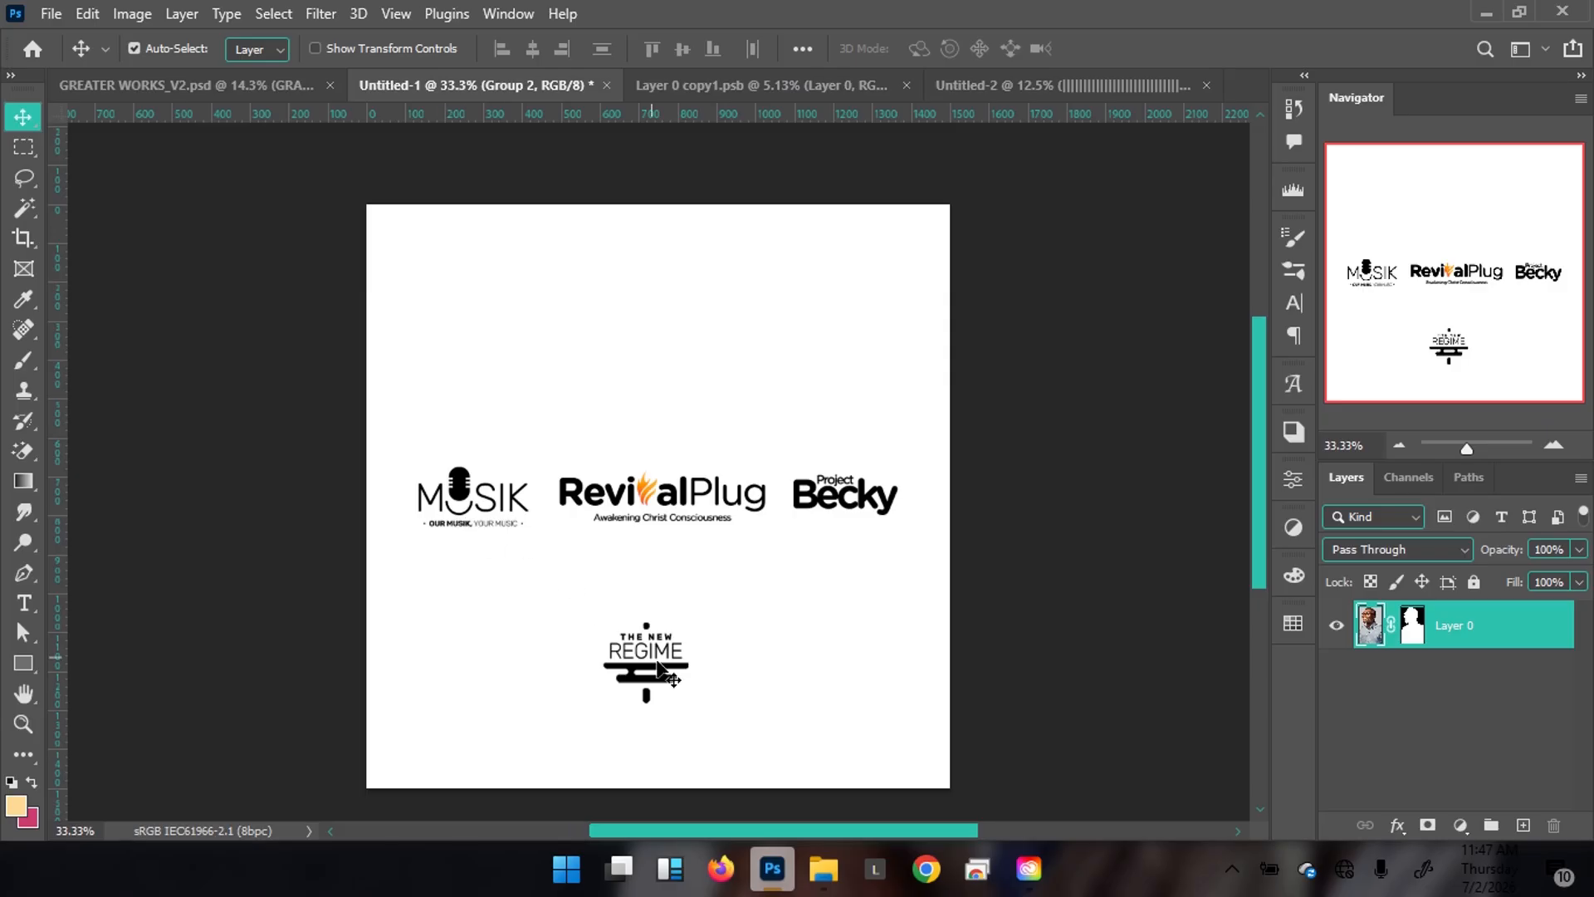
left_click_drag(664, 693, 1028, 102)
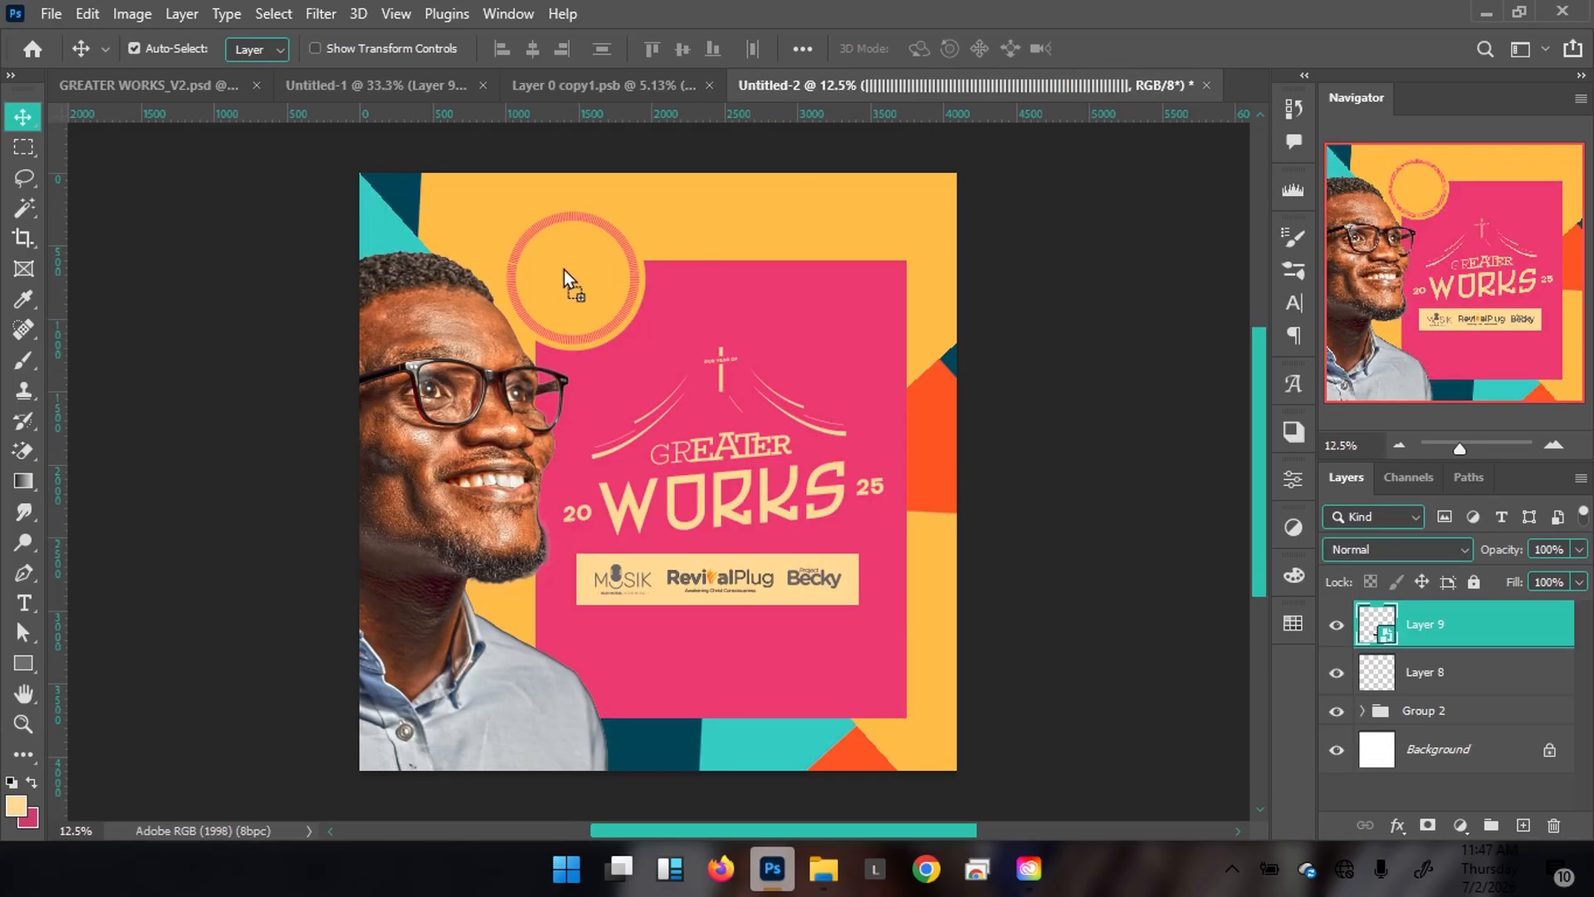
left_click_drag(565, 271, 561, 277)
left_click(909, 381)
Resize THE NEW REGIME logo on Layer 8 so it sits centred and nearly fills the dashed ring
key("ctrl")
key("ctrl+t")
left_click_drag(604, 309, 604, 313)
key("Return")
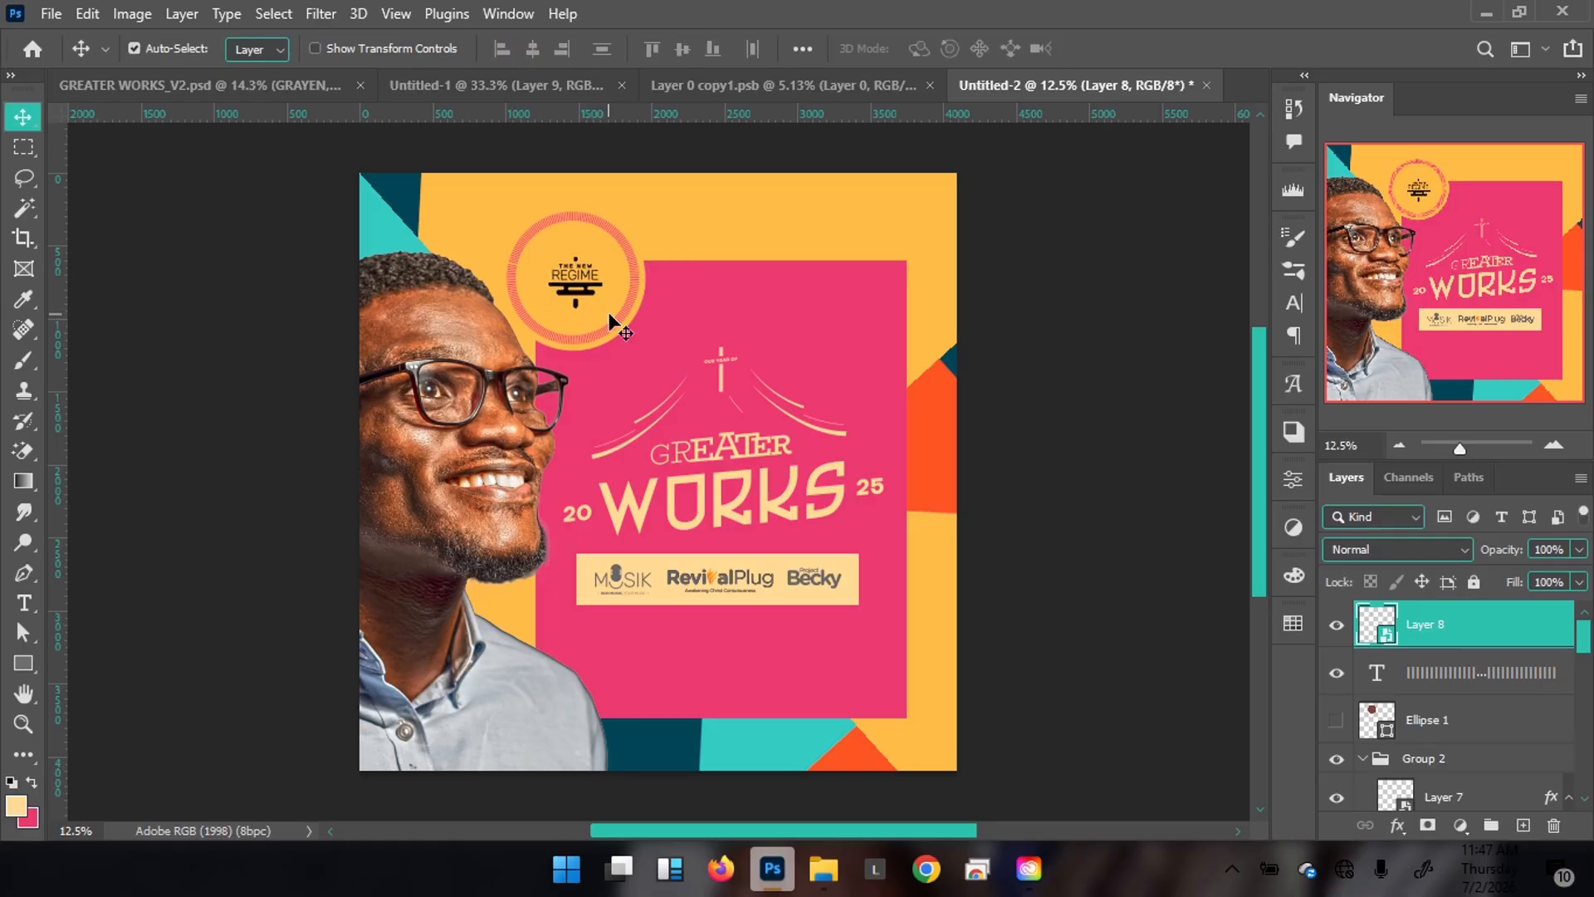
key("ctrl+t")
left_click_drag(611, 250, 627, 244)
key("Return")
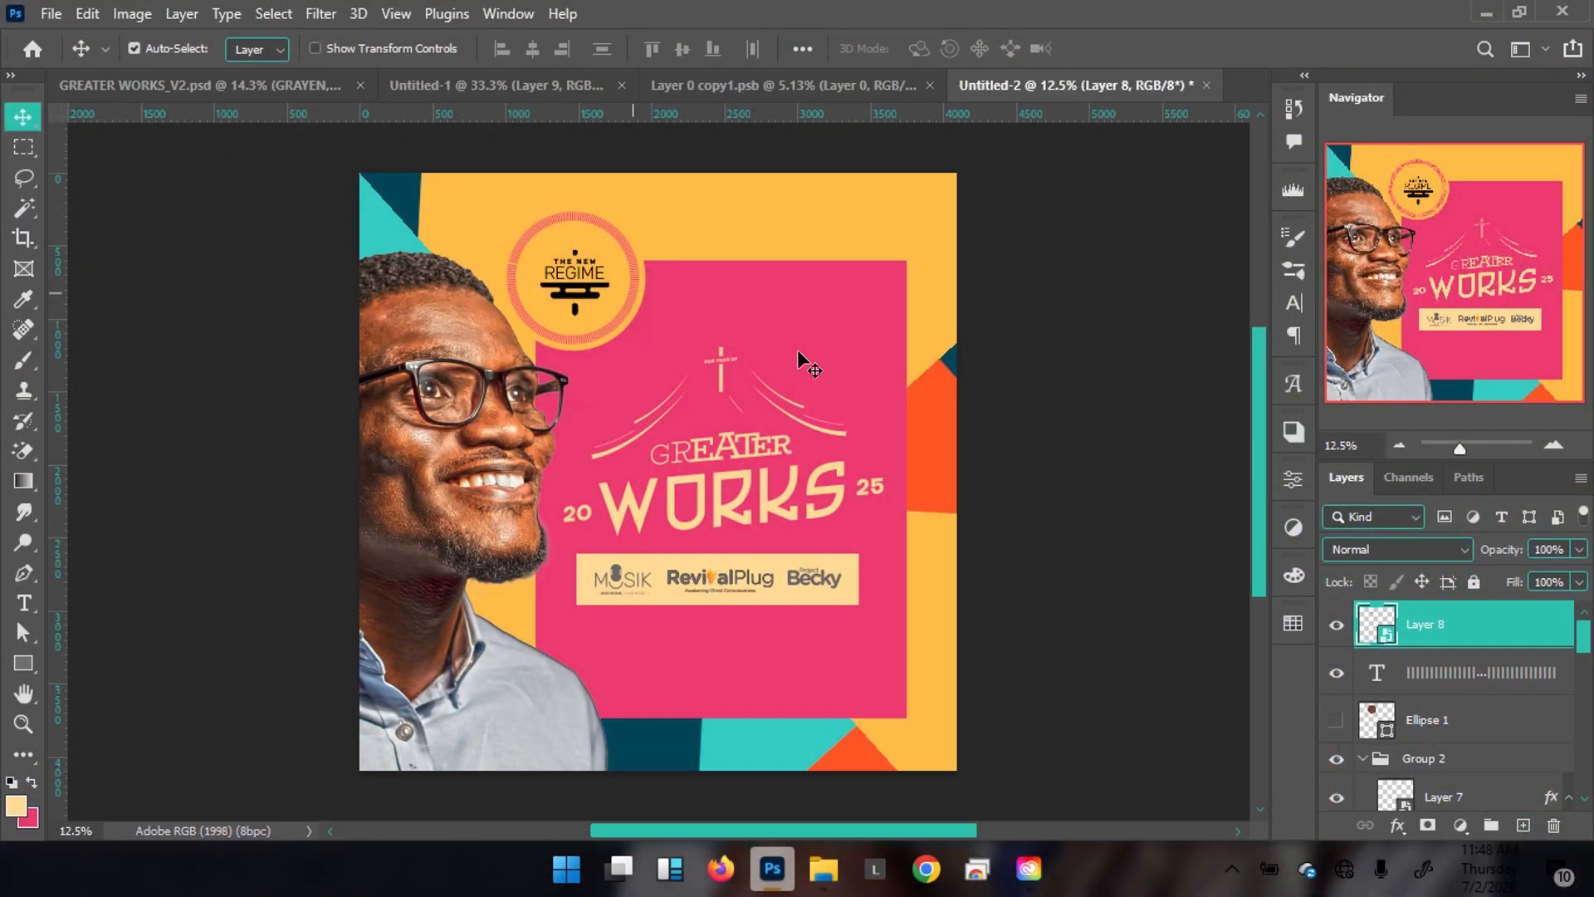
Add a dark teal 144758 Color Overlay to THE NEW REGIME logo on Layer 8
double_click(1530, 634)
left_click_drag(710, 275, 849, 254)
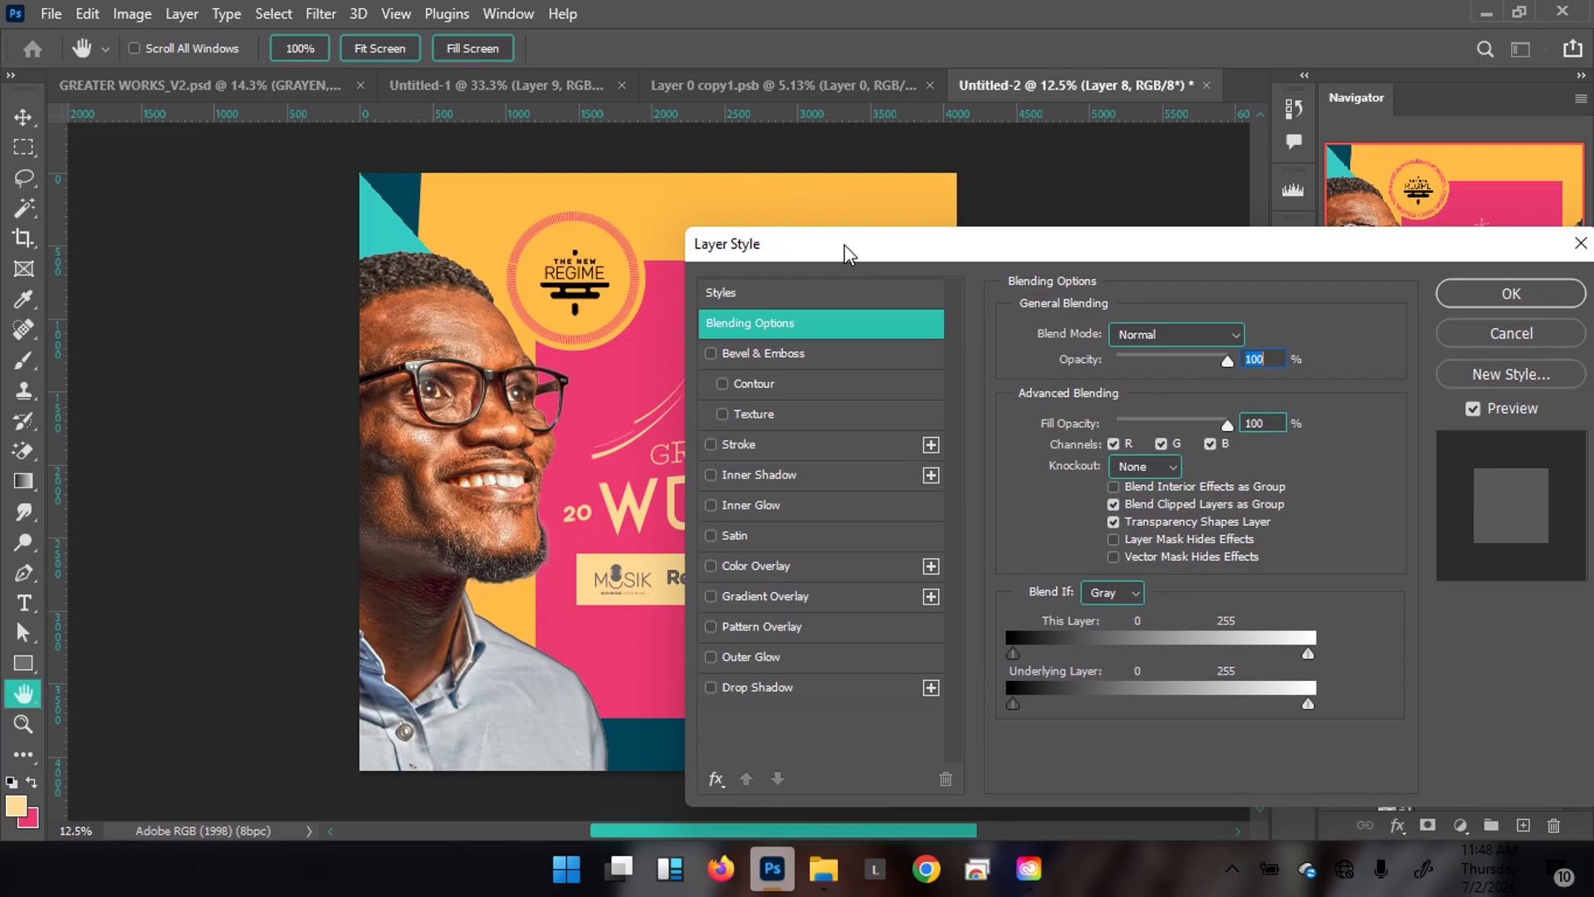
left_click(793, 568)
left_click(1257, 334)
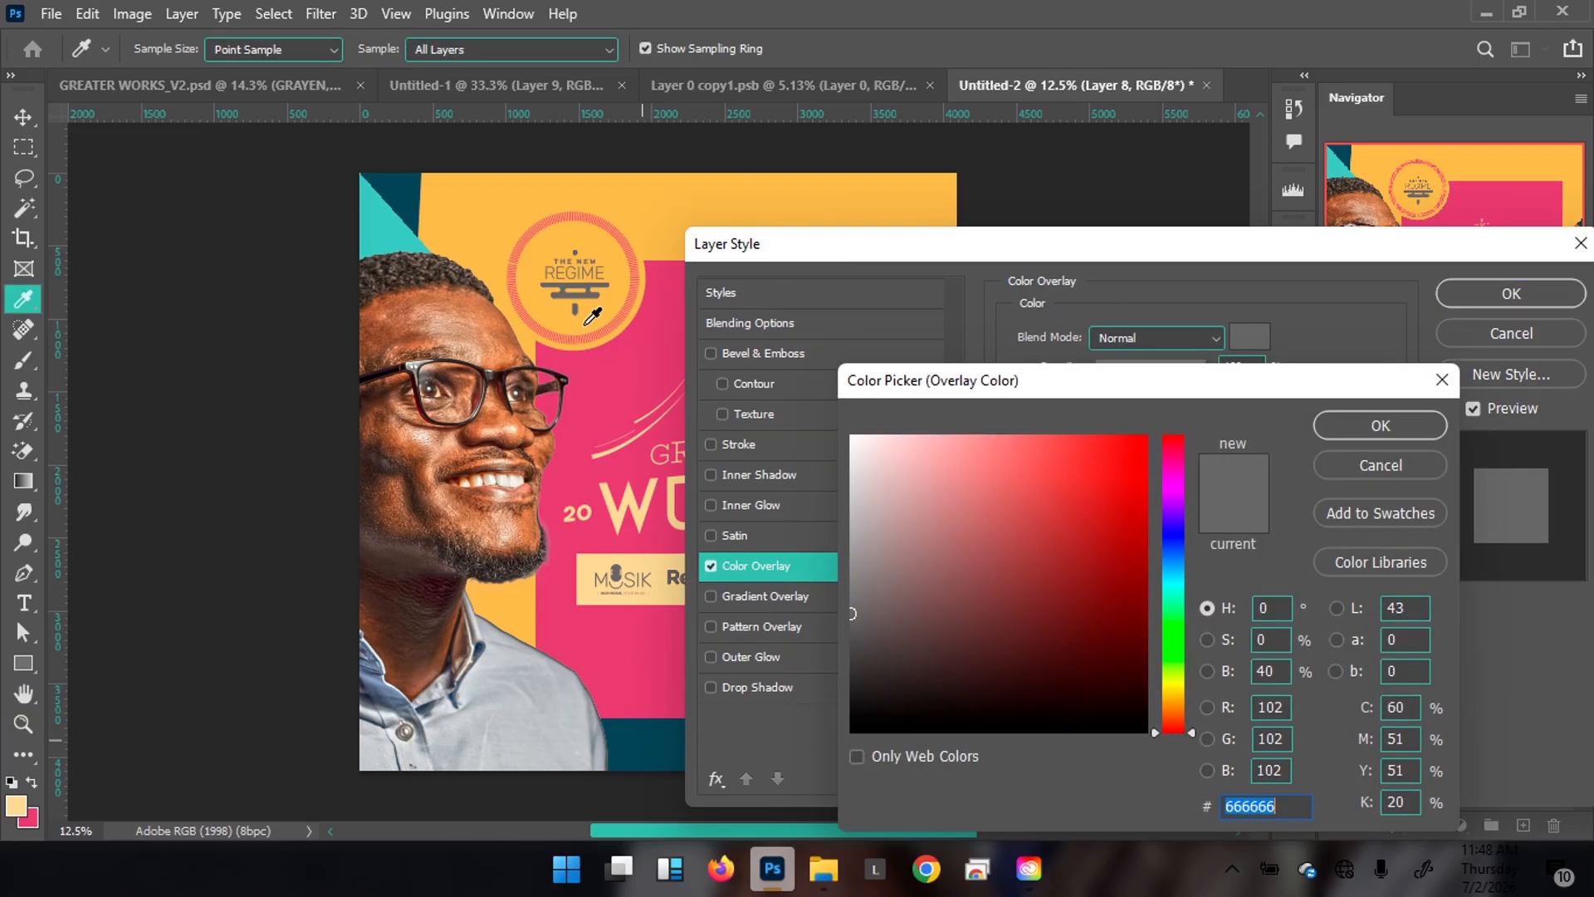
left_click(602, 290)
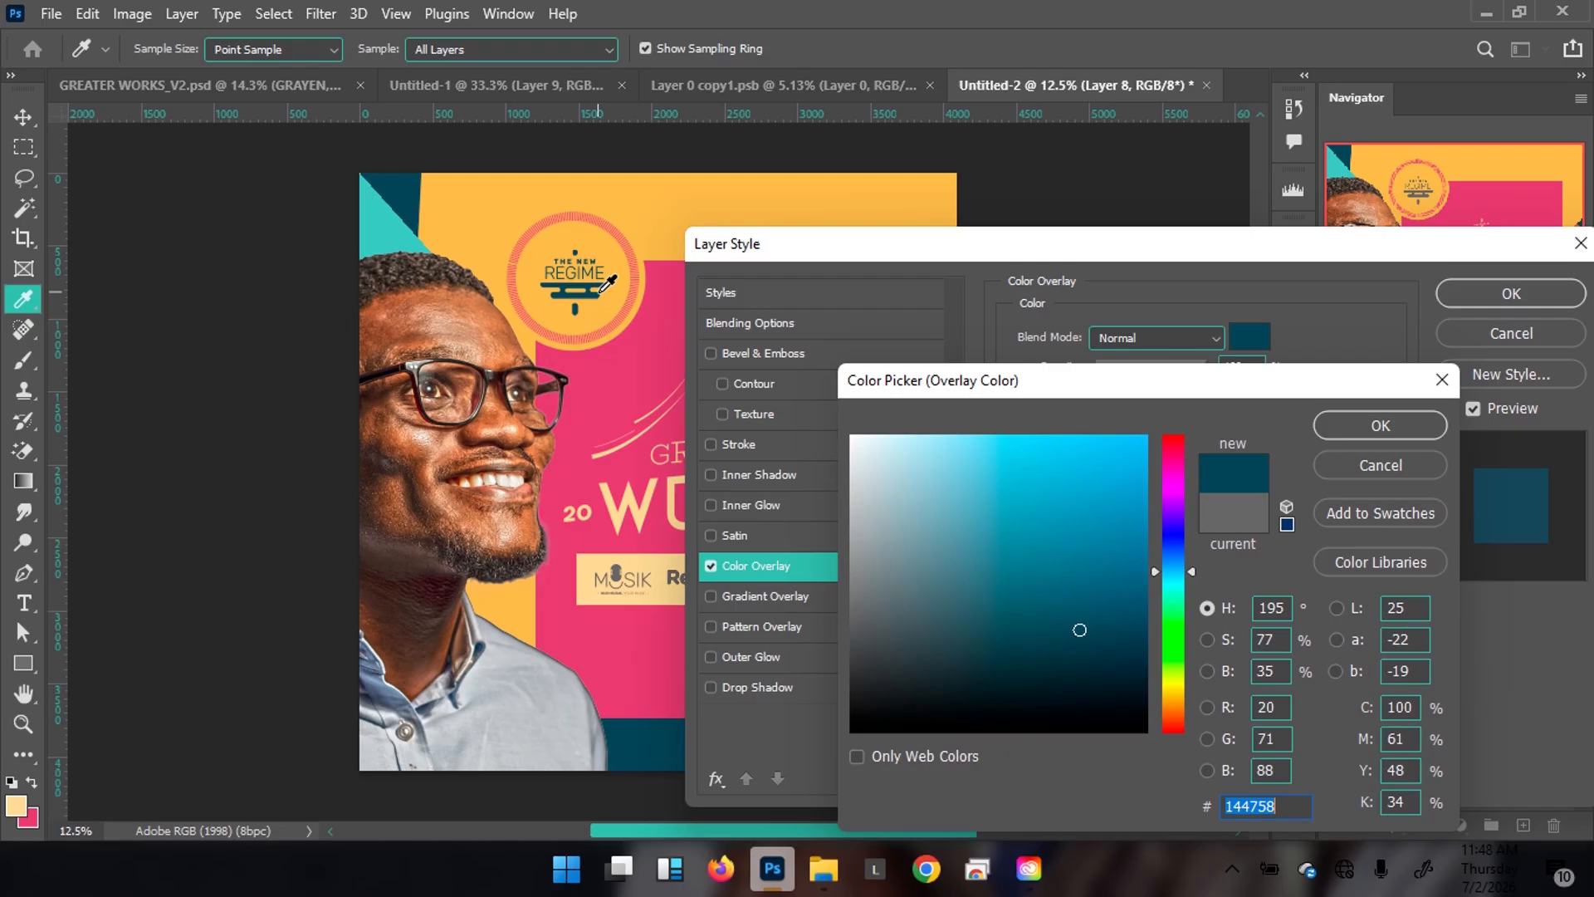
left_click(1327, 425)
left_click(1516, 290)
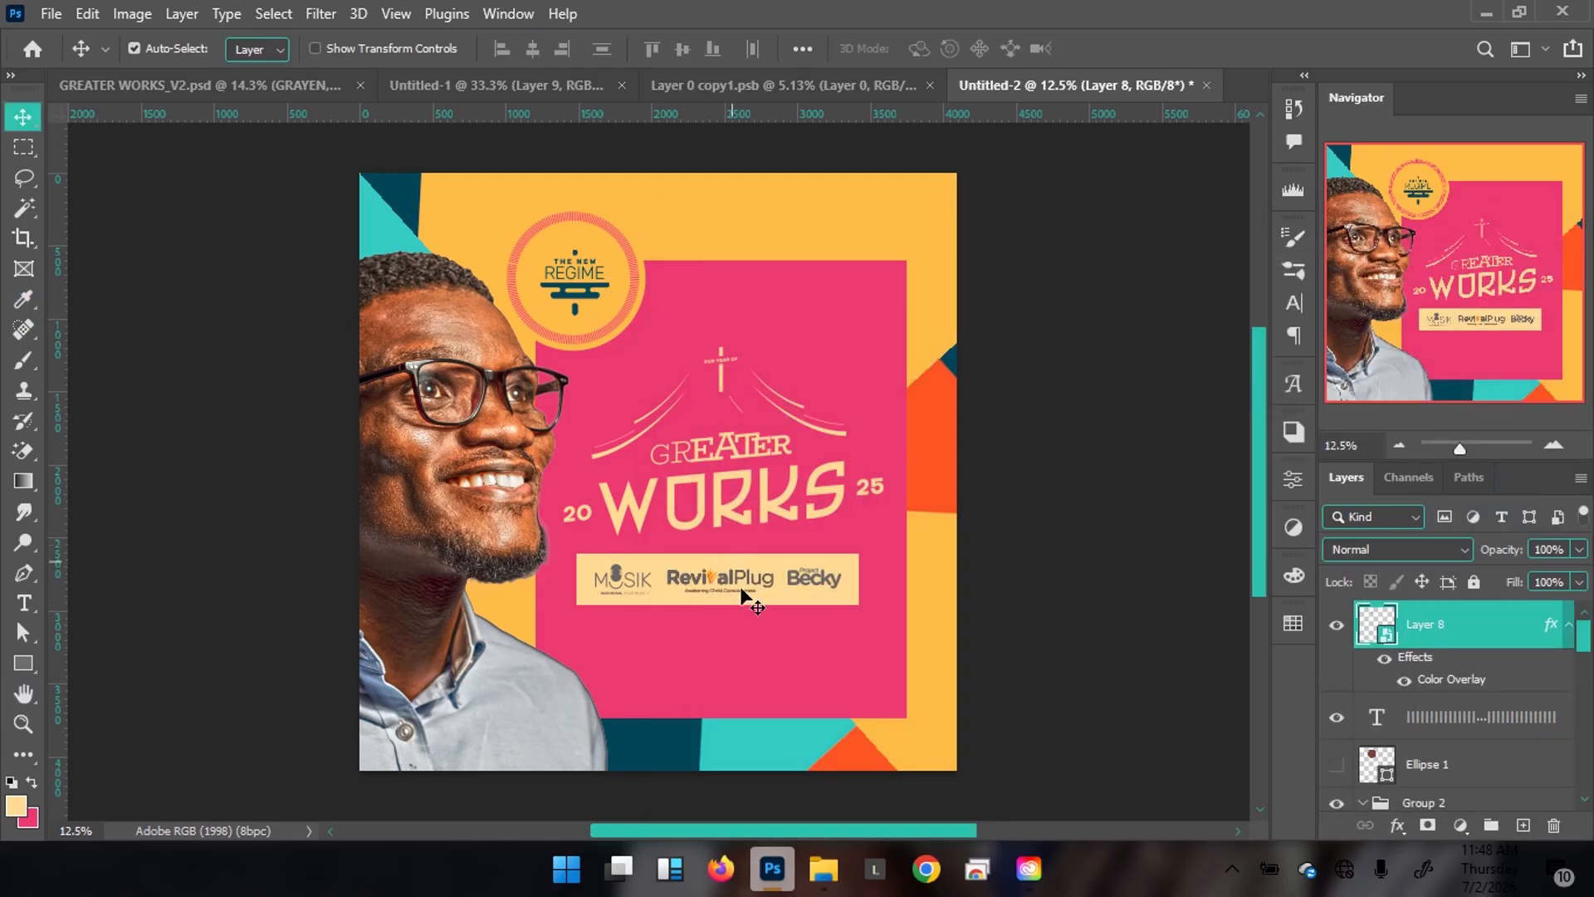
Add a Color Balance adjustment layer clipped to the man's photo on Layer 2 and set the midtones' Cyan–Red value to +13
left_click_drag(711, 601, 691, 579)
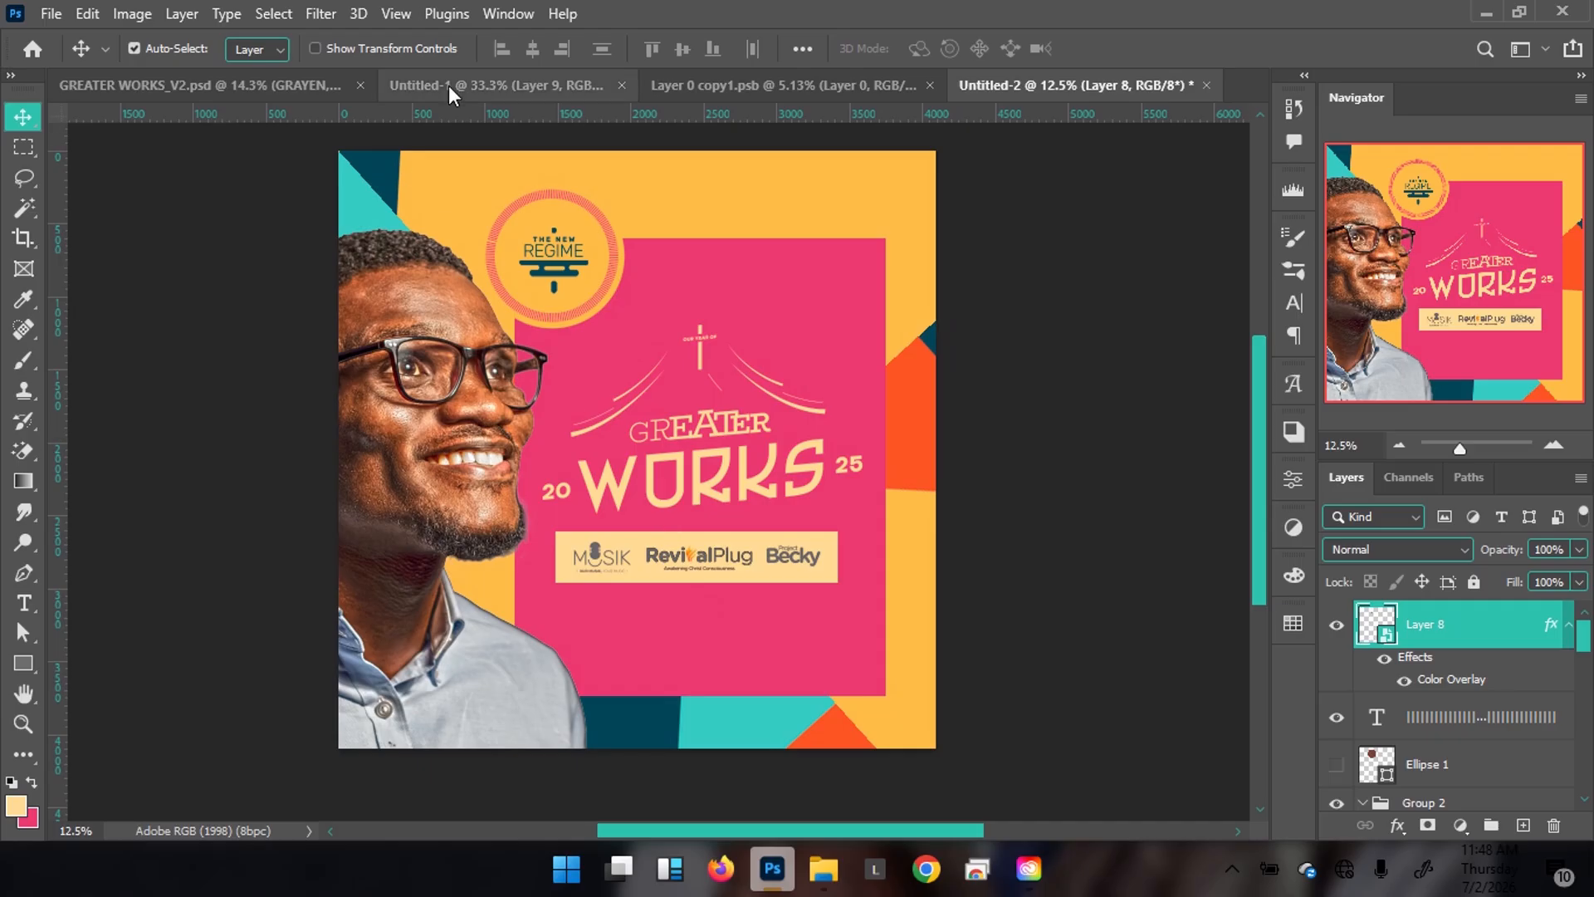
left_click(268, 86)
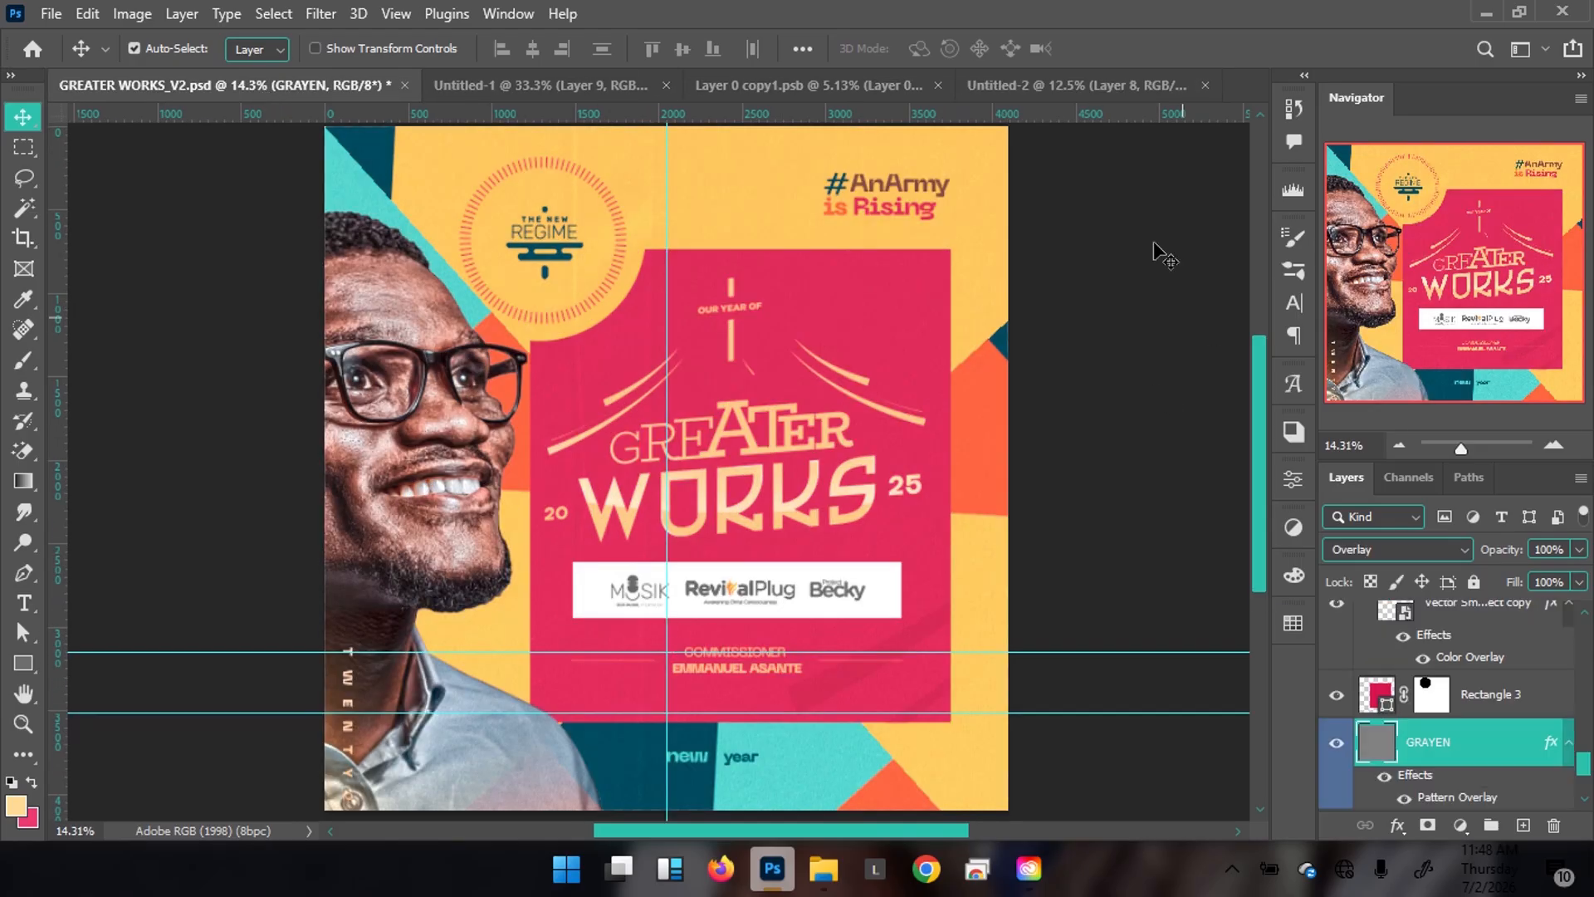
left_click(1124, 88)
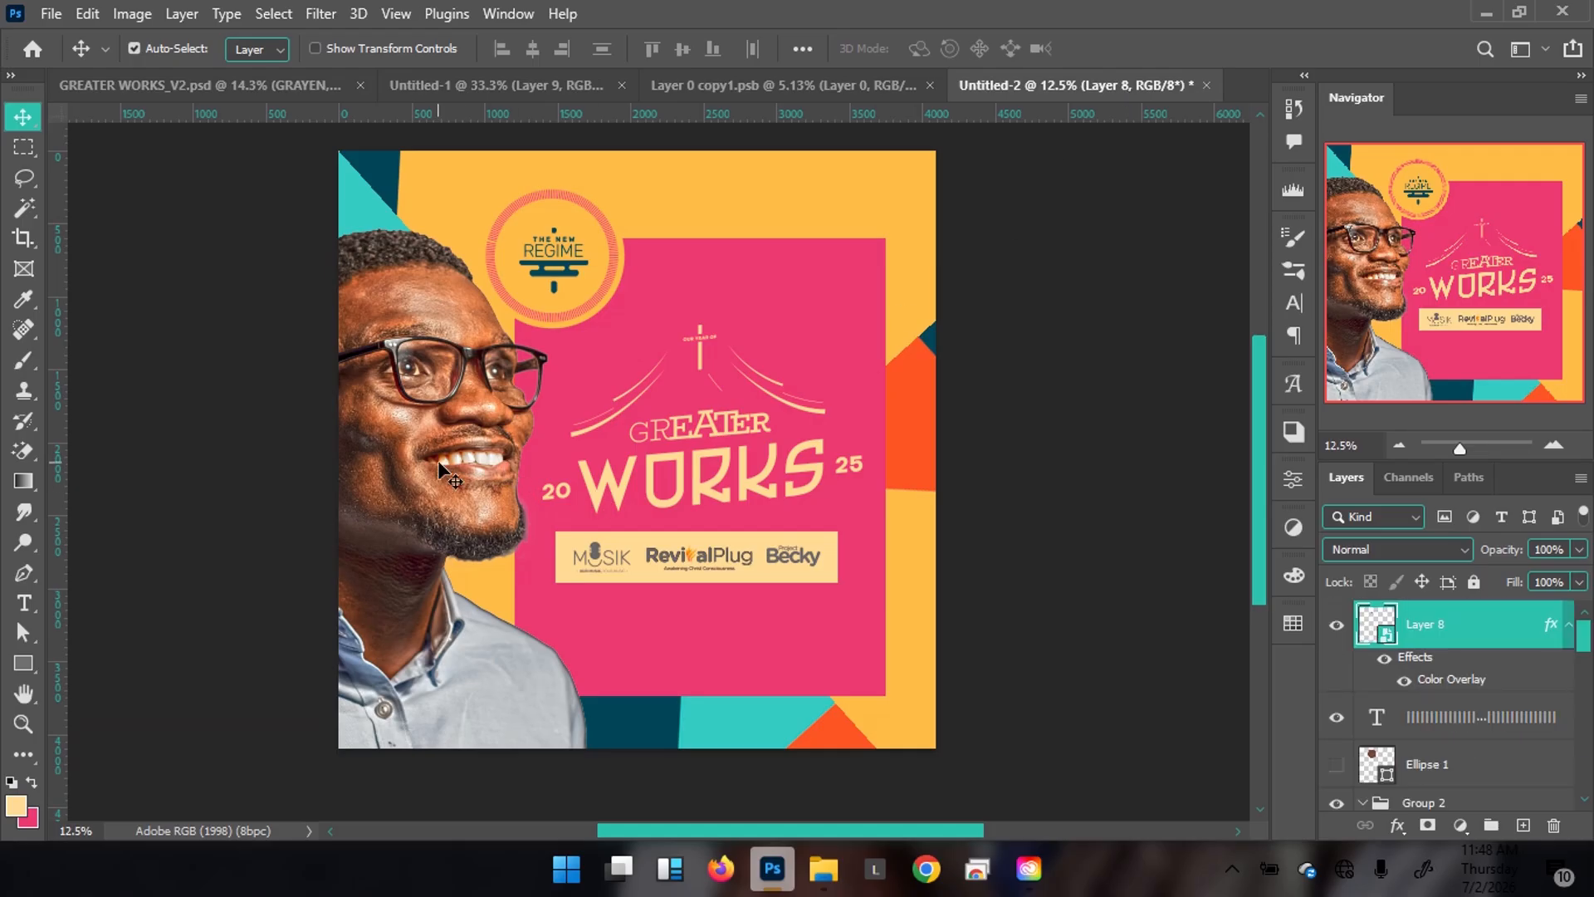
left_click(457, 396)
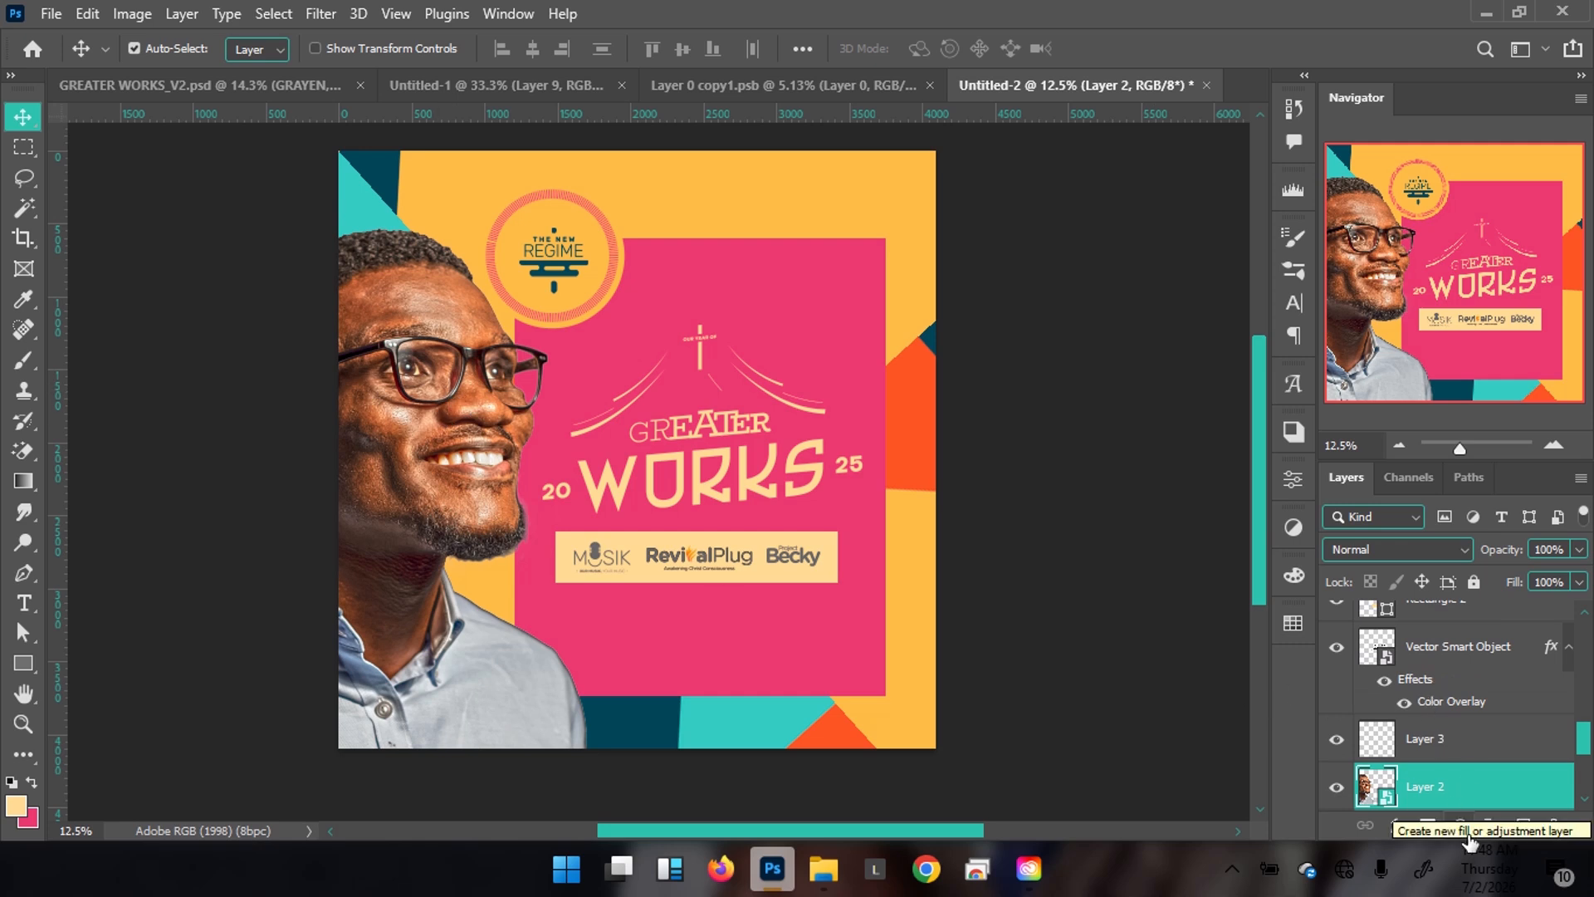
left_click(1463, 827)
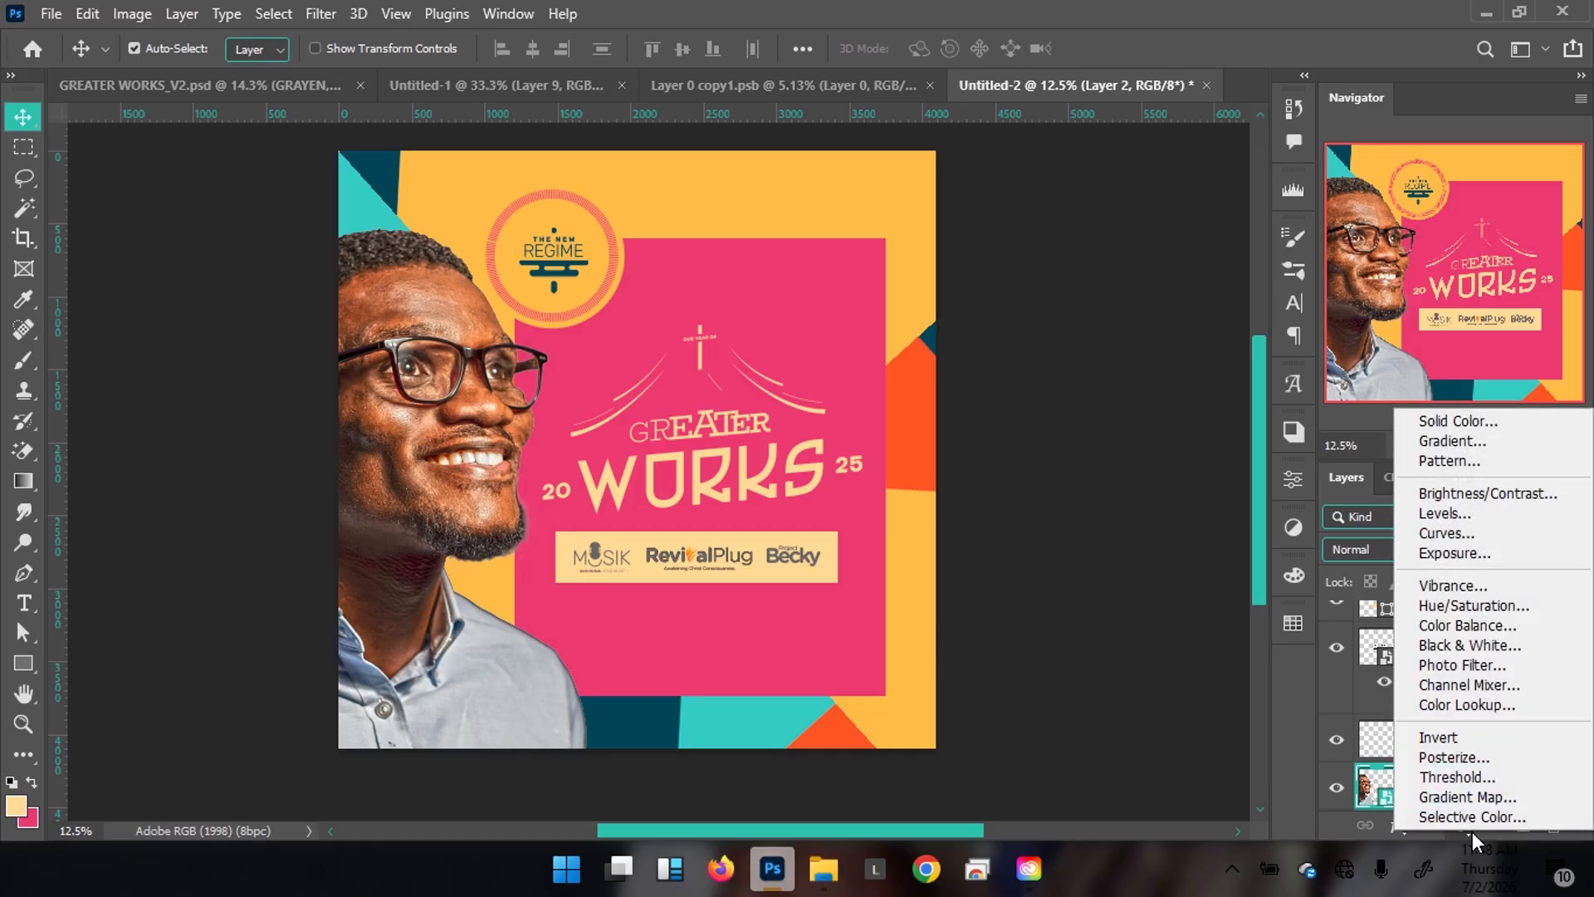
left_click(1477, 624)
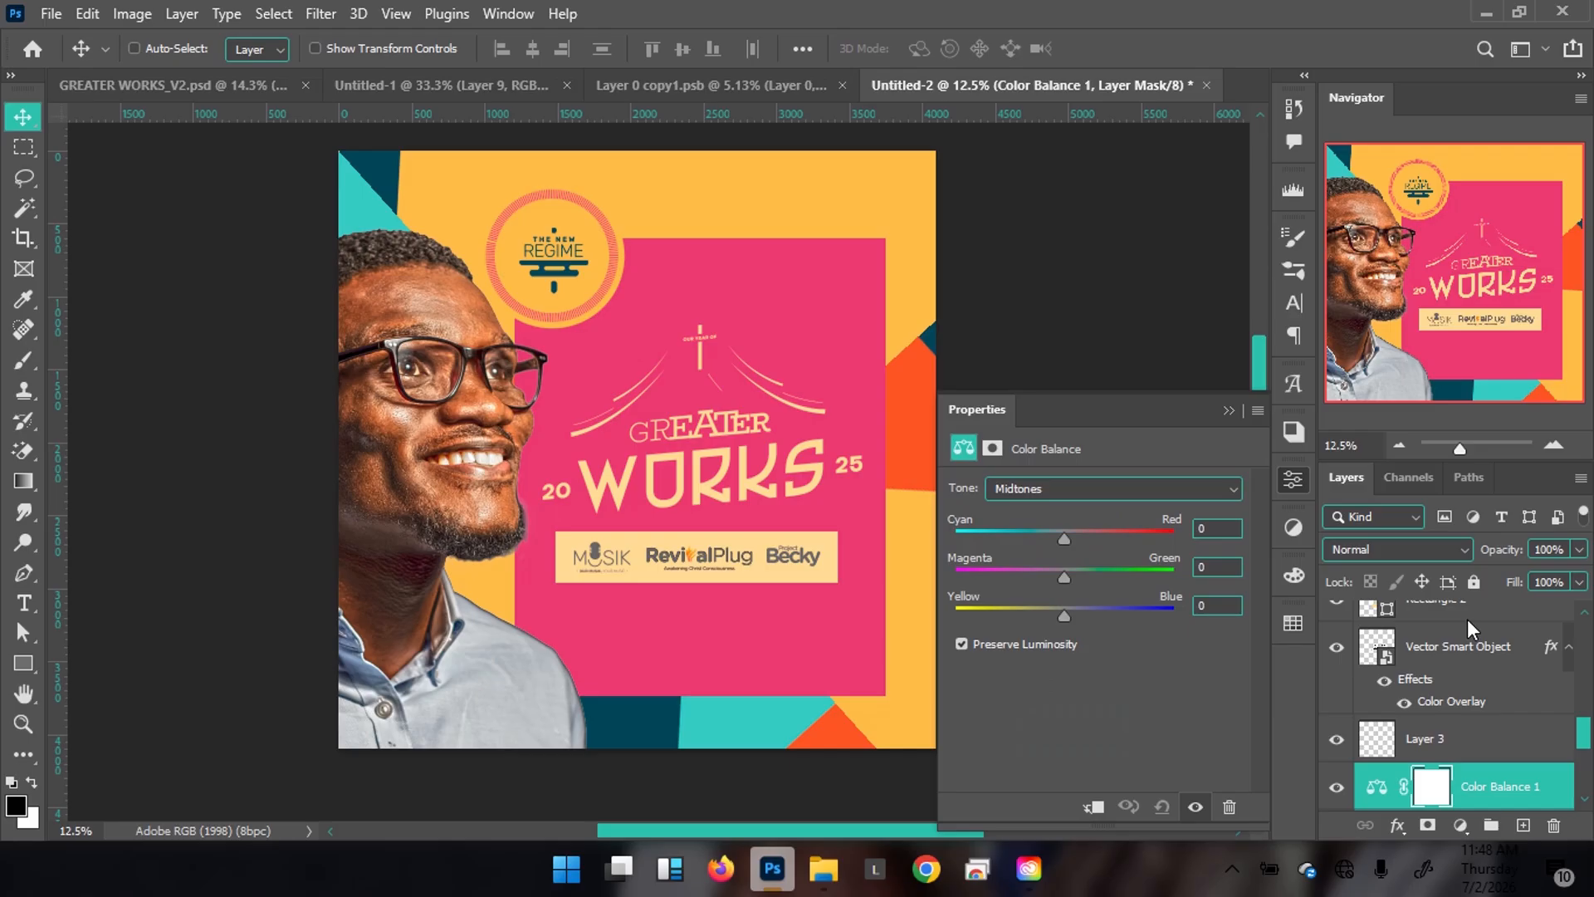
key("ctrl+alt+g")
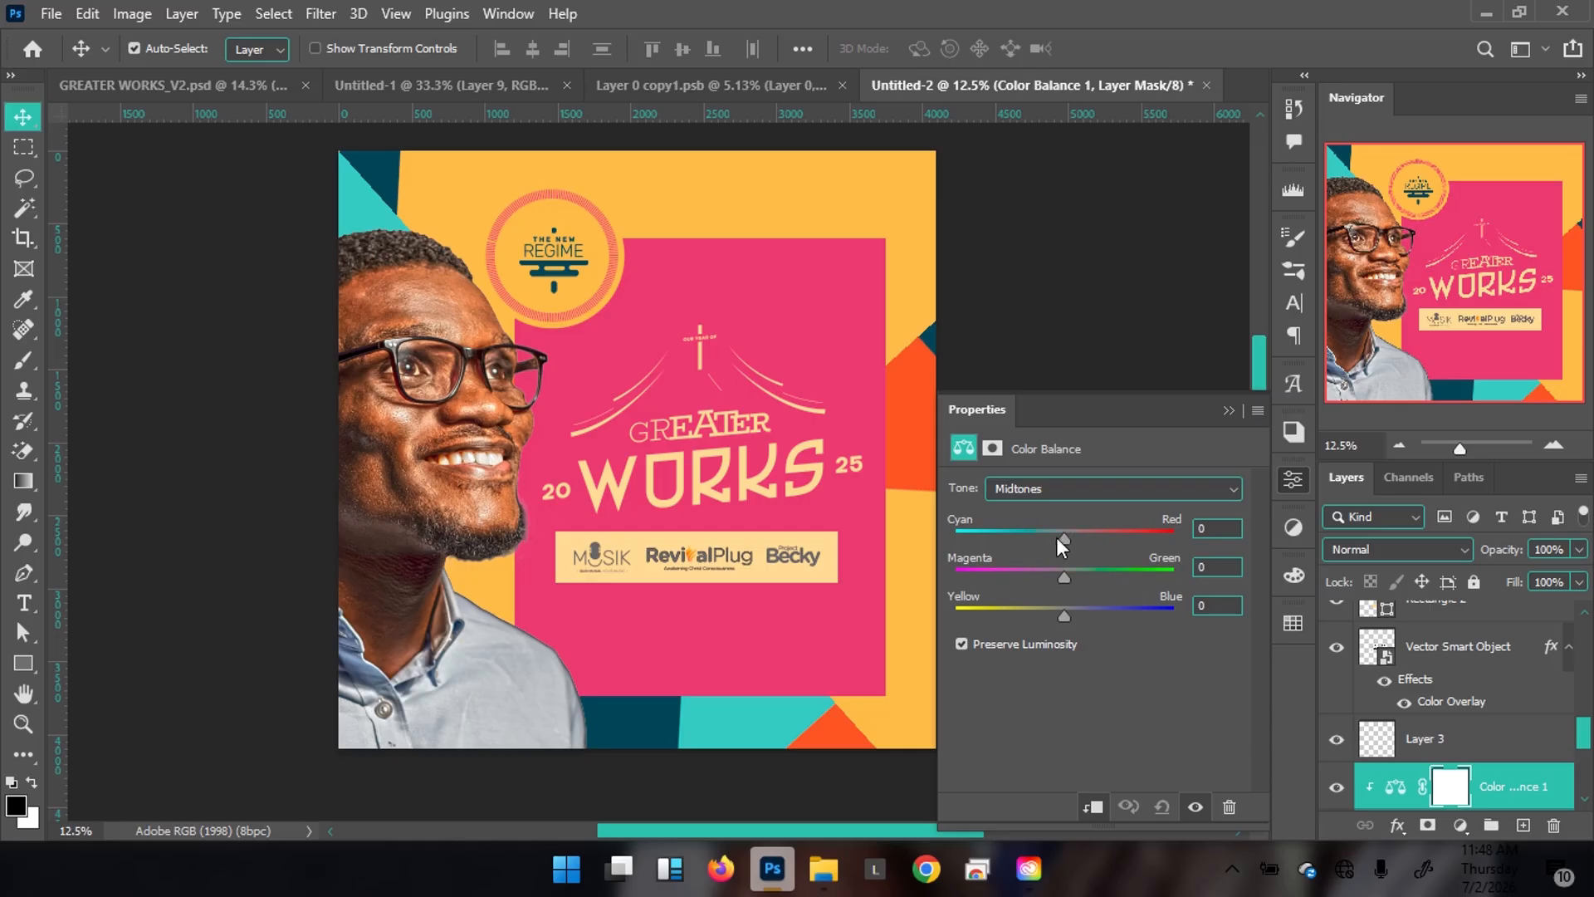
left_click(1191, 530)
type("13")
key("Return")
Apply a Camera Raw Filter to the man's photo on Layer 2 with Clarity set to 33
scroll(1453, 714, "down", 2)
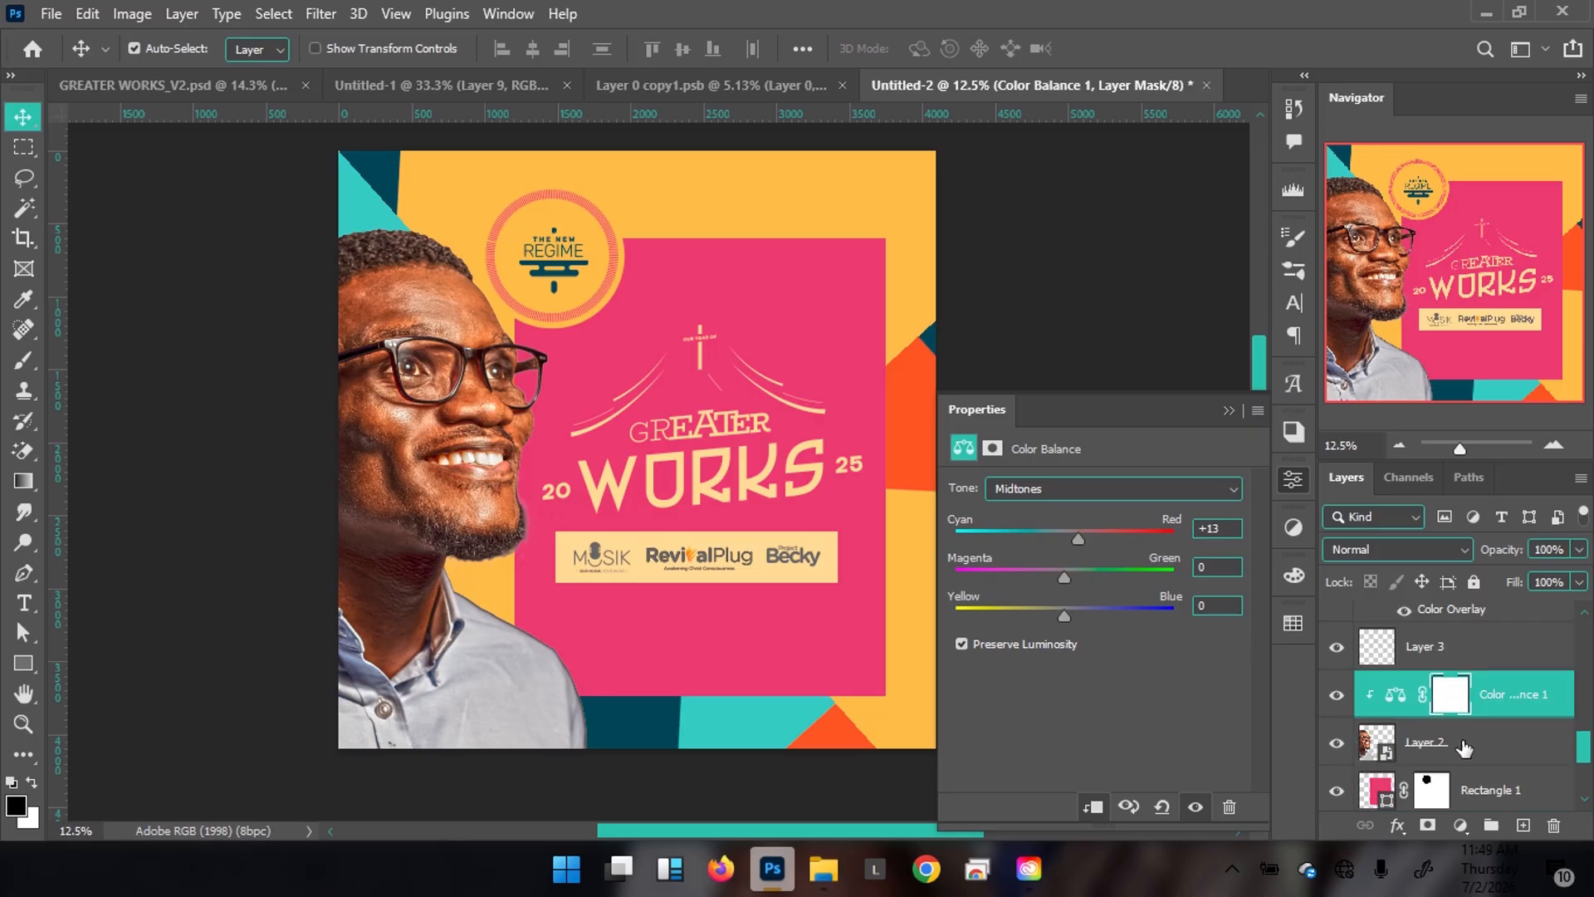
left_click(1465, 749)
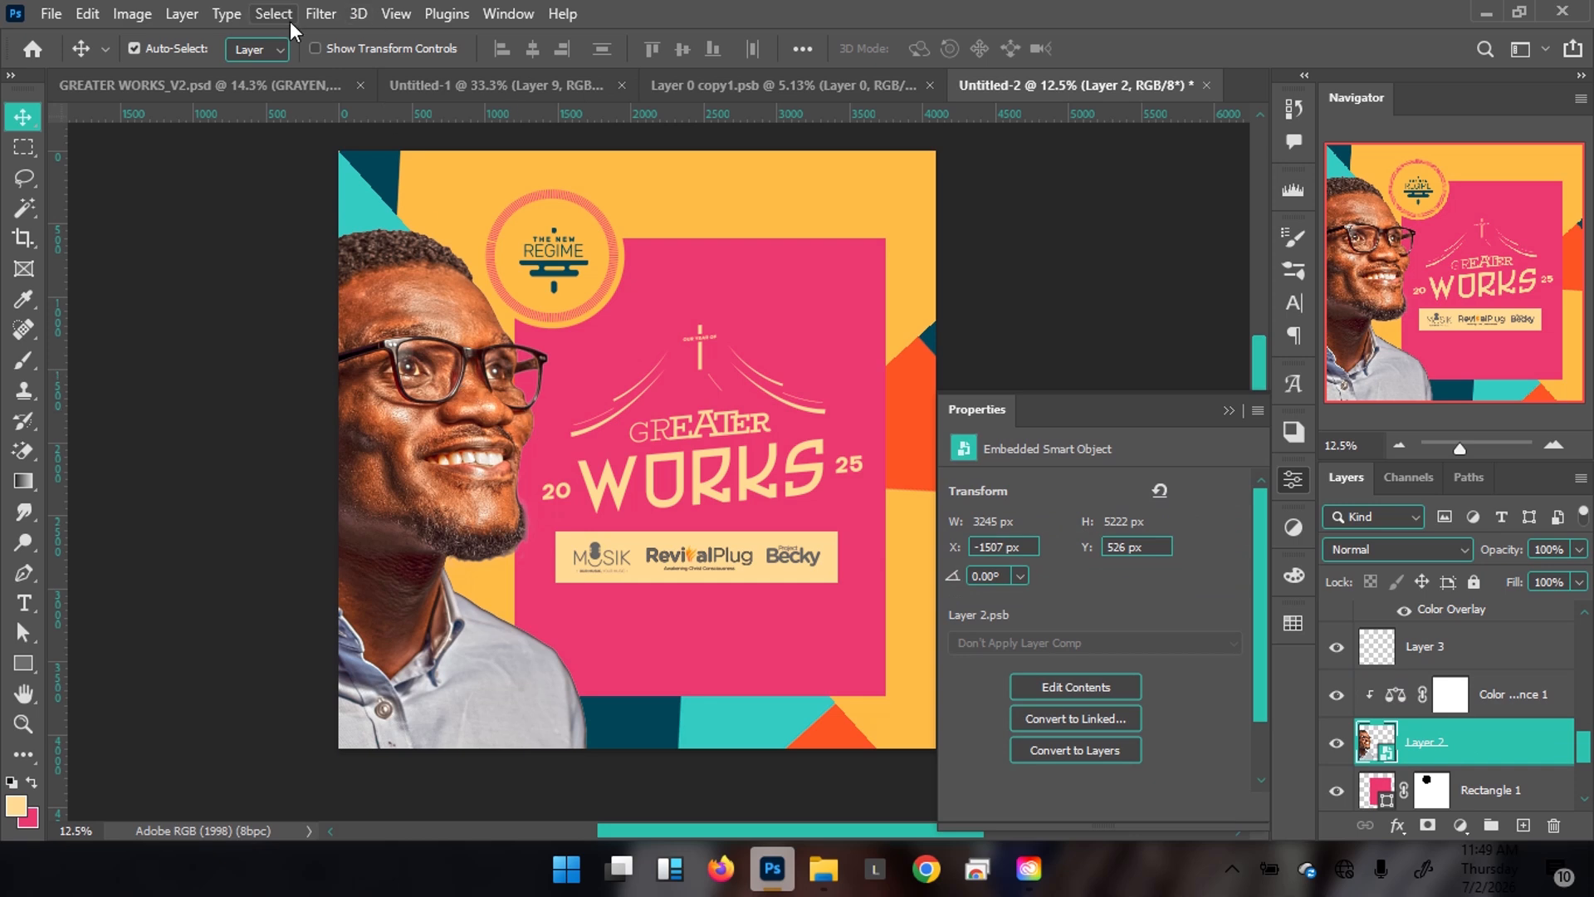
left_click(317, 15)
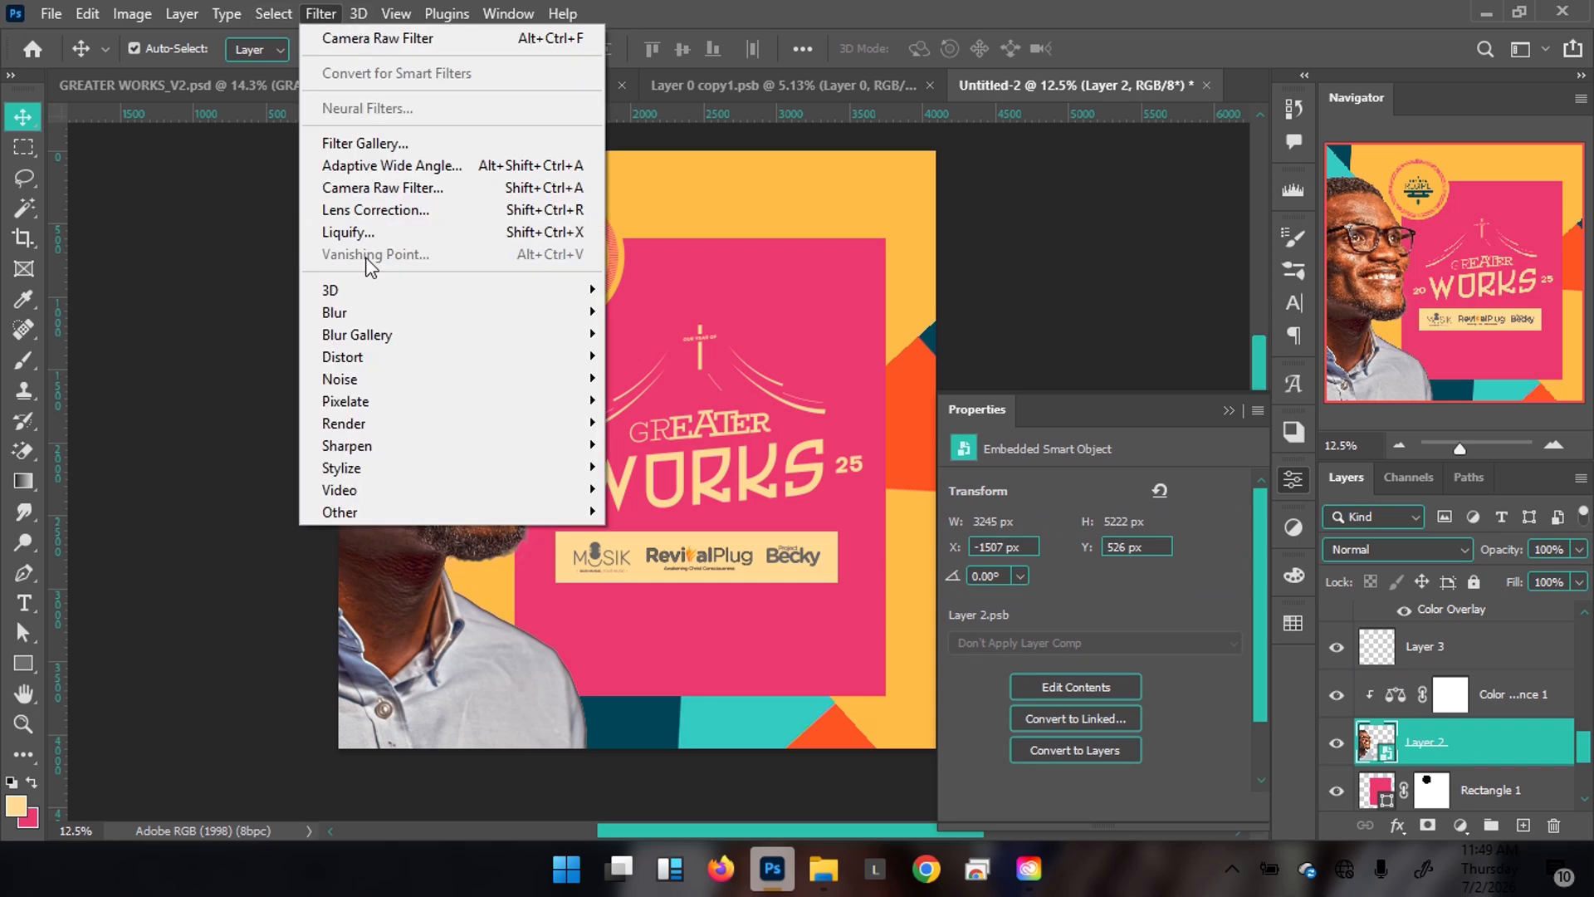
left_click(373, 187)
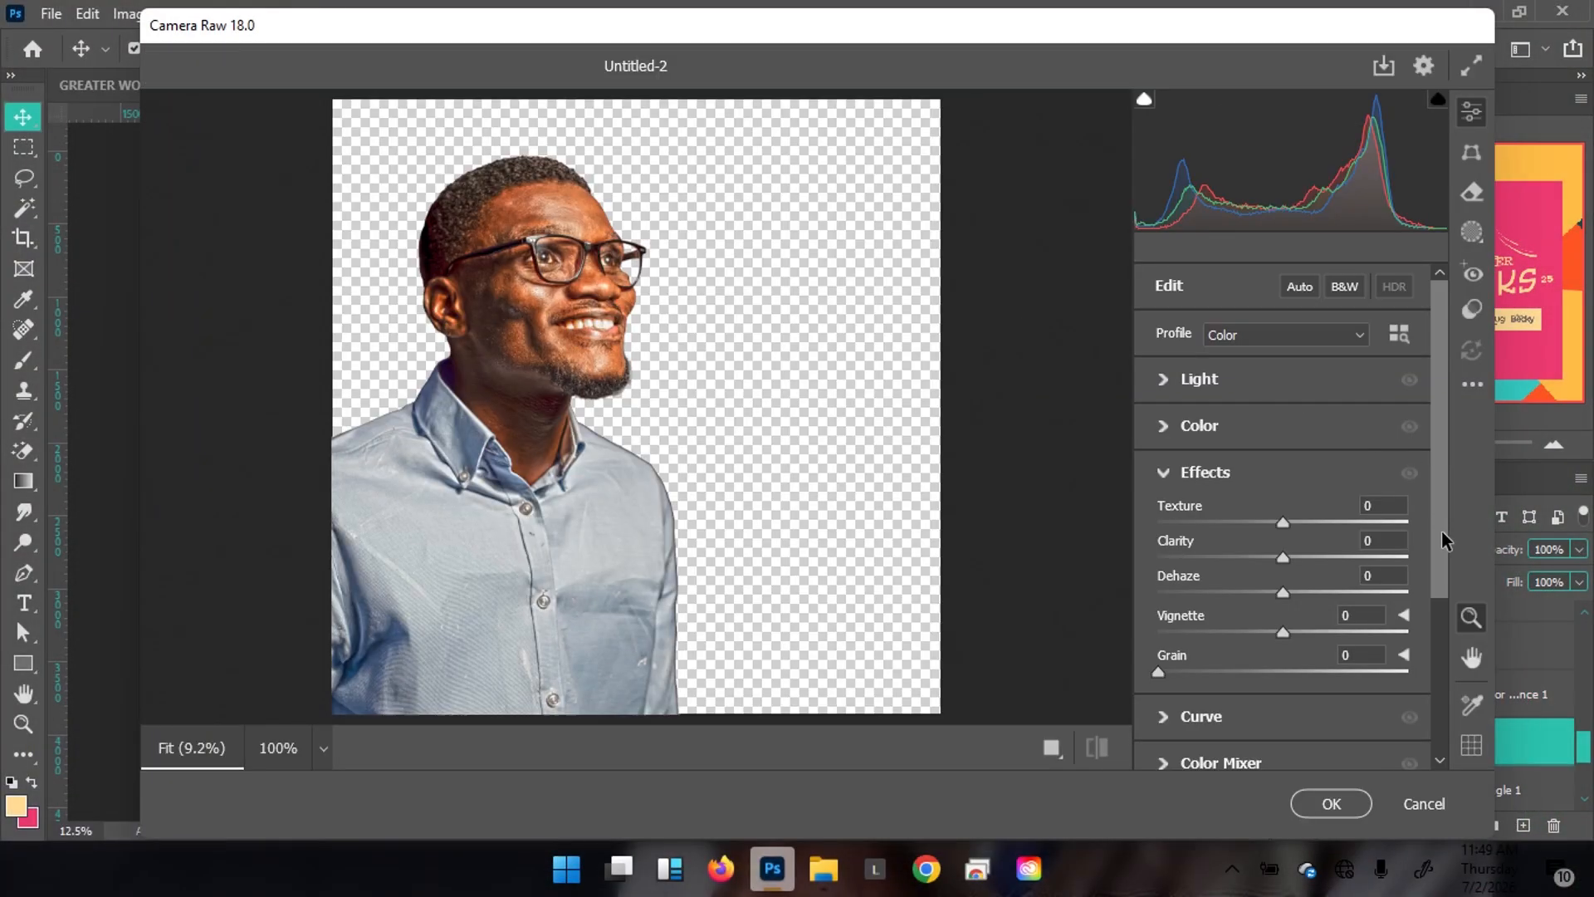
left_click(1391, 541)
type("33")
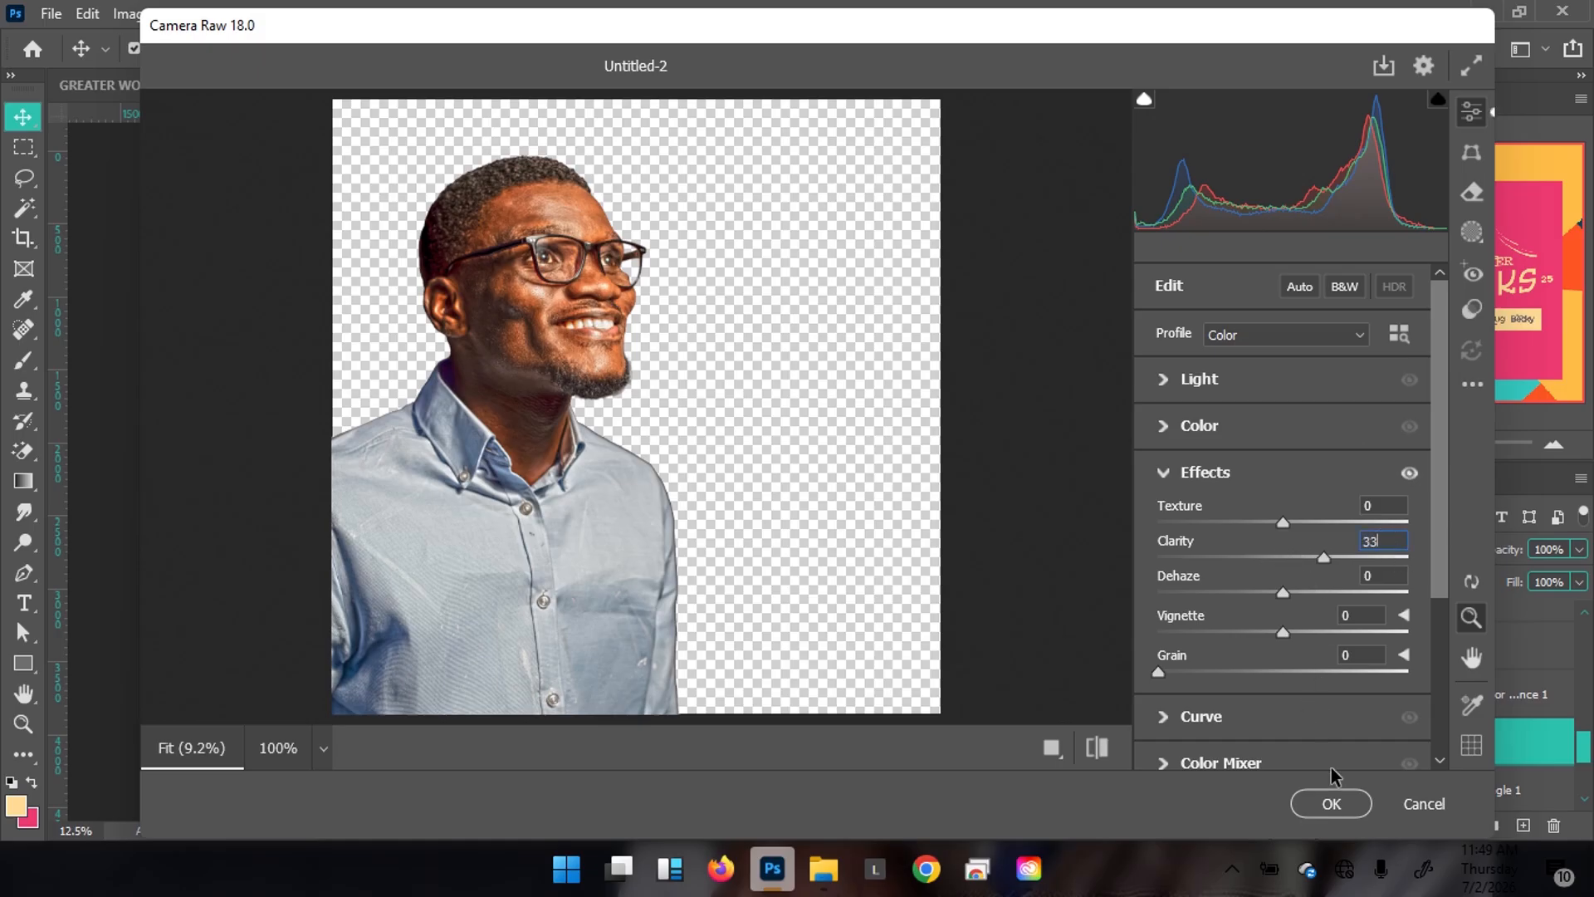
left_click(1339, 807)
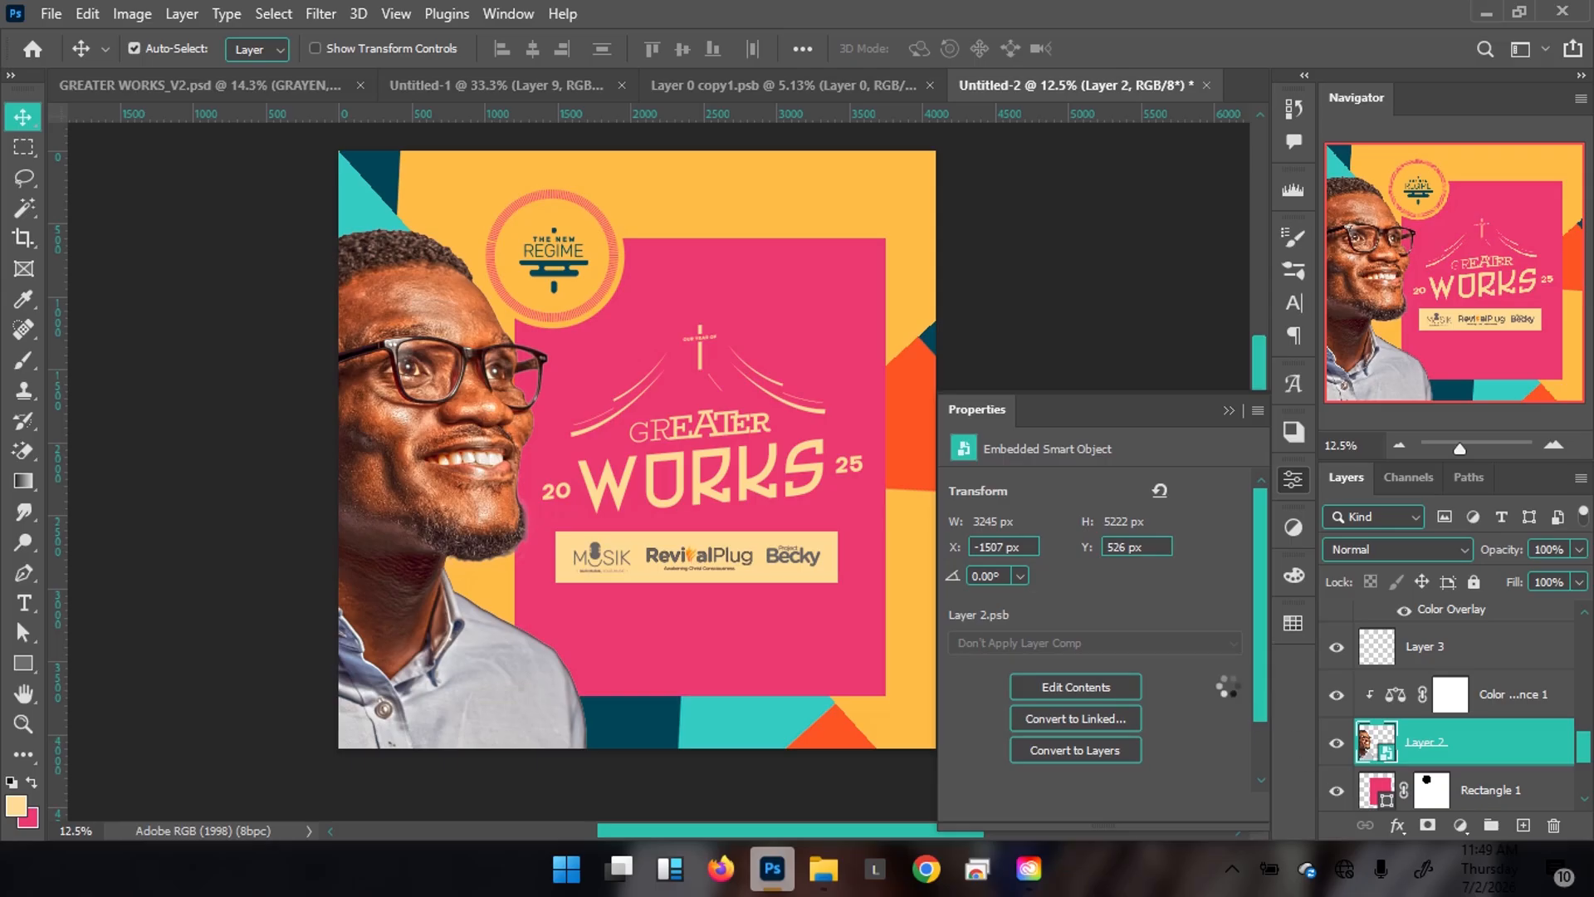
Shift the photo's Color Balance toward cyan in the midtones and set the highlights' Cyan–Red value to -41, checking against the reference's photo
left_click(196, 81)
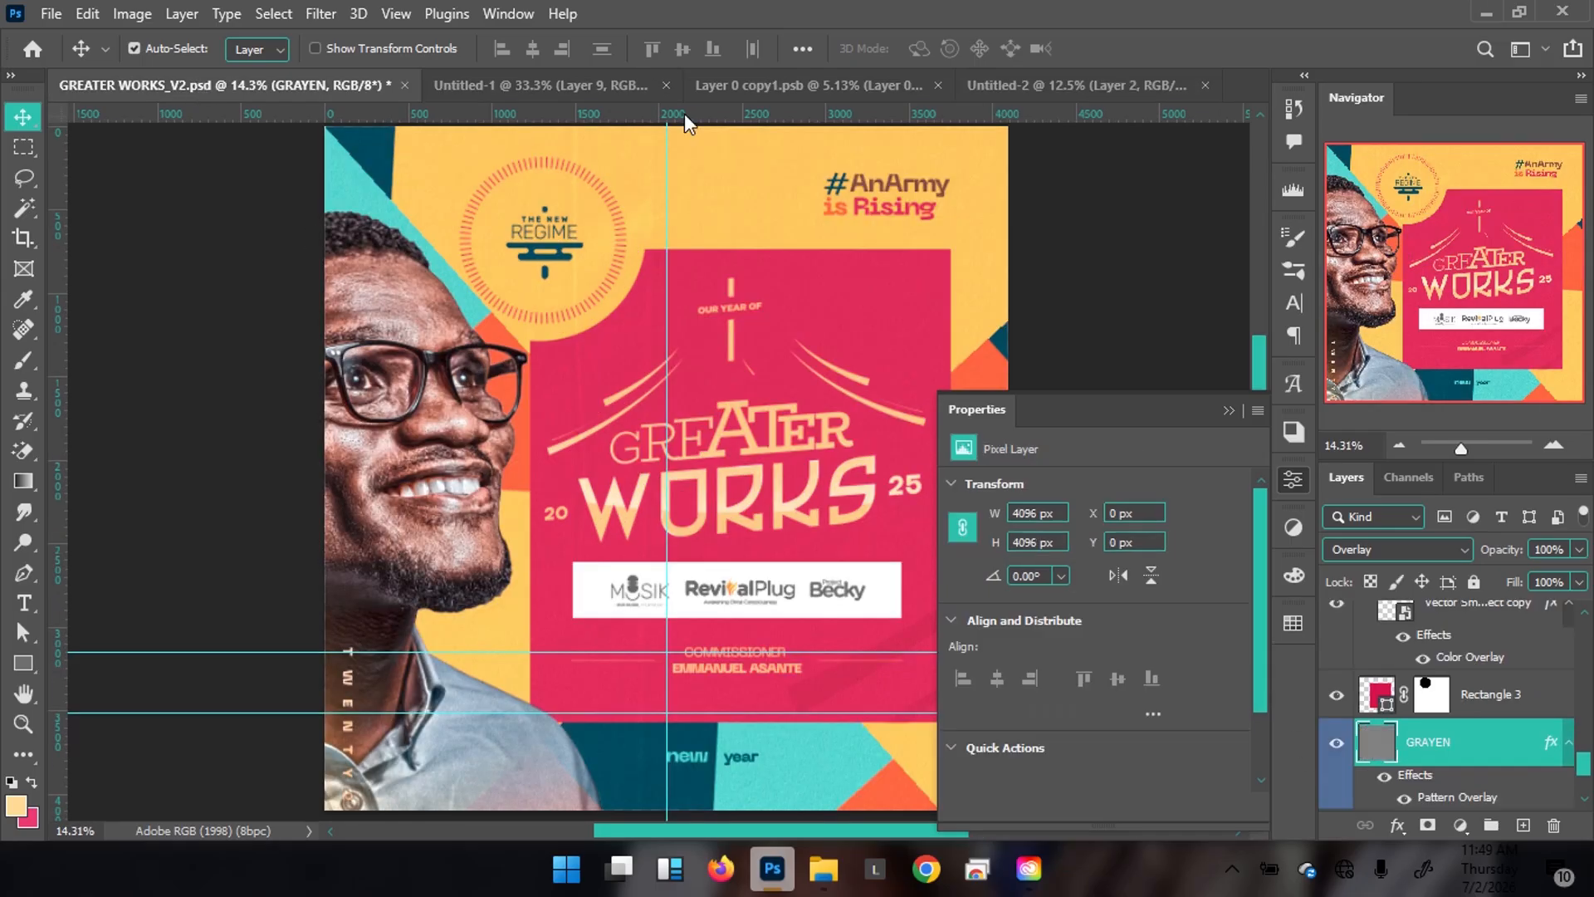
left_click(461, 488)
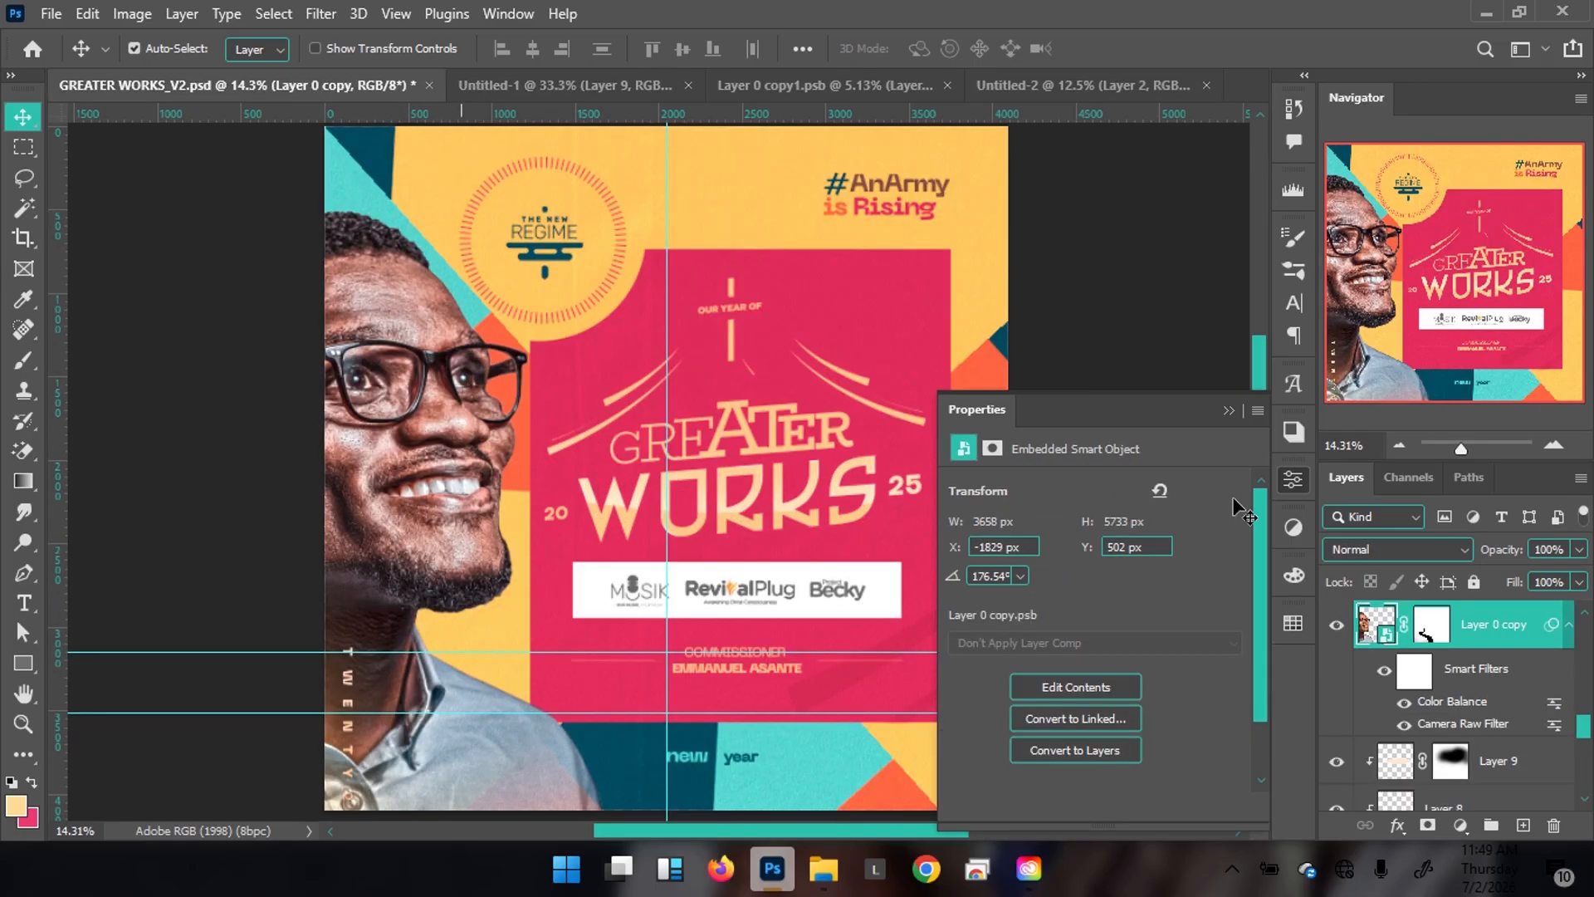
scroll(1517, 690, "up", 1)
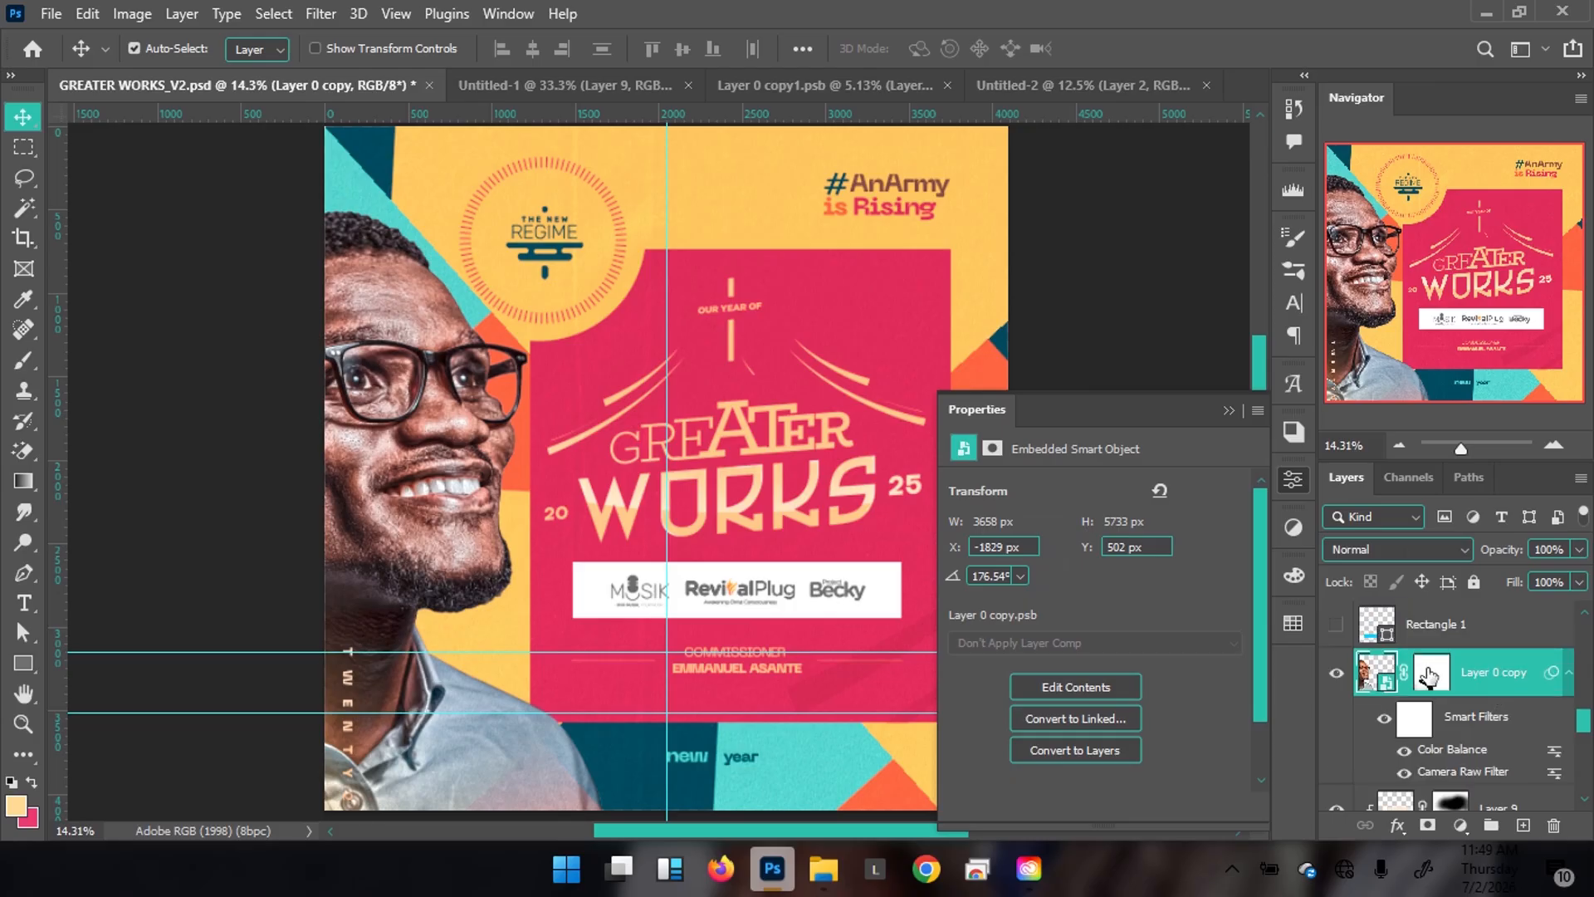
left_click(1096, 89)
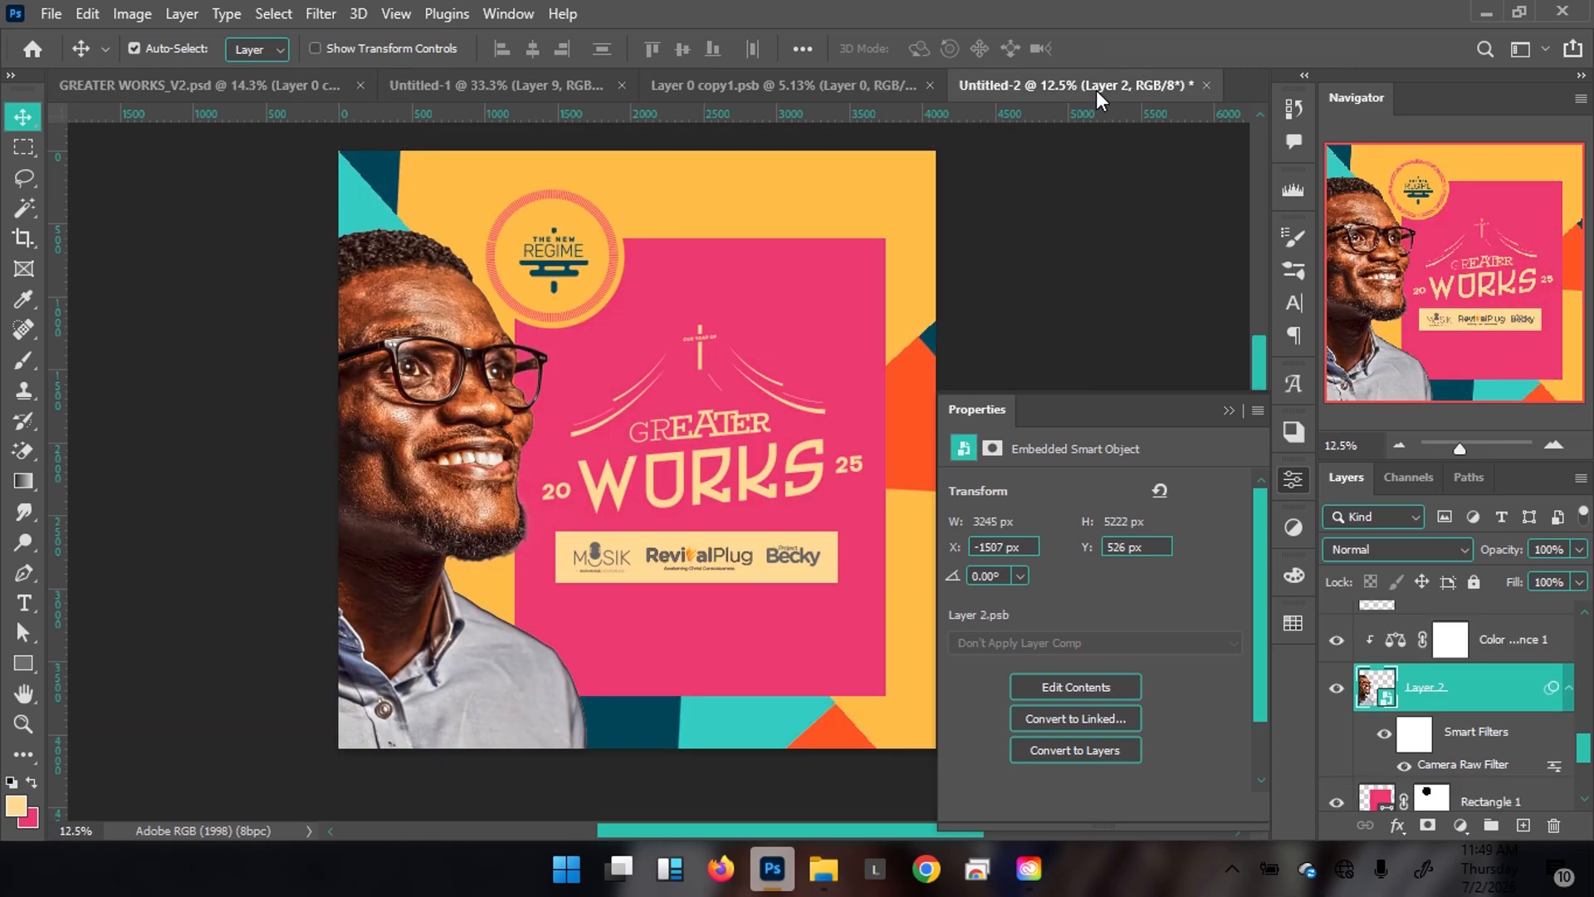
left_click(1394, 641)
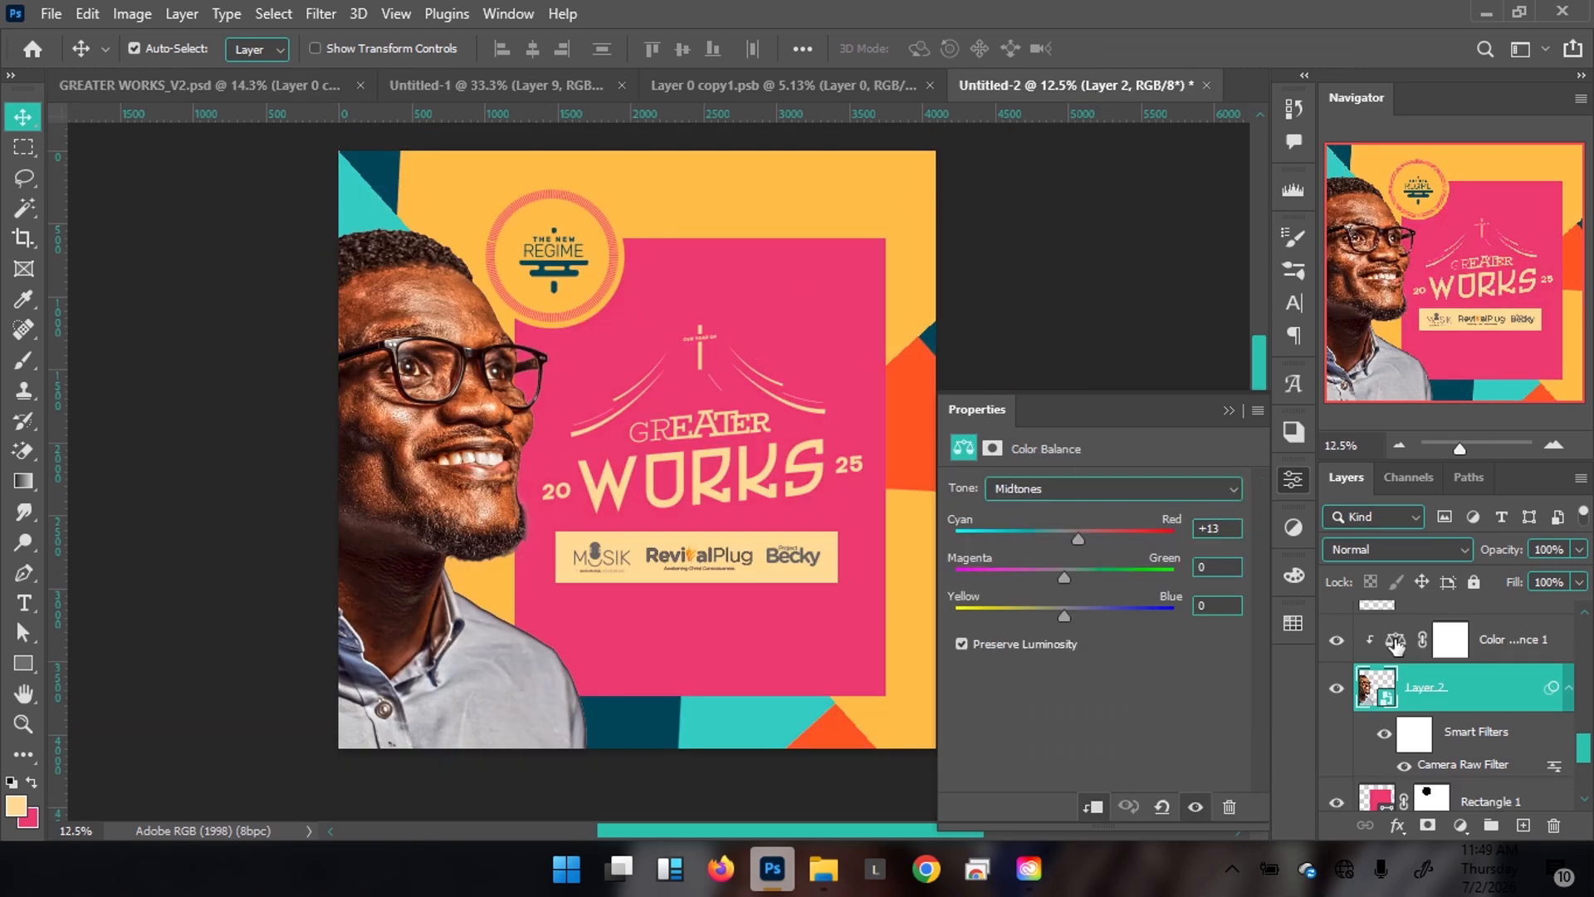
left_click_drag(1076, 539, 1036, 548)
key("ctrl")
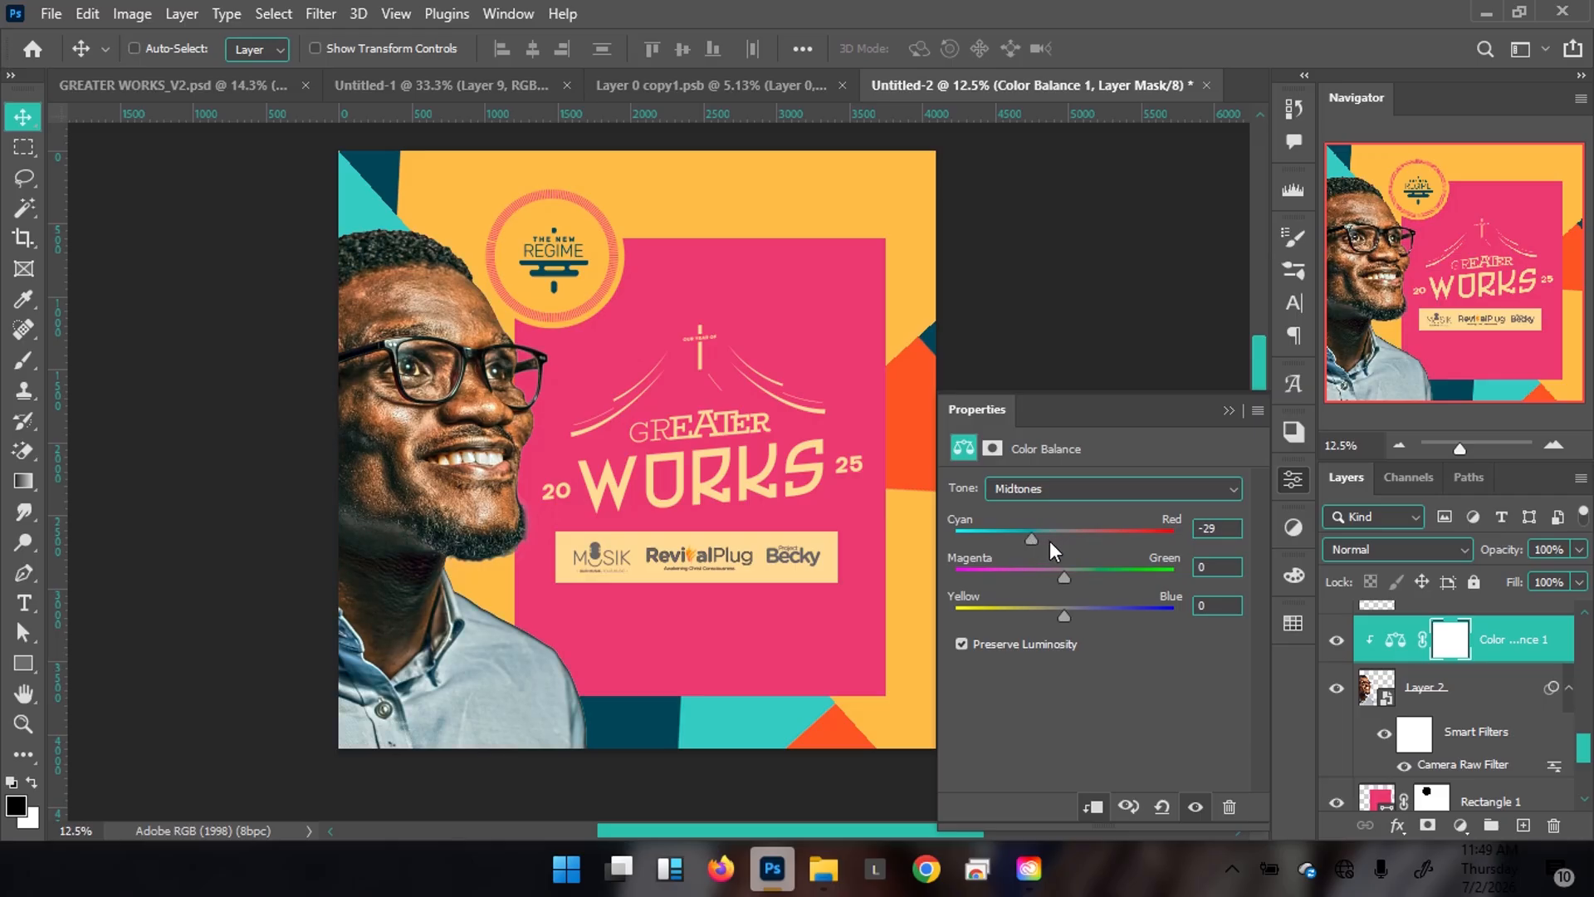
key("ctrl+z")
left_click(1048, 497)
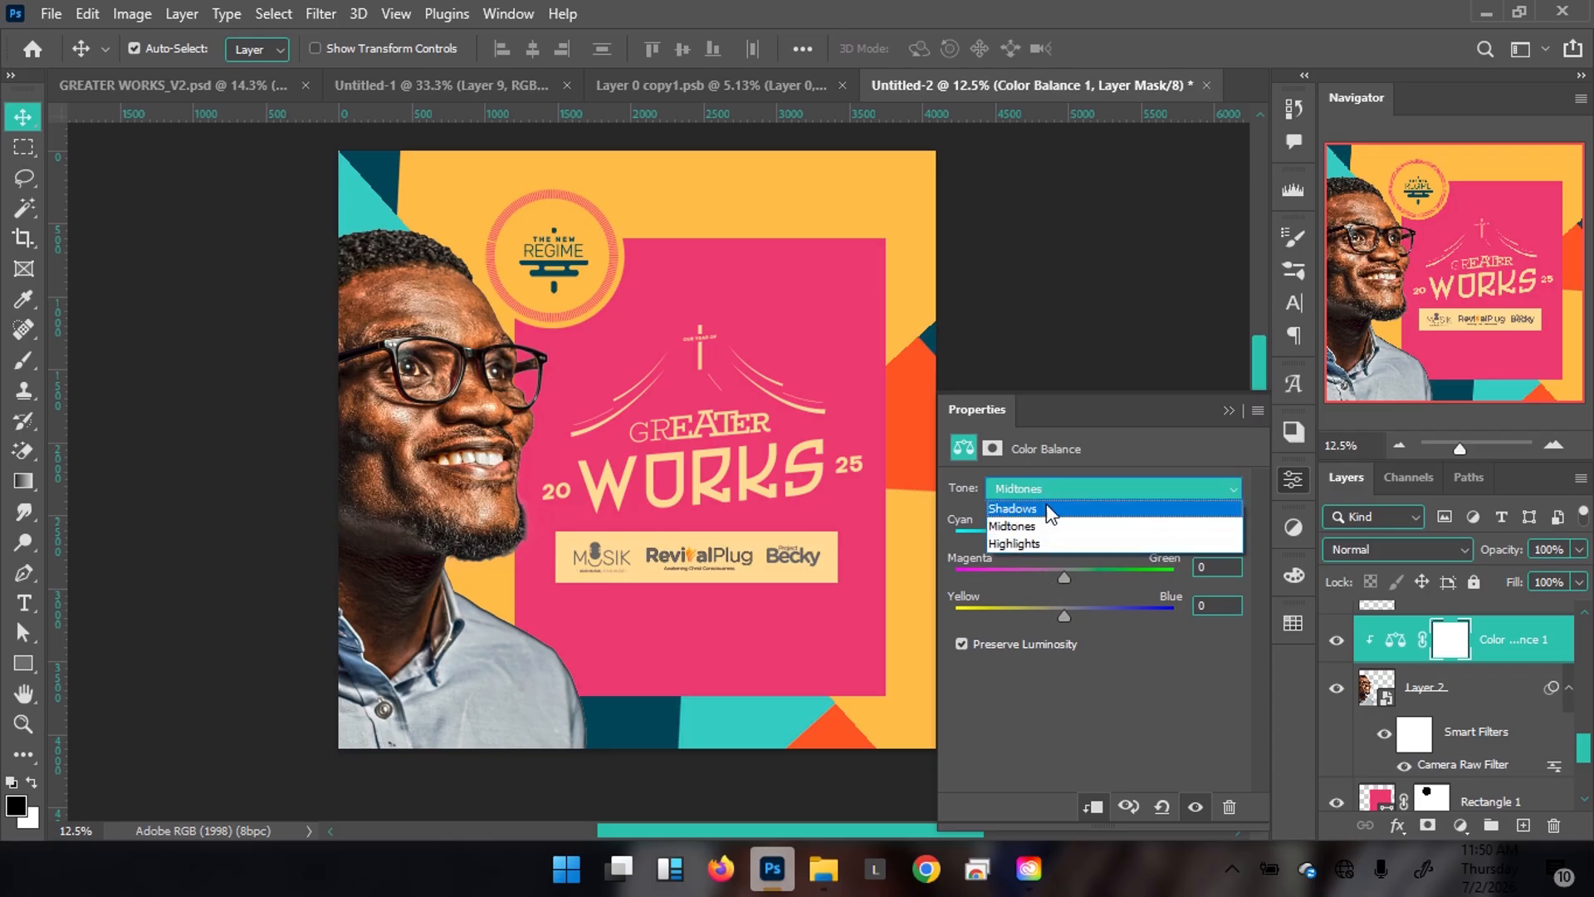
left_click(1028, 545)
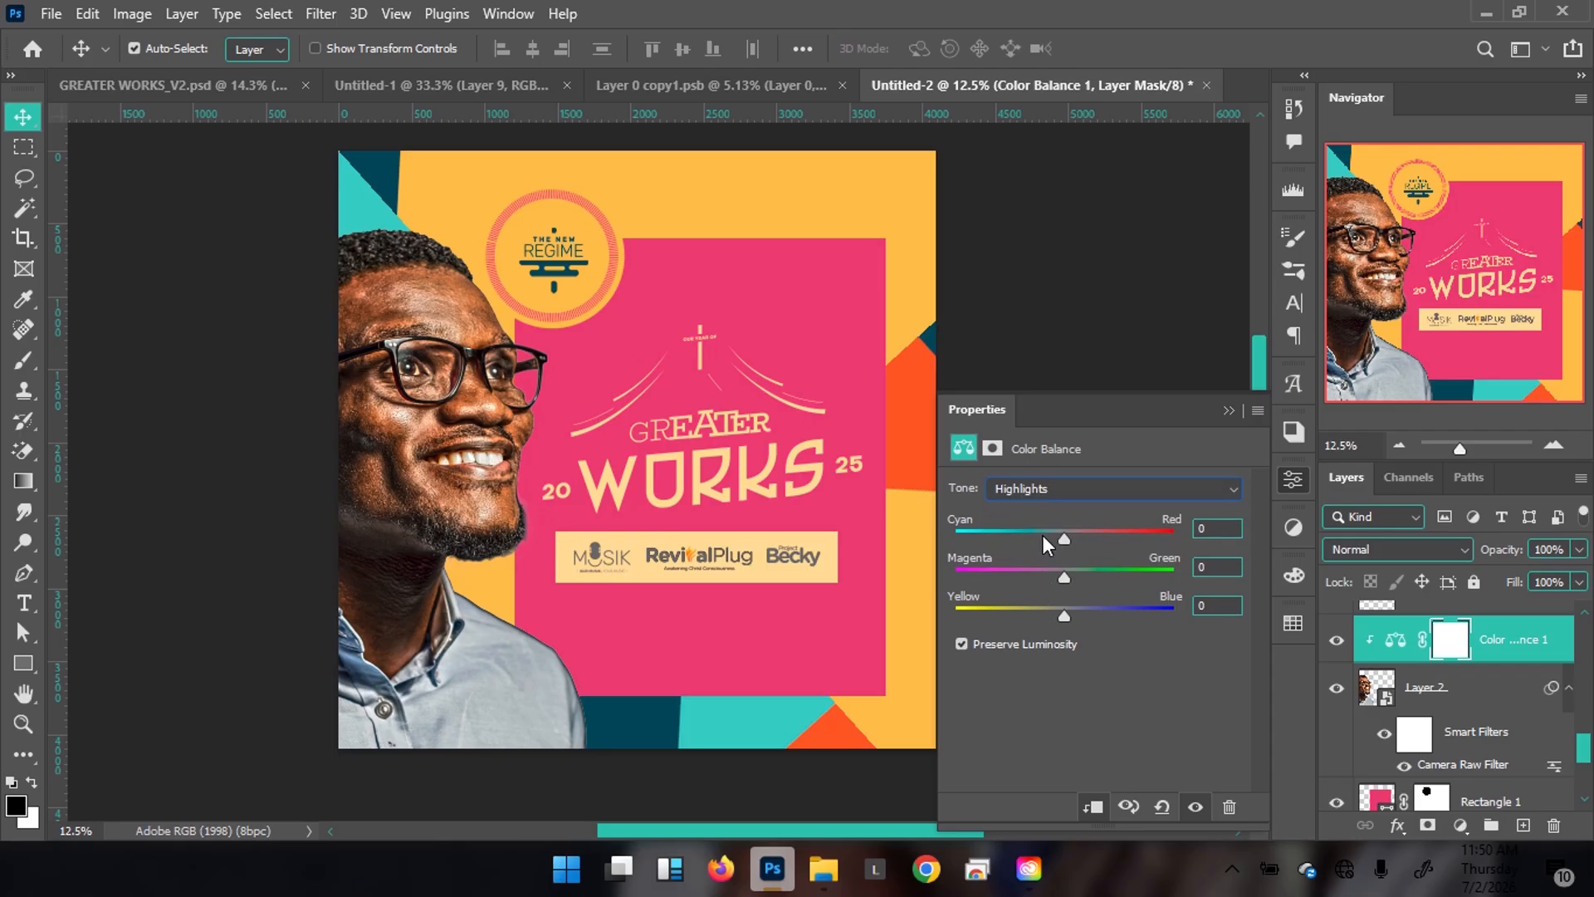
left_click_drag(1044, 543, 1021, 538)
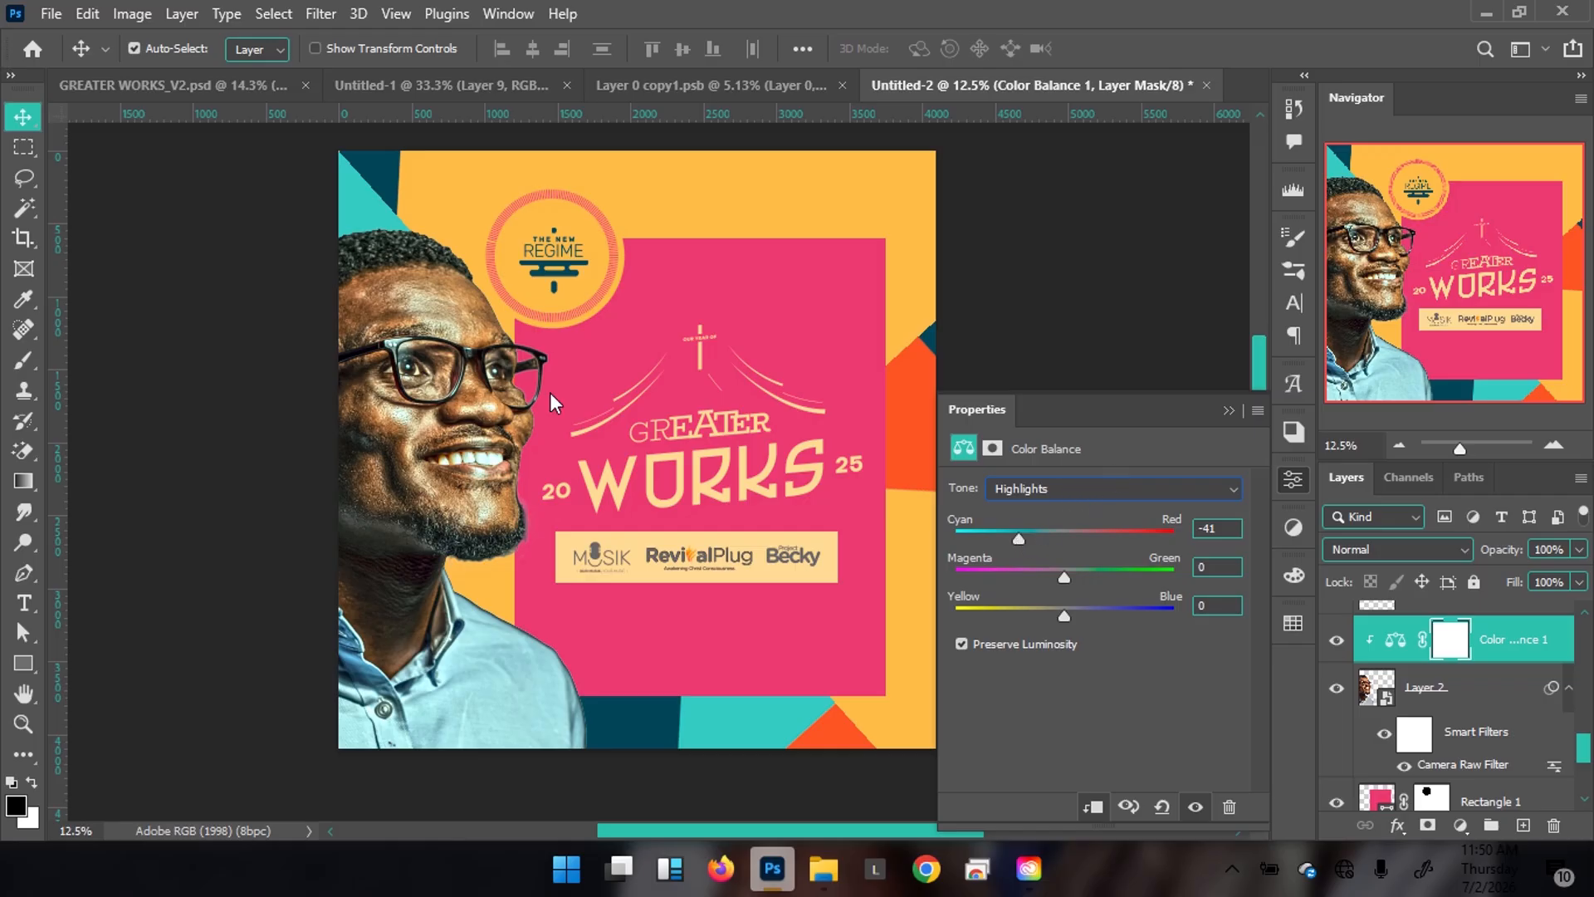
left_click(1229, 412)
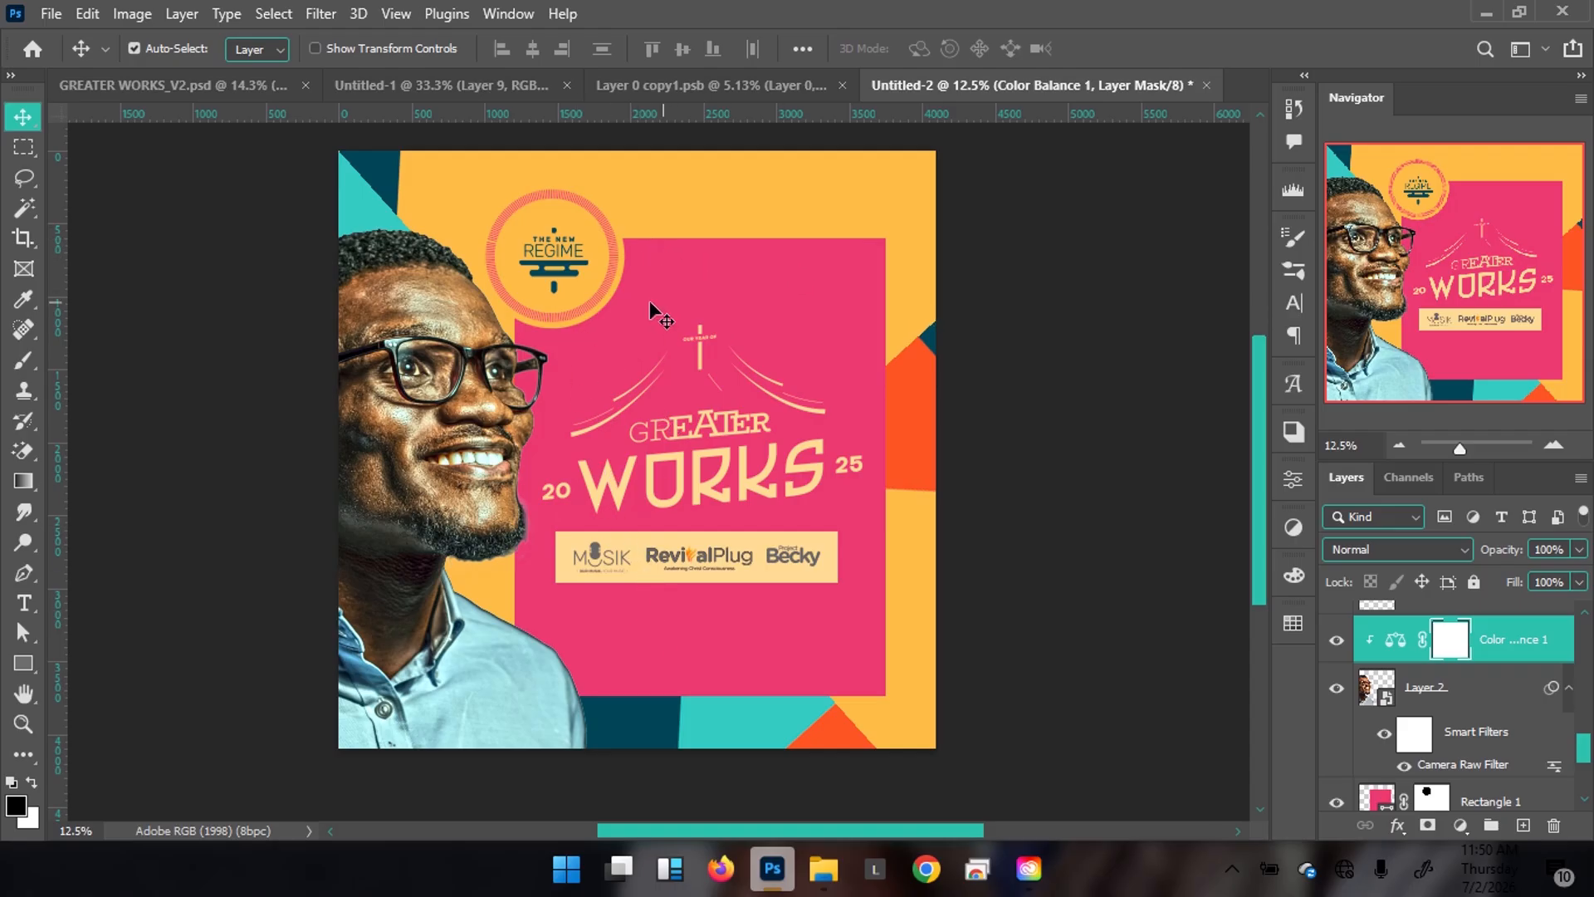
Examine the dashed ring and overall layout in the GREATER WORKS_V2 reference and compare them with the new poster
left_click(357, 88)
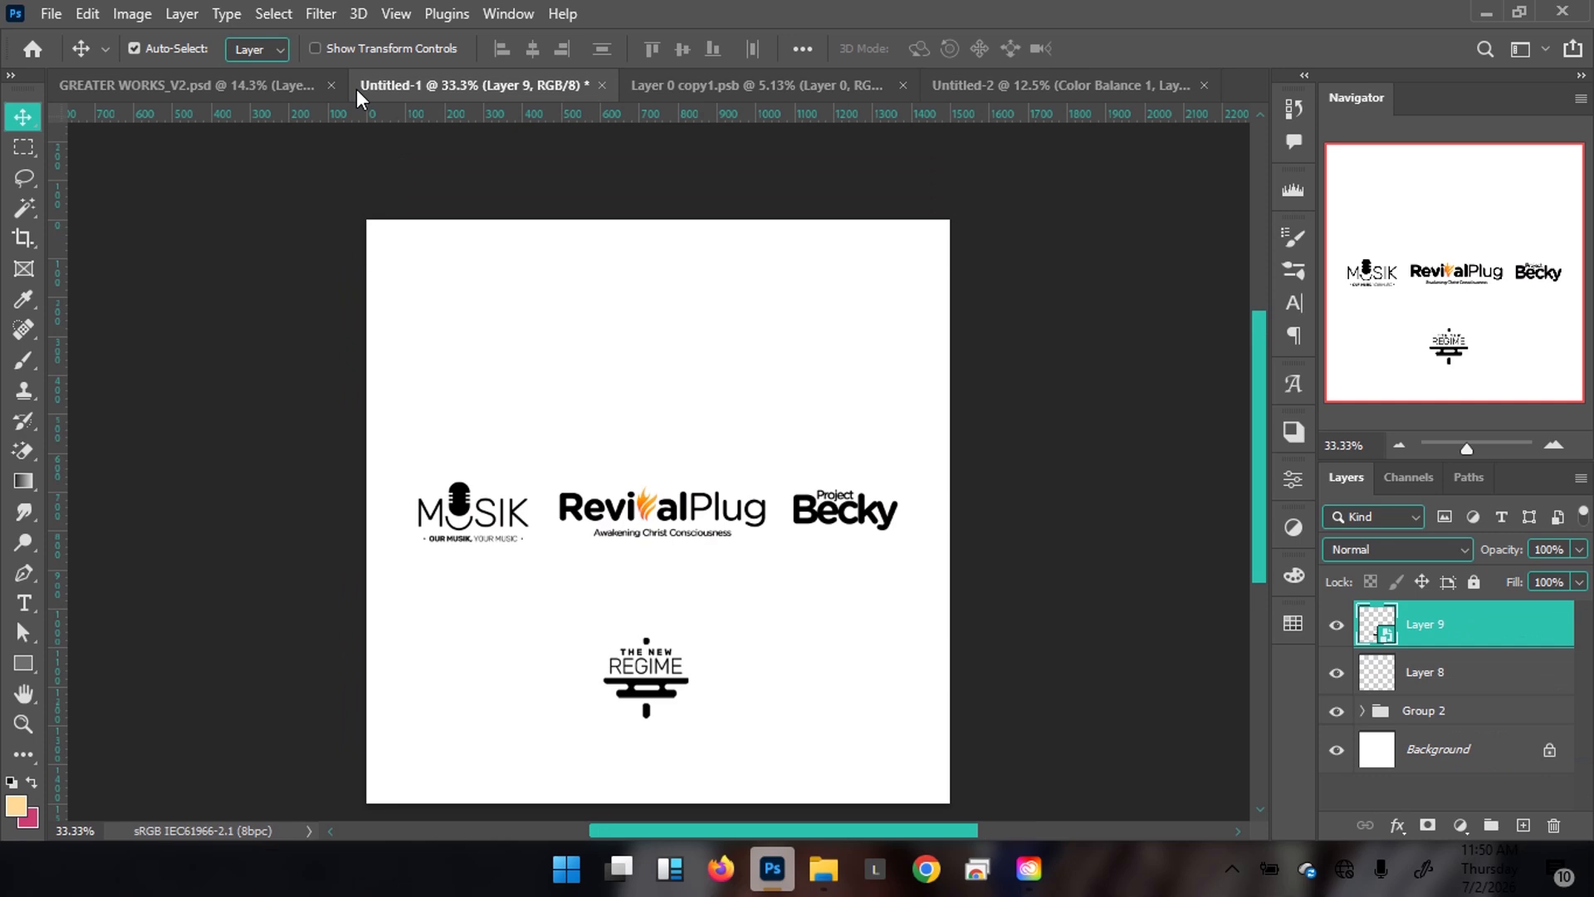
left_click(252, 93)
left_click_drag(608, 179, 696, 209)
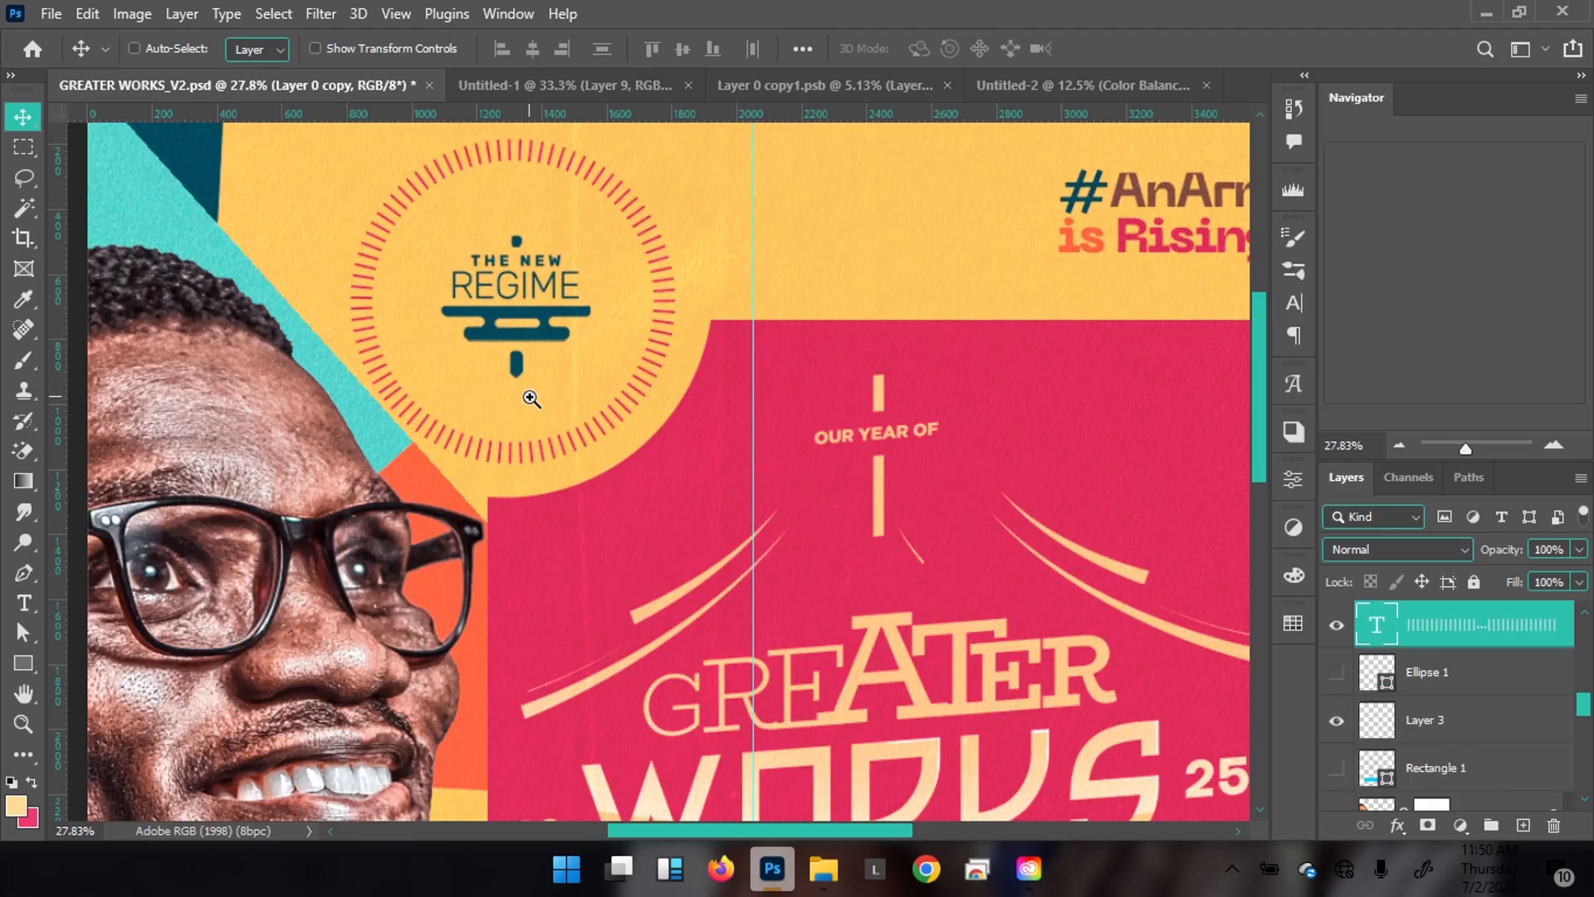
left_click_drag(623, 211, 557, 391)
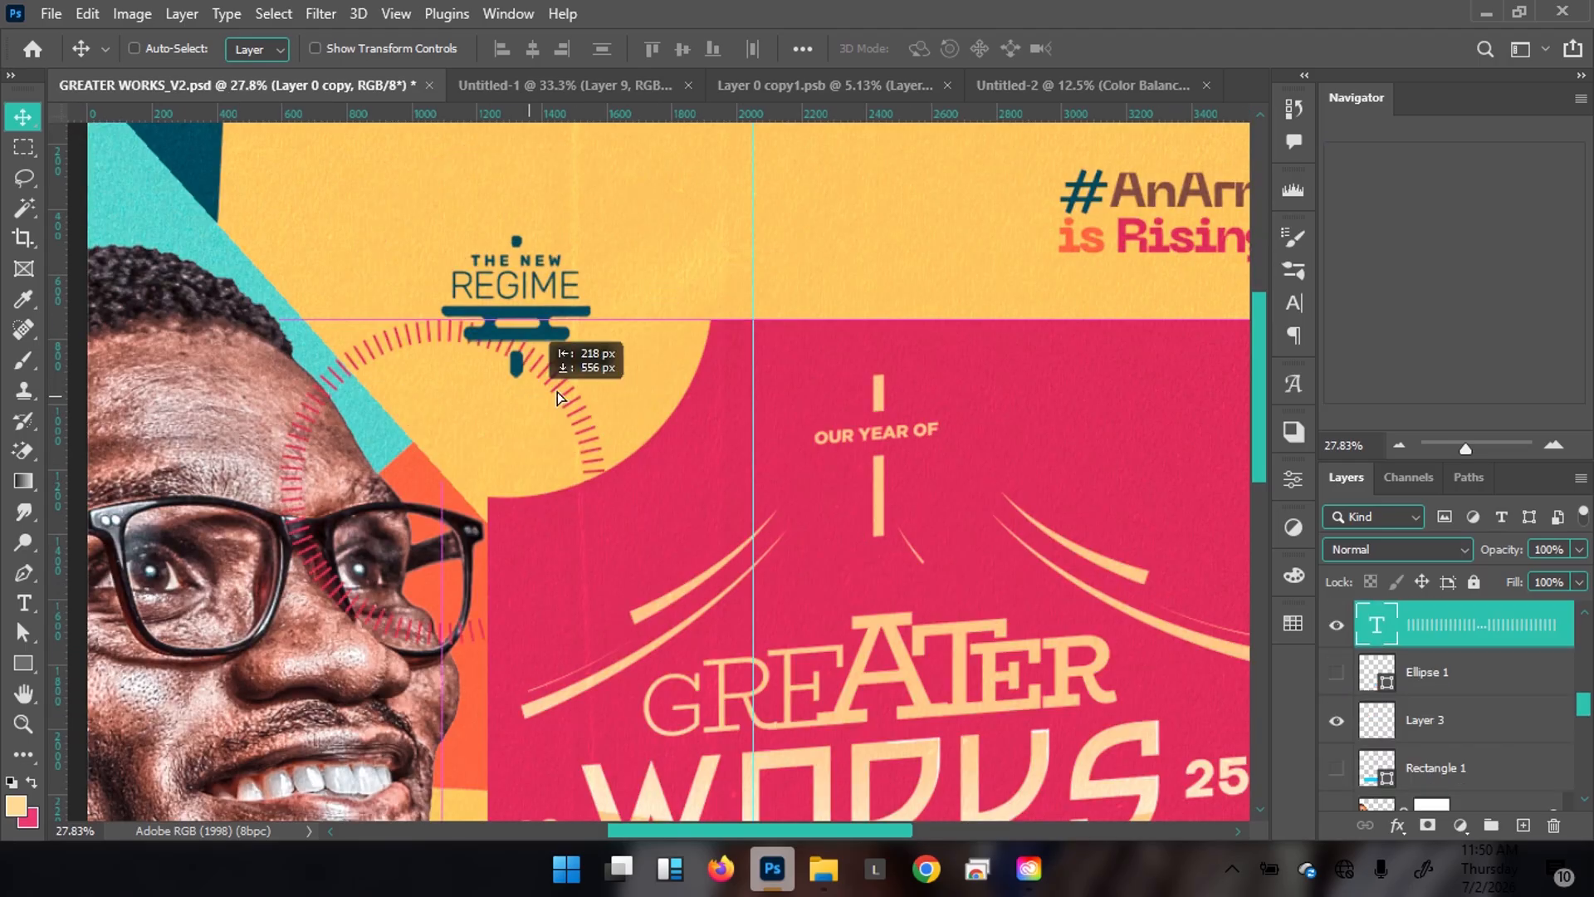
key("ctrl+z")
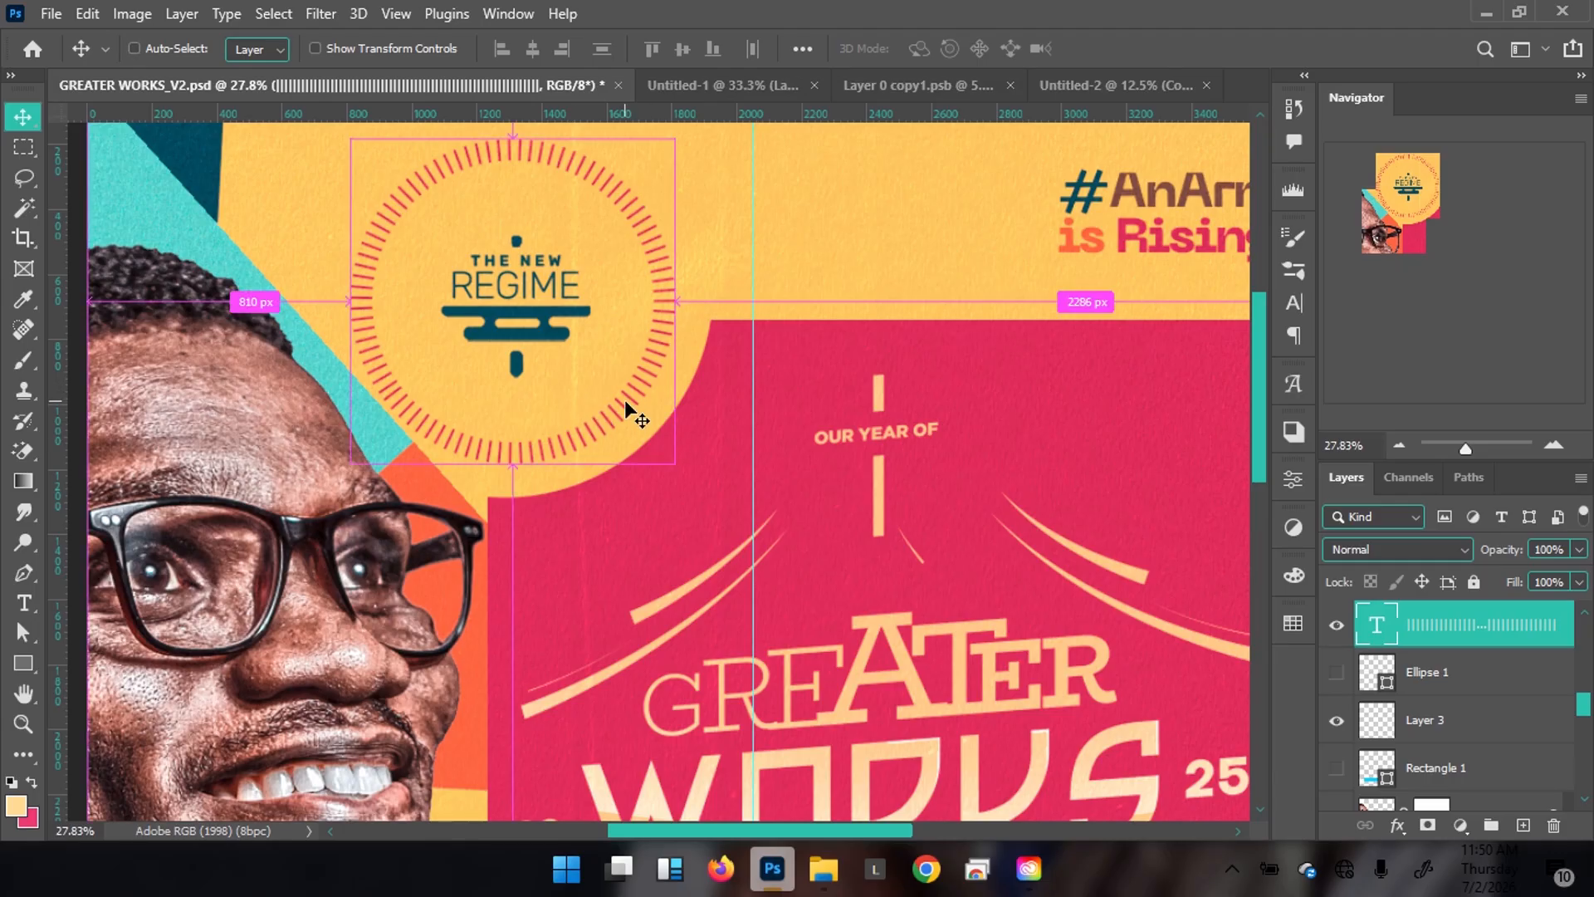
key("ctrl+minus")
key("ctrl+minus")
key("ctrl+minus")
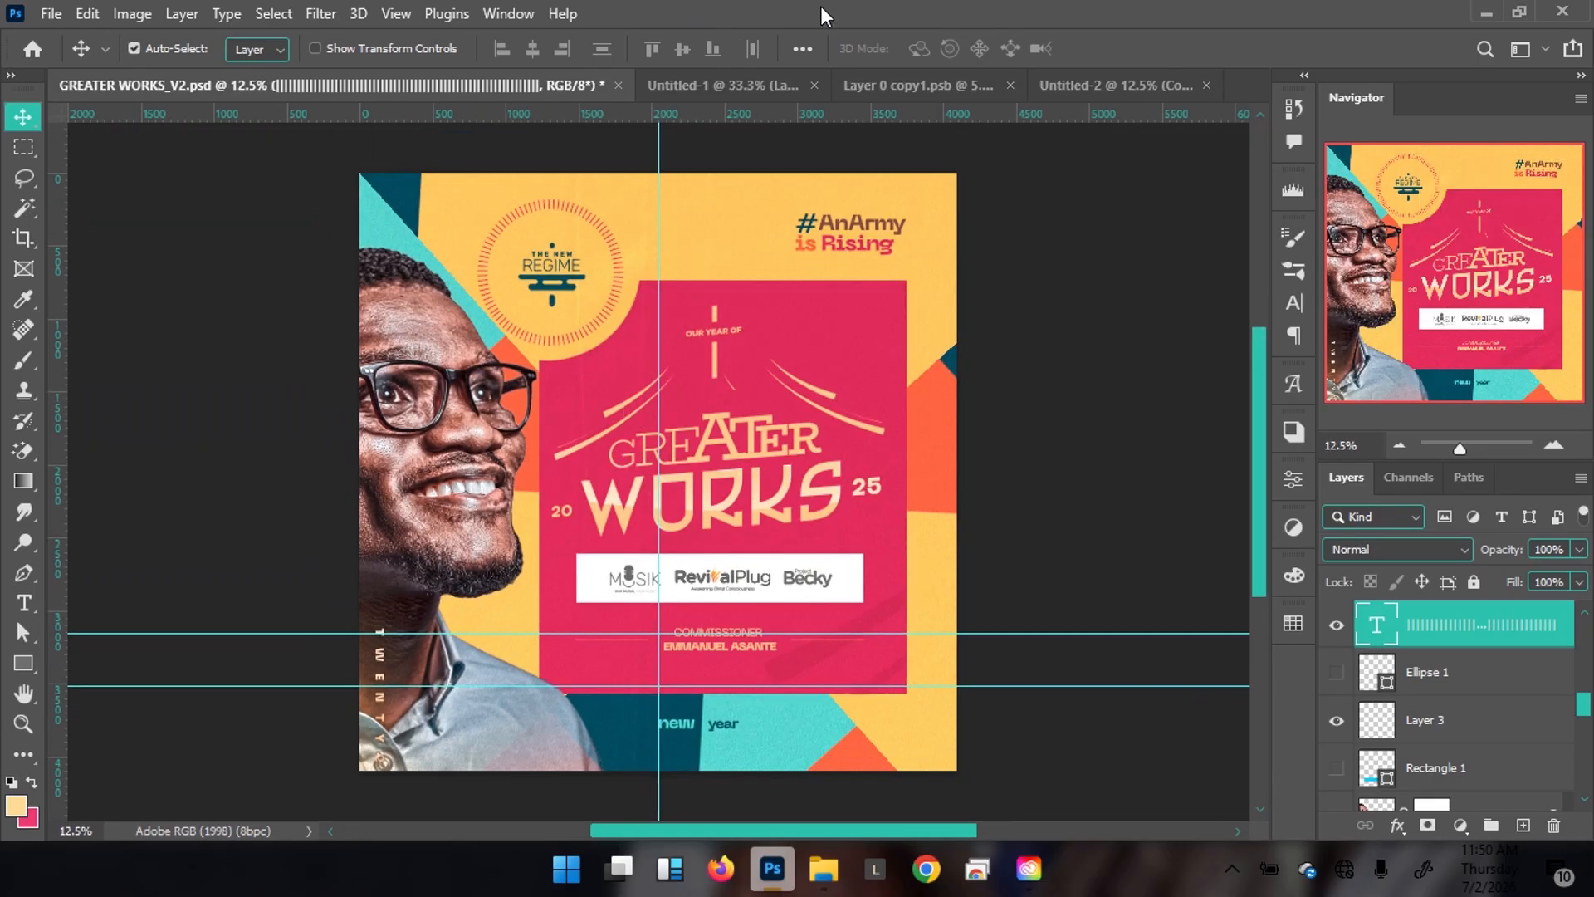
left_click(1081, 82)
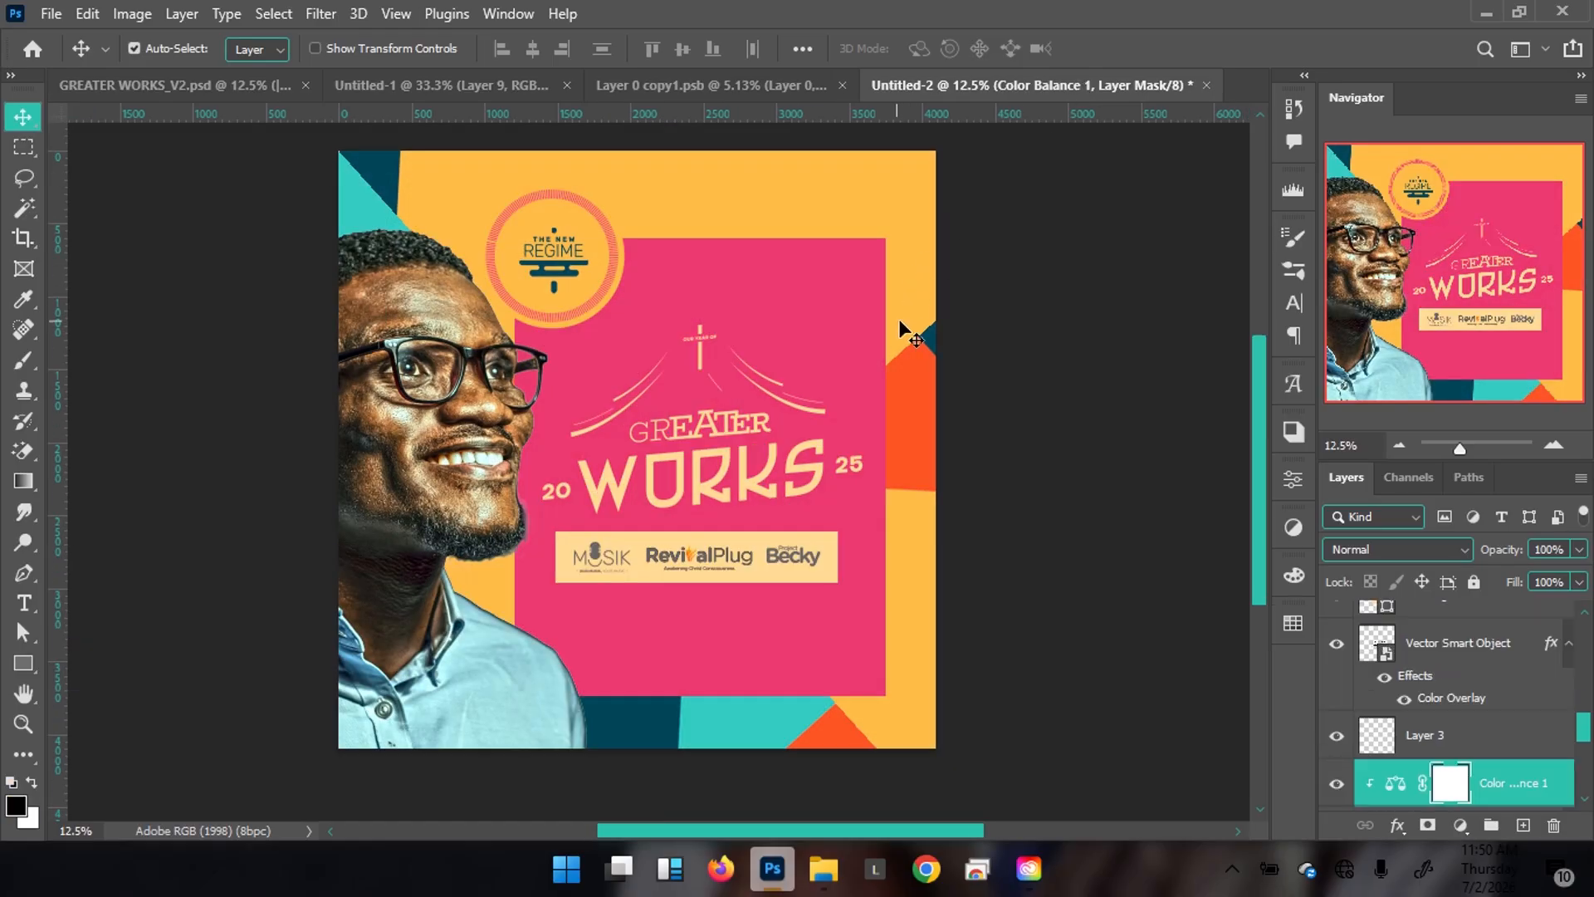
left_click(264, 82)
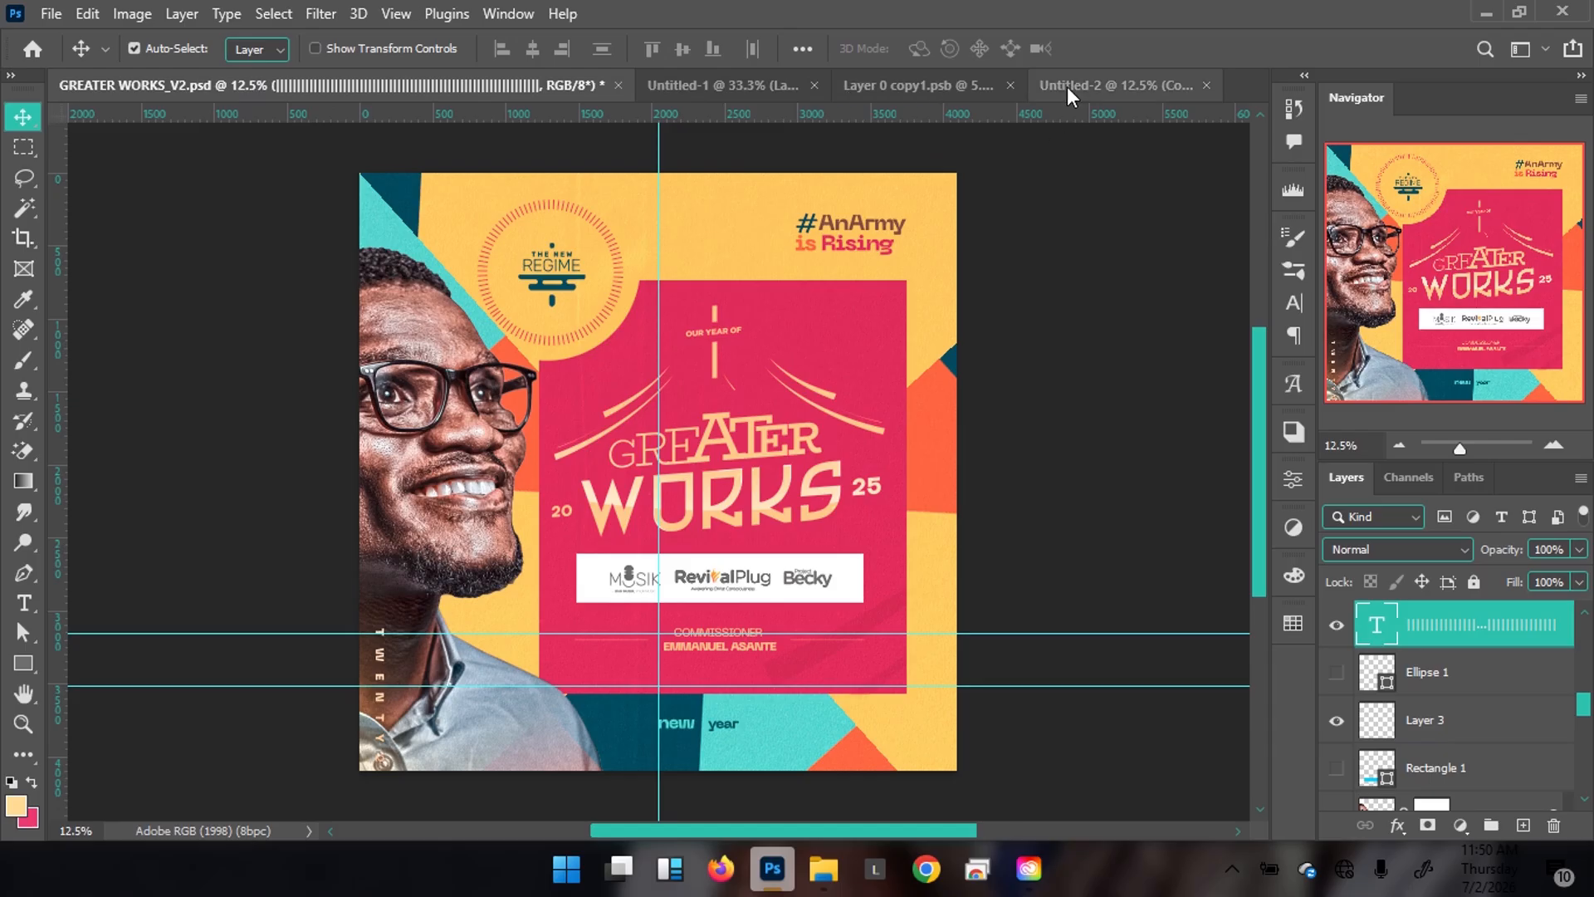
left_click(1082, 81)
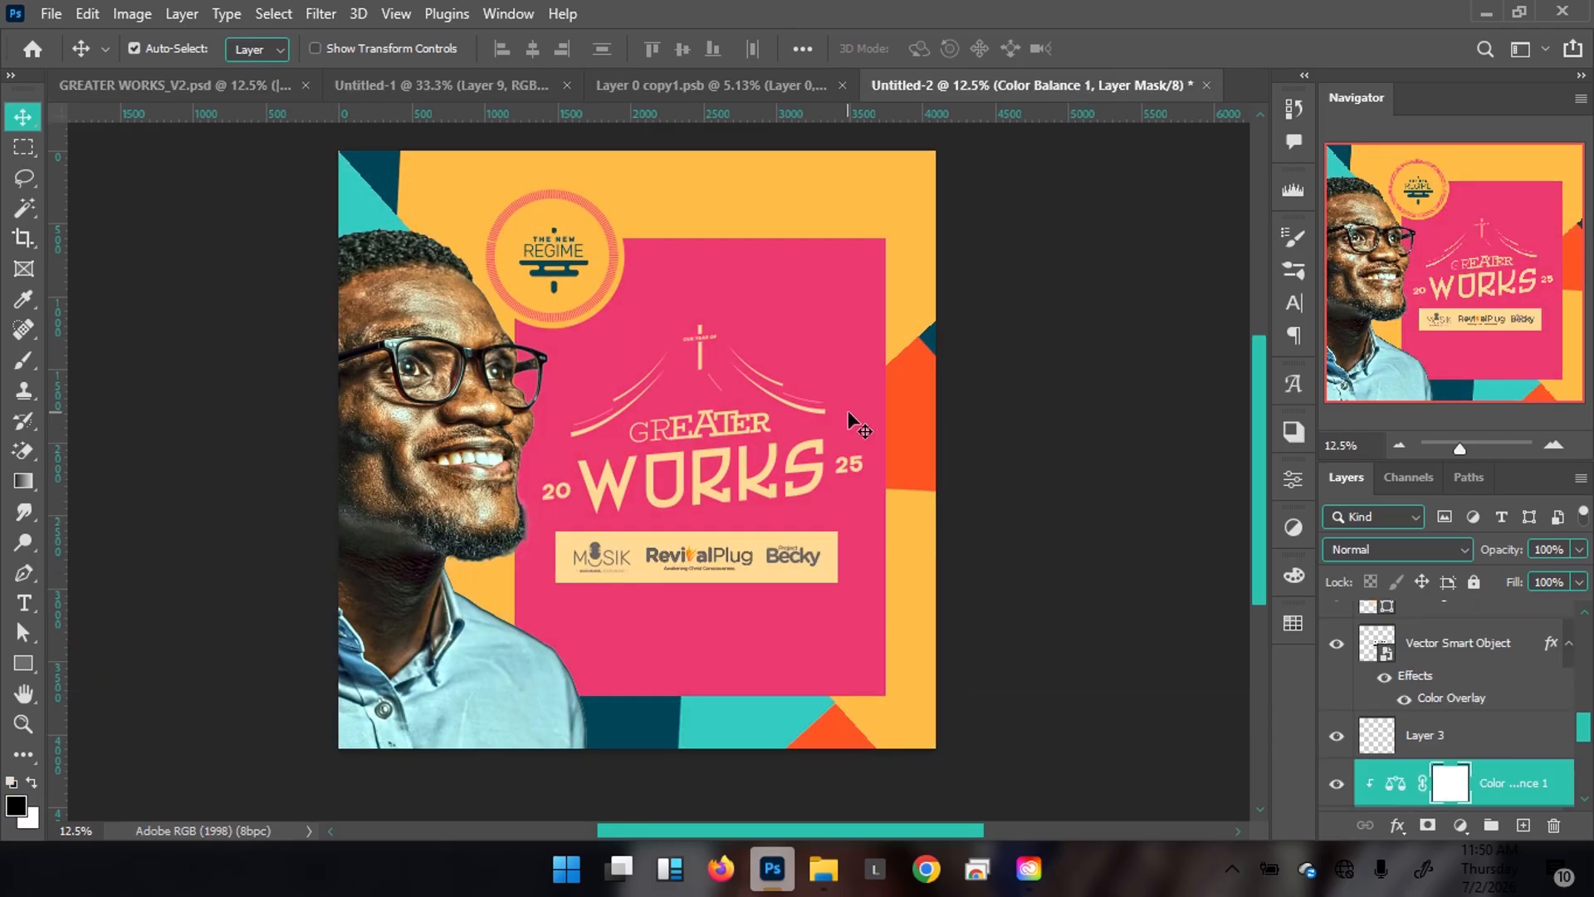
Add a new text layer above Layer 8 reading COMMISSIONER with the commissioner's full name on a second line, below the sponsor bar
scroll(1440, 698, "up", 3)
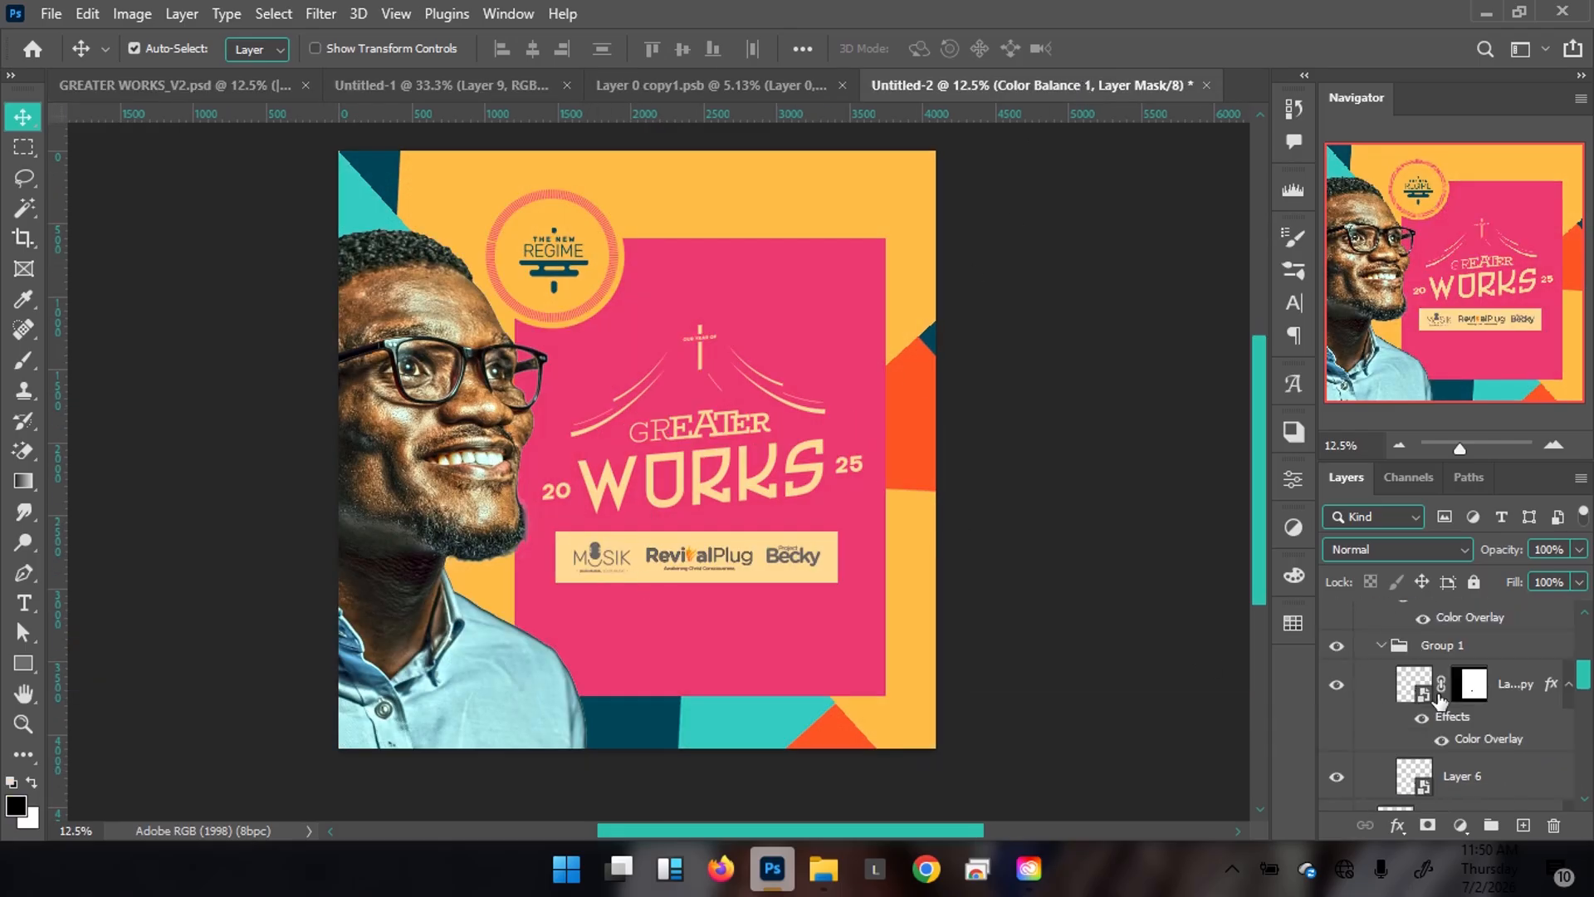
scroll(1440, 697, "up", 3)
left_click(1482, 635)
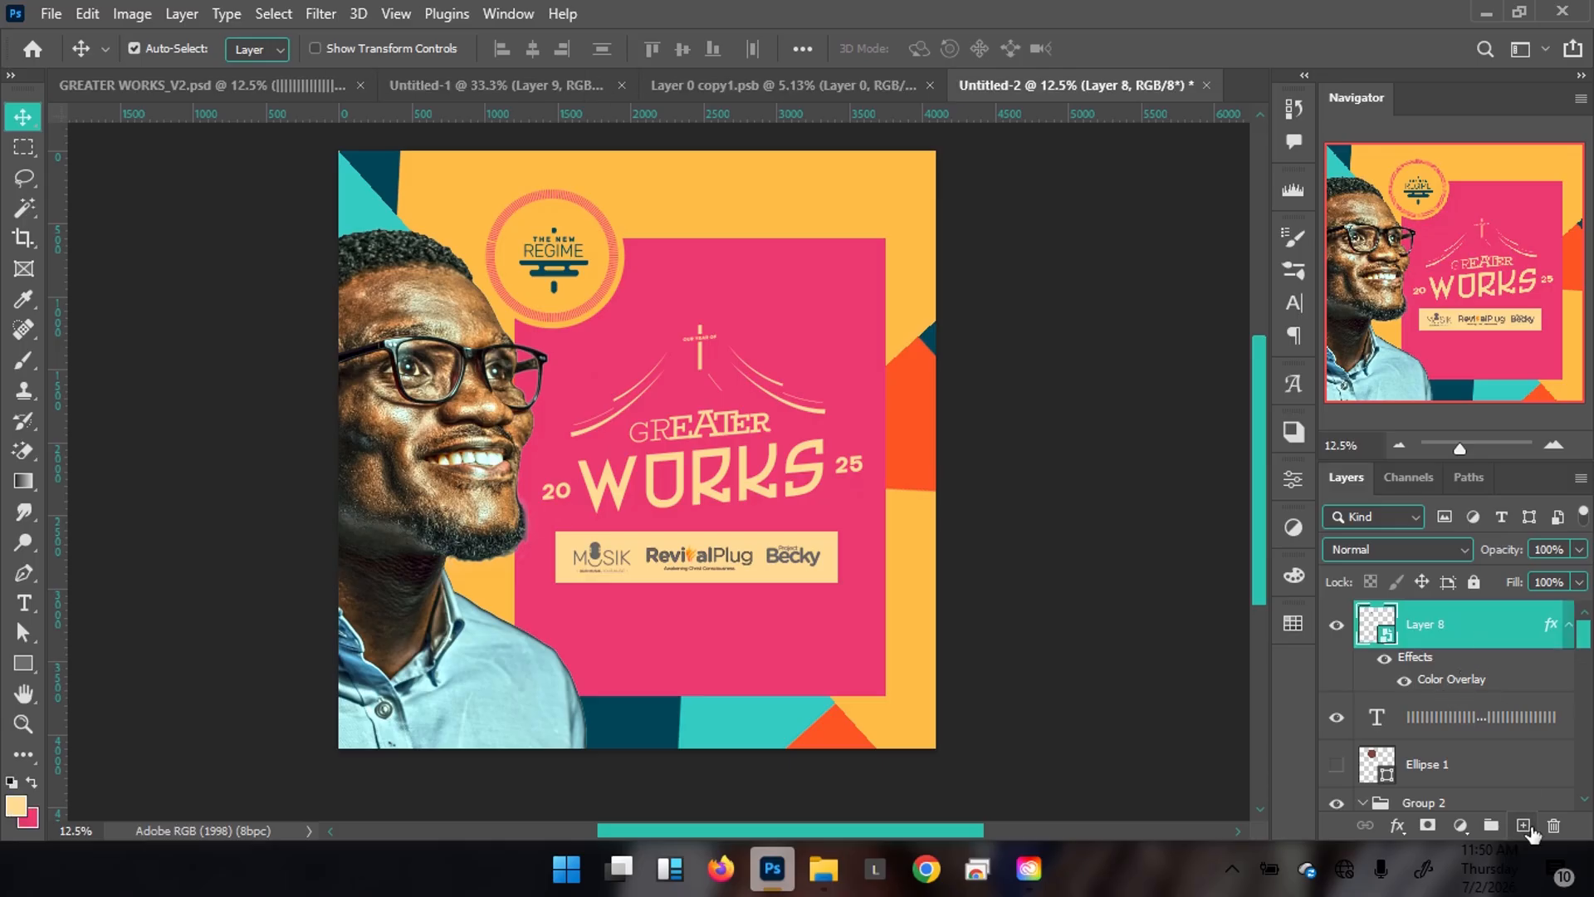
left_click(1524, 827)
key("t")
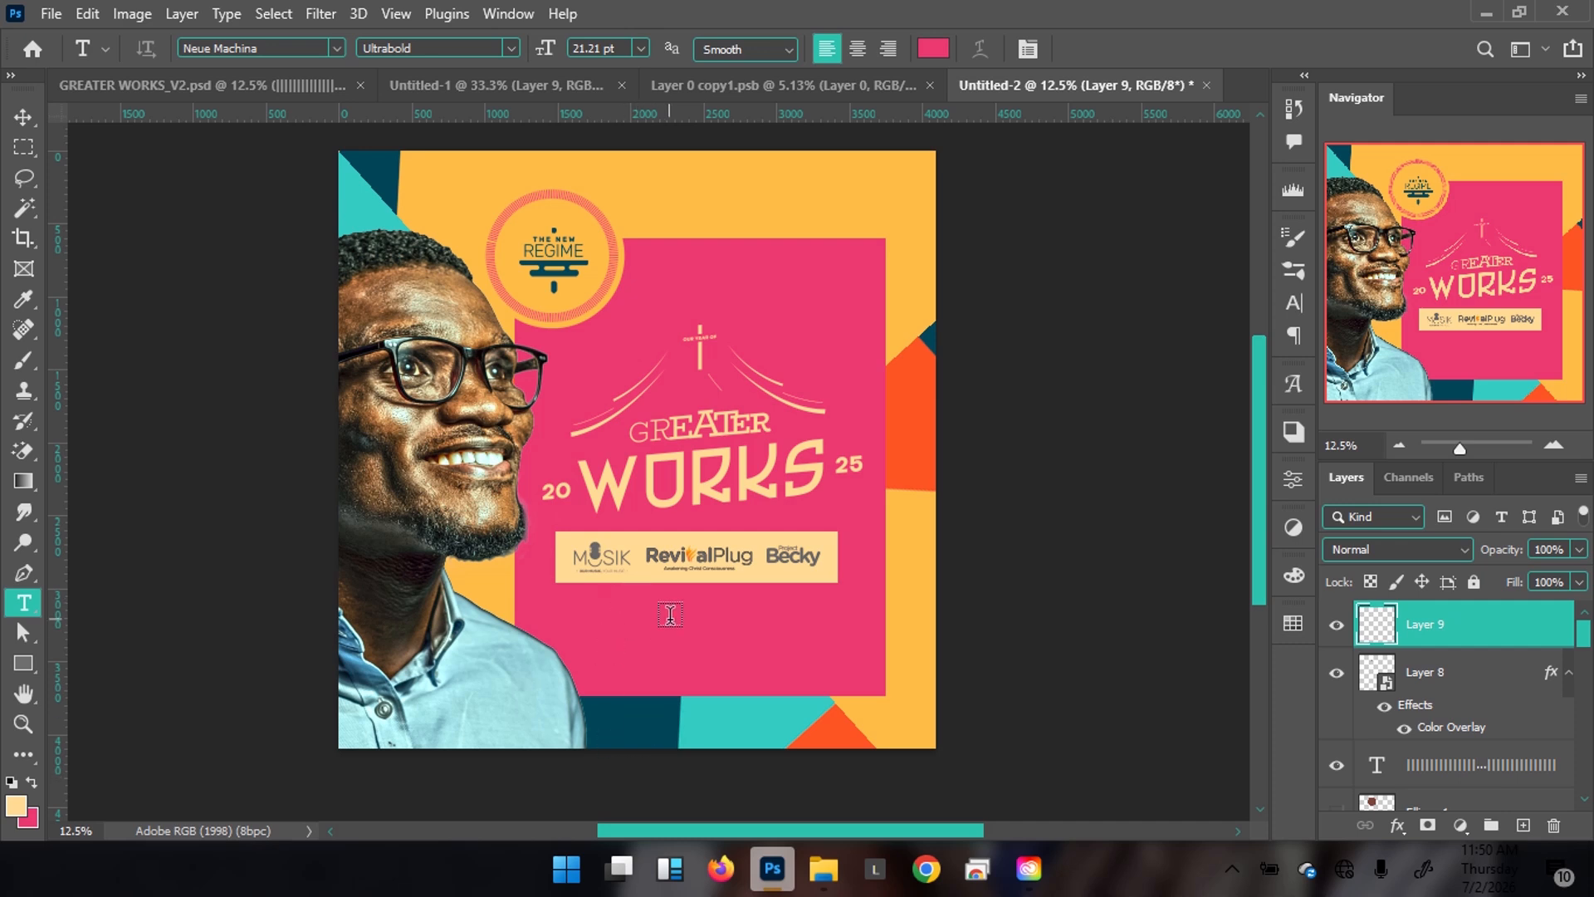
left_click(644, 621)
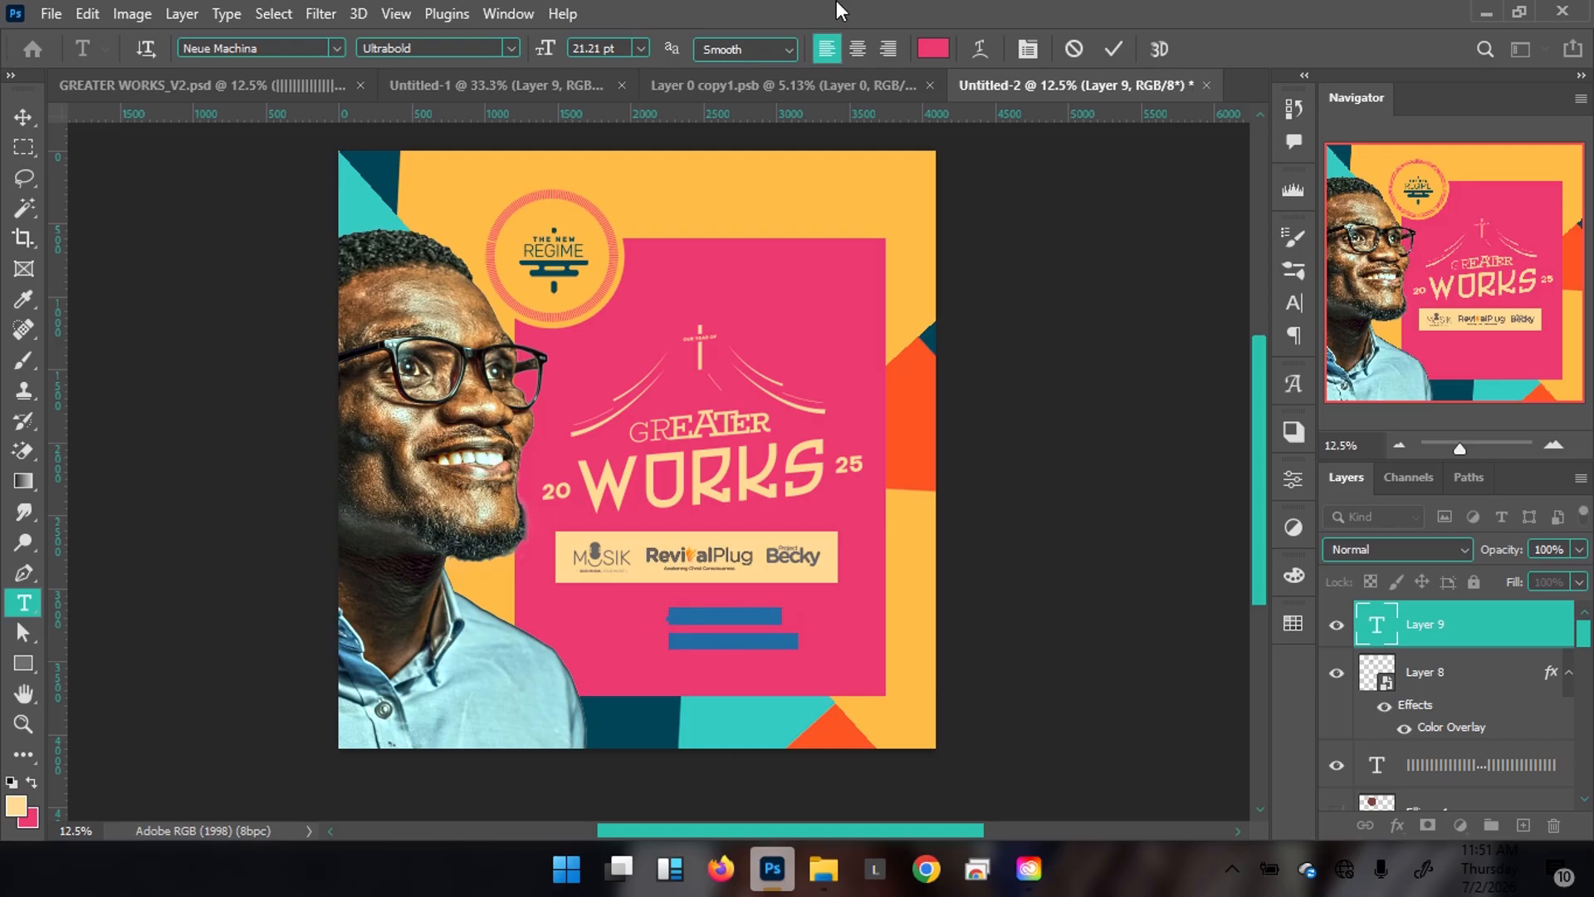
Format the commissioner text with color #f8bb51, centered alignment and 26 pt leading
left_click(928, 52)
left_click(758, 157)
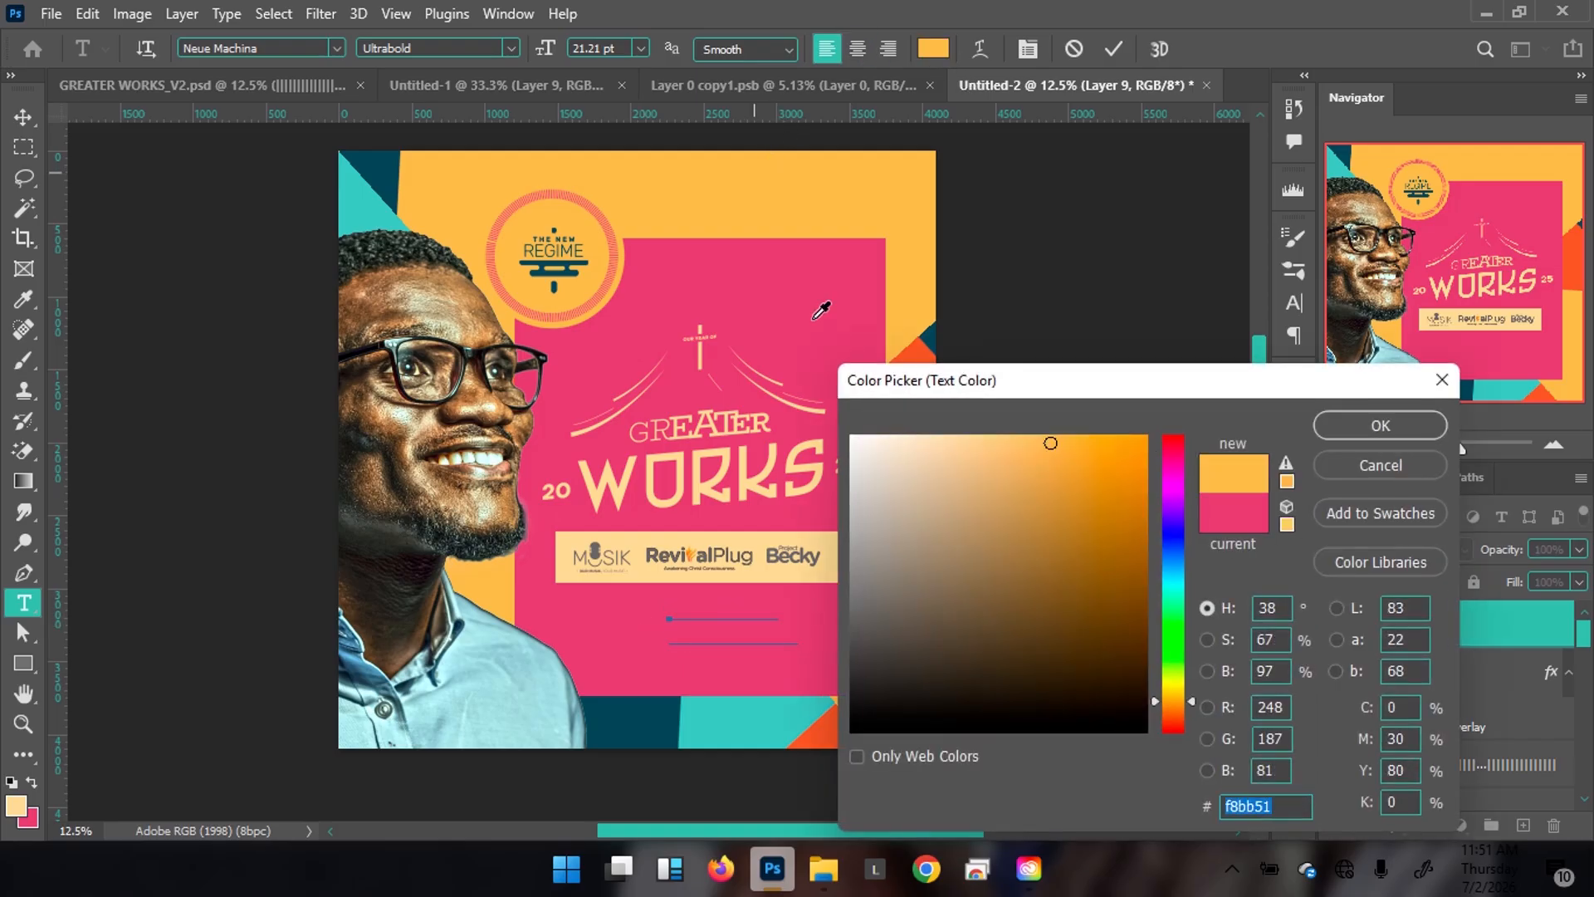
left_click(1374, 428)
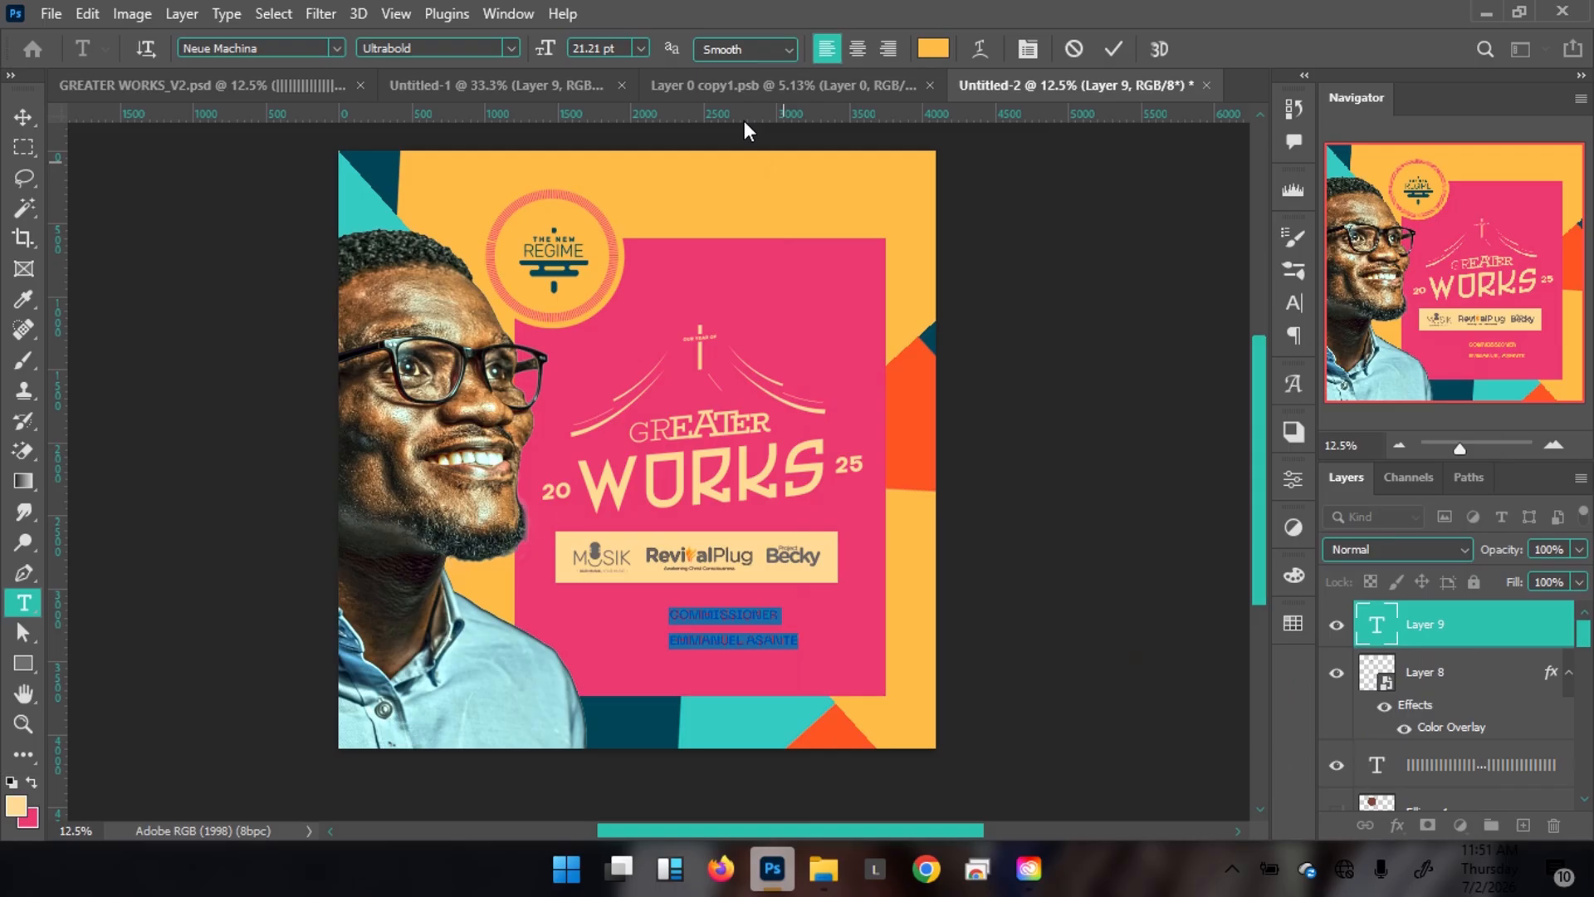
left_click(857, 48)
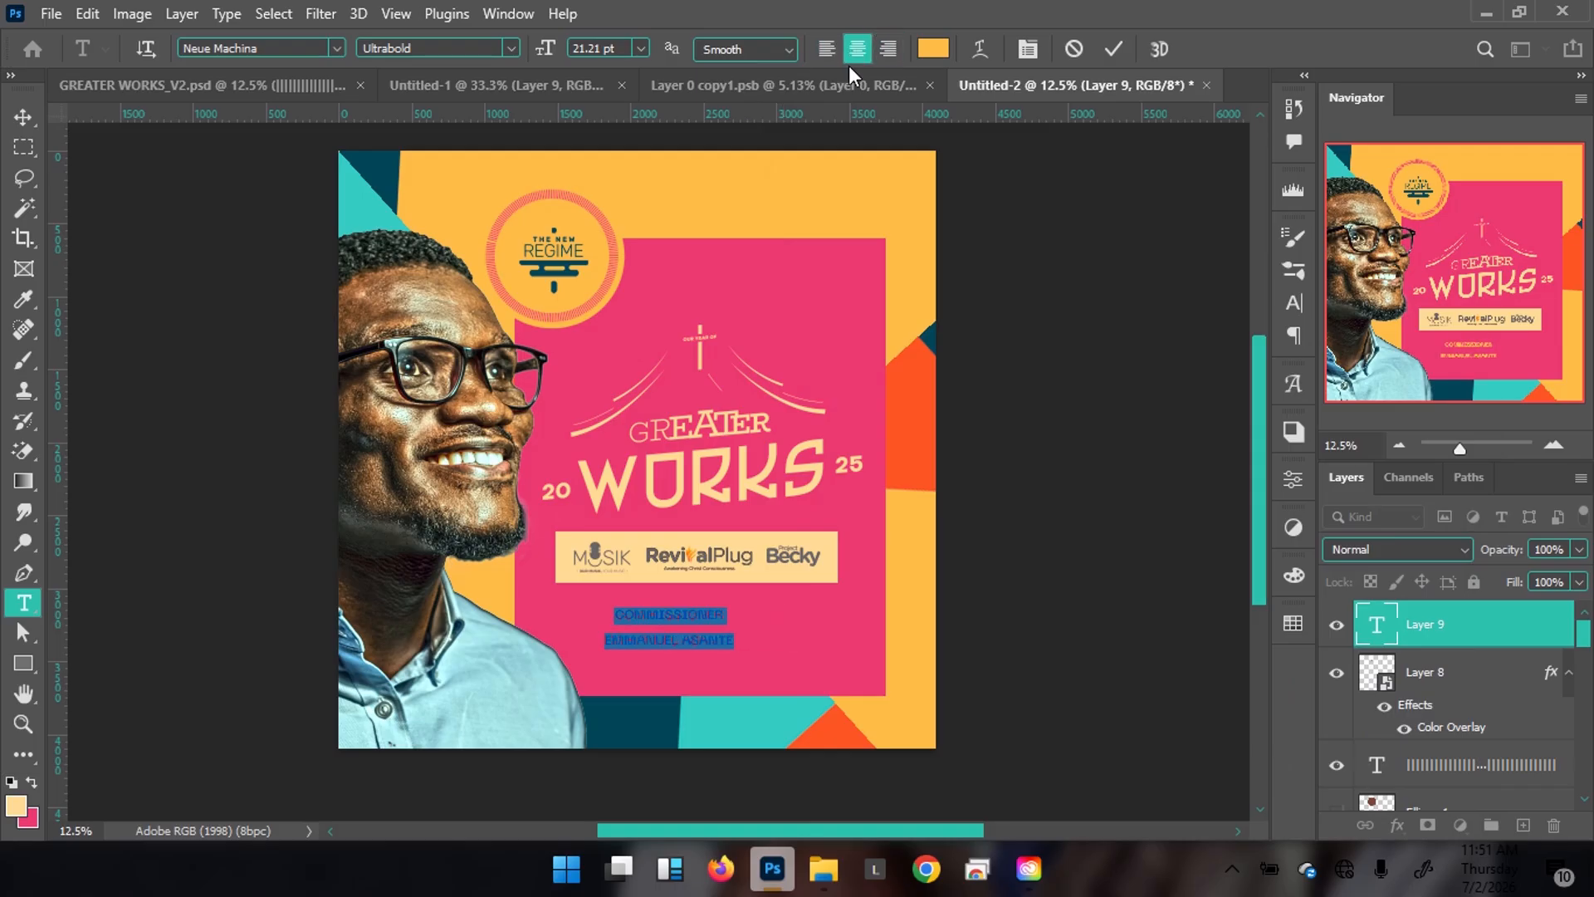
left_click(1028, 48)
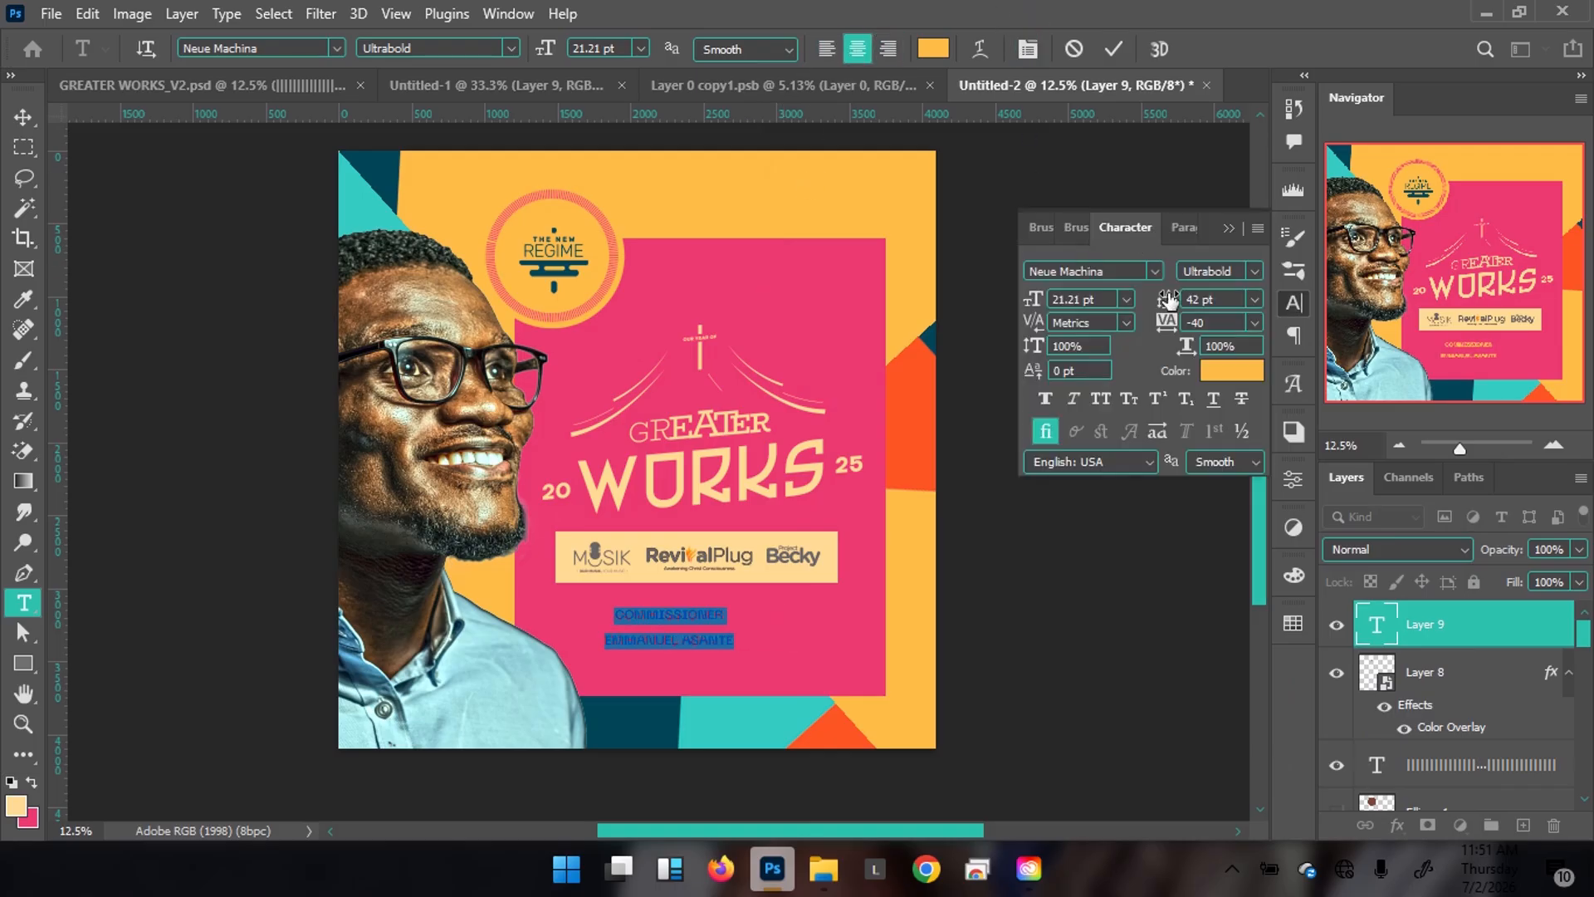
left_click_drag(1174, 306, 1150, 307)
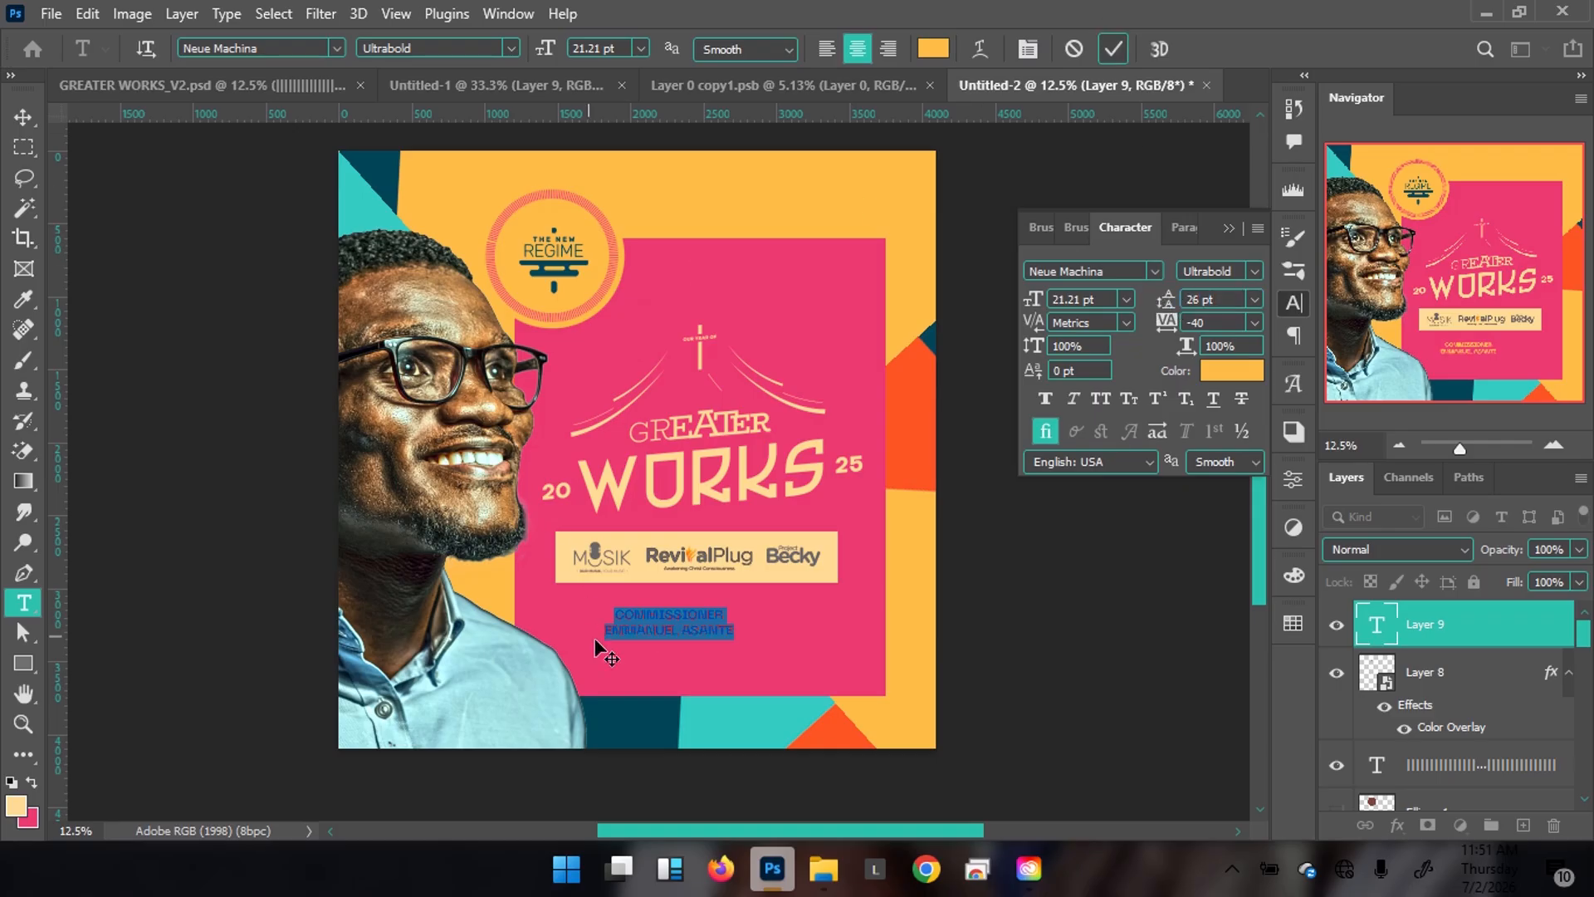
Set the COMMISSIONER line to 18 pt and the name line to 25 pt, and center the text block beneath the sponsor bar
left_click_drag(613, 615, 719, 611)
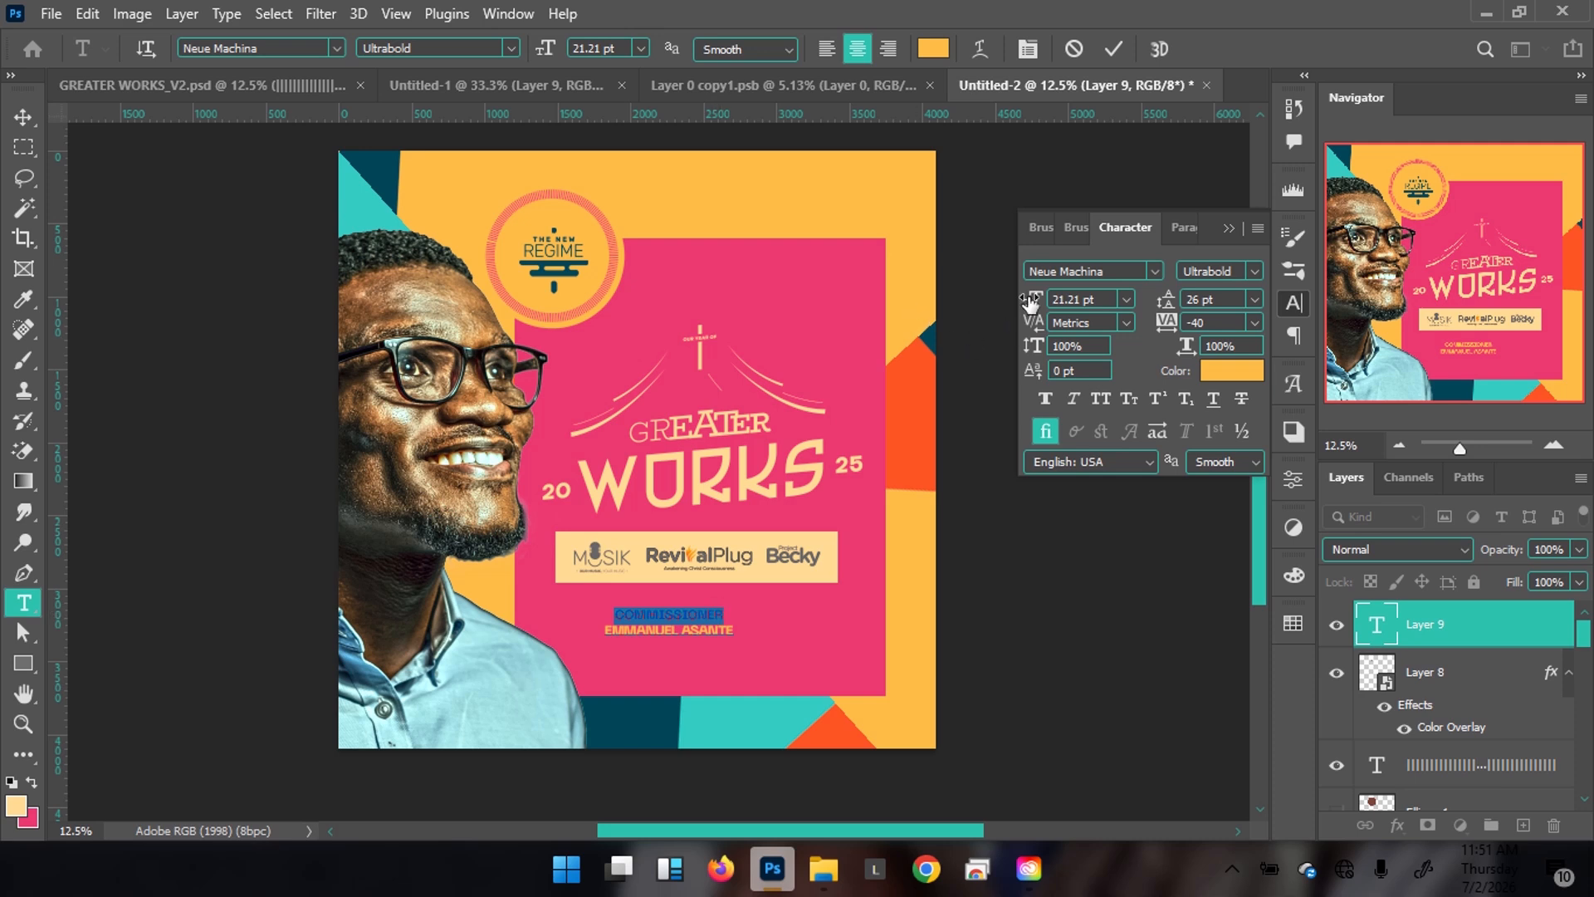
left_click_drag(1029, 301, 1027, 303)
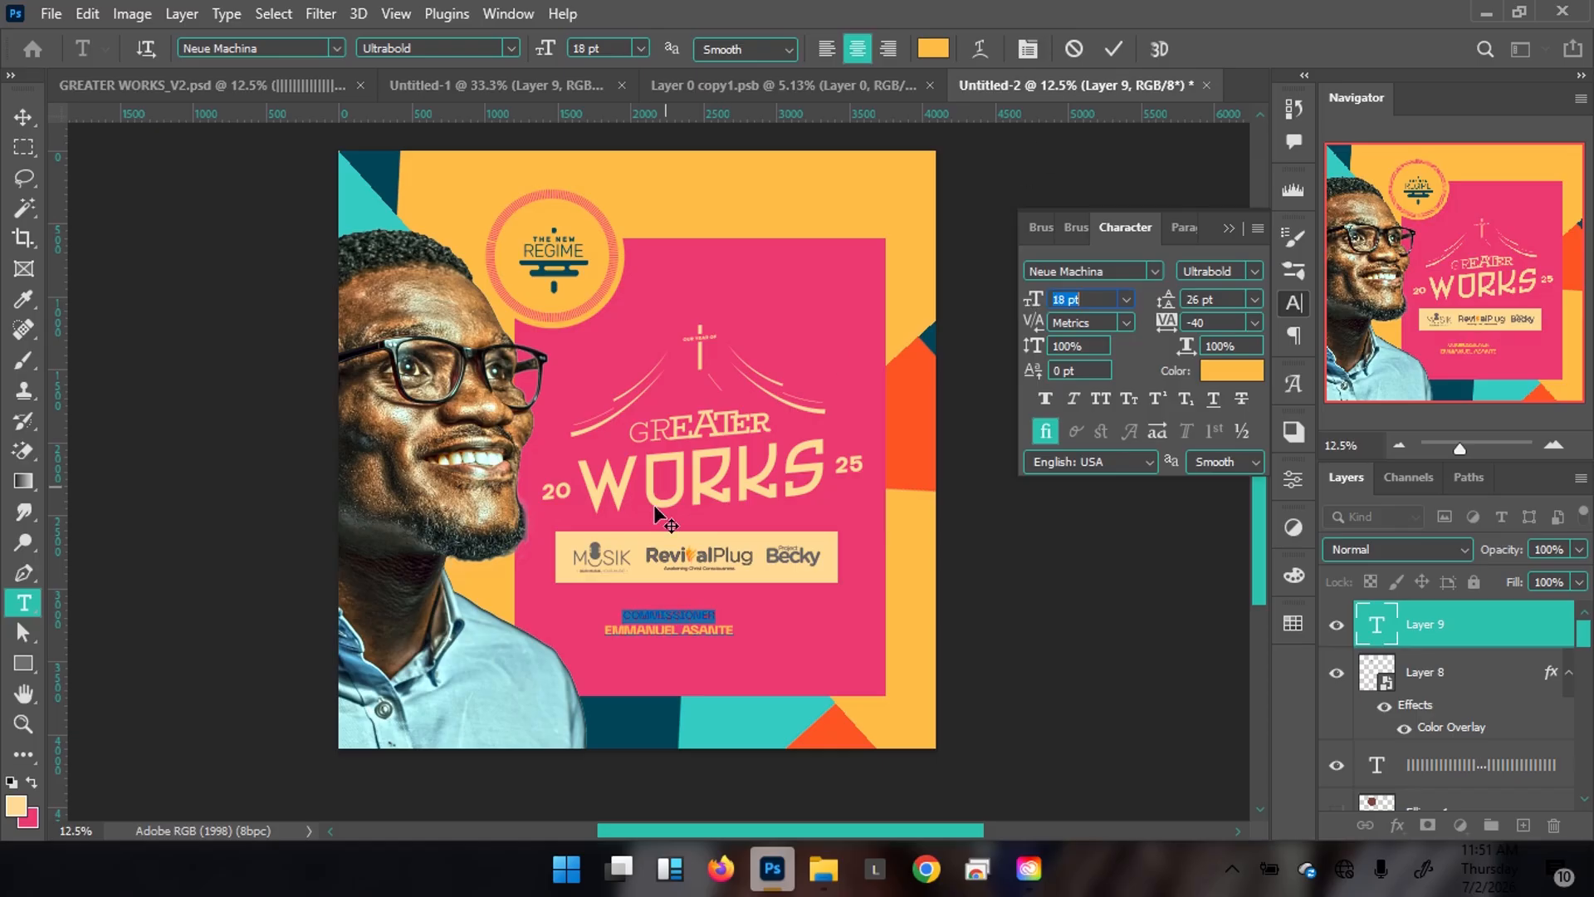
left_click_drag(604, 630, 768, 627)
left_click_drag(1033, 309, 1036, 309)
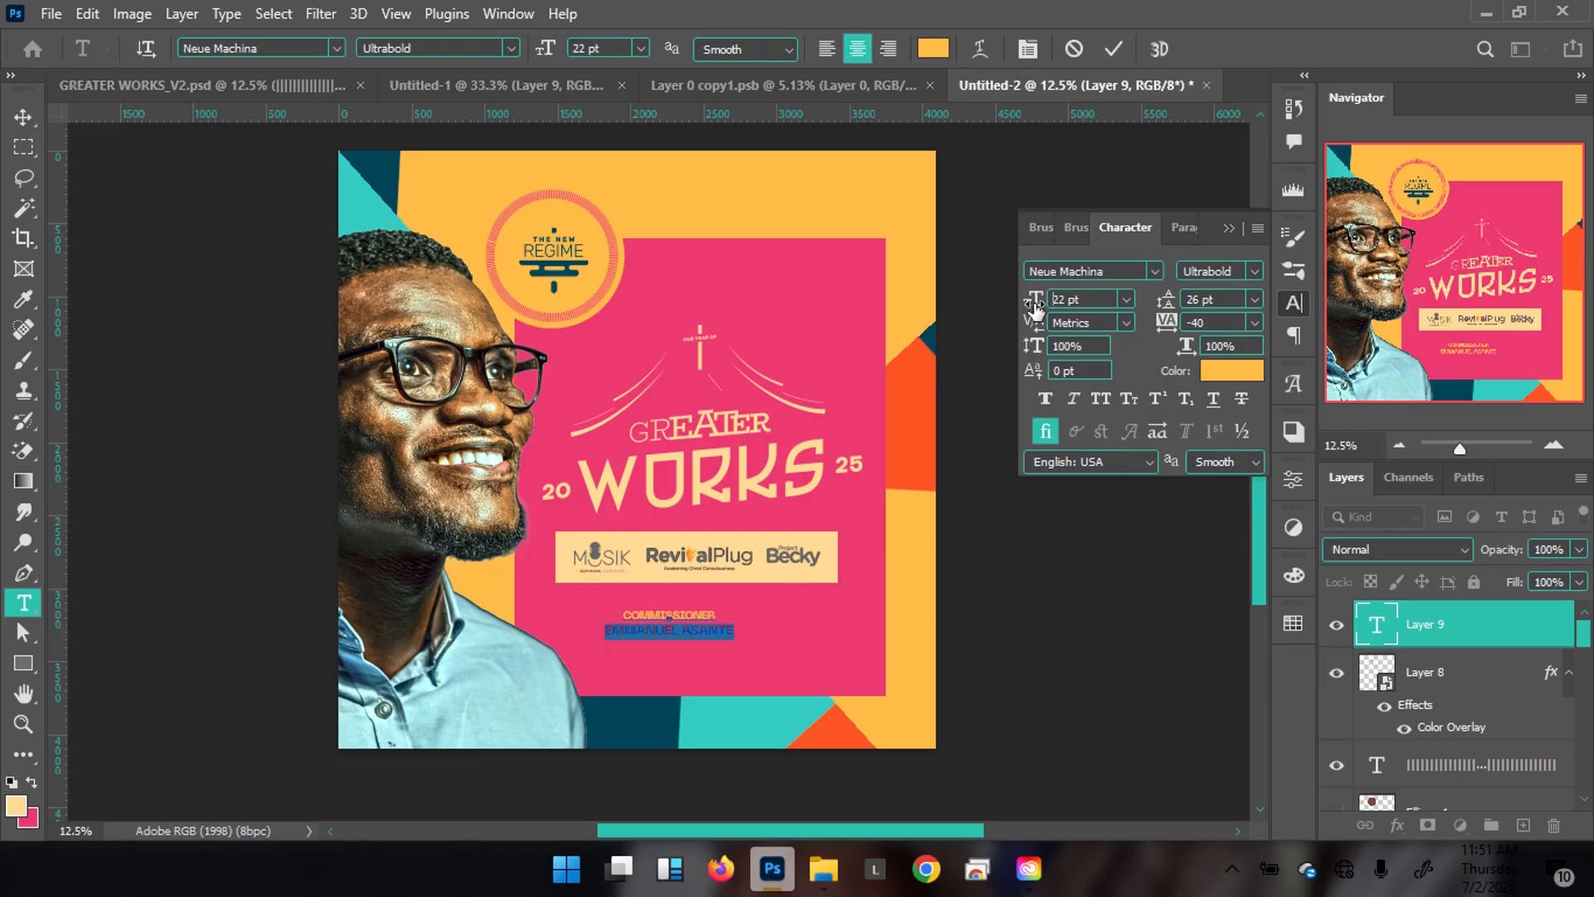
left_click(1109, 50)
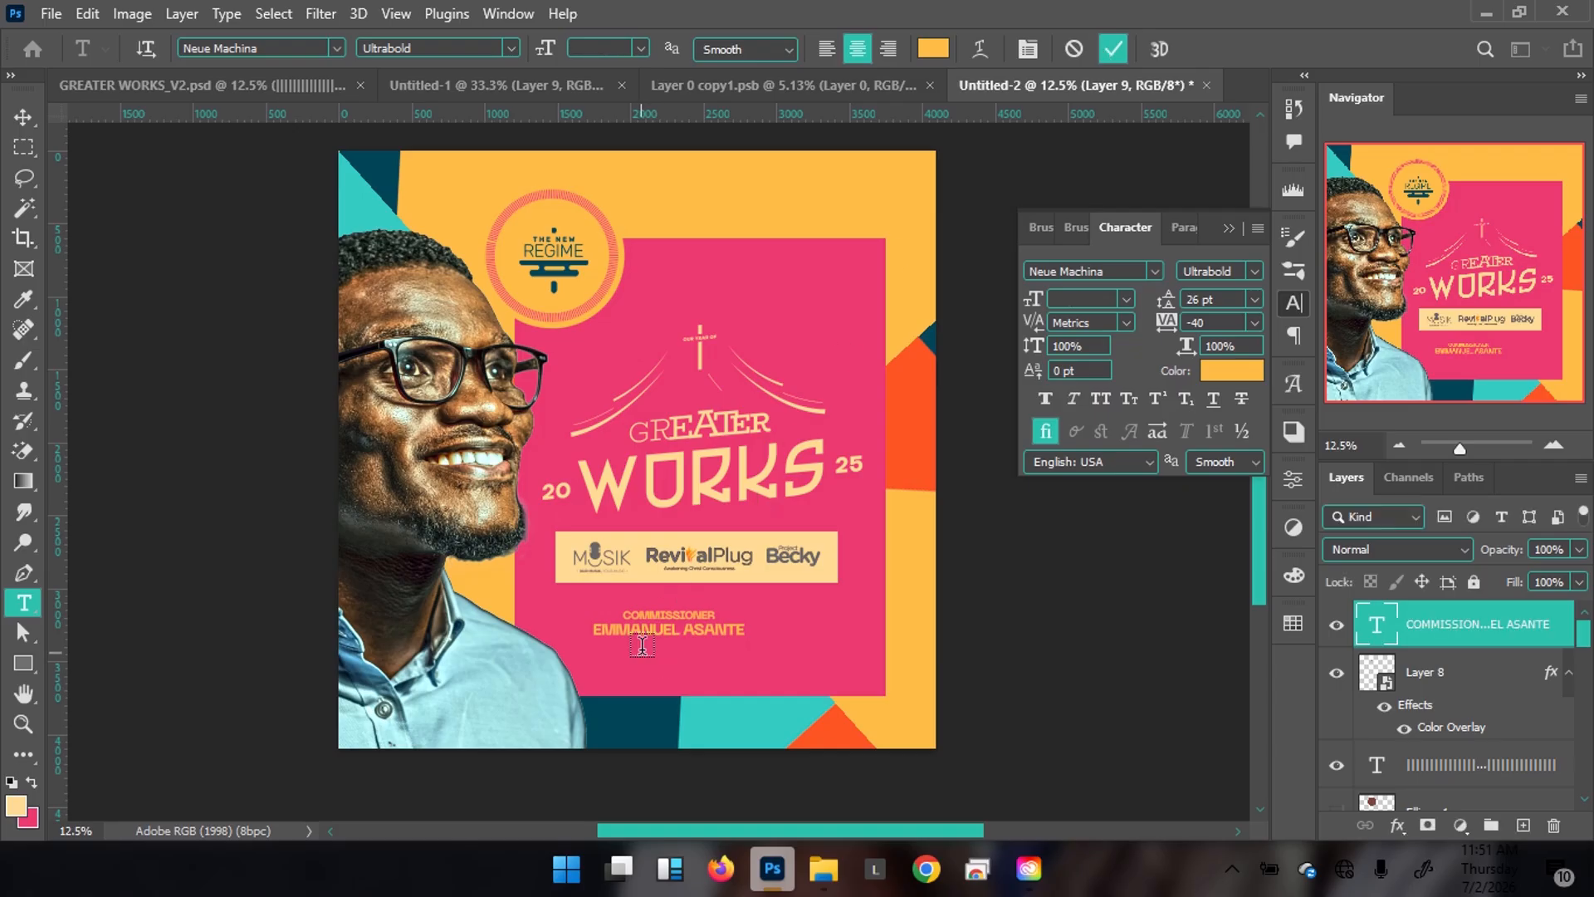
key("v")
left_click_drag(657, 635, 684, 631)
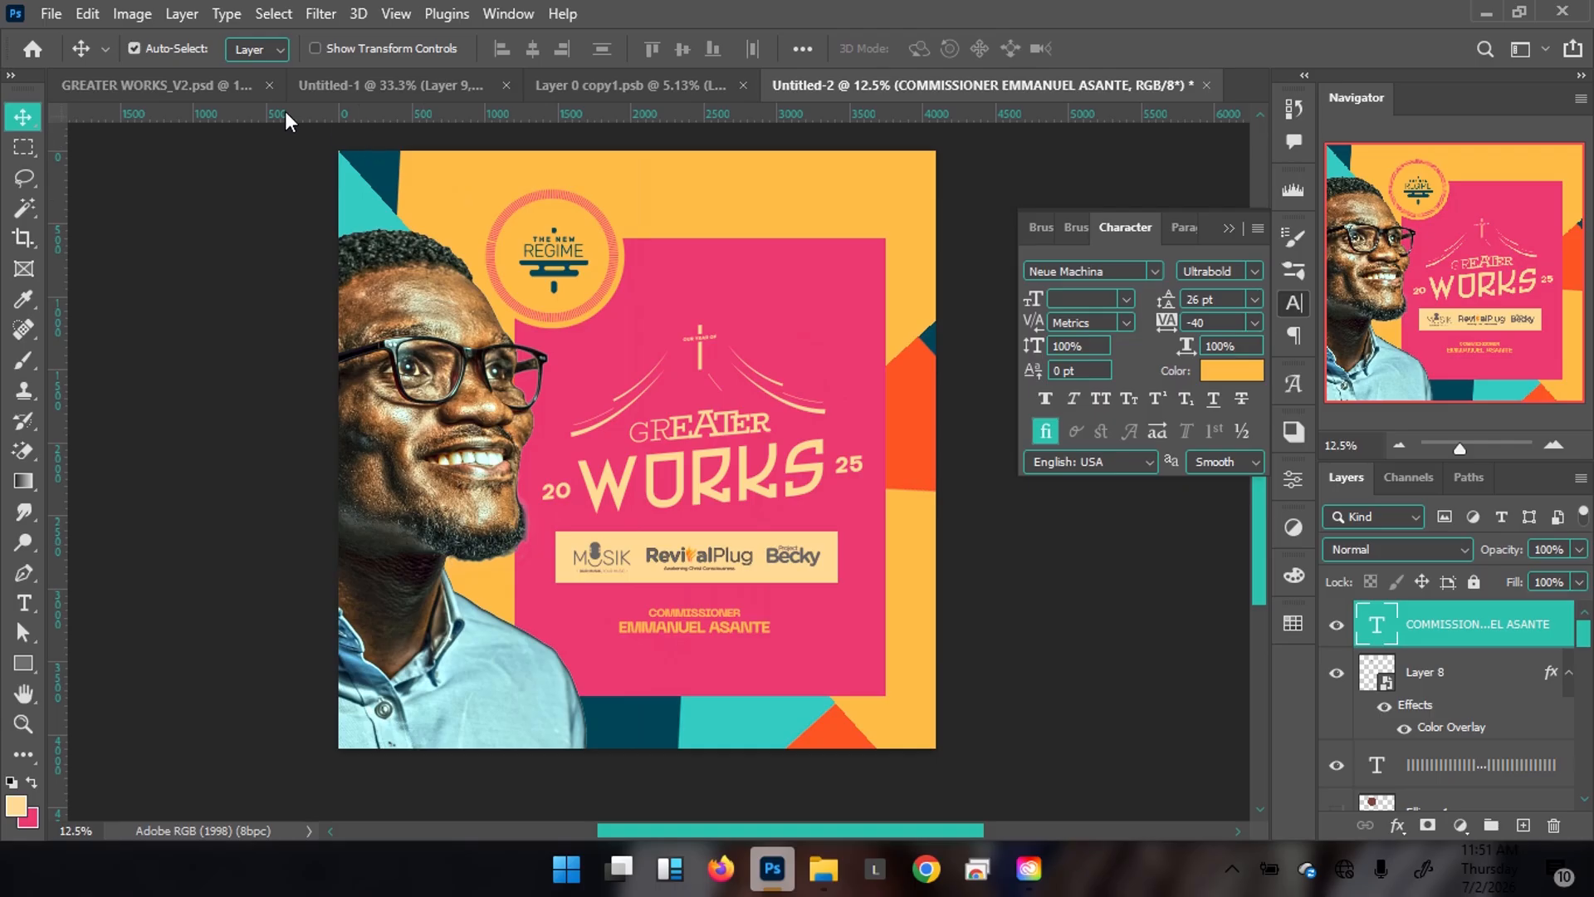
Check the commissioner text in the GREATER WORKS_V2 reference and set the new poster's COMMISSIONER line to the Regular style of Neue Machina
left_click(320, 83)
left_click(166, 87)
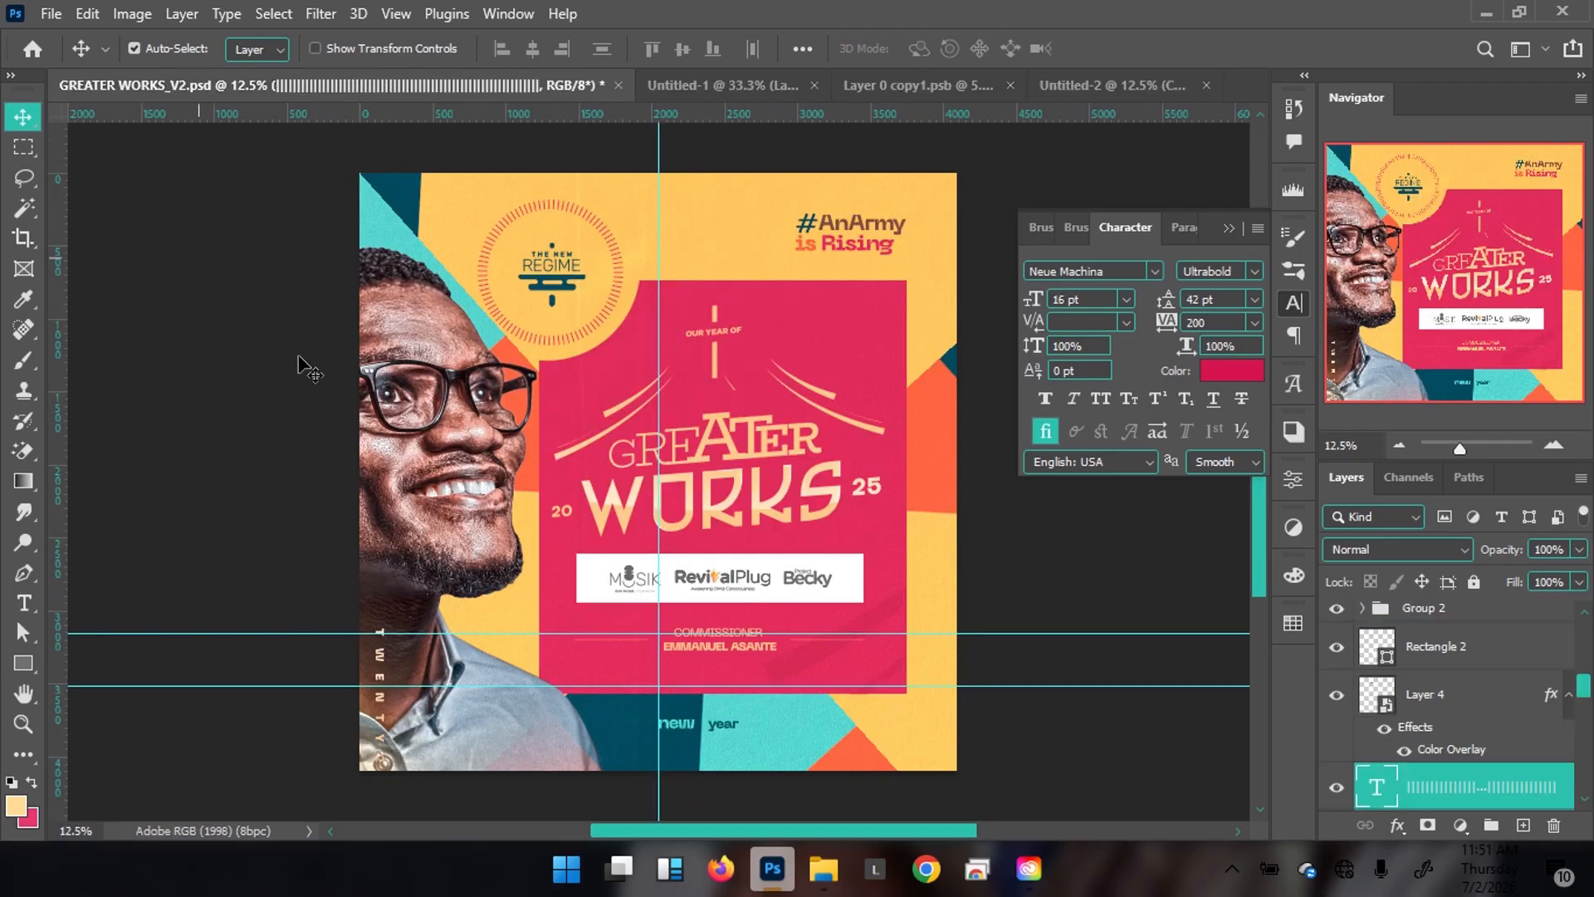
left_click_drag(716, 646, 683, 637)
left_click(694, 605)
left_click(690, 627)
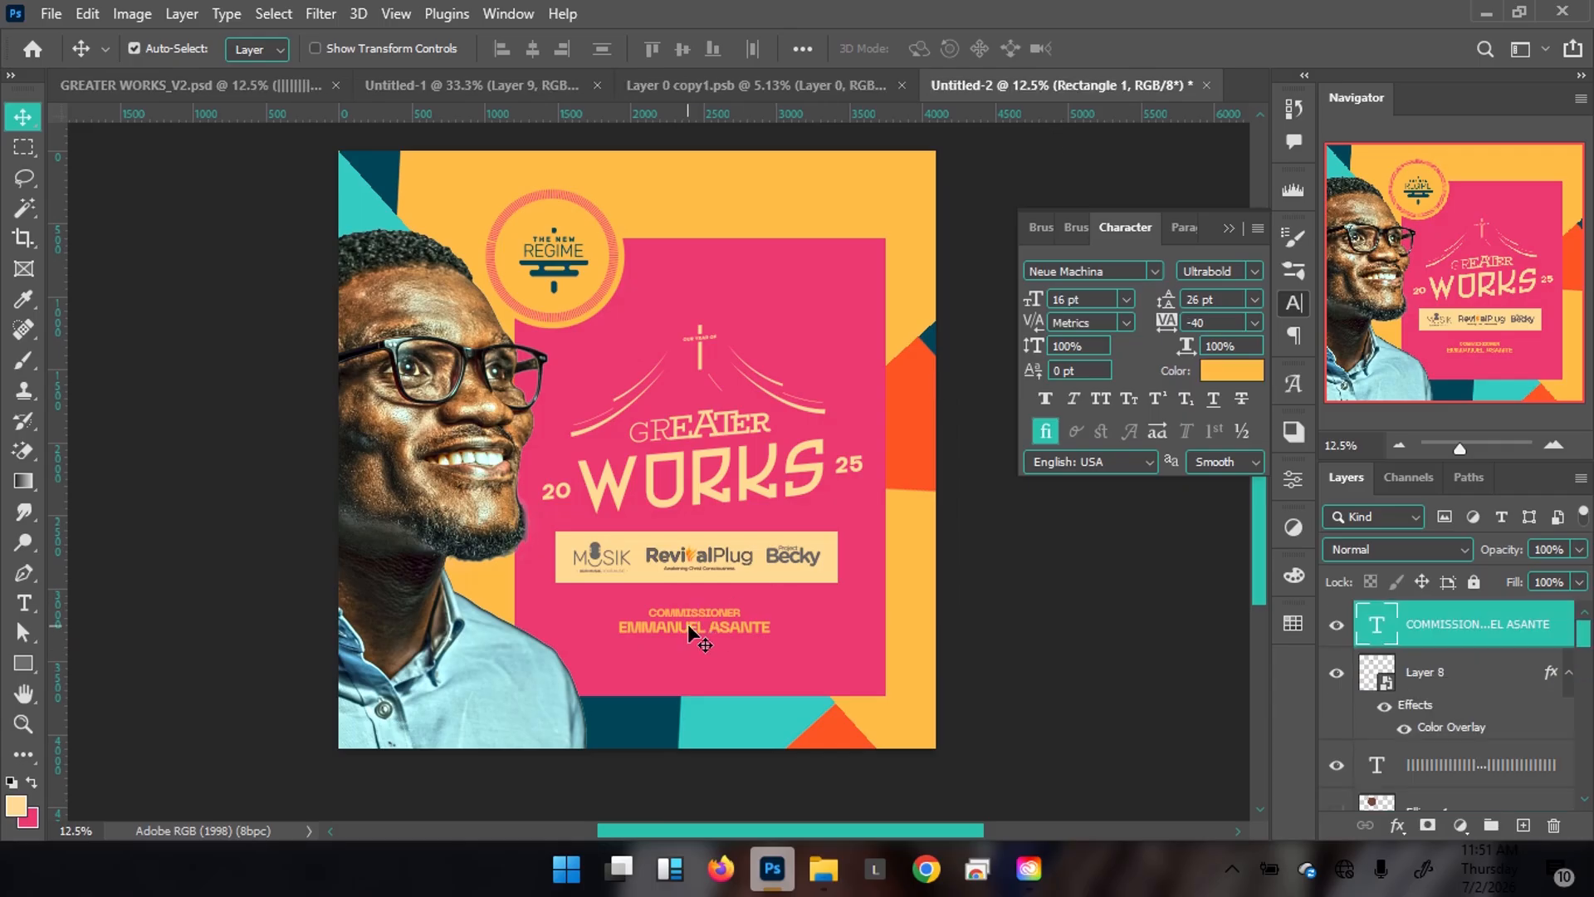
key("ctrl+t")
double_click(690, 632)
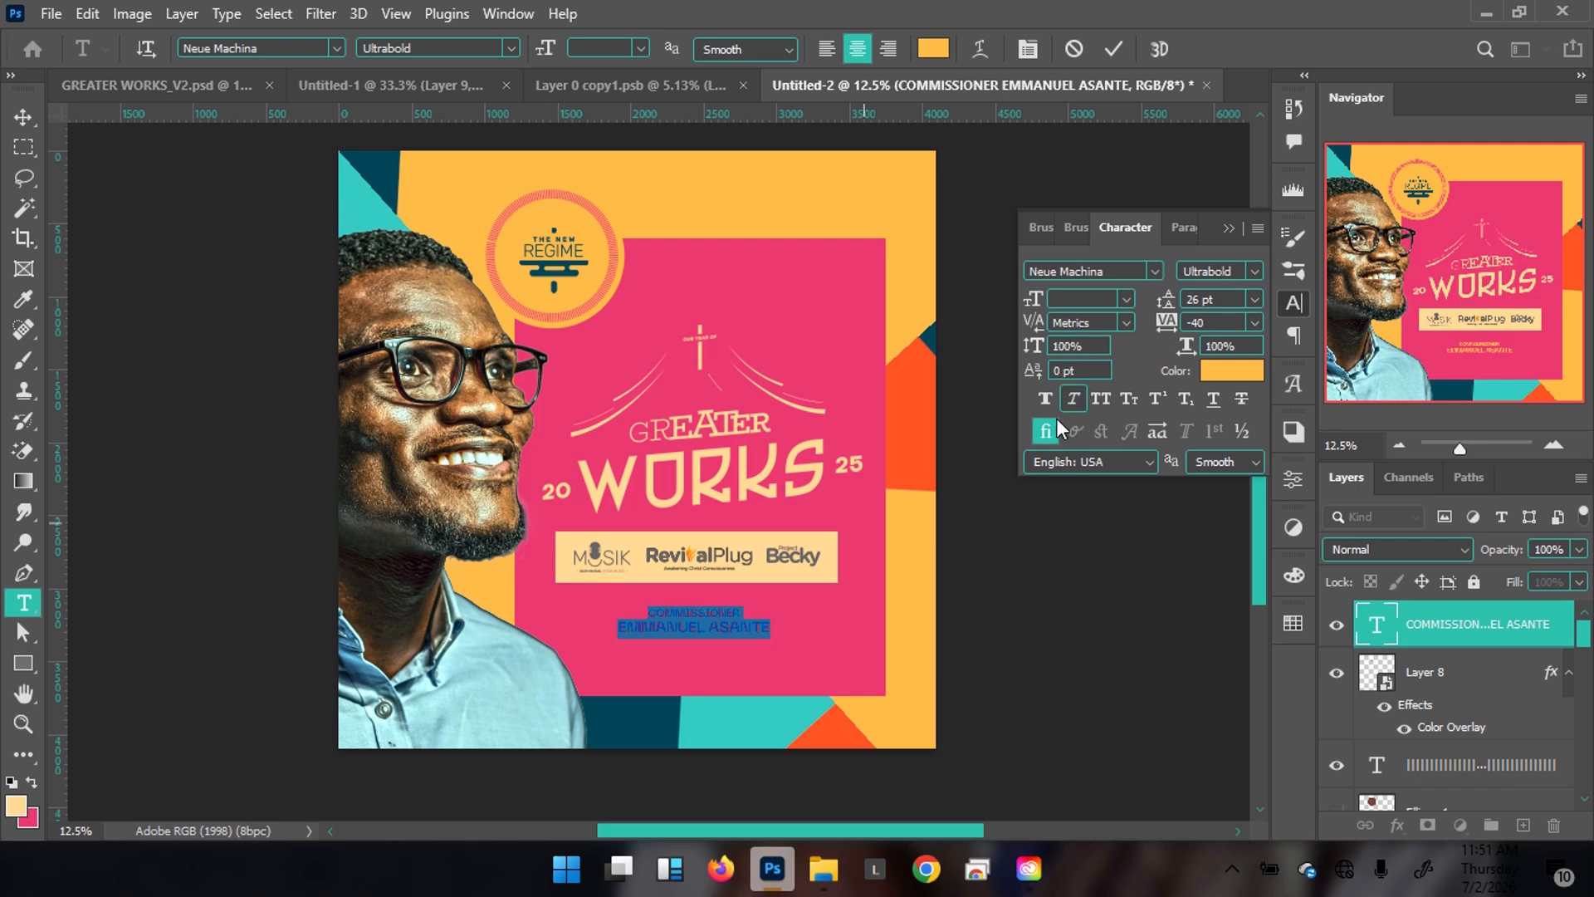
left_click_drag(646, 610, 754, 607)
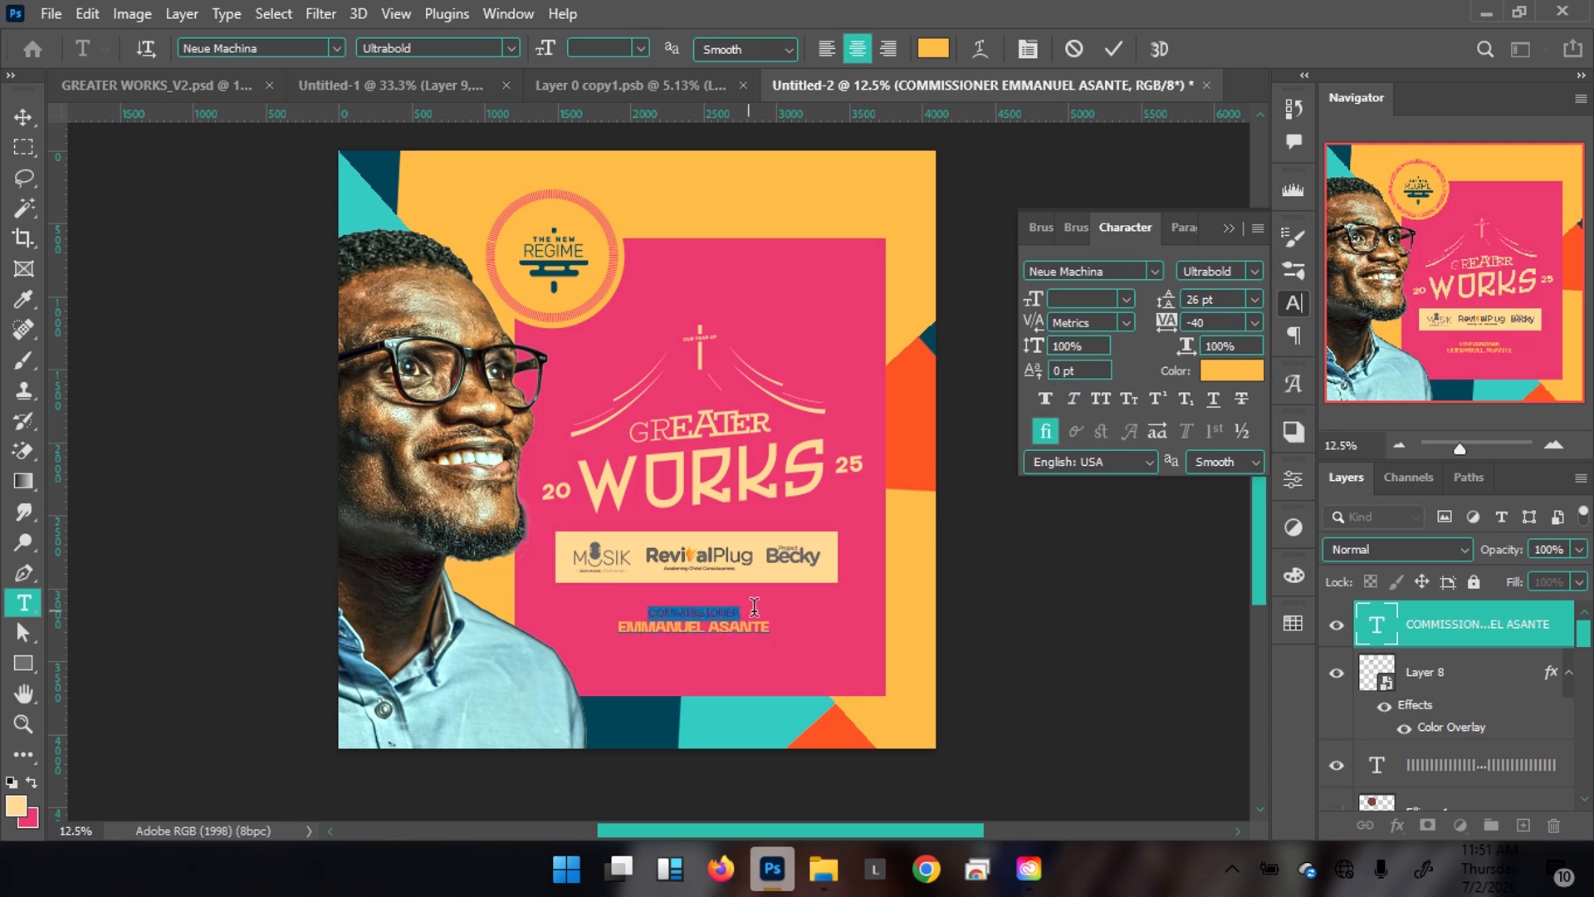
left_click(1255, 271)
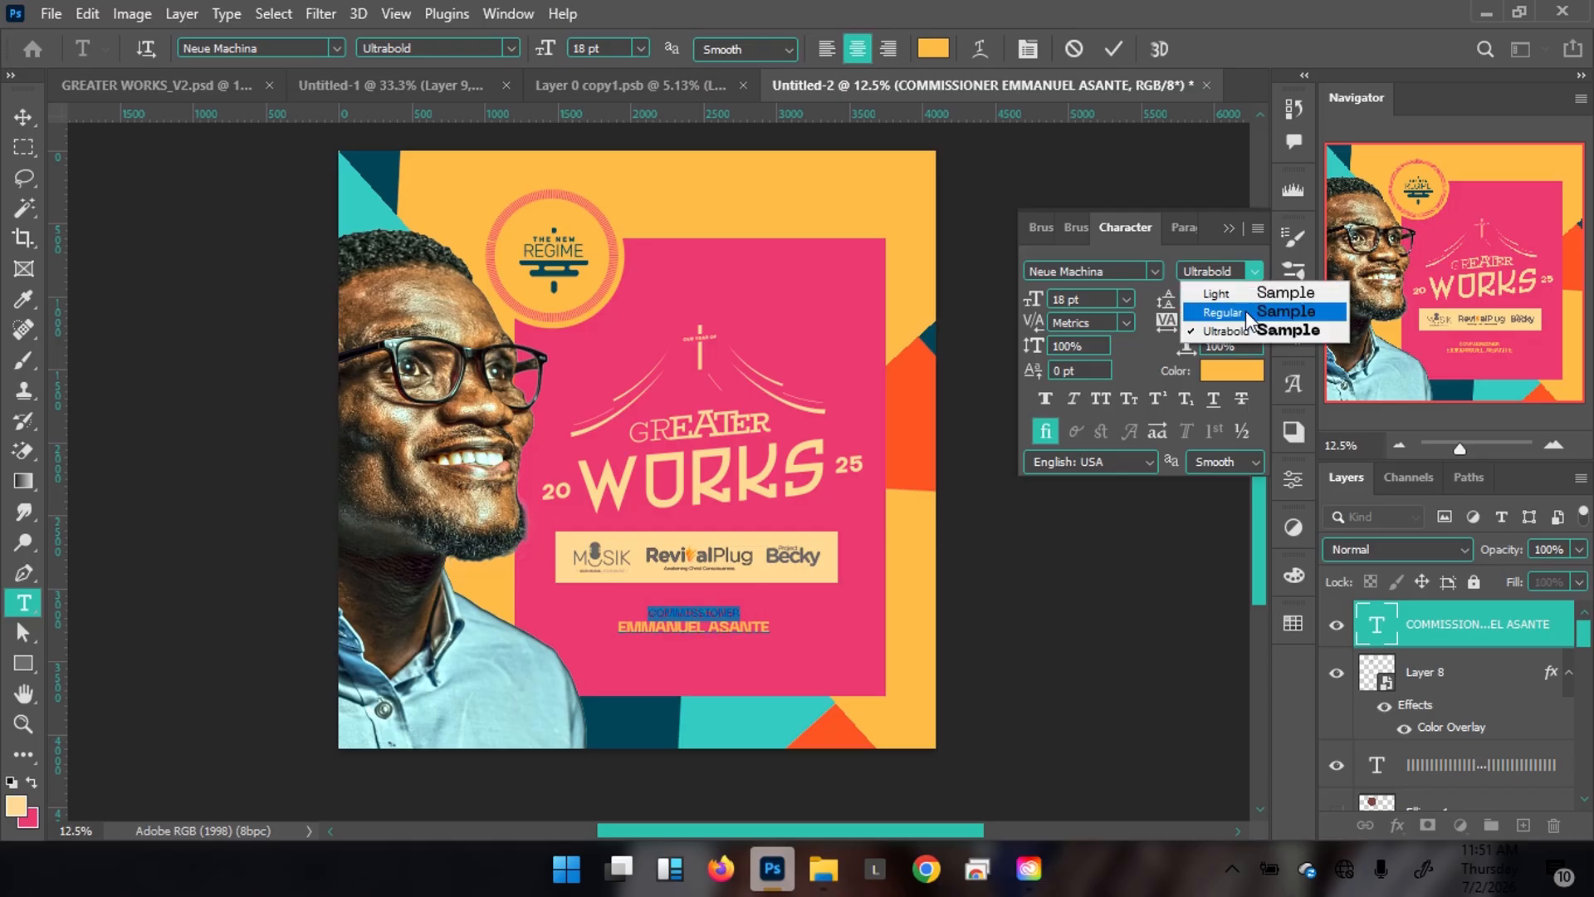
left_click(1248, 314)
left_click(668, 629)
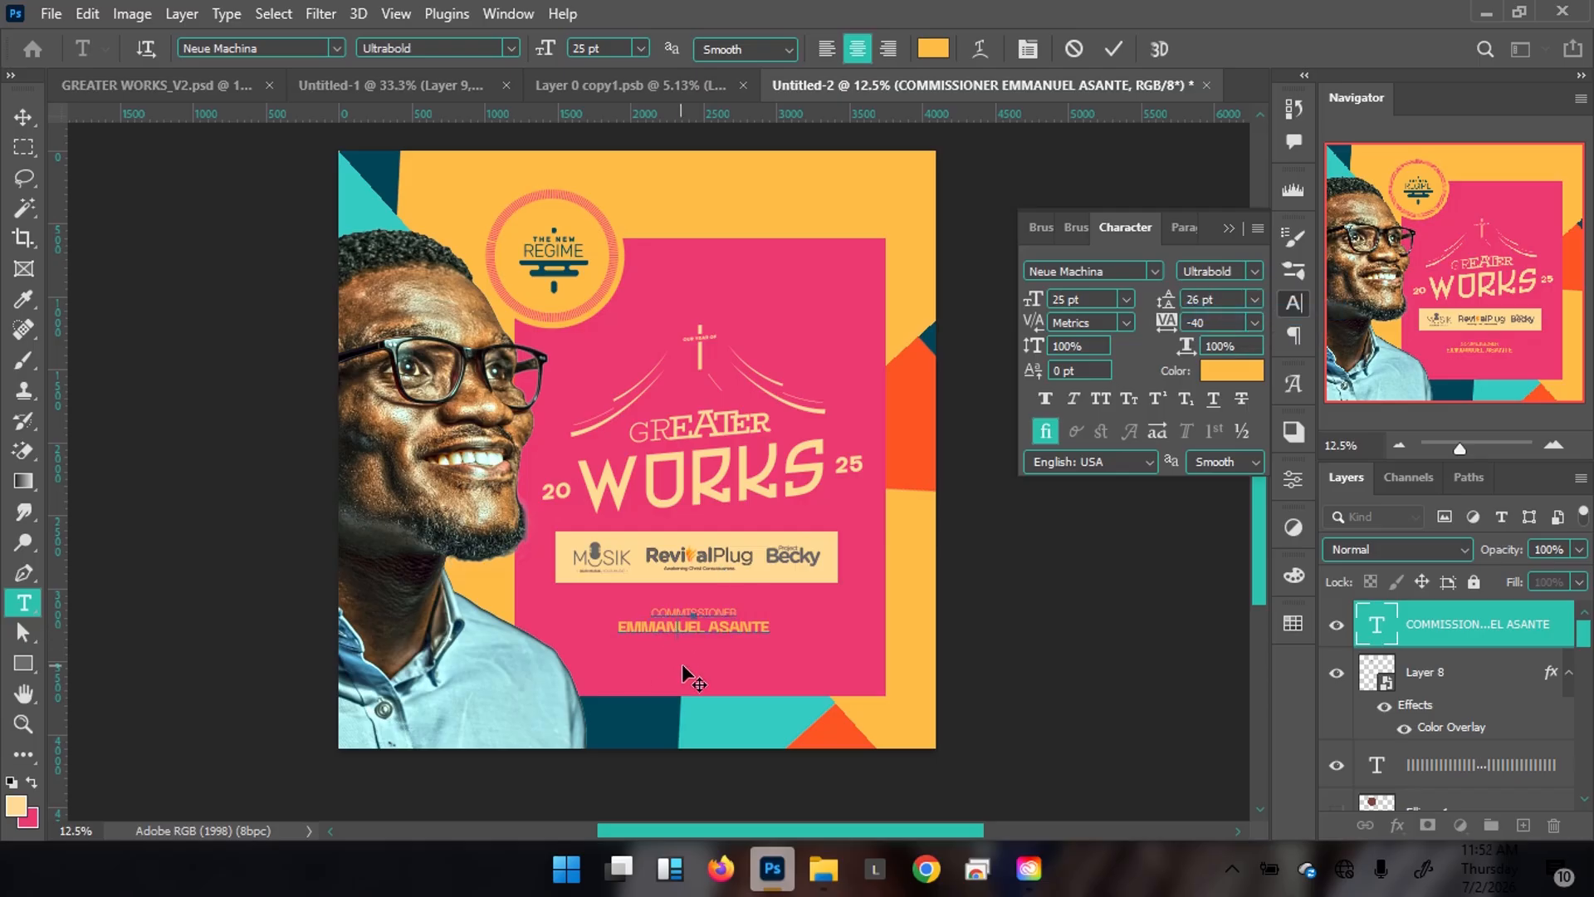
left_click(1112, 48)
Set the tracking of the whole commissioner text layer to 0
key("v")
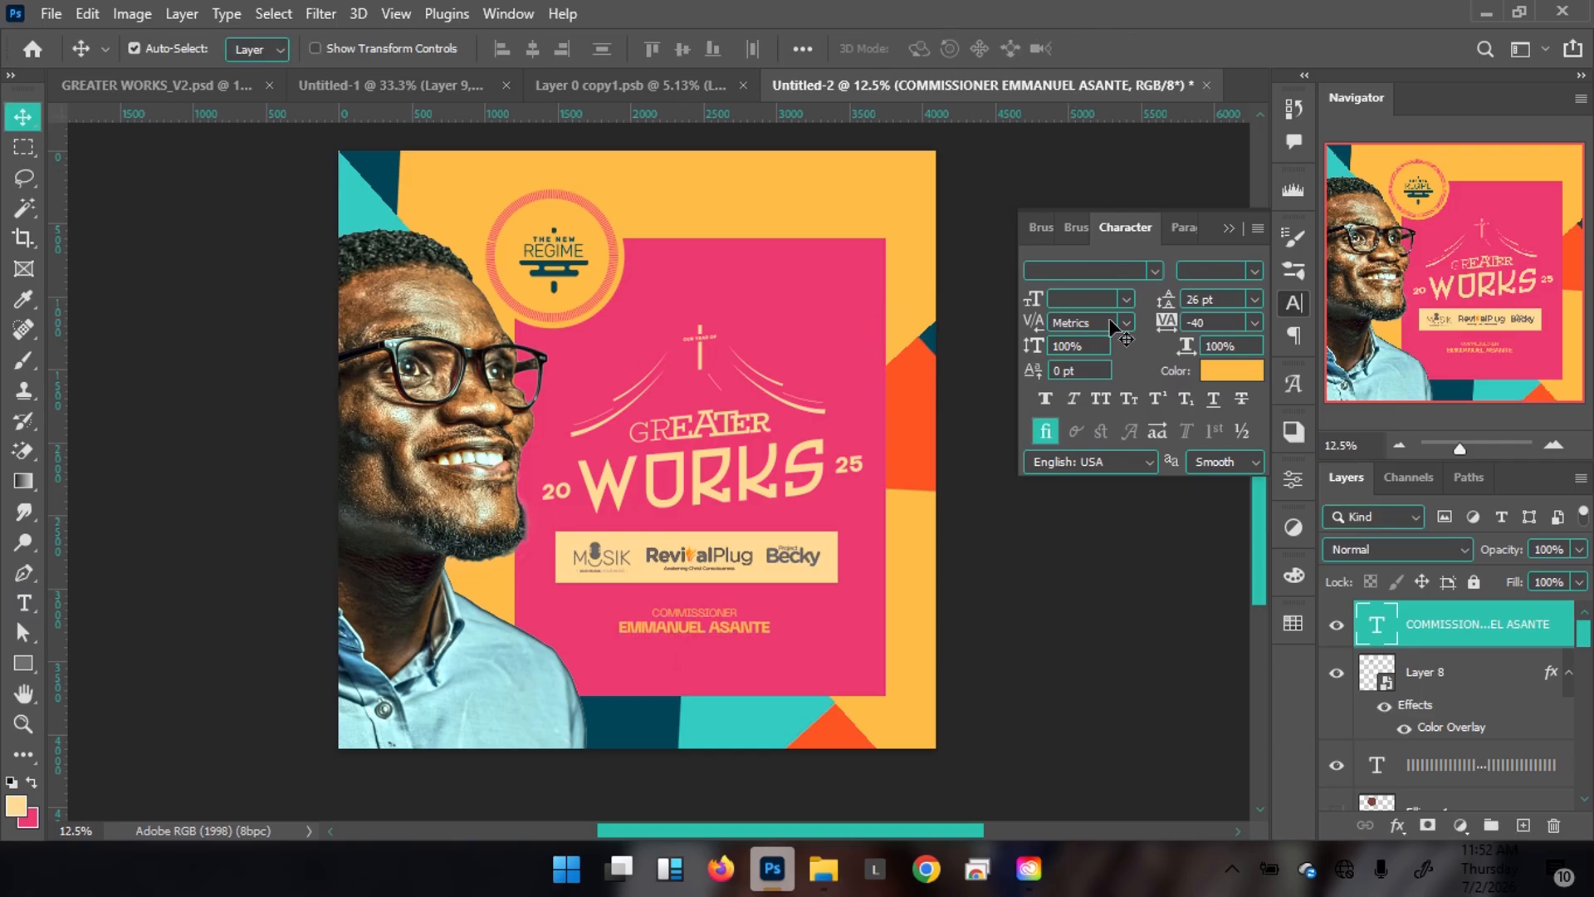
left_click(1208, 322)
type("0")
key("Return")
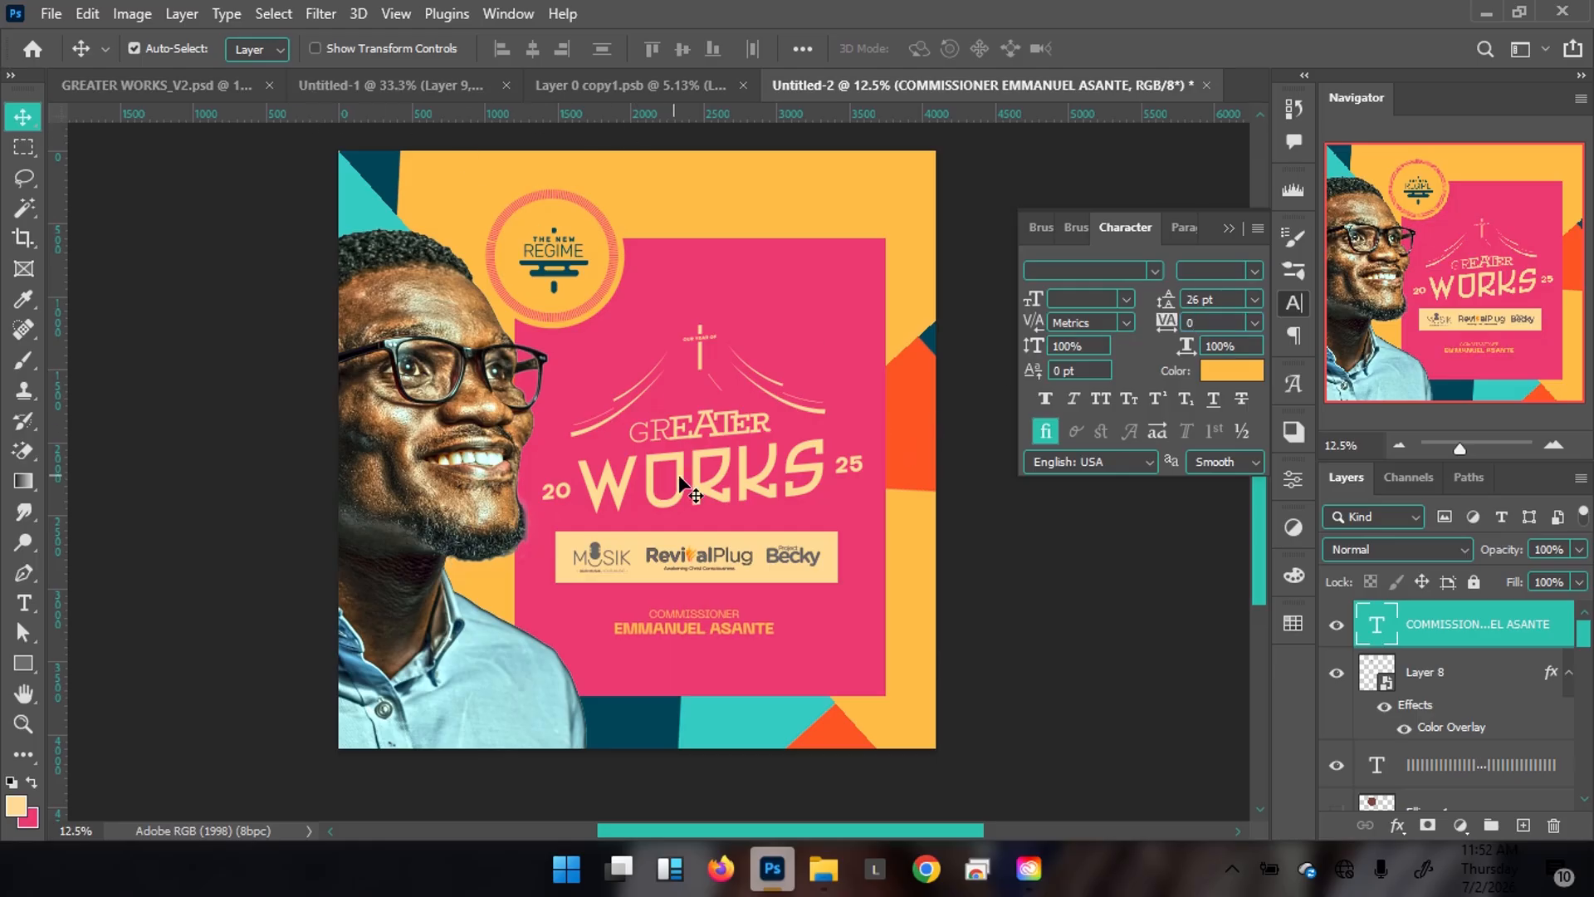
Duplicate the GREATER WORKS title over the pink panel's lower-right corner, place the copy directly above Rectangle 1 and clip it to that rectangle
left_click(700, 493, "ctrl")
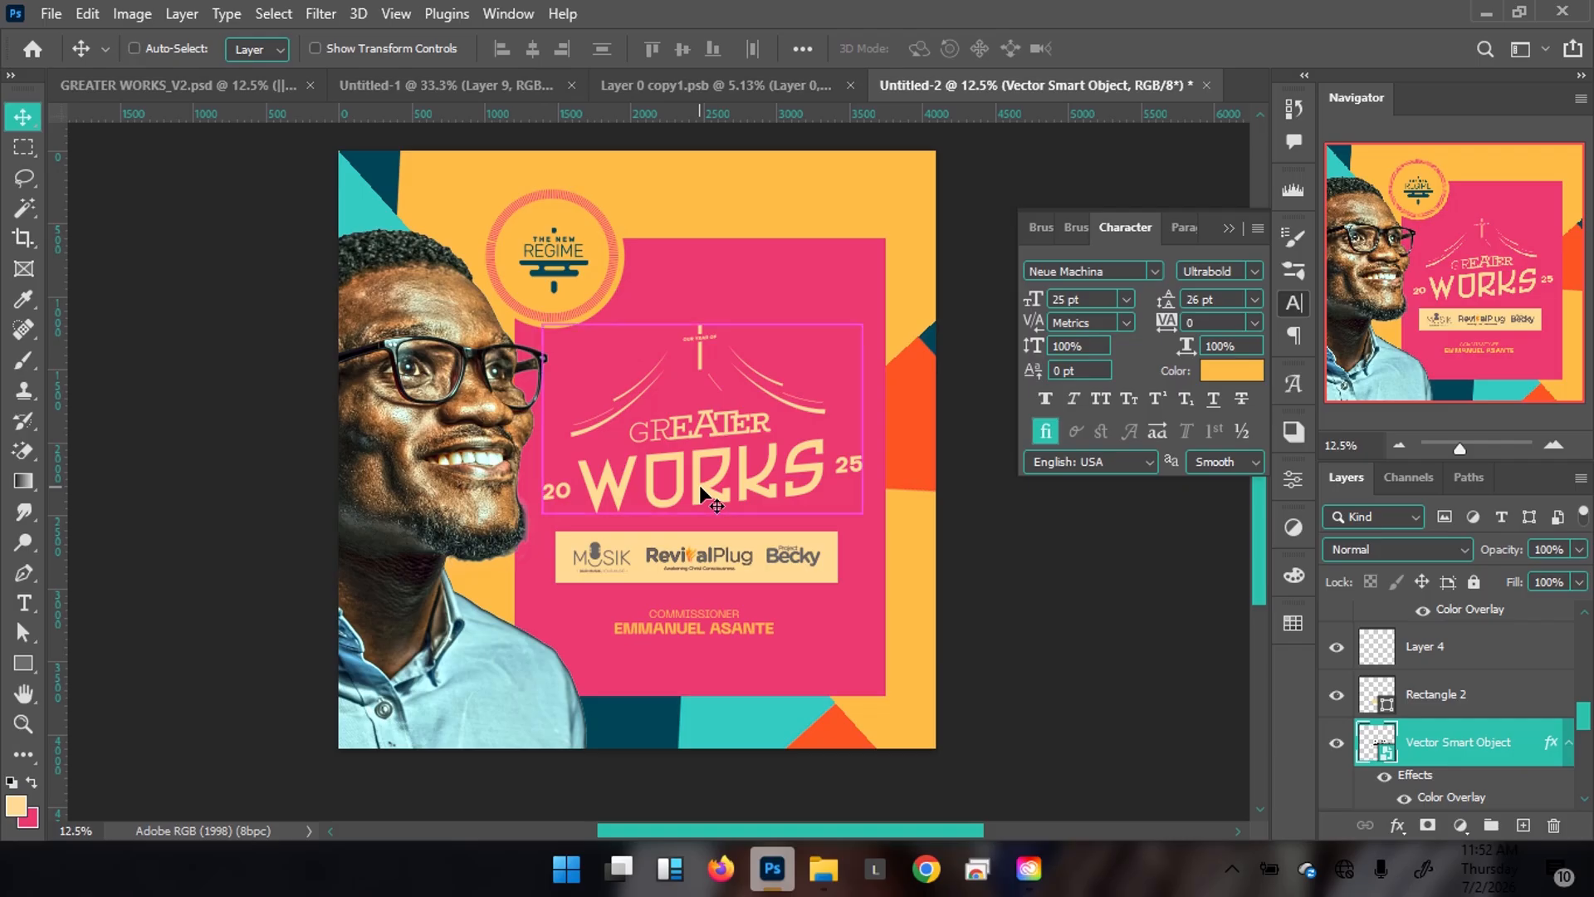
left_click_drag(700, 493, 862, 703)
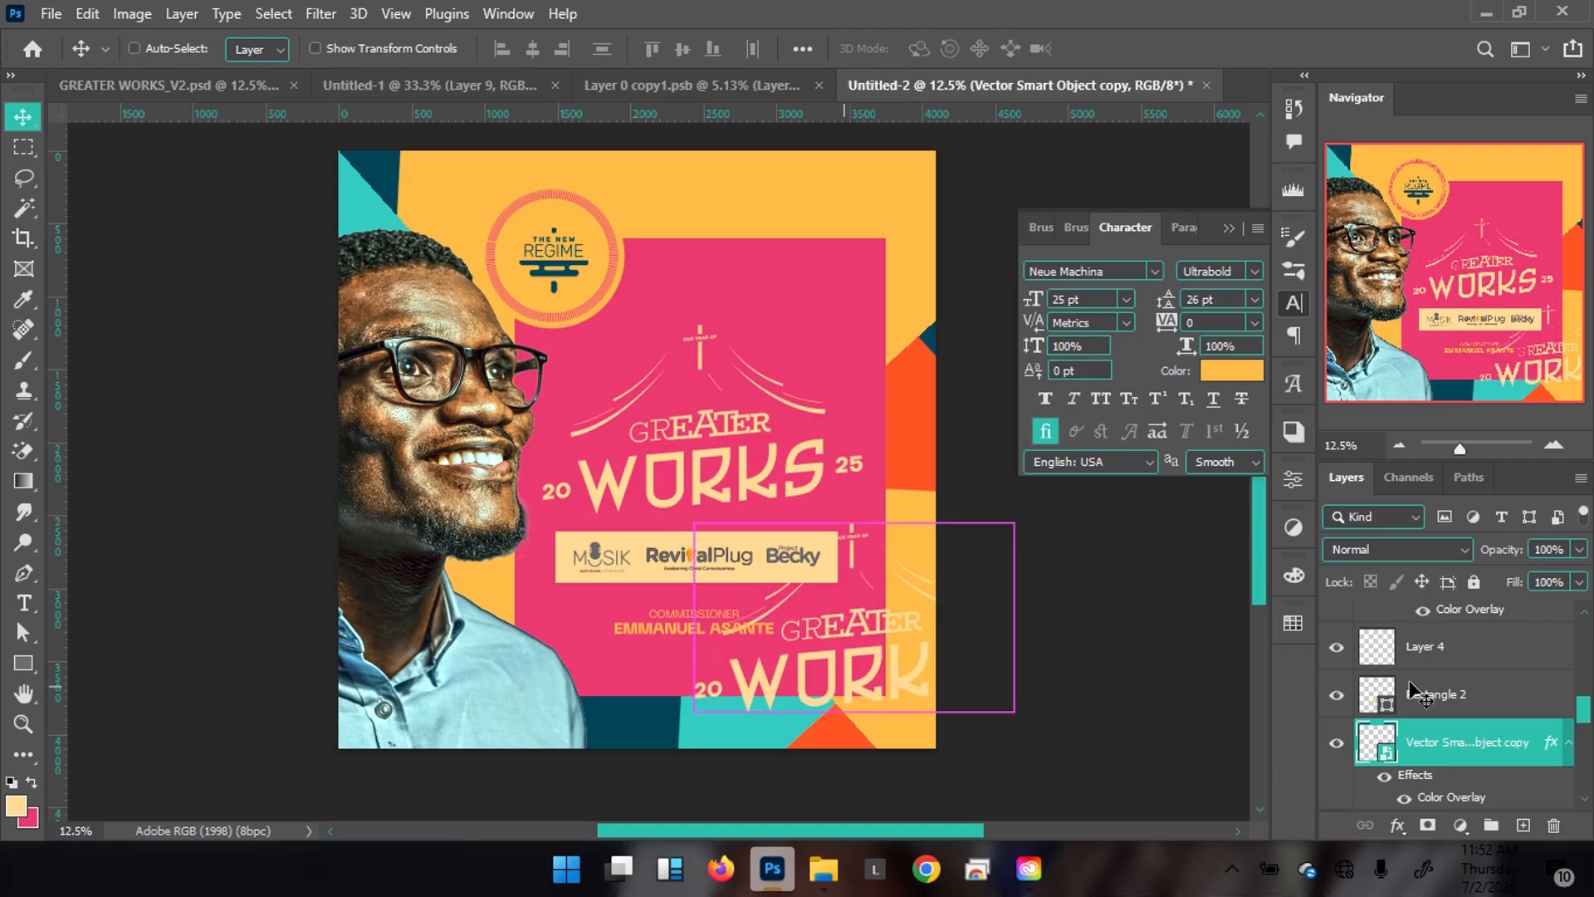
scroll(1388, 664, "down", 1)
scroll(1388, 665, "down", 3)
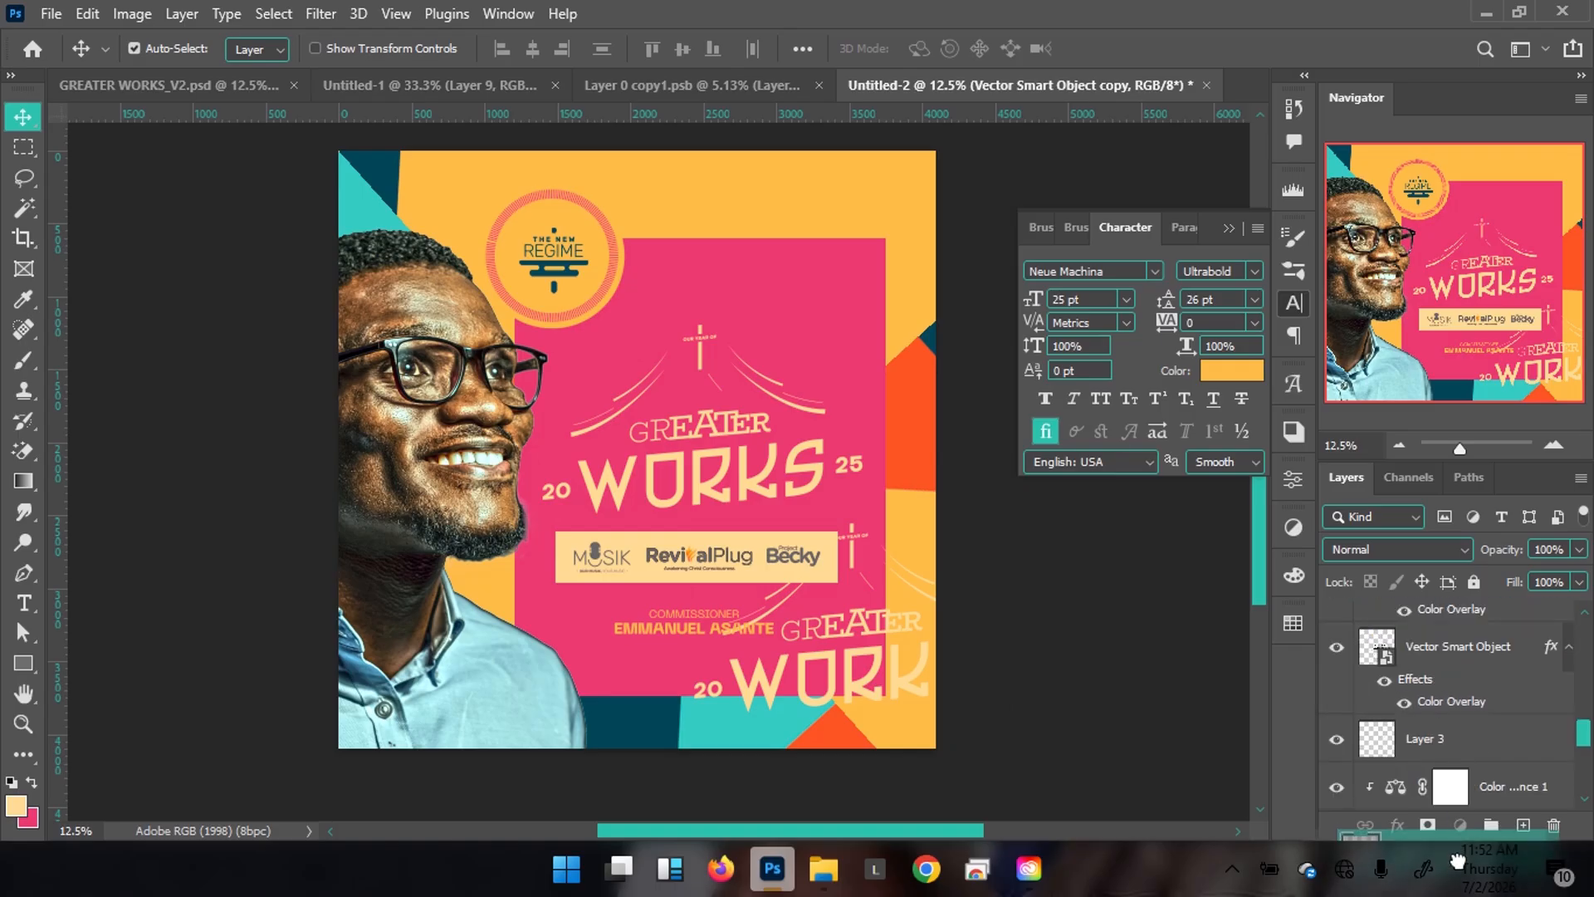
left_click_drag(1457, 870, 1421, 625)
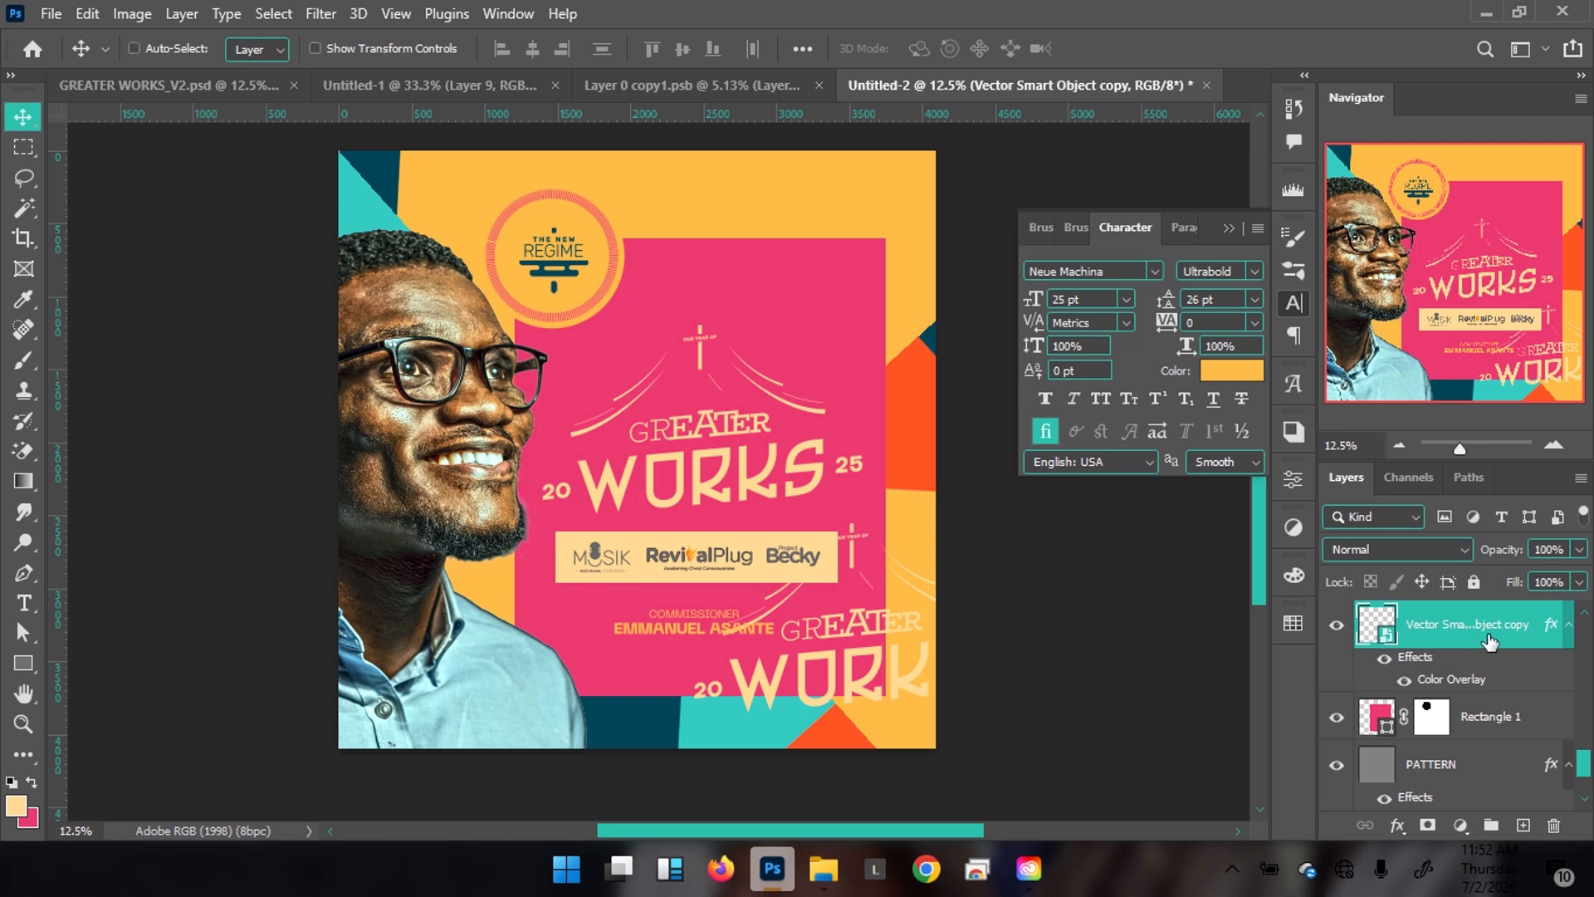
key("ctrl+alt+g")
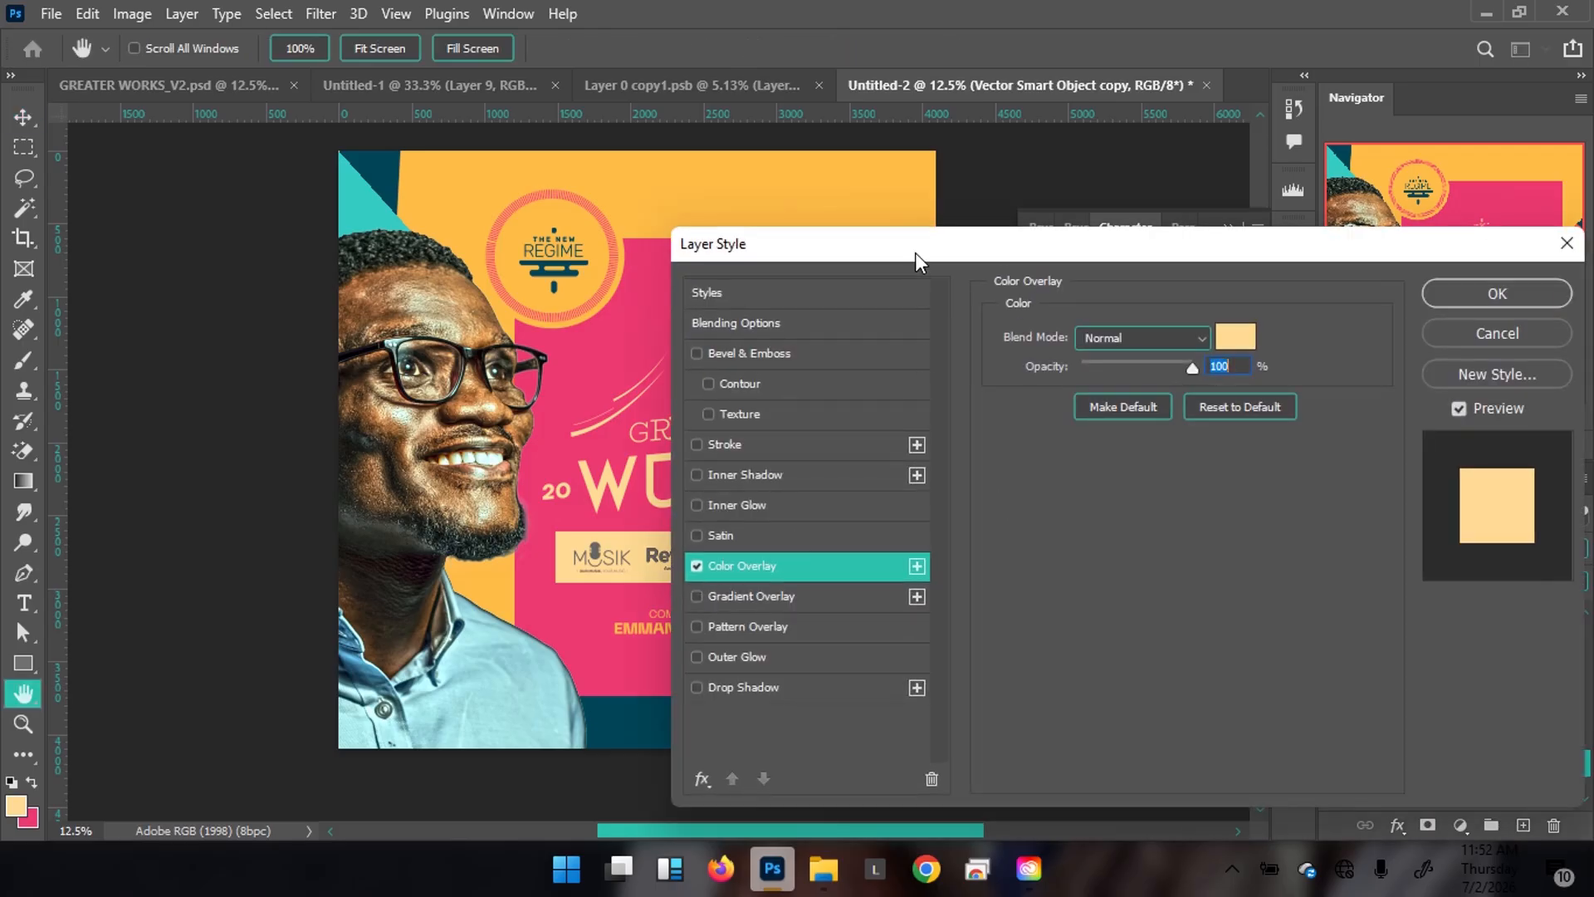
Change the title copy's Color Overlay to the dark maroon #6b203a
left_click_drag(917, 254, 1174, 314)
left_click(1492, 403)
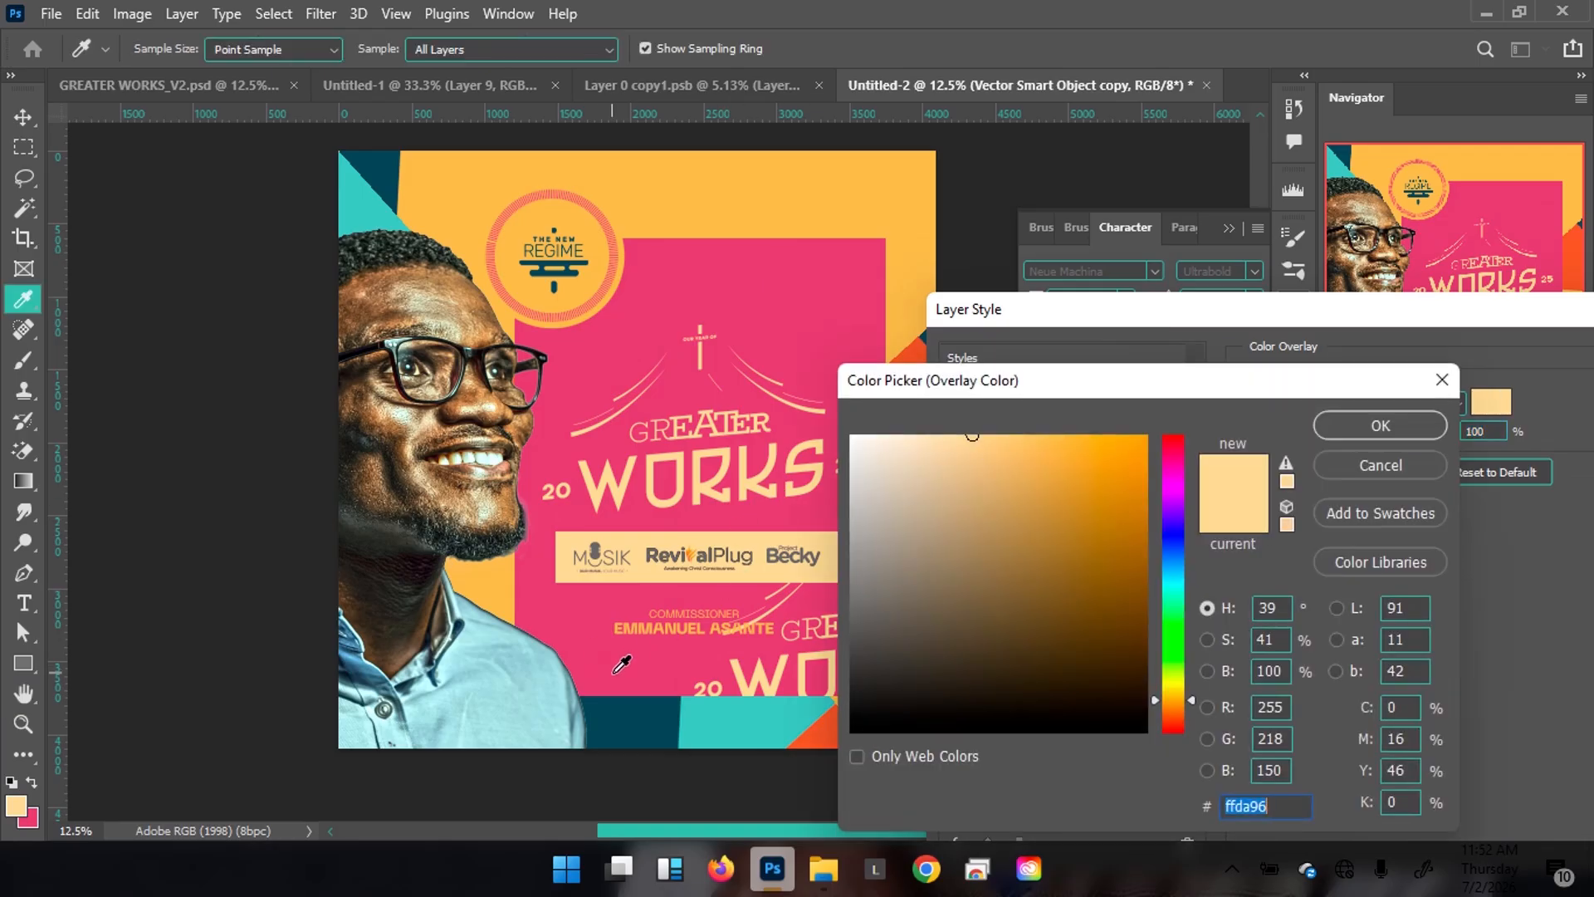
left_click(581, 652)
left_click_drag(1068, 557, 1057, 607)
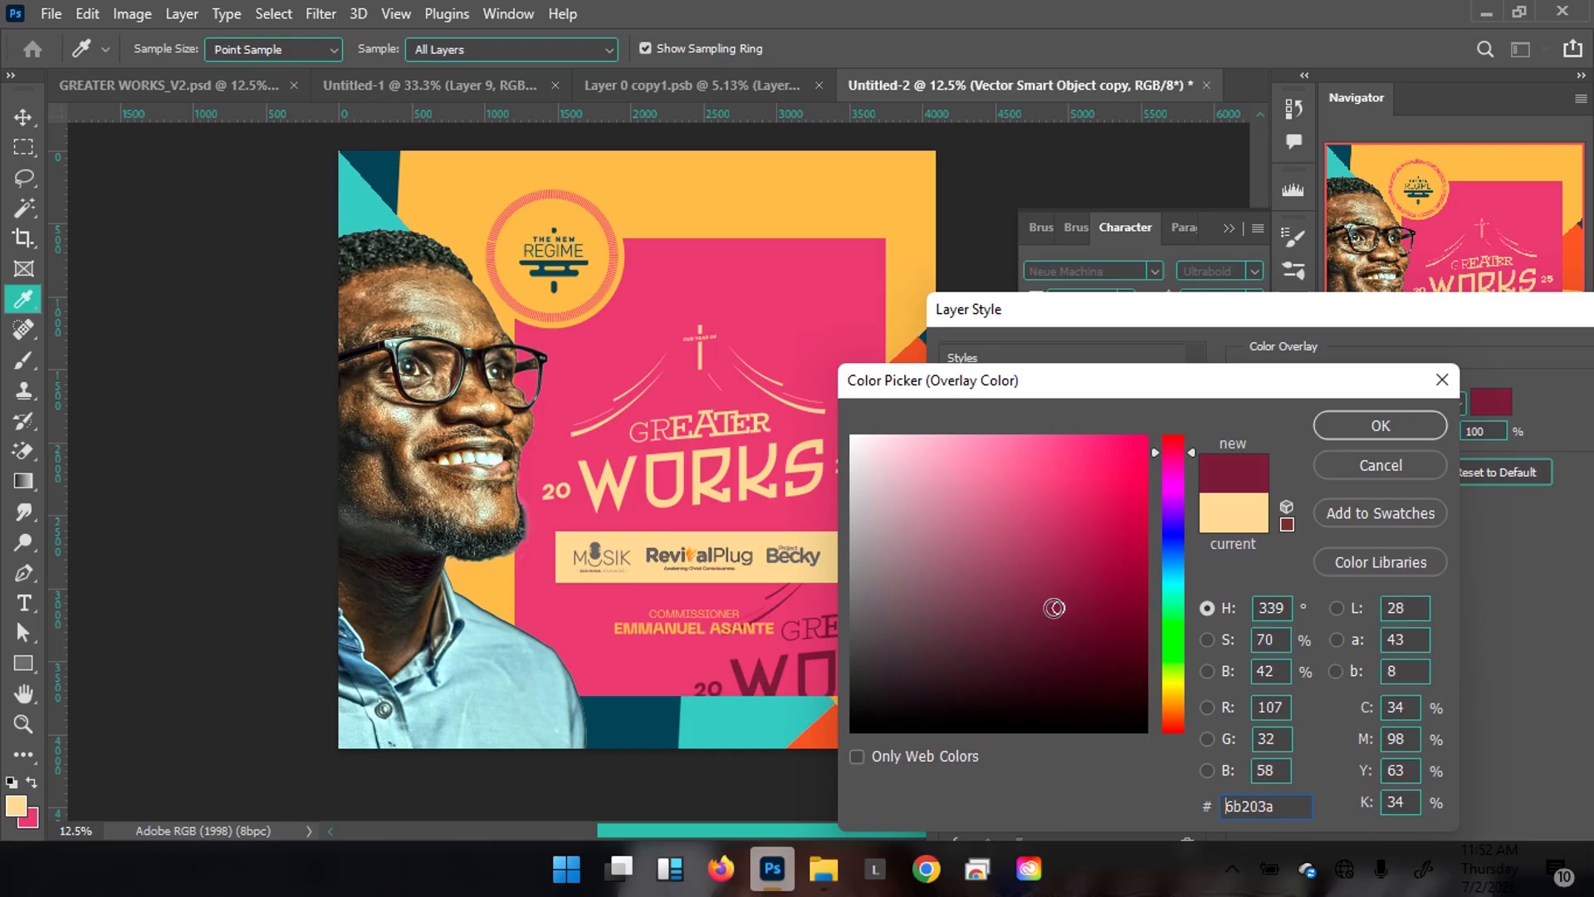
key("Return")
key("Return")
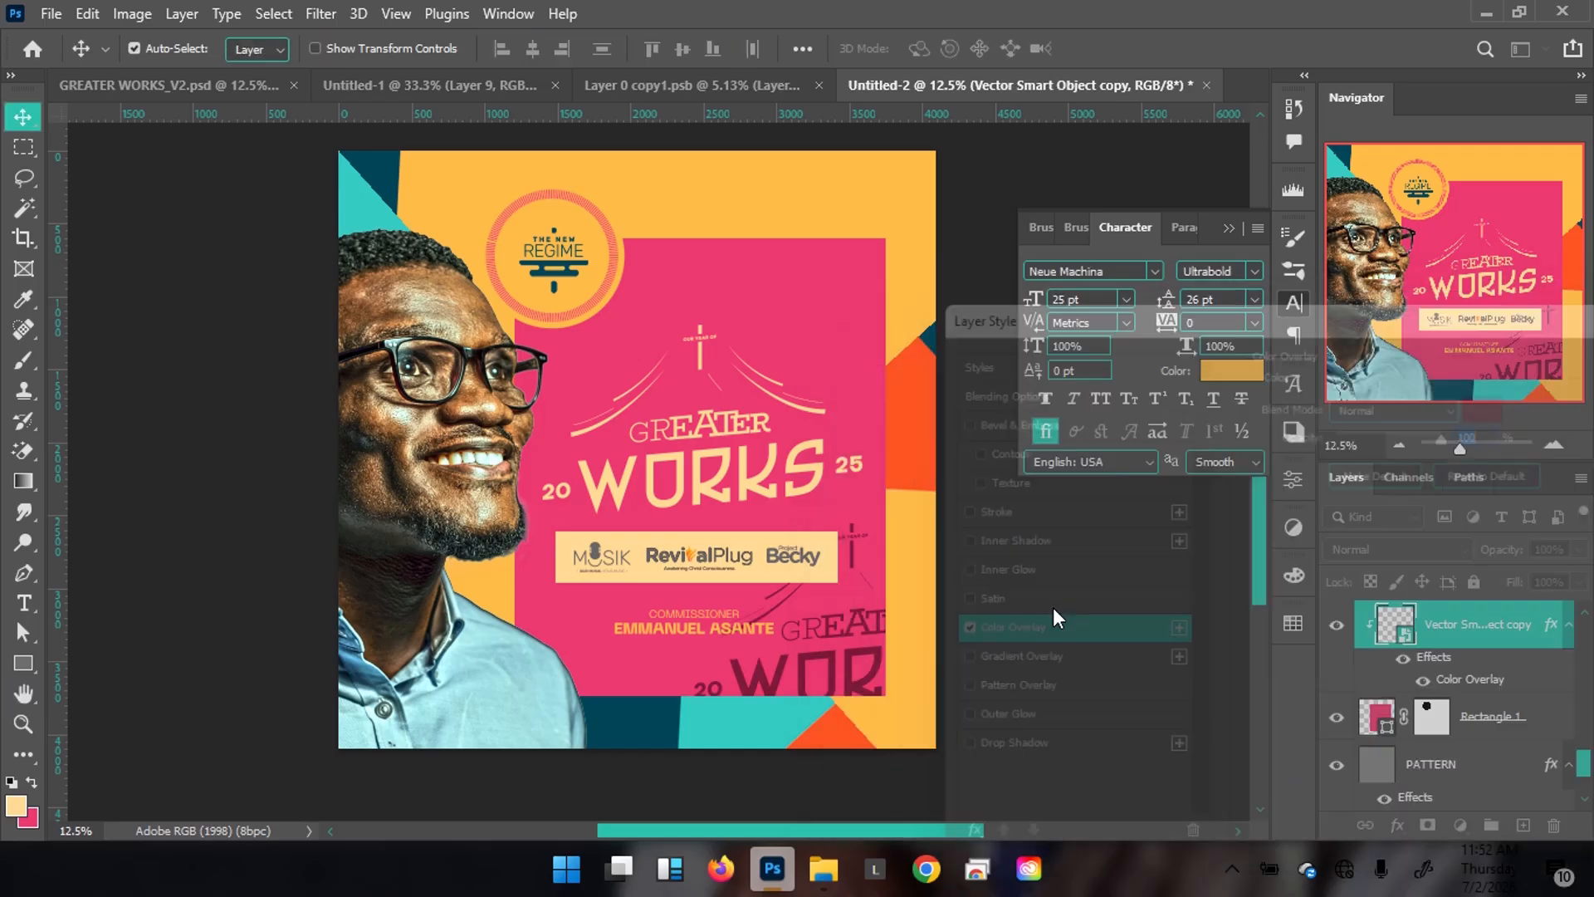
Enlarge the clipped title copy over the panel's lower-right corner and lower its layer opacity to 37%
key("ctrl+t")
left_click_drag(1013, 509, 1125, 395)
mouse_move(848, 682)
left_mouse_down()
mouse_move(829, 692)
mouse_move(845, 685)
left_mouse_up()
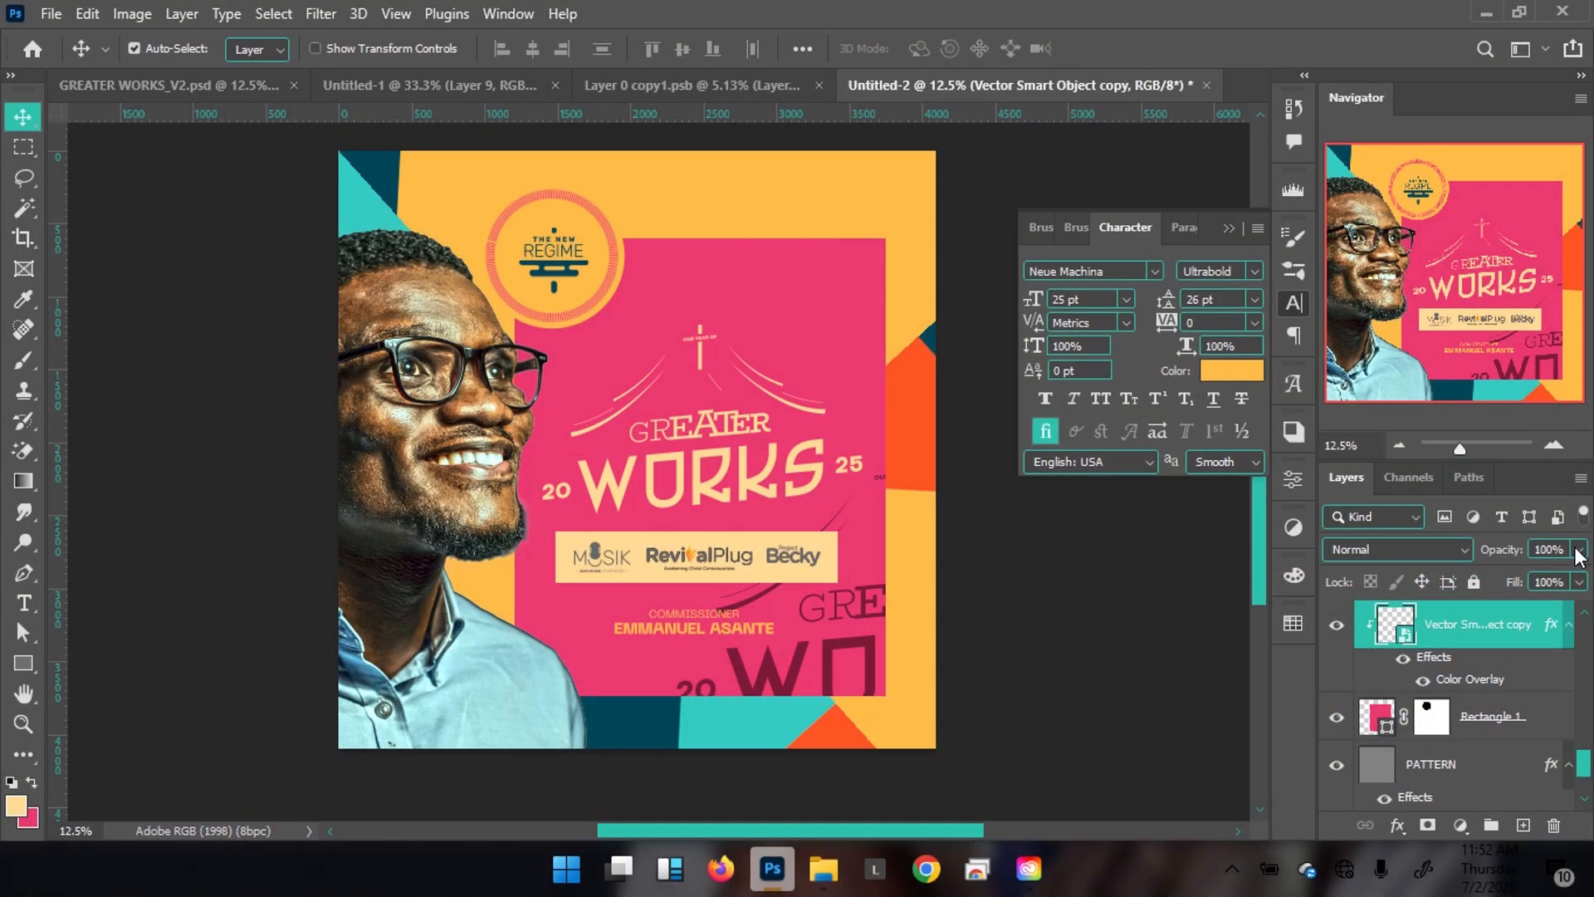
left_click_drag(1578, 550, 1510, 581)
left_click(1520, 637)
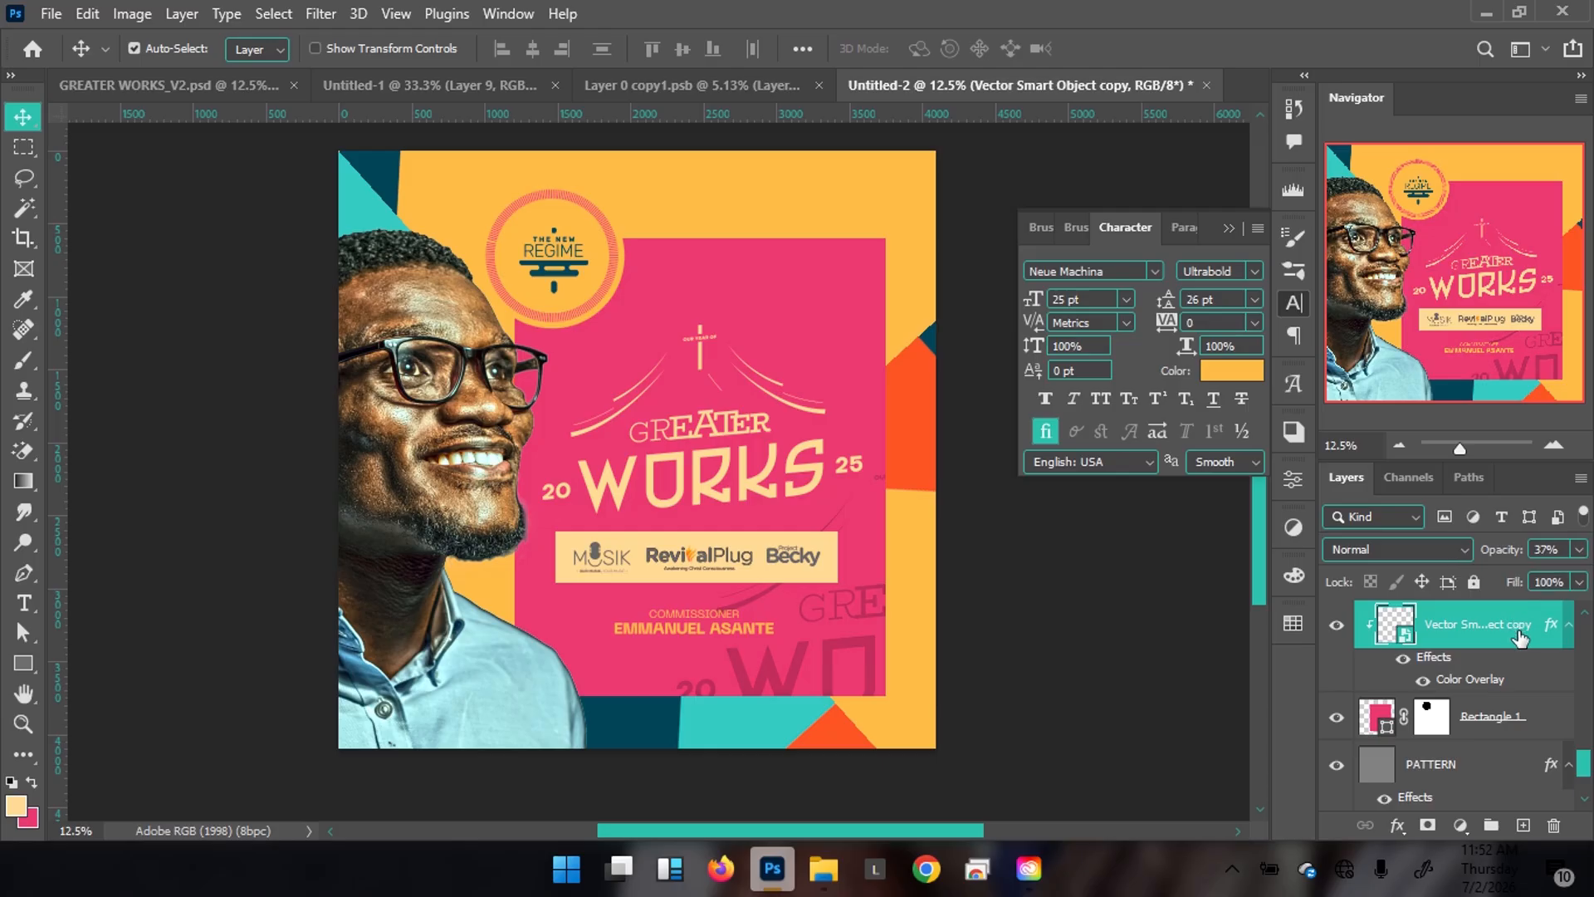
Enlarge the faded title copy further and shift it slightly down and left within the pink panel
key("ctrl+t")
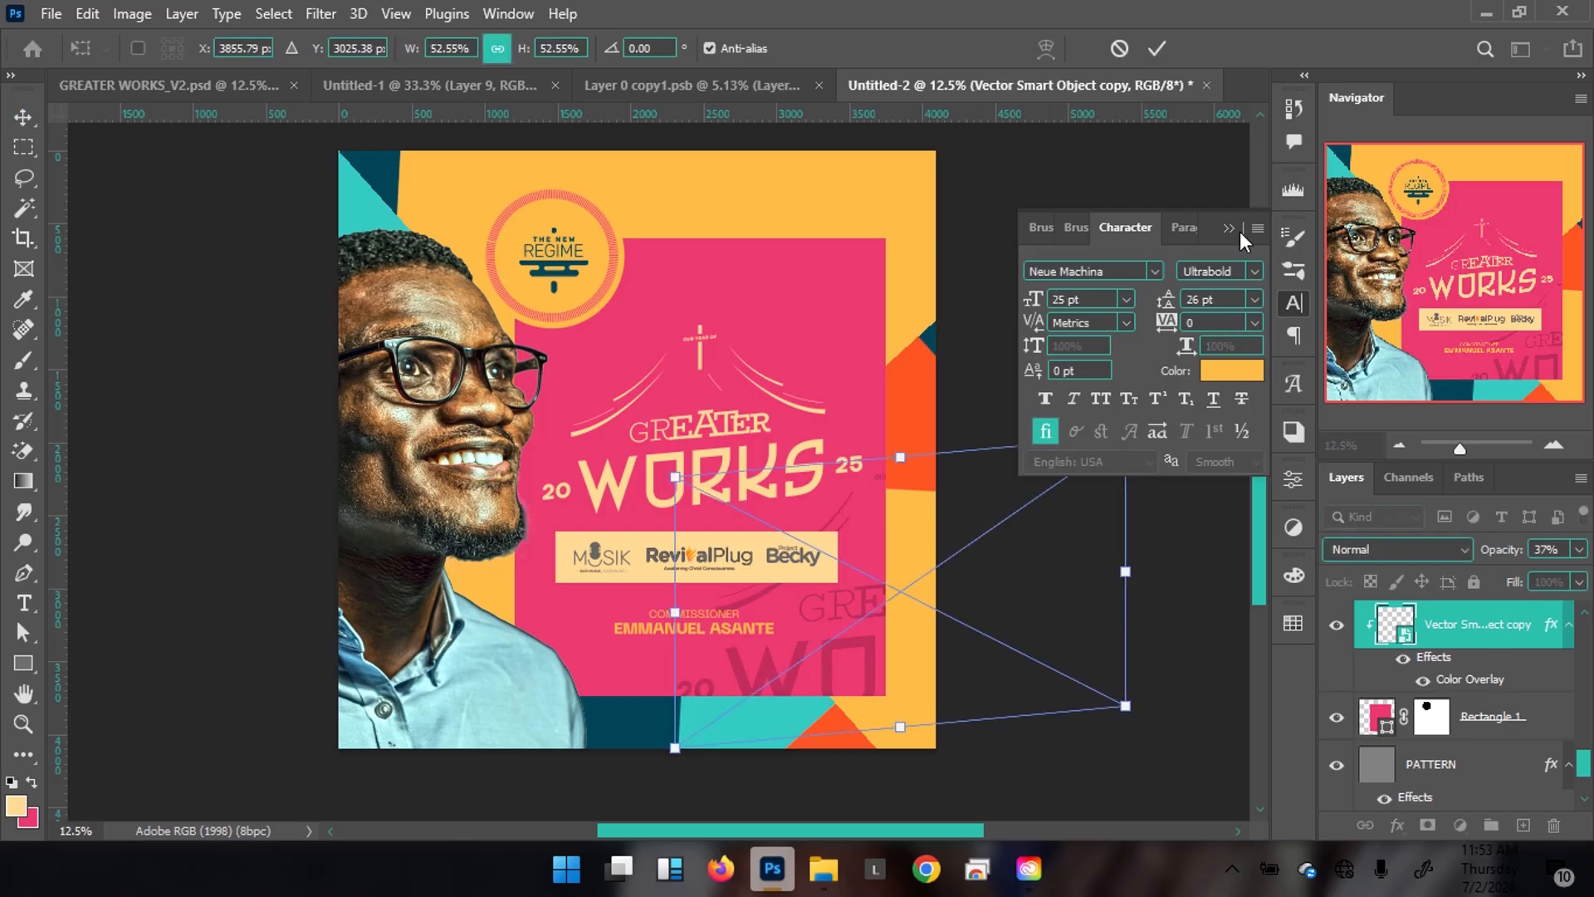
left_click(1229, 228)
left_click_drag(1125, 437, 1195, 358)
mouse_move(767, 651)
left_mouse_down()
mouse_move(787, 629)
mouse_move(747, 671)
left_mouse_up()
key("Return")
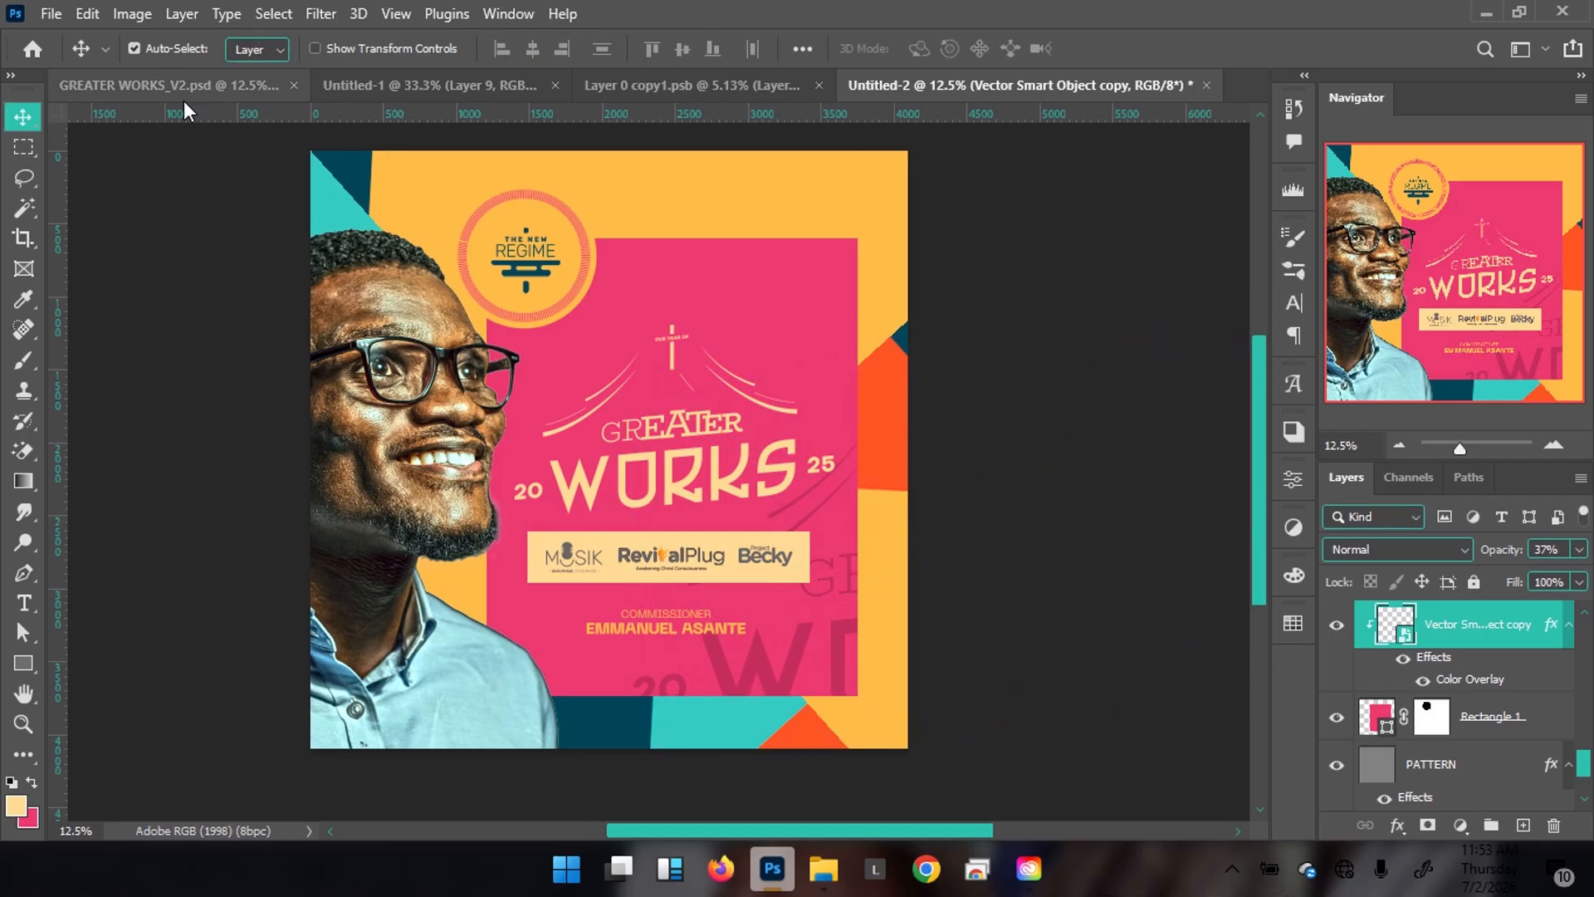
Check the title against the GREATER WORKS_V2 reference and place the main GREATER WORKS title object in its own collapsed group
left_click(221, 81)
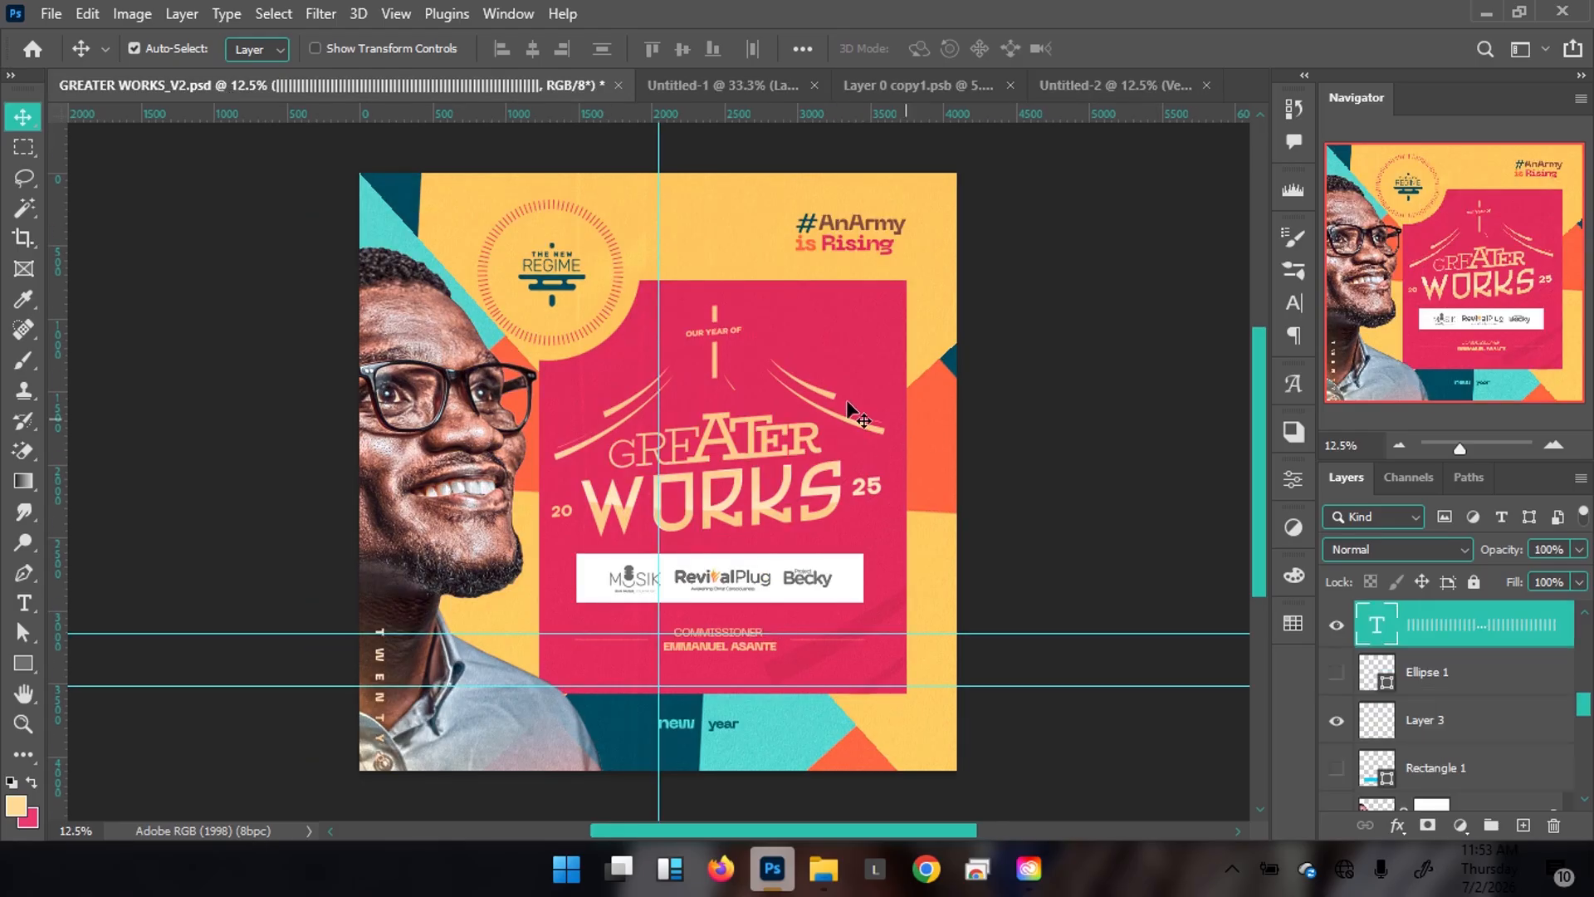
left_click(1057, 83)
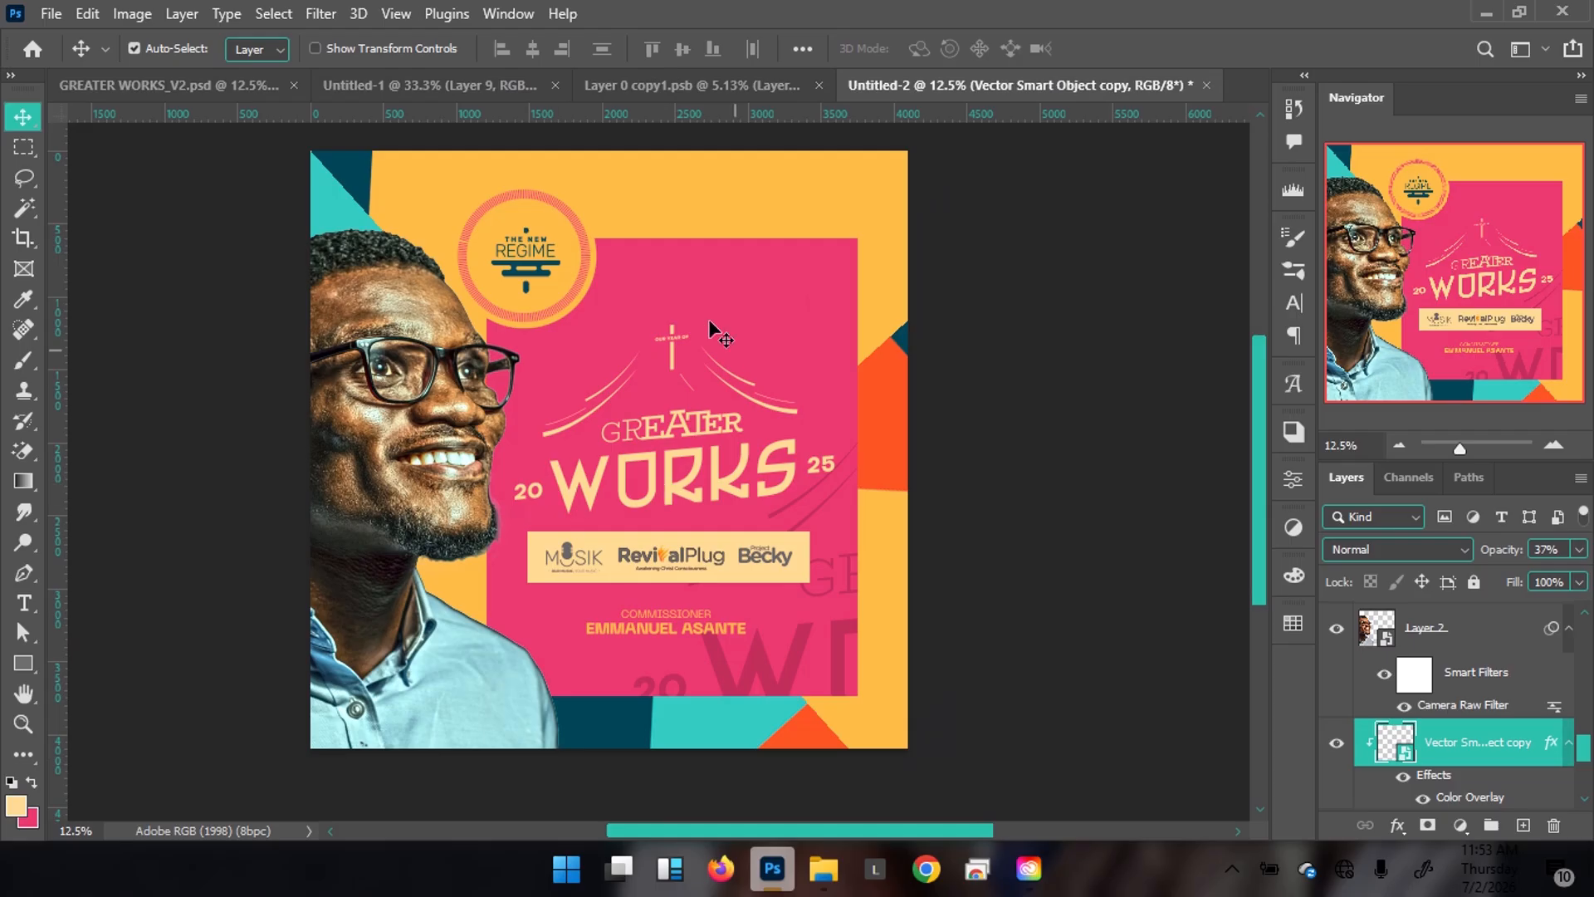
left_click_drag(670, 495, 693, 440)
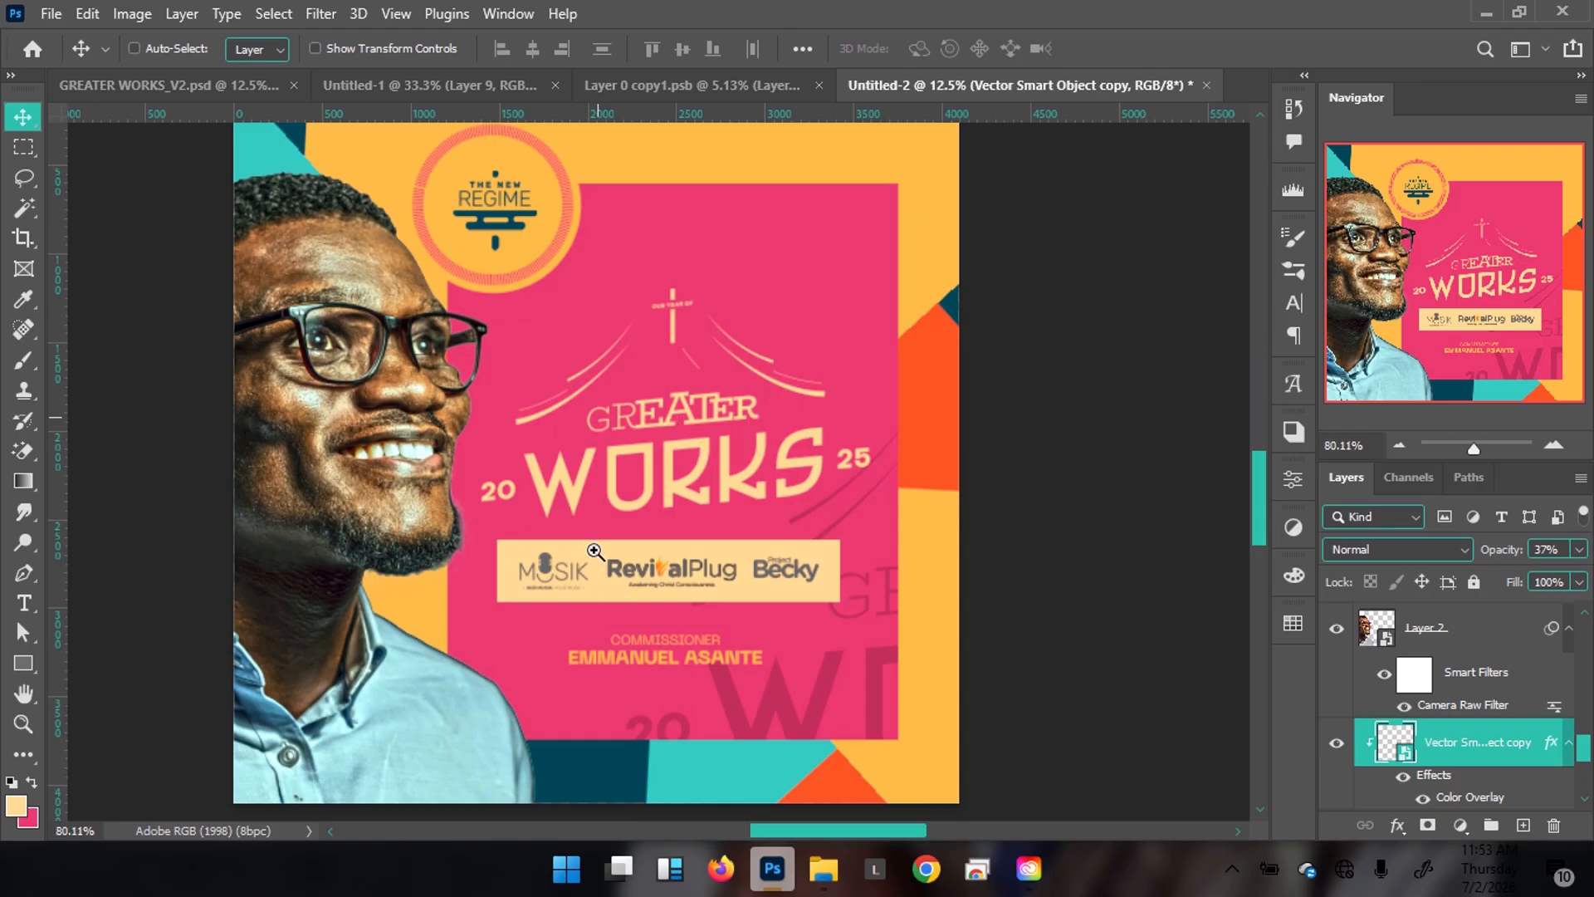
left_click_drag(553, 512, 702, 435)
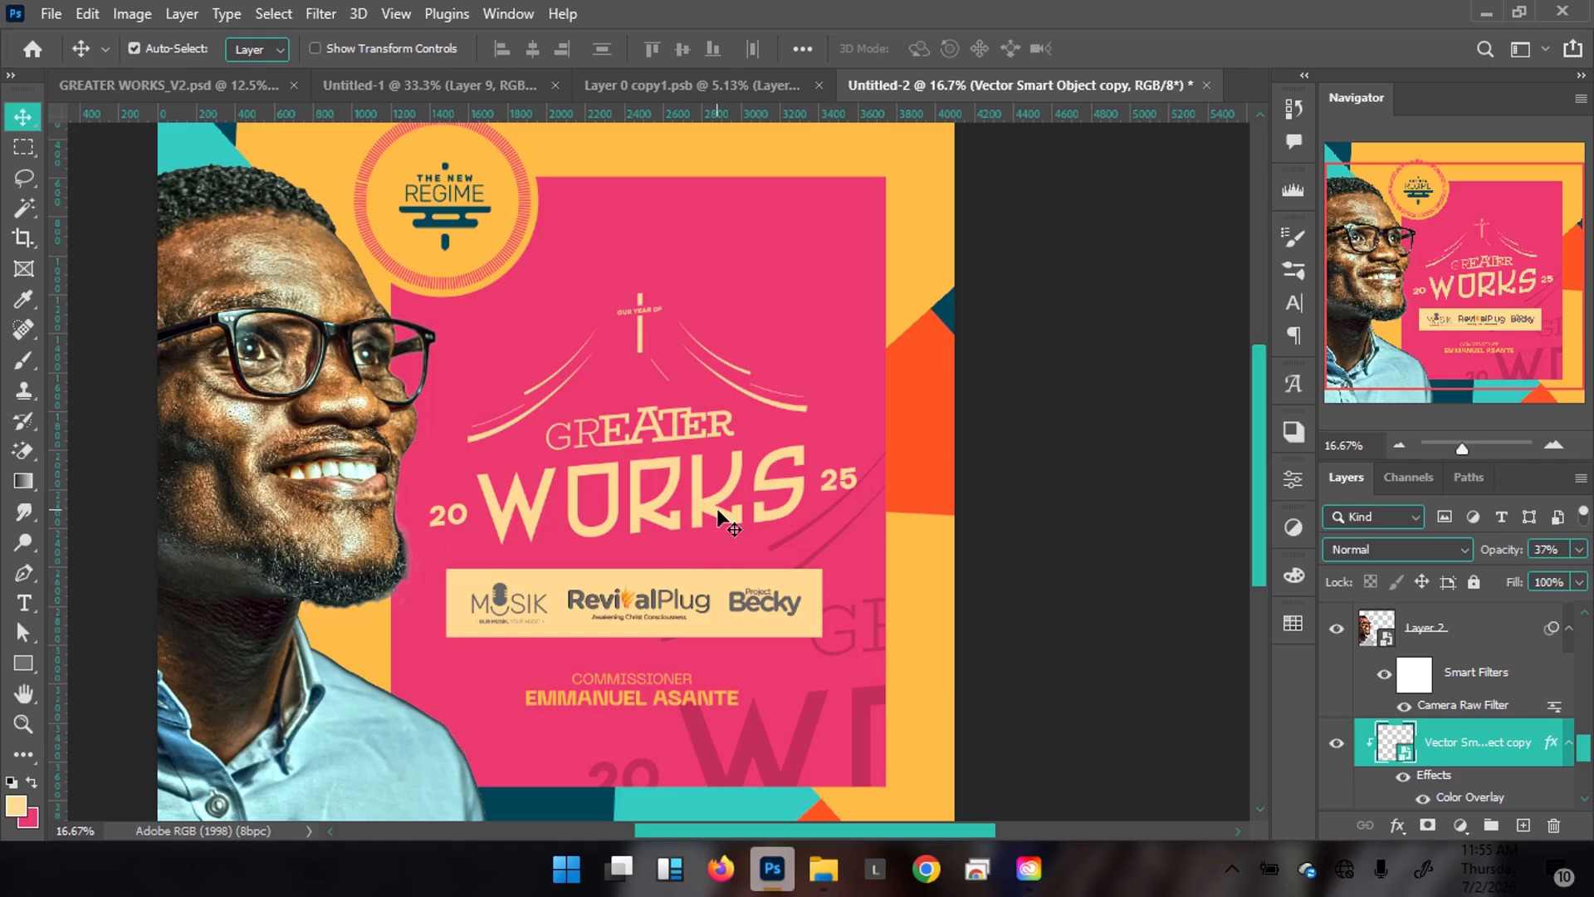
left_click(713, 512)
scroll(1411, 681, "up", 2)
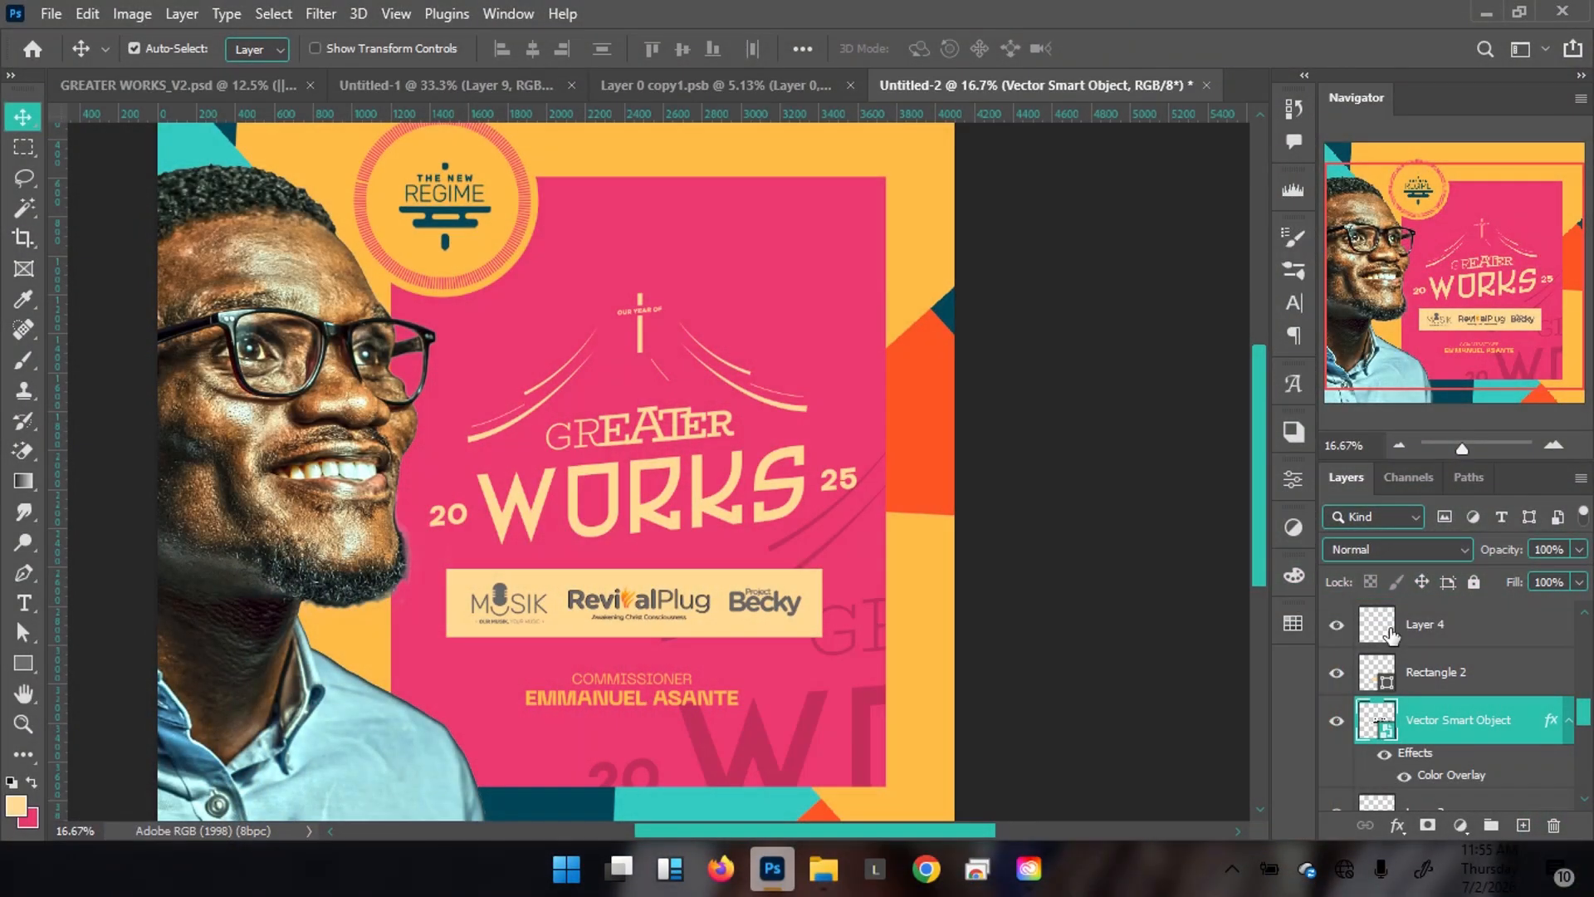
key("ctrl+g")
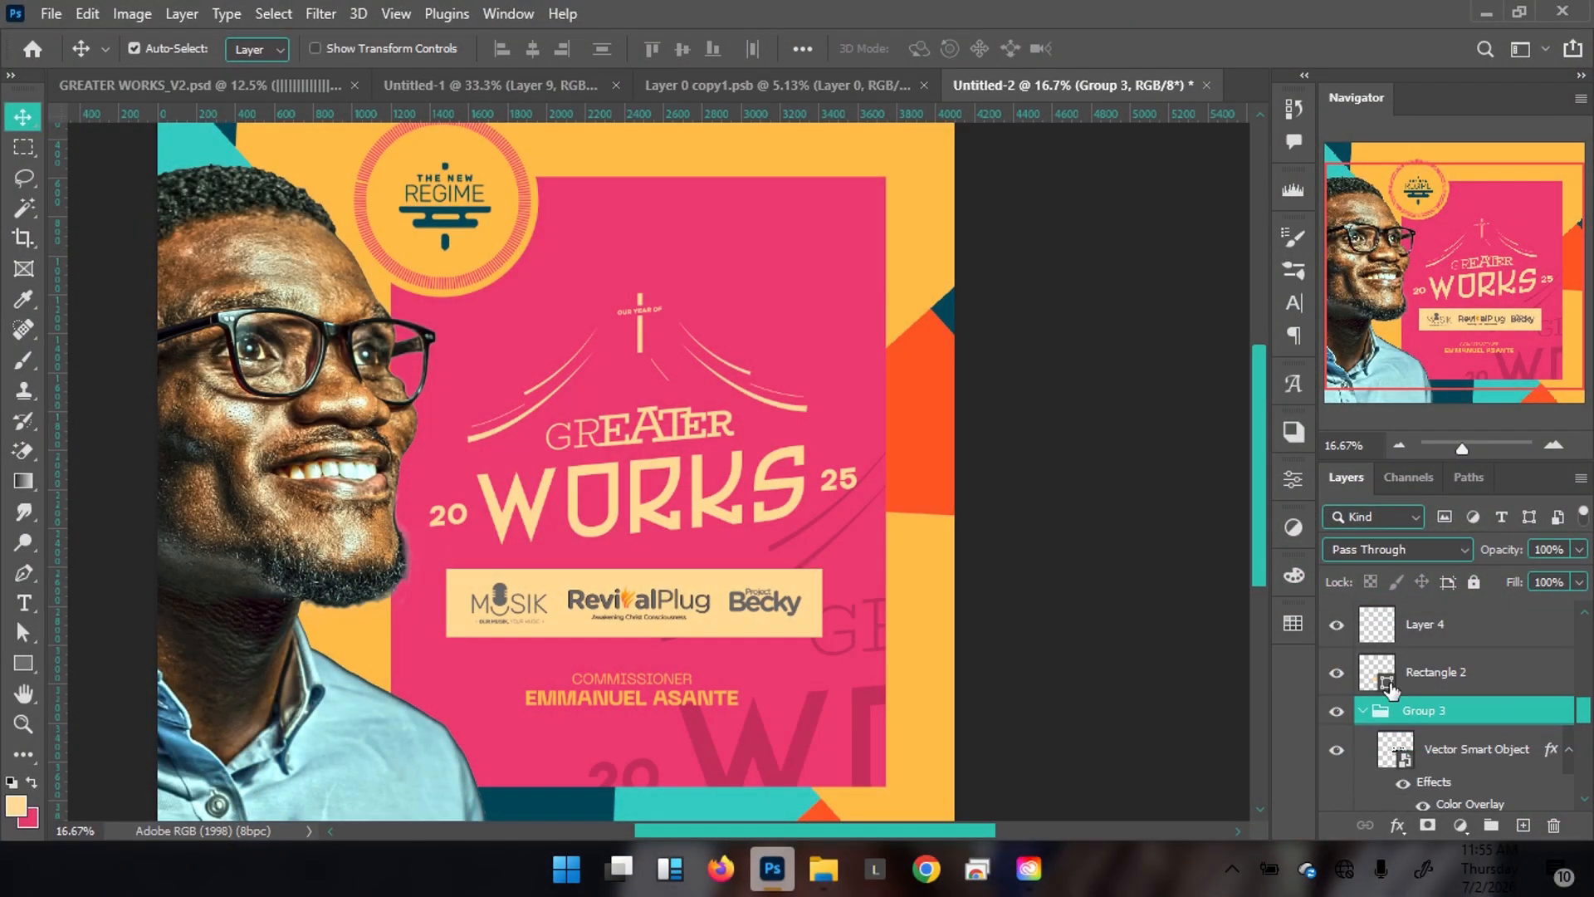
left_click(1362, 711)
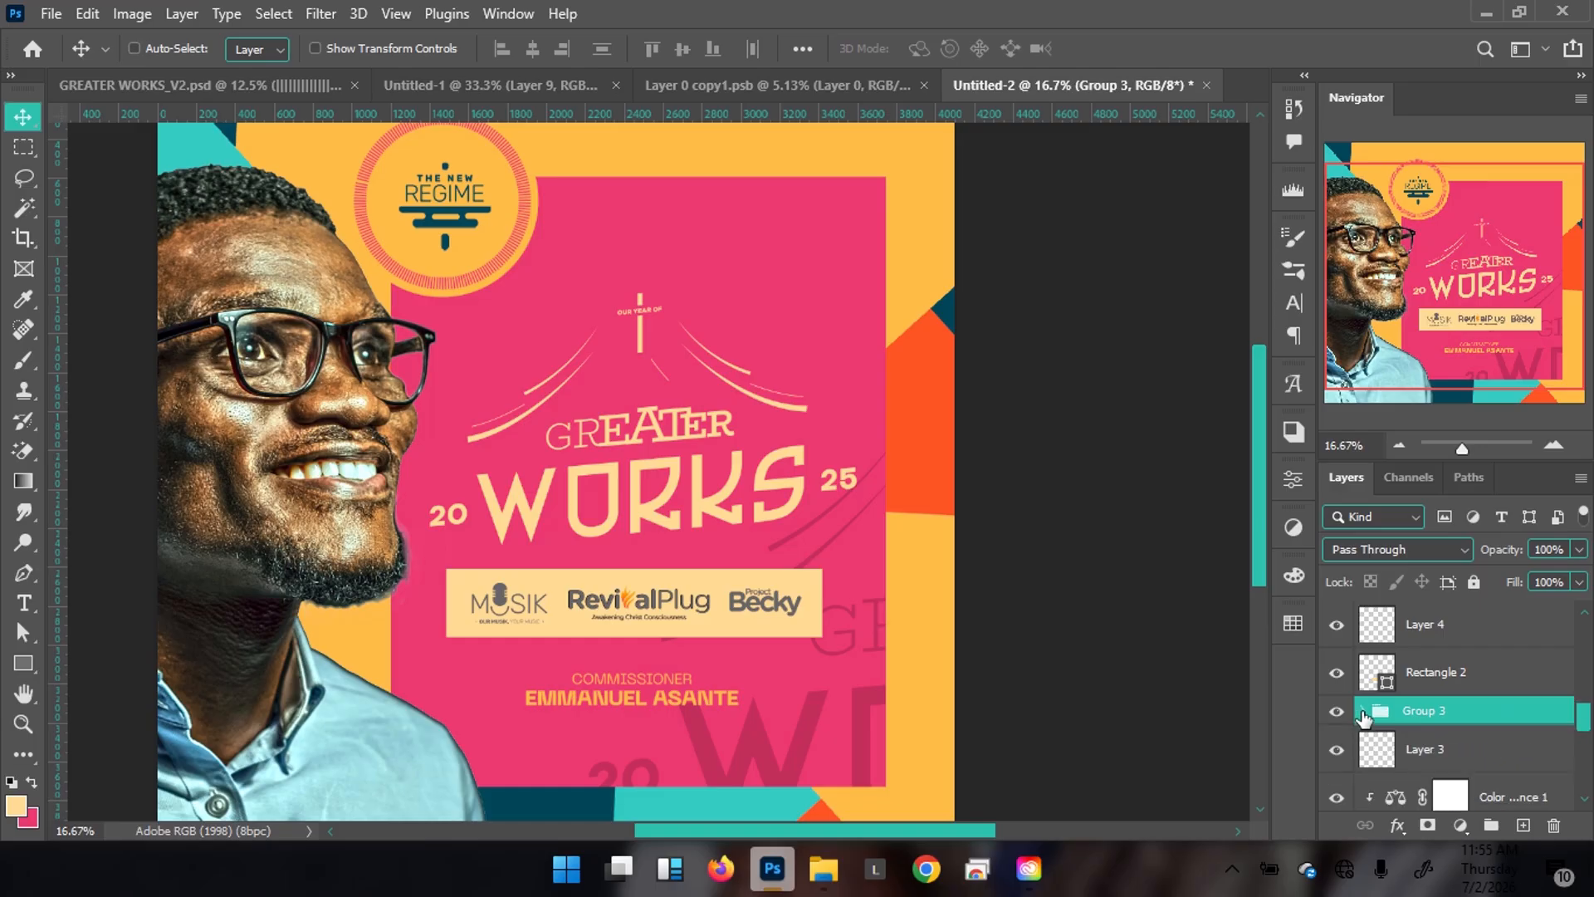
Add a new layer directly above the title group and clip it to that group
key("ctrl+shift+n")
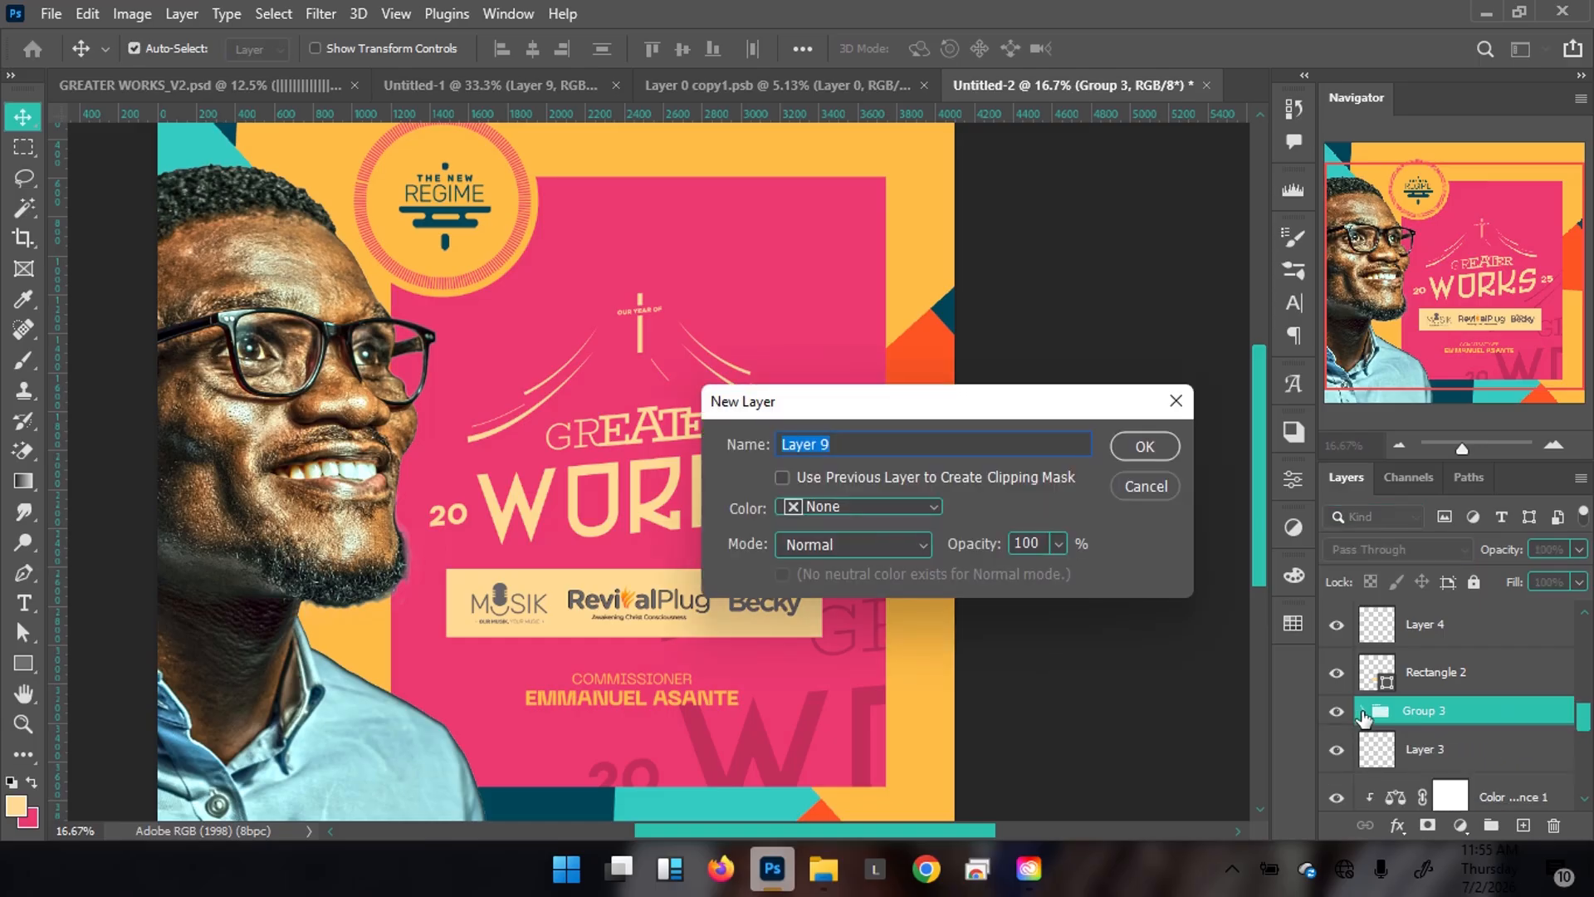
key("Return")
left_click_drag(1364, 716, 1365, 719)
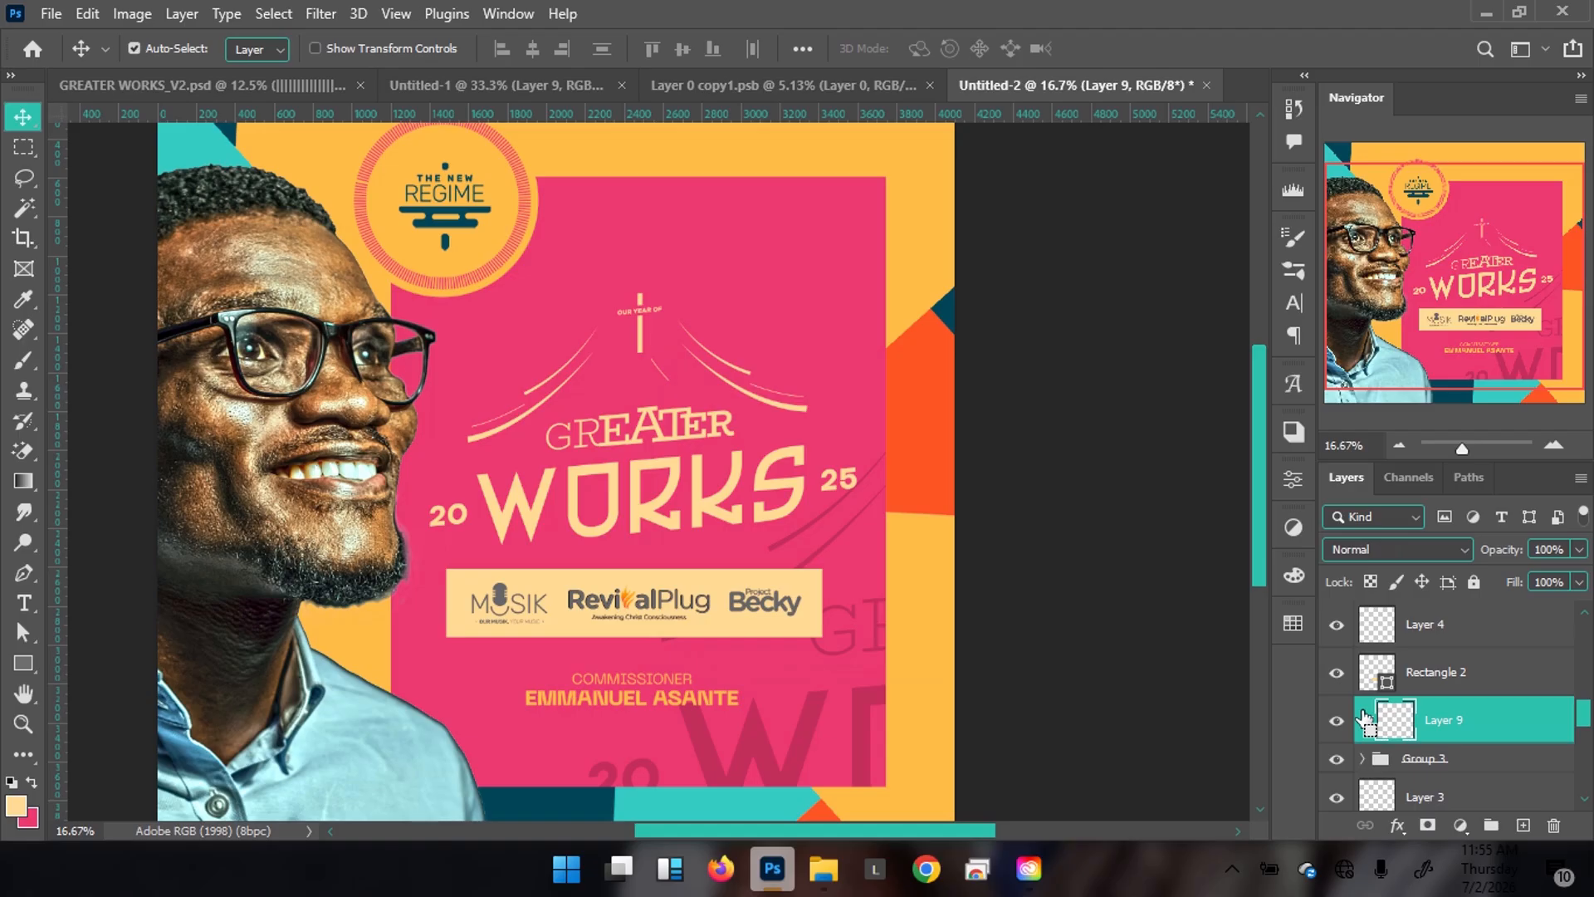
Fill a wide elliptical selection over the title's upper part with white on the clipped layer and deselect
key("m")
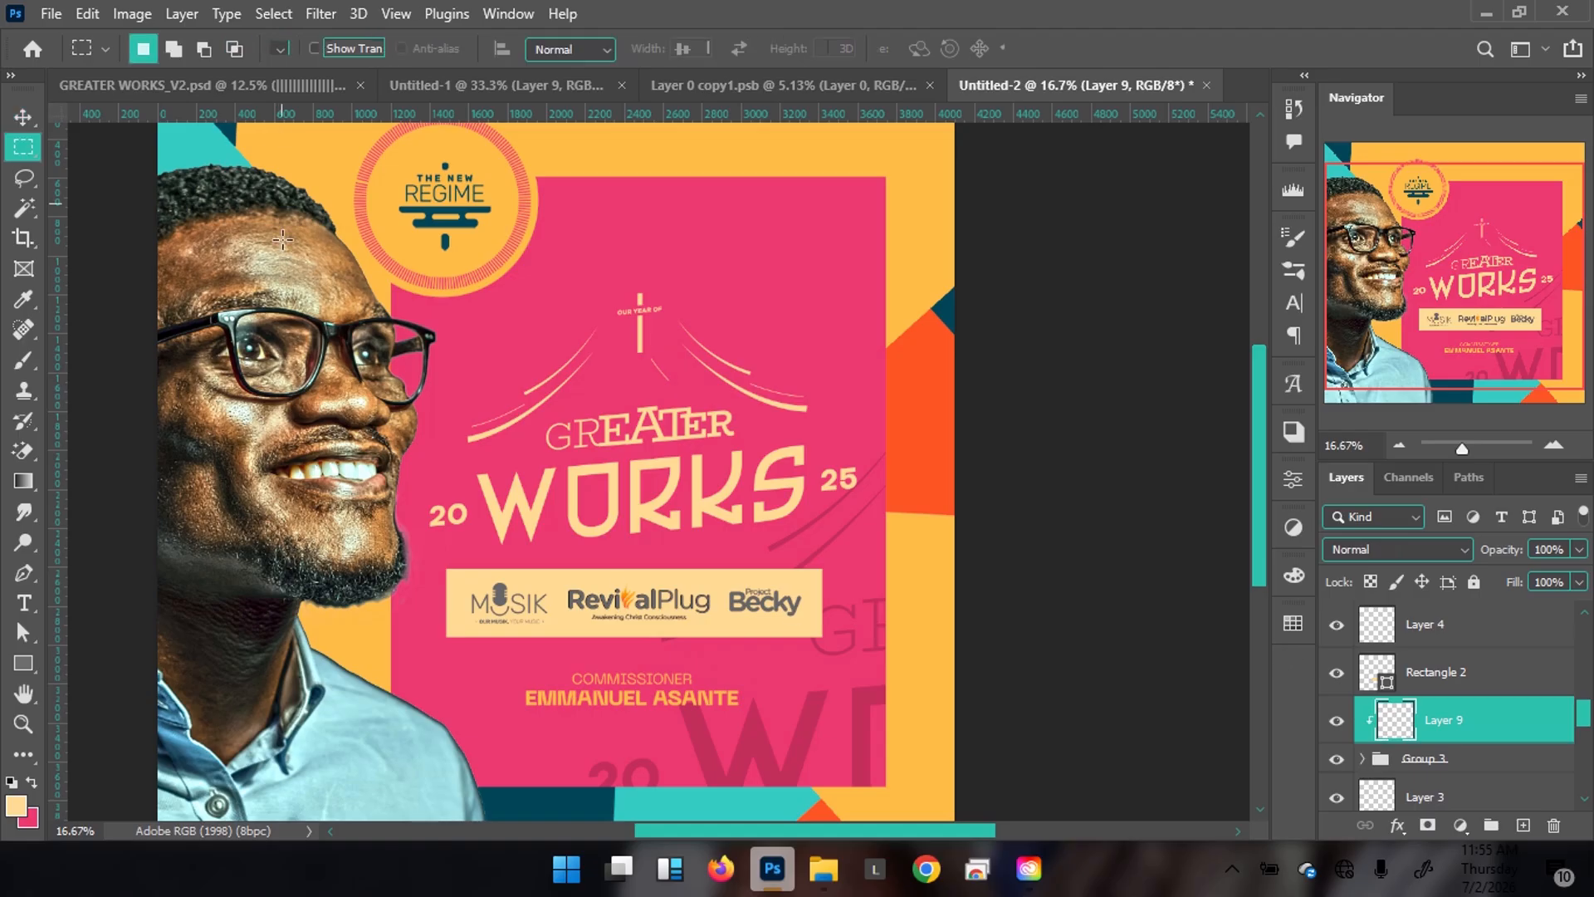
left_click(16, 803)
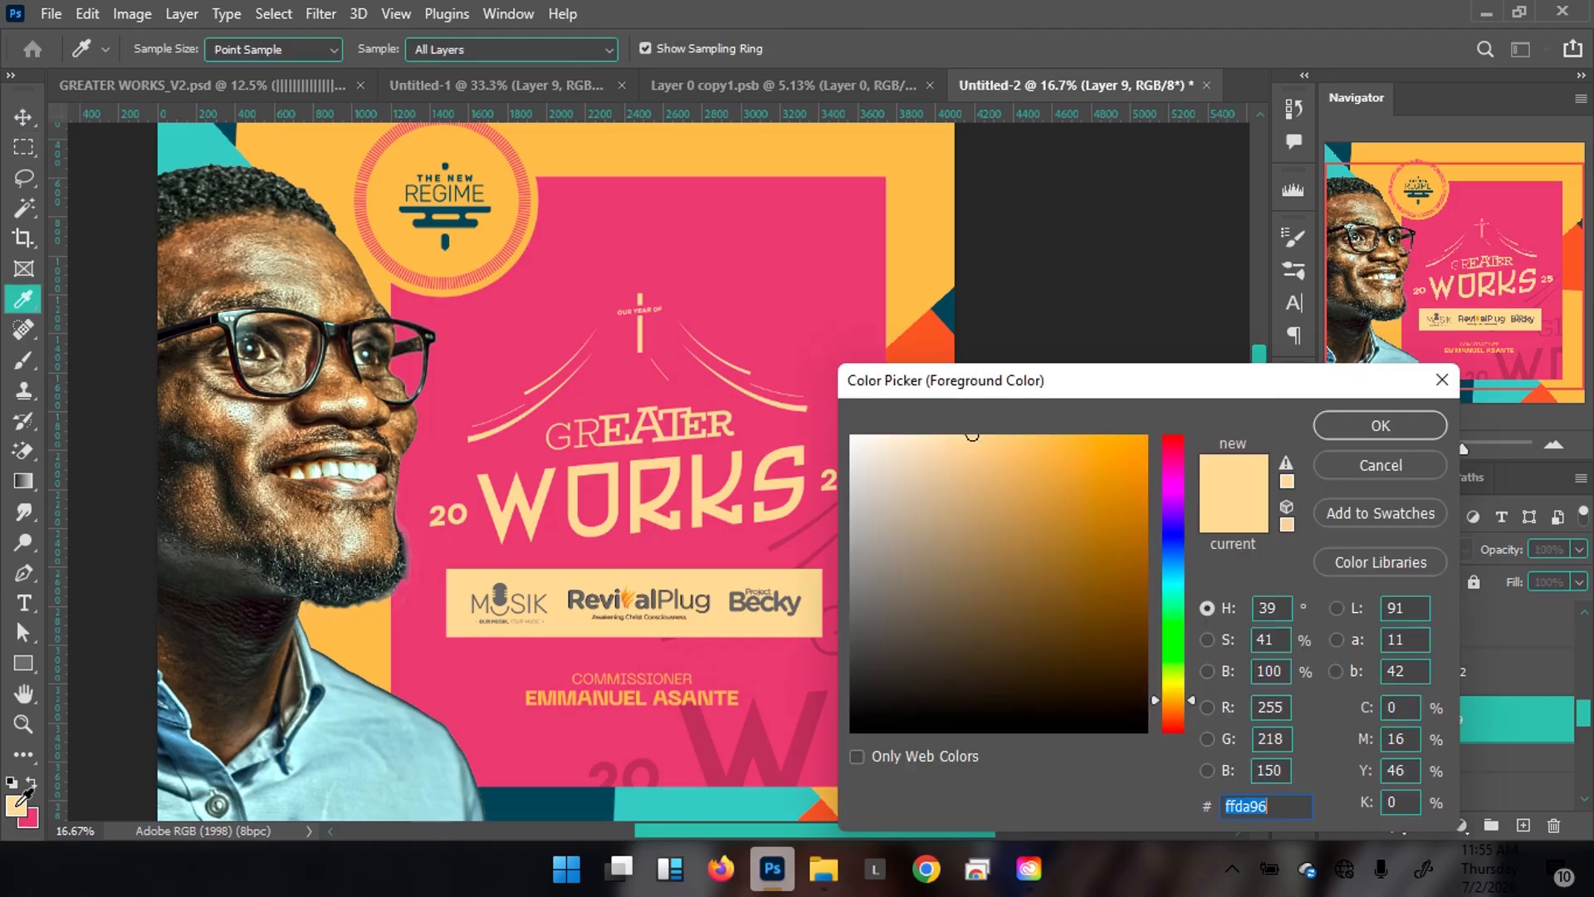
left_click_drag(971, 475, 772, 404)
left_click(1336, 423)
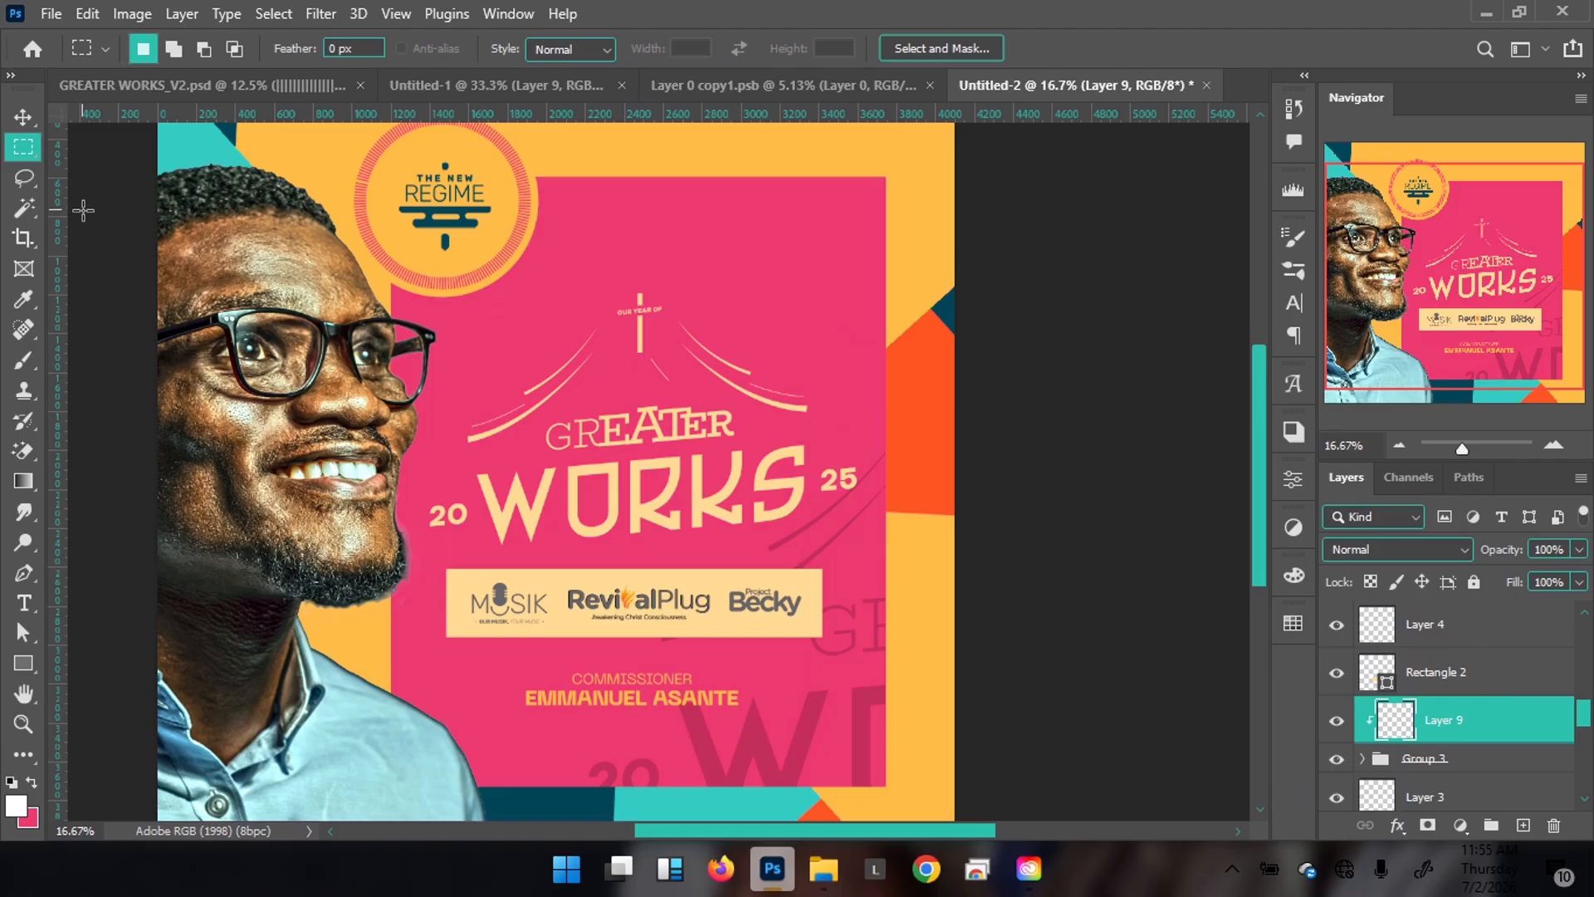
key("shift+m")
left_click_drag(366, 324, 869, 503)
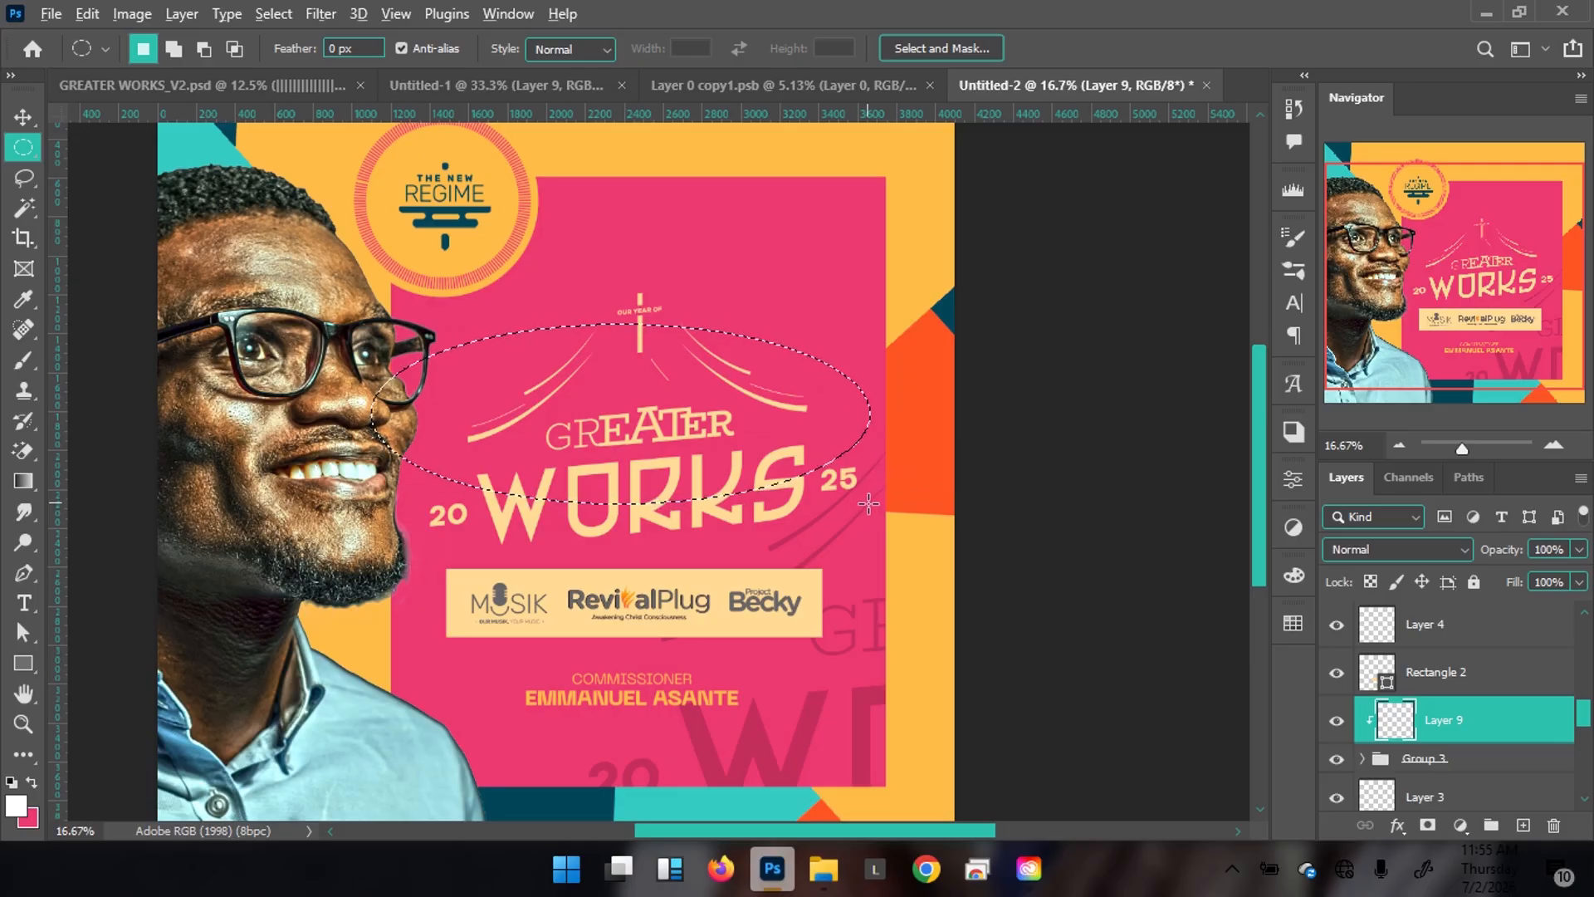
key("ctrl+d")
key("v")
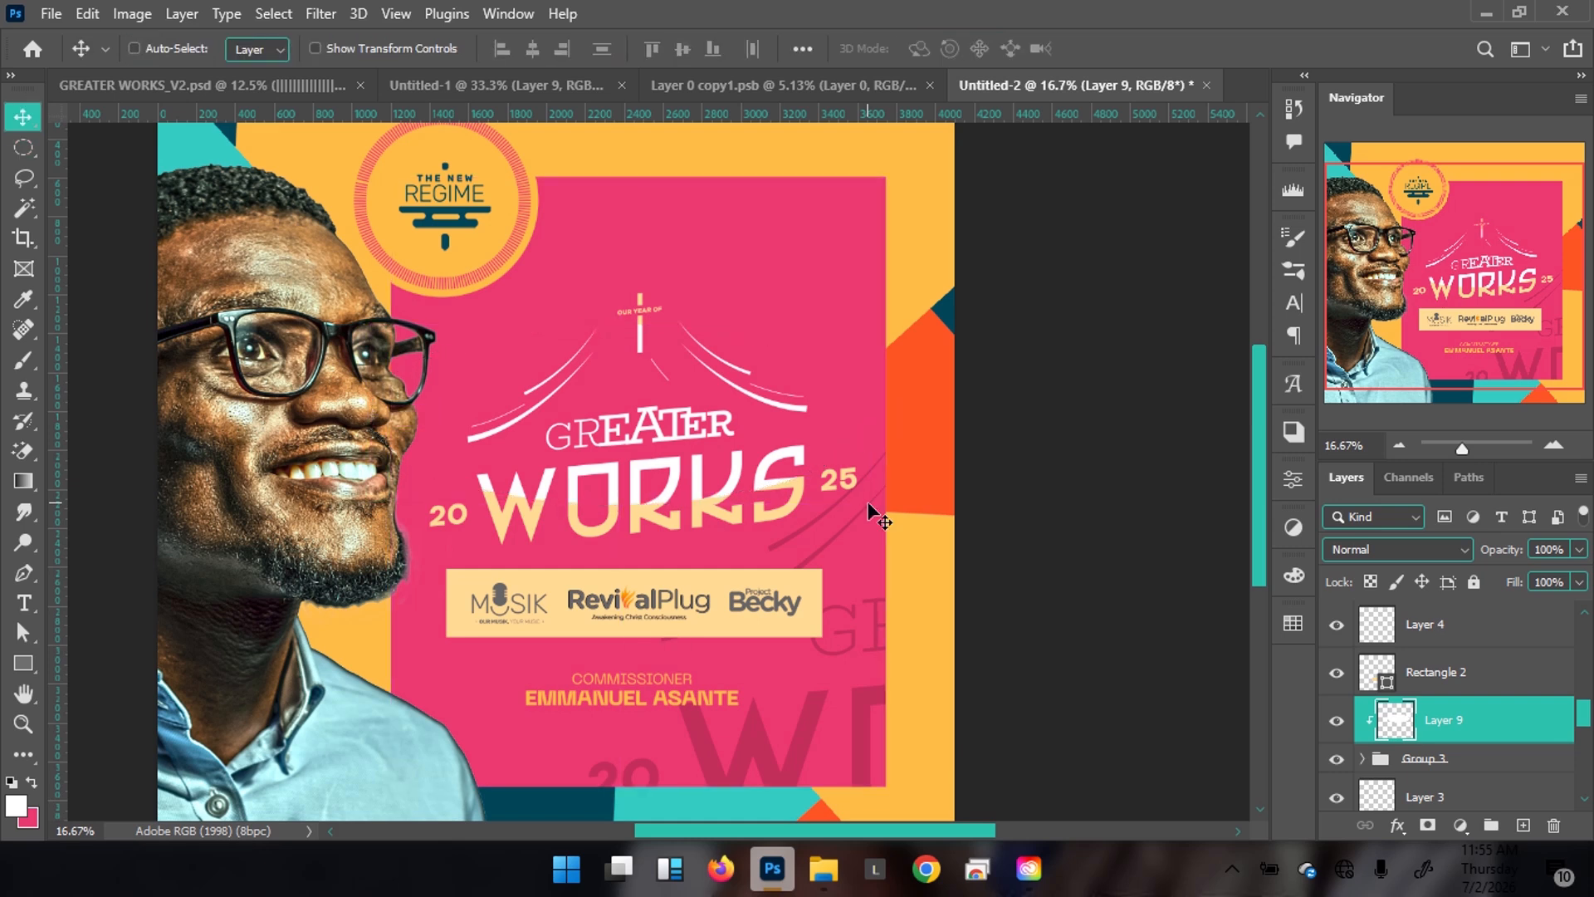
scroll(872, 508, "left", 3)
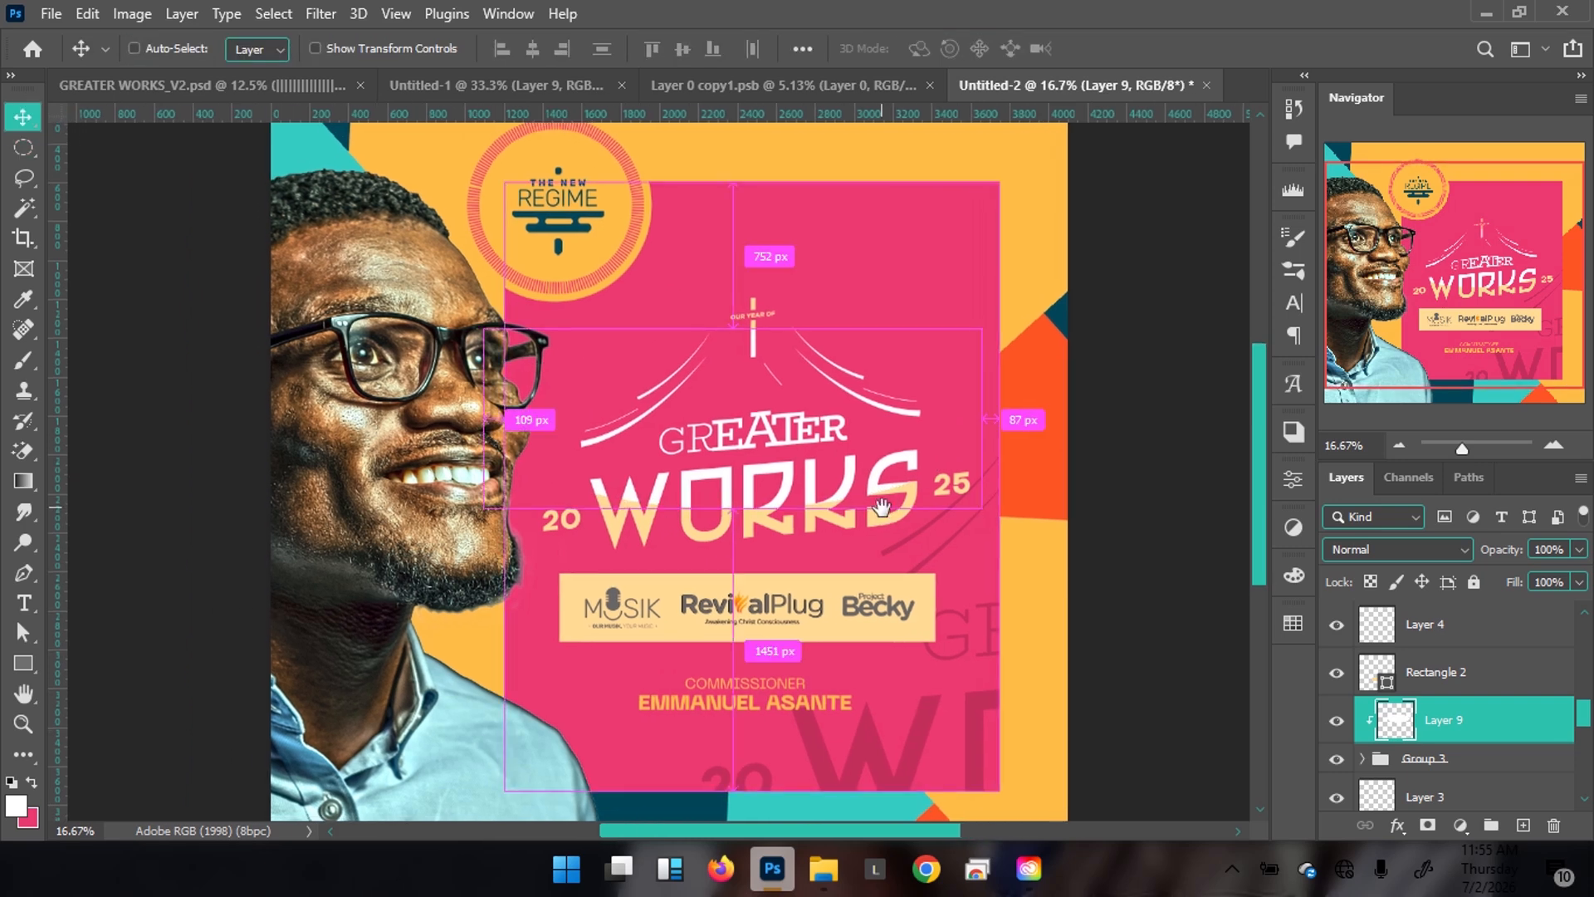
scroll(882, 506, "down", 1)
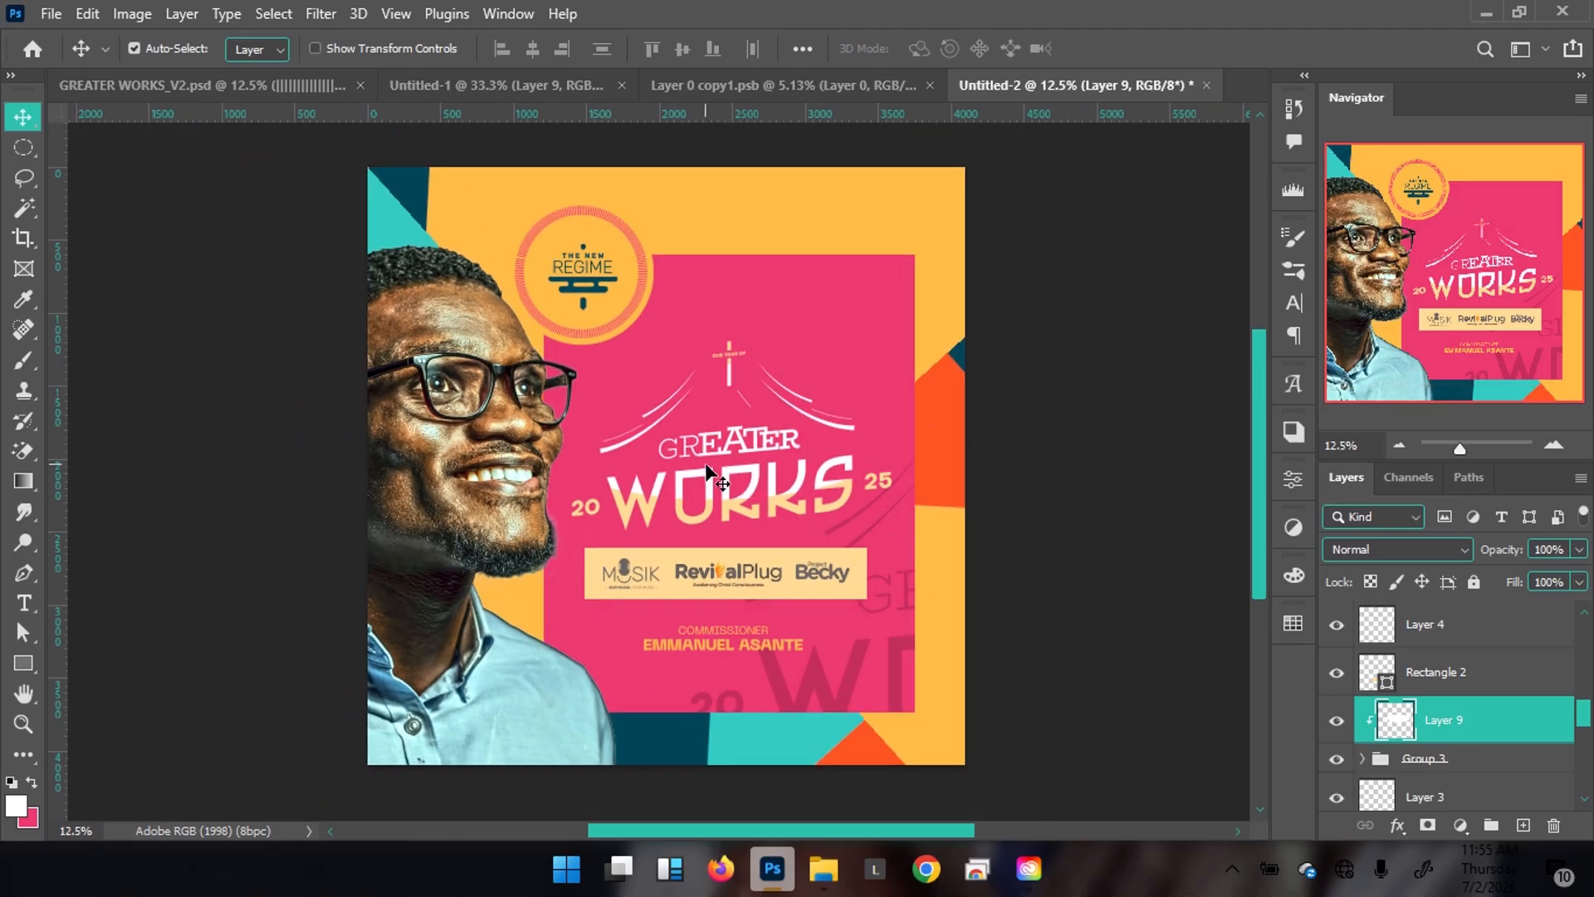
Add another clipped layer above Layer 9 and load the main title object's outline as a selection
scroll(759, 521, "up", 10)
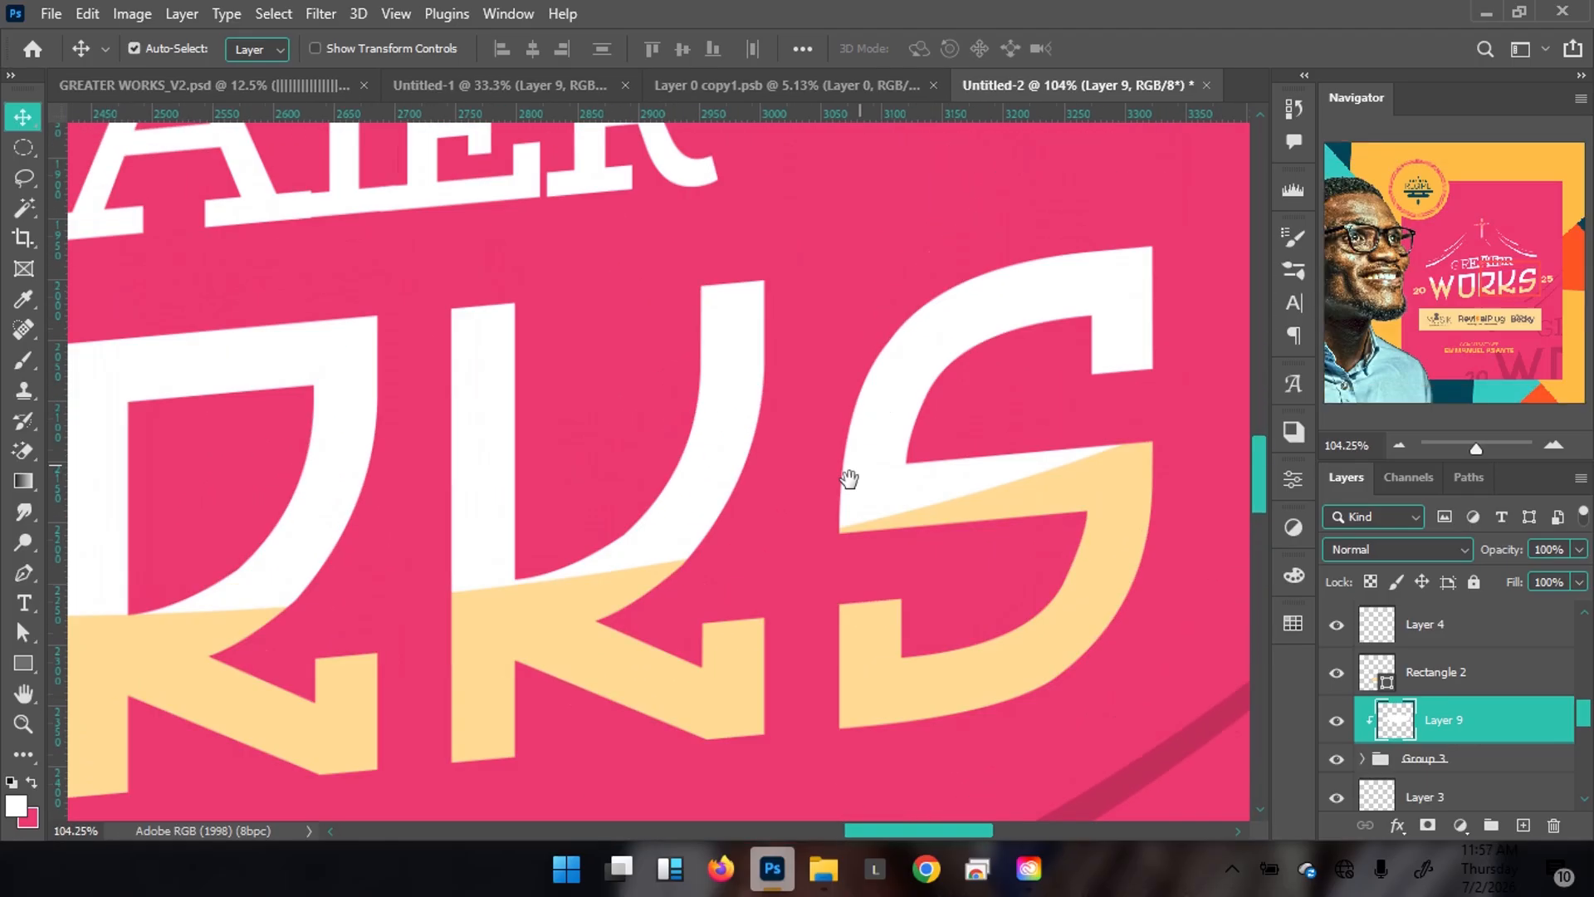
left_click_drag(848, 479, 712, 505)
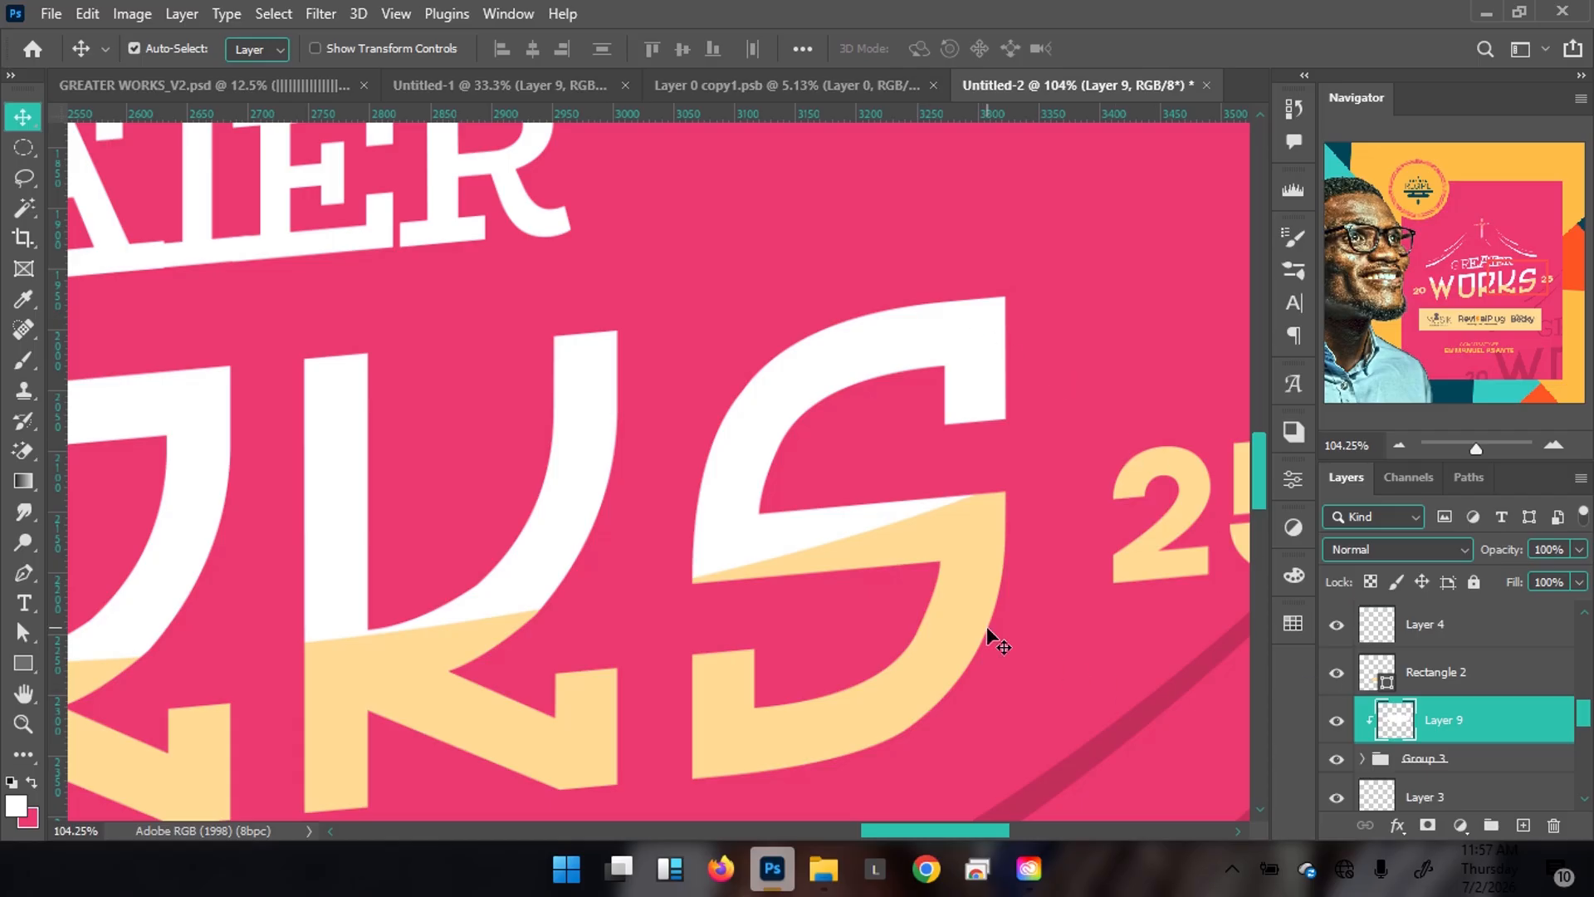
left_click(957, 616)
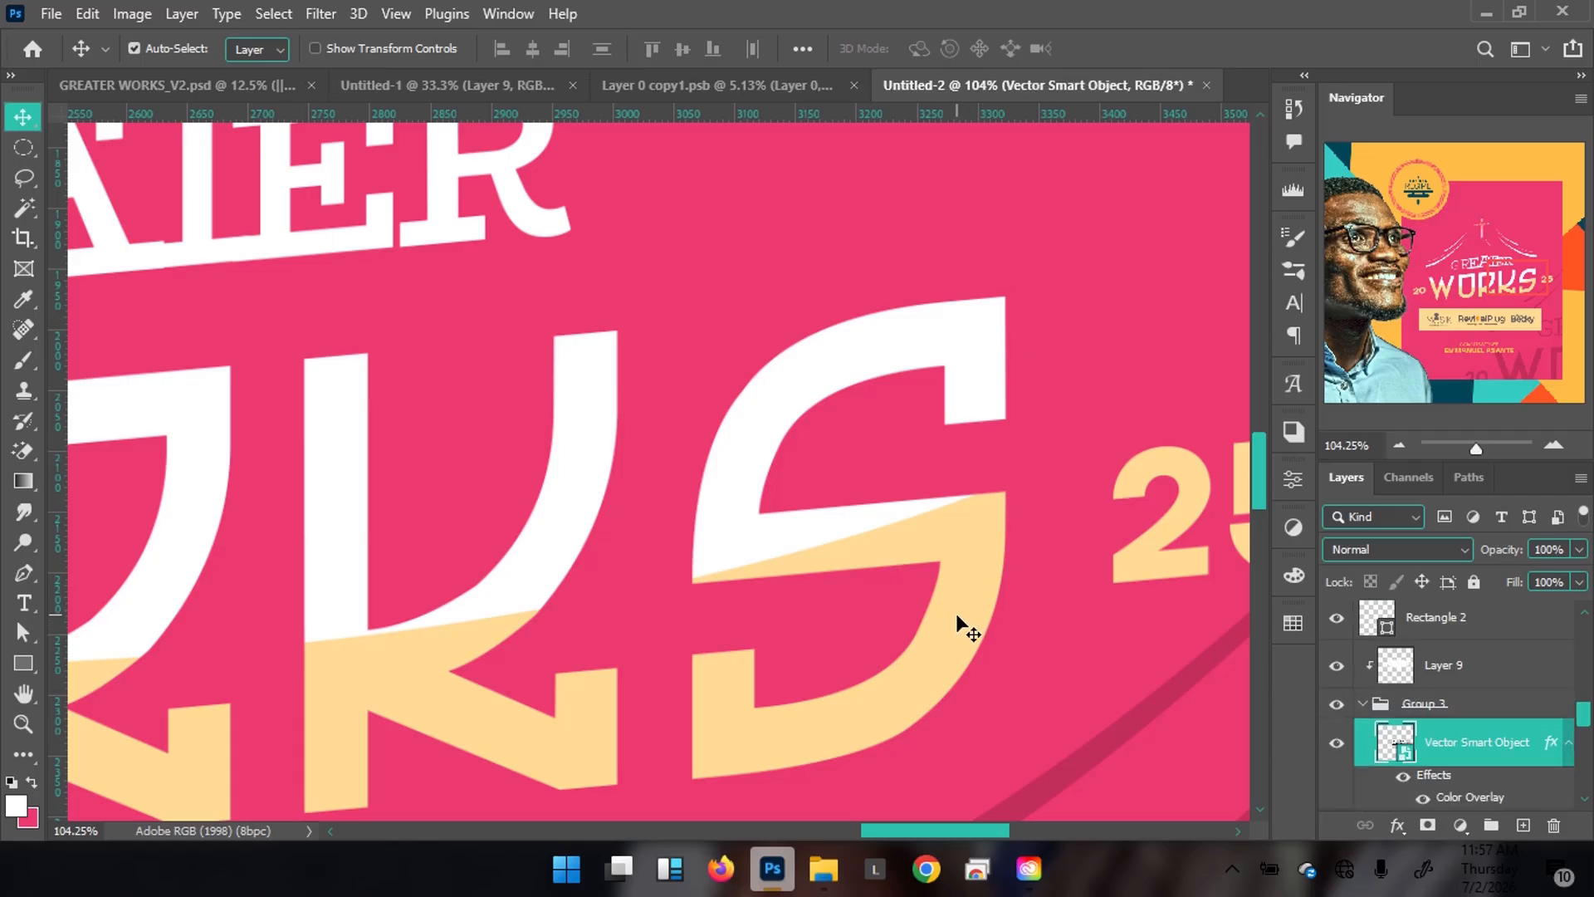
left_click(1470, 681)
key("ctrl+shift+n")
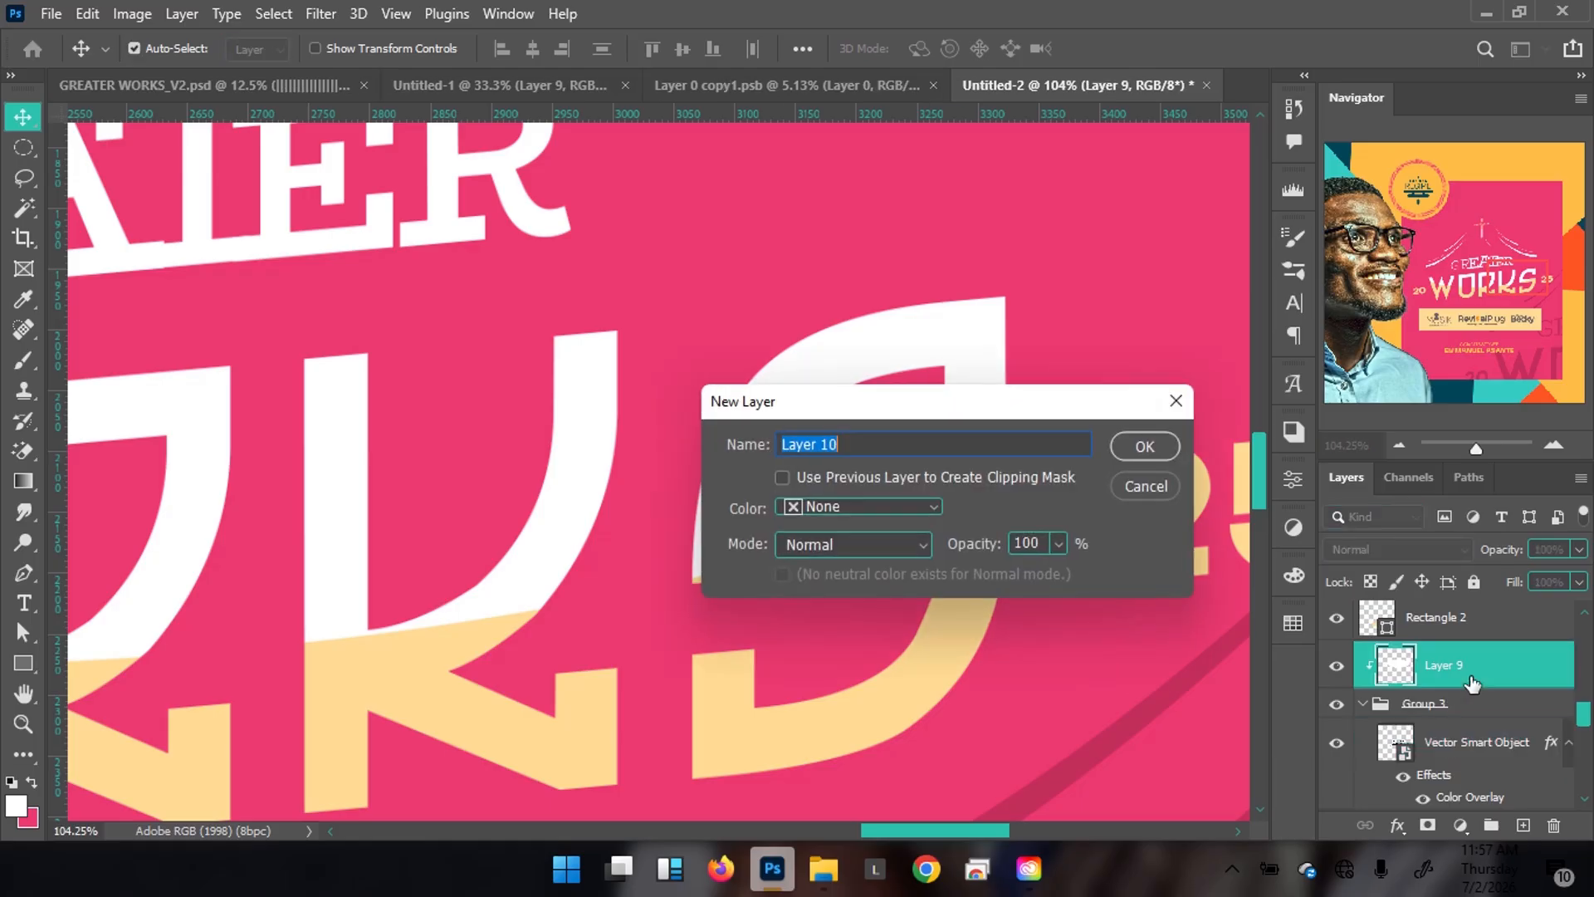
key("Return")
key("ctrl+bracketleft")
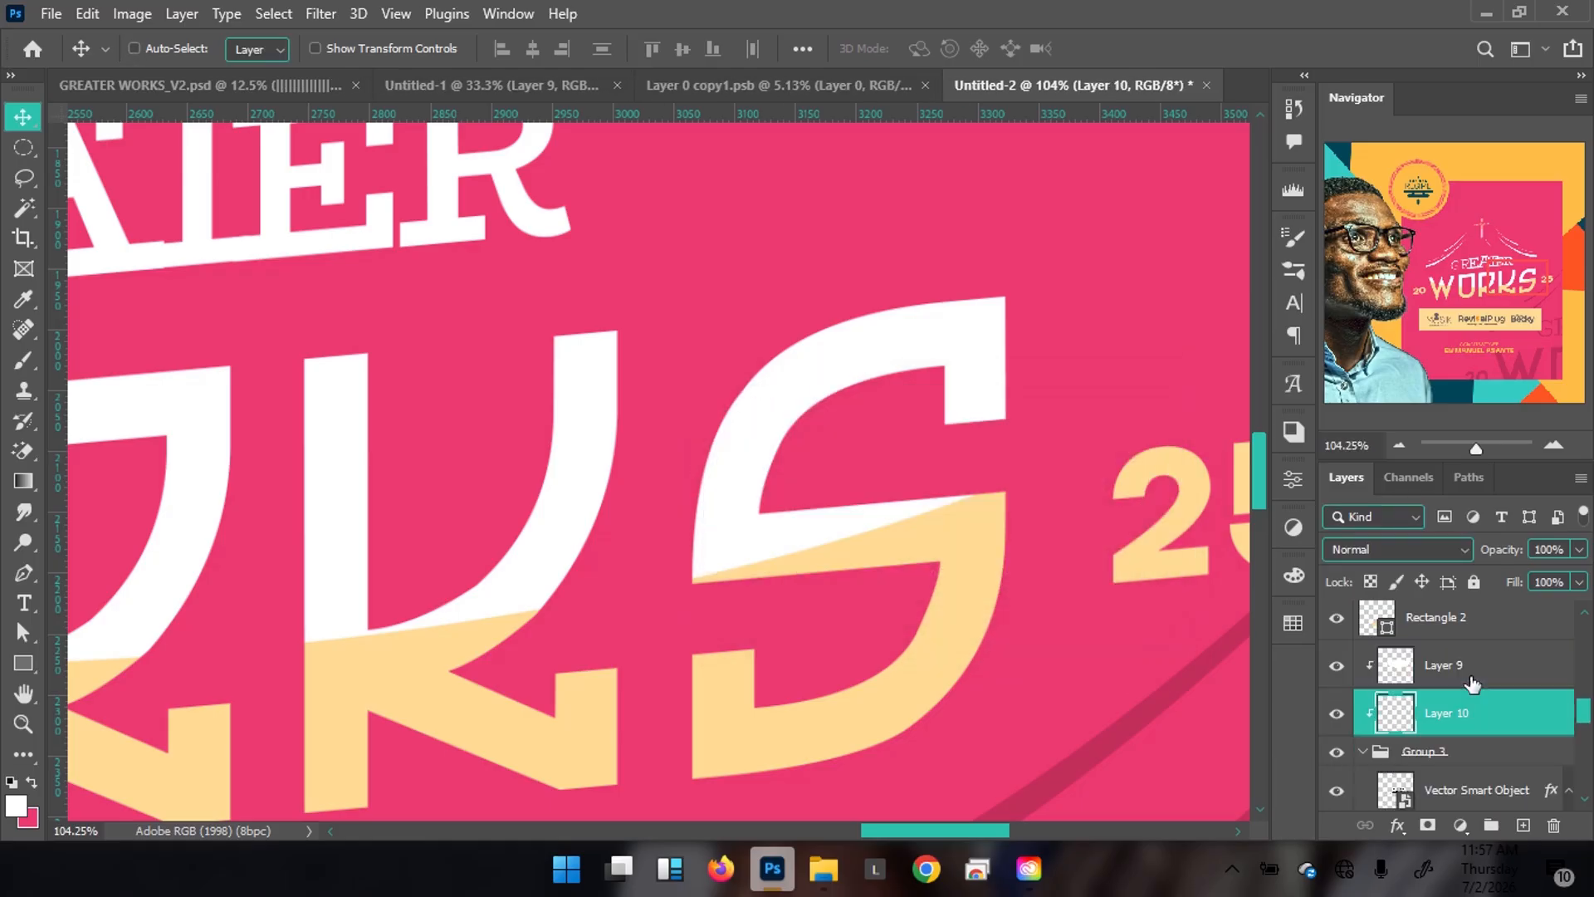
key("ctrl+bracketright")
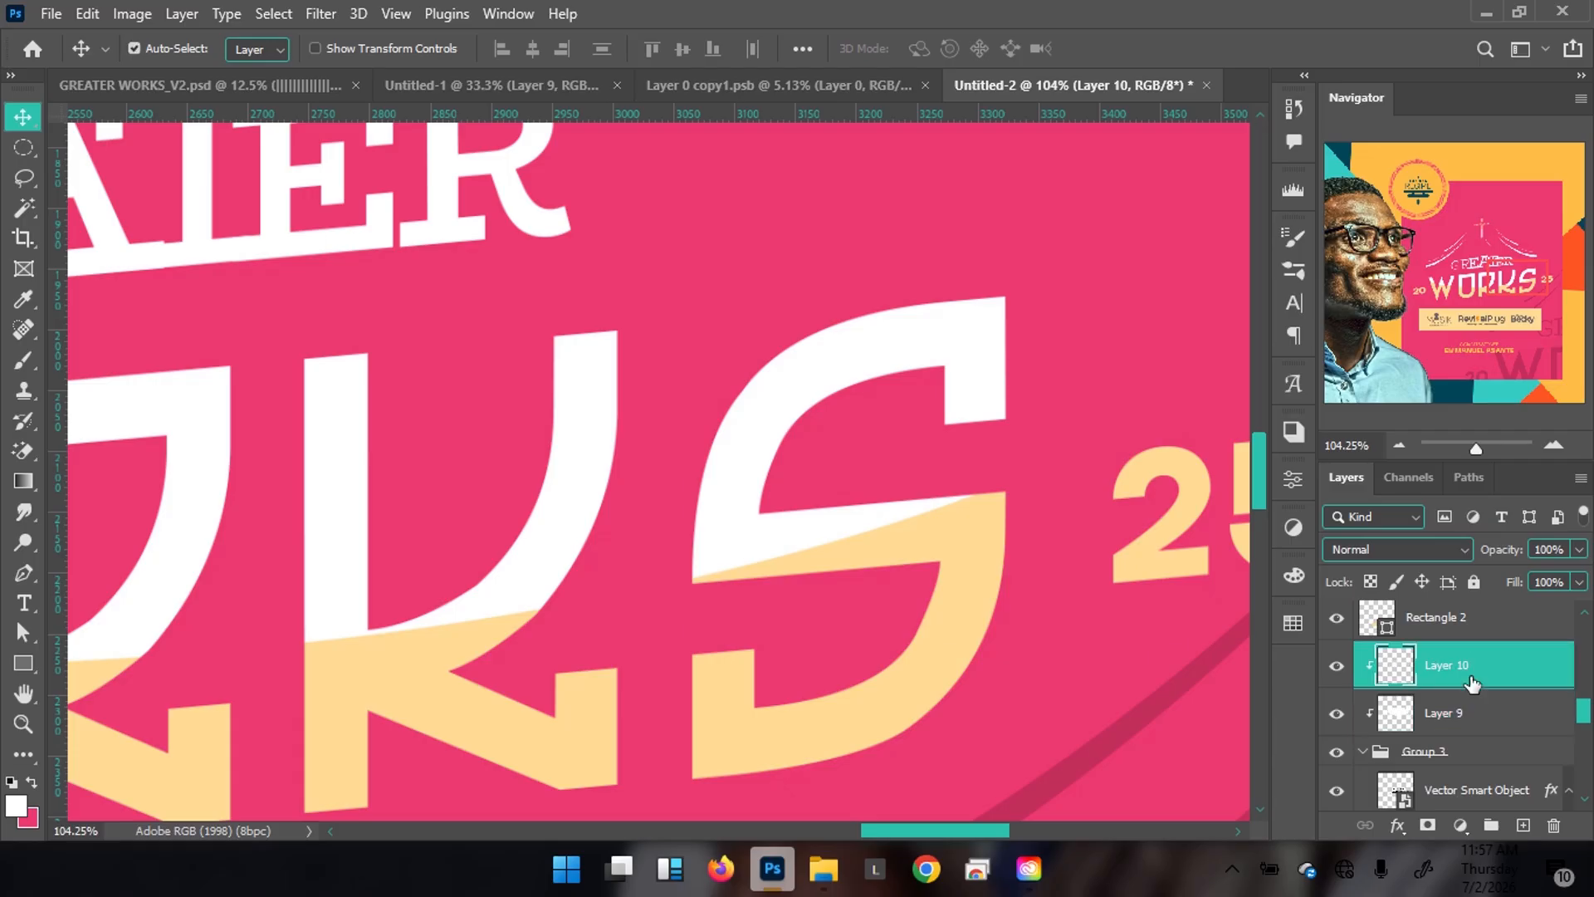
scroll(1426, 736, "down", 1)
key("ctrl")
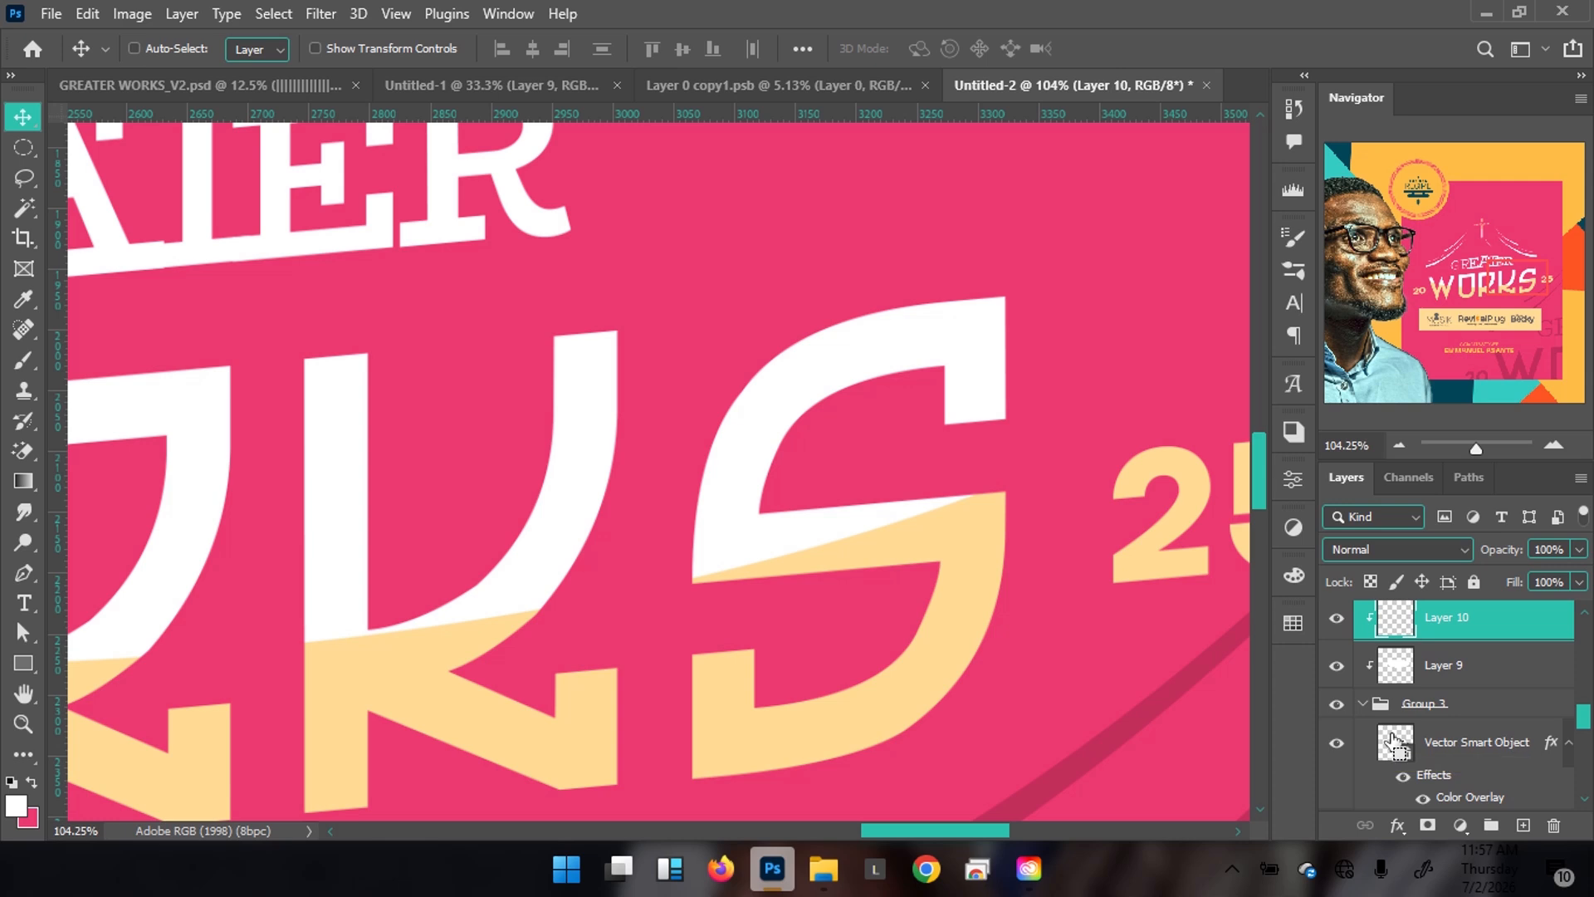
left_click(1393, 741, "ctrl")
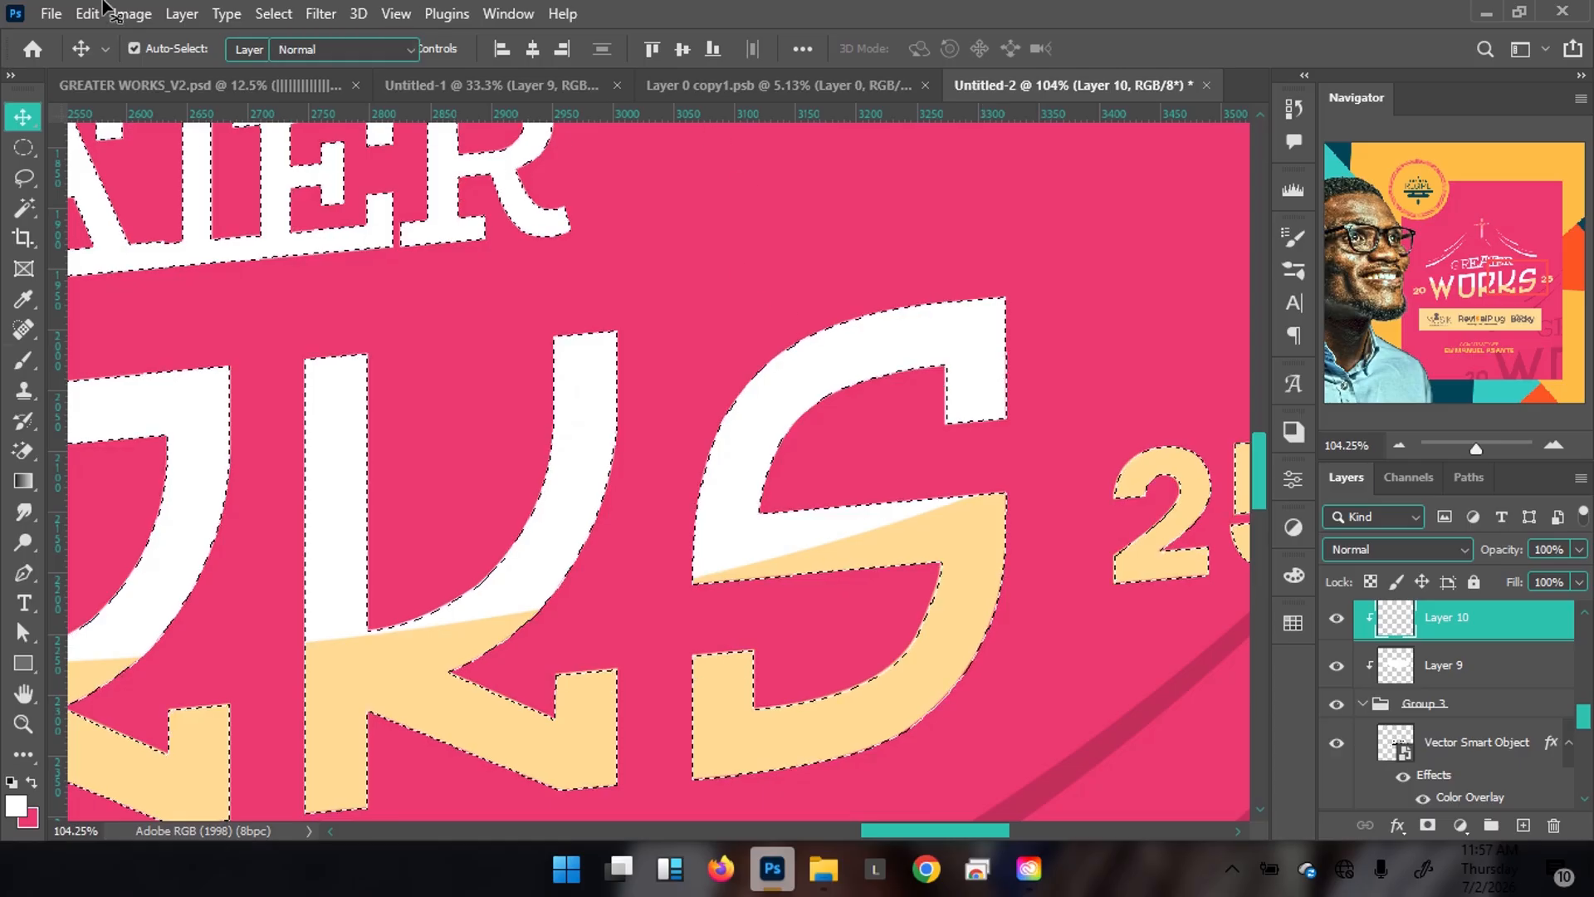
Set up a Hard Round brush at 100% opacity and a size of 20 px
key("b")
left_click(169, 48)
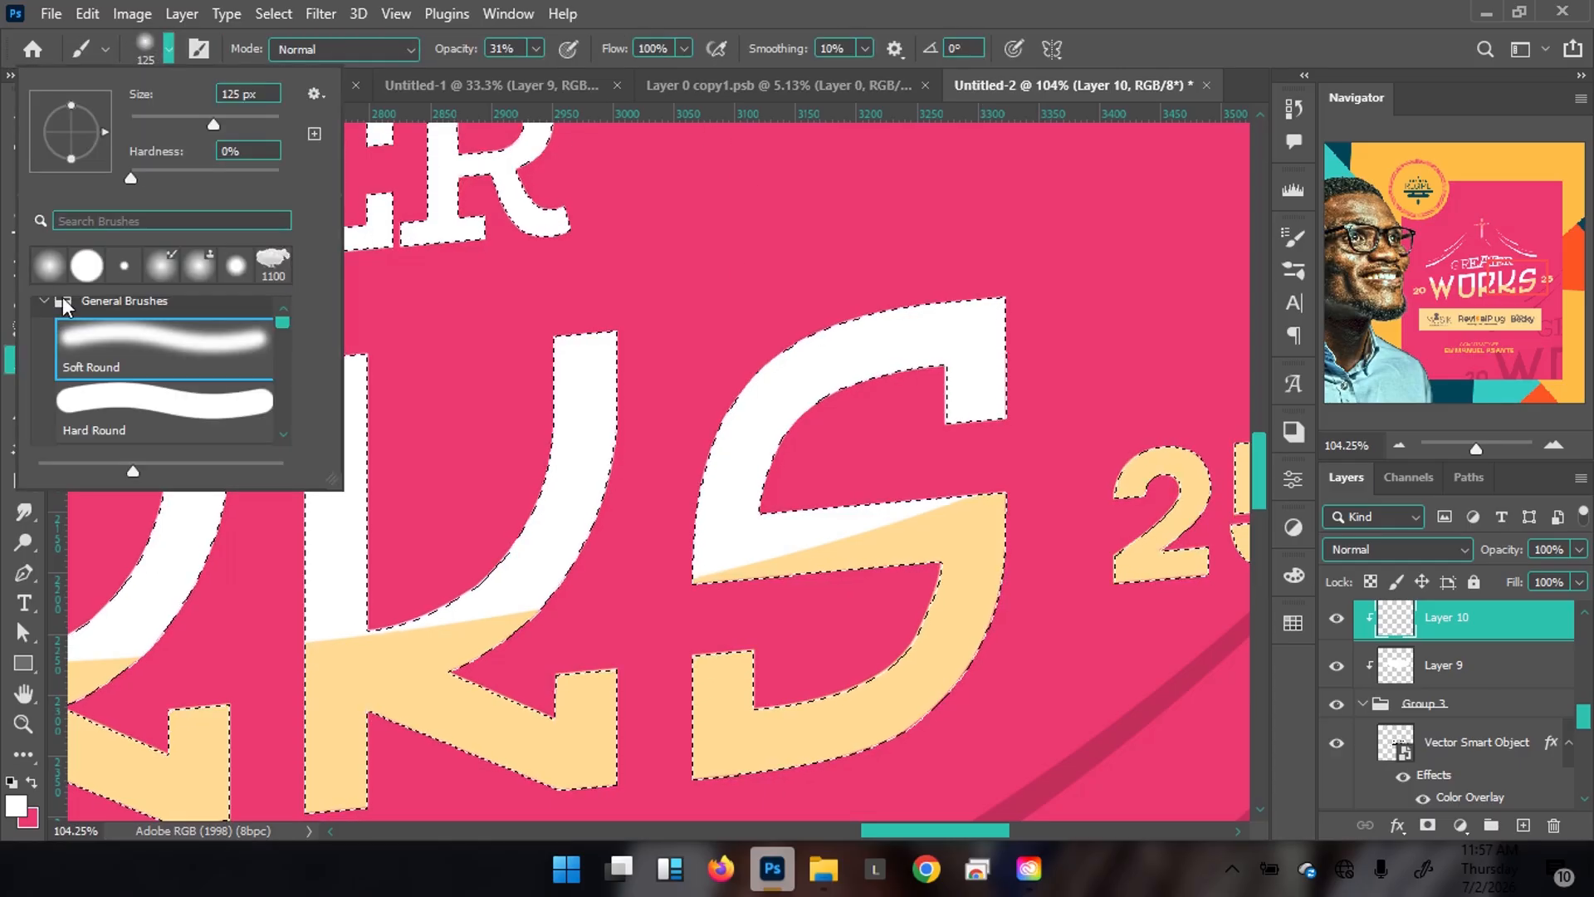
left_click(166, 397)
left_click(656, 10)
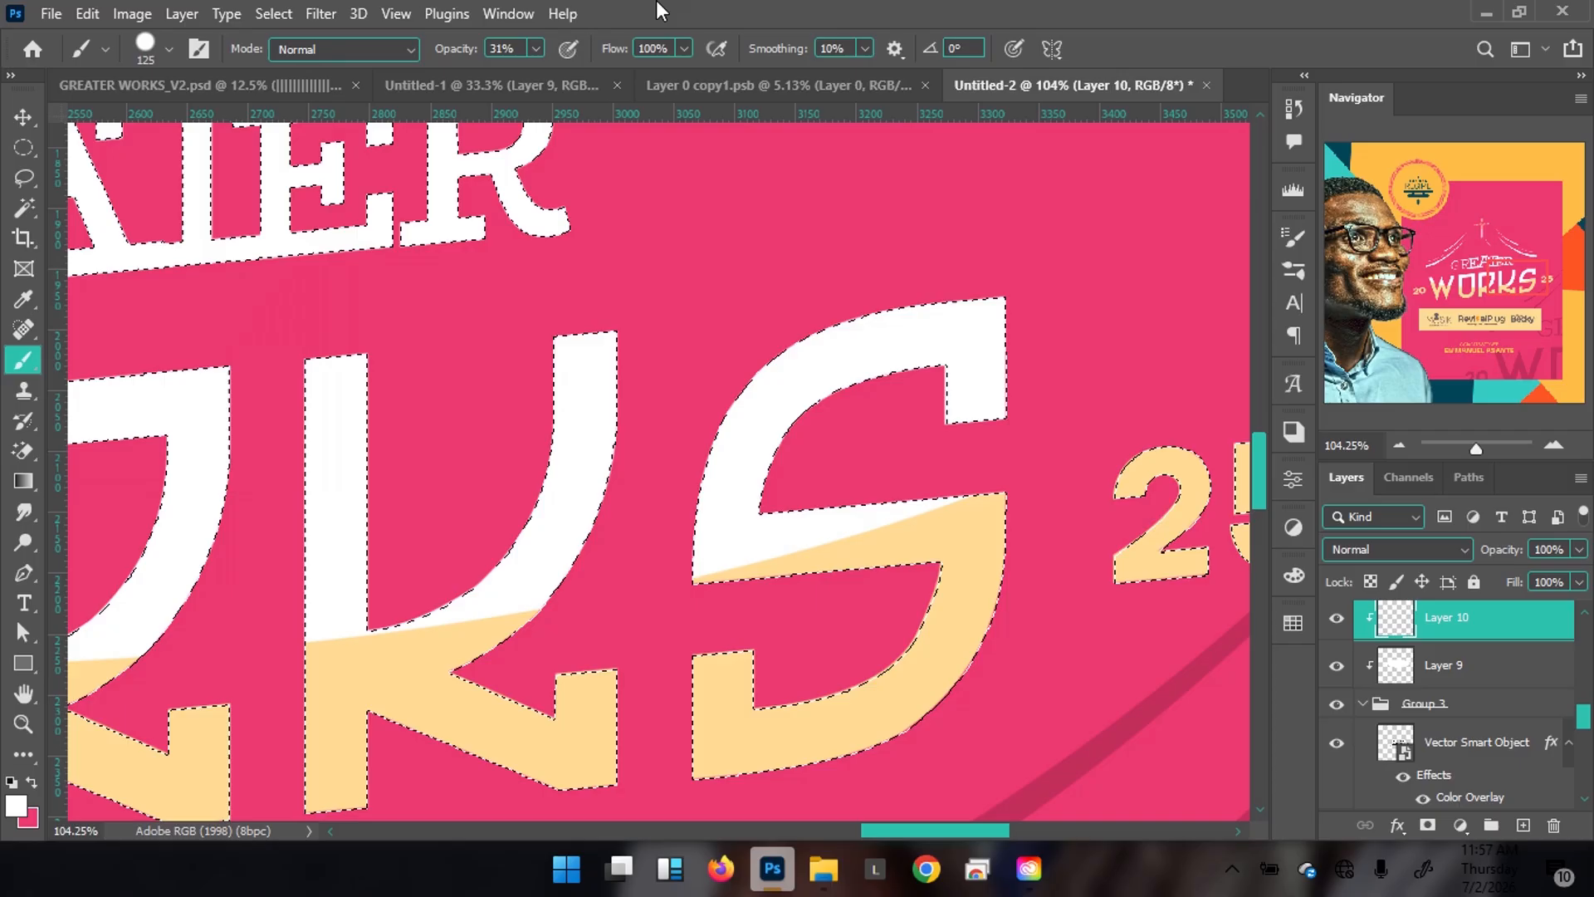
left_click(536, 49)
key("bracketright")
key("bracketright")
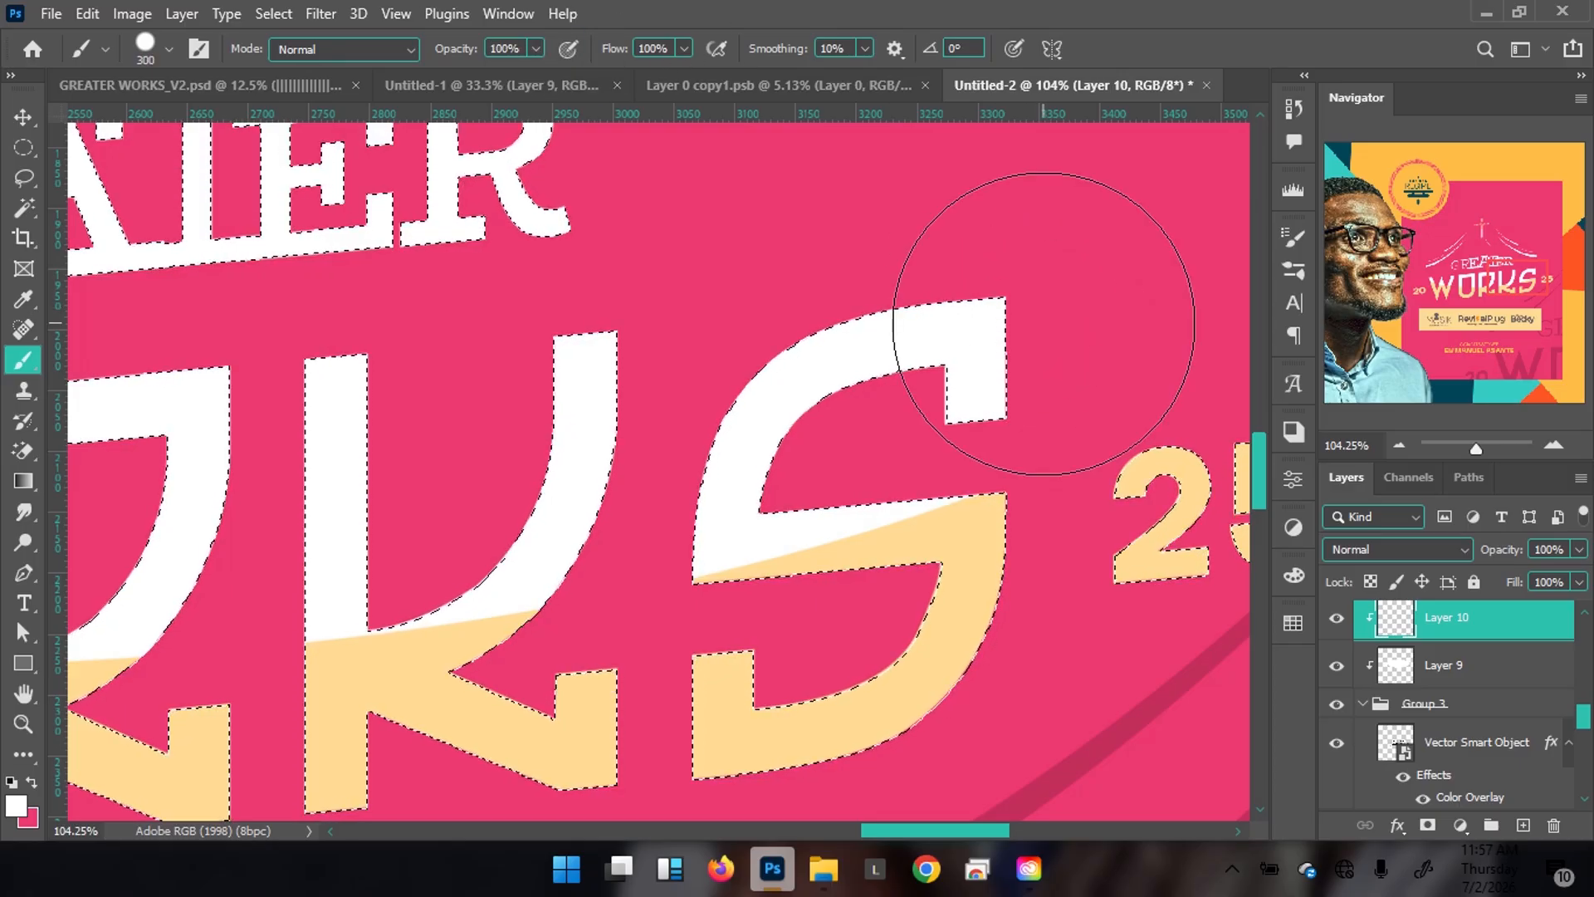
key("bracketleft")
key("bracketleft")
key("bracketleft")
key("bracketleft")
key("bracketleft")
key("bracketleft")
key("bracketleft")
key("bracketleft")
key("bracketleft")
key("bracketleft")
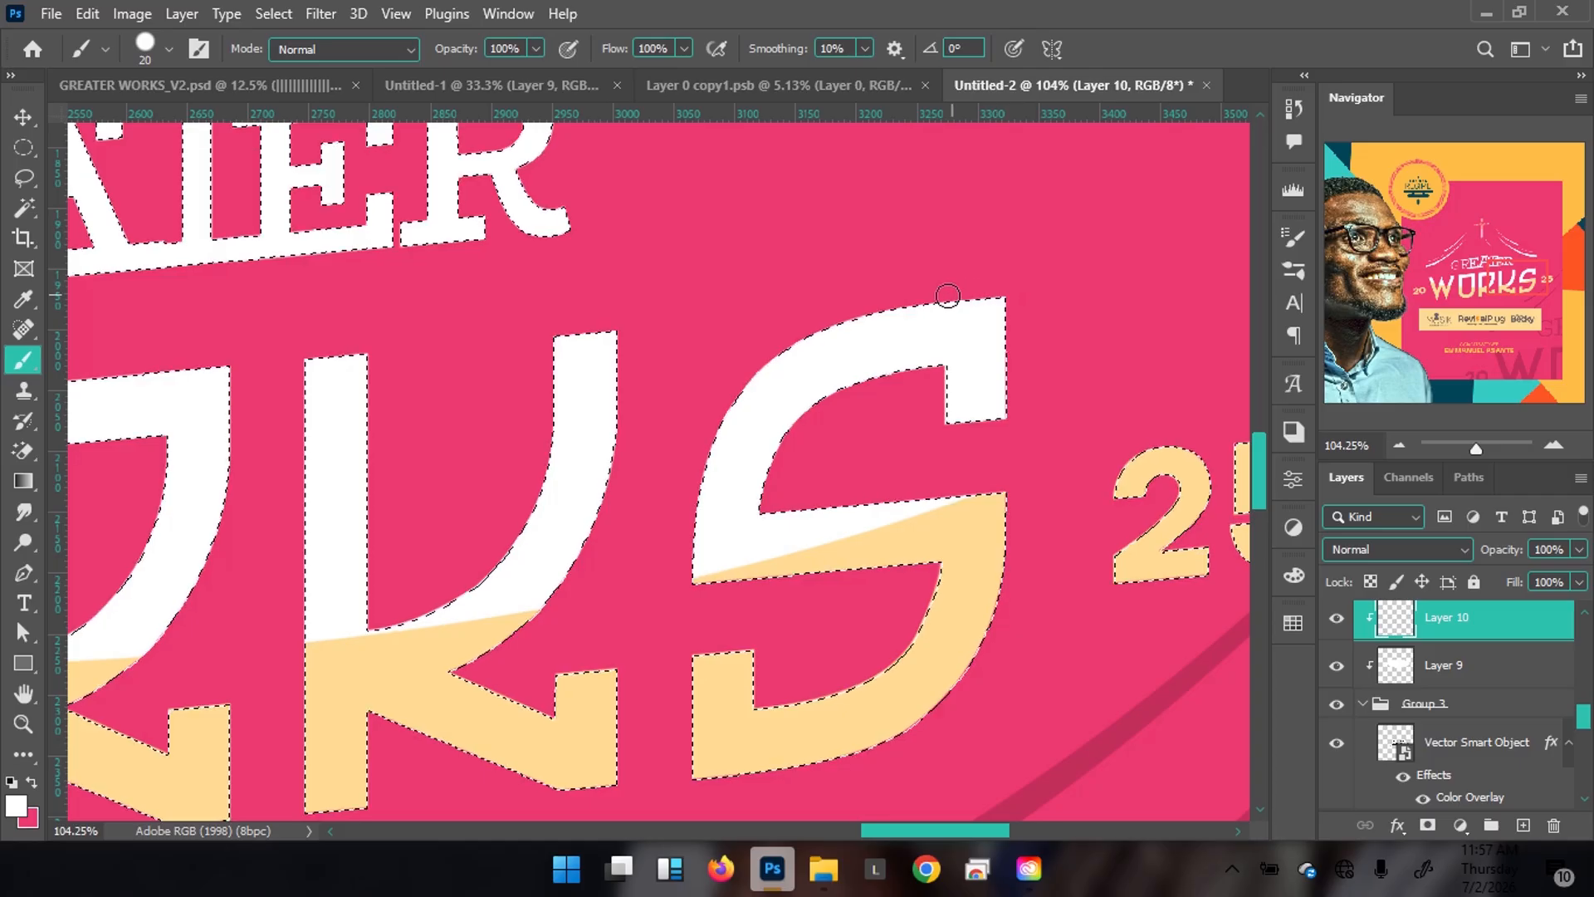
Paint small white highlights inside the selection on the K's lower-right corner and the R's lower-left corner in WORKS
left_click_drag(582, 461, 655, 426)
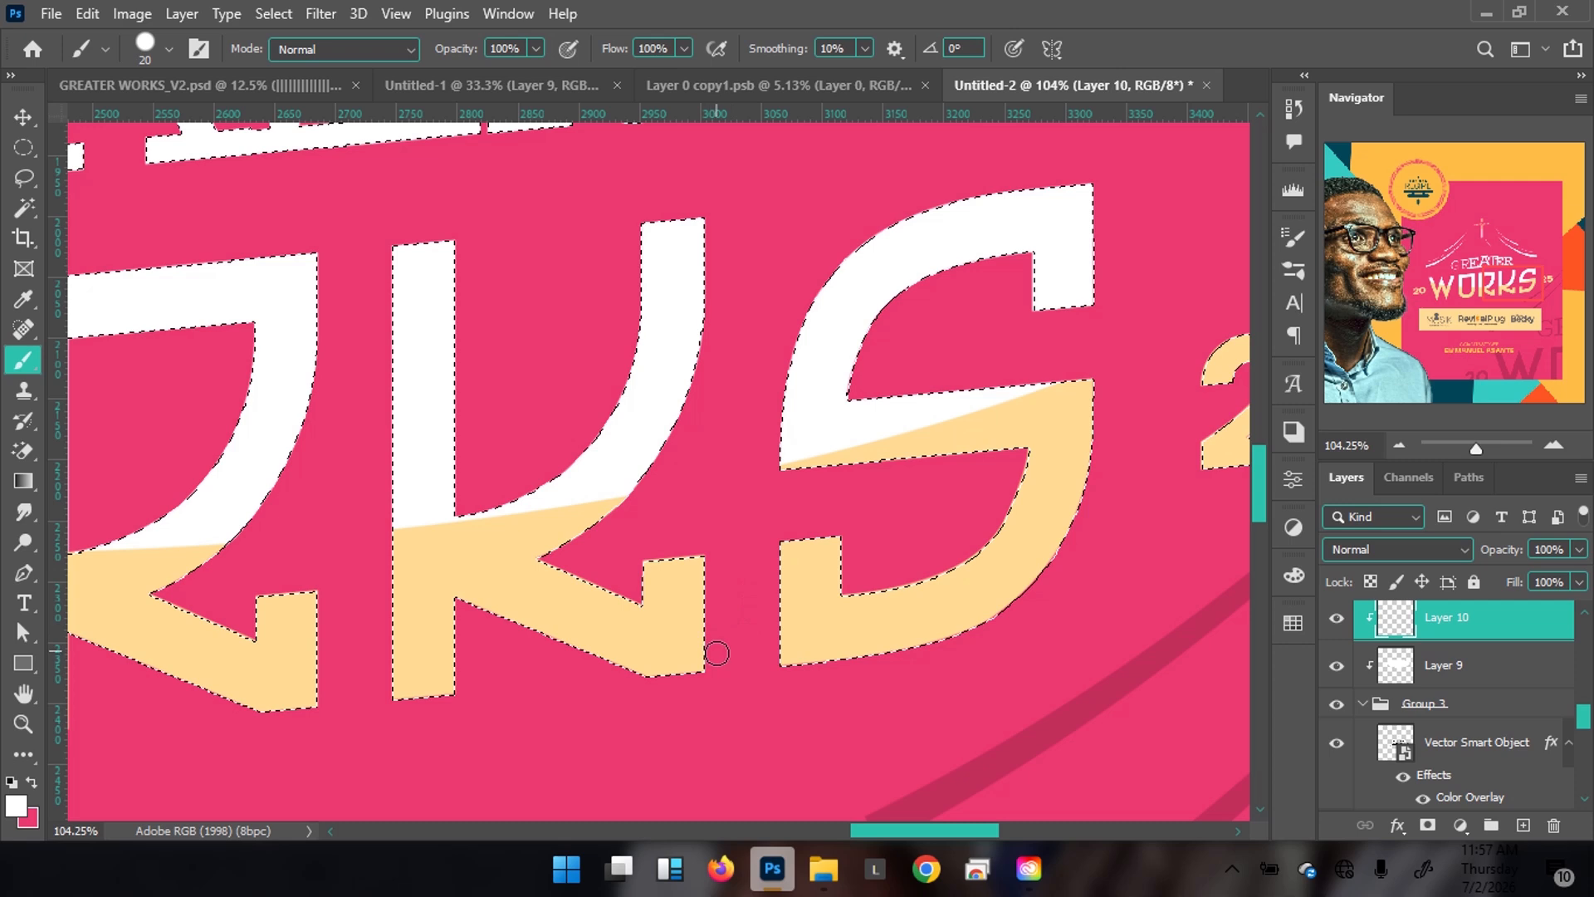
left_click_drag(708, 642, 710, 666)
left_click_drag(785, 492, 1060, 385)
left_click_drag(551, 576, 804, 528)
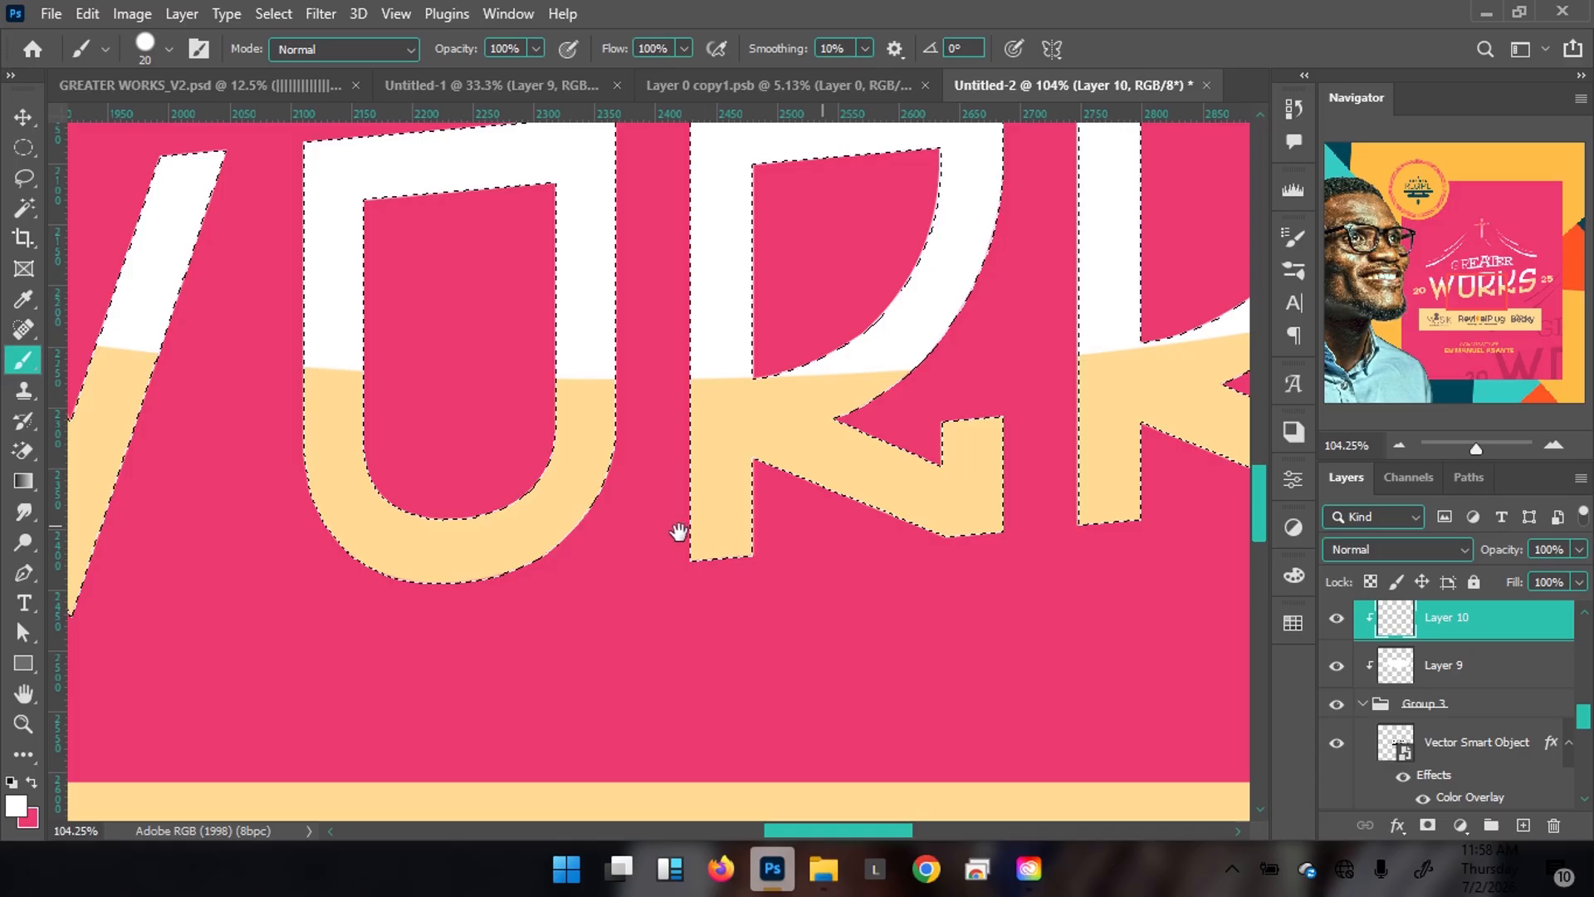
left_click_drag(675, 542, 688, 548)
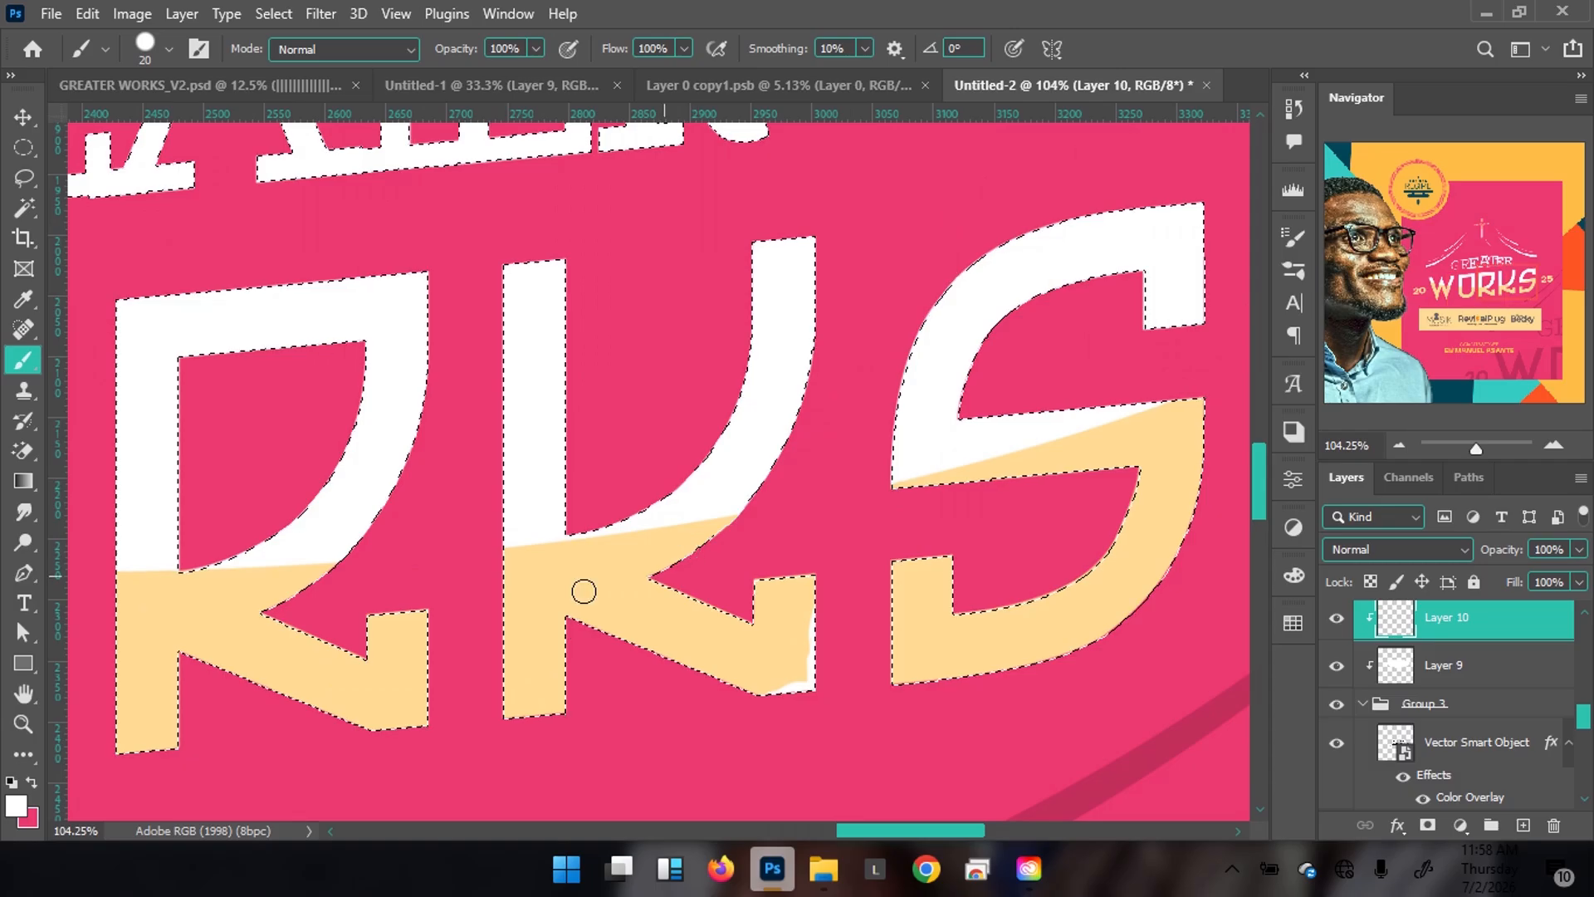
left_click_drag(469, 635, 712, 559)
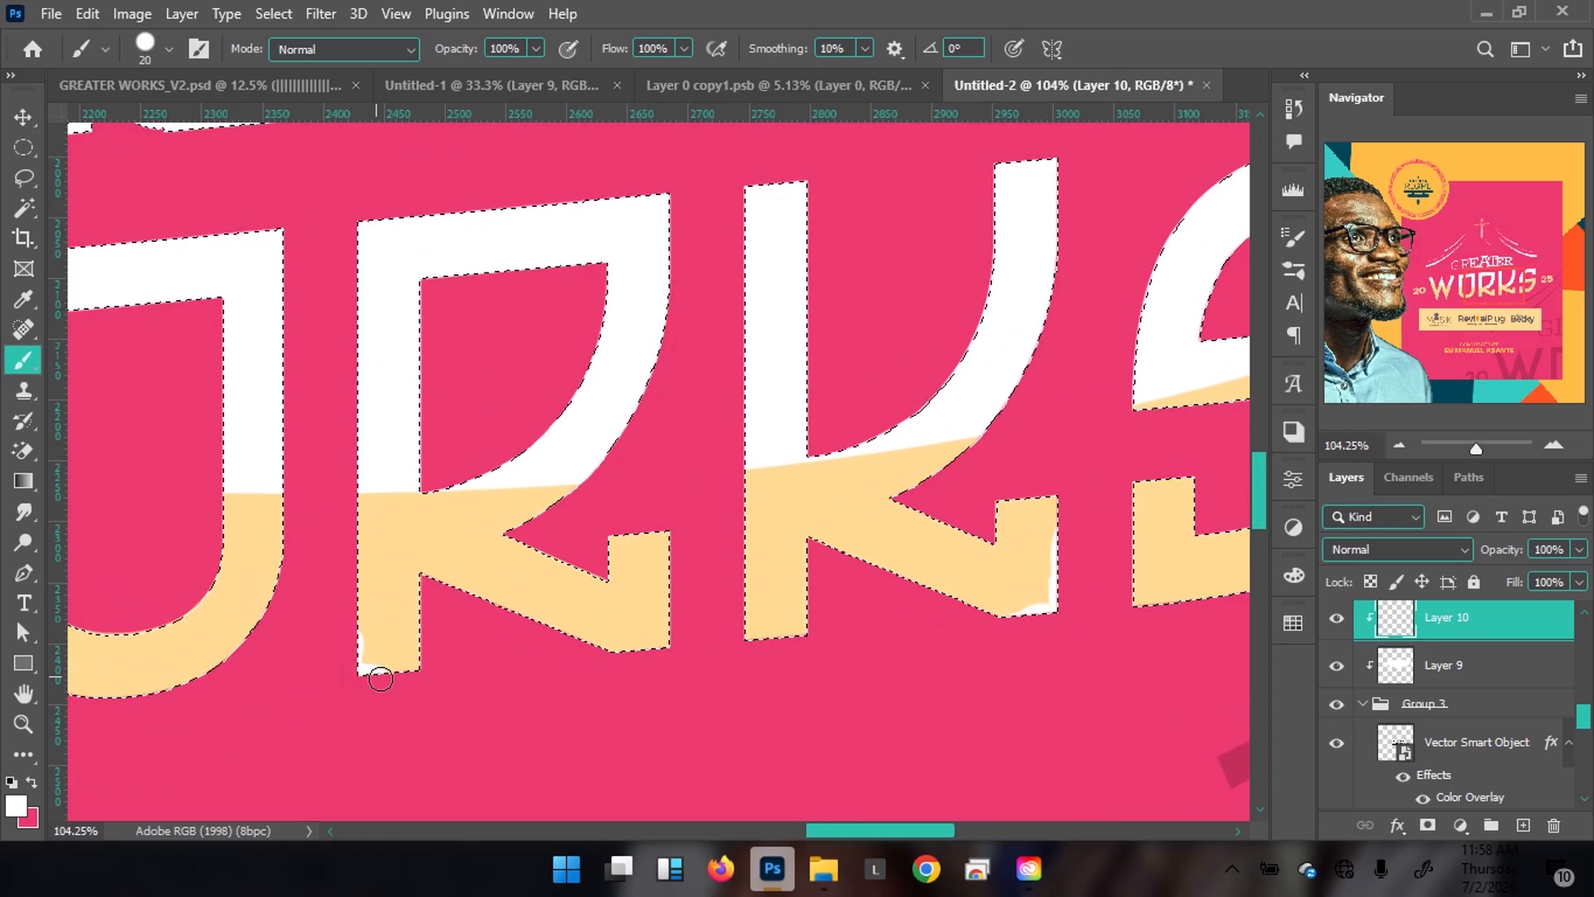
left_click_drag(340, 594, 676, 551)
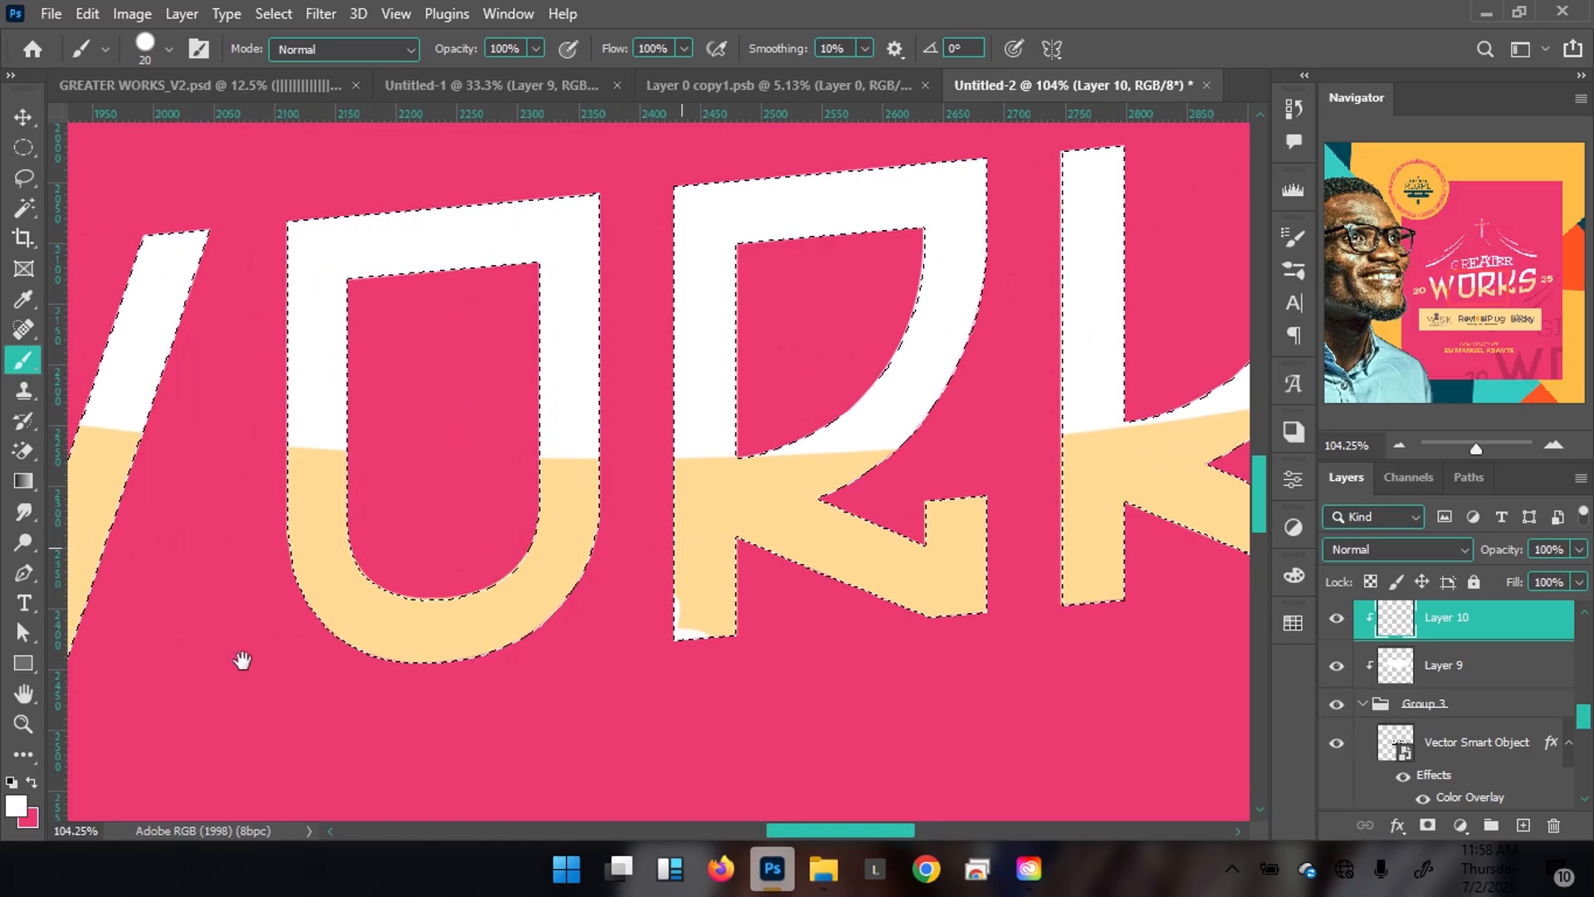
Paint white highlights along the lower-left curve of the O and the lower-left edge of the W in WORKS
left_click_drag(581, 660, 391, 672)
mouse_move(272, 648)
left_mouse_down()
mouse_move(489, 612)
mouse_move(414, 651)
mouse_move(426, 644)
mouse_move(380, 634)
mouse_move(414, 652)
mouse_move(360, 616)
left_mouse_up()
mouse_move(249, 619)
left_mouse_down()
mouse_move(535, 590)
mouse_move(722, 597)
left_mouse_up()
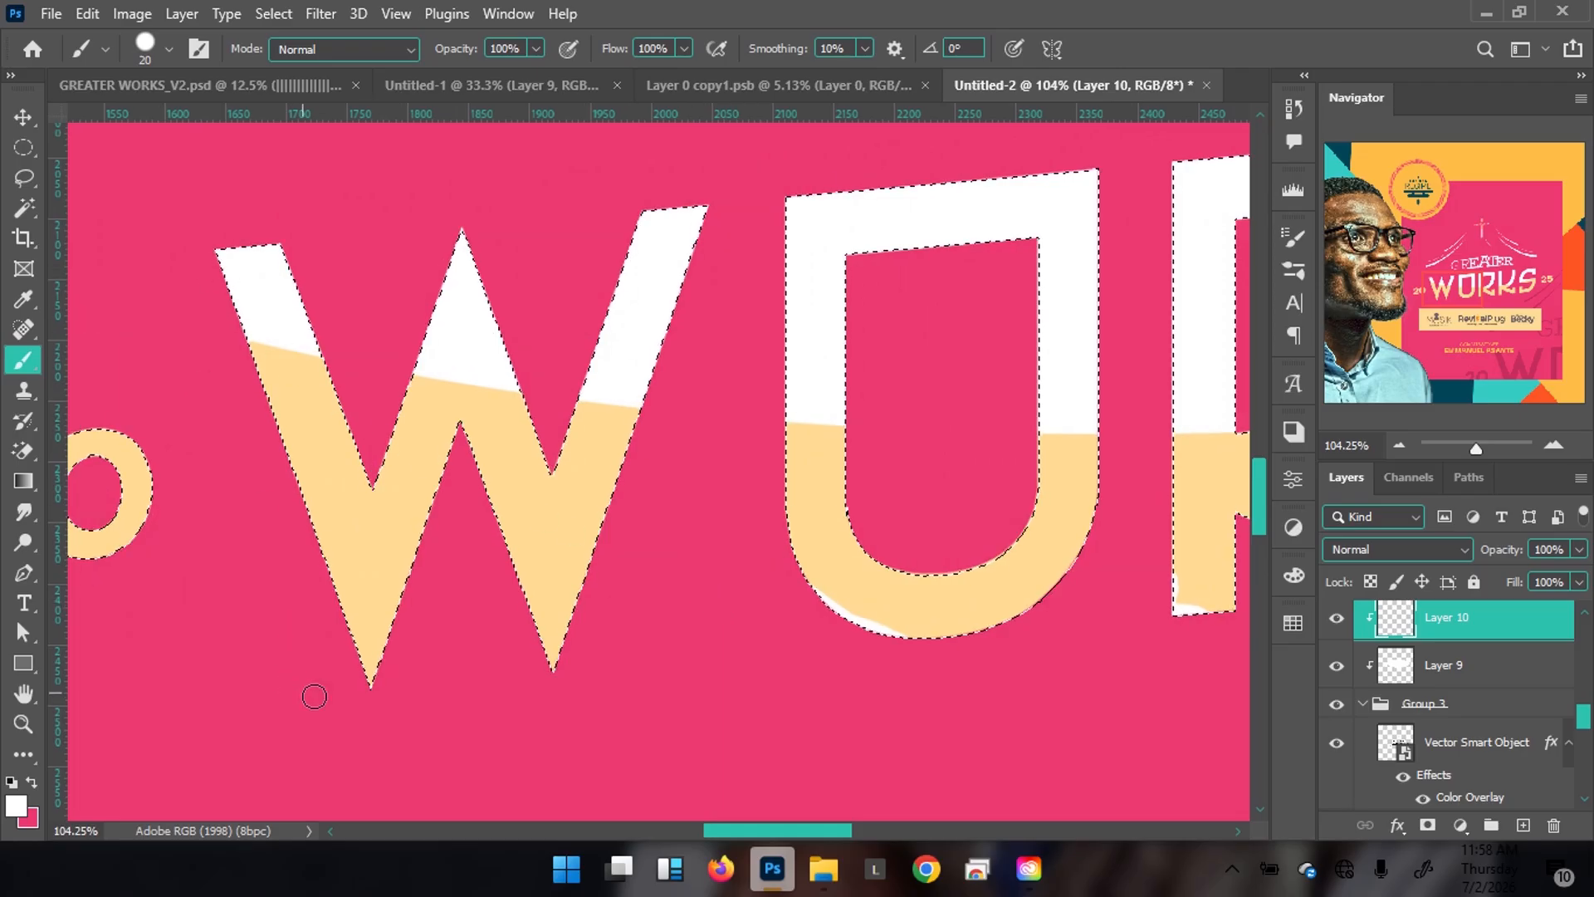
left_click_drag(362, 691, 357, 666)
left_click_drag(340, 611, 274, 523)
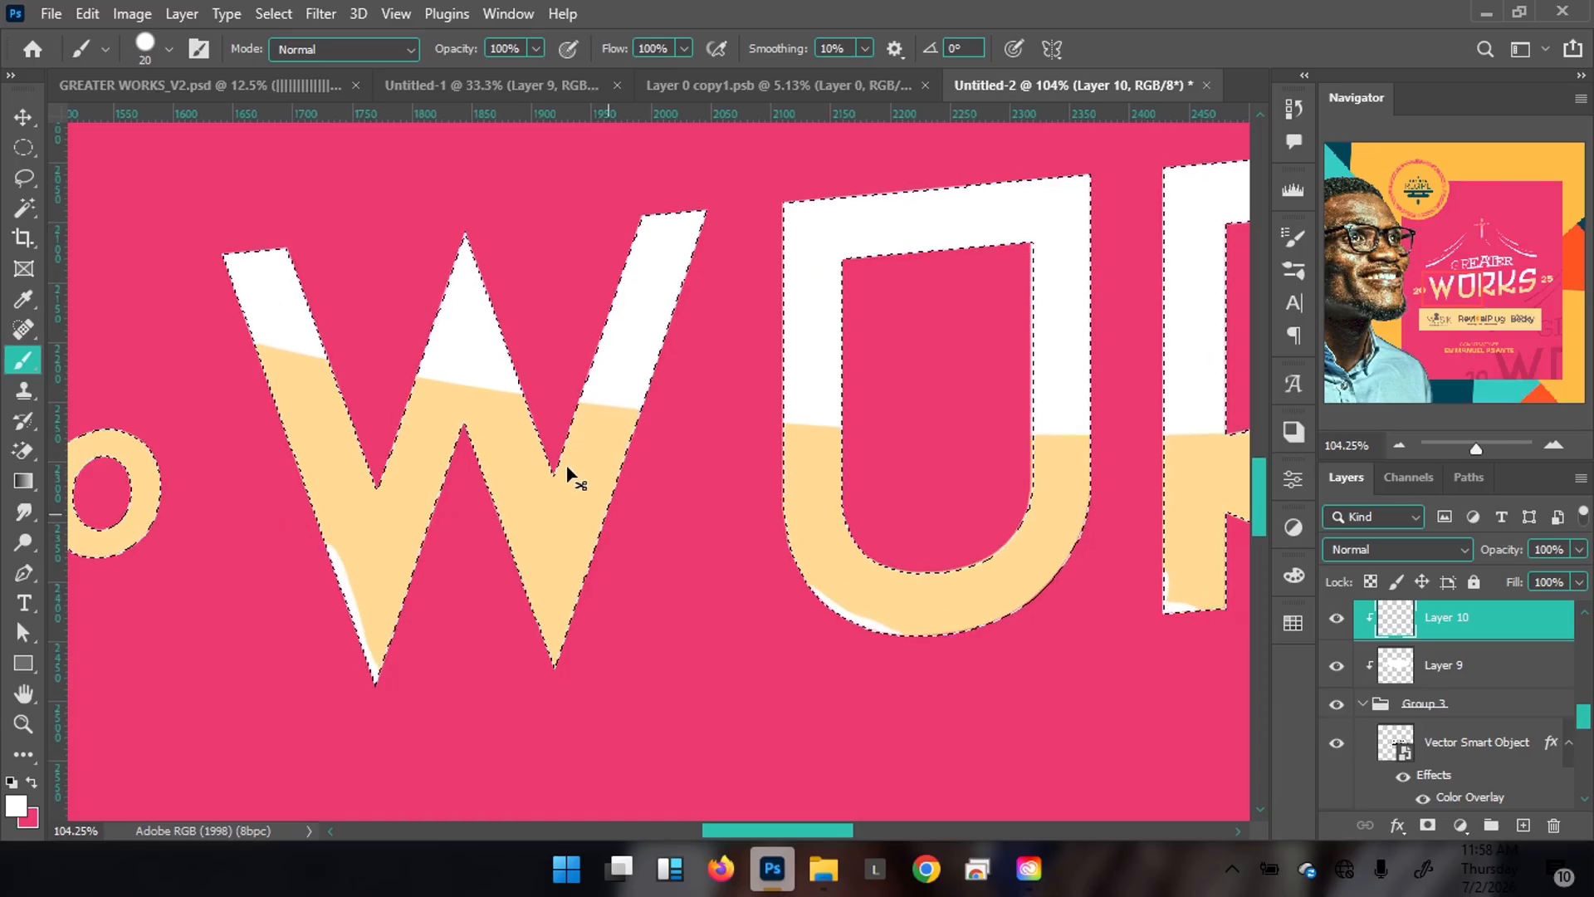
Clear the selection around the title artwork
key("ctrl+minus")
key("ctrl+minus")
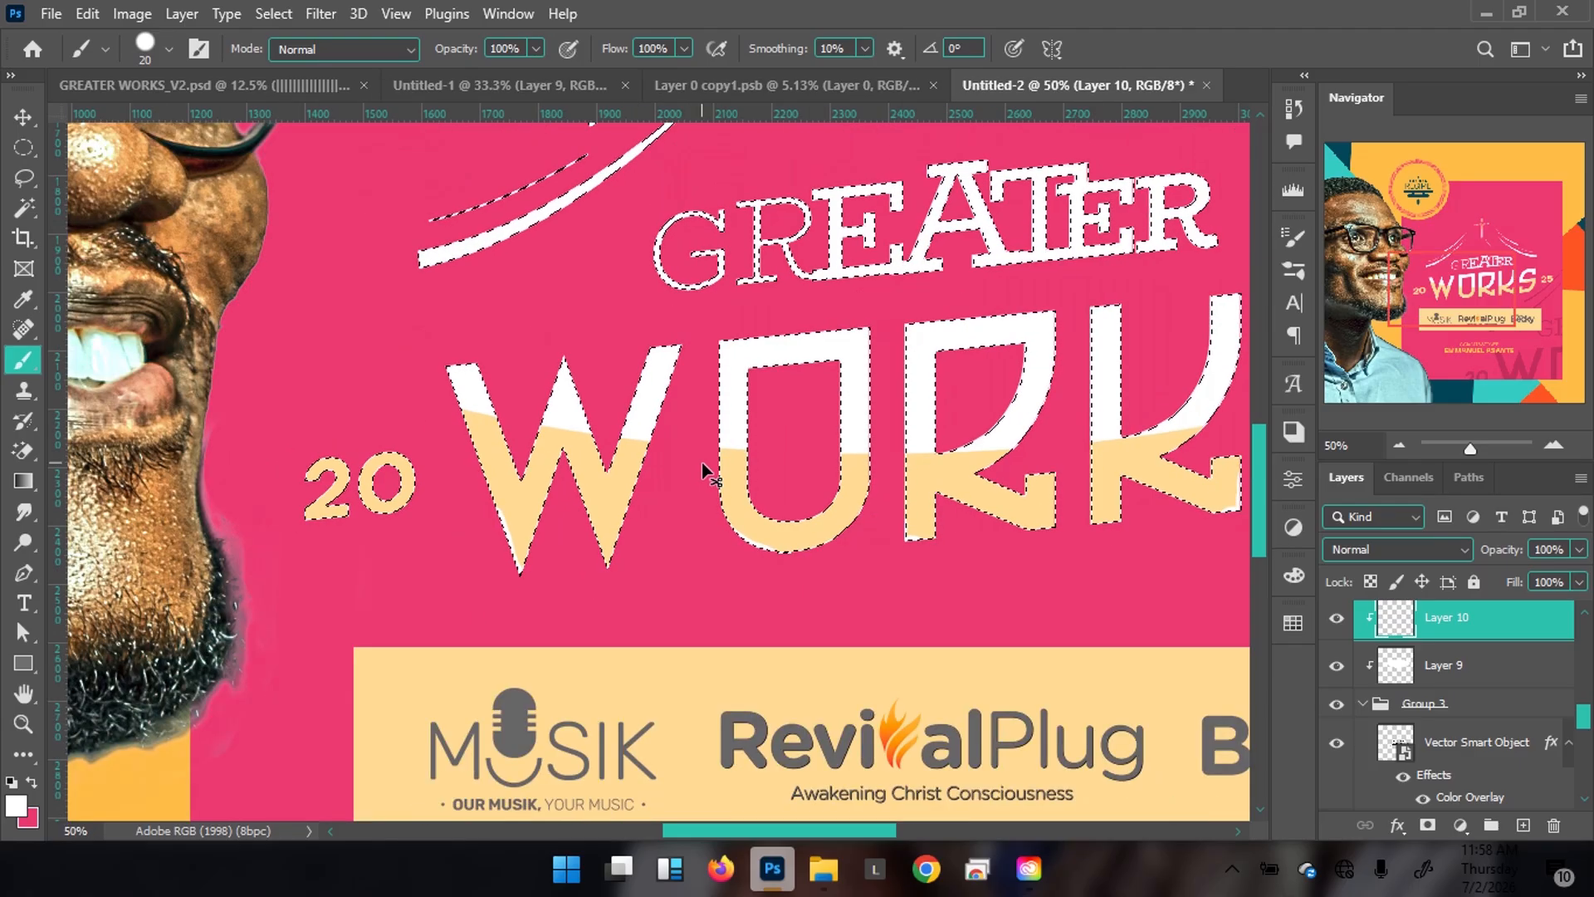
left_click_drag(751, 412, 463, 556)
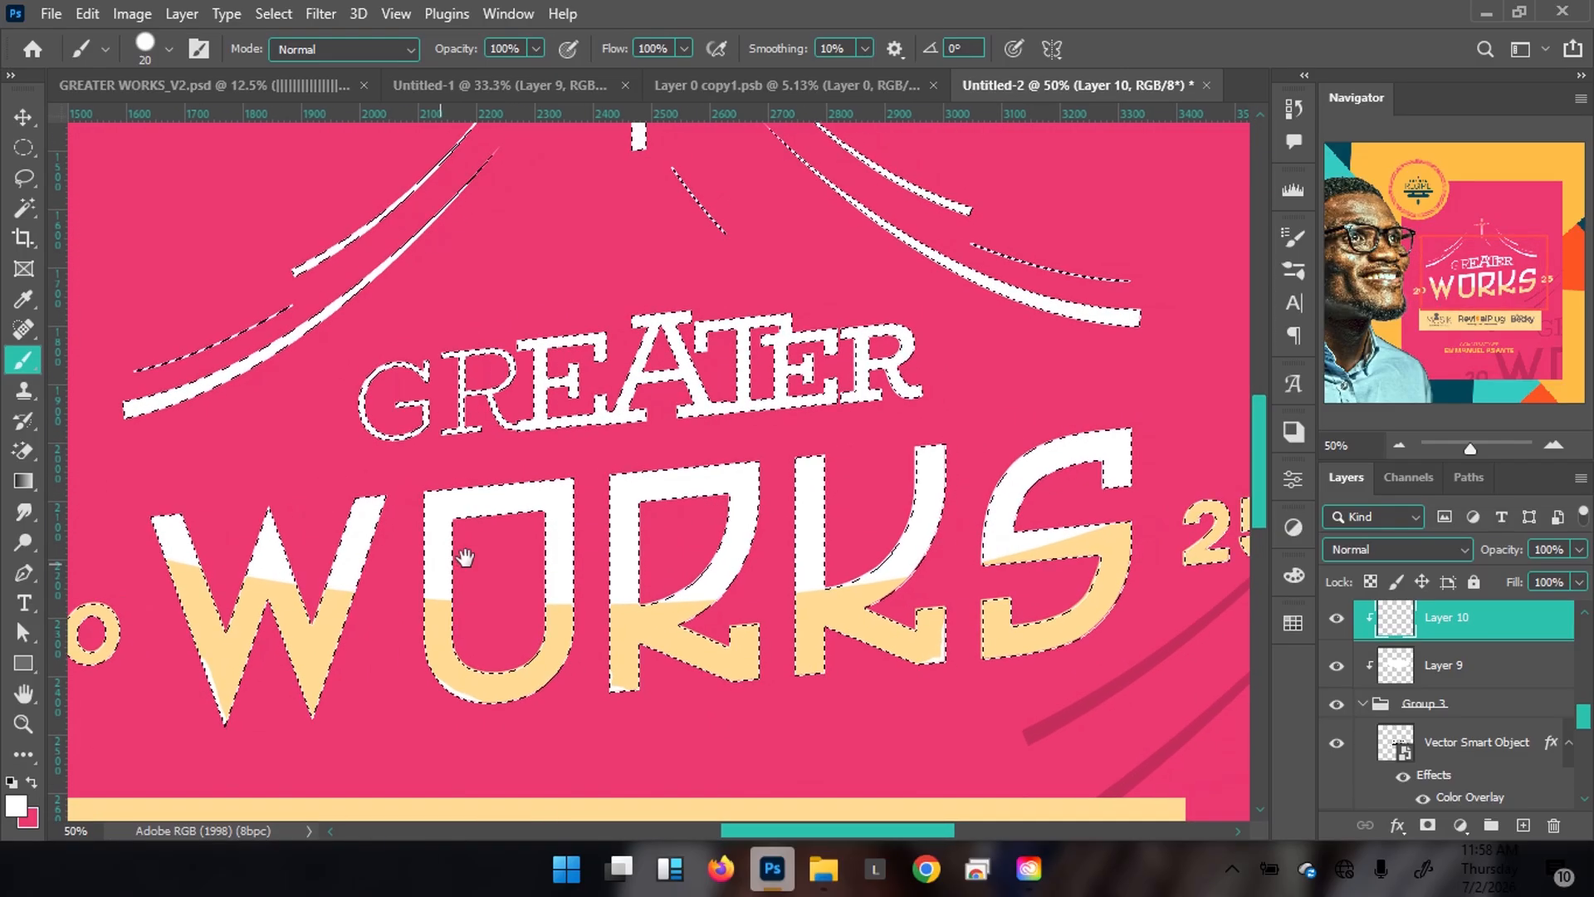
key("ctrl+d")
key("ctrl+minus")
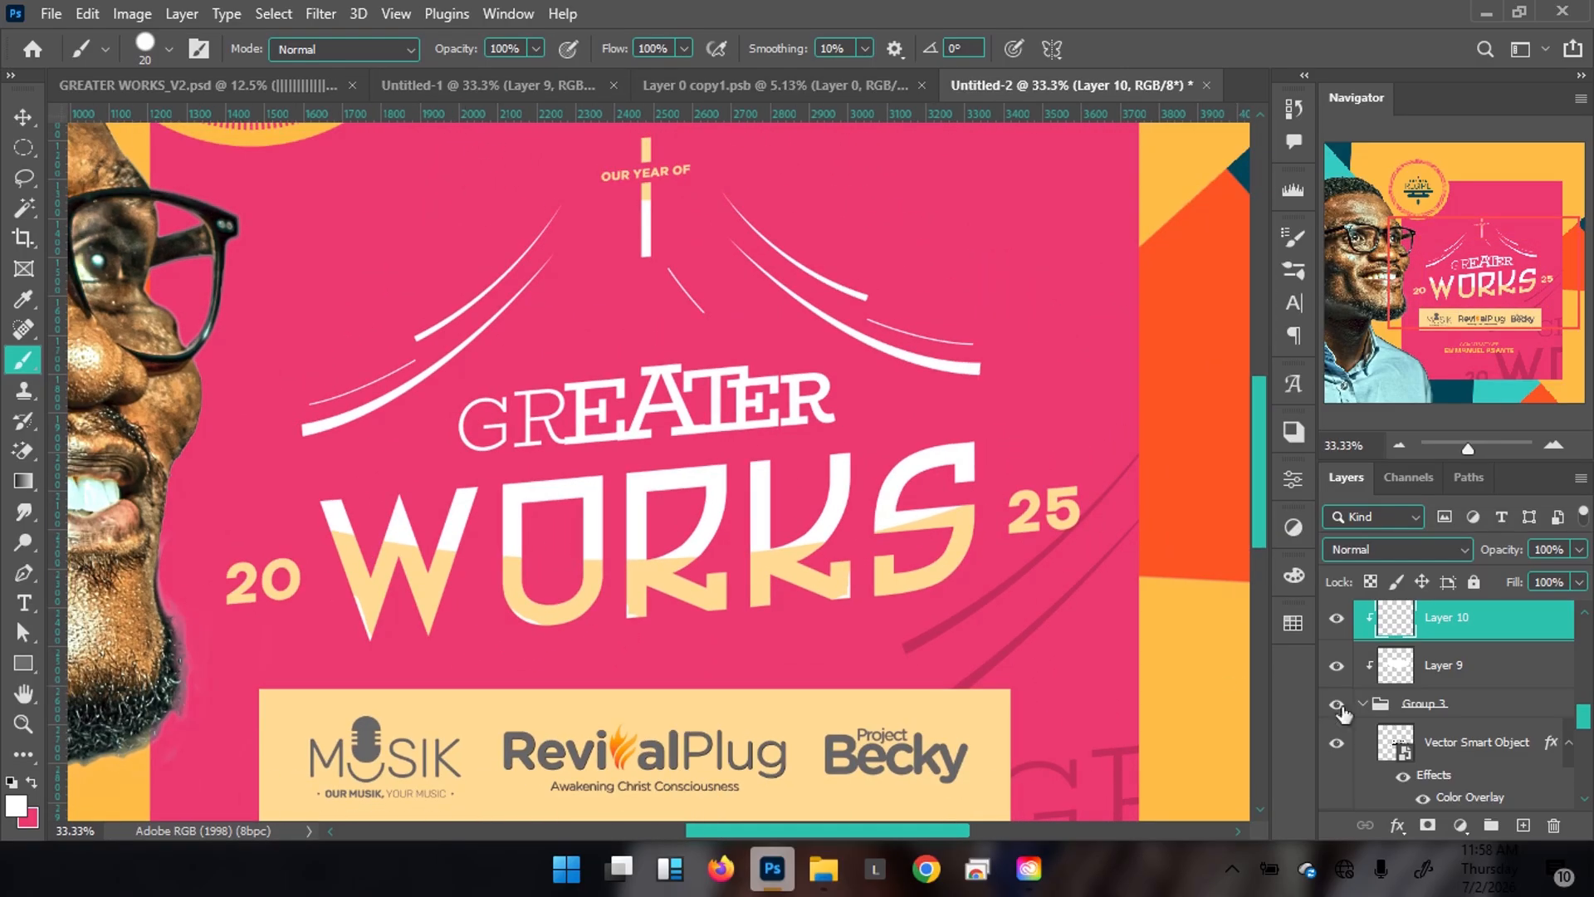
Add a layer mask to Layer 9, the white overlay clipped to the title
left_click(1479, 677)
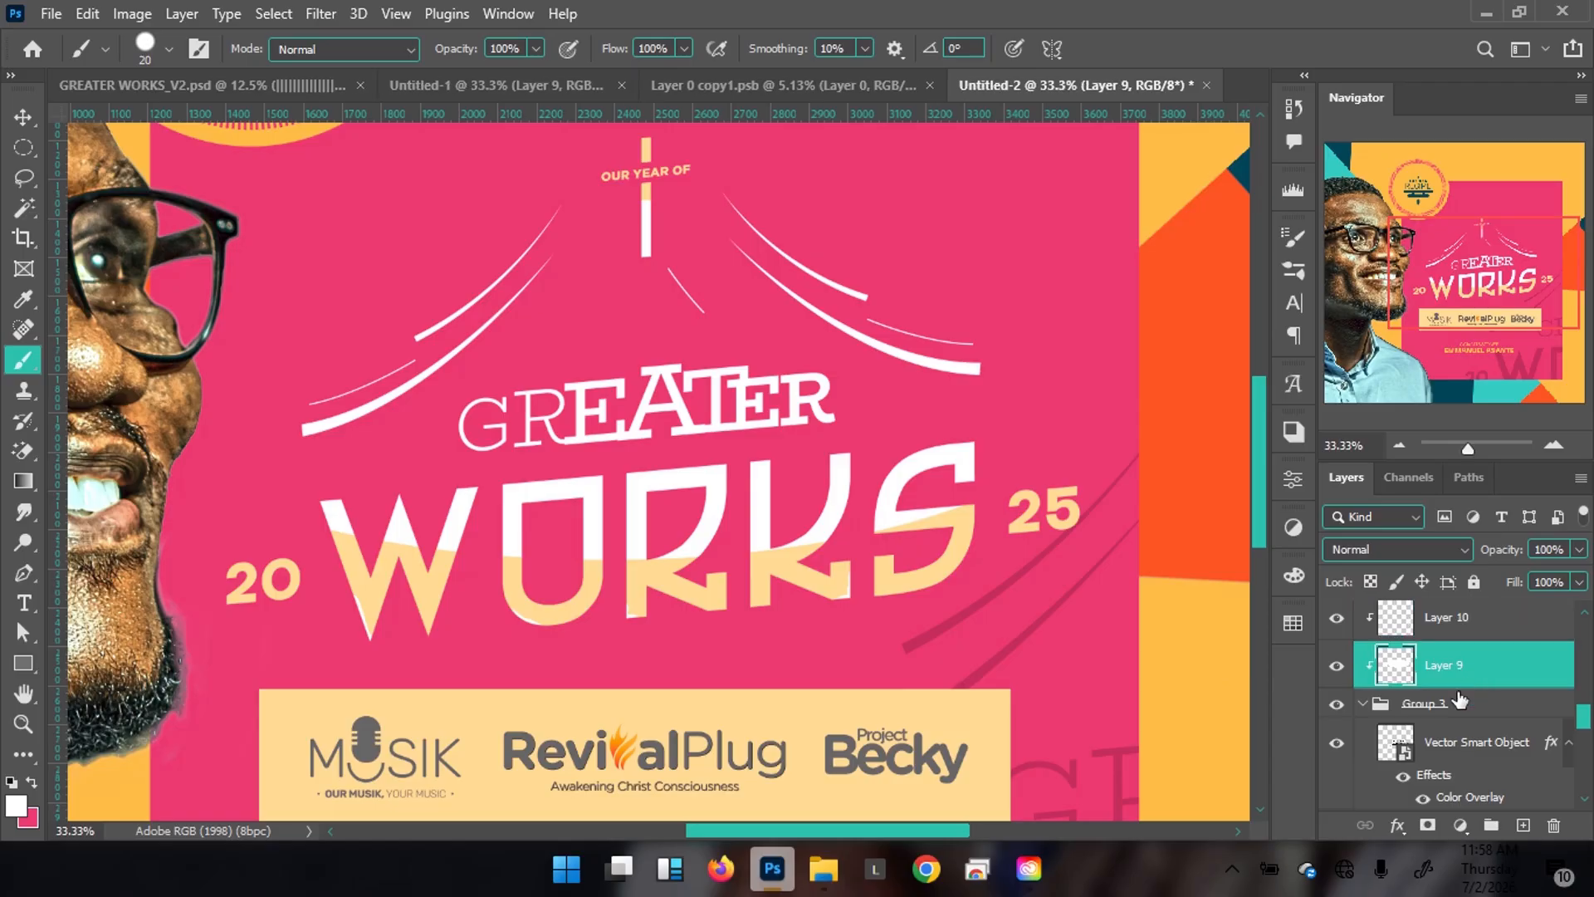
left_click(1426, 826)
left_click_drag(730, 470, 729, 515)
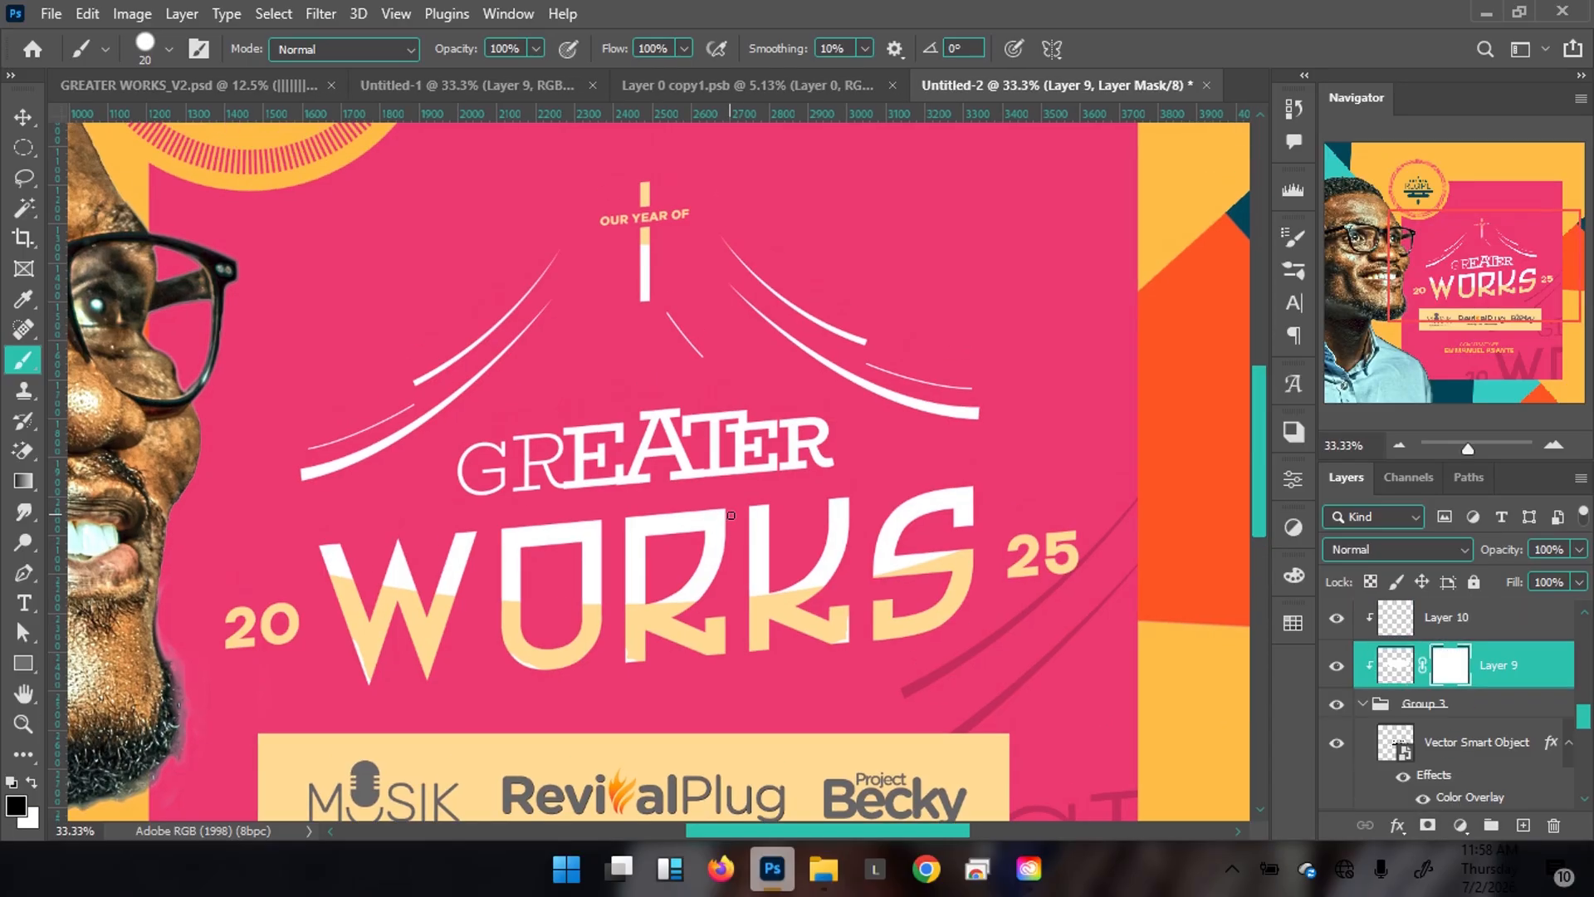
Set up a Soft Round brush at 900 px with 54% opacity
key("bracketright")
key("bracketright")
key("bracketright")
key("bracketright")
key("bracketright")
key("bracketright")
key("bracketright")
key("bracketright")
key("bracketright")
key("bracketright")
key("bracketright")
key("bracketright")
key("bracketright")
key("bracketright")
key("bracketright")
key("bracketright")
key("bracketright")
key("bracketright")
key("bracketright")
key("bracketright")
key("bracketleft")
key("bracketleft")
left_click(170, 50)
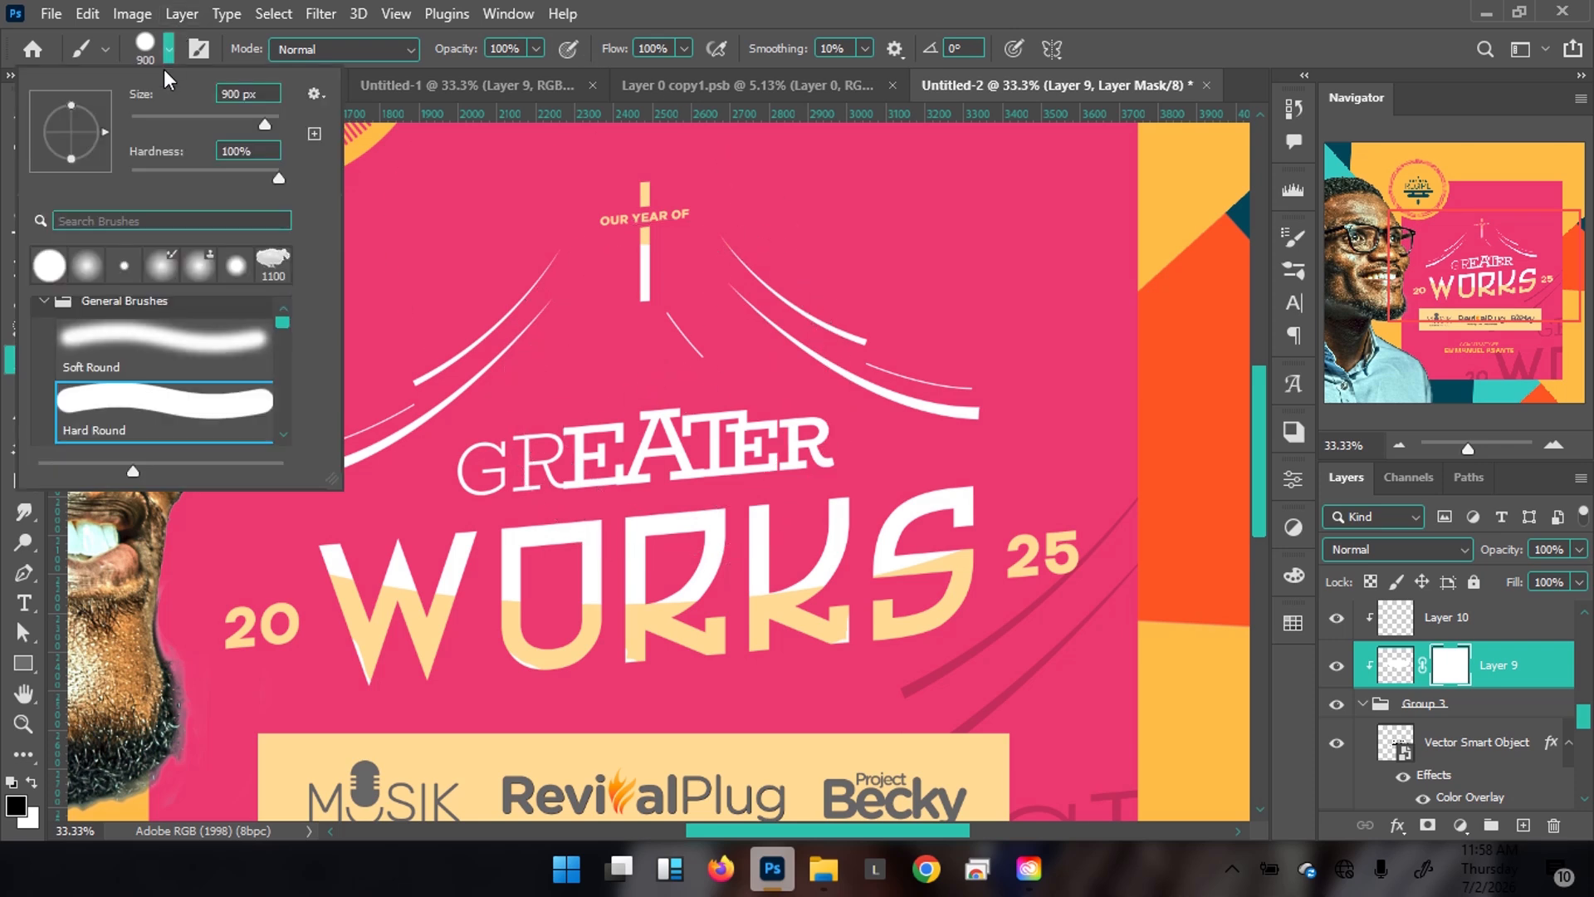
left_click(127, 349)
left_click(672, 2)
left_click(536, 49)
left_click(674, 2)
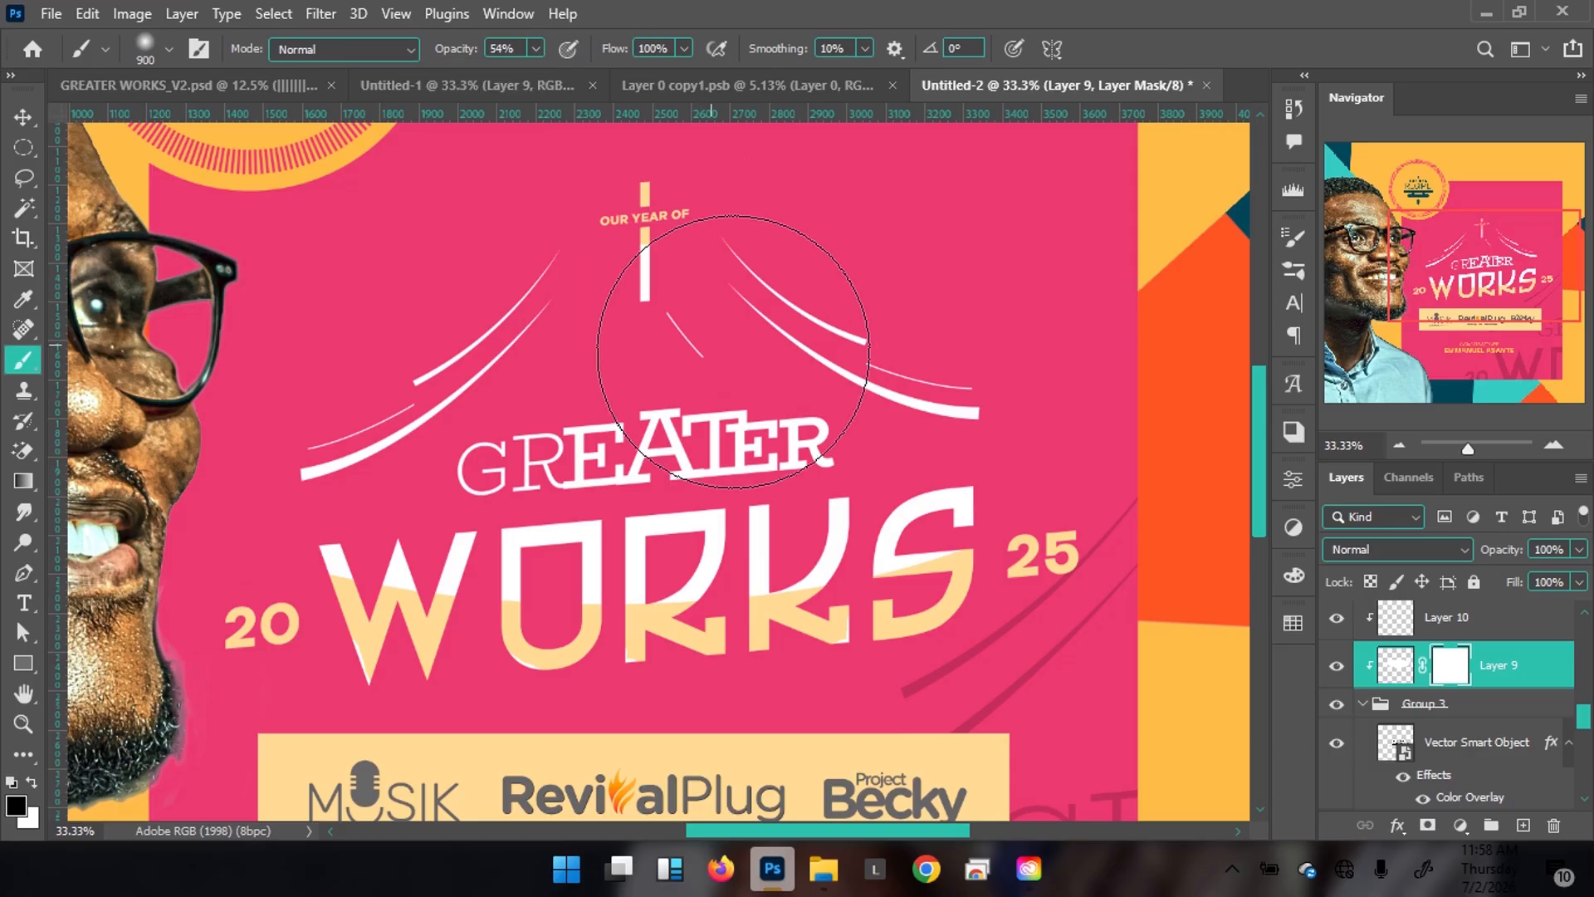
Paint black on Layer 9's mask across the tent lines and upper title to fade the white, raising the brush opacity to 86%
mouse_move(494, 374)
left_mouse_down()
mouse_move(581, 406)
mouse_move(728, 386)
mouse_move(847, 297)
mouse_move(809, 400)
mouse_move(857, 408)
mouse_move(955, 369)
left_mouse_up()
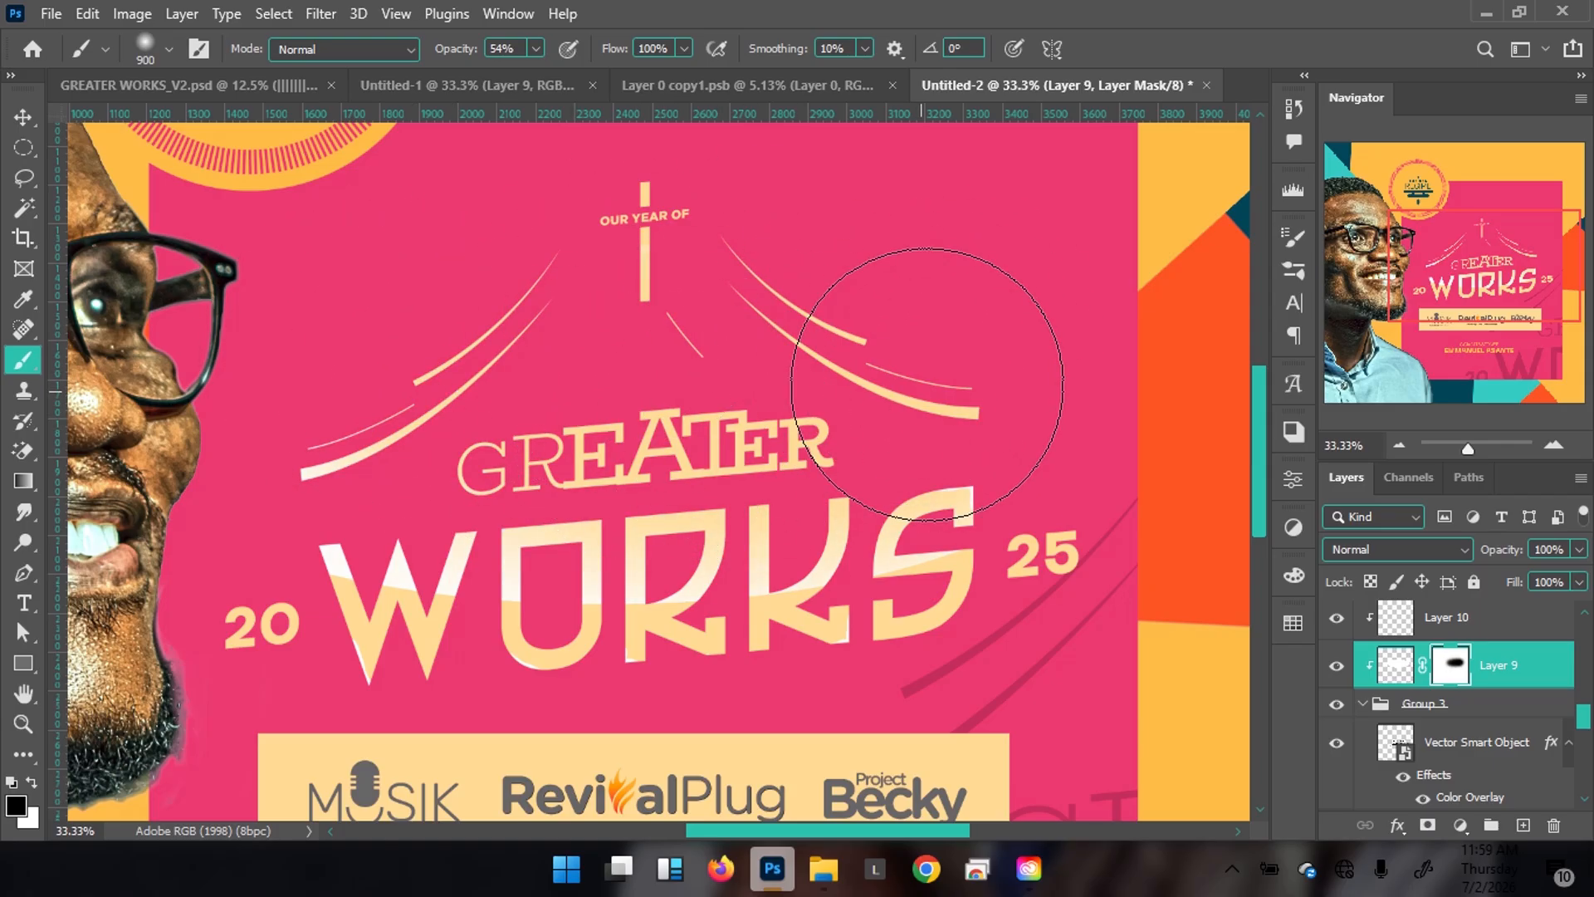
left_click(571, 75)
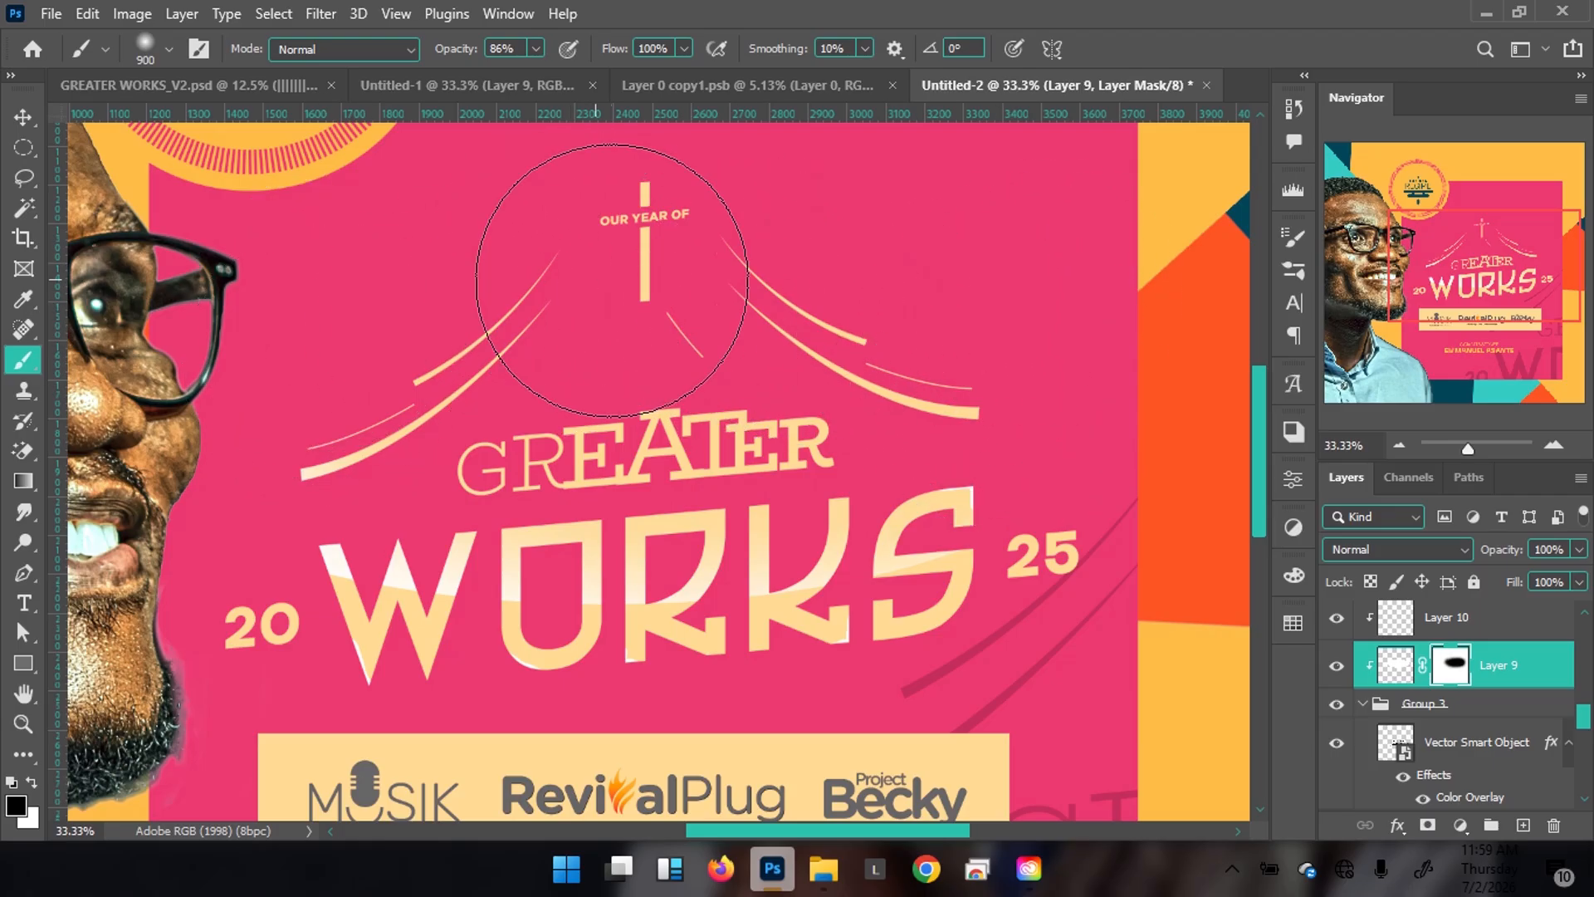
key("v")
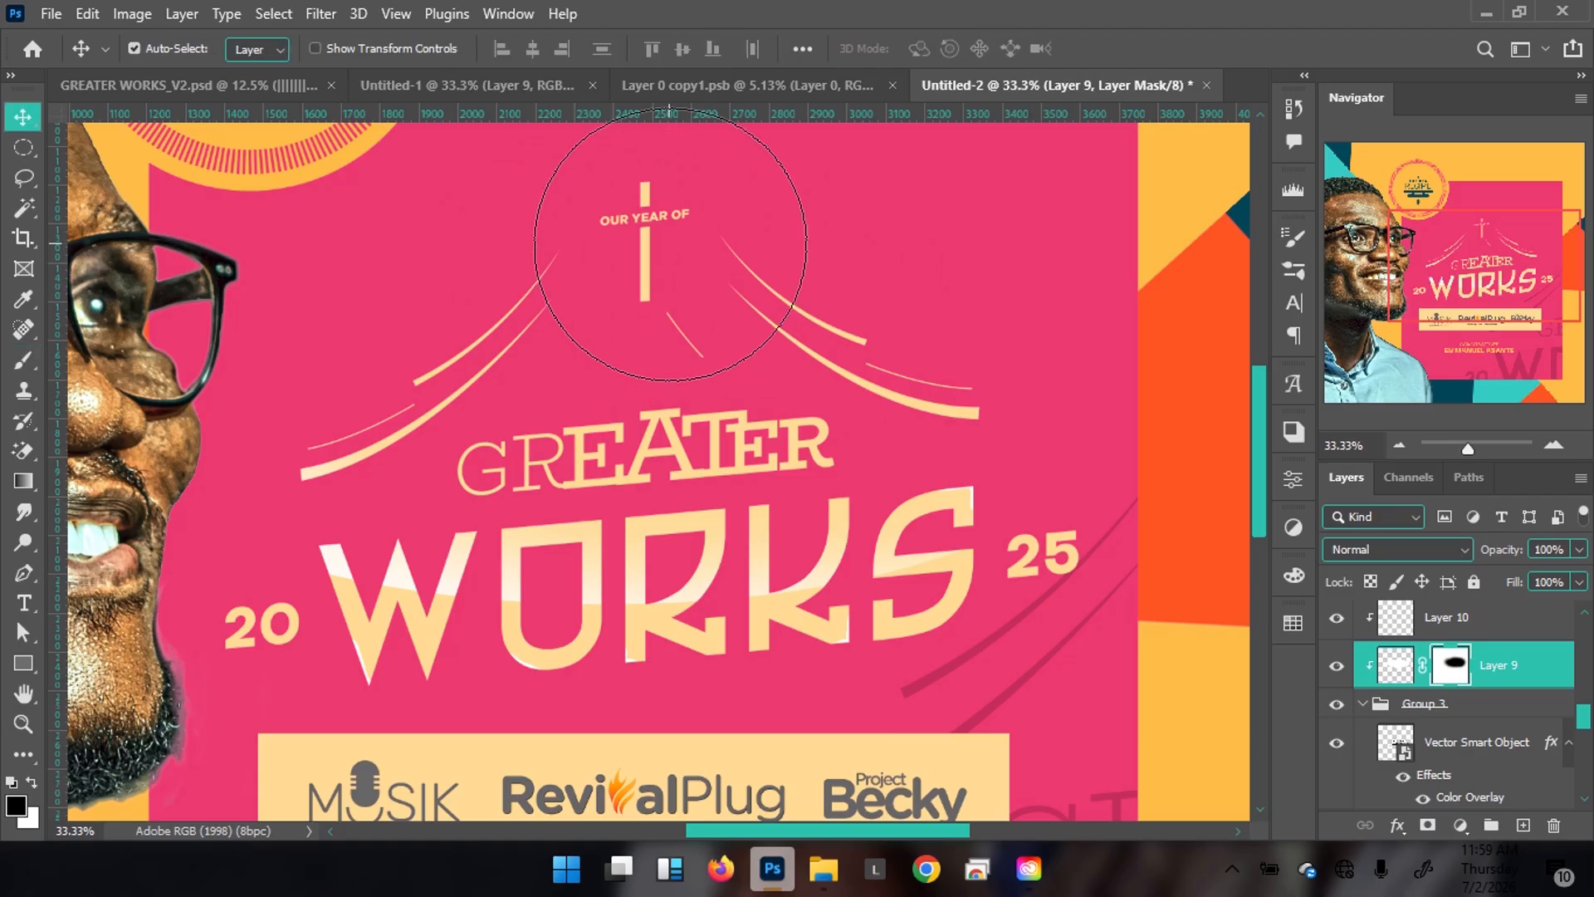
Check the poster against the GREATER WORKS_V2.psd reference and add an empty layer above the commissioner text layer
key("ctrl+minus")
key("ctrl+minus")
key("ctrl+minus")
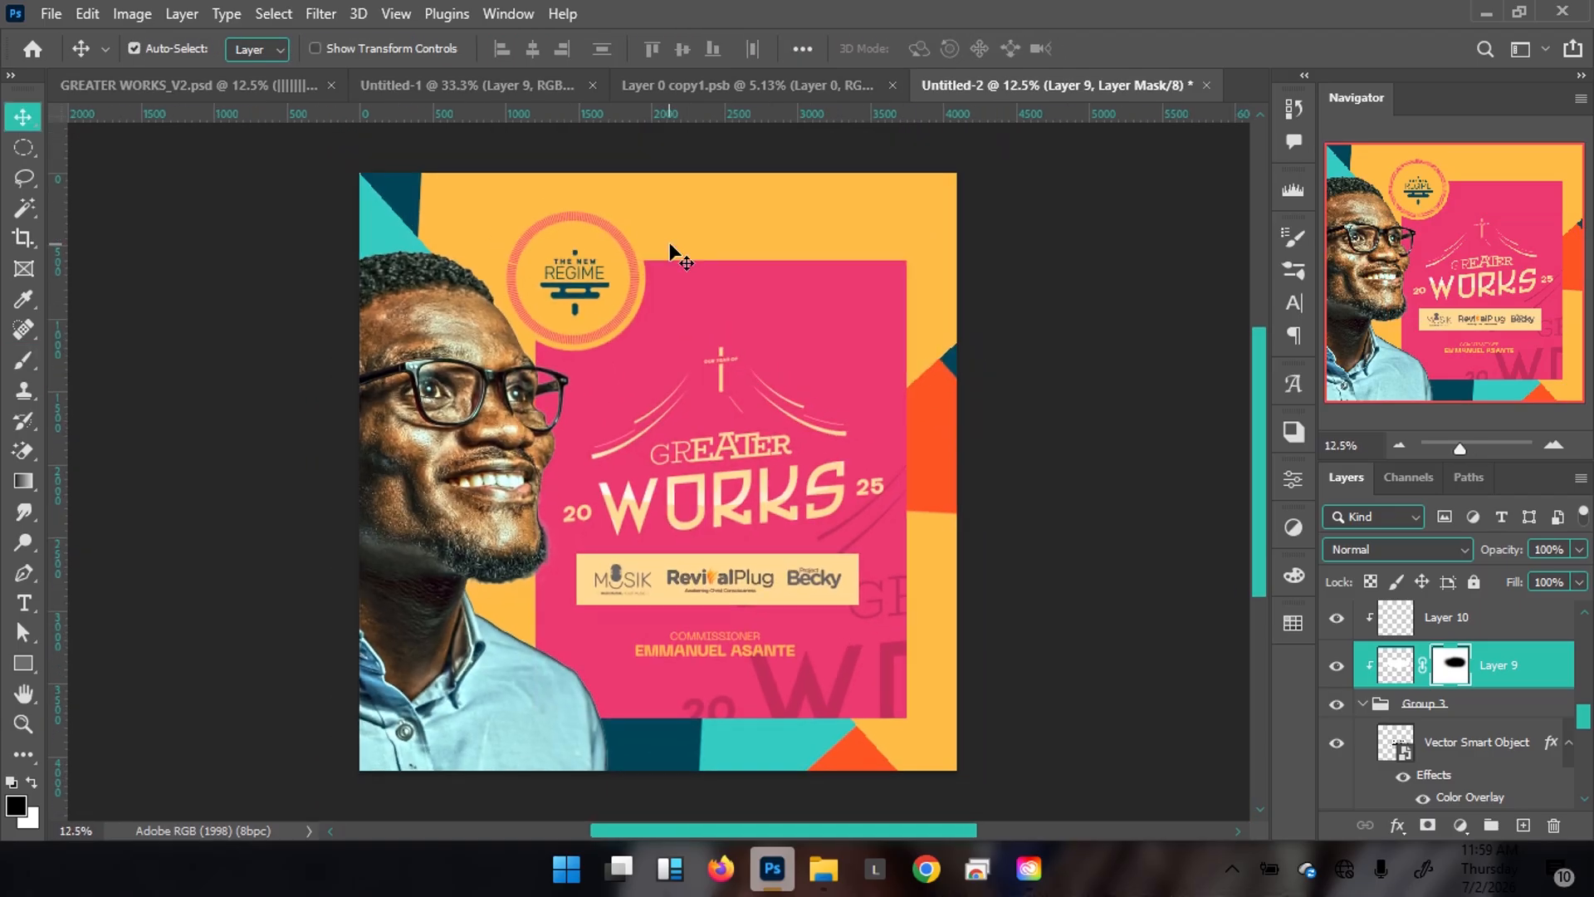
scroll(1468, 624, "up", 3)
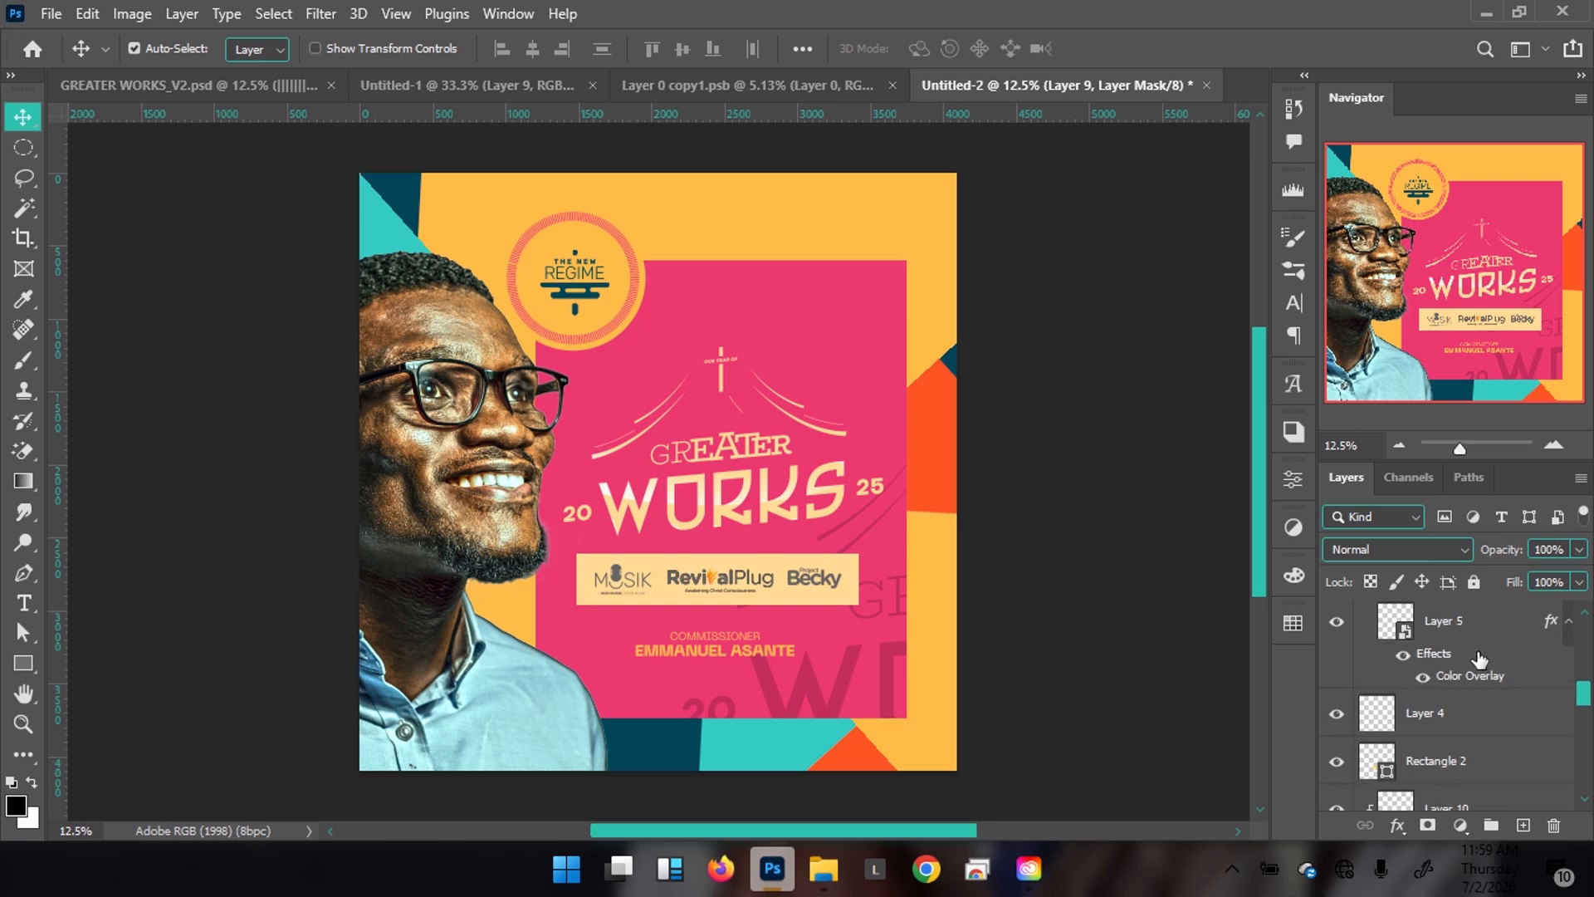
left_click(263, 83)
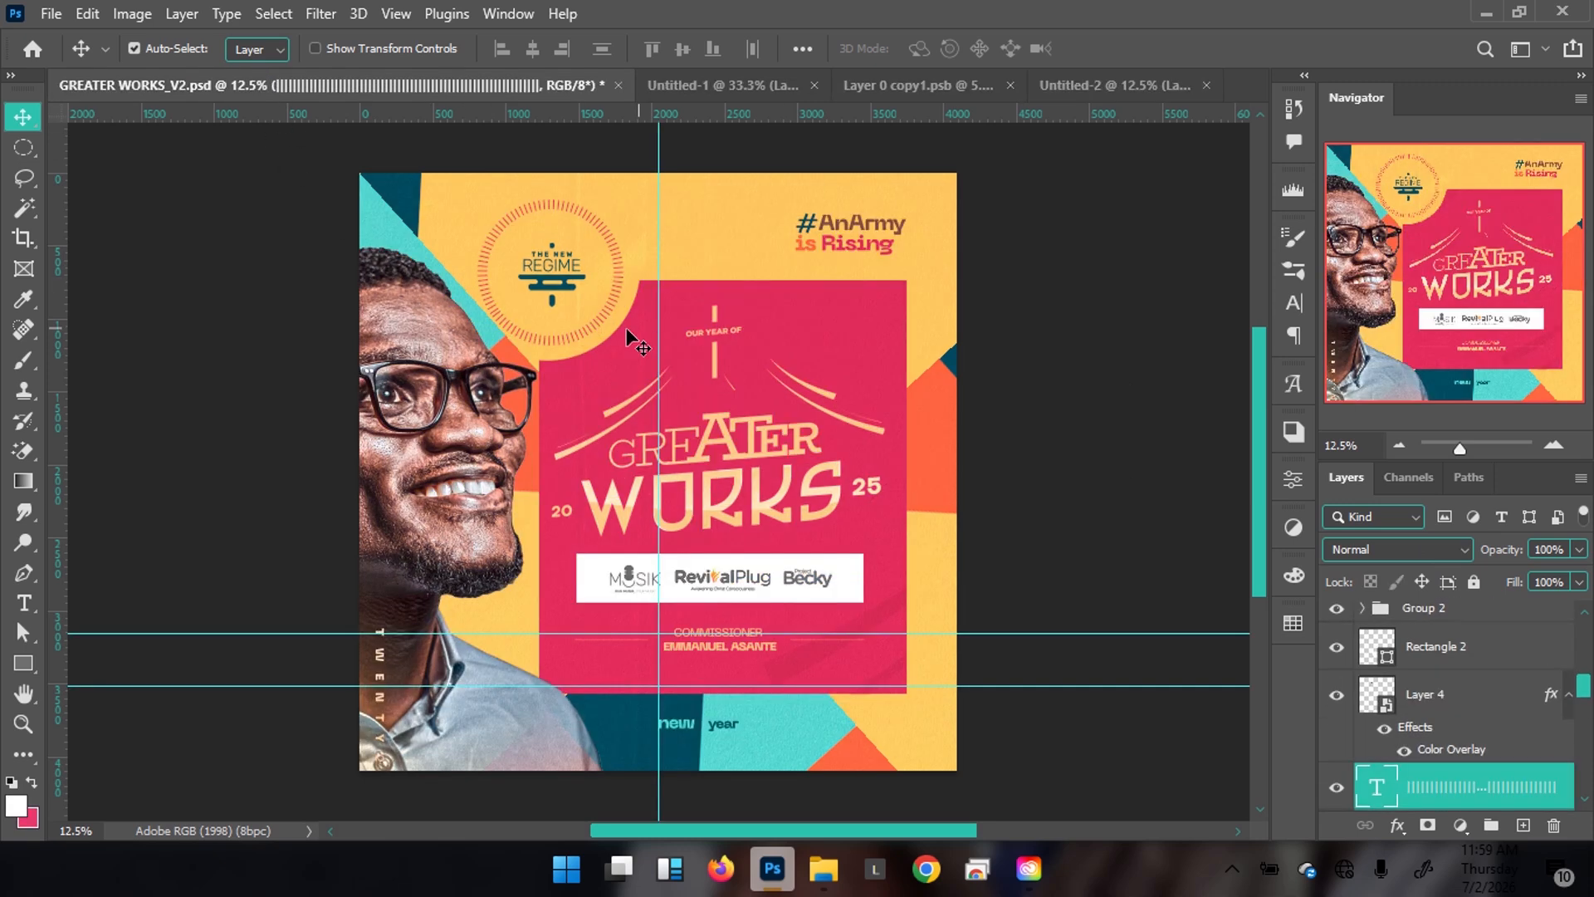
left_click(1073, 86)
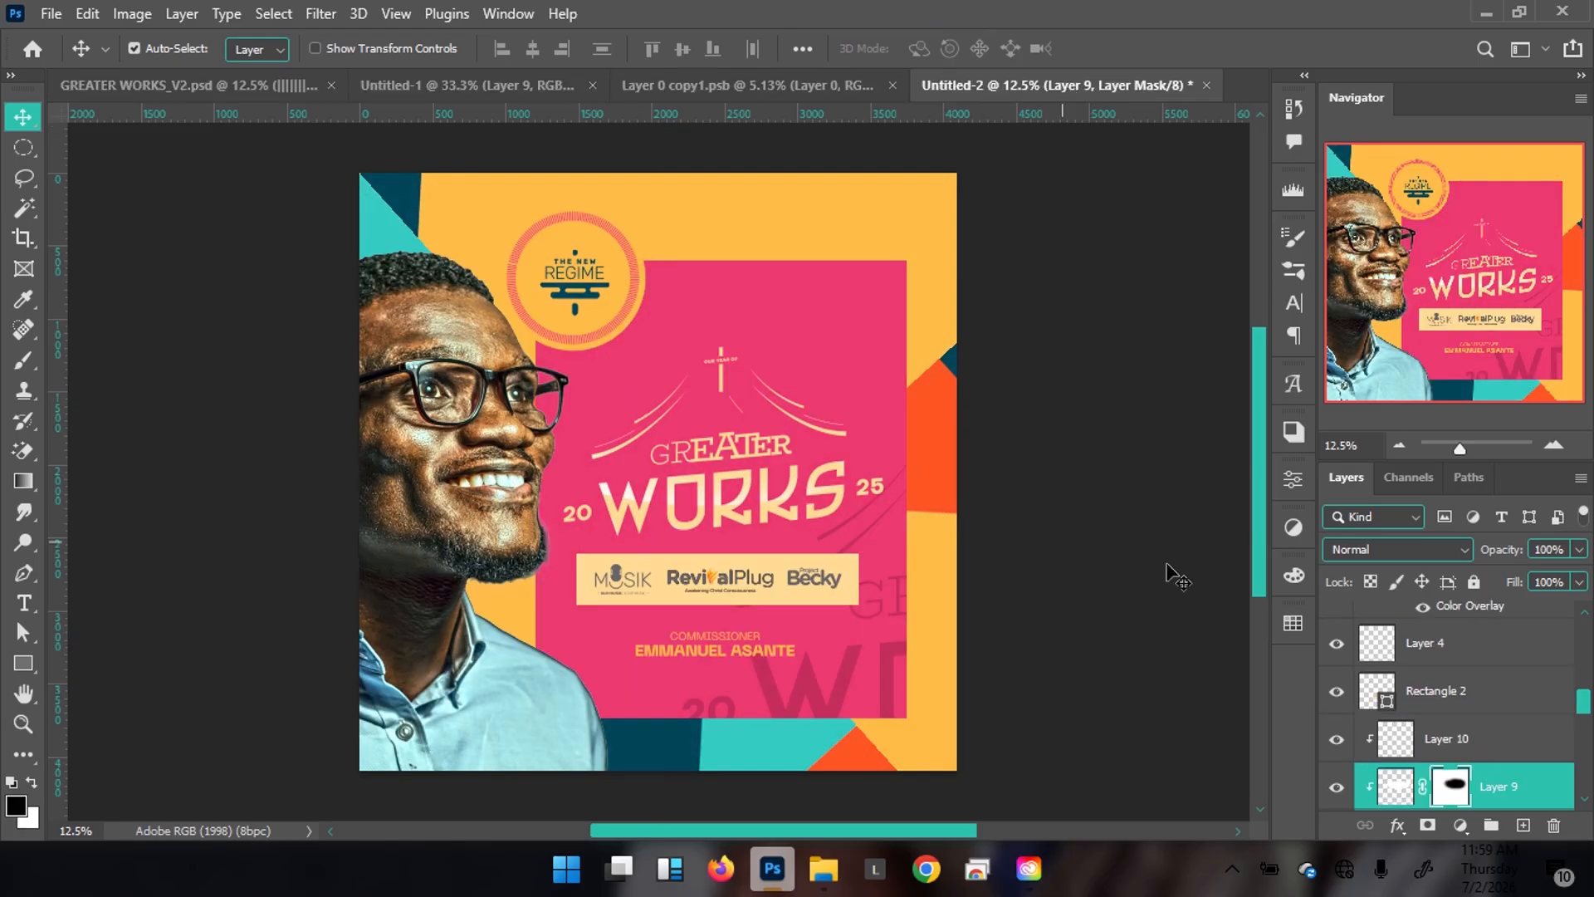
scroll(1486, 688, "up", 5)
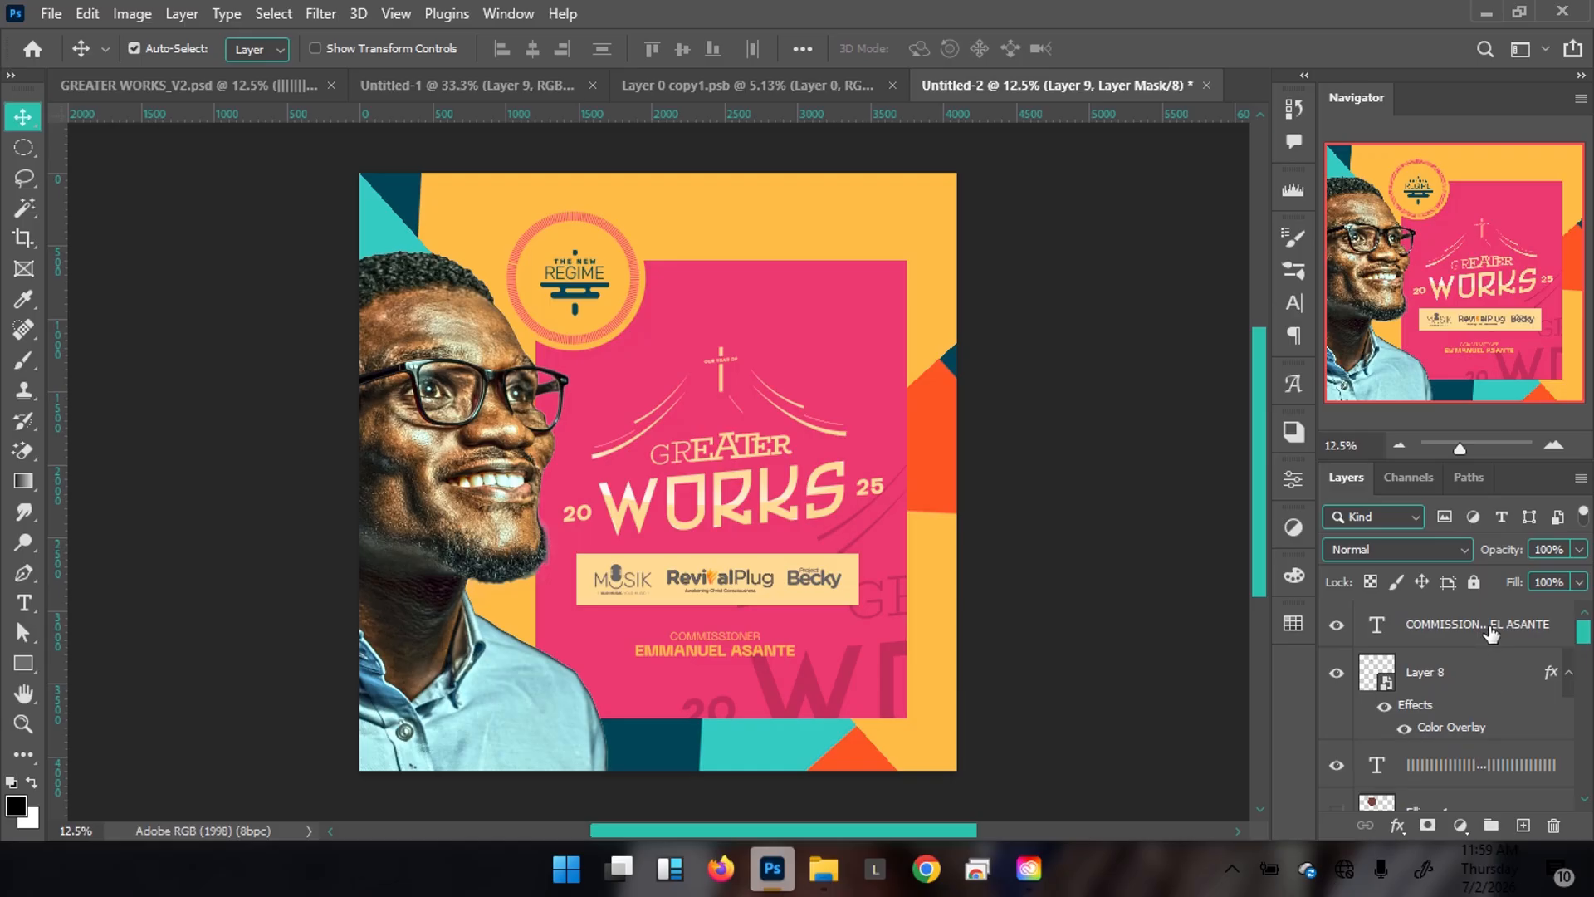
left_click(1492, 627)
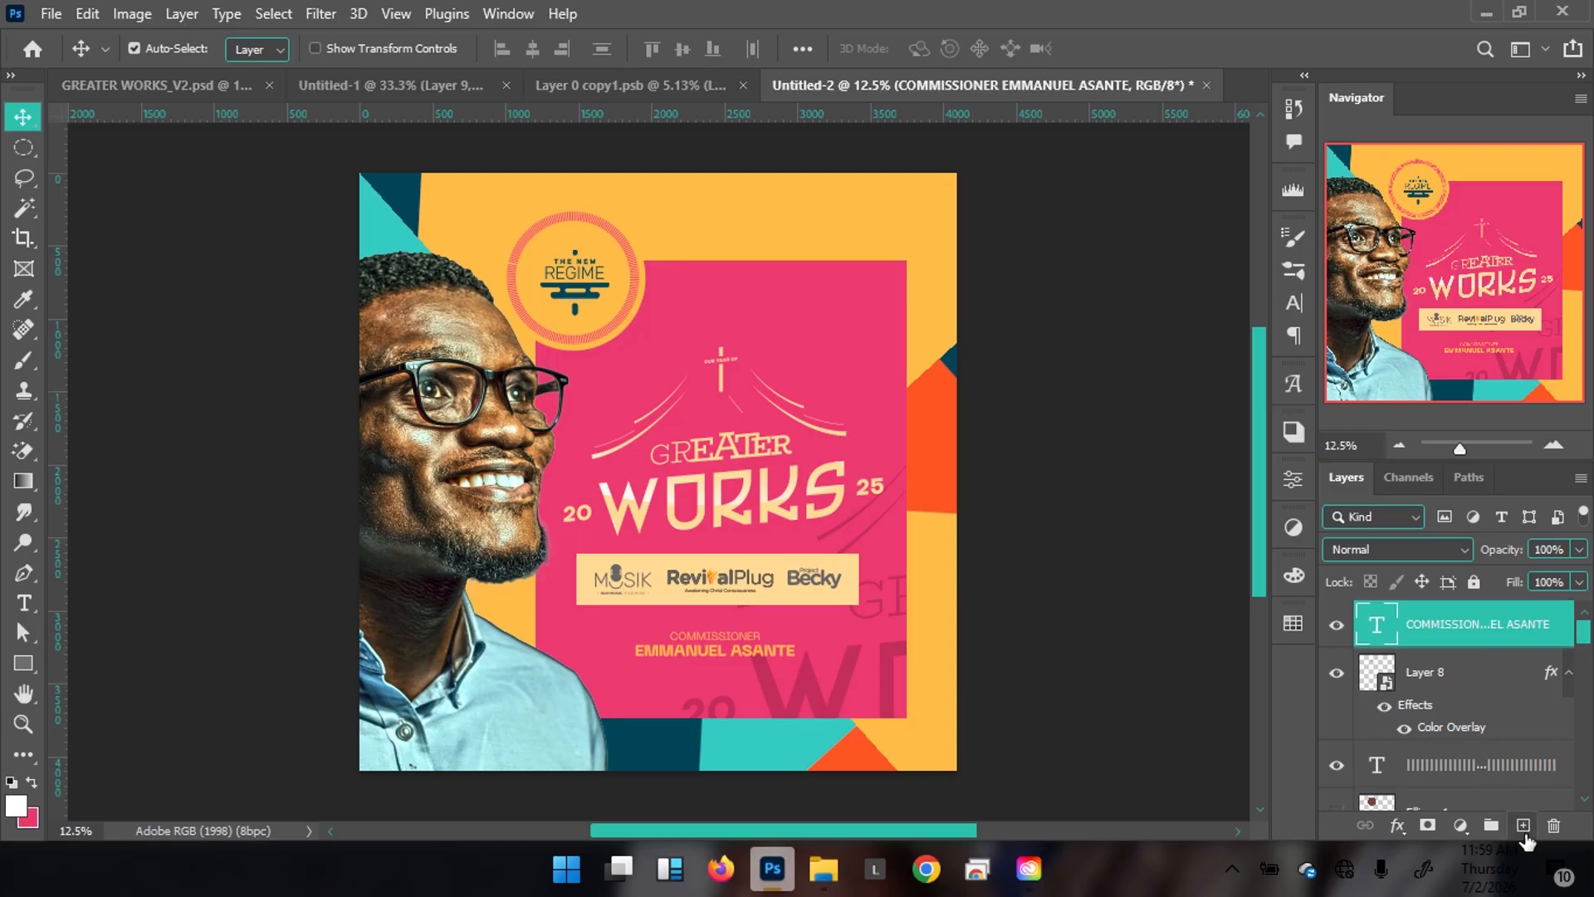
left_click(1523, 825)
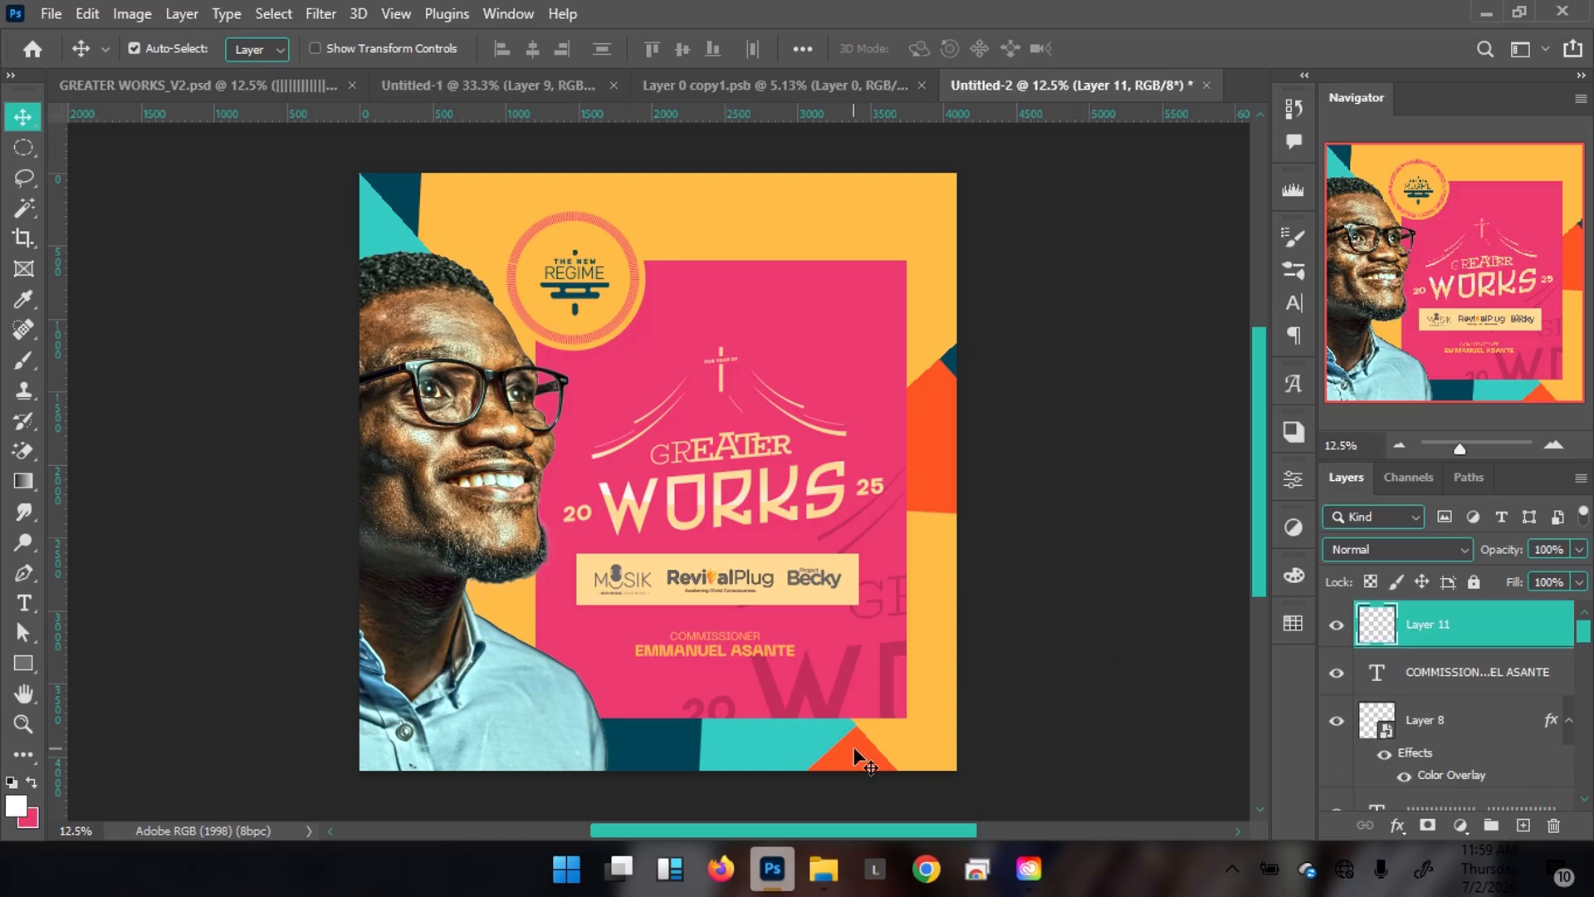
Open the image "paper texture by freeject.net 1" from the JPG folder as its own document in Photoshop
mouse_move(838, 877)
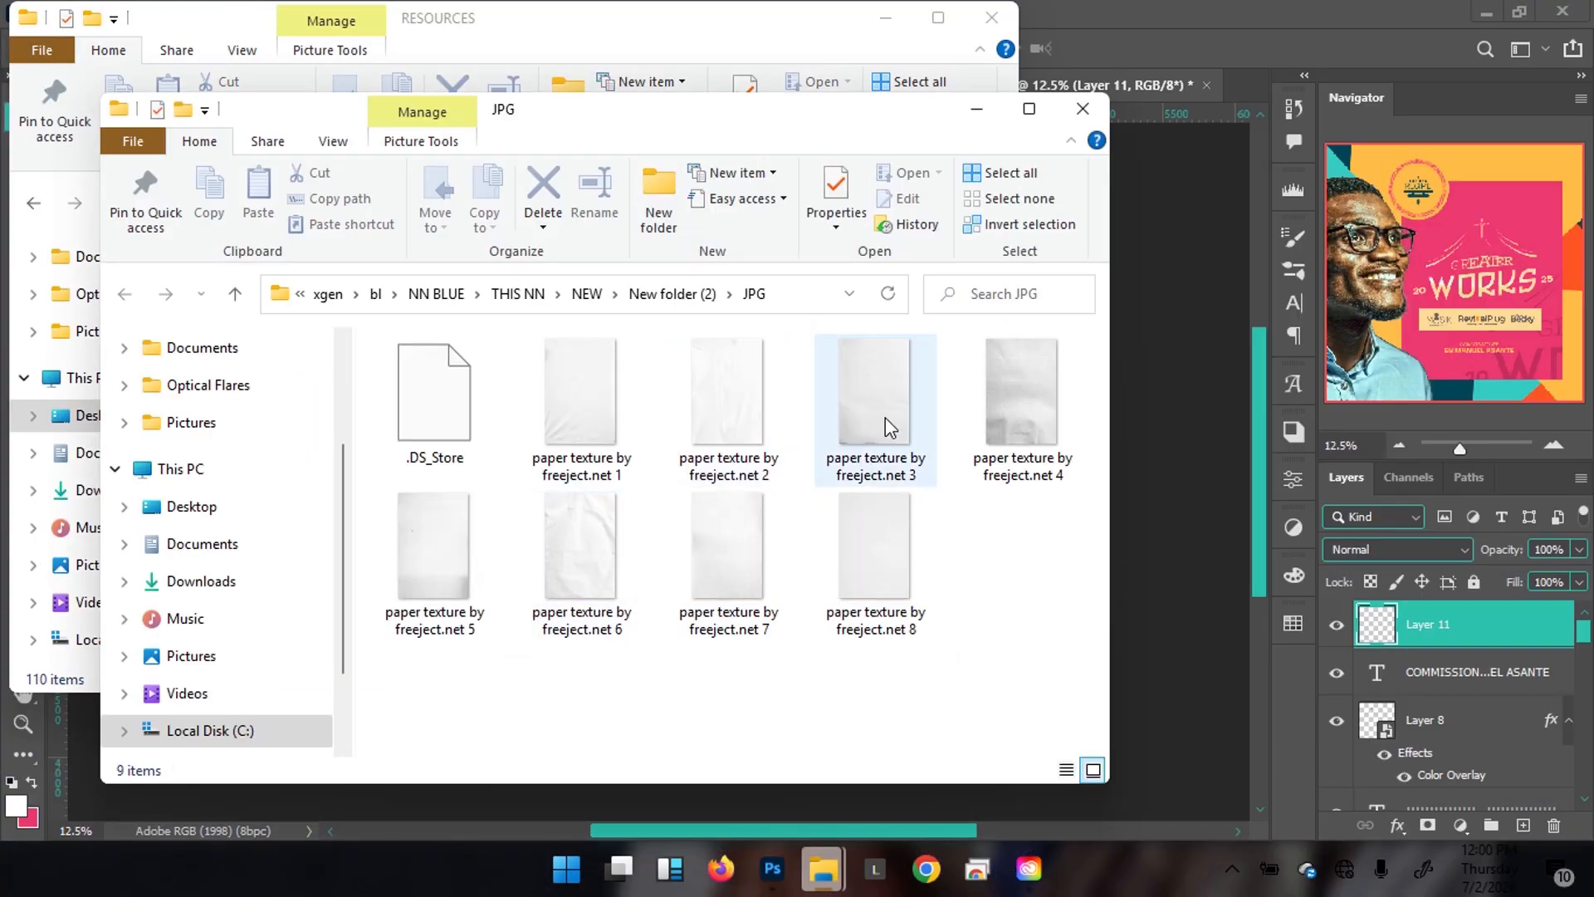
left_click(713, 535)
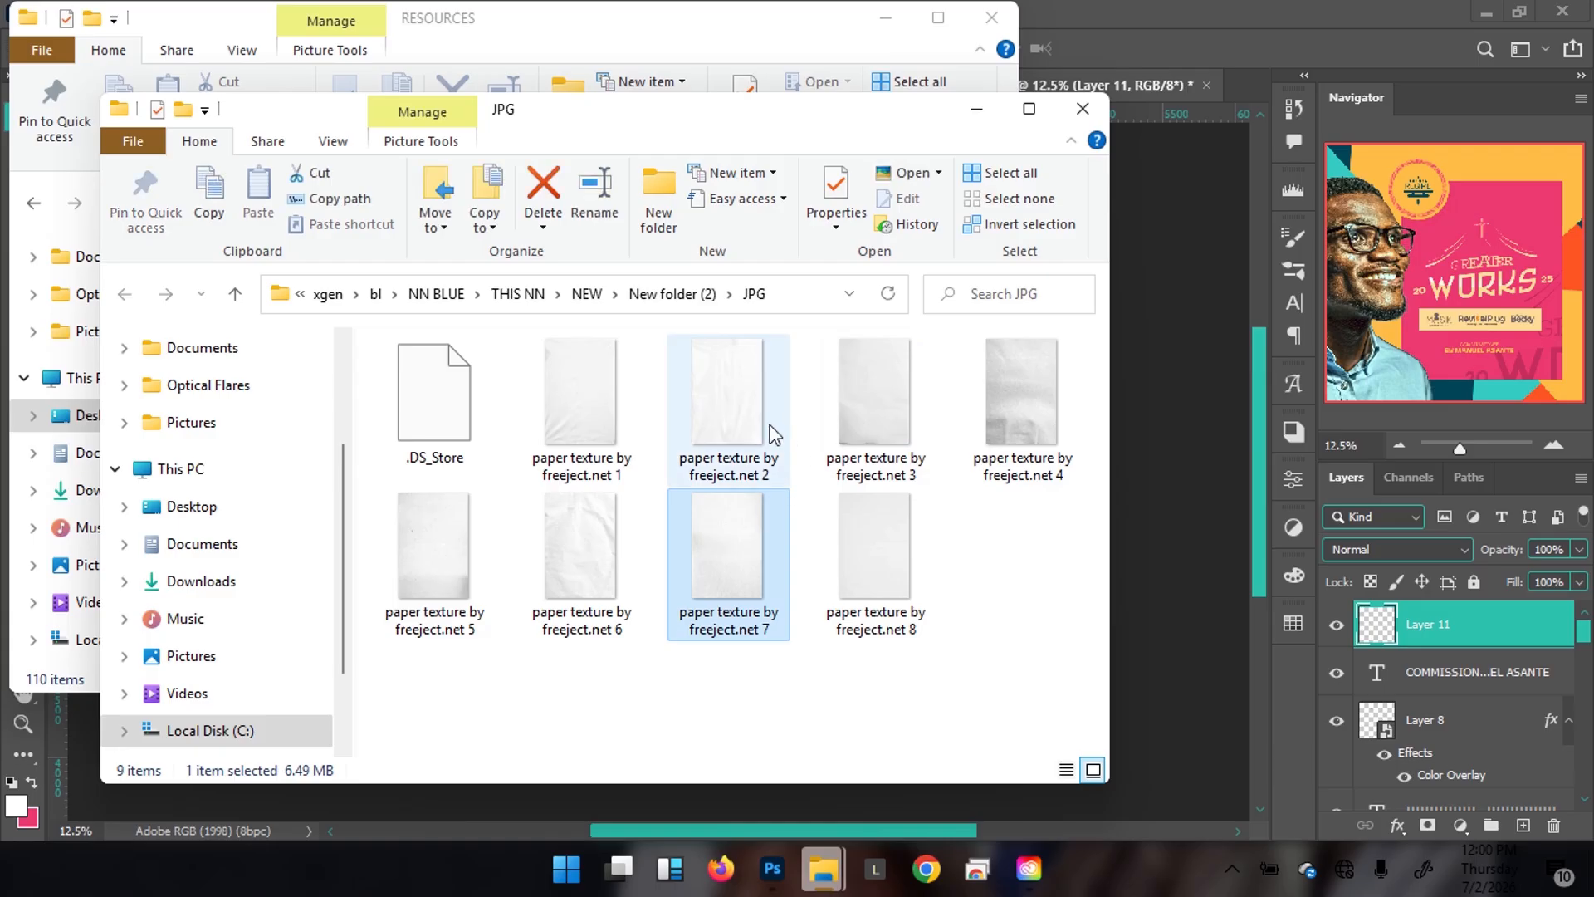
left_click(596, 426)
left_click_drag(583, 392, 1153, 1)
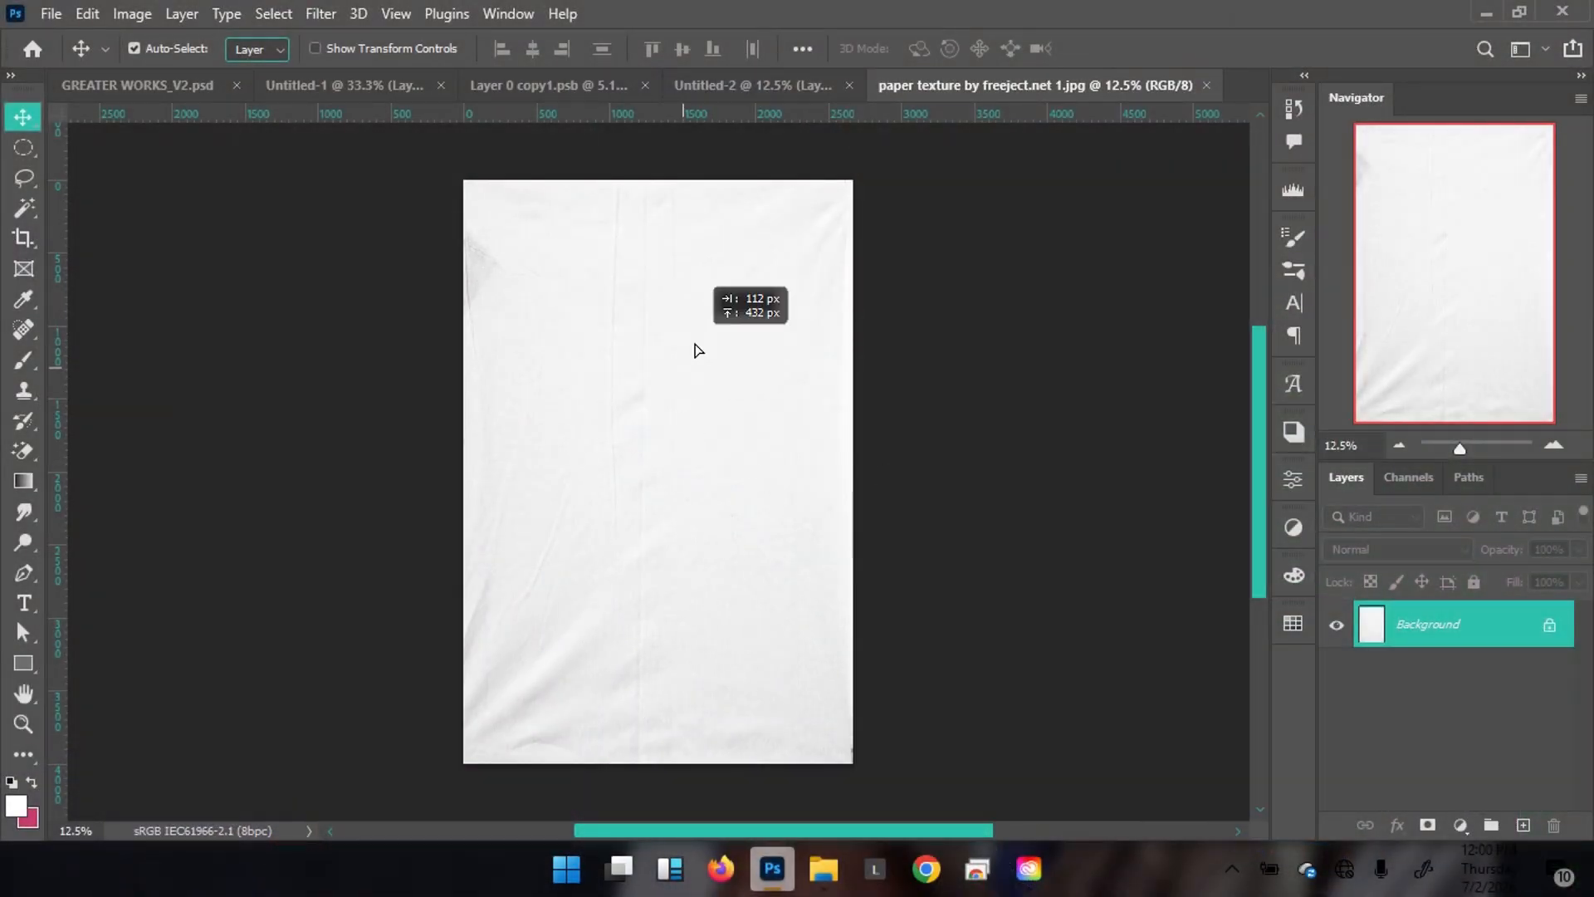
Paste the paper texture into the Untitled-2 poster, accepting the color profile conversion
left_click(731, 83)
key("ctrl+v")
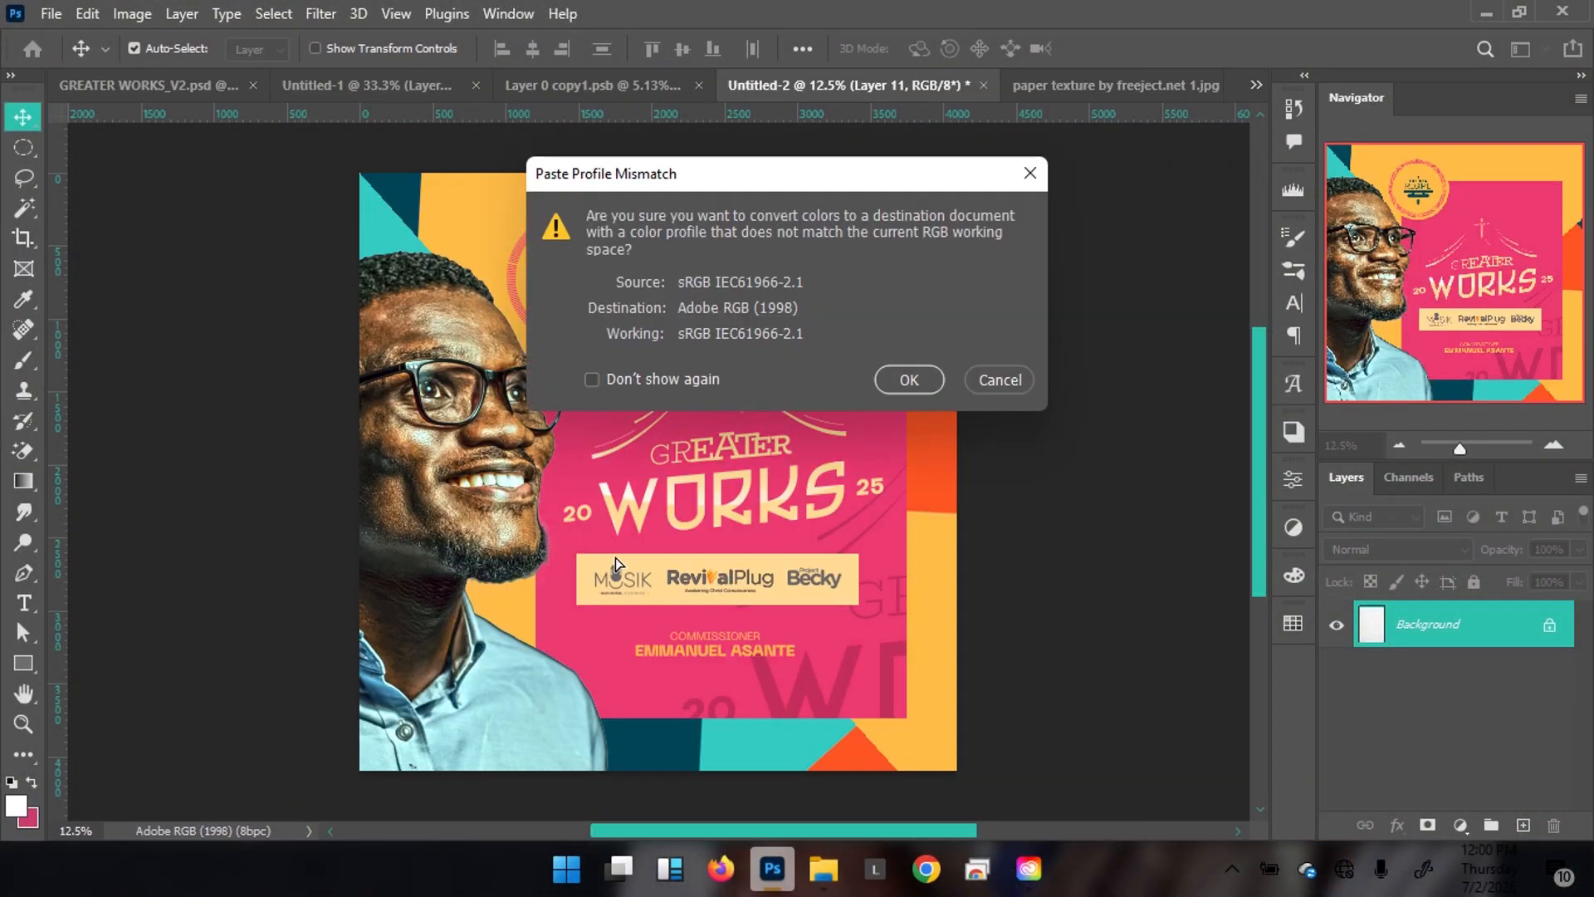
left_click(909, 379)
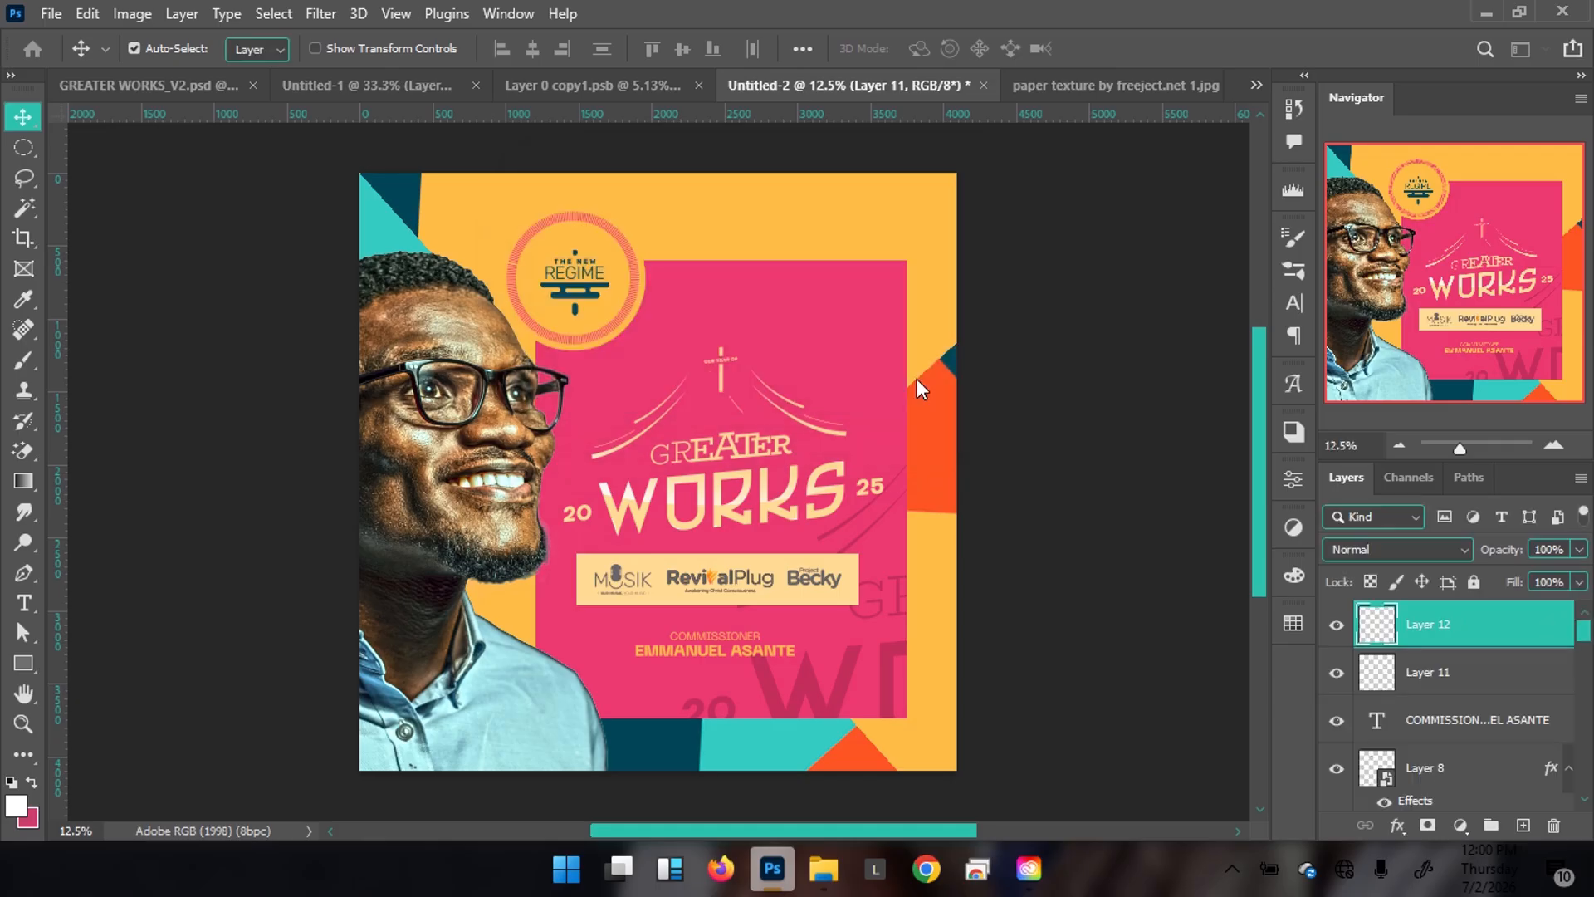
Scale the paper texture to 177.81% and position it so it covers the whole poster
key("ctrl+t")
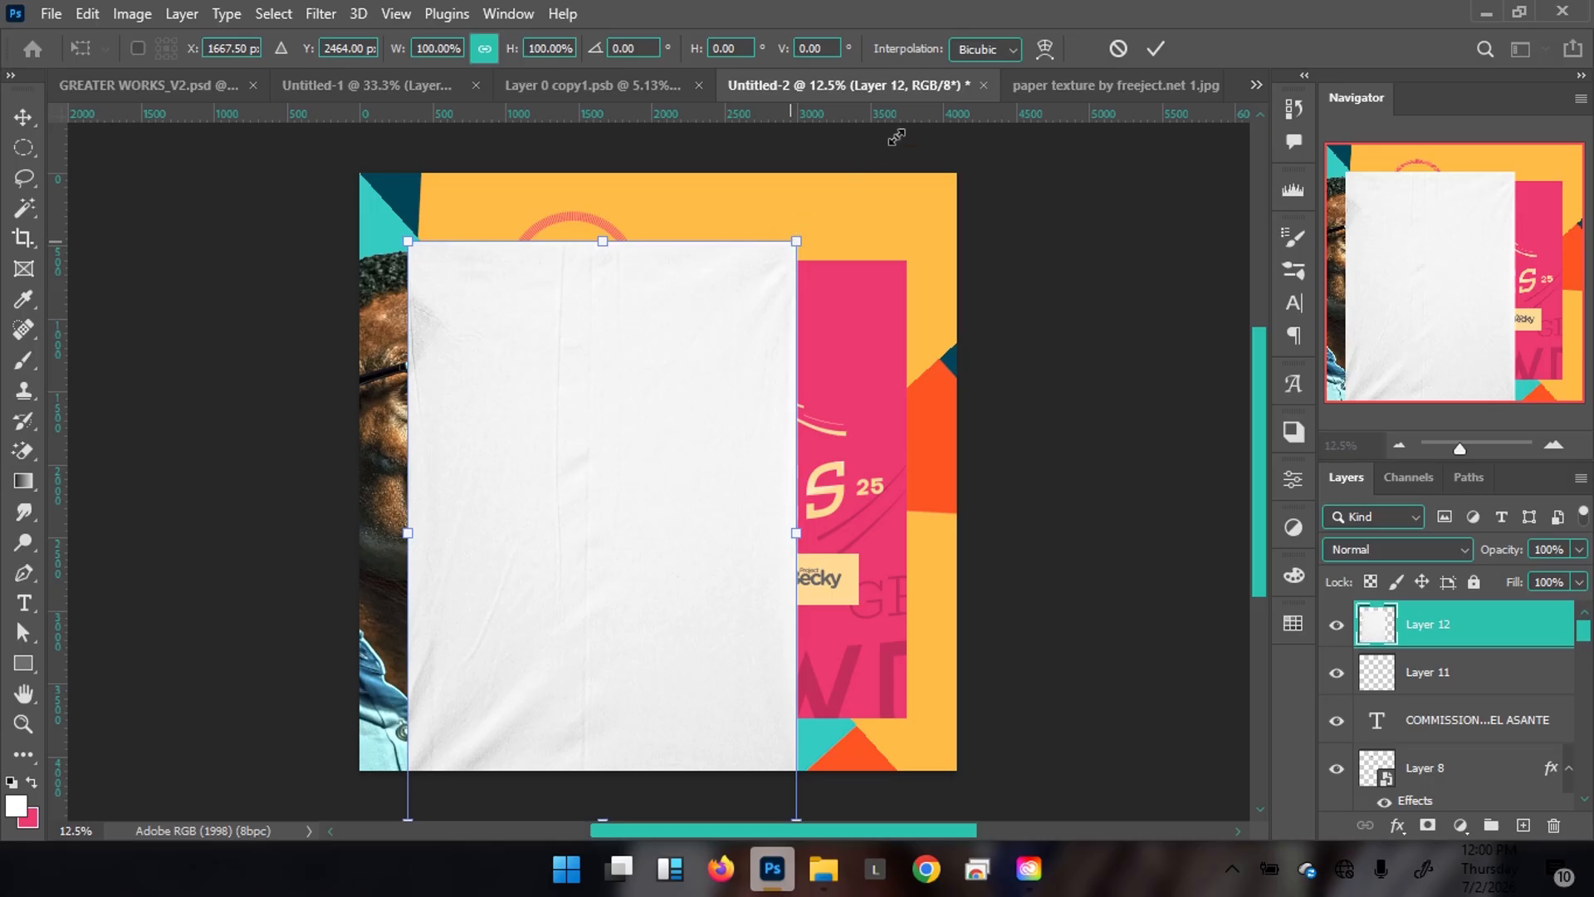
left_click_drag(927, 120, 934, 108)
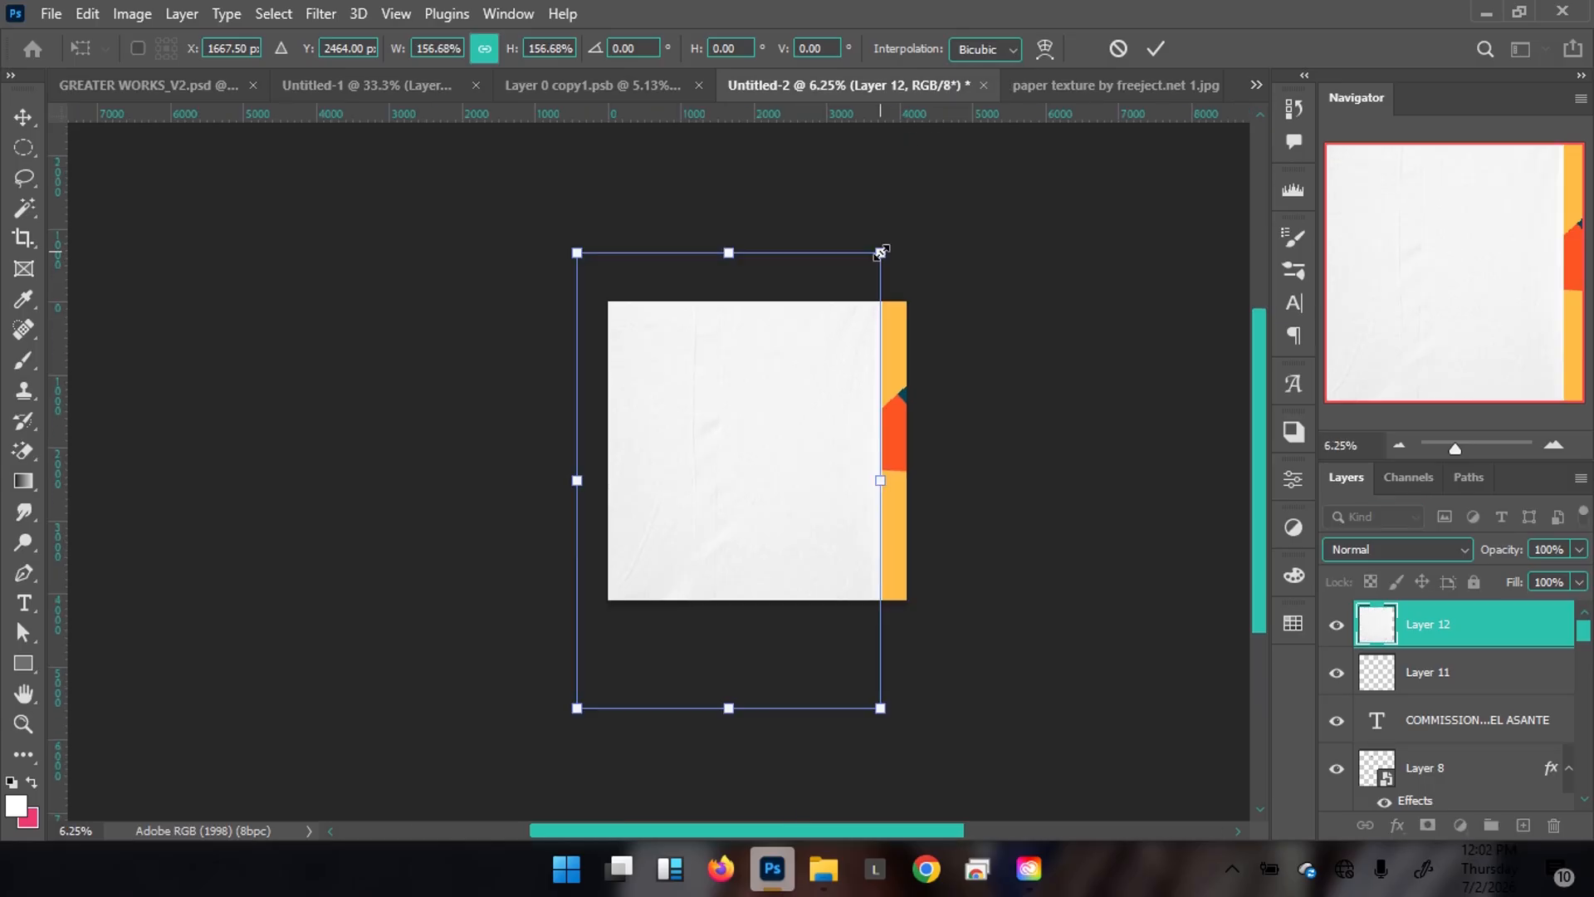
left_click_drag(882, 251, 923, 191)
left_click_drag(796, 372, 790, 445)
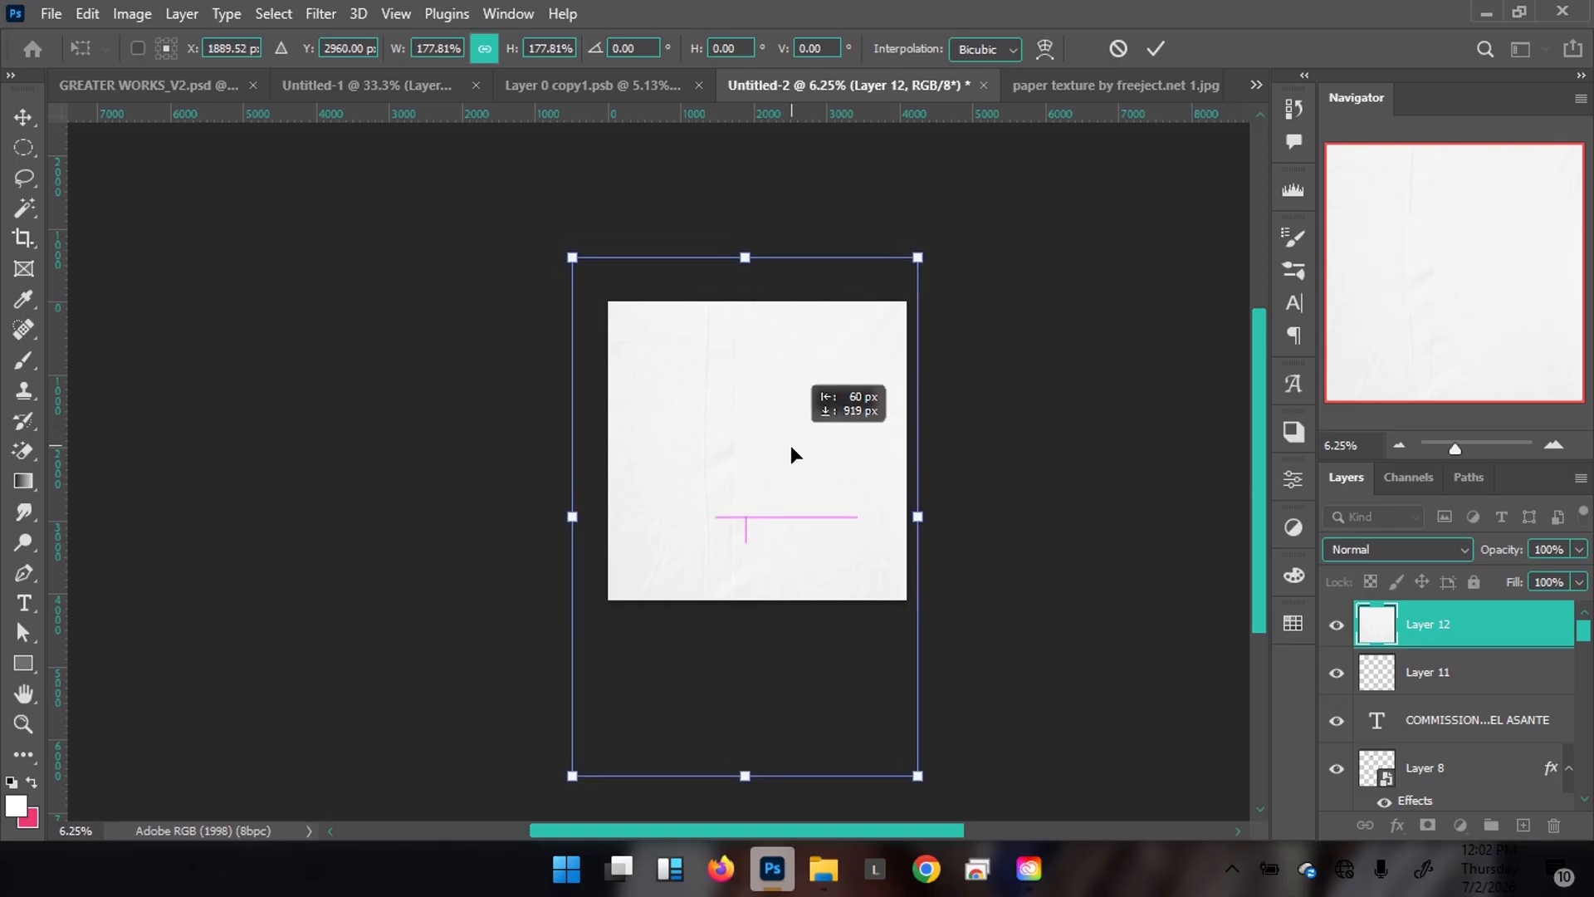
left_click(1154, 48)
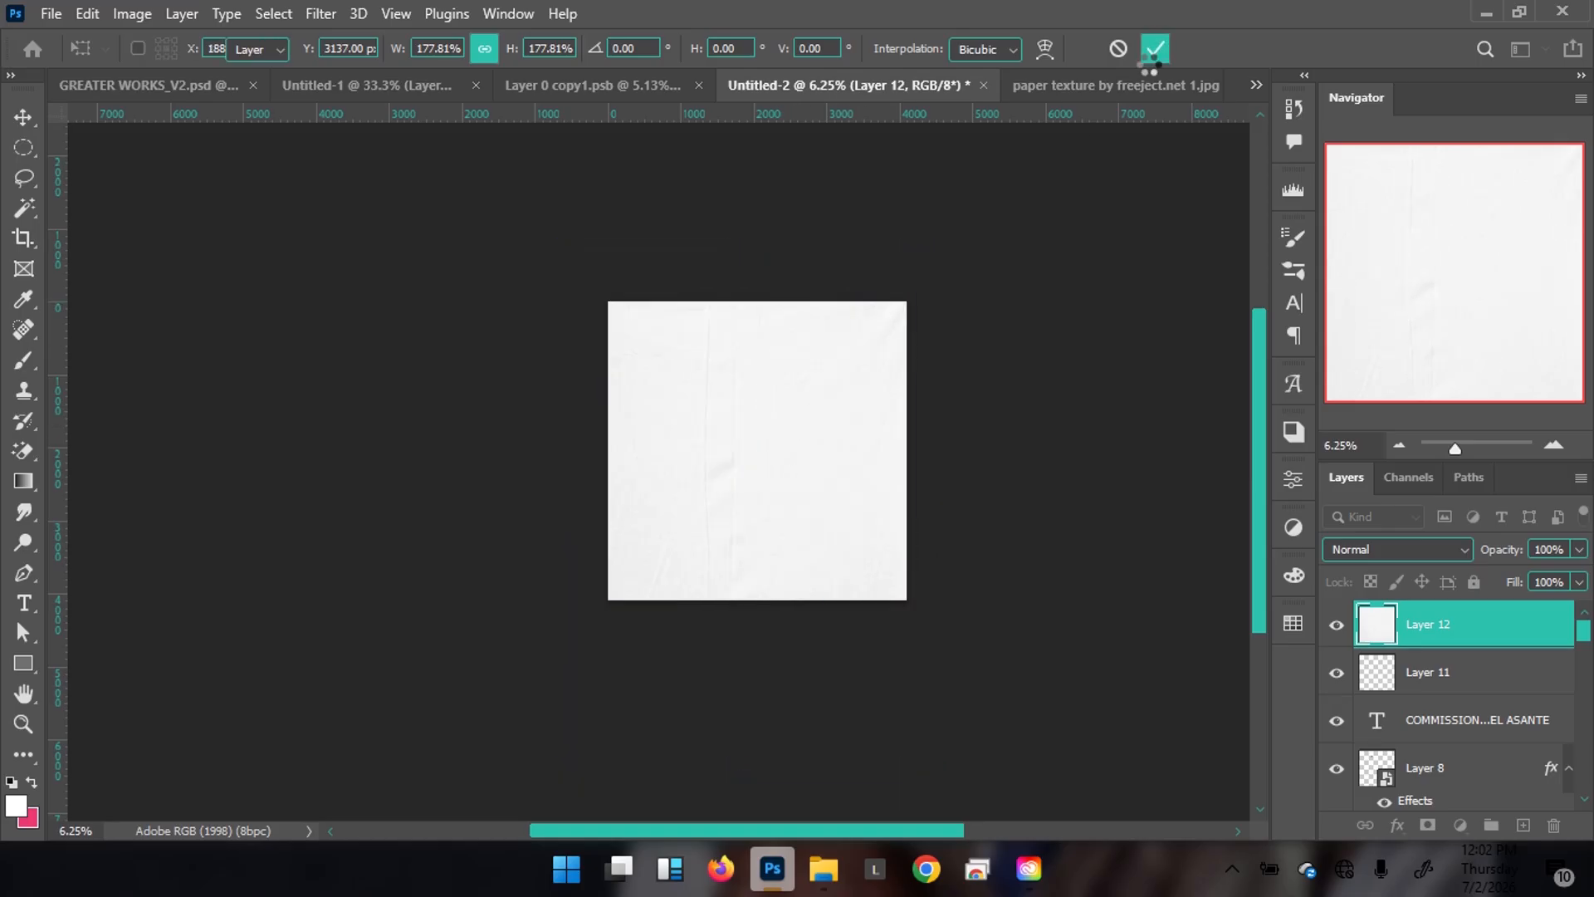
Blend the paper texture layer with Multiply, compare the poster with and without it, and lock the layer
left_click(1423, 551)
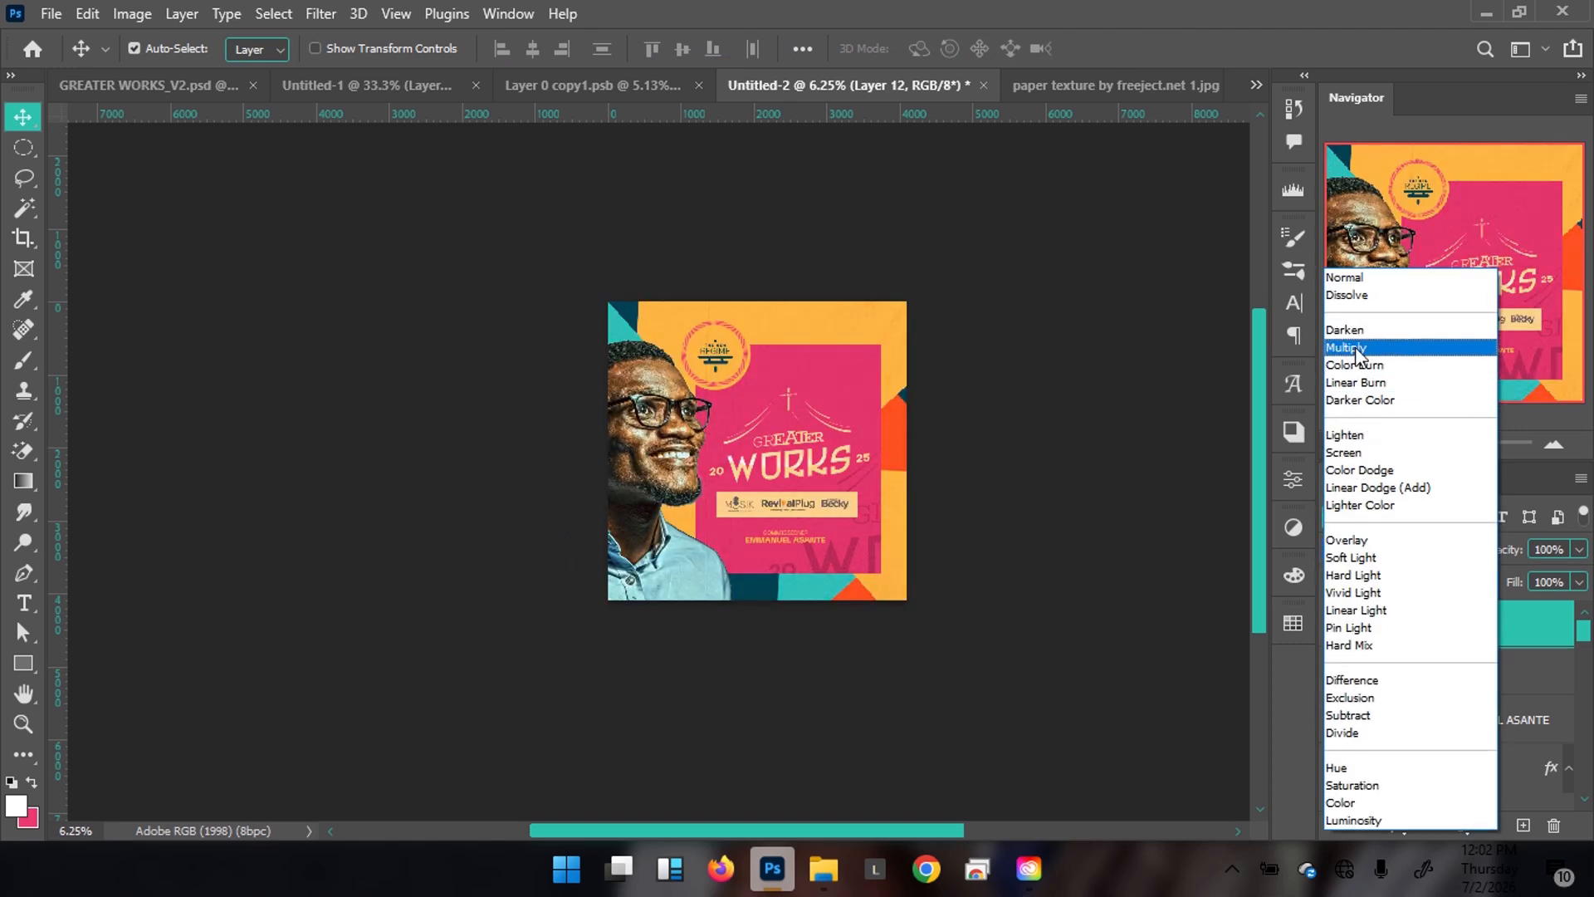
left_click(1358, 352)
key("ctrl+0")
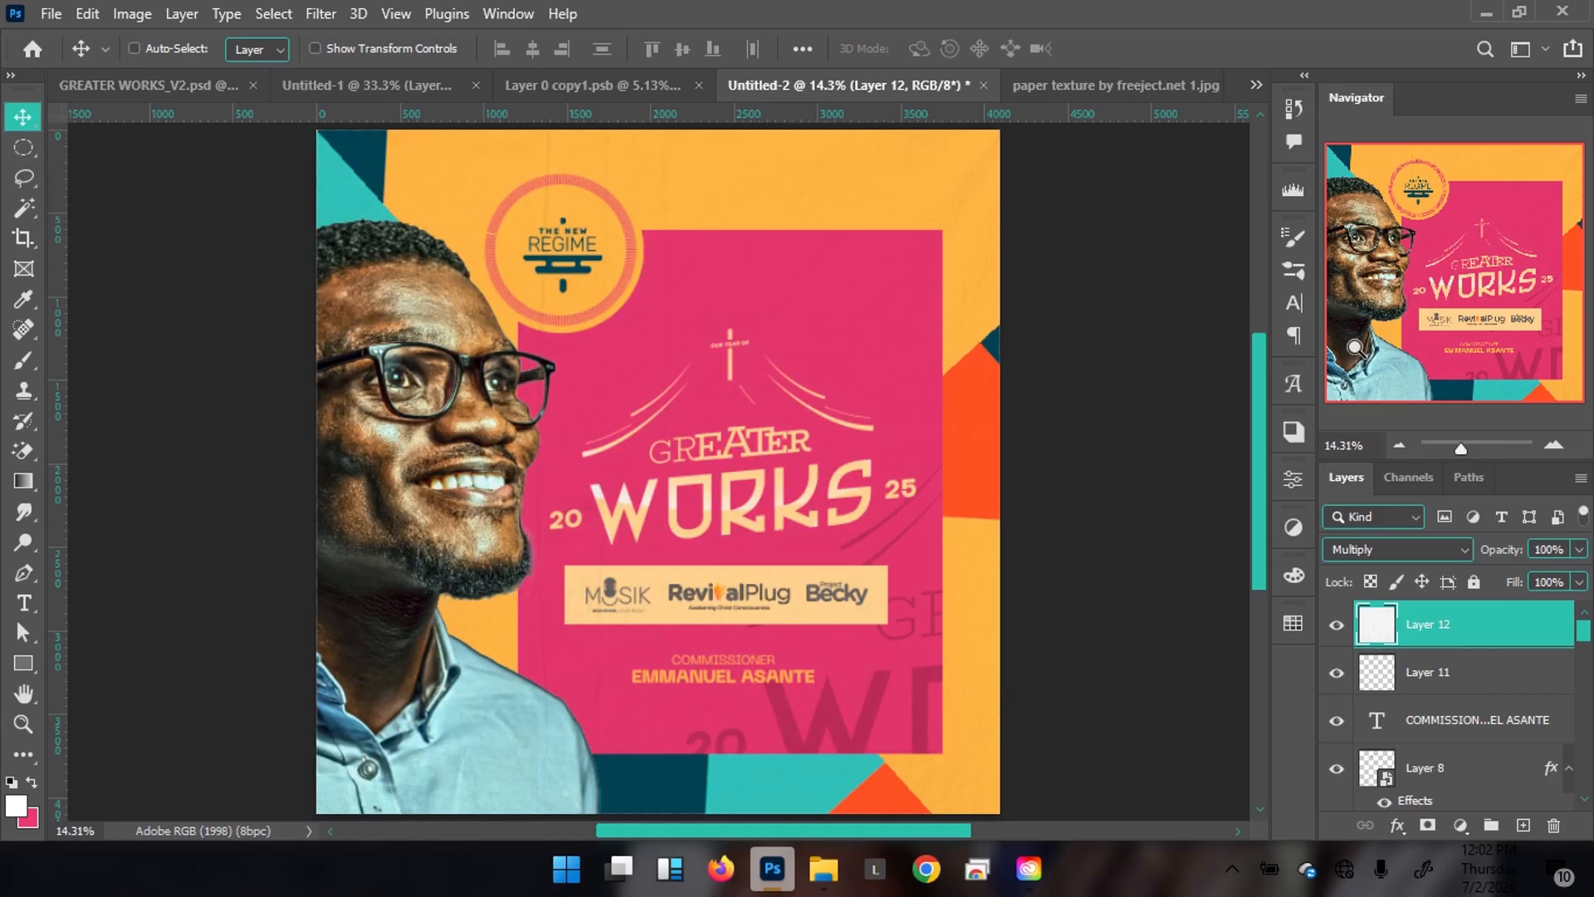
key("ctrl+minus")
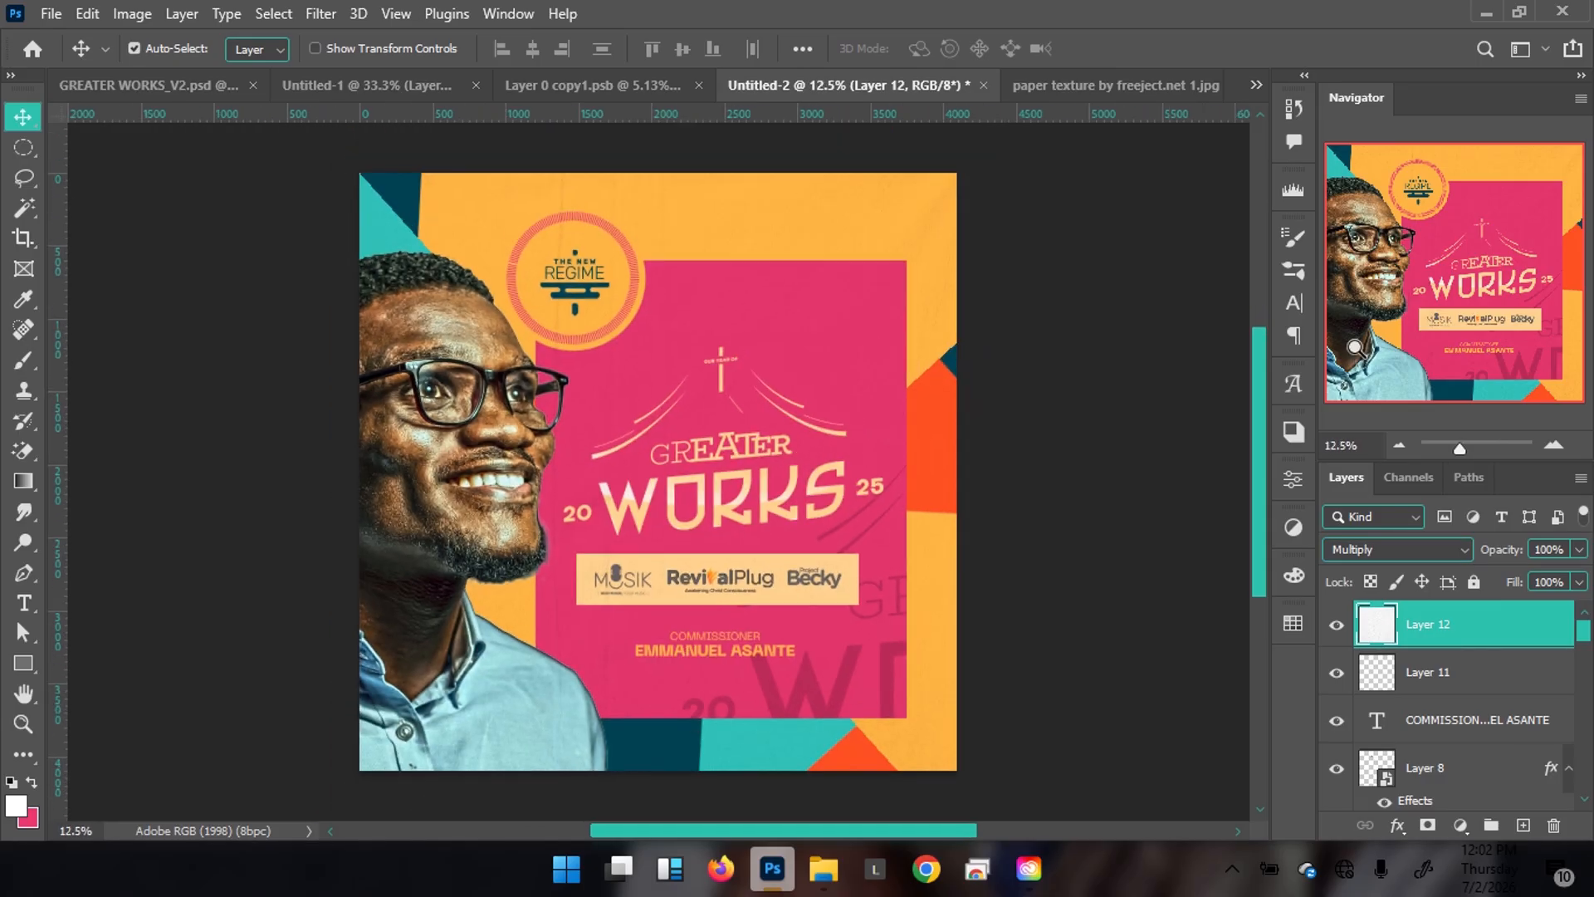
left_click(1336, 625)
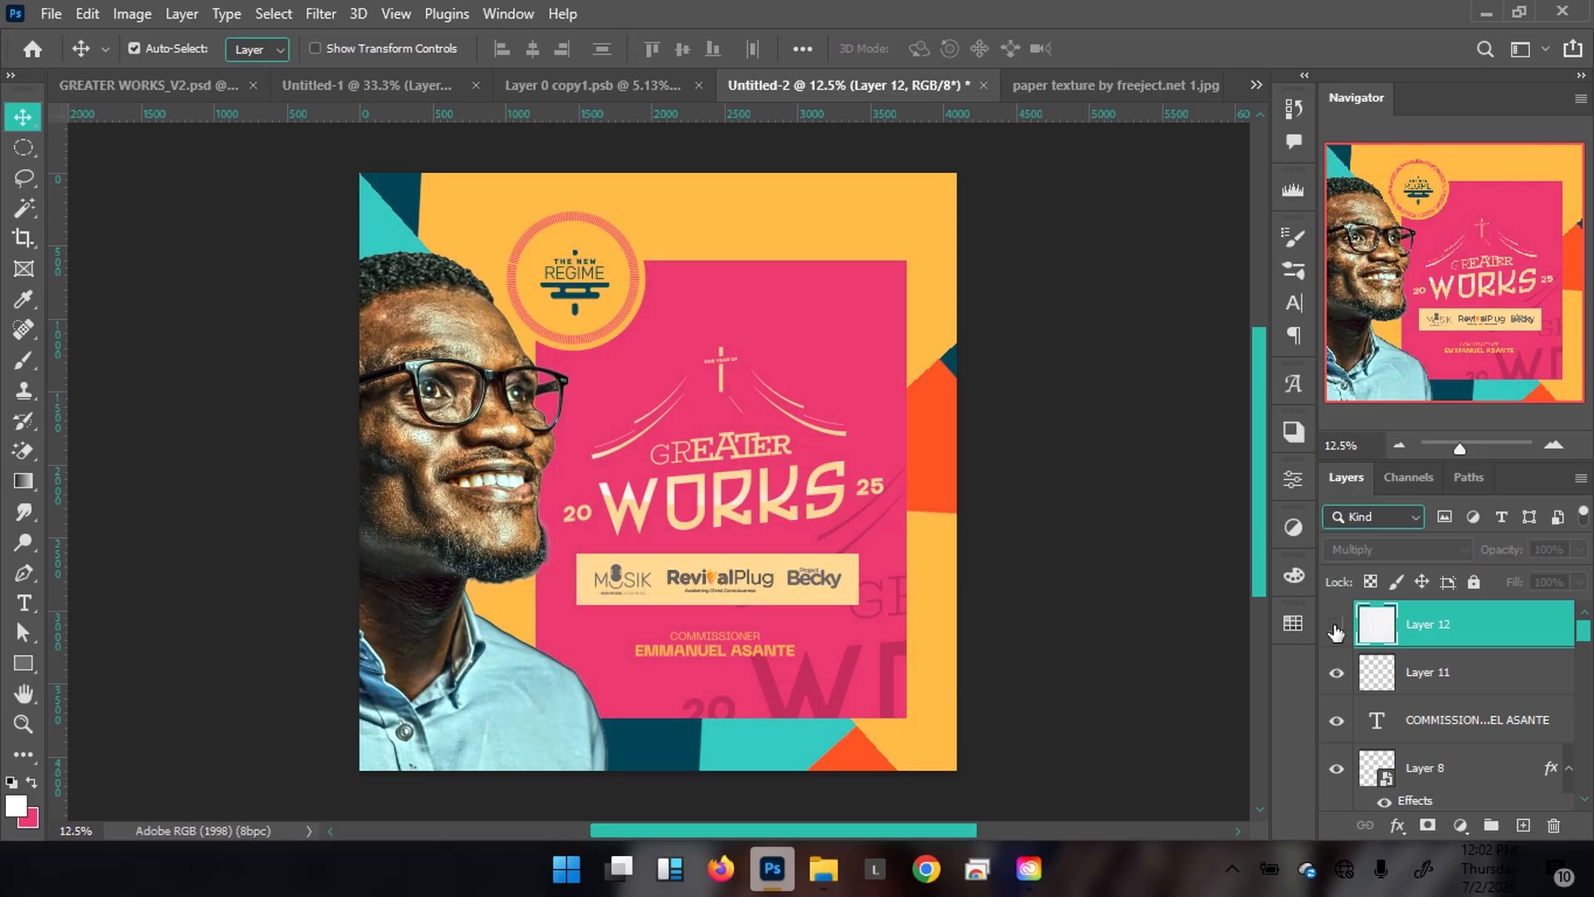
left_click(1336, 627)
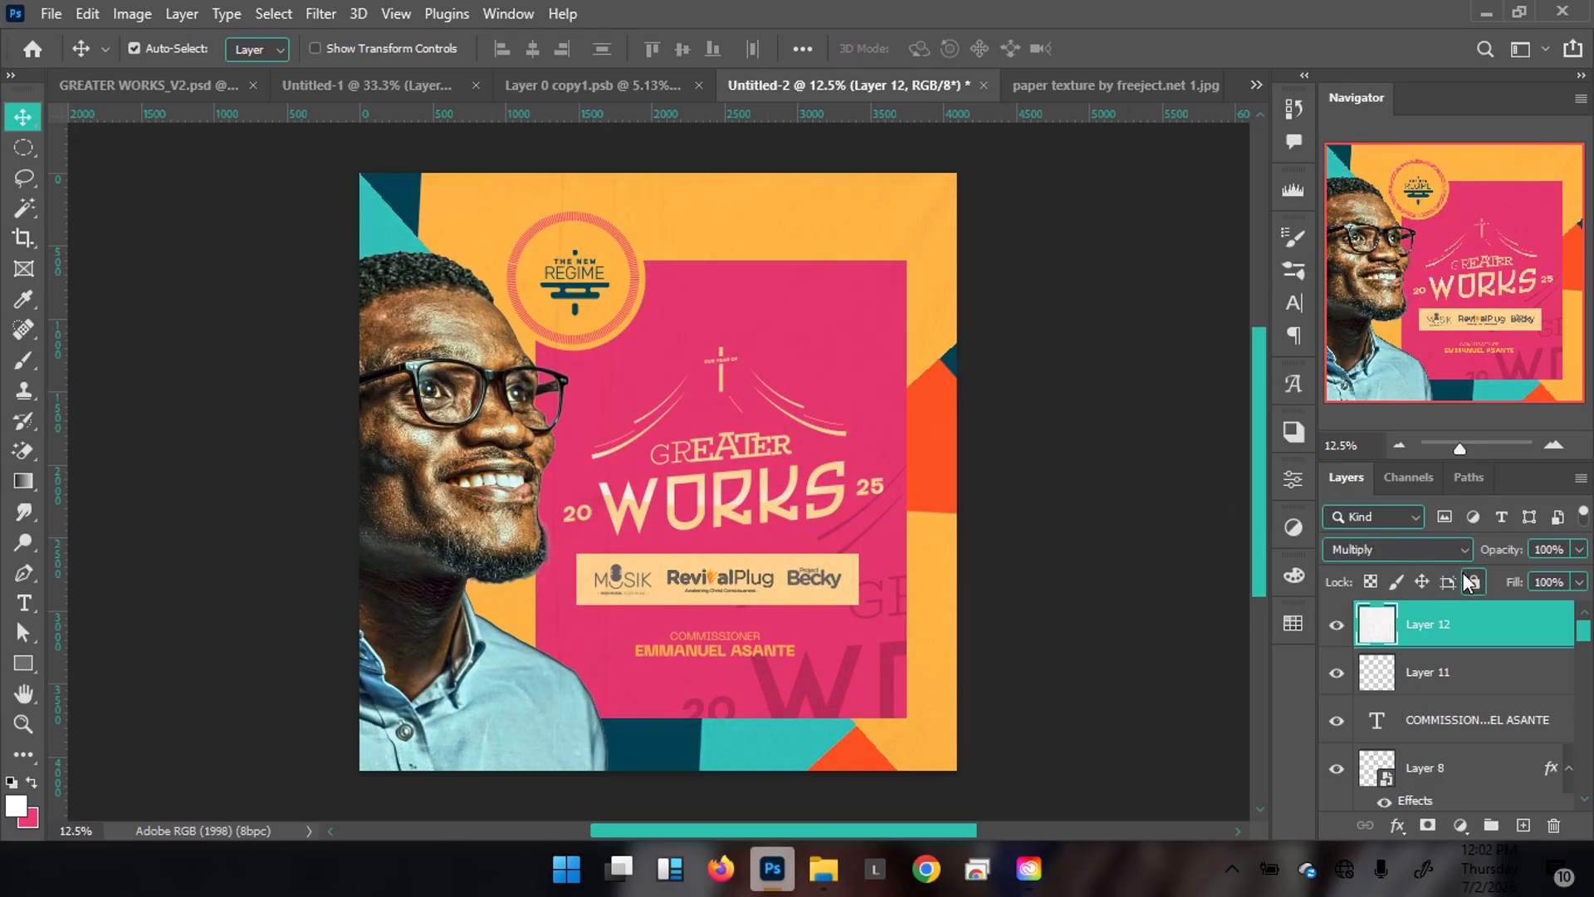
left_click(1475, 581)
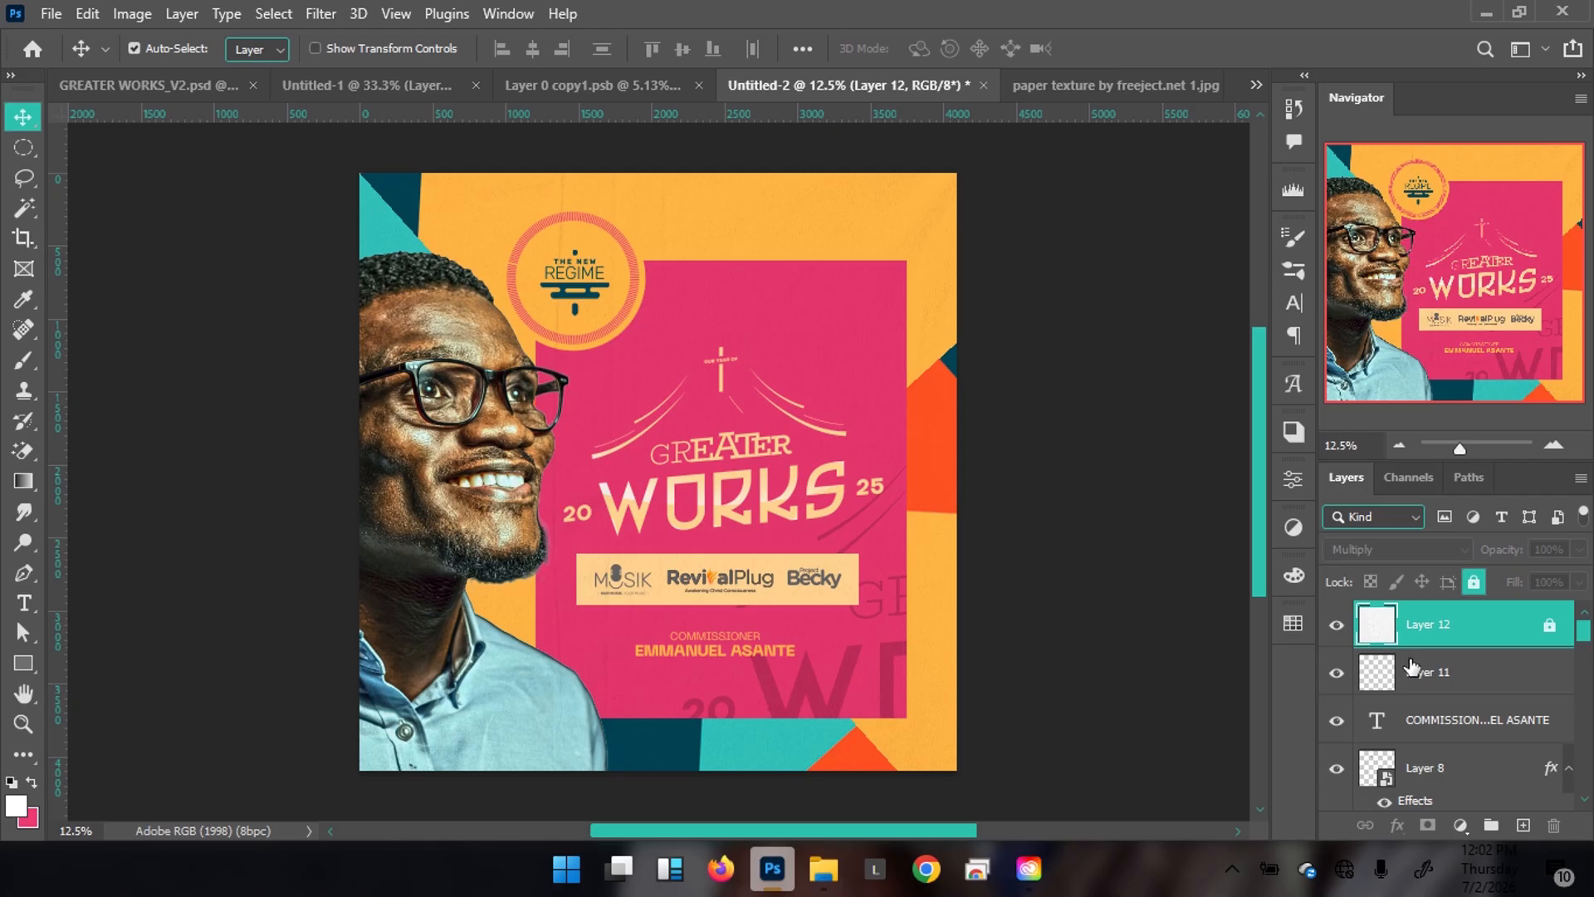
Add an empty layer above the texture and bring the #AnArmy is Rising text over from the GREATER WORKS_V2.psd reference
left_click(1525, 825)
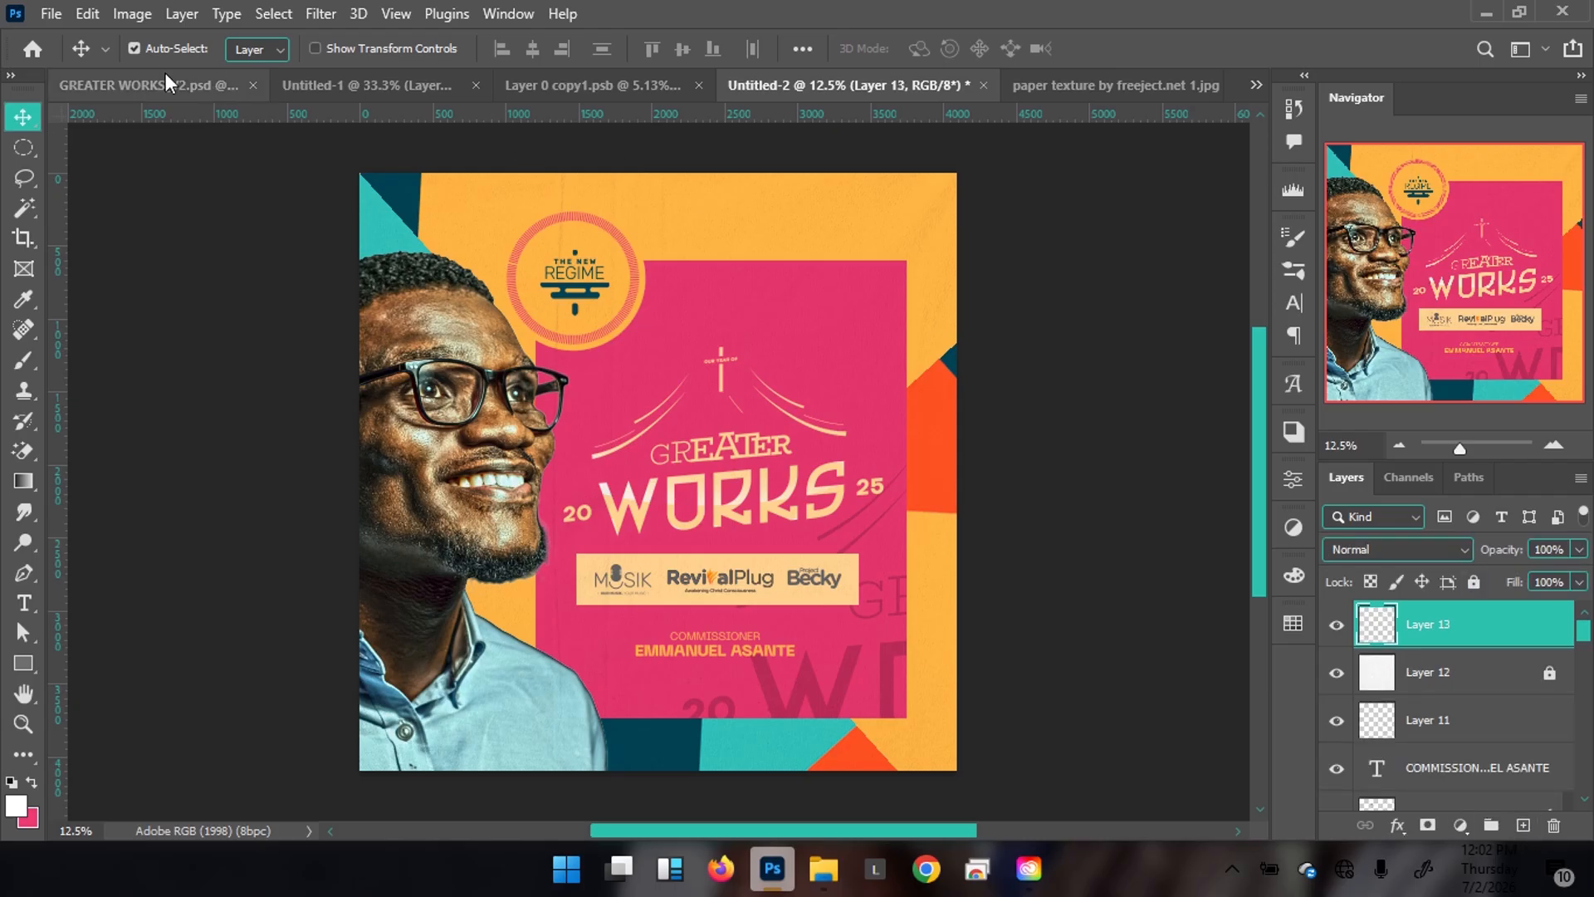
left_click(127, 76)
mouse_move(835, 241)
left_mouse_down()
mouse_move(997, 167)
mouse_move(943, 80)
mouse_move(829, 225)
left_mouse_up()
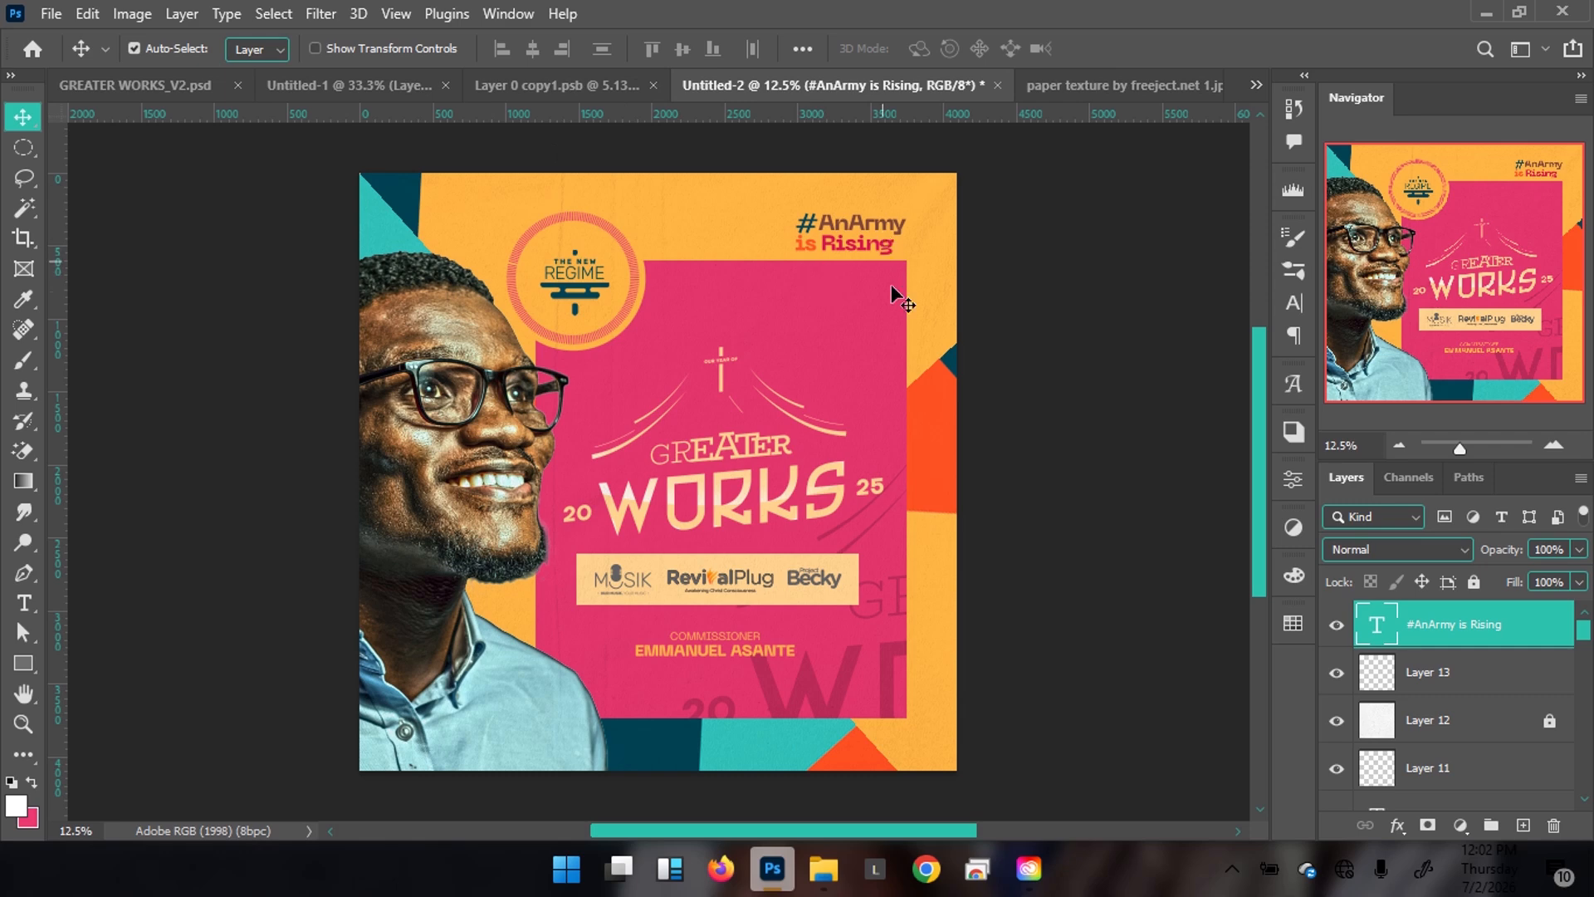
Inspect the font and size settings of the #AnArmy is Rising text
key("ctrl+t")
key("t")
key("Return")
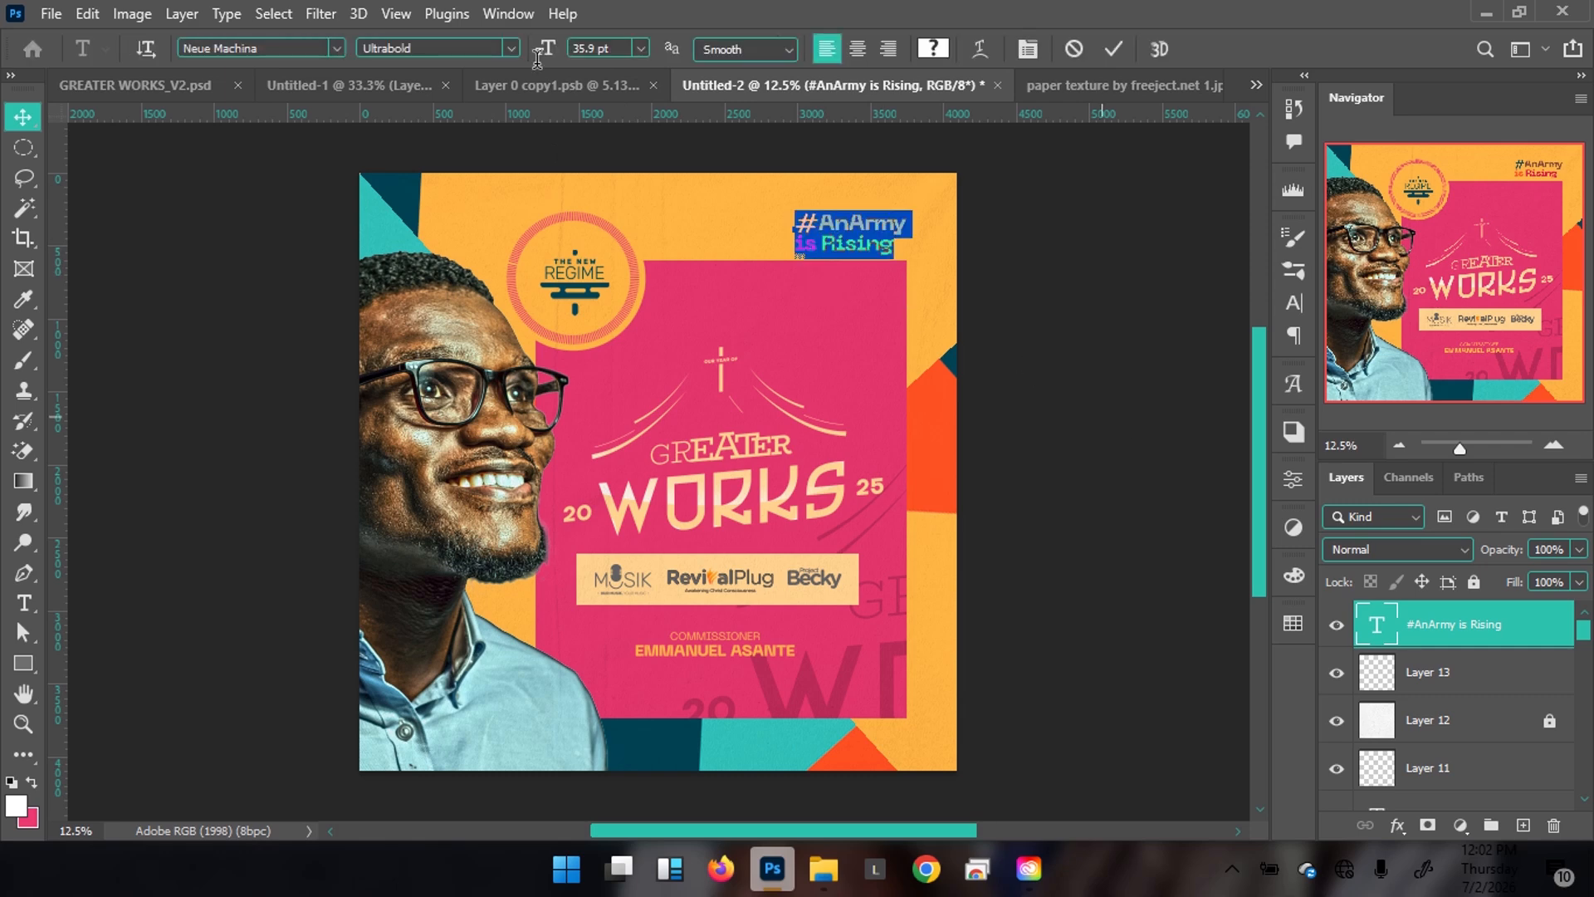
left_click(1113, 50)
key("v")
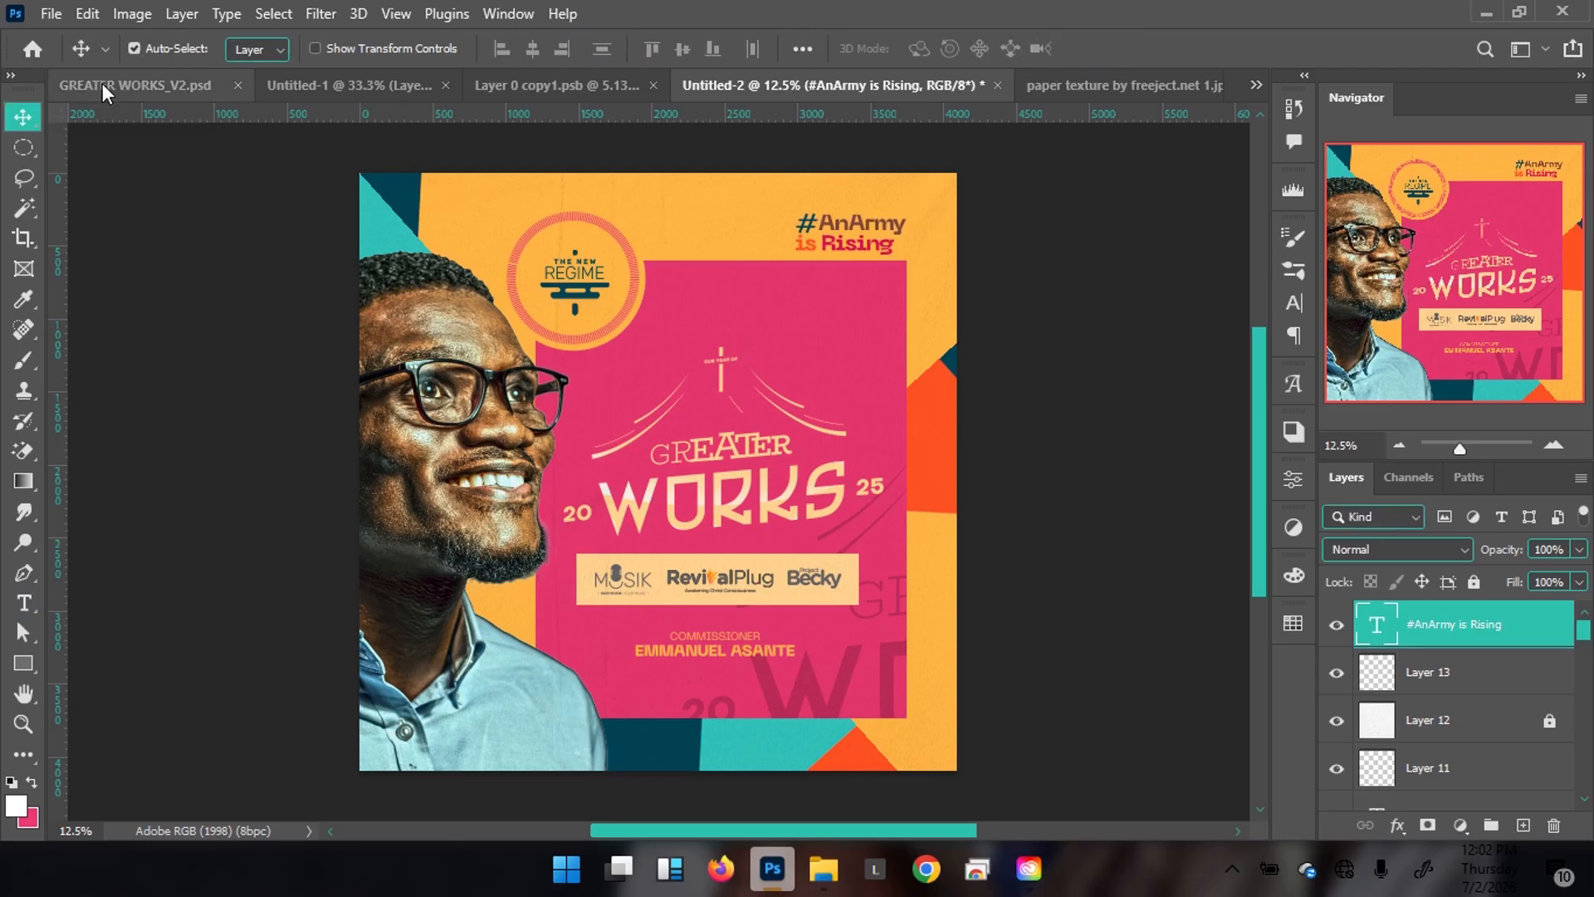
Bring the new year text over from the GREATER WORKS_V2.psd reference and place it along the Untitled-2 poster's lower edge
left_click(102, 83)
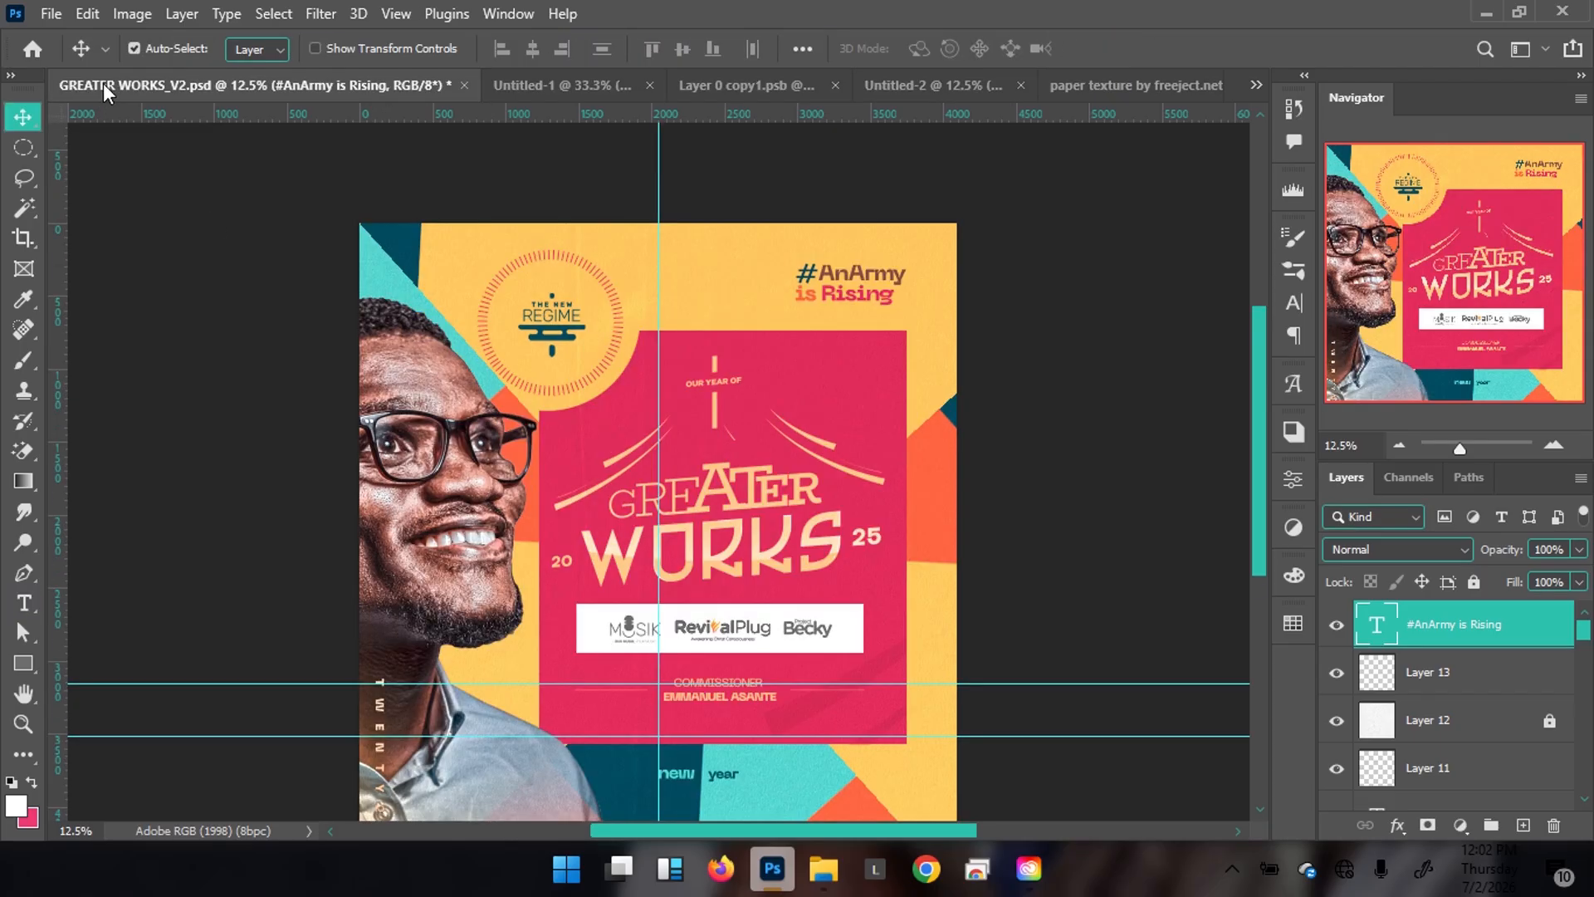
left_click(681, 773)
left_click_drag(722, 781, 744, 593)
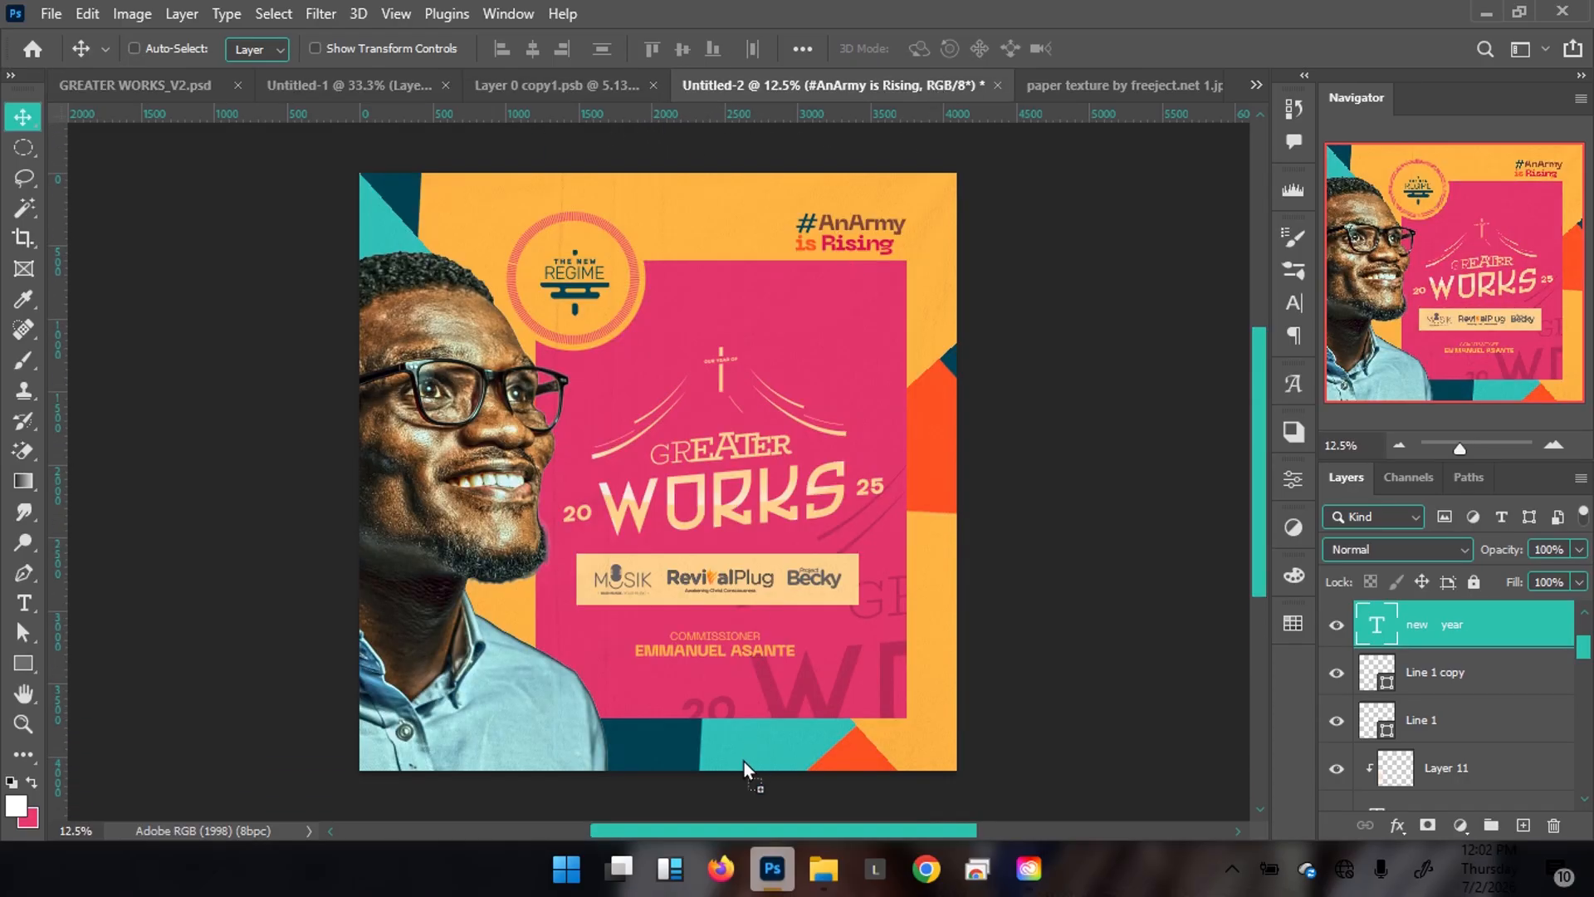
left_click_drag(750, 754, 750, 754)
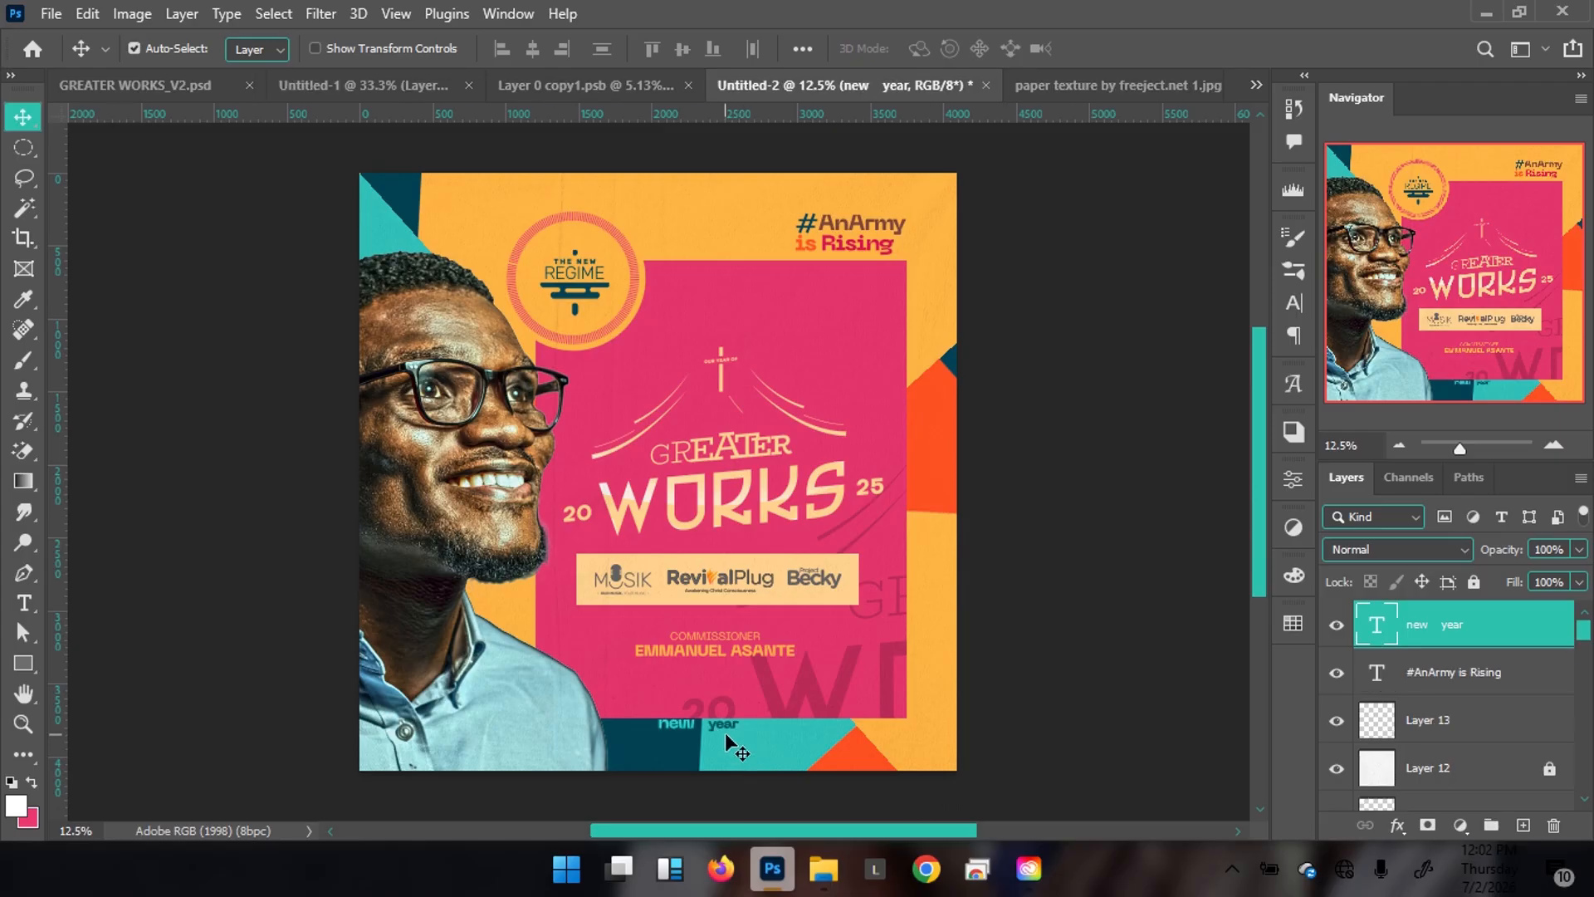
Shorten the pink rectangle by raising its lower edge so it clears the new year text
left_click(636, 665)
key("ctrl")
key("ctrl+t")
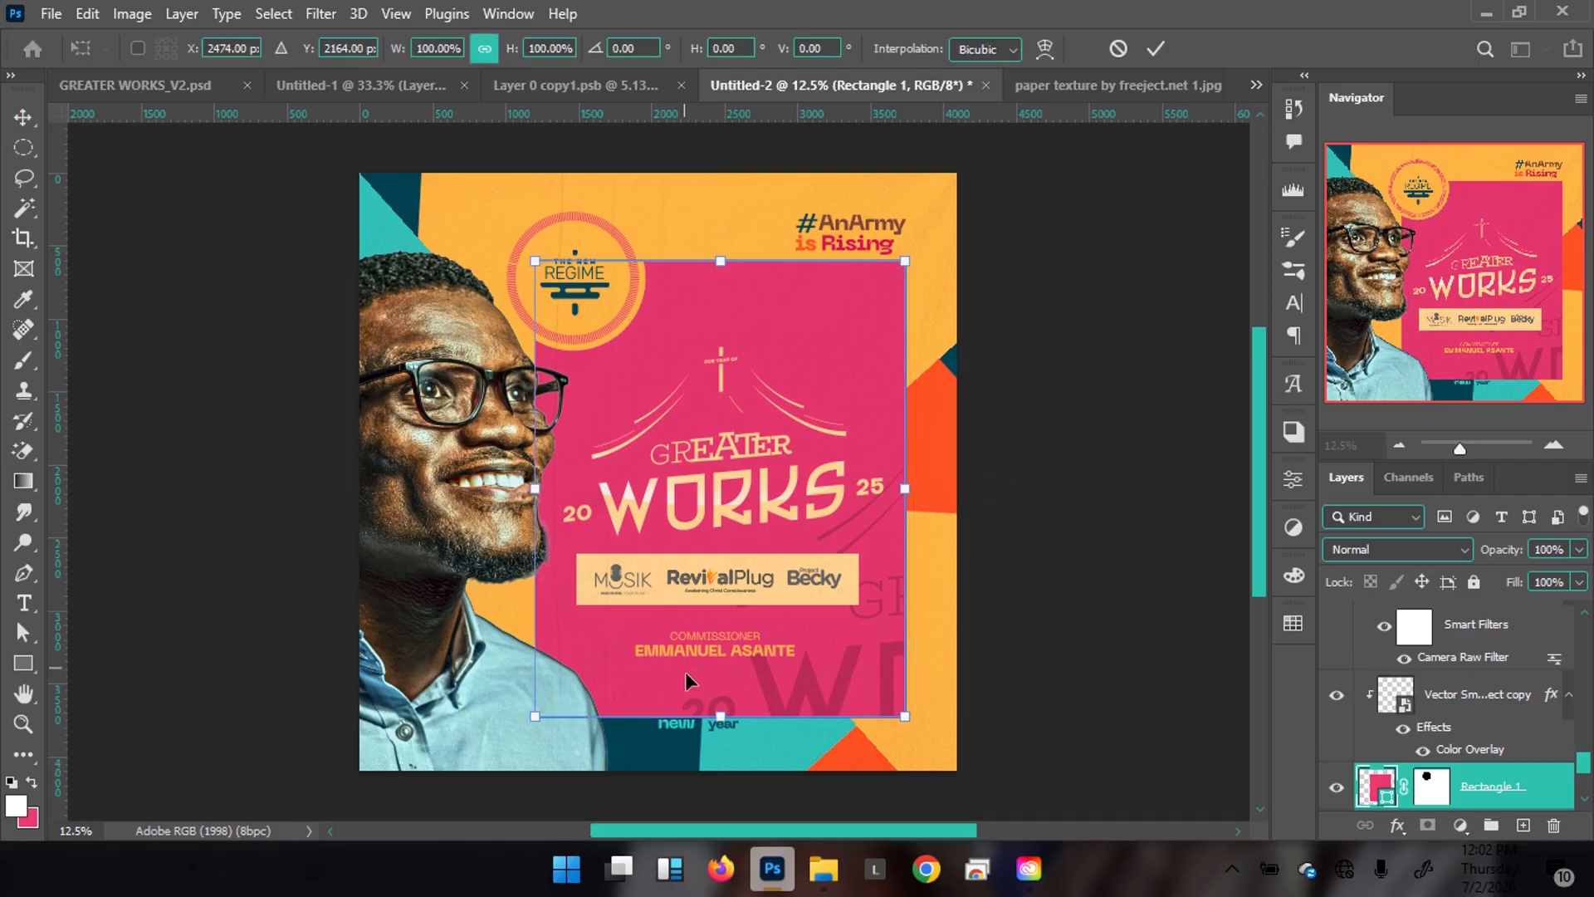
left_click_drag(722, 715, 741, 687)
key("Return")
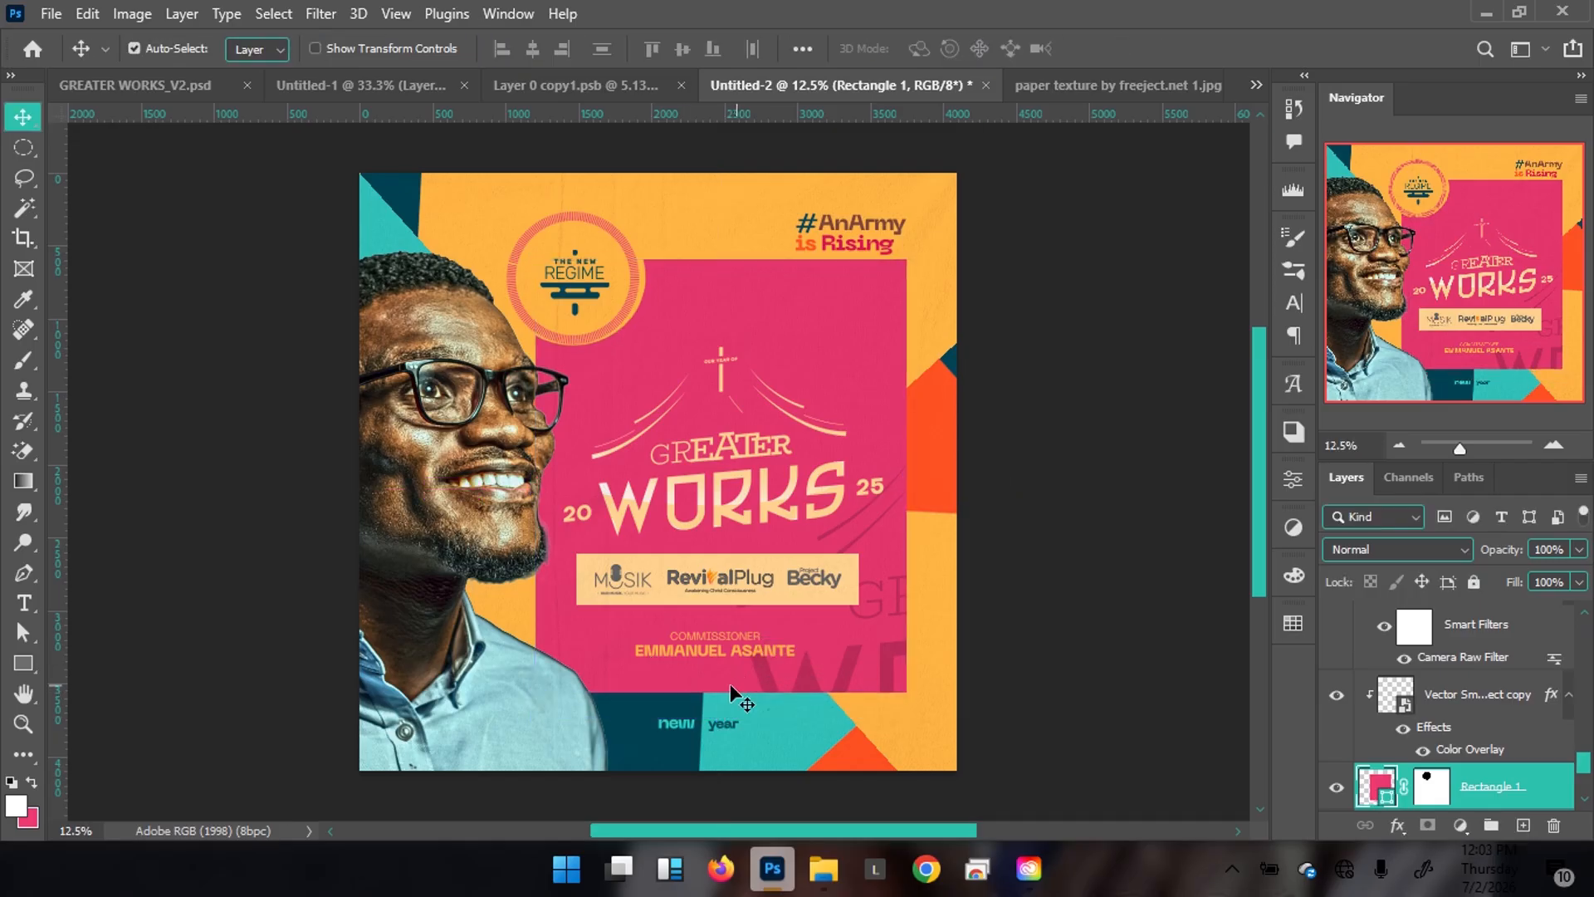
Inspect the font, size and color of the words in the new year text
double_click(685, 731)
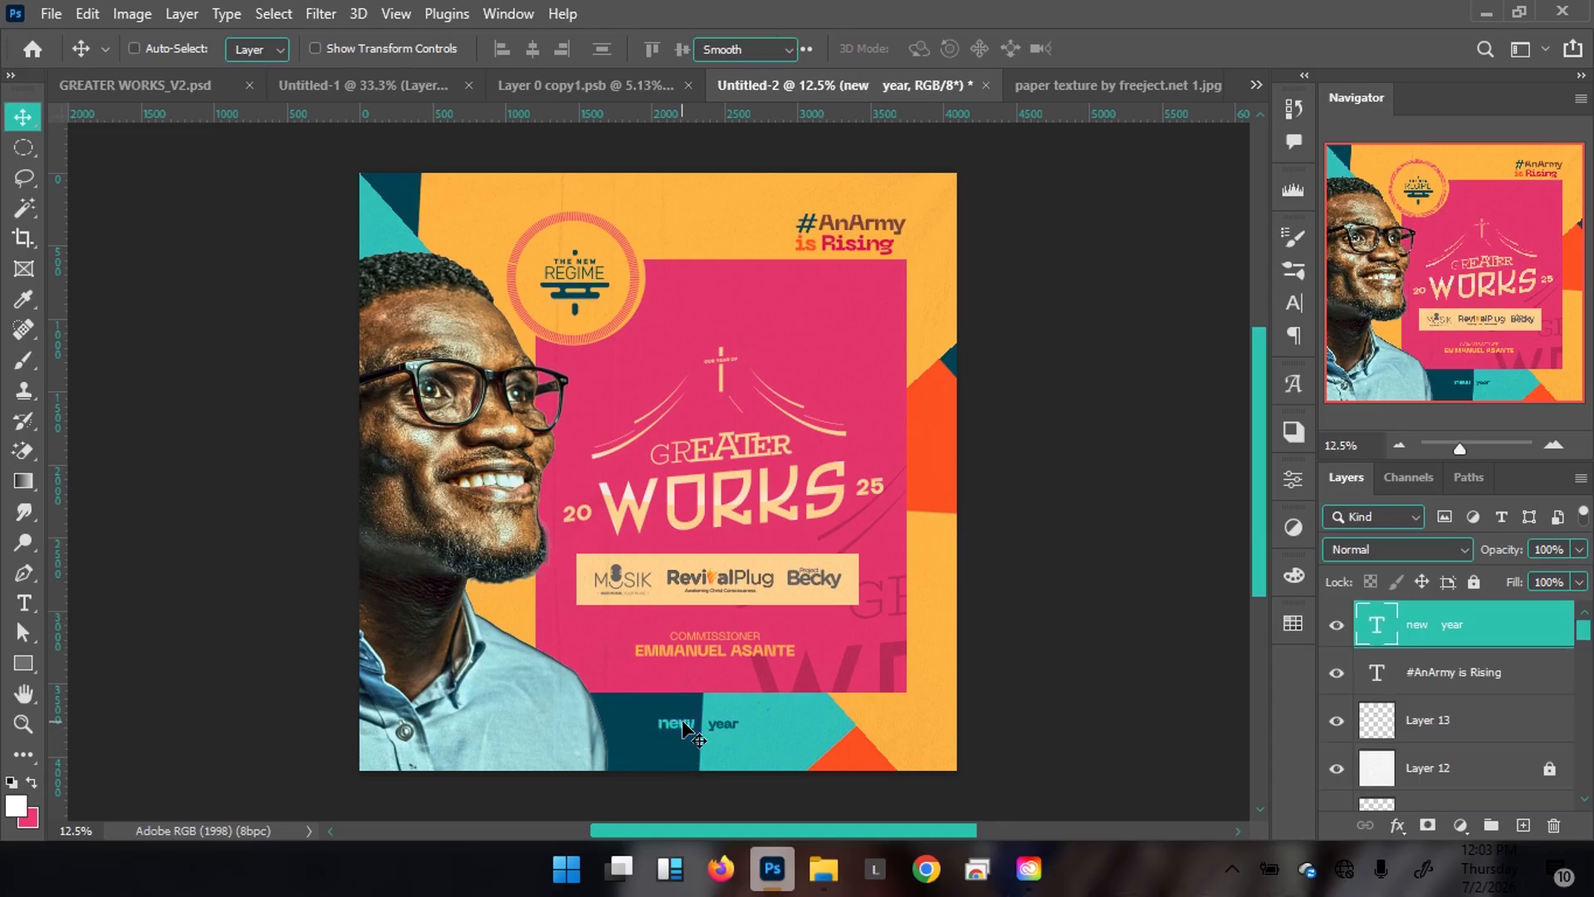
left_click(688, 730)
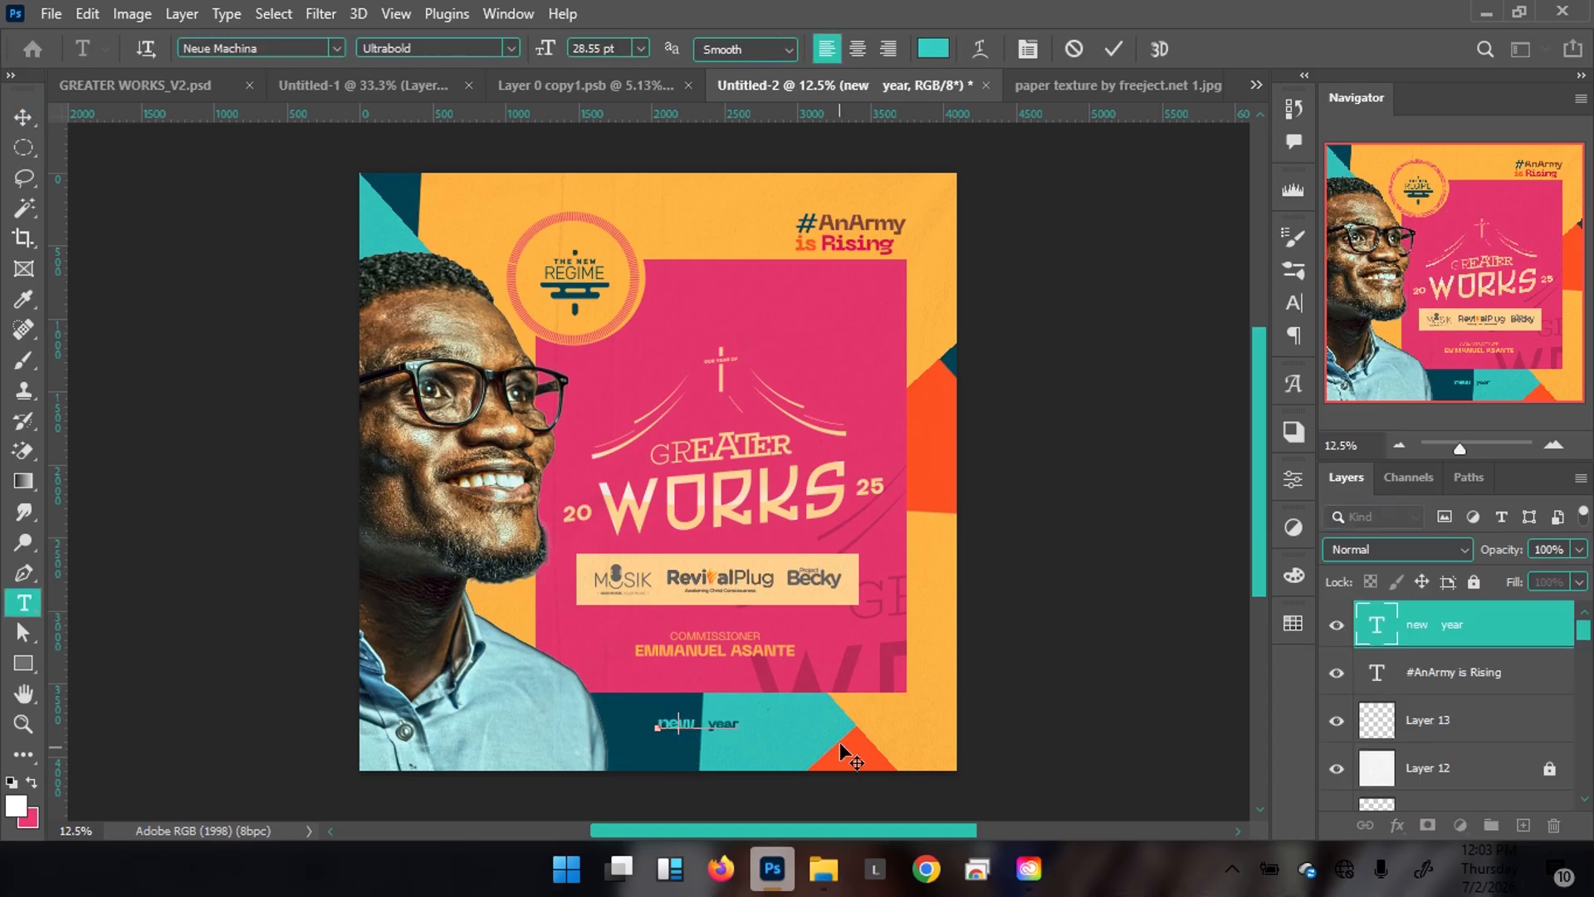
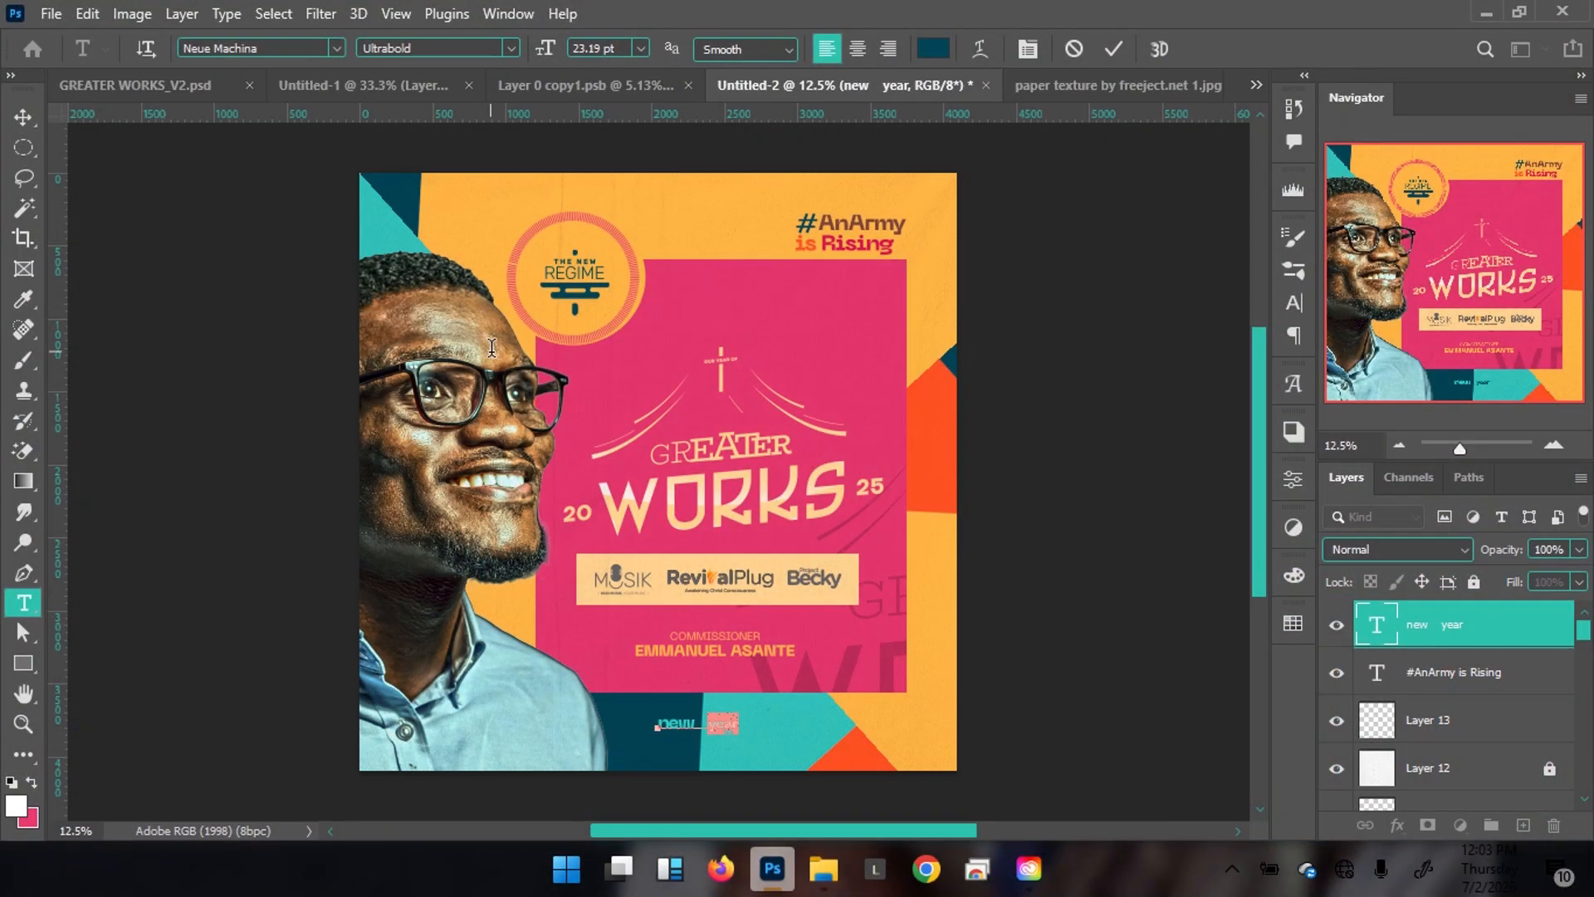
left_click(1109, 48)
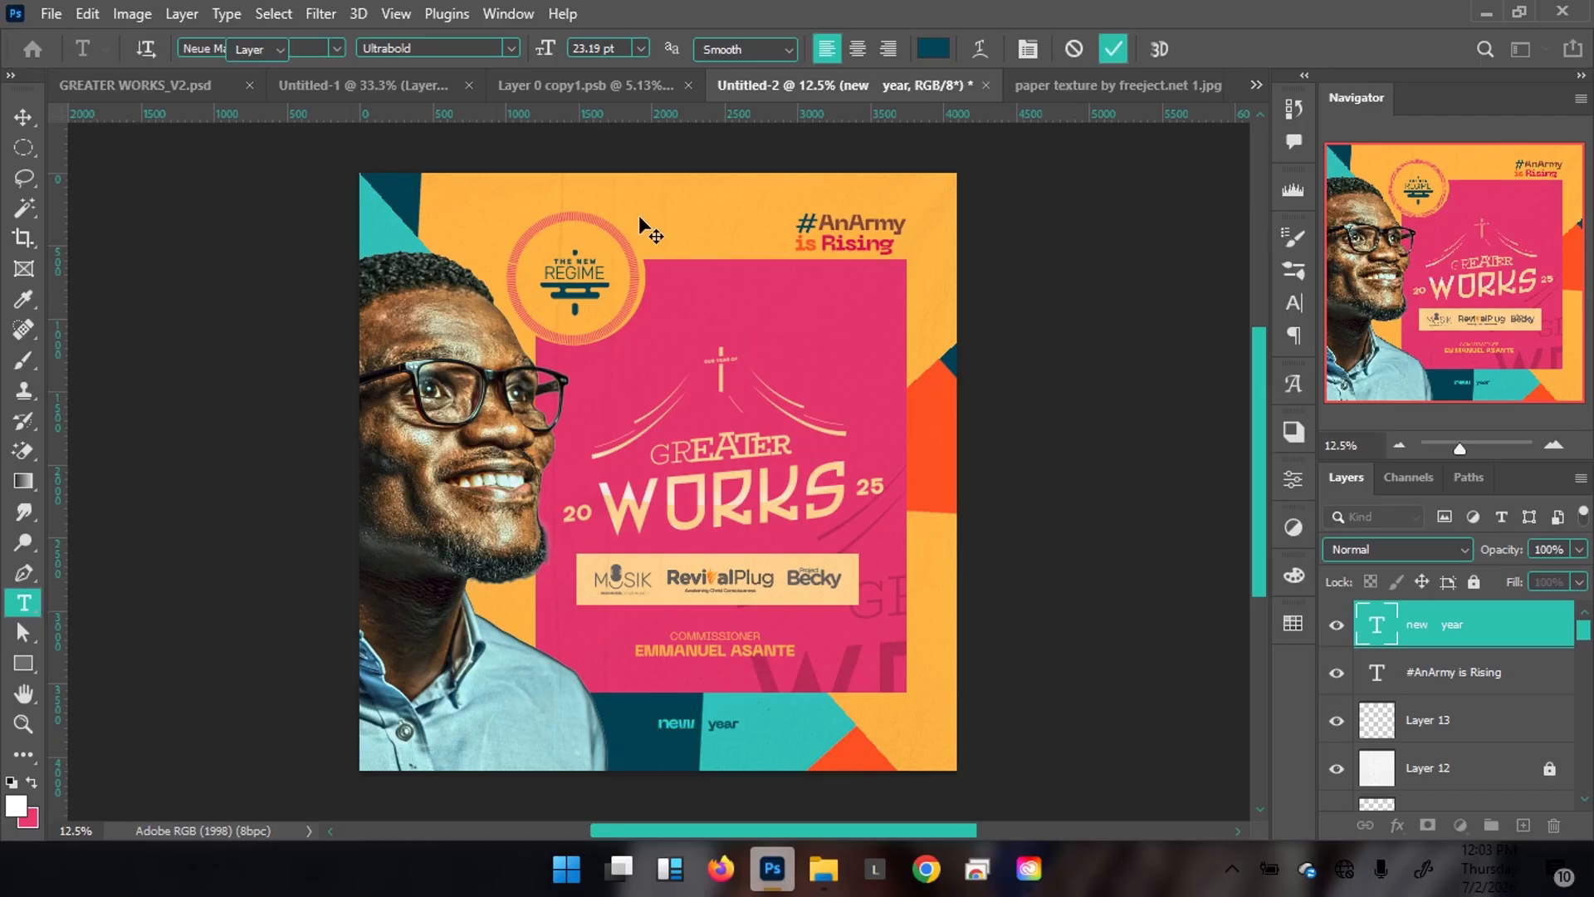
key("v")
Move the GREATER WORKS title group with its clipped highlight layers higher in the pink rectangle and scale it slightly, following the reference
left_click(120, 86)
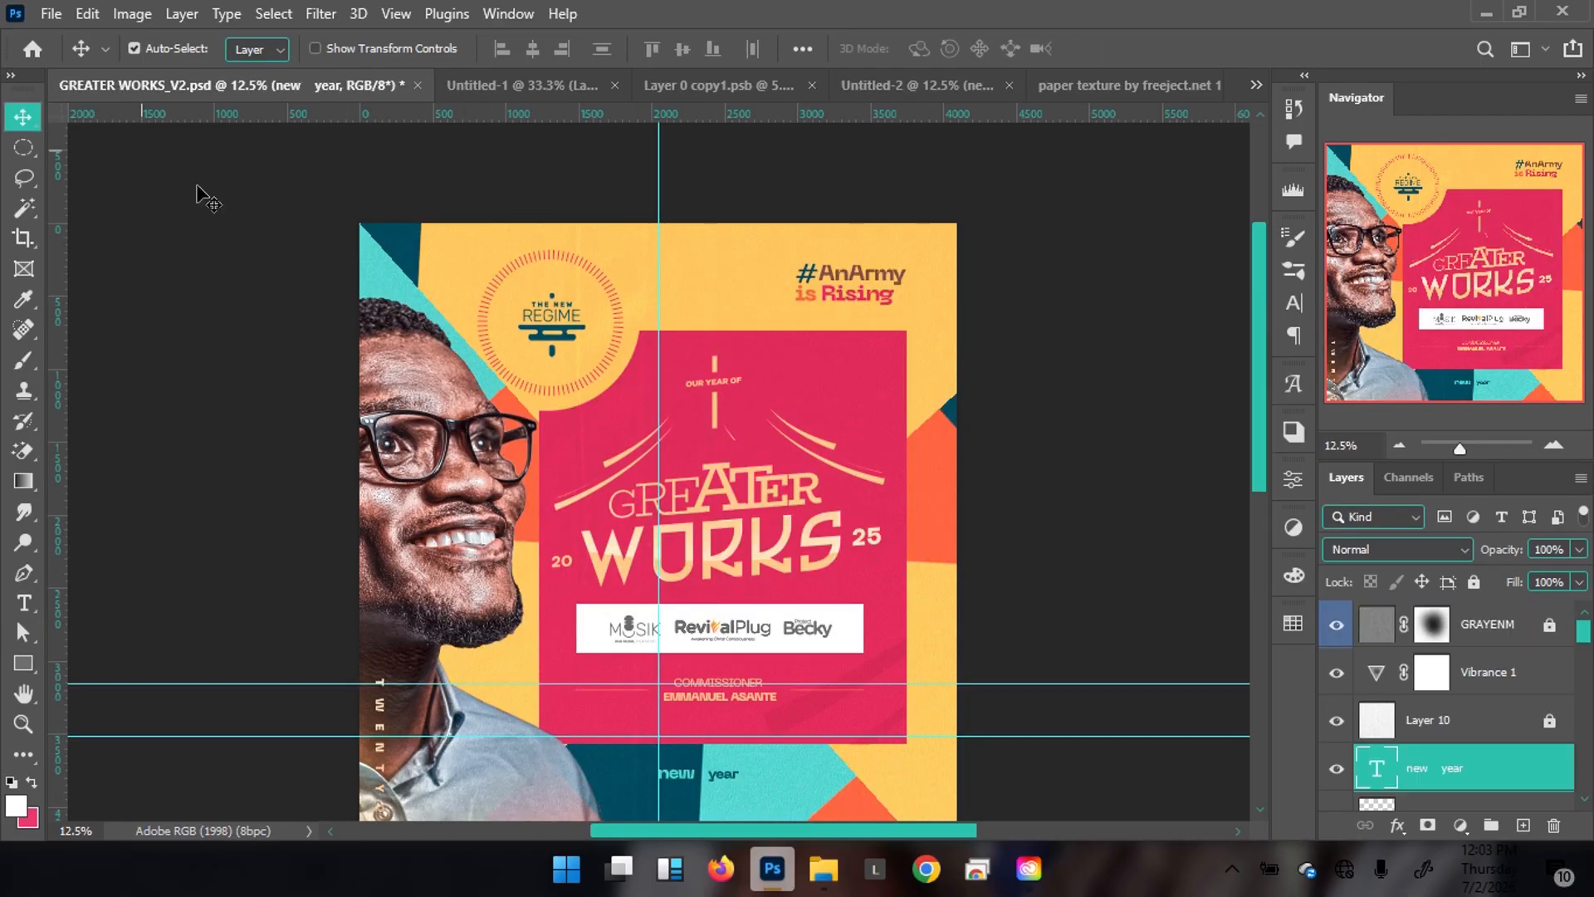
left_click(923, 89)
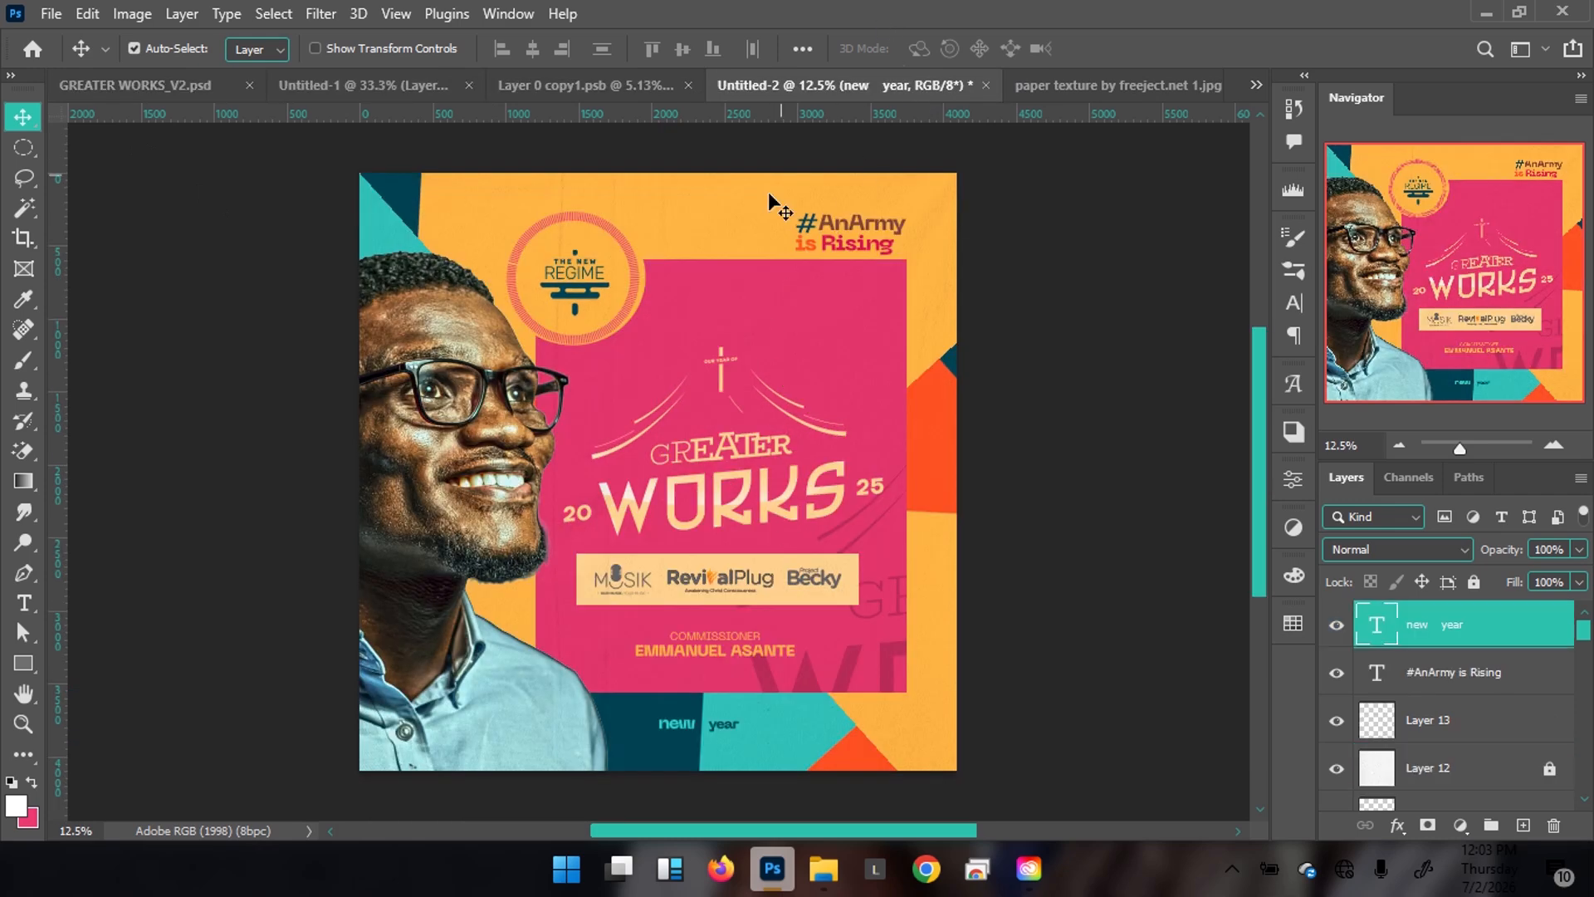
left_click(728, 518)
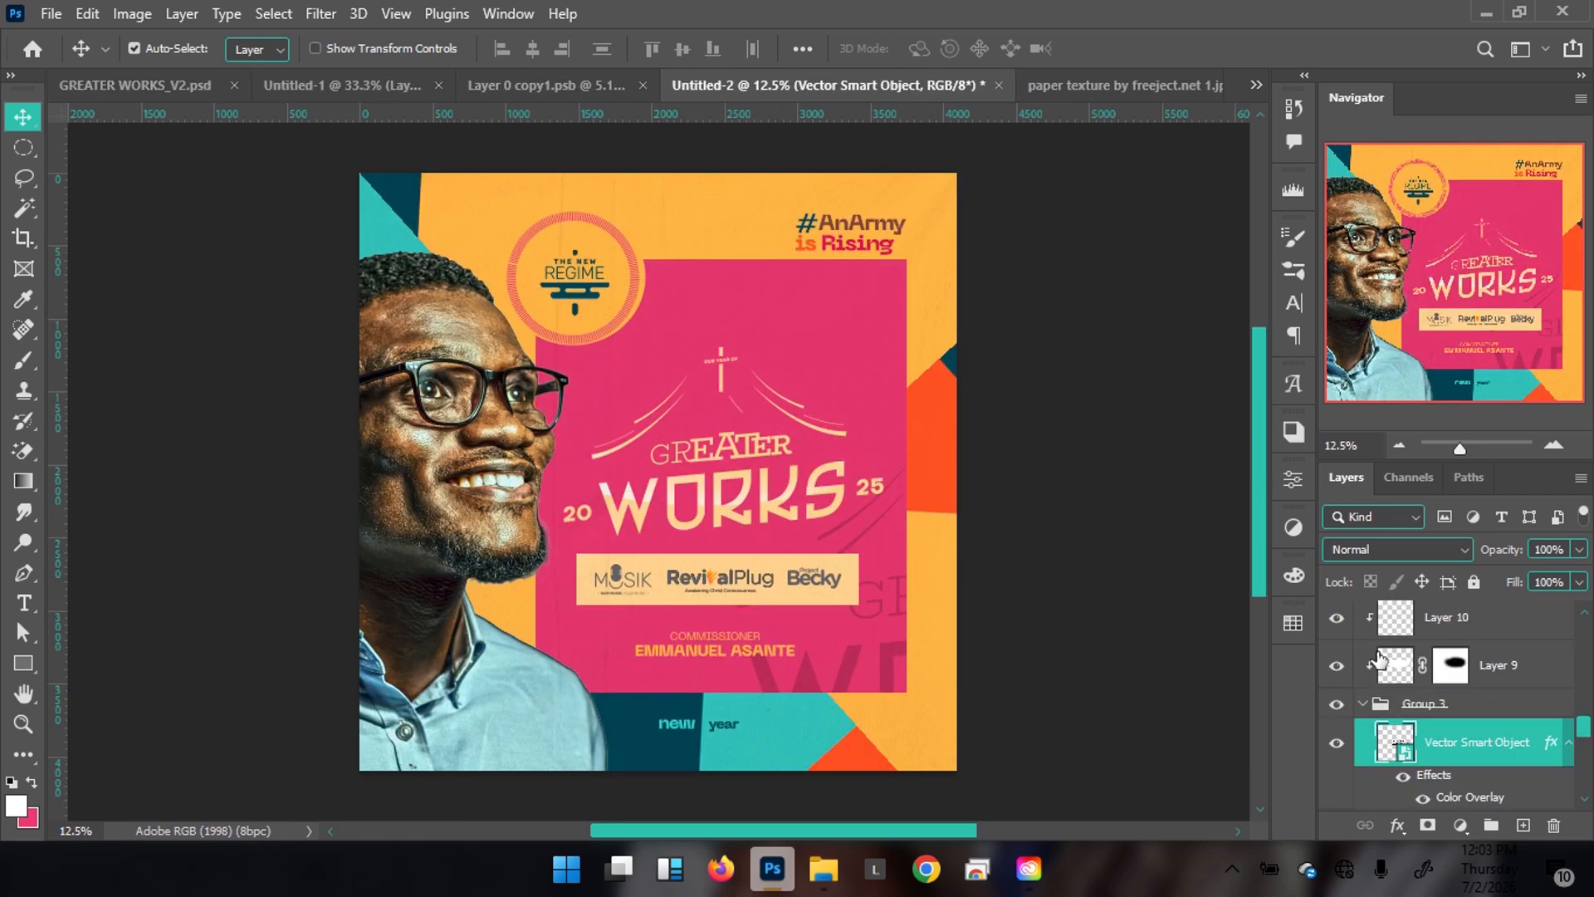
left_click(1374, 708)
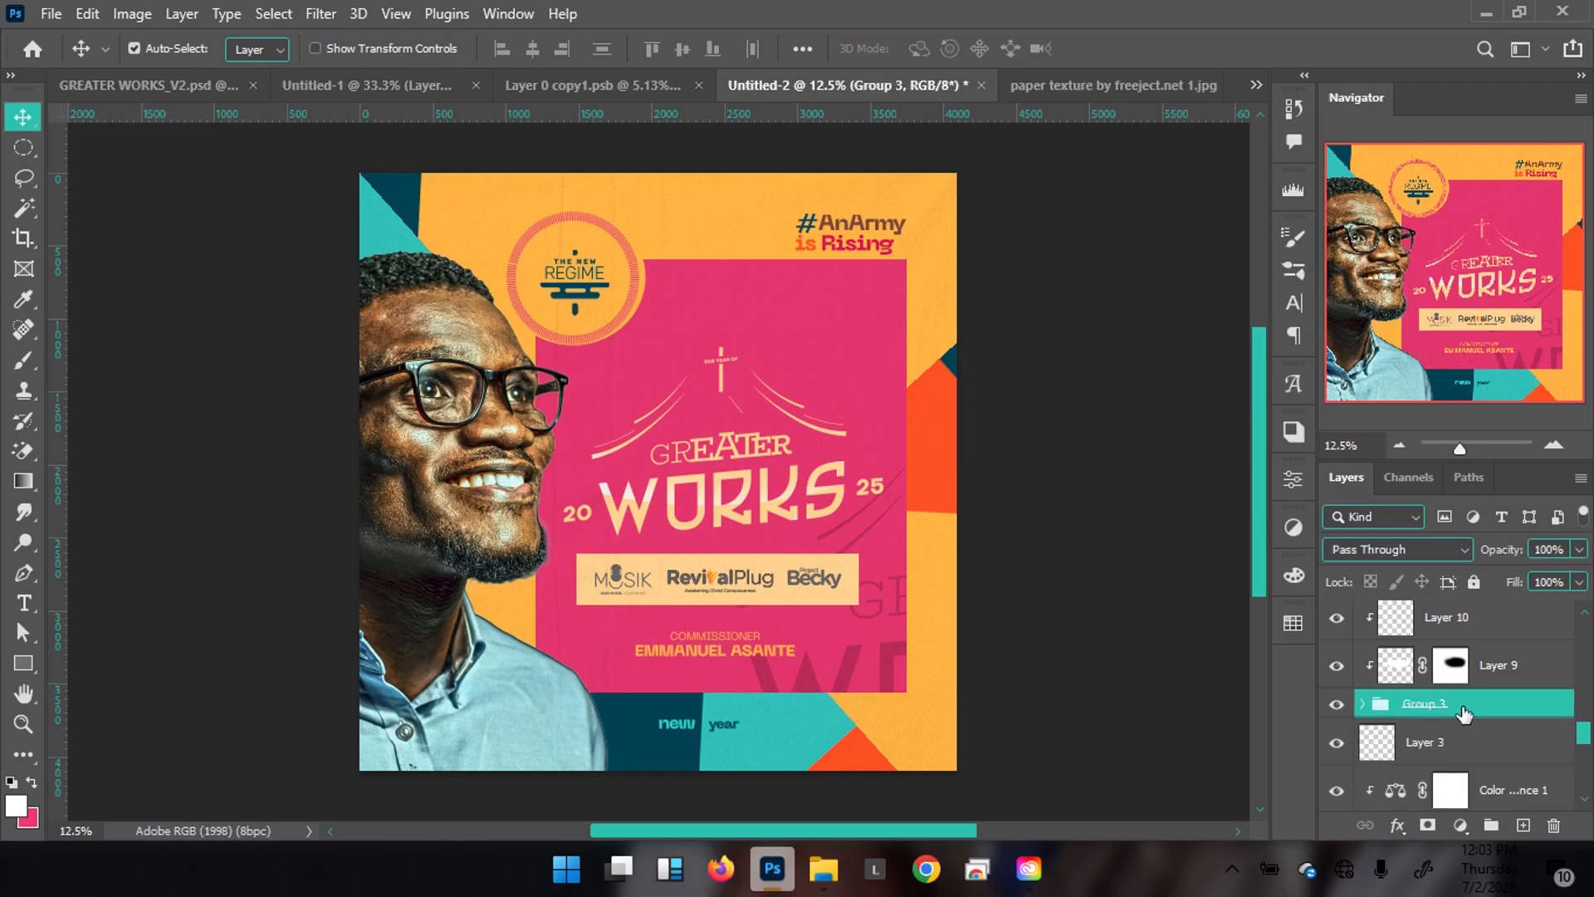
scroll(1465, 706, "up", 2)
left_click(1445, 760)
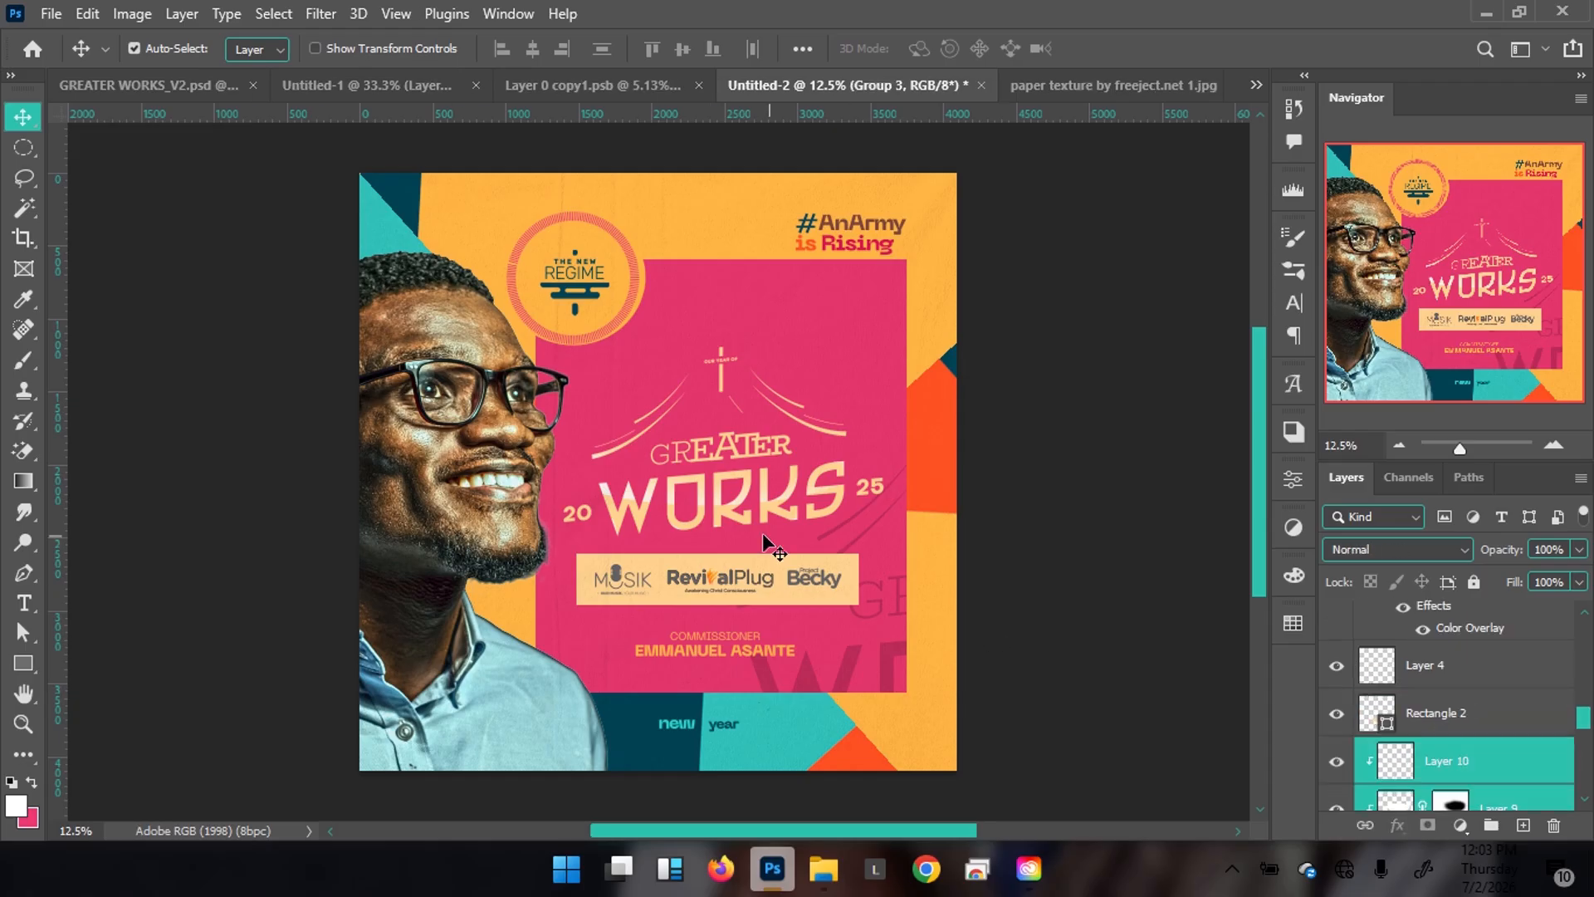
key("ctrl")
left_click_drag(727, 504, 733, 463)
mouse_move(897, 332)
left_mouse_down()
mouse_move(904, 314)
mouse_move(895, 325)
left_mouse_up()
key("Return")
Lower the pink rectangle's upper edge to leave more space beneath the #AnArmy is Rising text
left_click(863, 336)
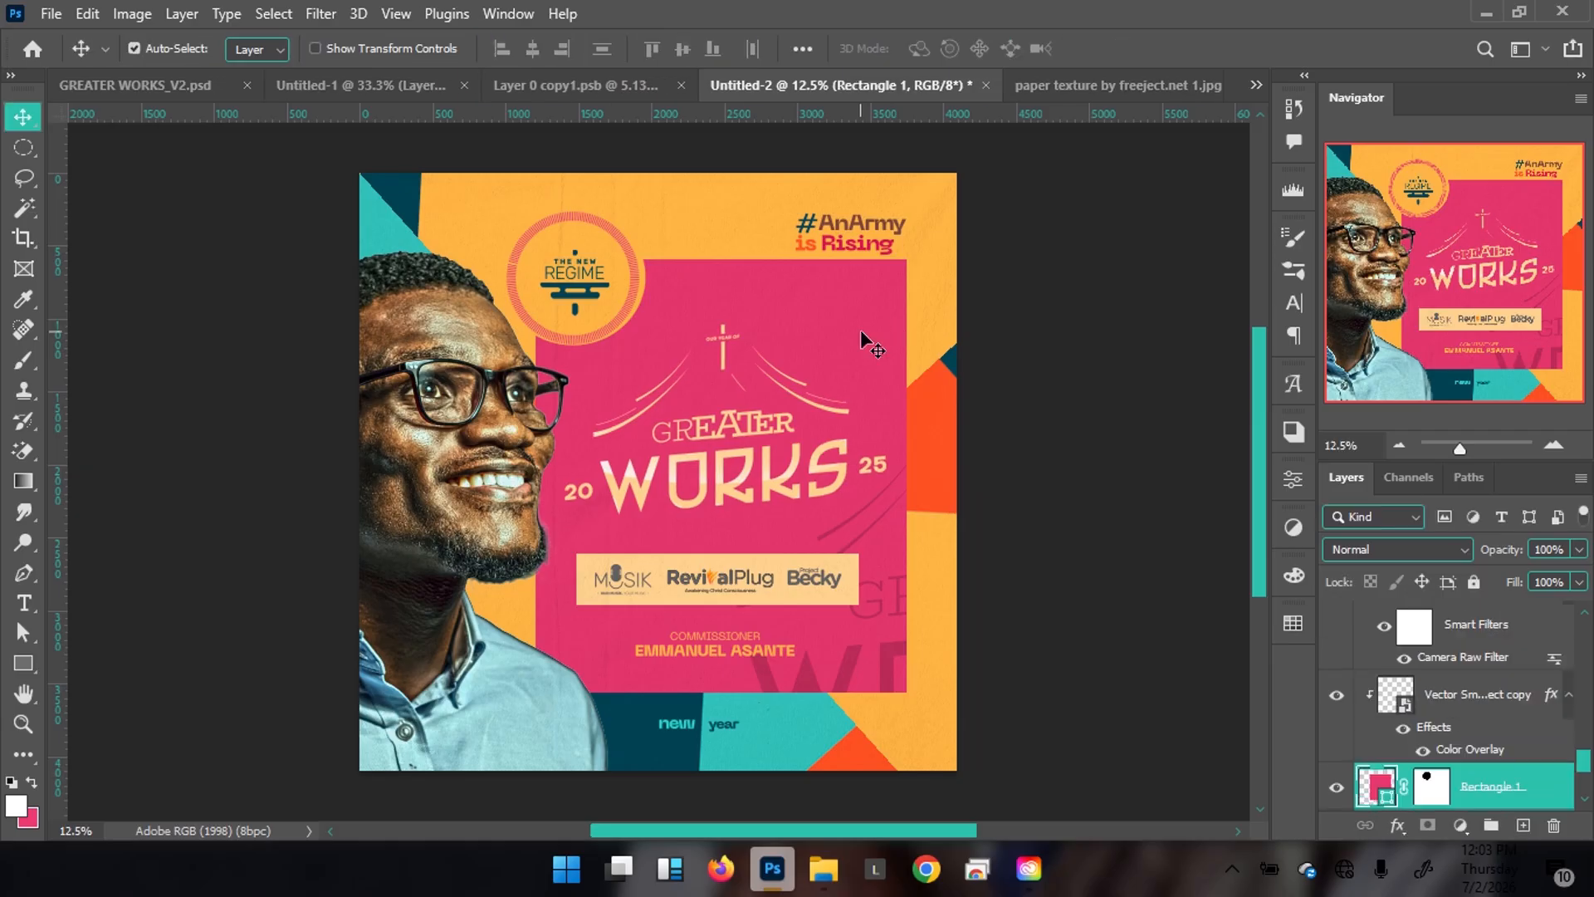
key("ctrl+t")
left_click_drag(721, 263, 729, 283)
key("Return")
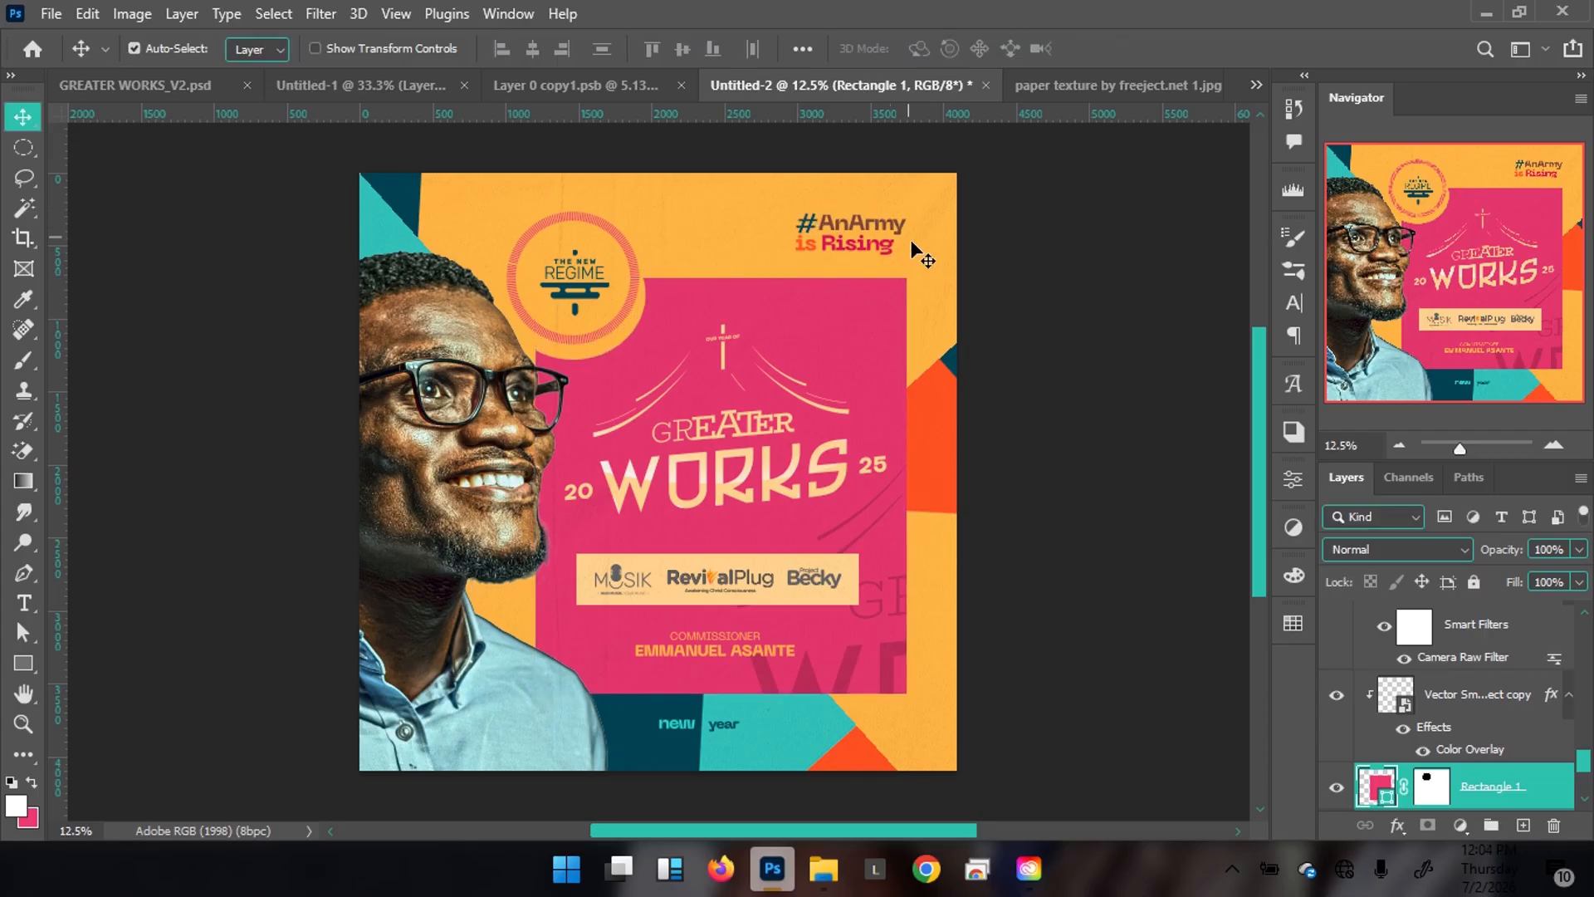
Bring the vertical TWENTY25 text over from the GREATER WORKS_V2.psd reference and move its layer to the top of the layer stack
left_click(148, 90)
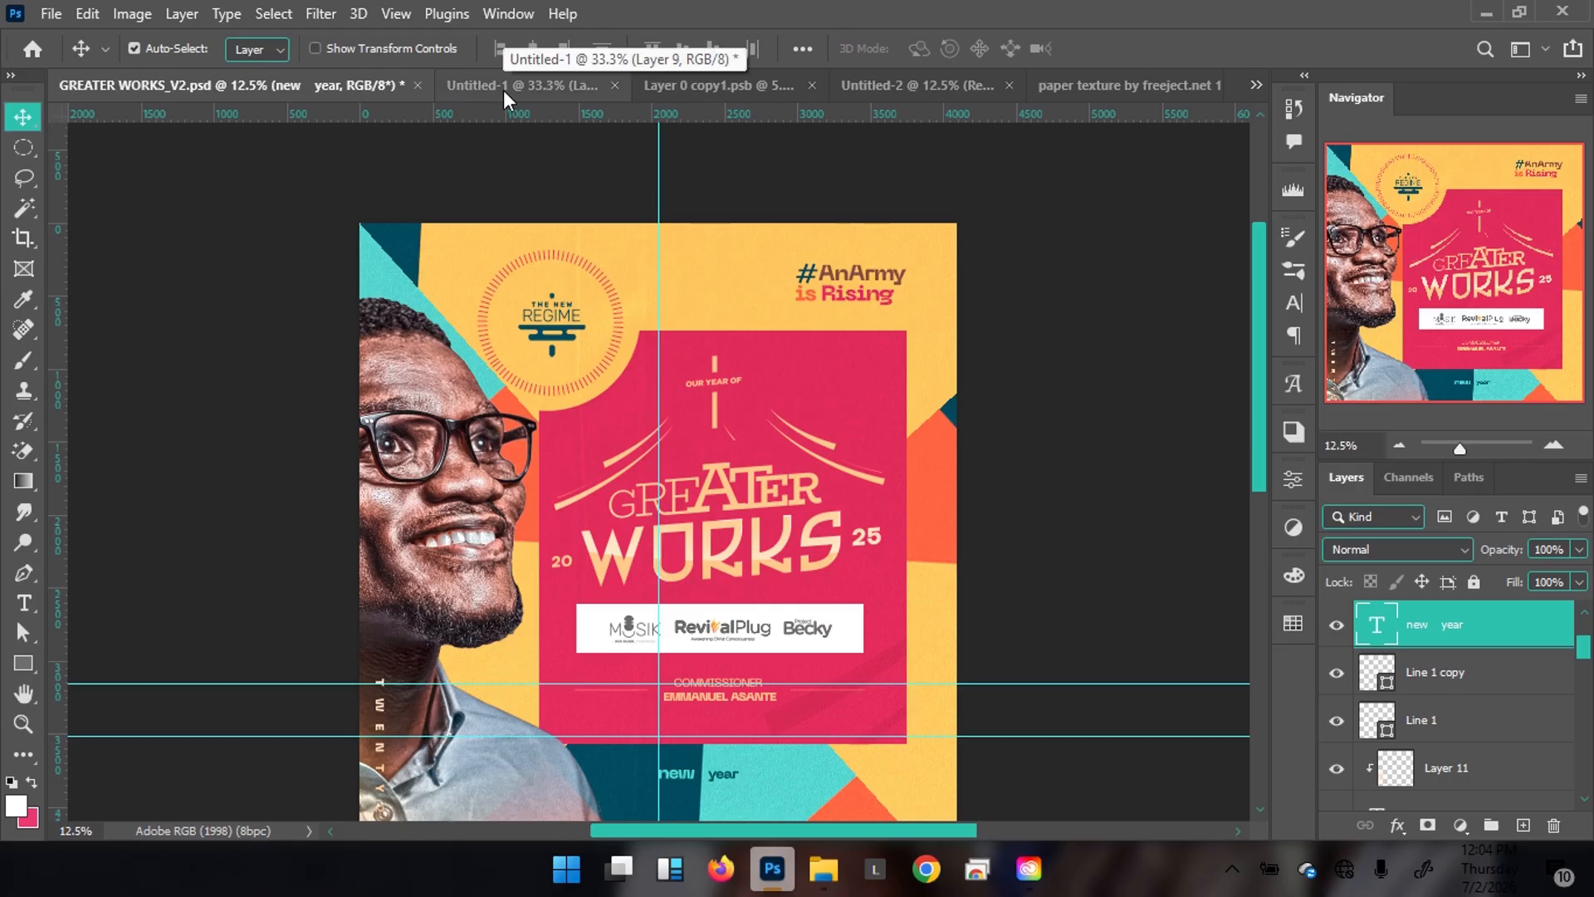
left_click(905, 83)
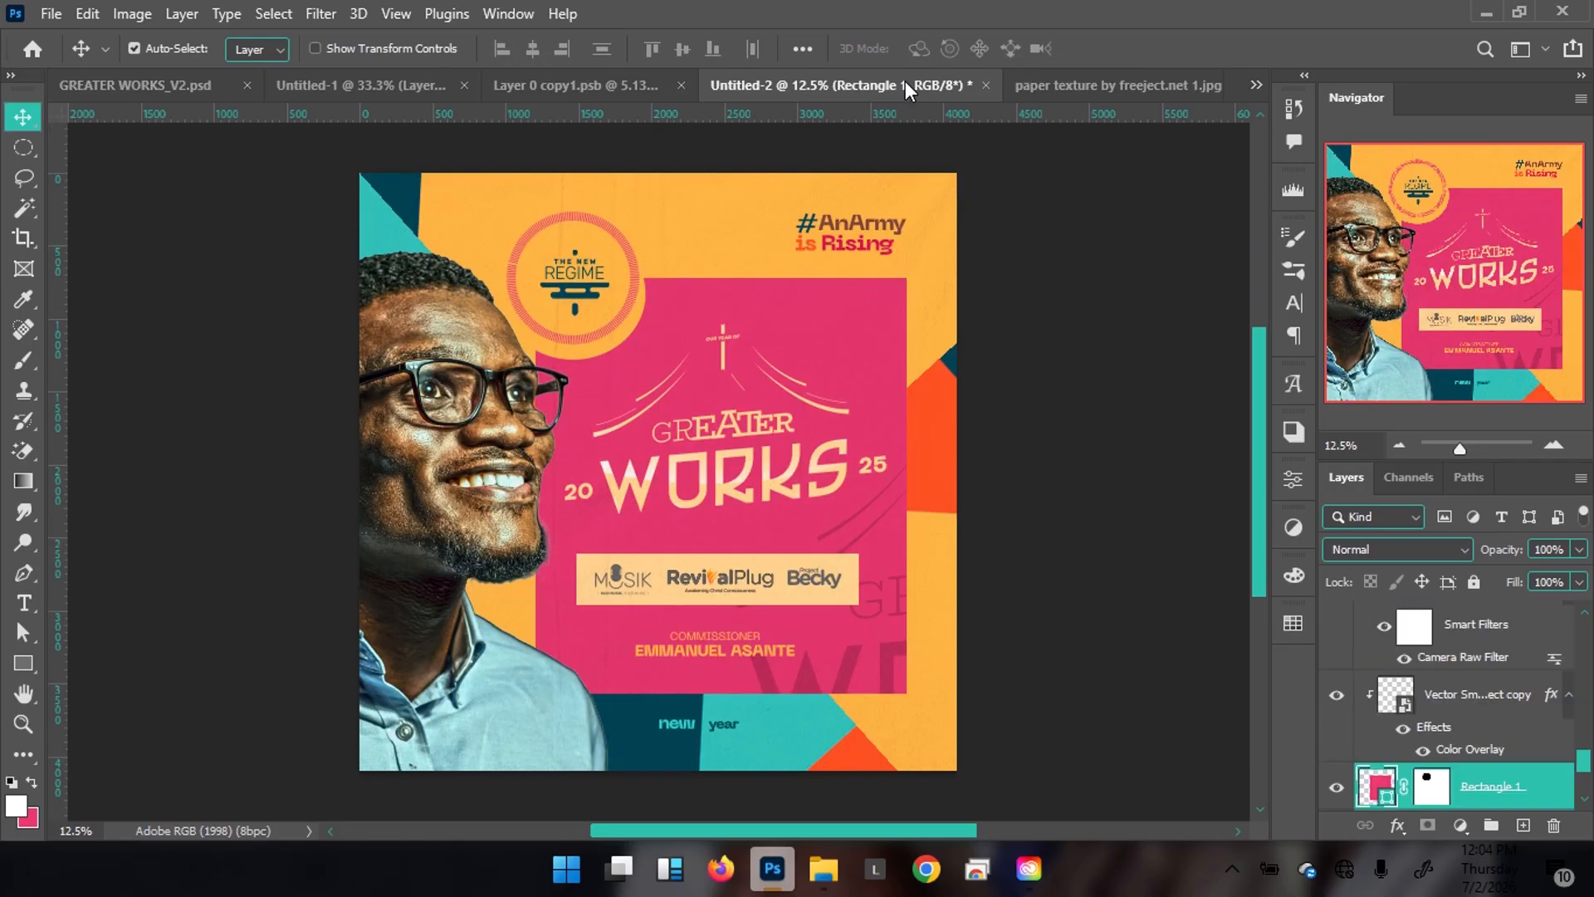
left_click(148, 84)
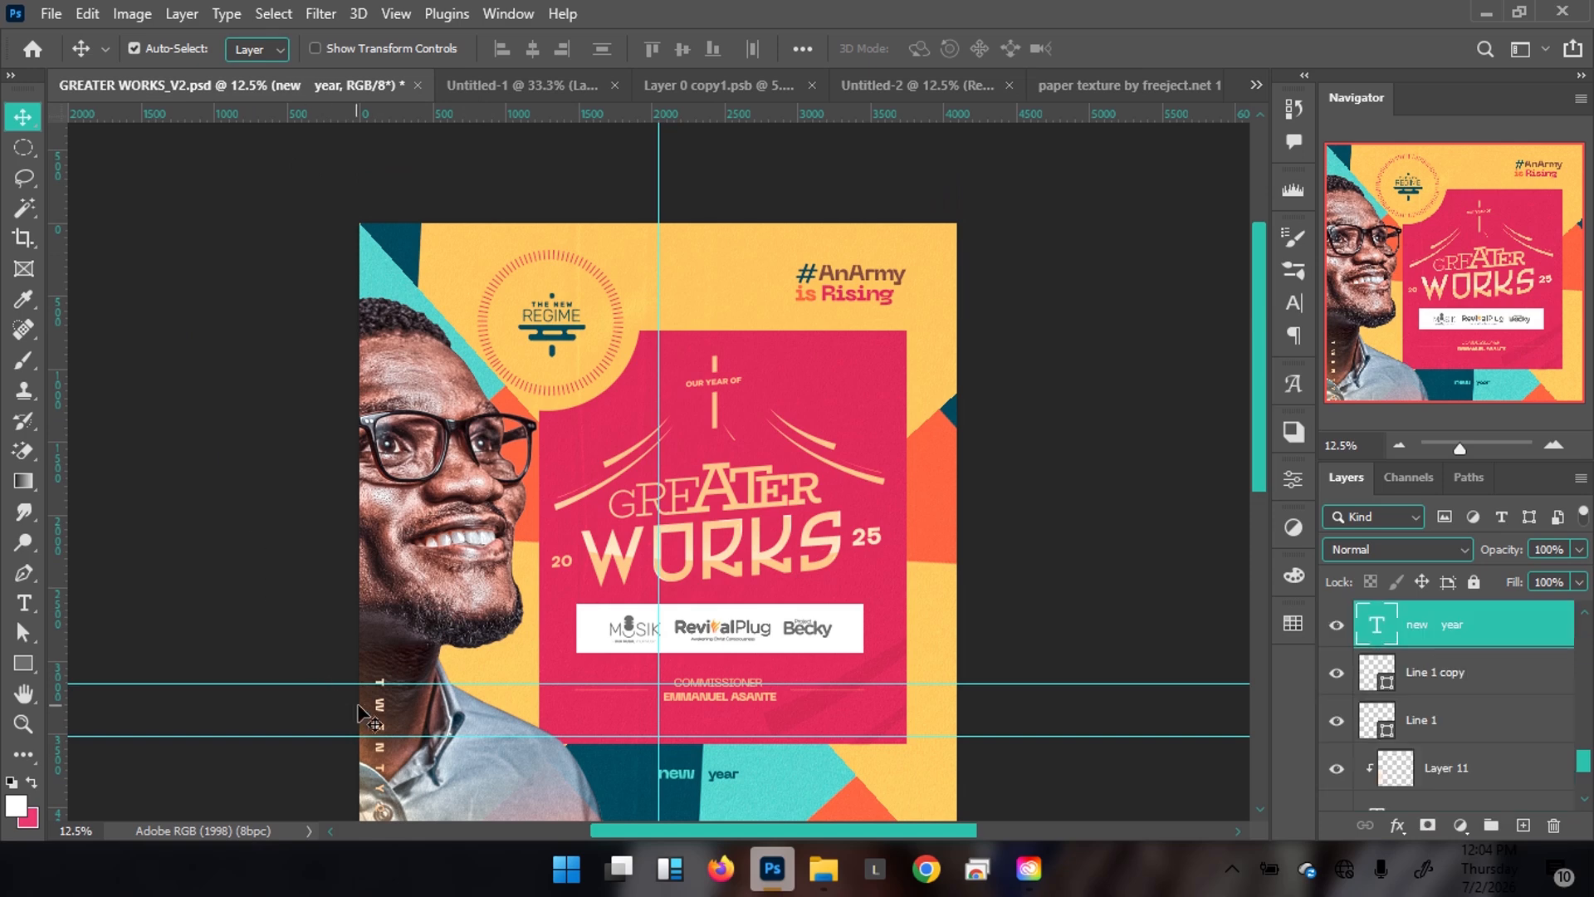
left_click_drag(377, 712, 779, 480)
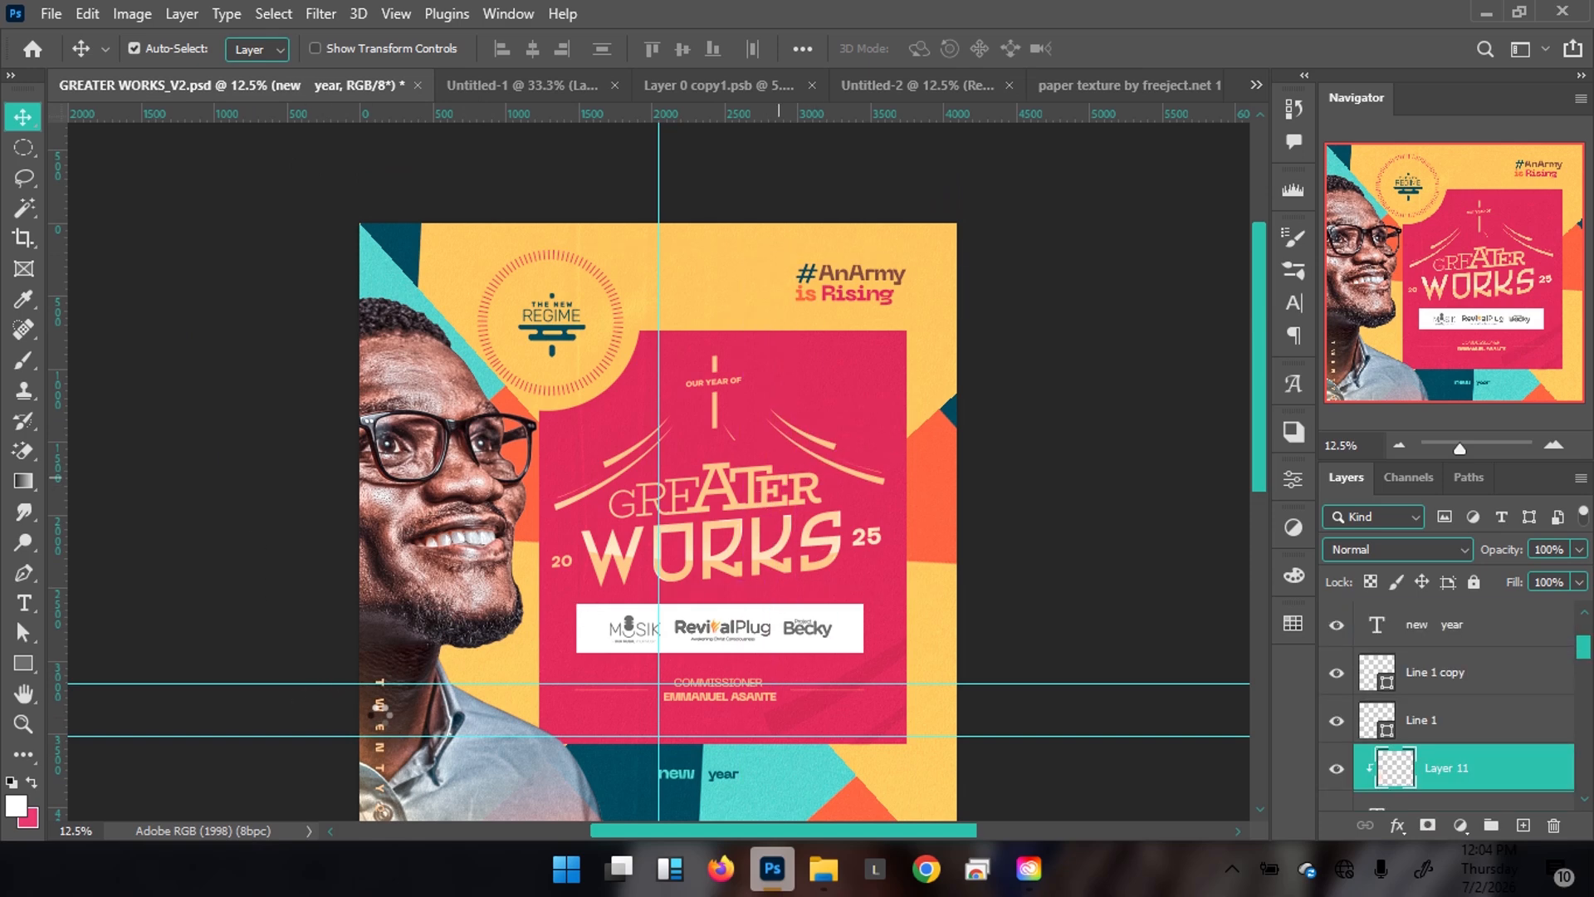
left_click_drag(379, 712, 1129, 96)
left_click_drag(938, 77, 935, 78)
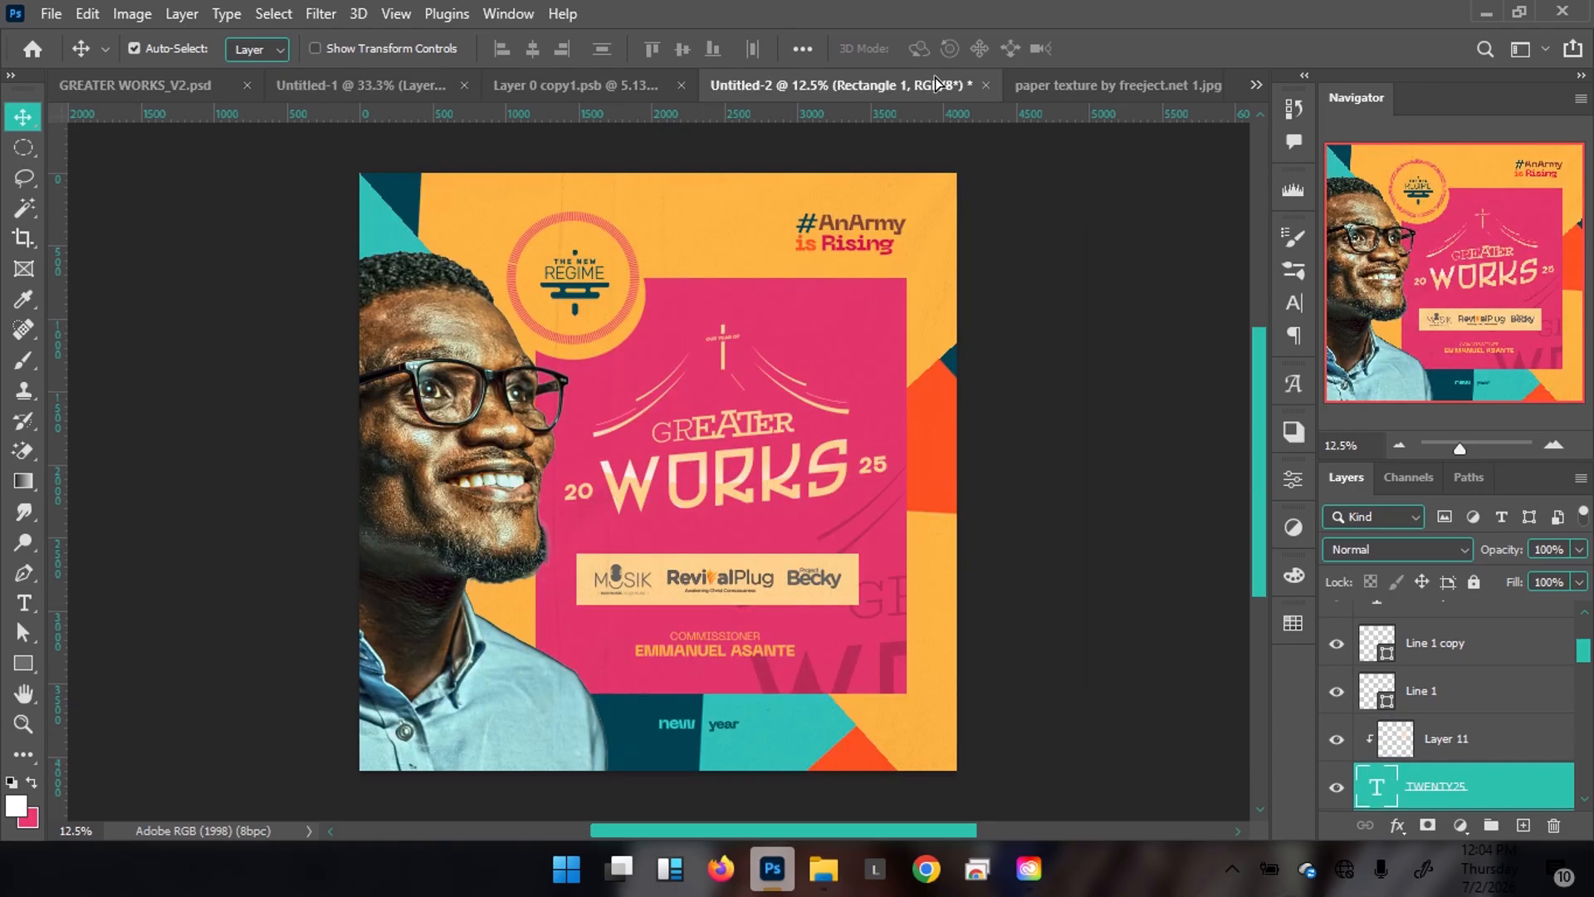
left_click_drag(545, 637, 448, 649)
key("ctrl")
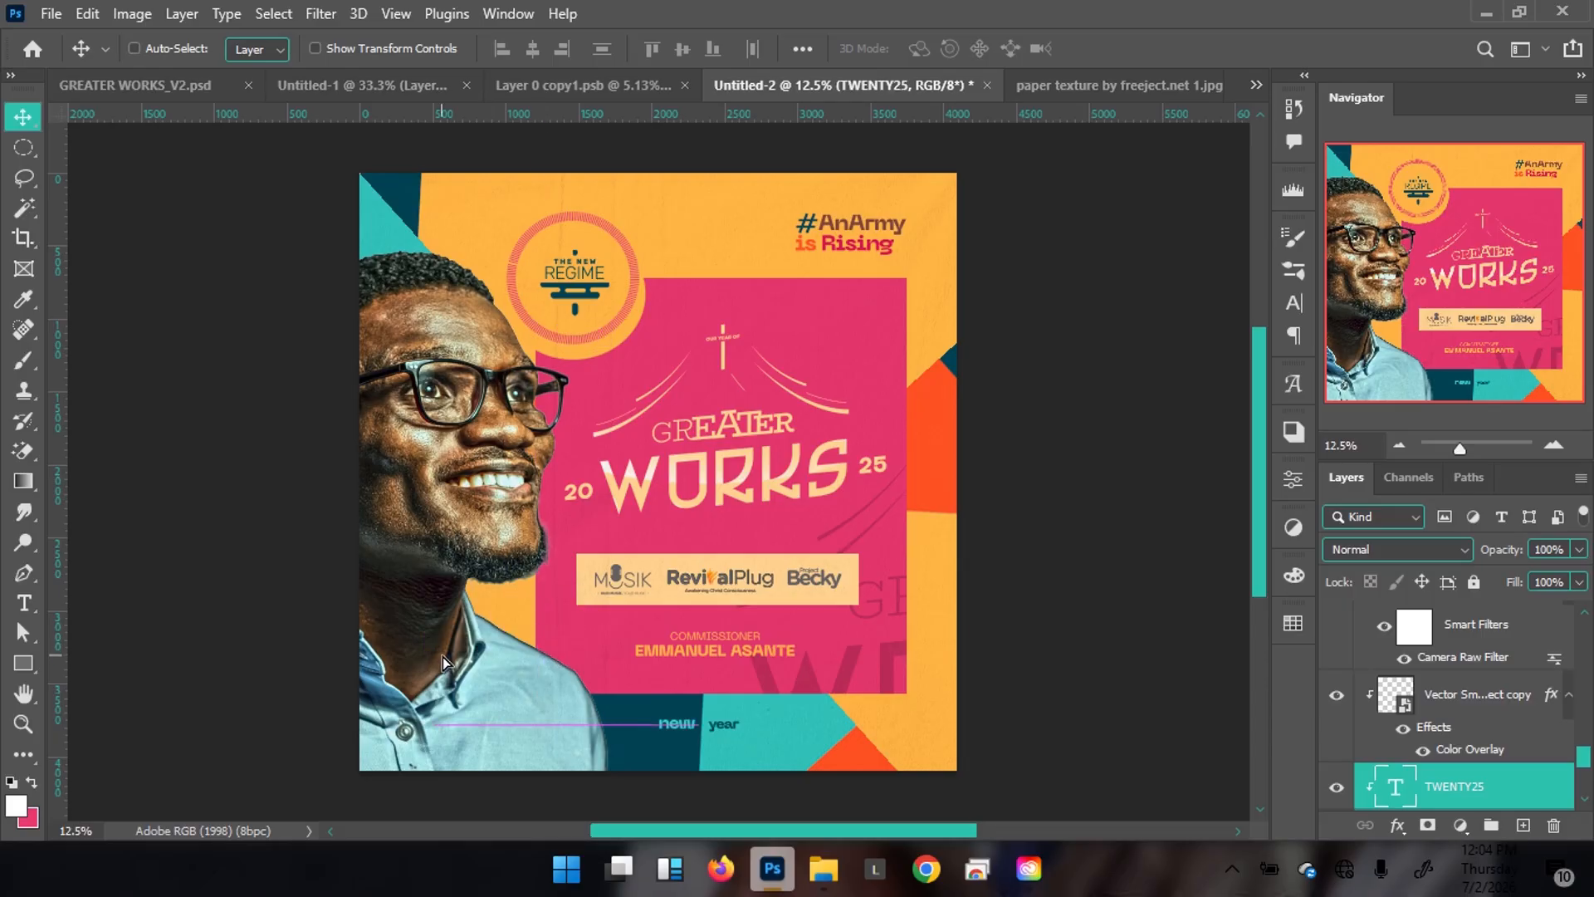
left_click_drag(1524, 787, 1484, 606)
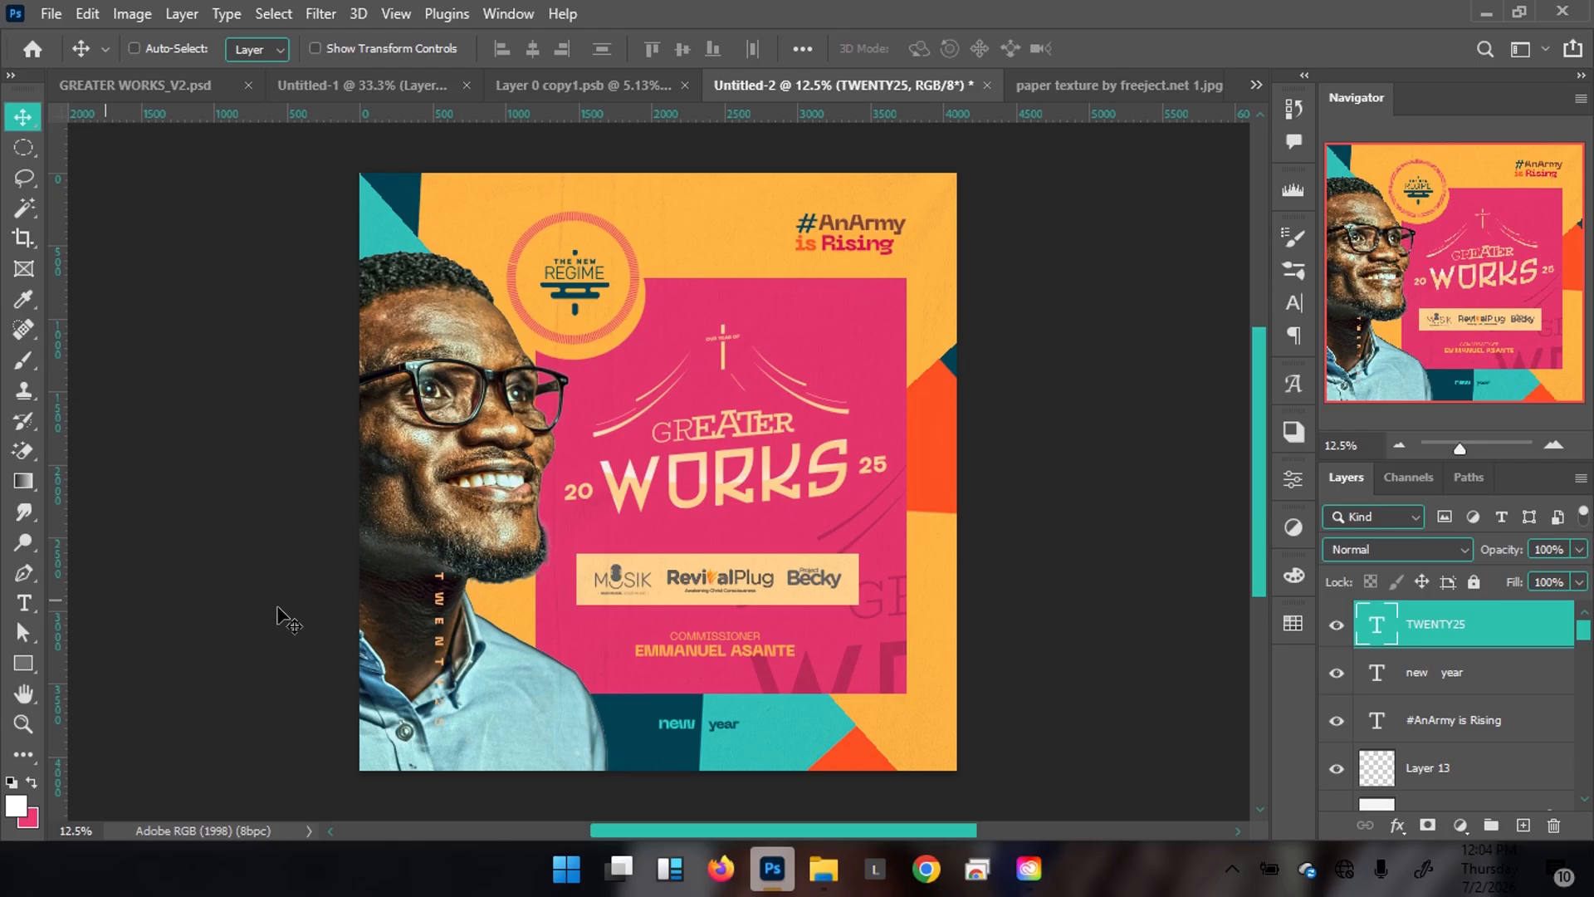
Move the TWENTY25 text onto the pink rectangle's edge and rotate it -90° so it runs horizontally
key("ctrl")
left_click_drag(413, 660, 550, 611)
key("ctrl+t")
left_click_drag(563, 491, 354, 654)
key("Return")
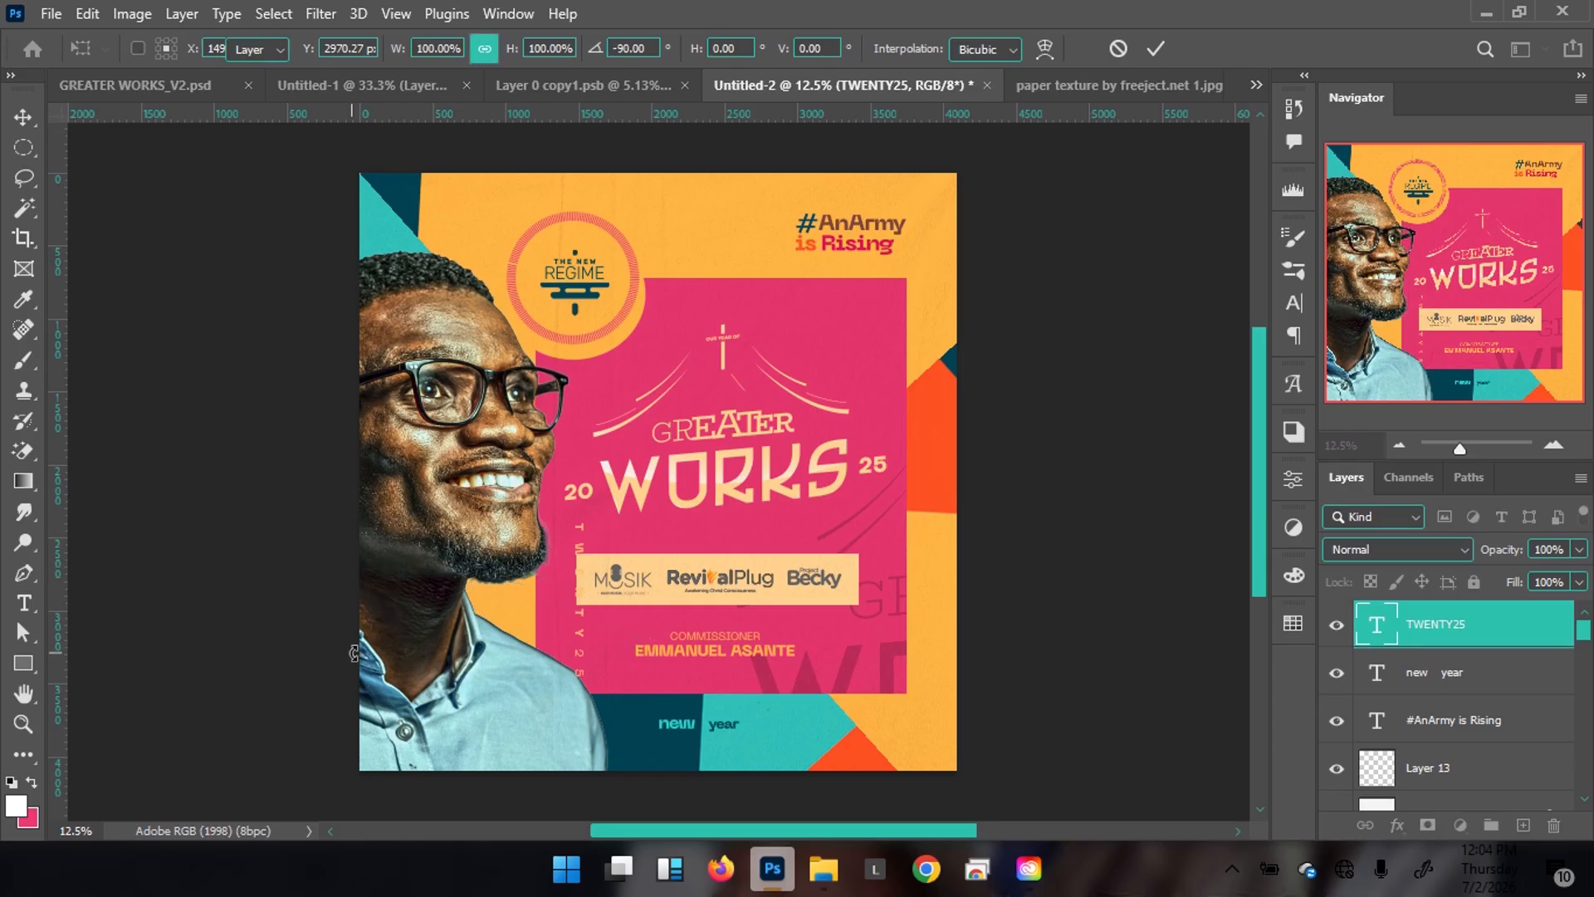
Rotate the TWENTY25 text 90° so it runs vertically and place it over the man's neck and shirt
double_click(500, 641)
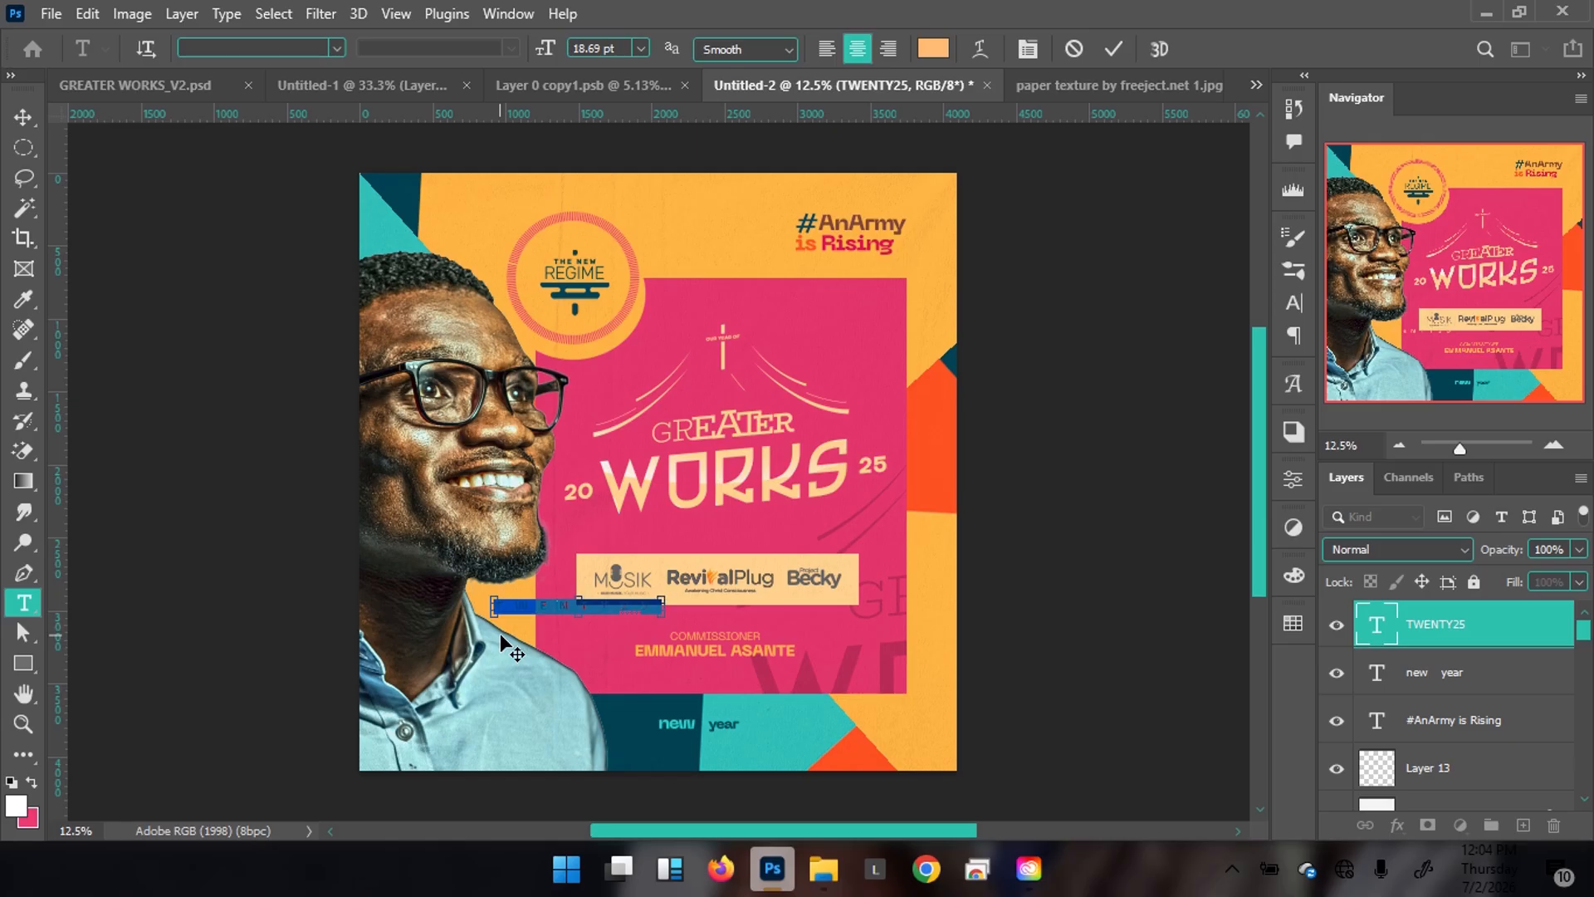
key("ctrl+Return")
key("ctrl+t")
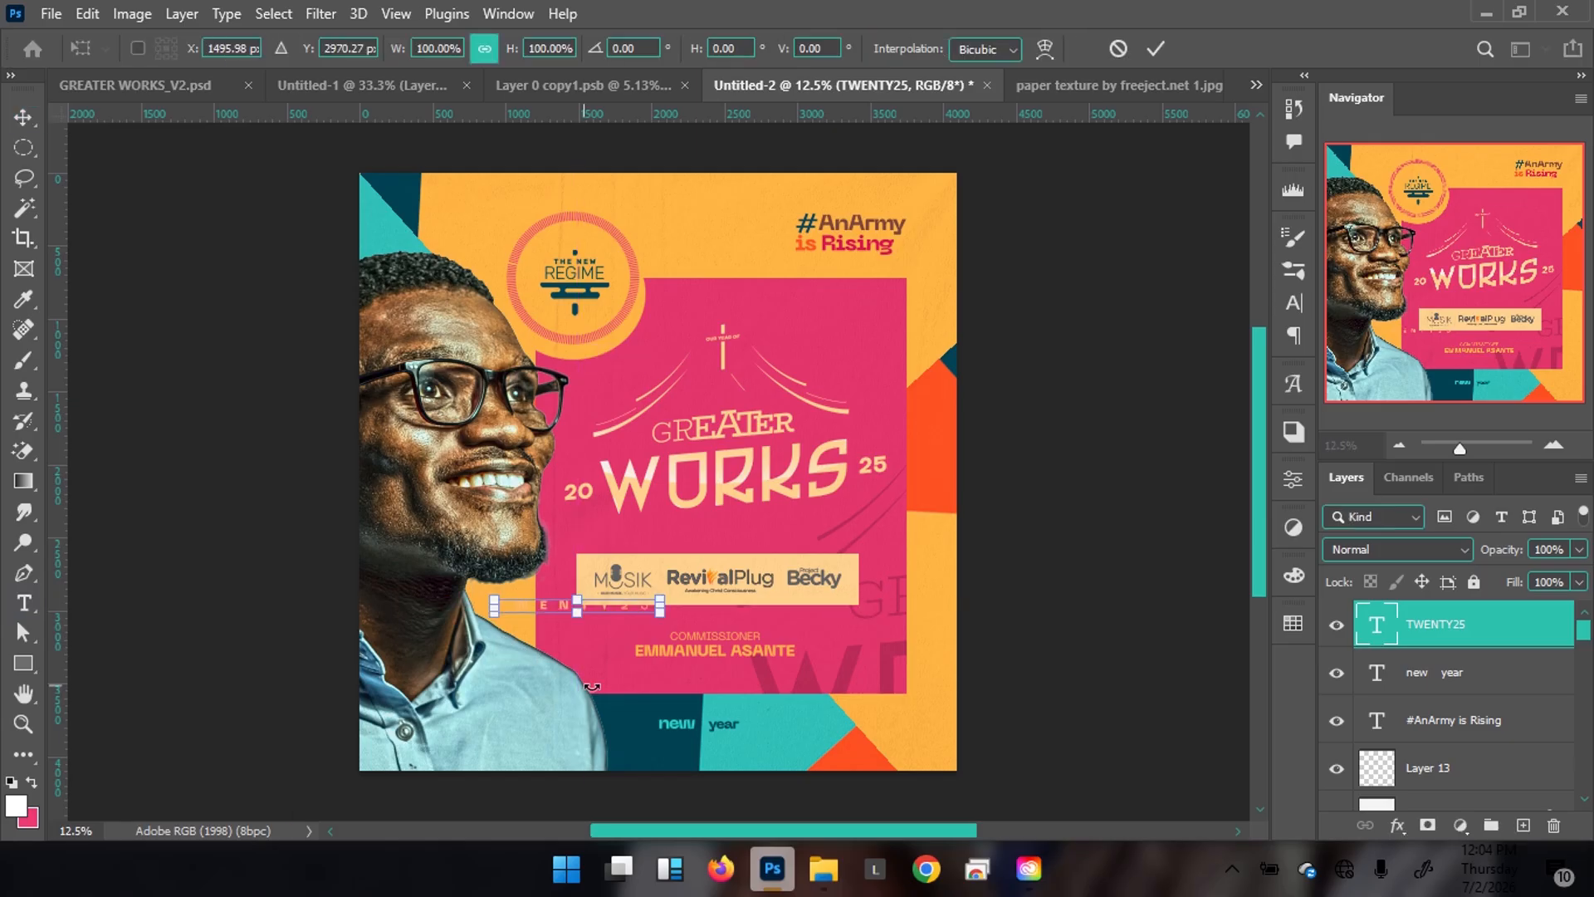
left_click_drag(691, 662, 479, 799)
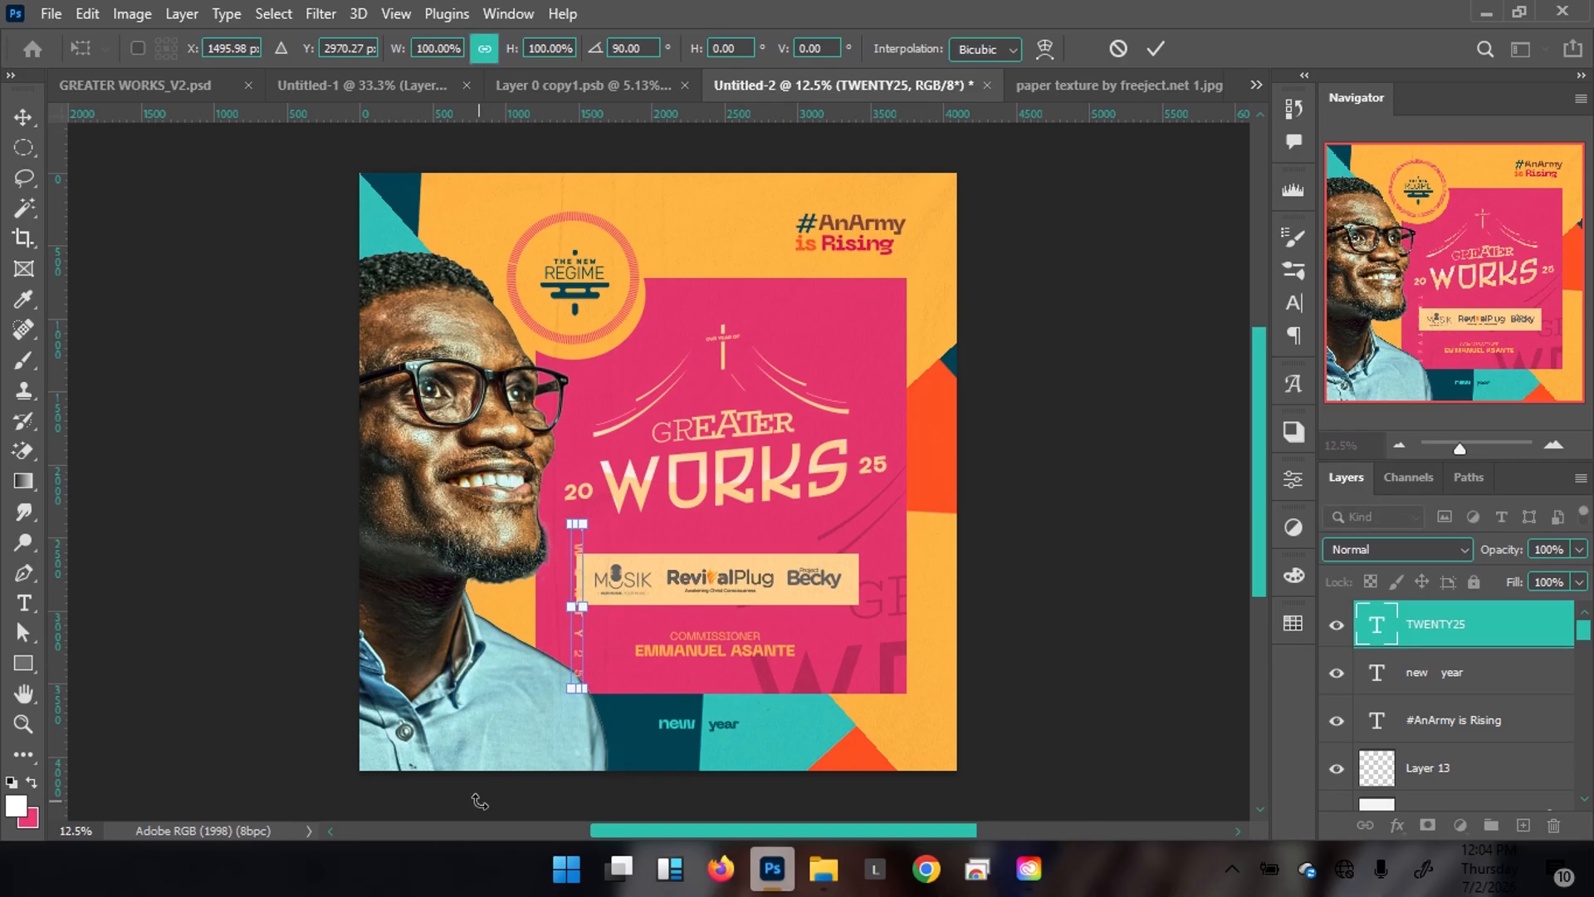
key("Return")
left_click_drag(583, 636, 405, 730)
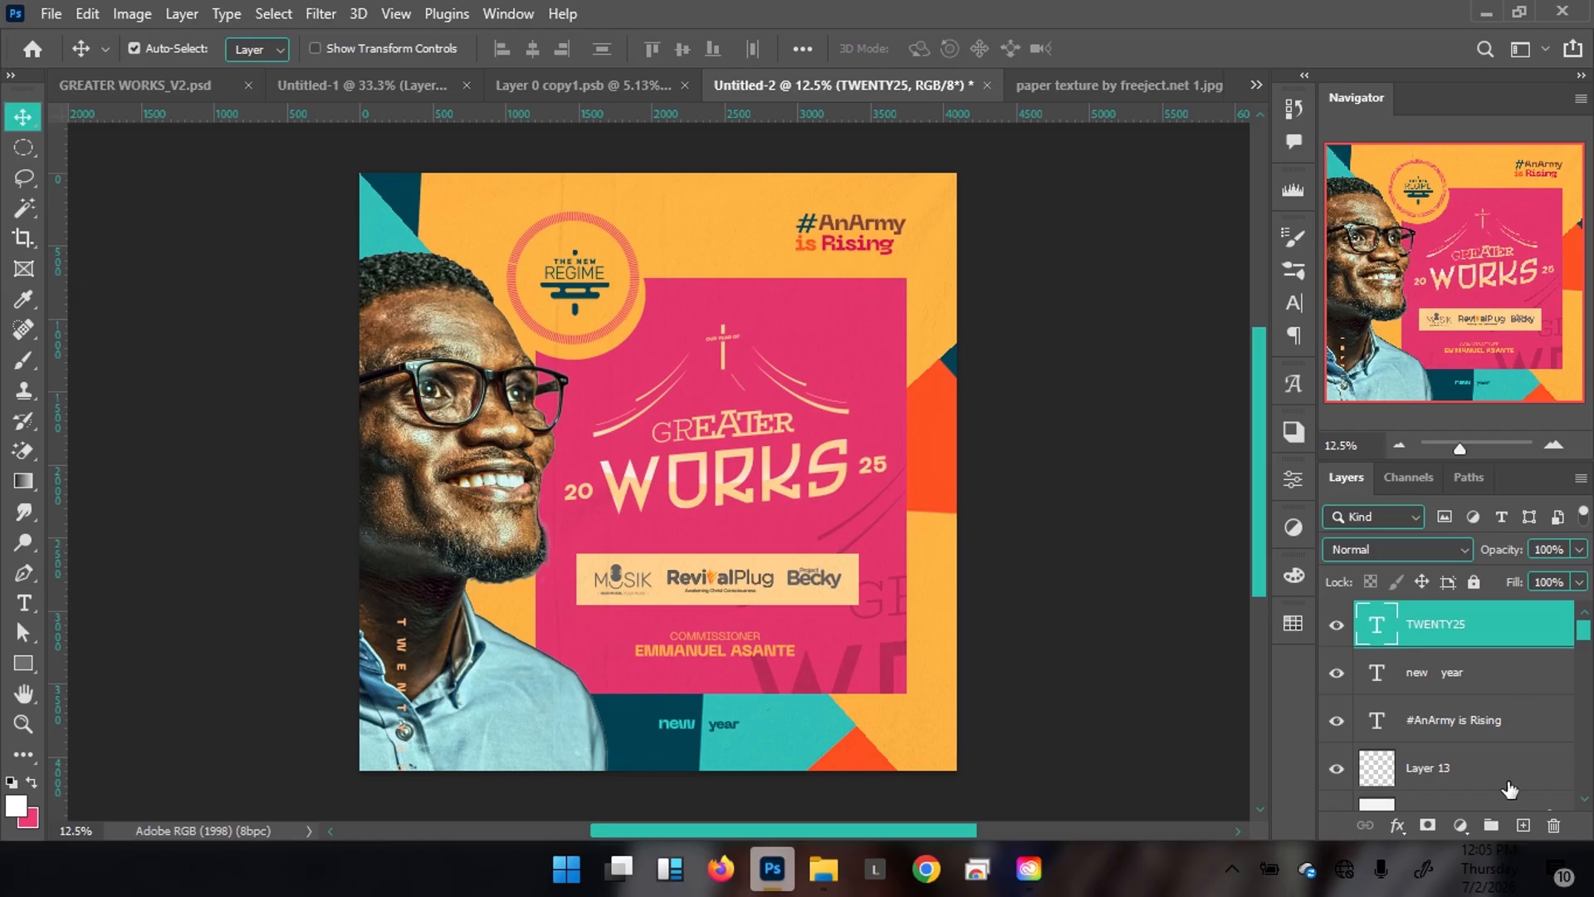
Add an empty layer and above it a blue-labelled layer named GRAYEN in Overlay mode, filled with 50% gray
left_click(1520, 828)
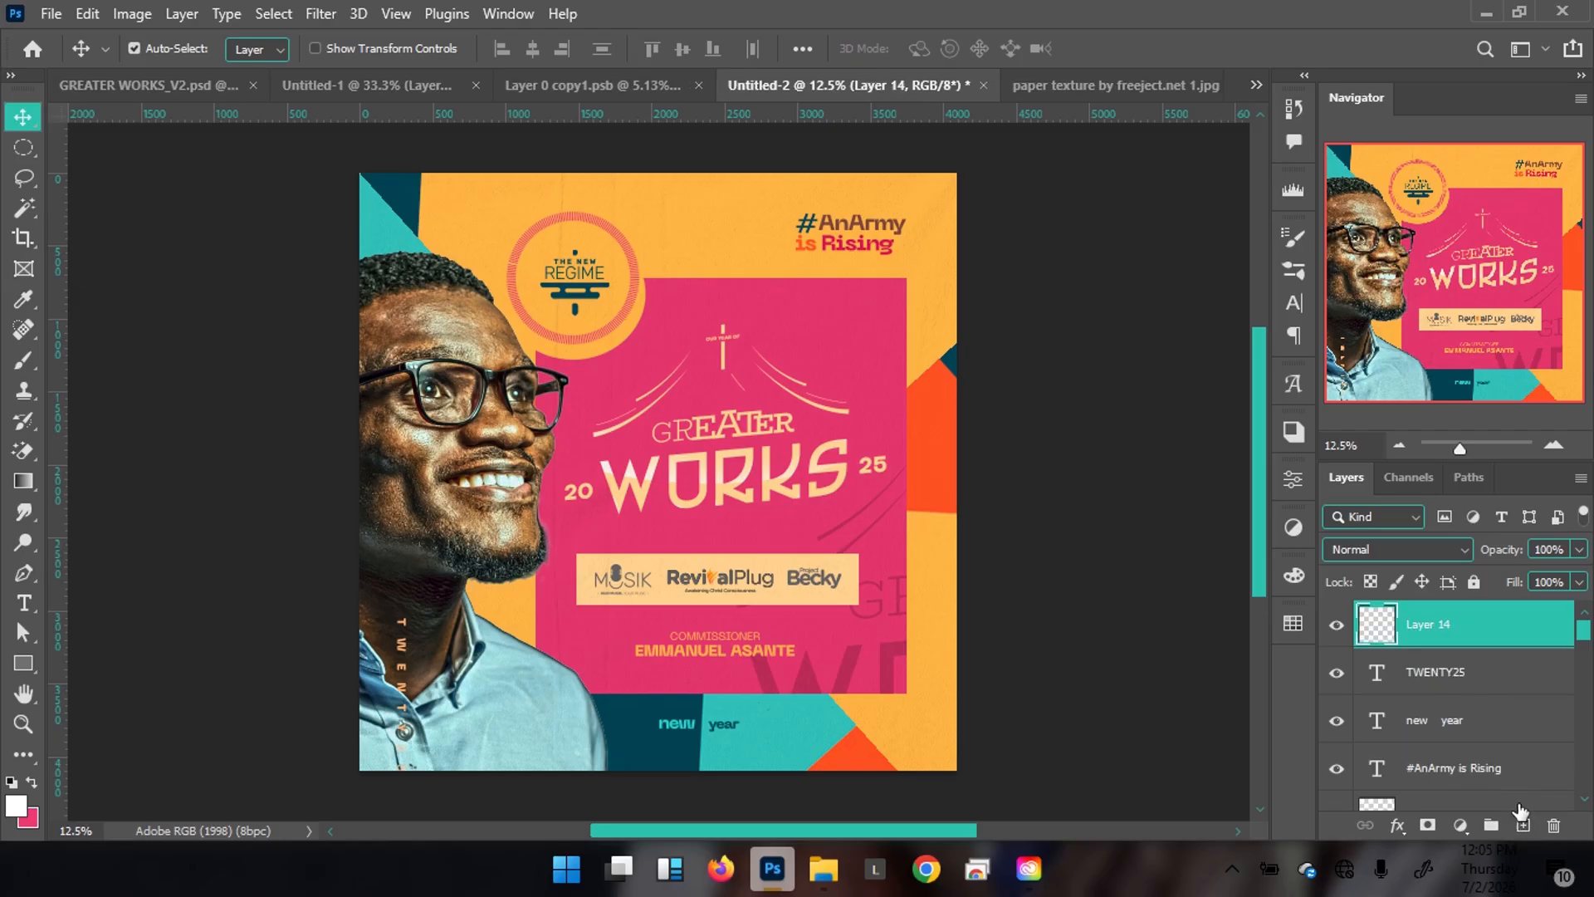
key("ctrl+shift+n")
type("GRAYEN")
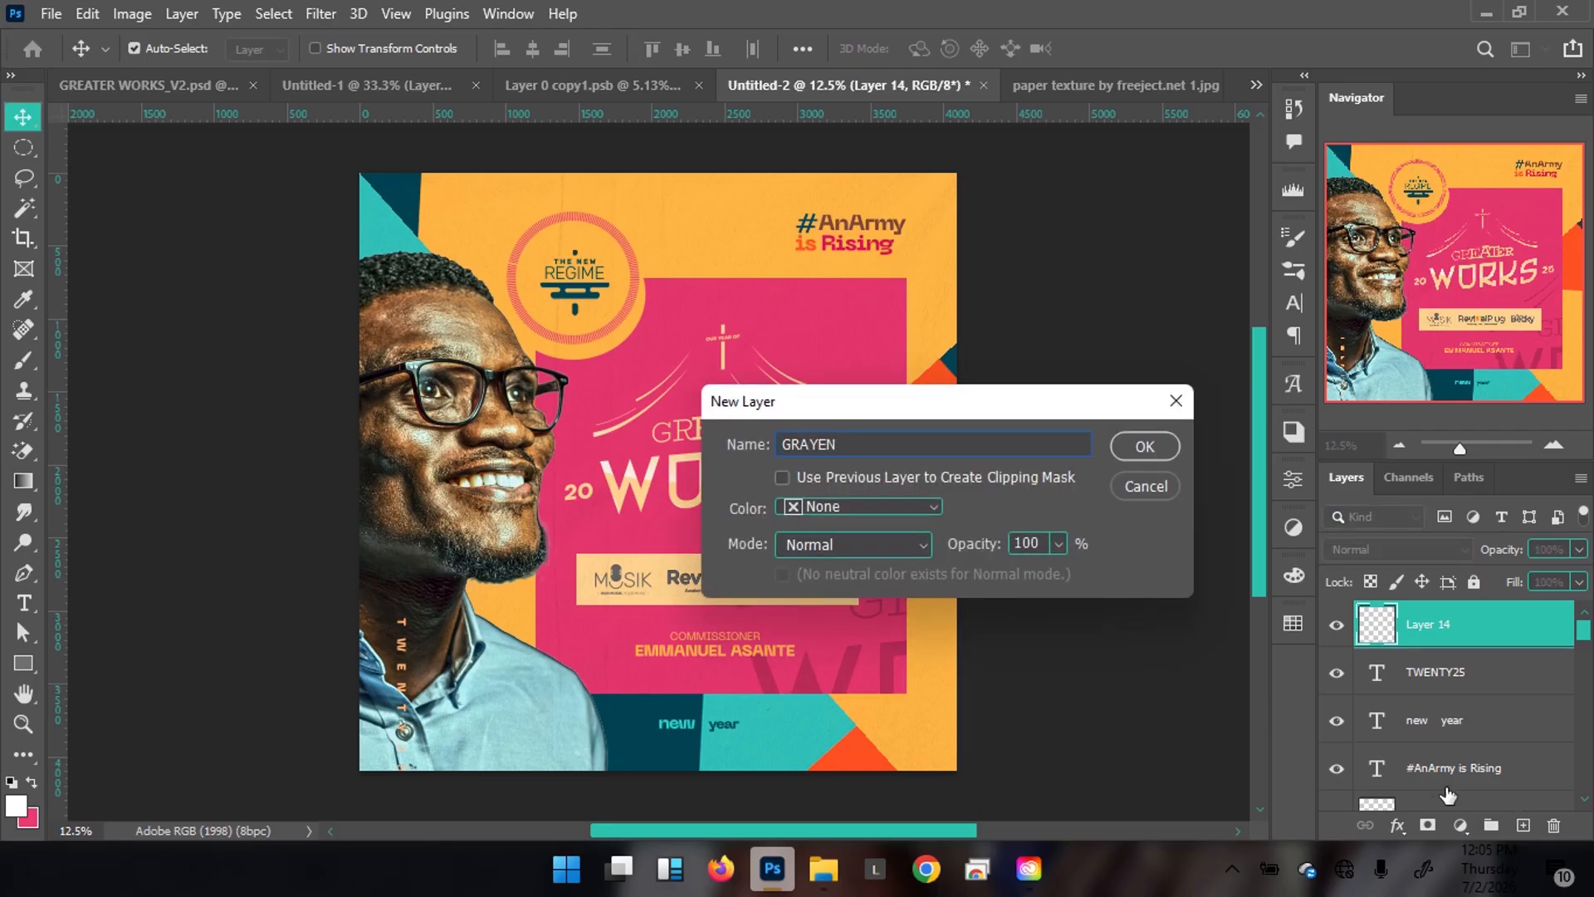
left_click(904, 503)
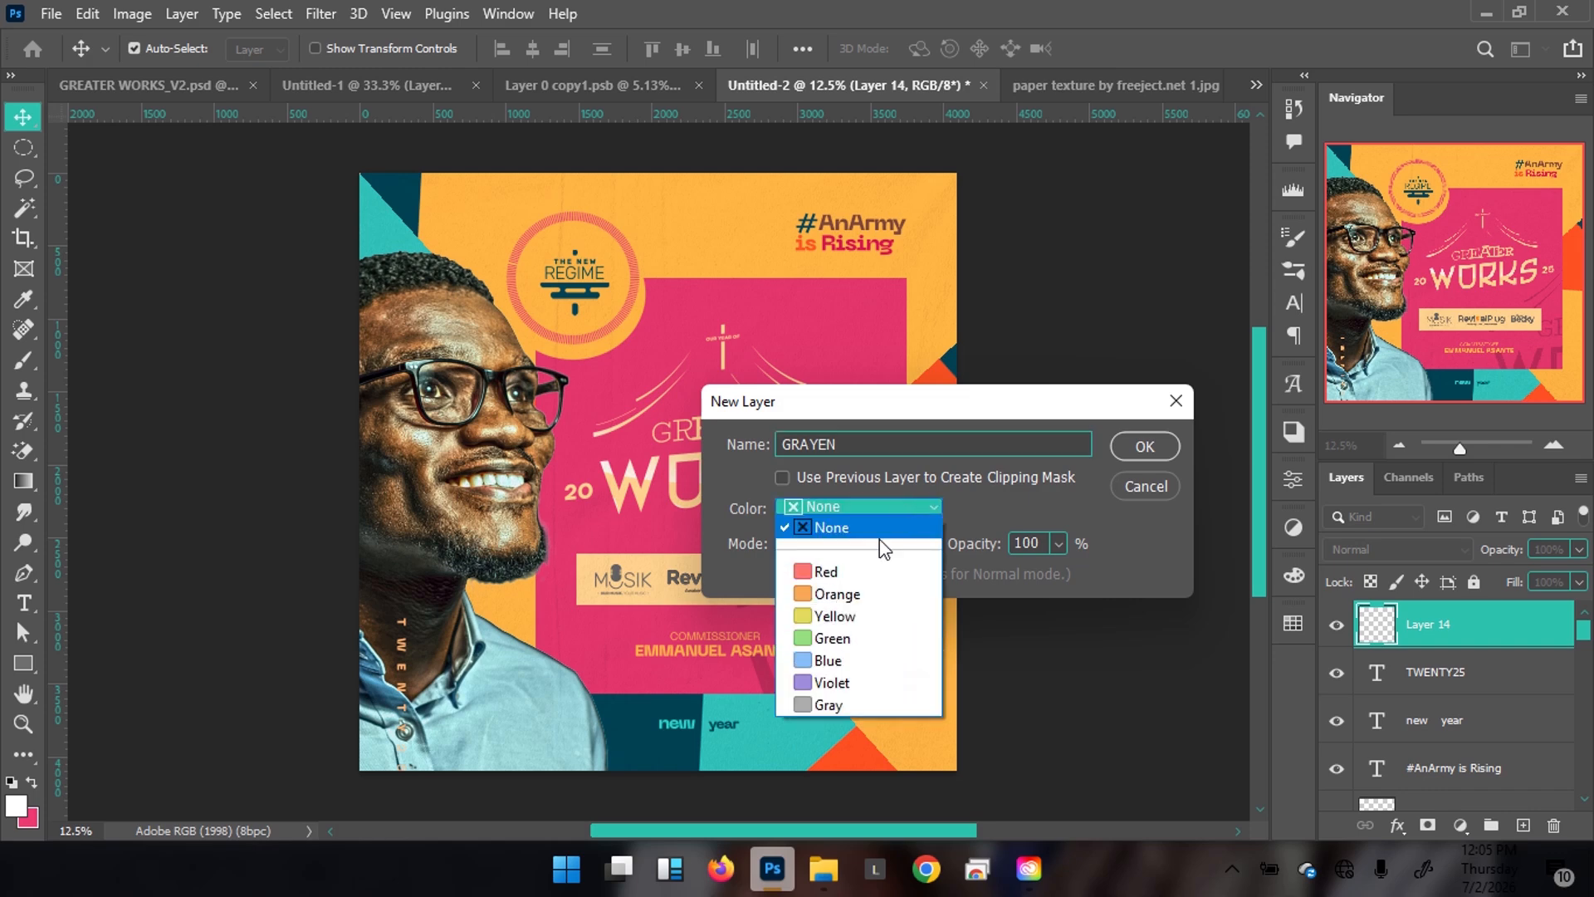
left_click(836, 667)
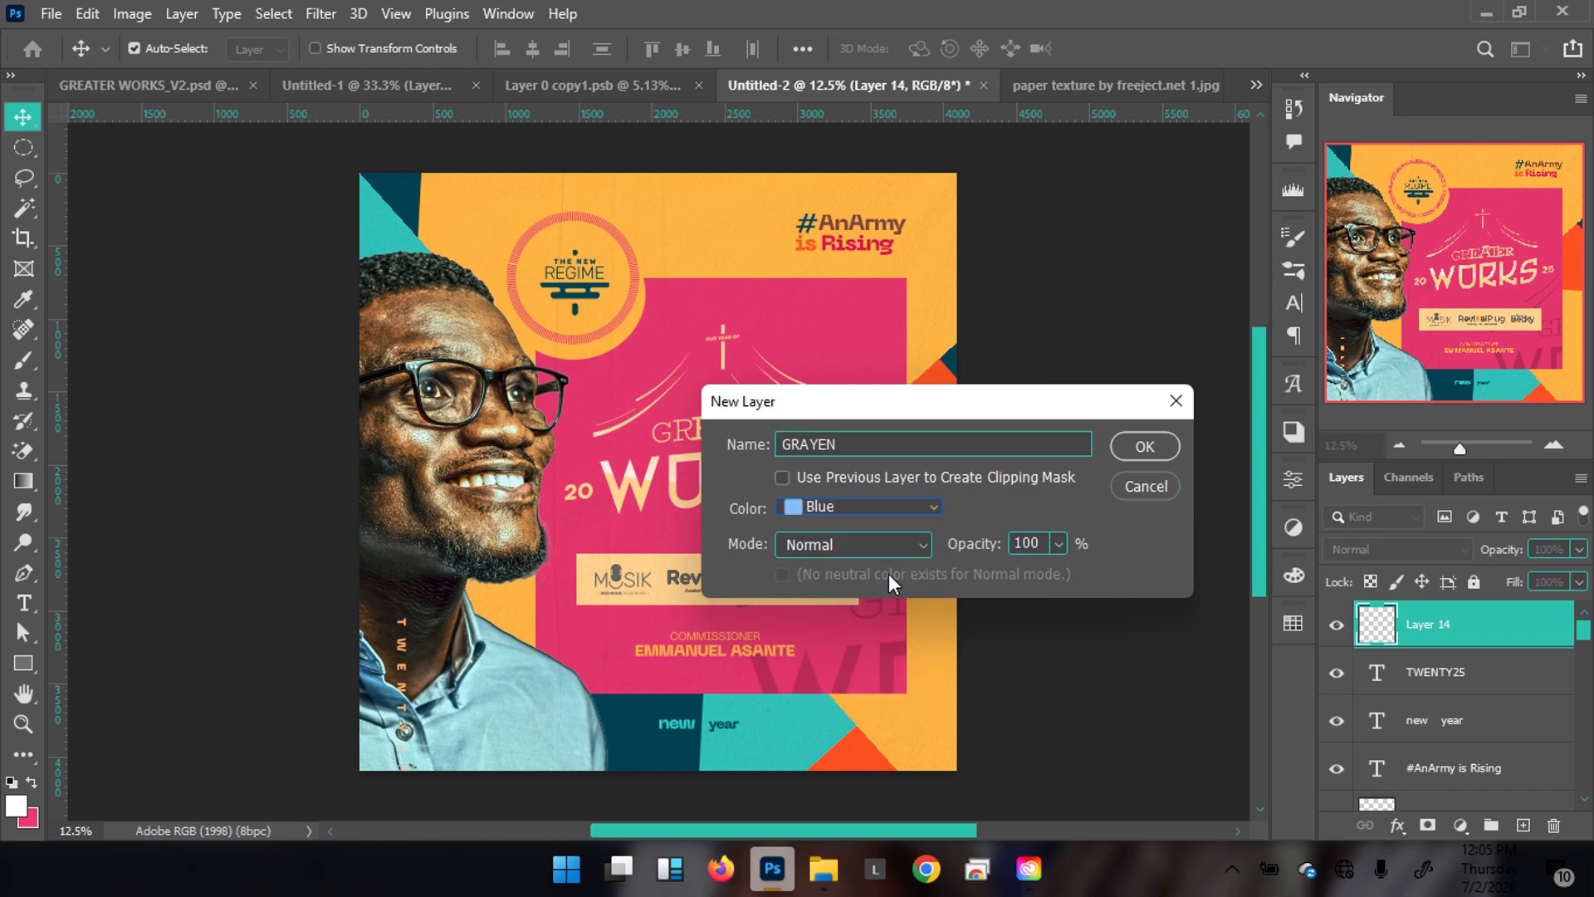
left_click(823, 552)
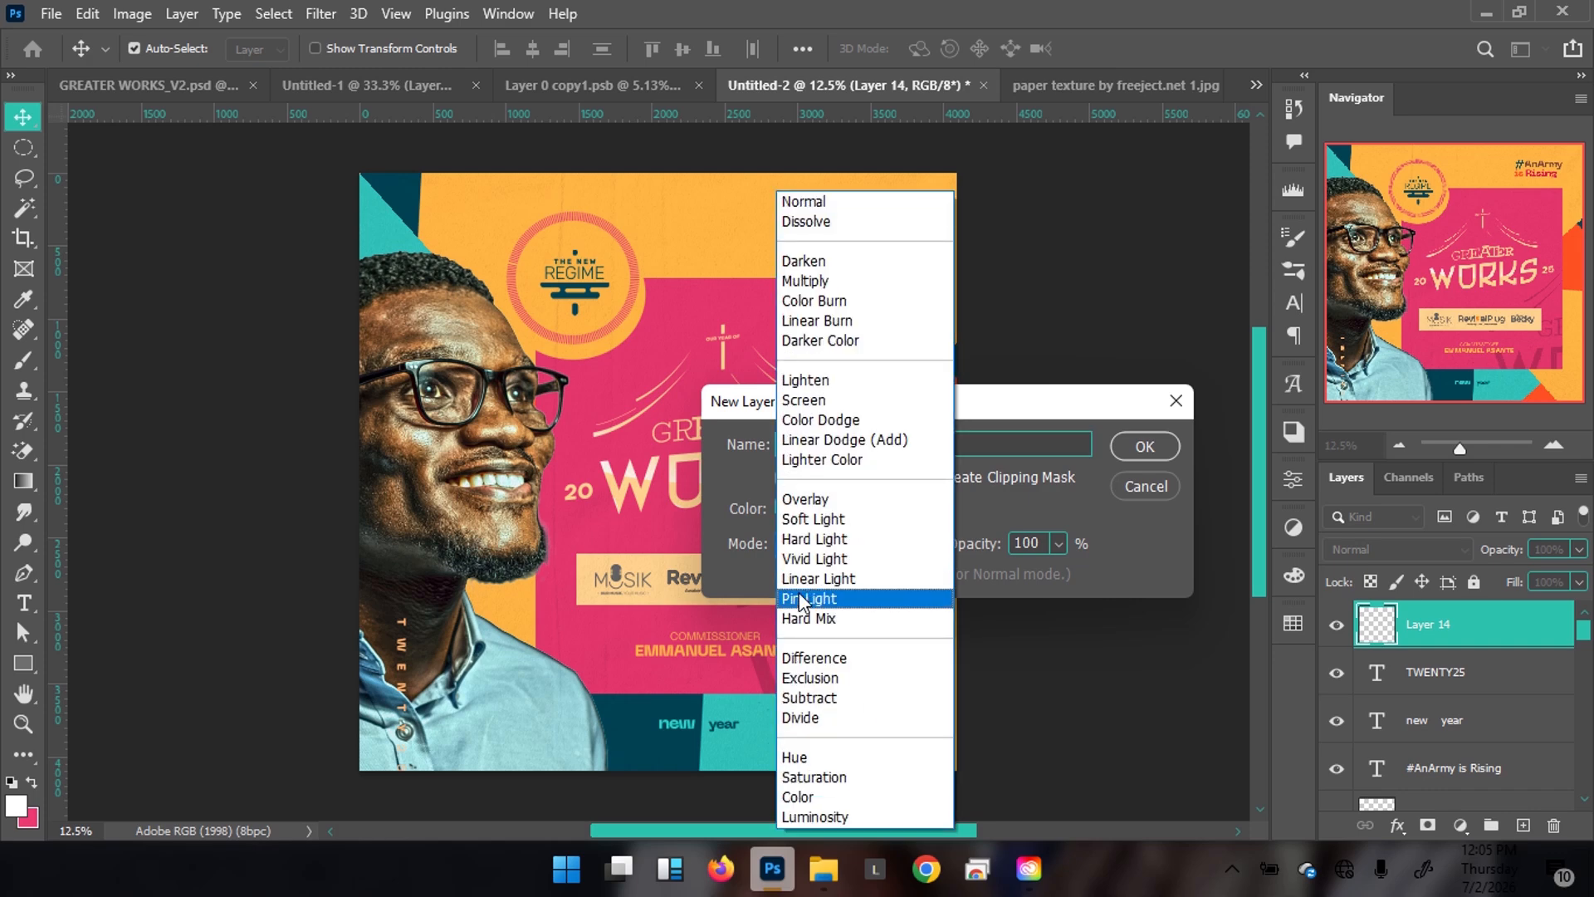
left_click(792, 503)
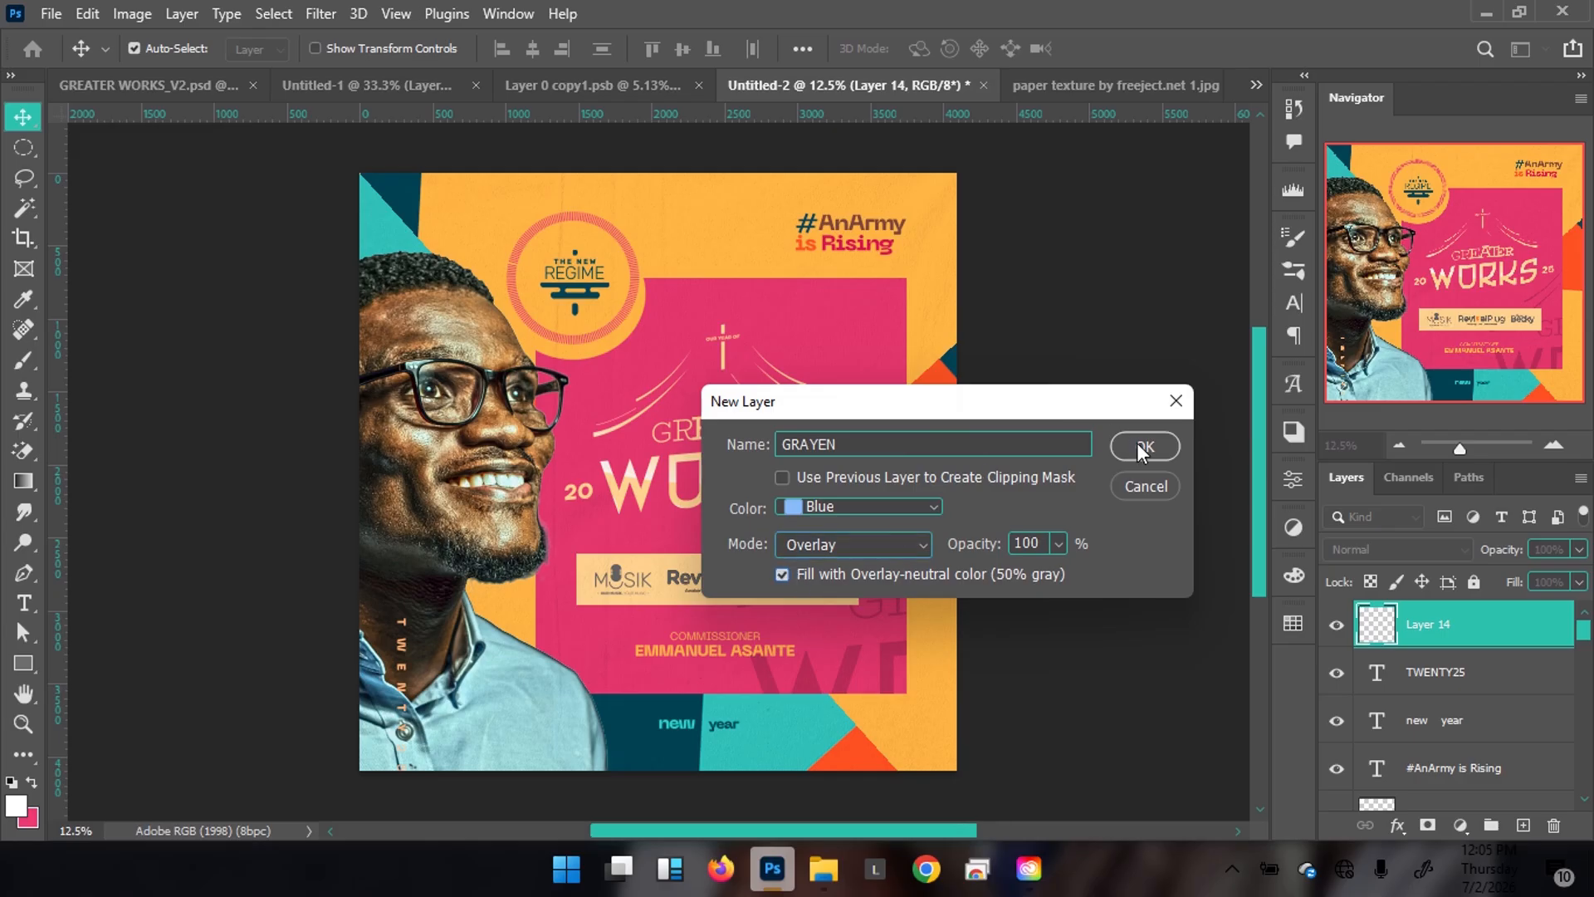
left_click(1143, 447)
Apply Add Noise to the GRAYEN layer with 5.1% amount, Gaussian distribution and Monochromatic on
left_click(321, 15)
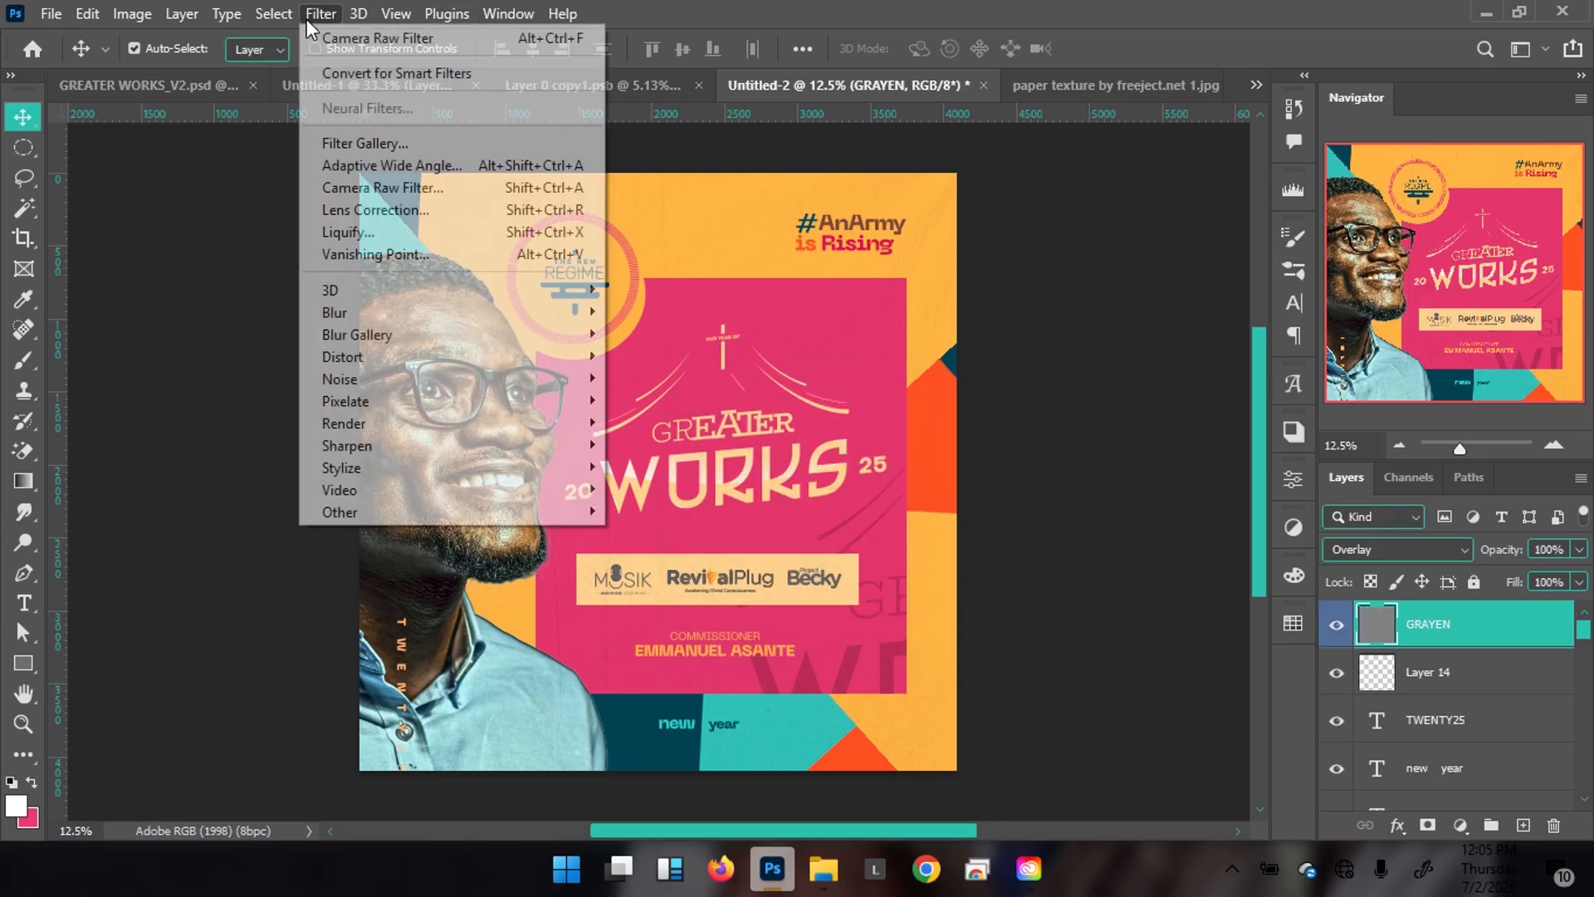
mouse_move(418, 389)
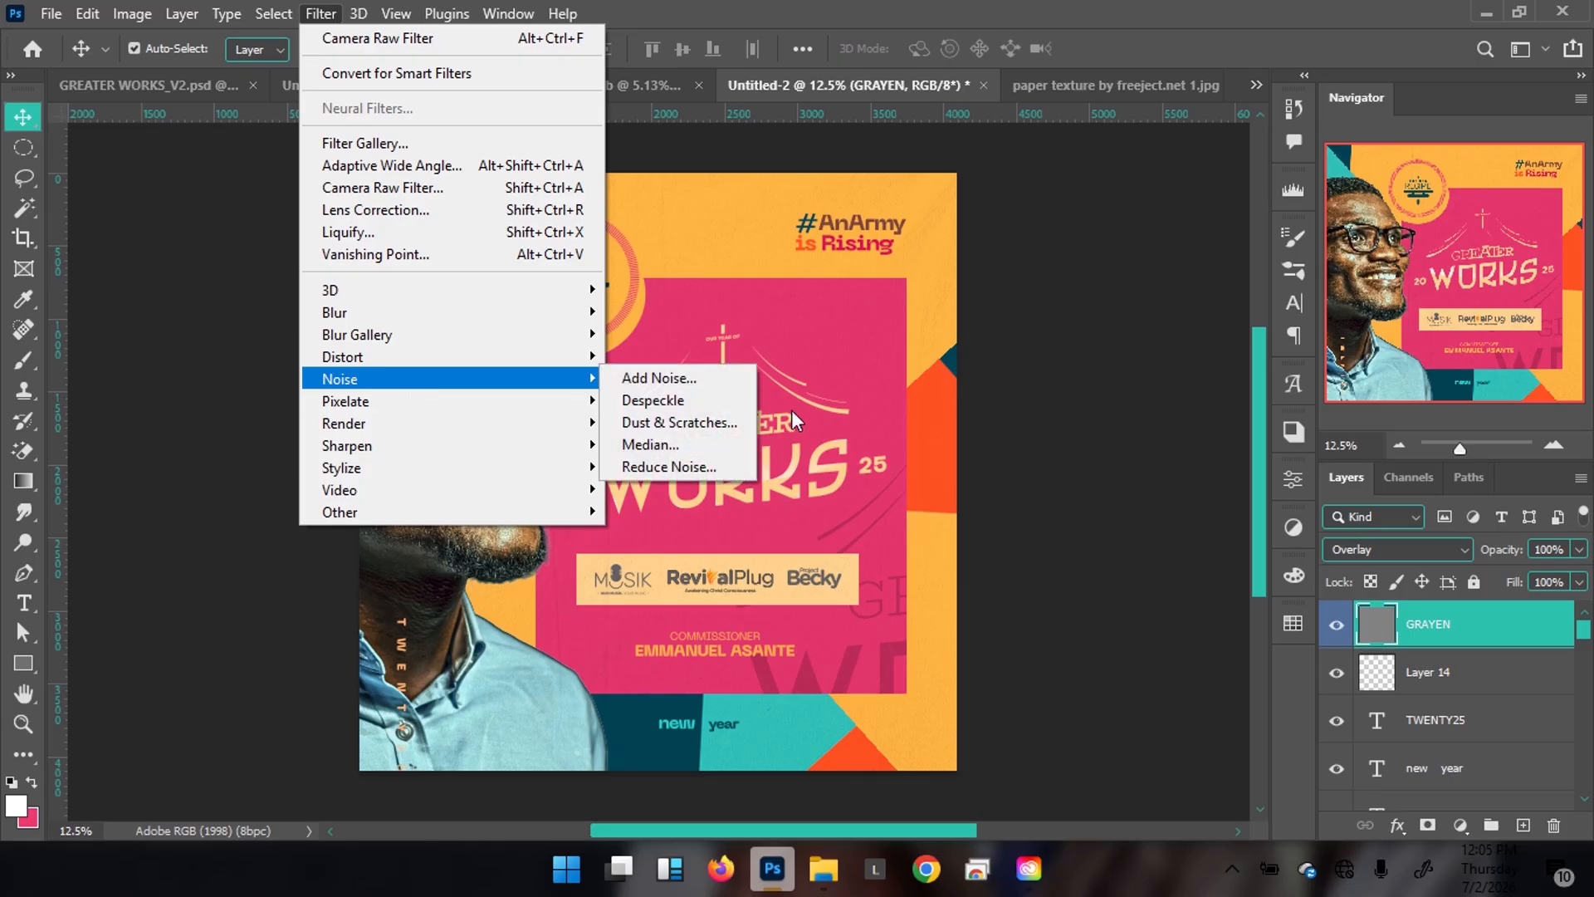
left_click(721, 379)
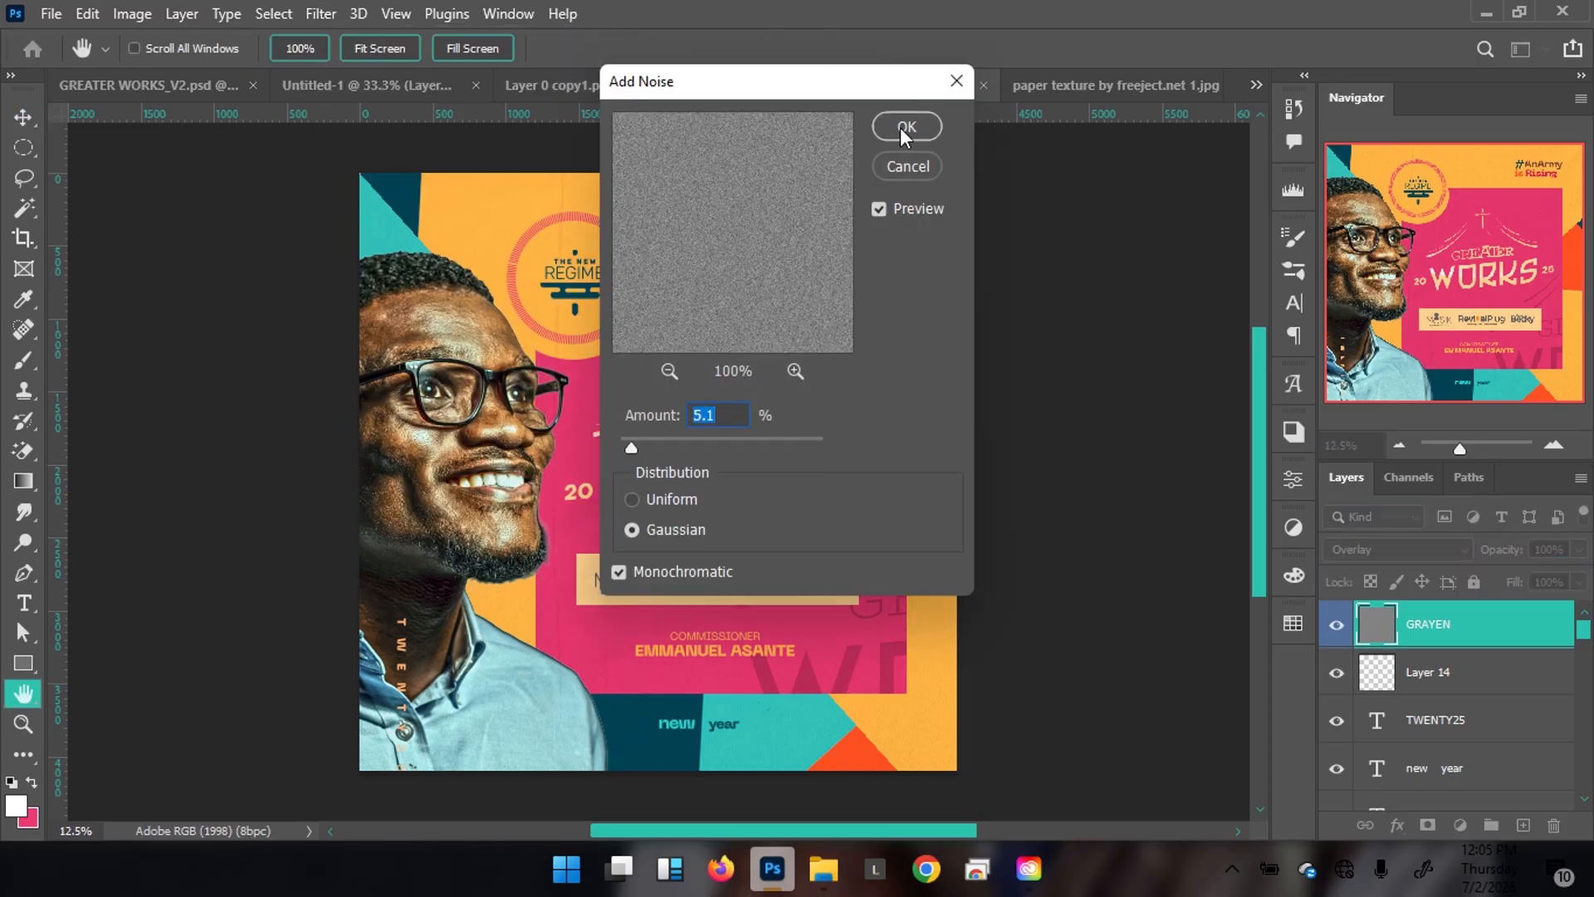
left_click(900, 127)
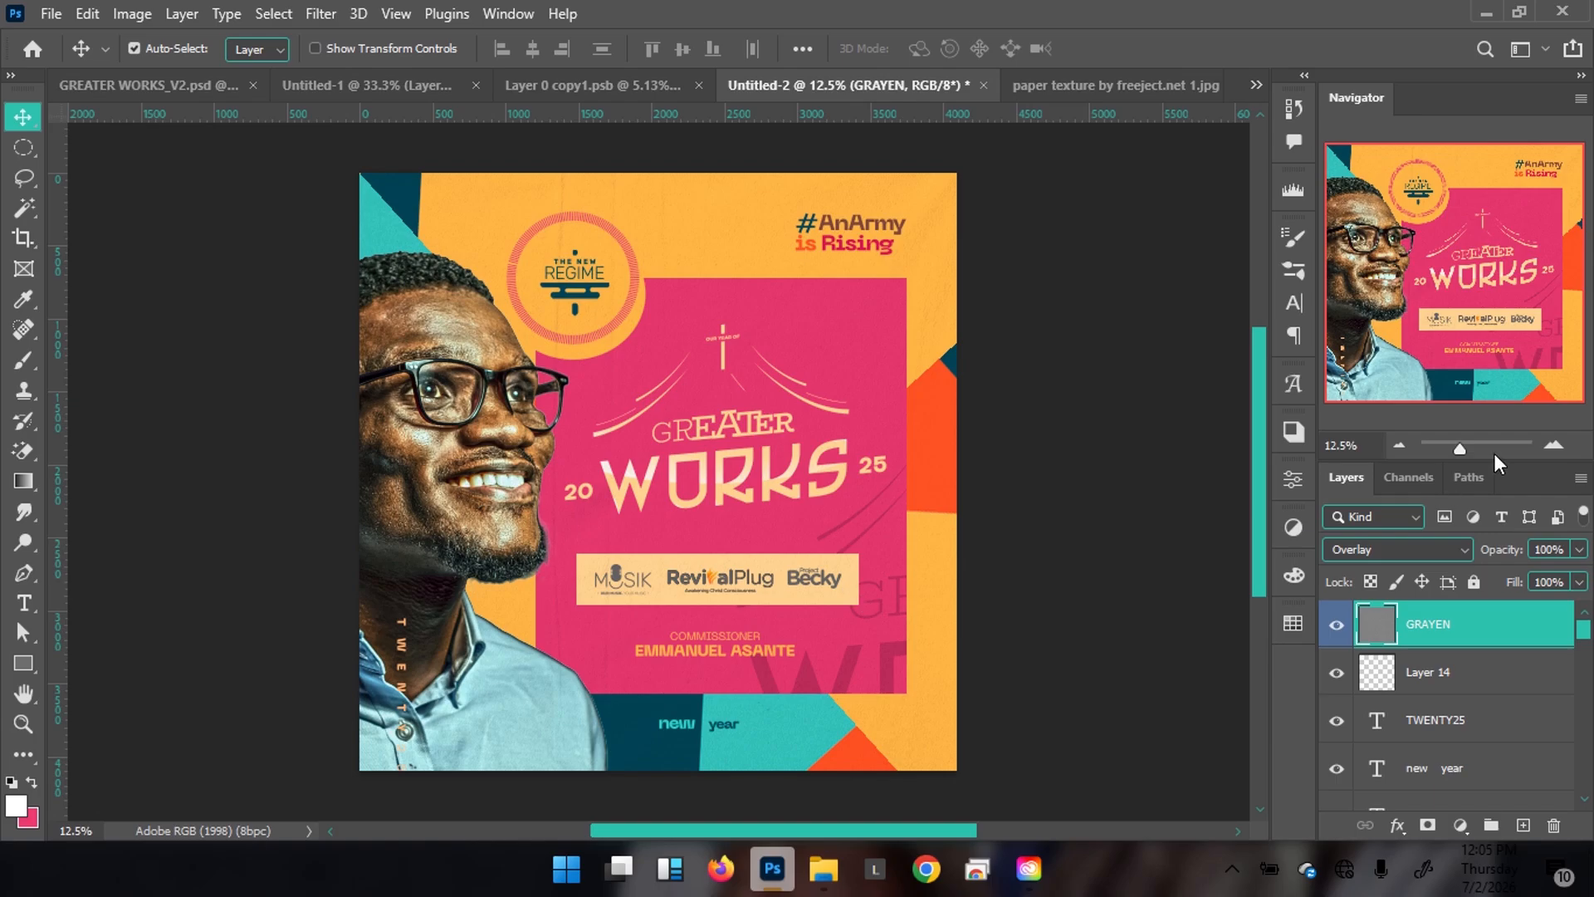
Recolor the sponsor logo bar to white (ffffff) and compare it with the GREATER WORKS_V2.psd reference
left_click(822, 528)
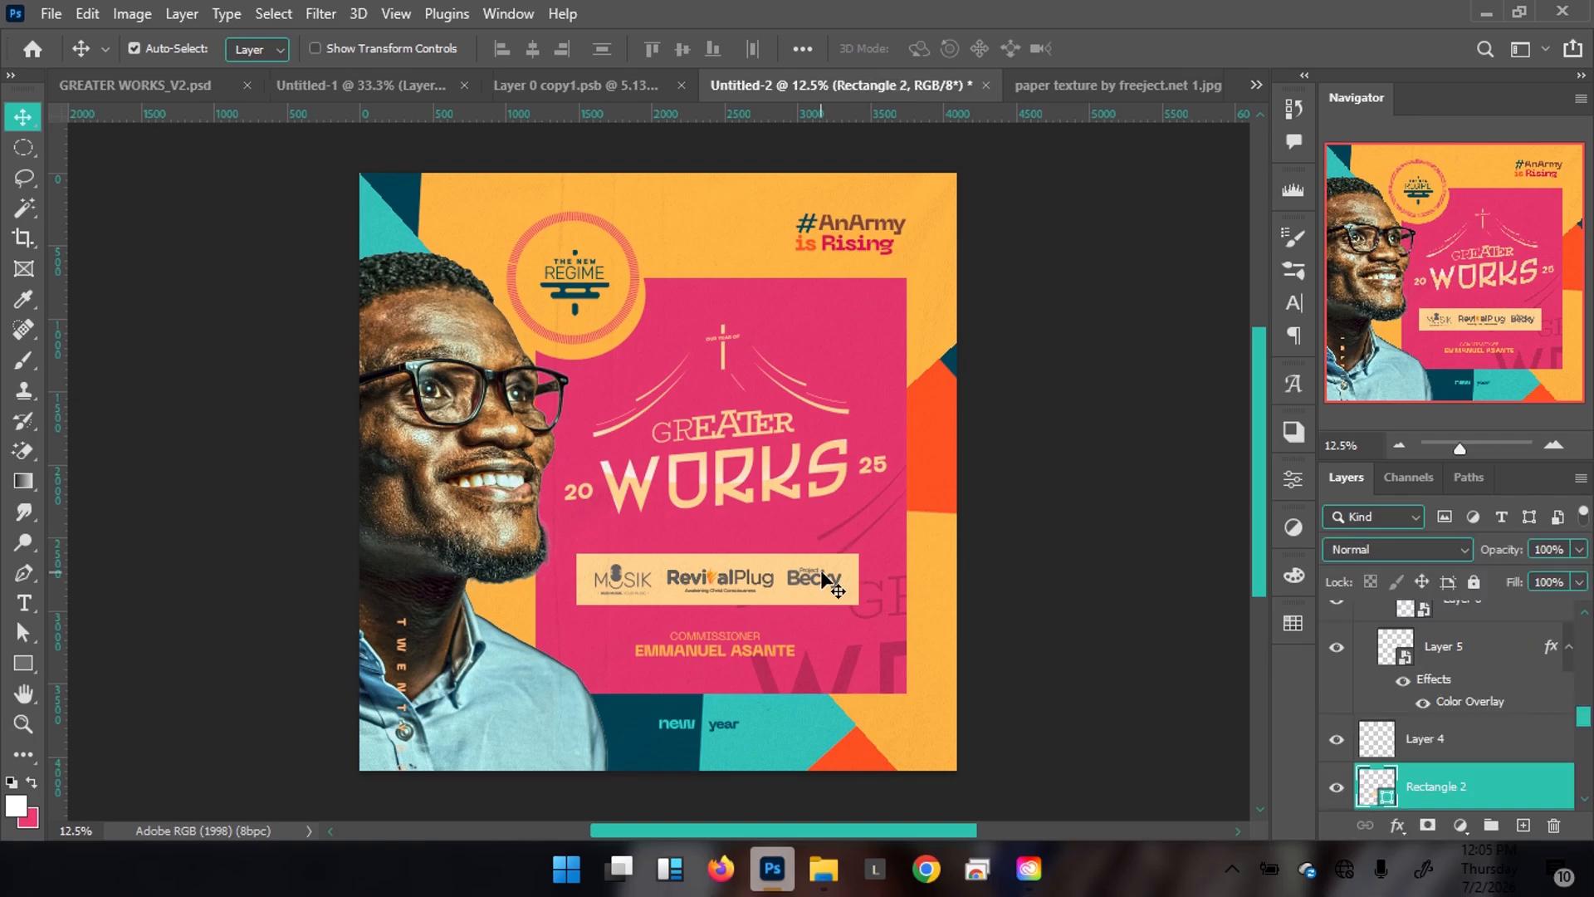
double_click(1385, 796)
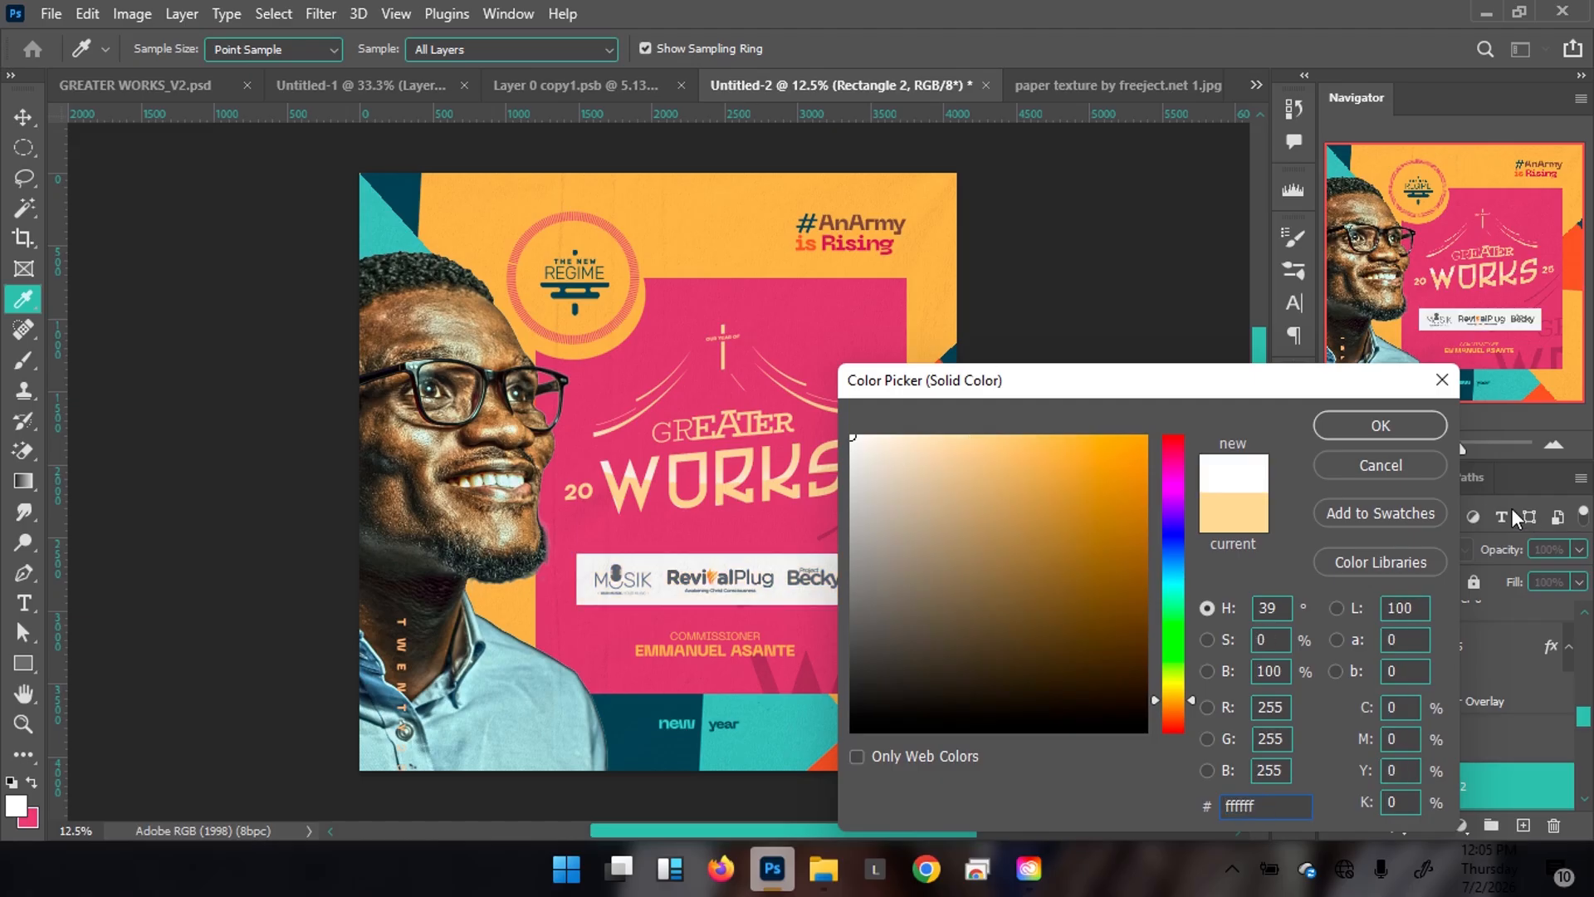
left_click(1403, 427)
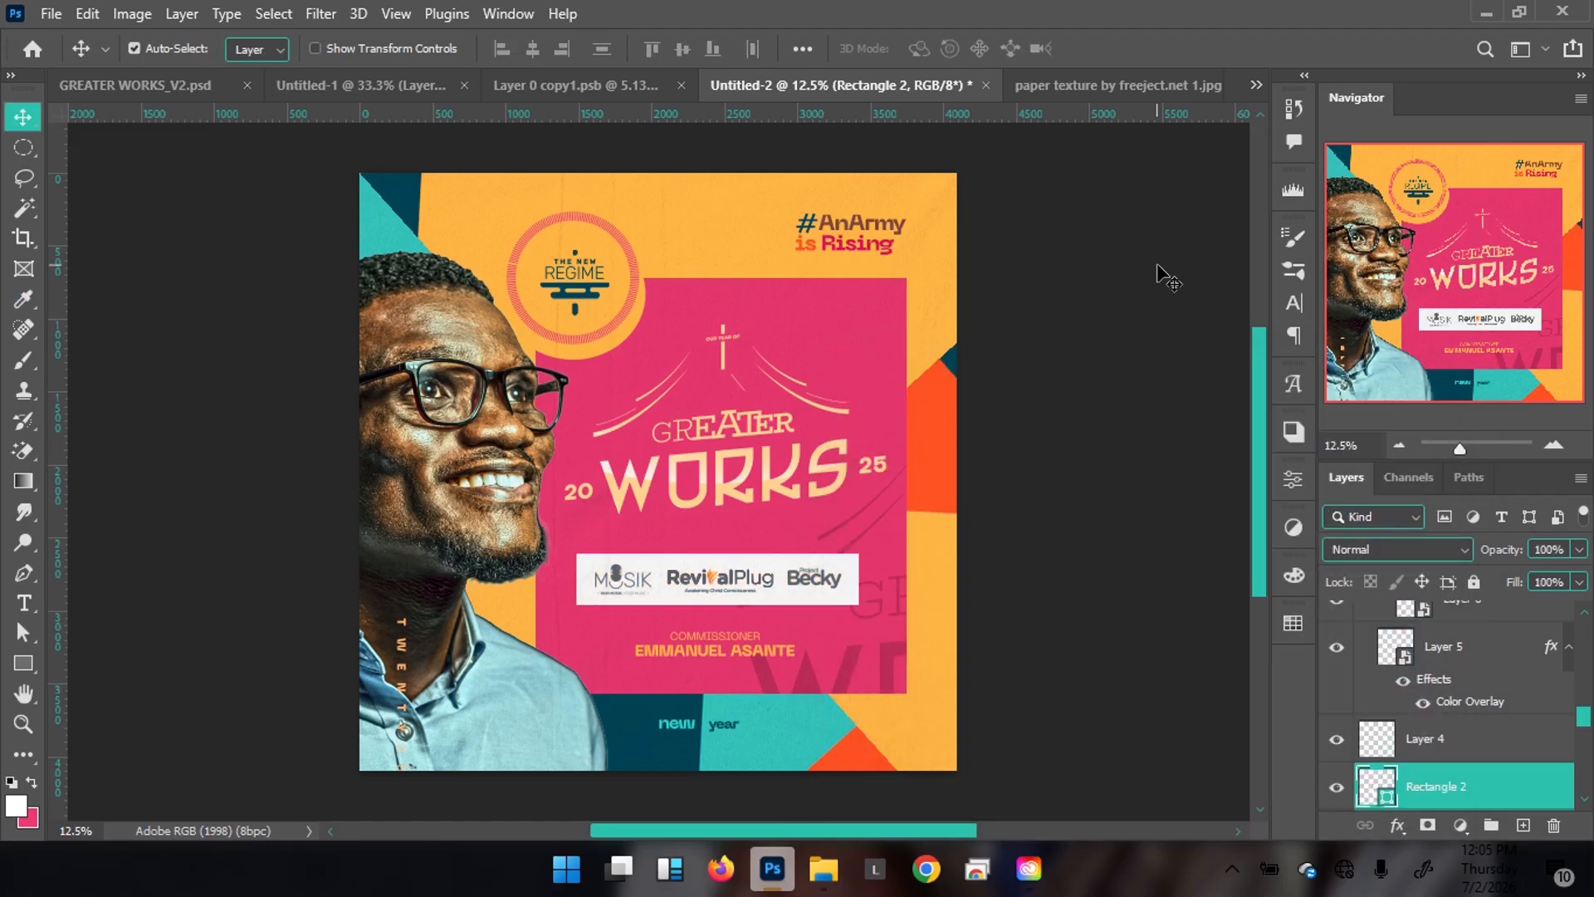
left_click(167, 73)
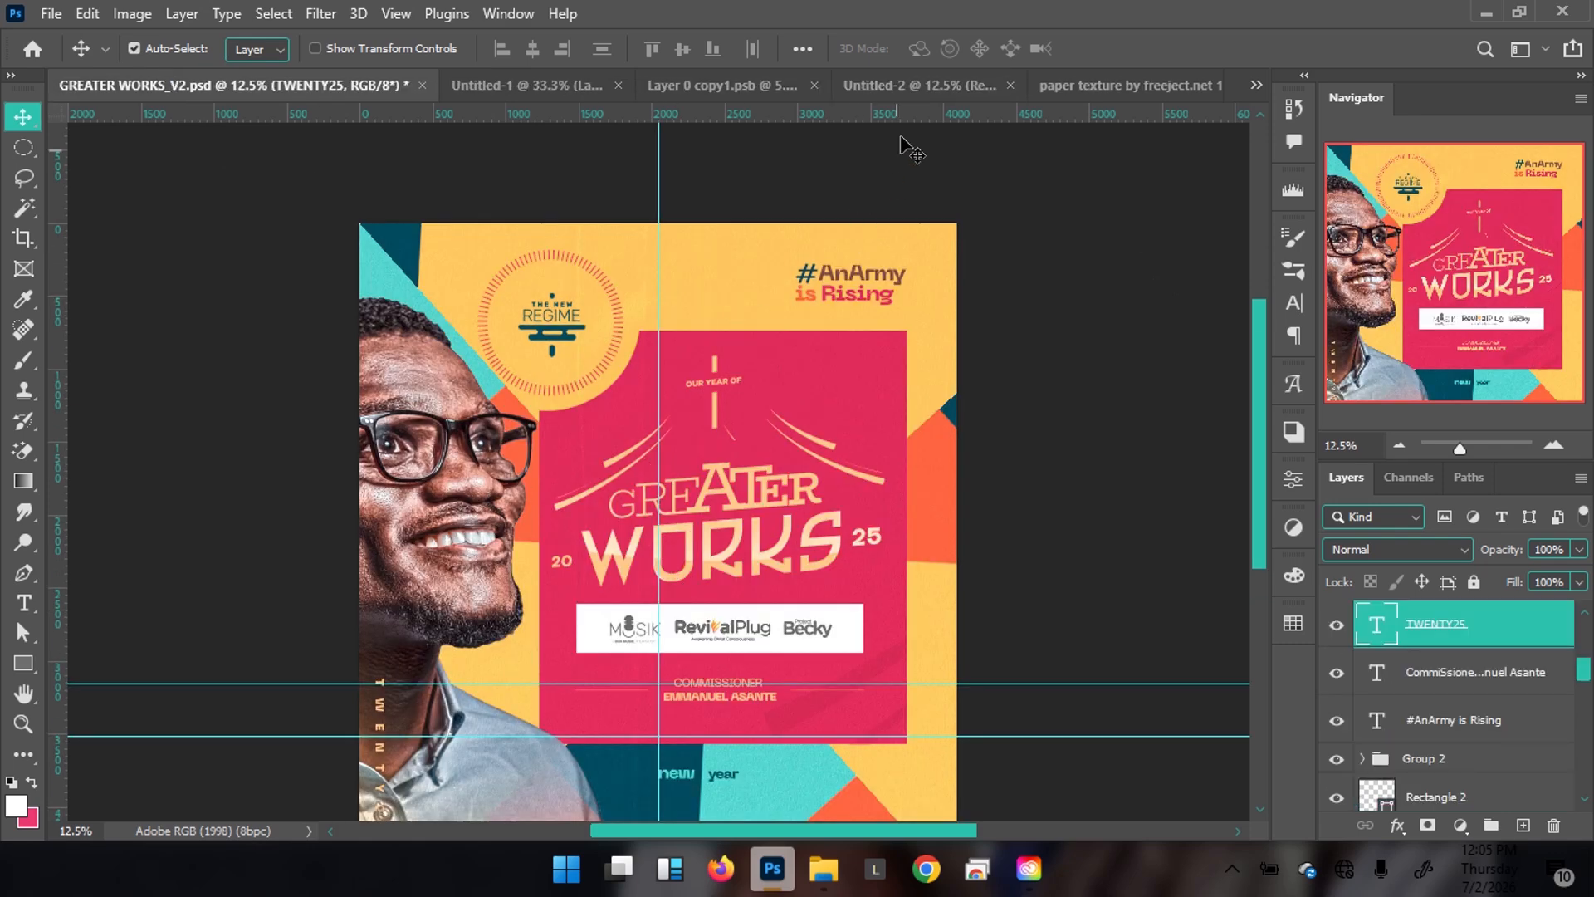
left_click(896, 83)
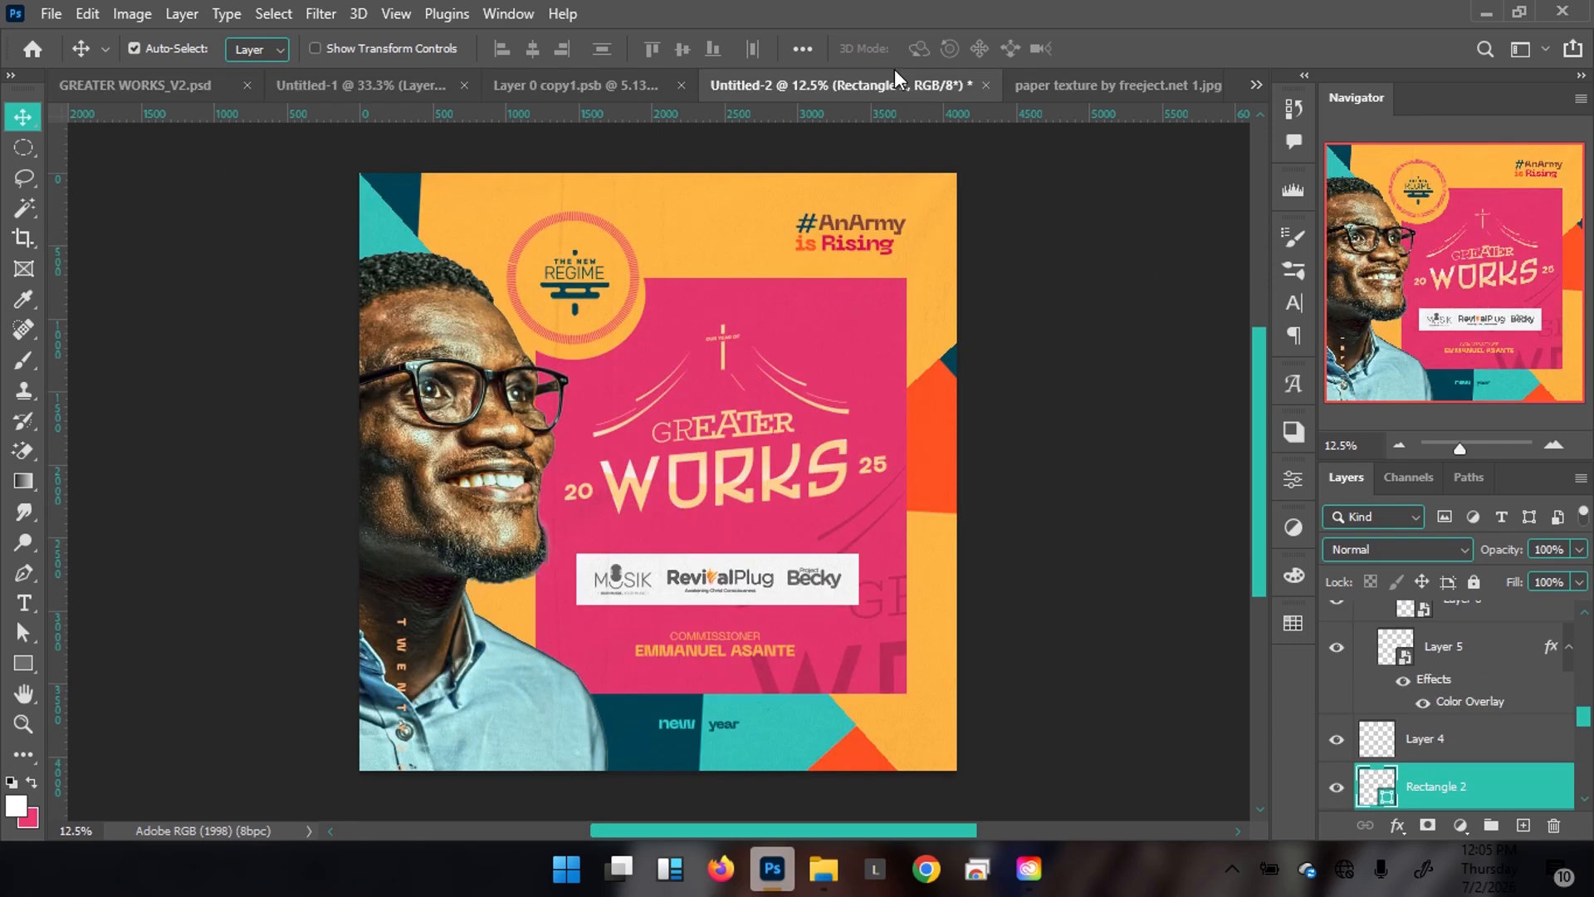
Enlarge the GREATER WORKS title group together with its clipped Layer 9 and Layer 10 to about 105%, extending it towards the man's face
left_click(730, 498)
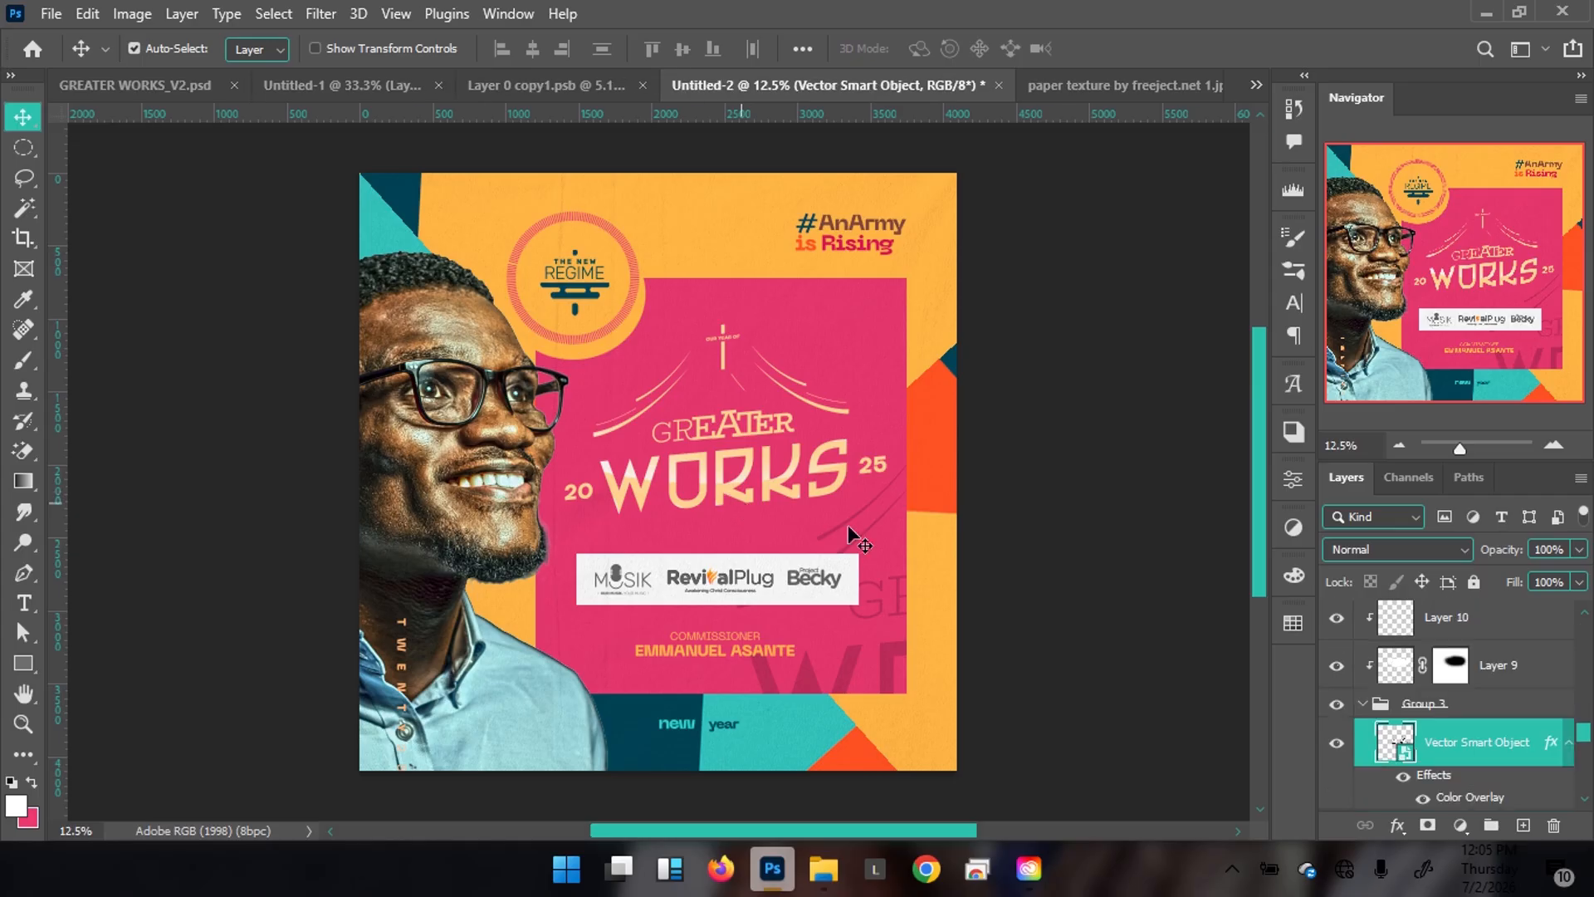
left_click(1364, 704)
scroll(1448, 710, "up", 2)
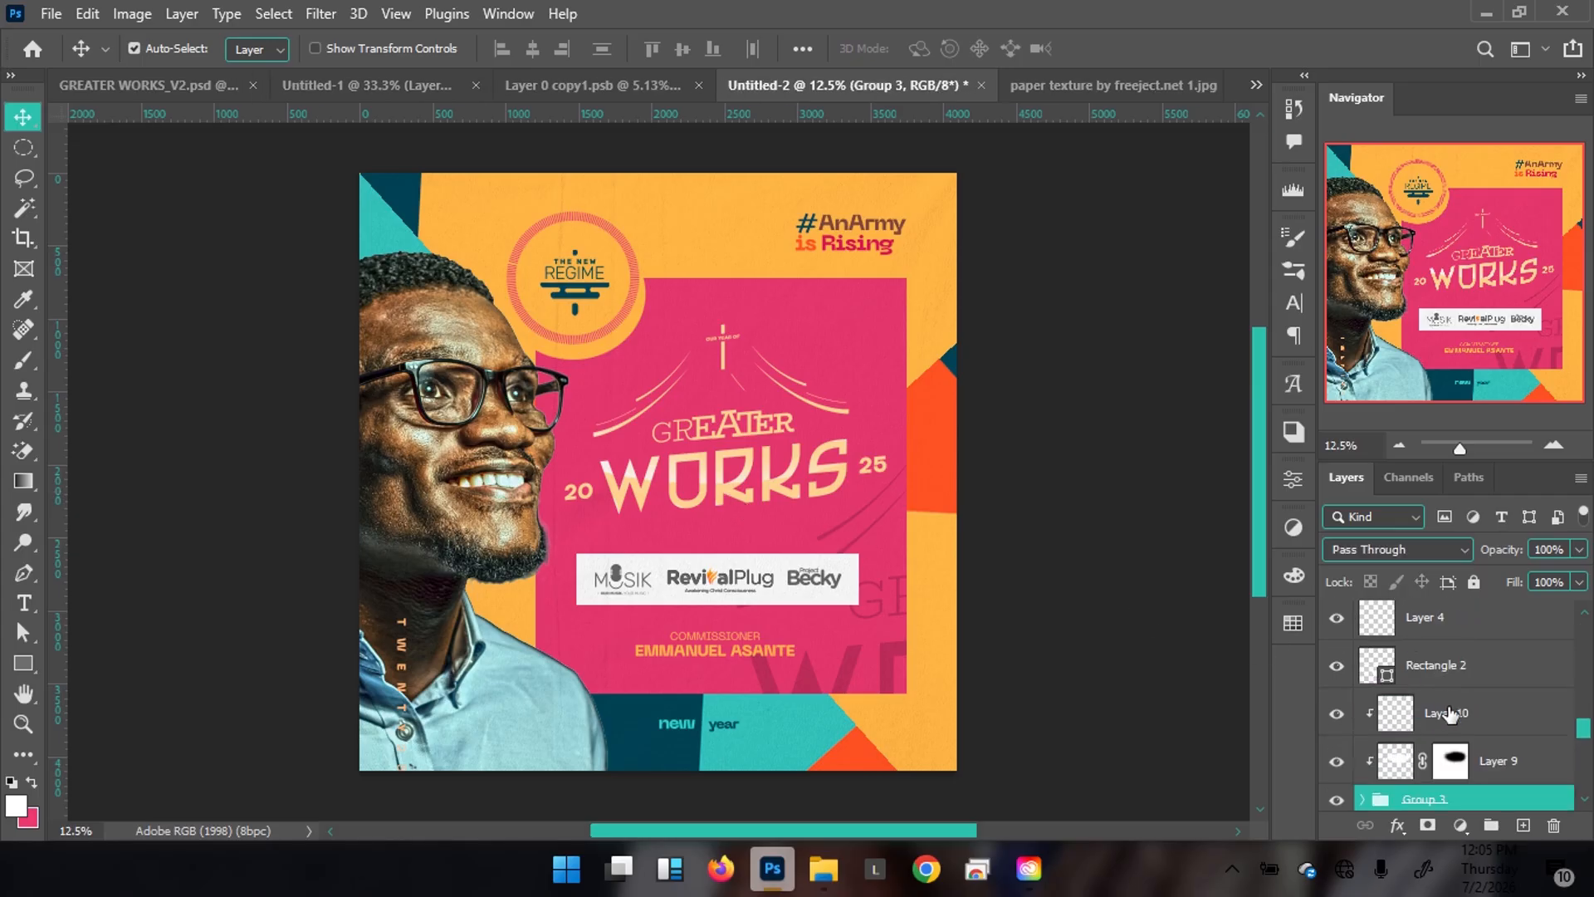
left_click(1449, 713, "shift")
key("ctrl+t")
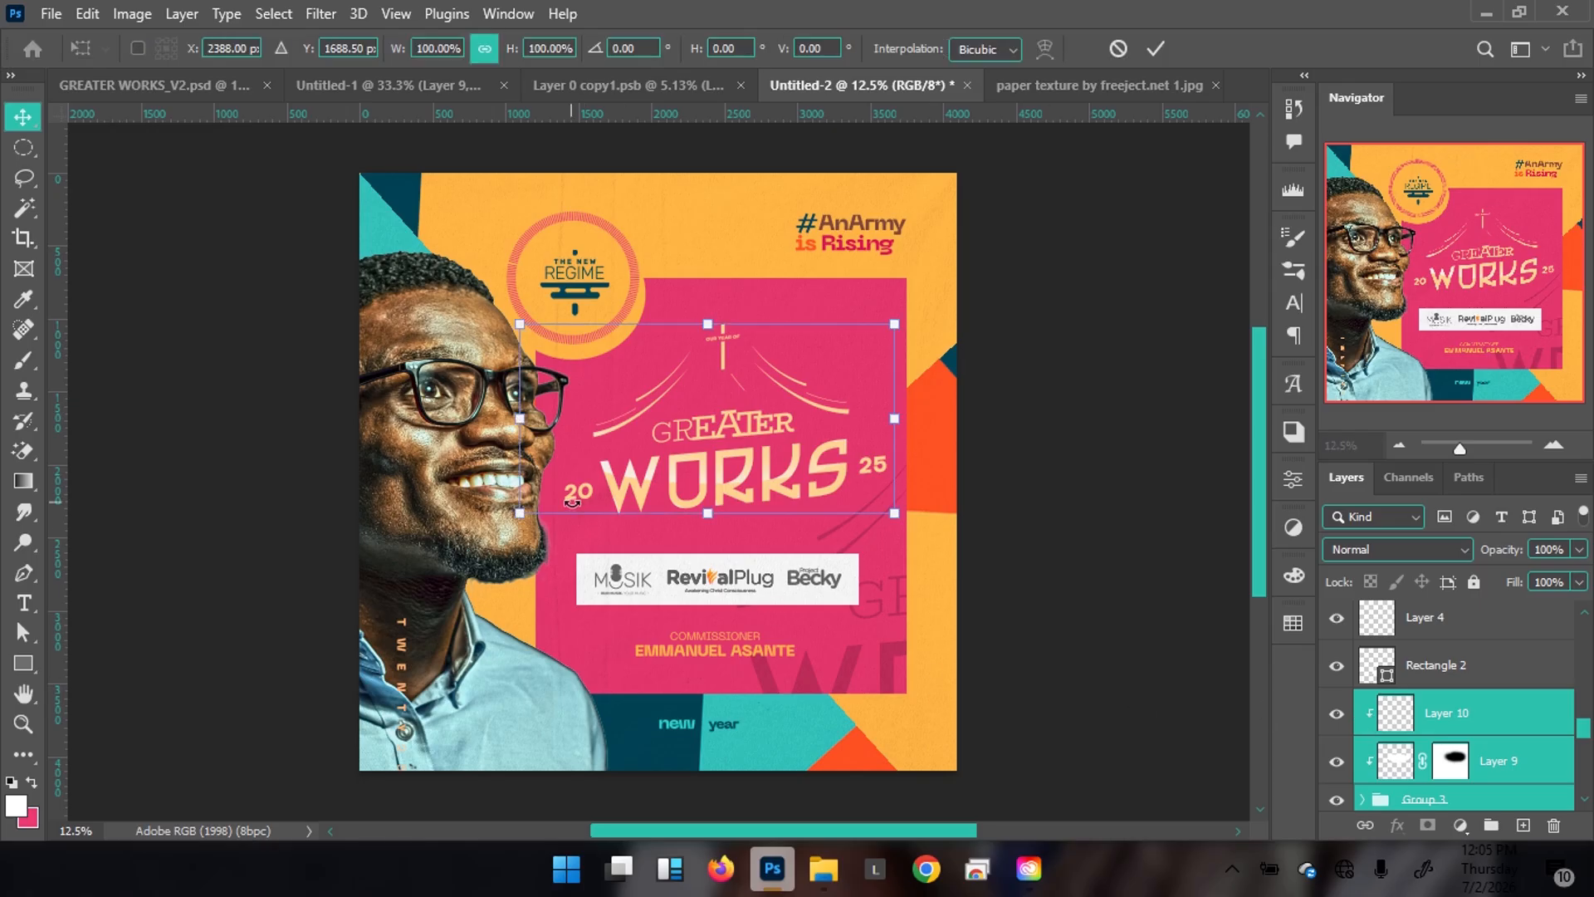
left_click_drag(515, 522, 497, 532)
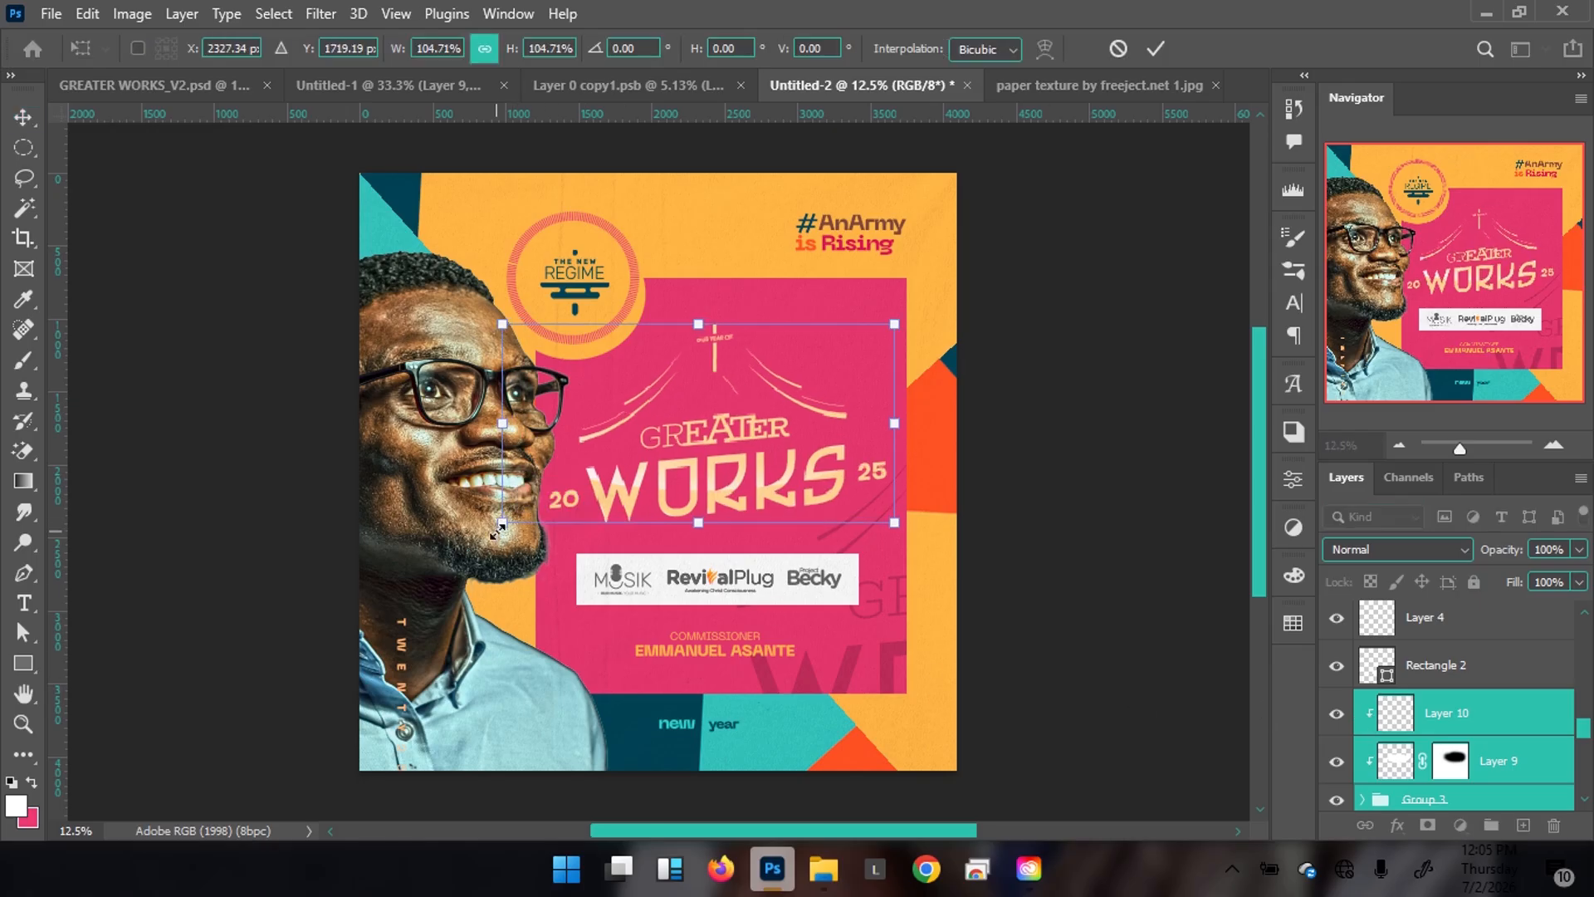
key("Return")
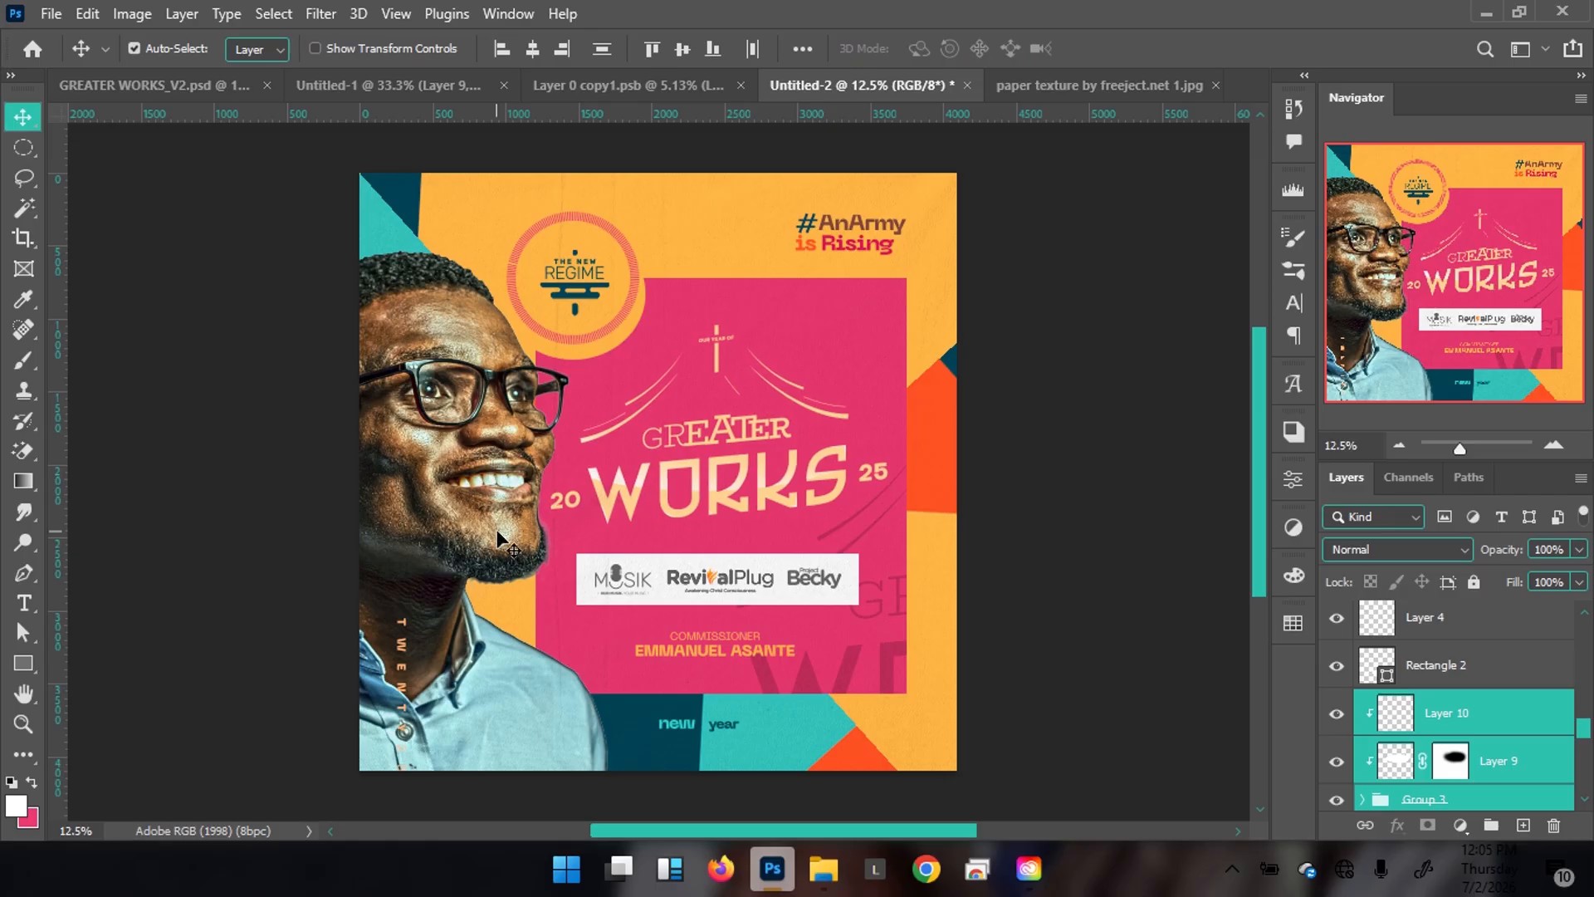
left_click(133, 94)
left_click(886, 84)
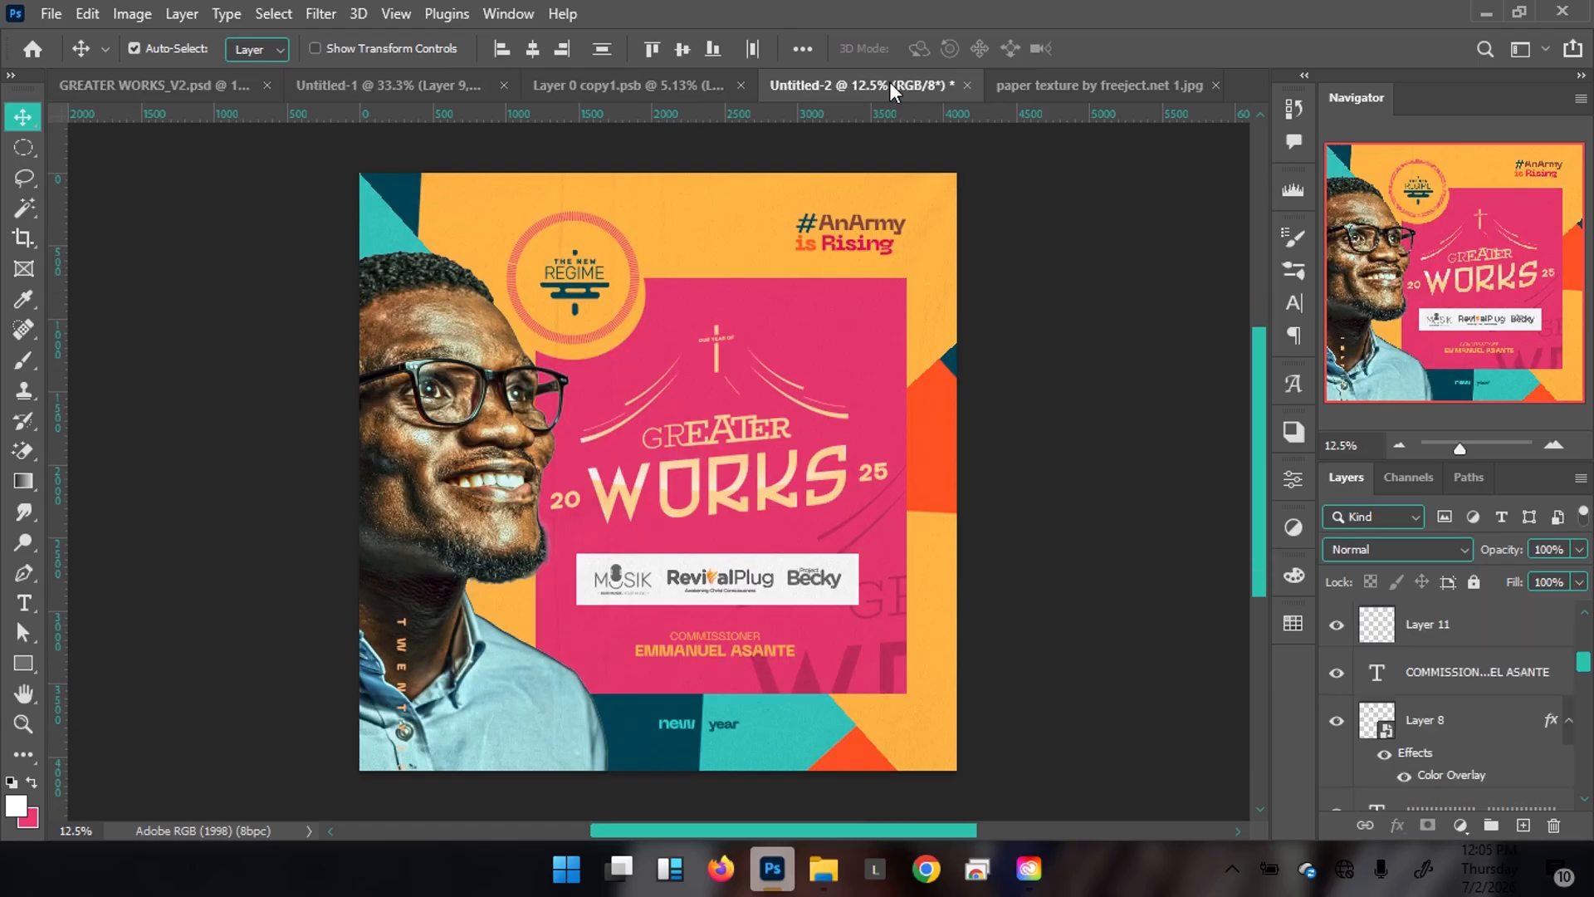
Set the tracking of the circular line text around THE NEW REGIME logo to 200 and compare it with the reference
left_click(628, 247)
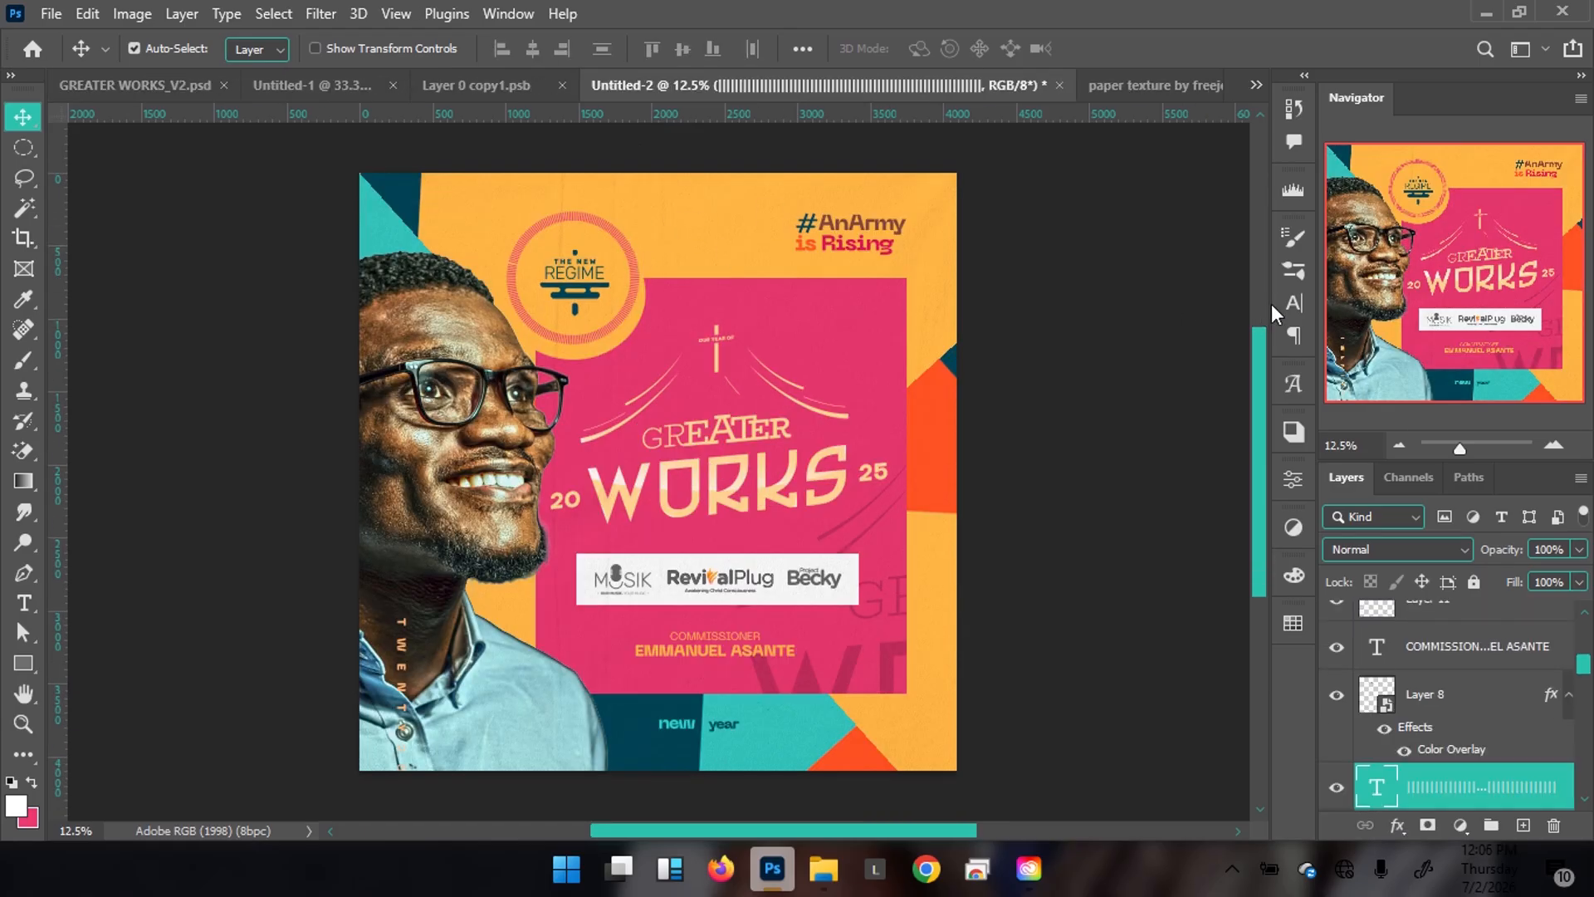
left_click(1292, 304)
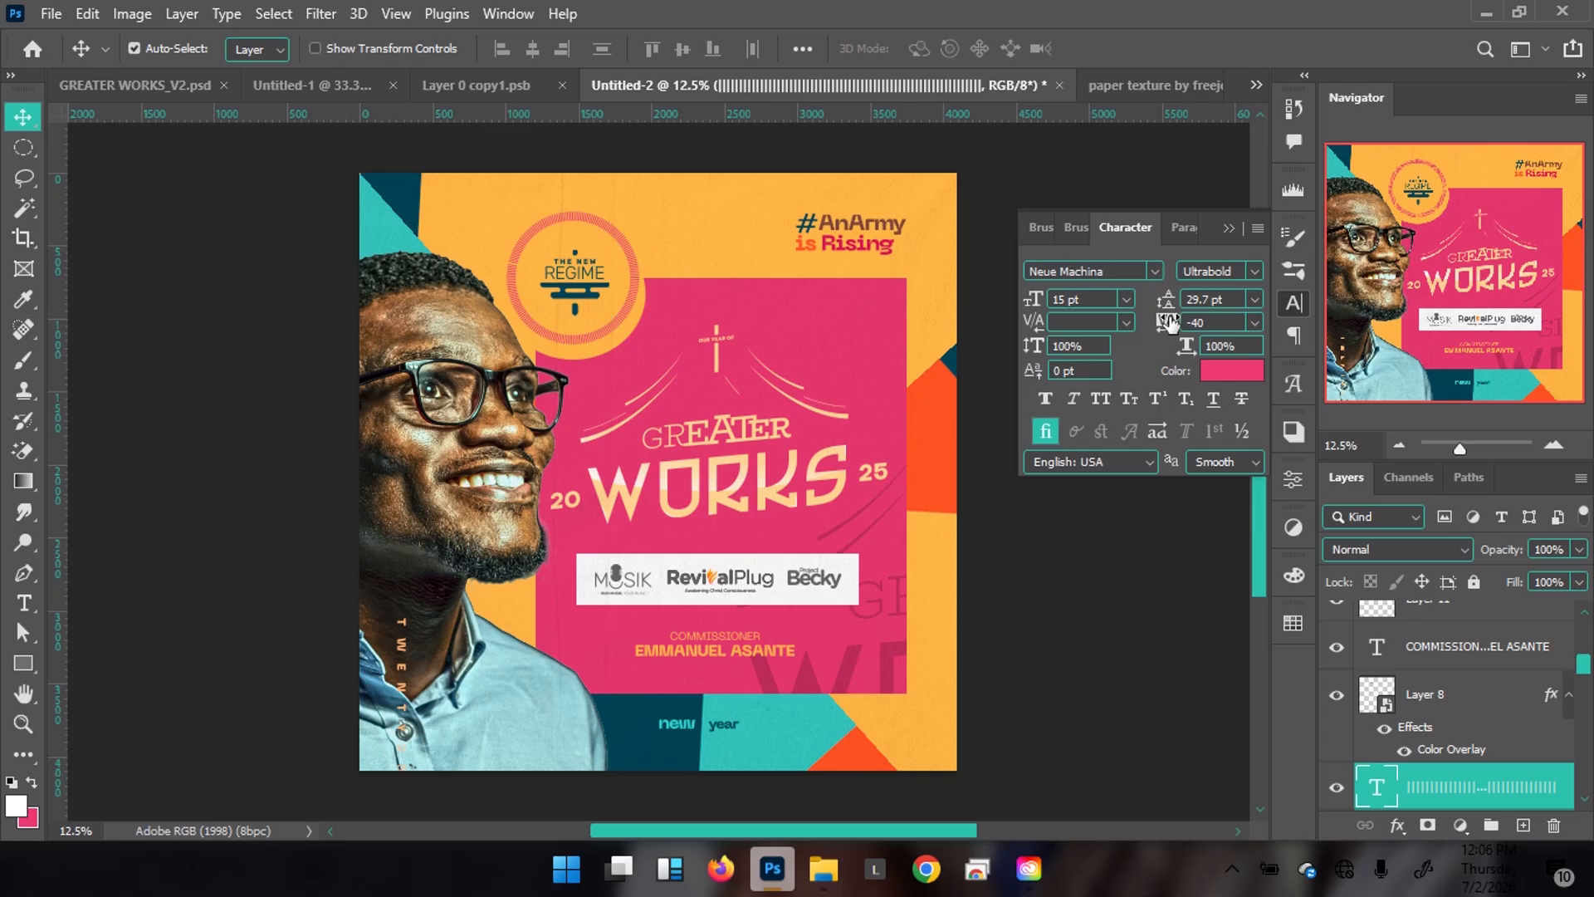
left_click_drag(1165, 324, 1179, 324)
key("Return")
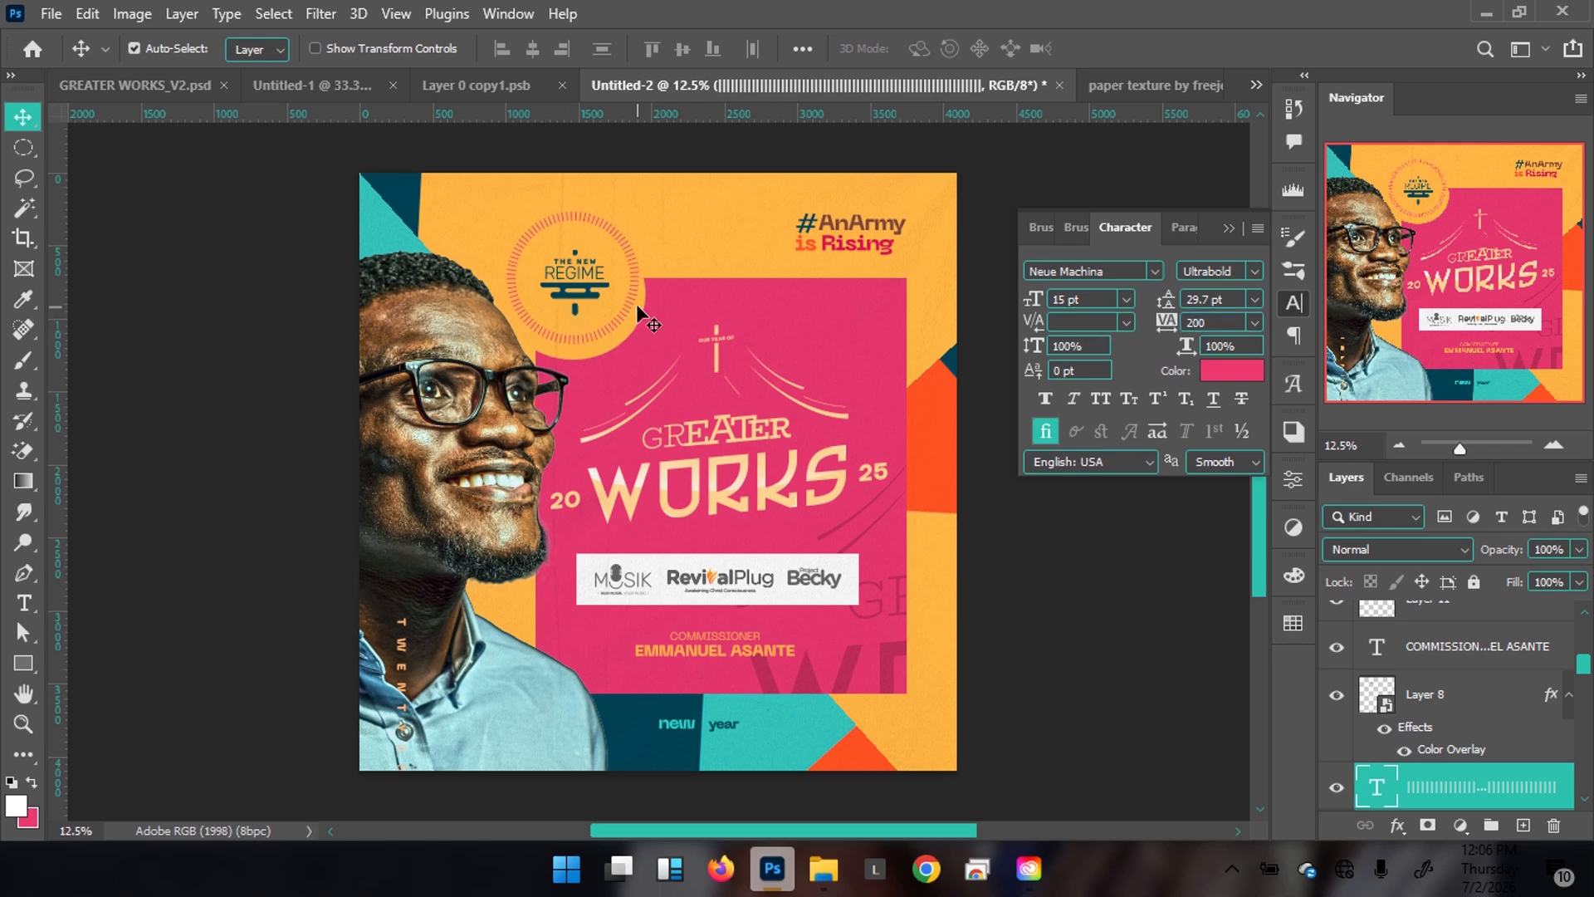
left_click(129, 86)
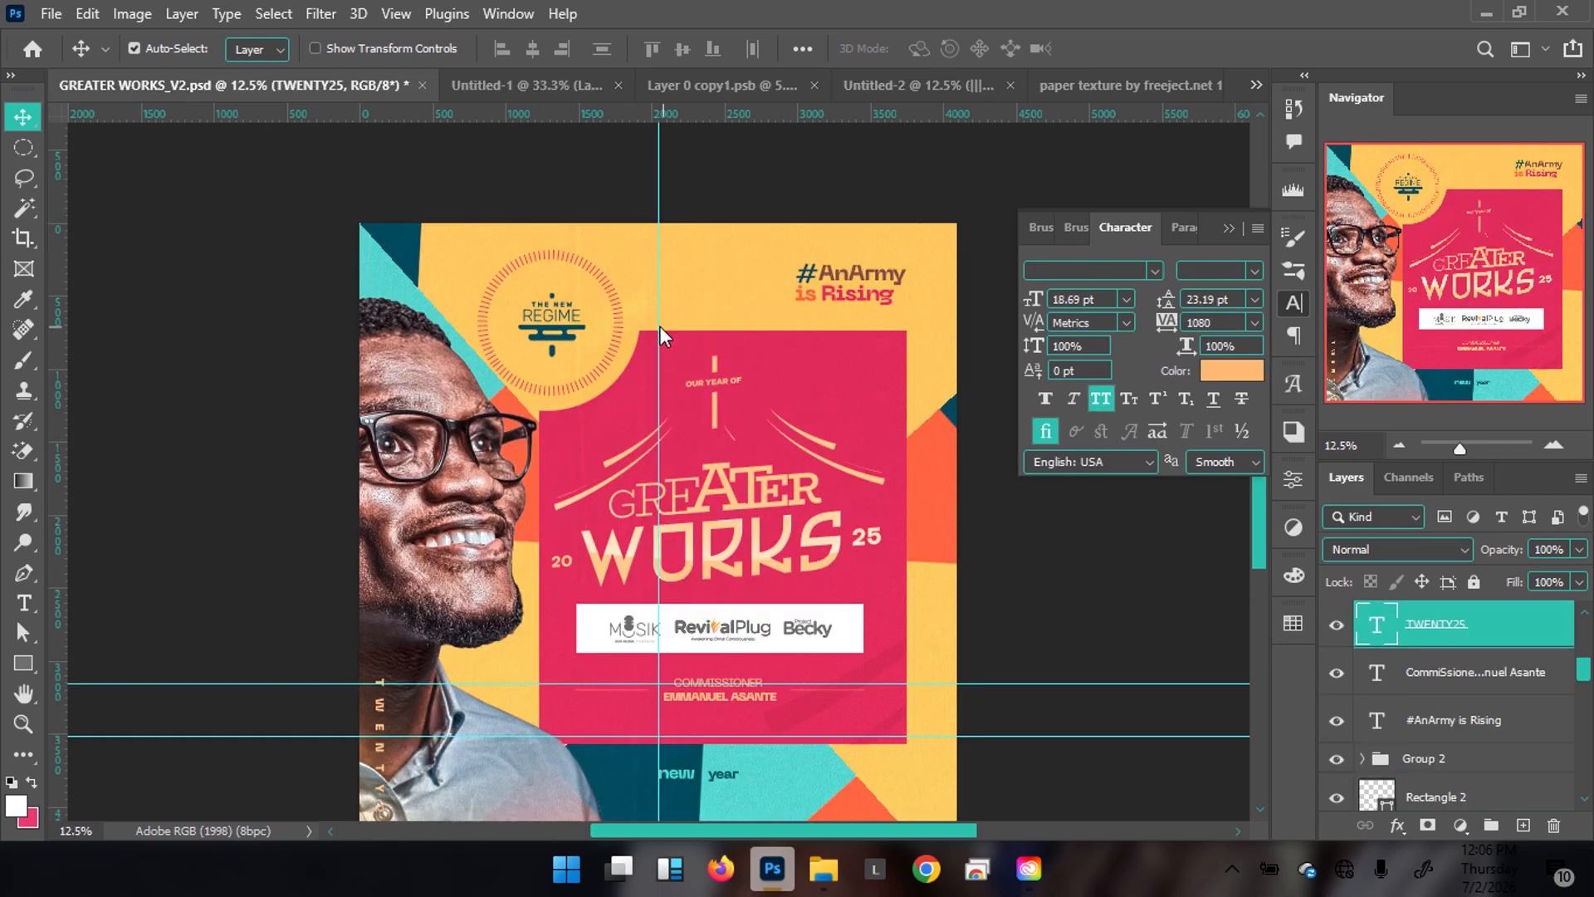
left_click(884, 83)
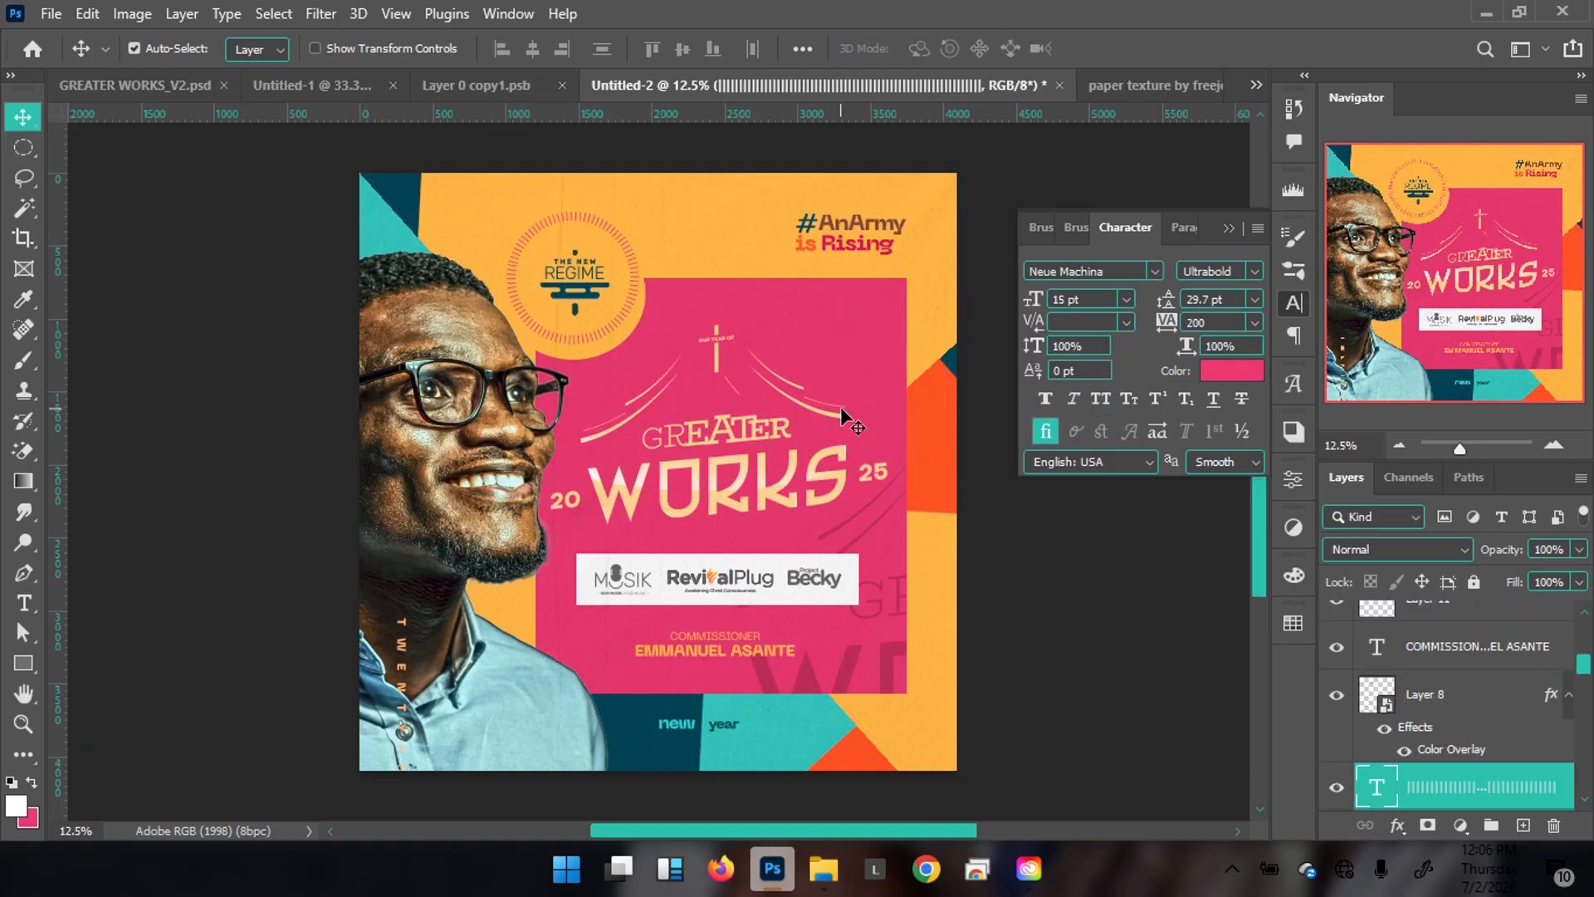
Hide the interface panels and review the whole poster on its own
key("Tab")
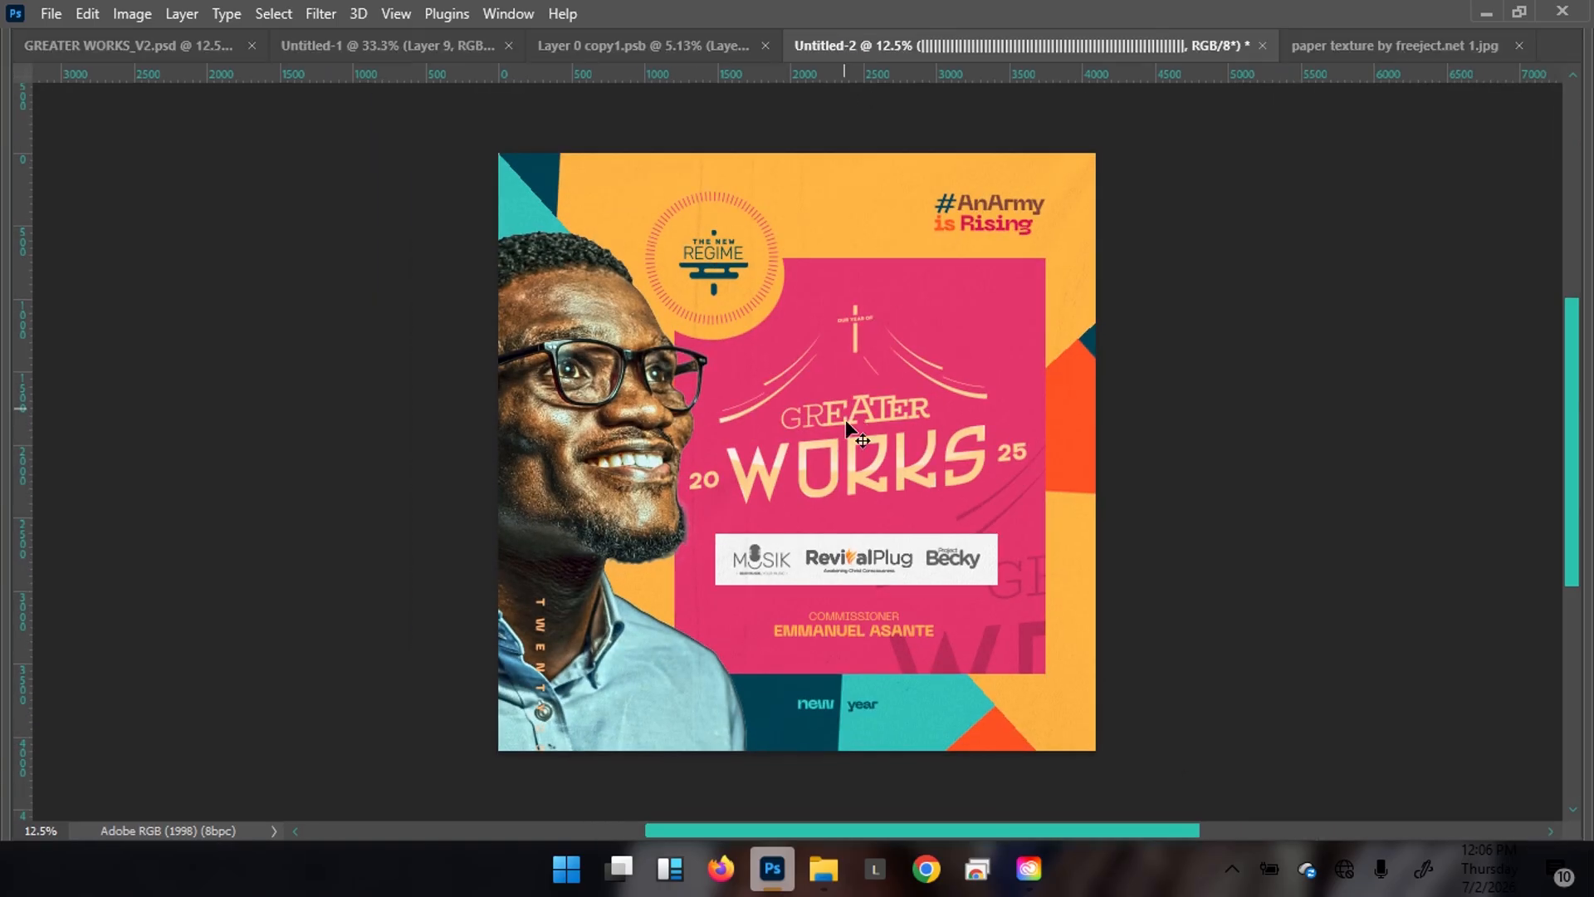
key("ctrl+0")
key("ctrl+minus")
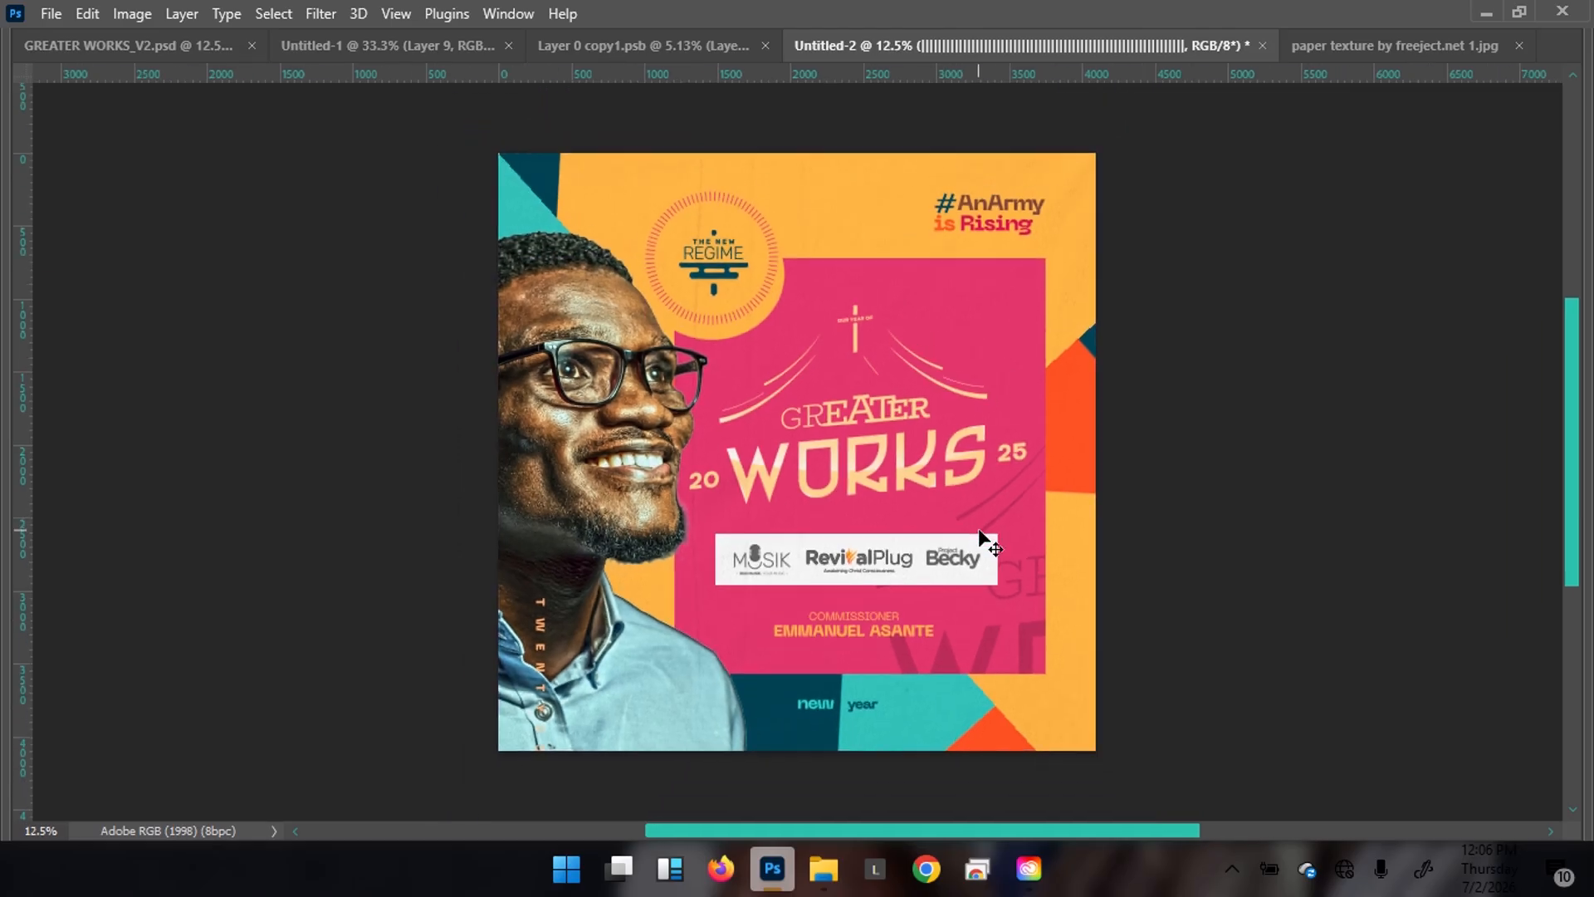